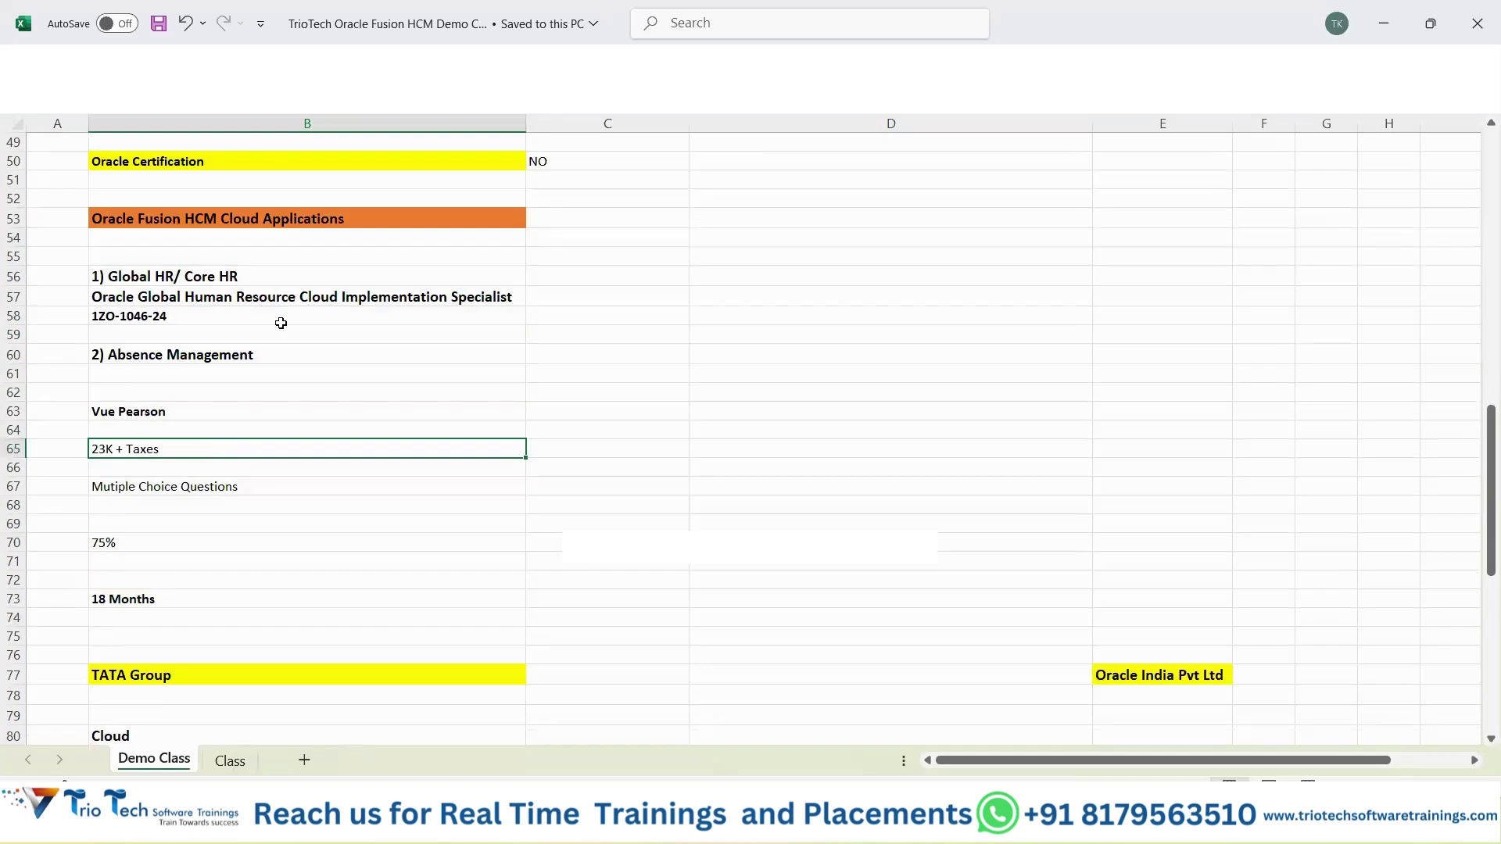
Select the Cloud login block (Cloud, URL, User ID, Password) in B80:B85 to copy it.
left_click_drag(143, 492, 156, 609)
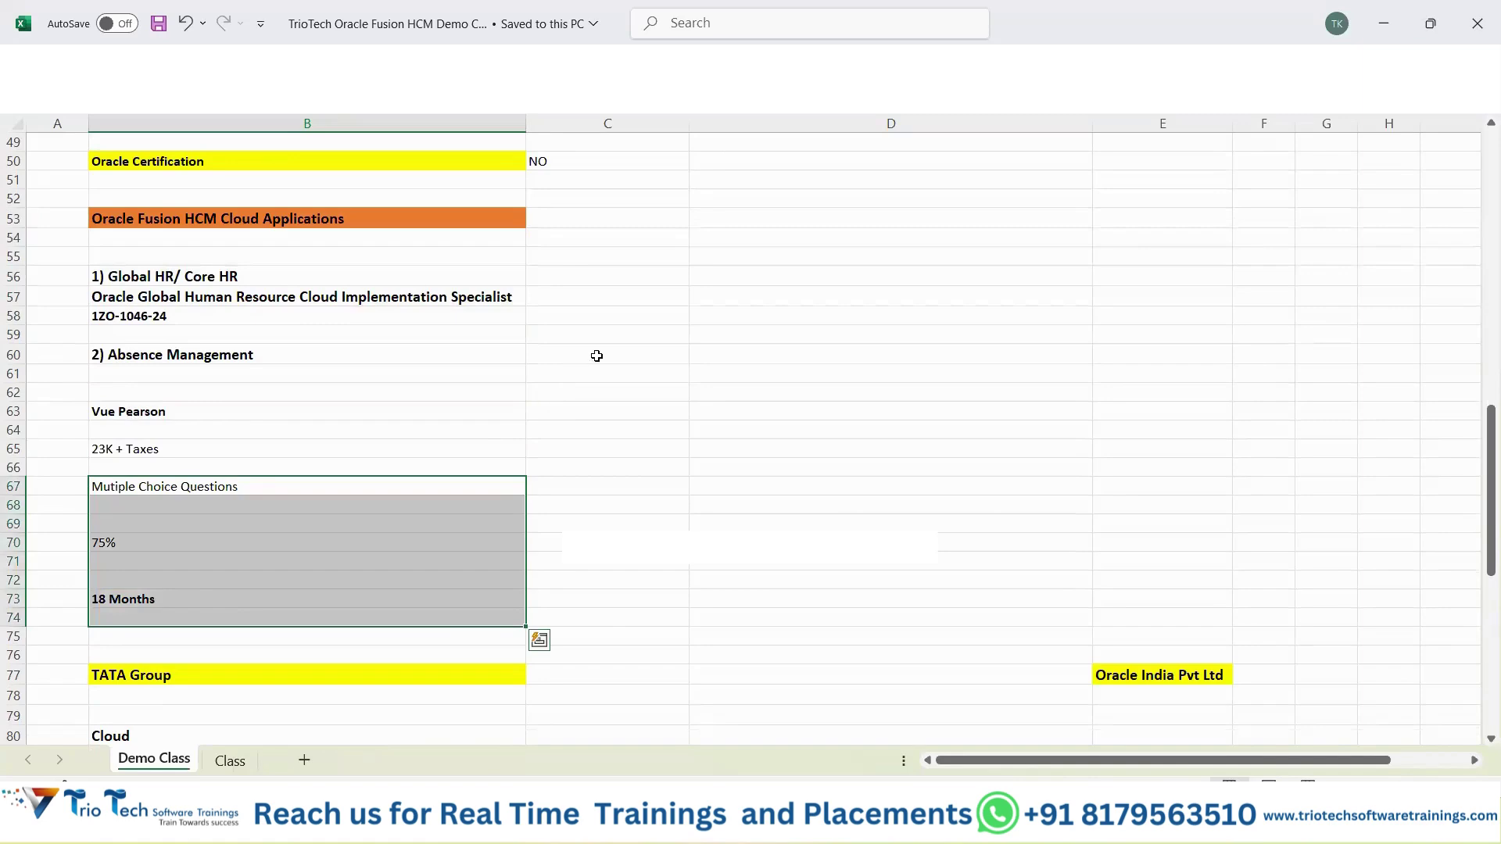
scroll(649, 360, "down", 5)
scroll(685, 371, "down", 4)
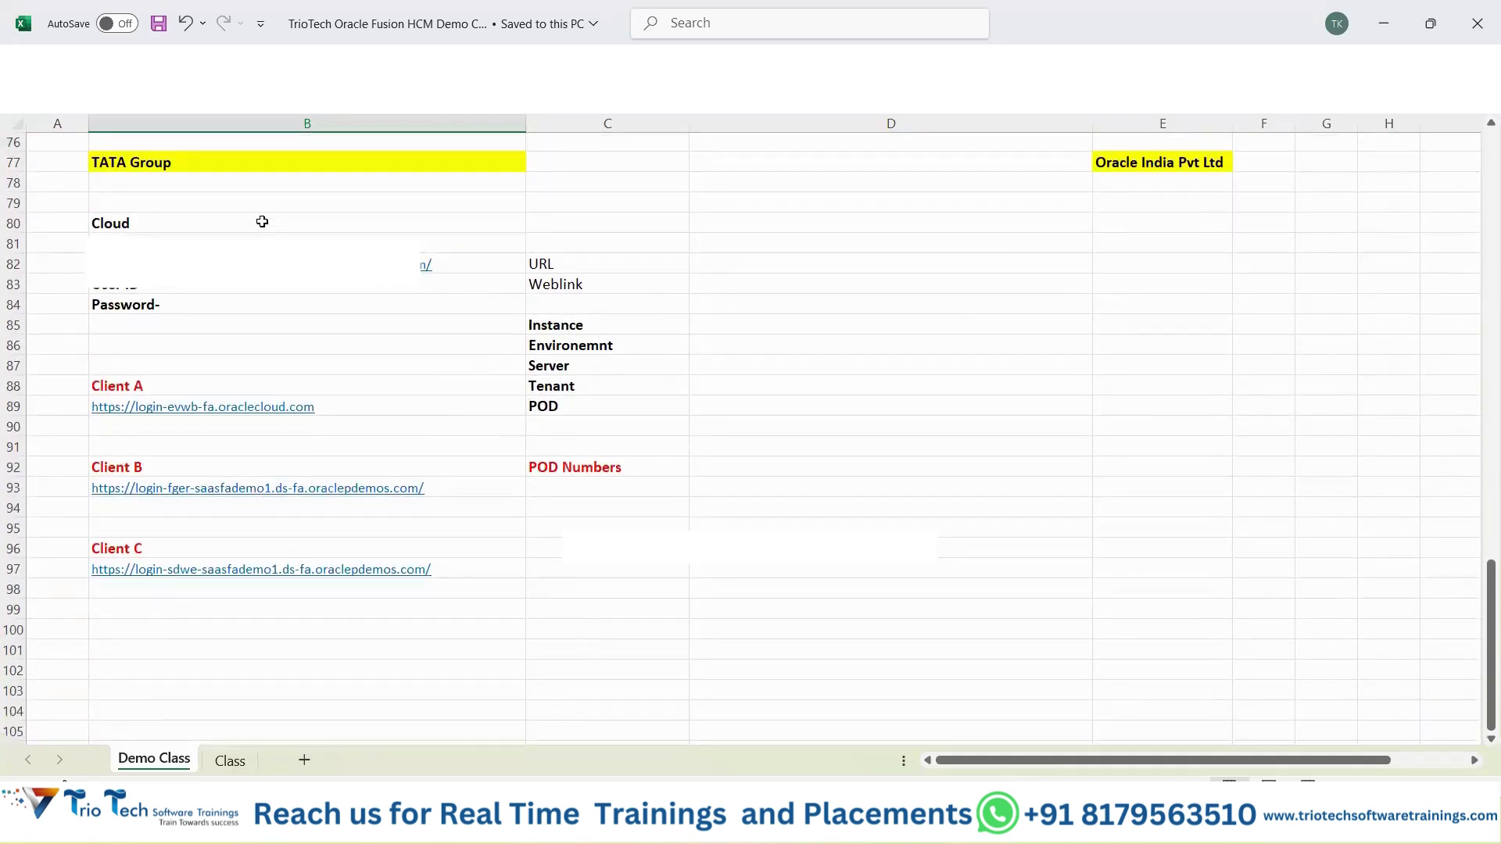
left_click_drag(260, 223, 283, 315)
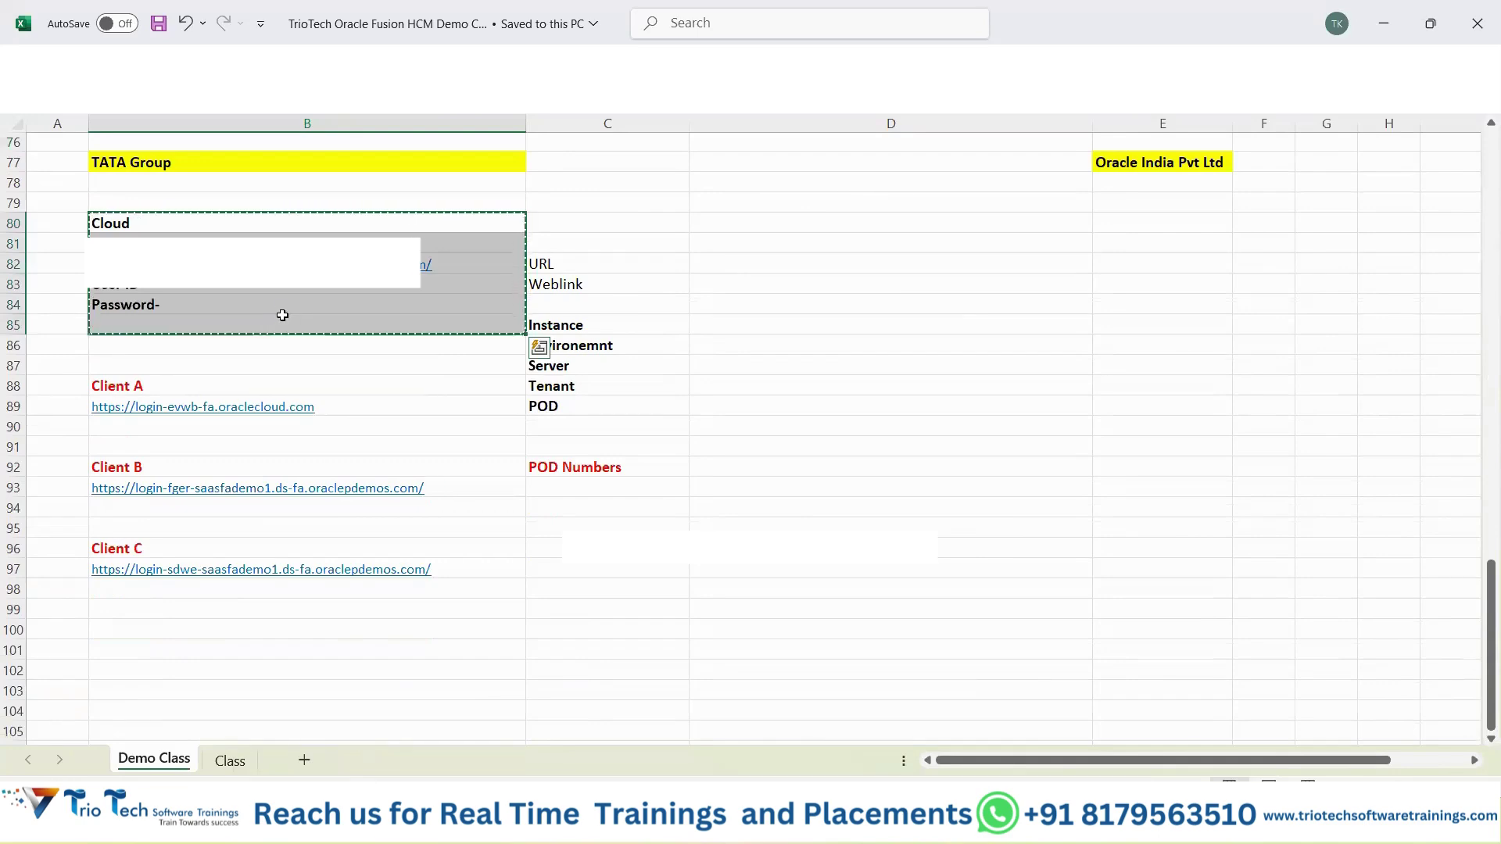
Select the environment terms in C82:C90, the Client A, B and C URL cells, and the POD Numbers cell.
left_click_drag(561, 263, 570, 427)
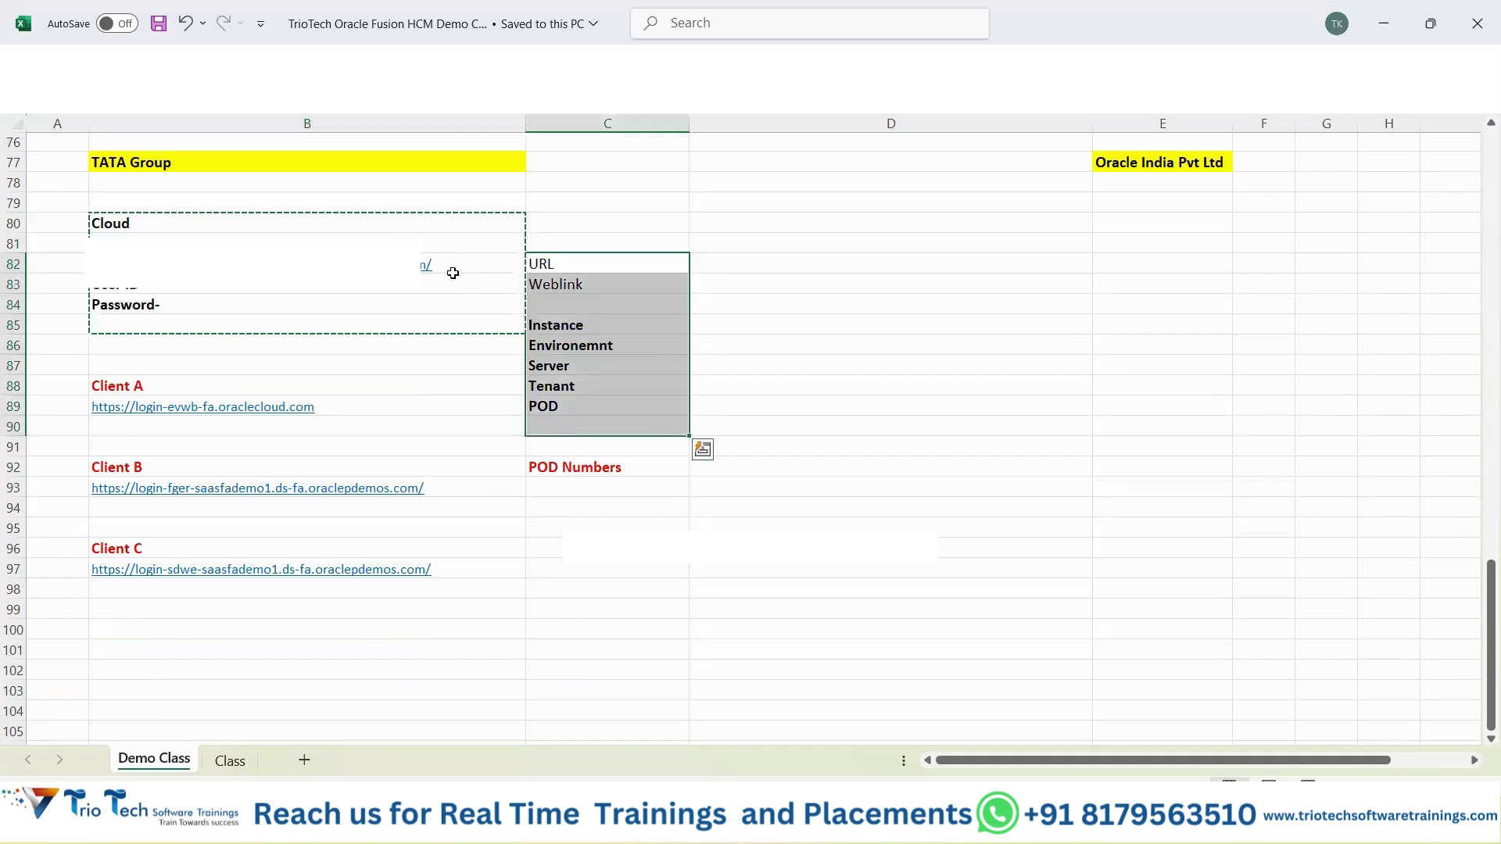
left_click(390, 403)
left_click(452, 484)
left_click(459, 570)
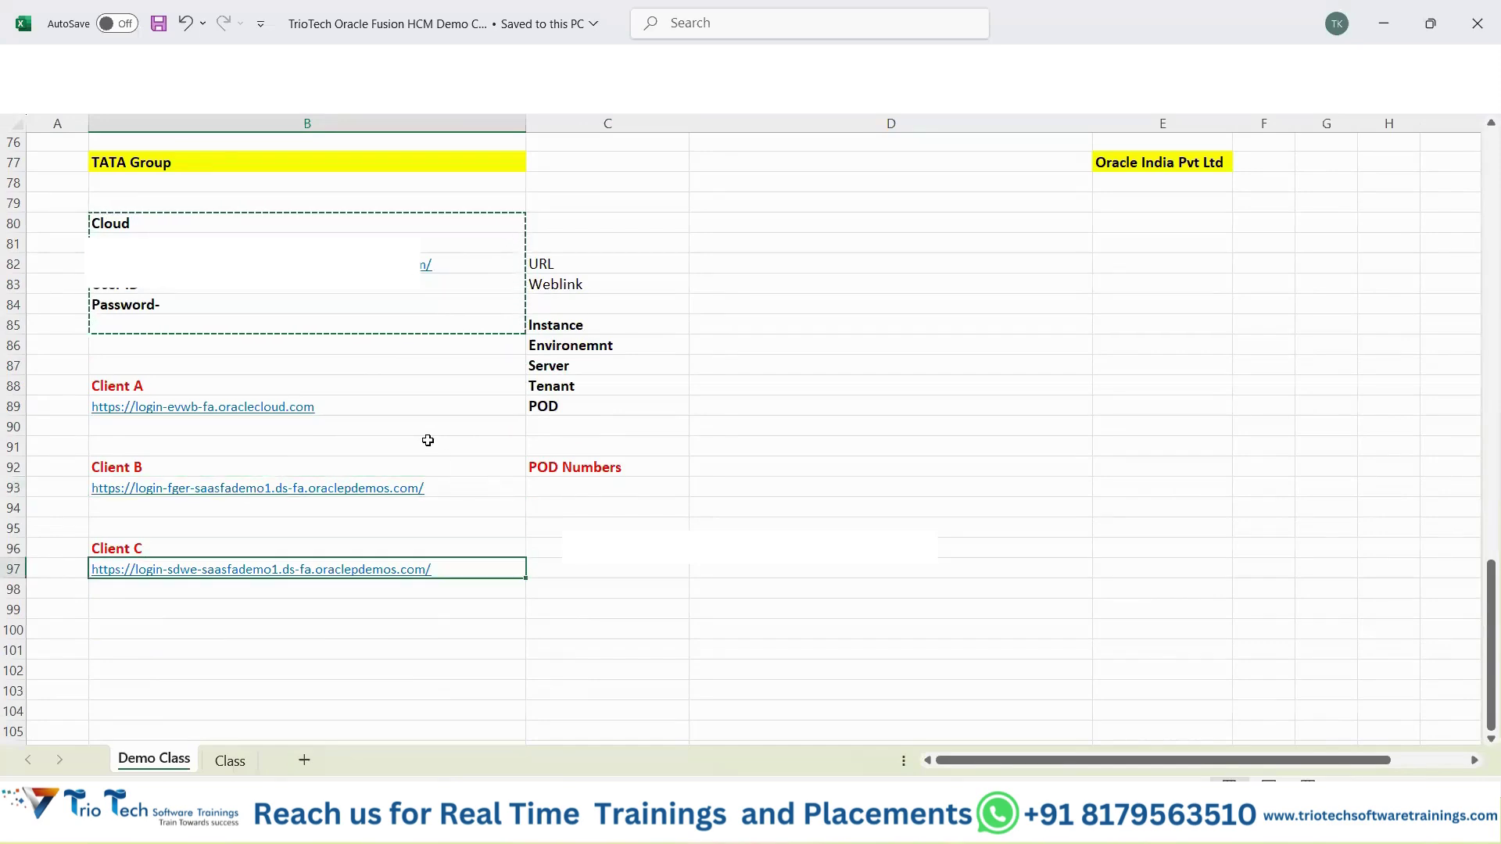
left_click(402, 409)
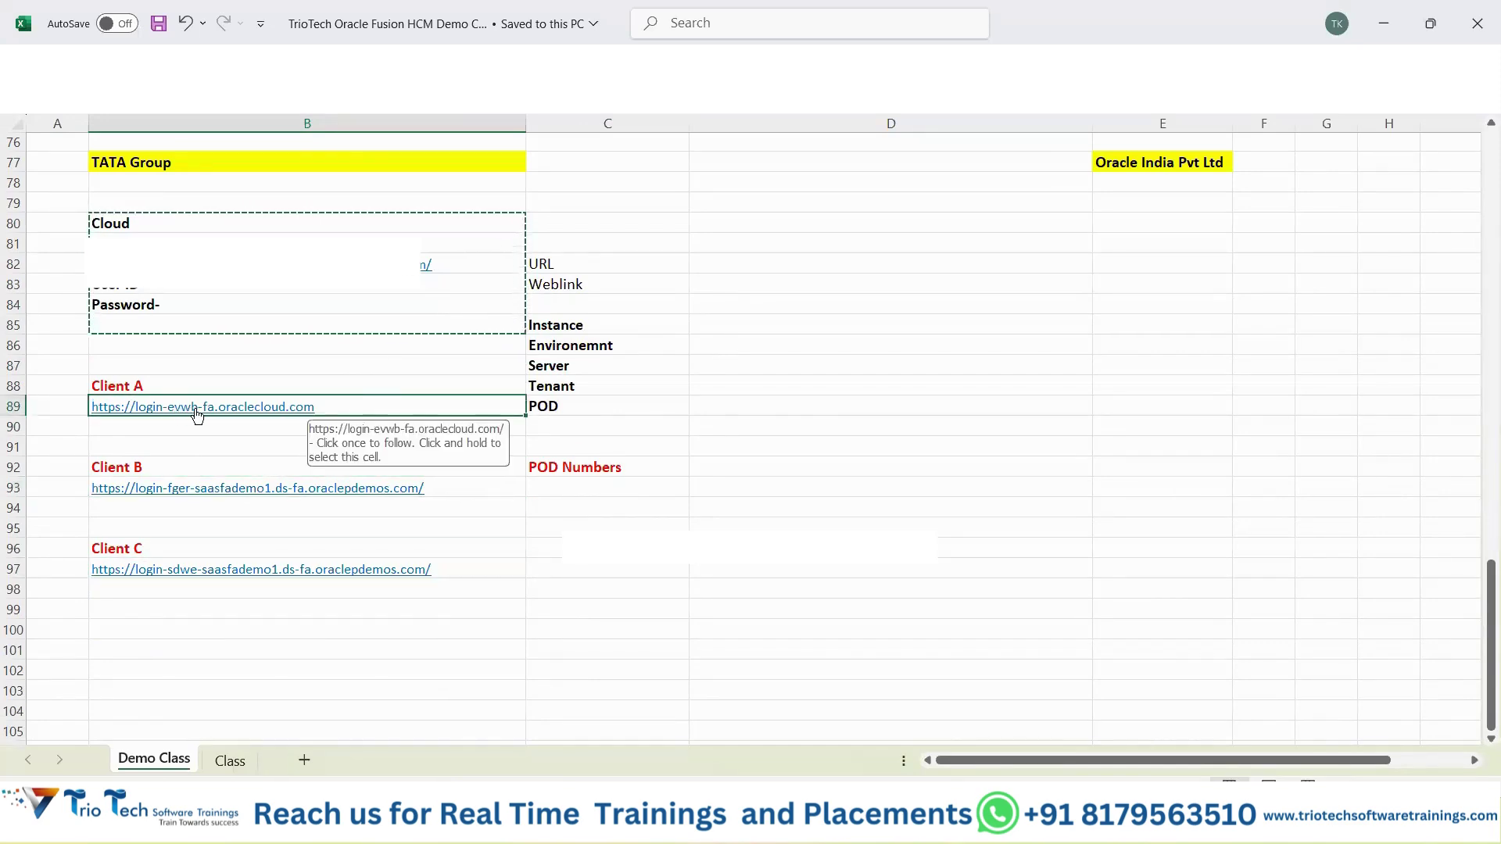
left_click(585, 474)
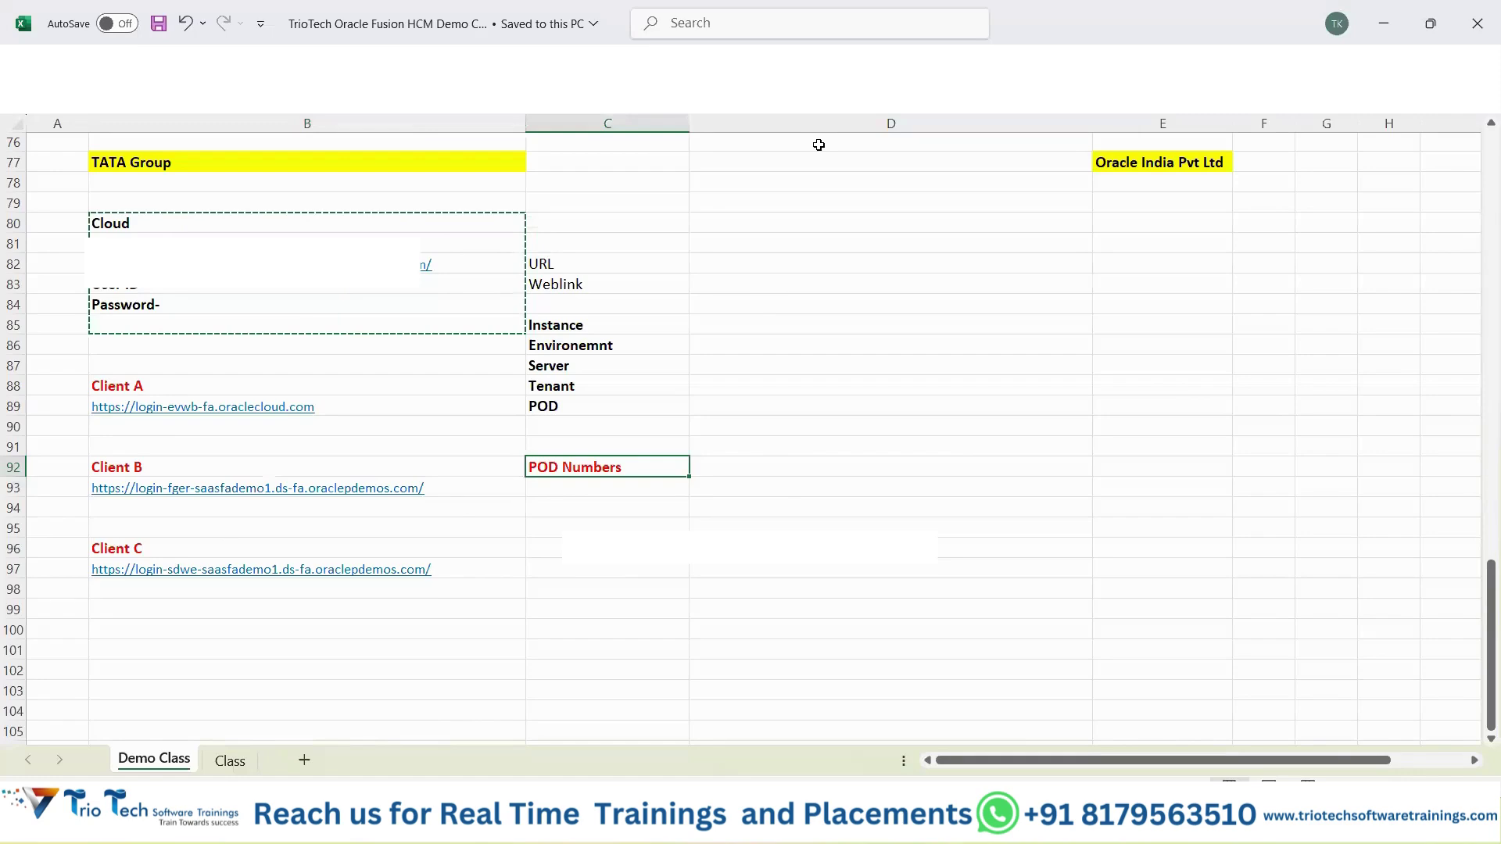
Back in Excel, clear the copy marquee around the B80:B85 login block.
key("alt+Tab")
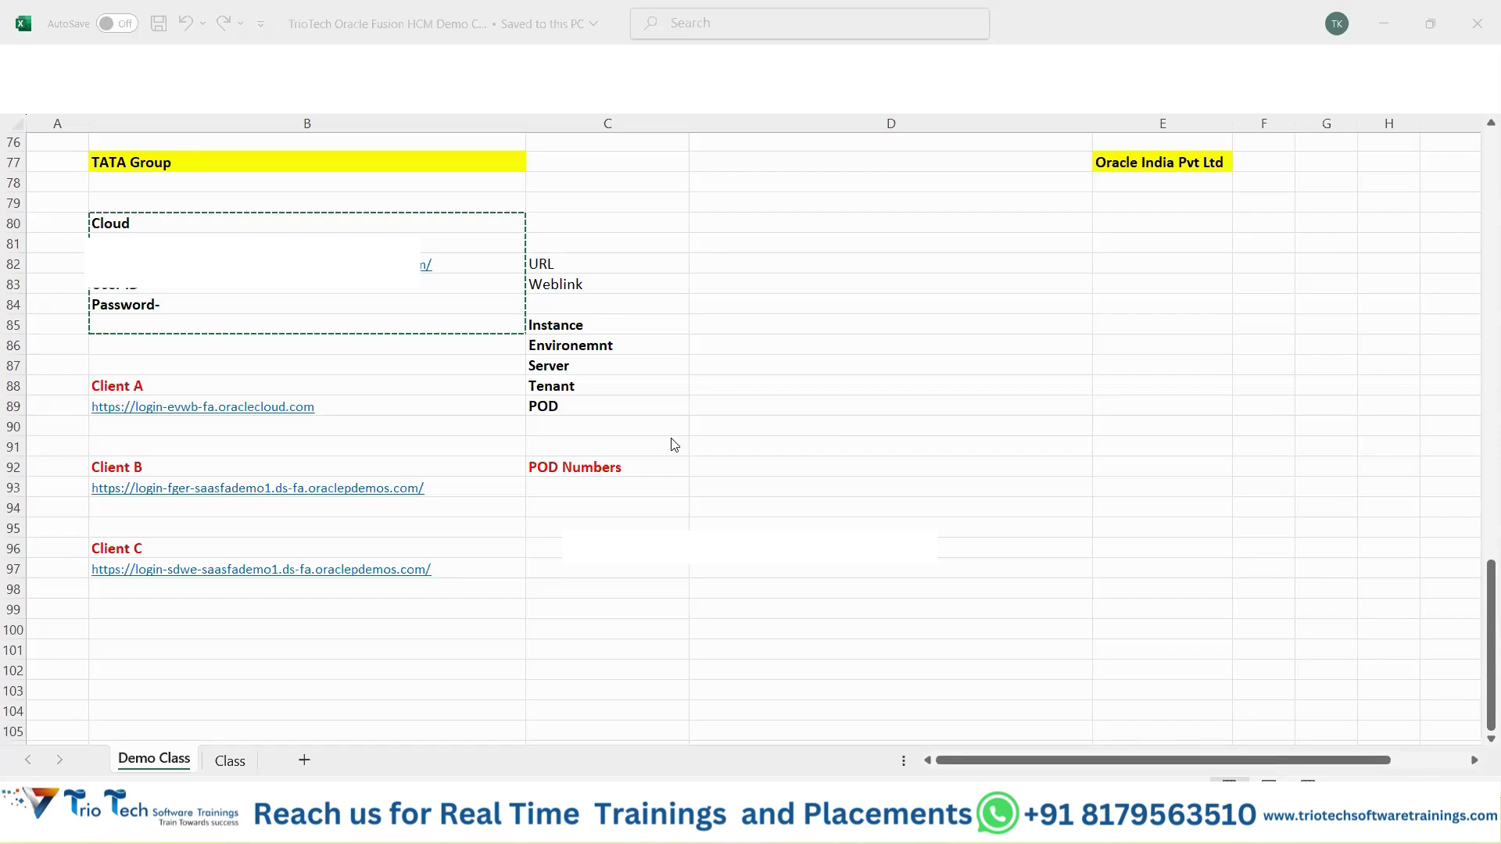
left_click(368, 613)
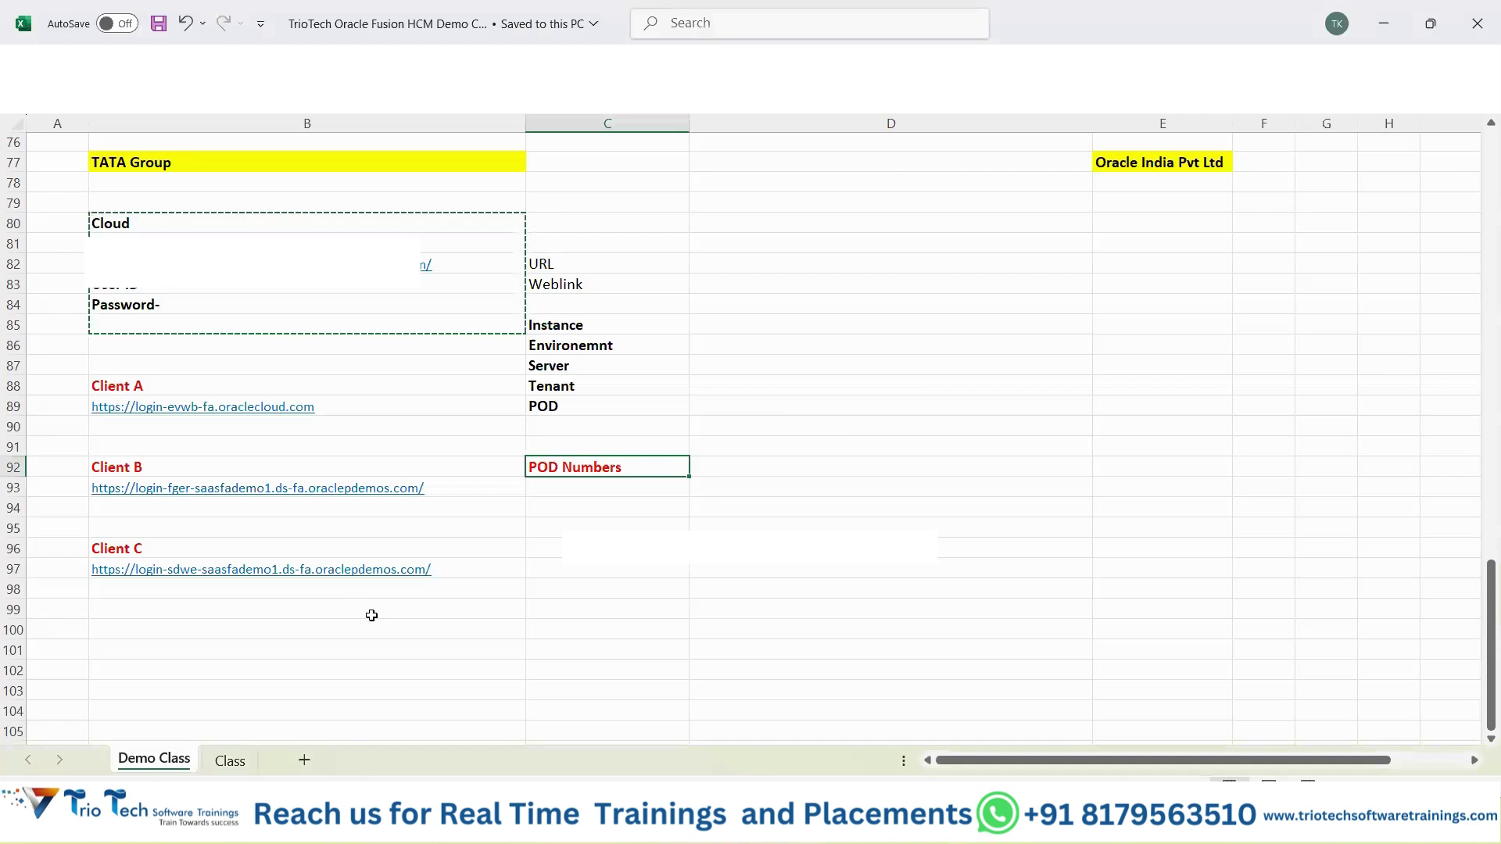
key("Escape")
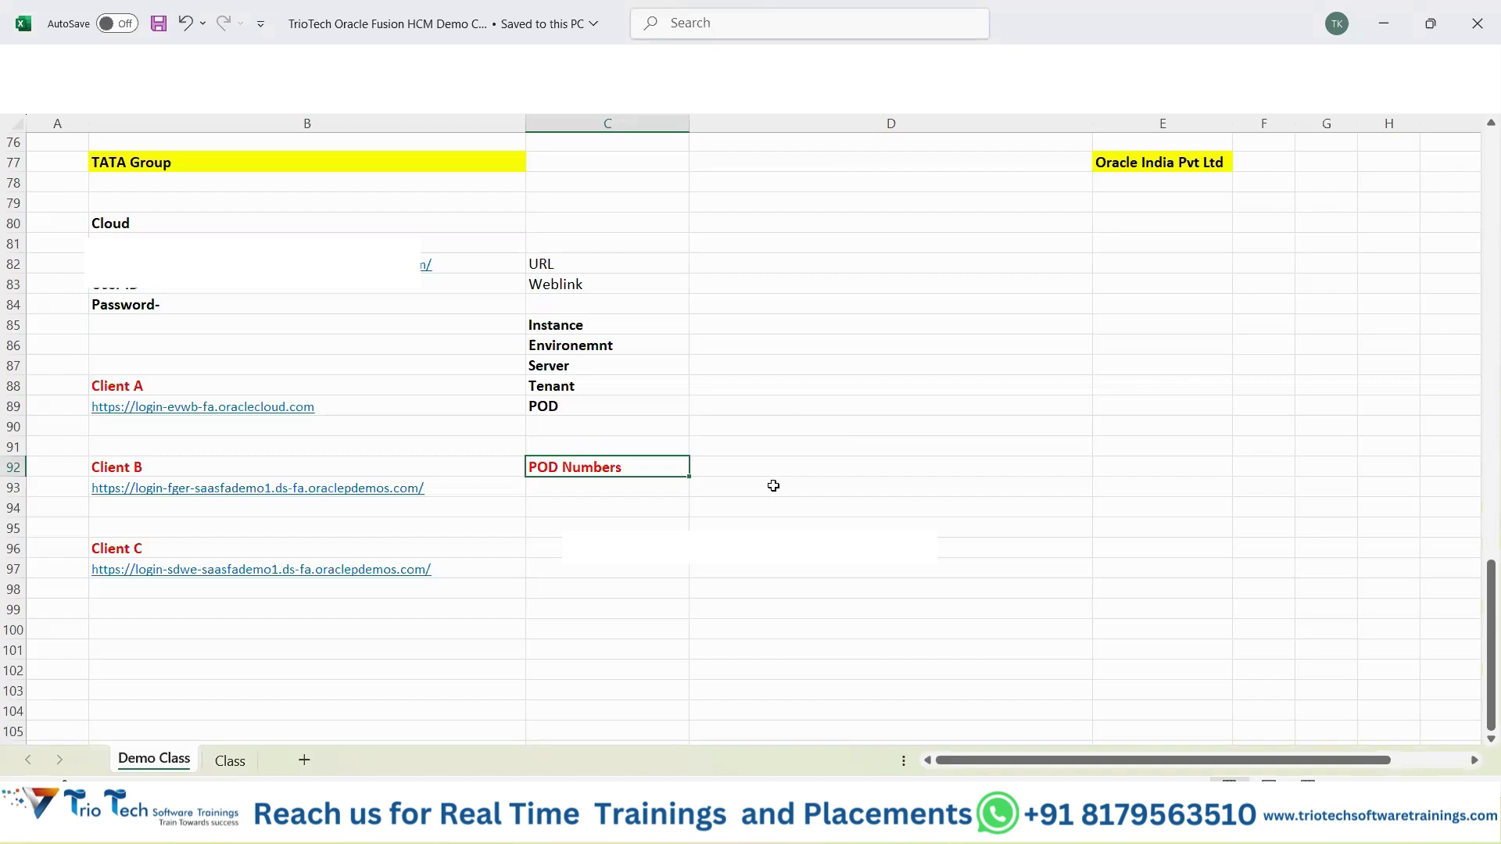
Copy Security Administration from D25 of the Technical modules list, then go to the Class sheet.
scroll(771, 485, "up", 7)
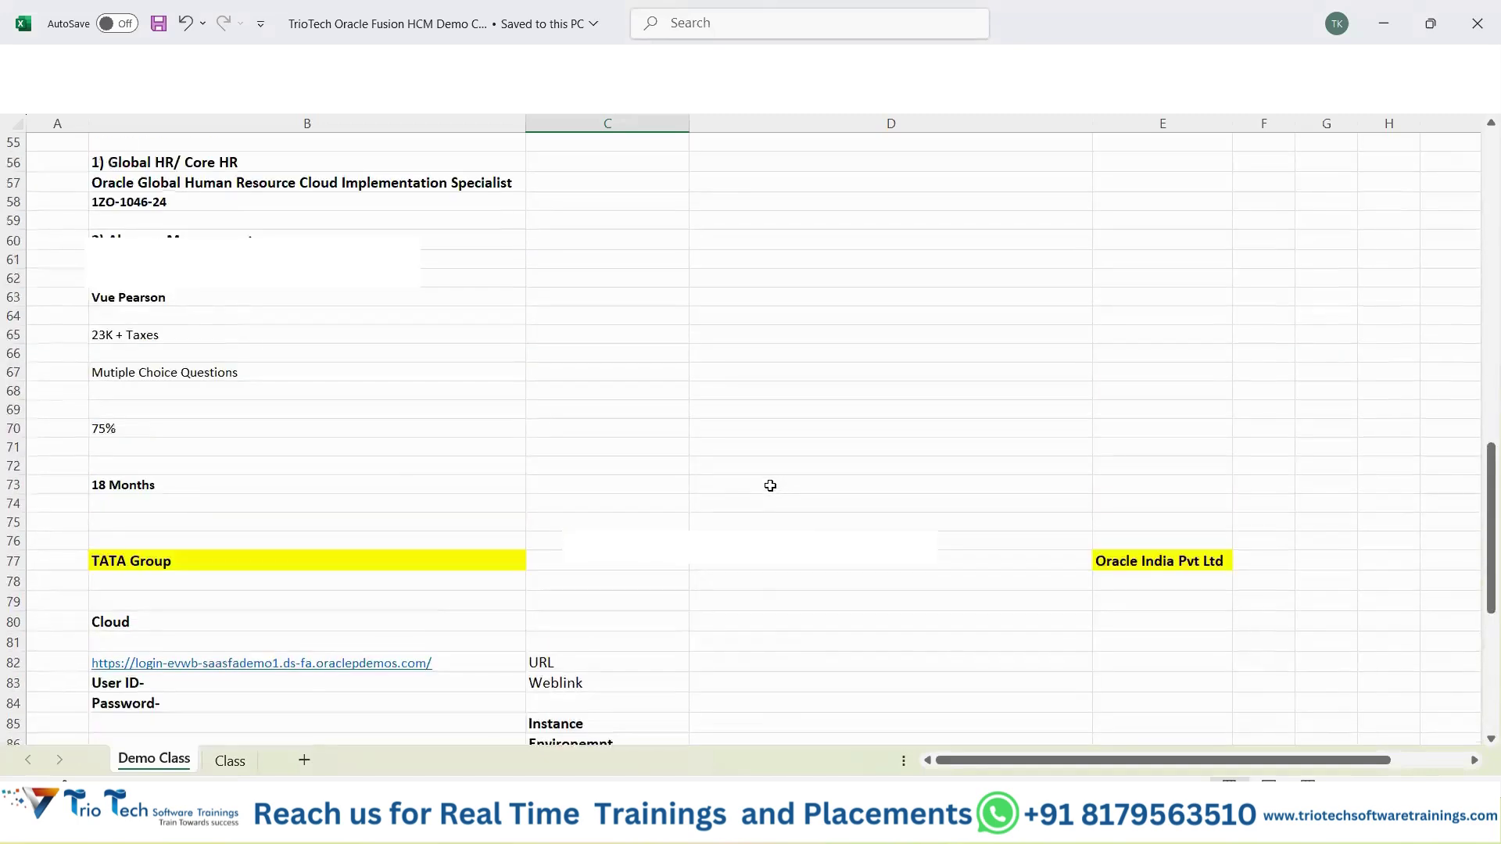
scroll(766, 482, "up", 13)
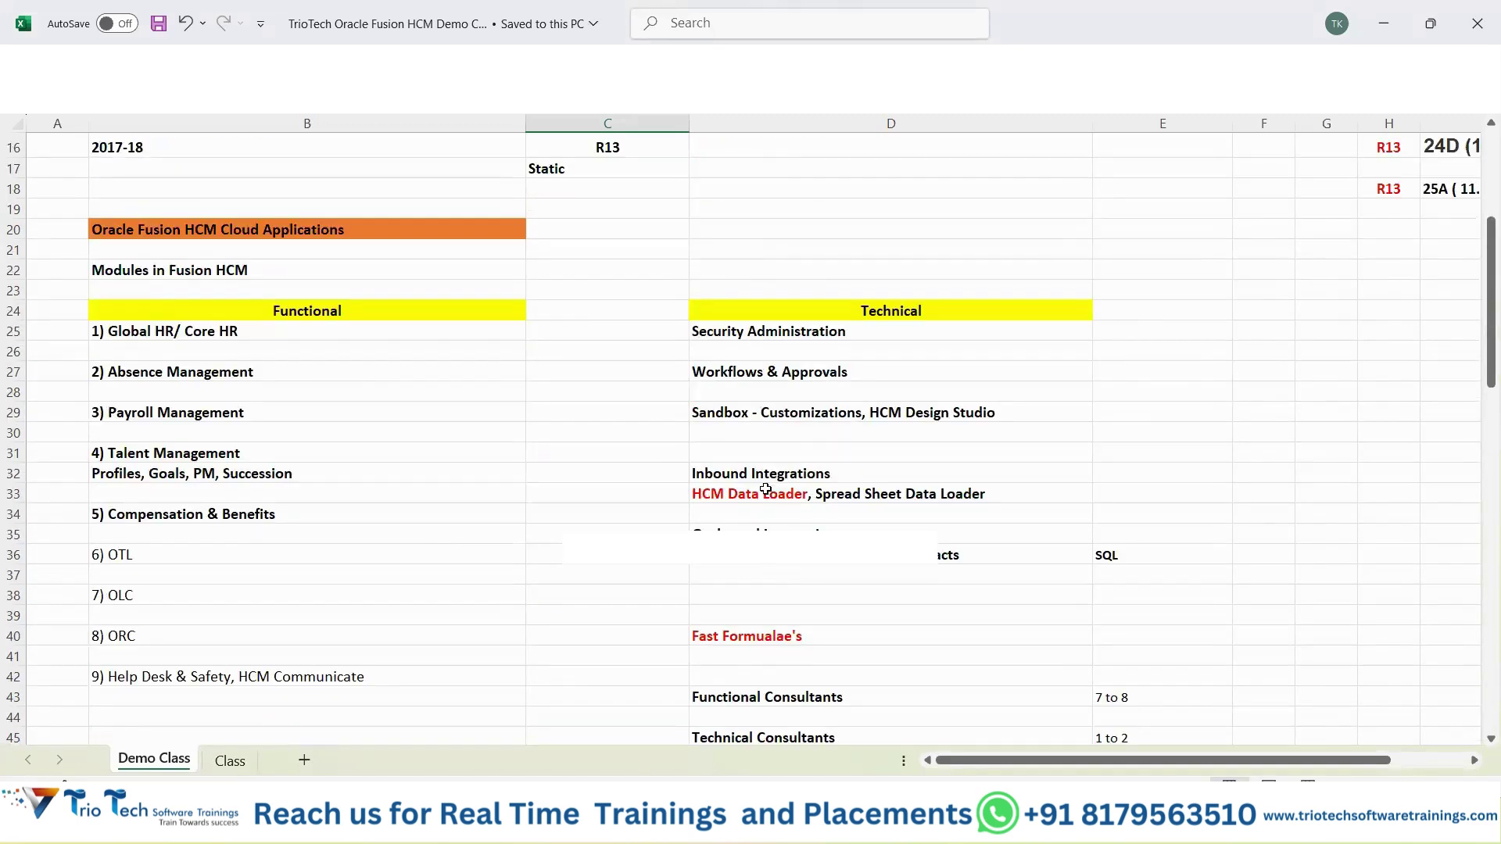
left_click(764, 334)
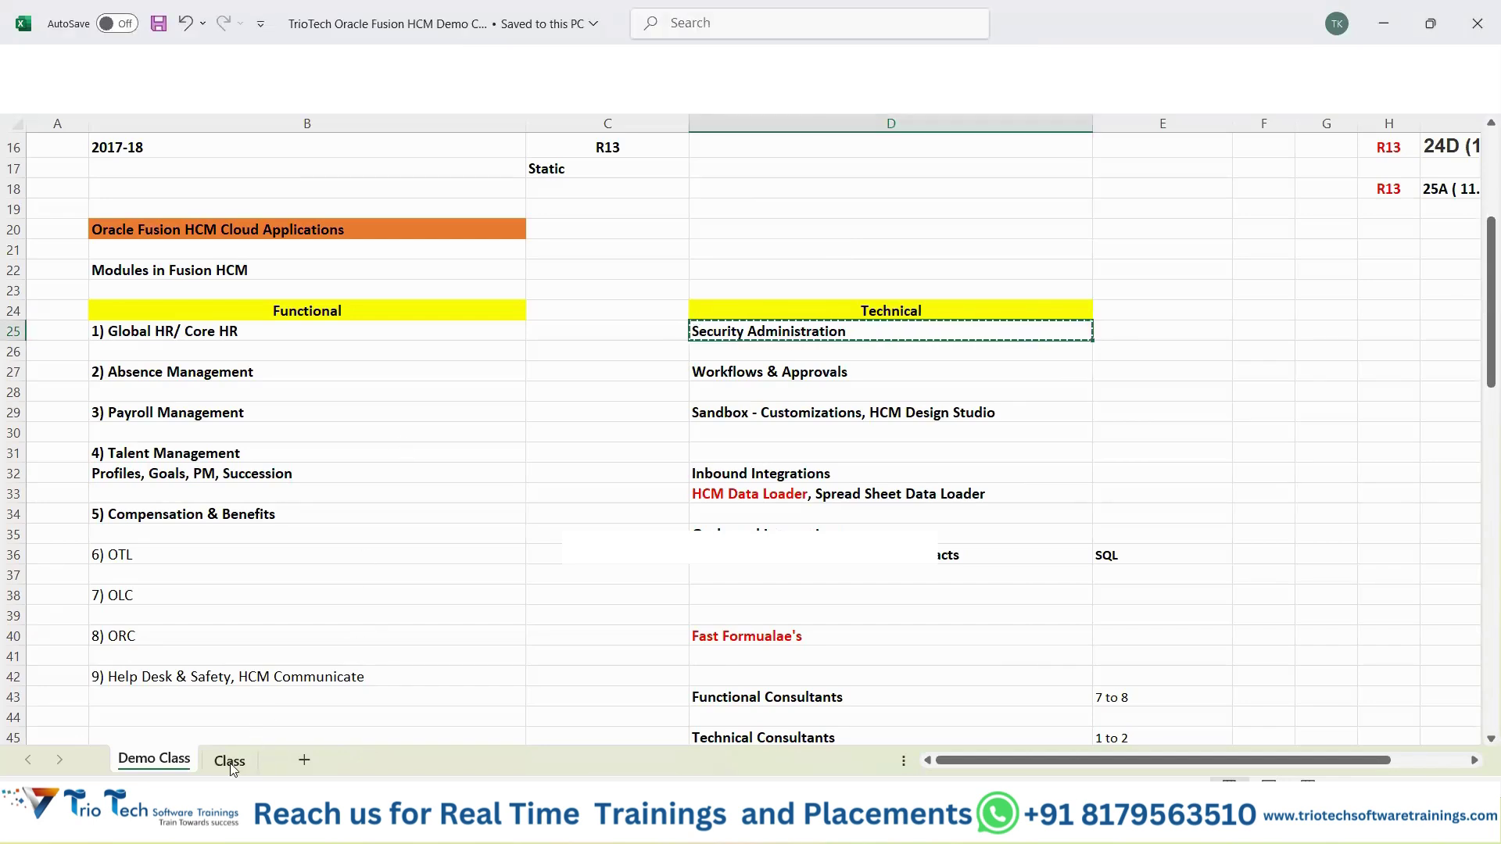
key("ctrl+Page_Down")
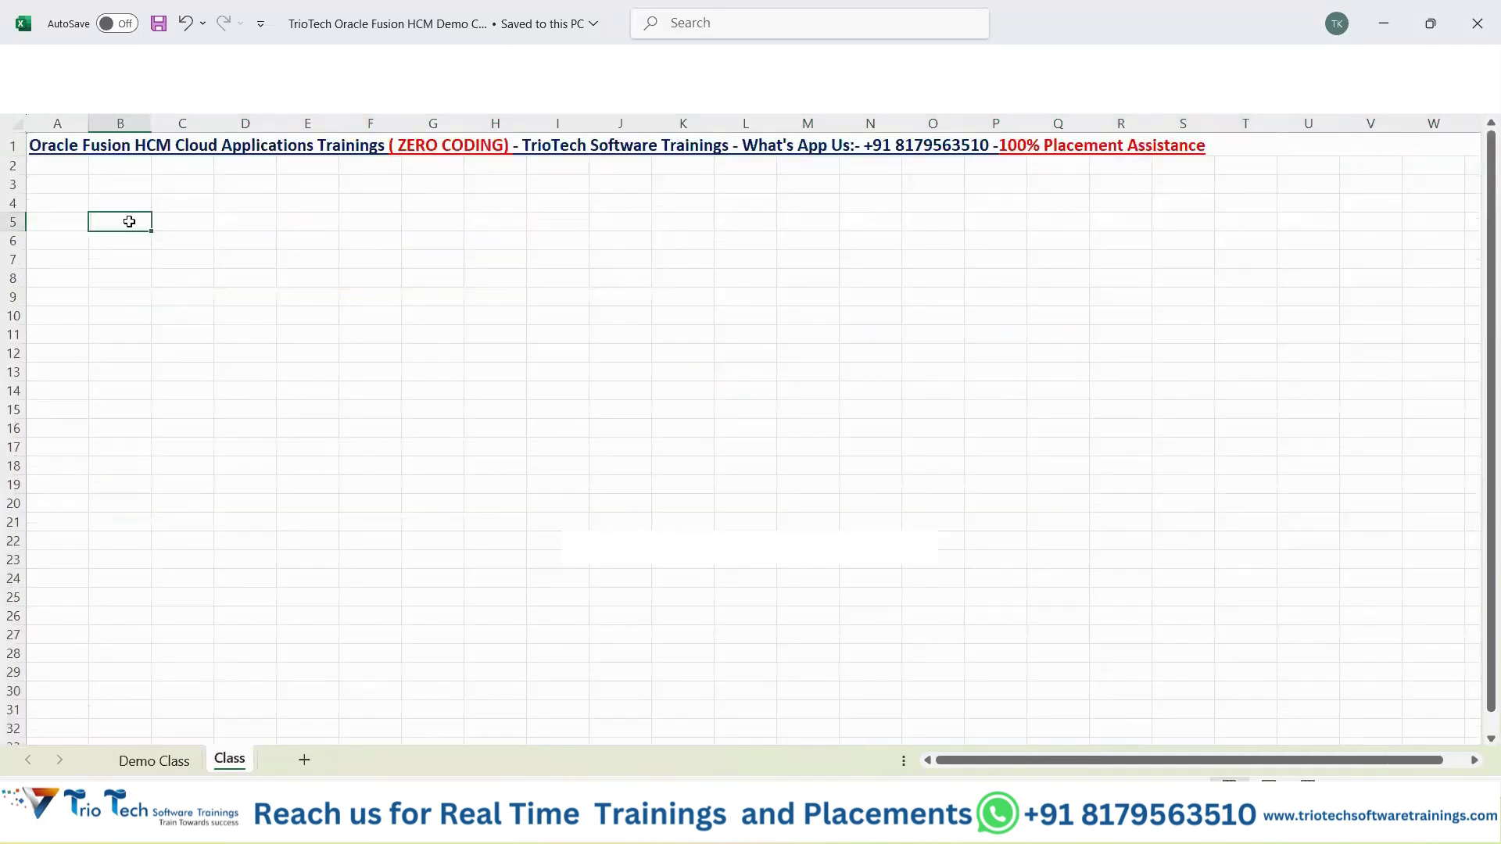
Paste Security Administration into B5, autofit column B and fill it yellow.
type("Security Administration")
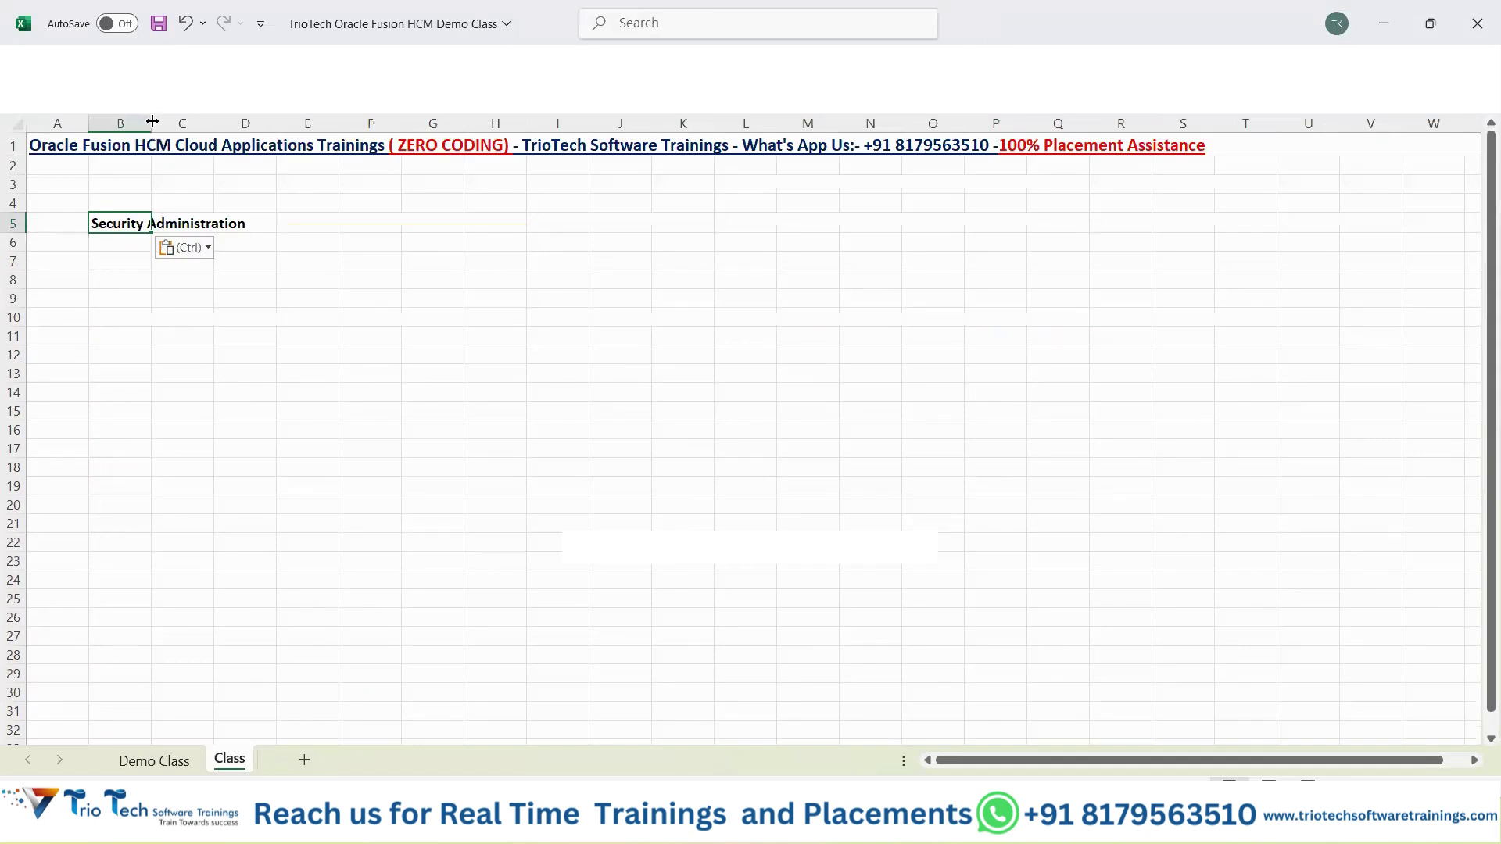
double_click(152, 121)
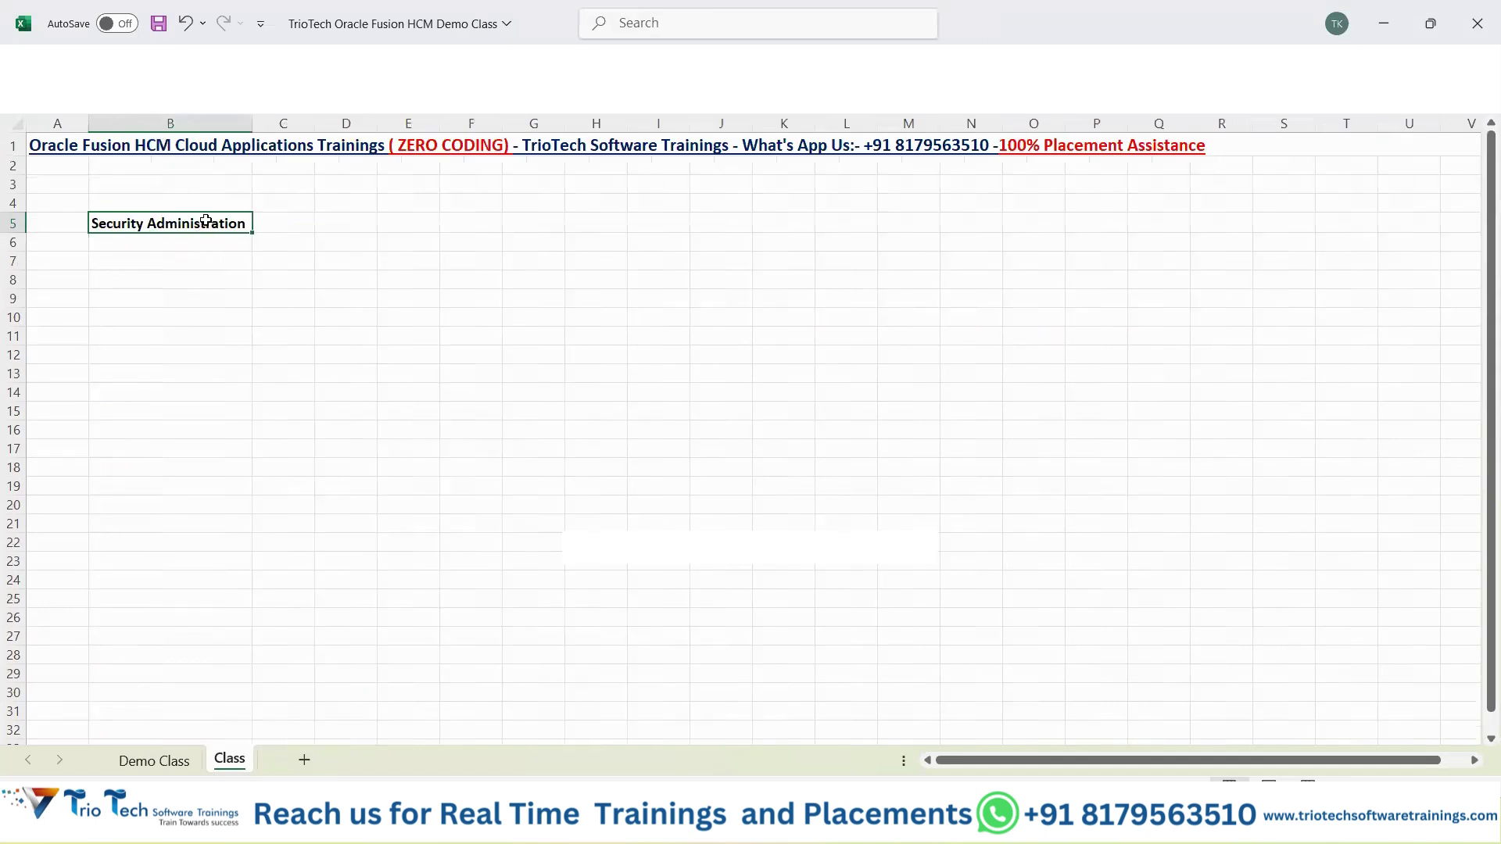
right_click(206, 222)
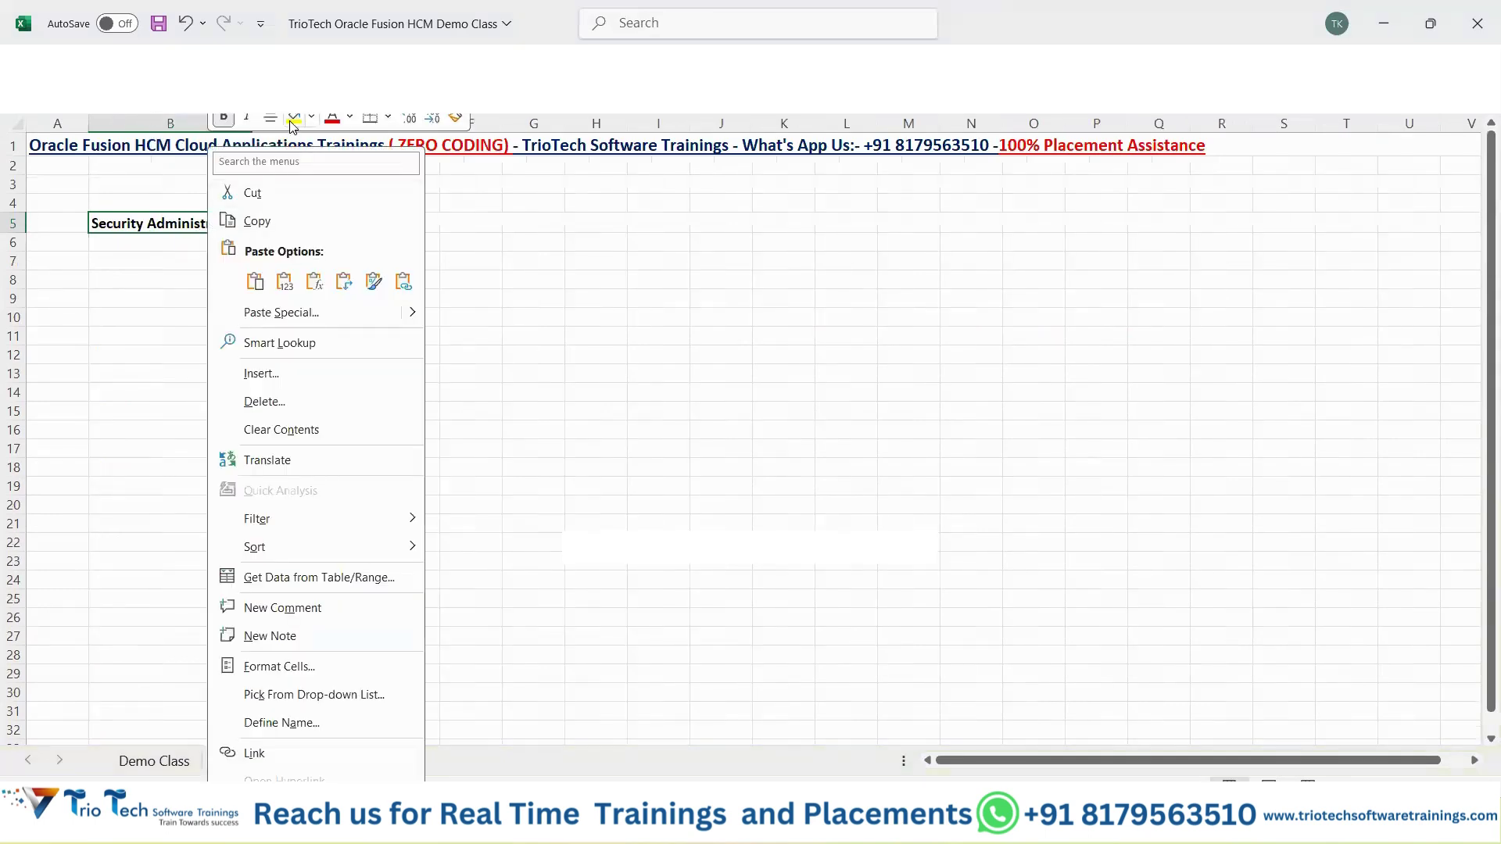
key("Escape")
Enter a bold 'User Account Management' heading in E6 with column E autofitted.
left_click(403, 228)
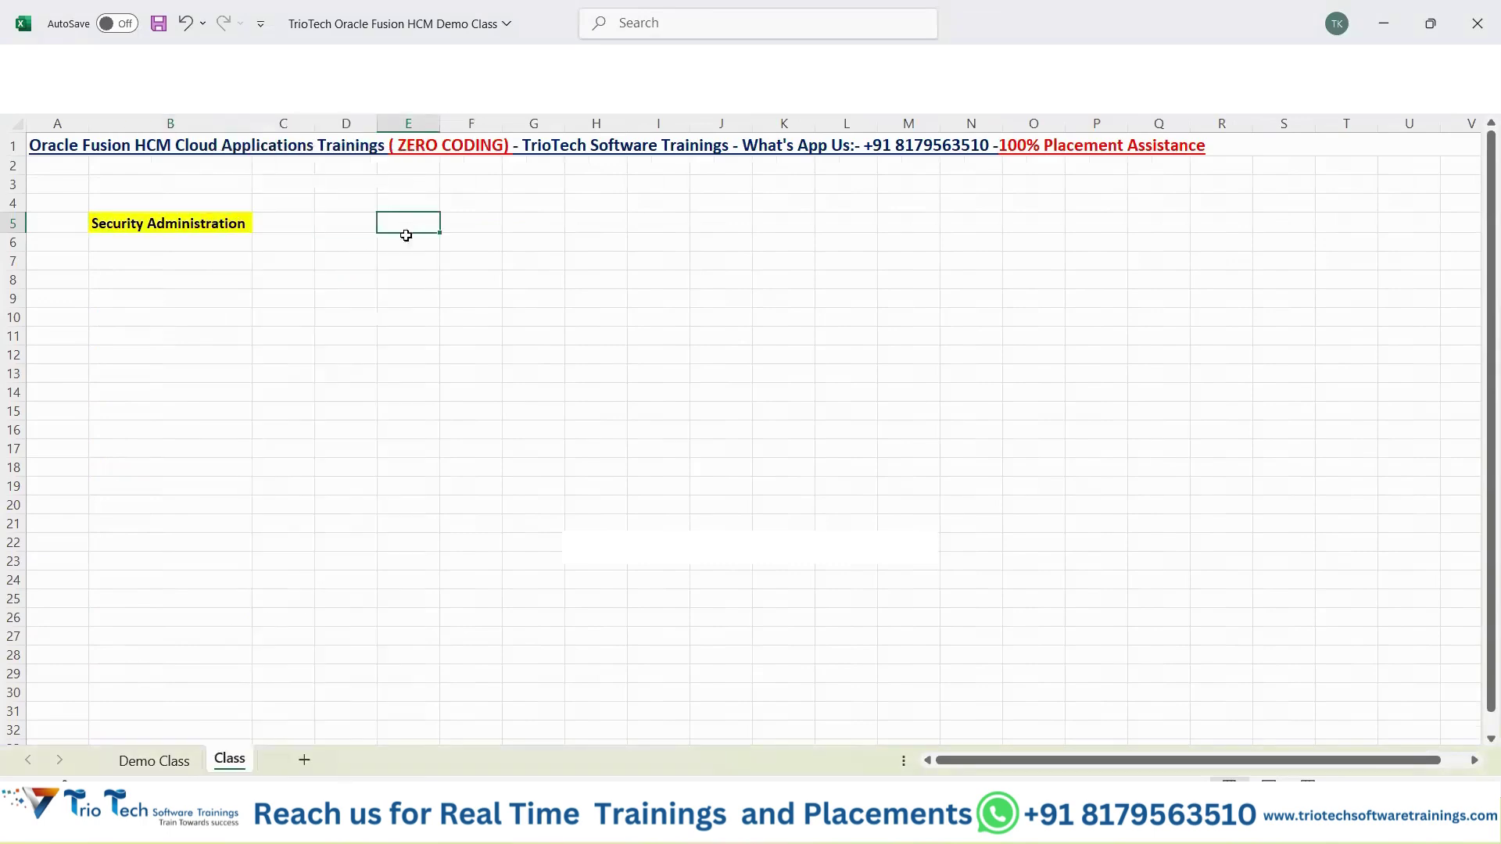
left_click(406, 248)
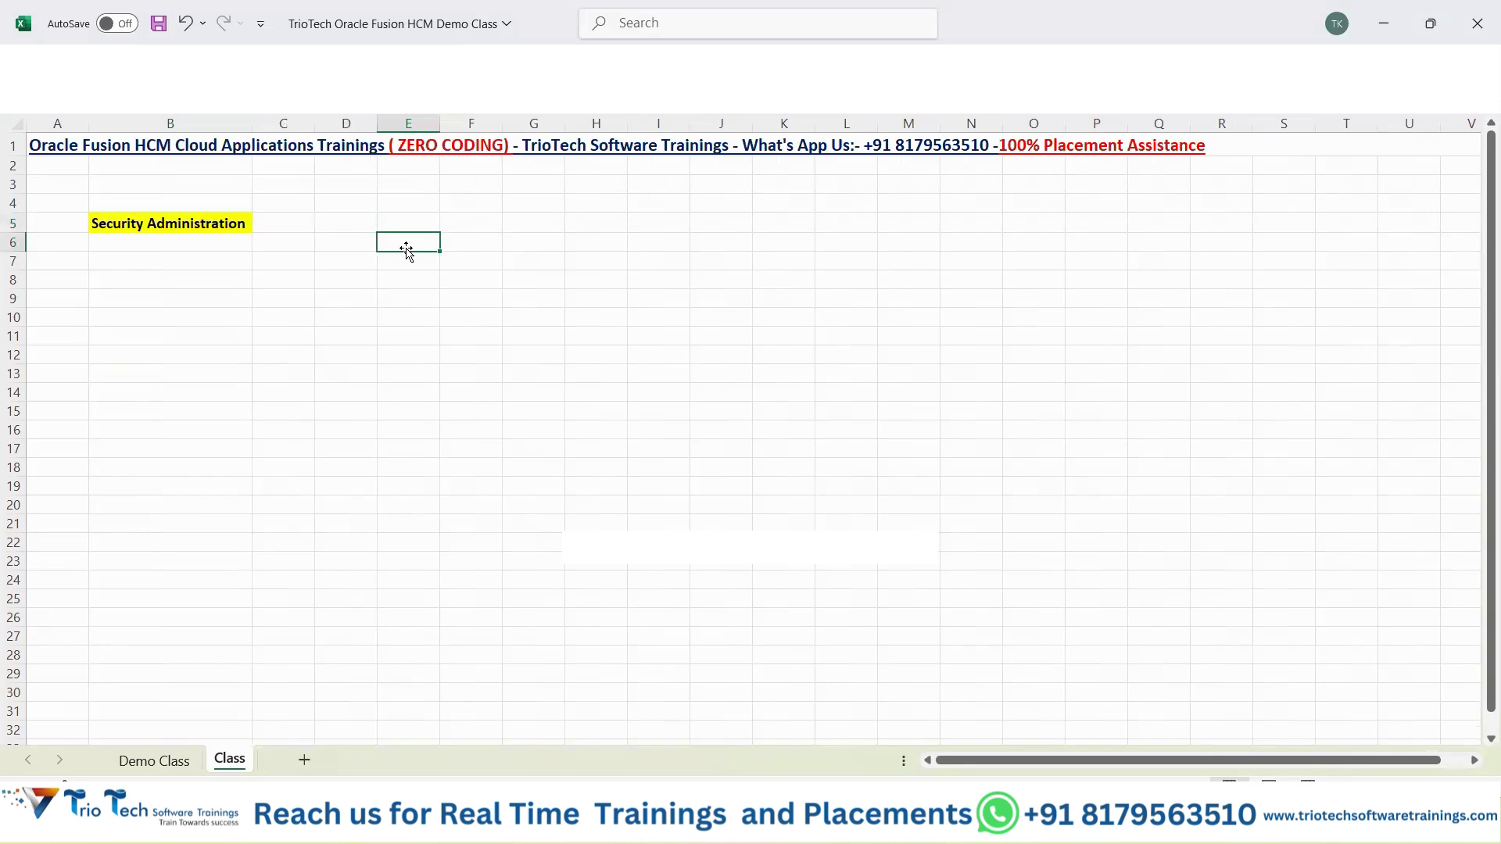
type("User Account Management")
key("Tab")
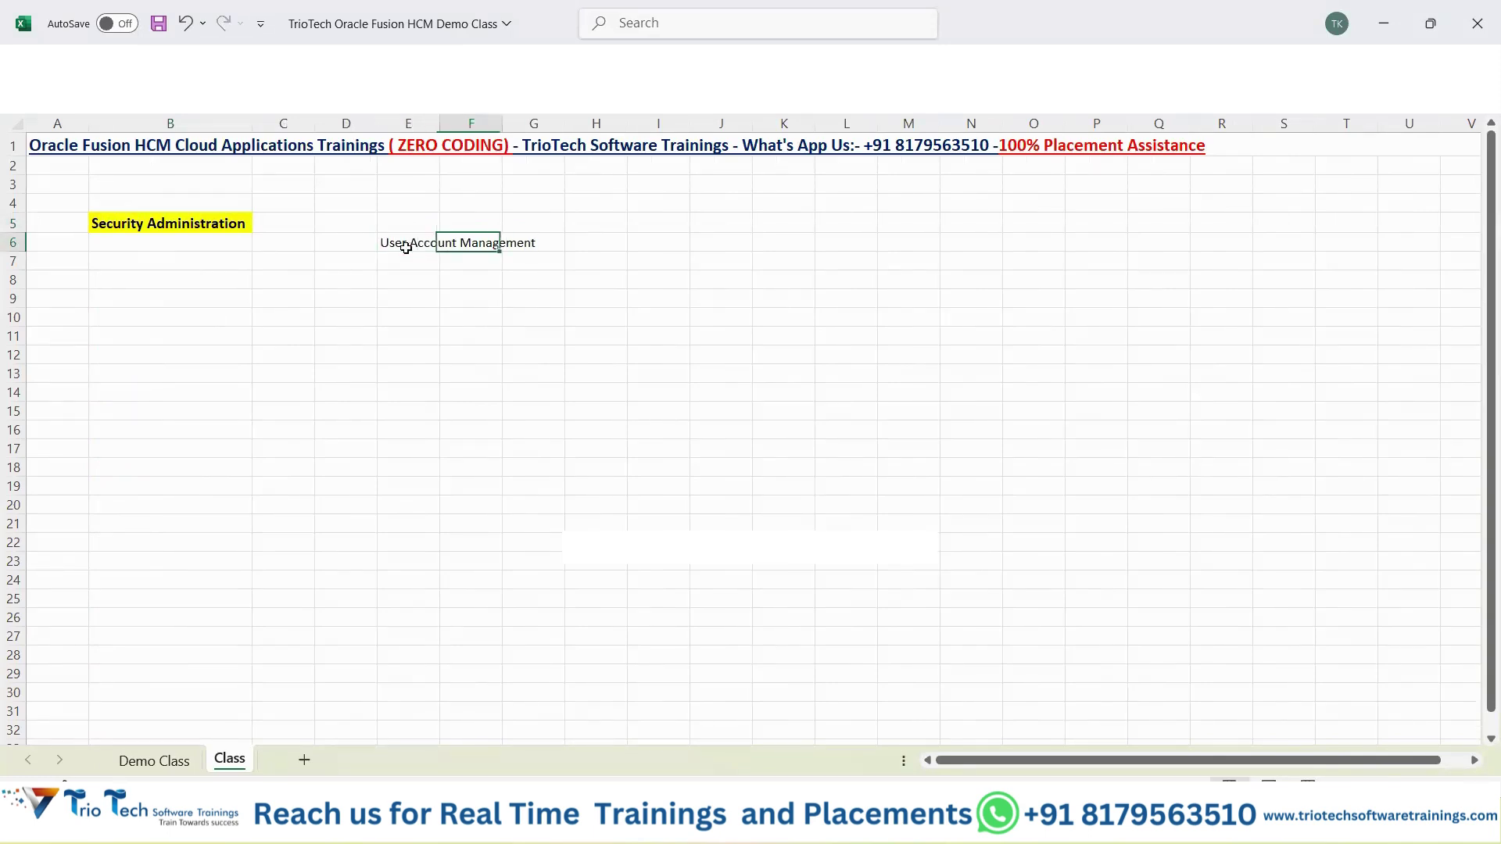
double_click(440, 118)
left_click(495, 240)
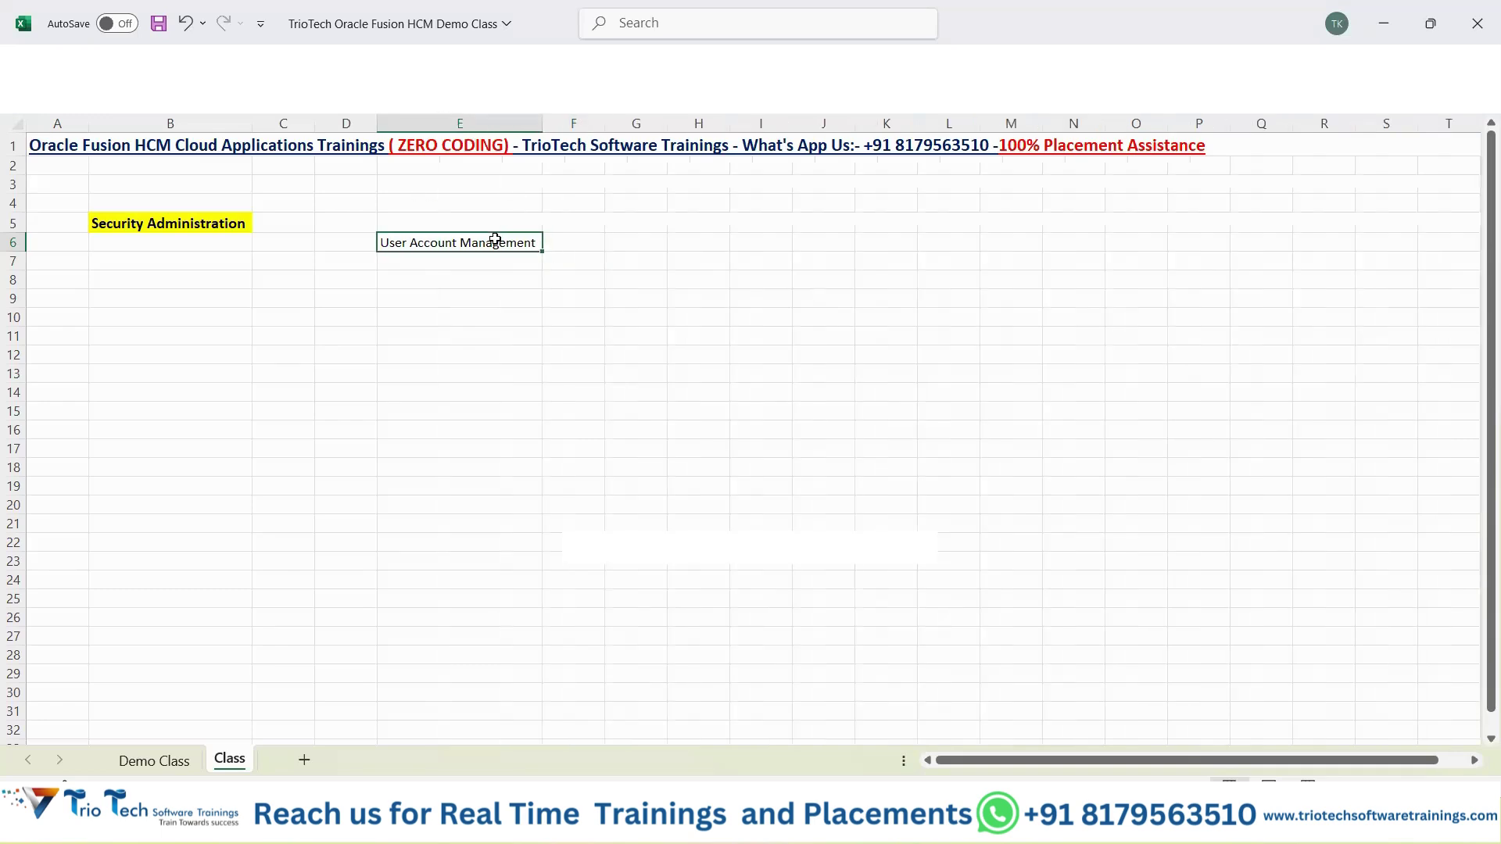
key("ctrl+b")
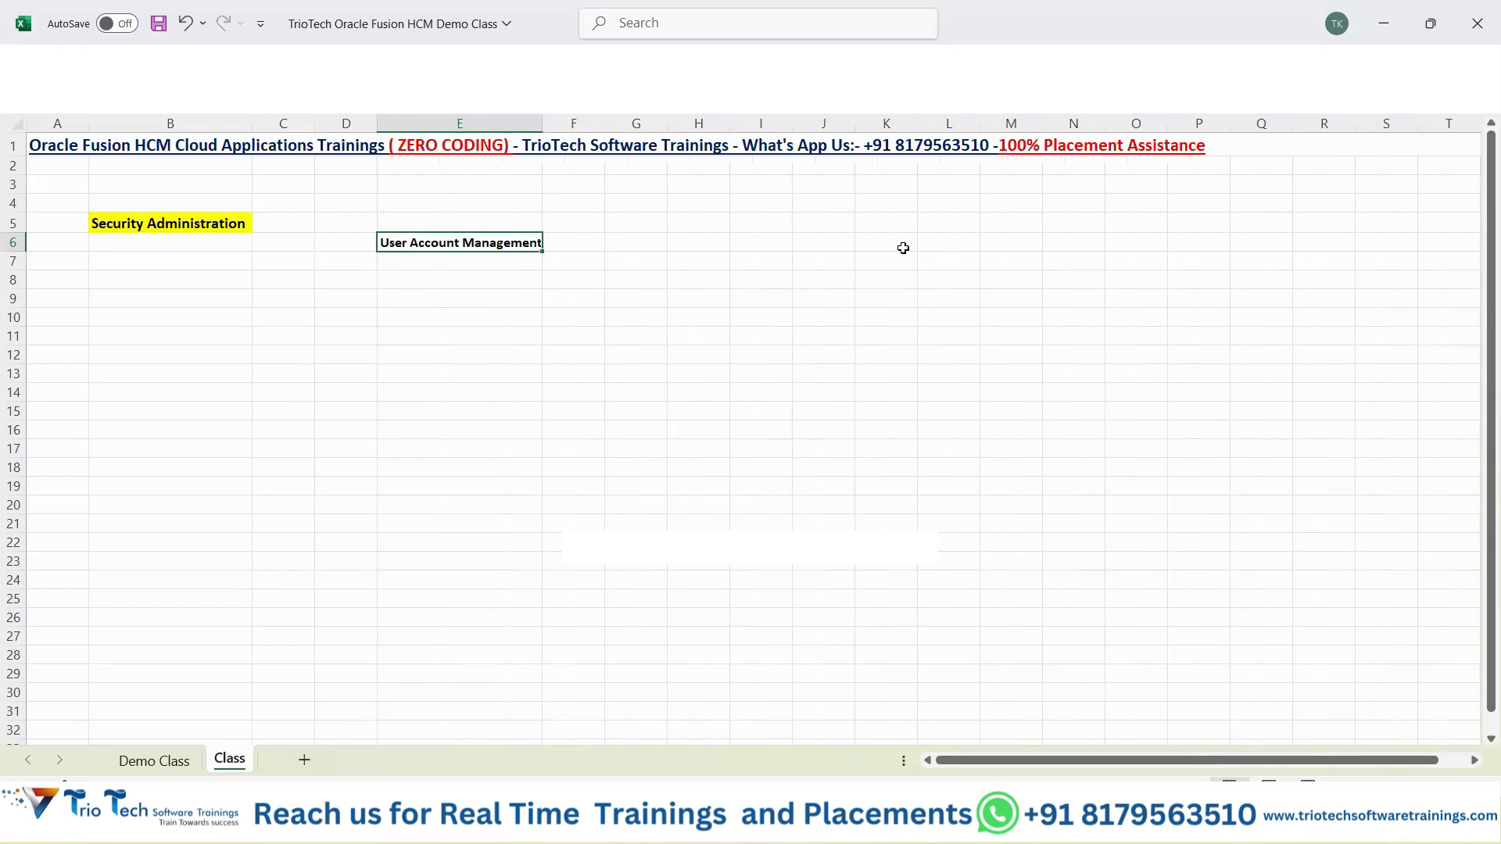
Enter a bold 'Role Management' heading in K6 with column K autofitted.
left_click(900, 246)
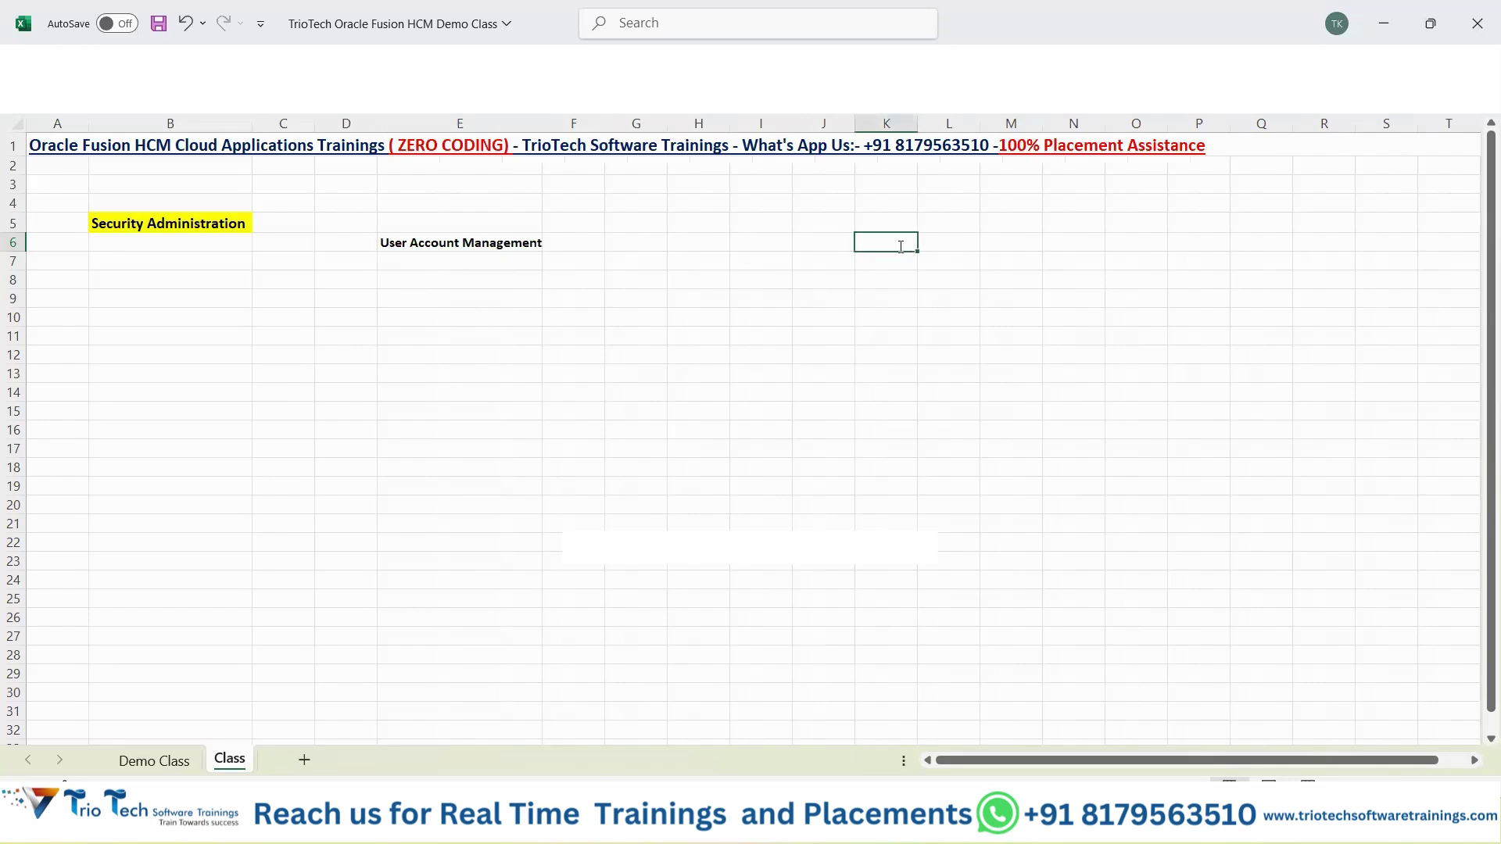
type("Role Management")
key("Return")
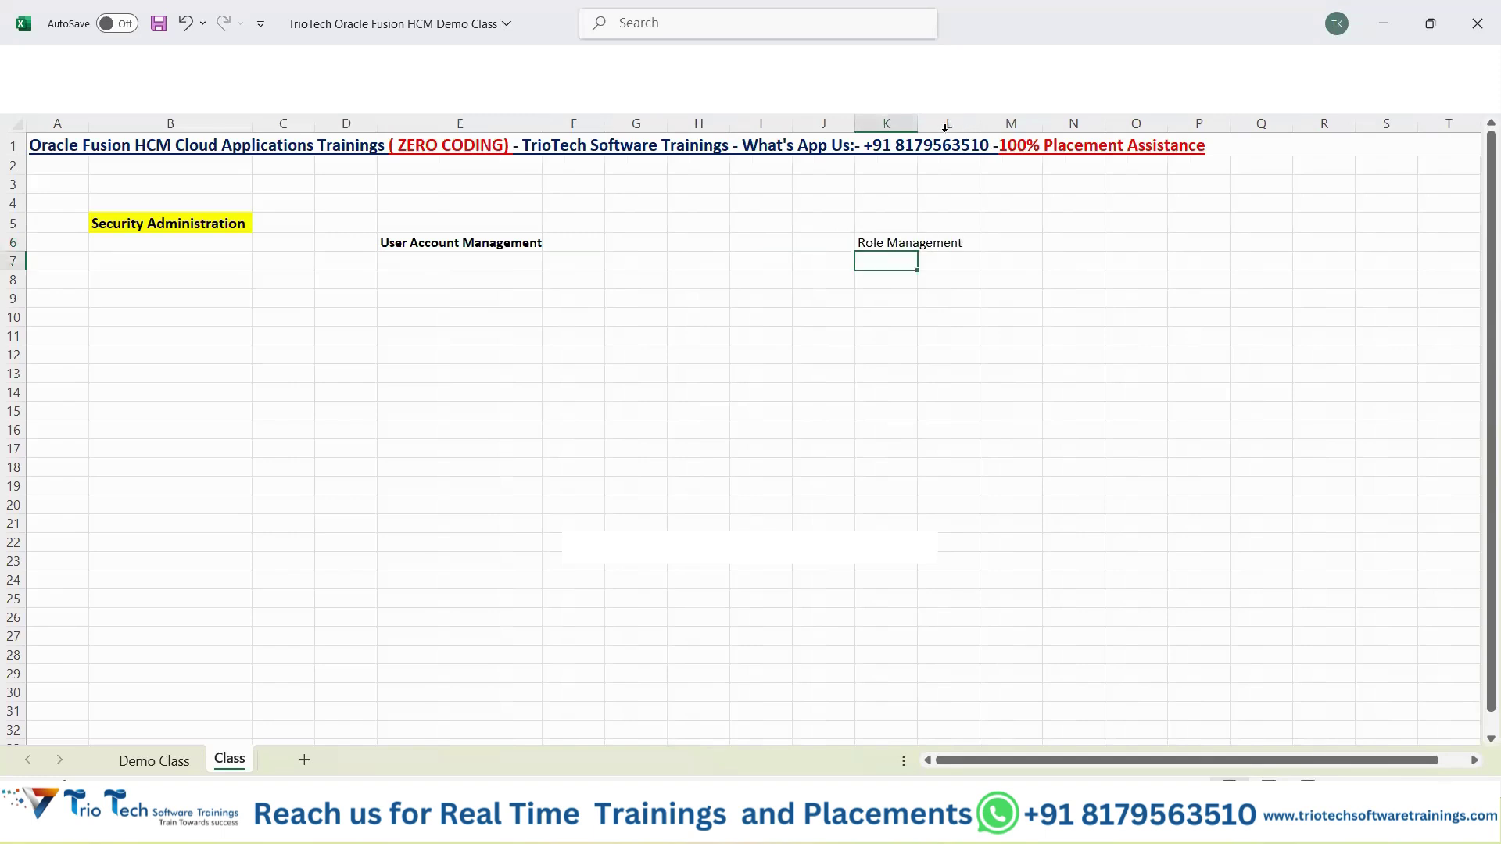
double_click(918, 123)
left_click(921, 242)
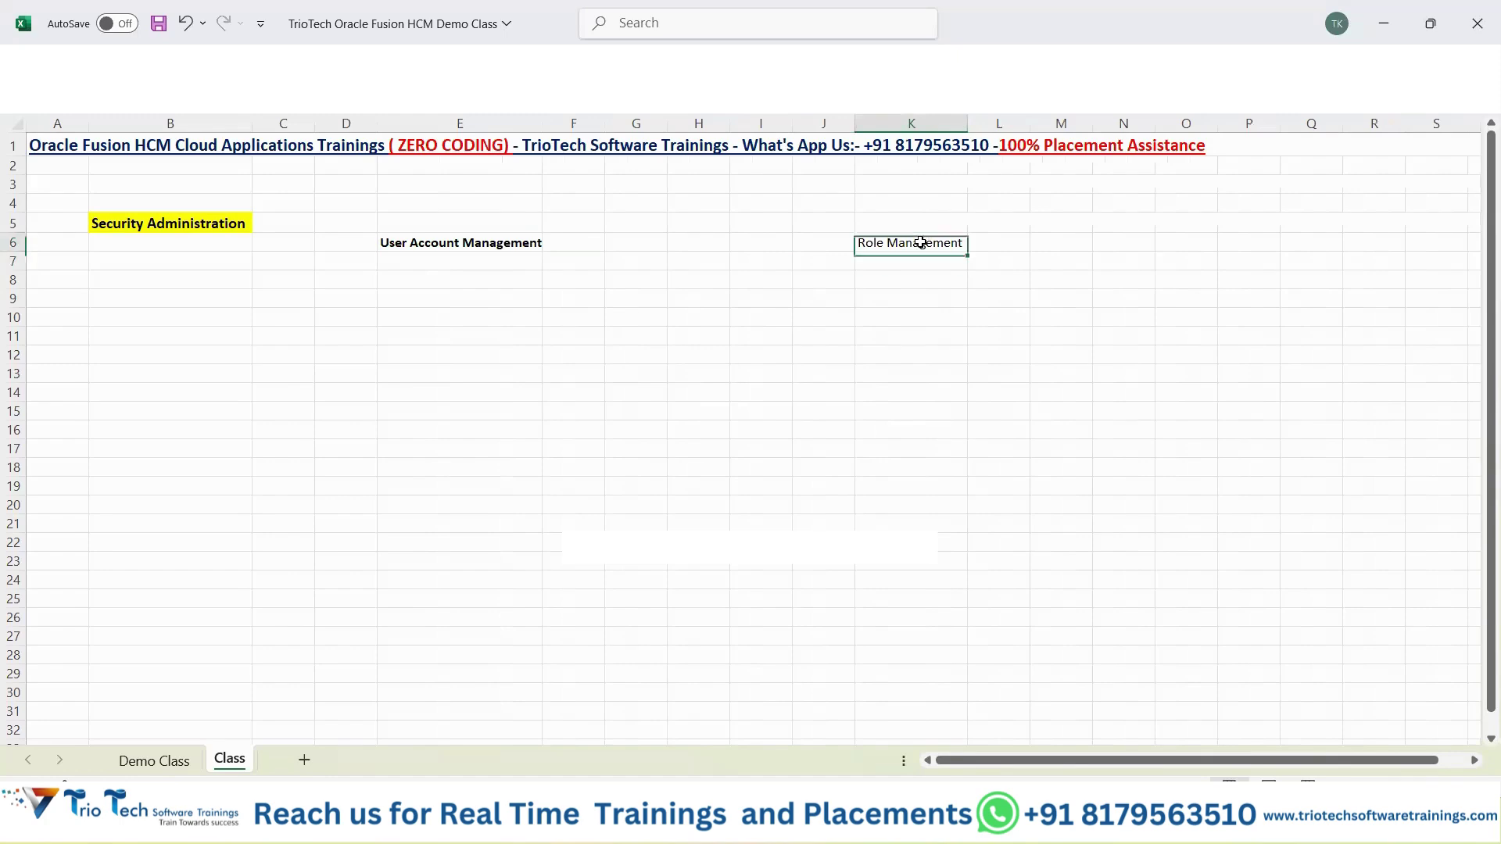
key("ctrl+b")
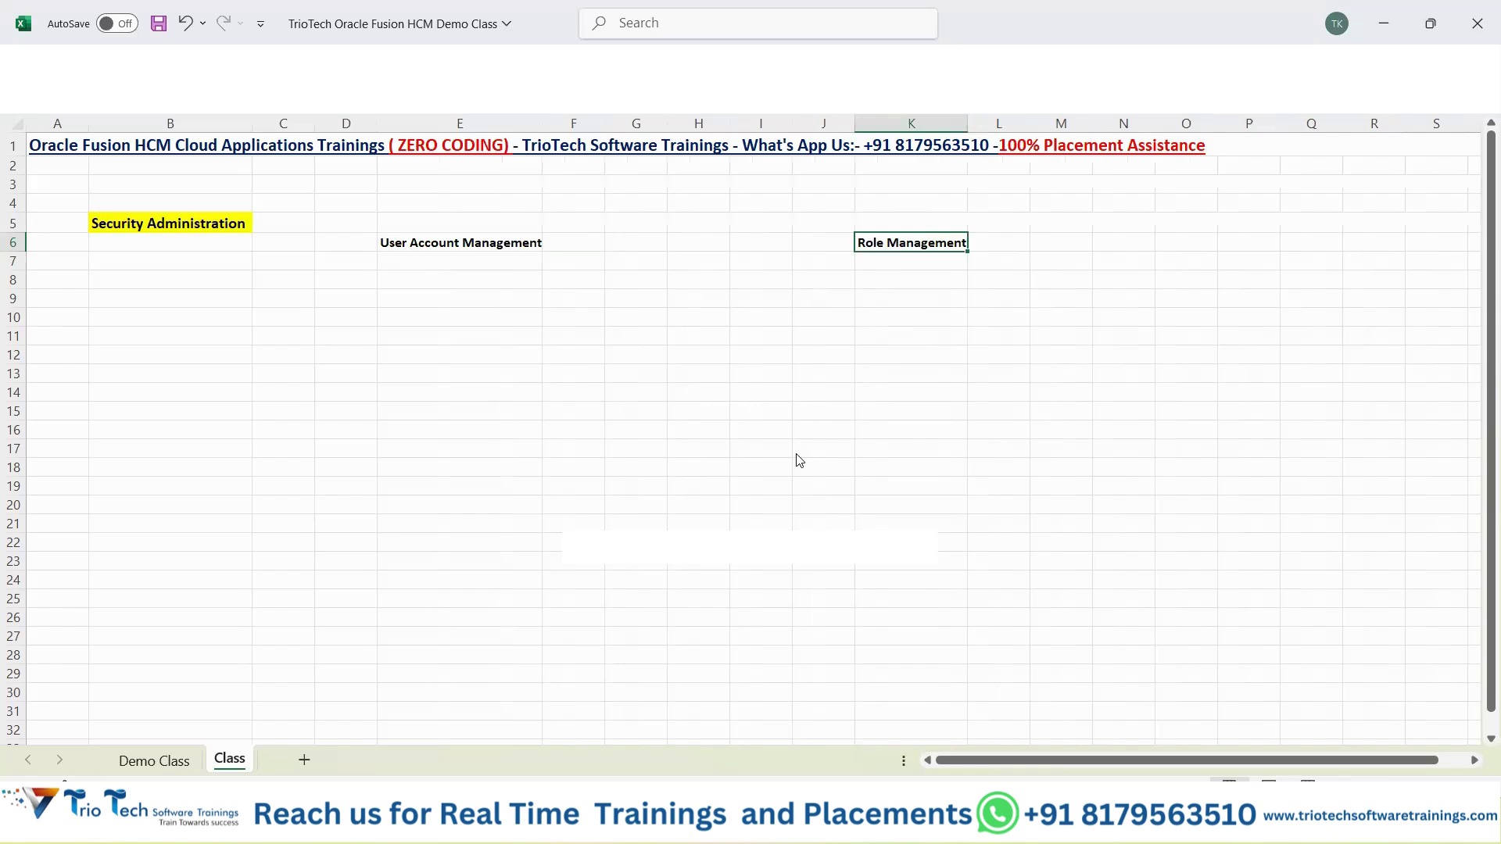
key("alt+Tab")
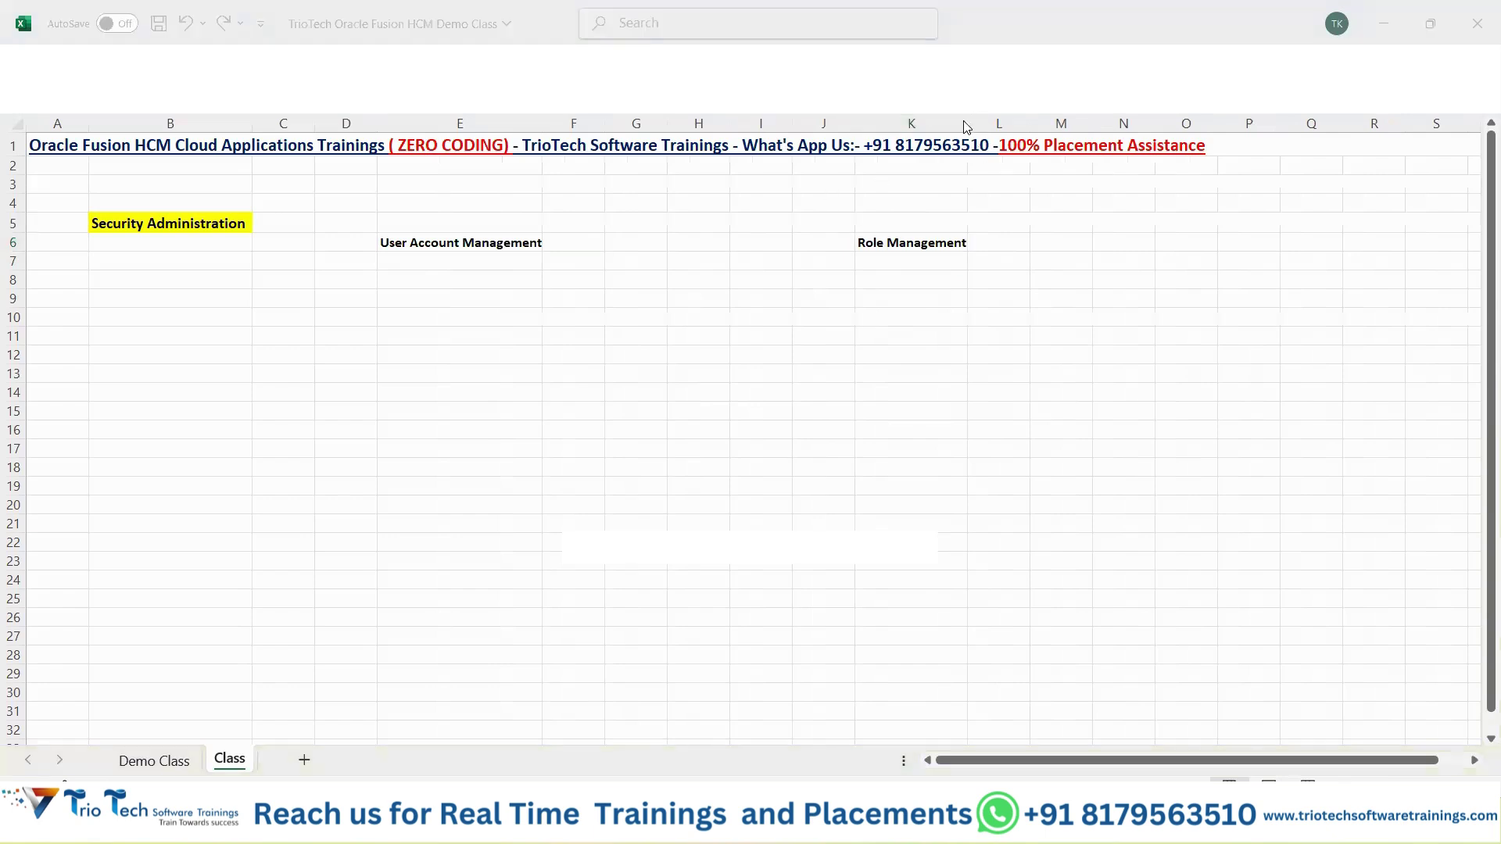
Increase the font size of the D6:K6 headers and widen columns K and E.
left_click(967, 122)
left_click_drag(967, 122, 1006, 125)
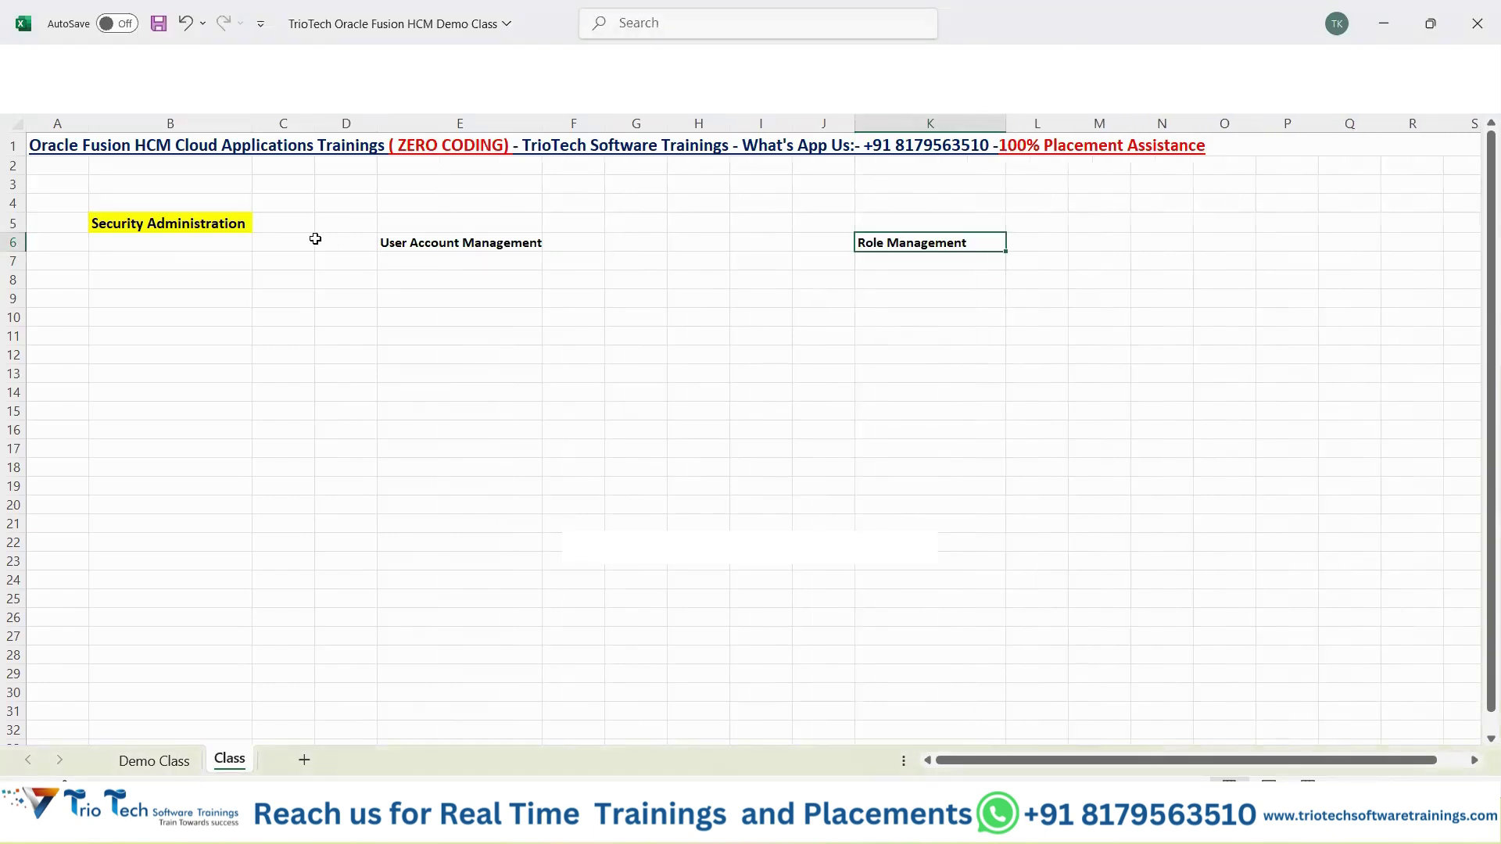
left_click_drag(346, 242, 935, 243)
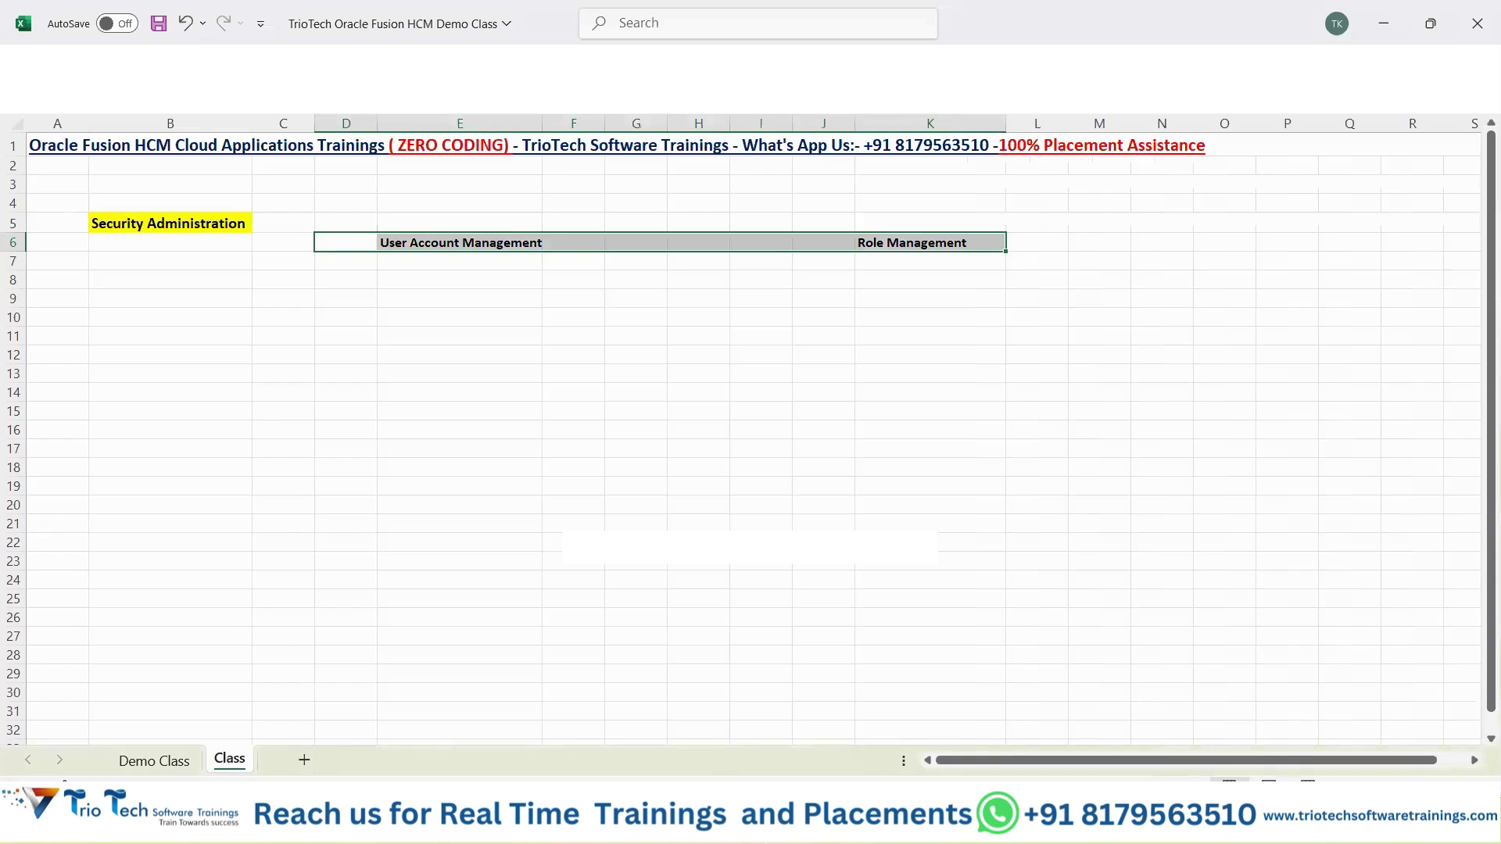
left_click(69, 60)
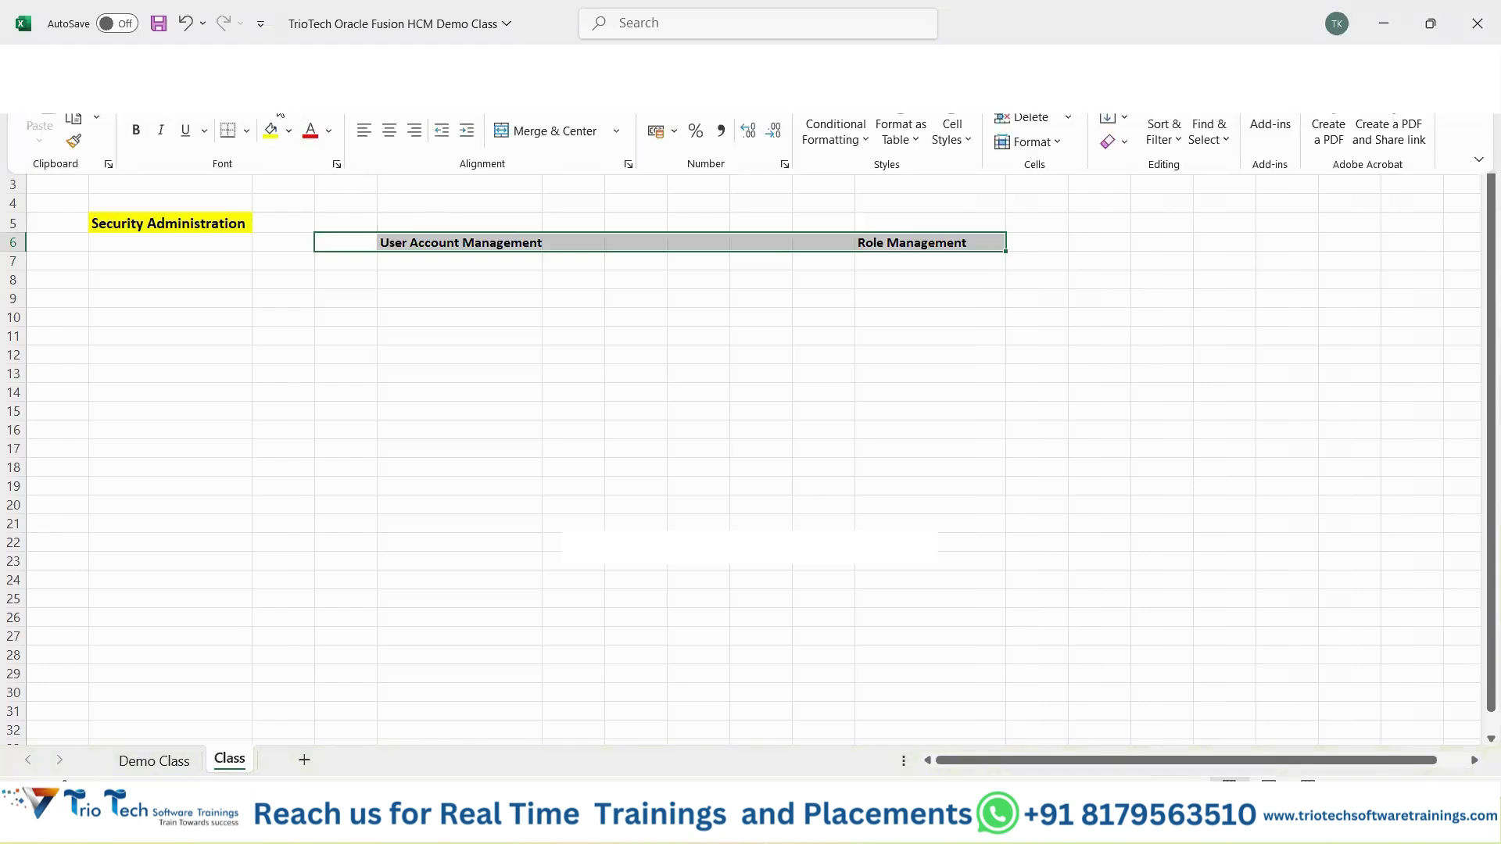
left_click(280, 113)
left_click(255, 214)
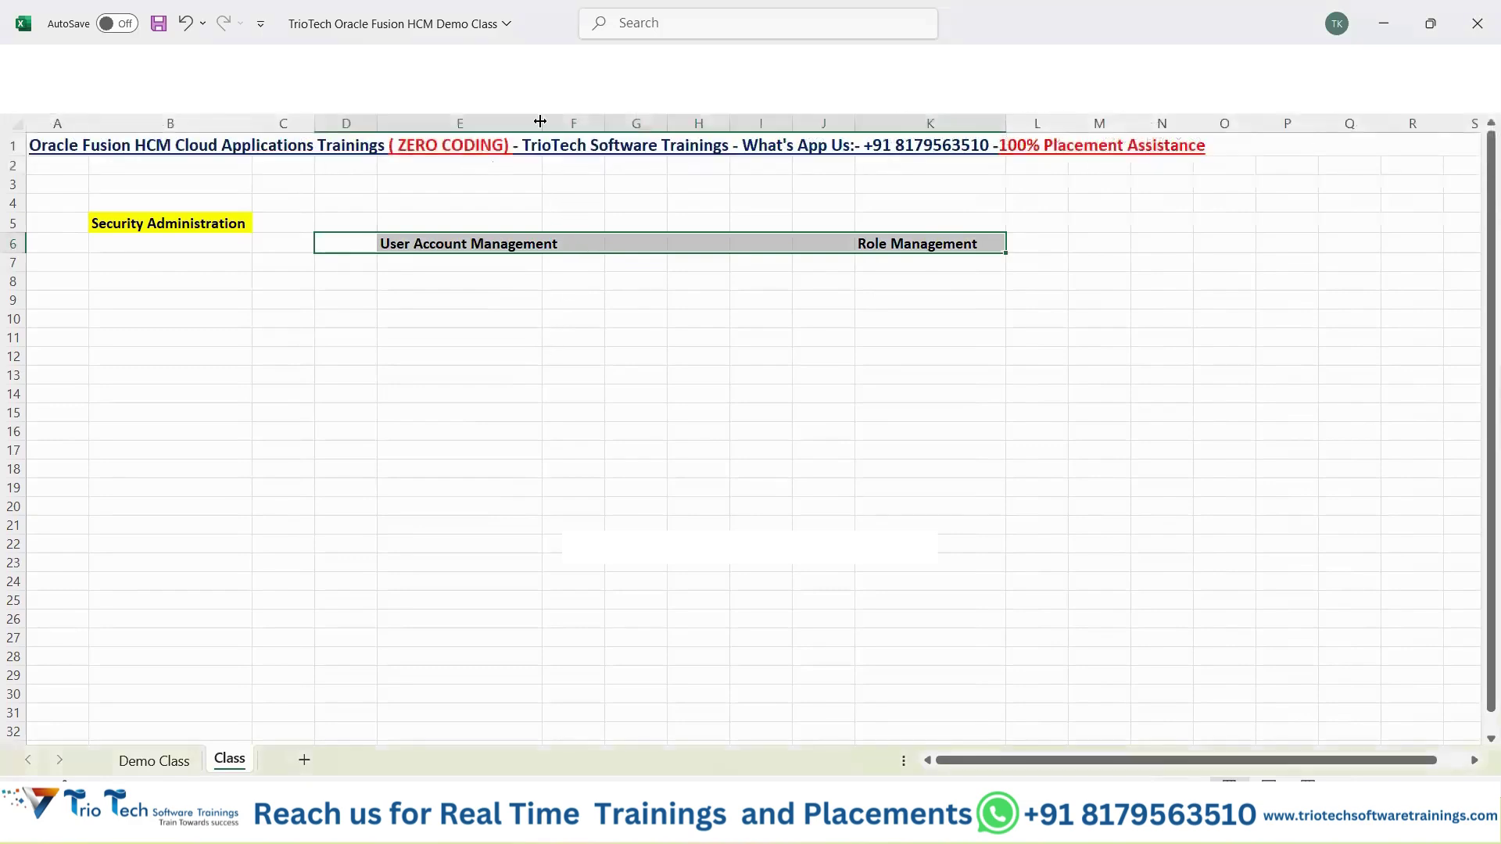
left_click_drag(539, 121, 564, 121)
left_click(482, 322)
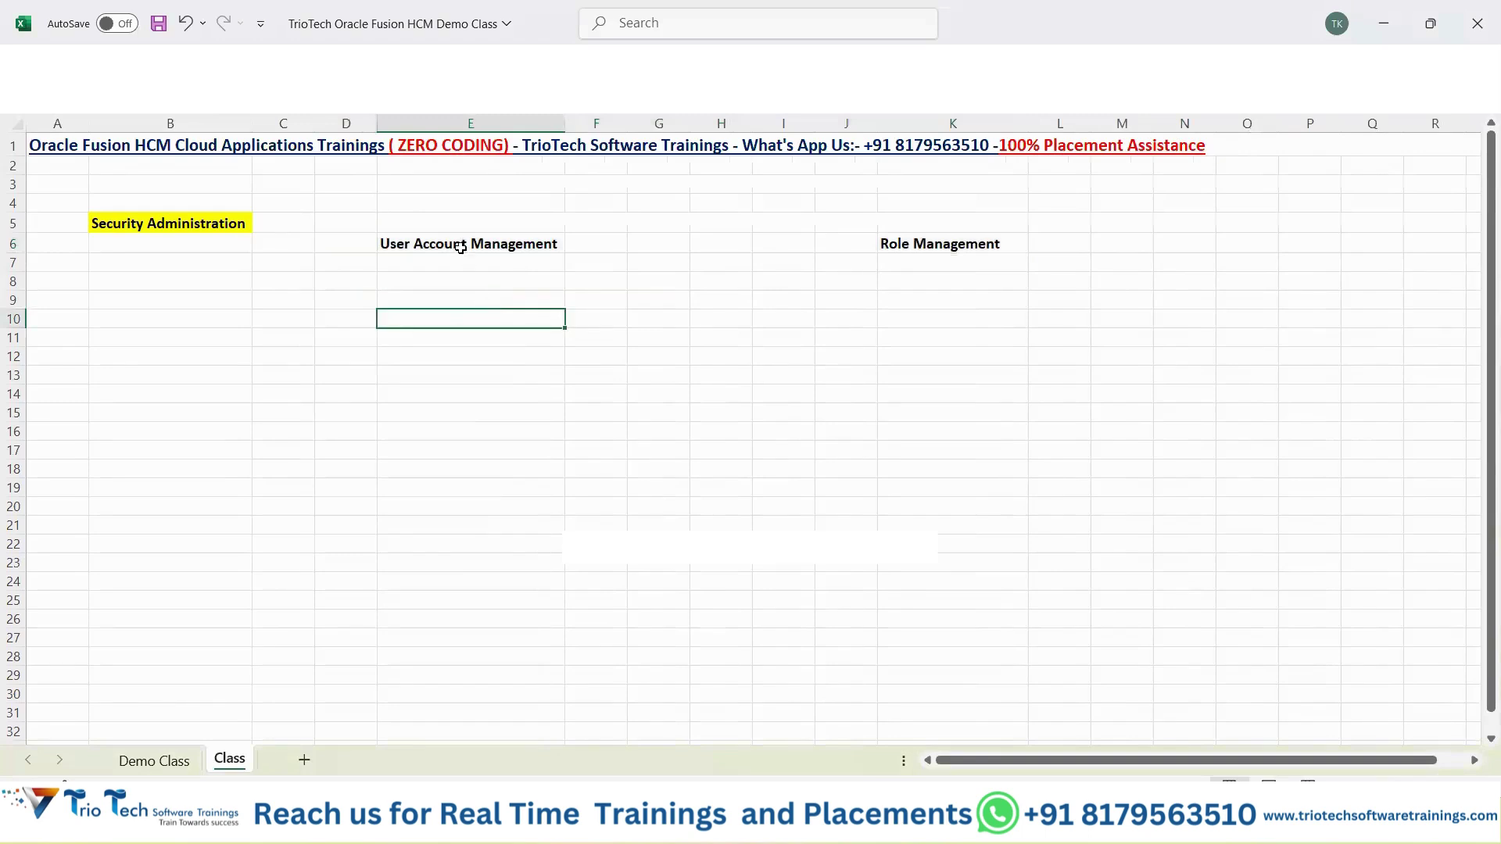
Fill the User Account Management and Role Management cells orange.
left_click(461, 247)
right_click(460, 247)
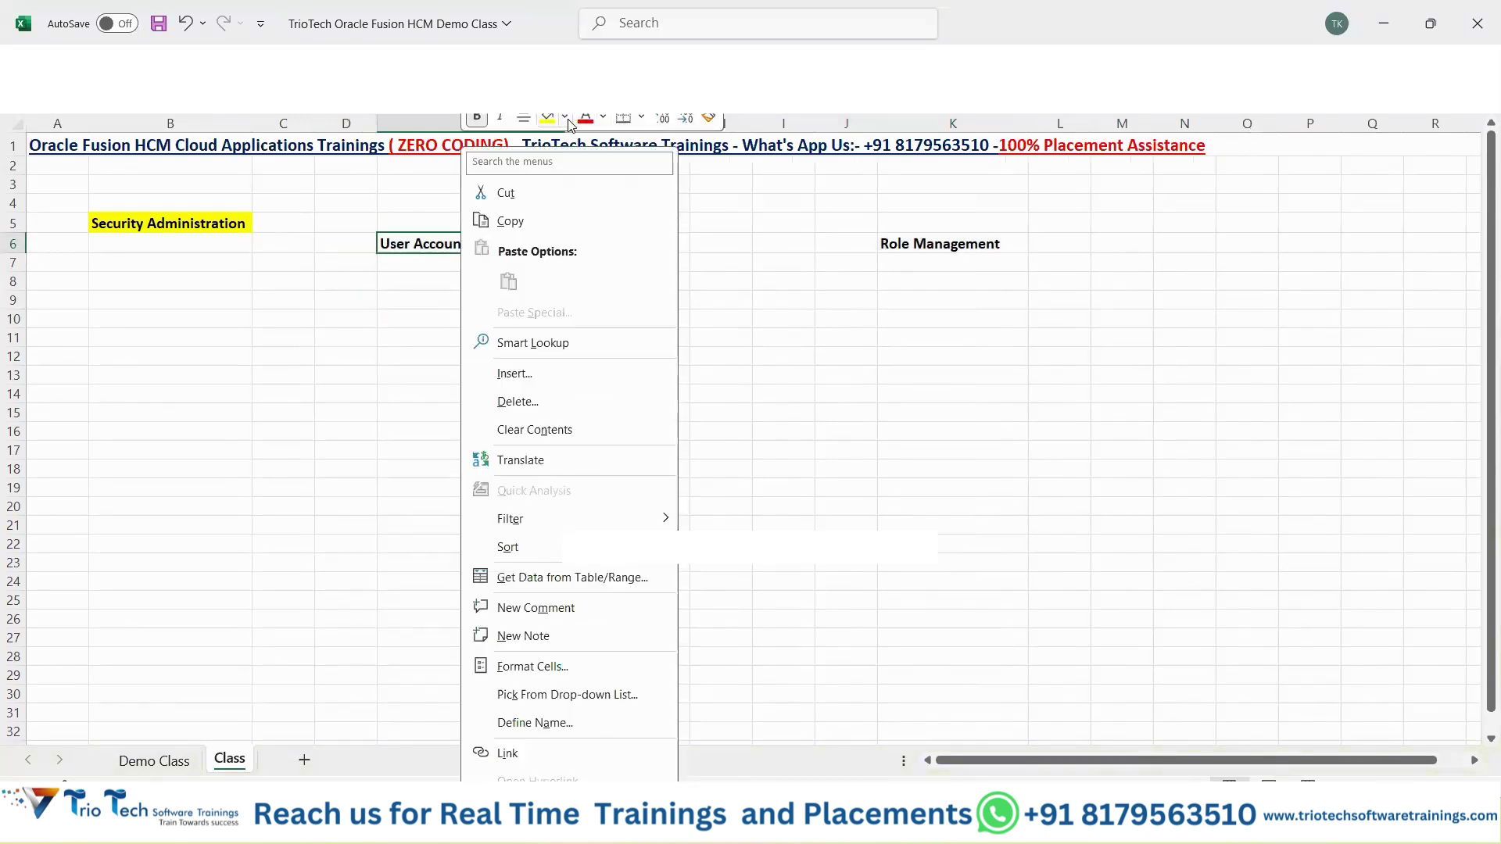
left_click(565, 119)
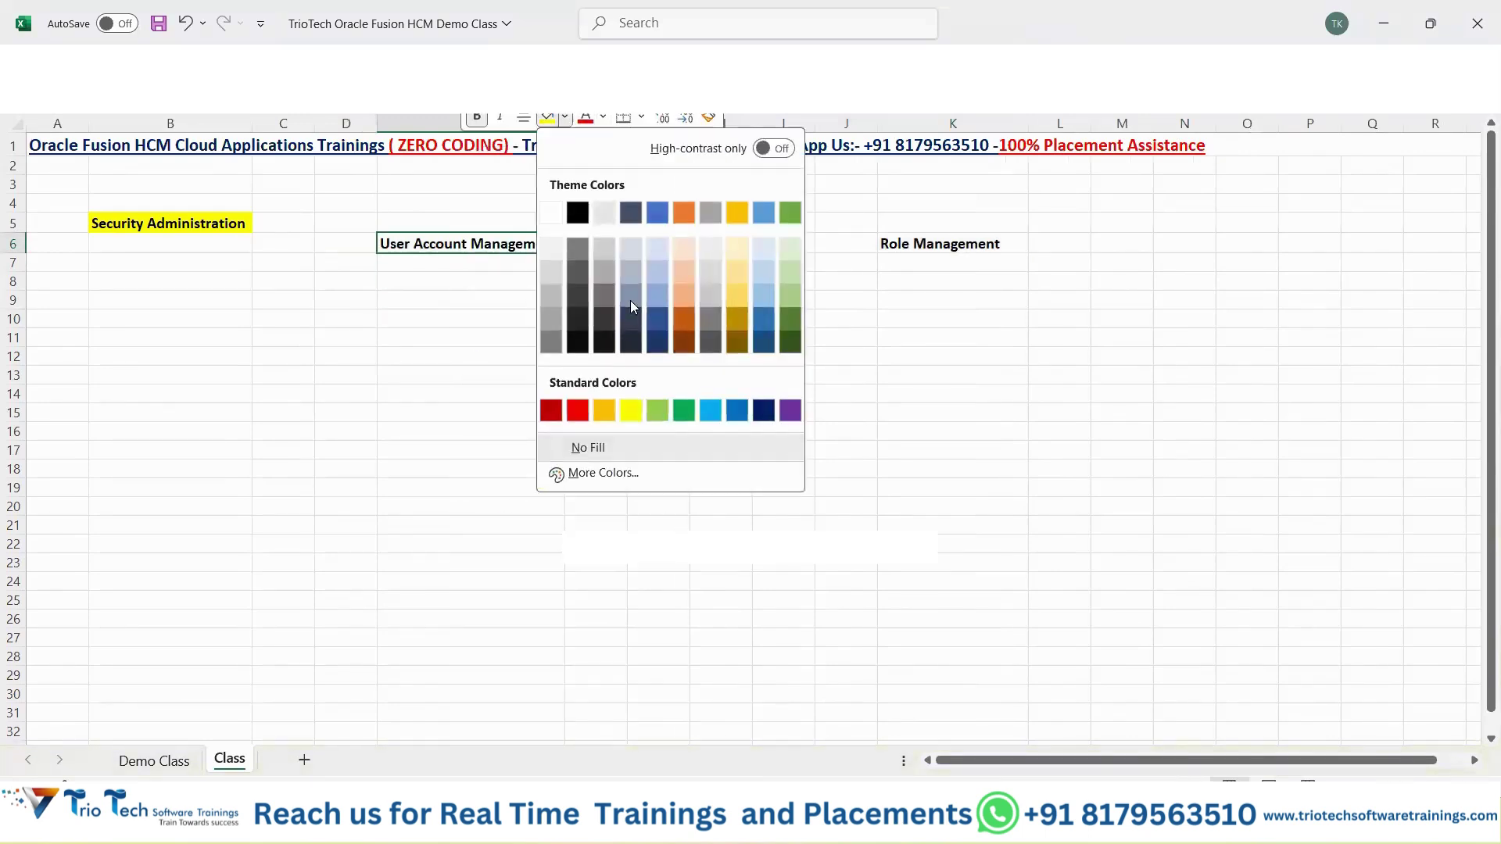
left_click(685, 214)
left_click(946, 244)
right_click(962, 244)
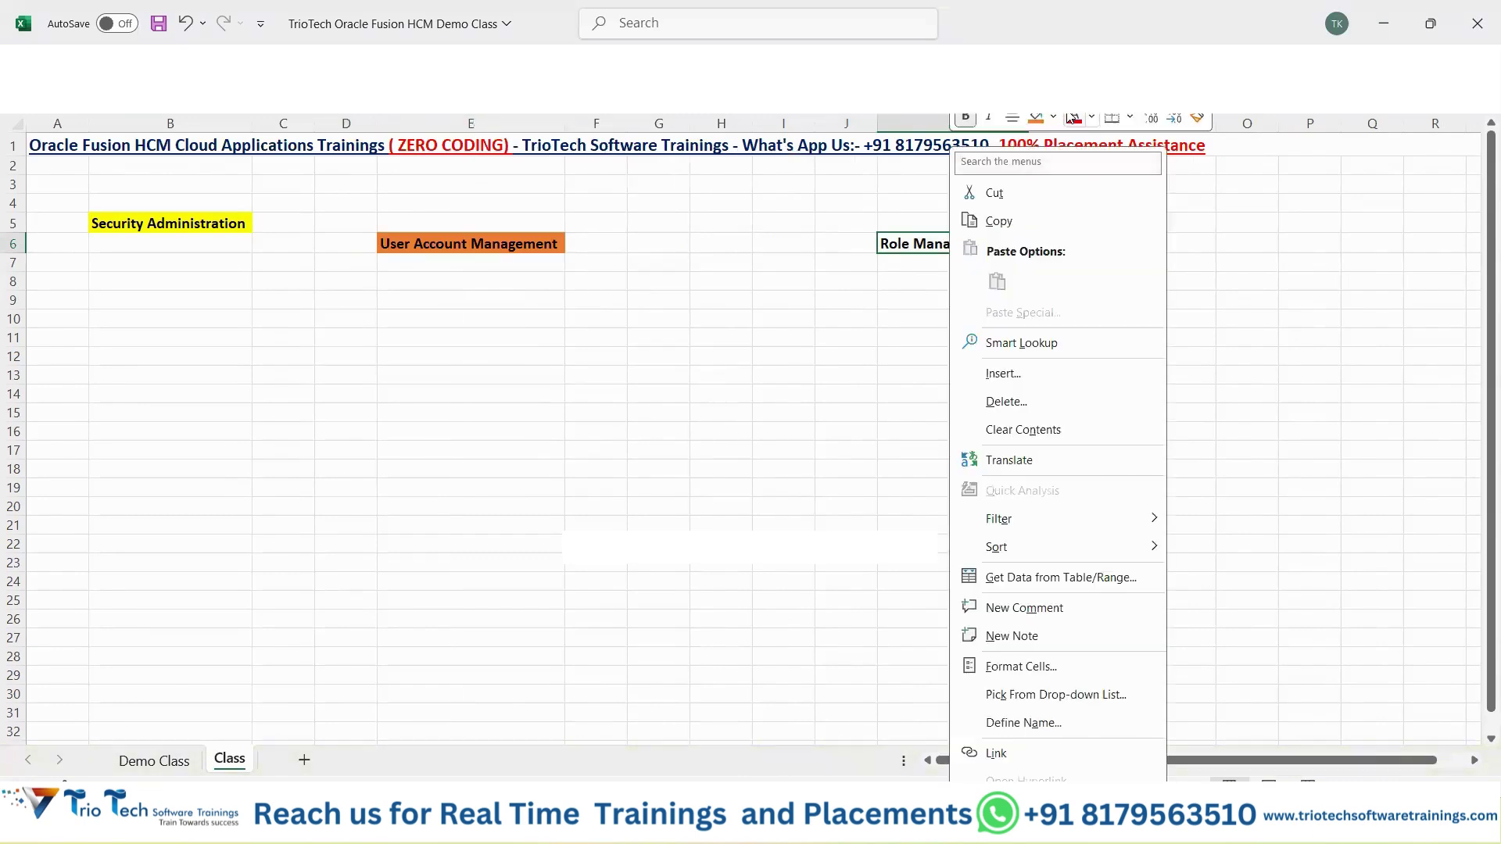
left_click(1036, 119)
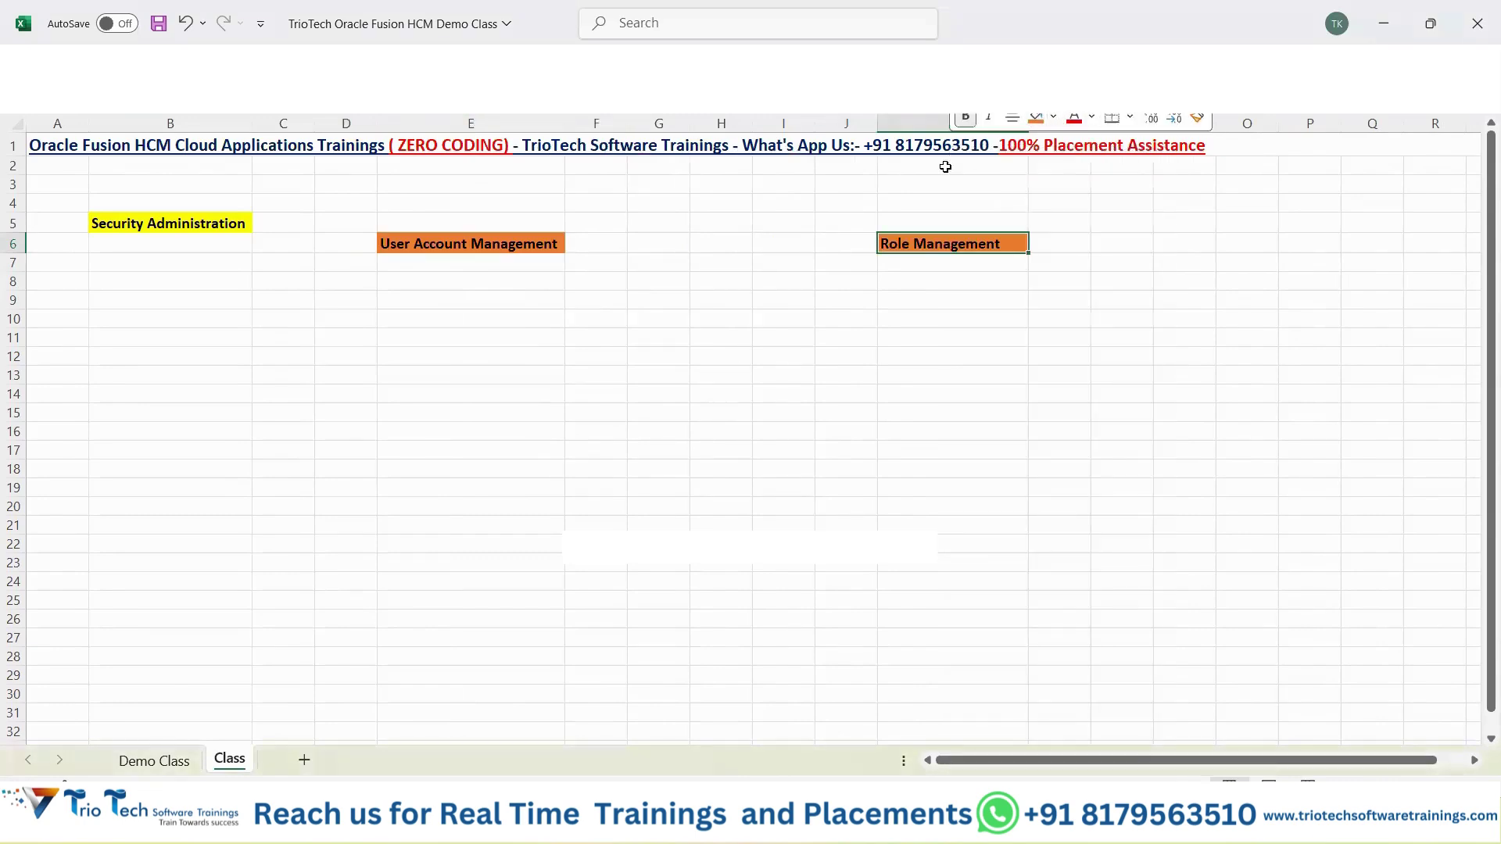
left_click(435, 355)
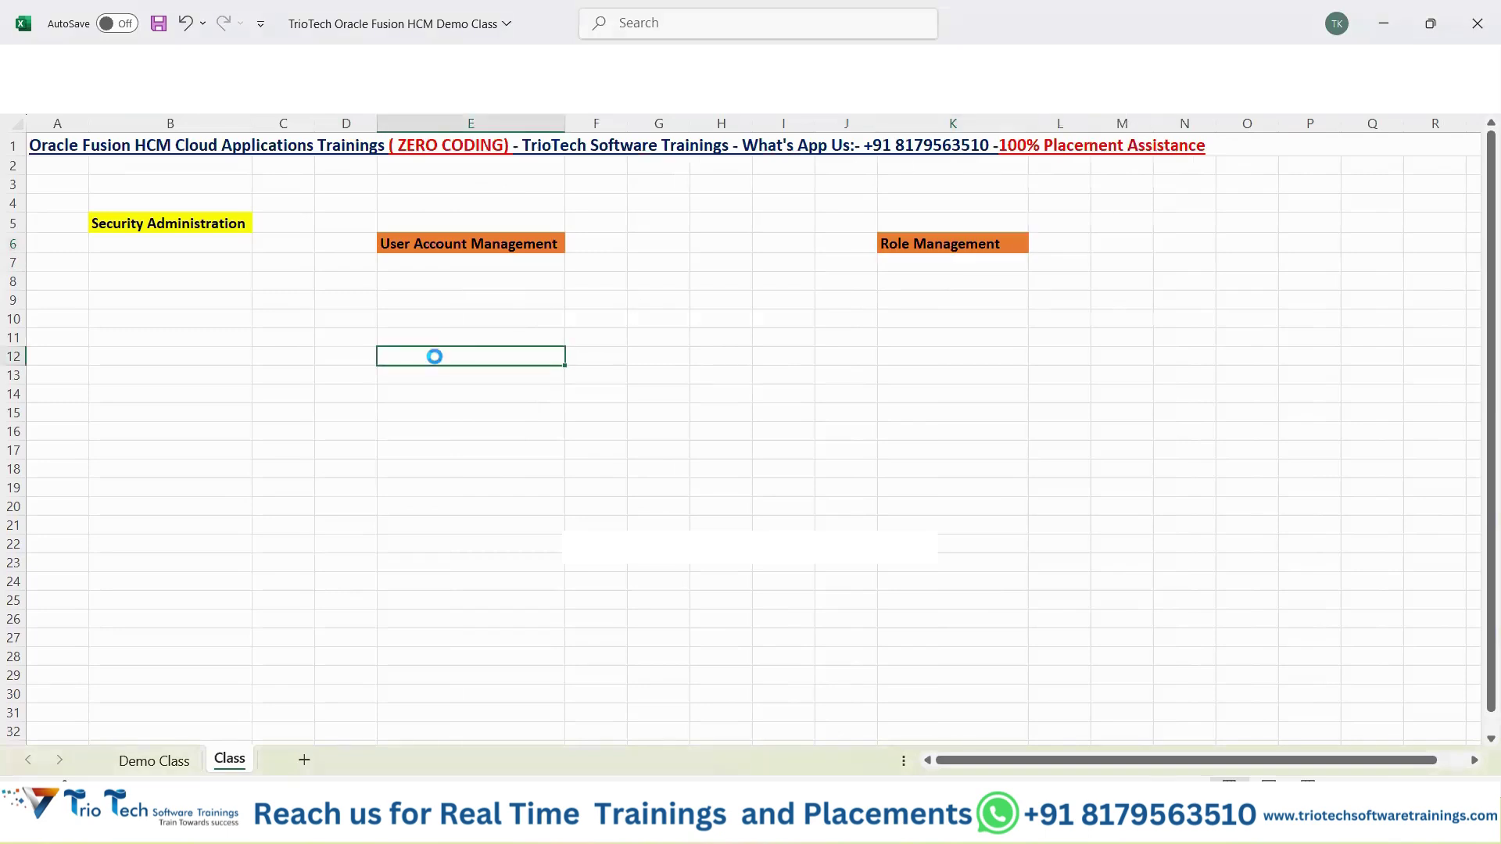
Save the workbook.
key("ctrl+s")
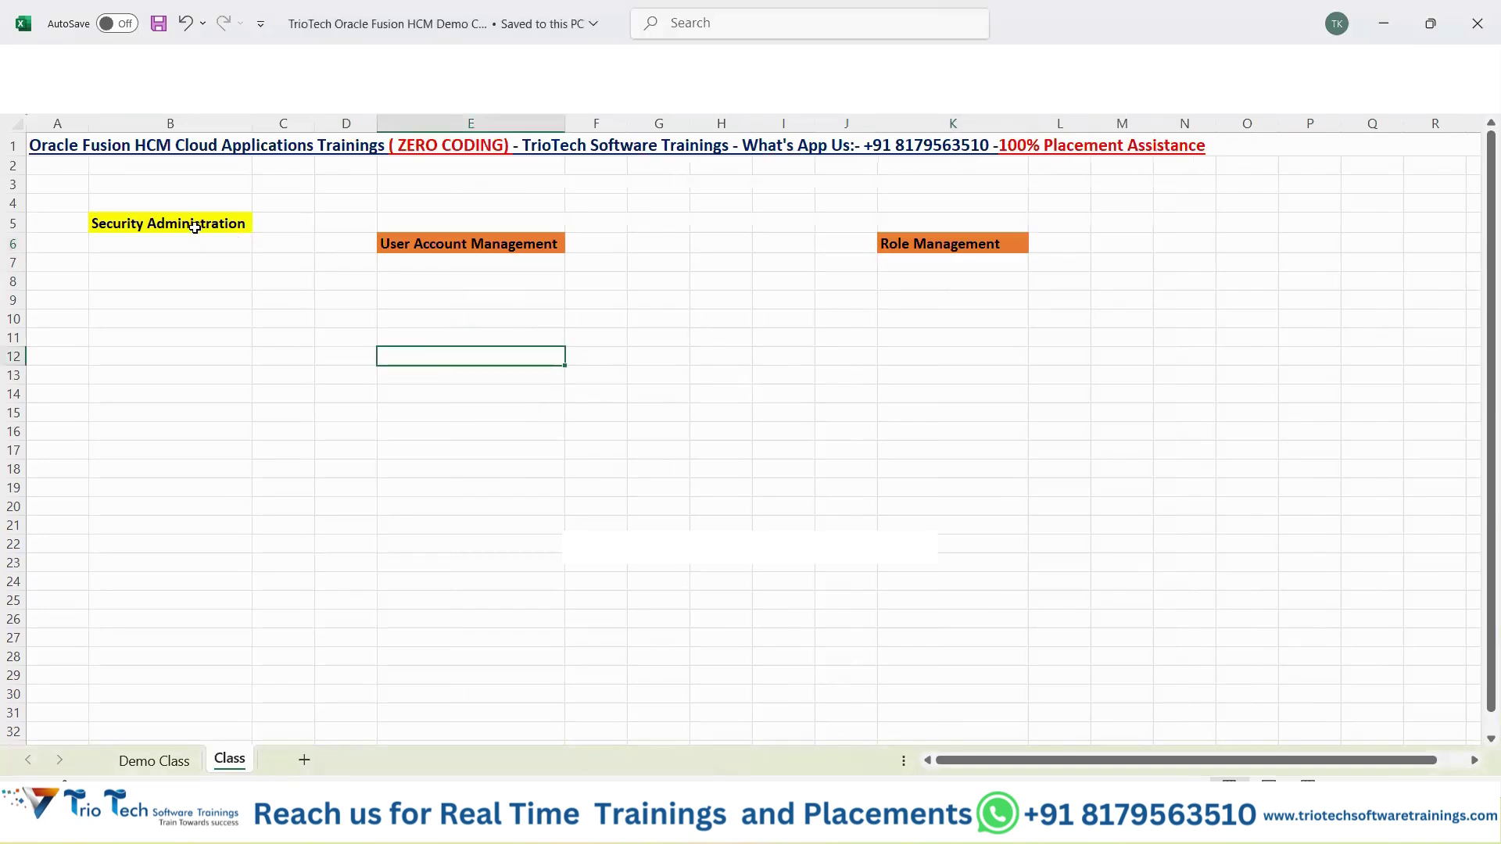
left_click(192, 224)
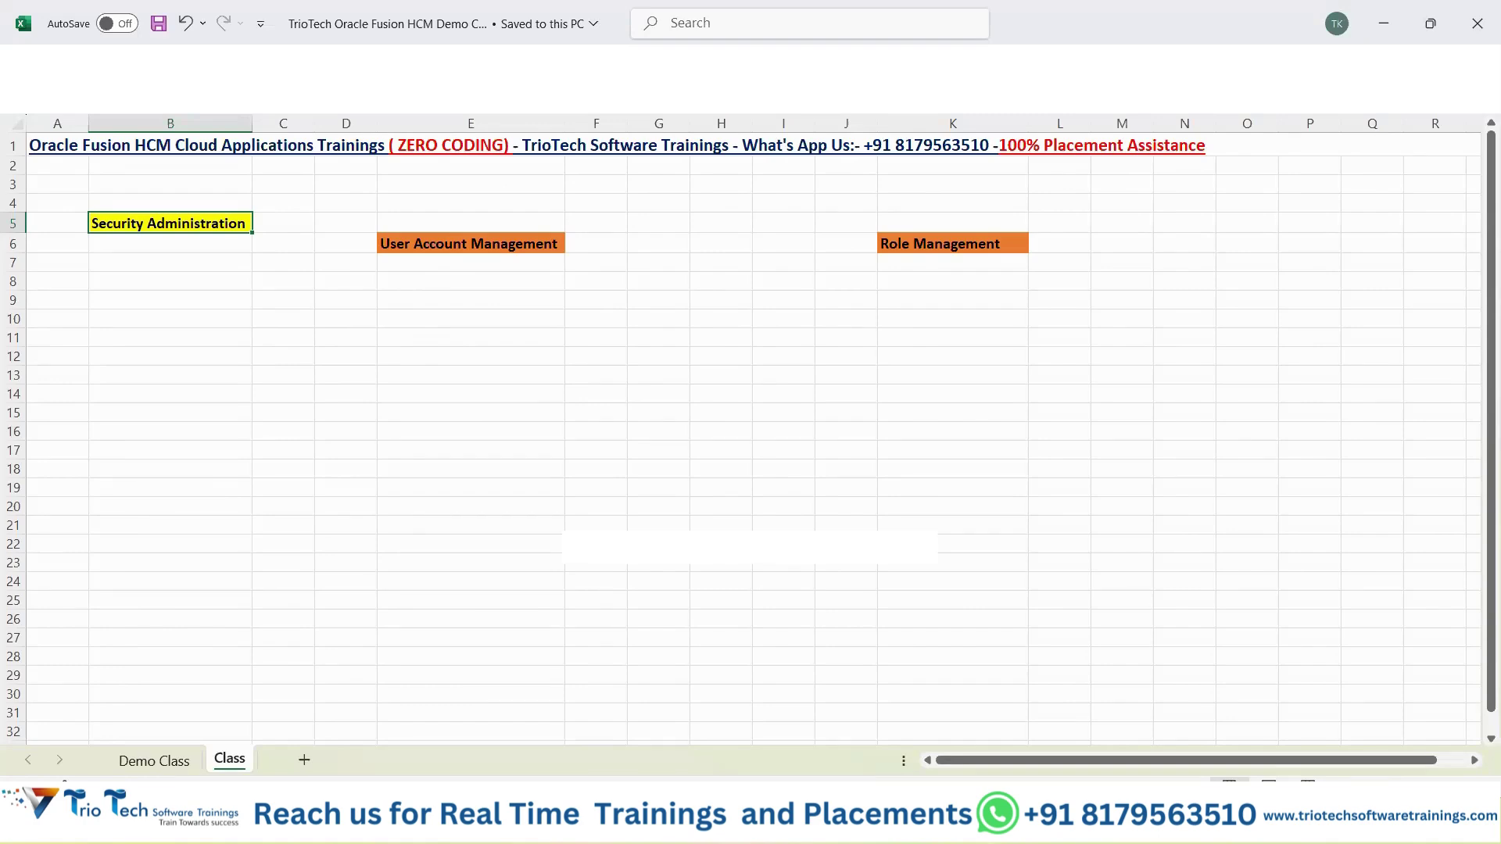
key("alt+Tab")
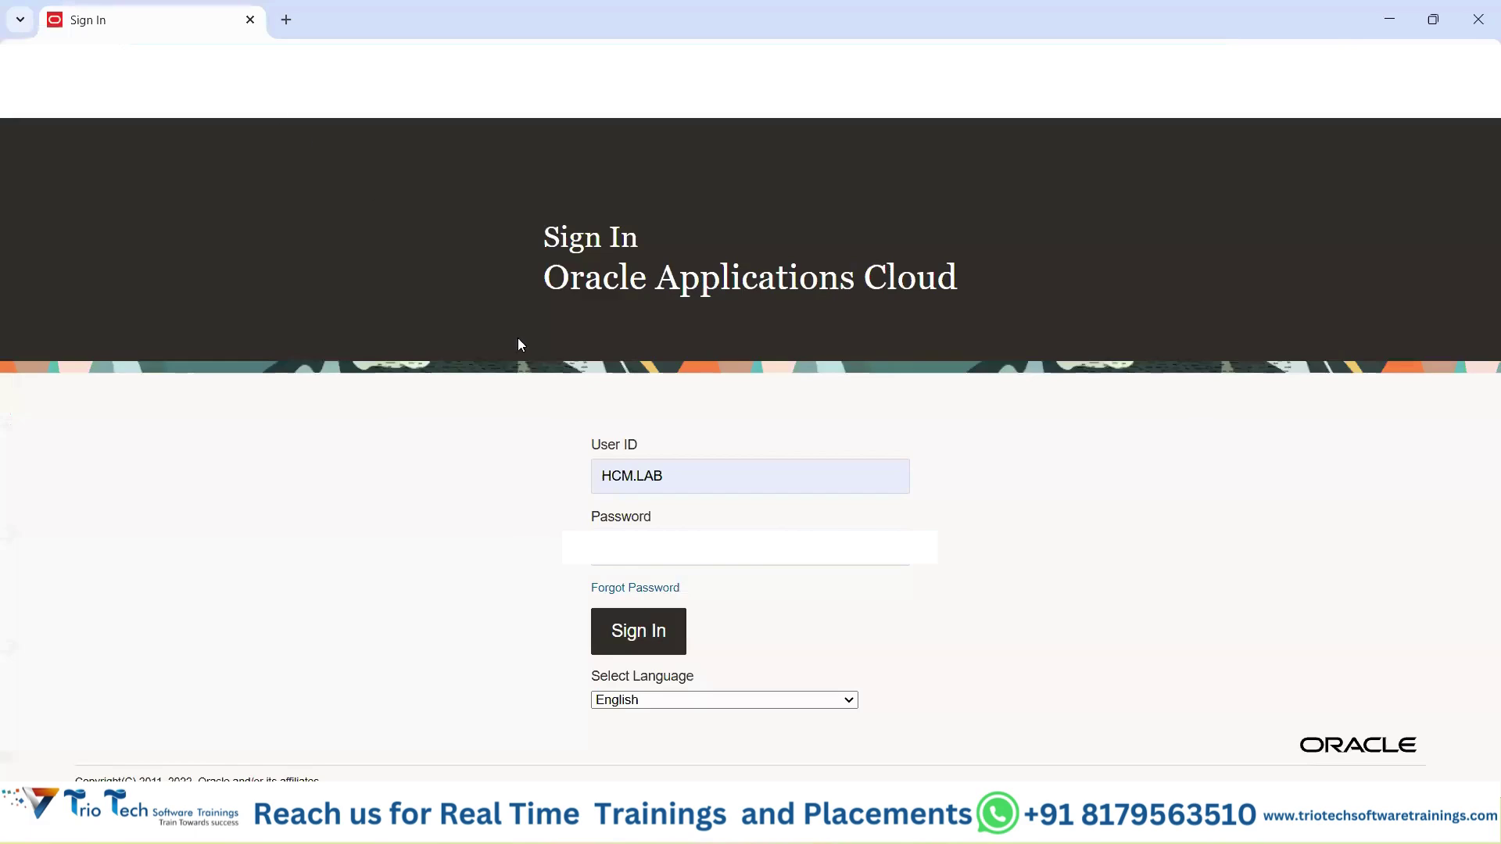
Focus the User ID field on the Oracle sign-in page and dismiss the saved-passwords list.
left_click_drag(594, 452, 653, 455)
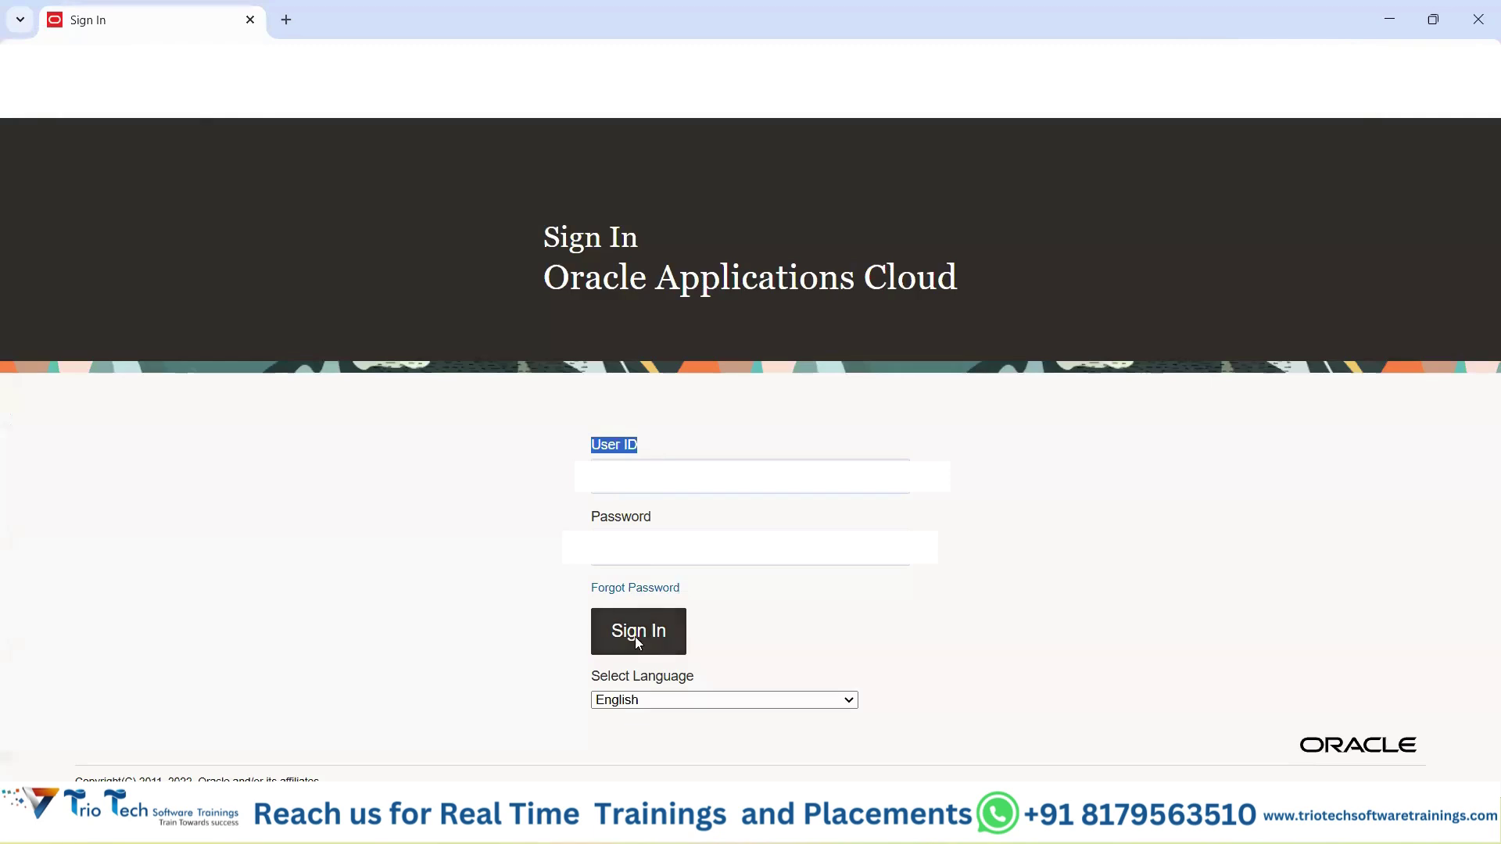
left_click(674, 477)
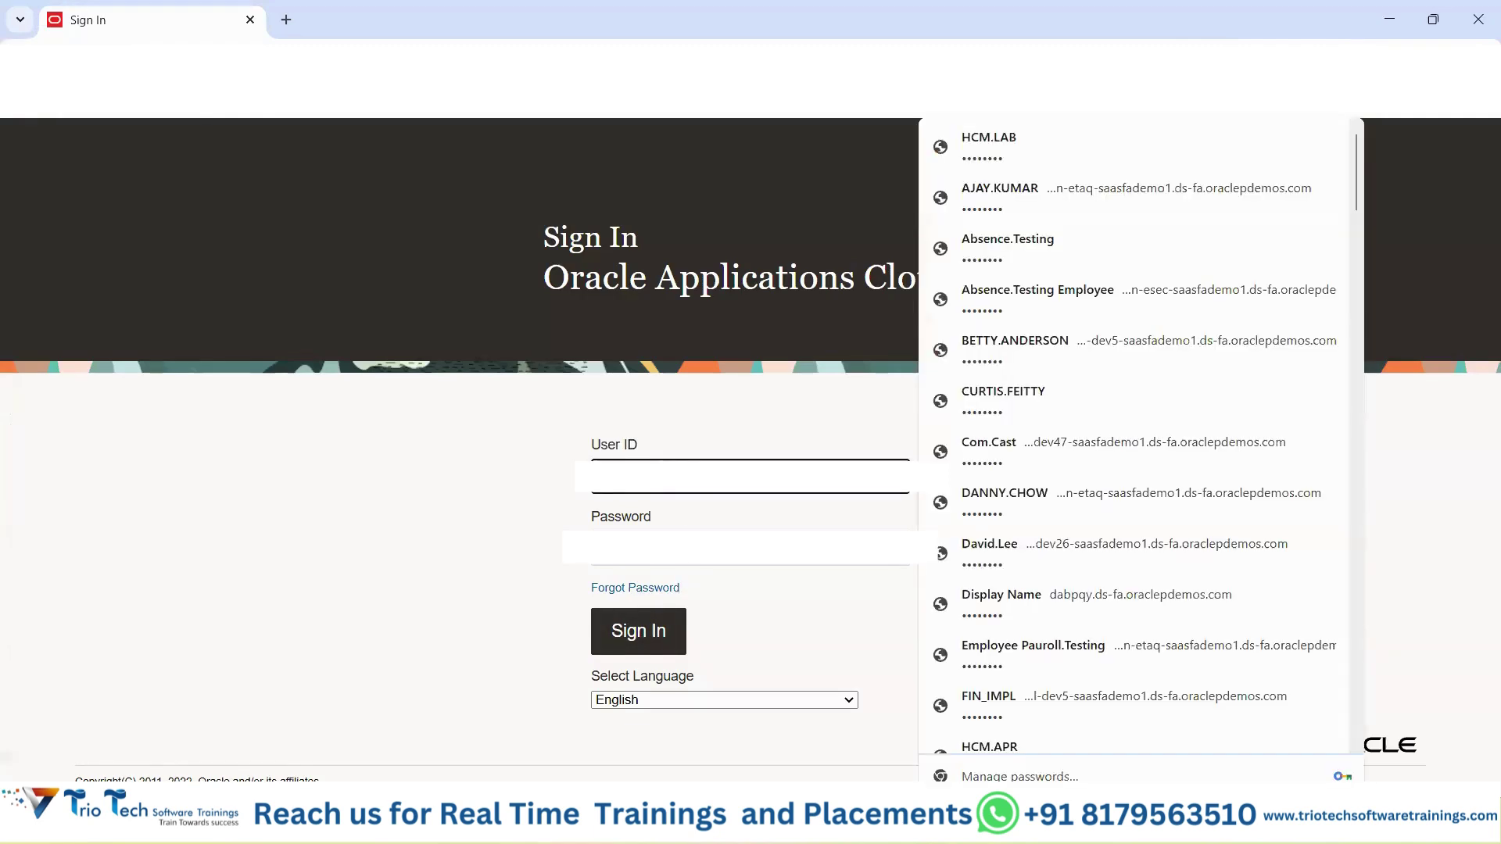
left_click(736, 404)
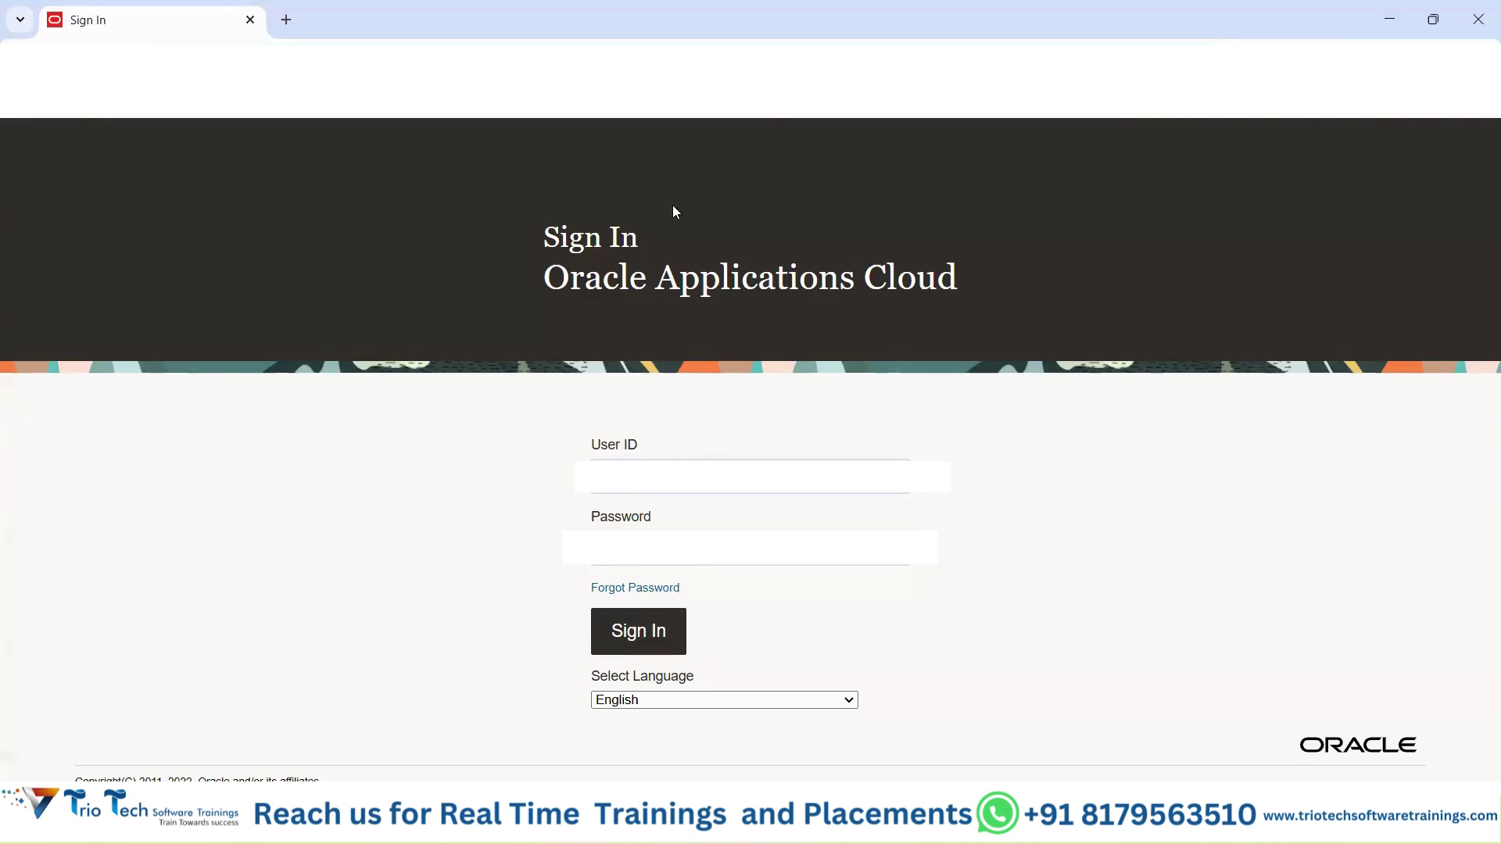
Return to Excel's Demo Class sheet and scroll down its module lists.
key("alt+Tab")
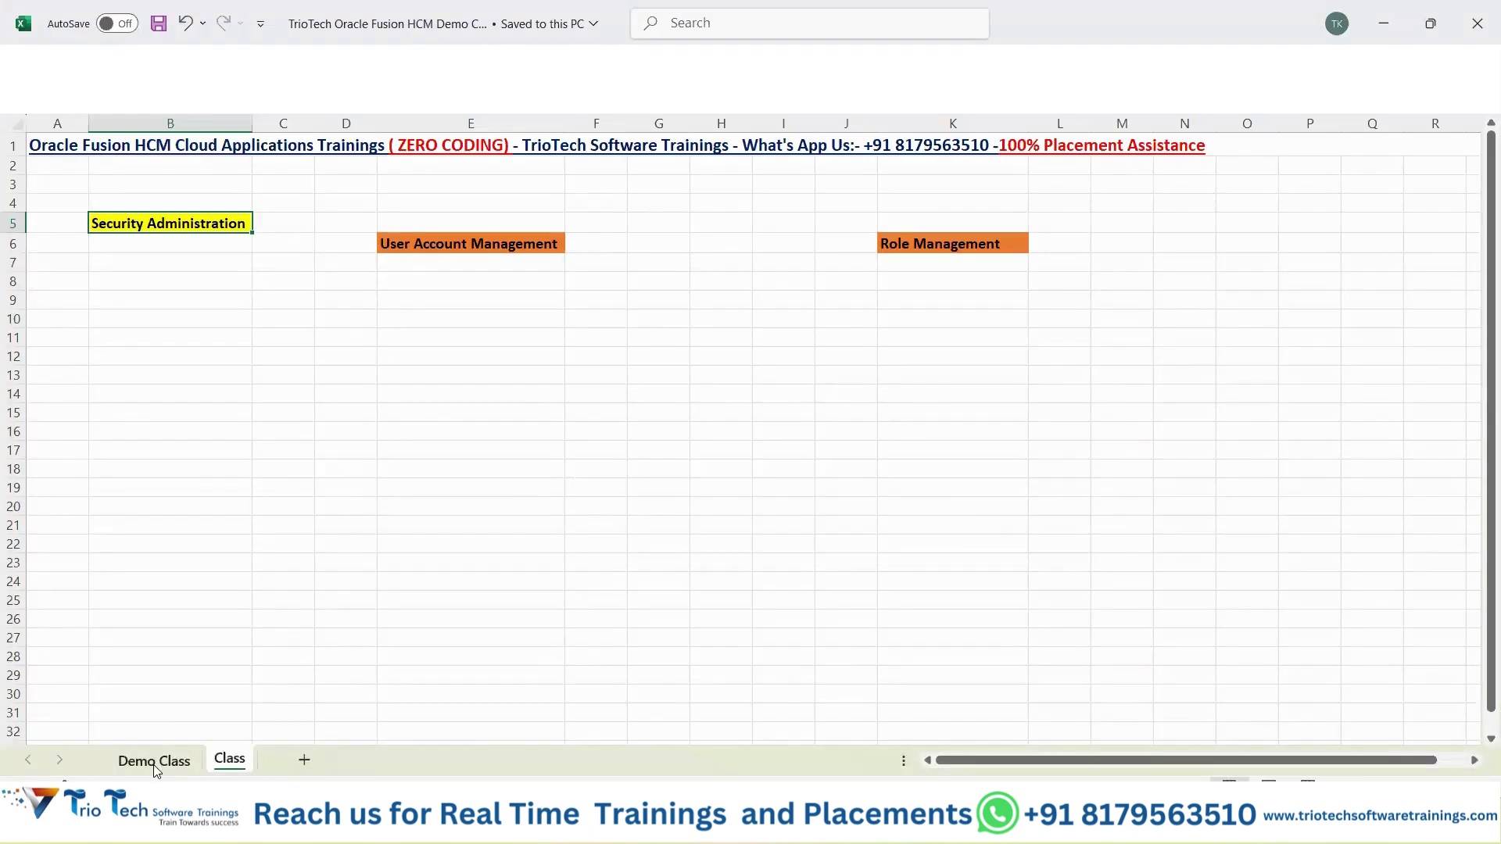
left_click(155, 764)
left_click(642, 210)
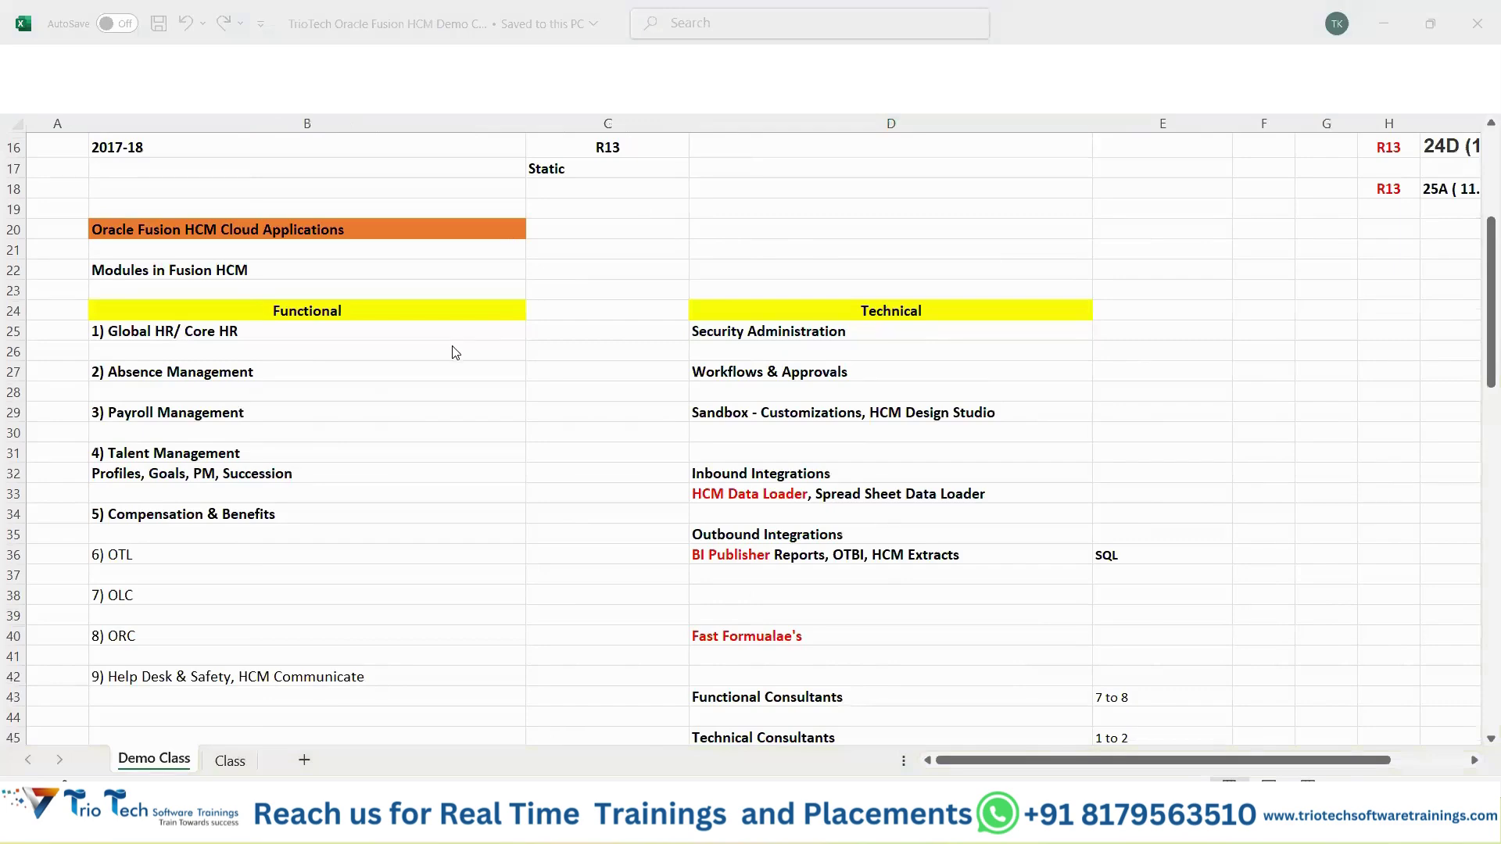
scroll(453, 348, "down", 17)
Copy TATA Group from the Demo Class sheet and paste it into B3 of the Class sheet.
left_click(279, 332)
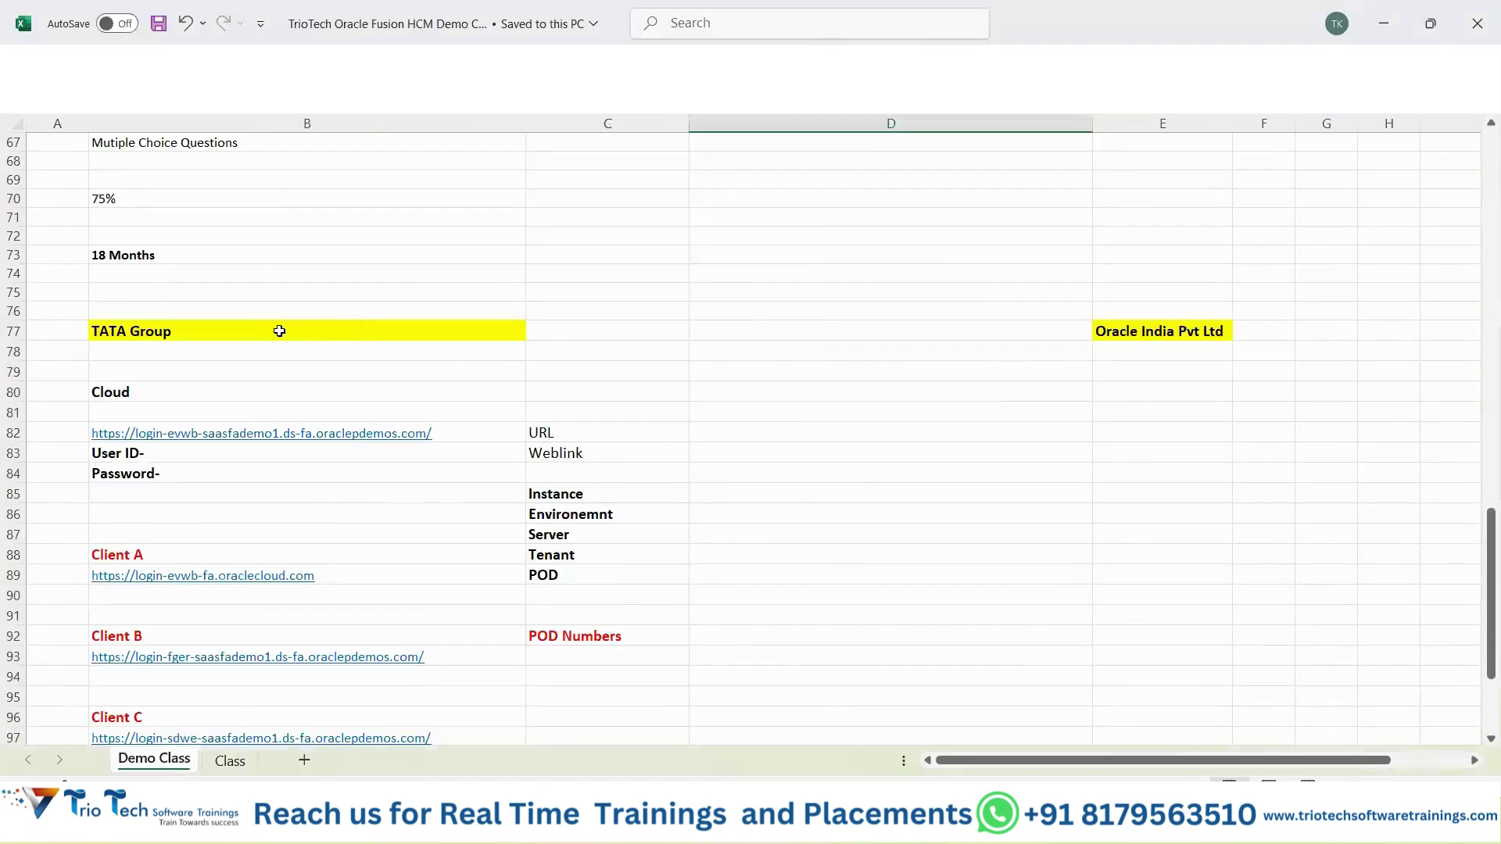
key("ctrl+c")
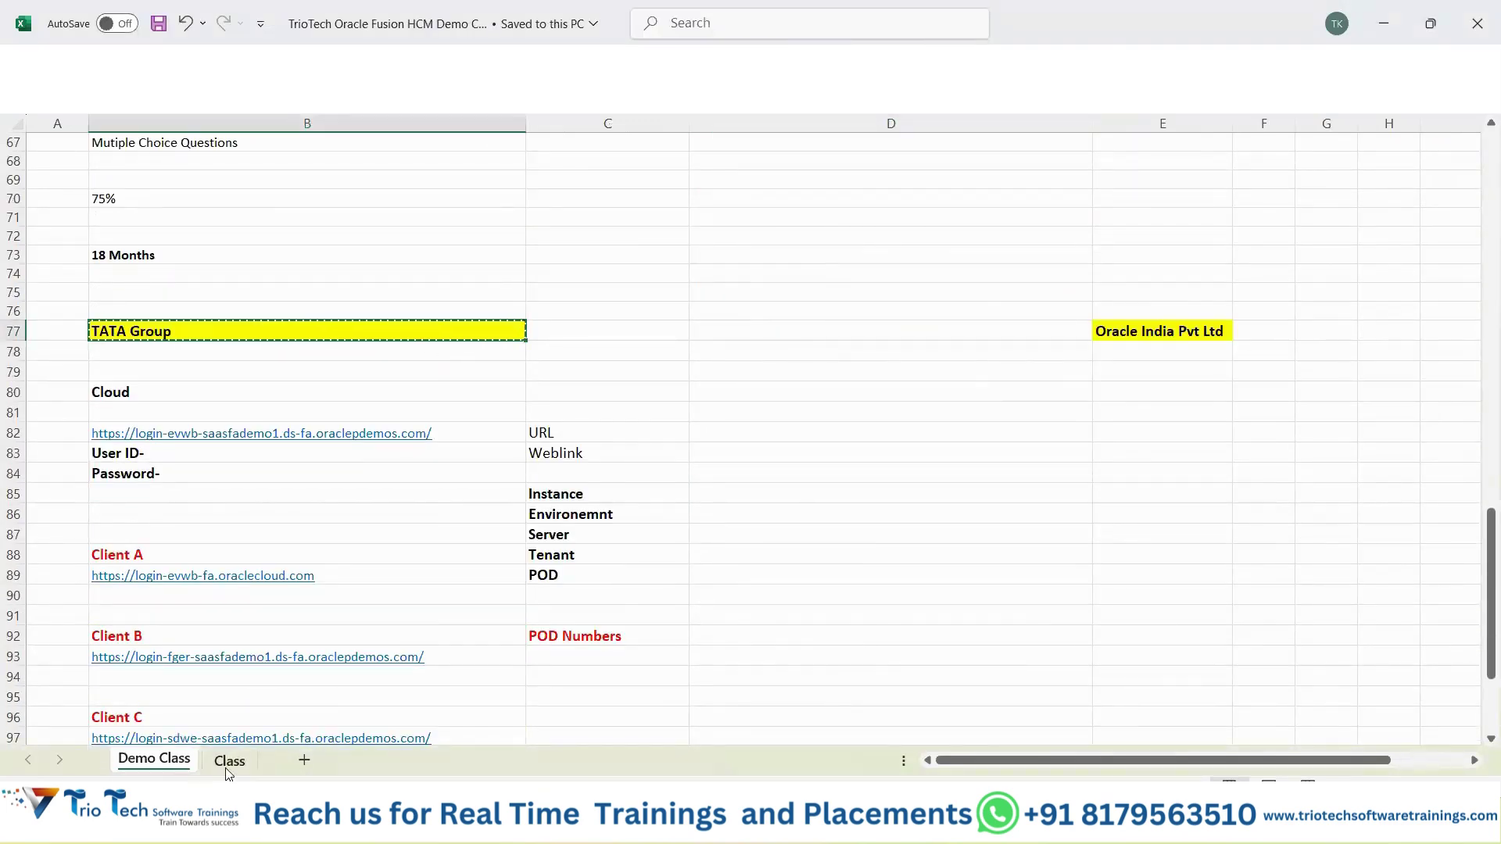
left_click(230, 760)
left_click(149, 185)
key("ctrl+v")
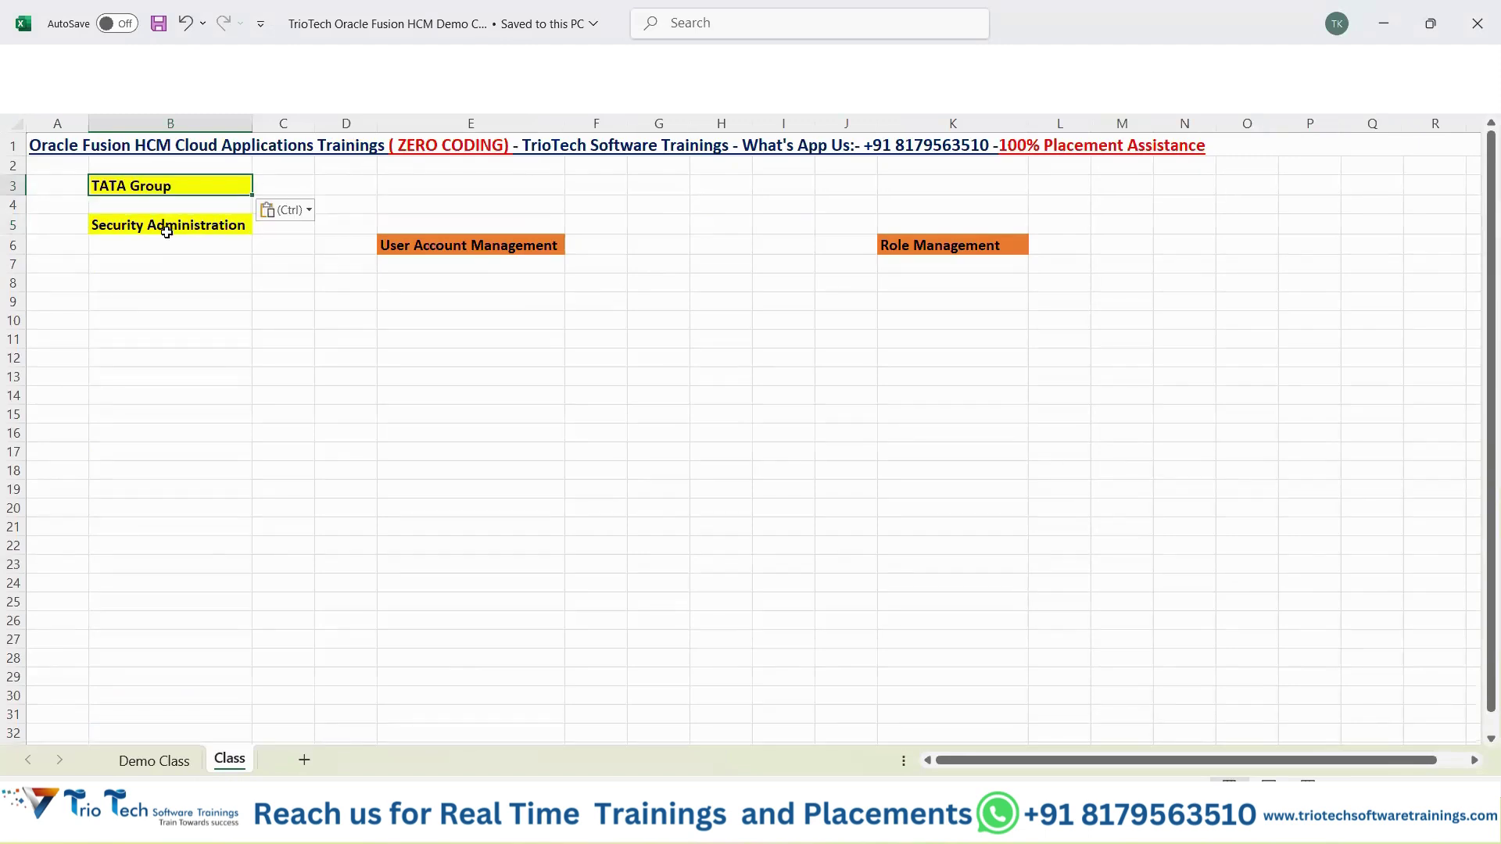
Give the TATA Group cell B3 an orange fill.
left_click(169, 226)
left_click(173, 185)
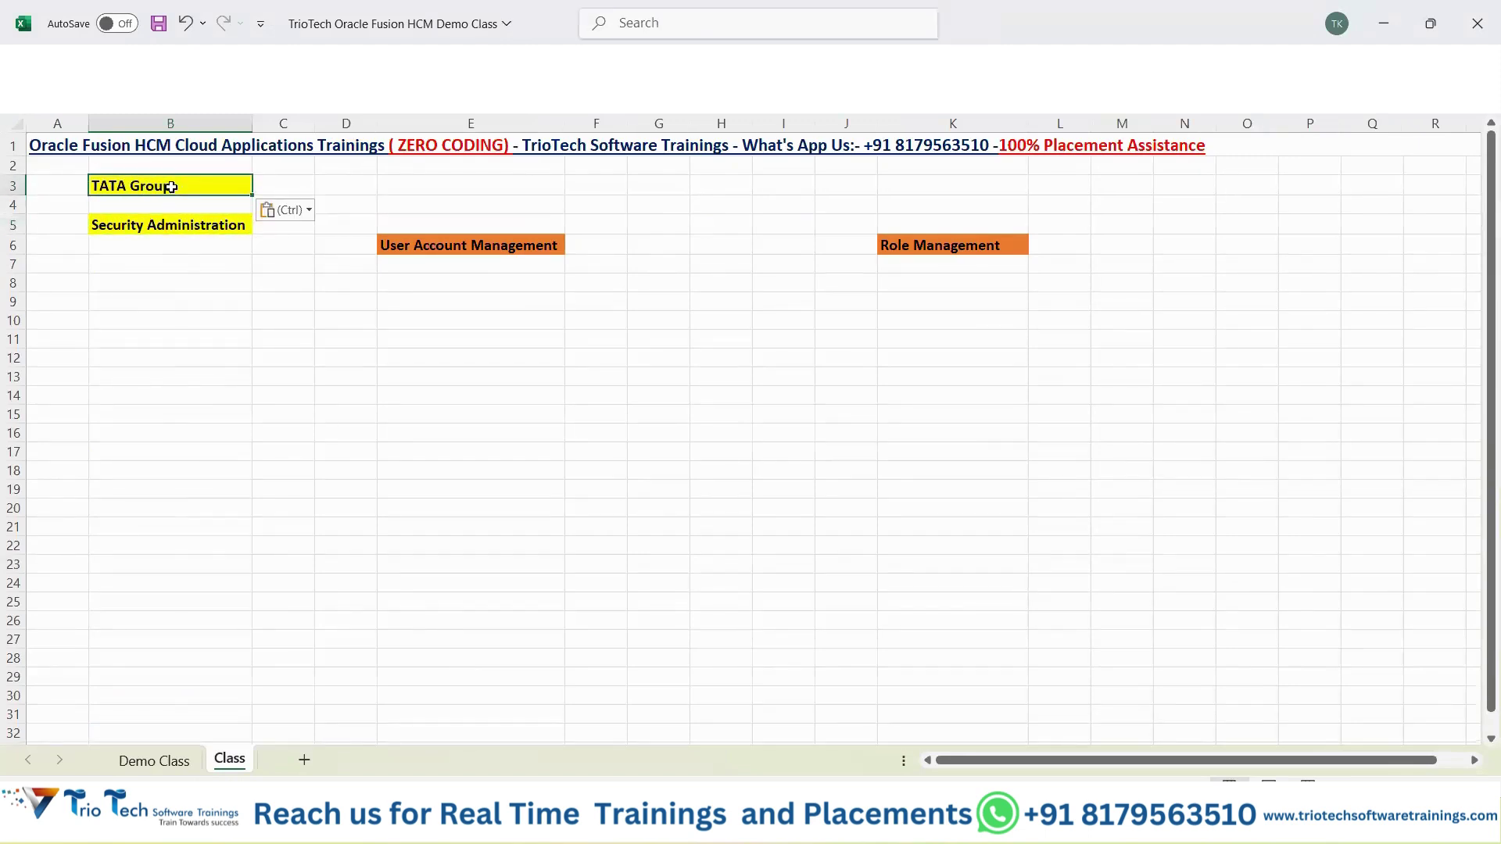
right_click(173, 185)
left_click(279, 118)
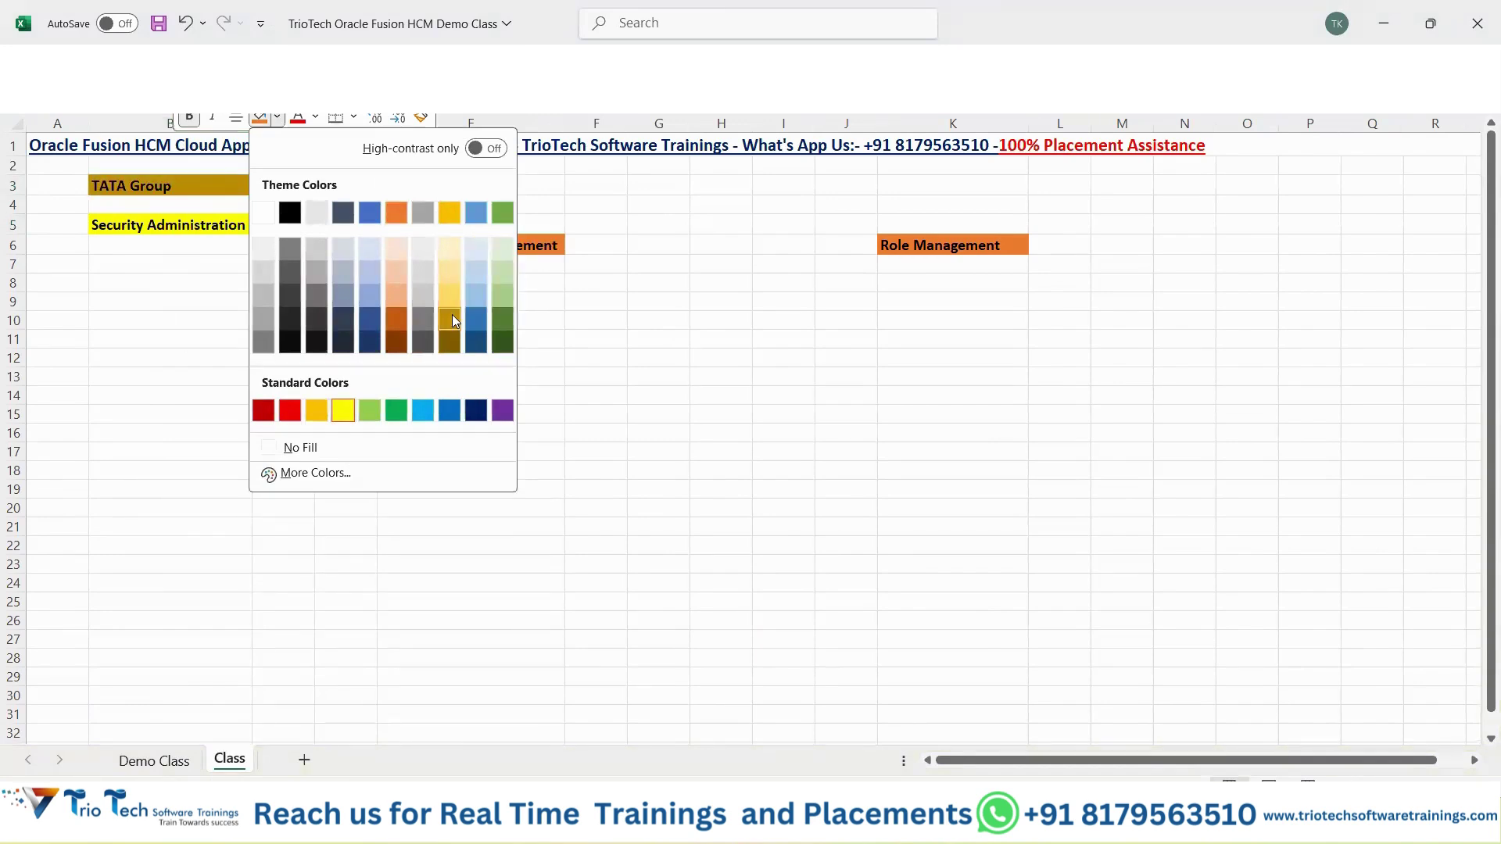
left_click(317, 410)
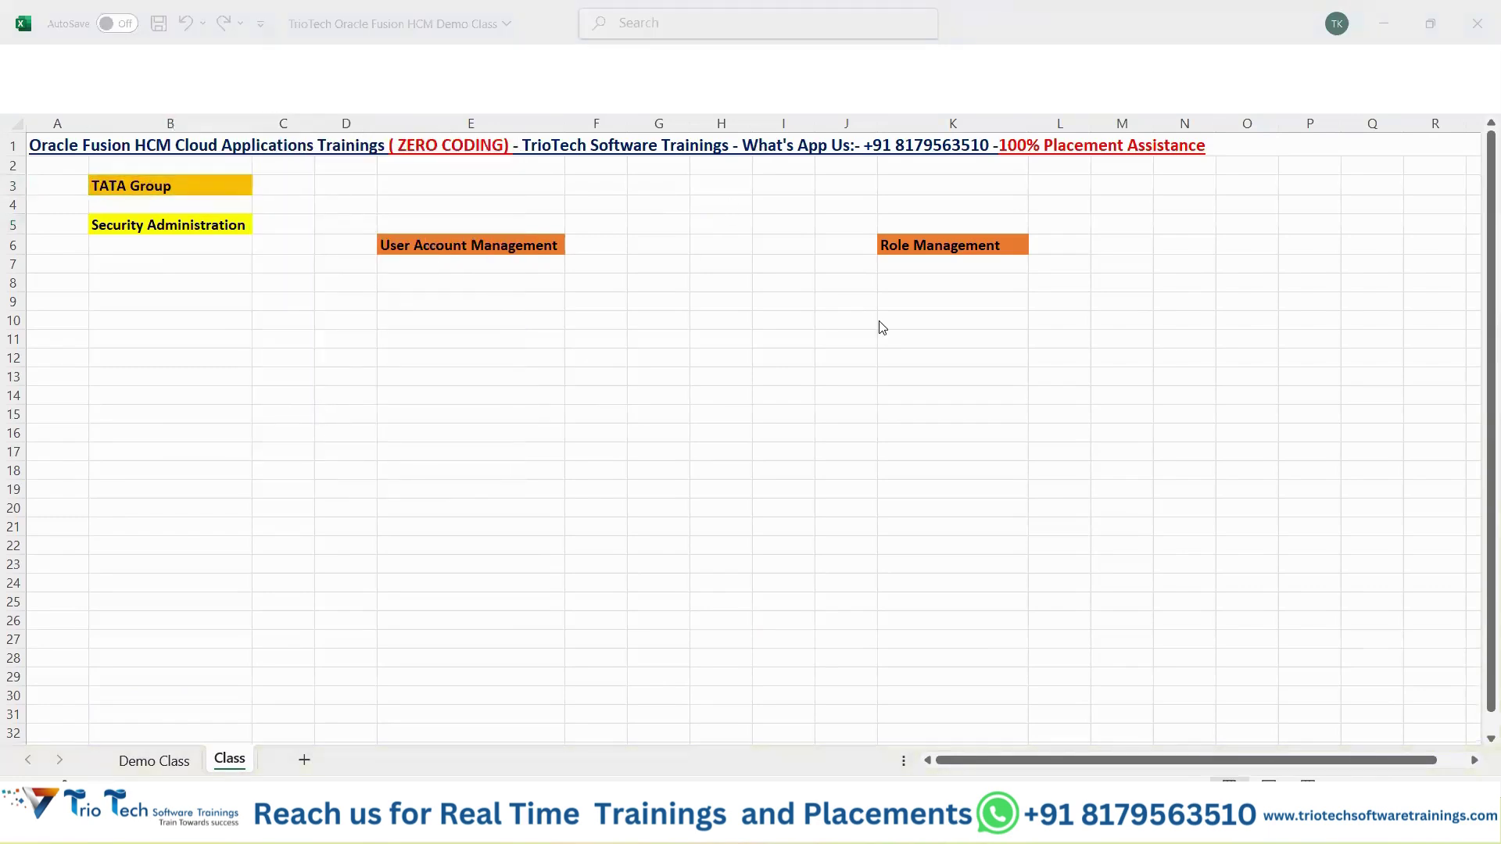
left_click(233, 191)
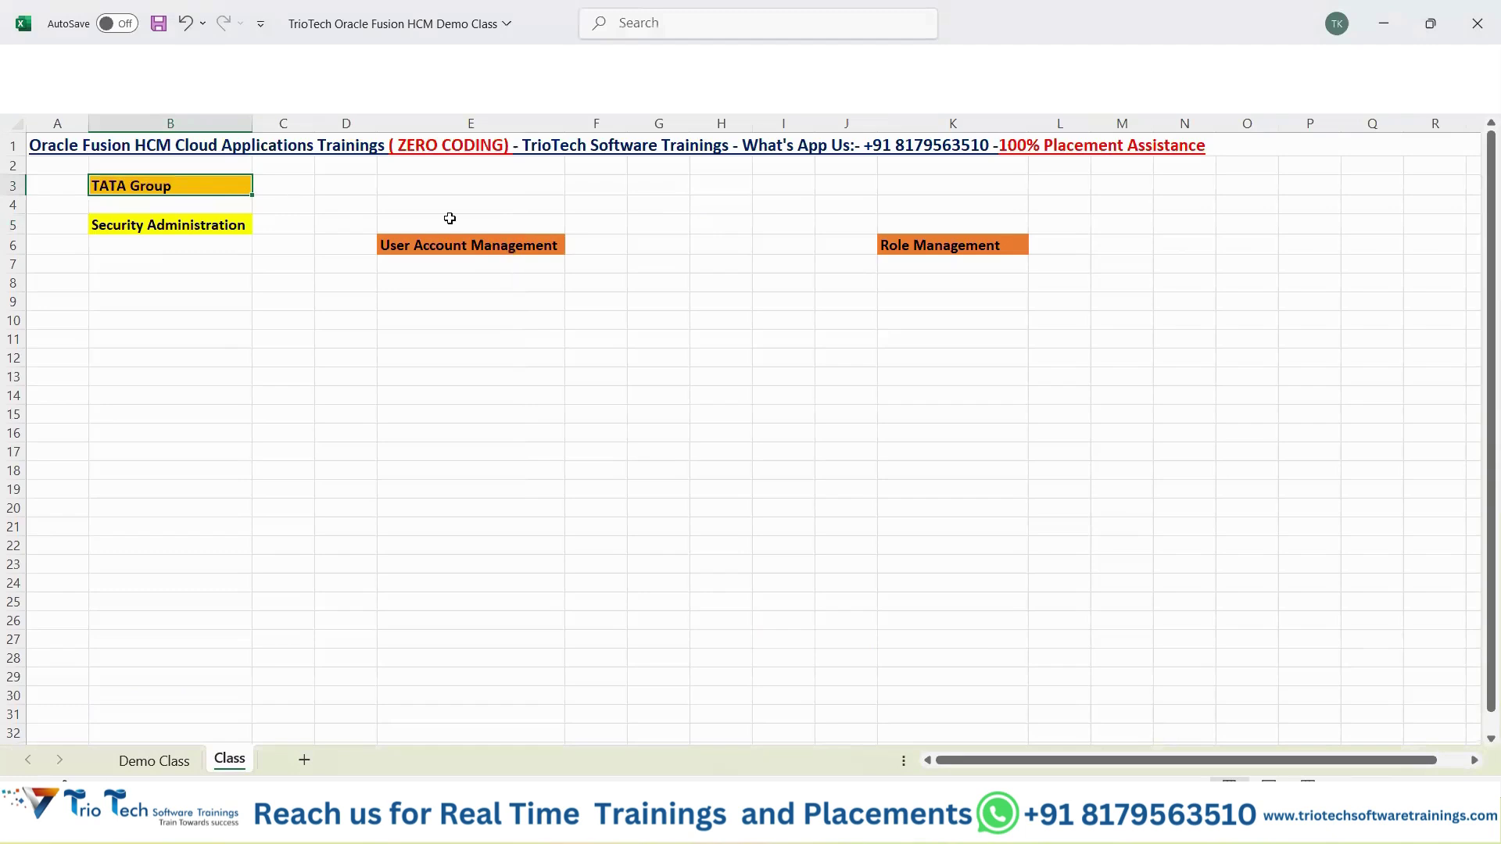
Enter 'Infosys' in K3, correcting a mistyped 'Accentu'.
left_click(1003, 189)
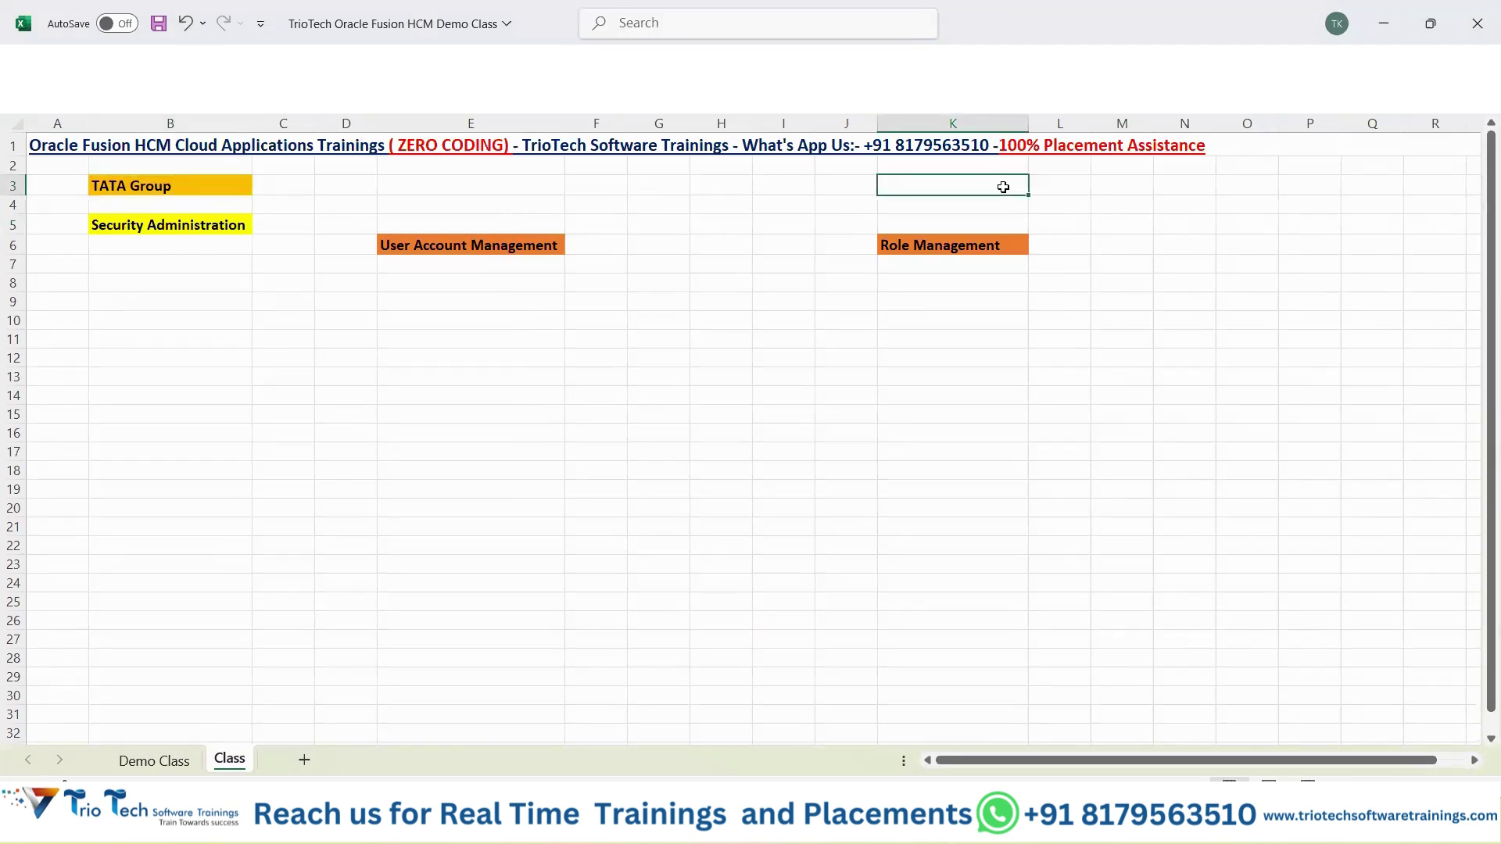
type("Accentu")
key("BackSpace")
key("BackSpace")
key("BackSpace")
key("BackSpace")
key("BackSpace")
key("BackSpace")
type("Infosys")
key("Return")
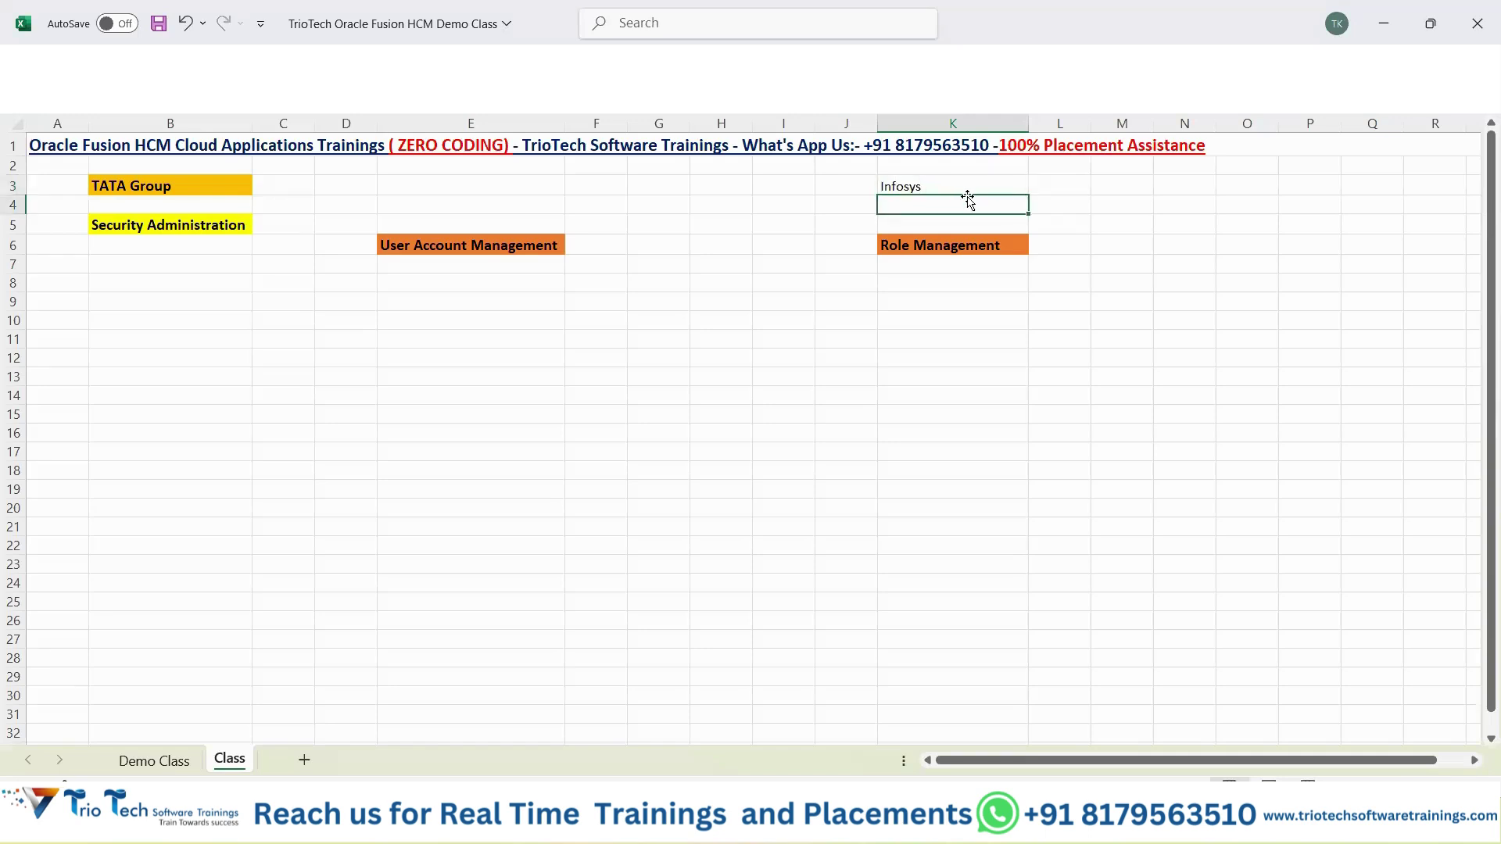
Make Infosys bold and fill it orange-yellow to match TATA Group.
left_click(953, 182)
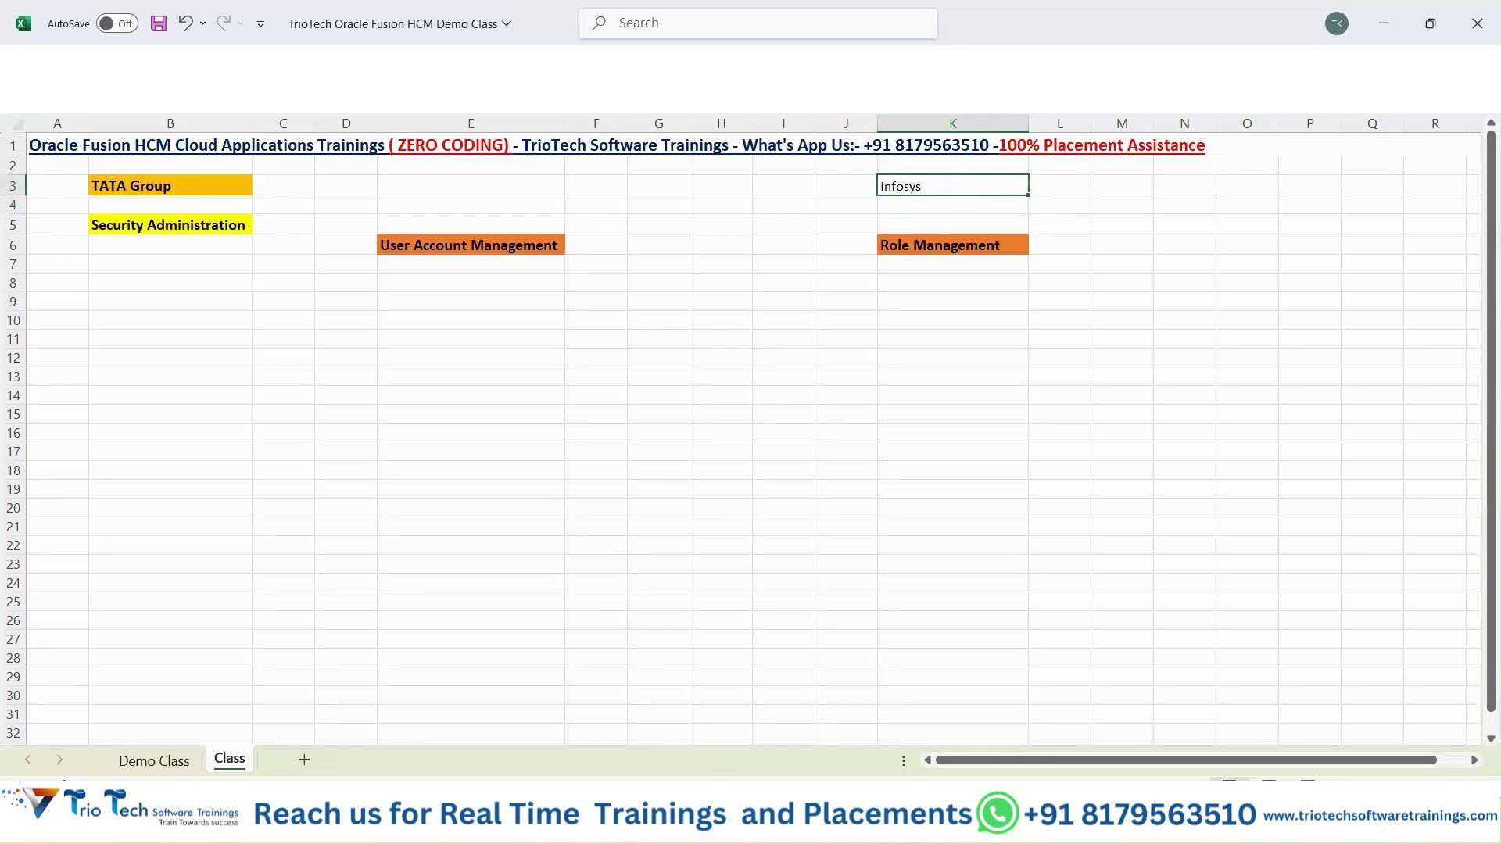
left_click(69, 60)
left_click(280, 106)
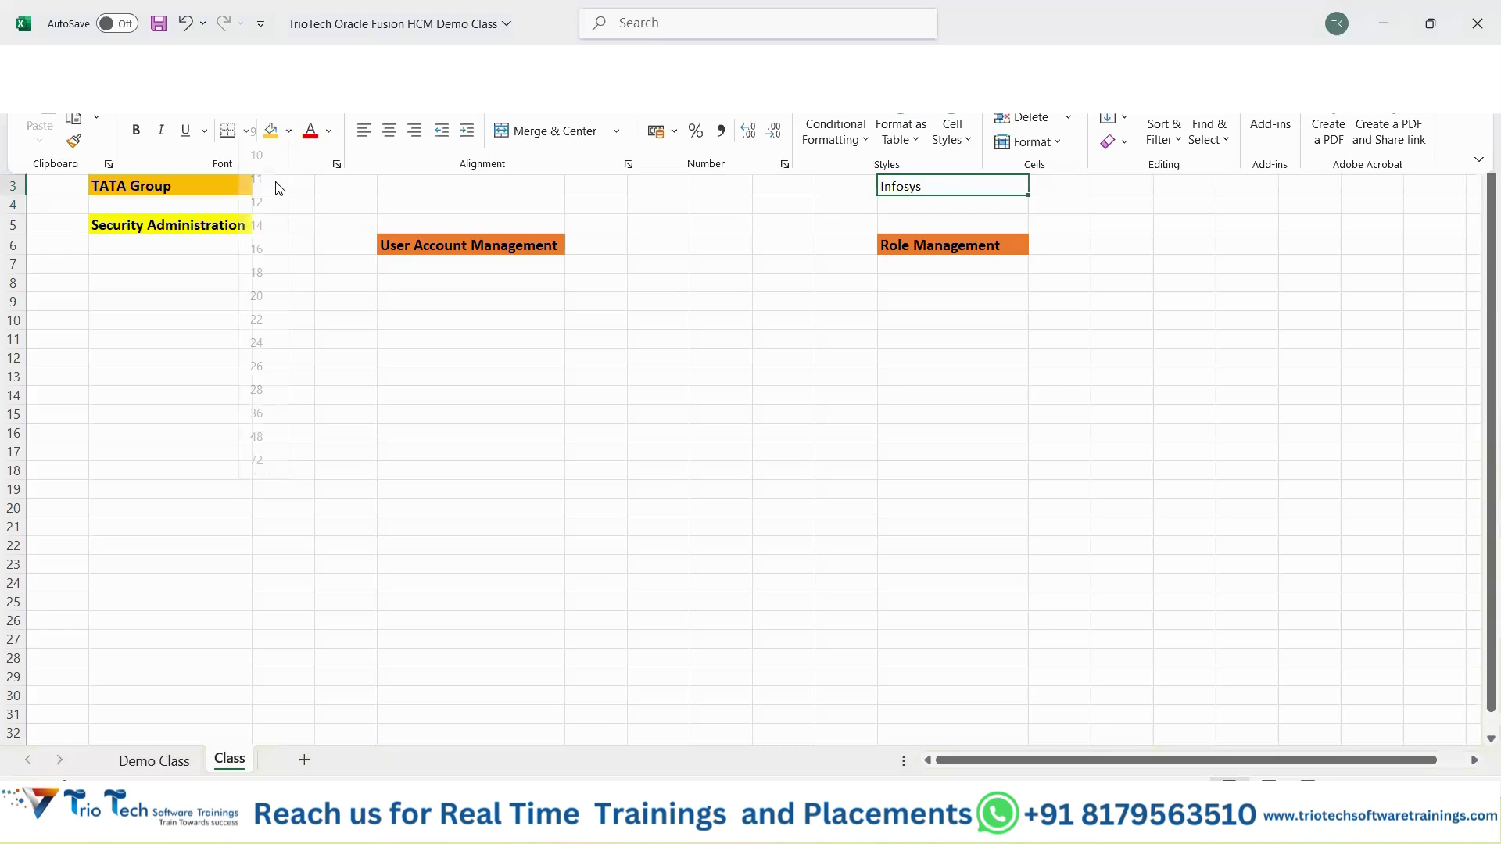
left_click(906, 216)
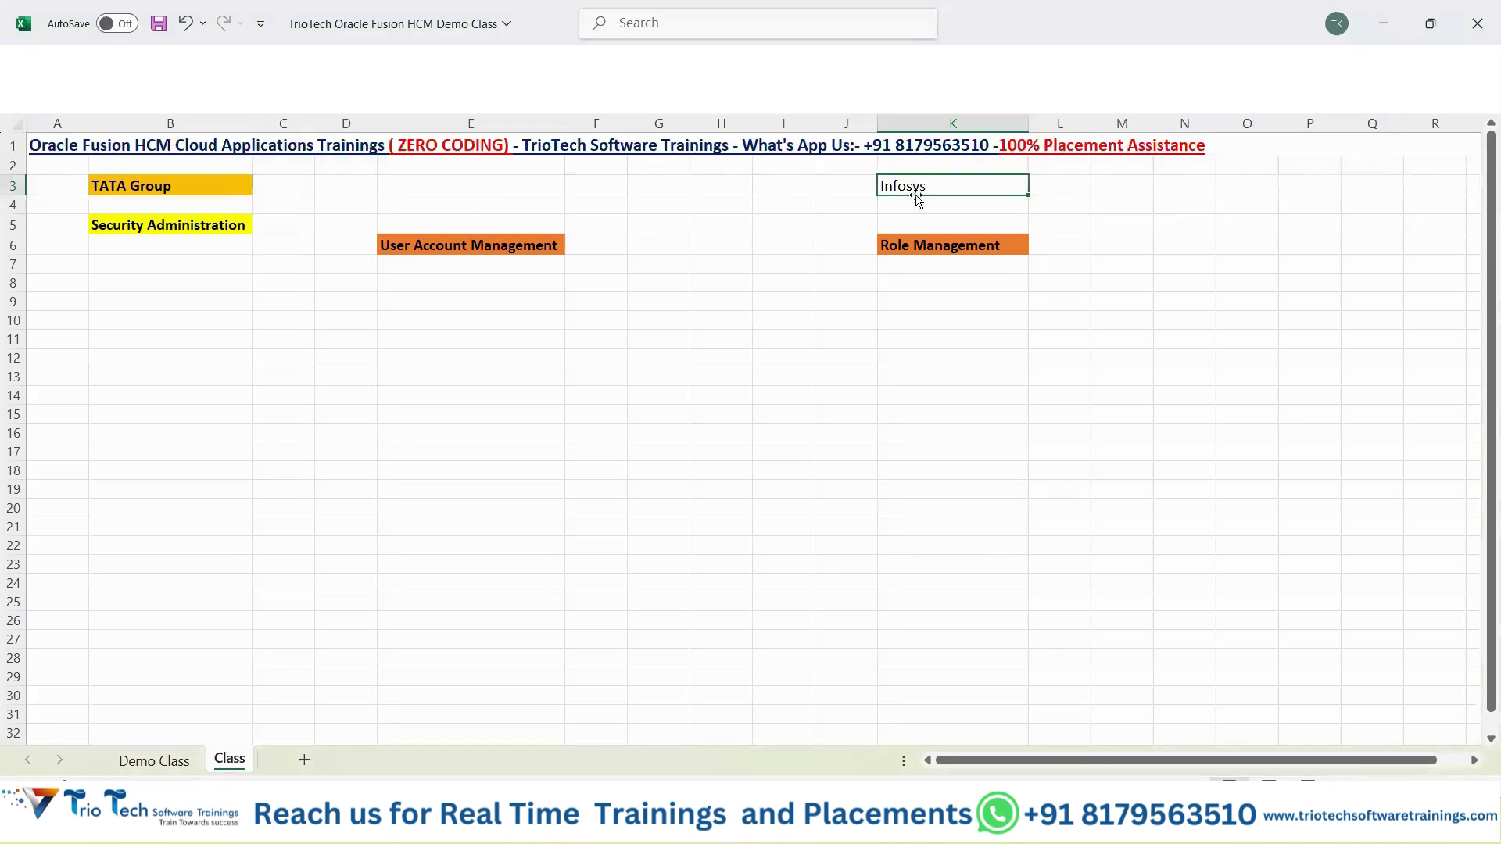
key("ctrl+b")
right_click(921, 196)
left_click(1004, 119)
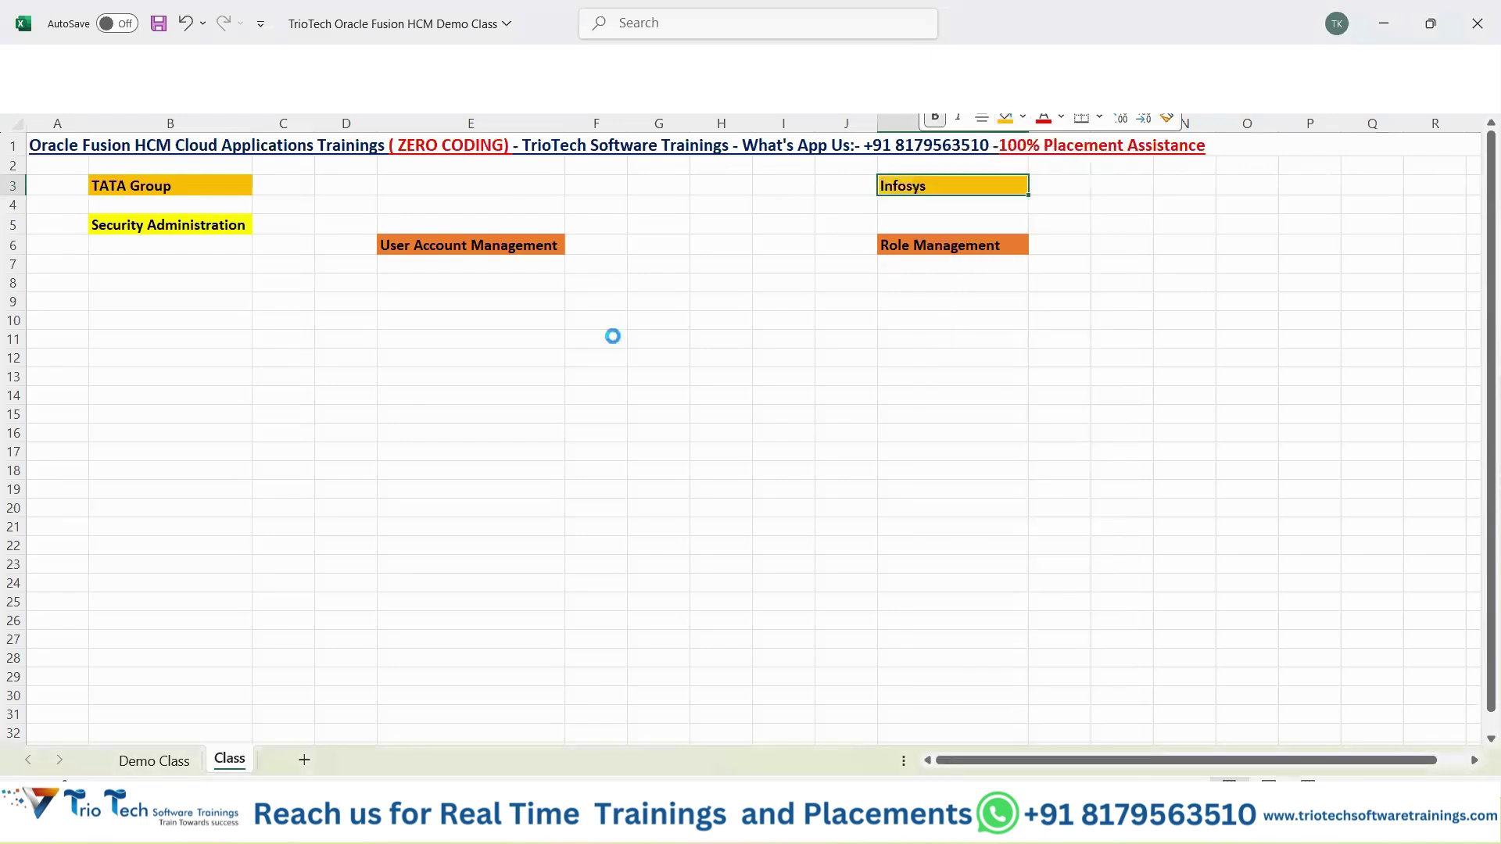
Alternate between the TATA Group and Infosys cells, ending on empty cell L3.
left_click(181, 186)
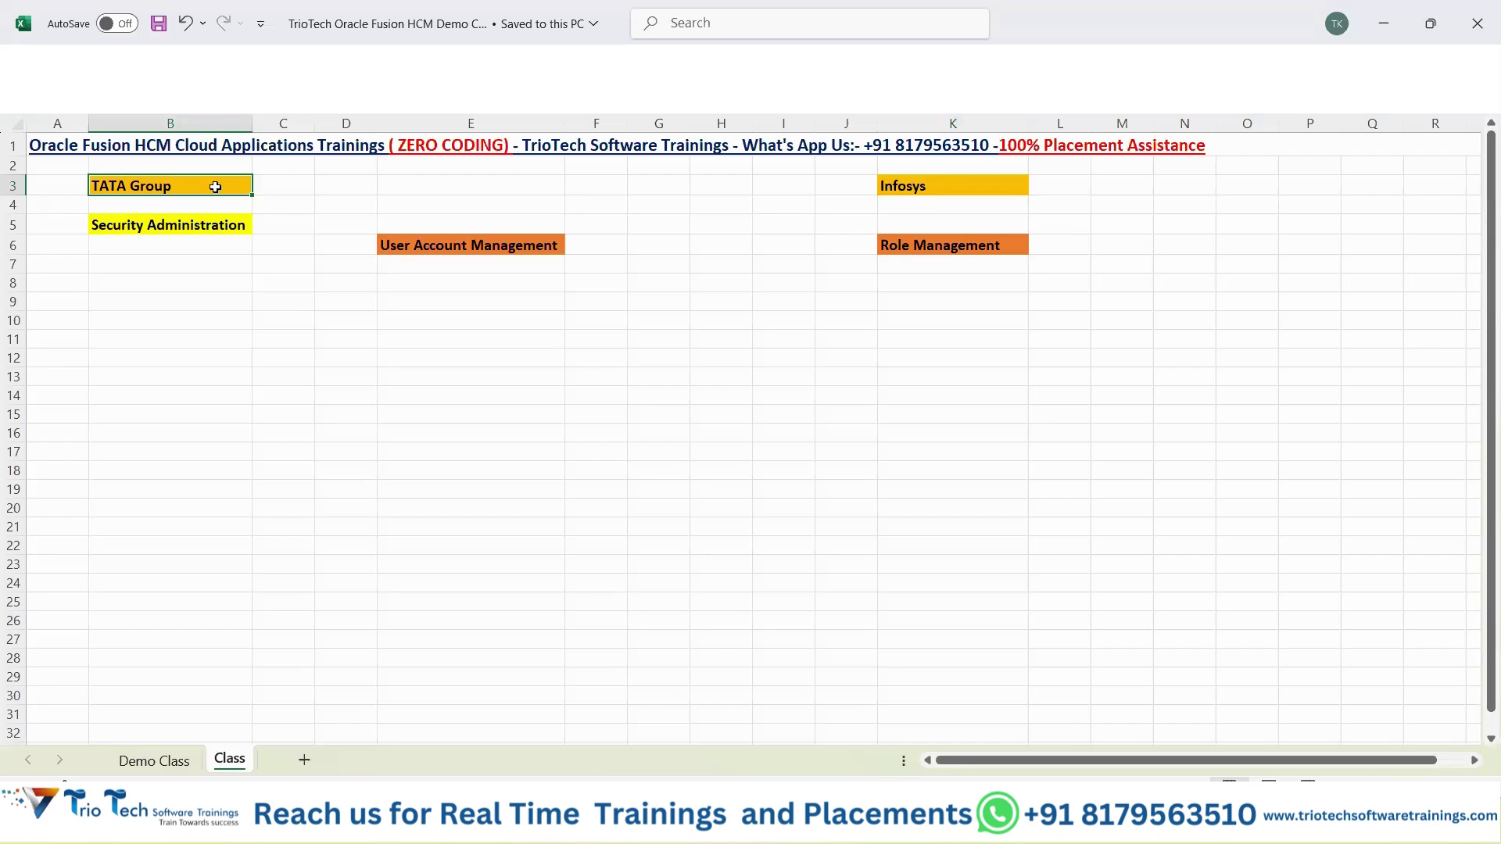
left_click(912, 186)
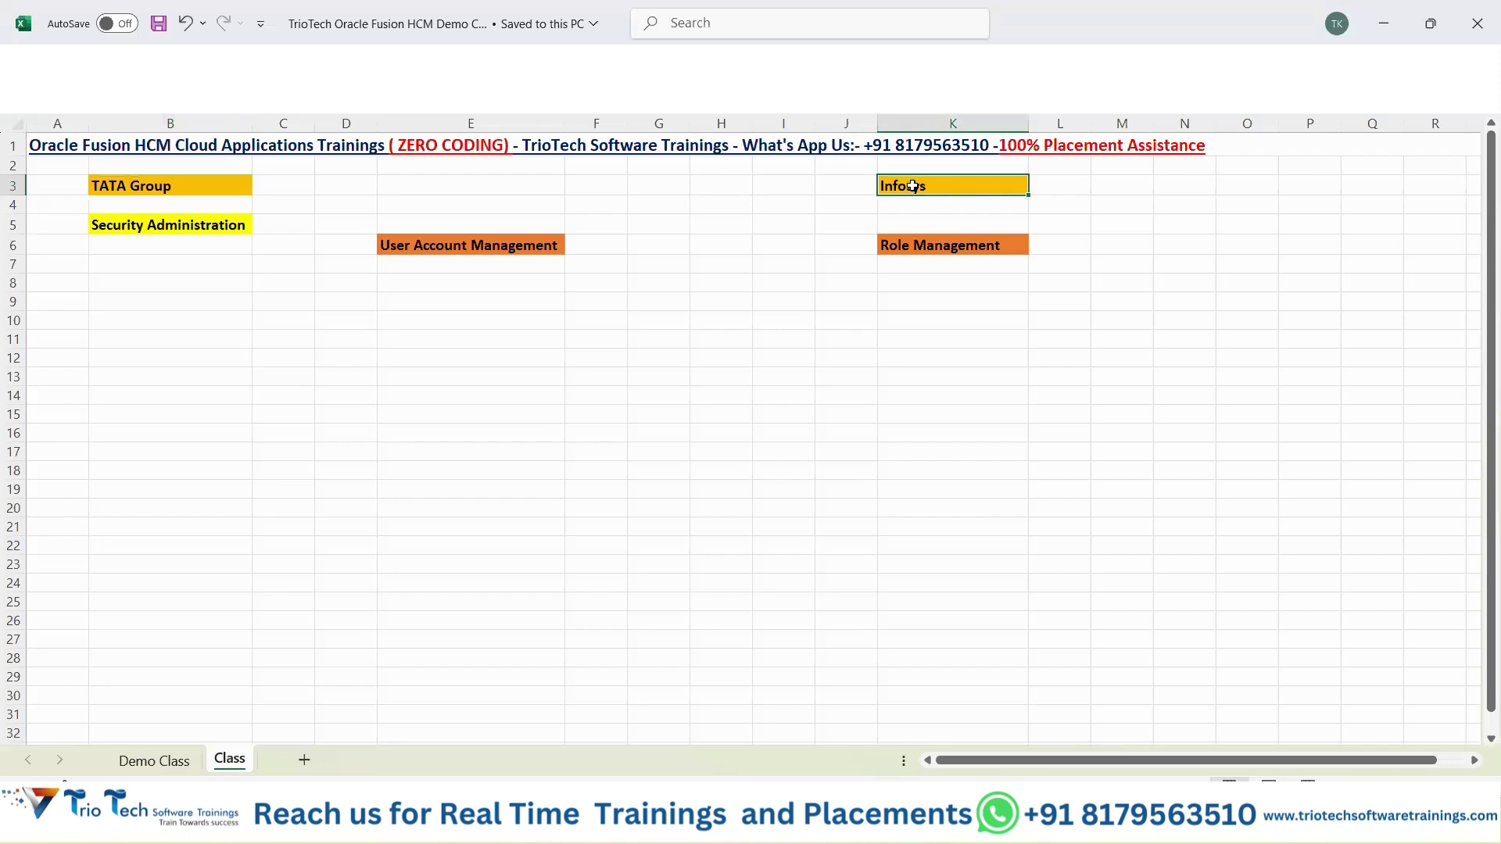
left_click(224, 188)
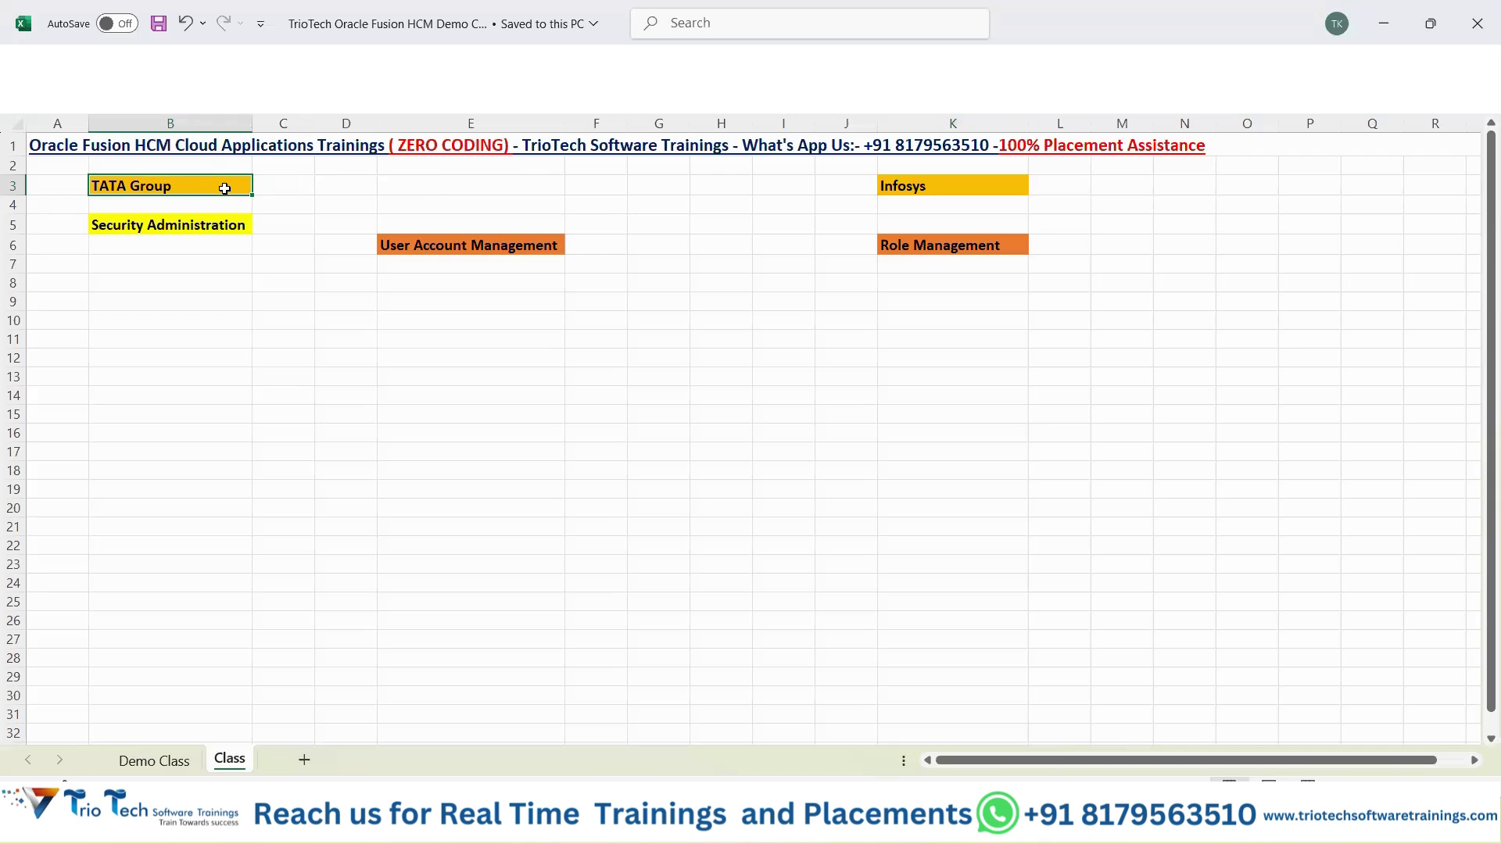
left_click(956, 194)
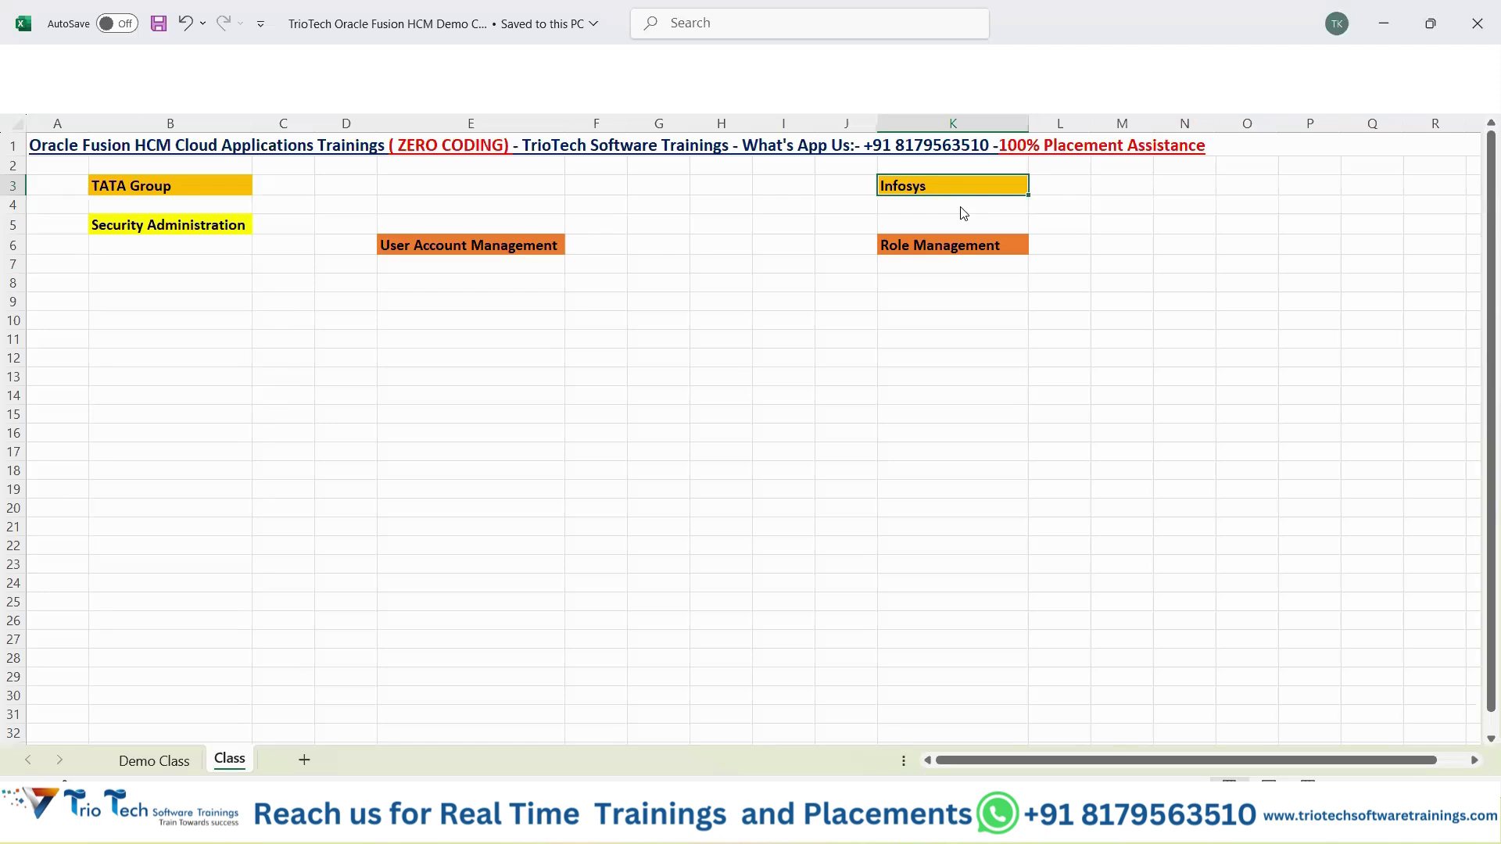
left_click(1073, 184)
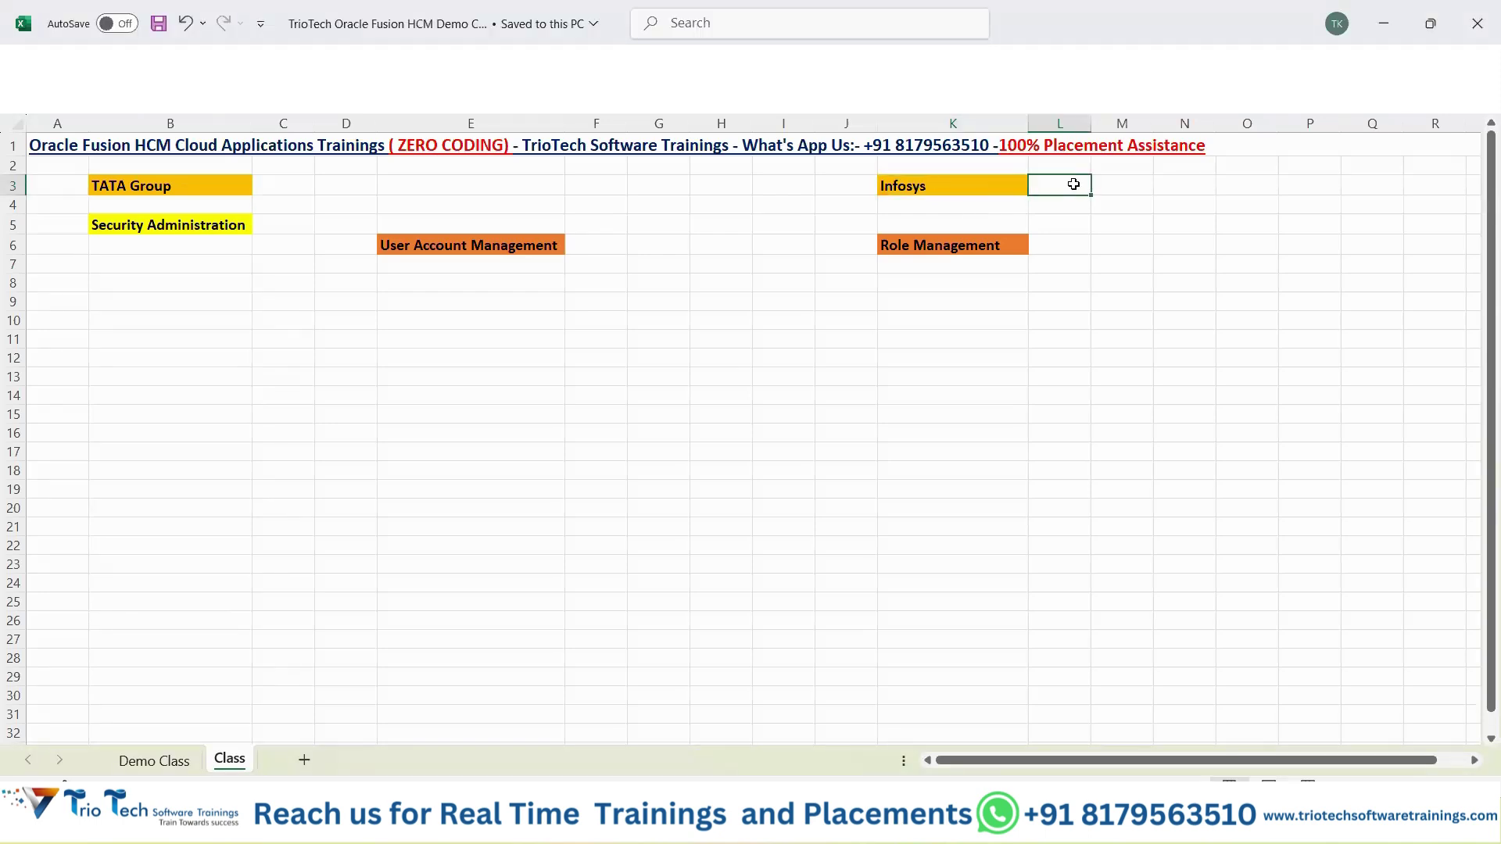
Enter '10 Resources' in L3, autofit column L and make it bold.
type("10 Resources")
key("Return")
left_click(1073, 185)
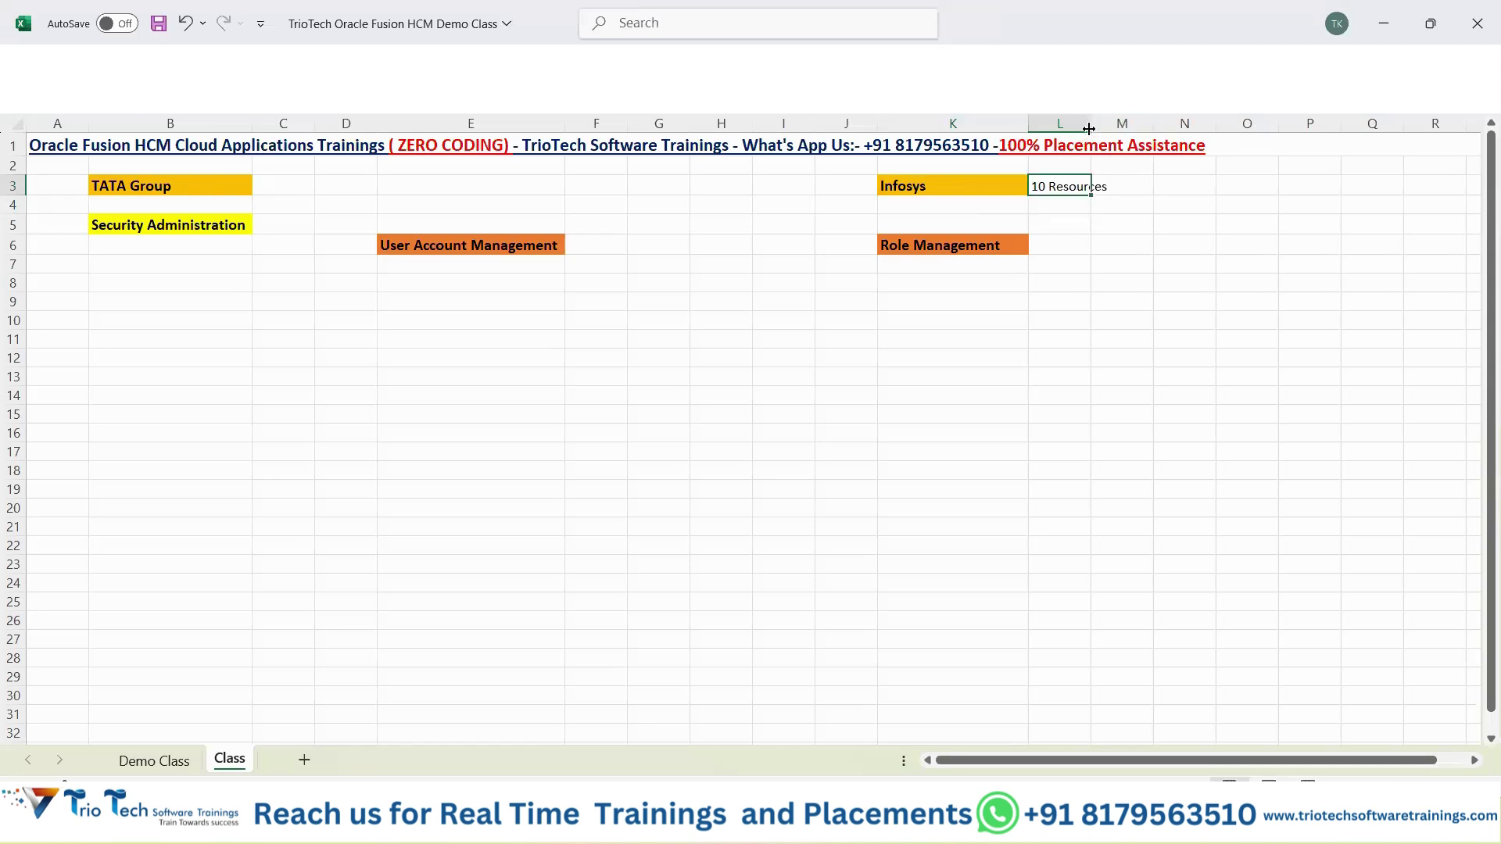
double_click(1092, 123)
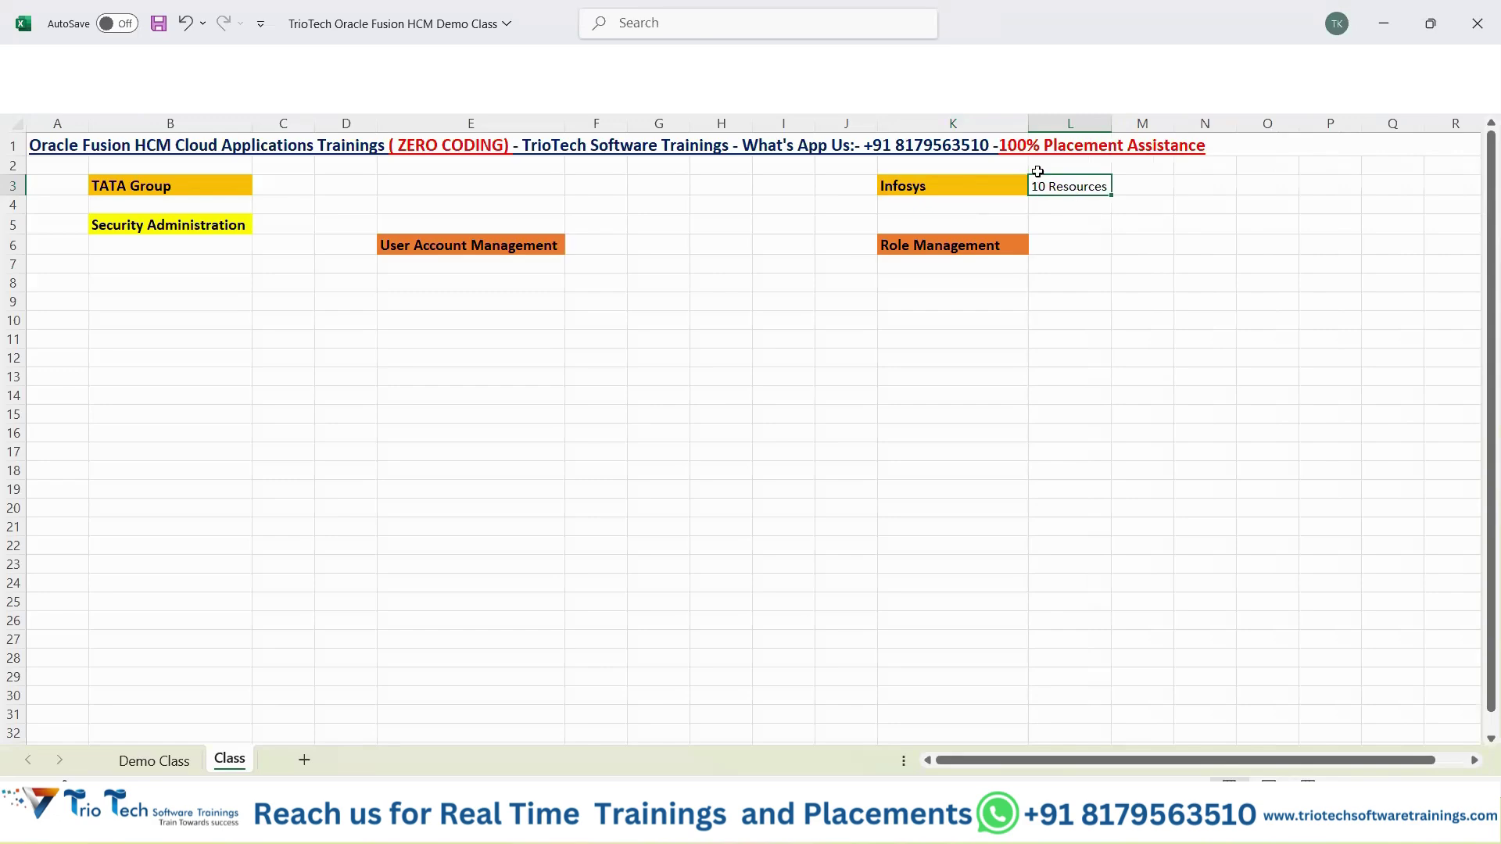
left_click(973, 184)
left_click(1099, 188)
key("ctrl+b")
Alternate between the TATA Group and Infosys cells, then select the row 1 title.
left_click(222, 187)
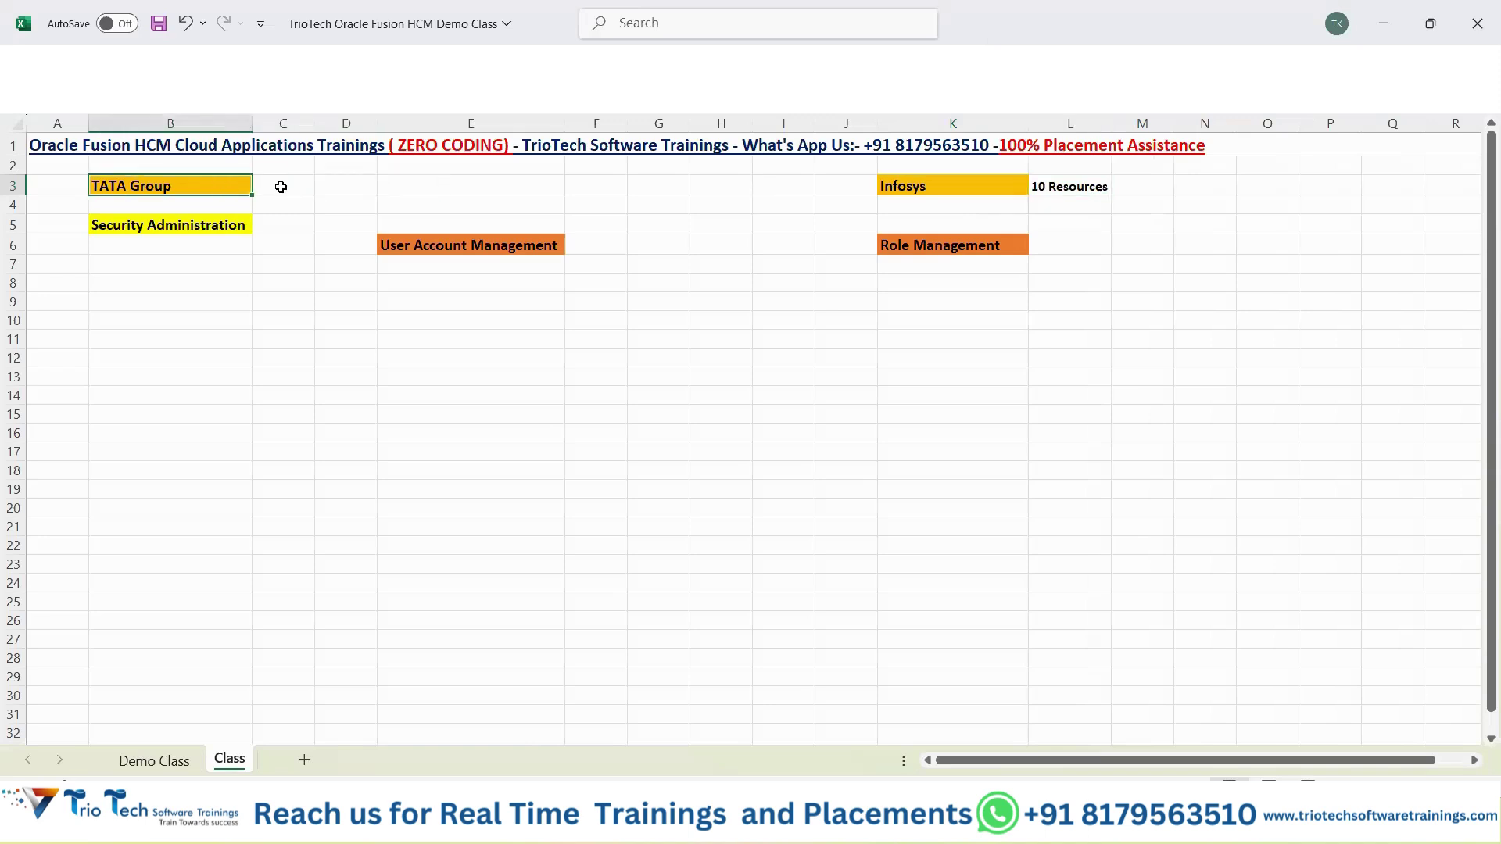
left_click(911, 188)
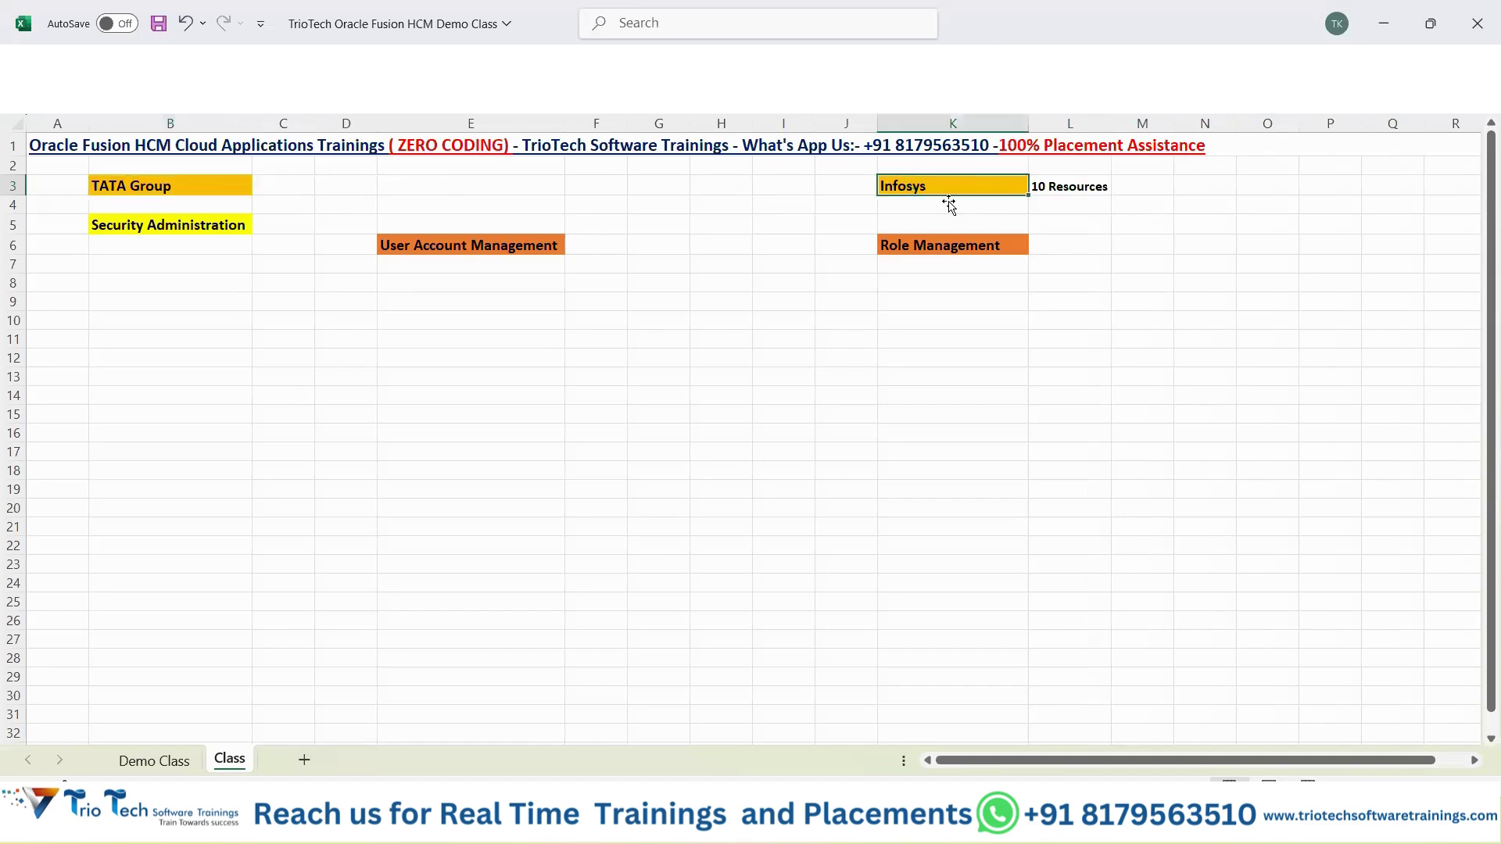
left_click(231, 185)
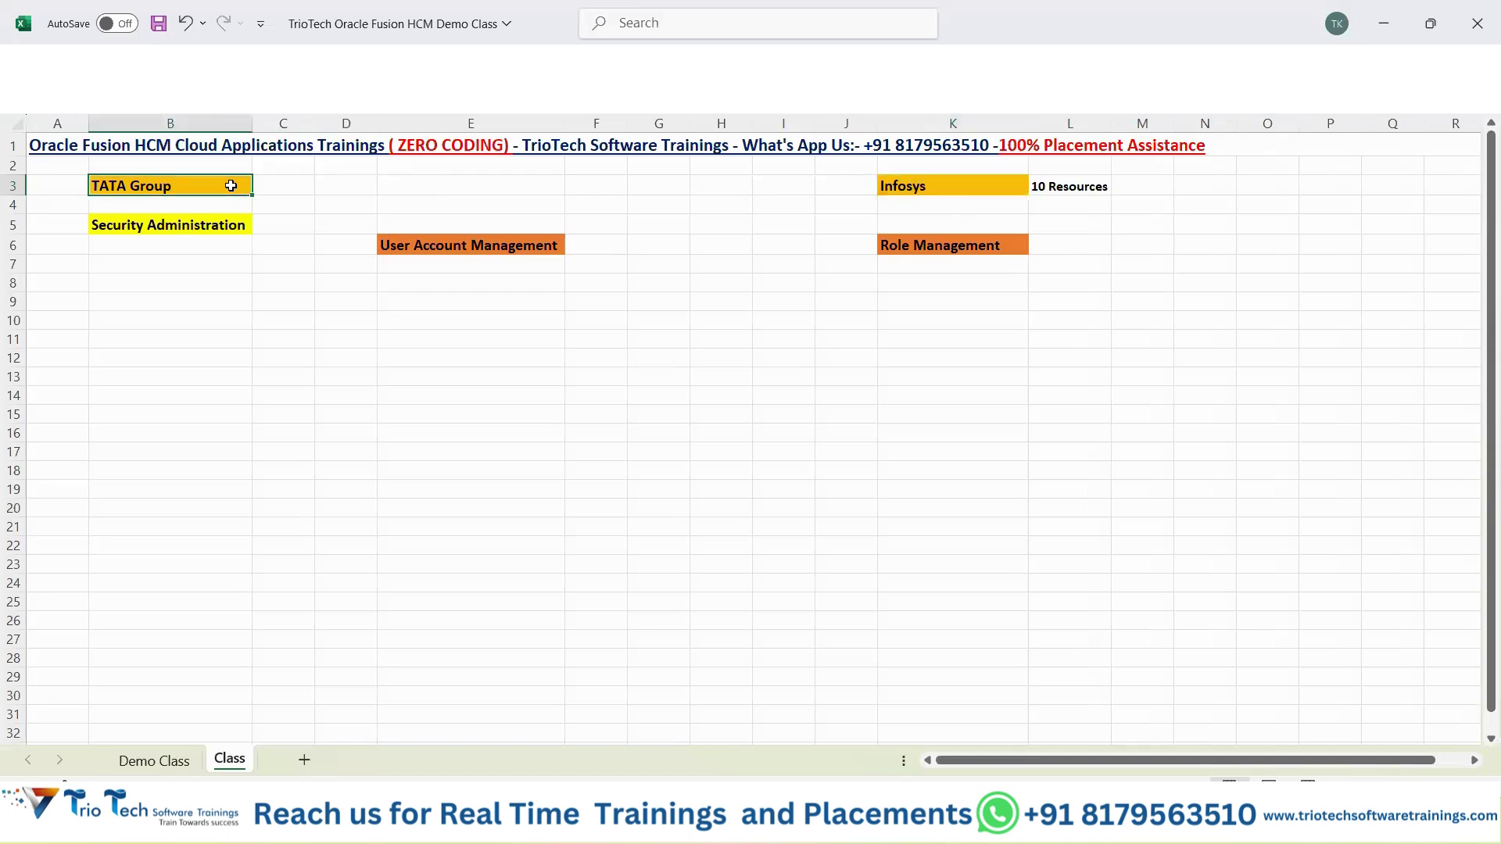
left_click(935, 189)
left_click(178, 145)
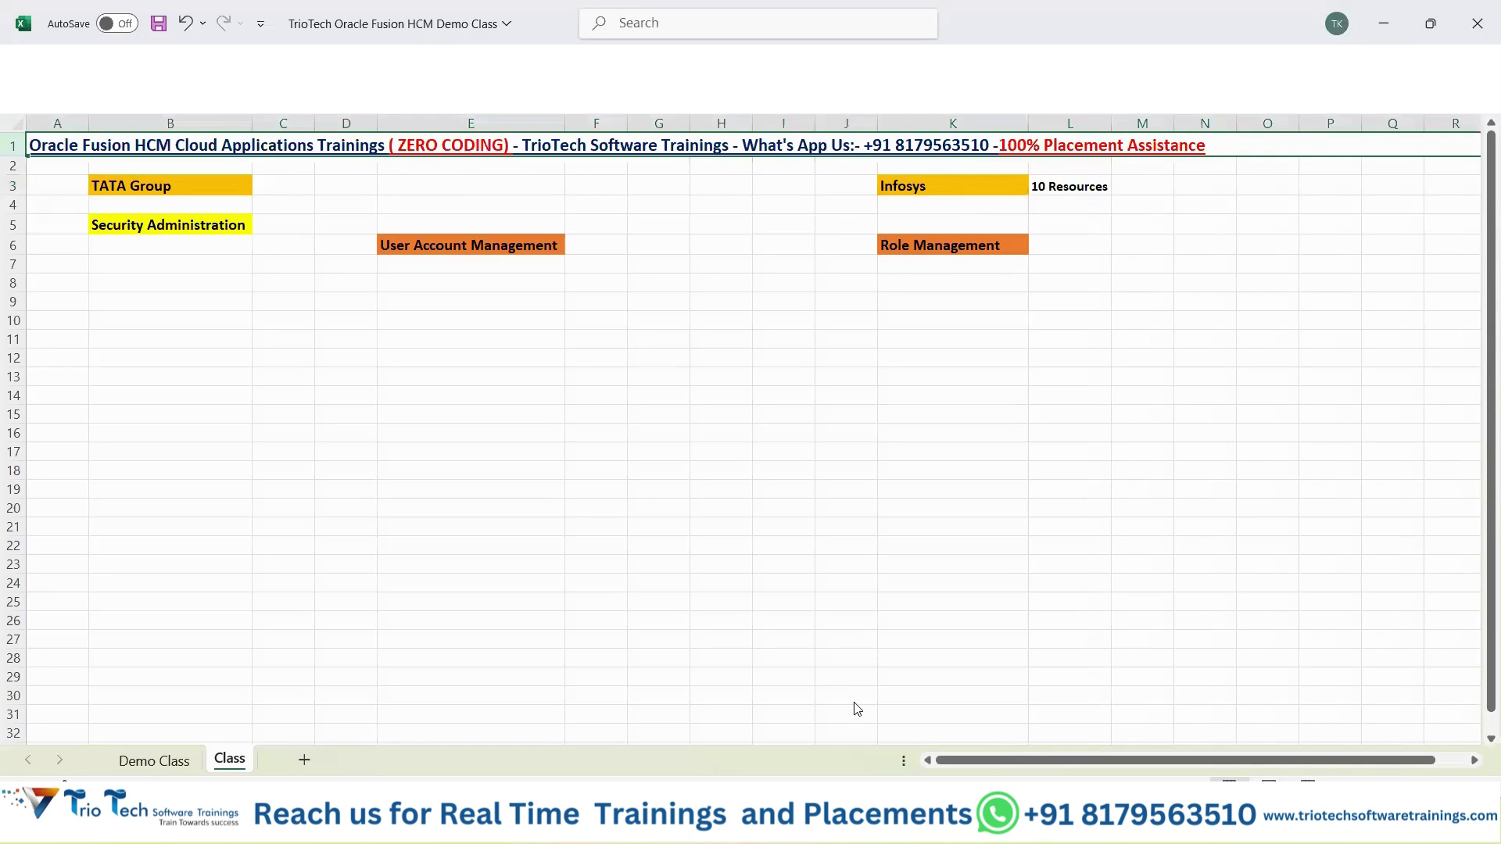
key("alt+Tab")
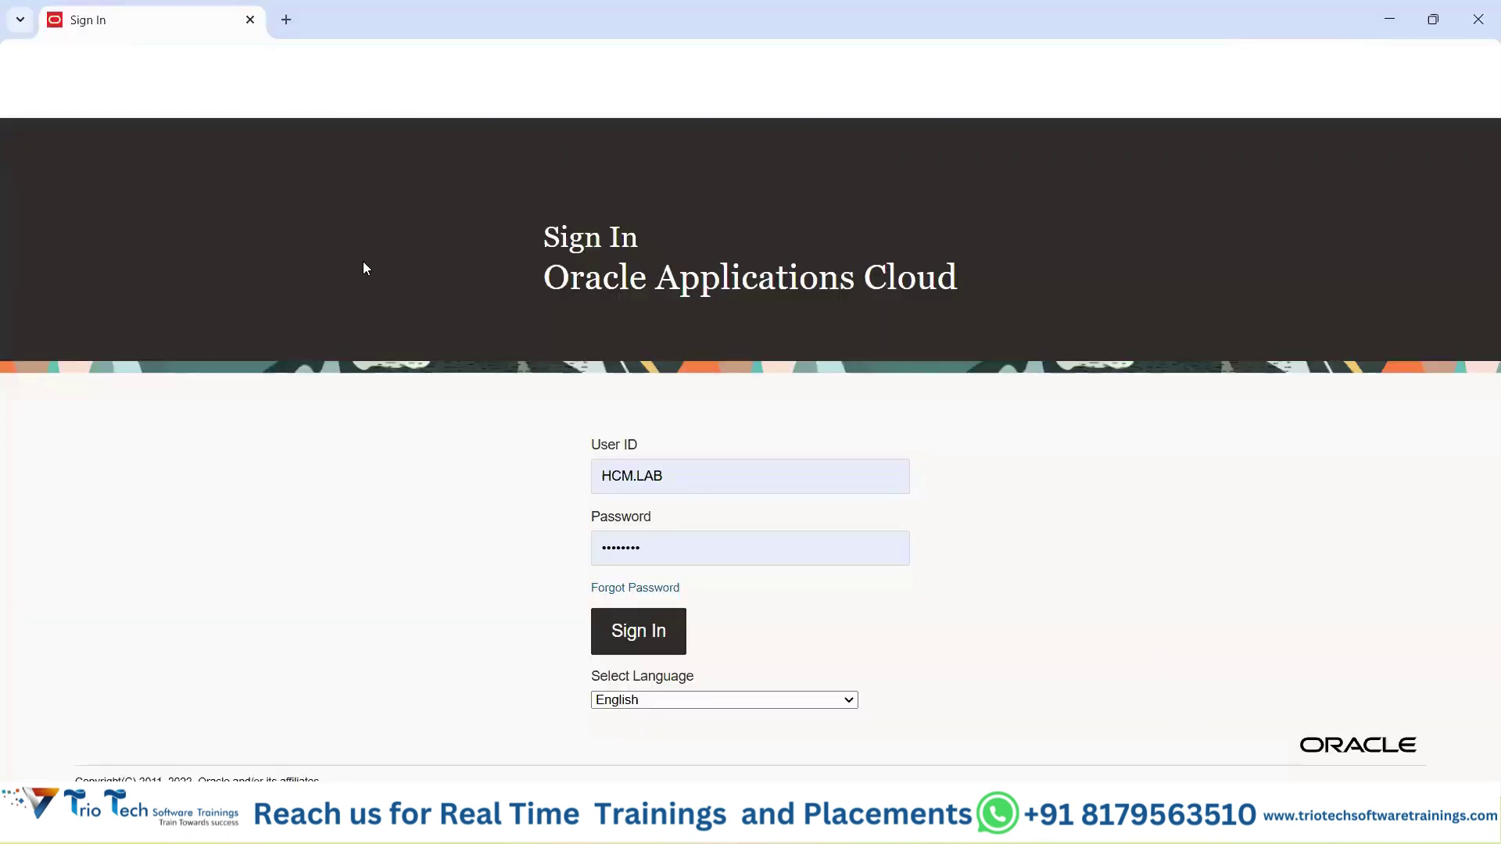
key("alt+Tab")
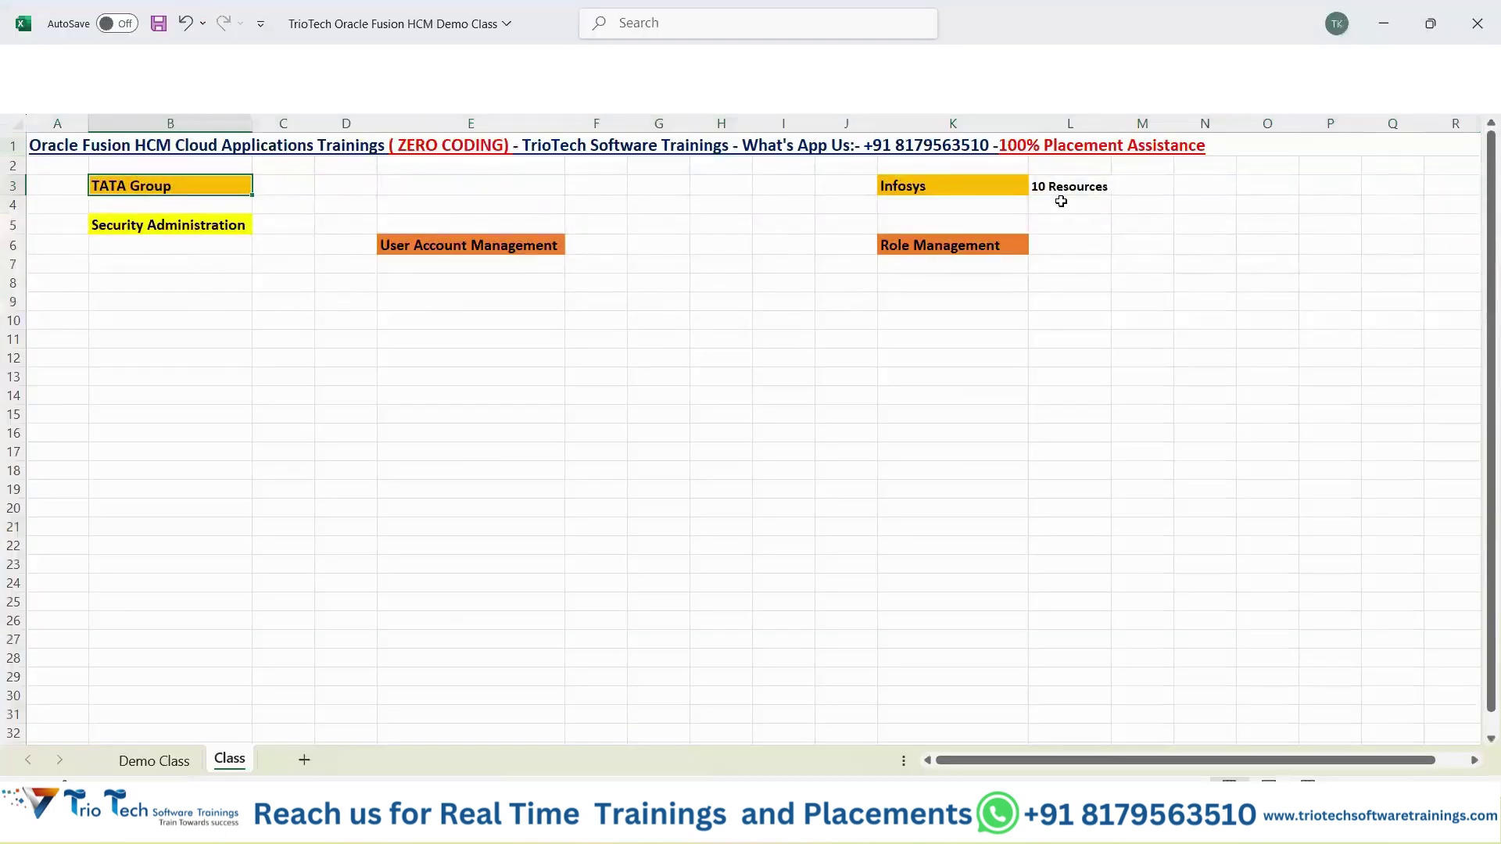
left_click(1073, 188)
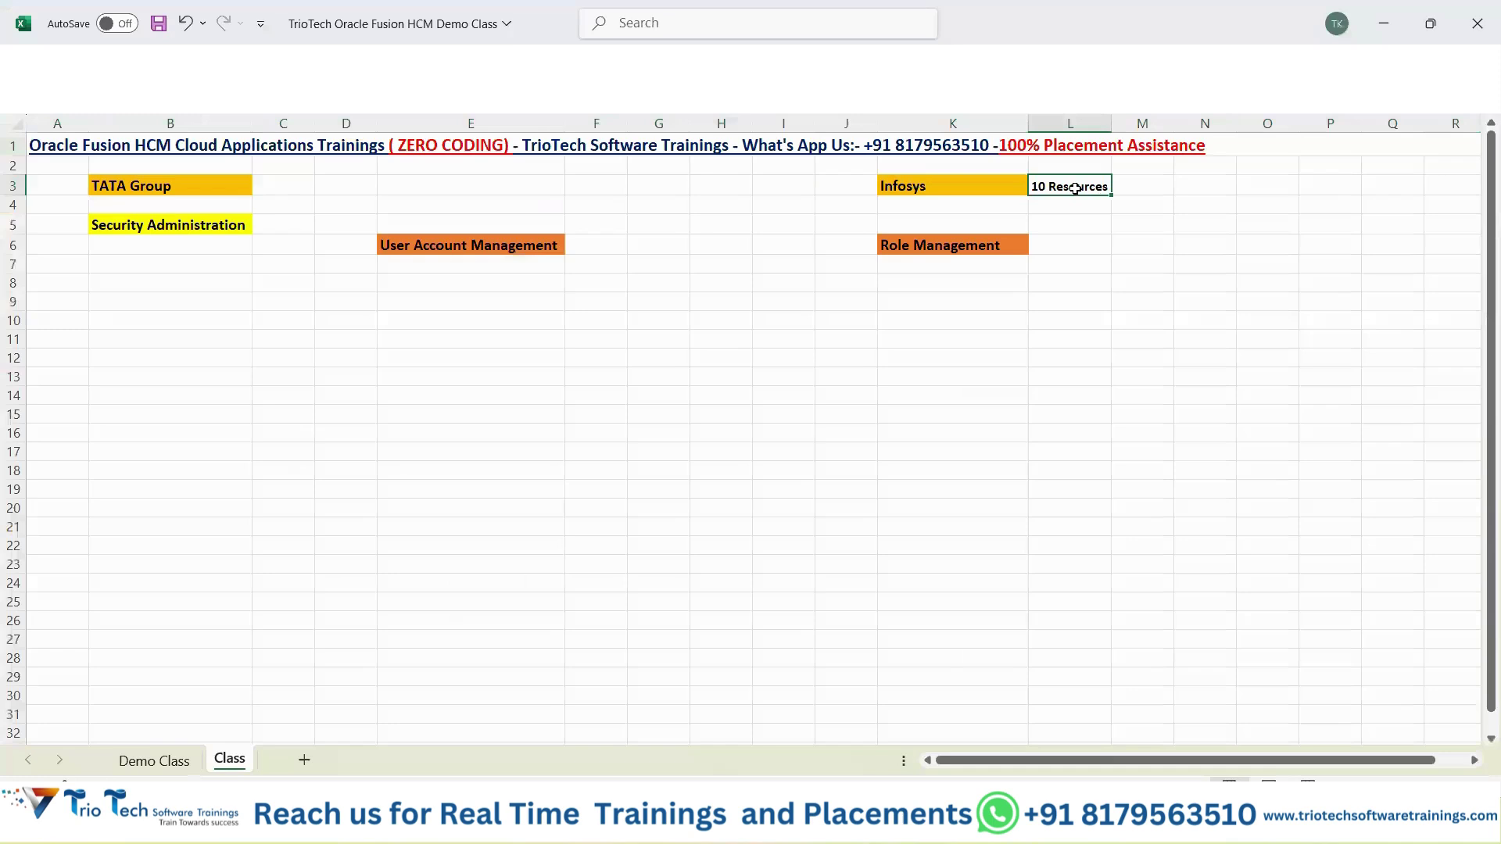
left_click(237, 189)
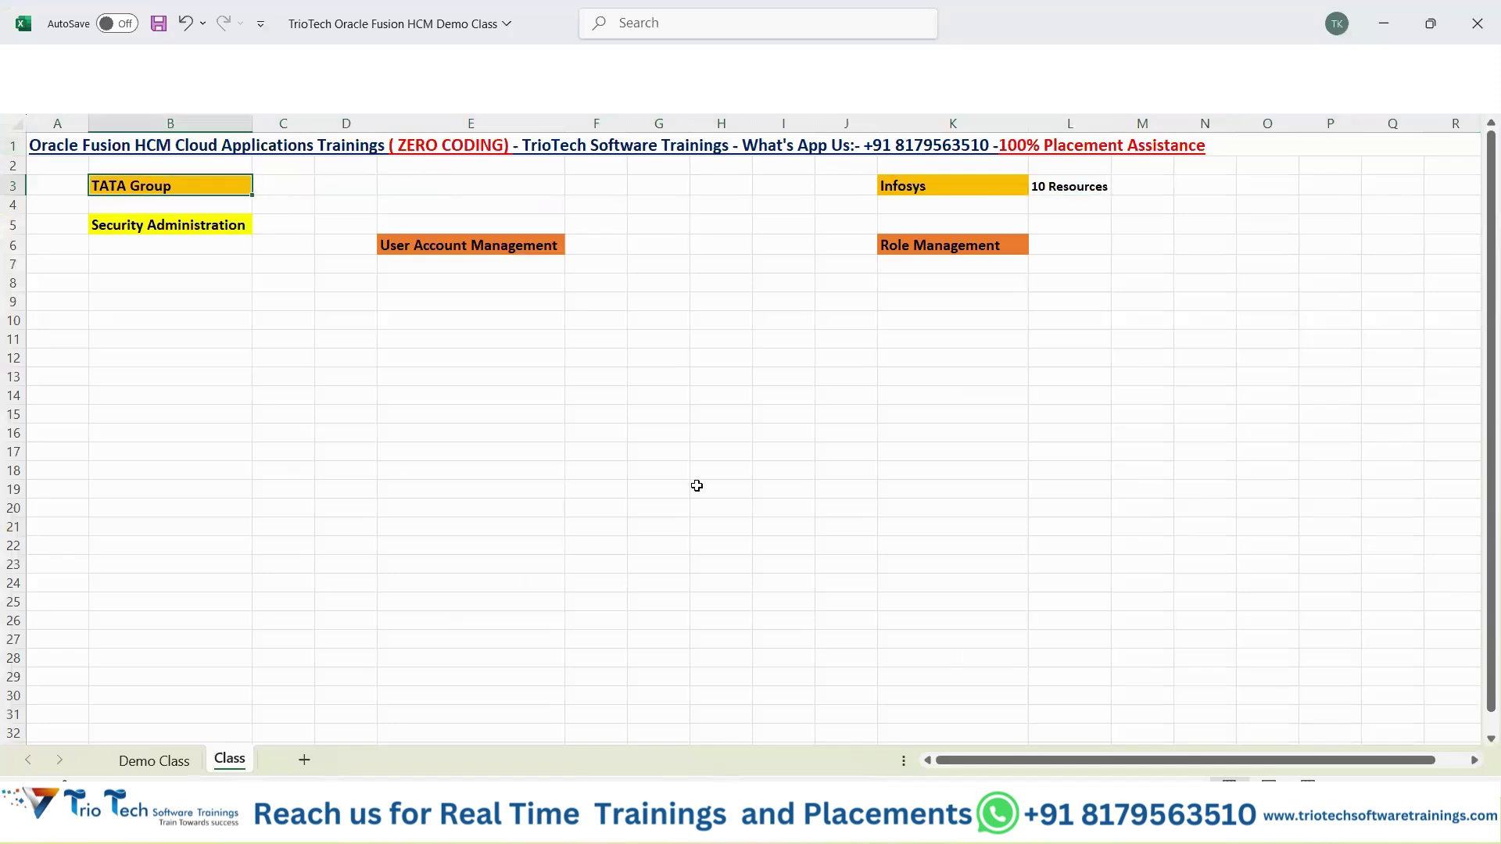
left_click(1099, 182)
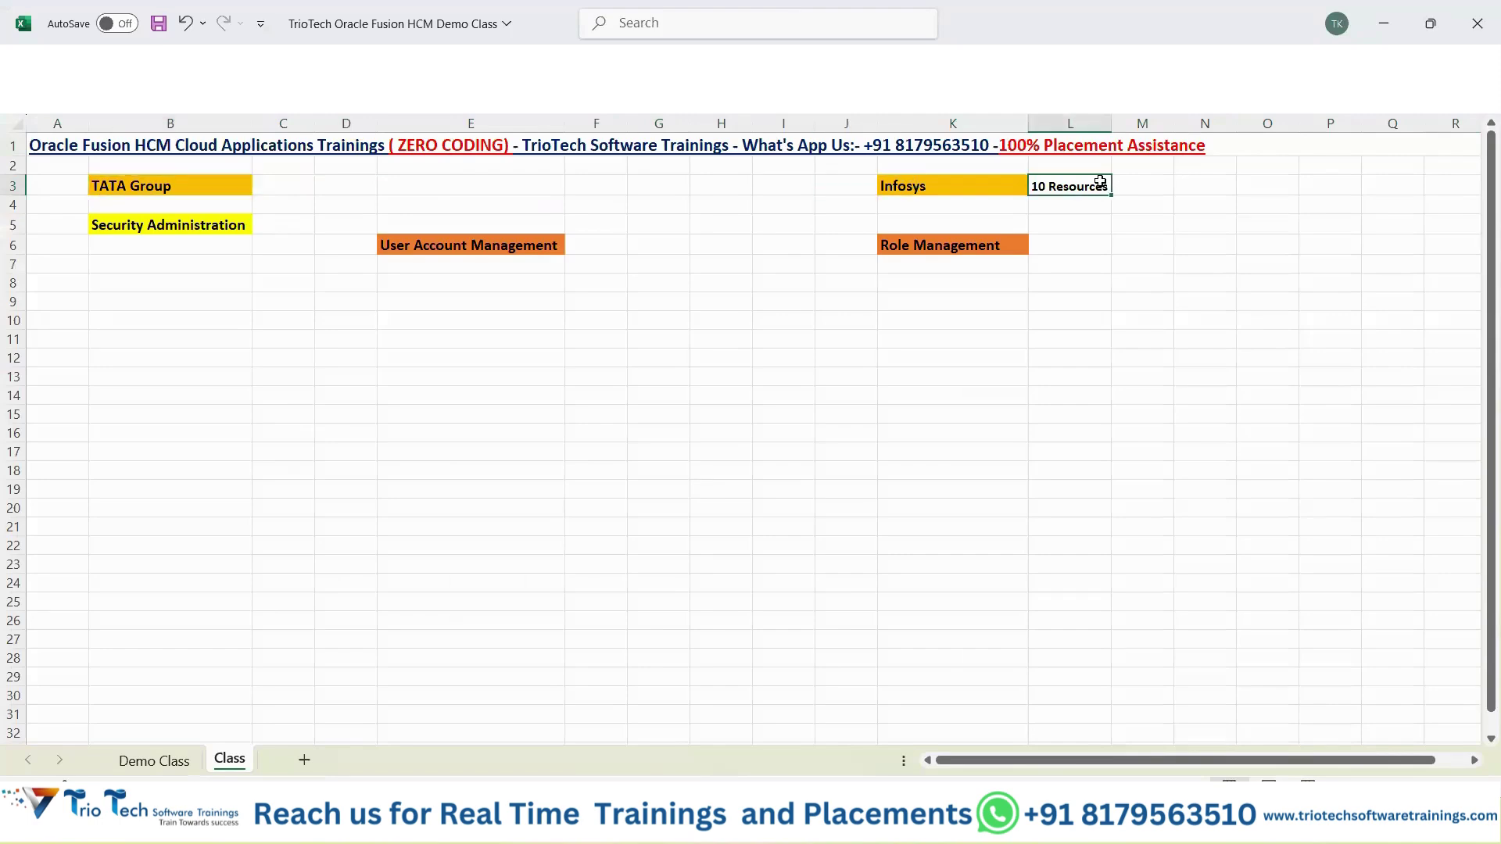
left_click(170, 186)
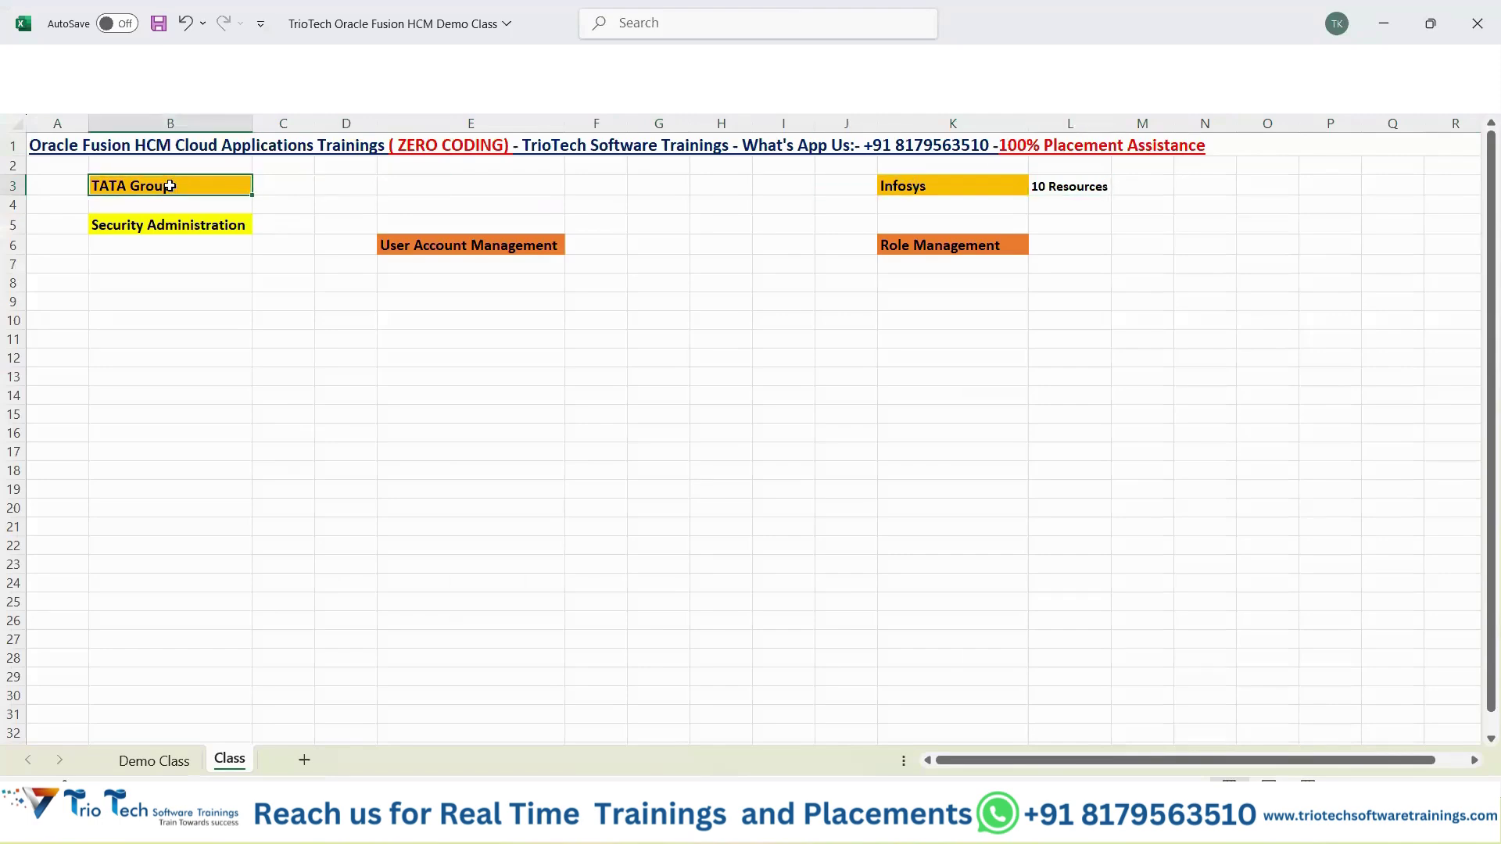
left_click(1066, 185)
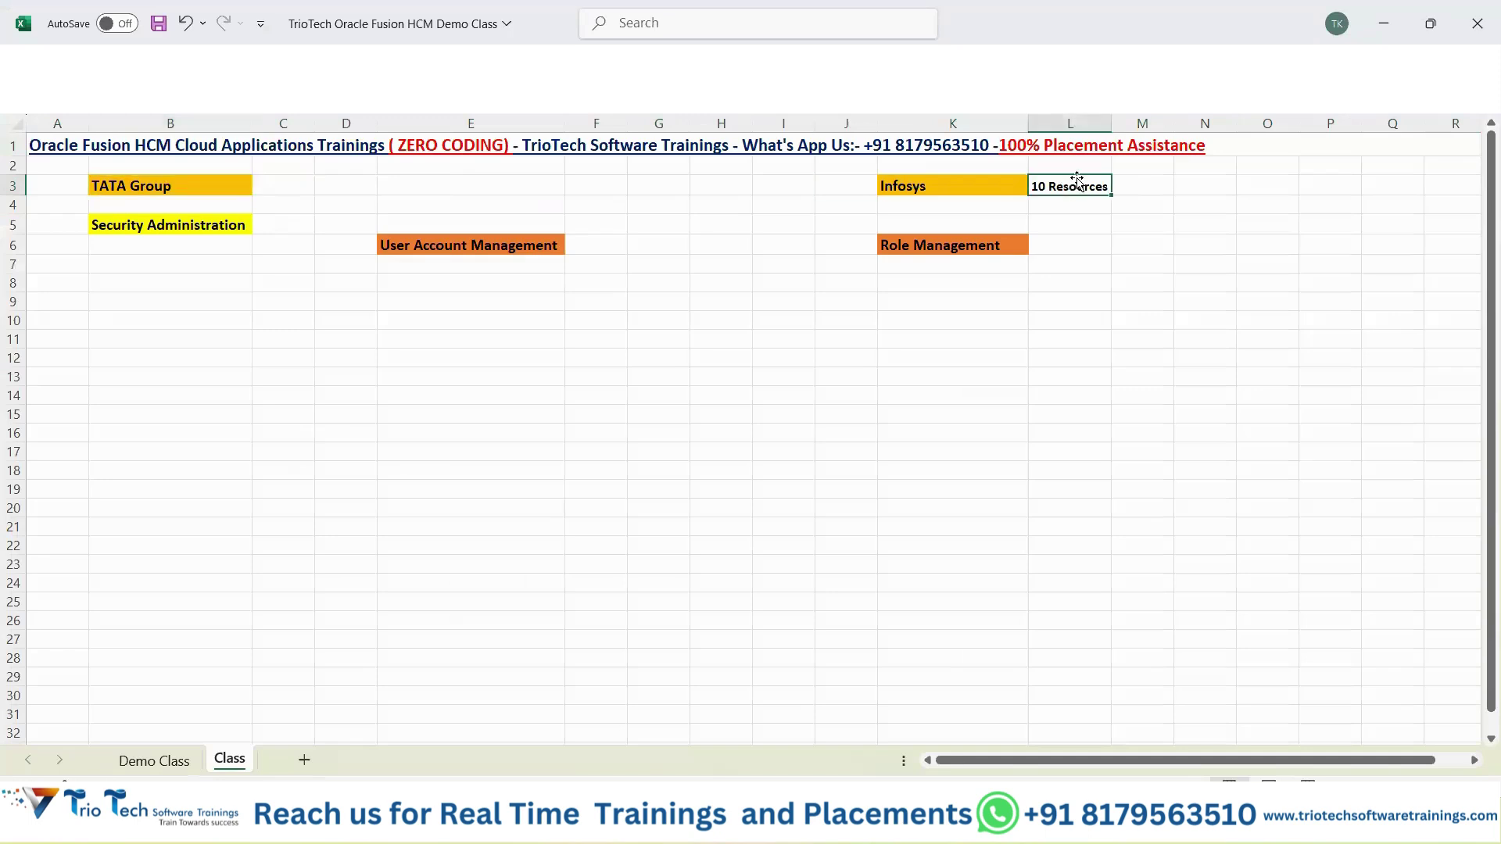
left_click(235, 188)
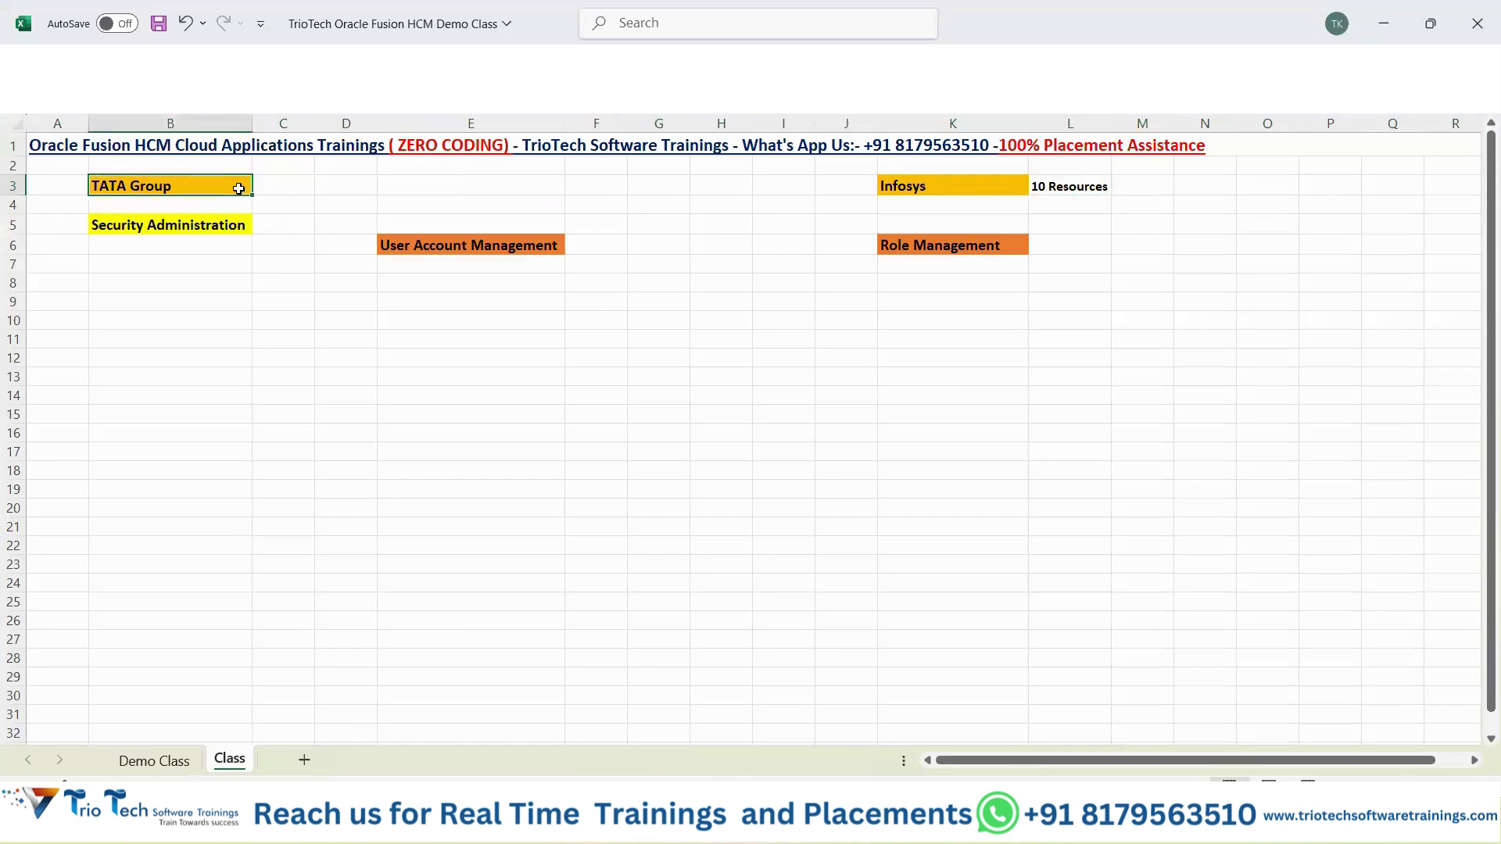
left_click(1067, 189)
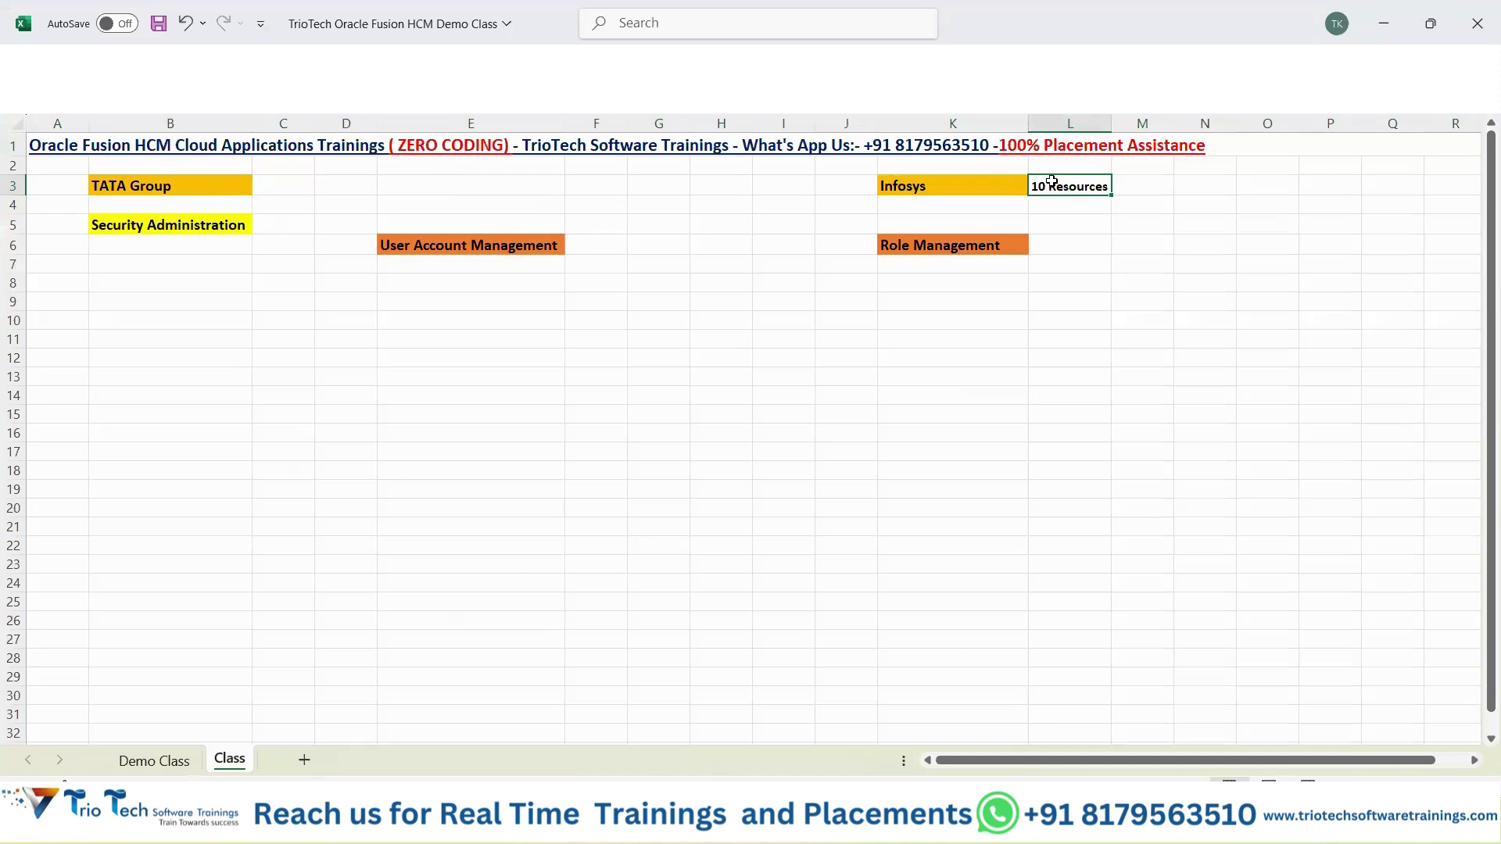
left_click(227, 188)
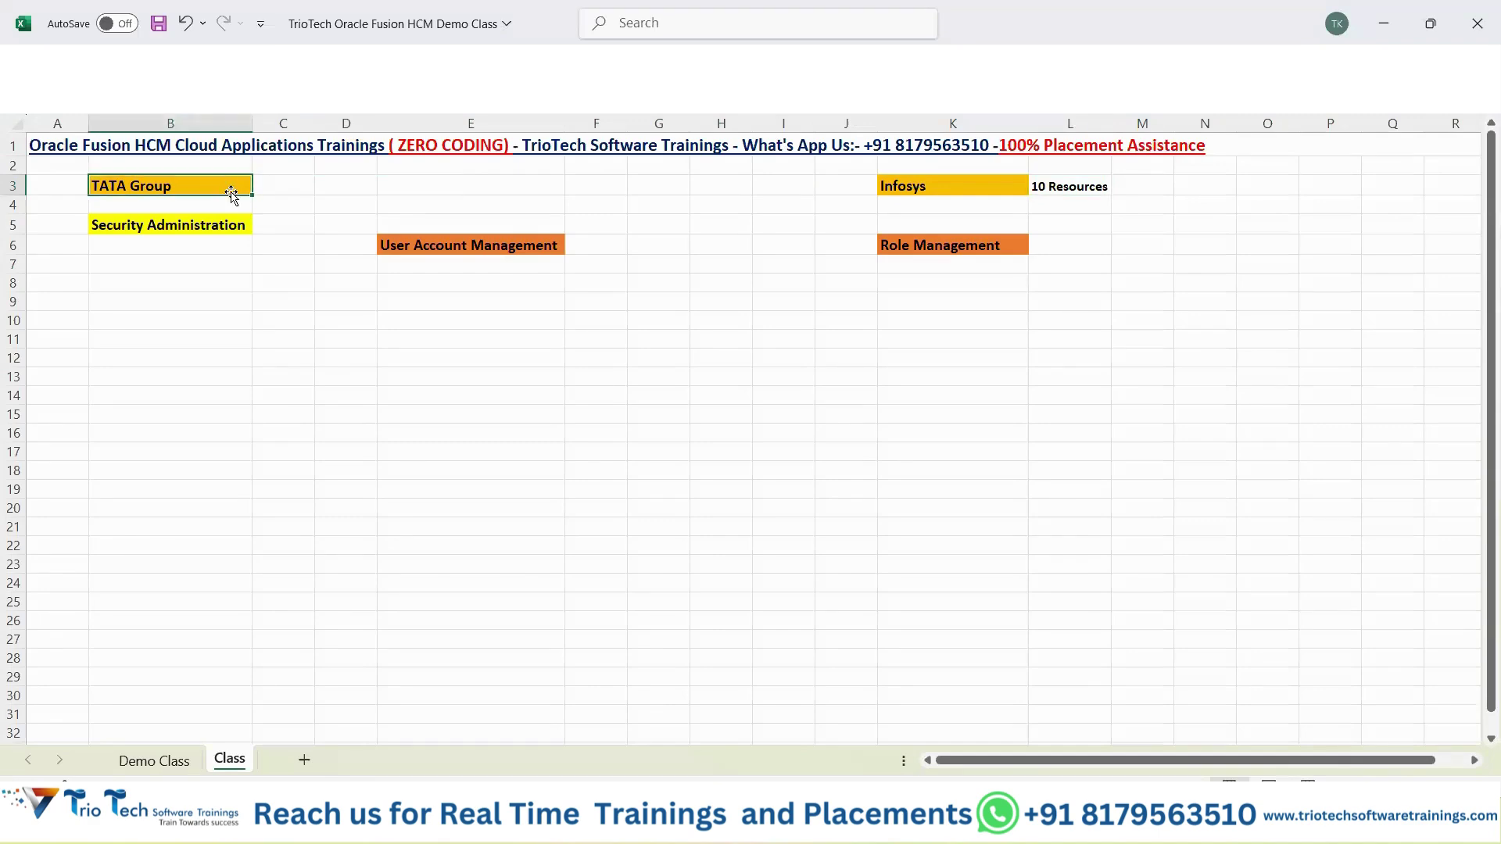
left_click(970, 186)
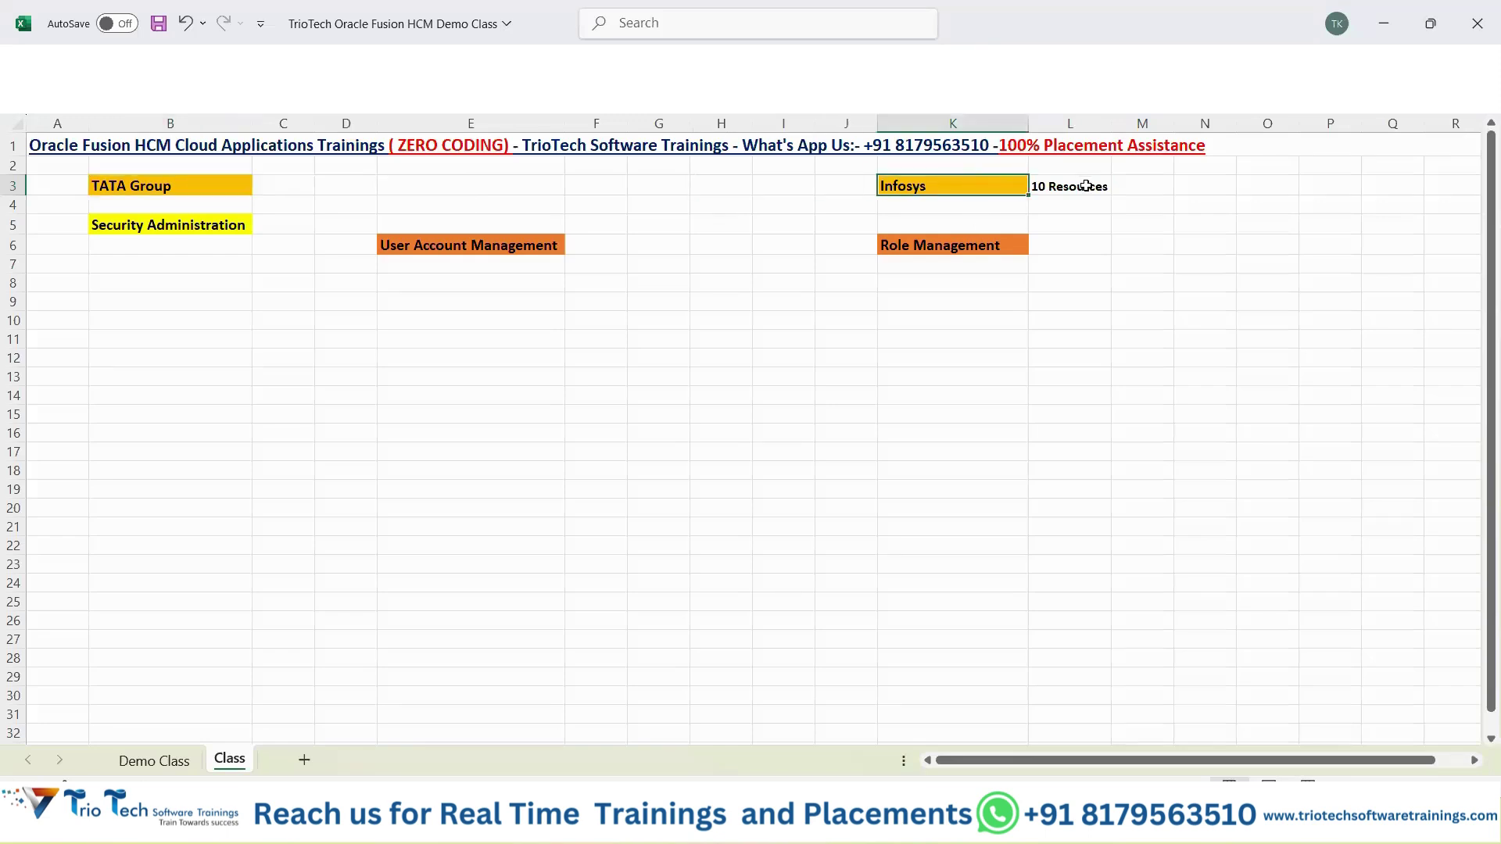
left_click(1086, 186)
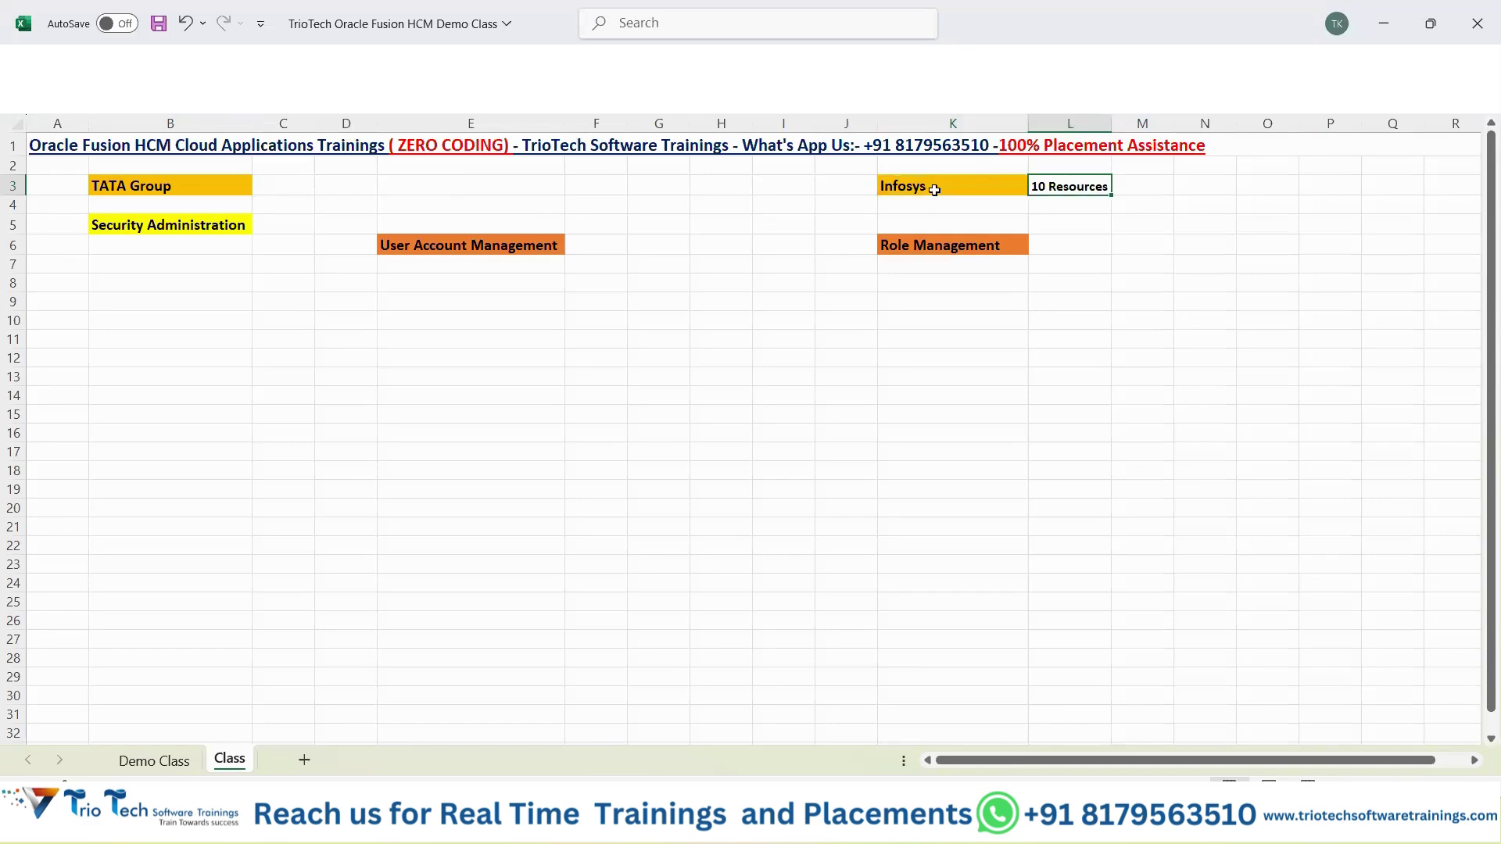
left_click(935, 188)
left_click(1079, 190)
left_click(170, 181)
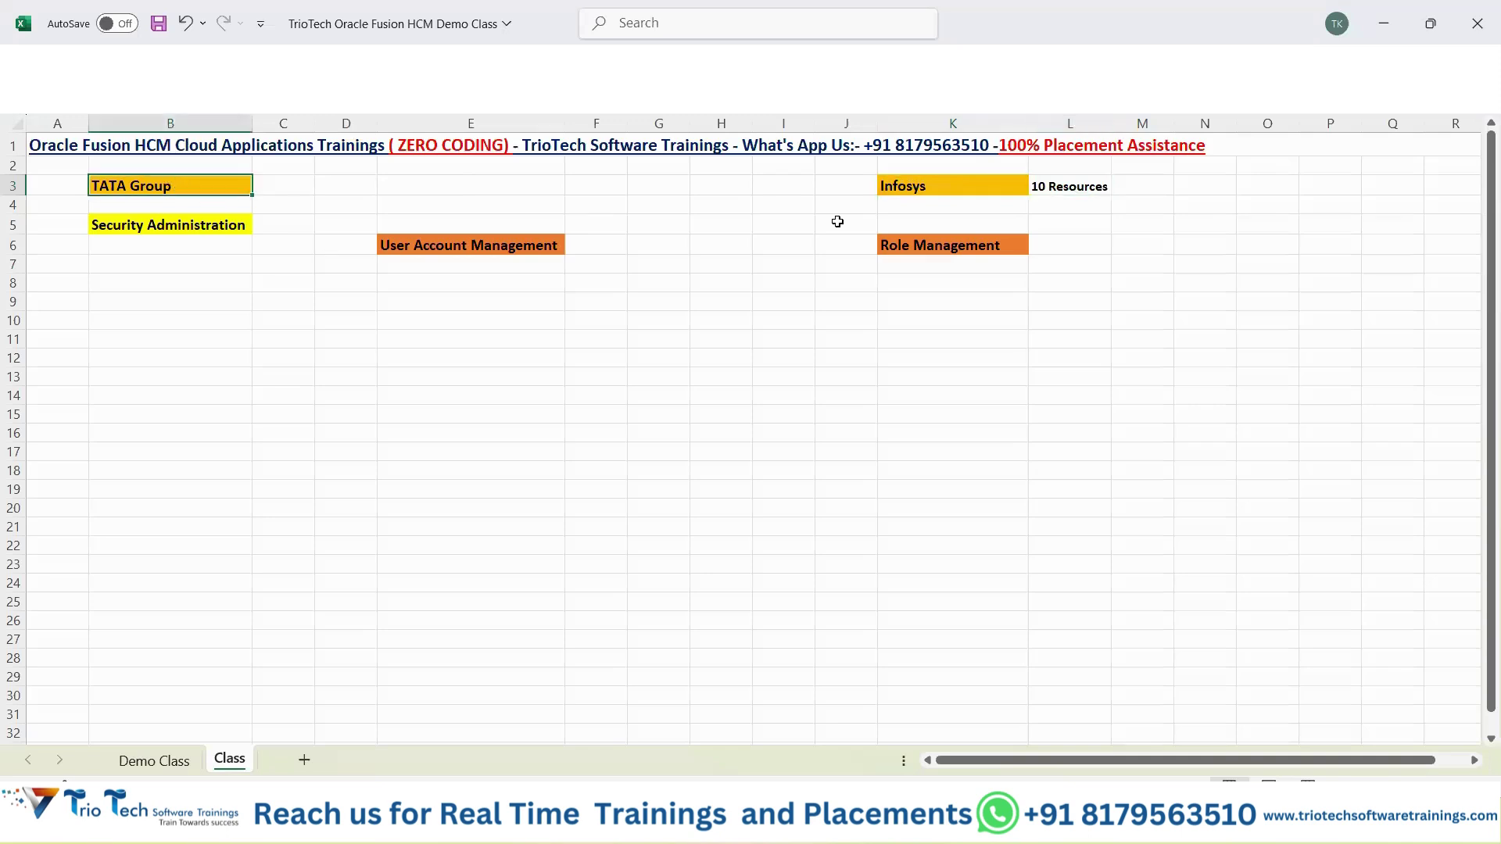
left_click(1072, 207)
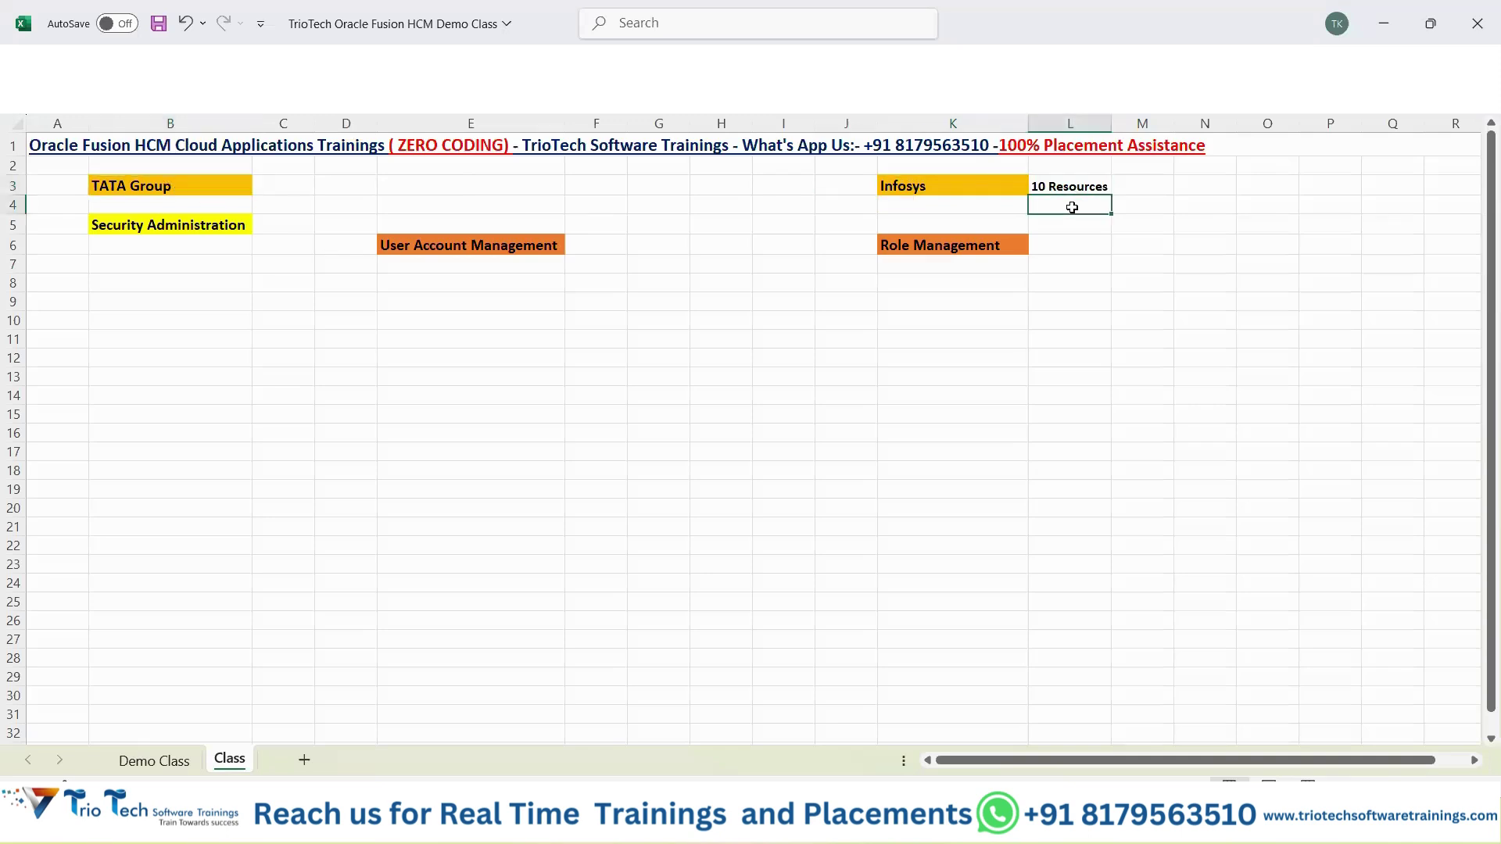
type("Implementation Users")
key("Return")
left_click(1072, 207)
key("ctrl+b")
double_click(1112, 124)
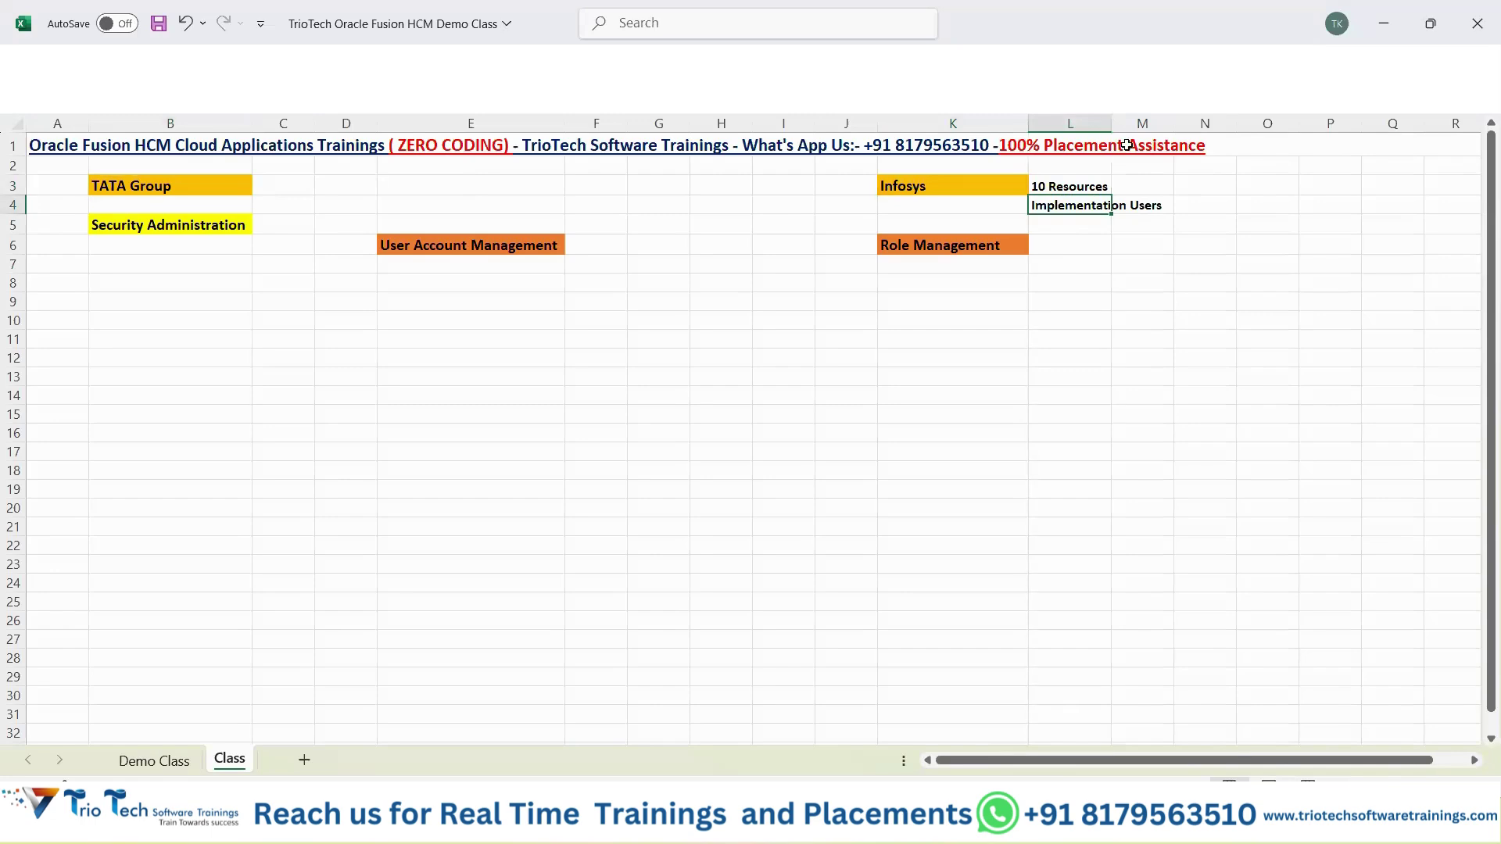
key("ctrl+z")
double_click(1161, 205)
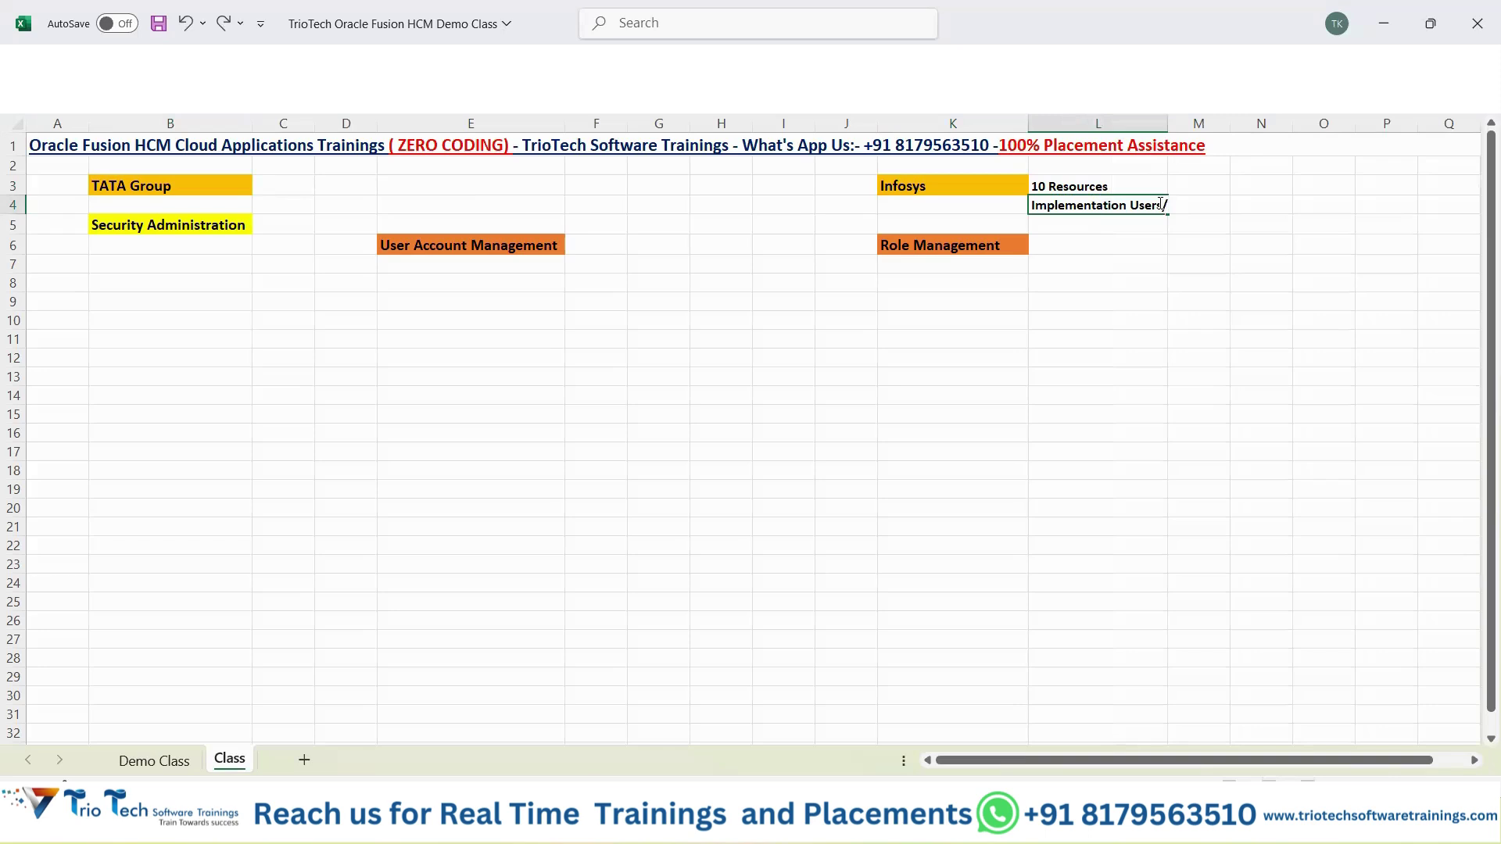
type("/Team")
key("Return")
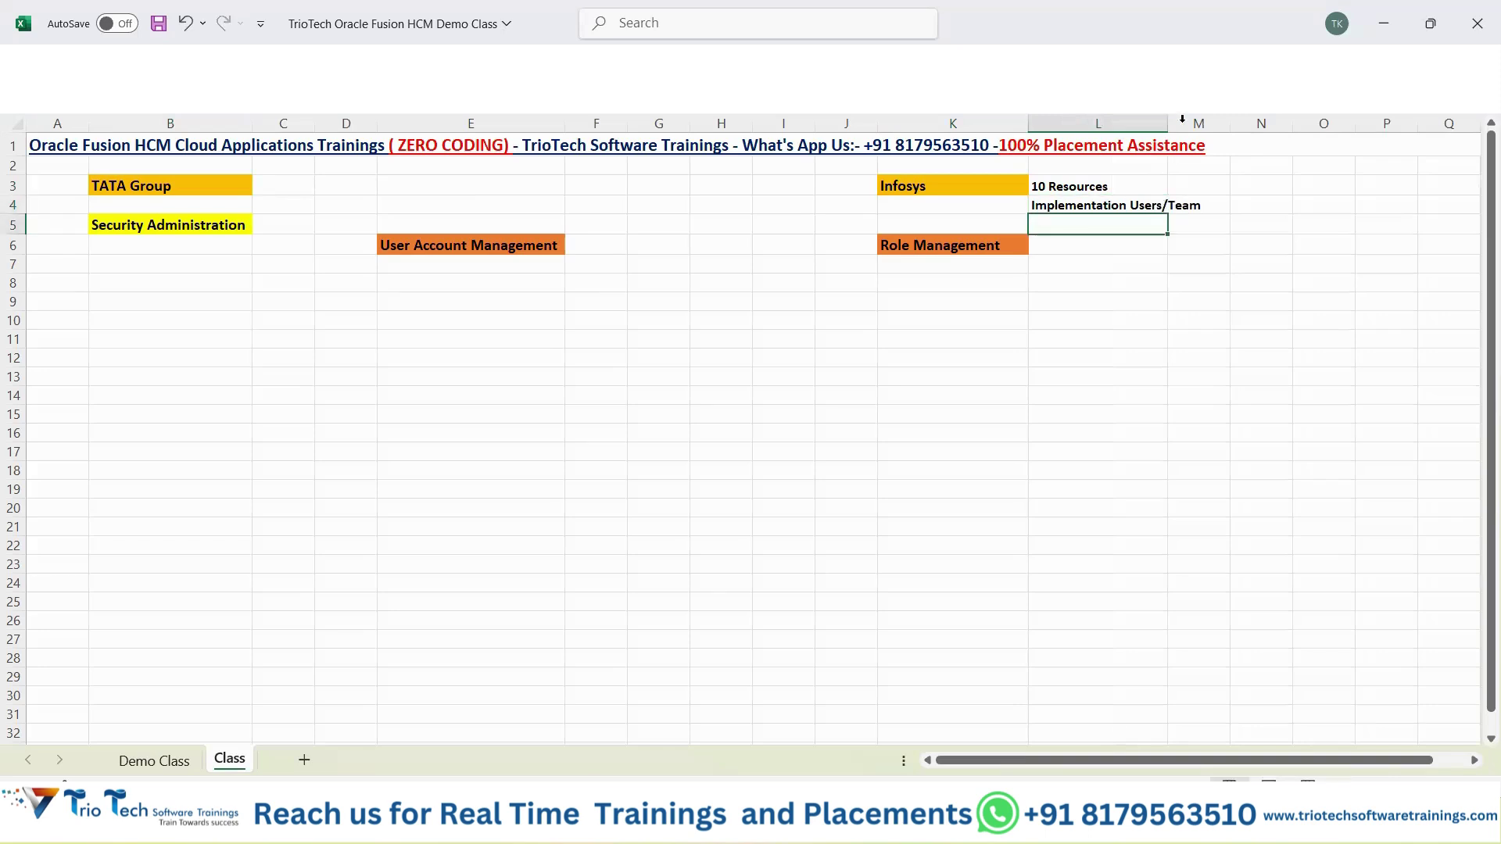
double_click(1168, 123)
key("ctrl+s")
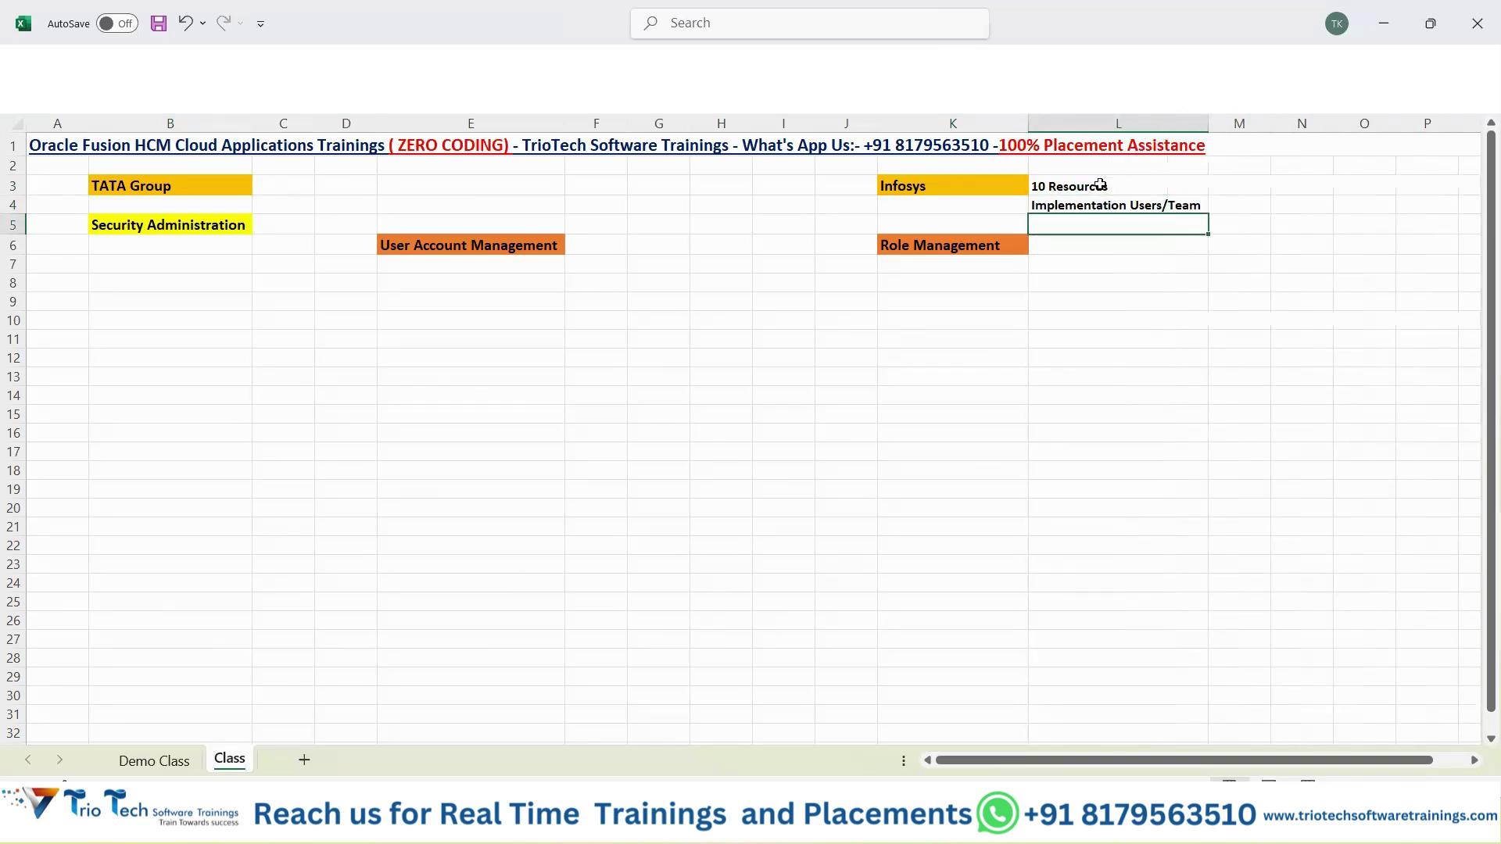
left_click_drag(1106, 189, 1107, 205)
left_click(973, 185)
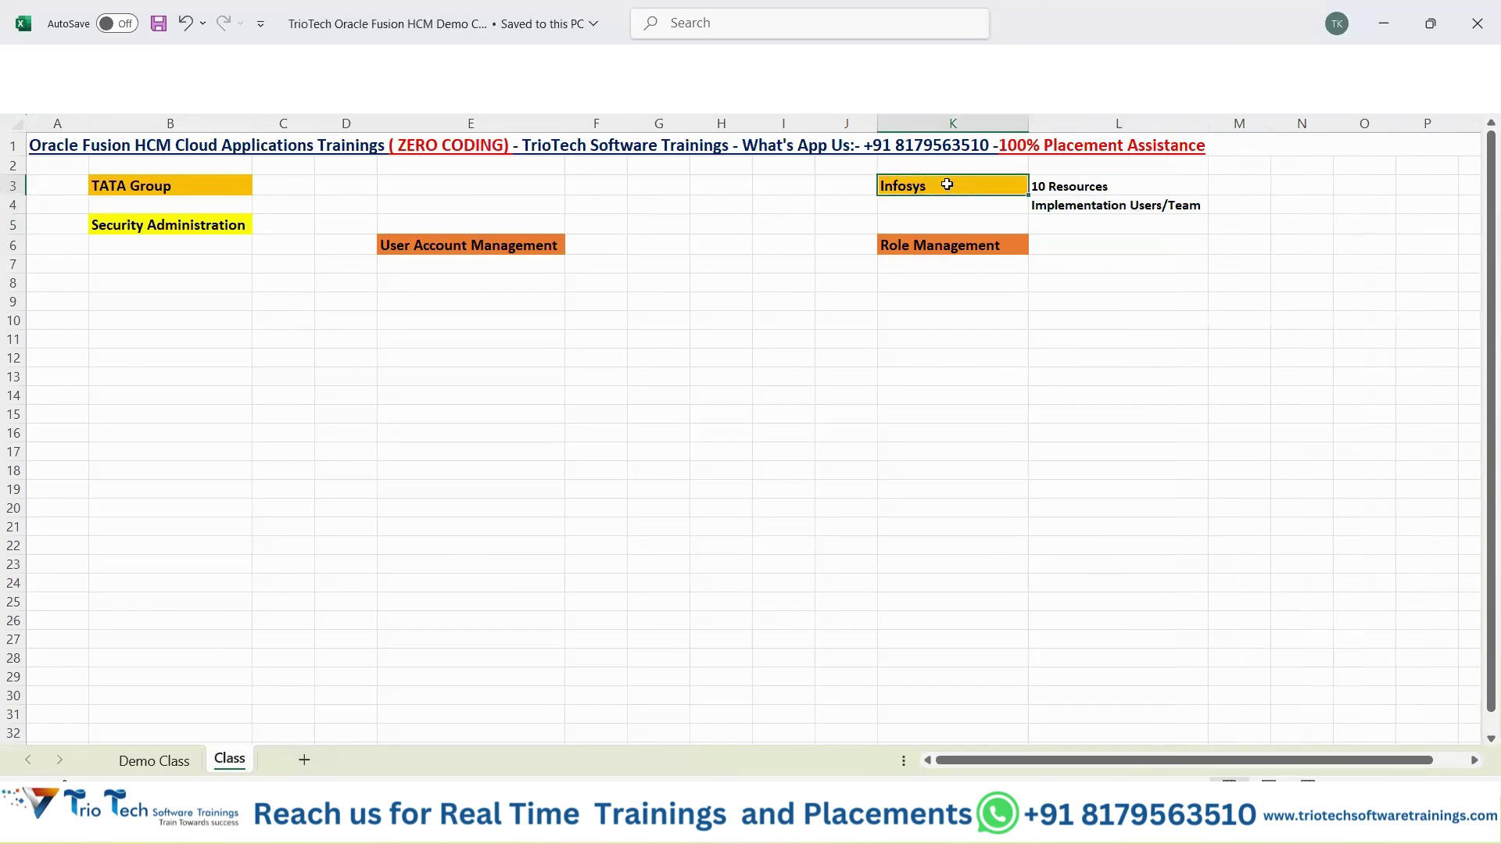
left_click_drag(1065, 188, 1074, 208)
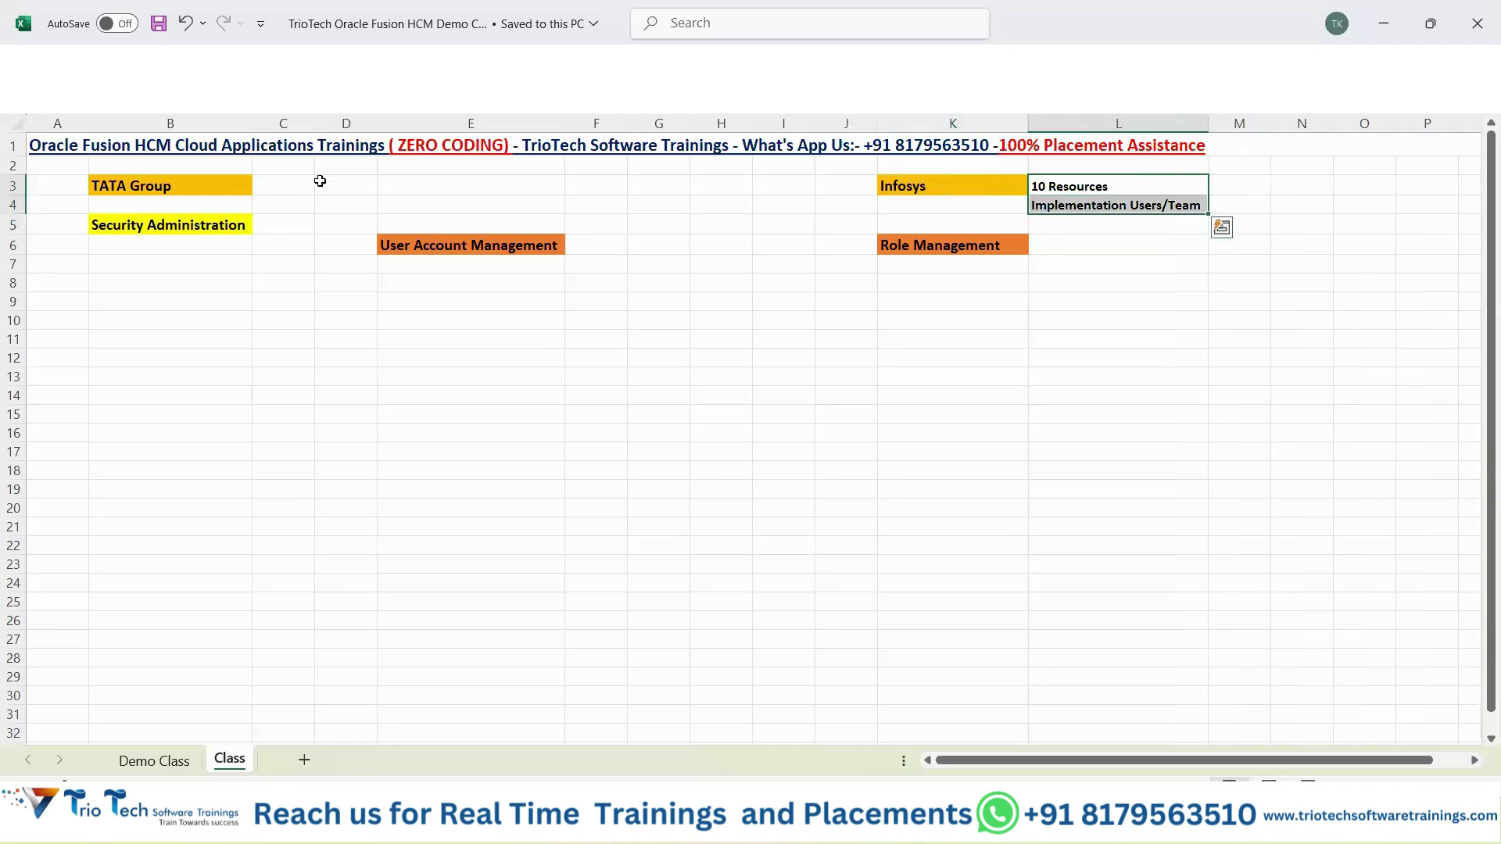
left_click(240, 190)
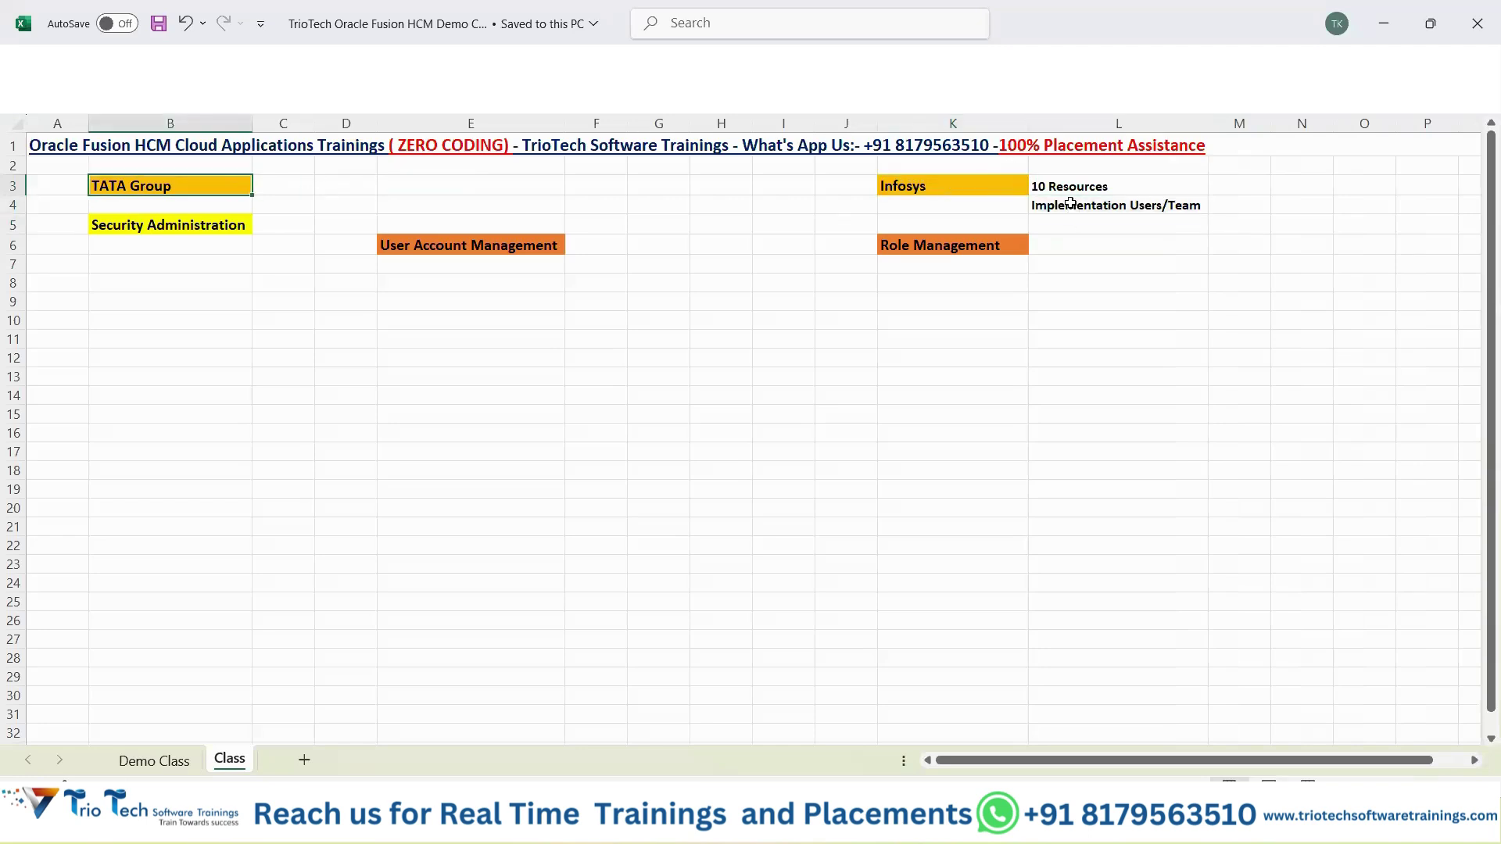
left_click_drag(1001, 182, 1147, 210)
left_click(223, 180)
left_click_drag(1103, 195, 1102, 210)
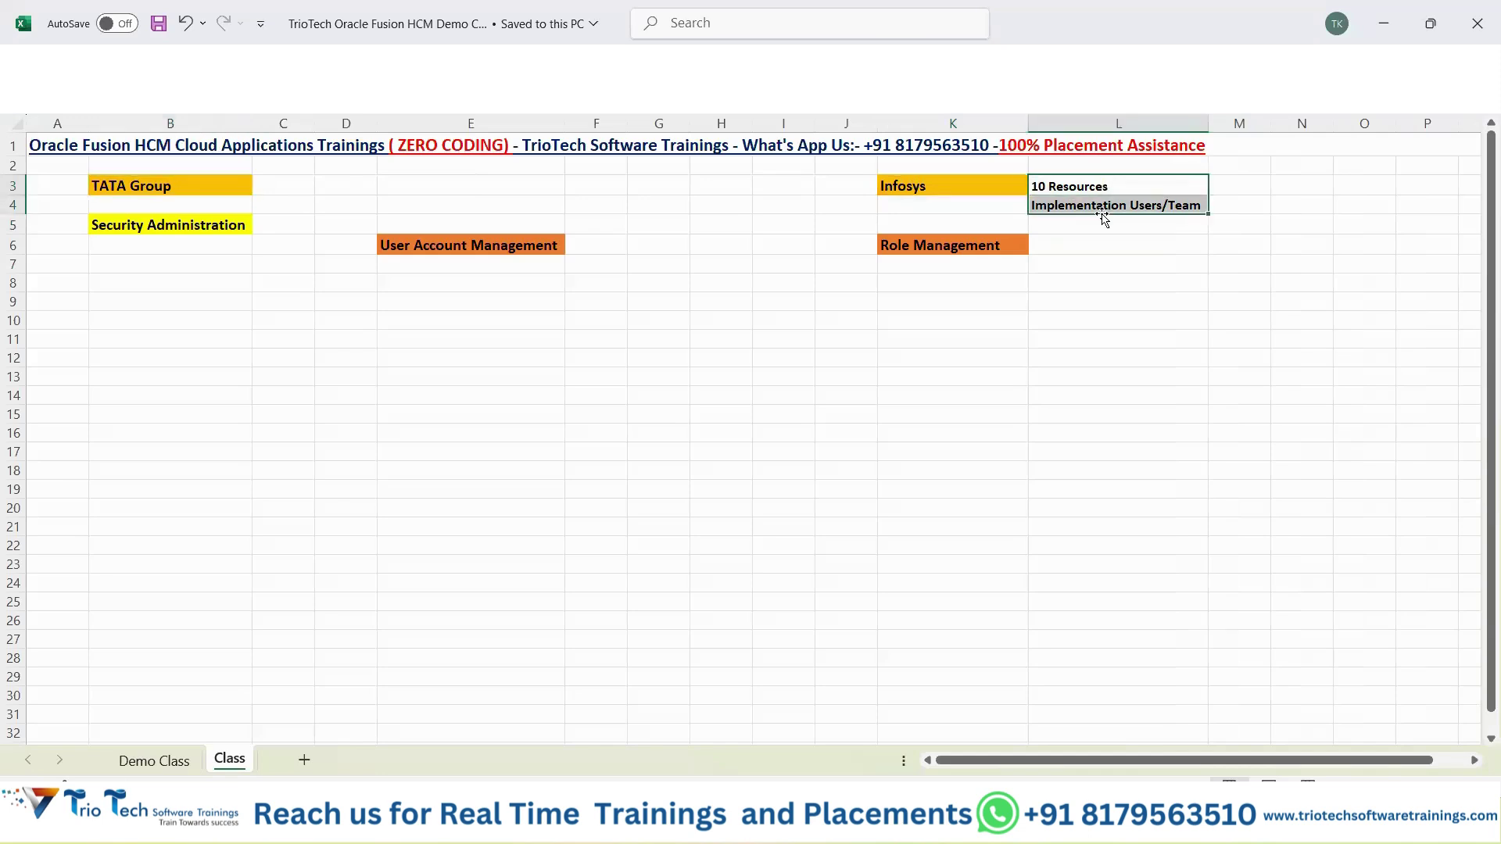
left_click(462, 287)
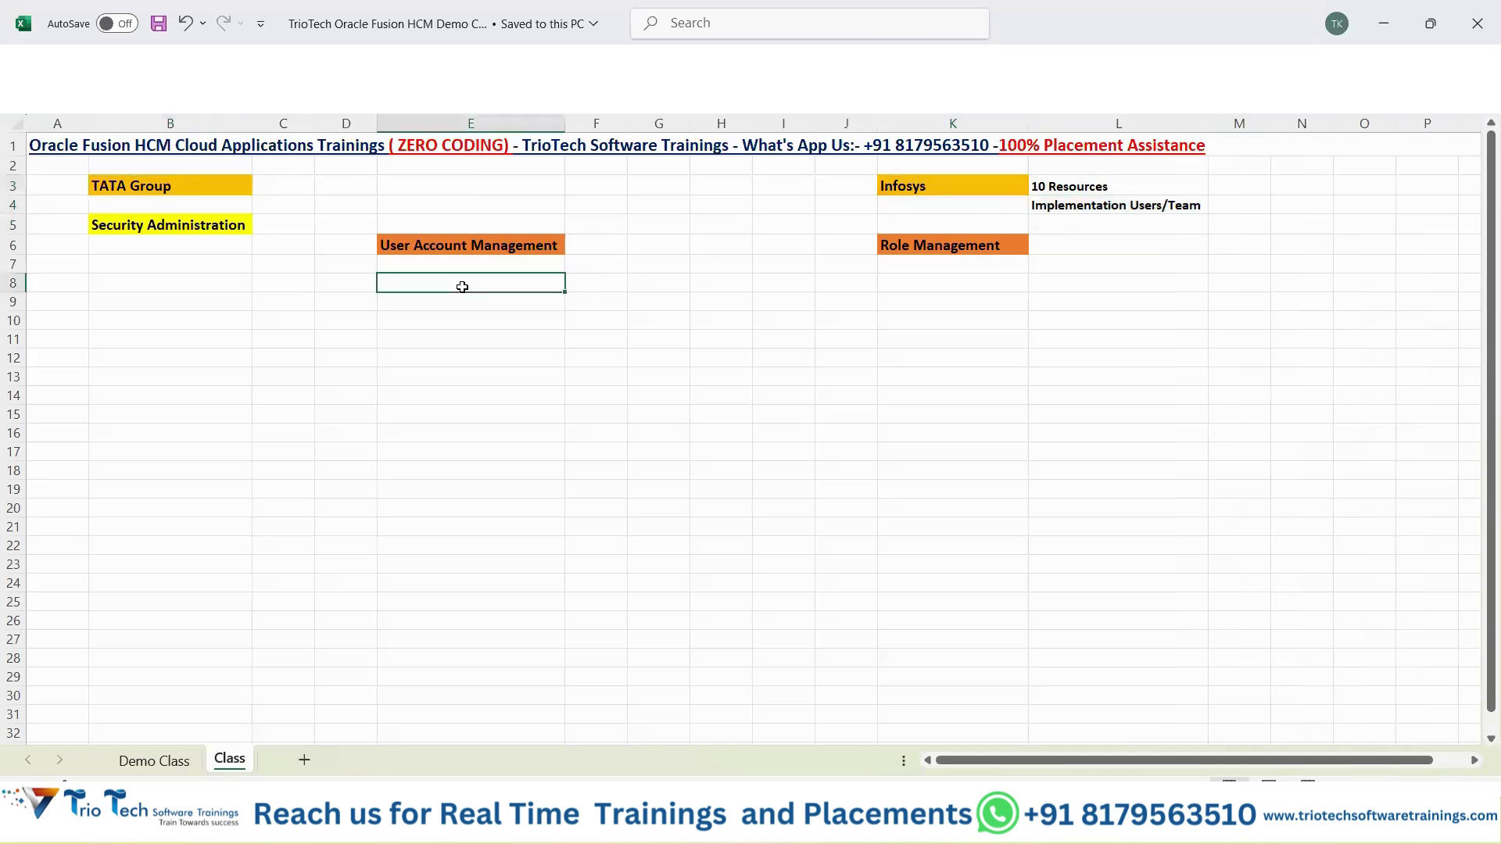
left_click(166, 183)
left_click(453, 283)
key("alt+Tab")
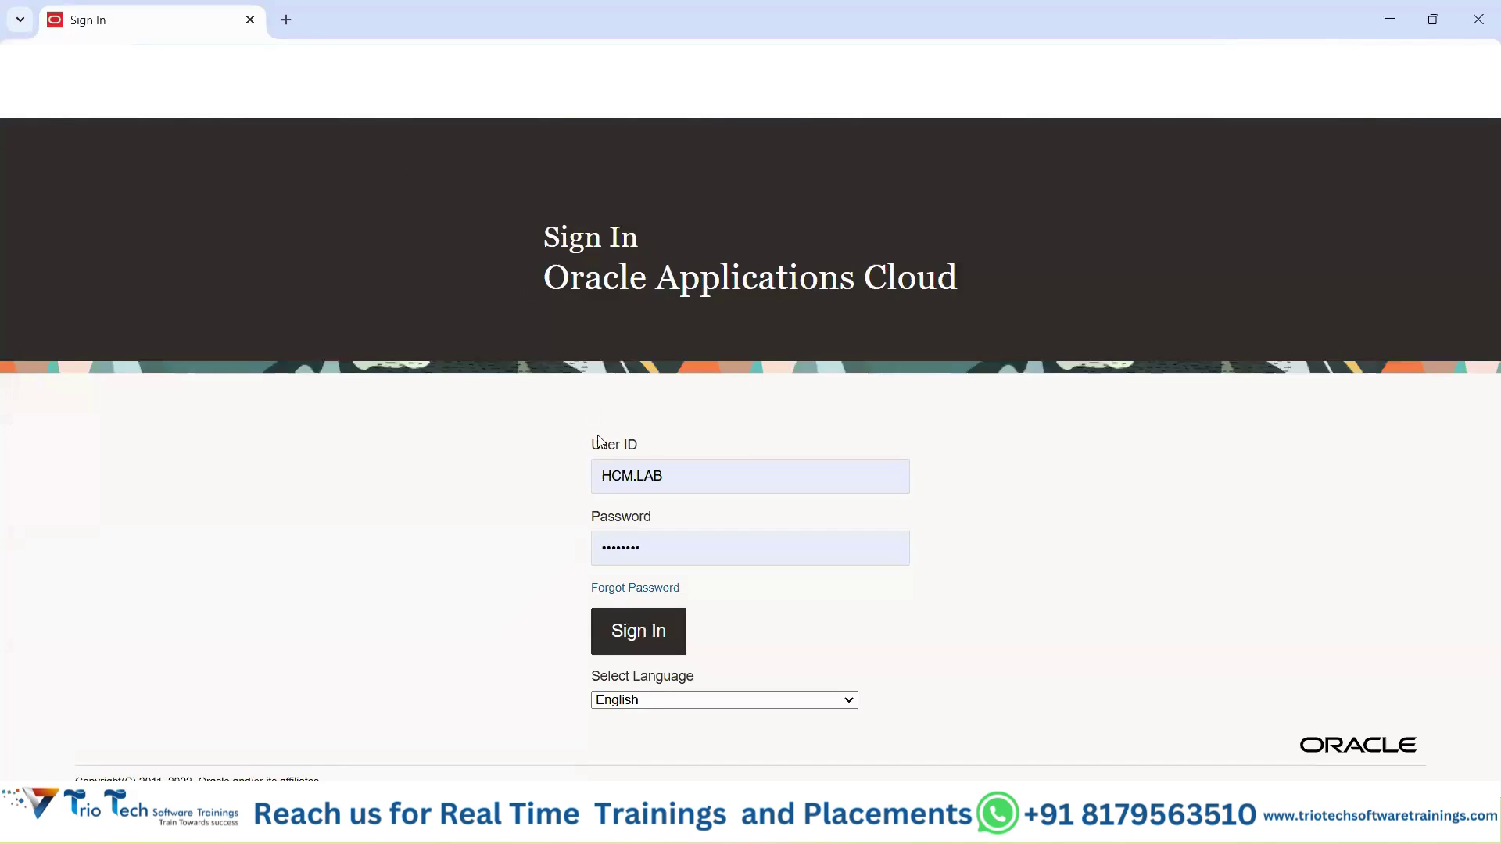
Switch from the Oracle Applications Cloud sign-in page back to Excel's Class sheet.
left_click_drag(635, 439, 664, 378)
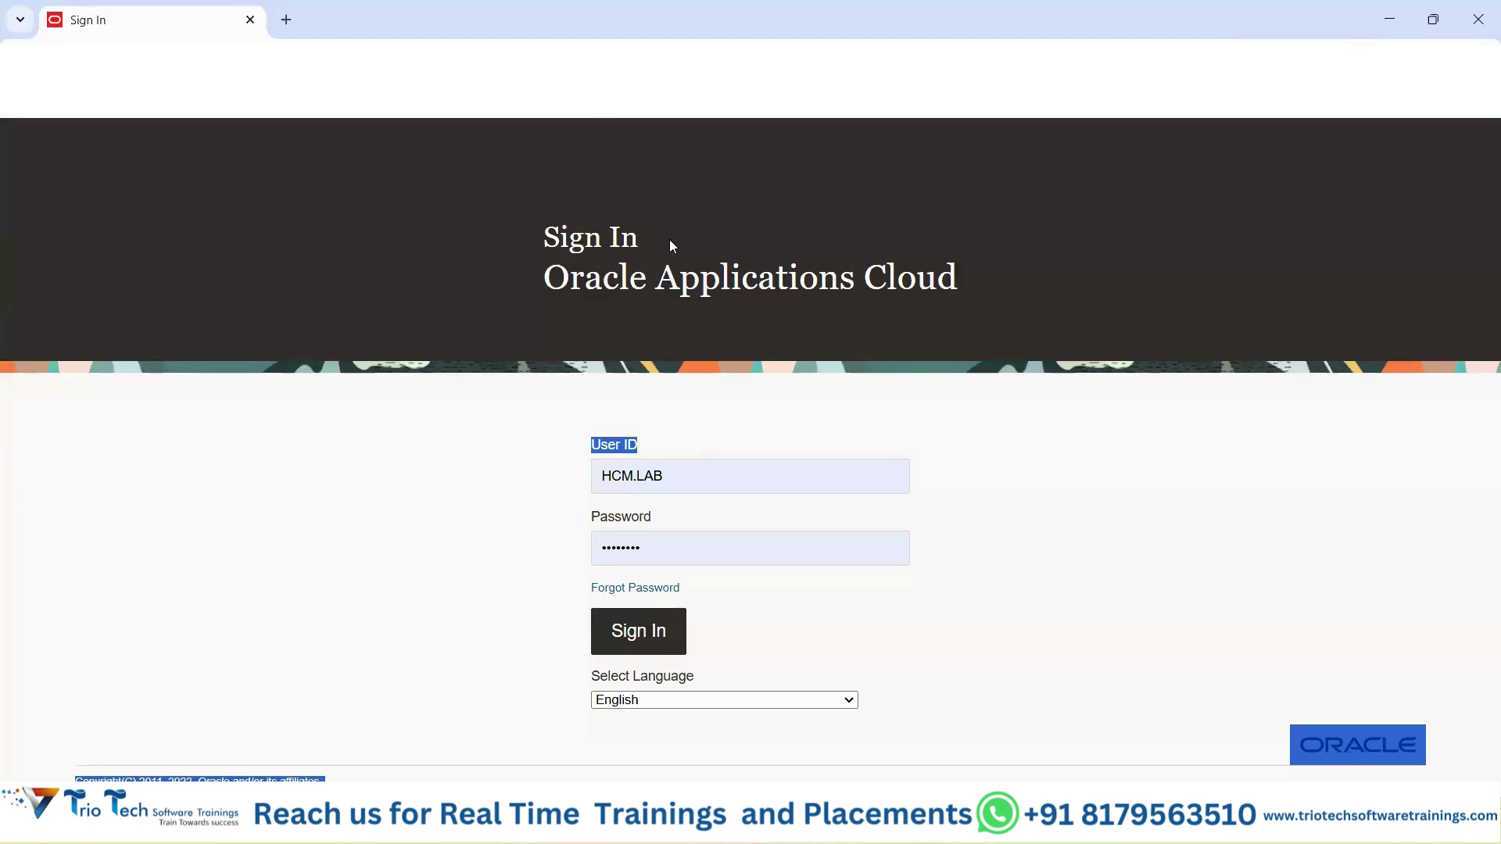
key("alt+Tab")
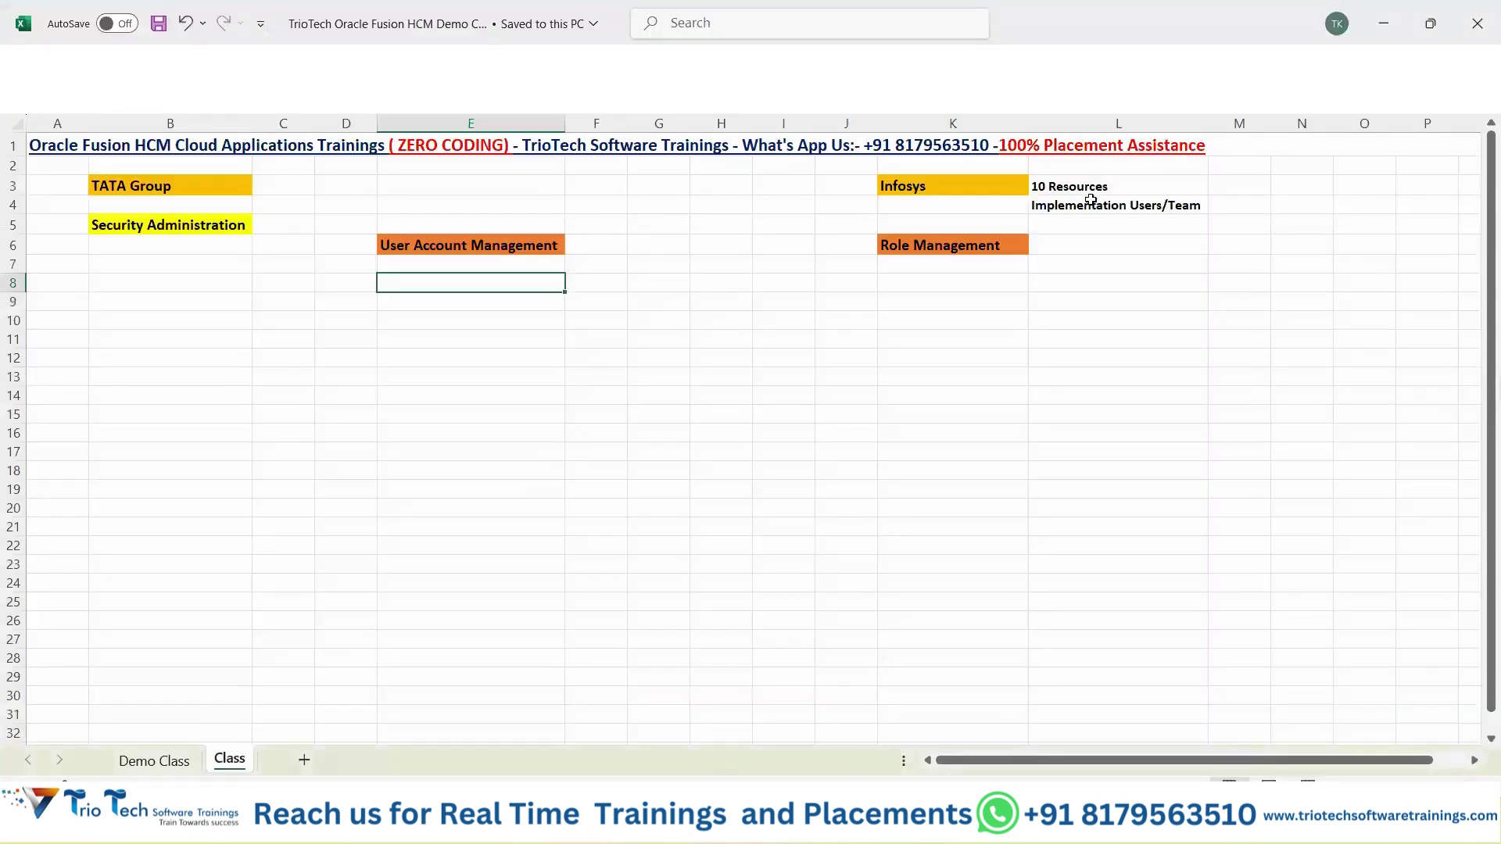
left_click_drag(1081, 188, 1086, 205)
left_click(1092, 205)
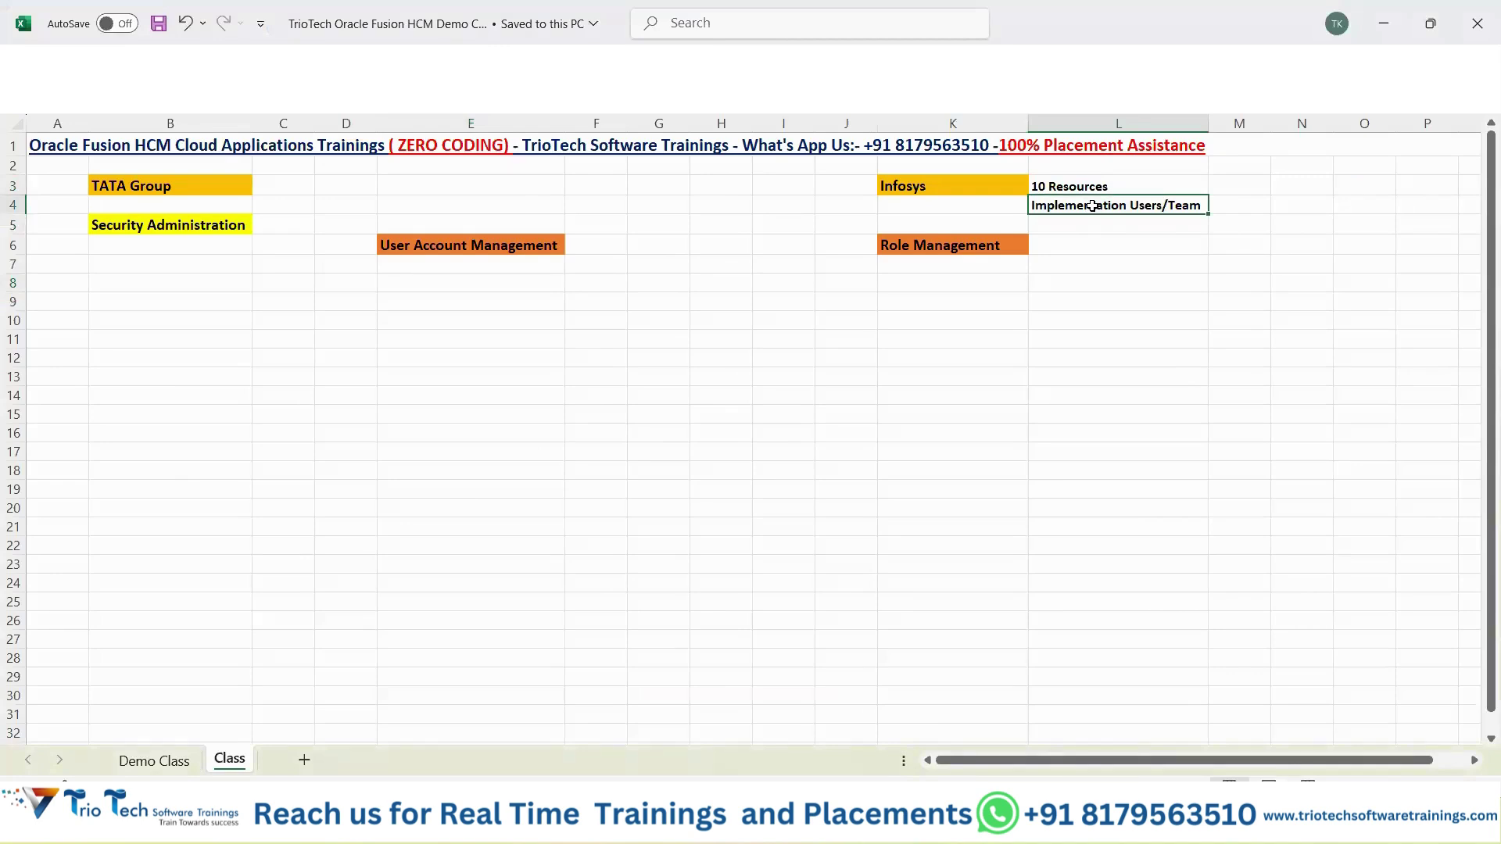
left_click_drag(938, 185, 1119, 217)
left_click(198, 188)
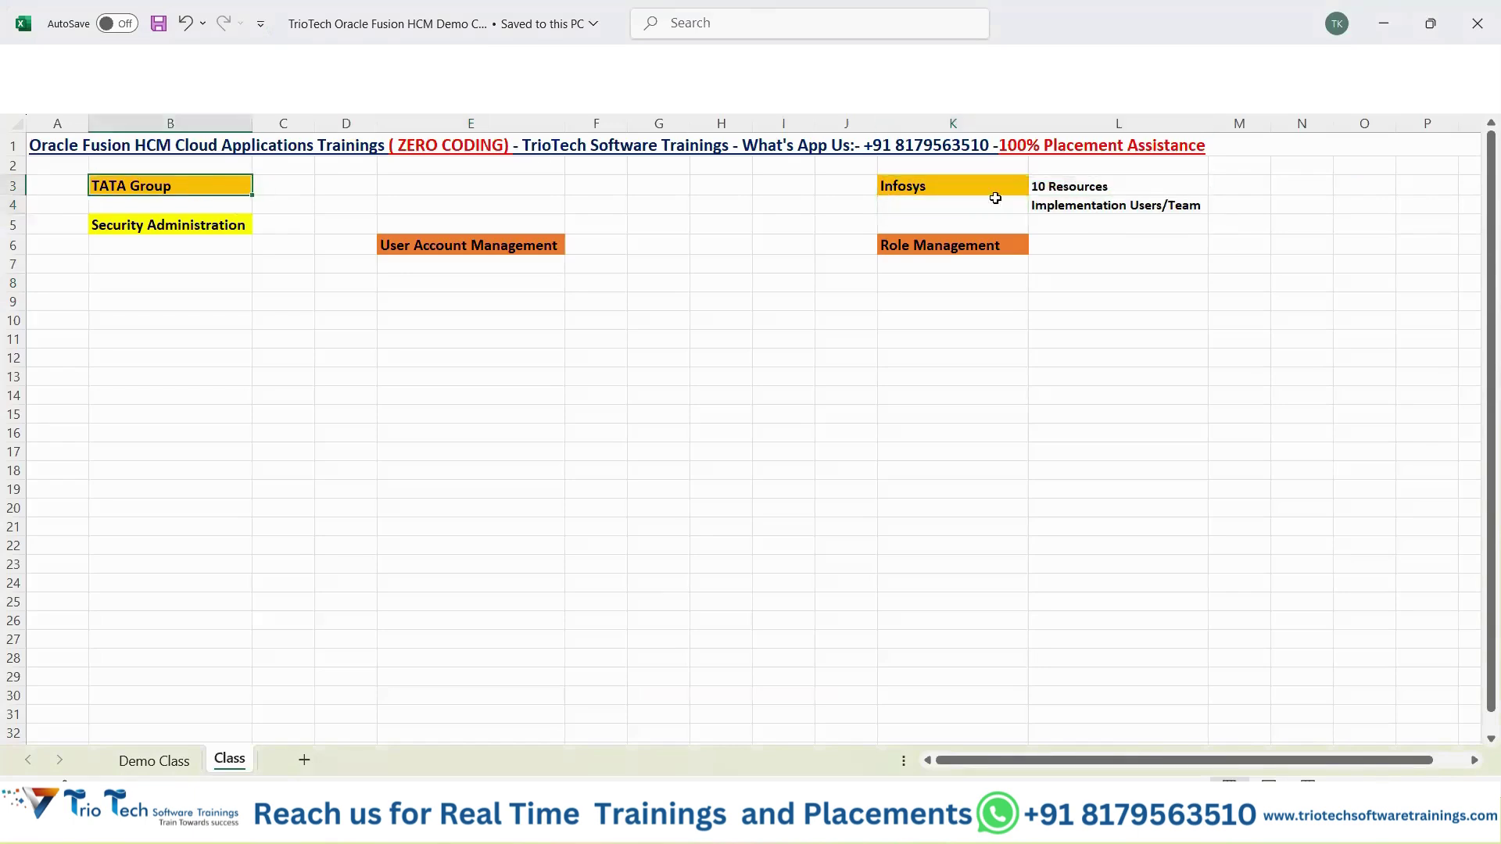
left_click(1073, 186)
left_click_drag(1077, 209, 1081, 185)
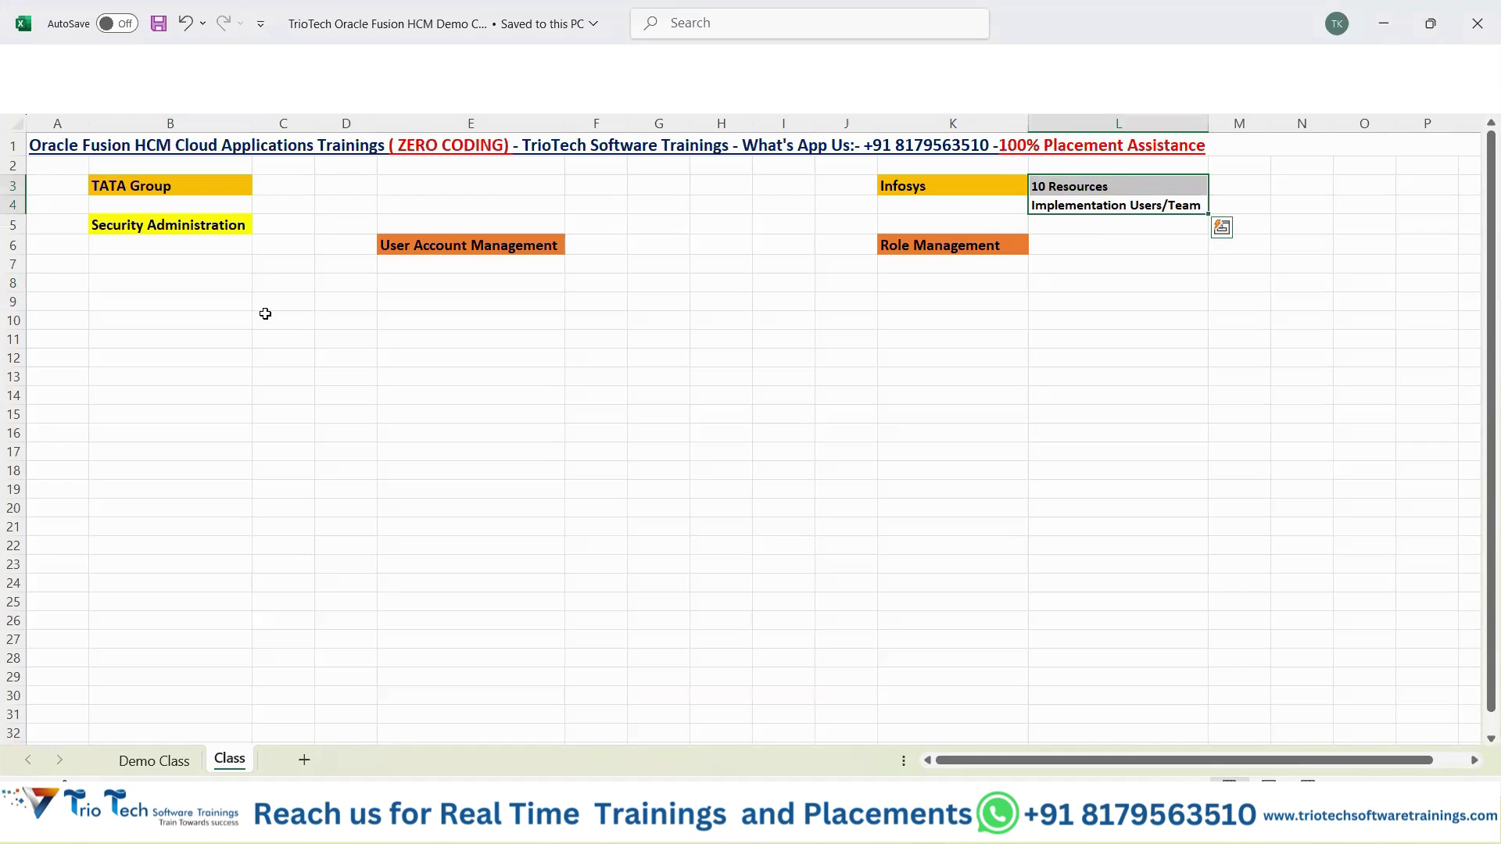
left_click(214, 187)
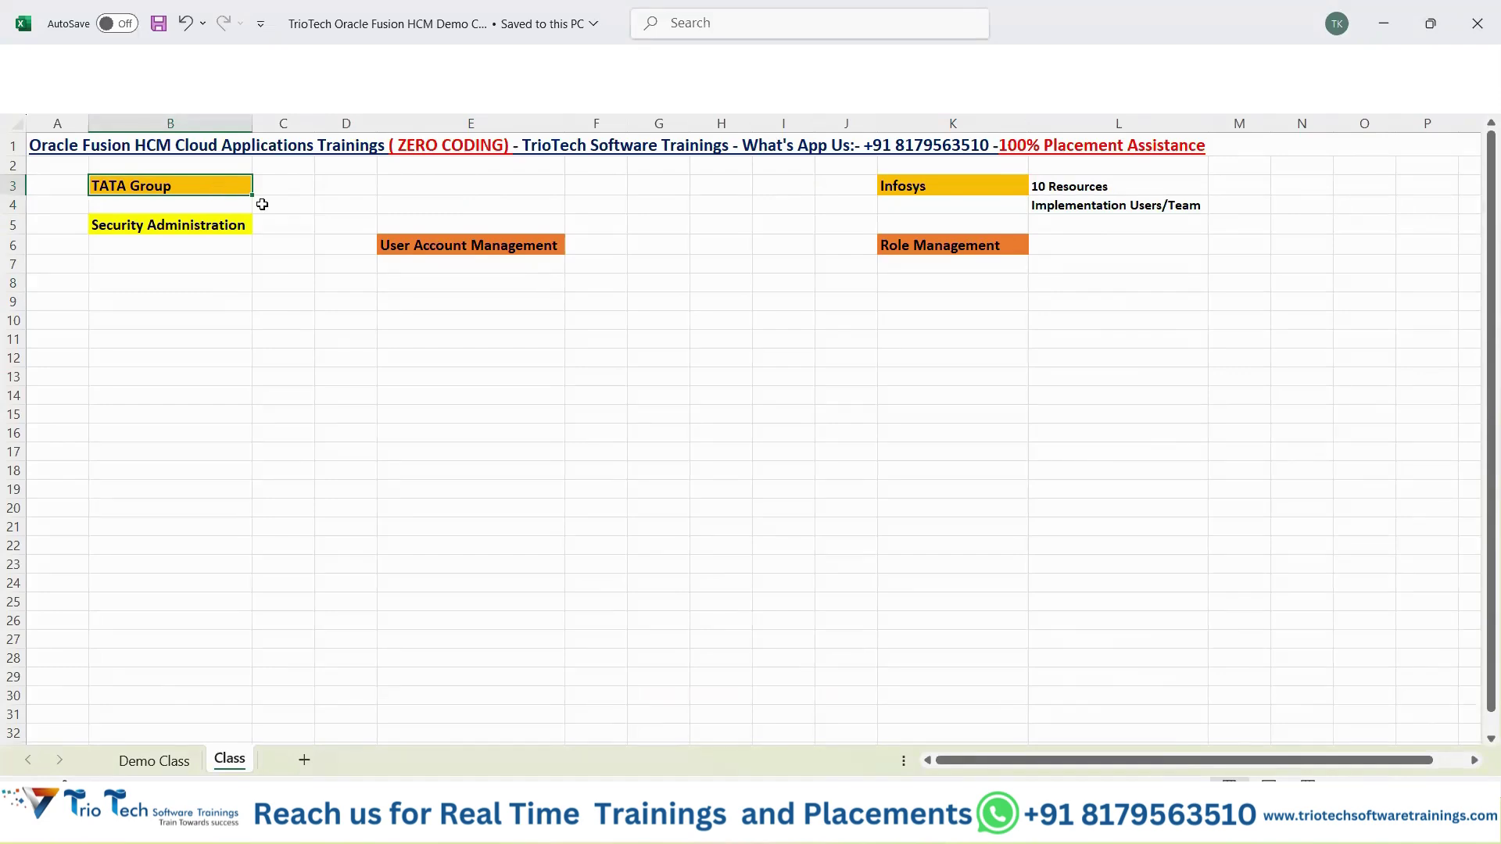
left_click_drag(962, 186, 1118, 205)
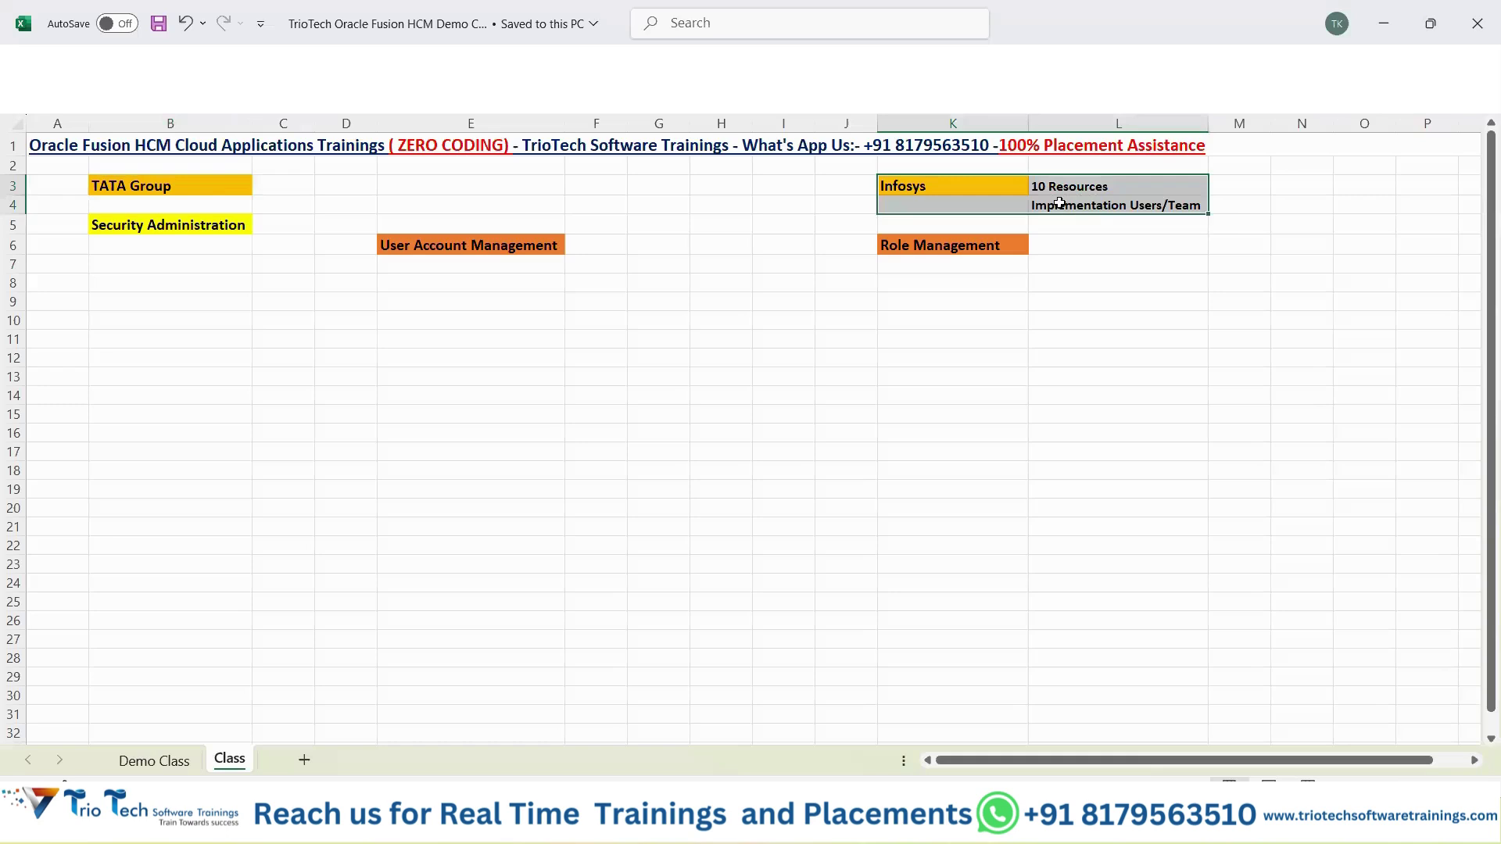
left_click(189, 190)
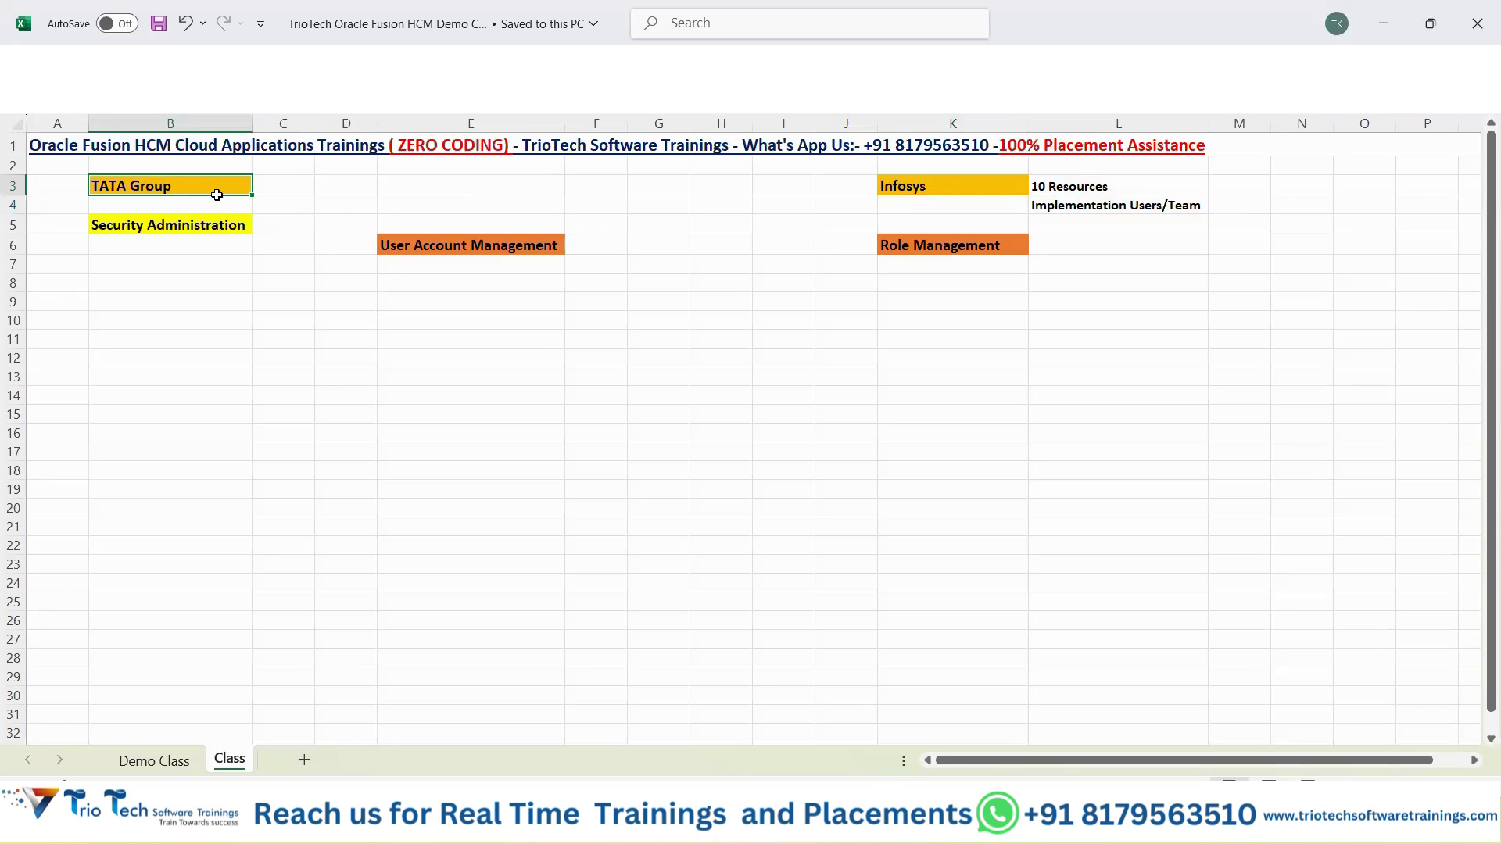
left_click_drag(959, 188, 1135, 205)
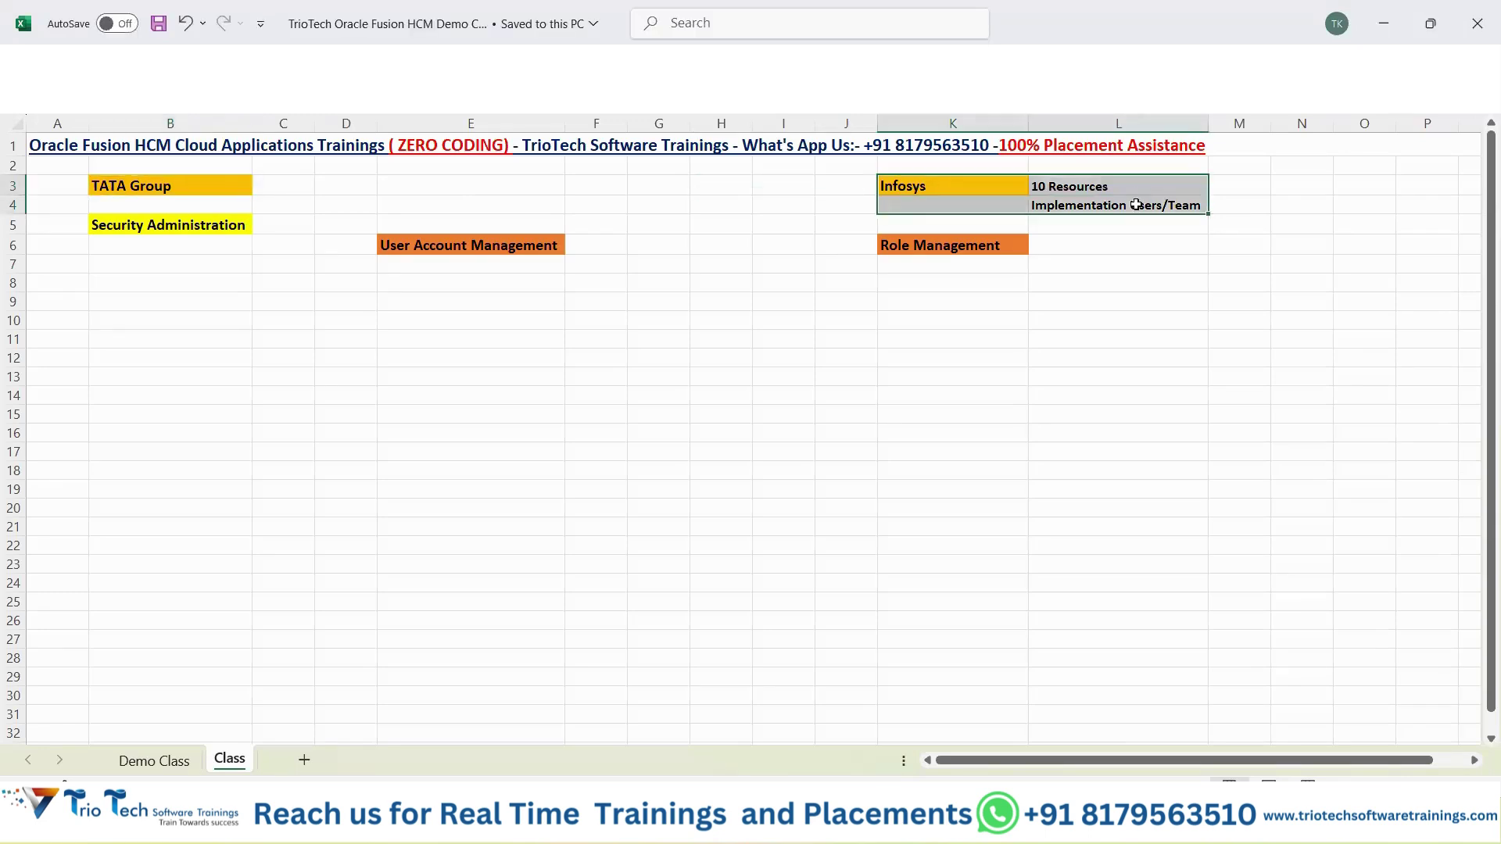
left_click(213, 189)
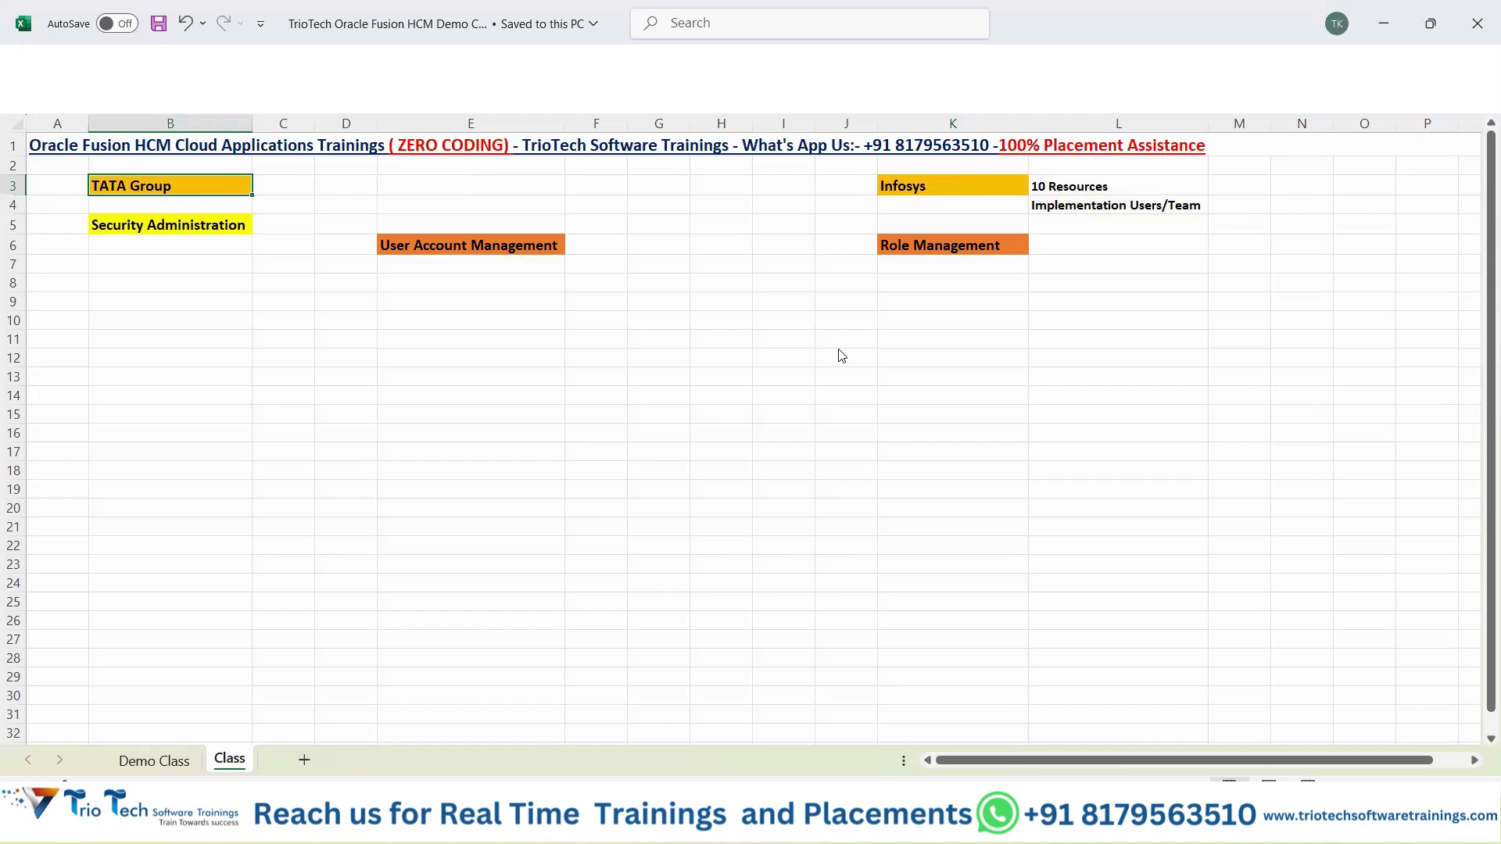
key("alt+Tab")
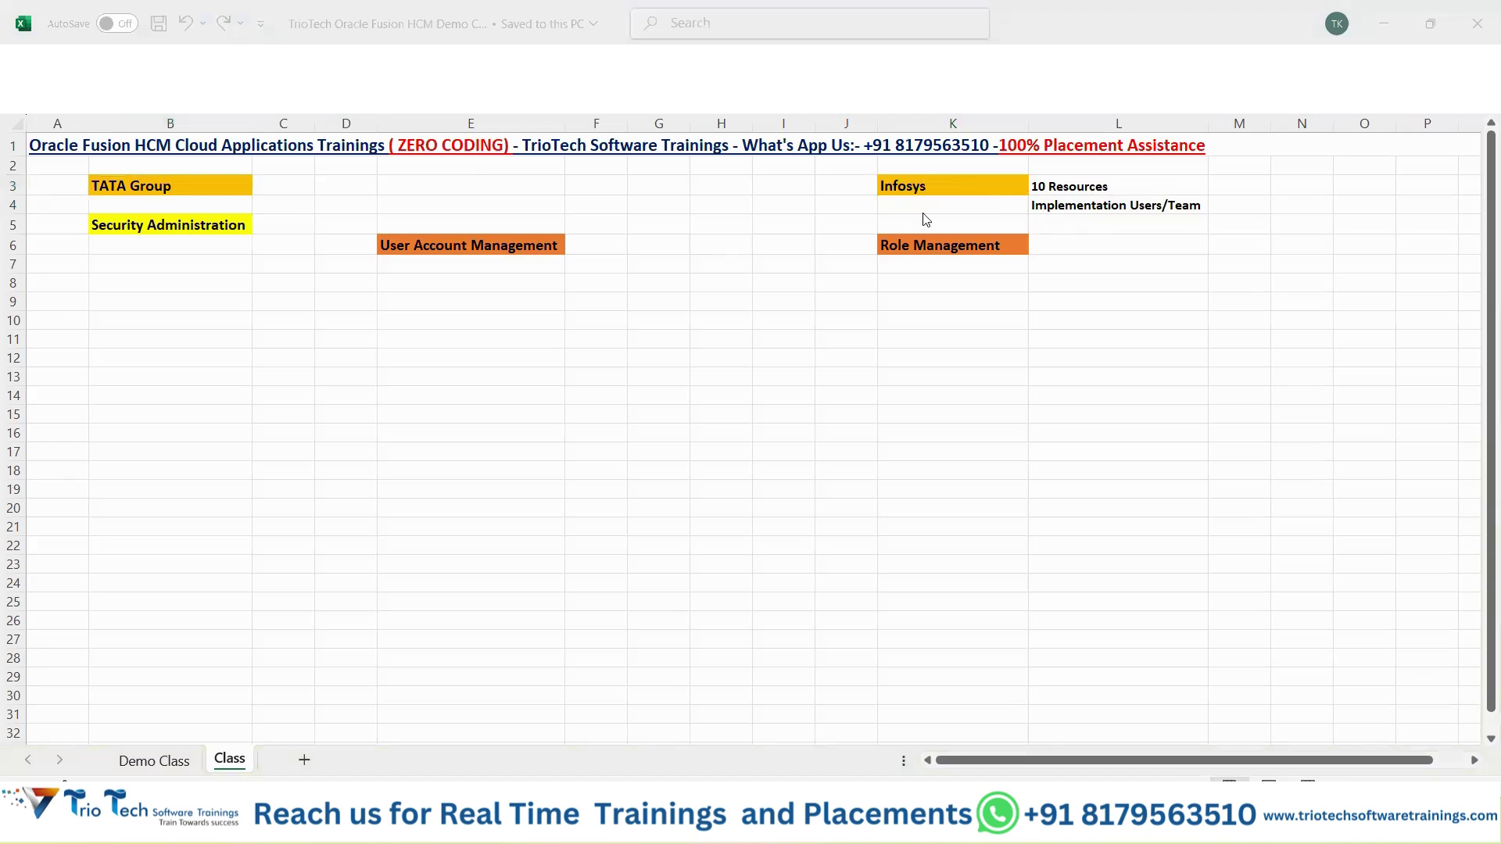
key("alt+Tab")
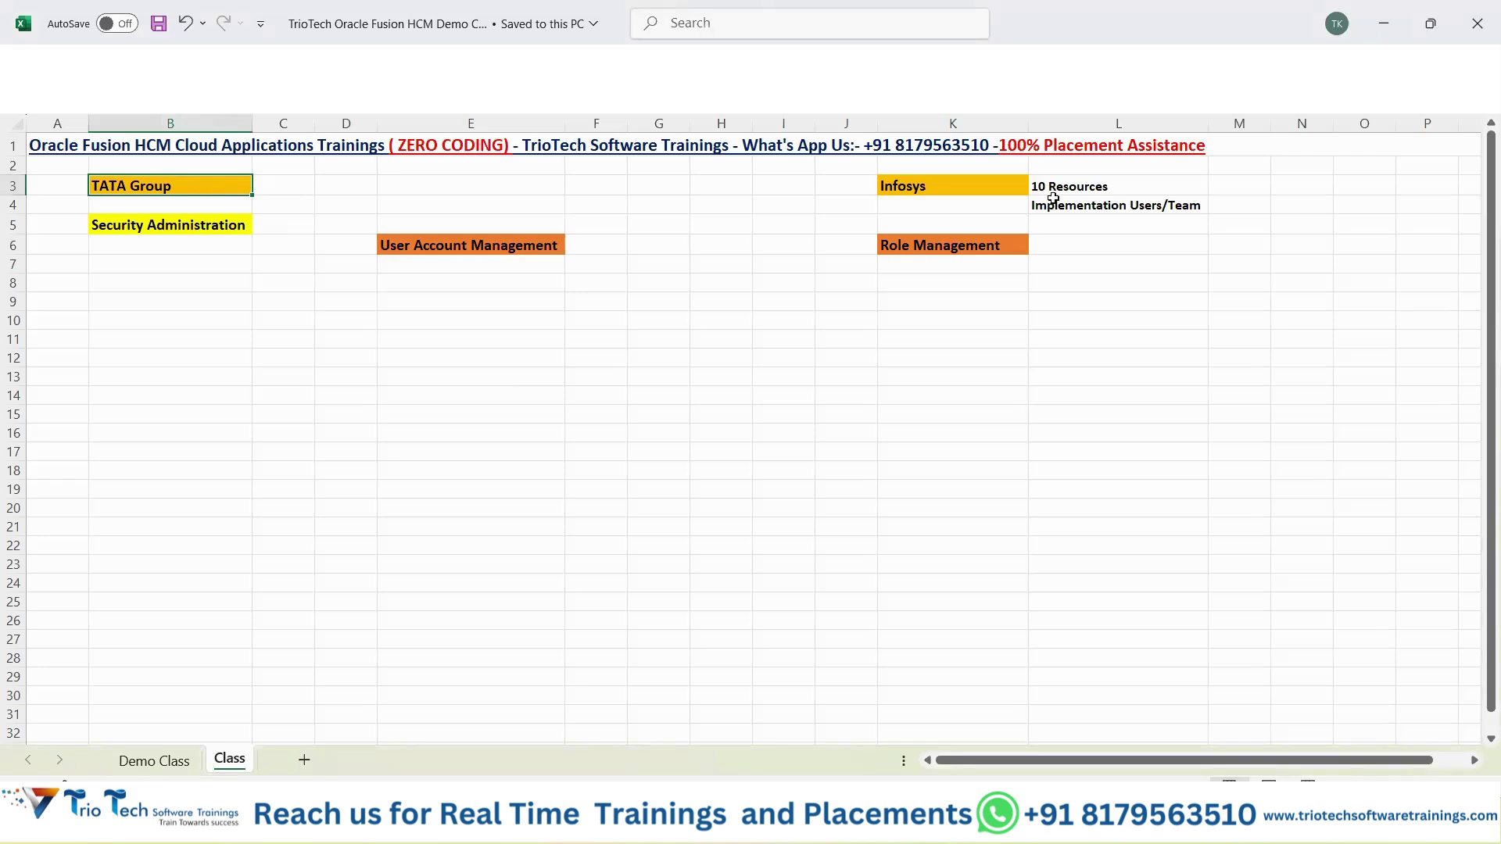
left_click_drag(1005, 188, 1128, 202)
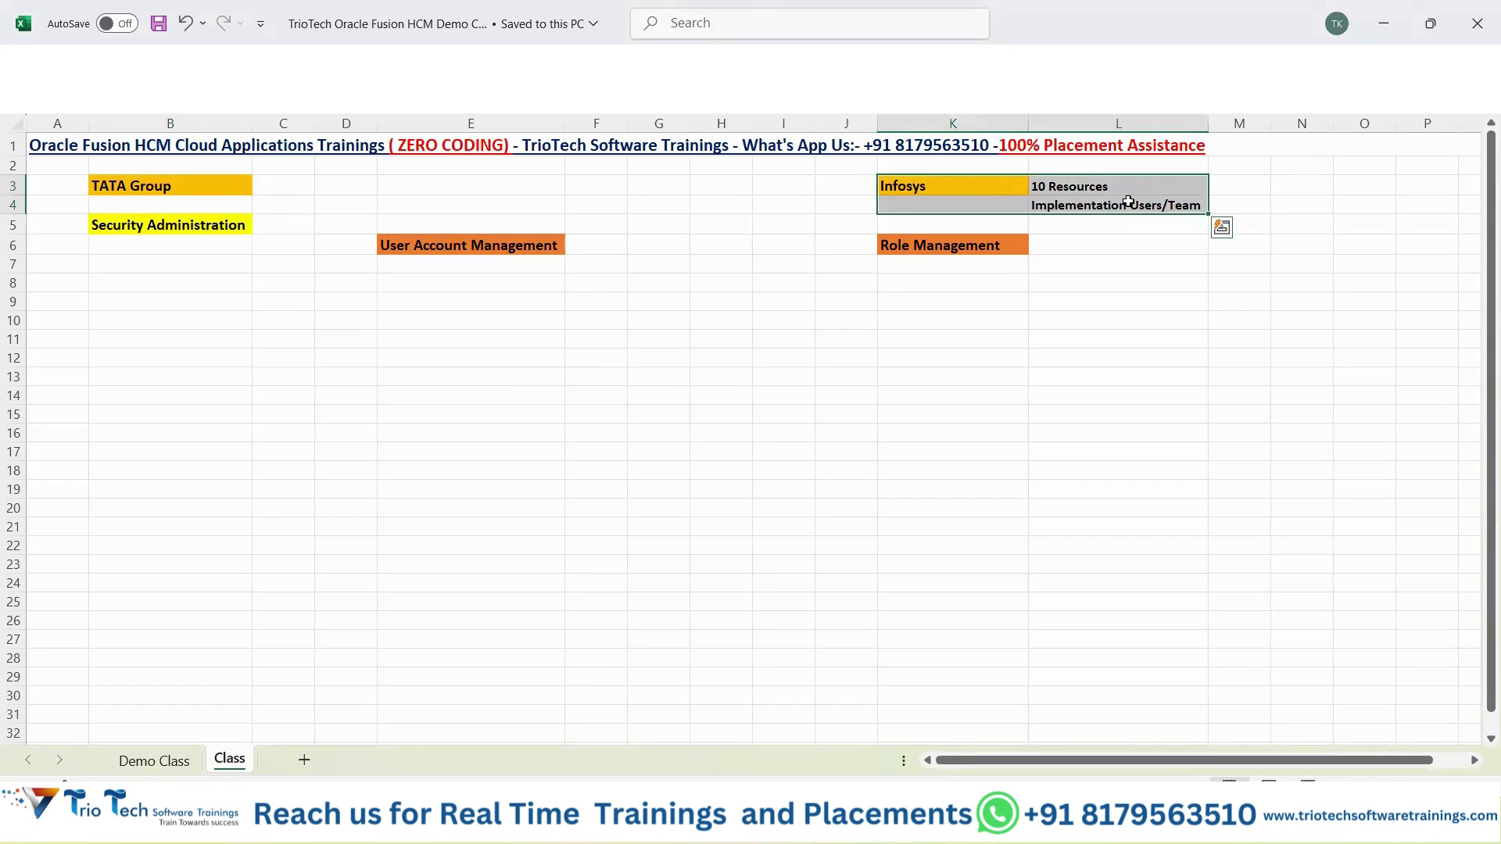
left_click_drag(1062, 188, 1065, 205)
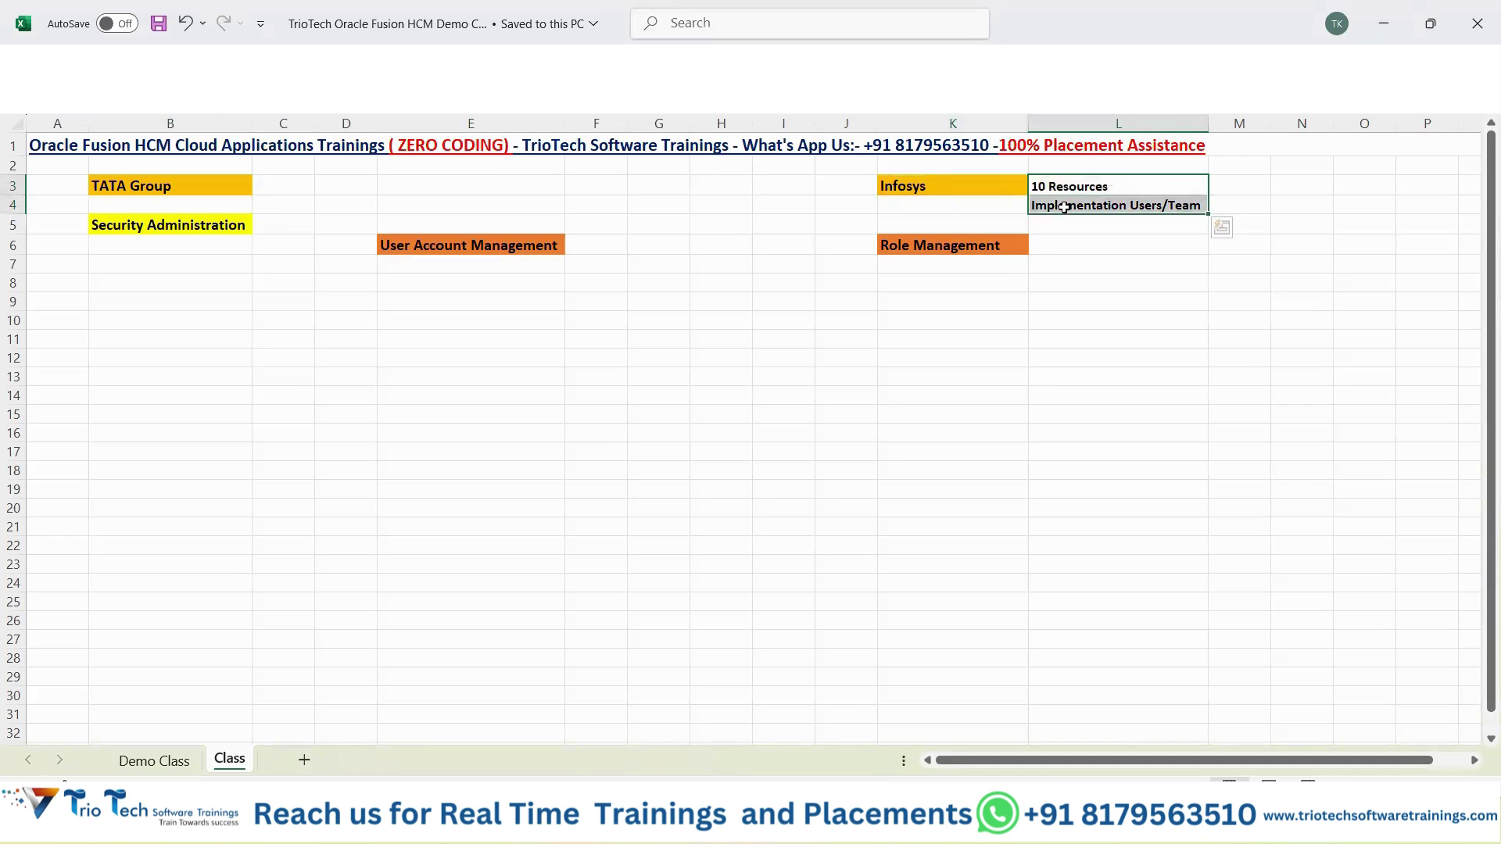
left_click(190, 189)
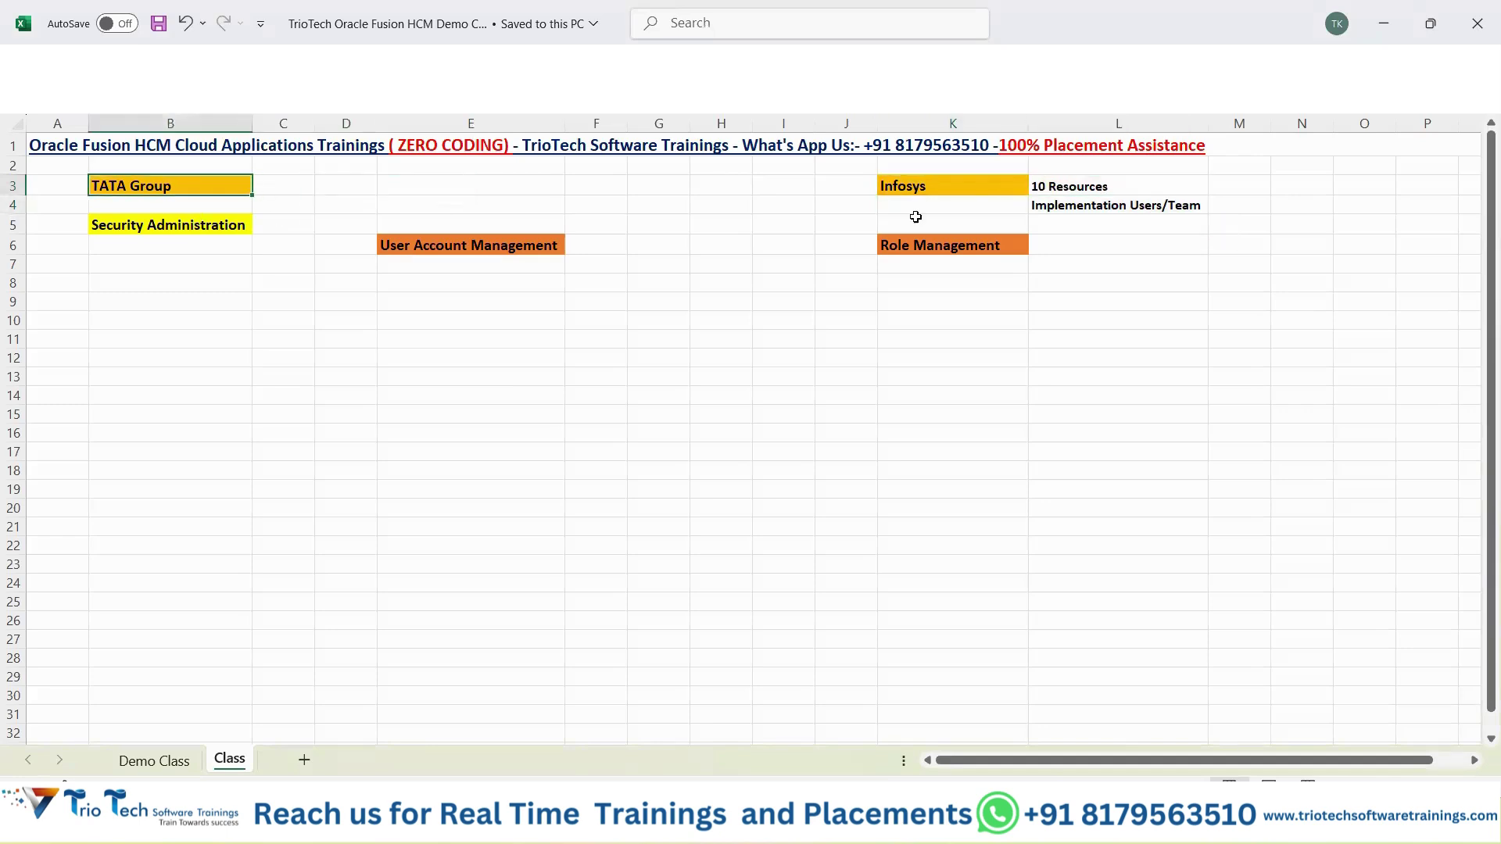
left_click(1086, 188)
left_click_drag(1086, 209, 1163, 217)
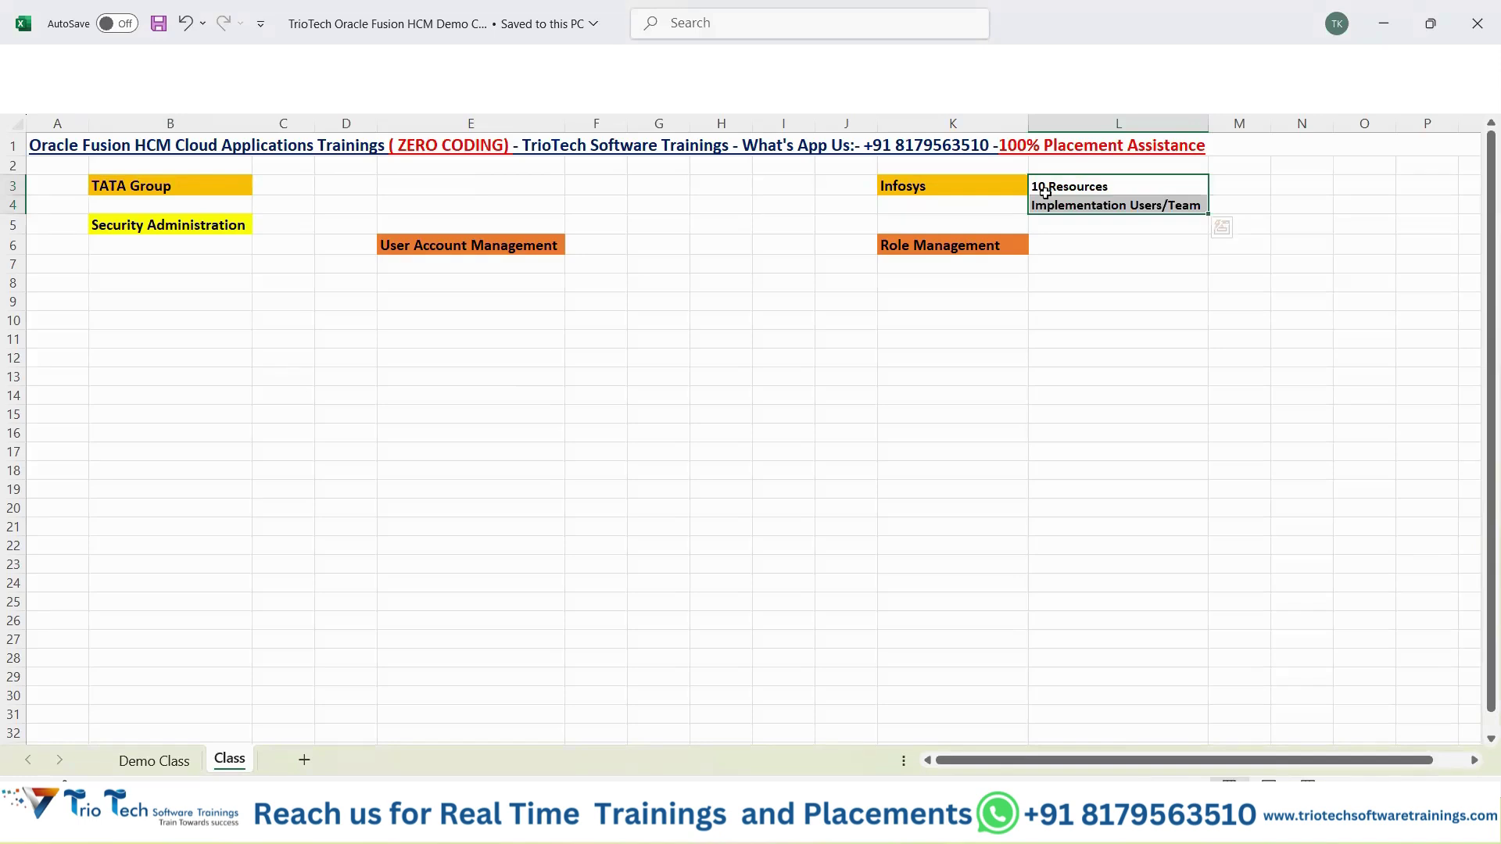
left_click(172, 185)
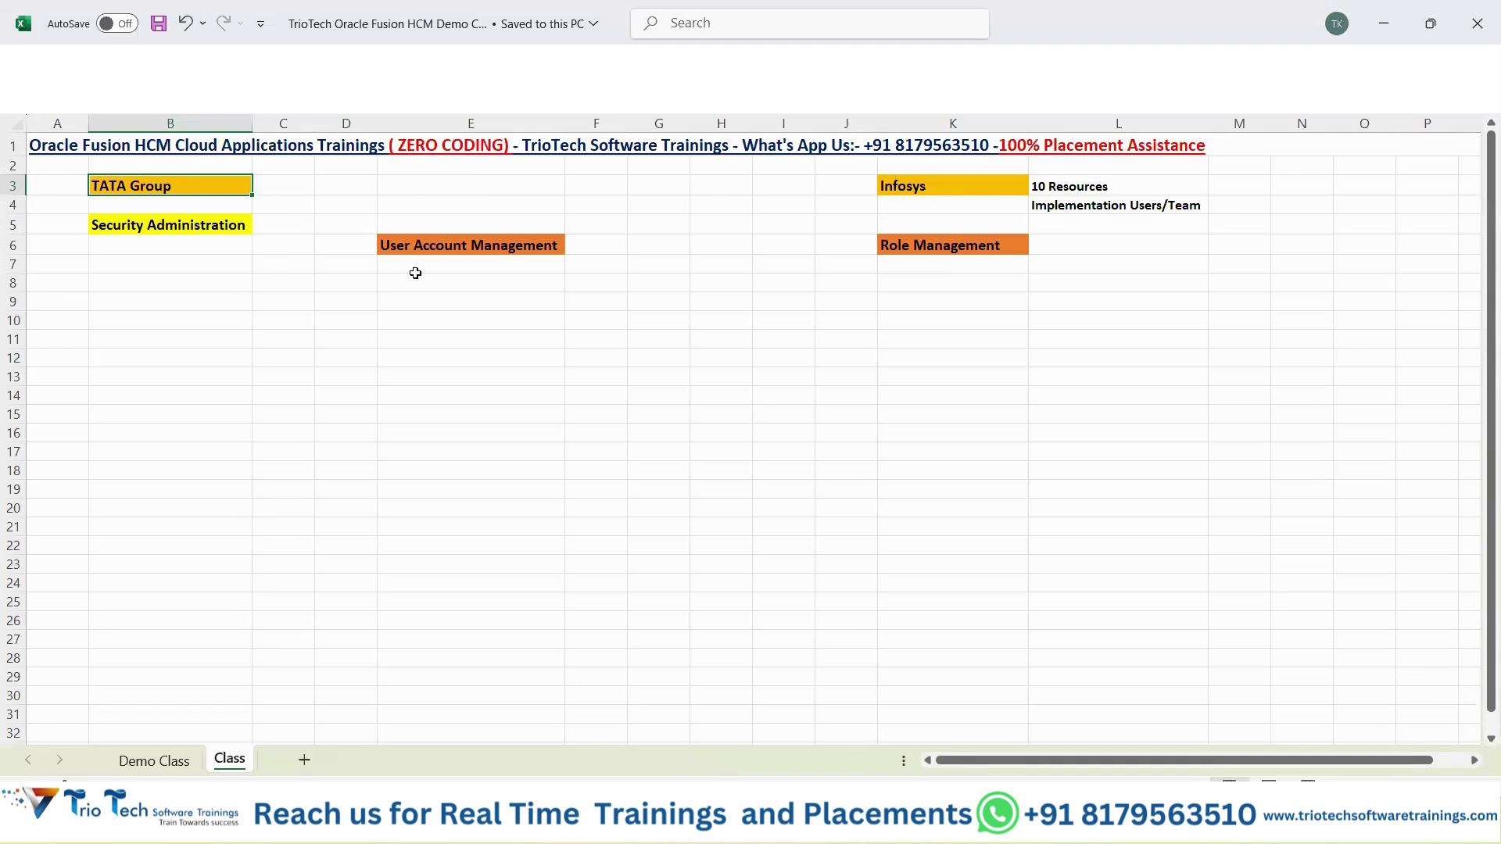
left_click_drag(998, 188, 1151, 204)
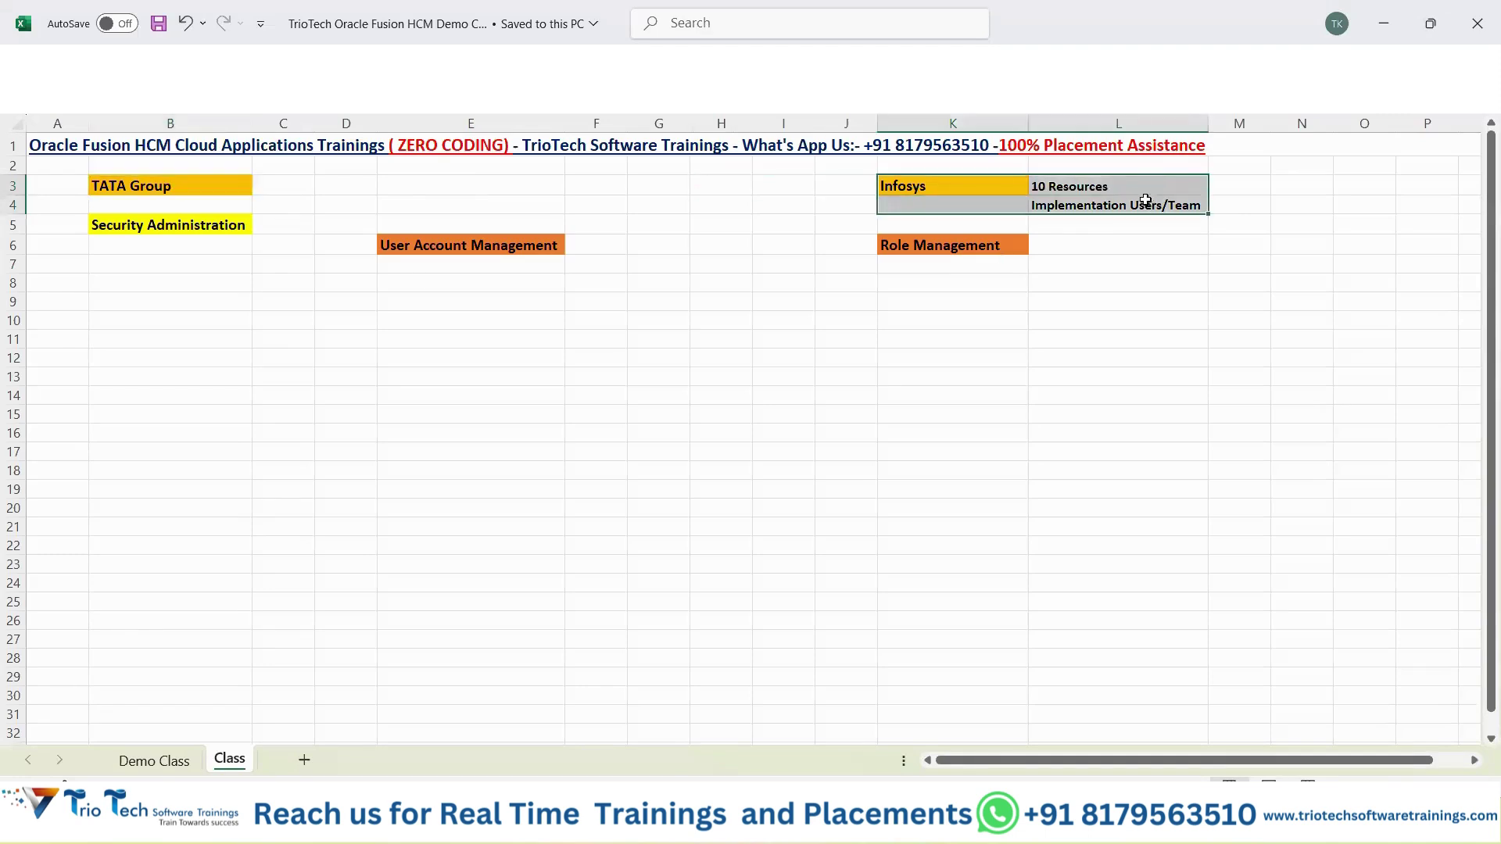
left_click(1115, 186)
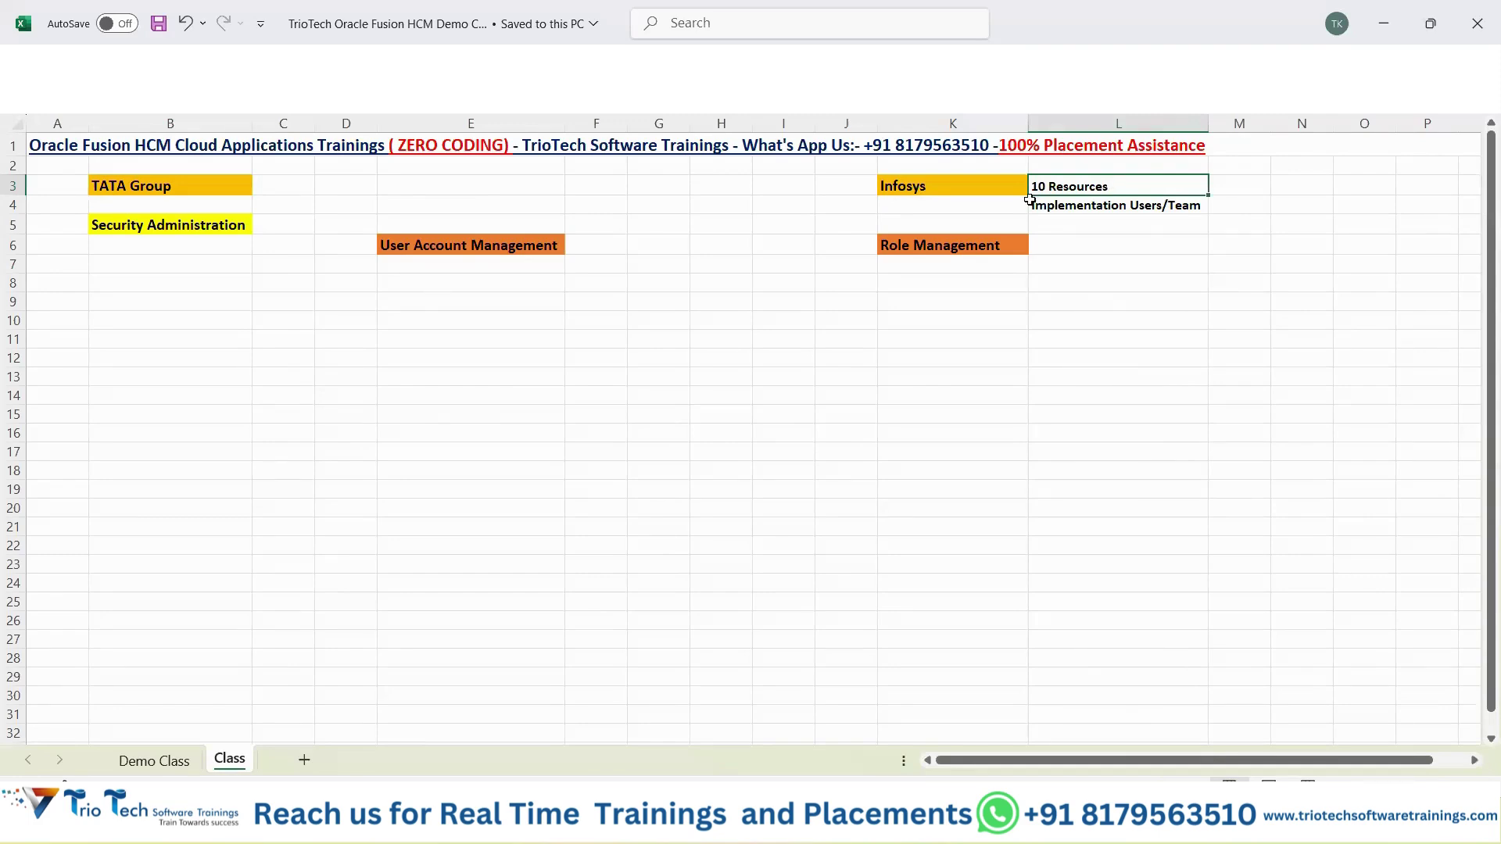
left_click(444, 286)
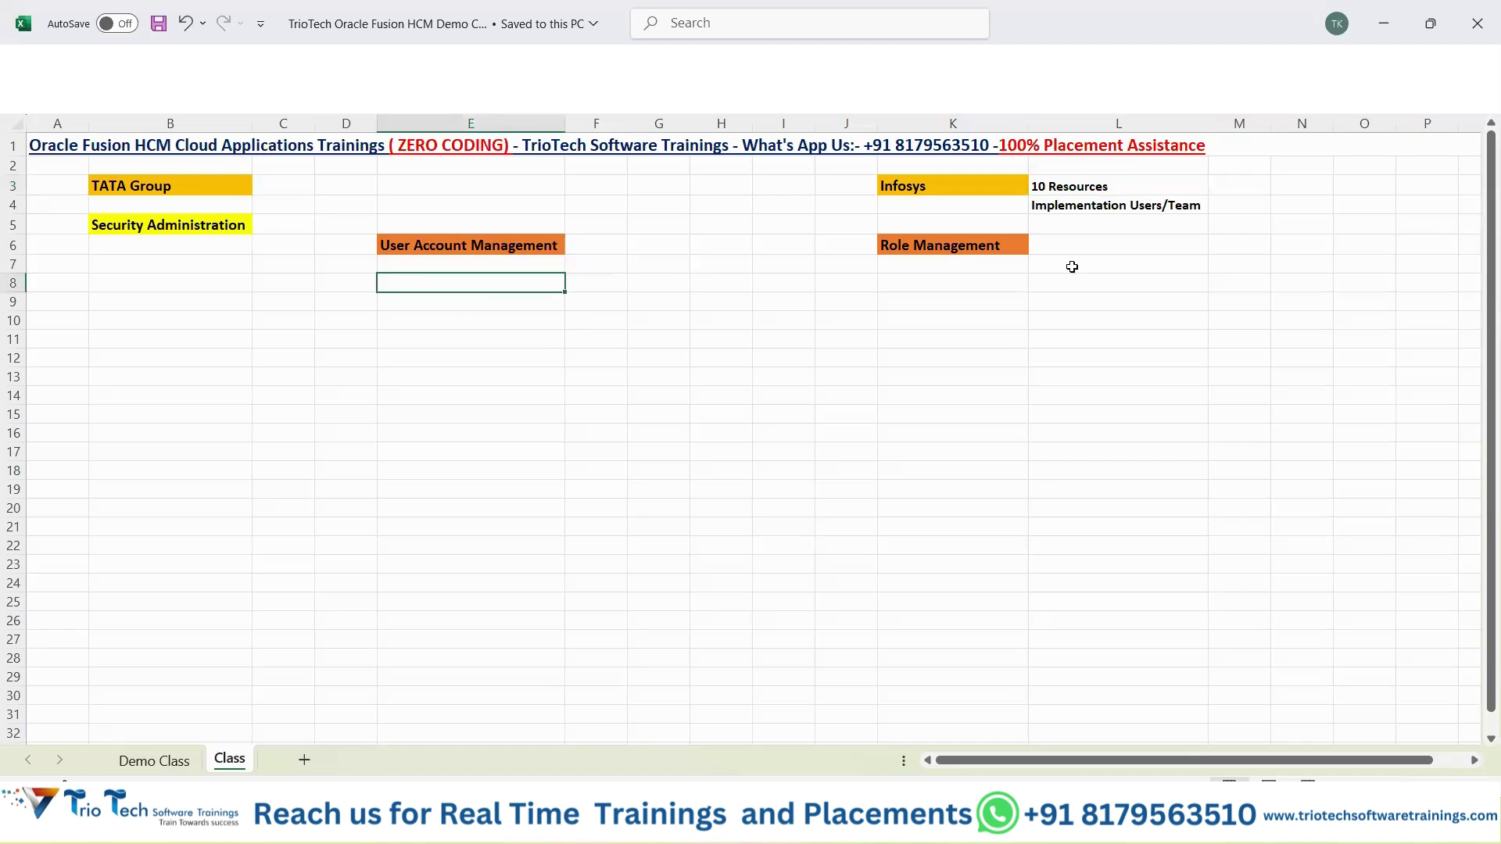
left_click_drag(1078, 188, 990, 211)
left_click(432, 291)
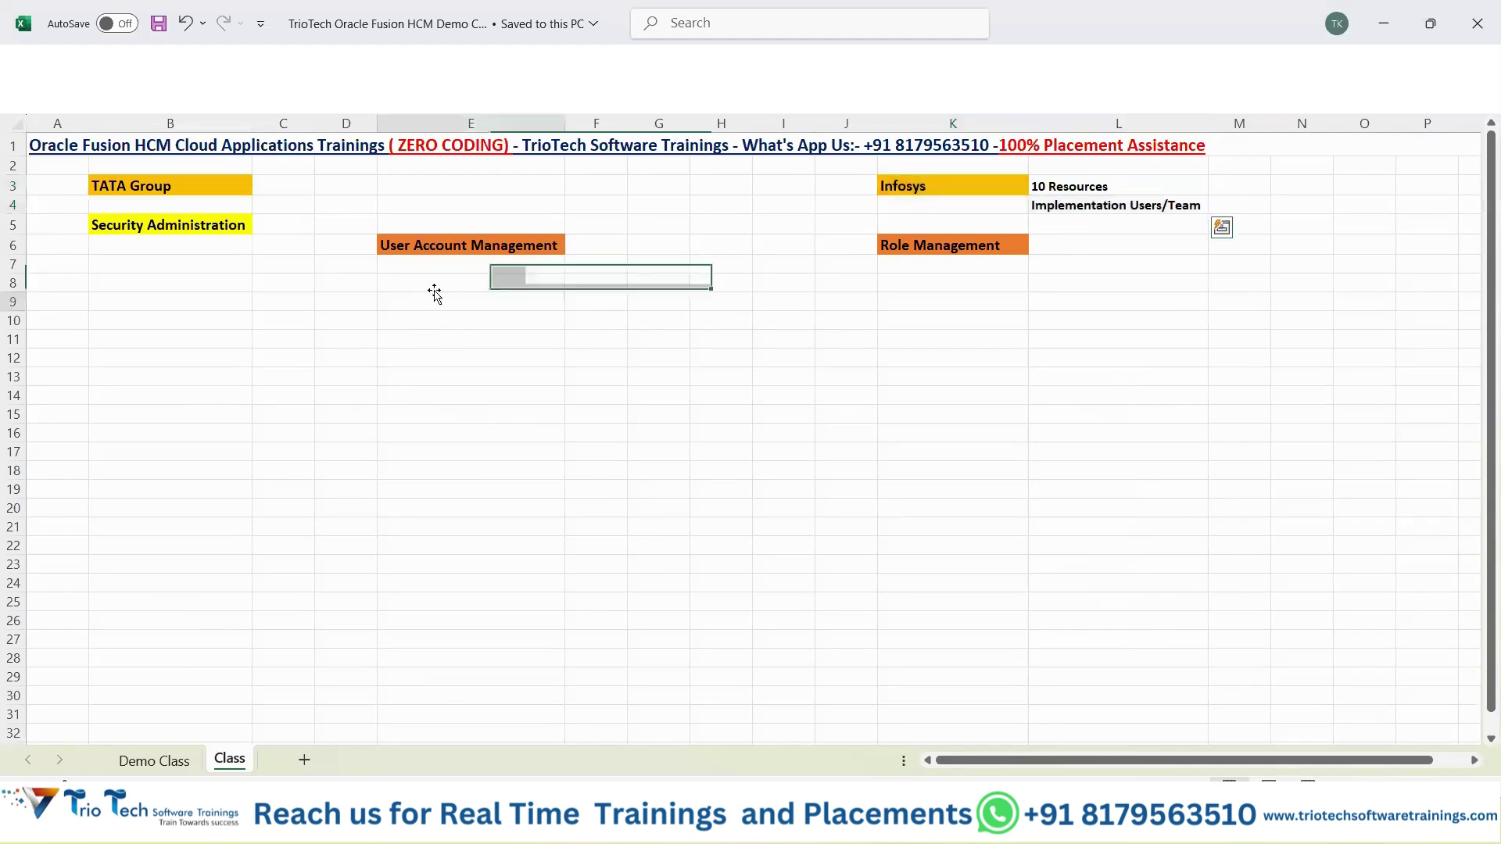
left_click(460, 249)
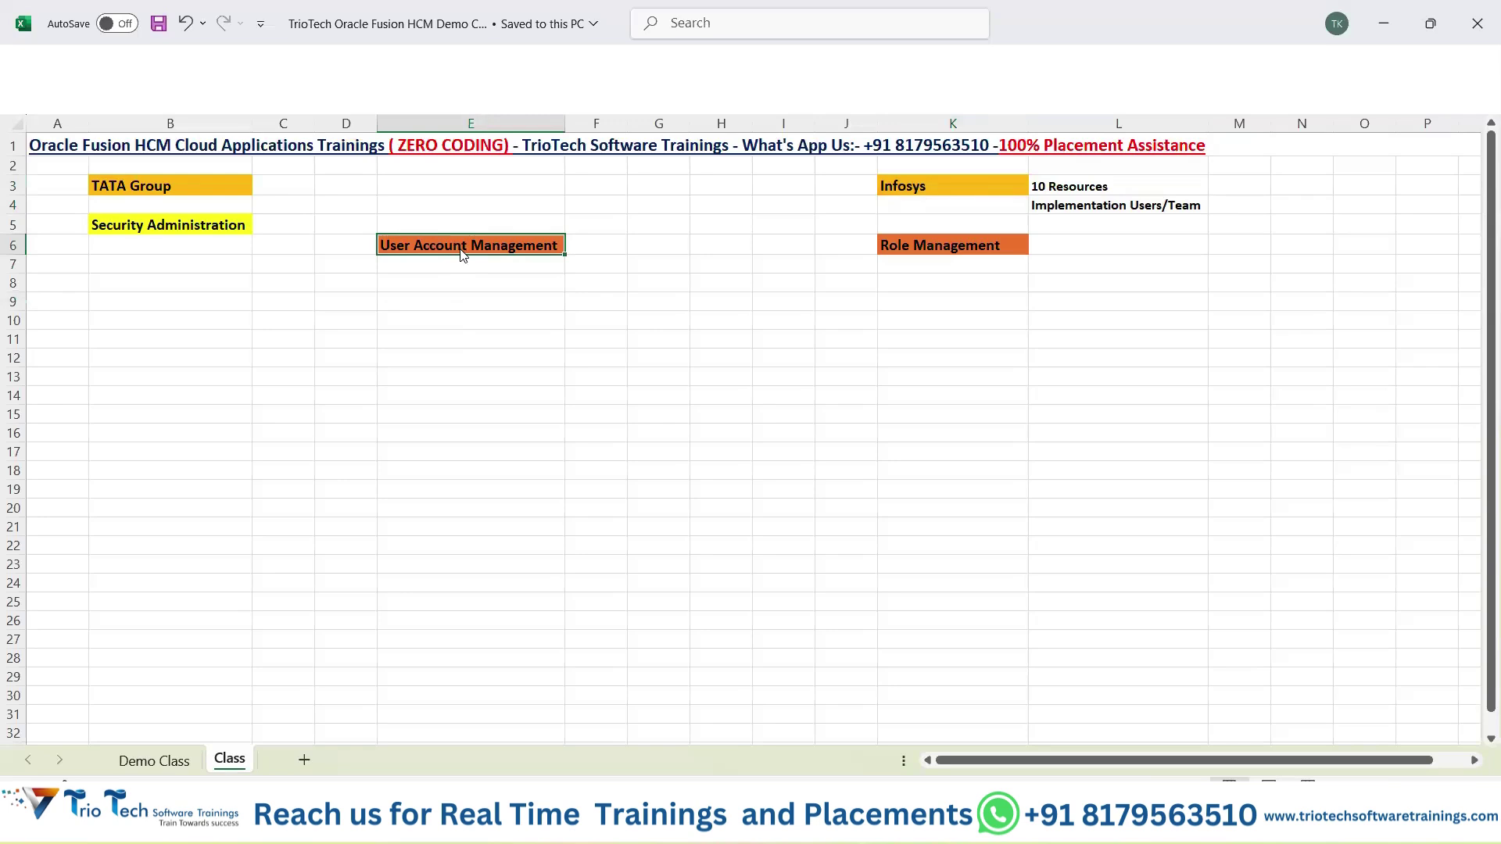
key("alt+Tab")
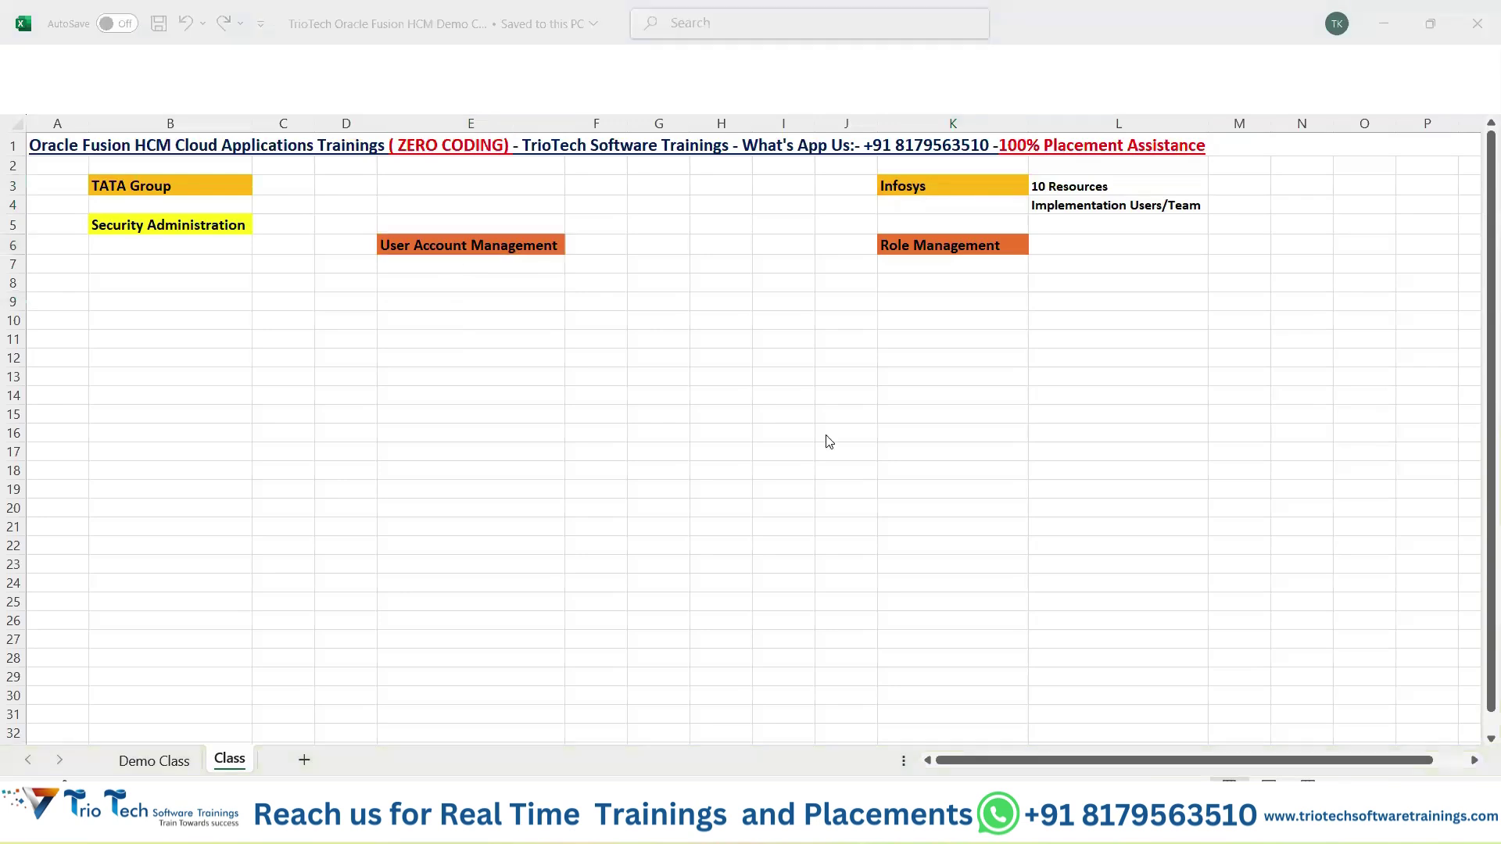
key("alt+Tab")
left_click(144, 228)
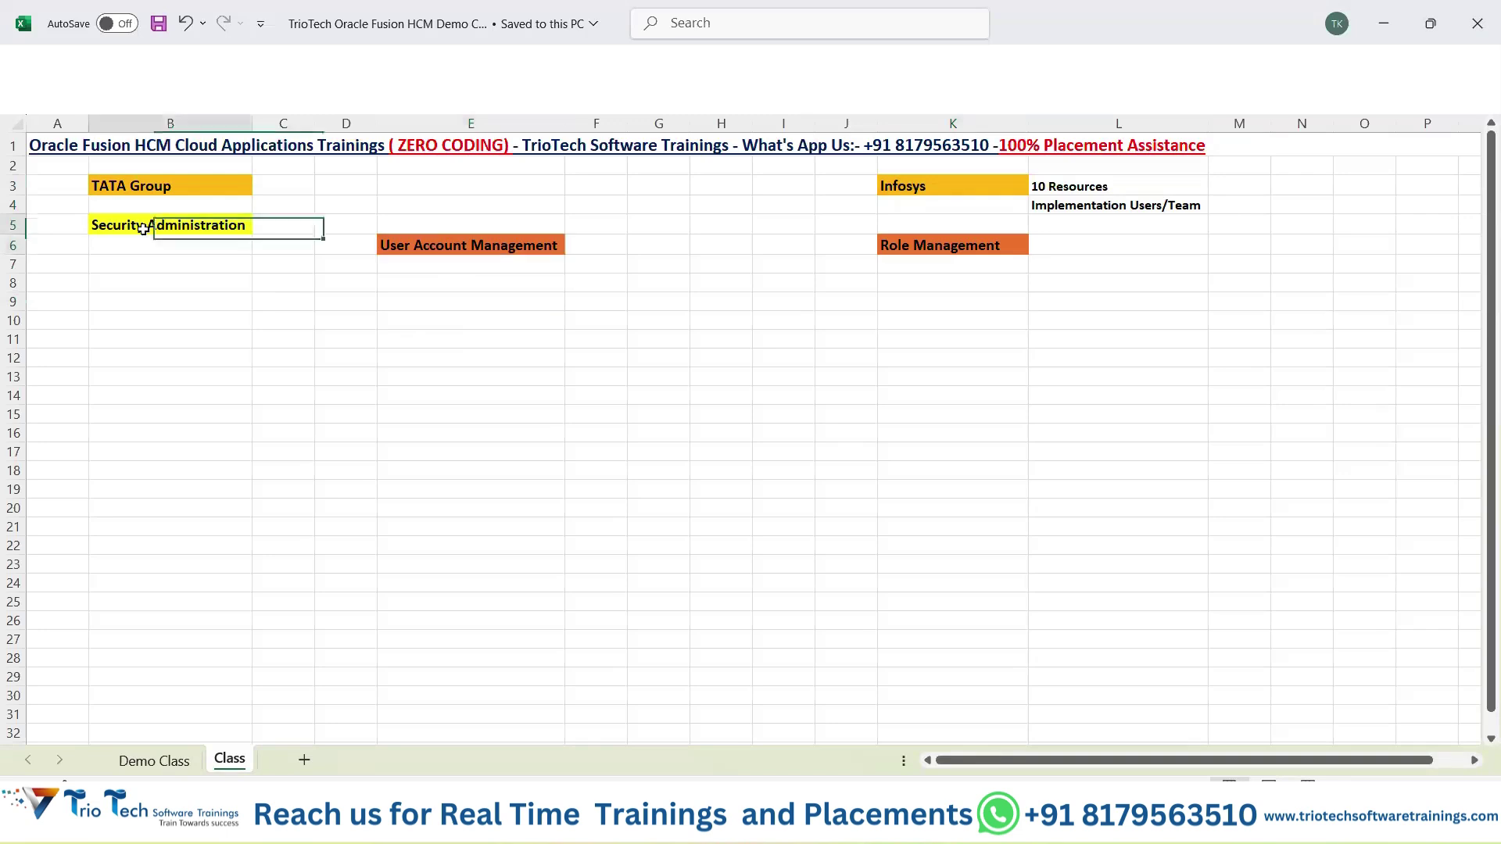
key("ctrl+c")
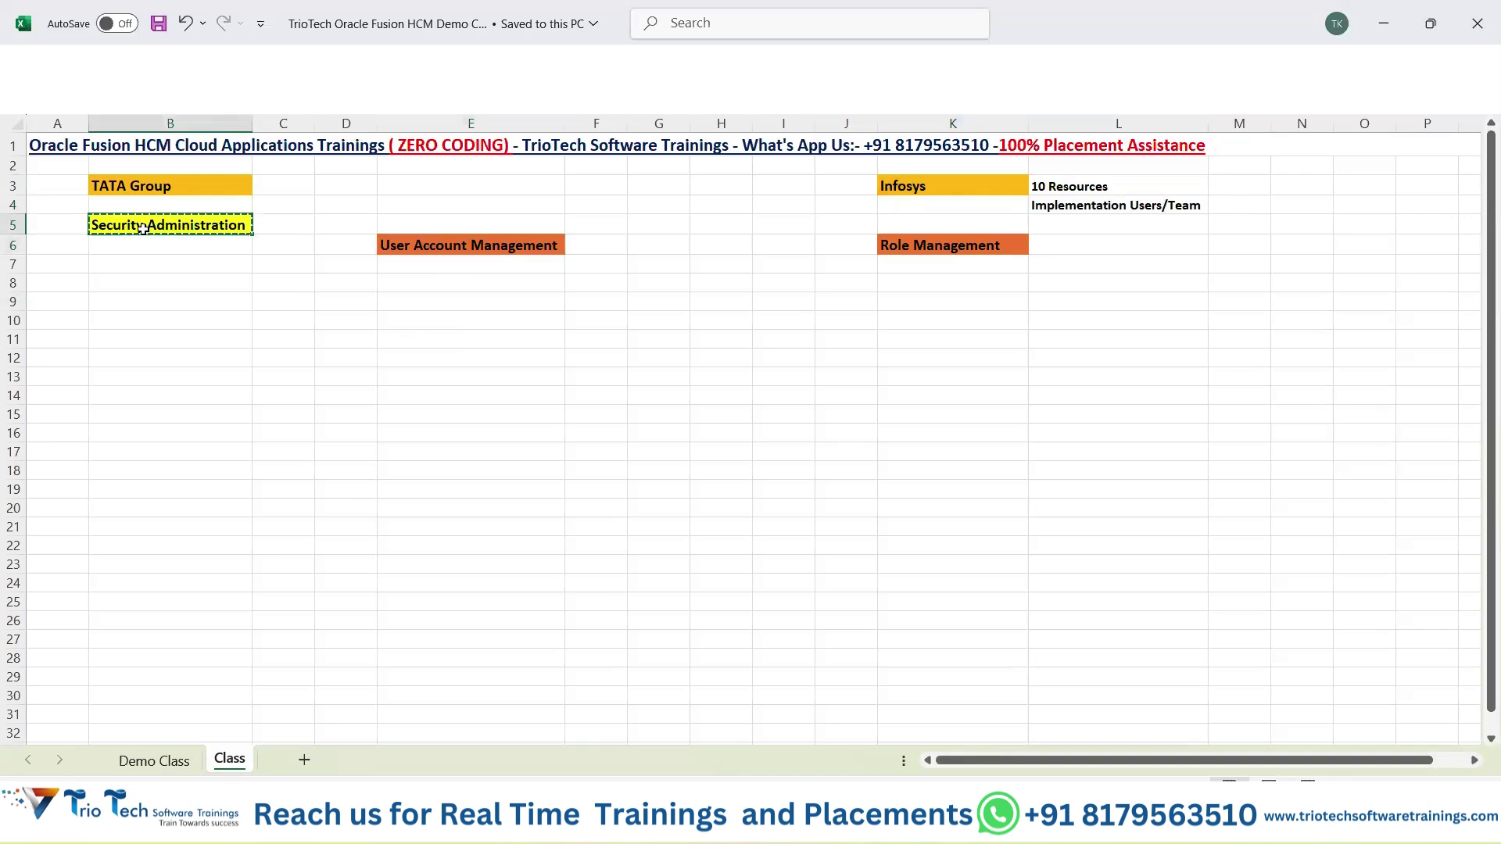
left_click(478, 245)
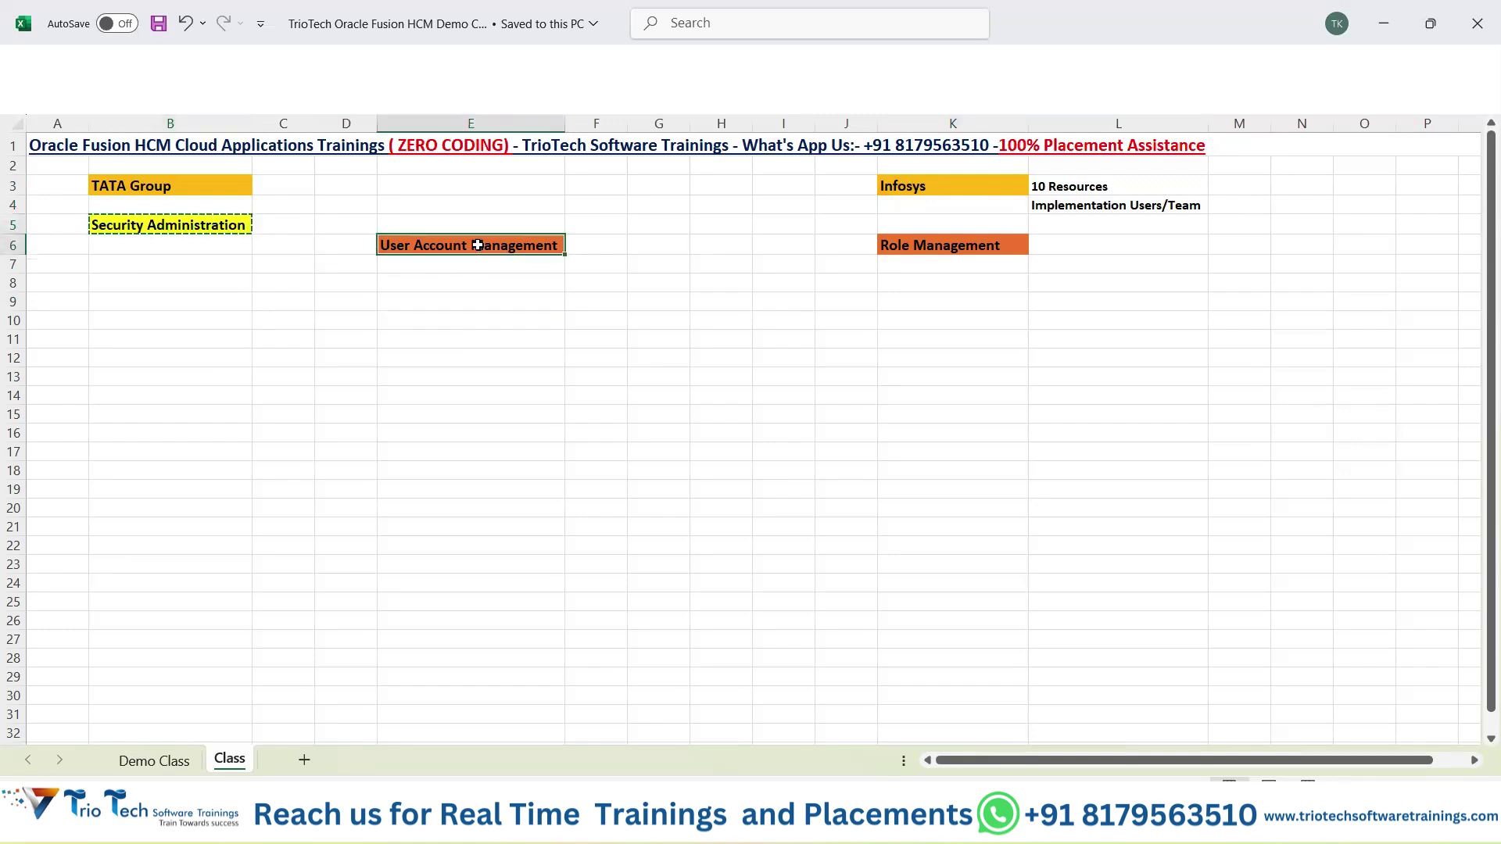
key("ctrl+c")
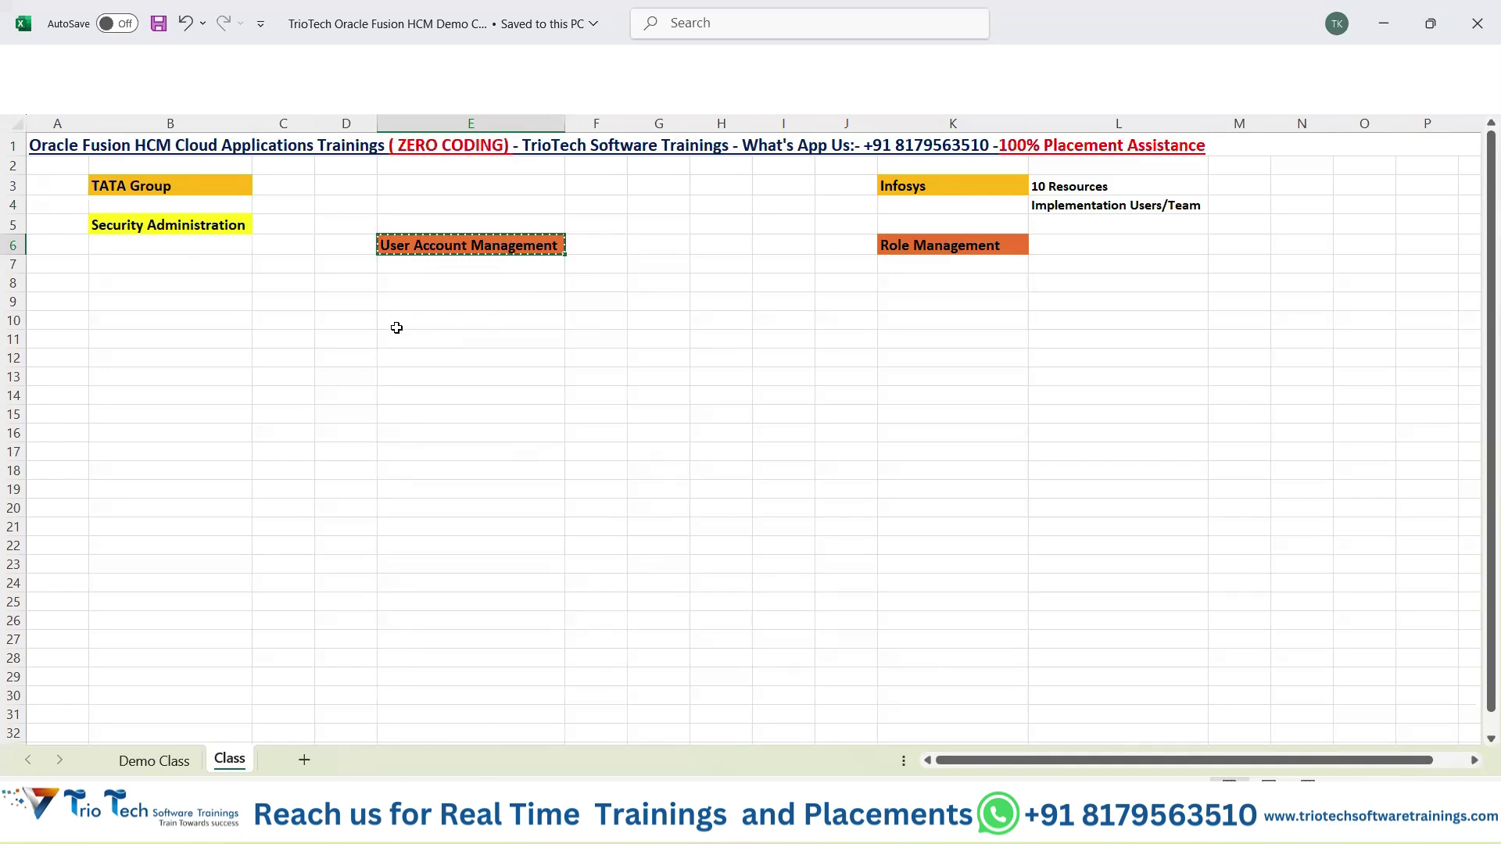
Enter 'Automatically System Creating' in E9 and 'Manual Way of Creation' in E13, then select E9:E13.
left_click(406, 298)
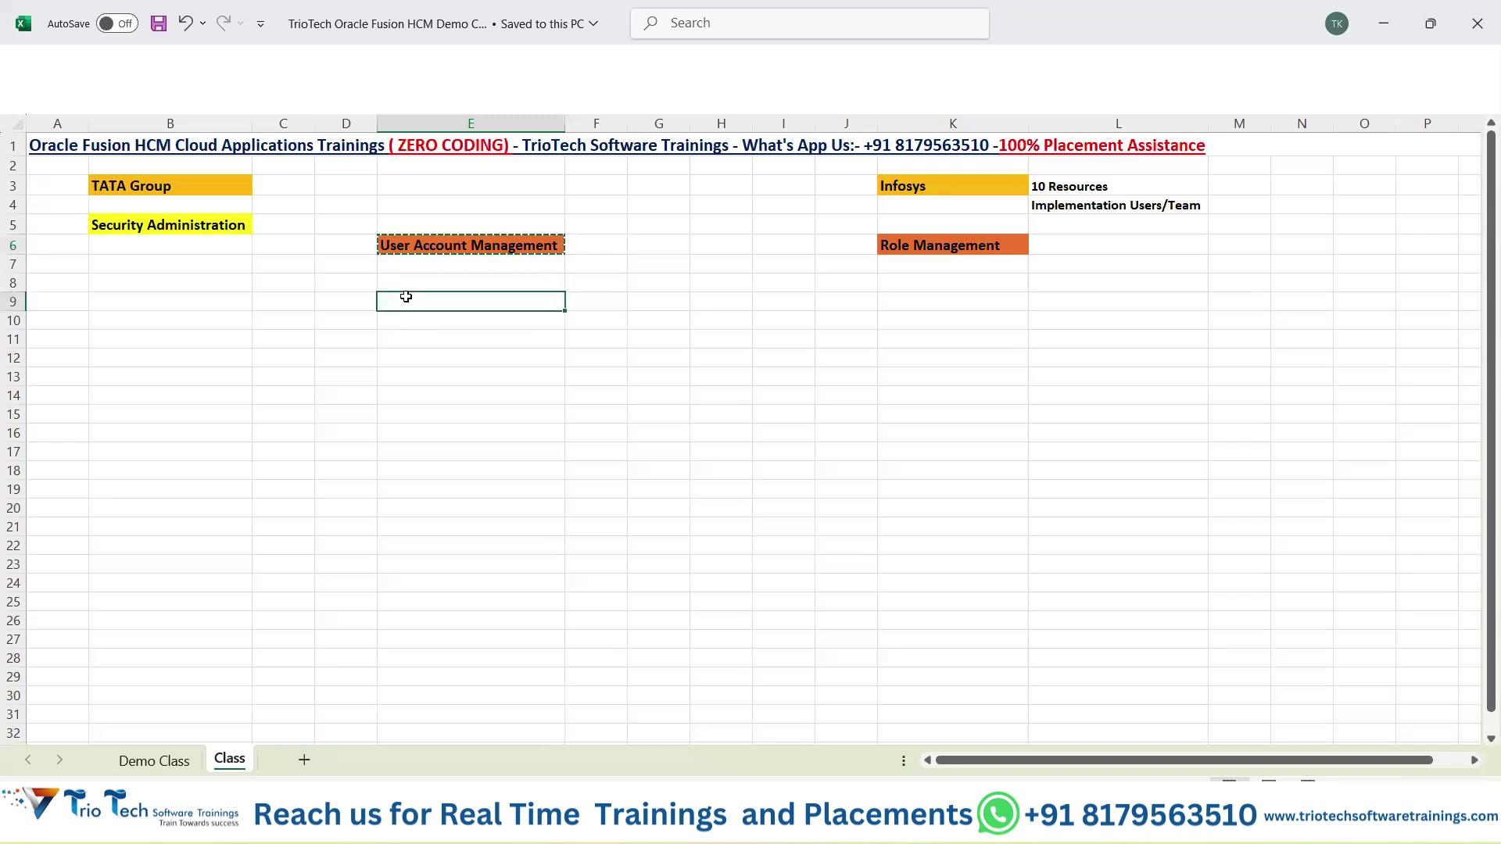
type("Autom")
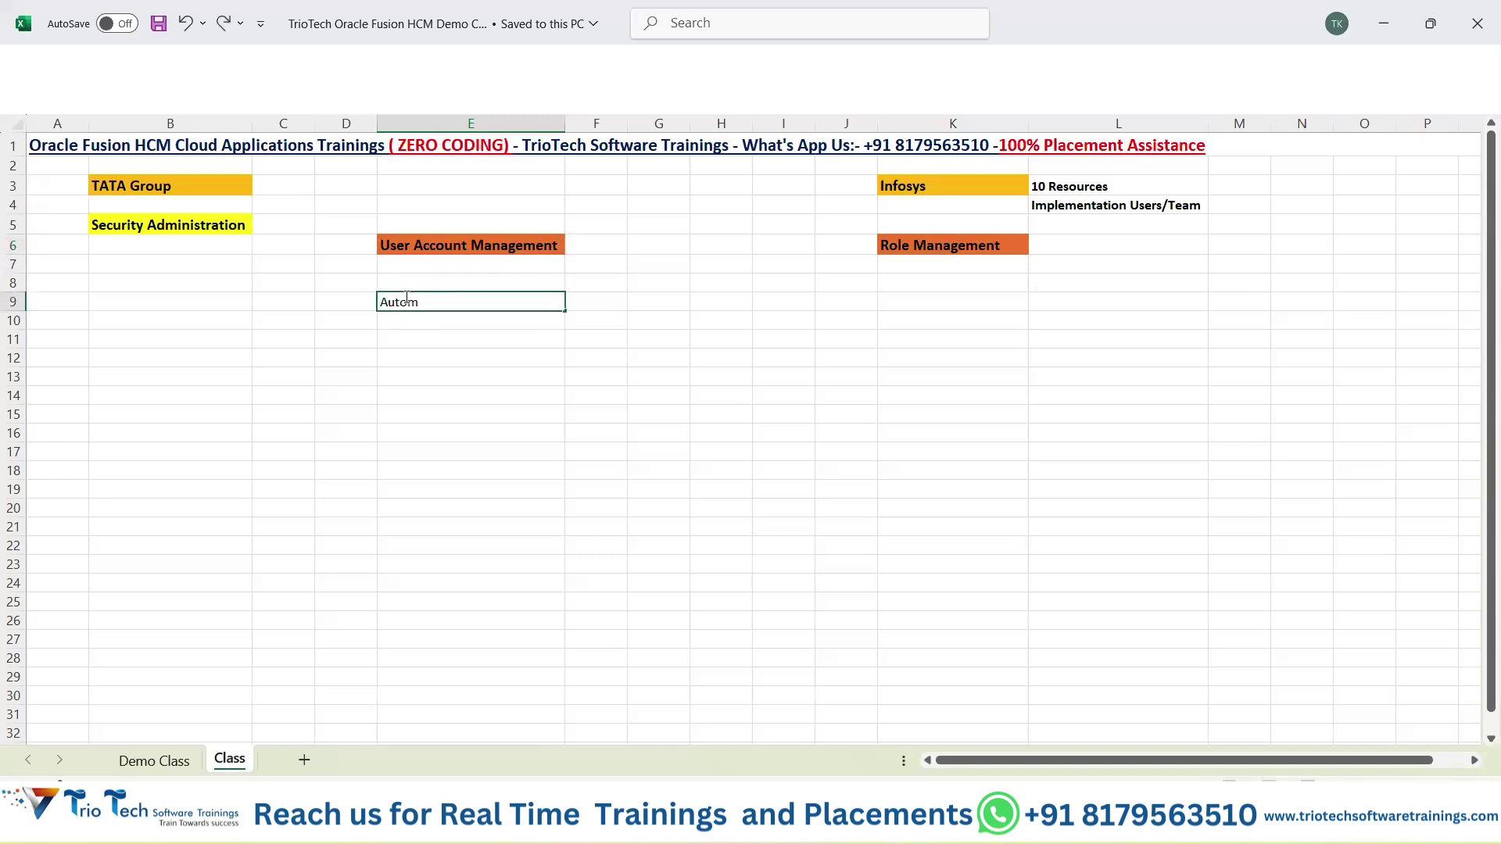
type("atically System Creating")
key("Return")
key("Return")
key("Return")
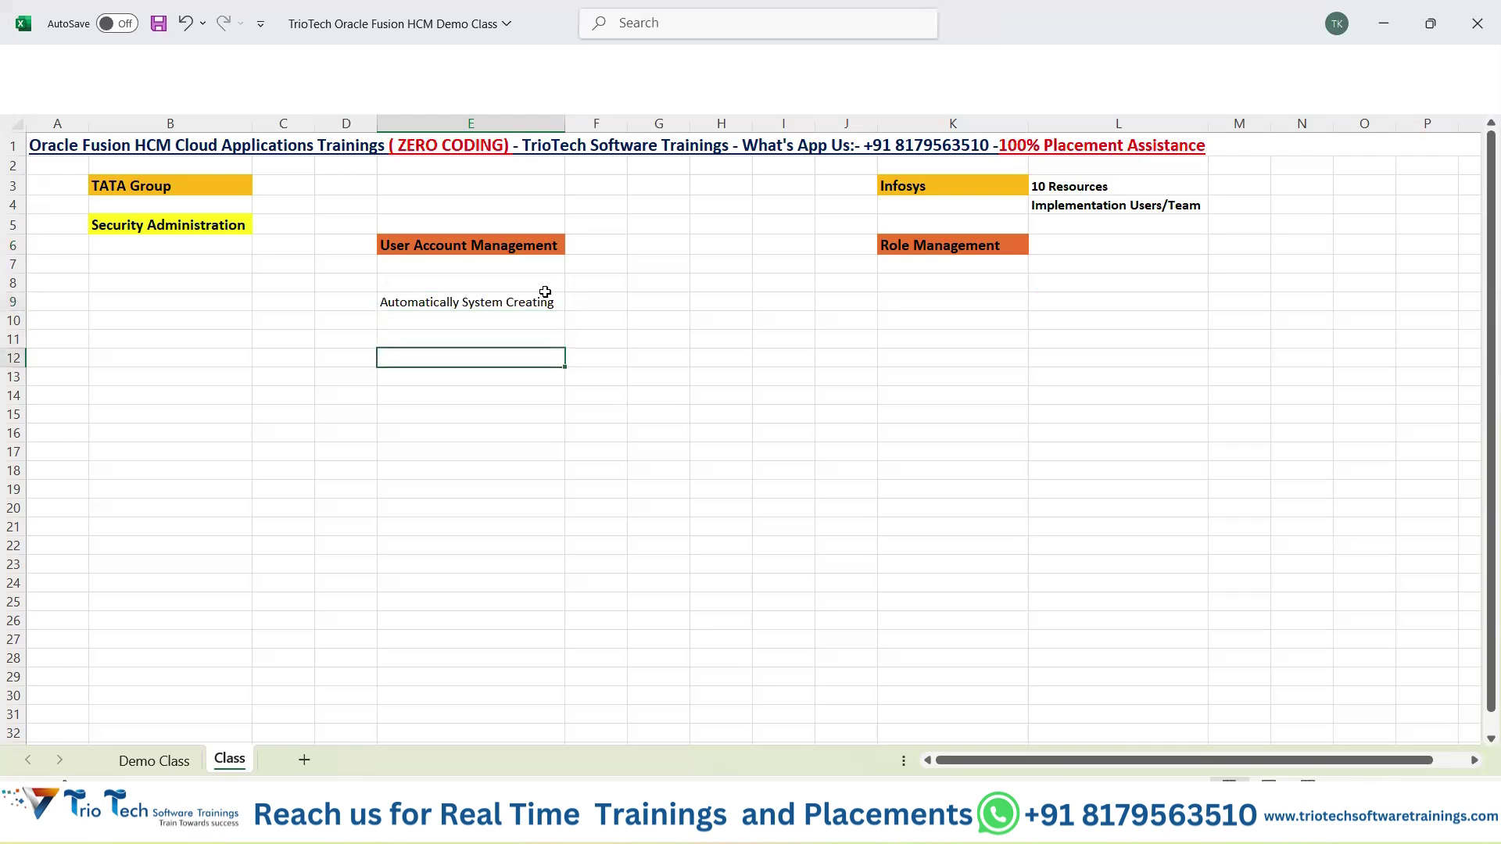
key("Return")
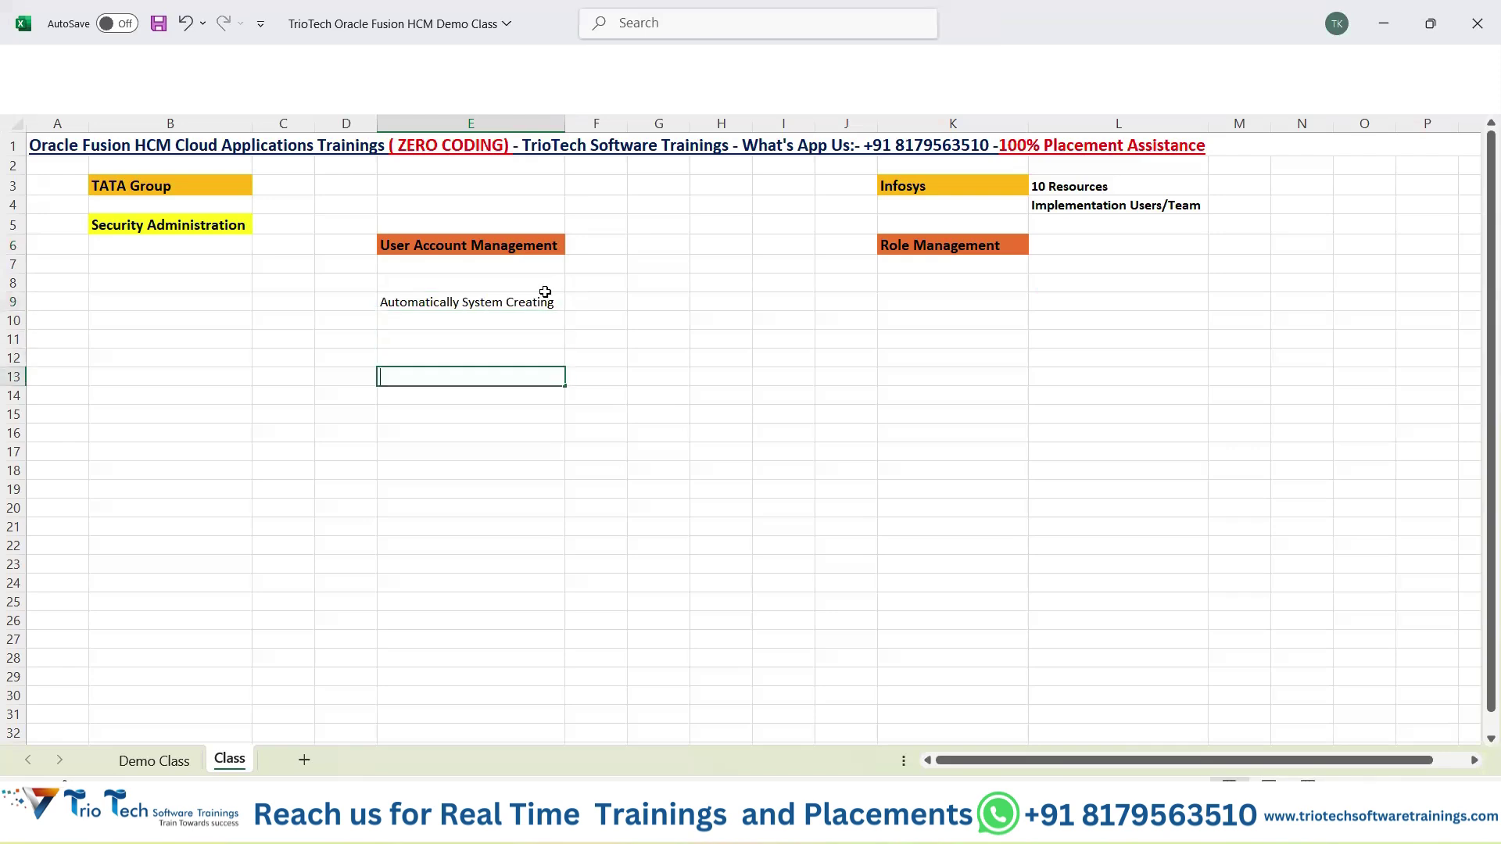
type("Manual Way fo")
key("BackSpace")
type("f Creation")
key("Return")
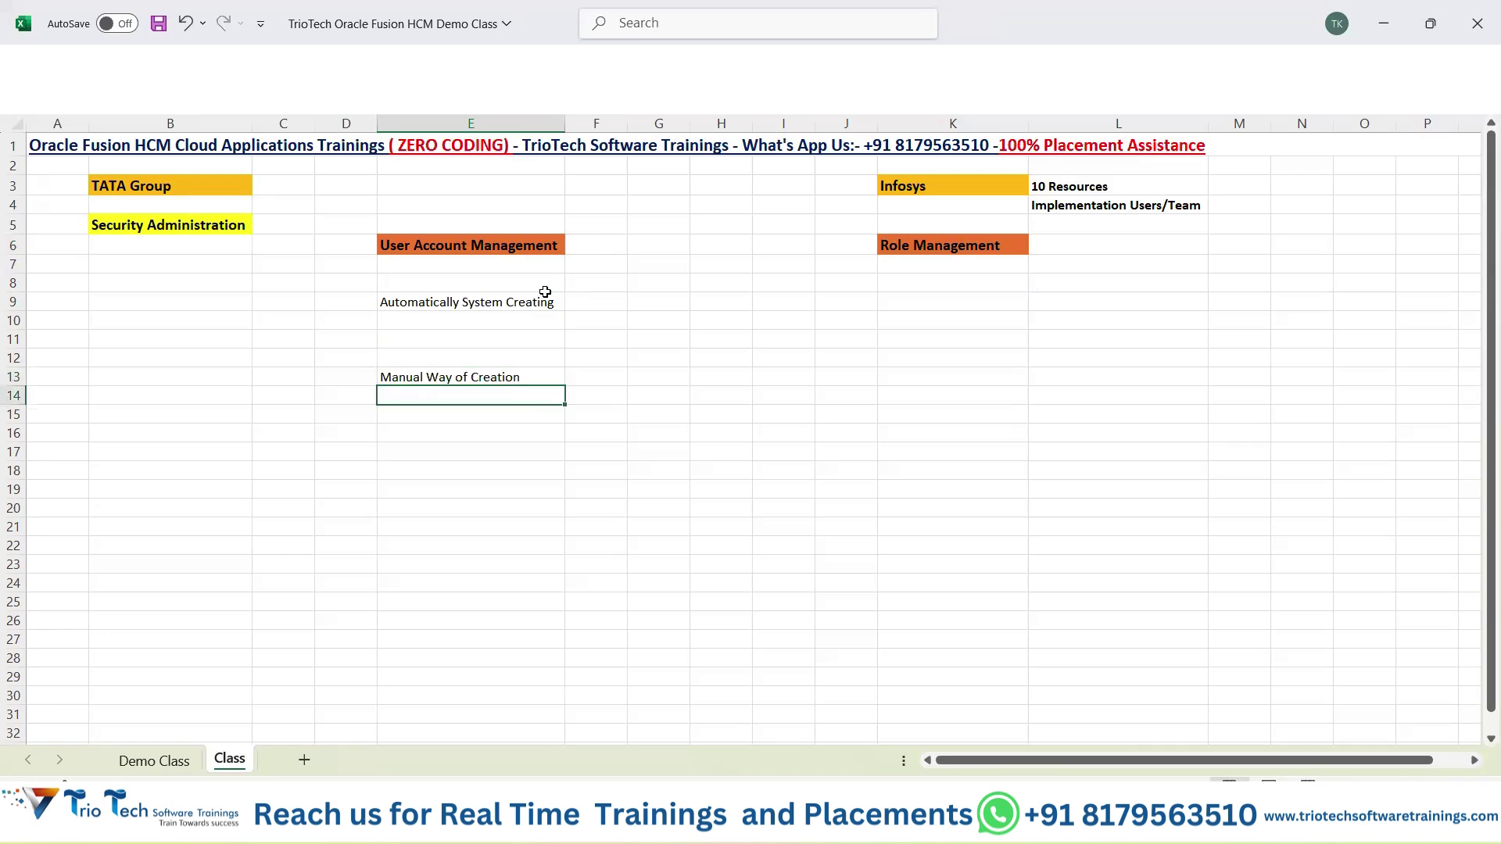
left_click_drag(489, 304, 489, 379)
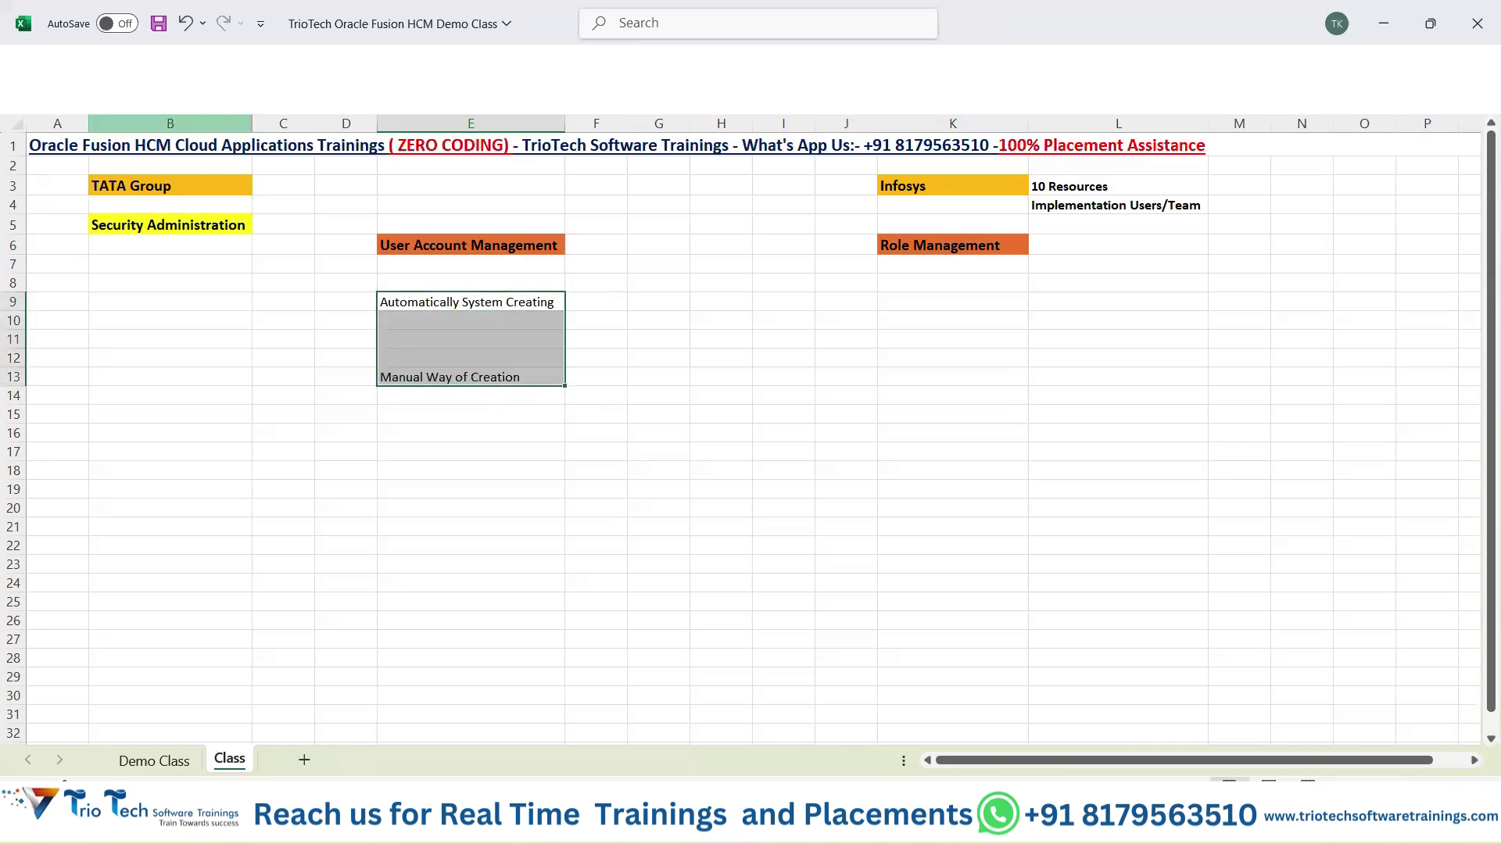
Set the two notes to font size 12 and widen column E to fit them.
left_click(74, 61)
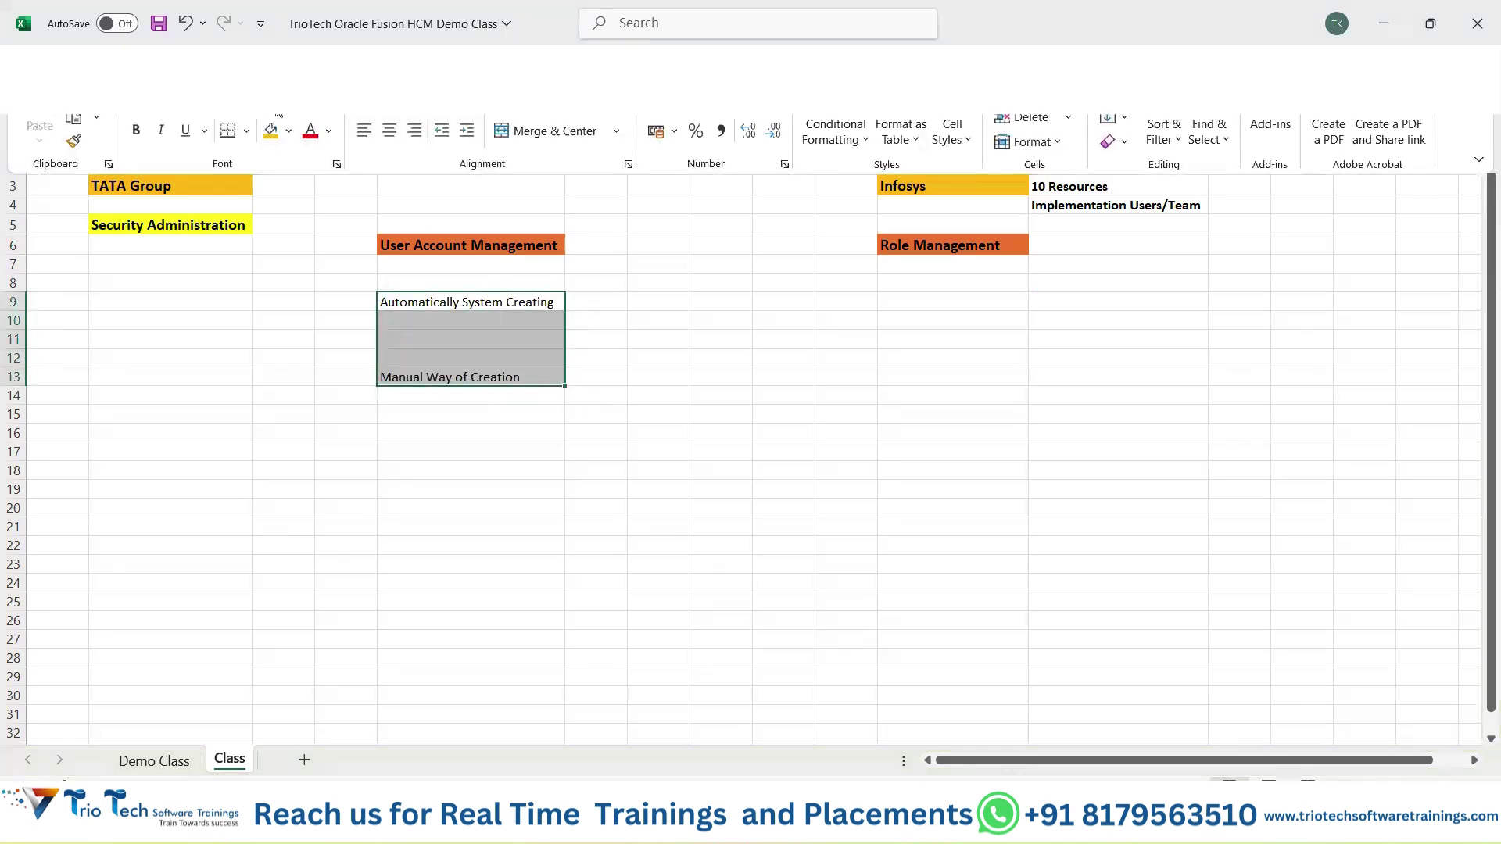
left_click(281, 117)
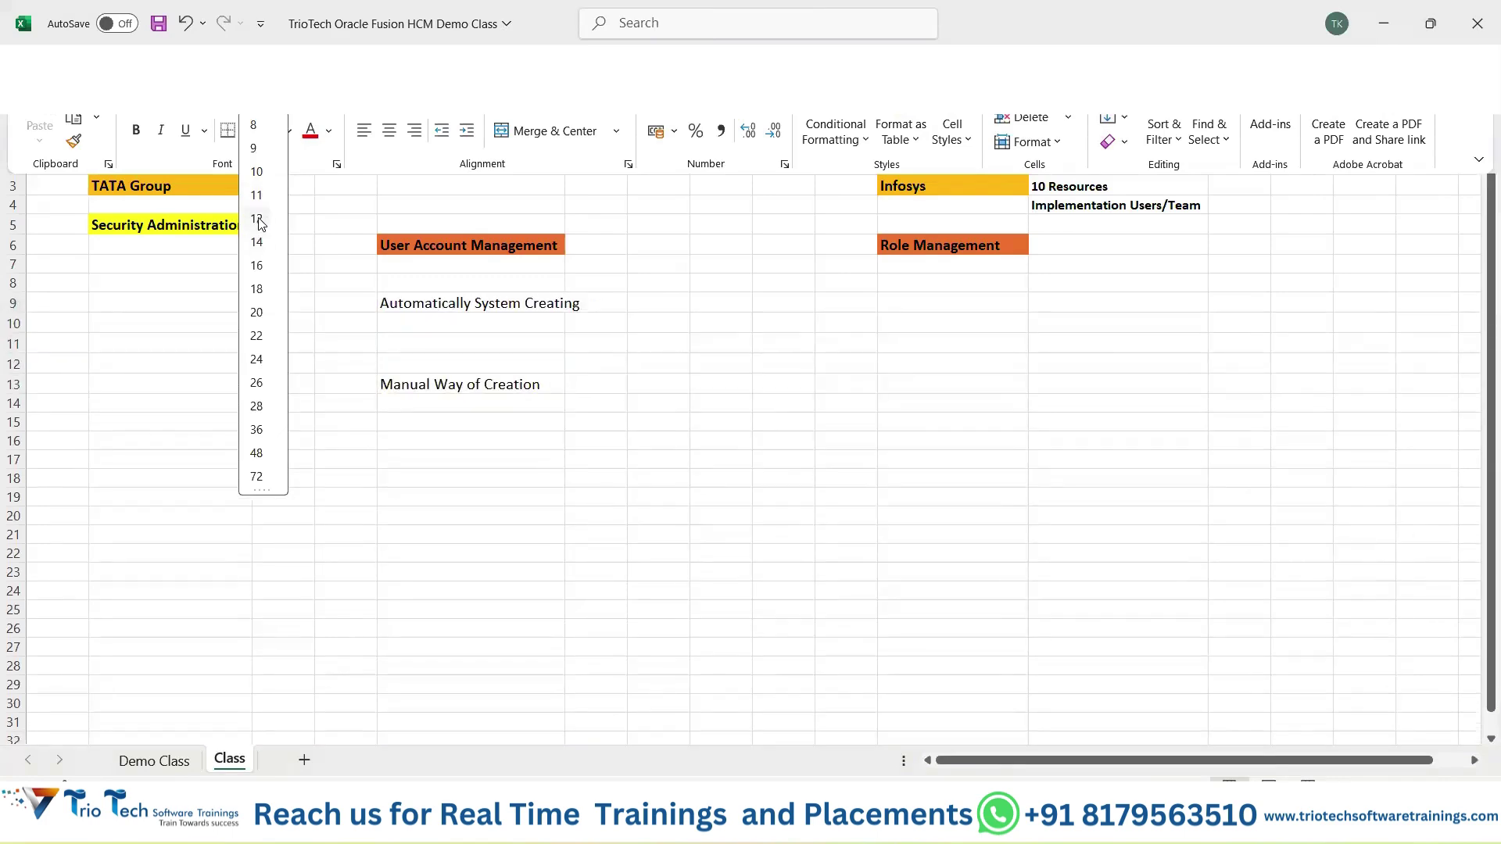
left_click(258, 220)
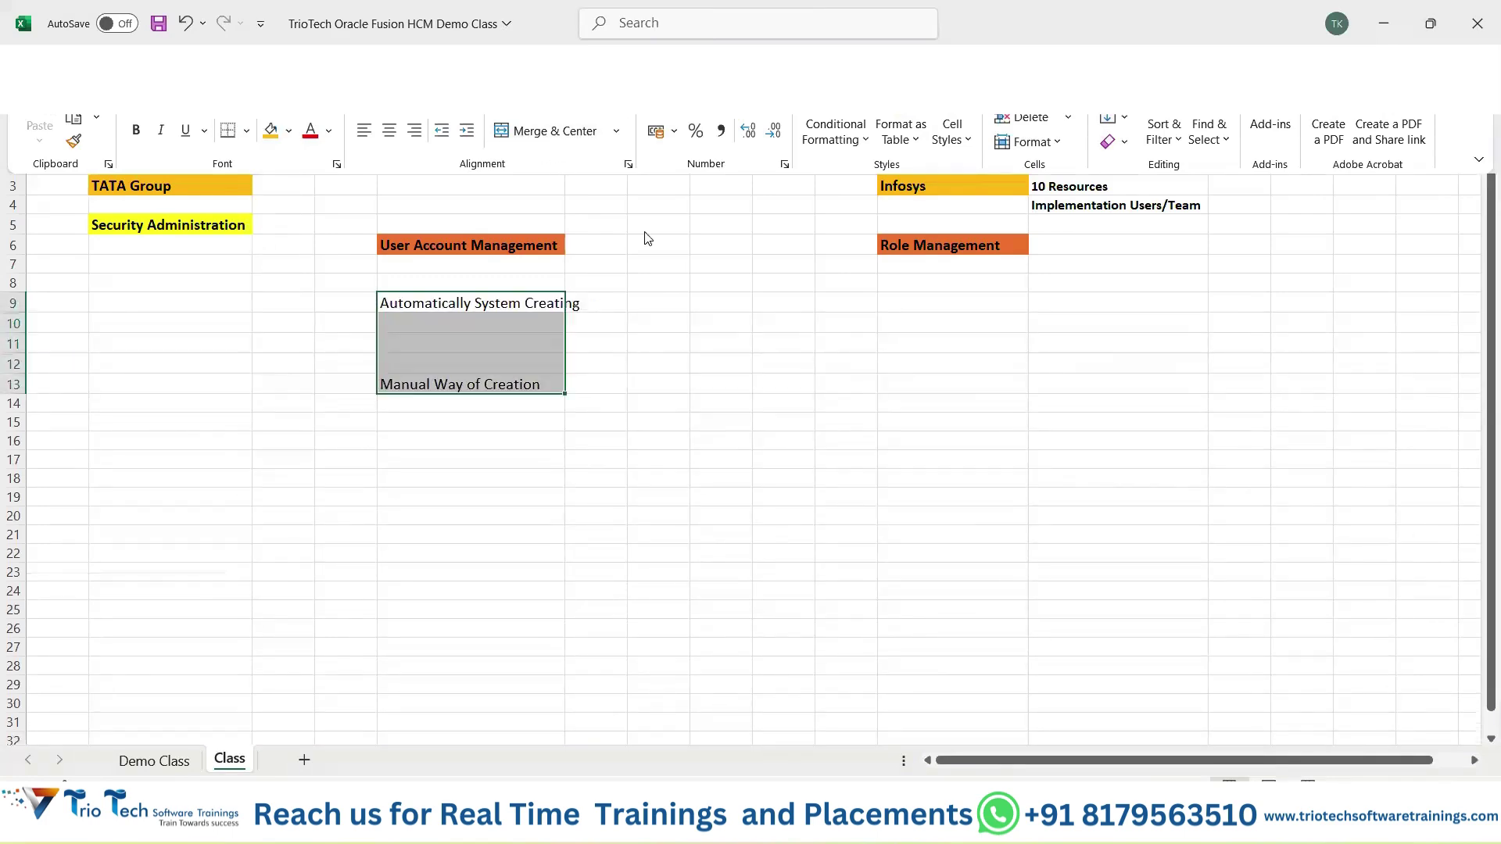
left_click(600, 221)
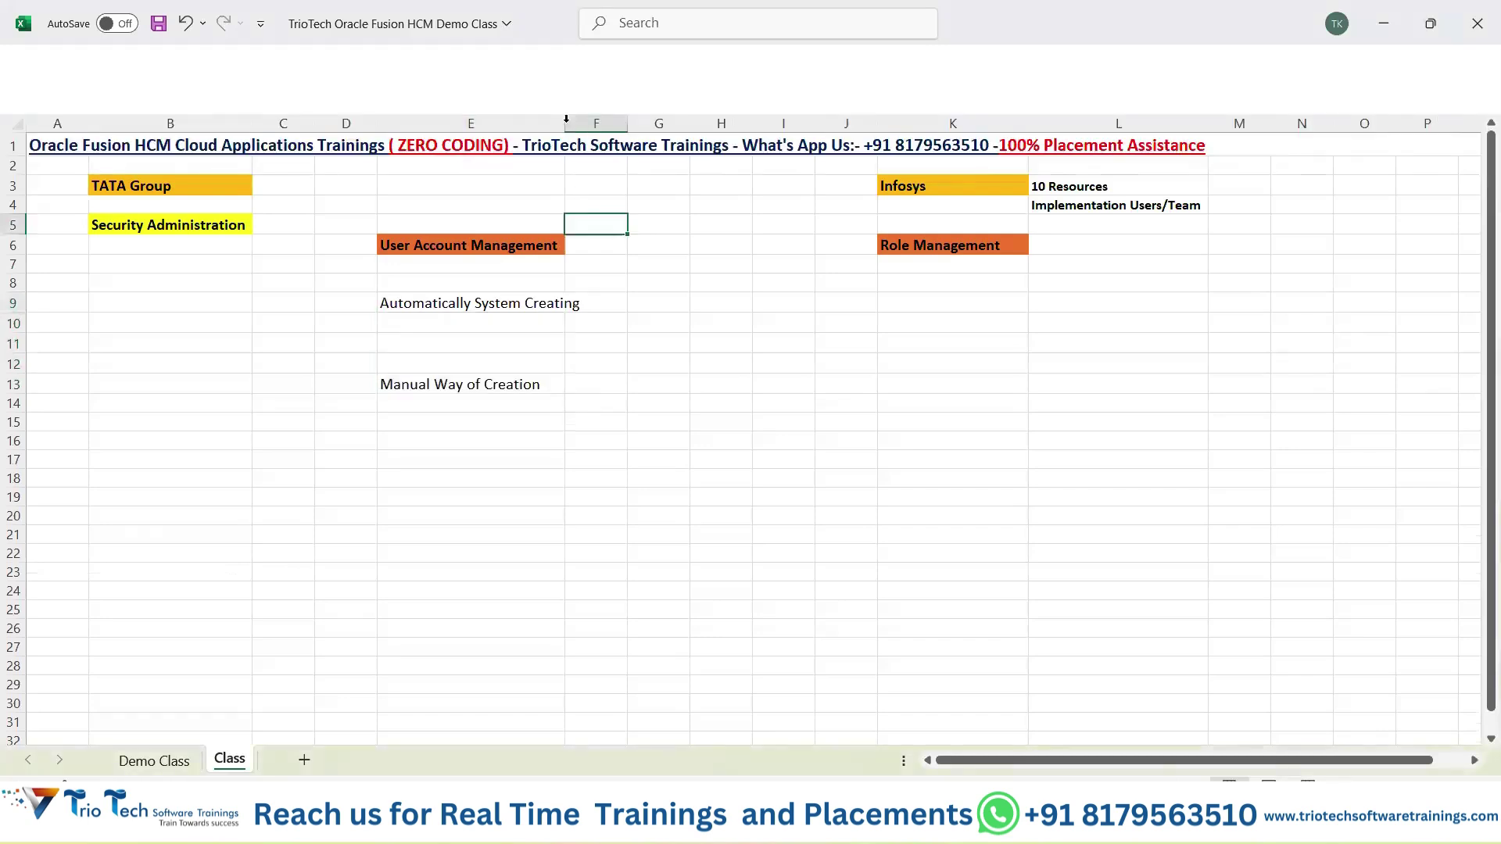
left_click_drag(566, 119, 592, 119)
Make the notes in E9:E13 bold and check each one.
left_click_drag(445, 302, 483, 394)
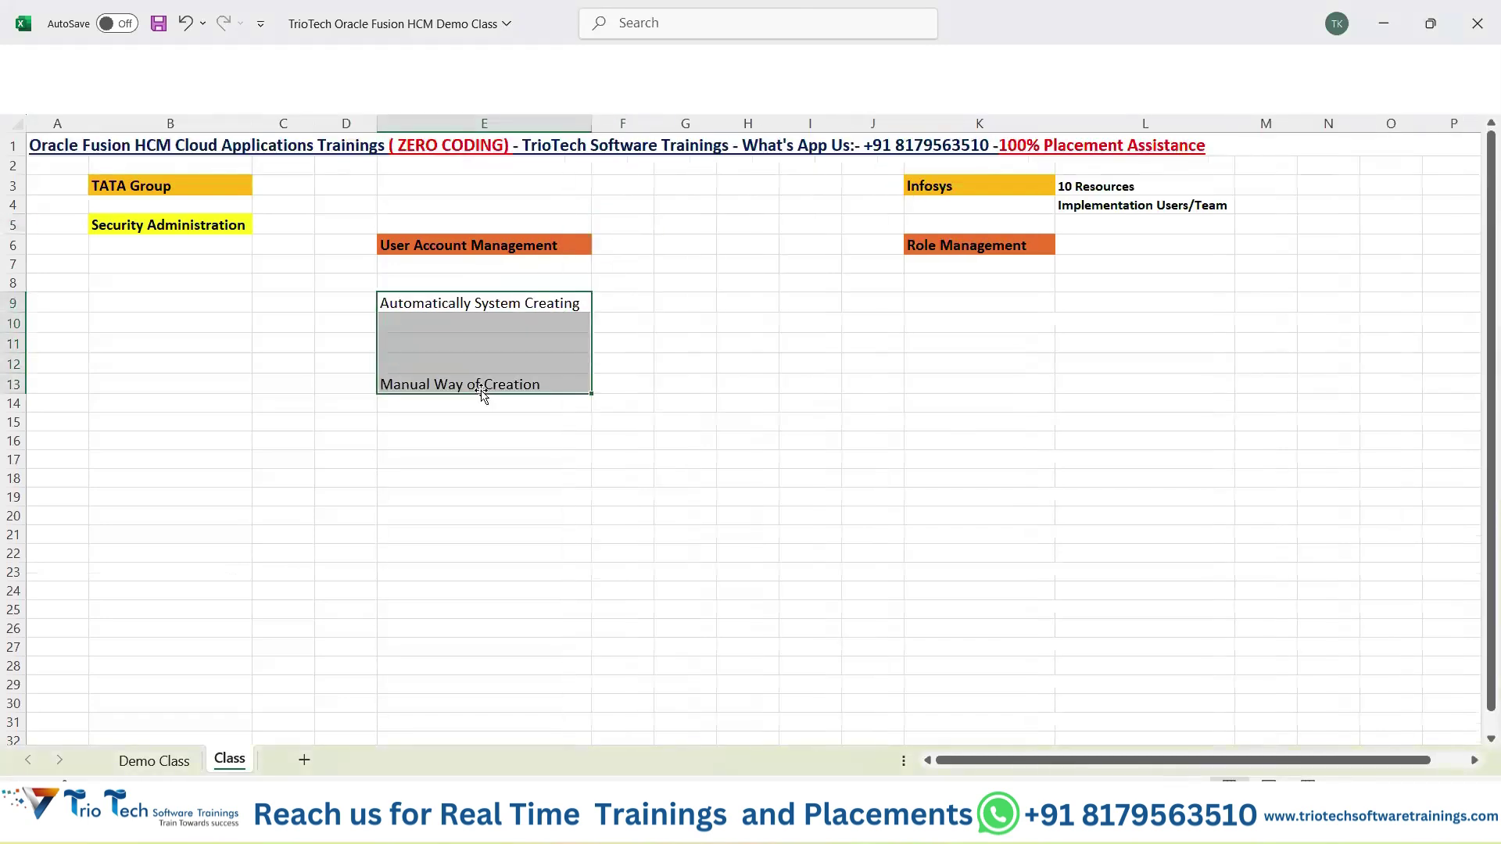
key("ctrl+b")
left_click(268, 457)
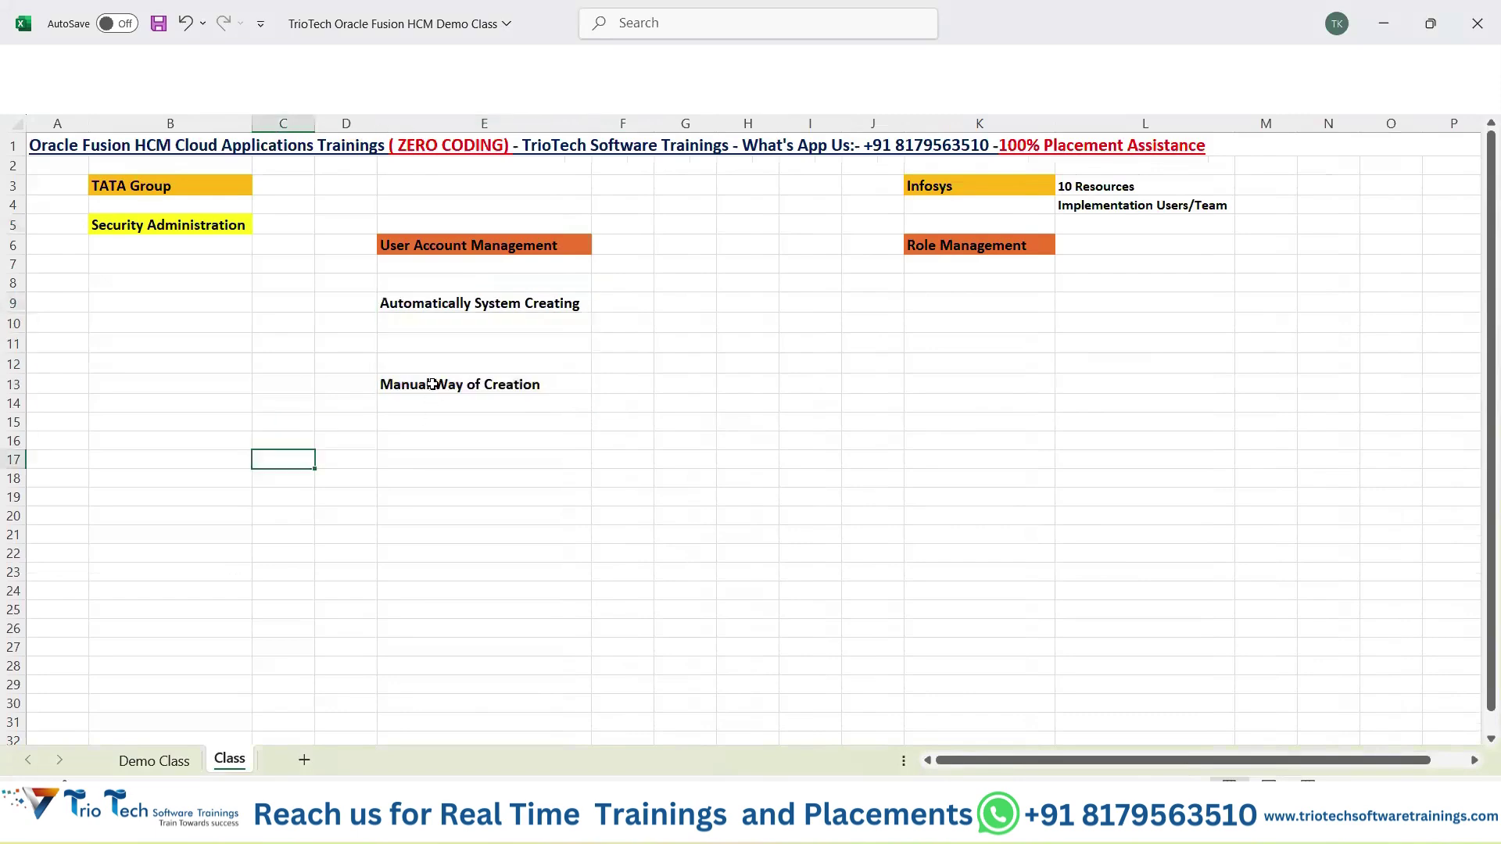
left_click(408, 308)
left_click(421, 389)
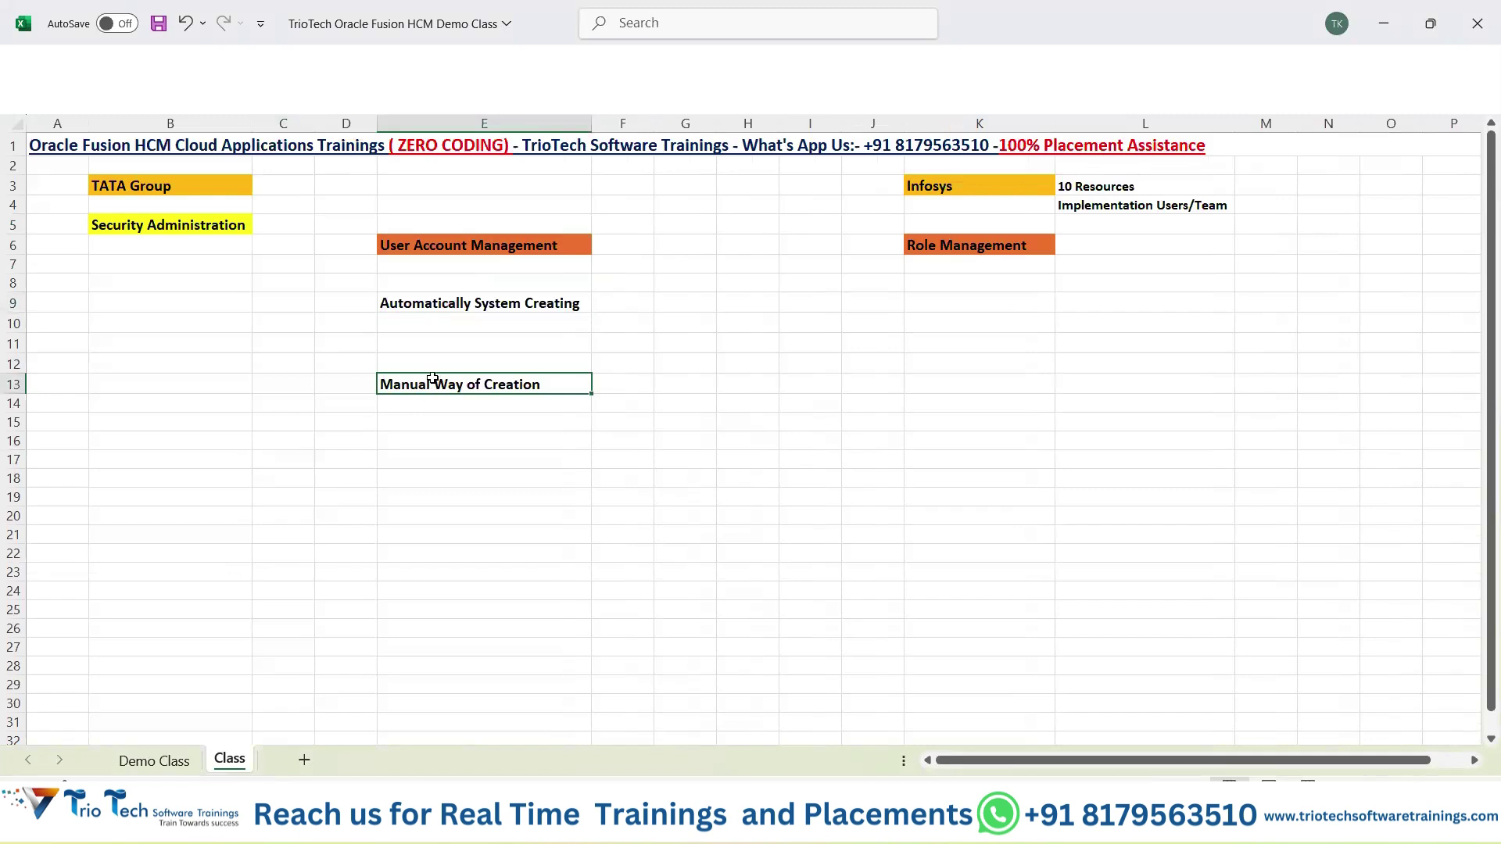
left_click(212, 303)
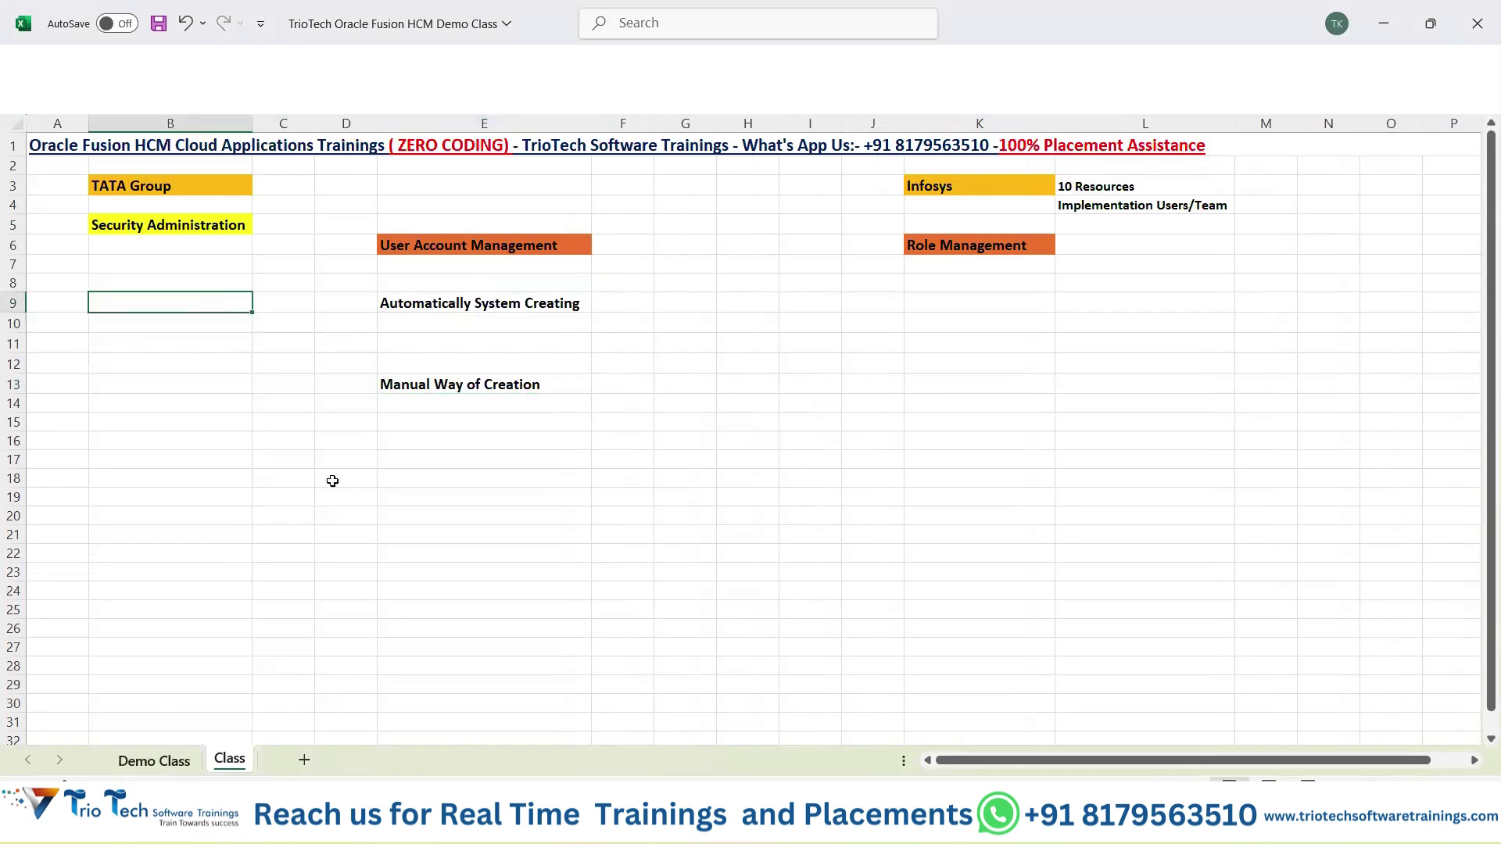
On the Demo Class sheet, copy the '1) Global HR/ Core HR' entry in B25.
key("ctrl+Page_Up")
scroll(298, 399, "up", 7)
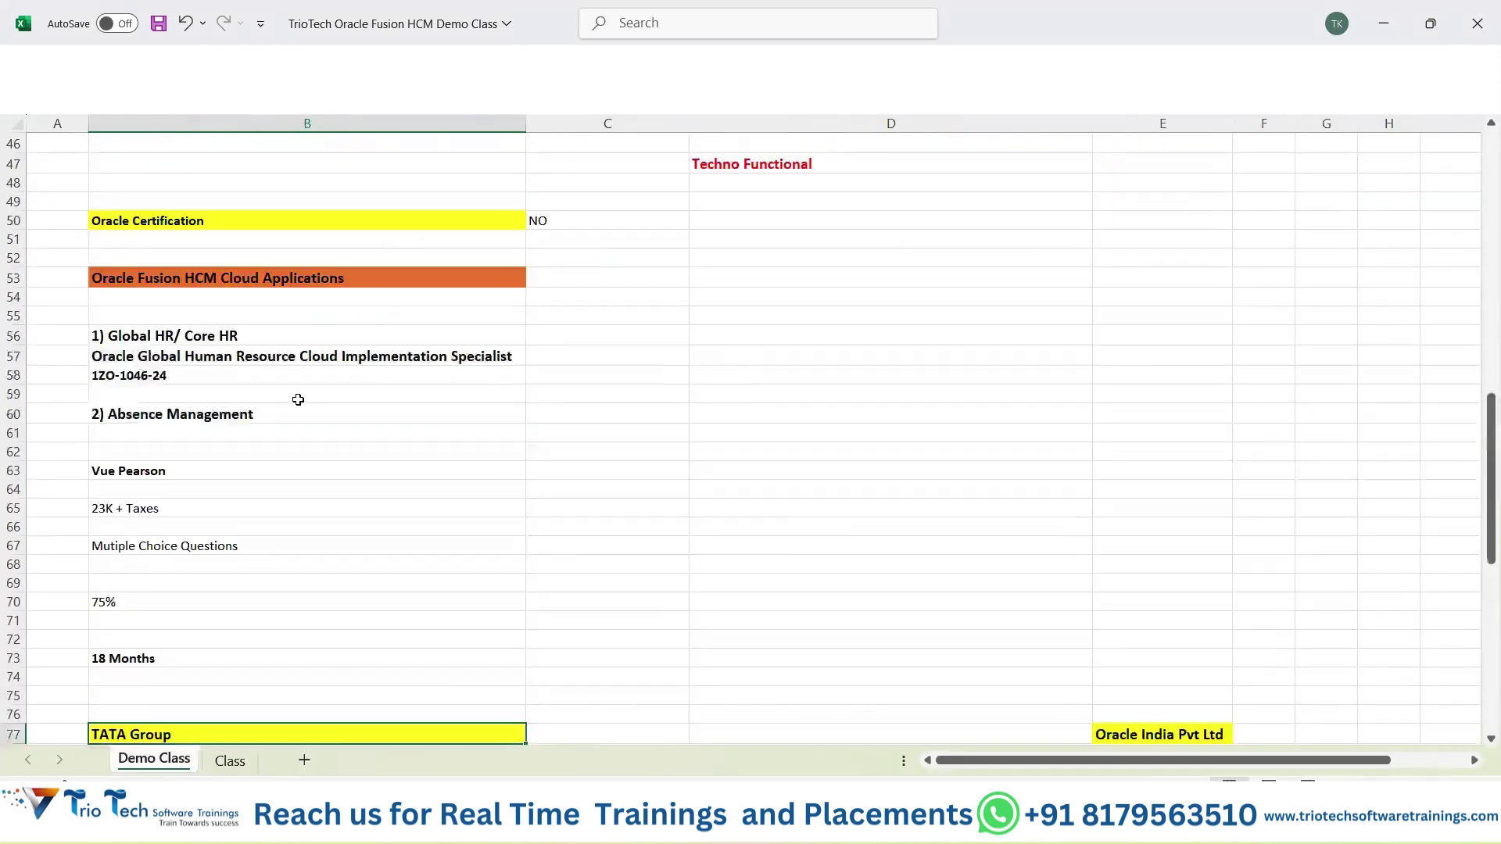
scroll(298, 400, "up", 10)
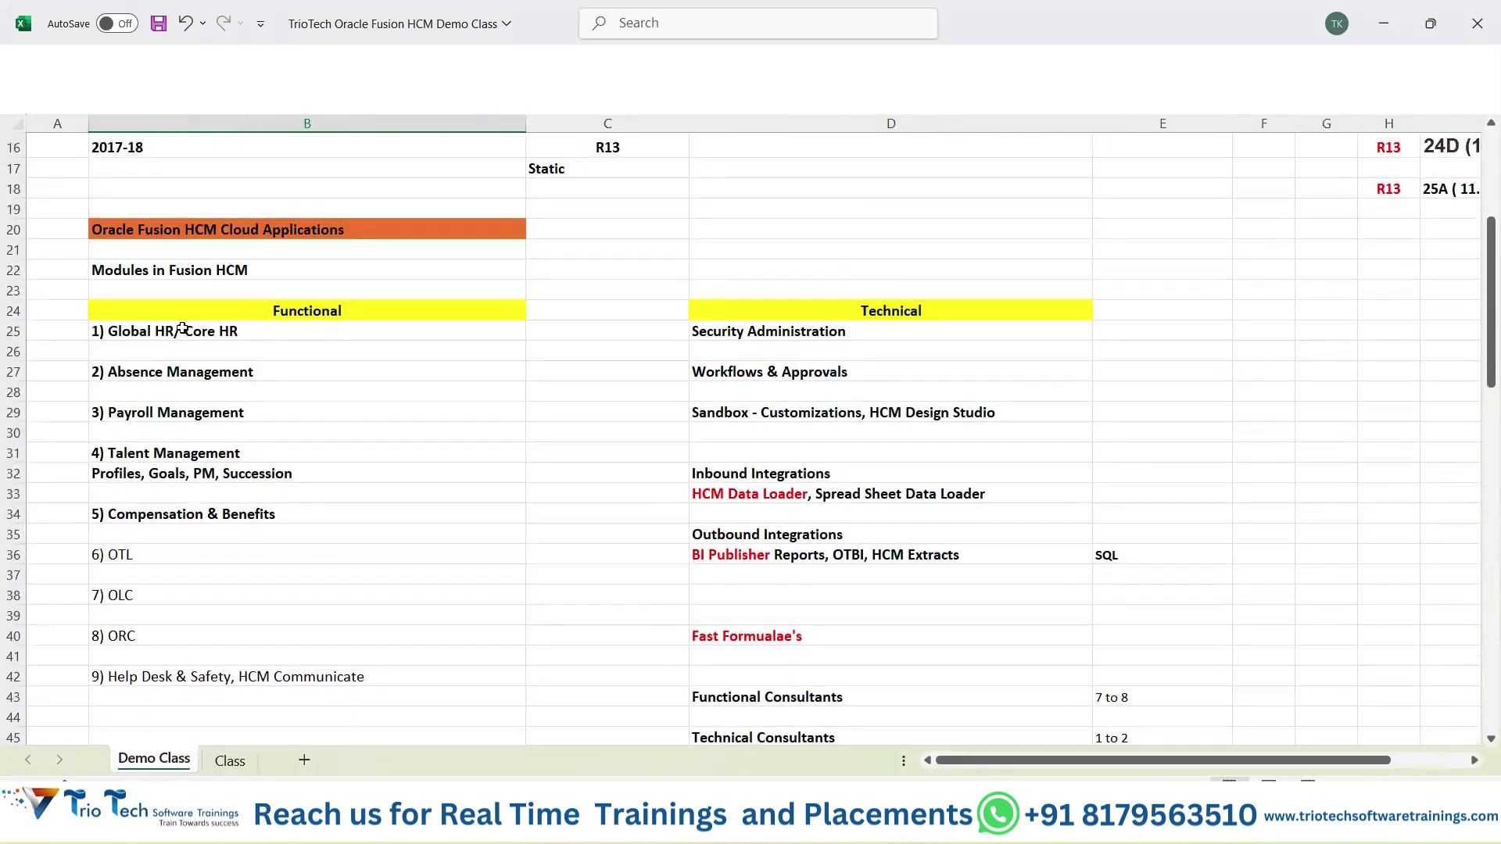
left_click(183, 329)
key("ctrl+c")
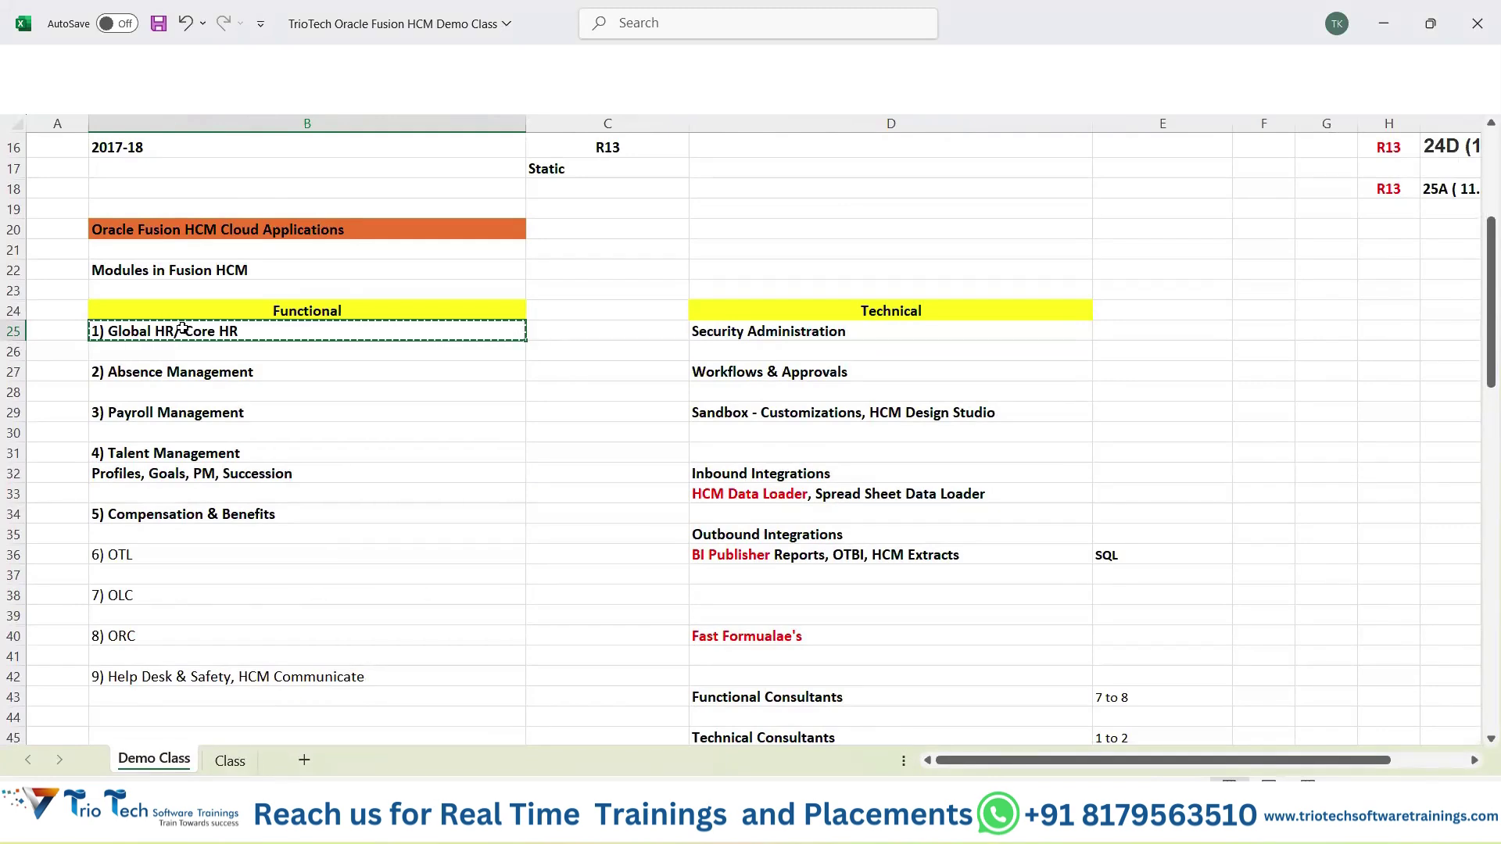
Glance at the Oracle sign-in page in the browser, then return to the Global HR/ Core HR entry.
left_click(310, 88)
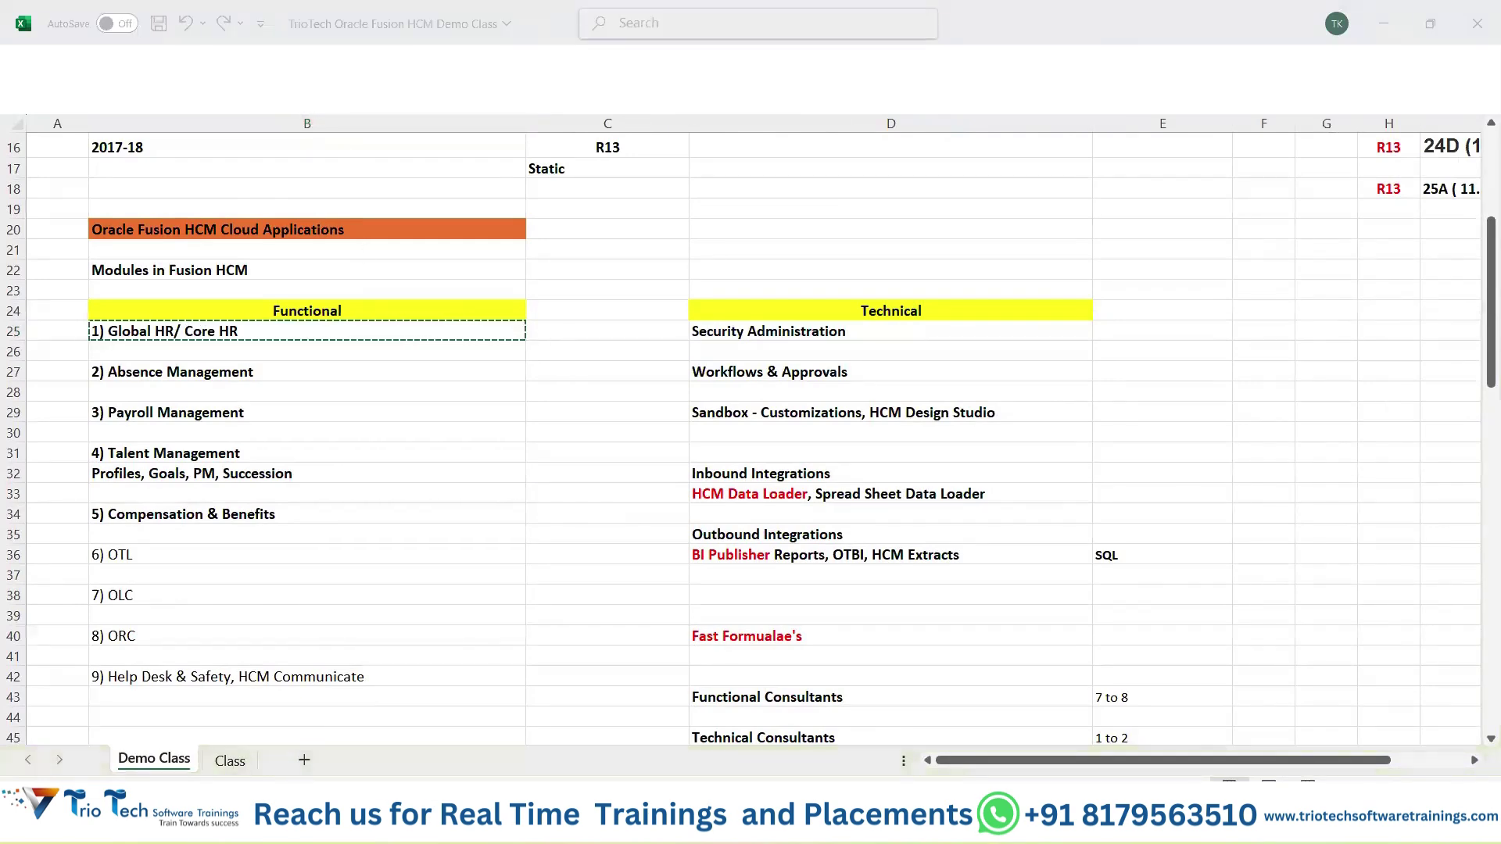
left_click(220, 423)
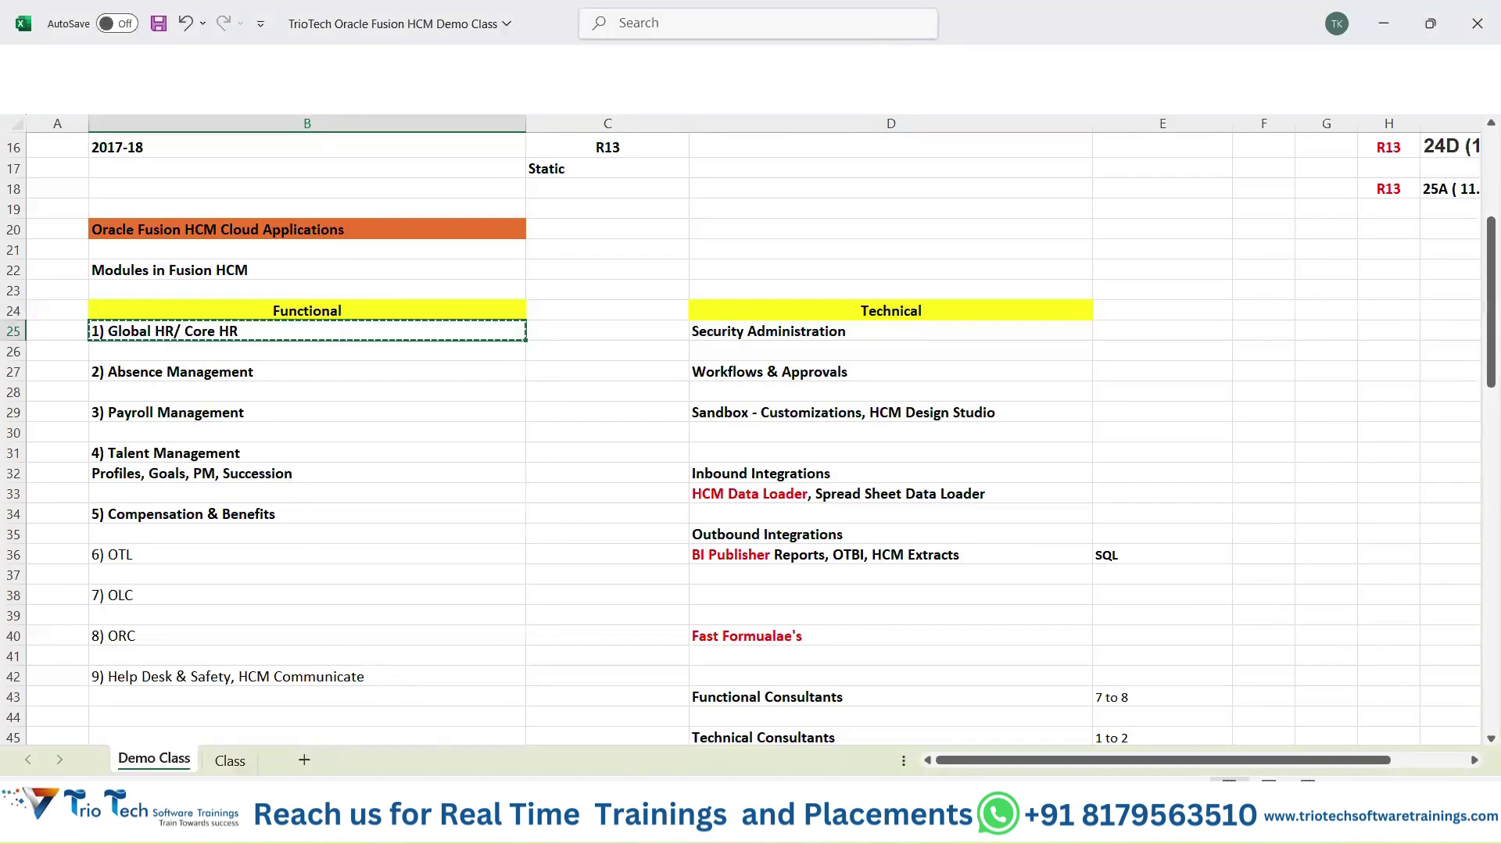
key("alt+Tab")
left_click(551, 62)
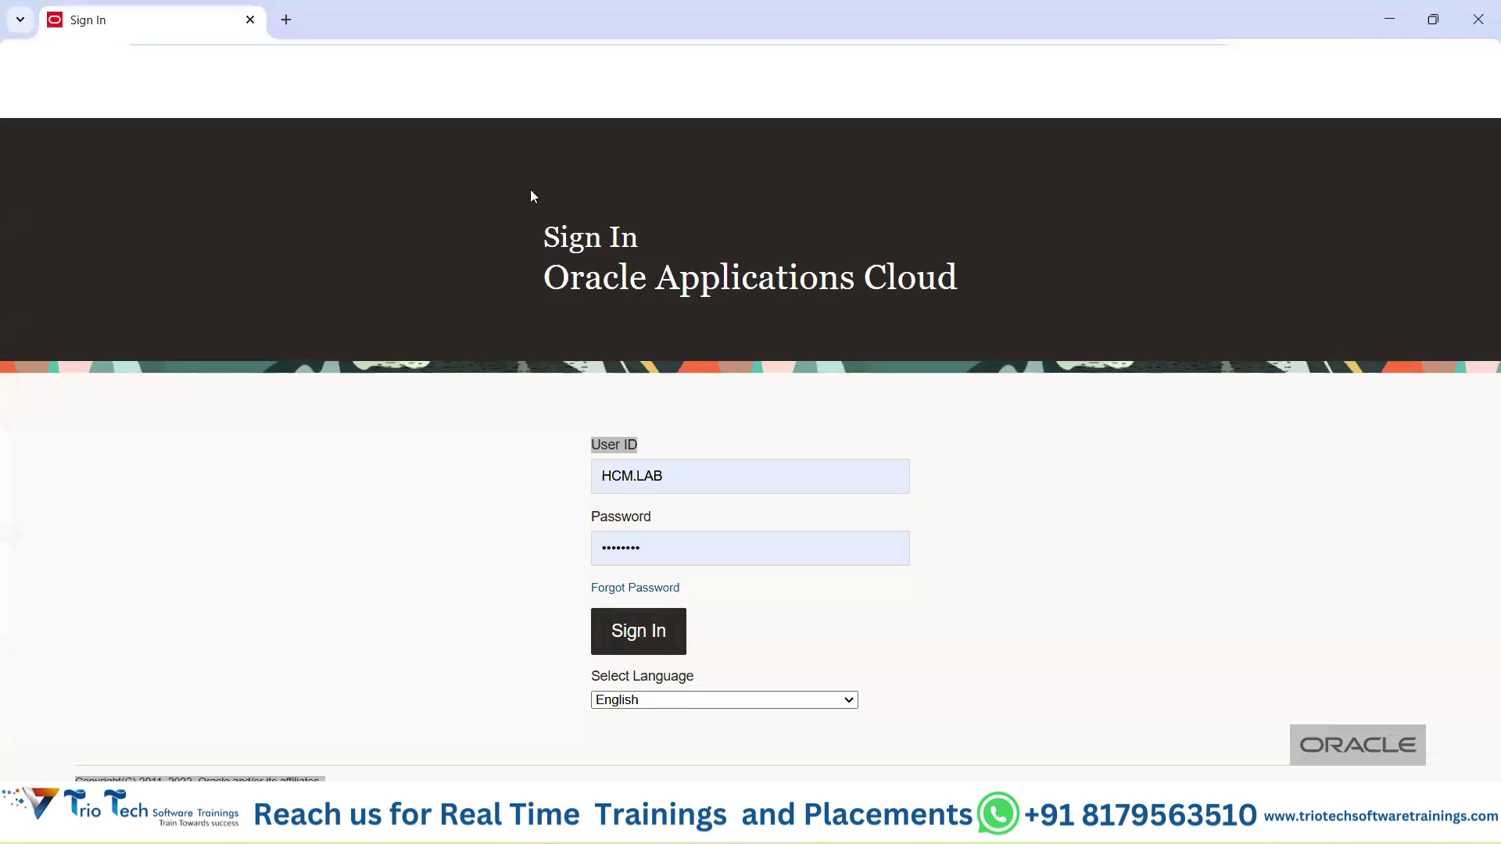
key("alt+Tab")
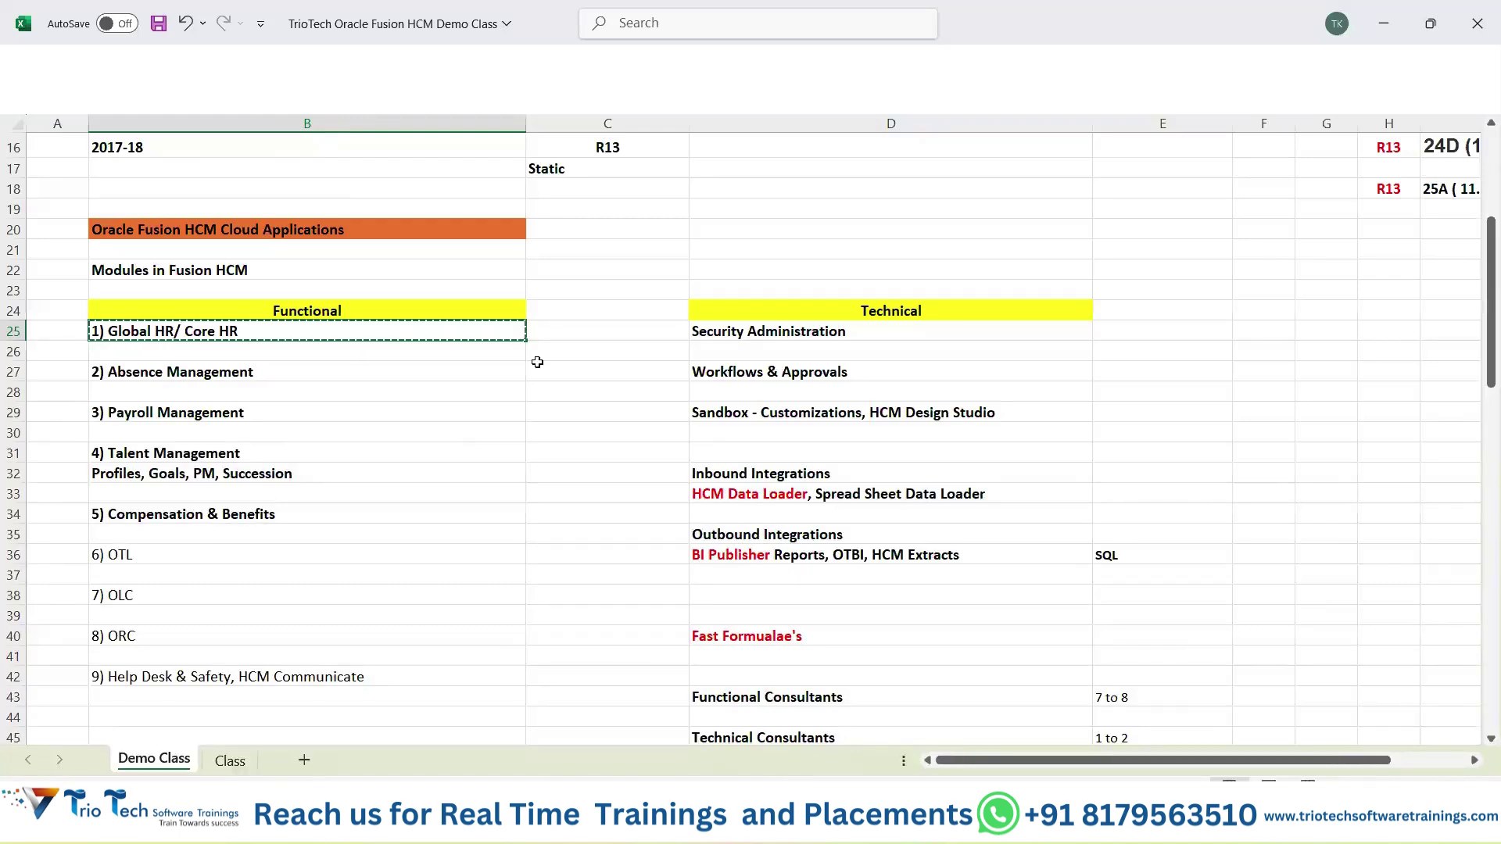
left_click(590, 329)
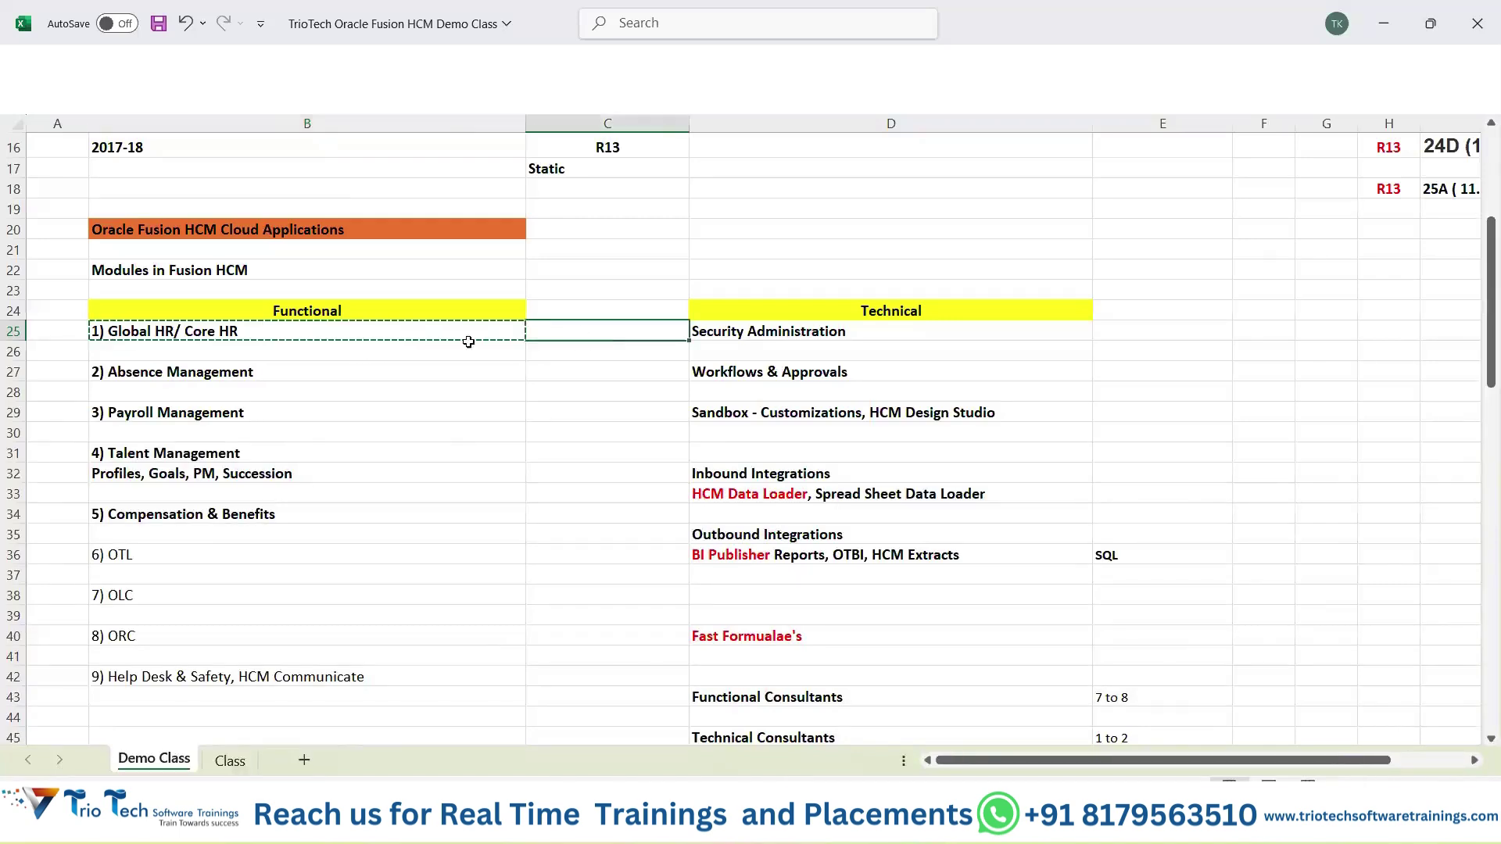
left_click(316, 331)
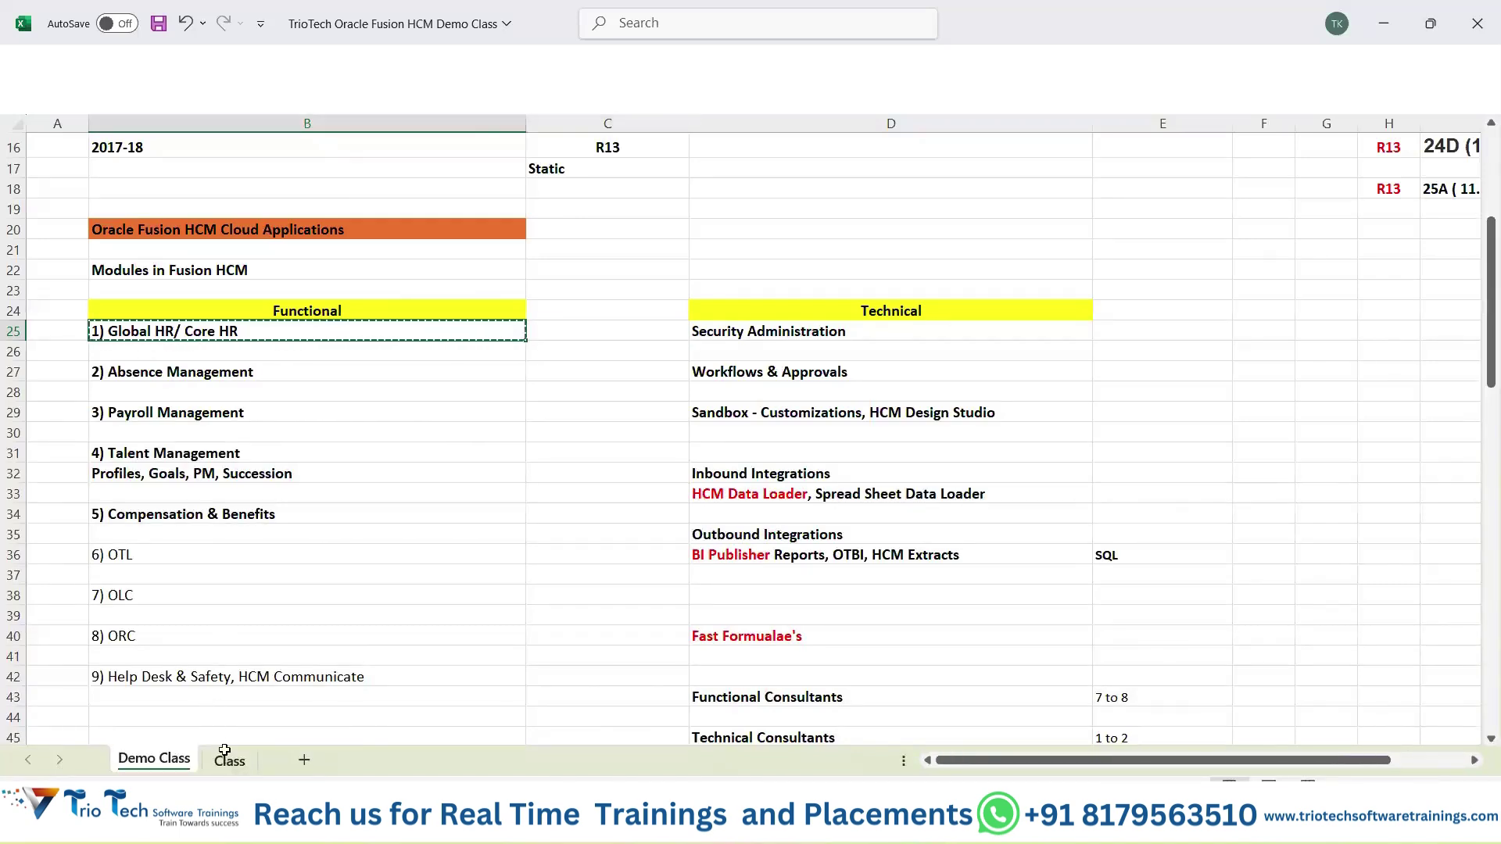
On the Class sheet, enter the Employee's heading in B9 and 'Hiring of Employee' in B10.
left_click(228, 760)
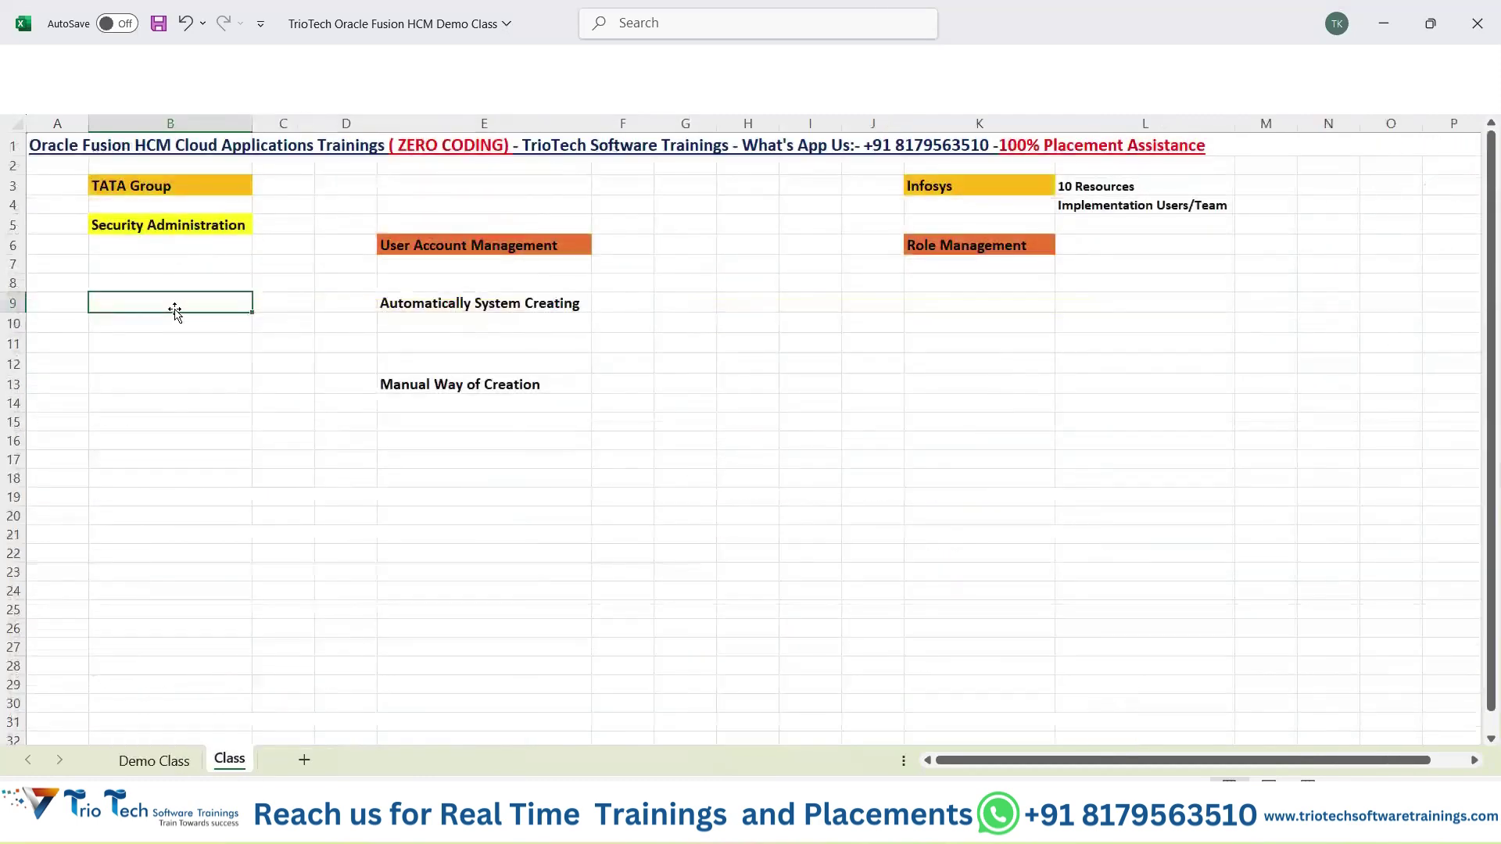
type("Employee's")
key("Return")
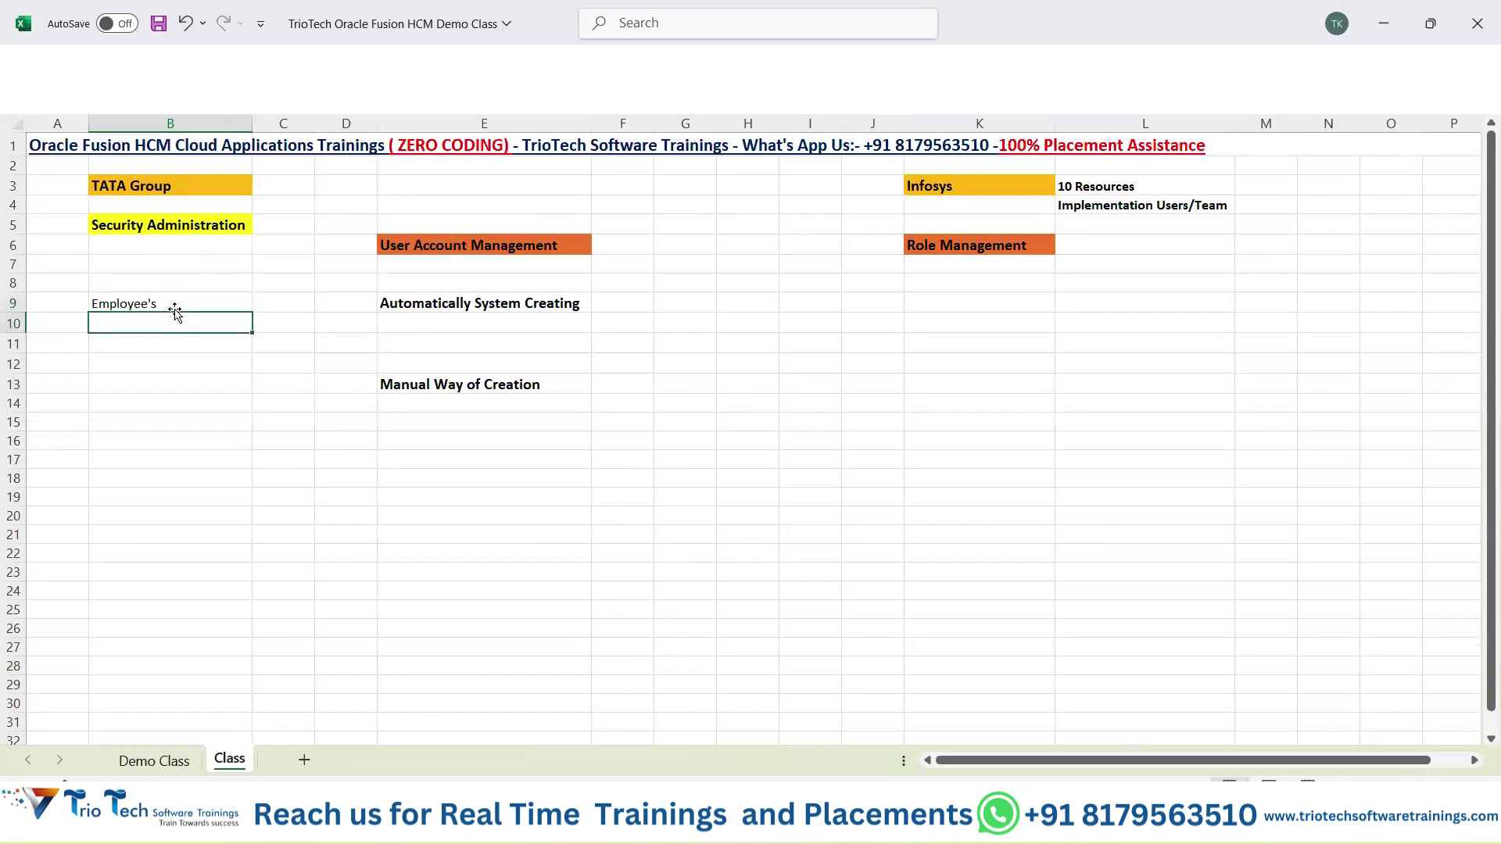
type("Hiring of Employee")
key("Return")
Make the Employee's heading in B9 bold, select E9, and switch to the browser.
left_click(175, 309)
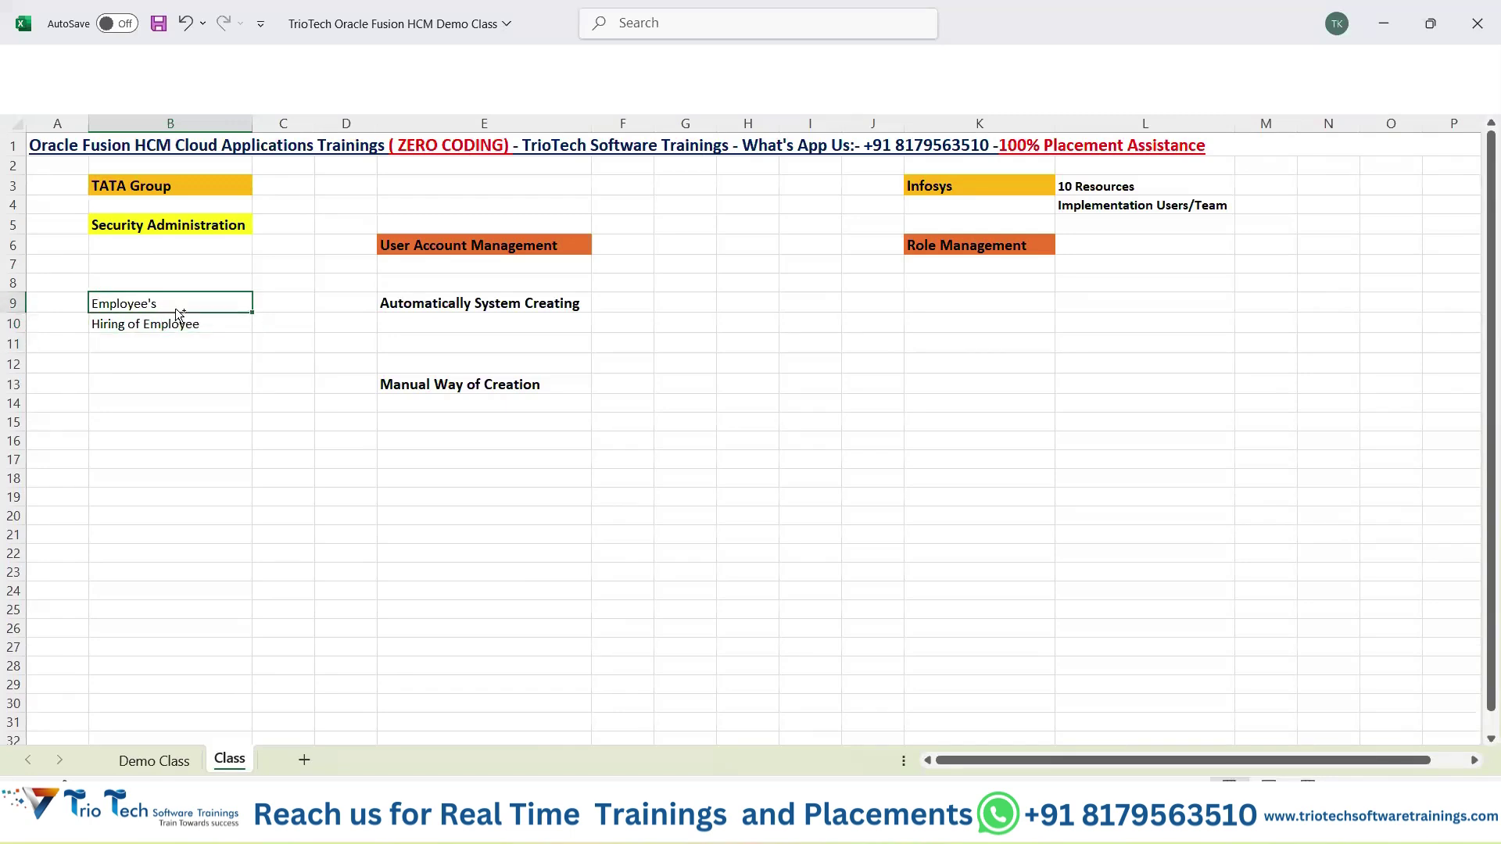
key("ctrl+b")
left_click(210, 357)
left_click(421, 301)
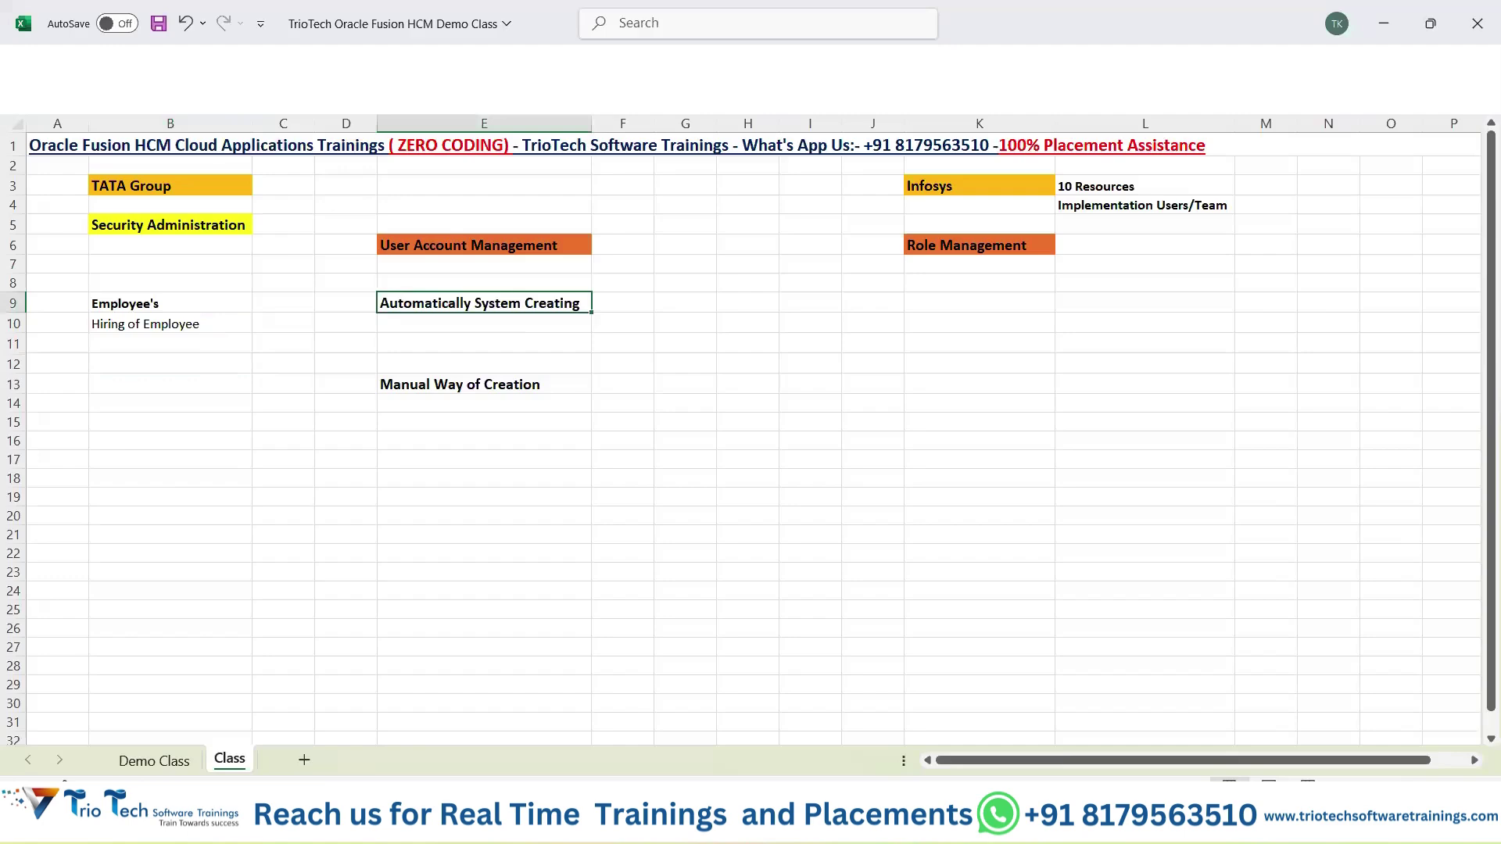
key("alt+Tab")
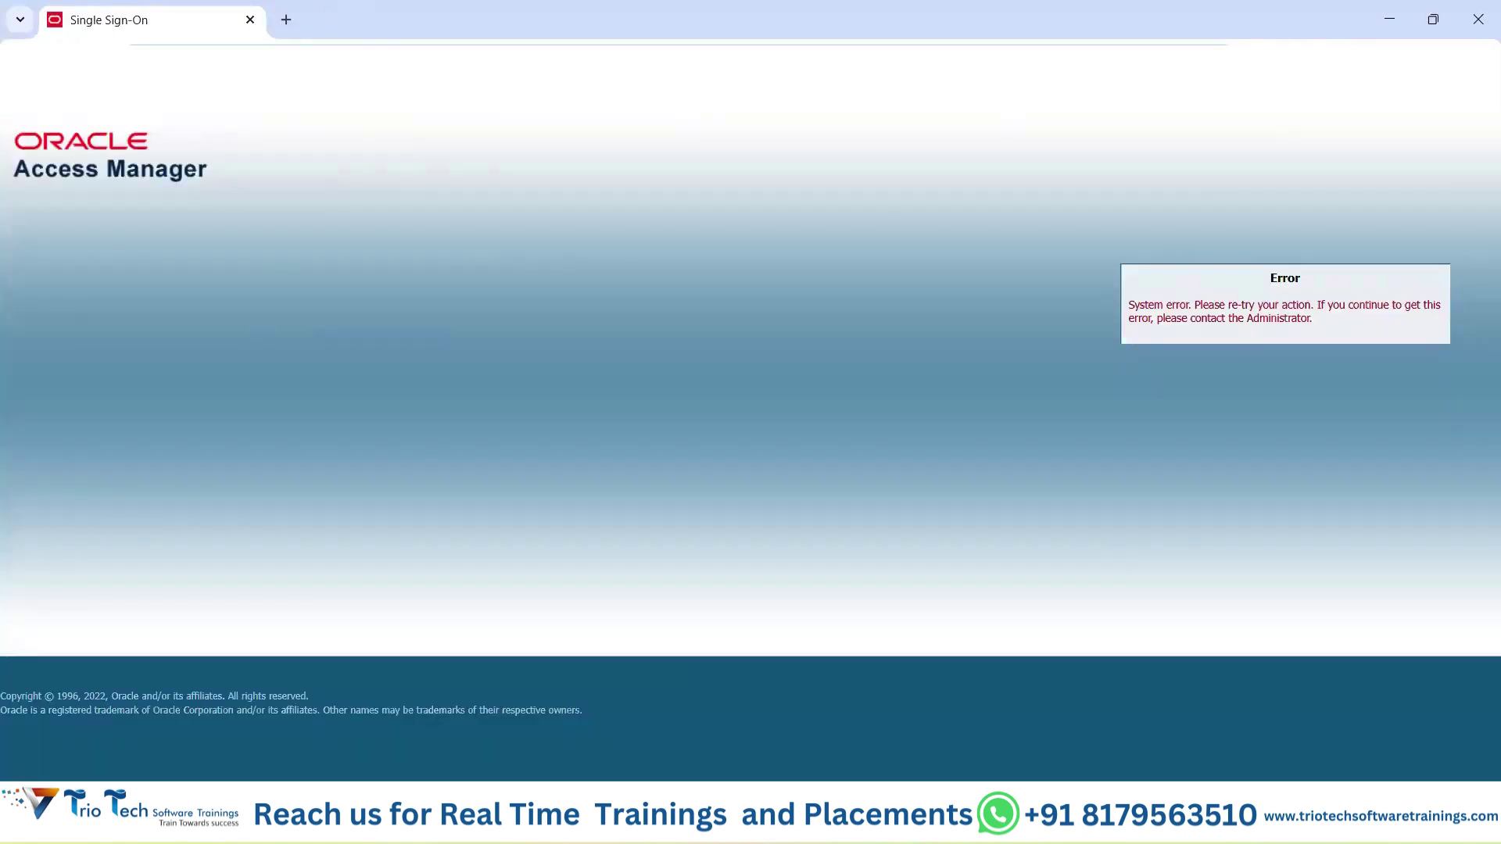
Sign in to Oracle Fusion and start Hire an Employee from My Client Groups > New Person.
key("BackSpace")
key("Return")
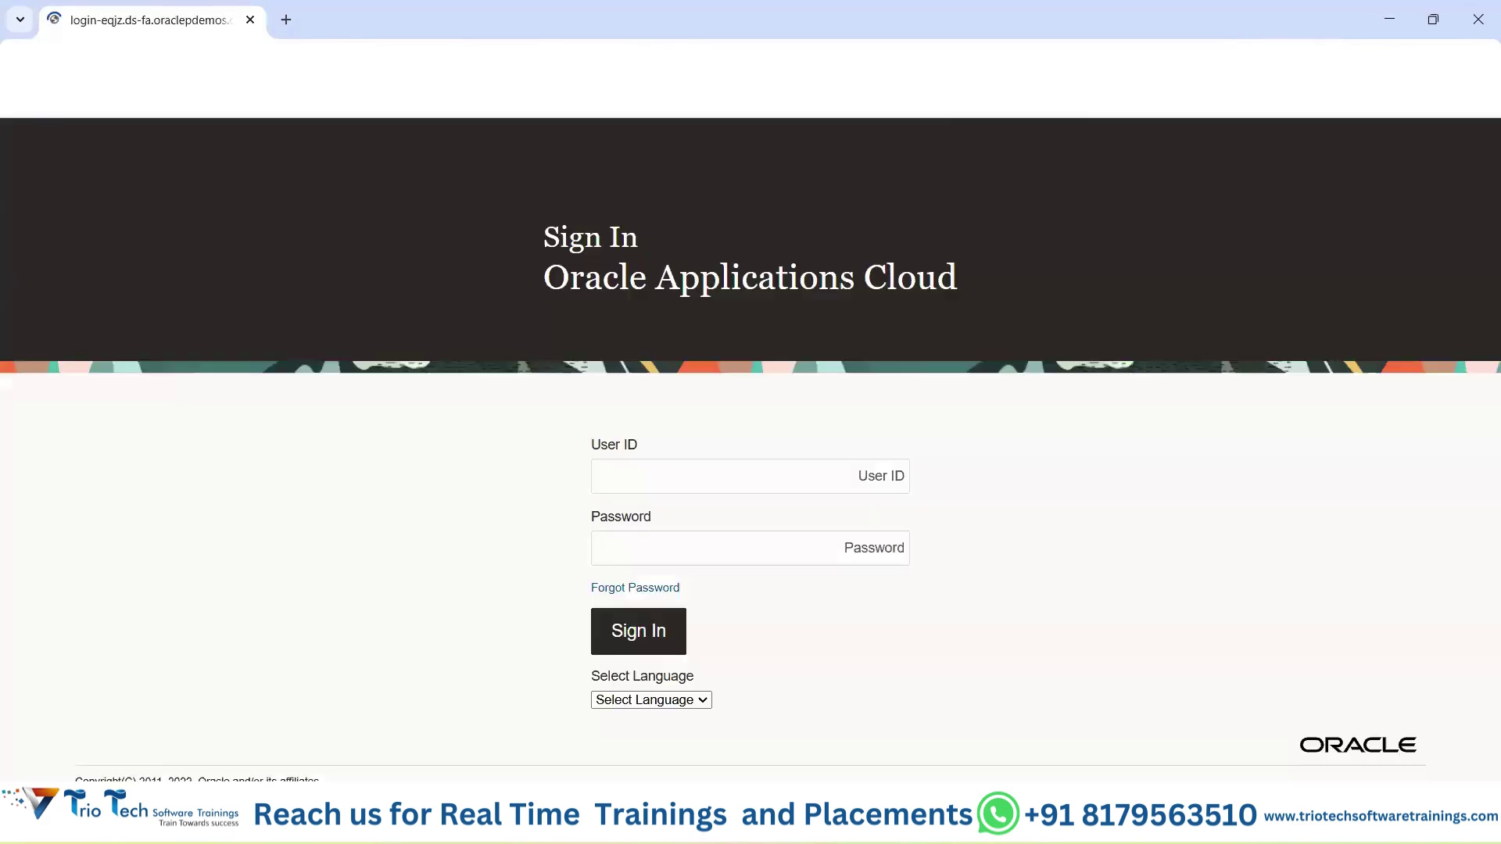
left_click(666, 625)
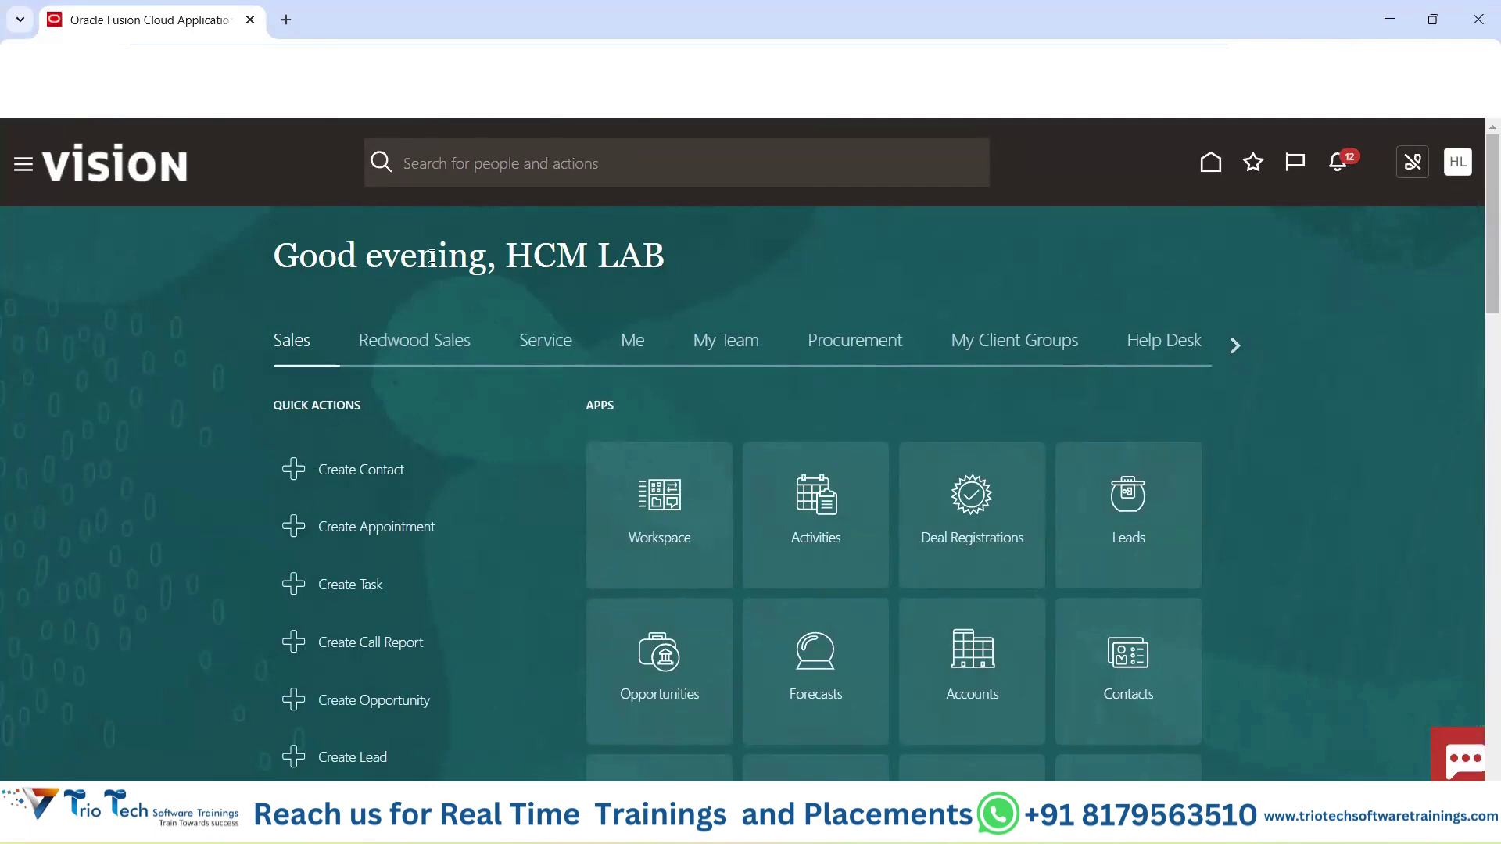
left_click(1009, 344)
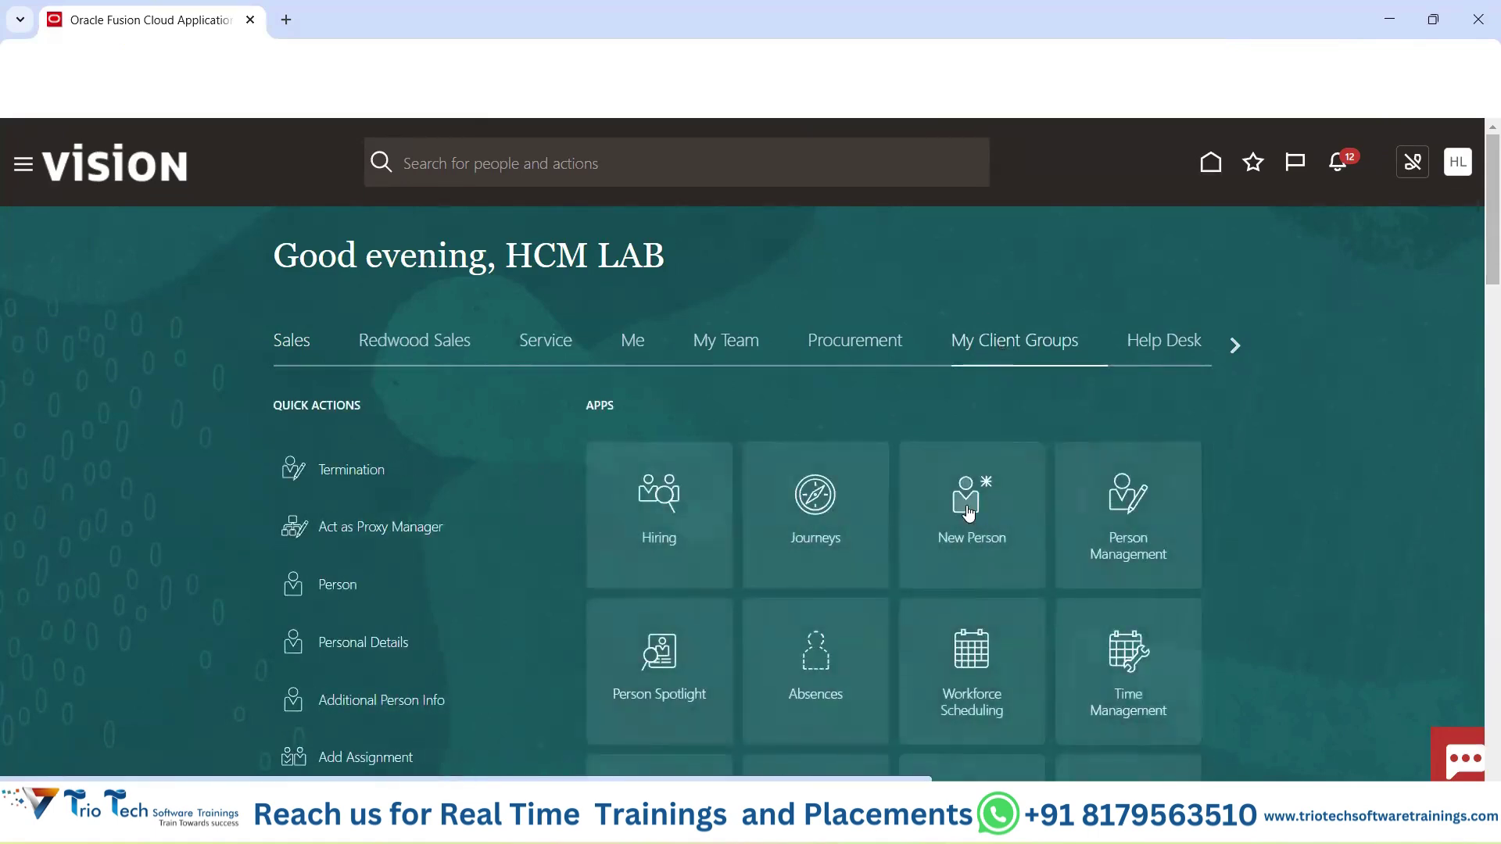
left_click(967, 514)
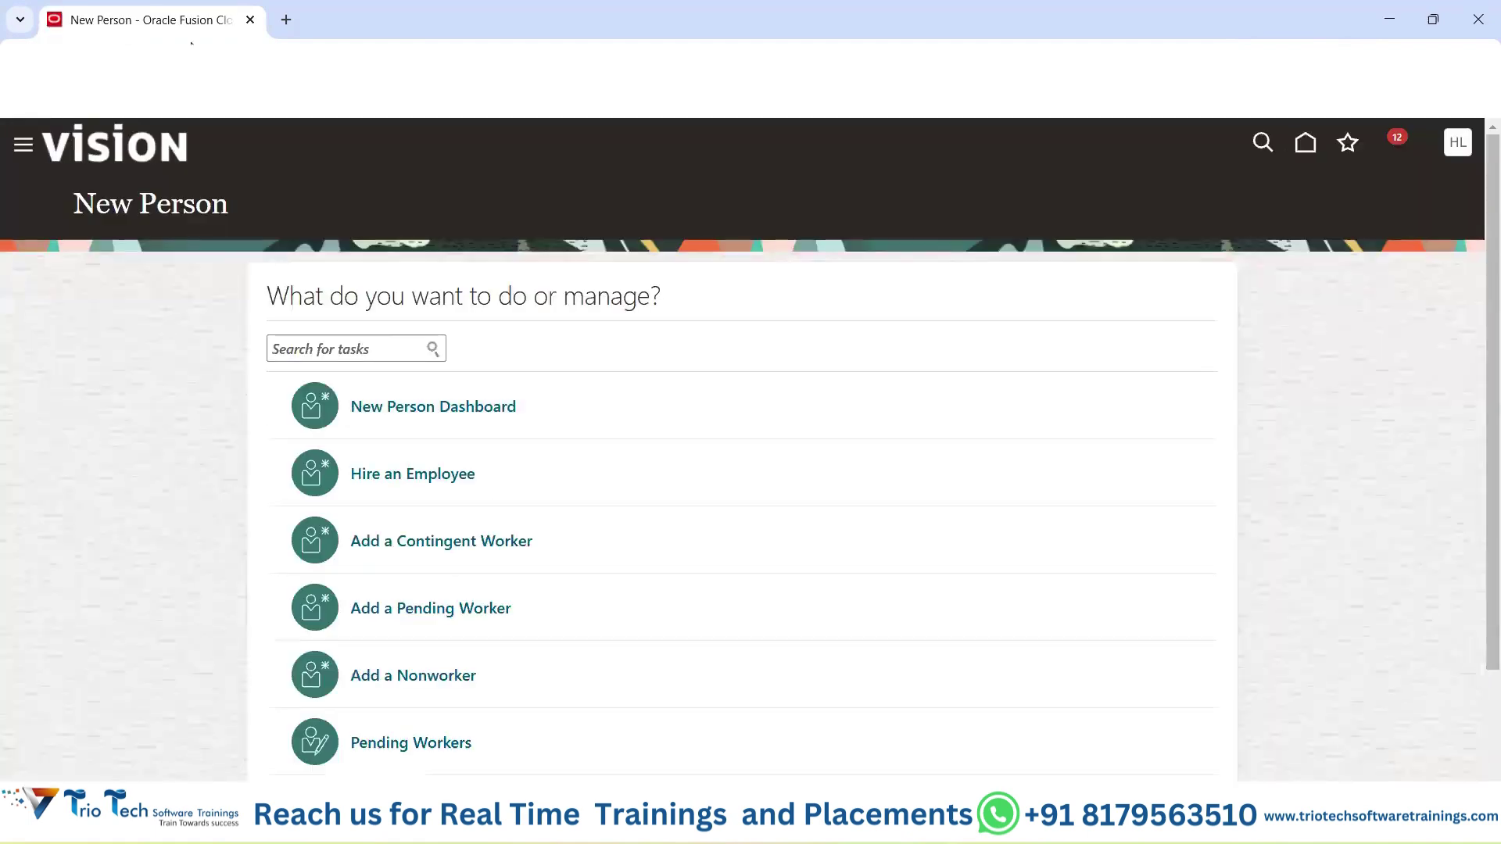
left_click(391, 473)
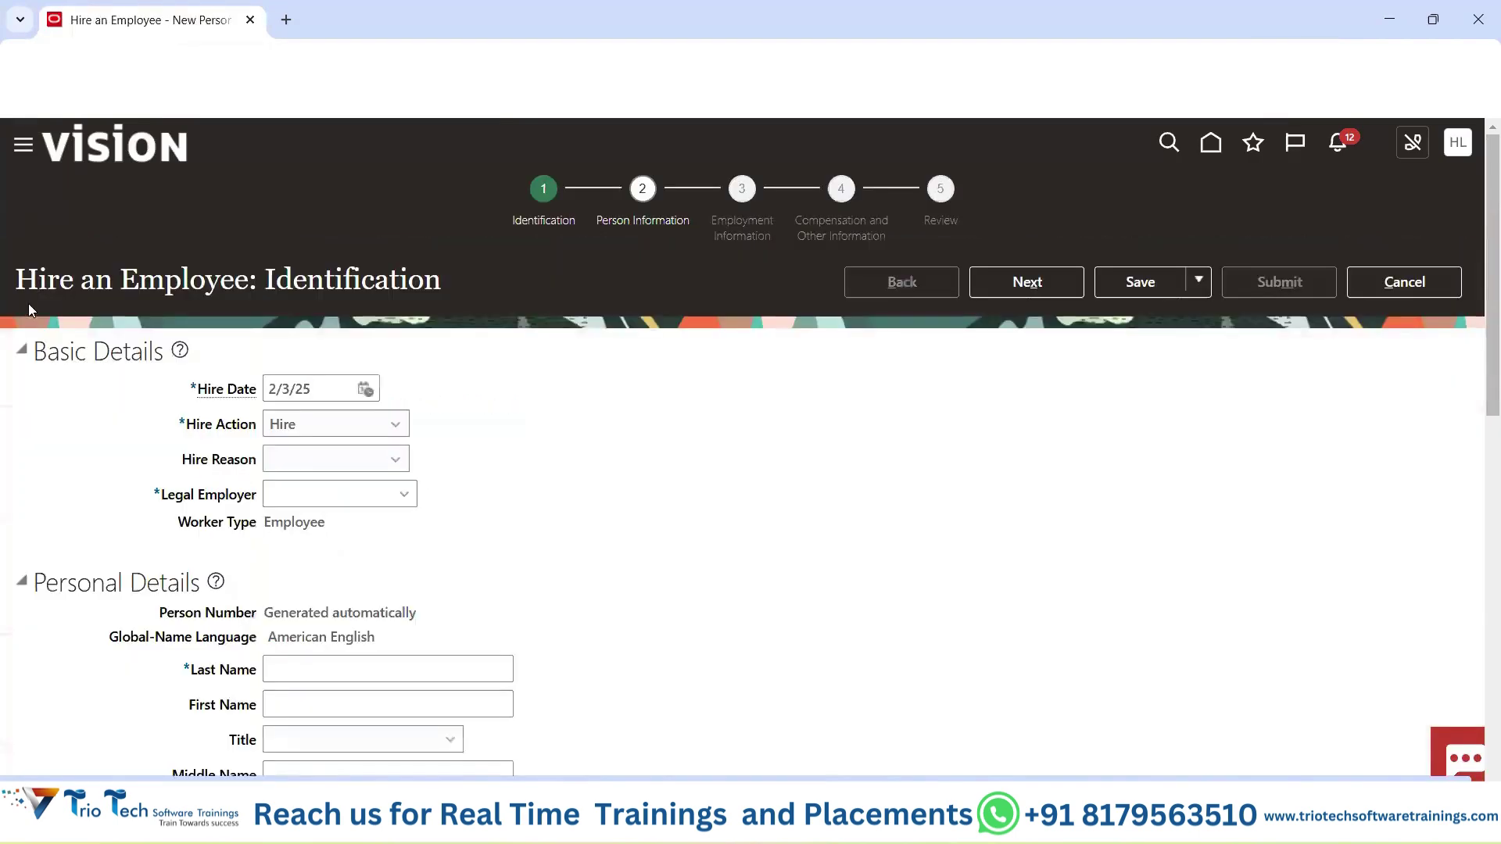
Review the Hire an Employee: Identification form and its title, then return to the Excel workbook.
left_click_drag(27, 302, 211, 296)
scroll(312, 391, "down", 5)
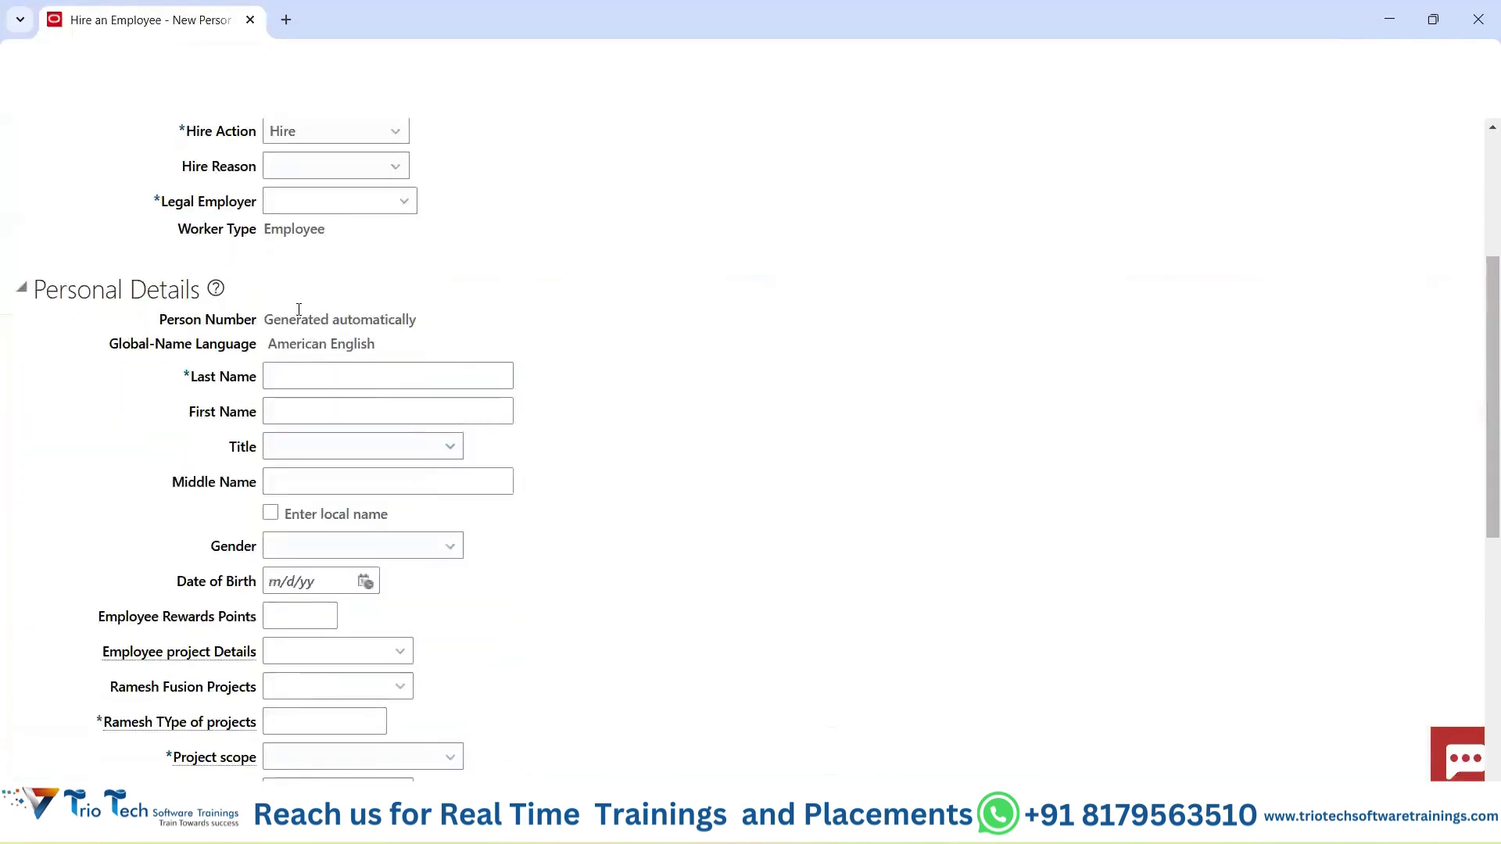
scroll(433, 516, "up", 5)
left_click(262, 62)
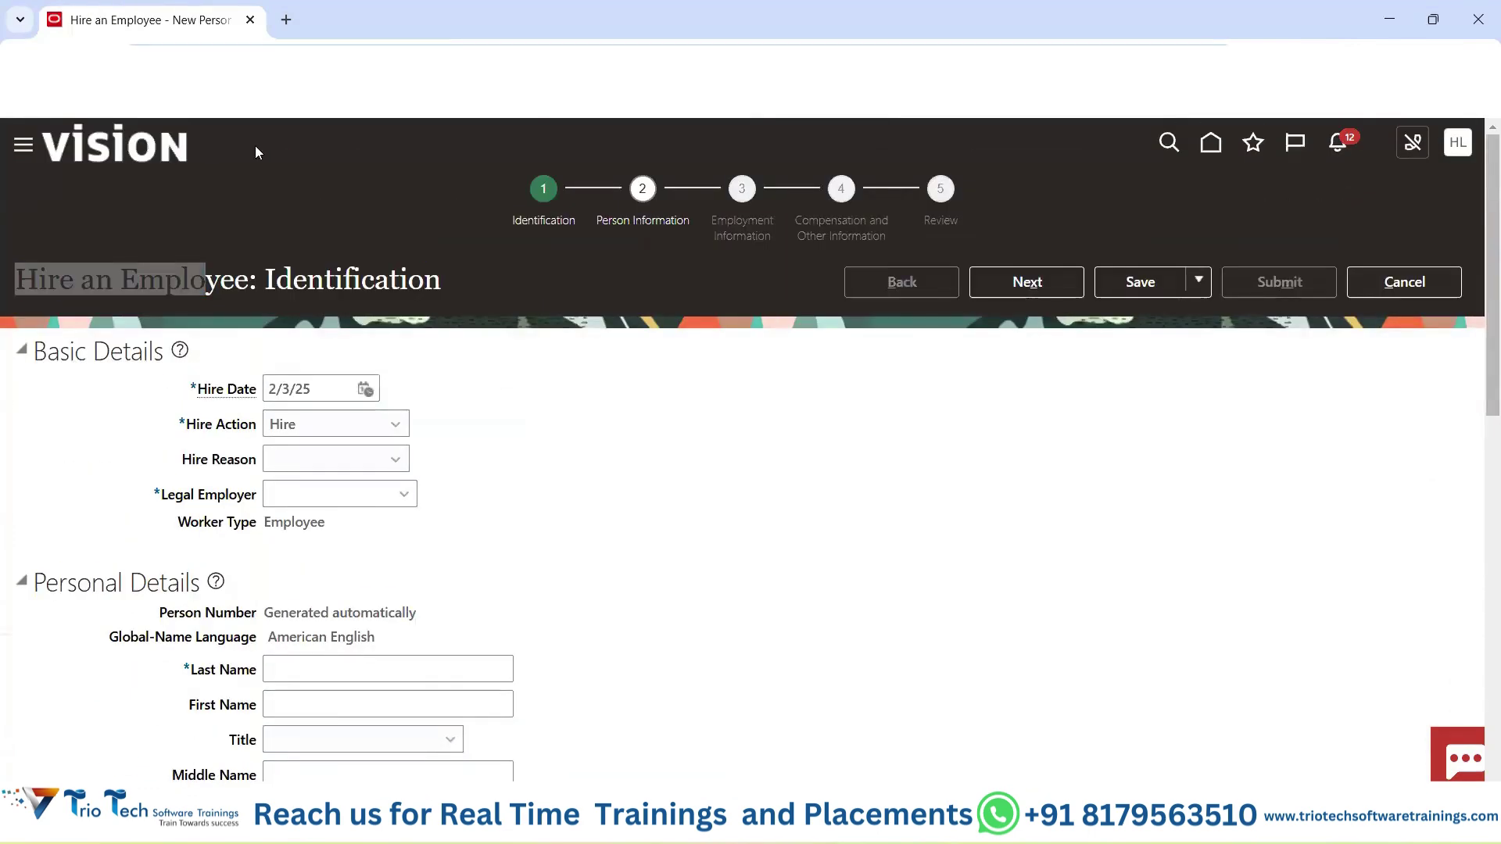
left_click(611, 289)
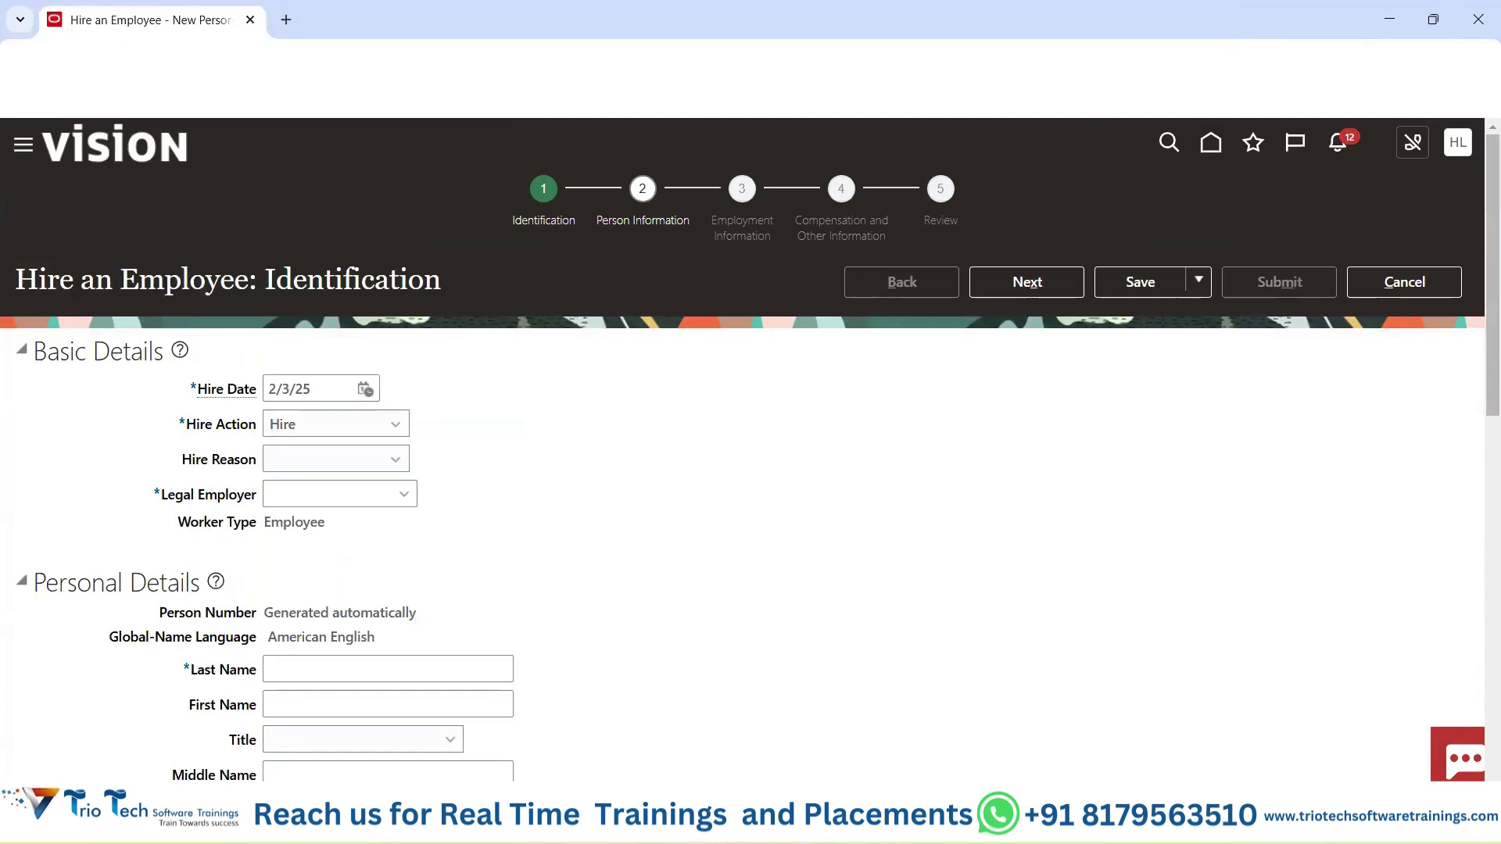
left_click_drag(16, 281, 274, 283)
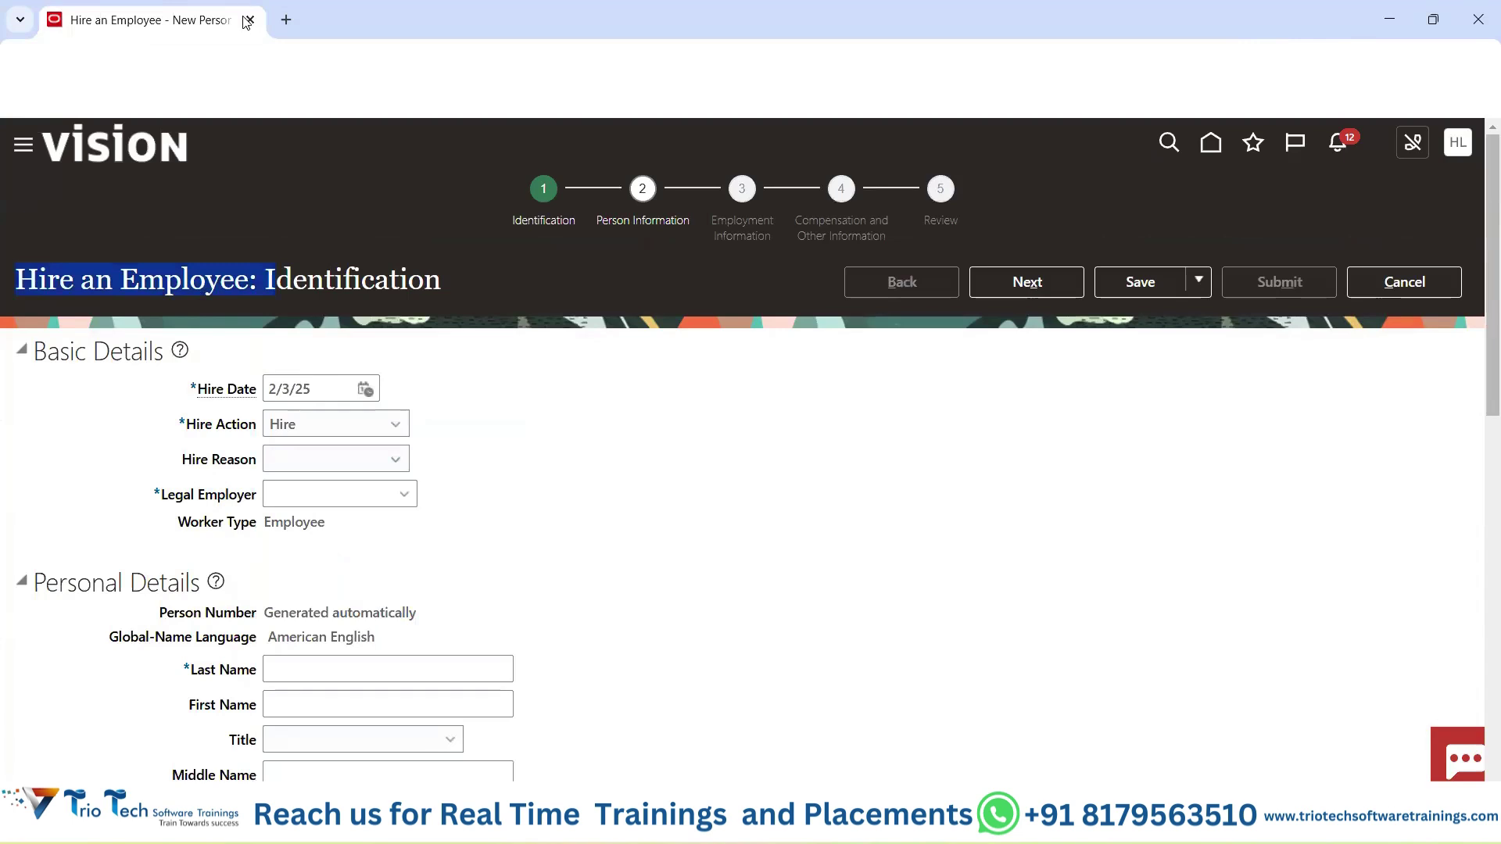
left_click(312, 61)
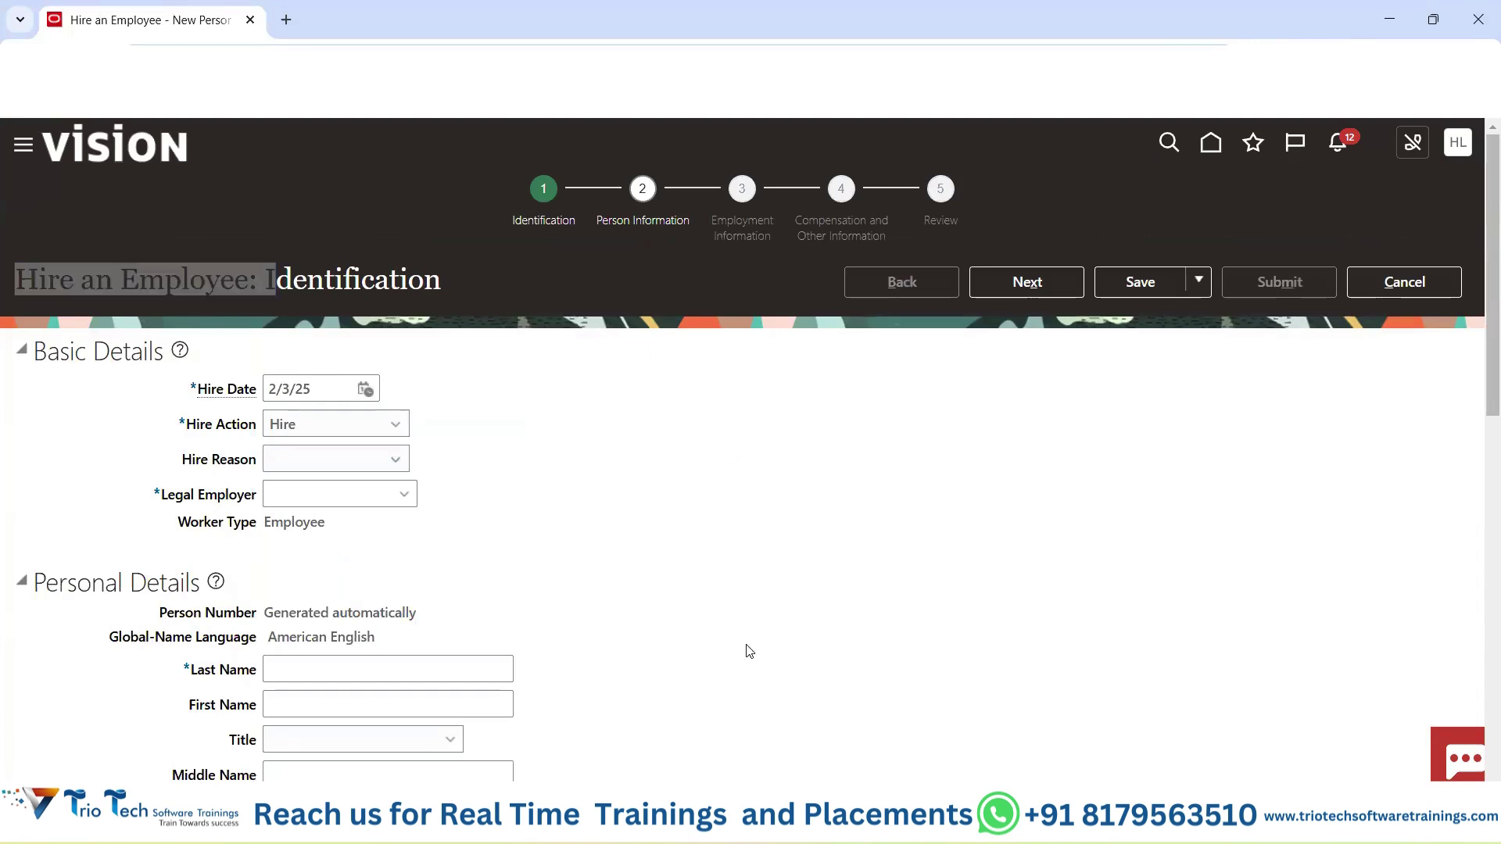
mouse_move(905, 823)
left_click(1008, 723)
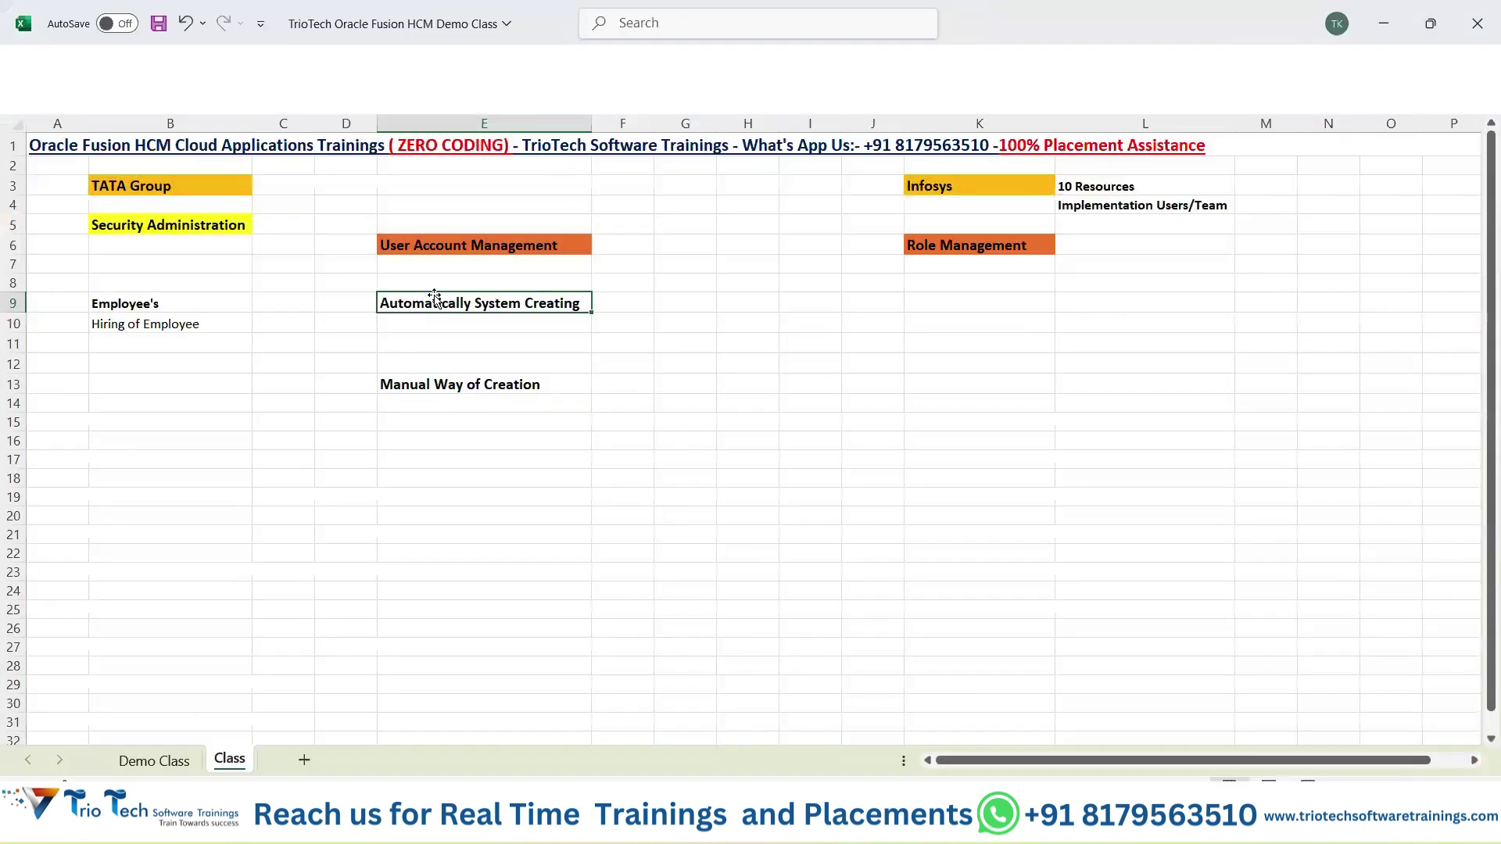
Review the employee hiring notes in B9:E10, then switch back to the browser's hire form.
left_click_drag(186, 310, 552, 333)
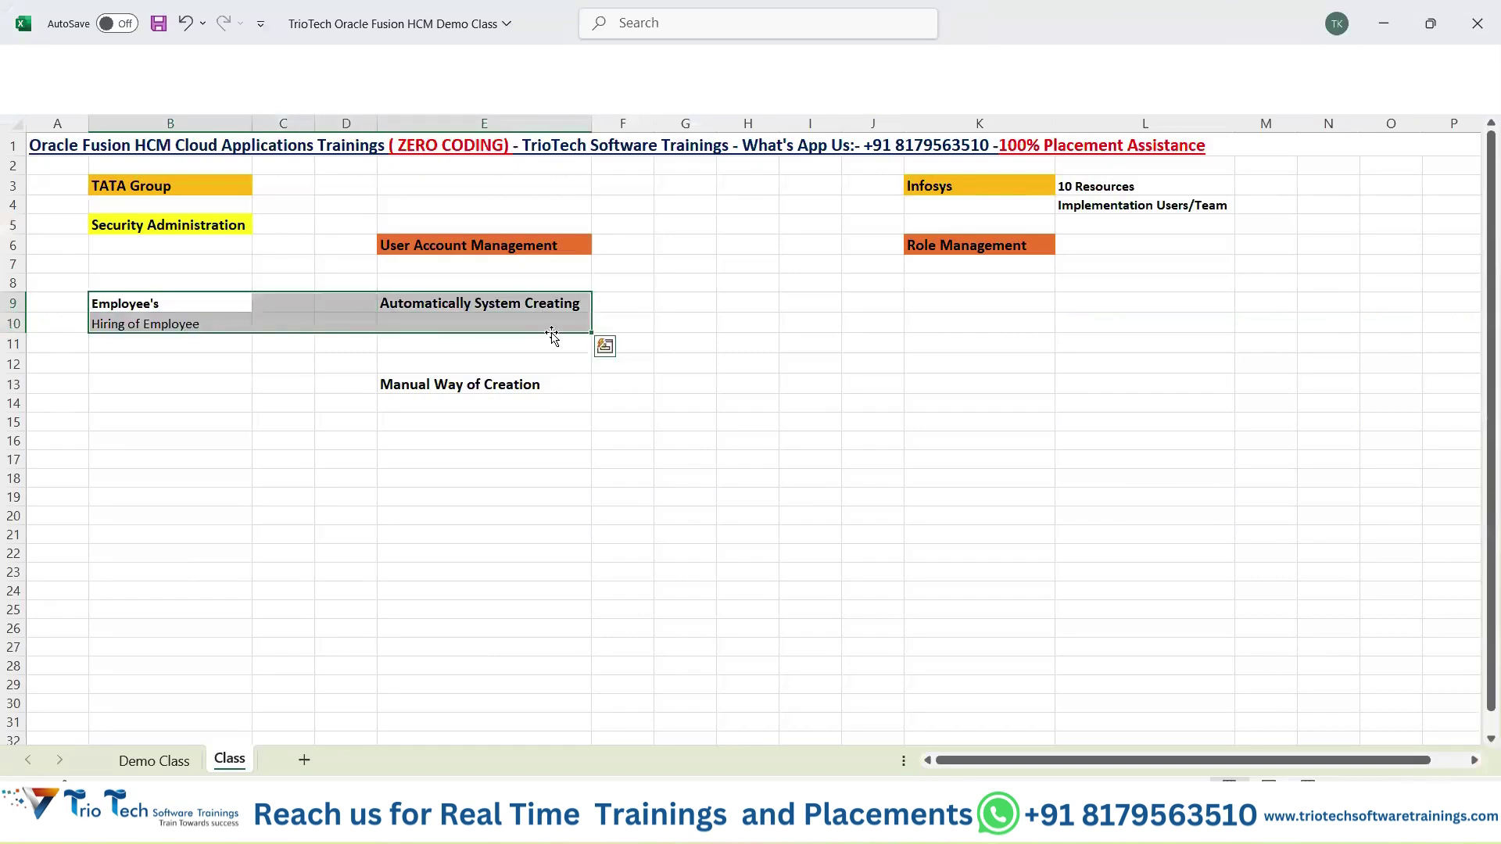
left_click(169, 303)
left_click_drag(170, 303, 185, 336)
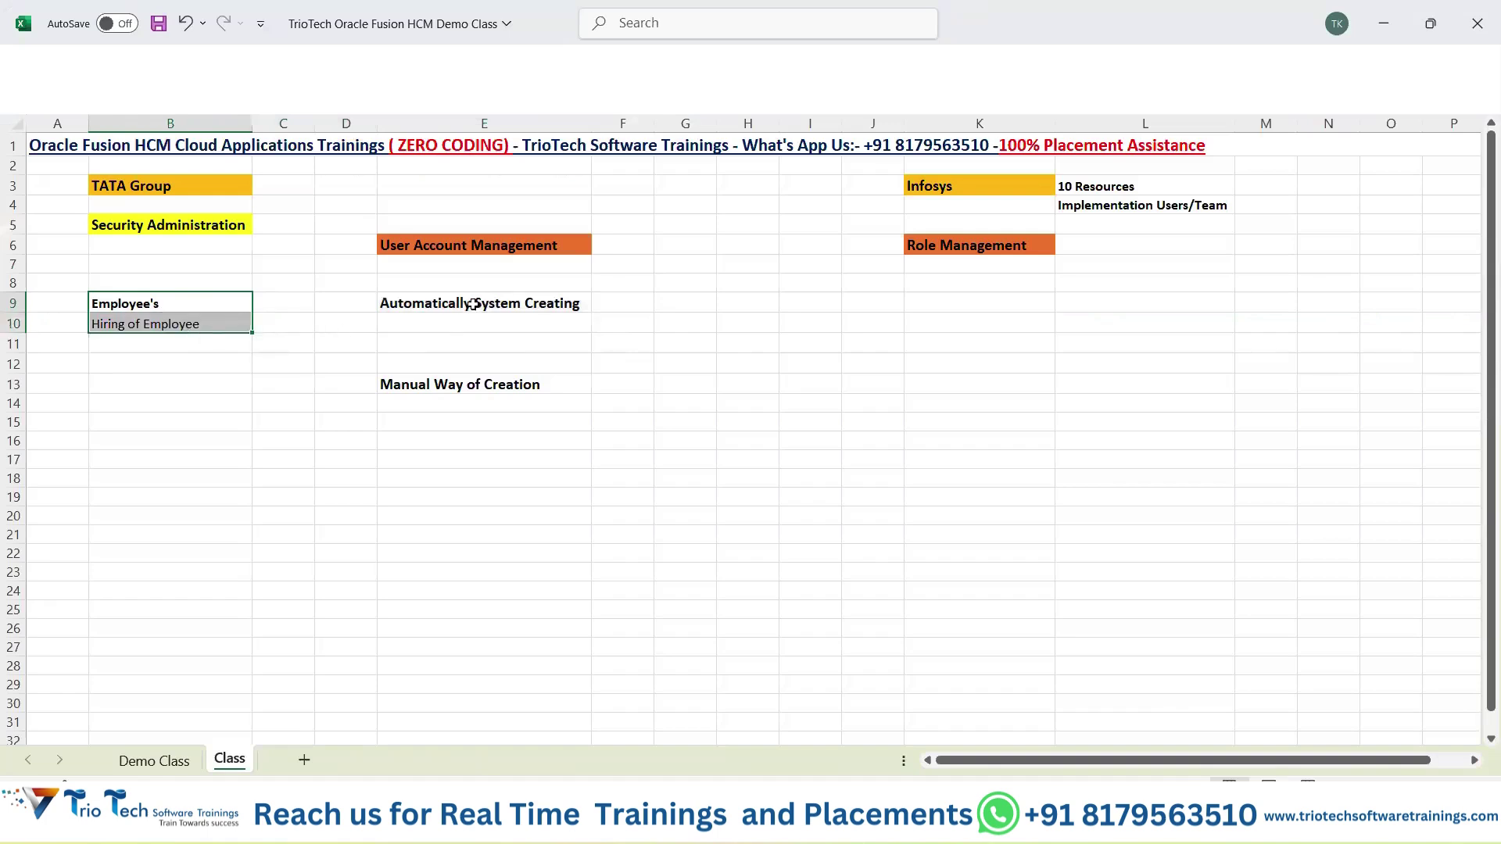
left_click_drag(473, 330, 218, 325)
key("alt+Tab")
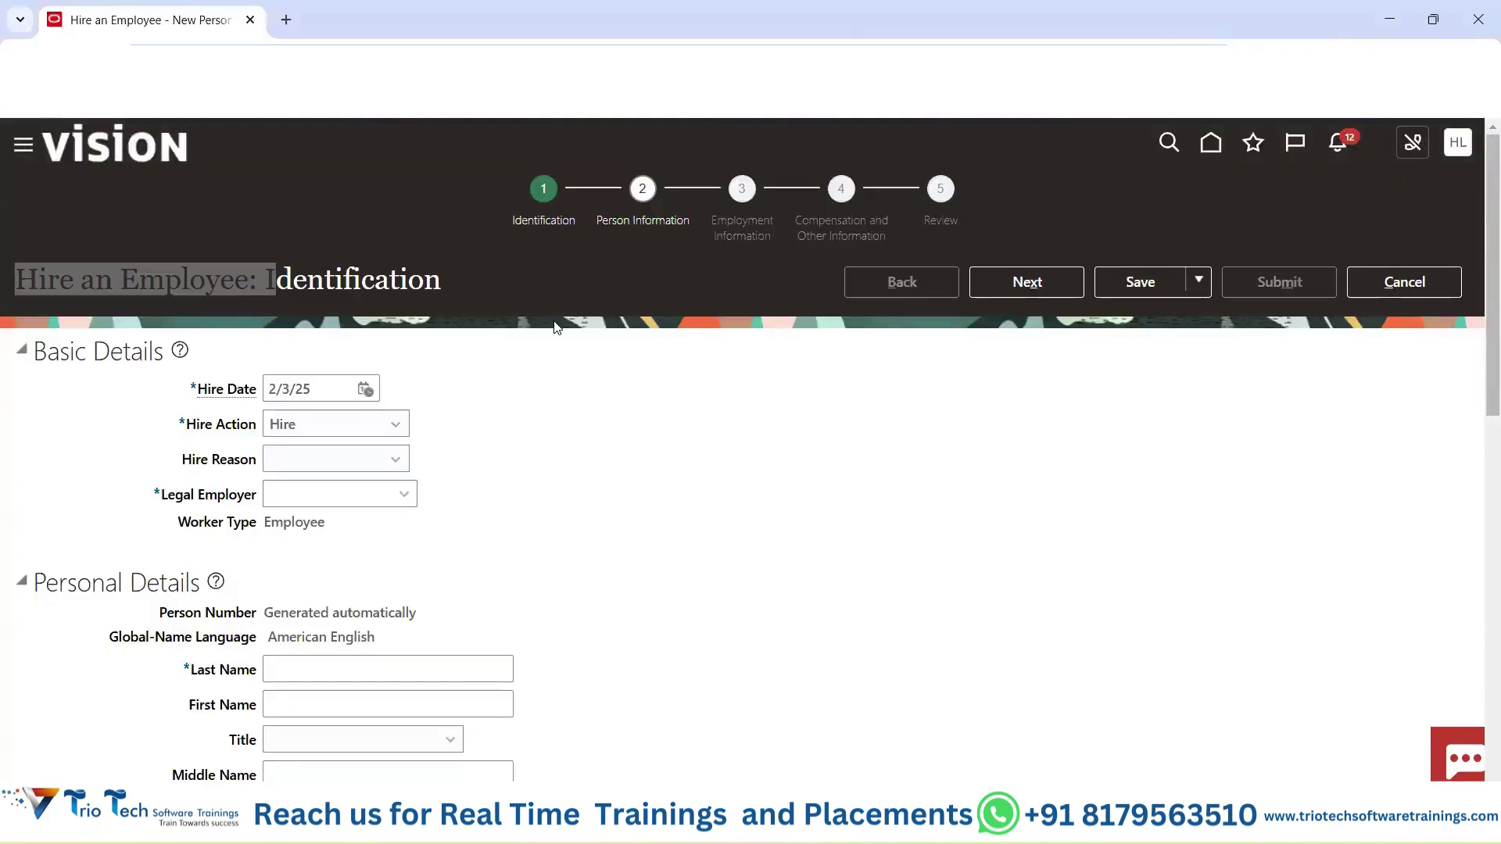
Clear the title highlight on the hire form, then return to Excel and select E9.
left_click(590, 362)
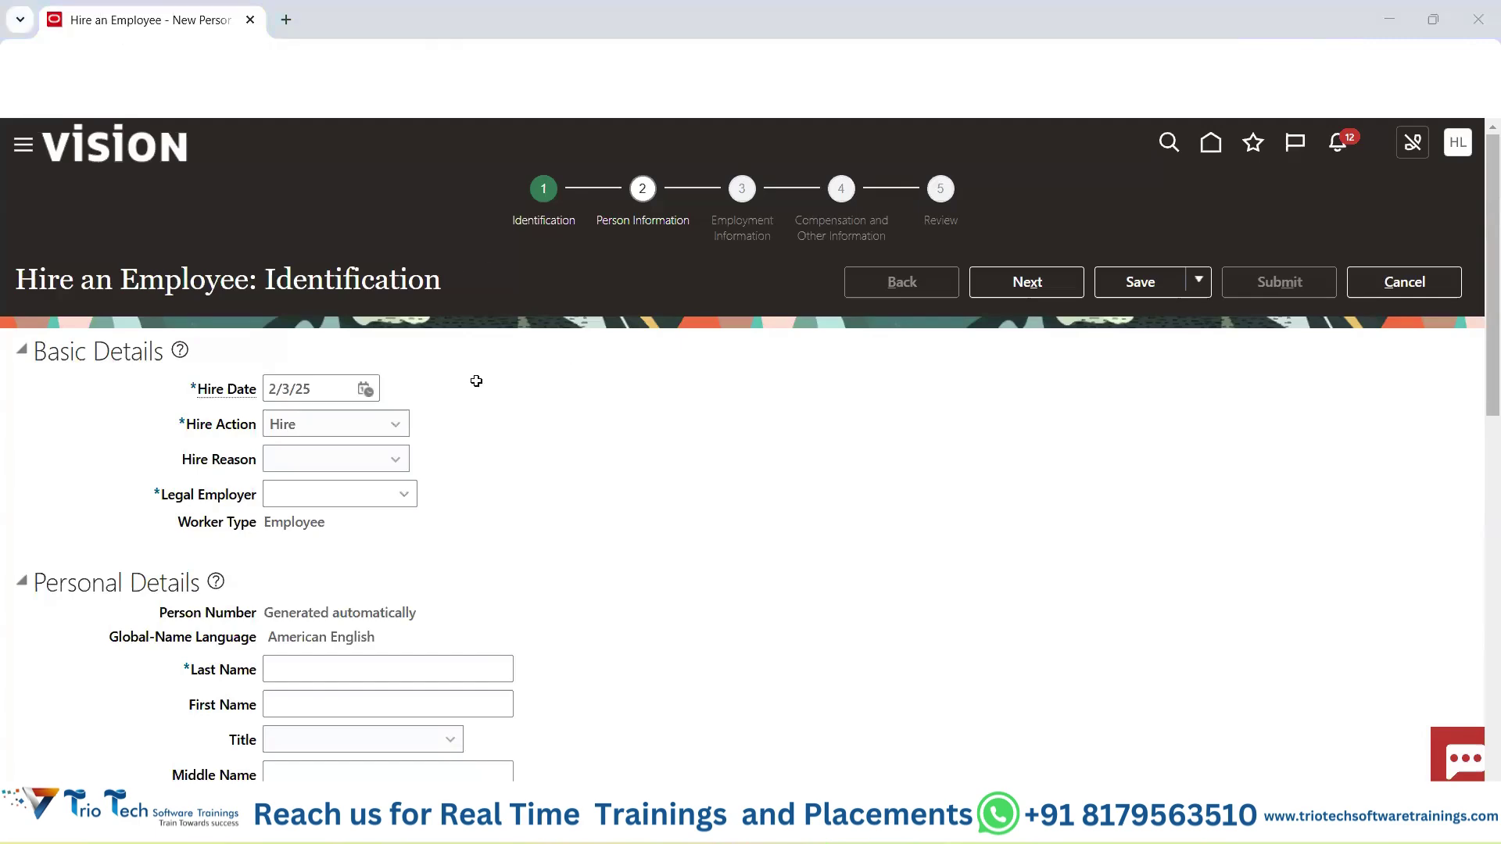
key("alt+Tab")
left_click(451, 307)
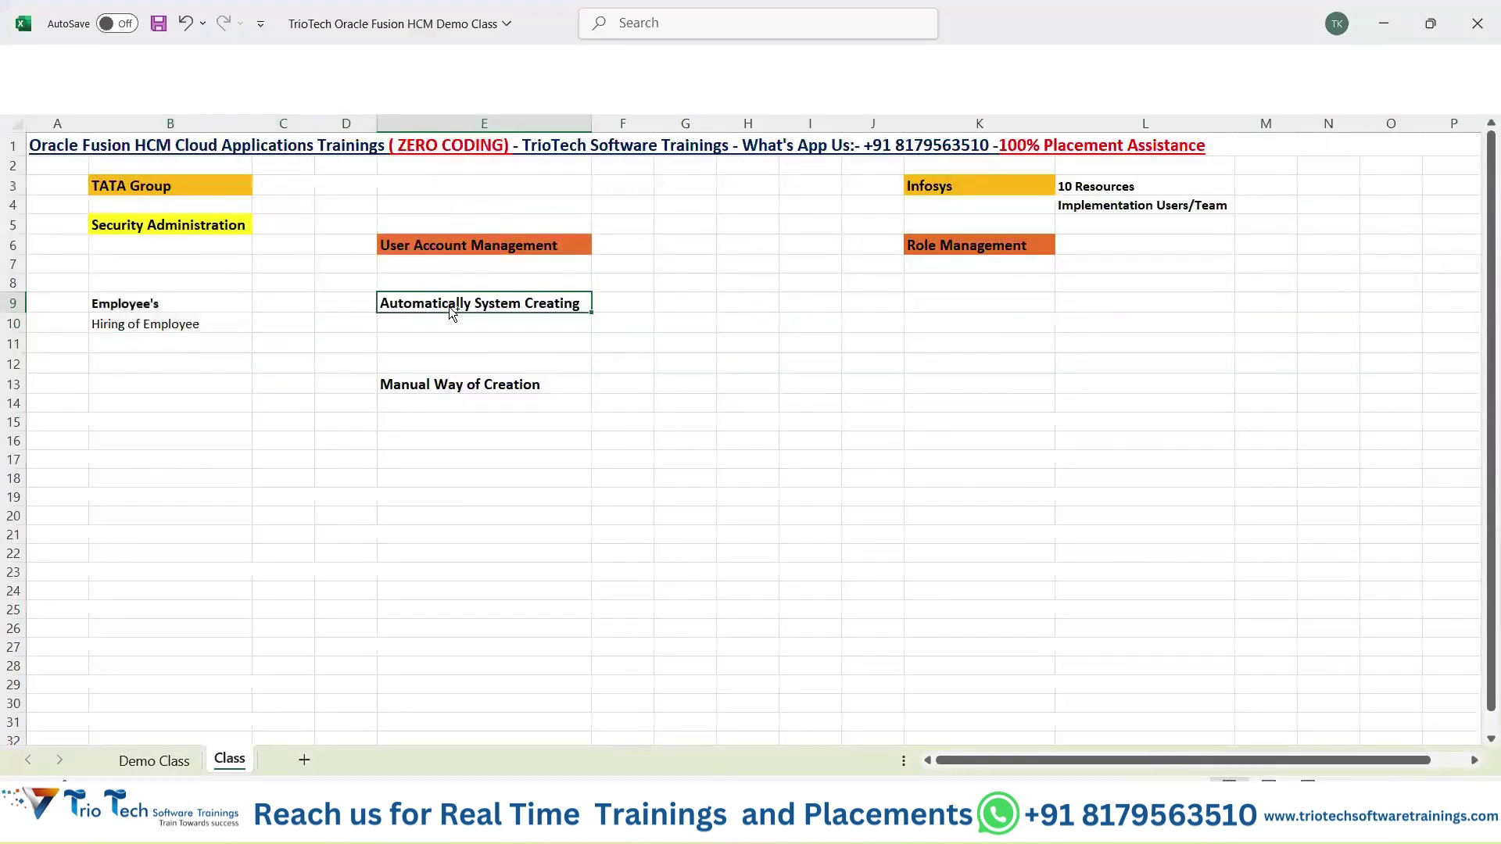
Copy the E9 and B10 notes and save the Class workbook.
key("ctrl+c")
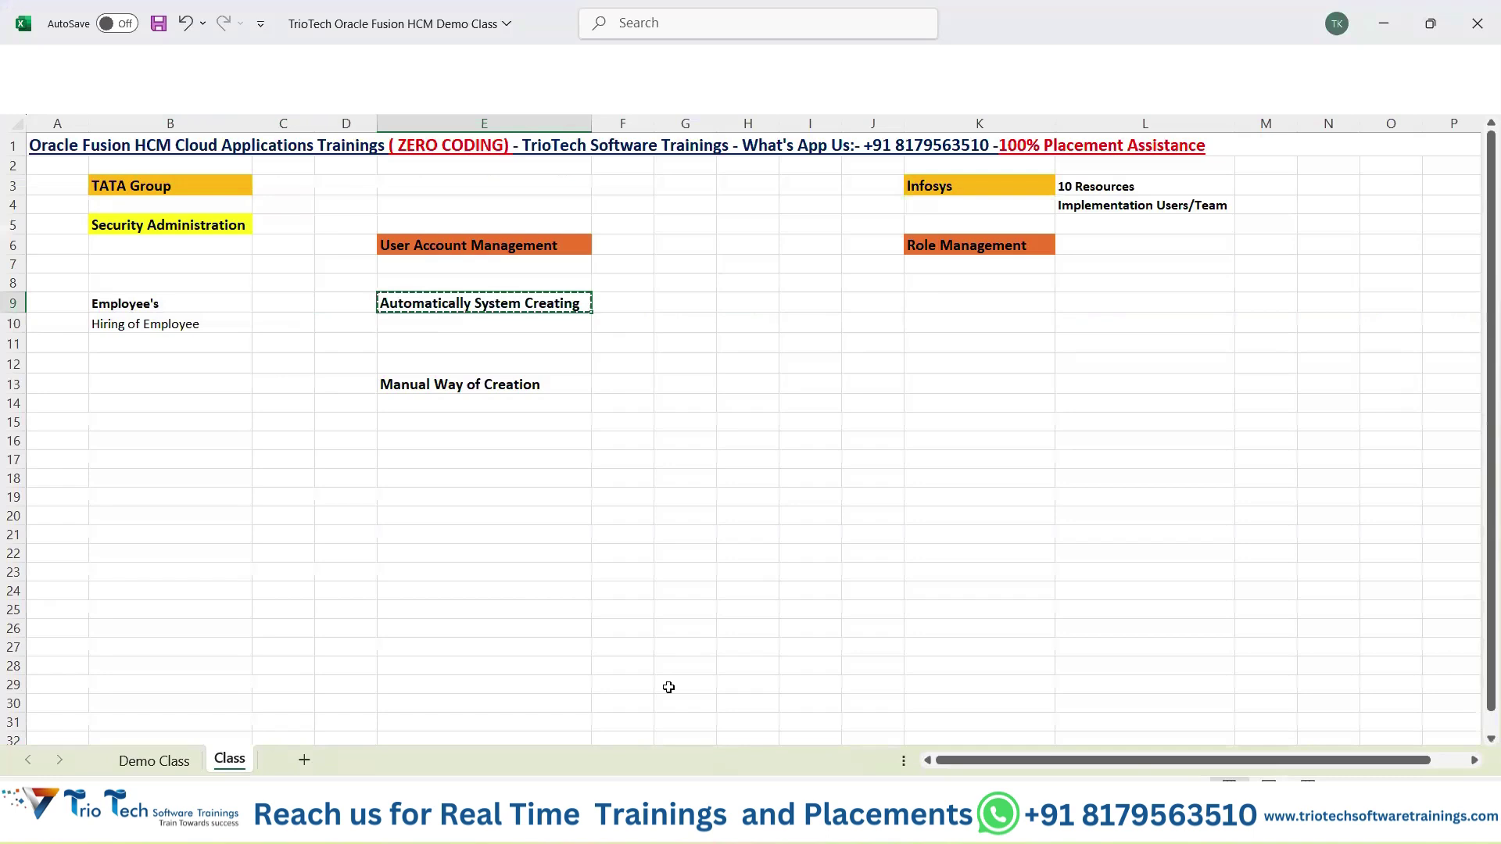
left_click(127, 327)
key("ctrl+c")
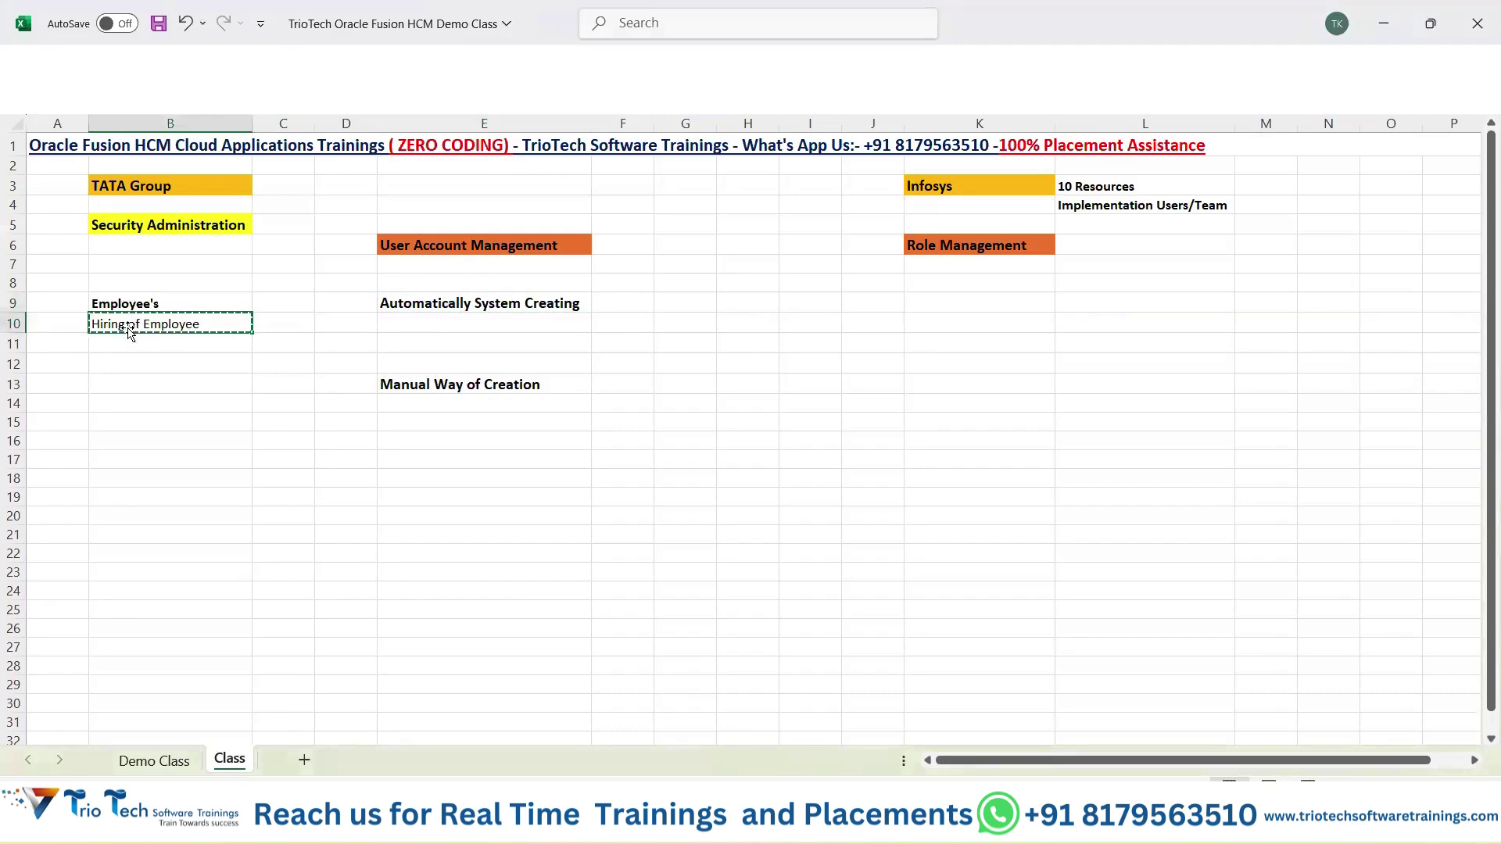
left_click(411, 304)
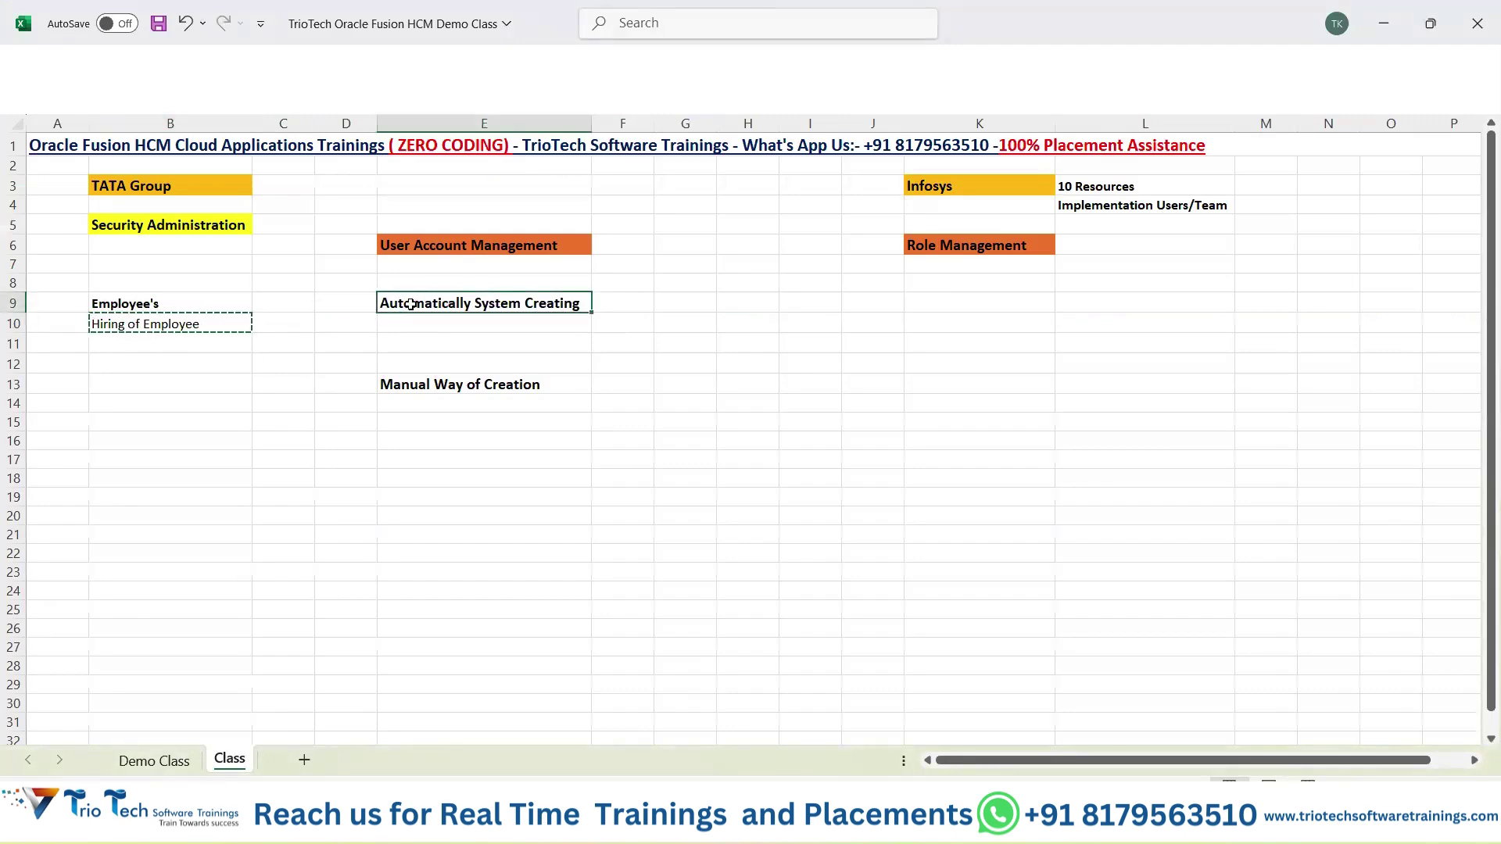
key("ctrl+s")
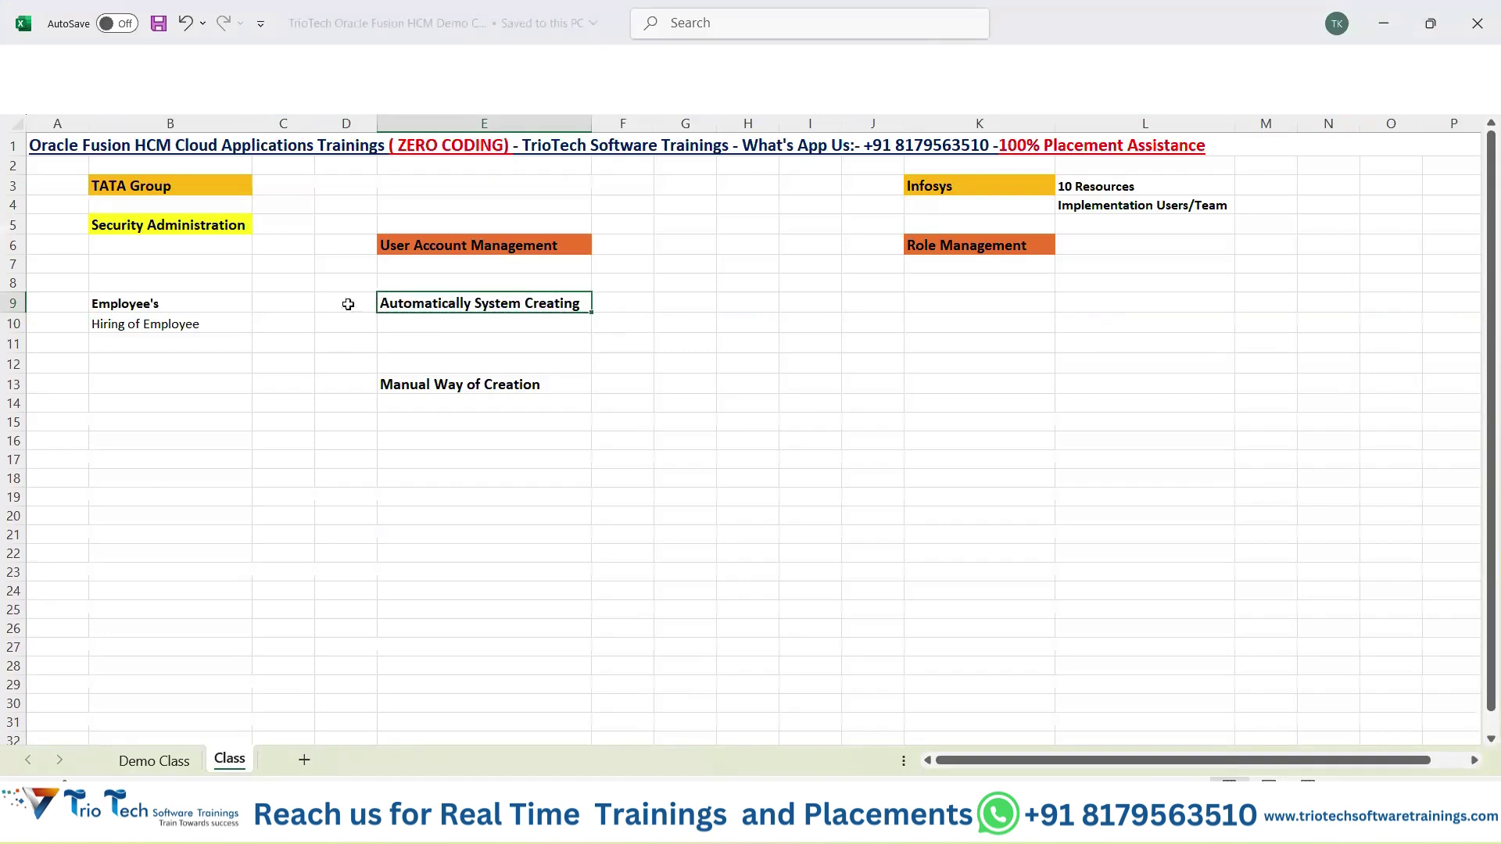
Look over the hiring notes and the Infosys and TATA Group entries, then switch to the hire form.
left_click_drag(161, 305, 512, 326)
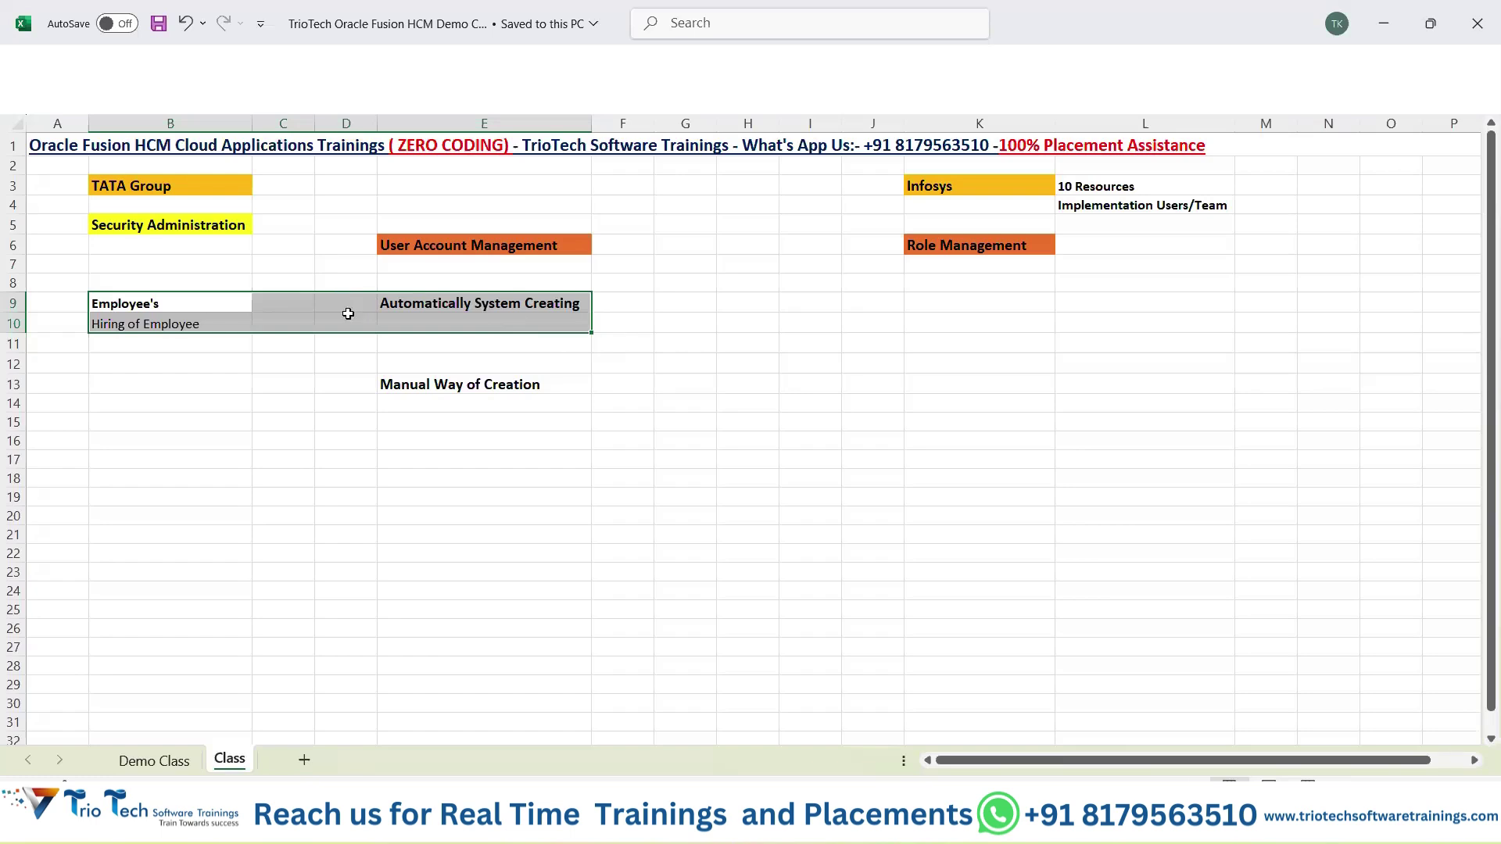
left_click(1021, 186)
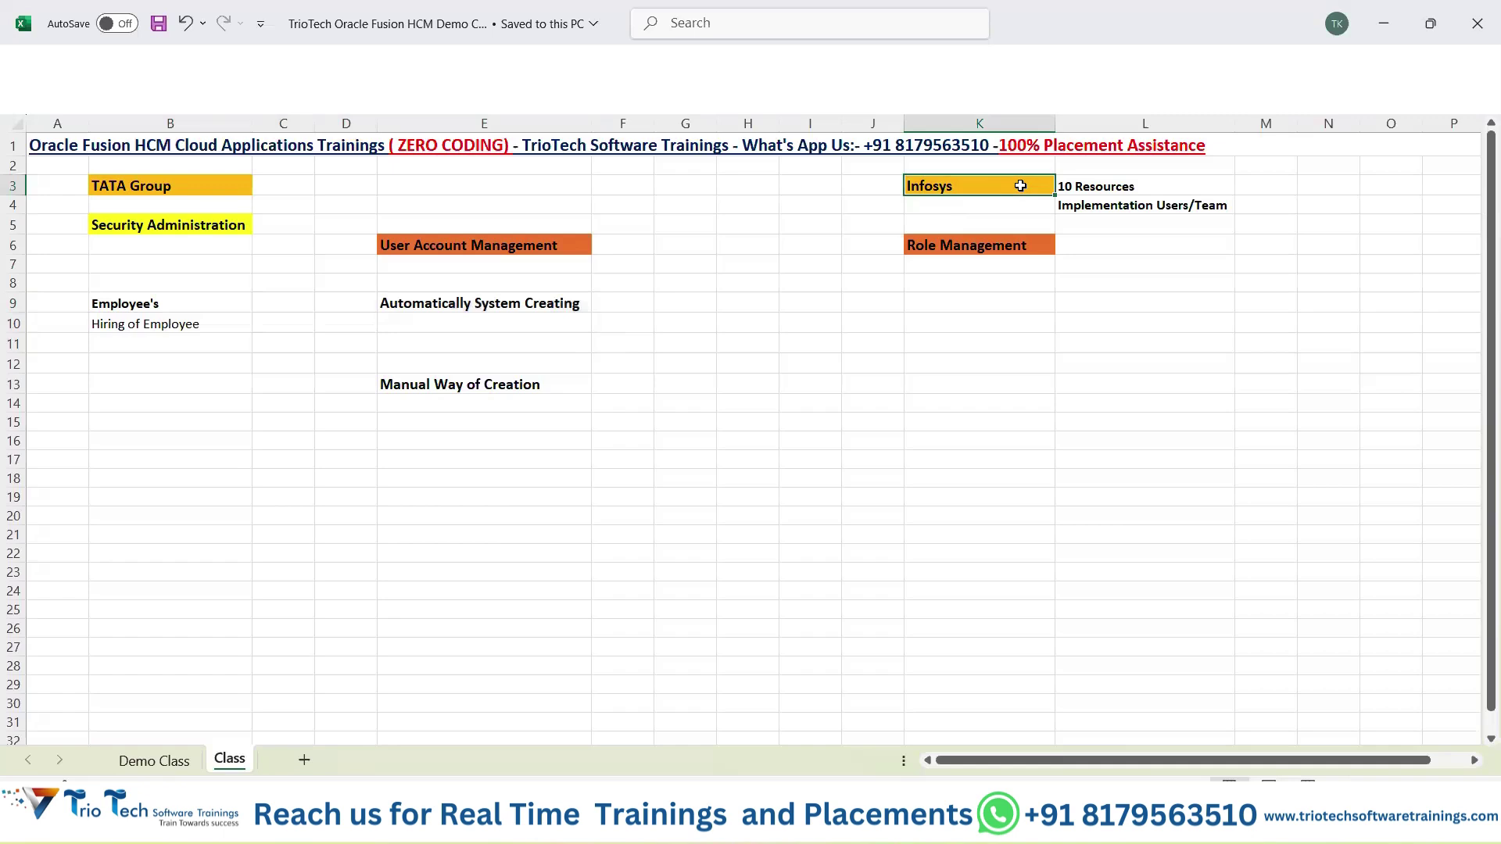
left_click_drag(1095, 186, 1097, 205)
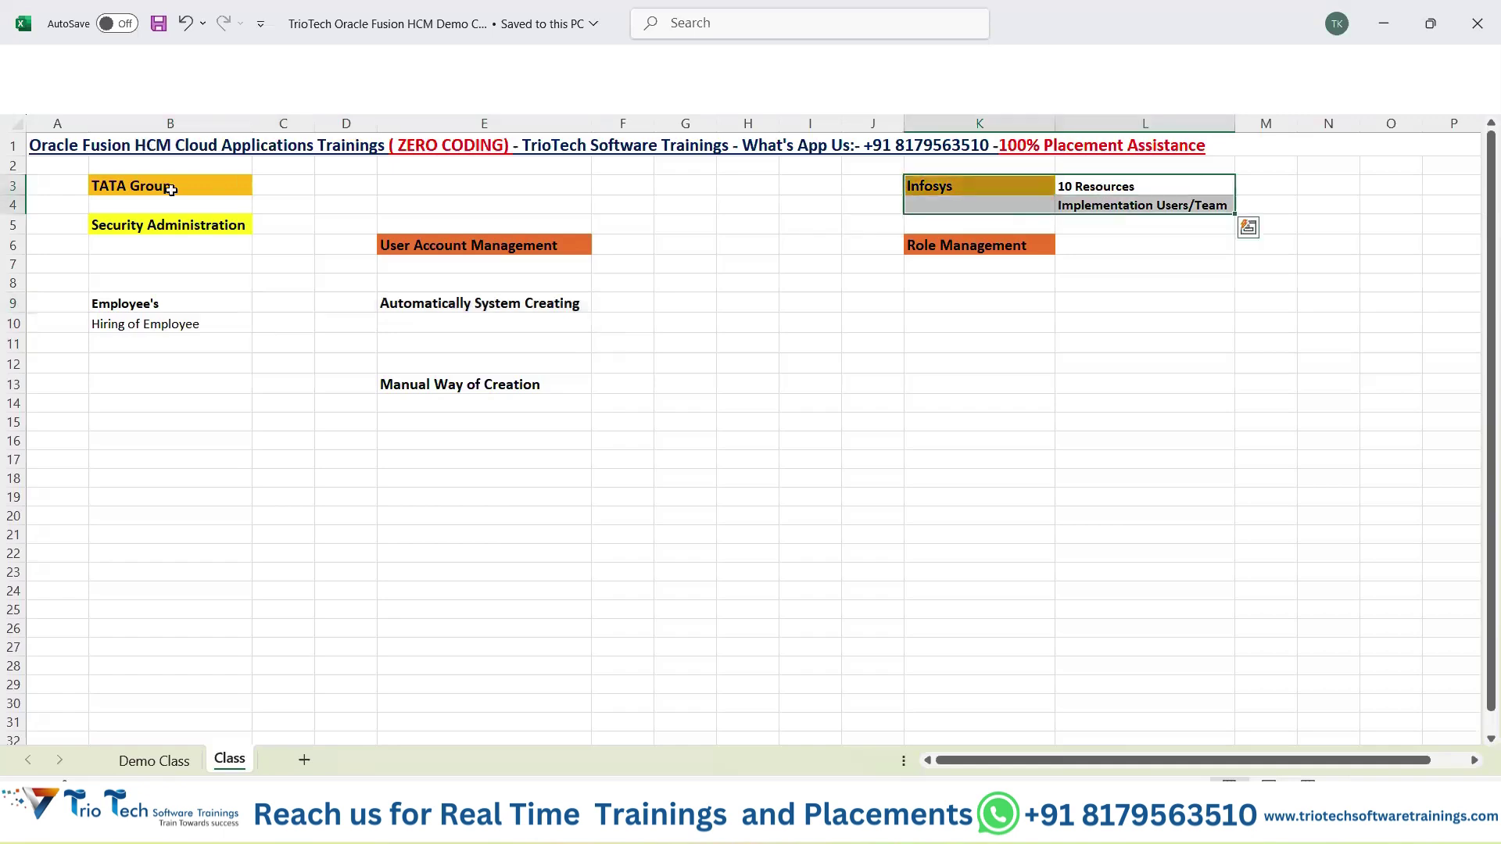
left_click(172, 192)
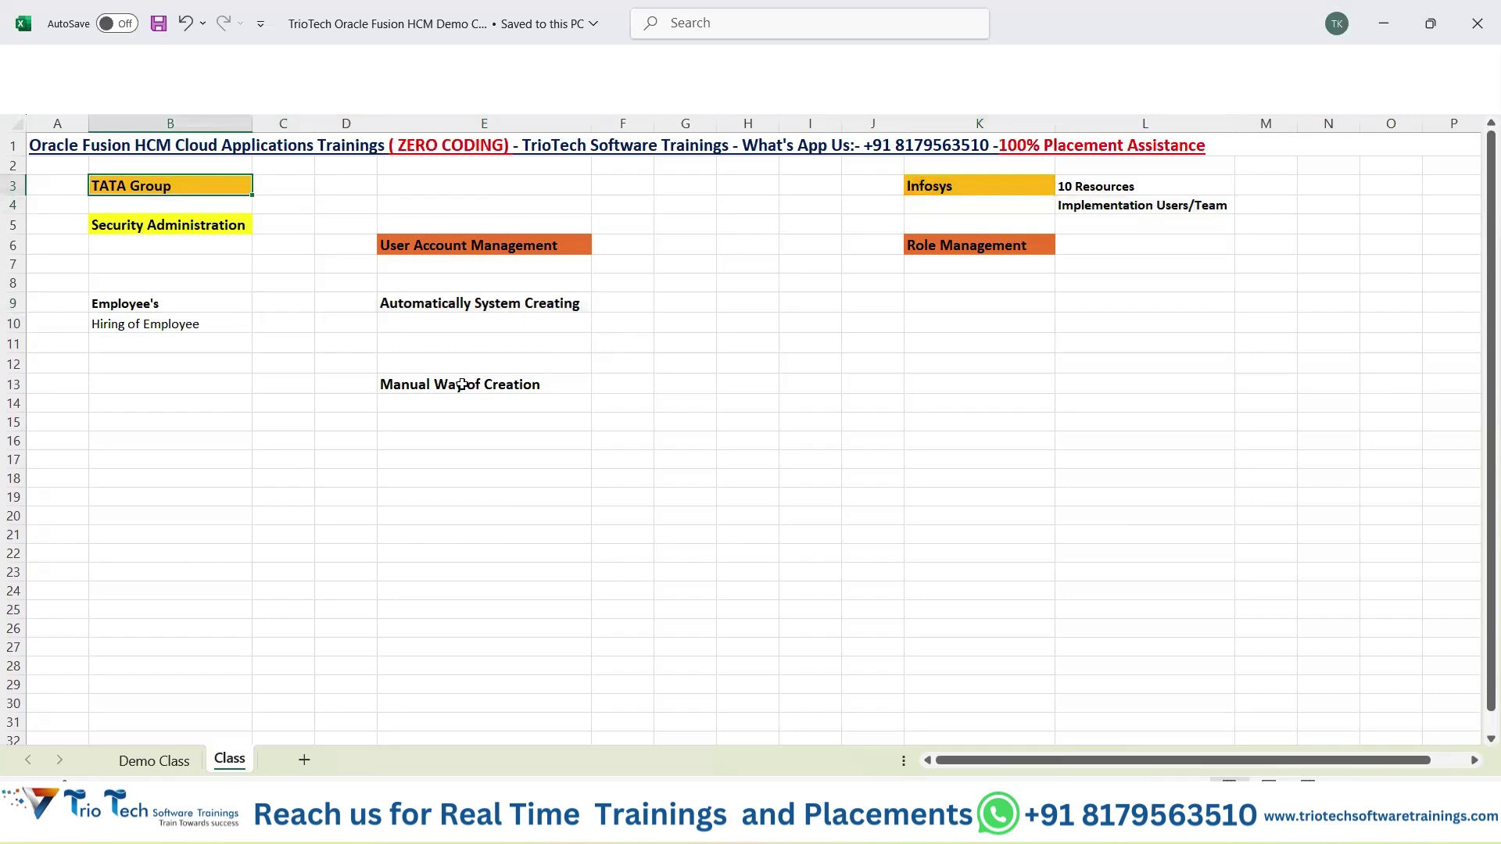
left_click(1034, 188)
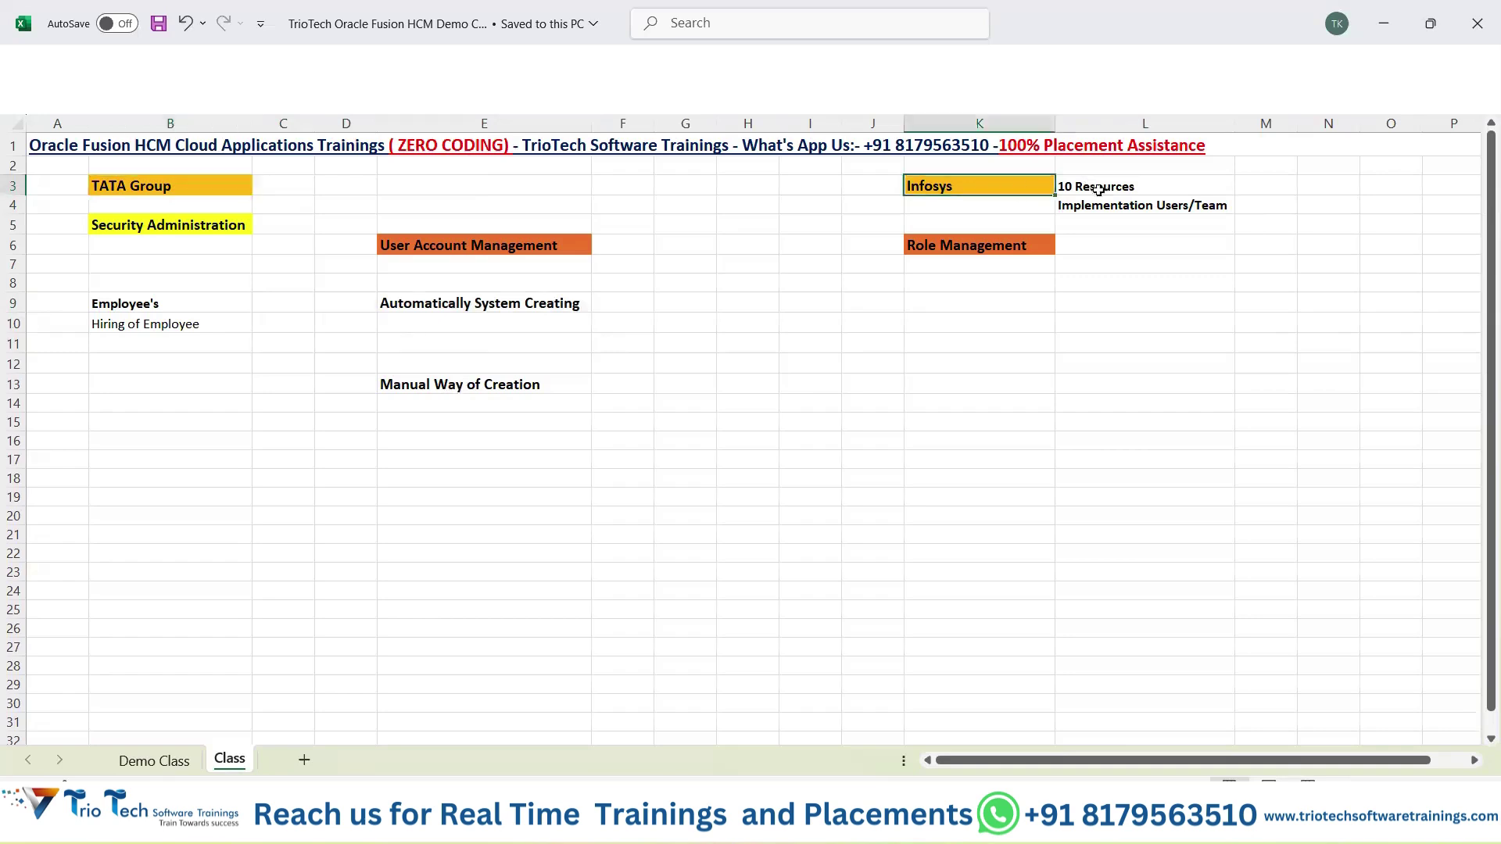
left_click_drag(1098, 190, 1103, 205)
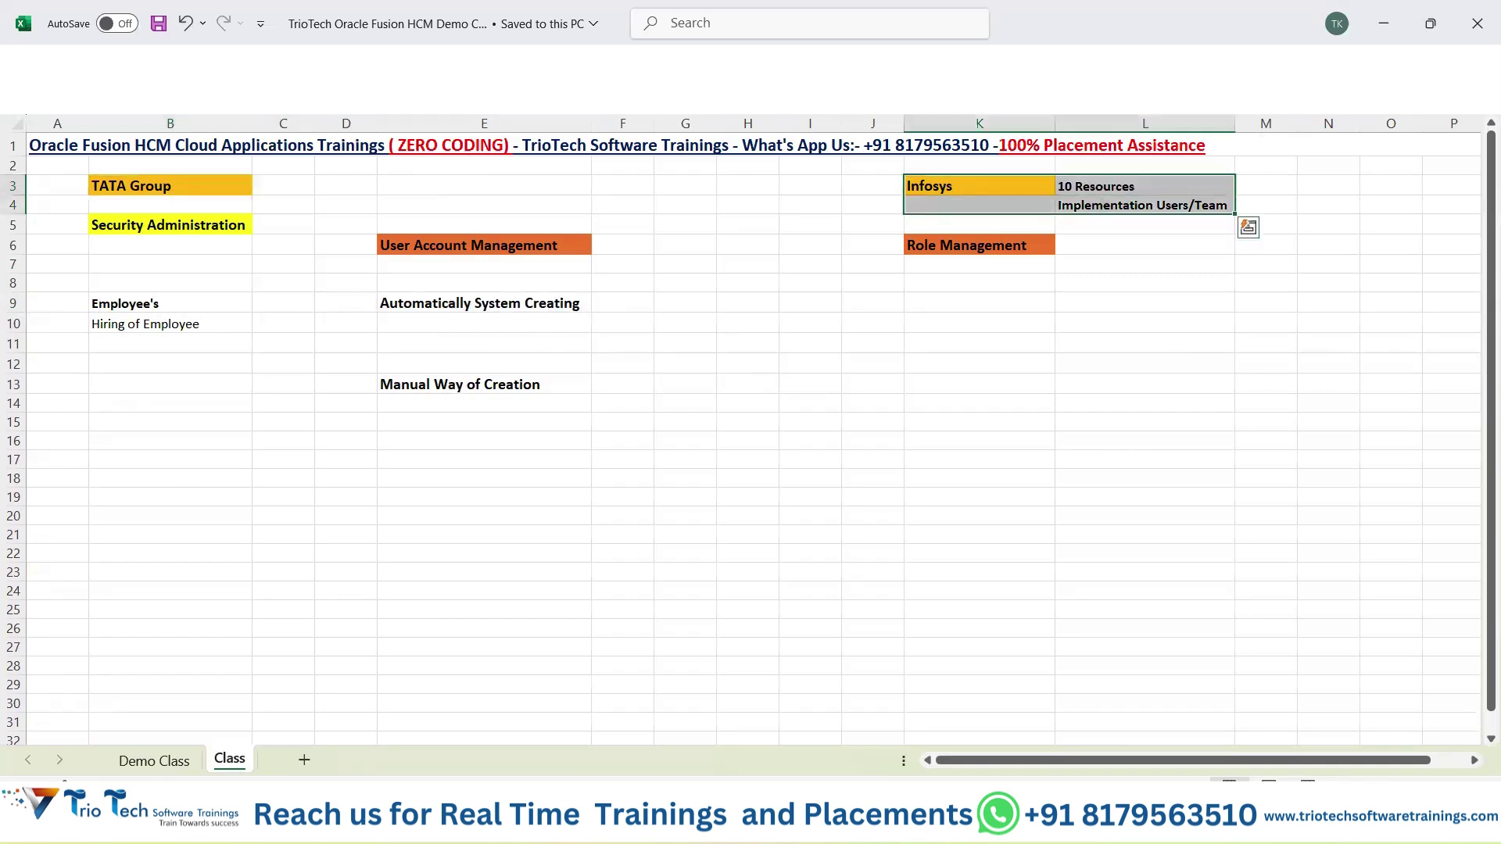
key("alt+Tab")
left_click_drag(49, 282, 190, 273)
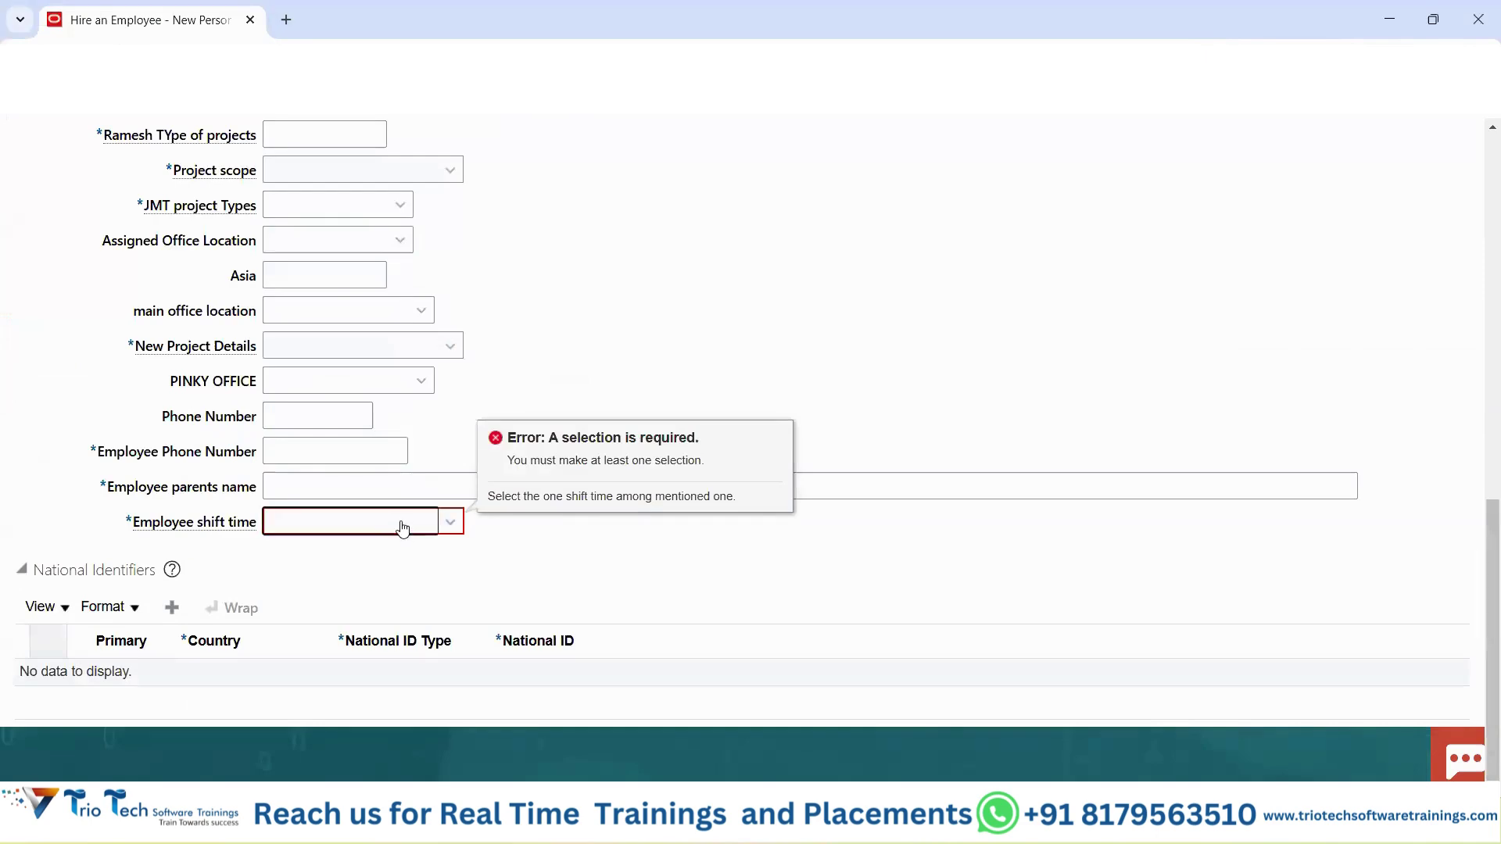
Set Employee shift time to Employee login time, then return to the Excel class workbook.
left_click(402, 524)
left_click(352, 348)
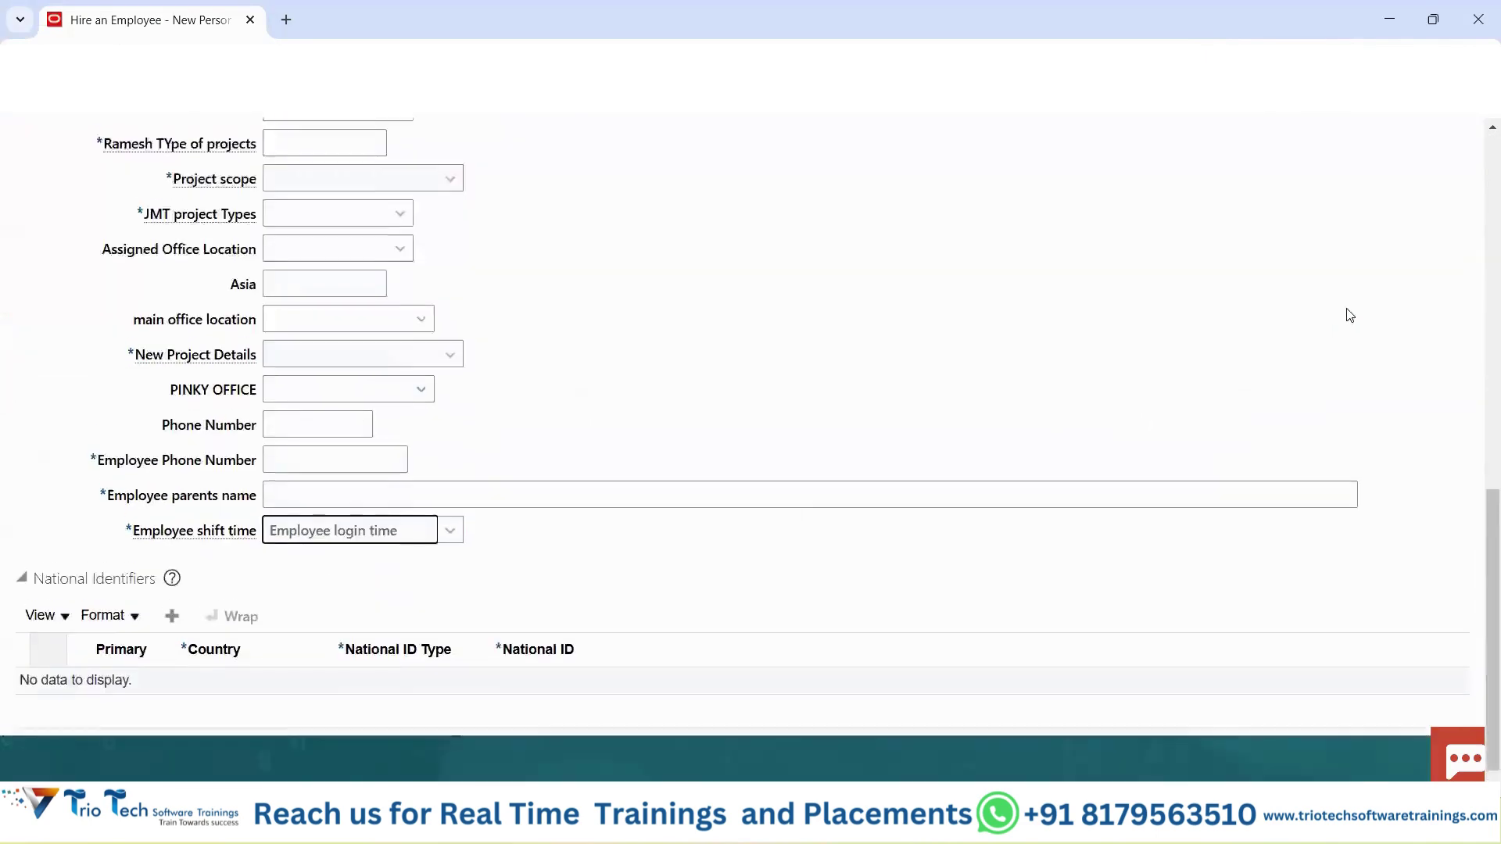
scroll(1360, 309, "up", 15)
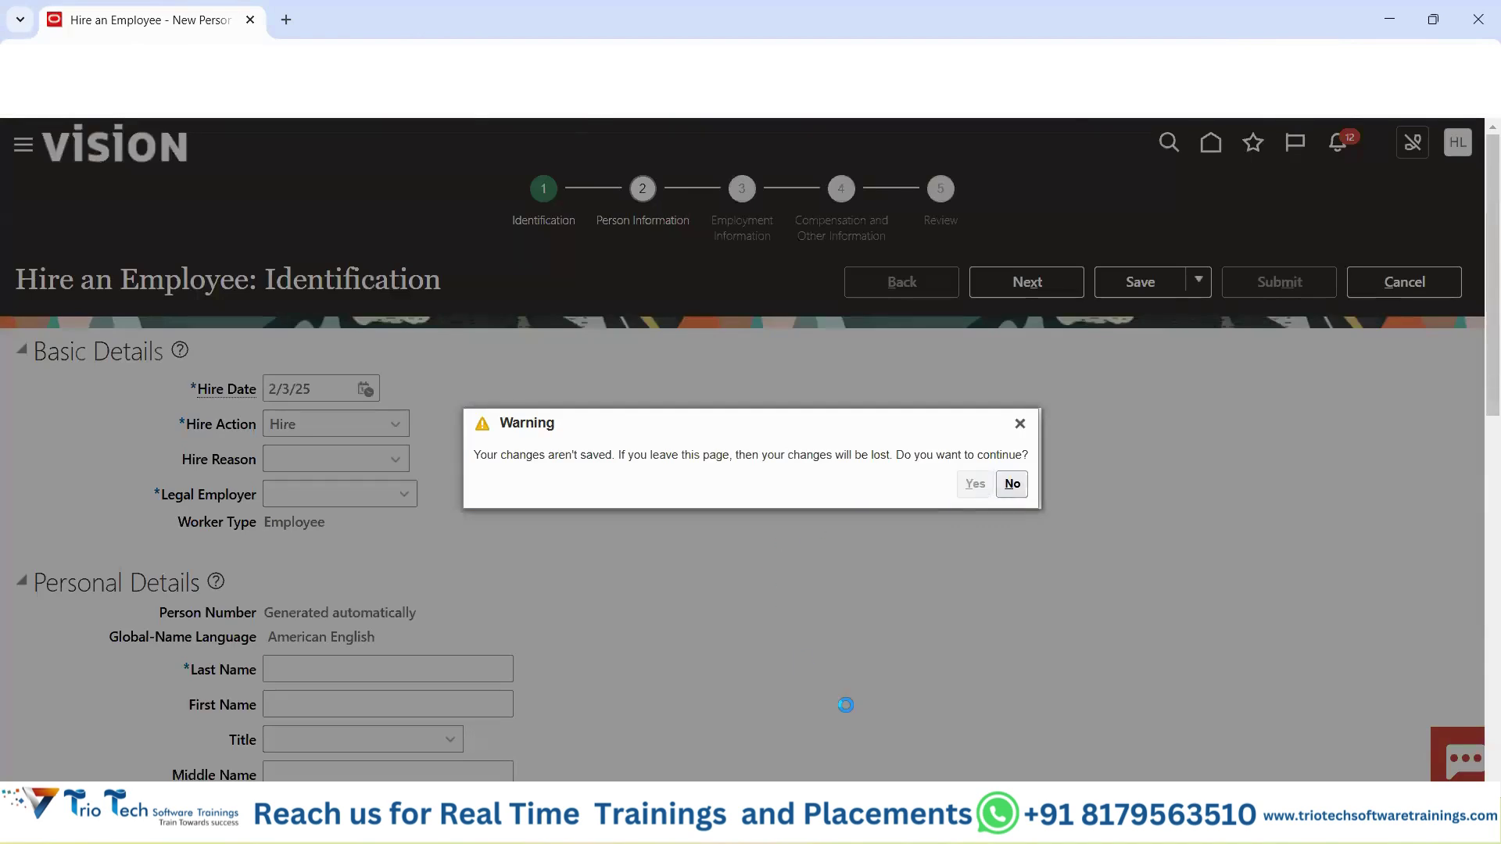
mouse_move(903, 821)
left_click(996, 727)
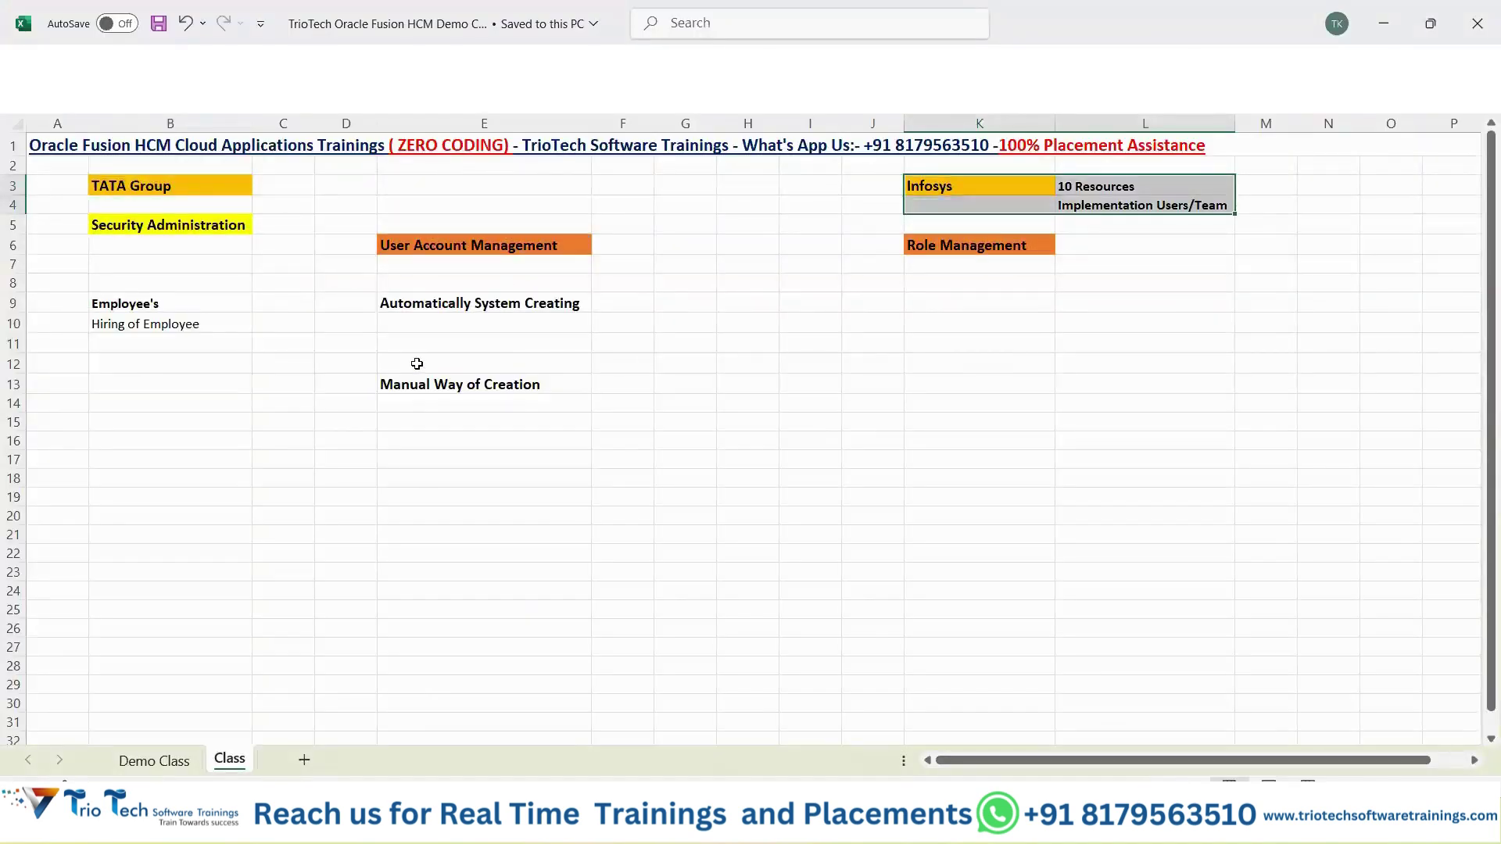
Enter a bold 'Non Employee's' in B13 with 'Implementation Users' beneath it in B14.
left_click_drag(172, 302, 188, 348)
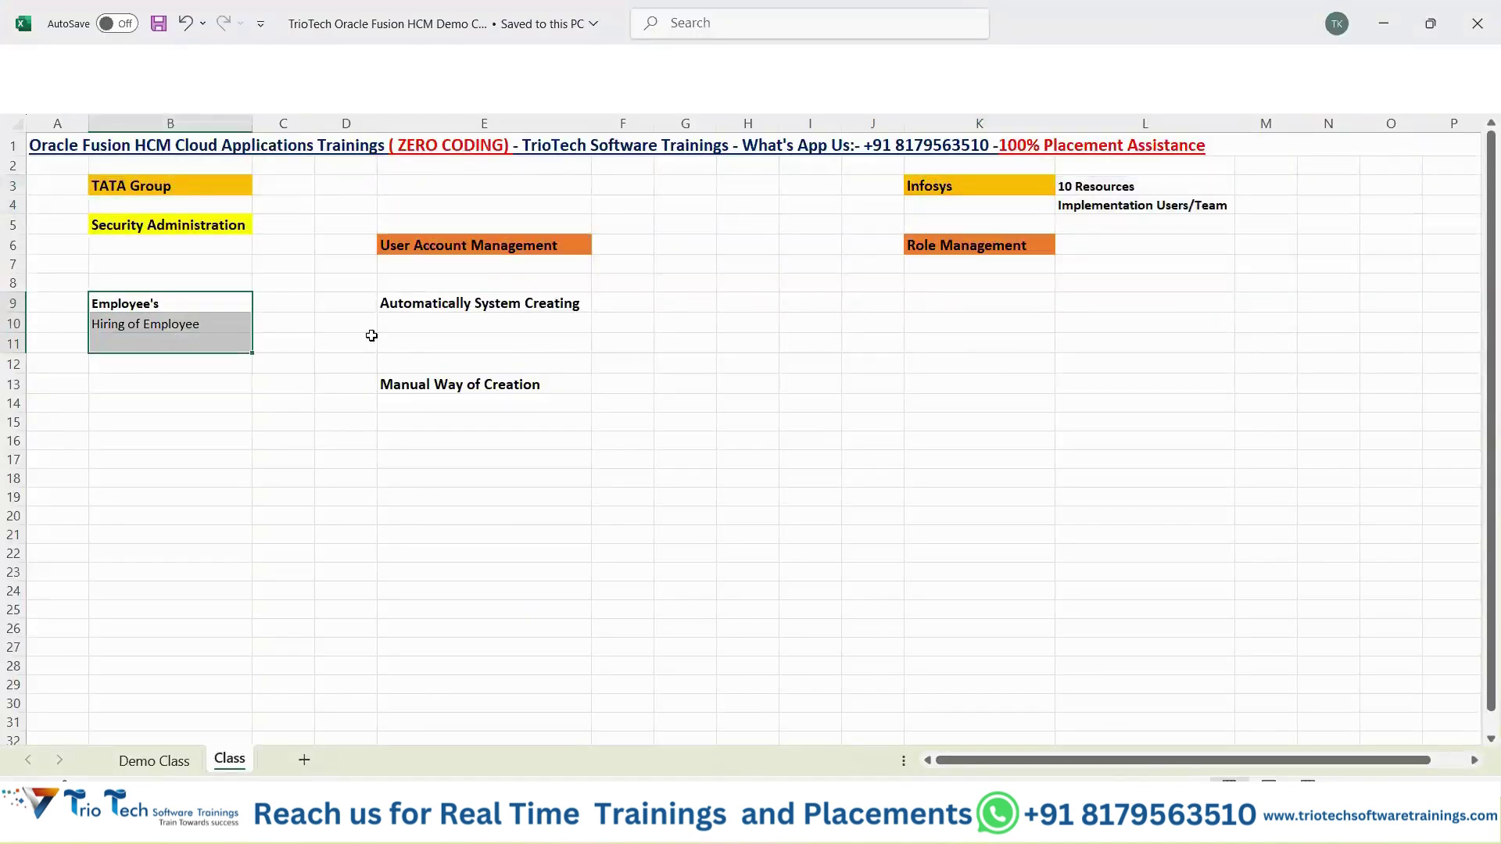
left_click(459, 307)
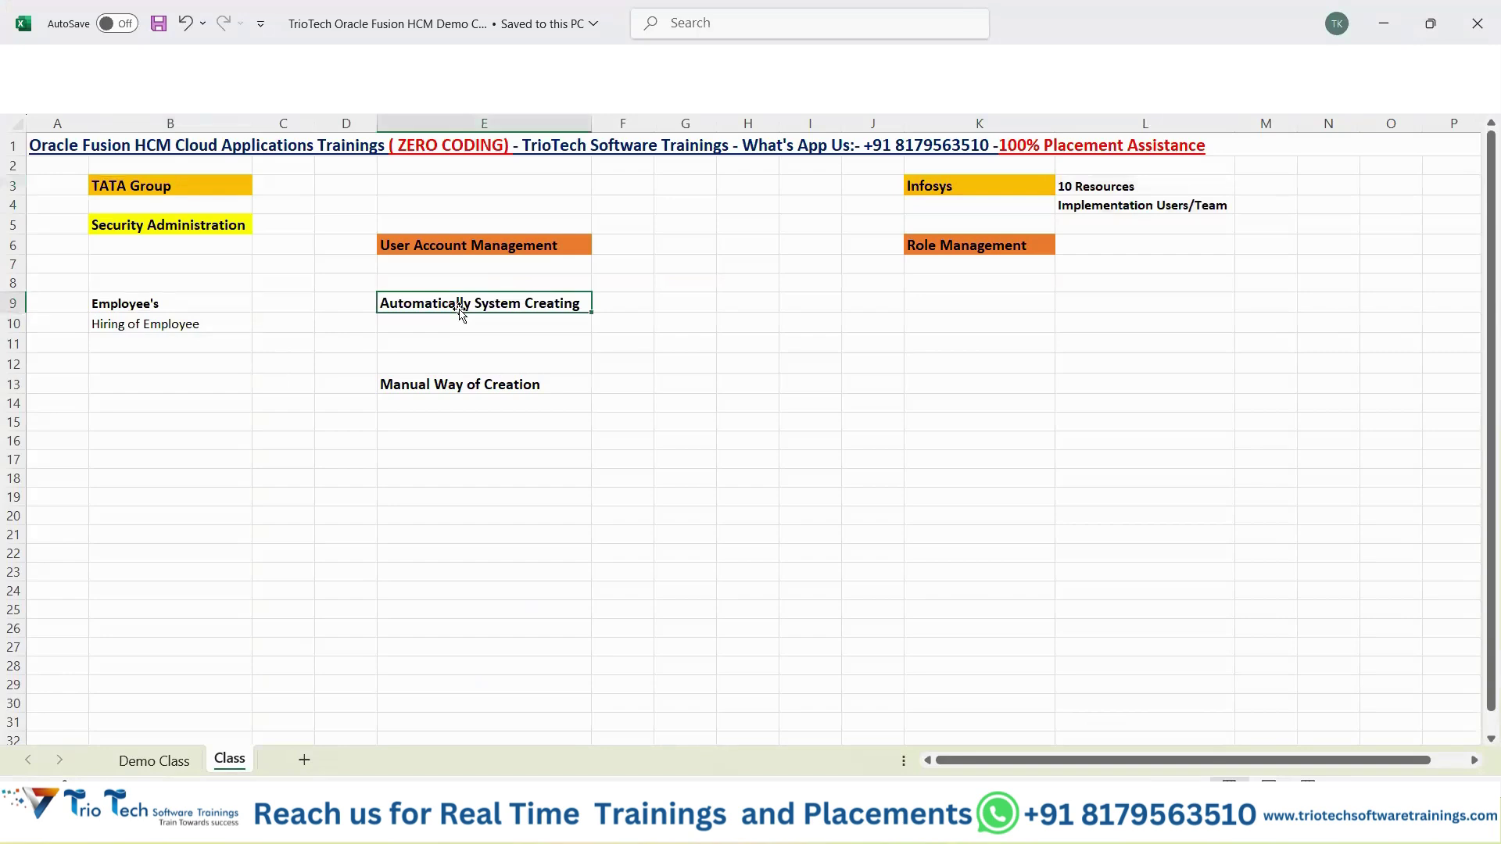
left_click(417, 391)
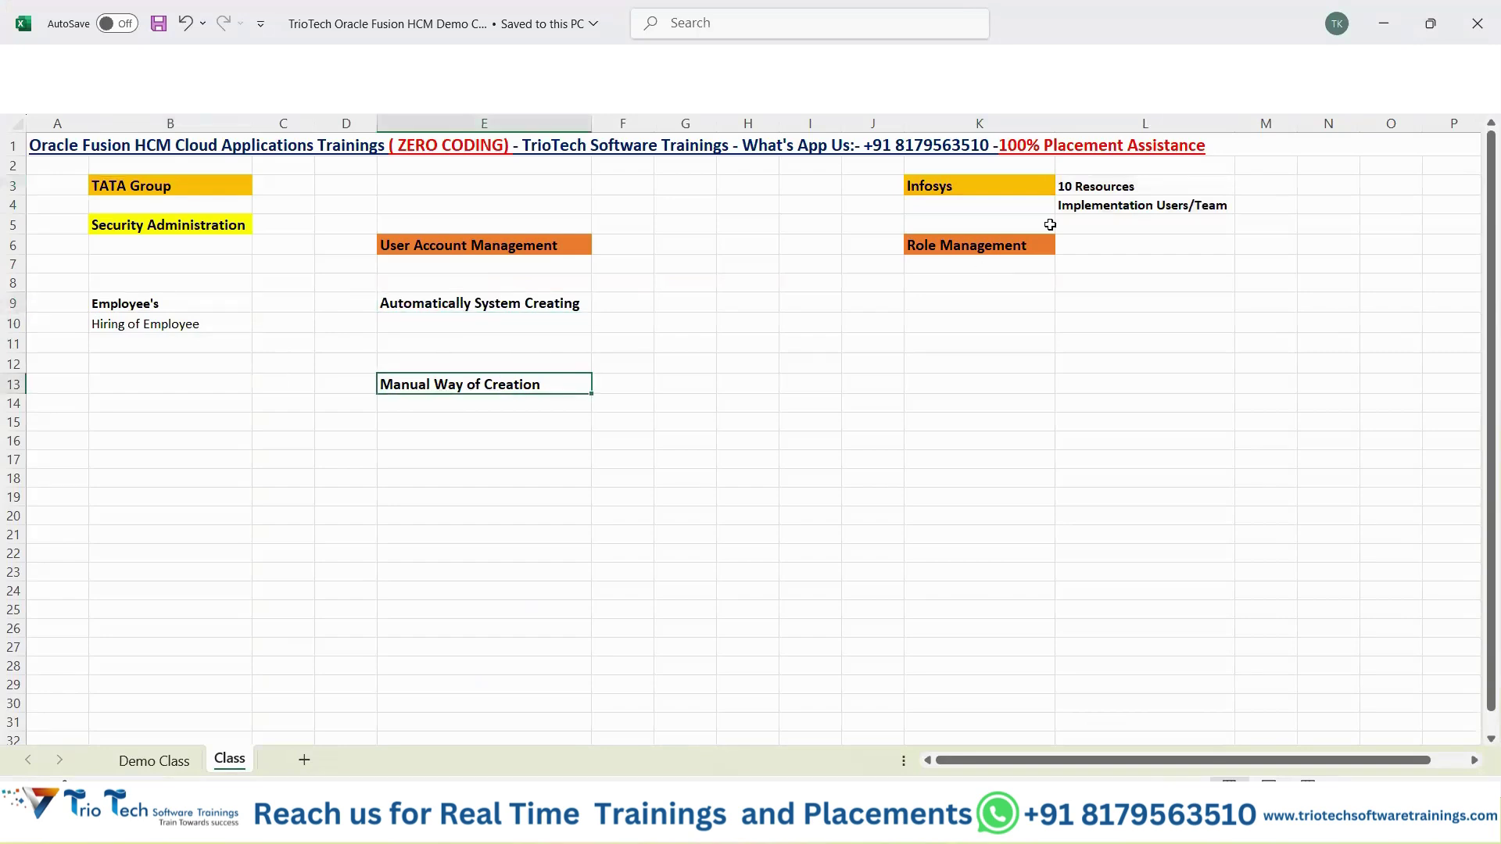
left_click(168, 380)
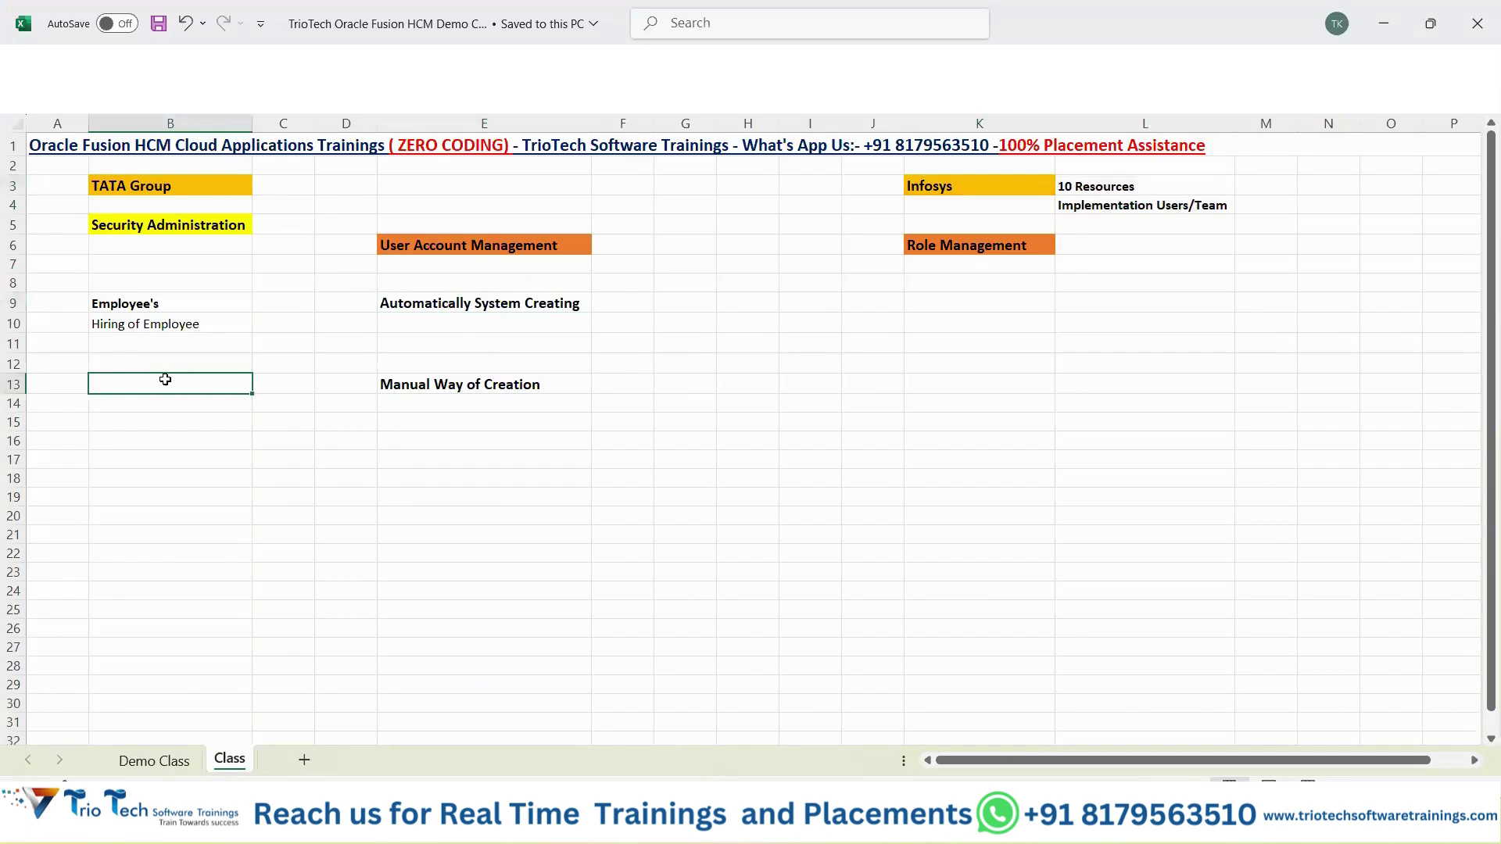
type("Non Employee's")
key("Return")
type("Implem")
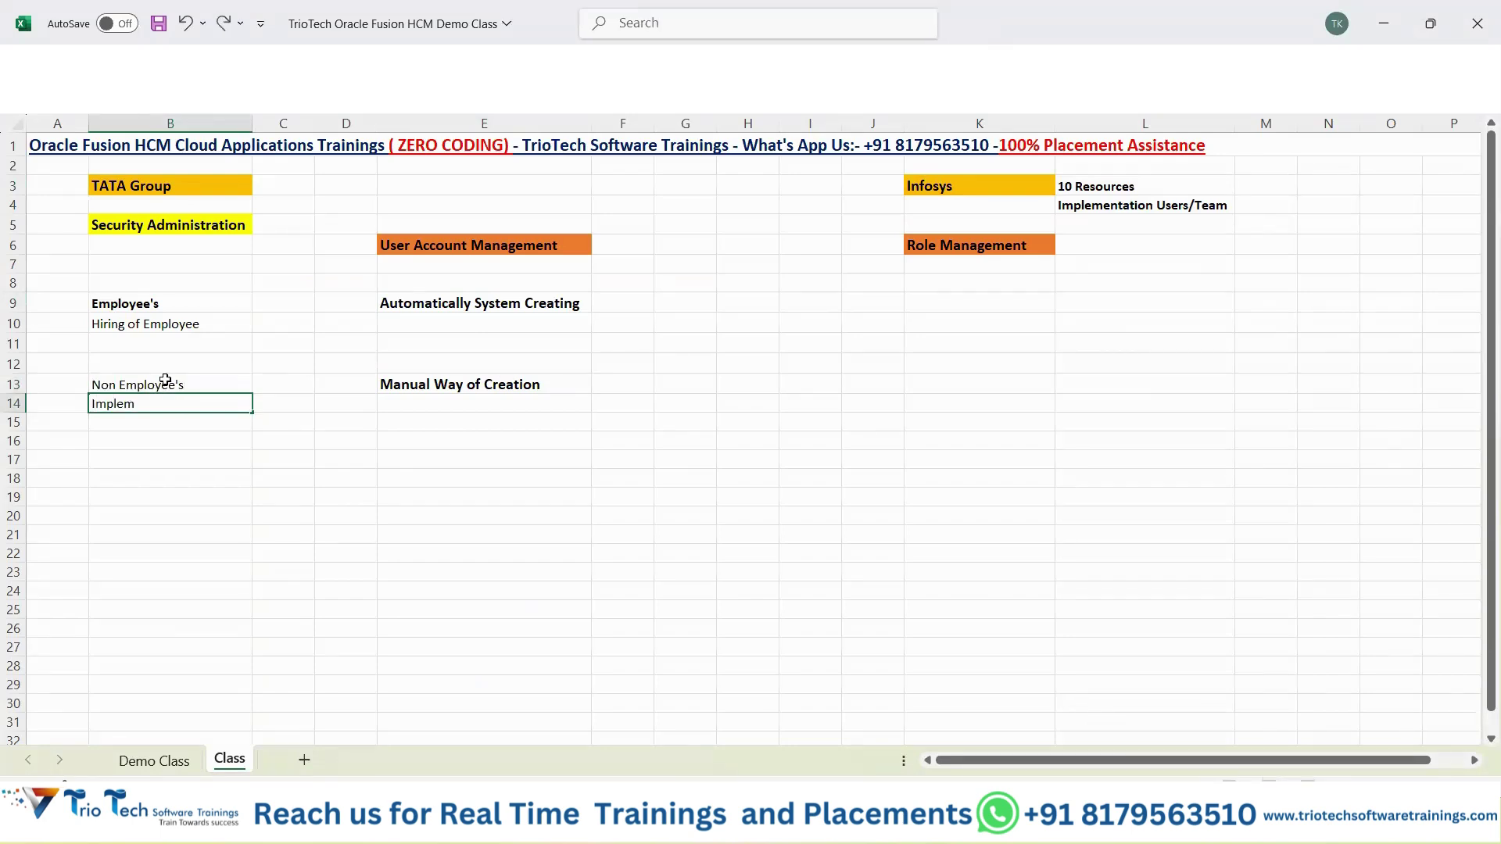
type("entation Users")
left_click(165, 381)
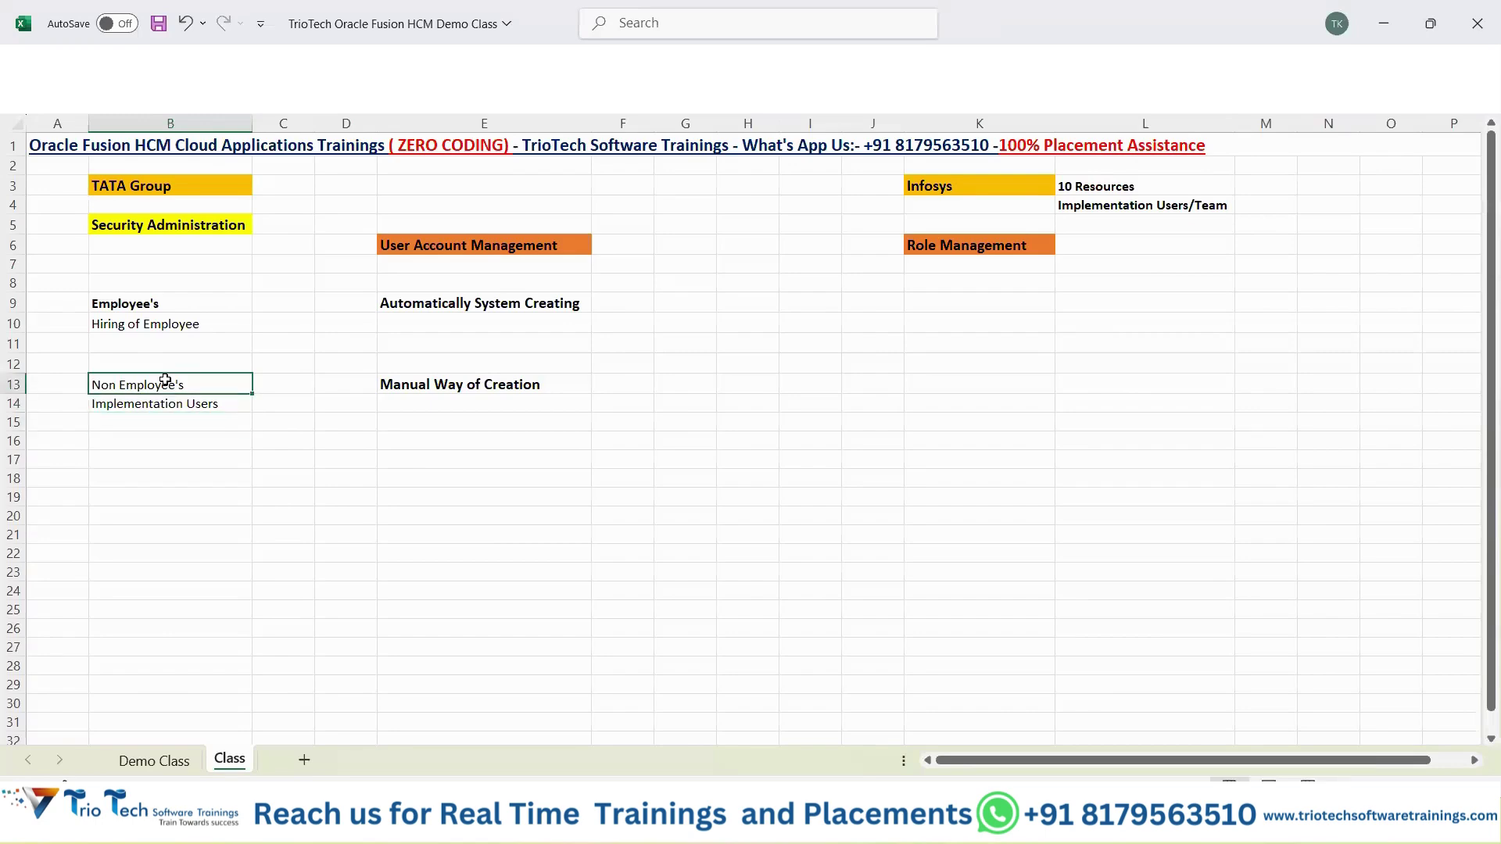
key("ctrl+b")
left_click(474, 381)
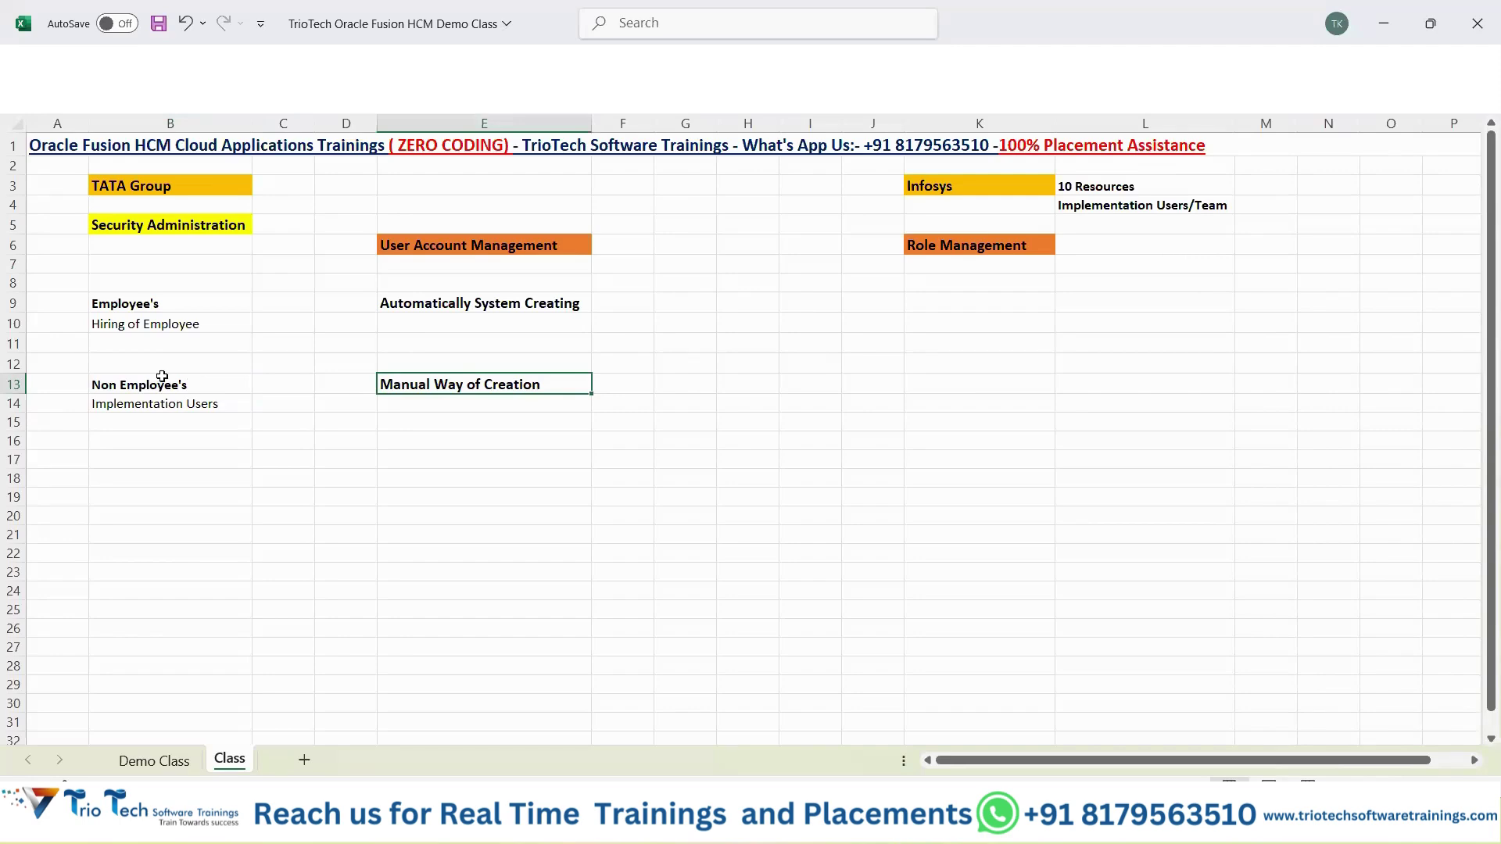
Review the non-employee and manual creation notes and save the workbook.
mouse_move(195, 371)
left_mouse_down()
mouse_move(493, 387)
mouse_move(498, 433)
left_mouse_up()
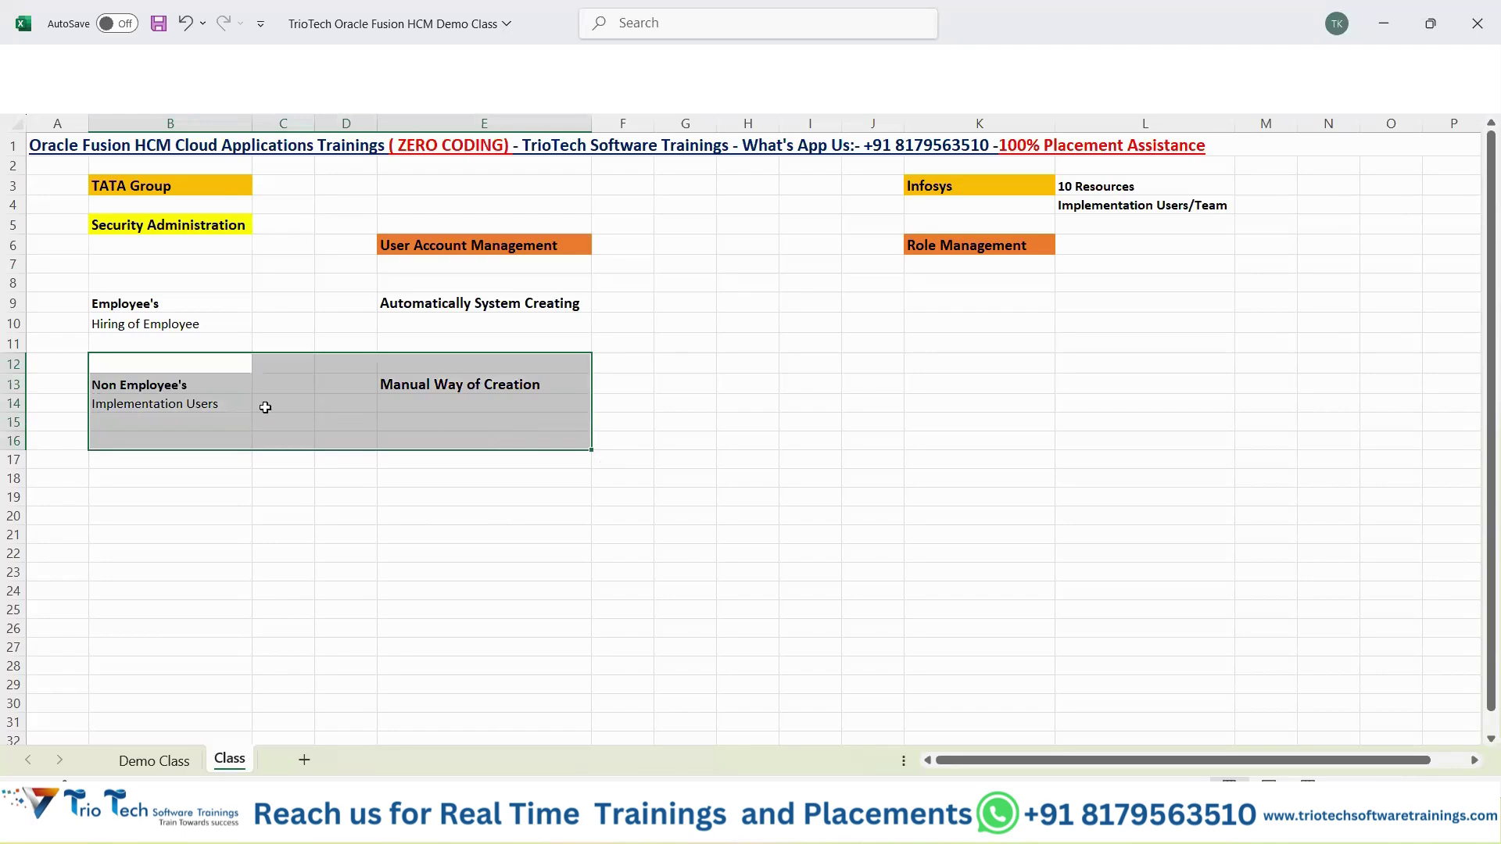
left_click(212, 391)
key("ctrl+s")
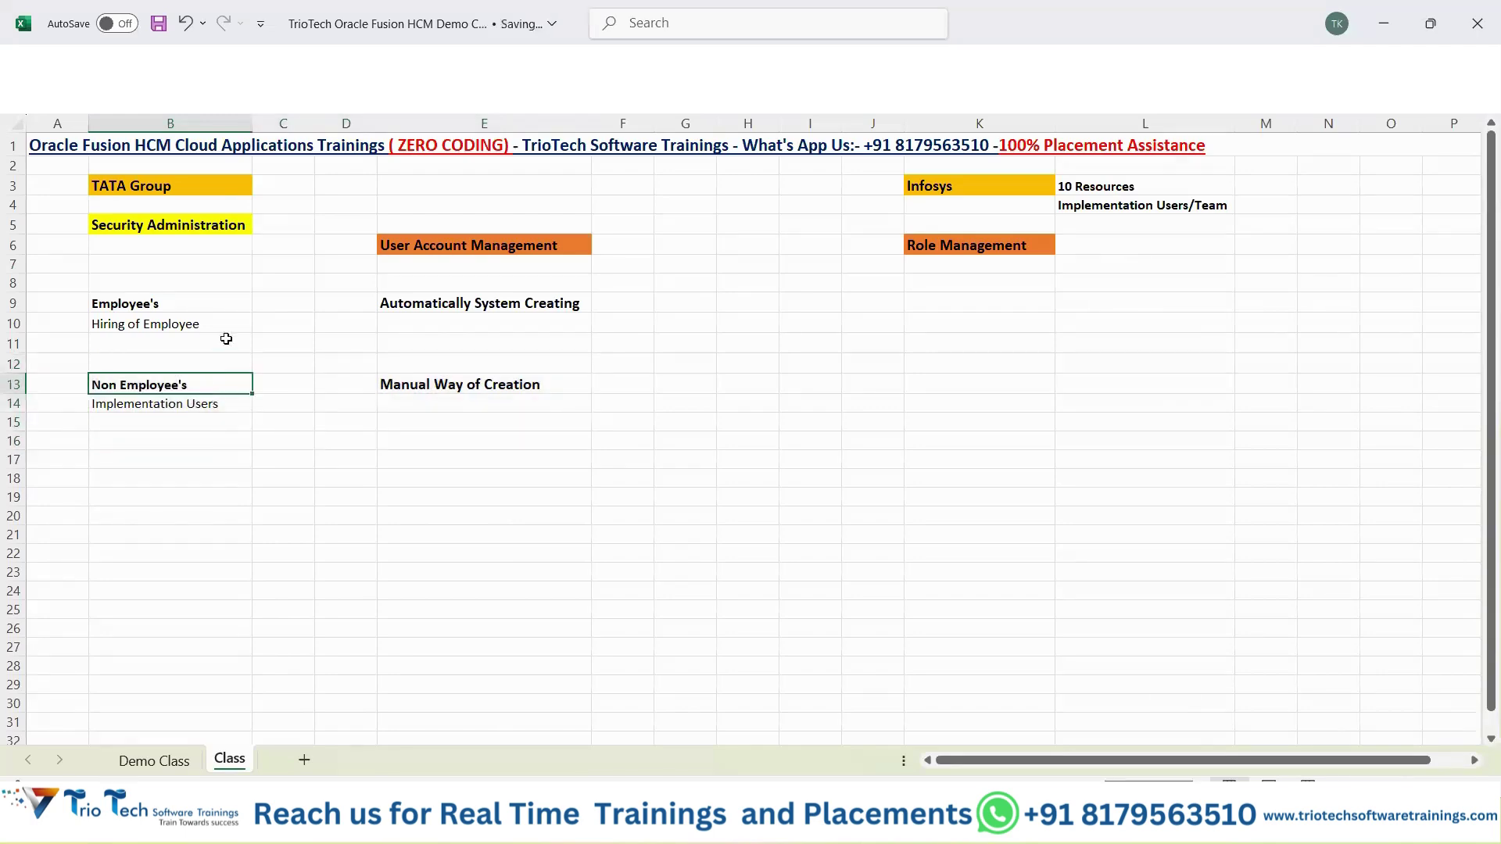
Go over the employee, TATA Group and Infosys notes, then switch to Oracle Fusion.
left_click_drag(184, 304, 546, 334)
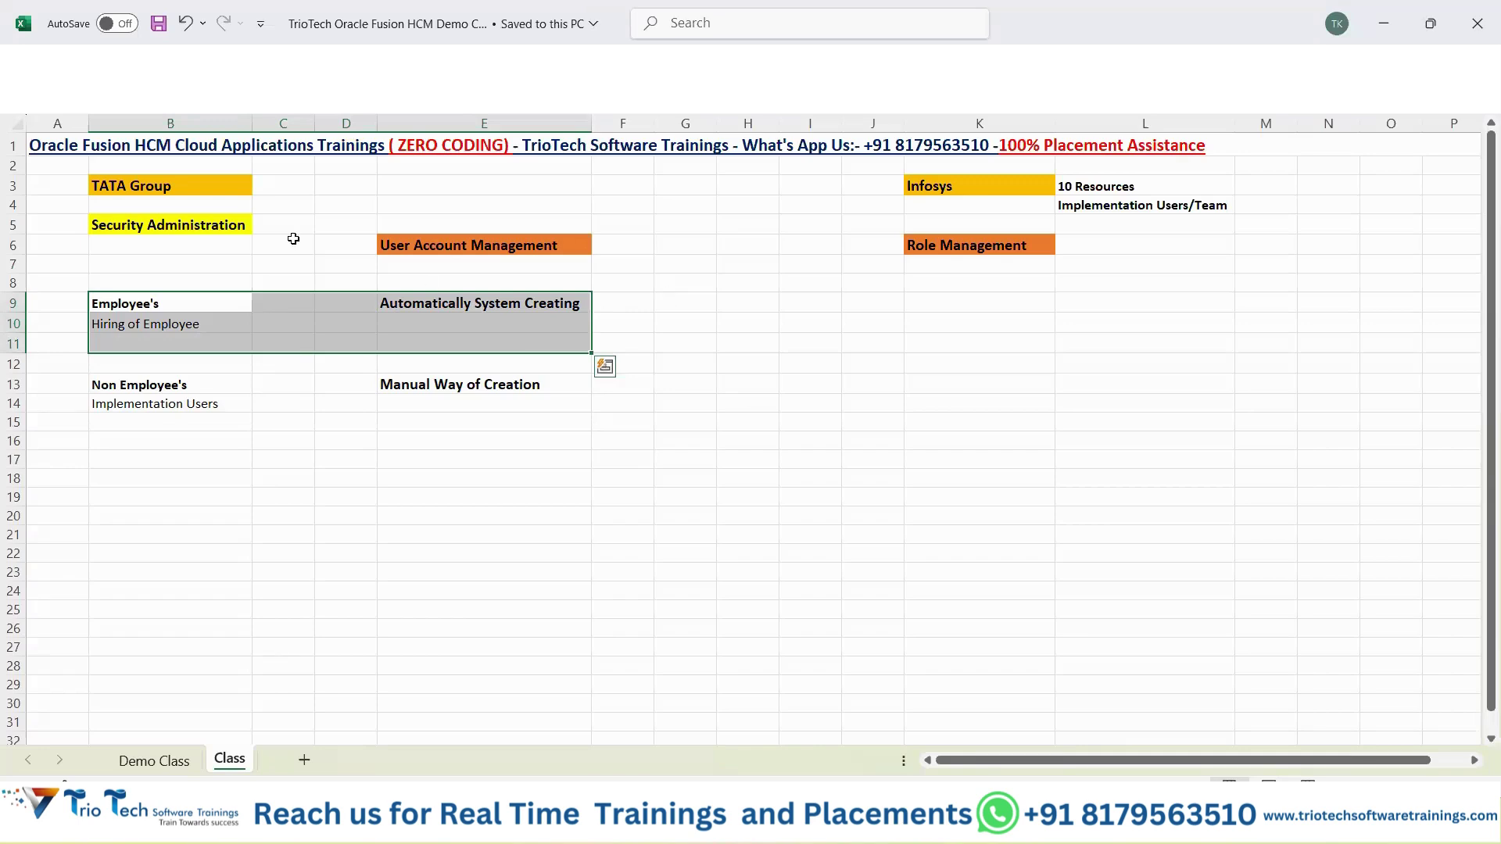
left_click(236, 183)
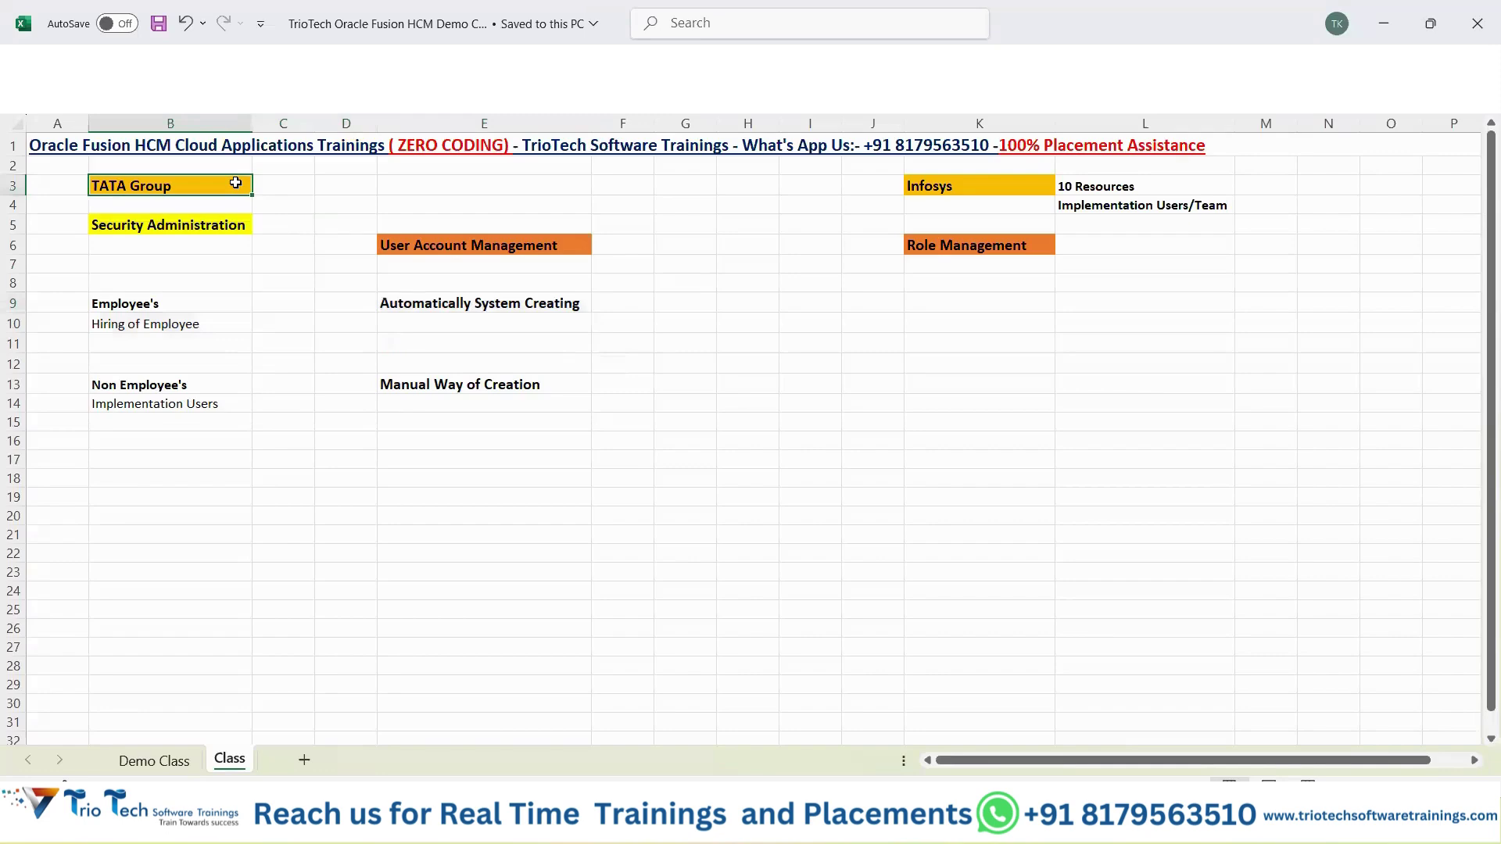
left_click_drag(1048, 186, 1189, 205)
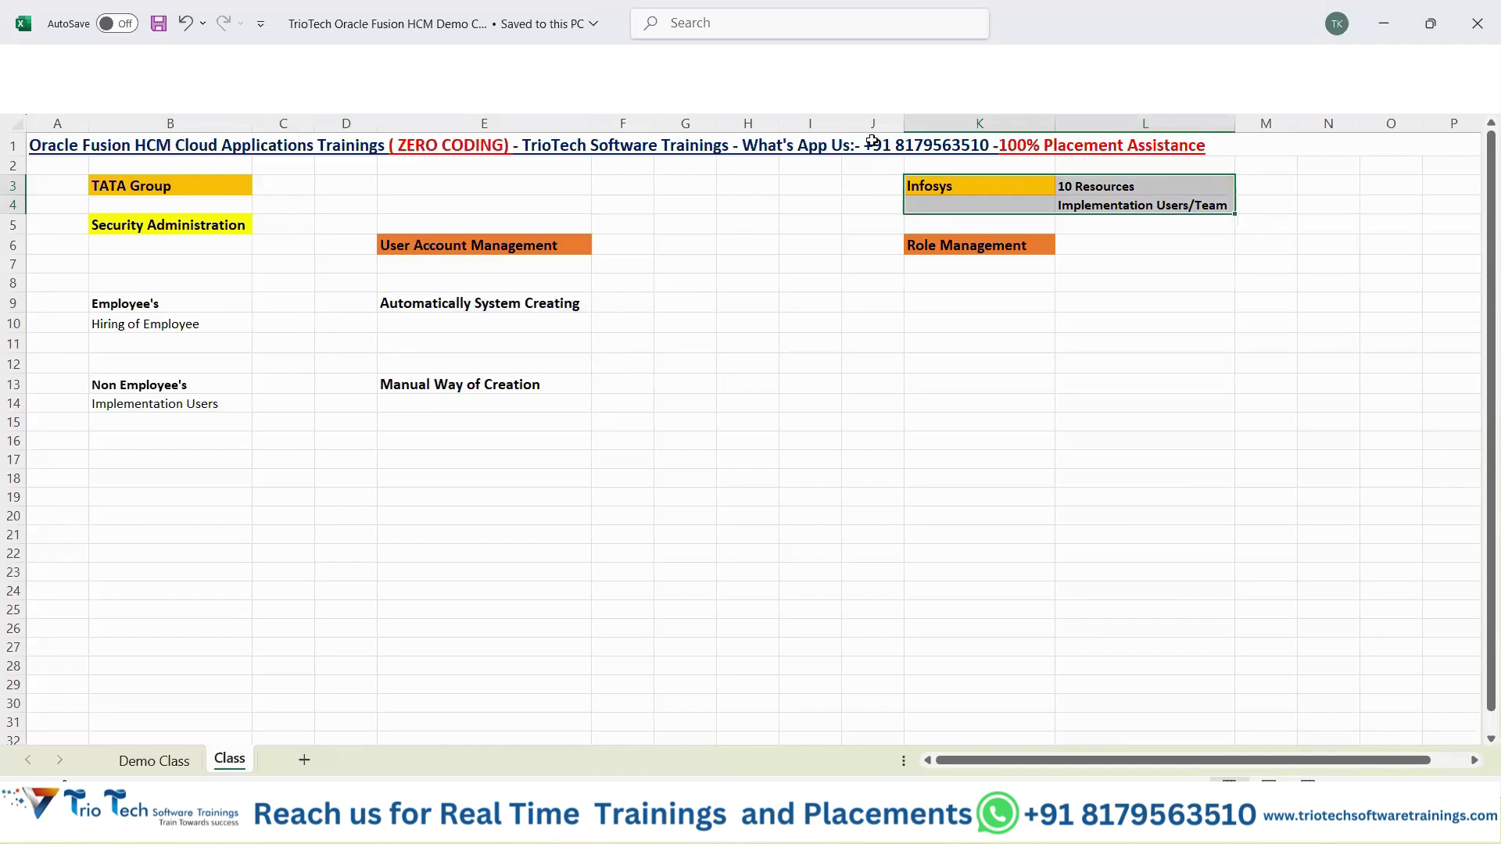
left_click(143, 404)
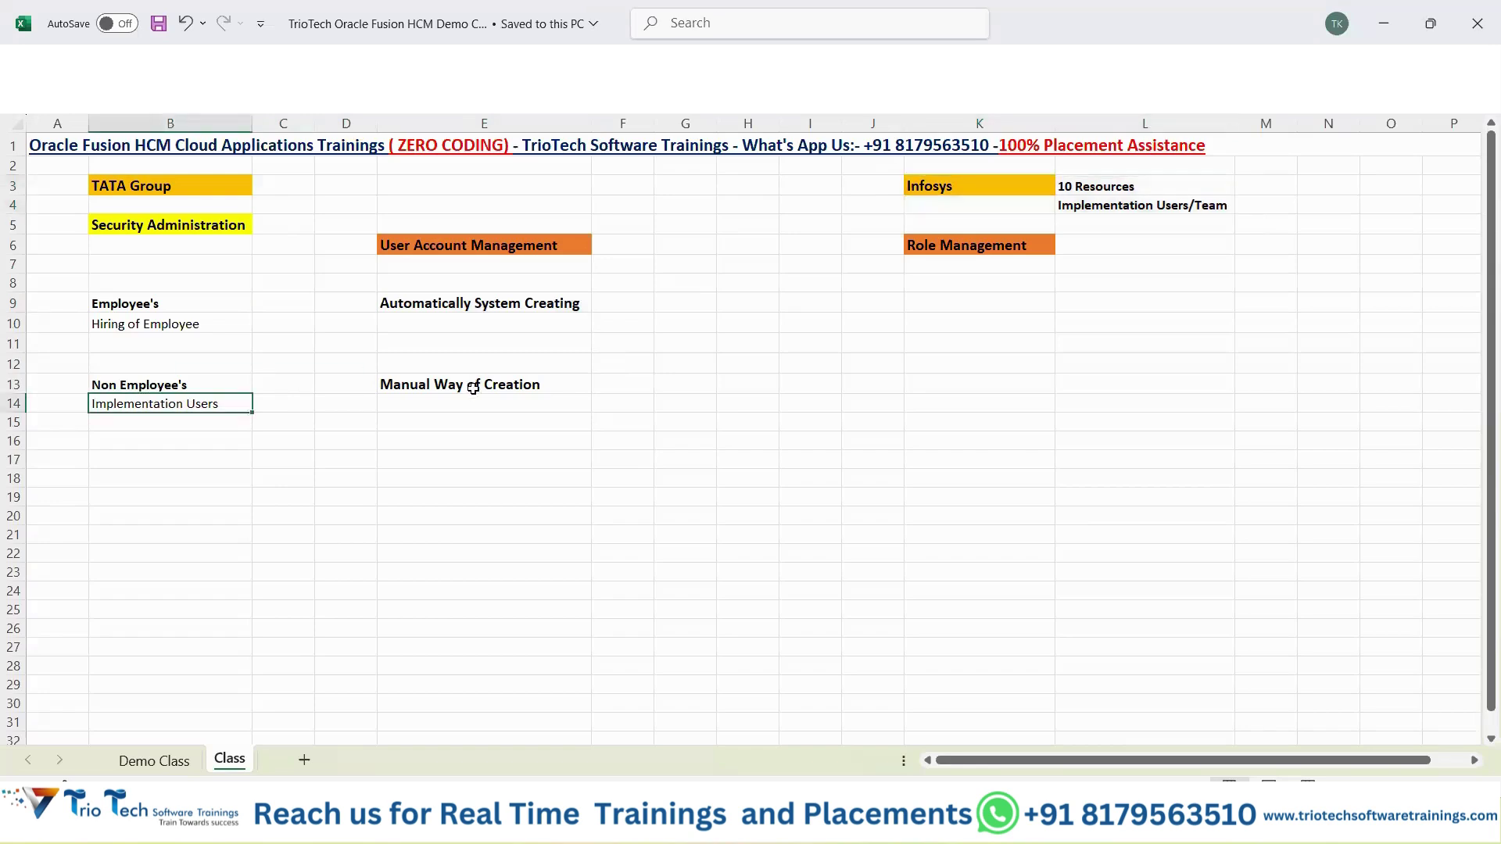
left_click_drag(473, 388, 209, 407)
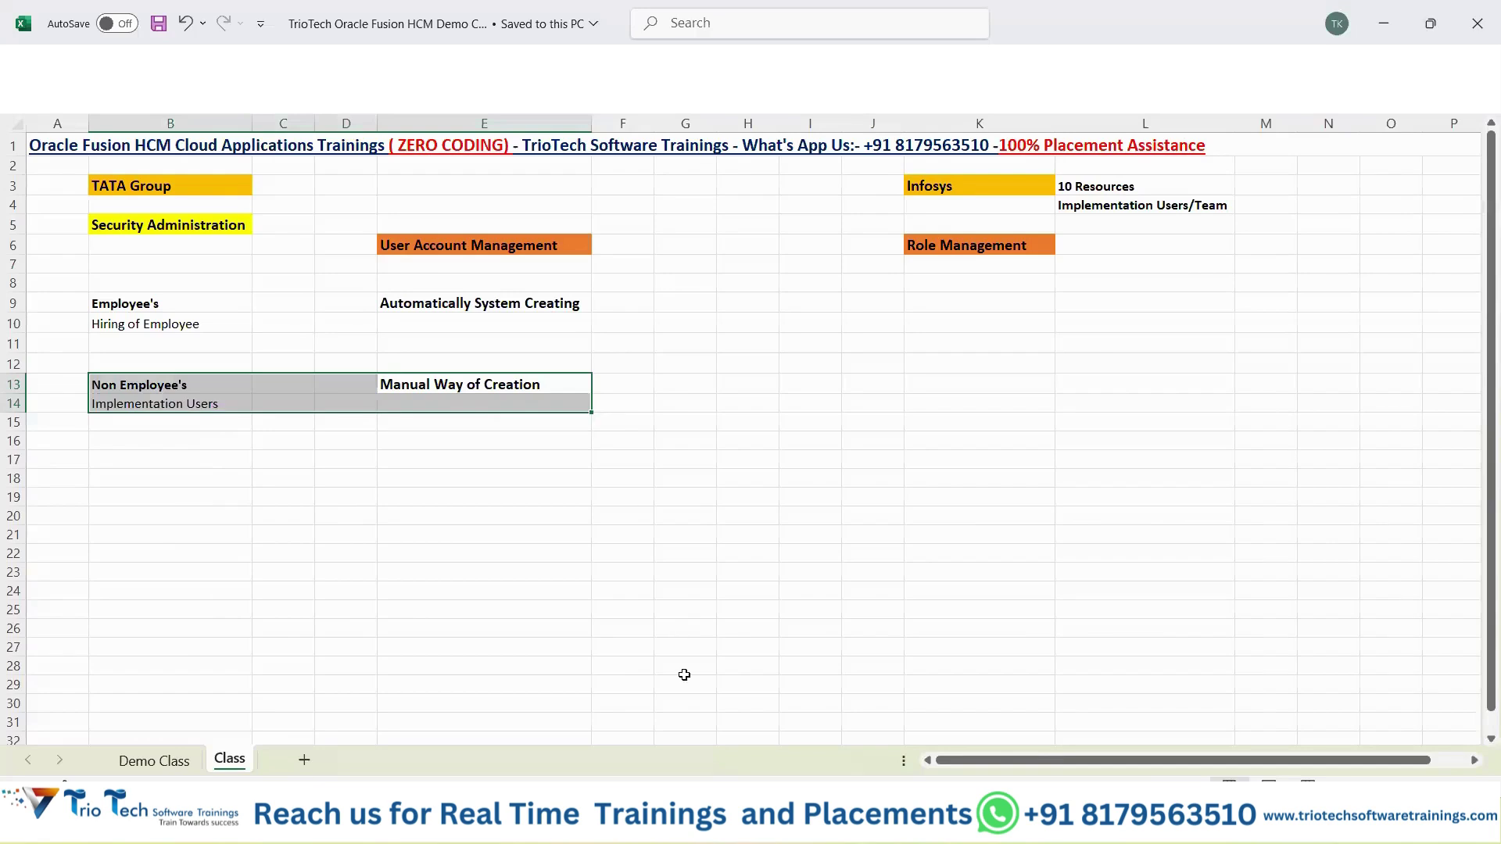
key("alt+Tab")
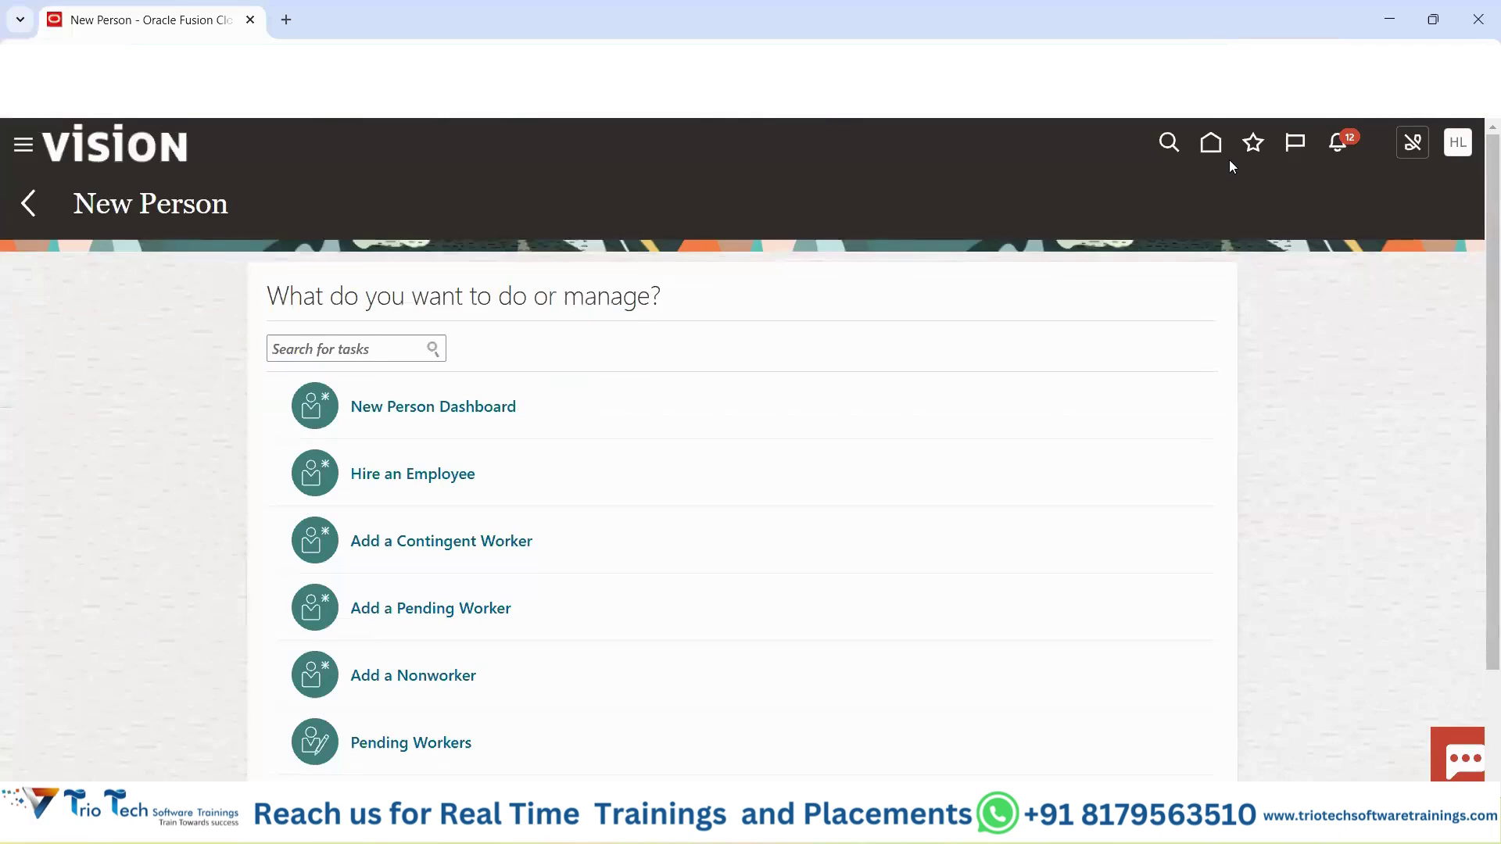
Return Oracle Fusion to its home page, then bring the class workbook back.
left_click(1213, 145)
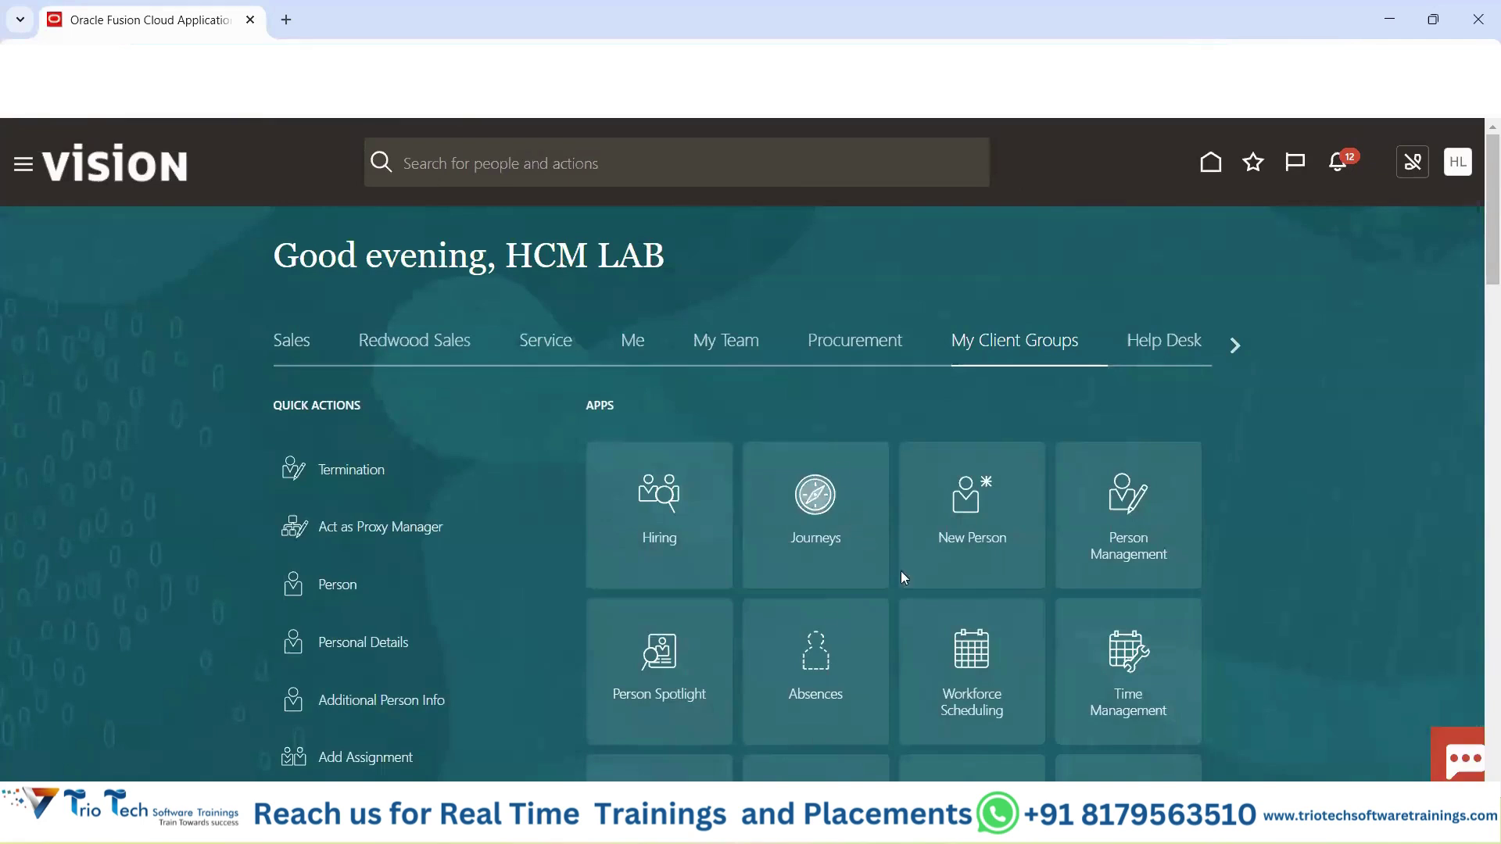
mouse_move(900, 827)
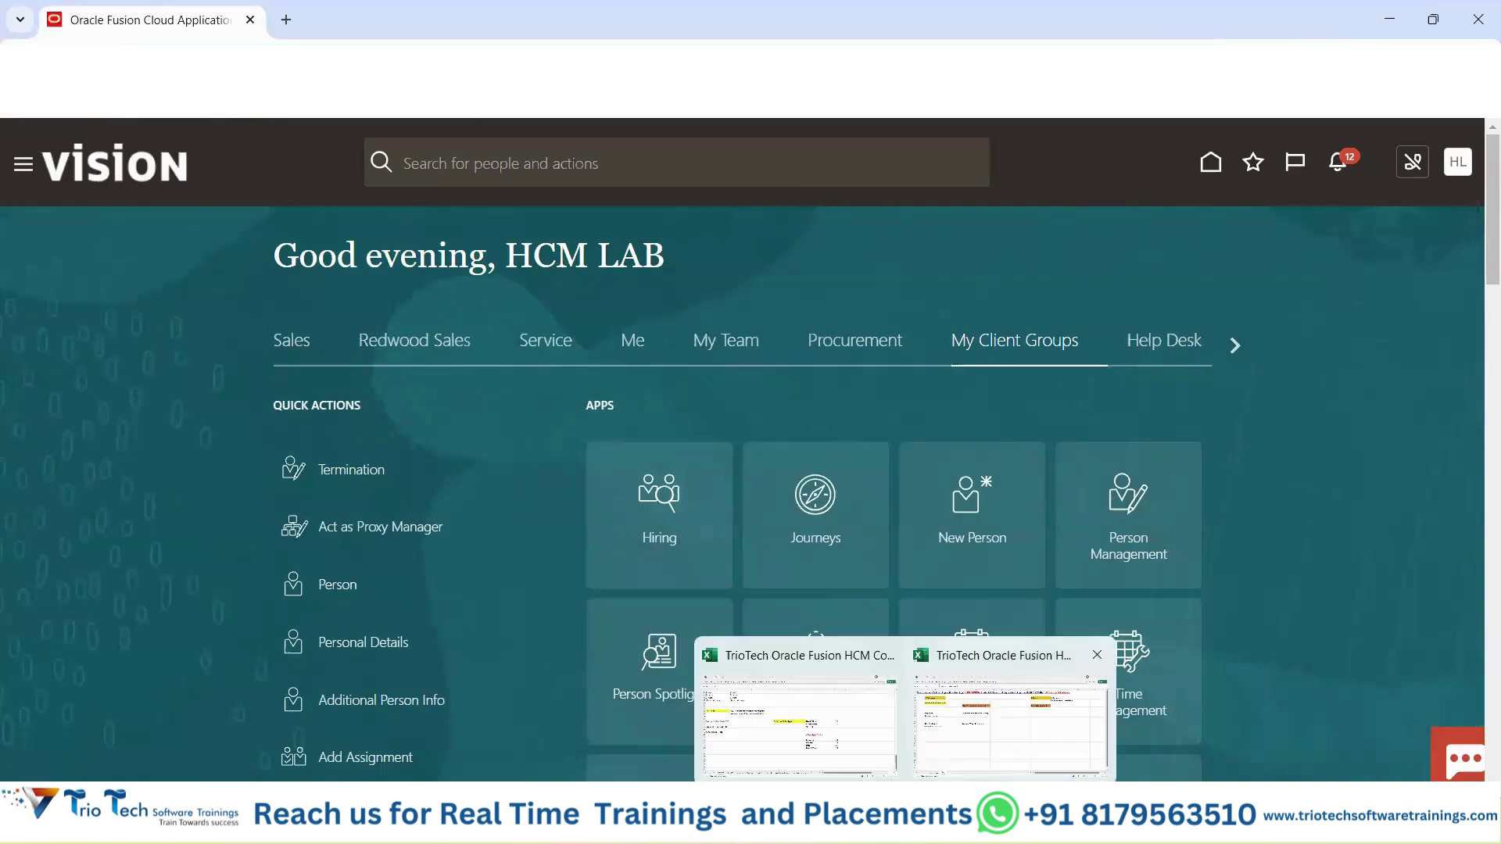
left_click(1005, 707)
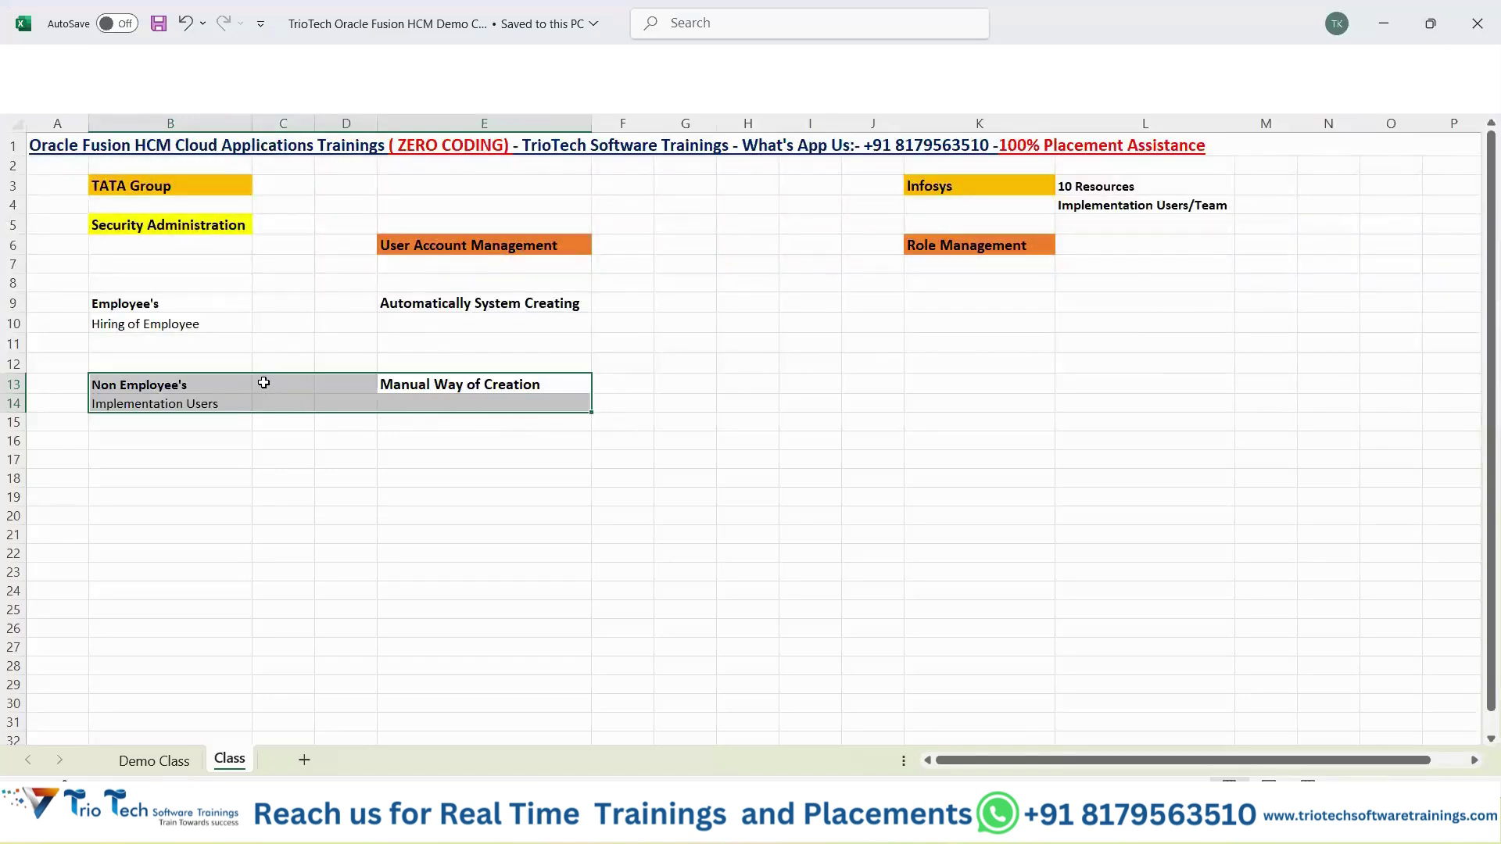
Add a bold 'Security Console' note in cell E17.
left_click(197, 228)
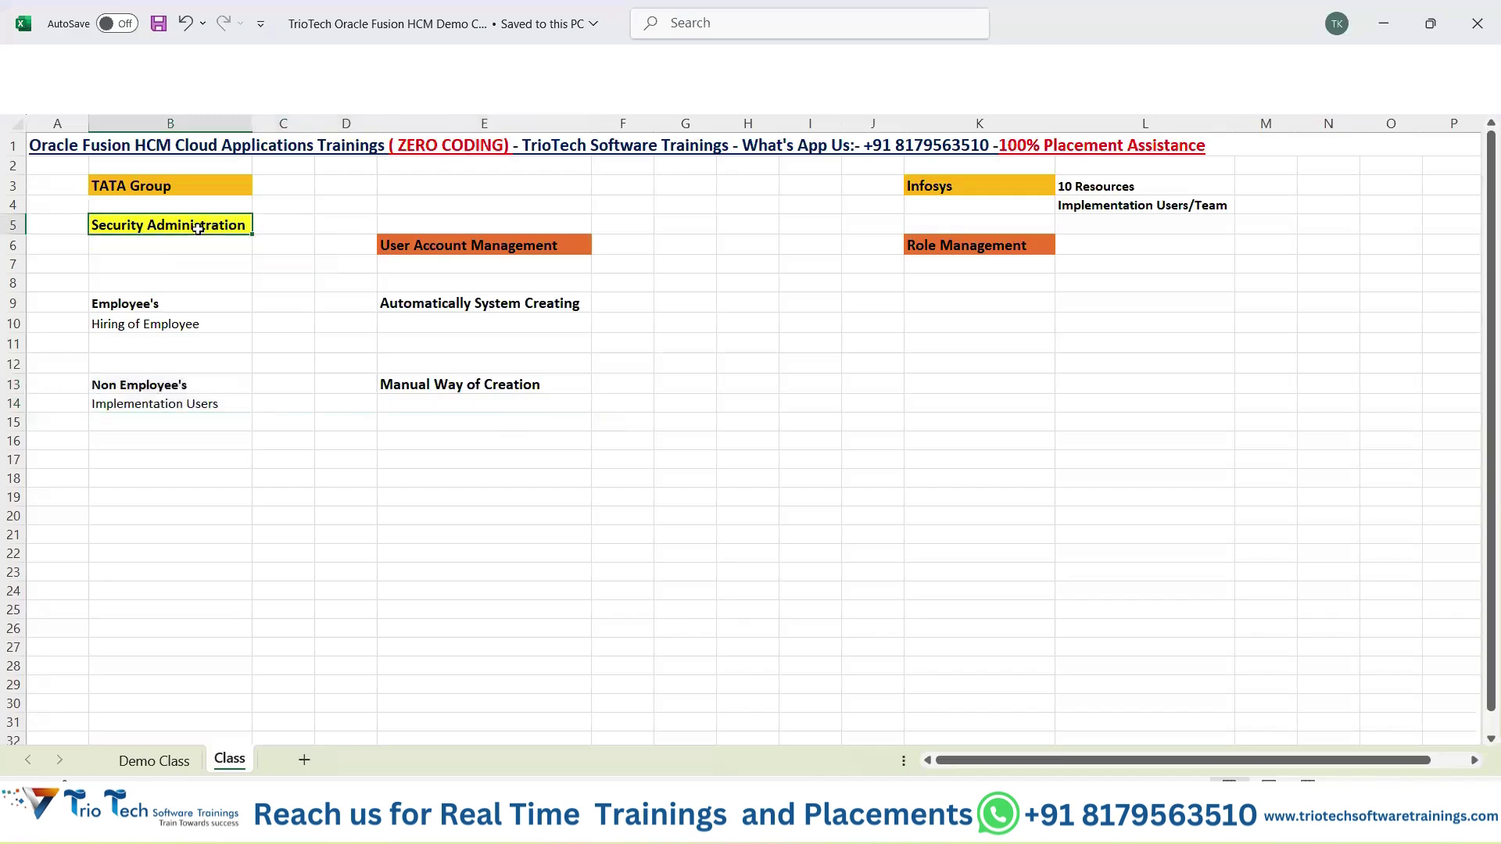
left_click(481, 246)
left_click_drag(480, 245, 500, 394)
left_click(457, 460)
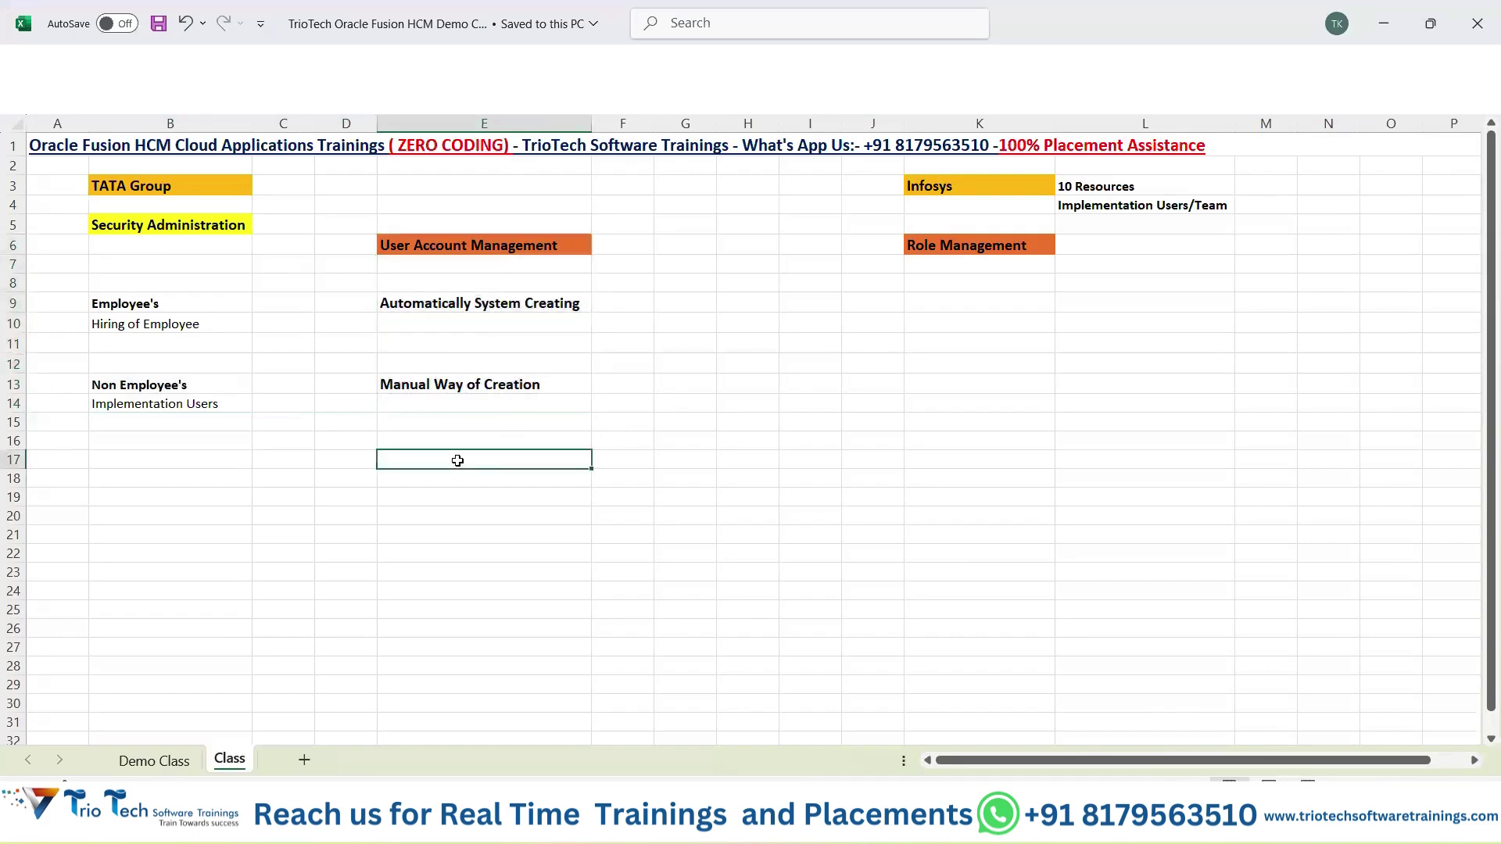
type("Security Console")
key("Return")
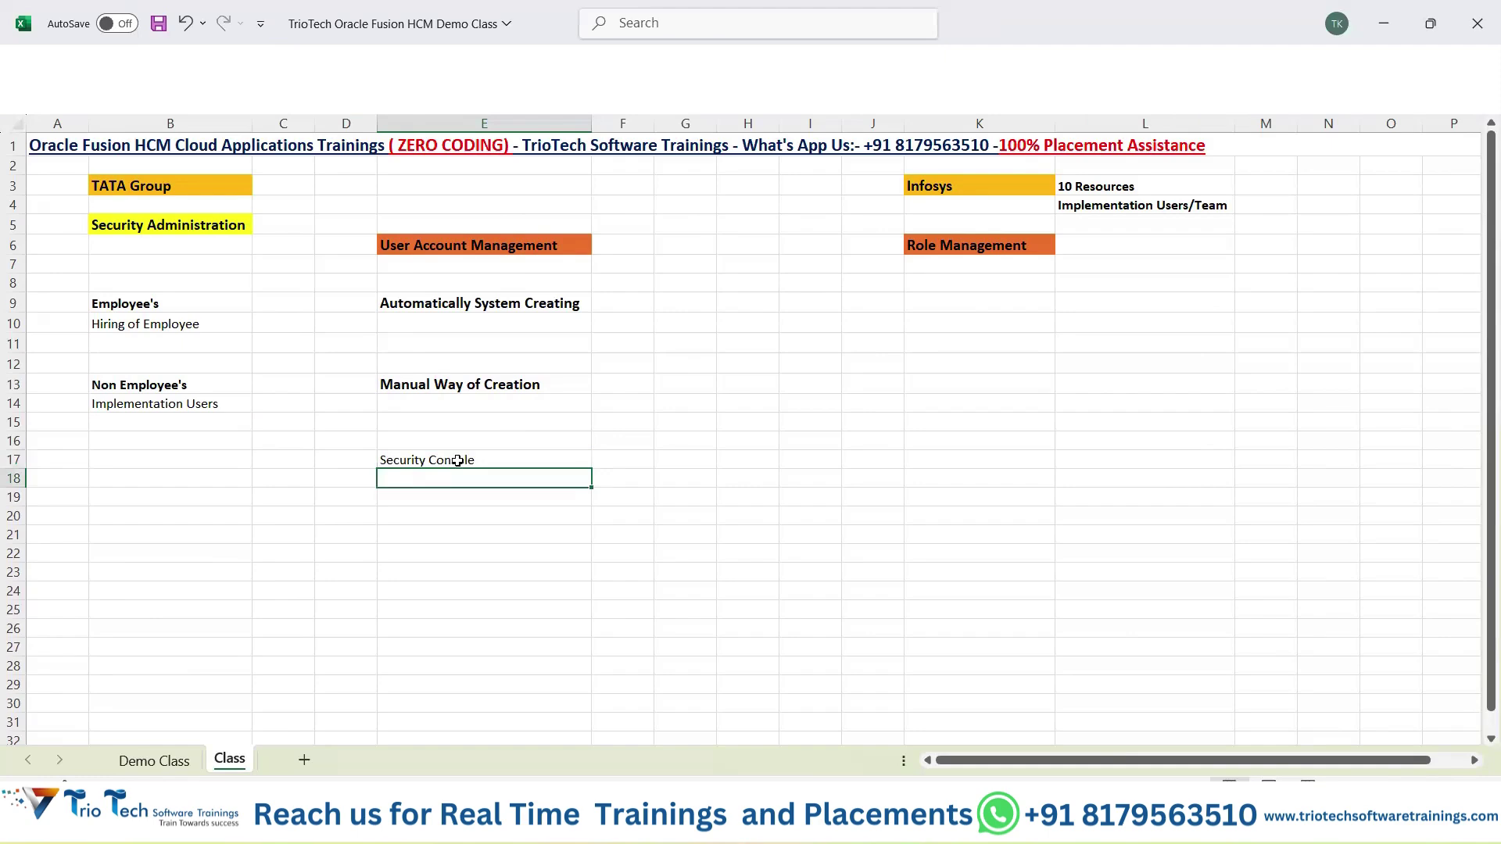
left_click(457, 462)
key("ctrl+b")
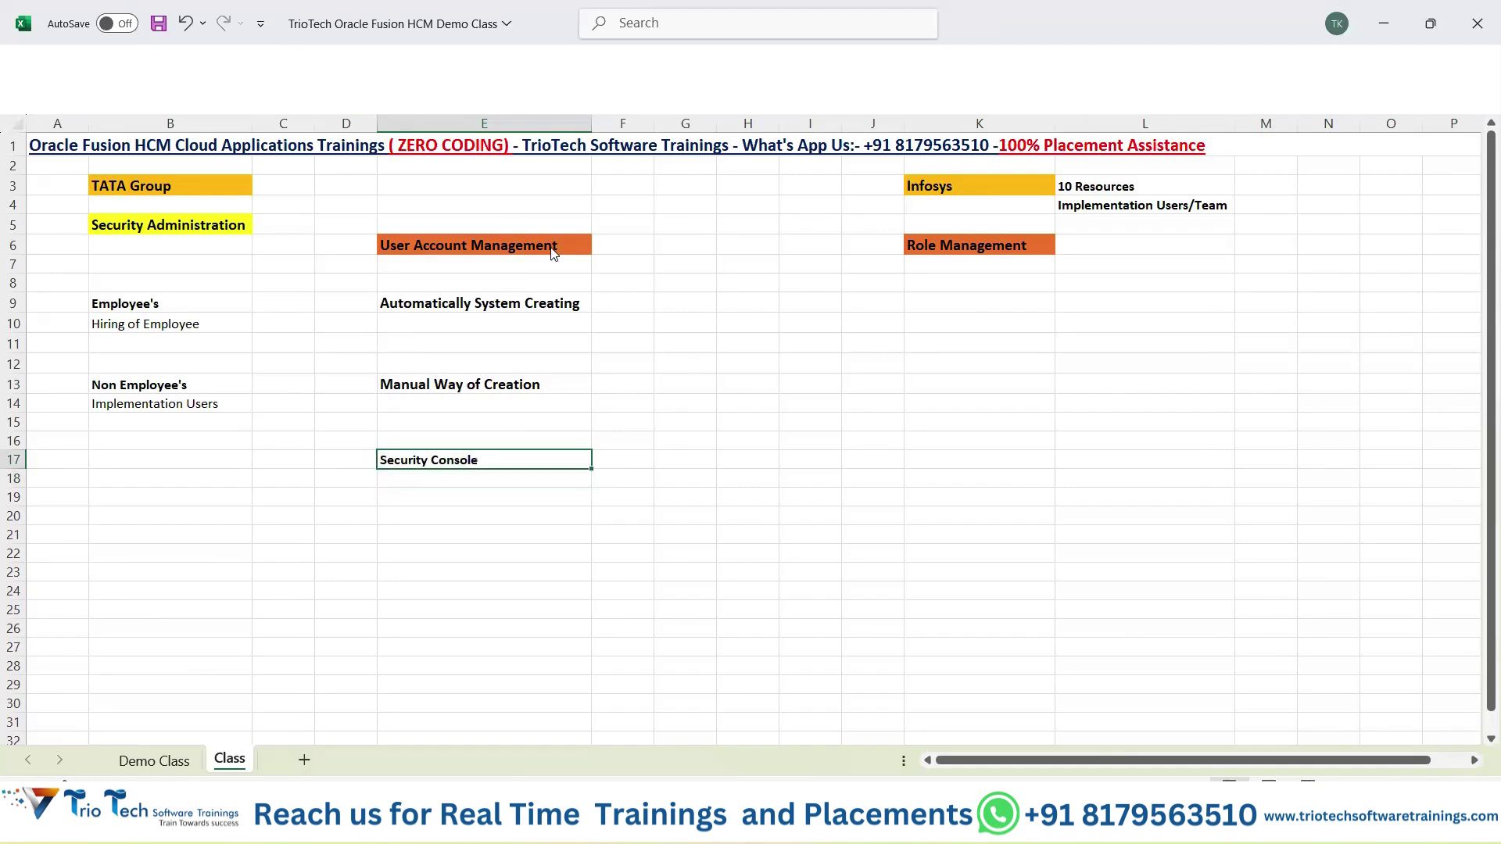
Fill E17 yellow, set its font size to 12, save, and switch to Oracle Fusion.
right_click(458, 461)
left_click(563, 120)
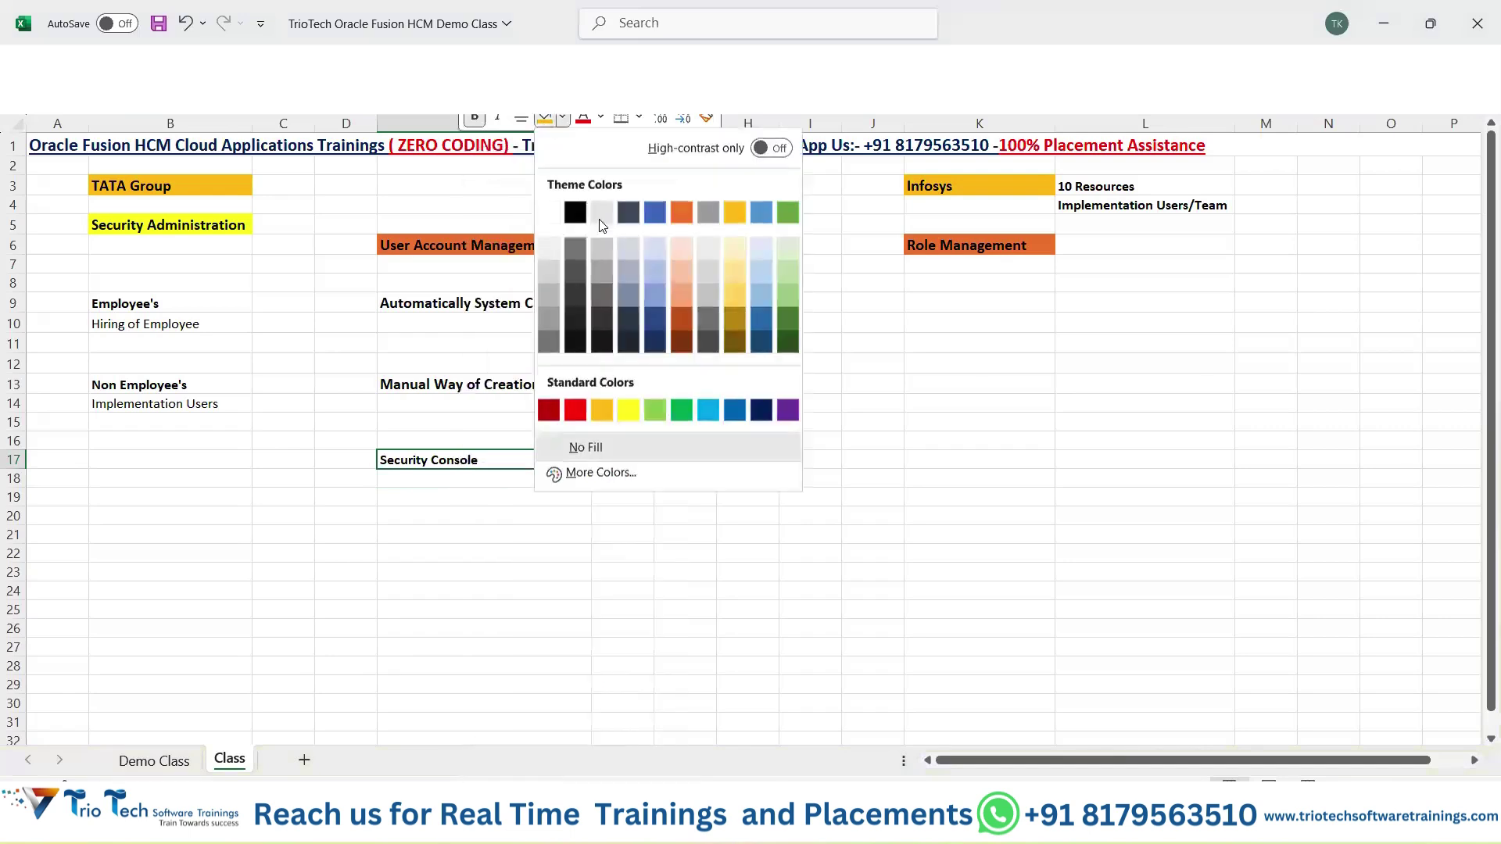
left_click(627, 410)
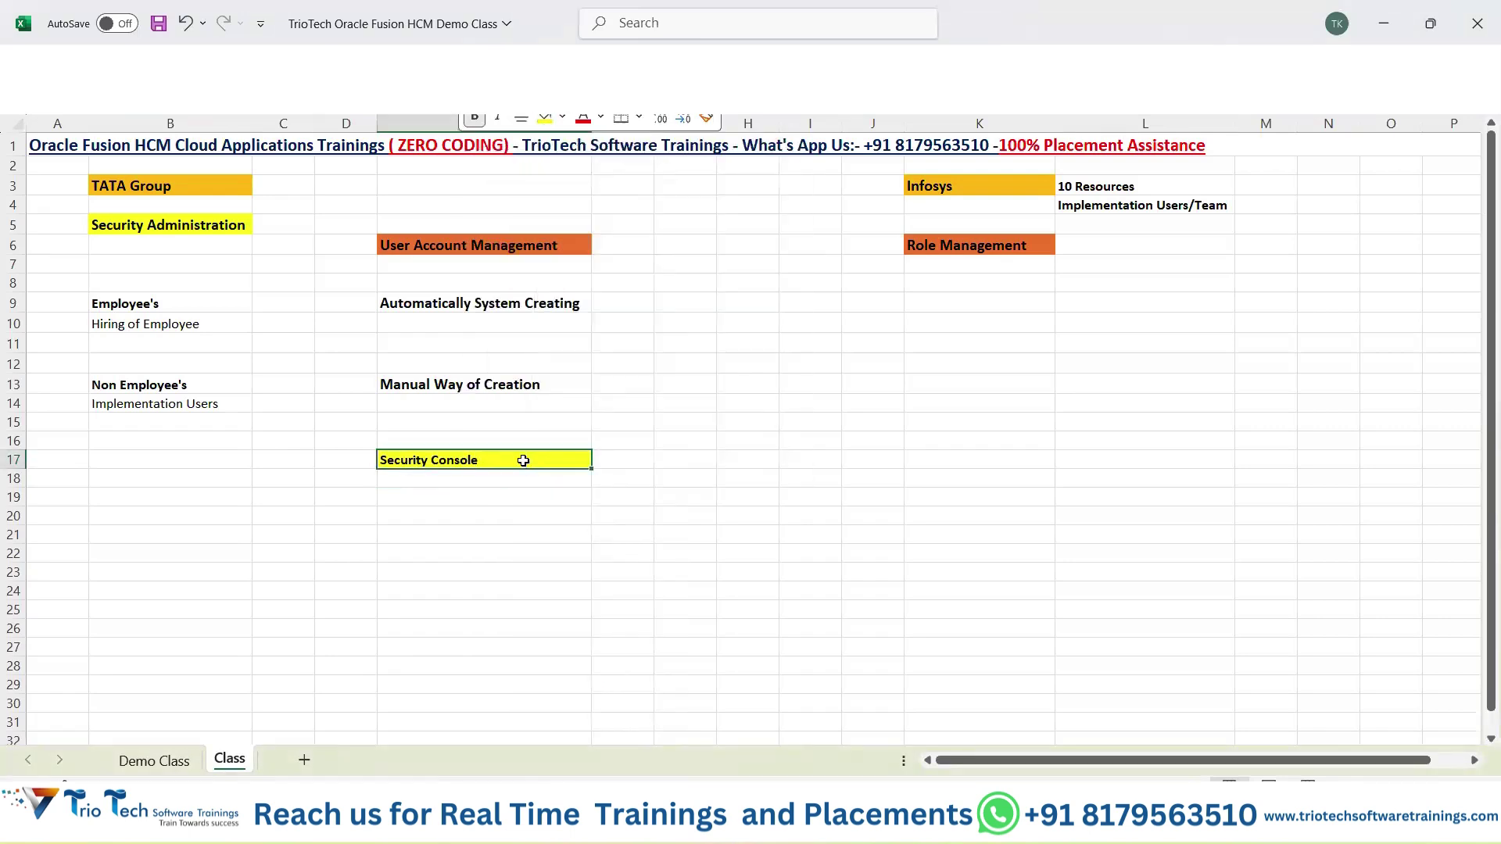
left_click(523, 460)
right_click(526, 463)
left_click(620, 95)
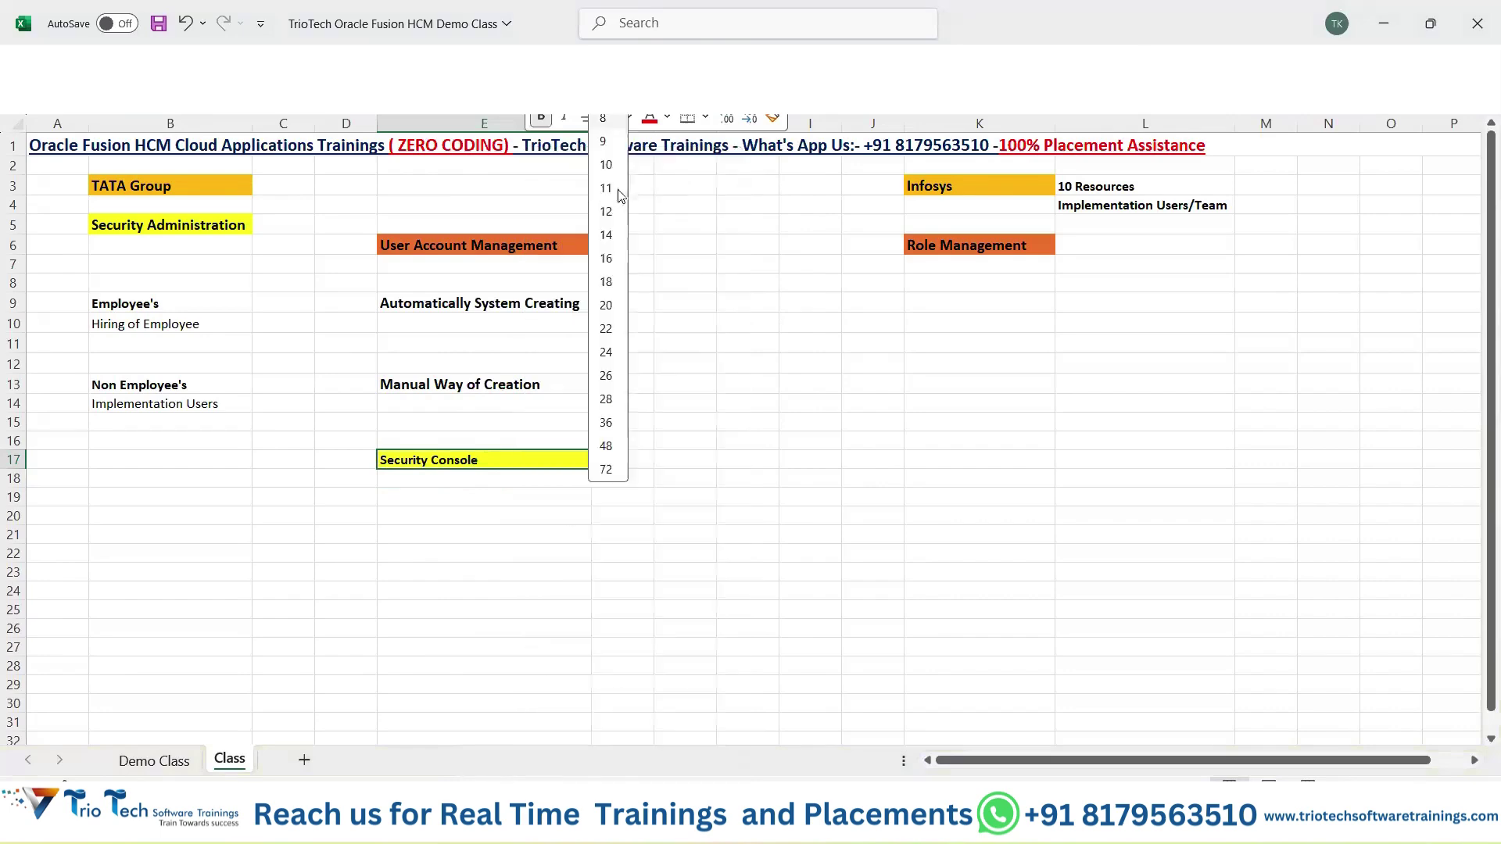
left_click(611, 209)
left_click(488, 519)
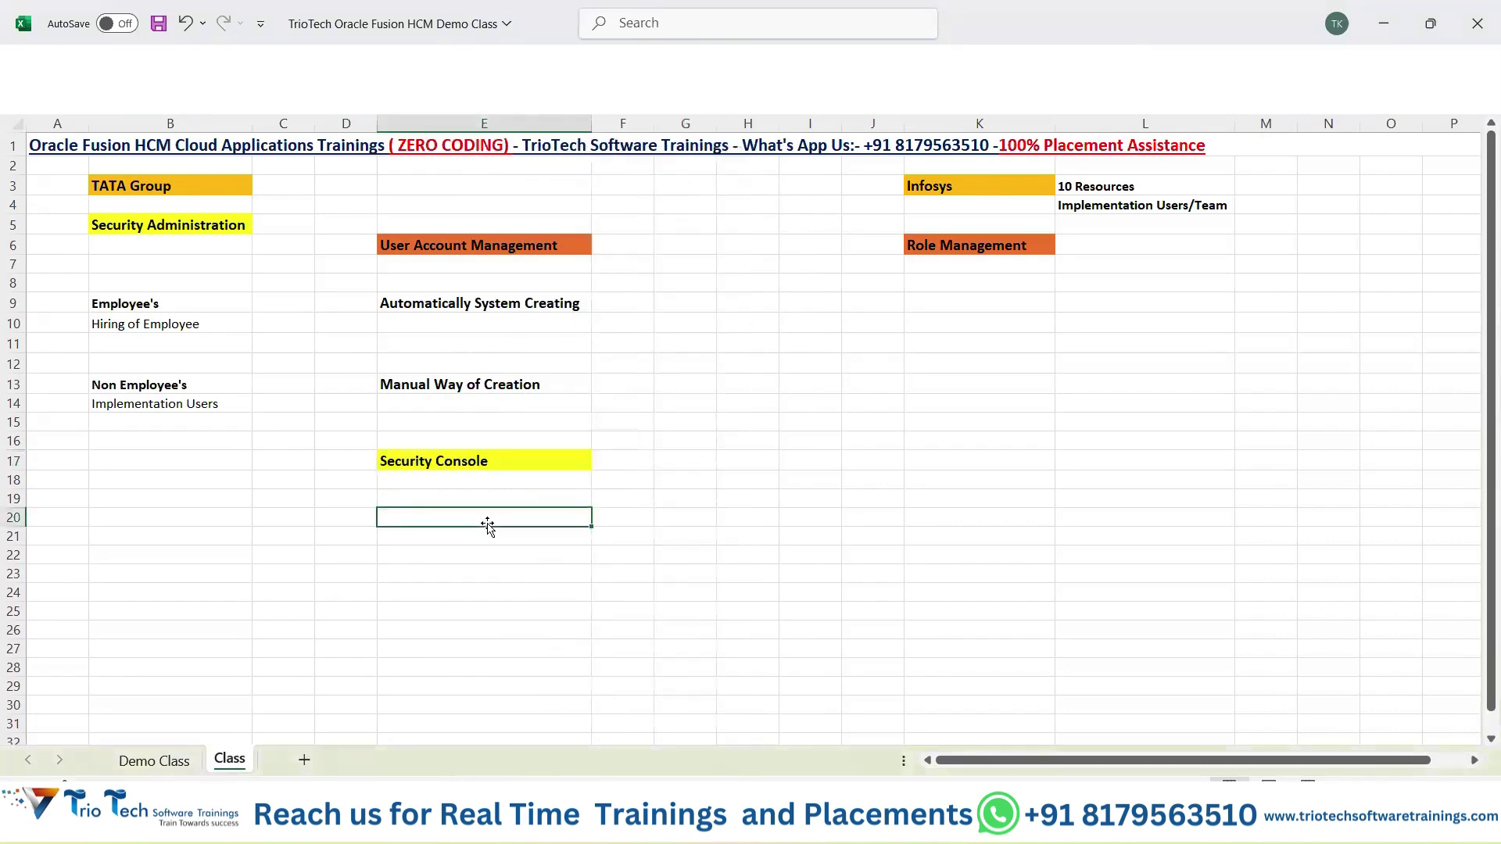
key("ctrl+s")
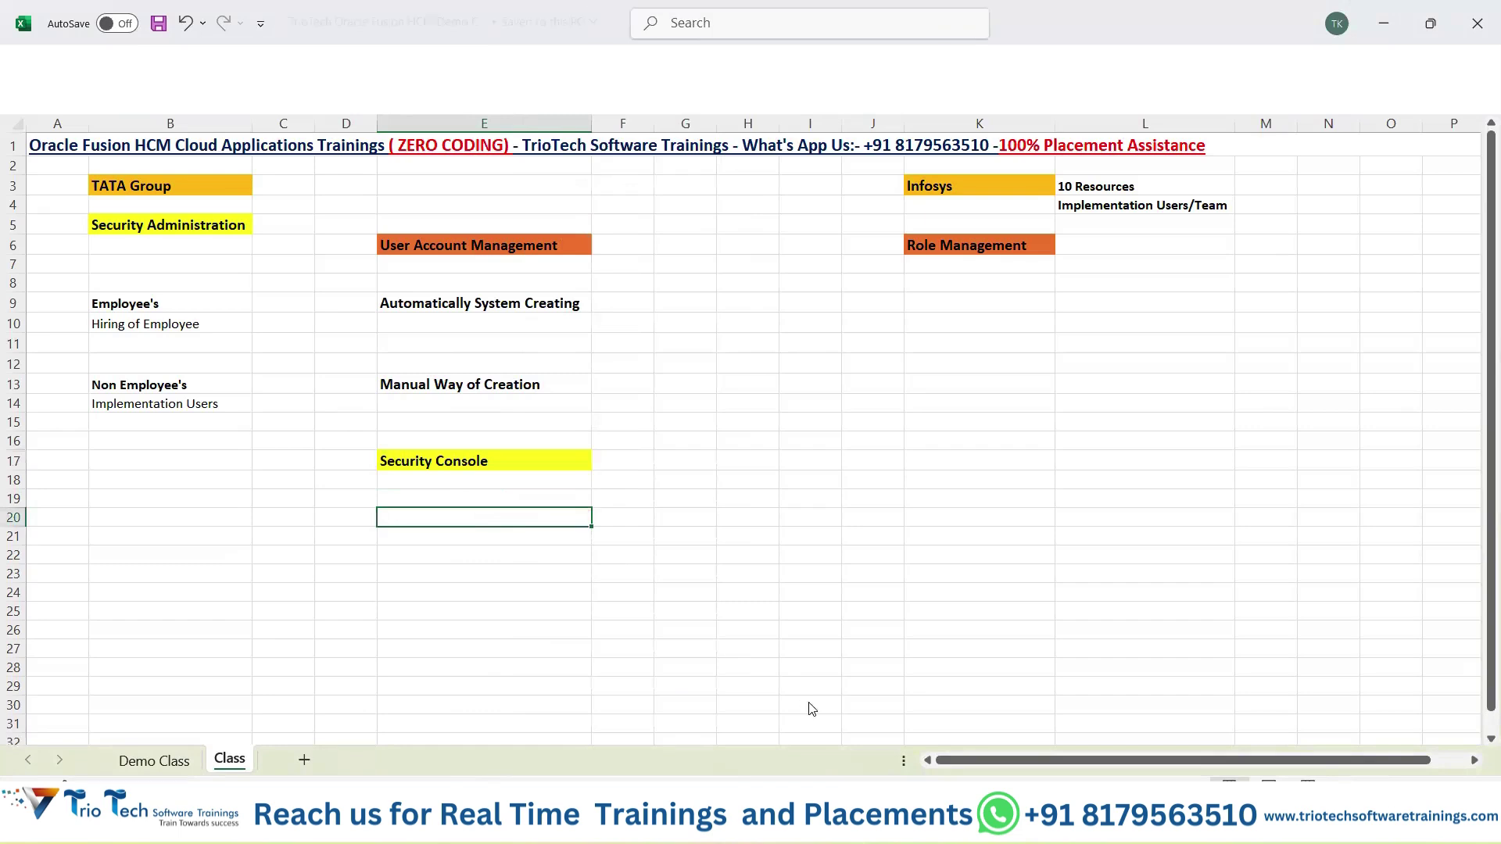
key("alt+Tab")
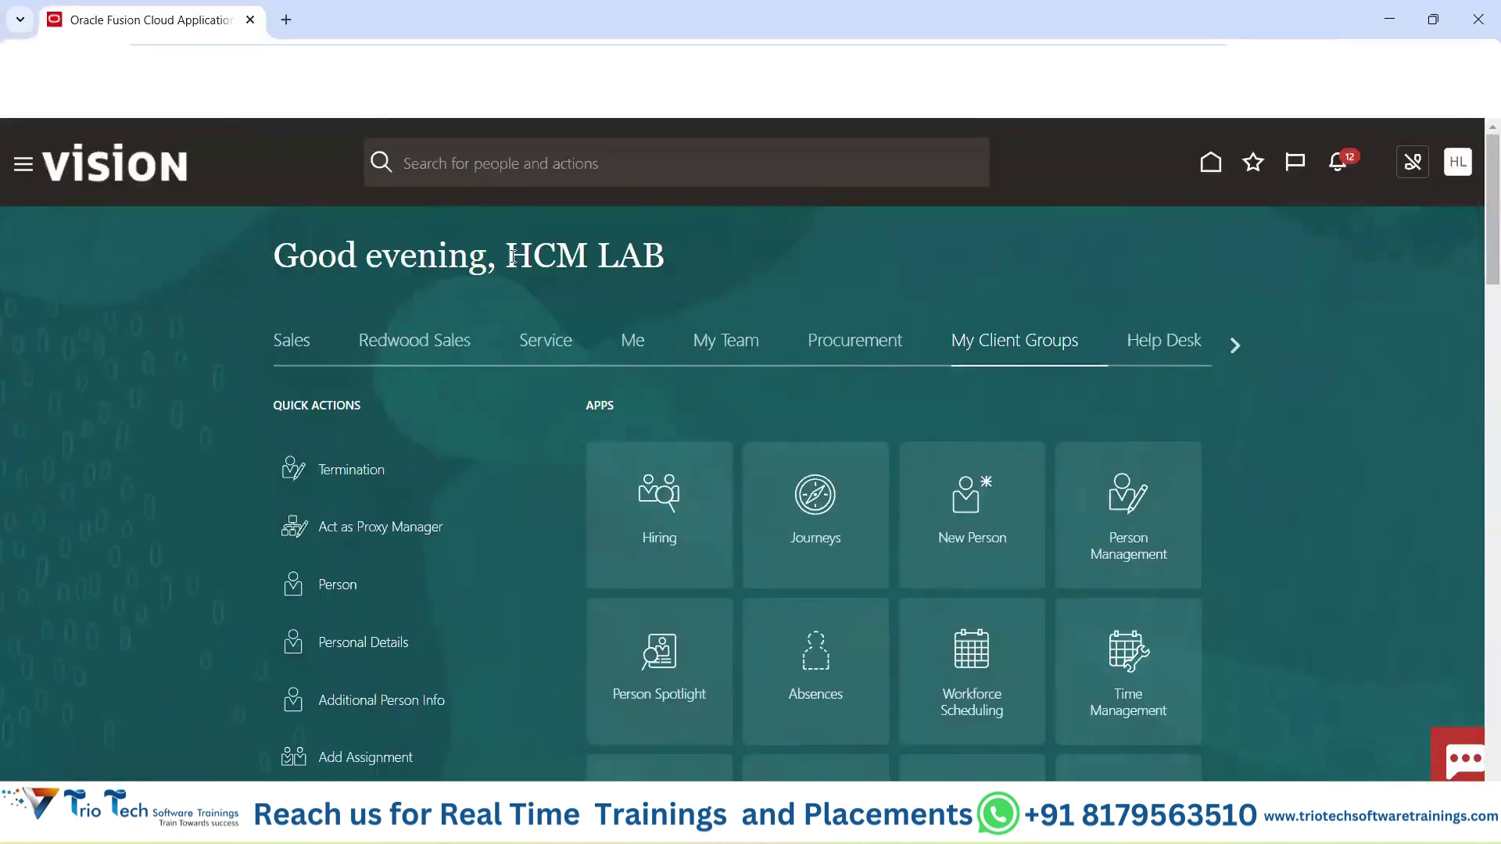
Browse the home page areas Service, My Team, Procurement and My Client Groups.
left_click_drag(507, 256, 667, 255)
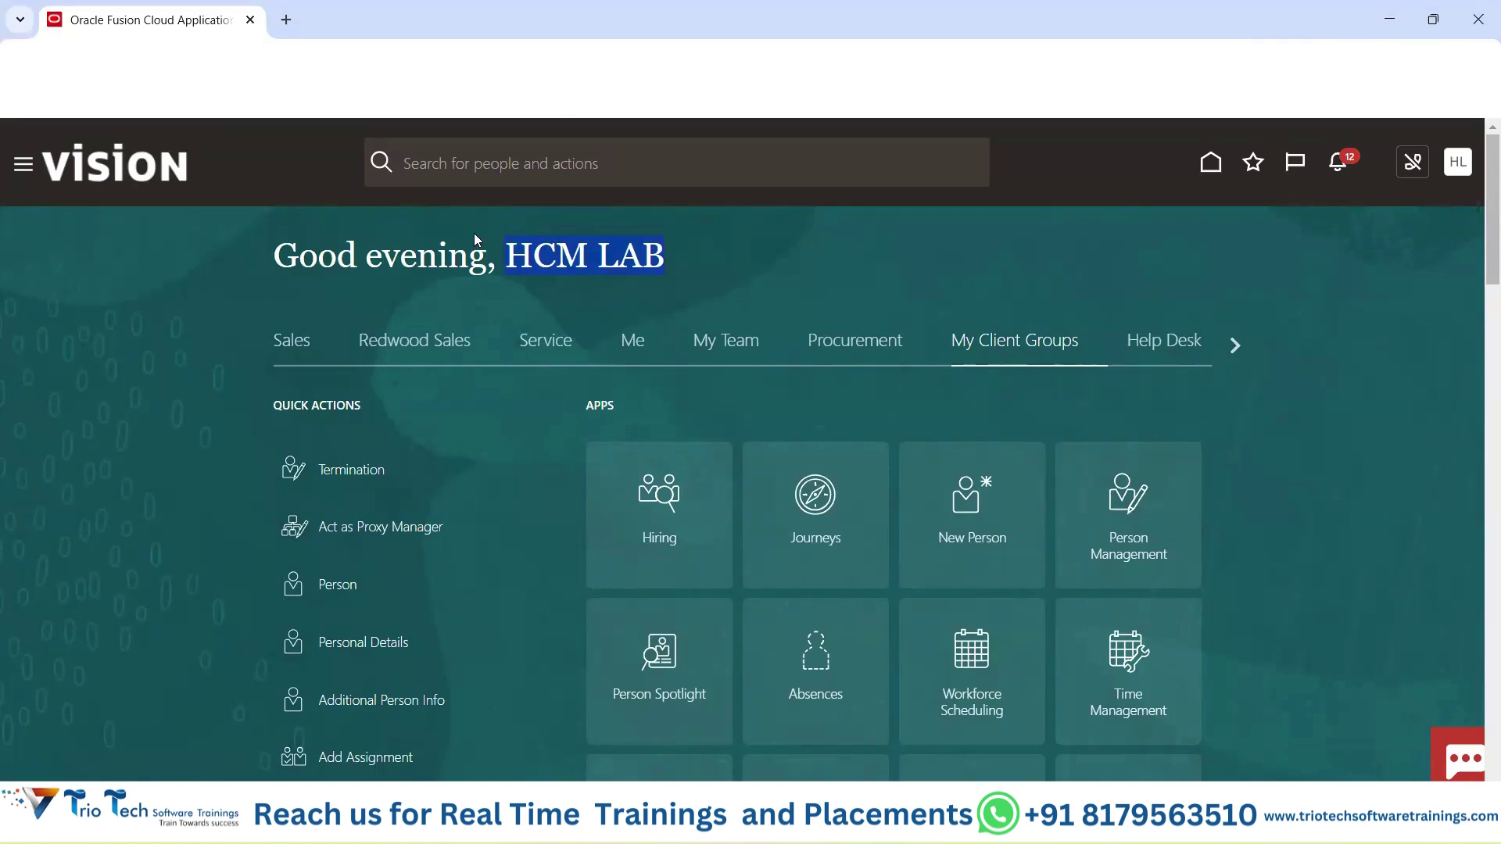
left_click(422, 63)
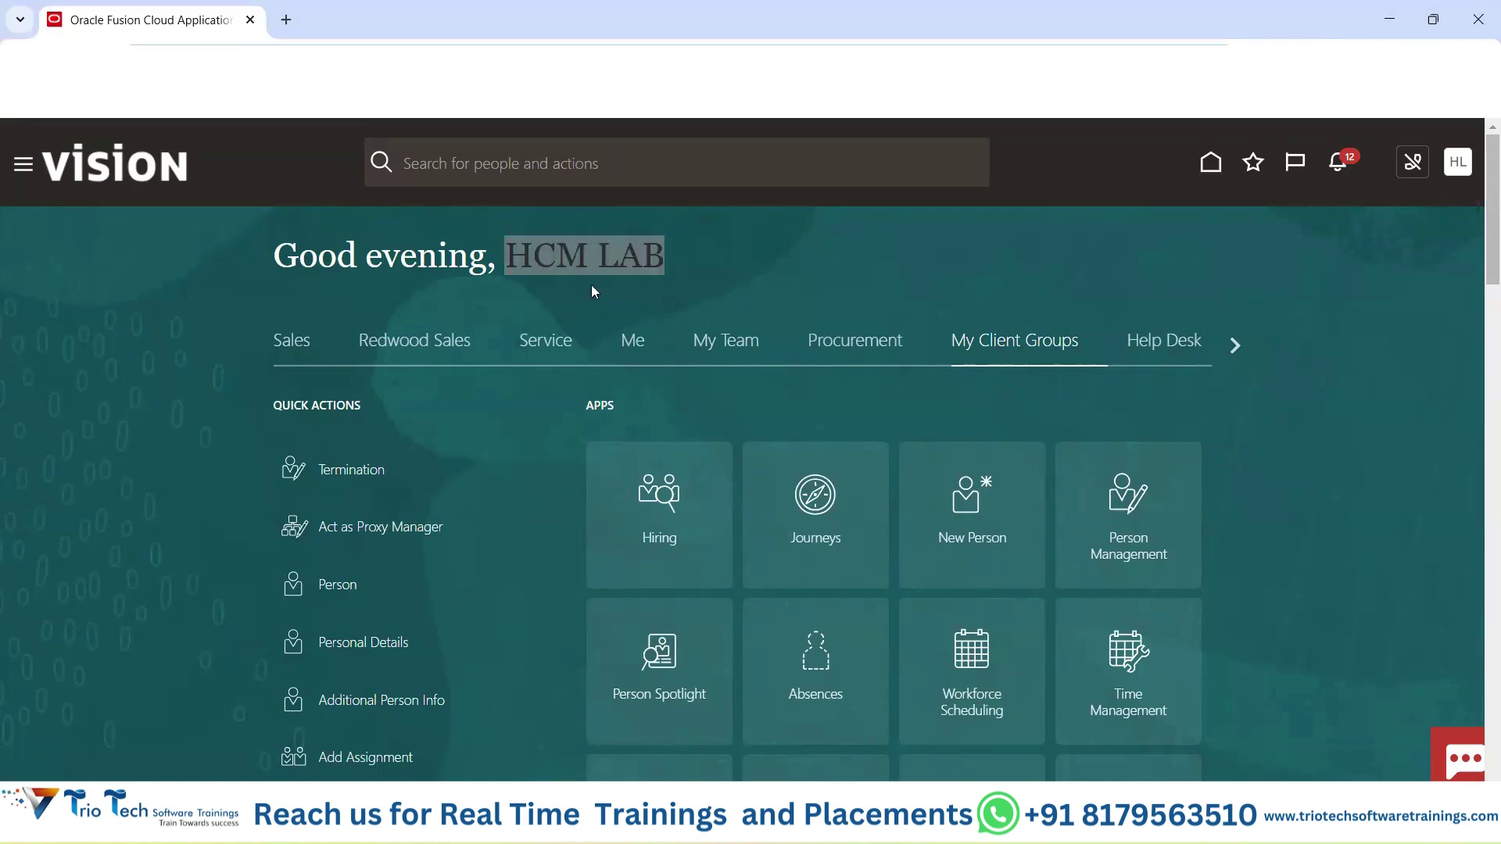
left_click(844, 263)
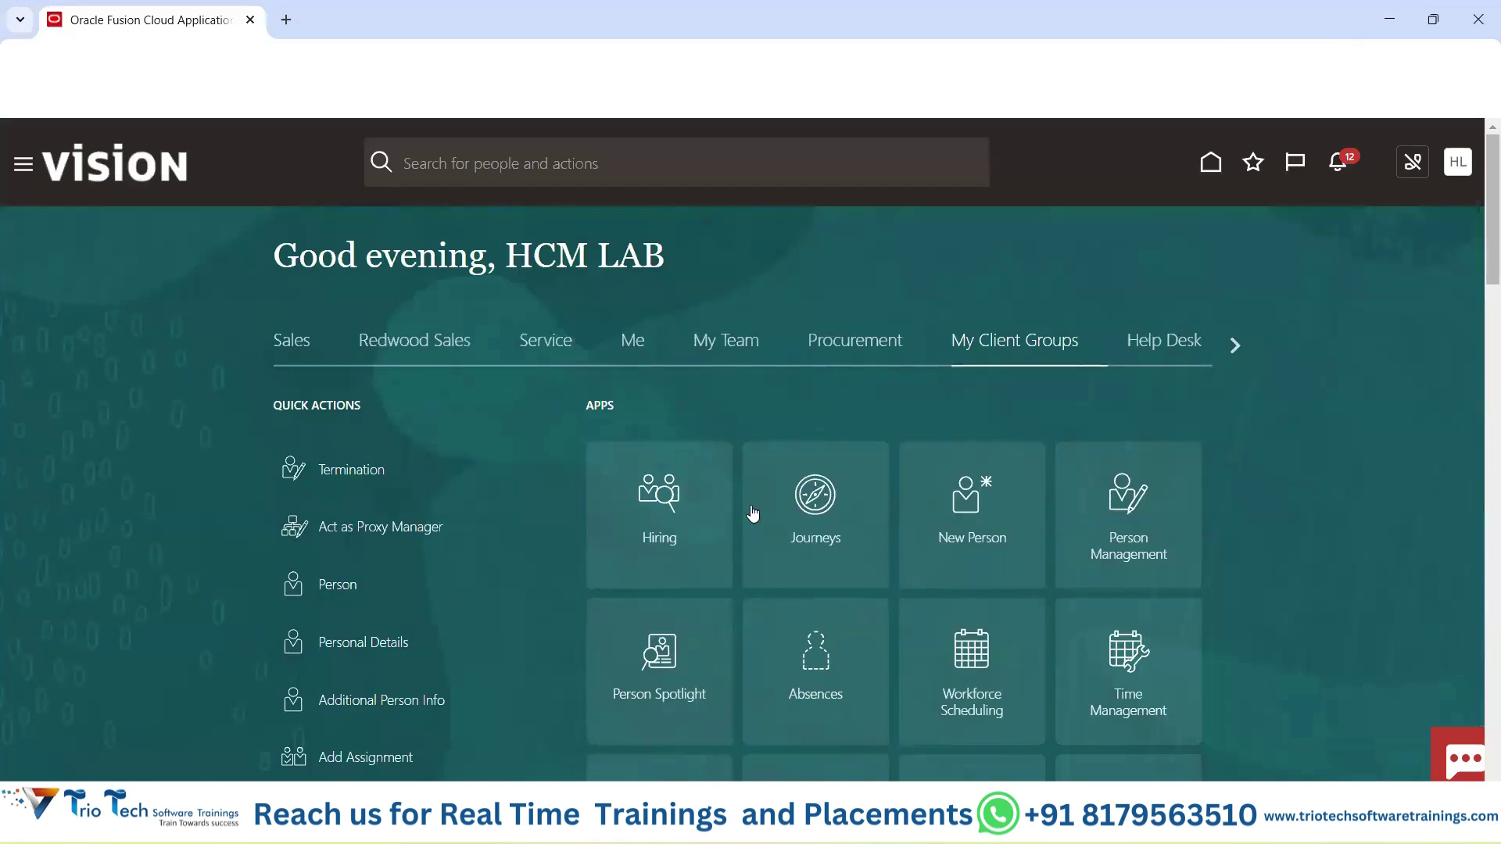
left_click(554, 350)
left_click(707, 350)
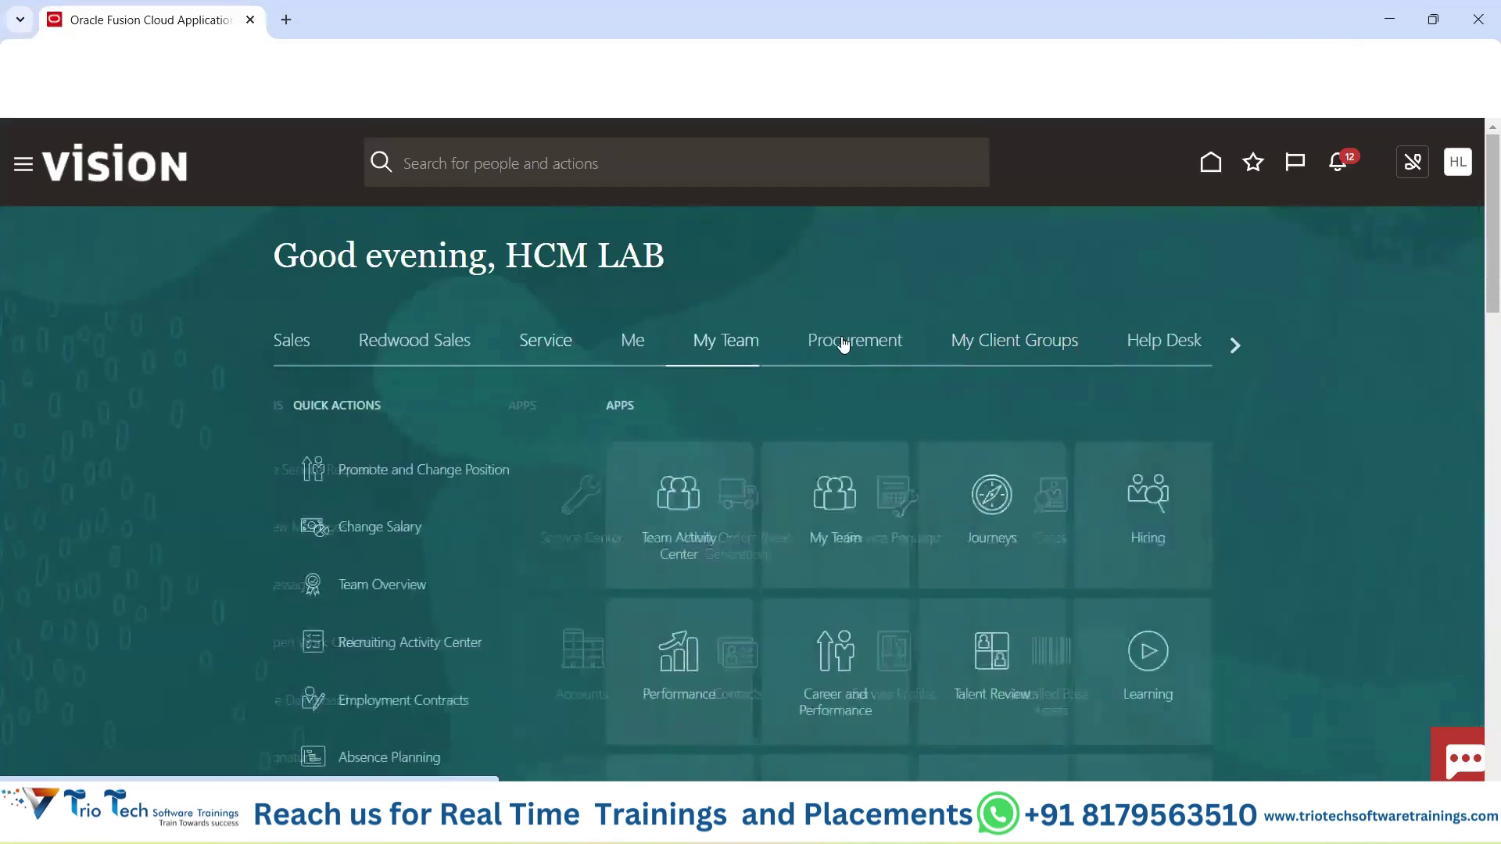
left_click(842, 346)
left_click(974, 345)
left_click(850, 344)
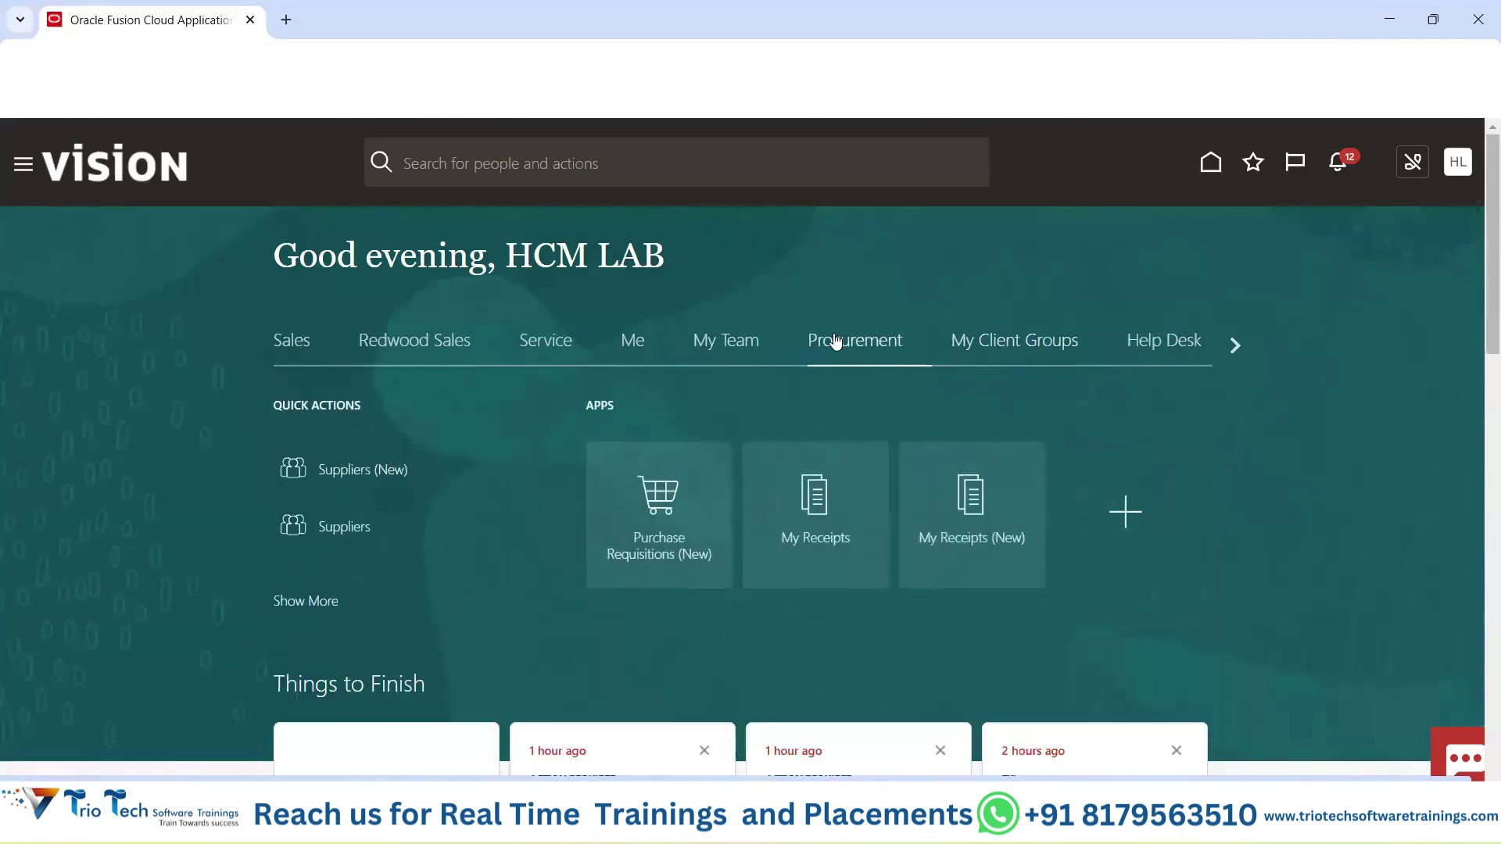
left_click(1031, 349)
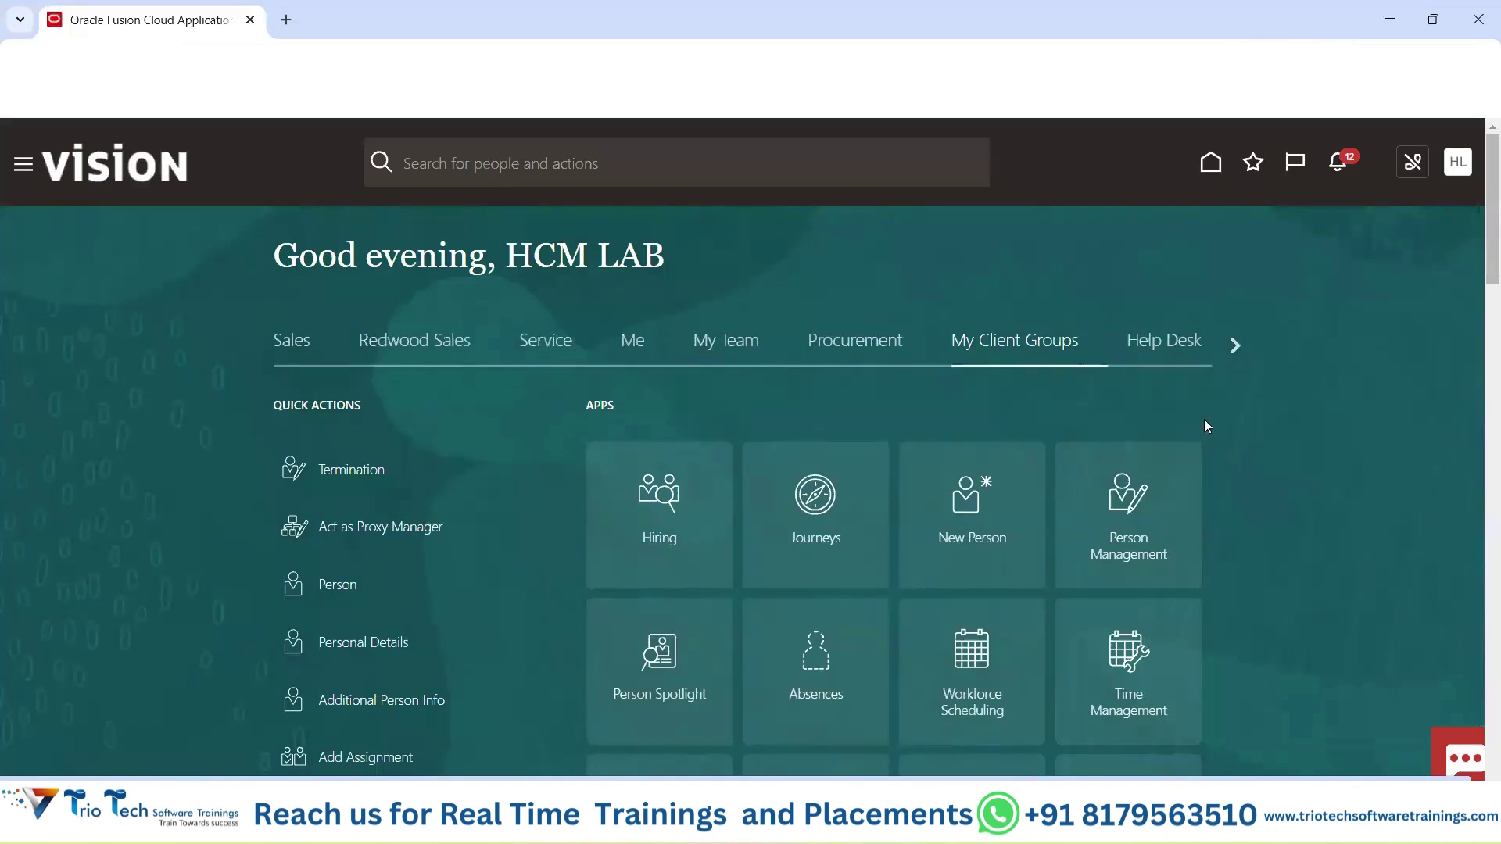
Scroll the area bar to its end and open the Tools area.
left_click(1236, 344)
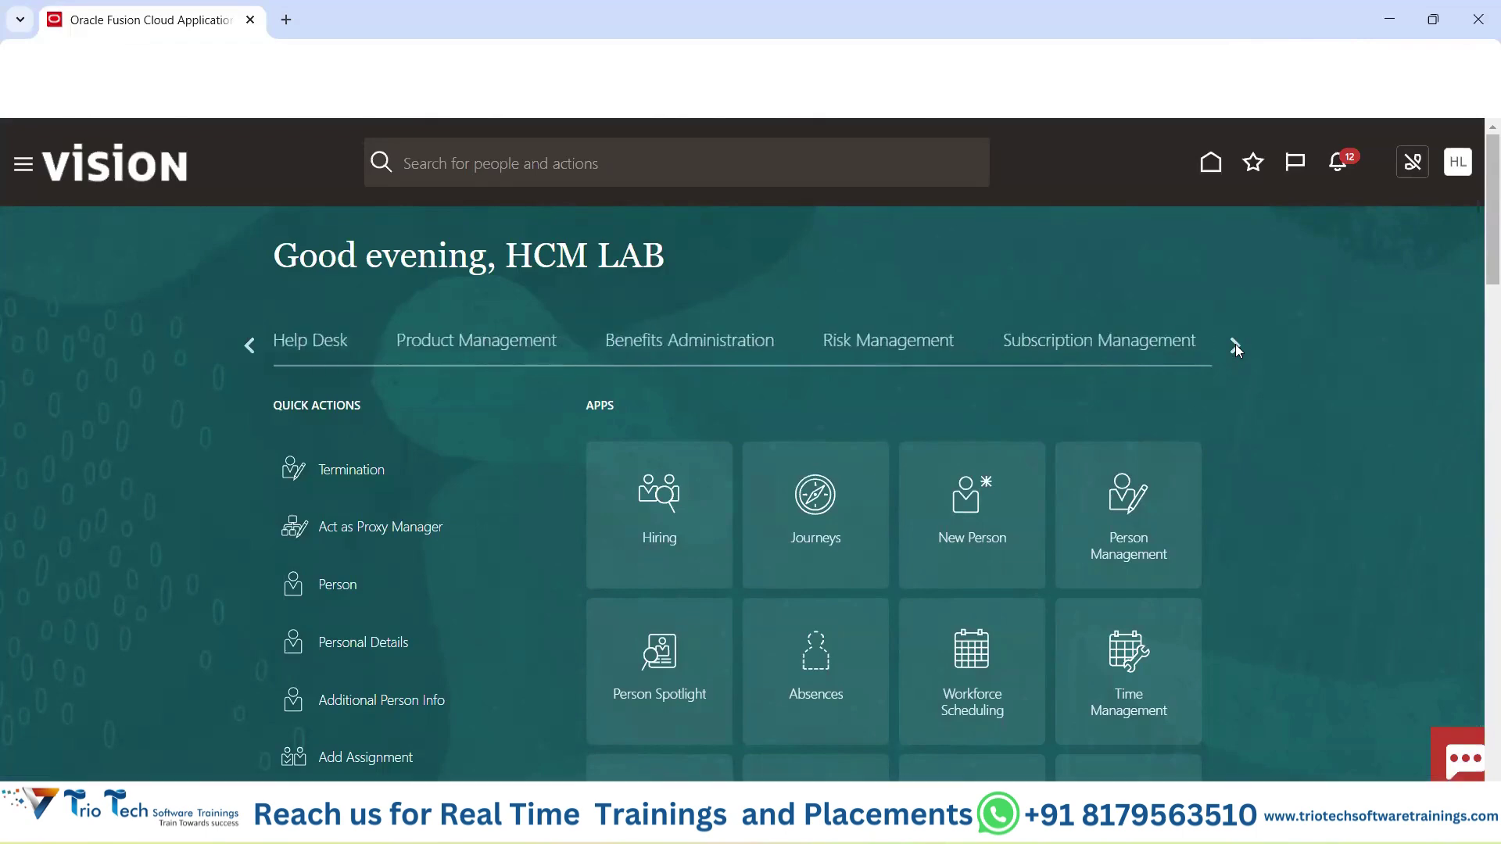
left_click(1236, 344)
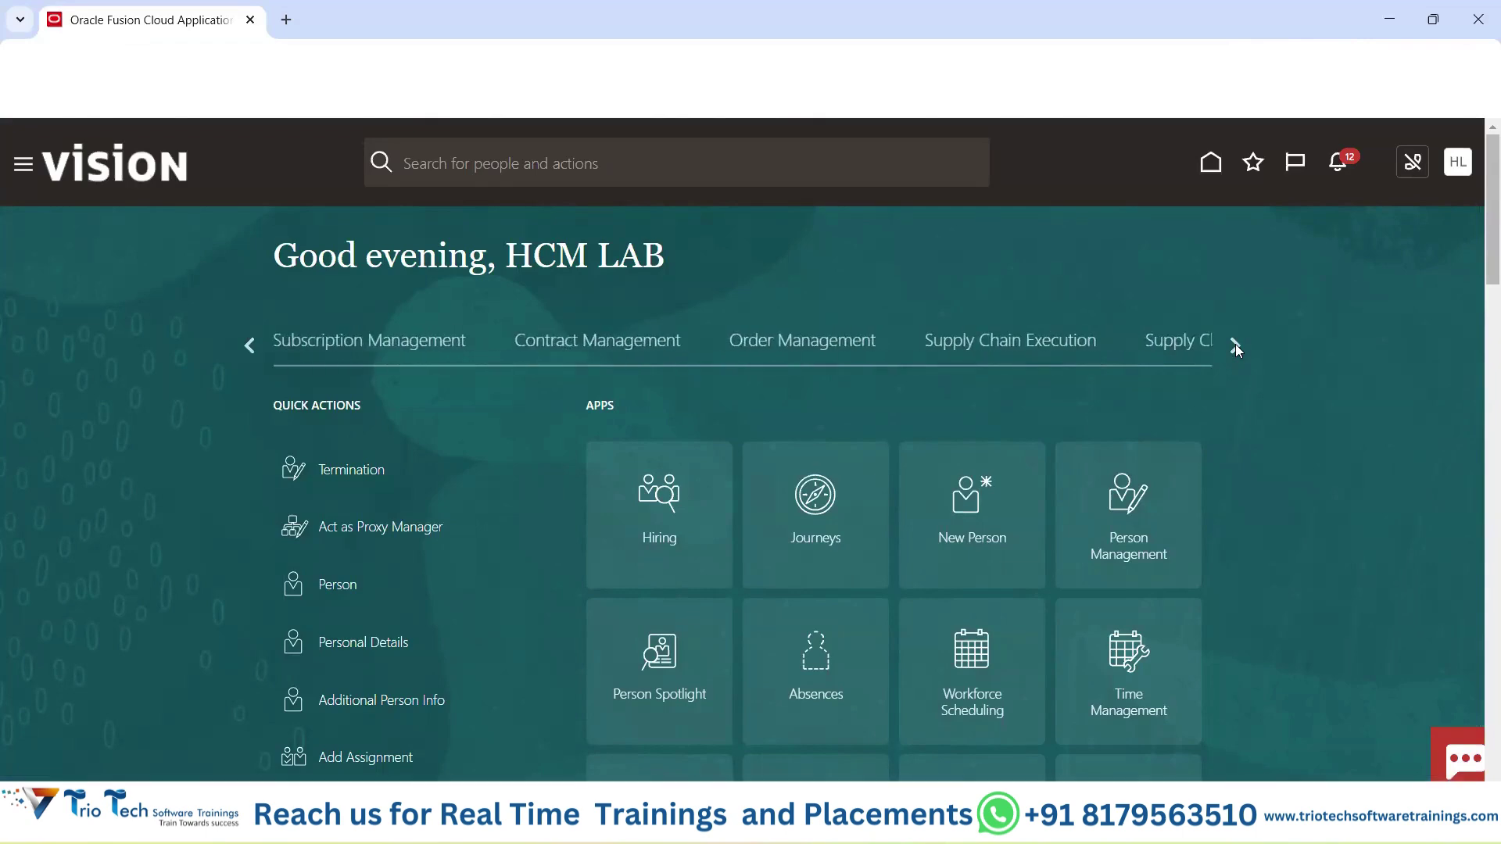
left_click(1236, 344)
left_click(1235, 344)
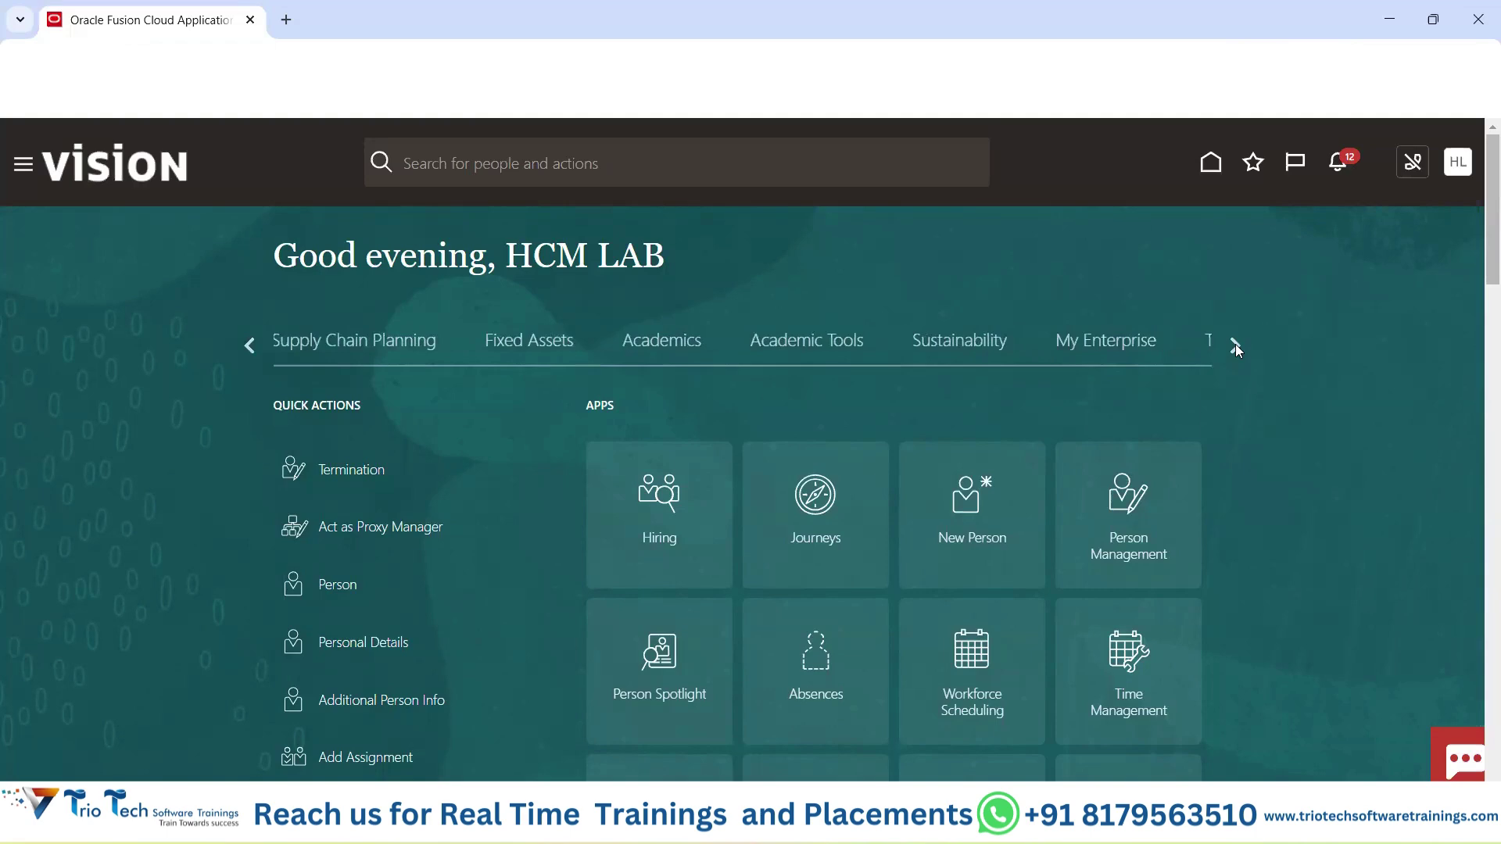
left_click(1236, 344)
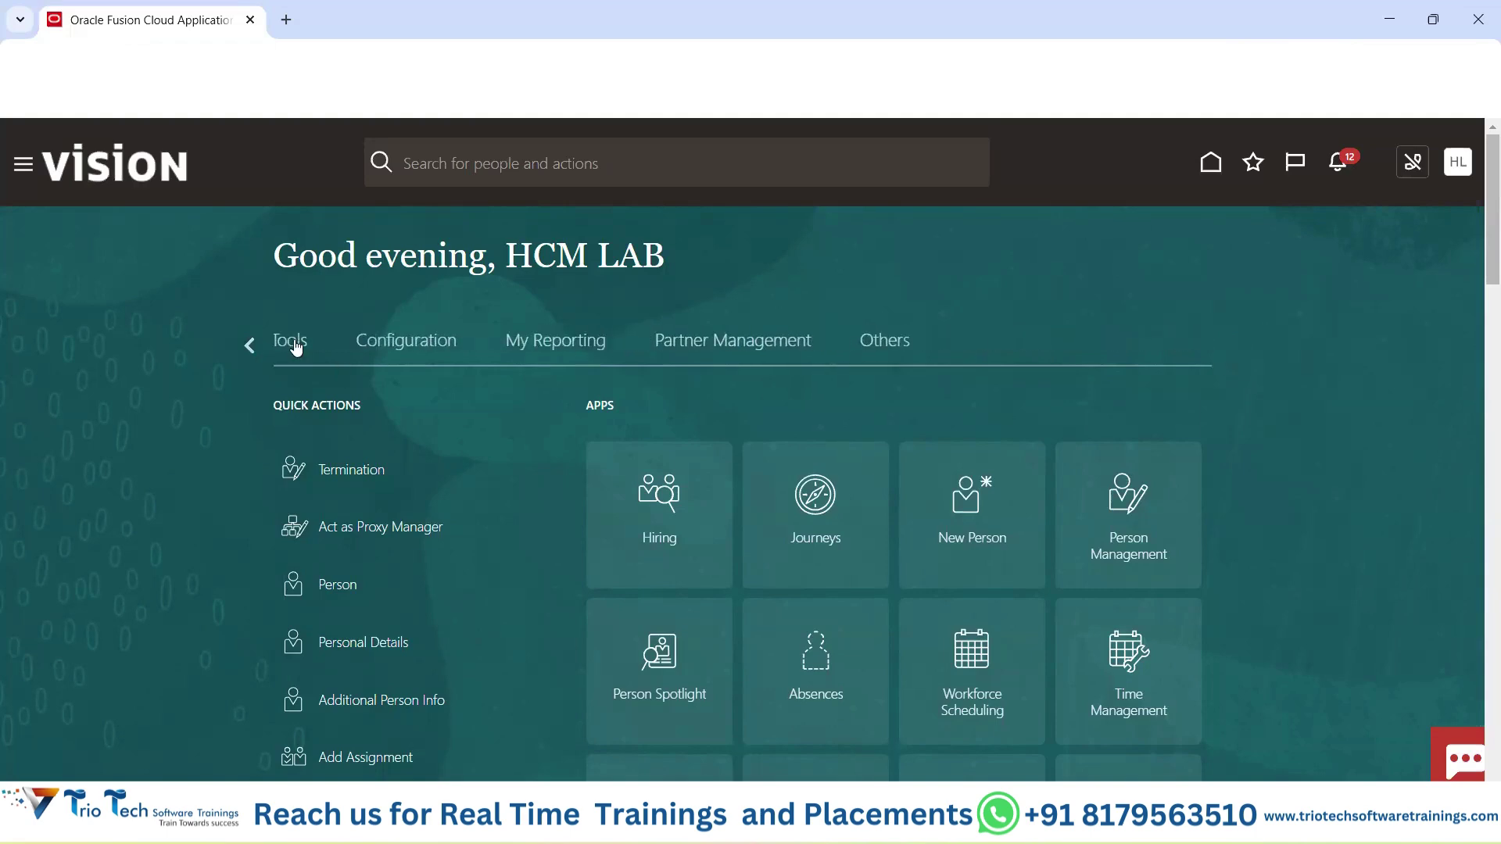
left_click(290, 348)
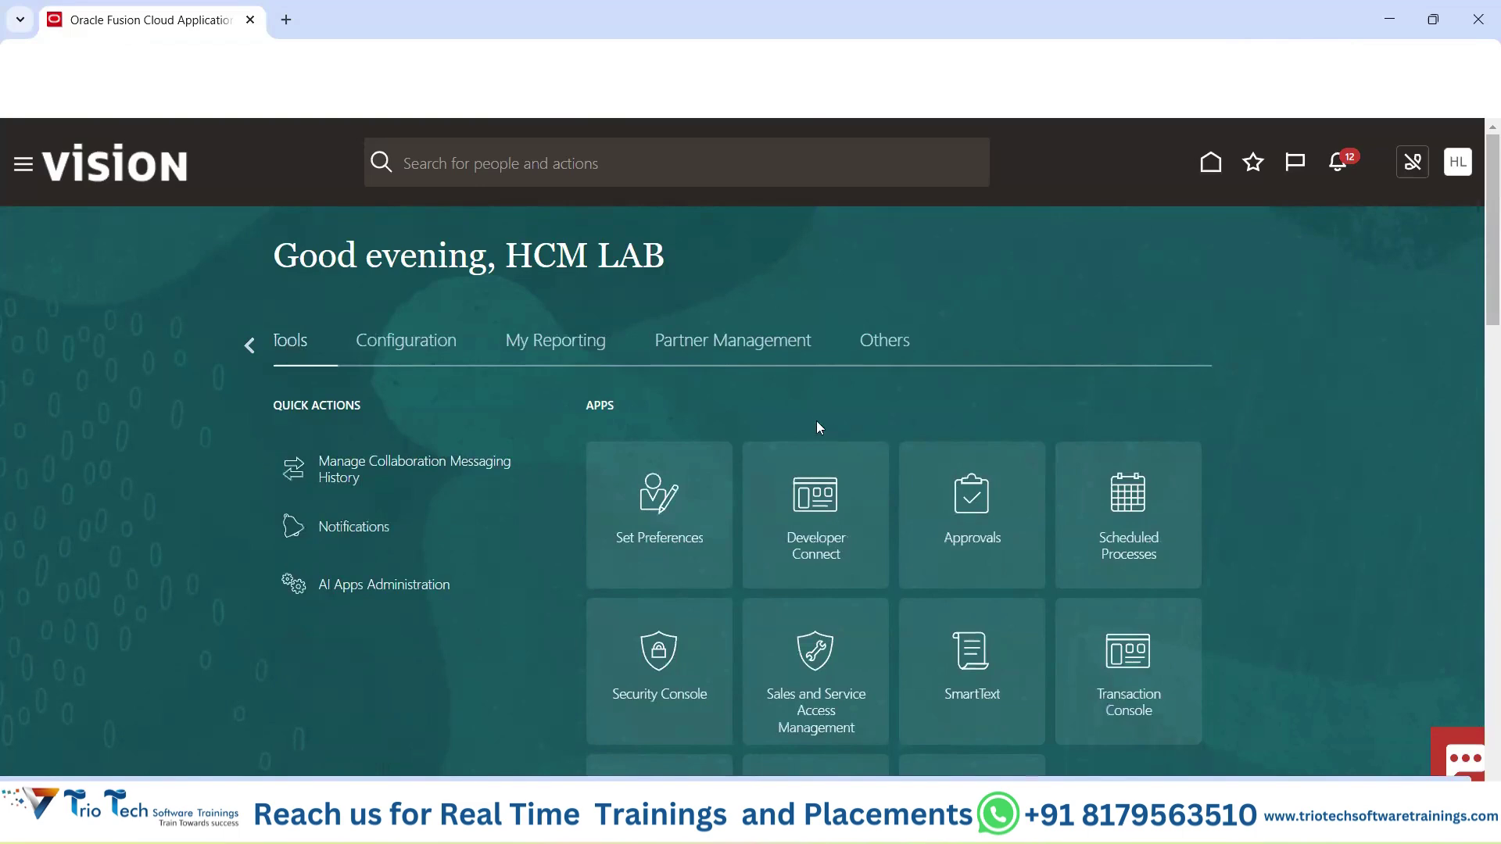
scroll(836, 417, "down", 3)
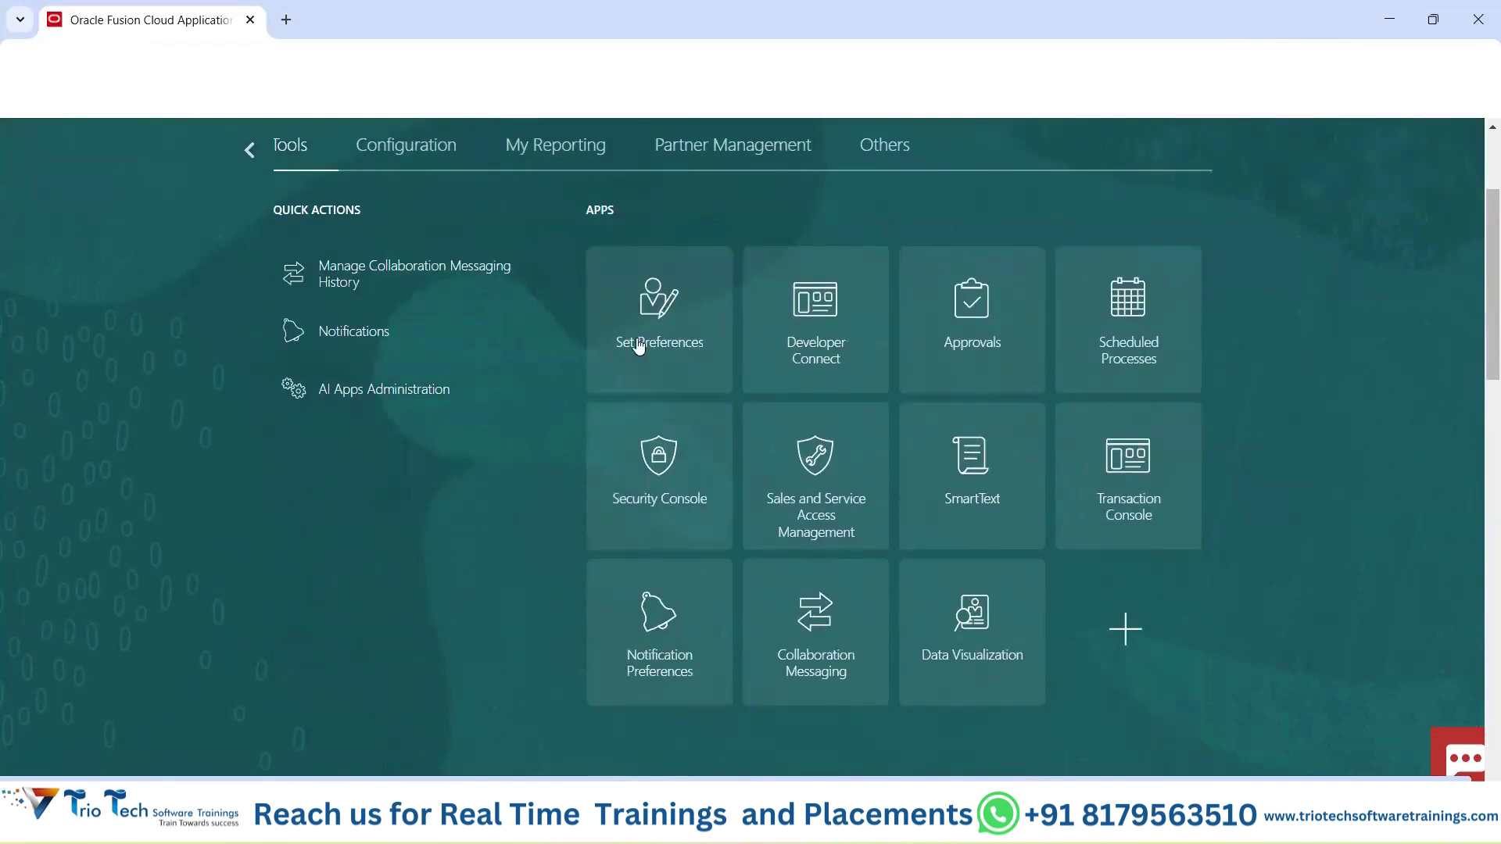
scroll(325, 377, "up", 3)
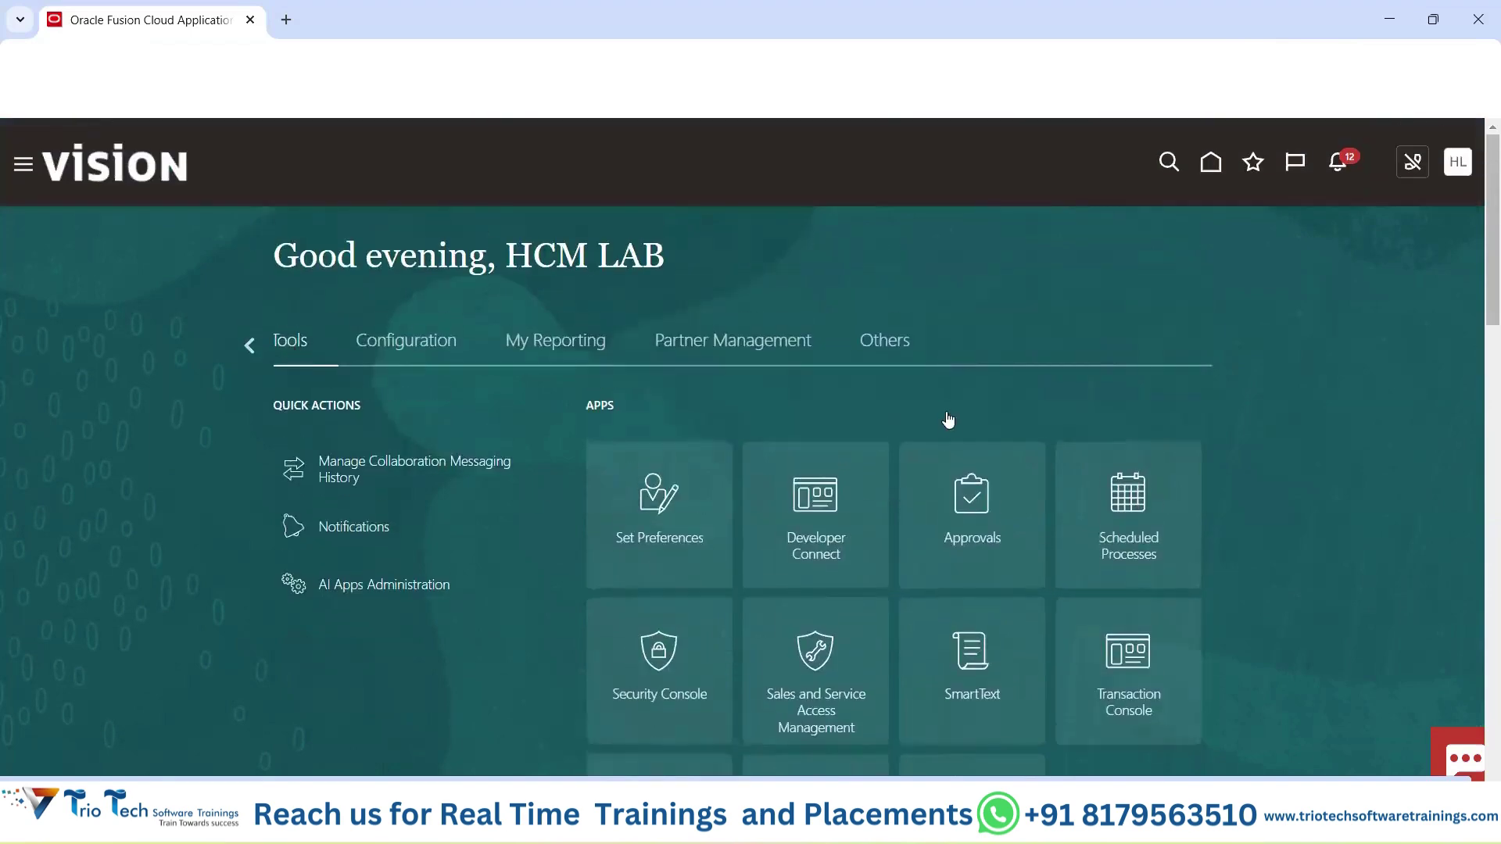
scroll(860, 500, "down", 2)
scroll(681, 551, "down", 2)
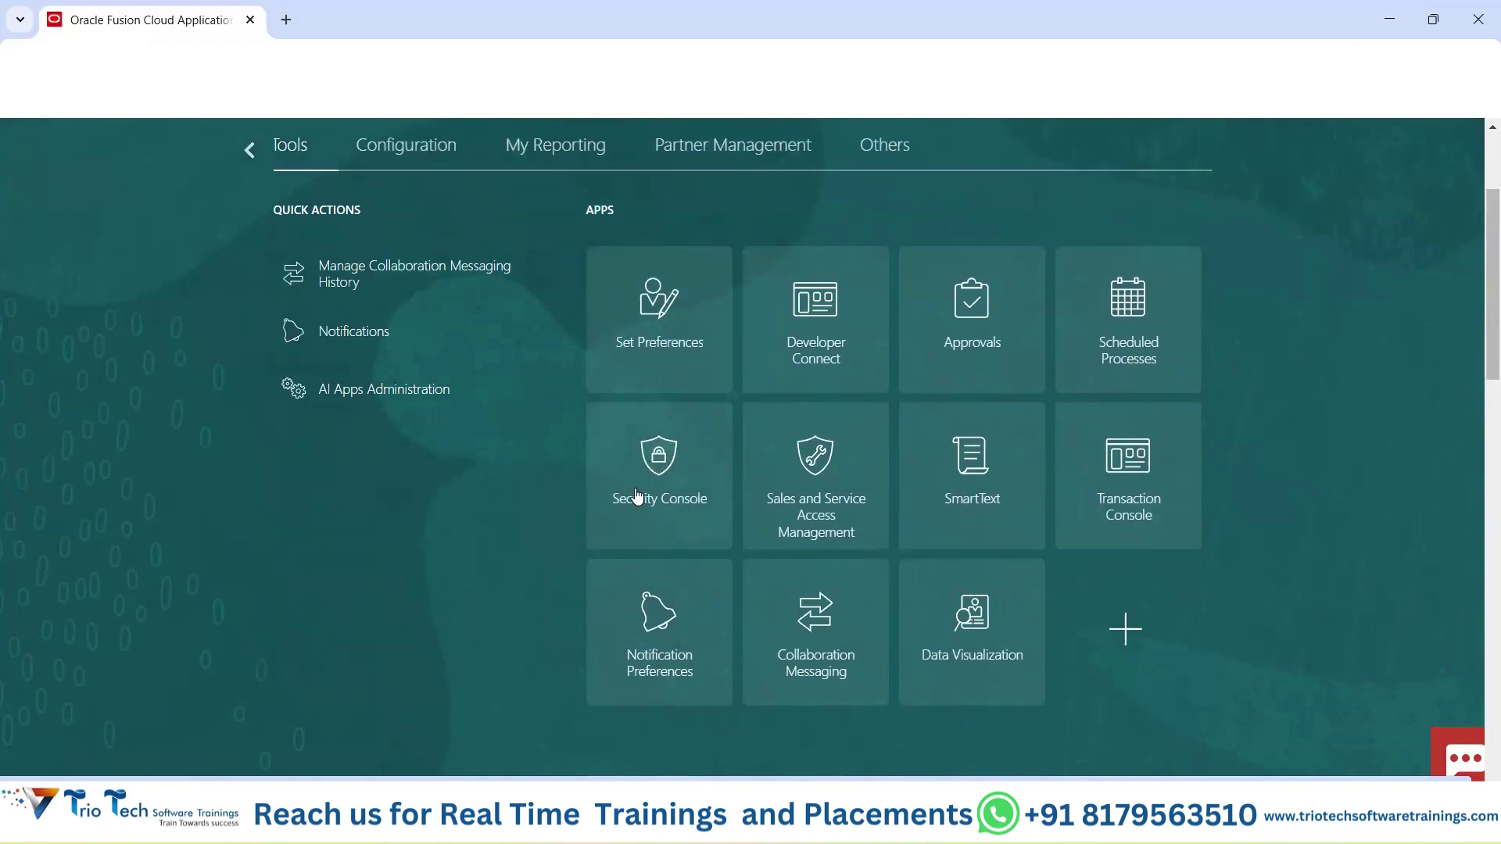
scroll(481, 125, "up", 3)
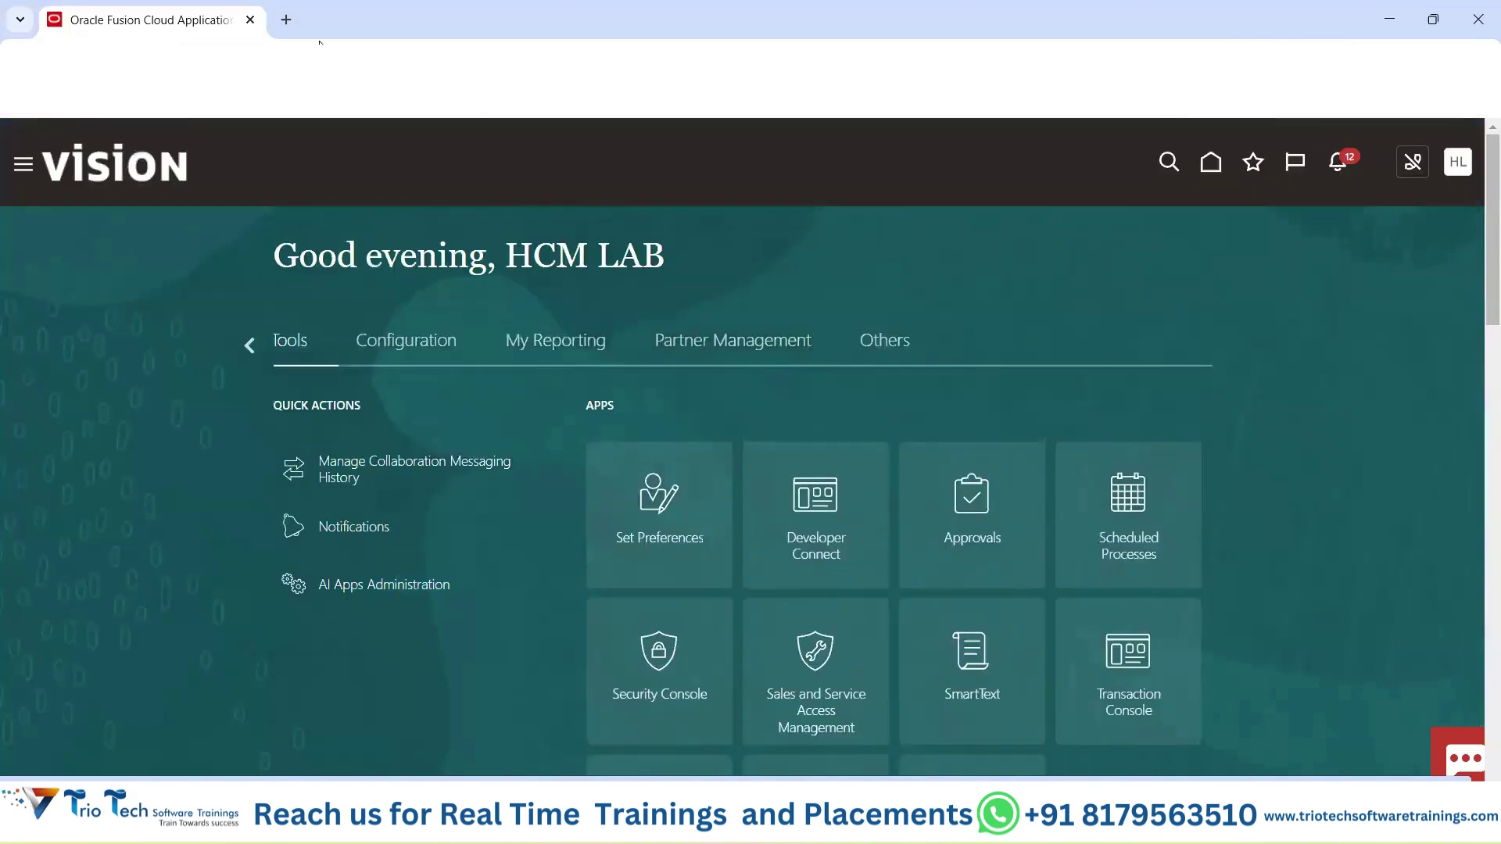
left_click(321, 41)
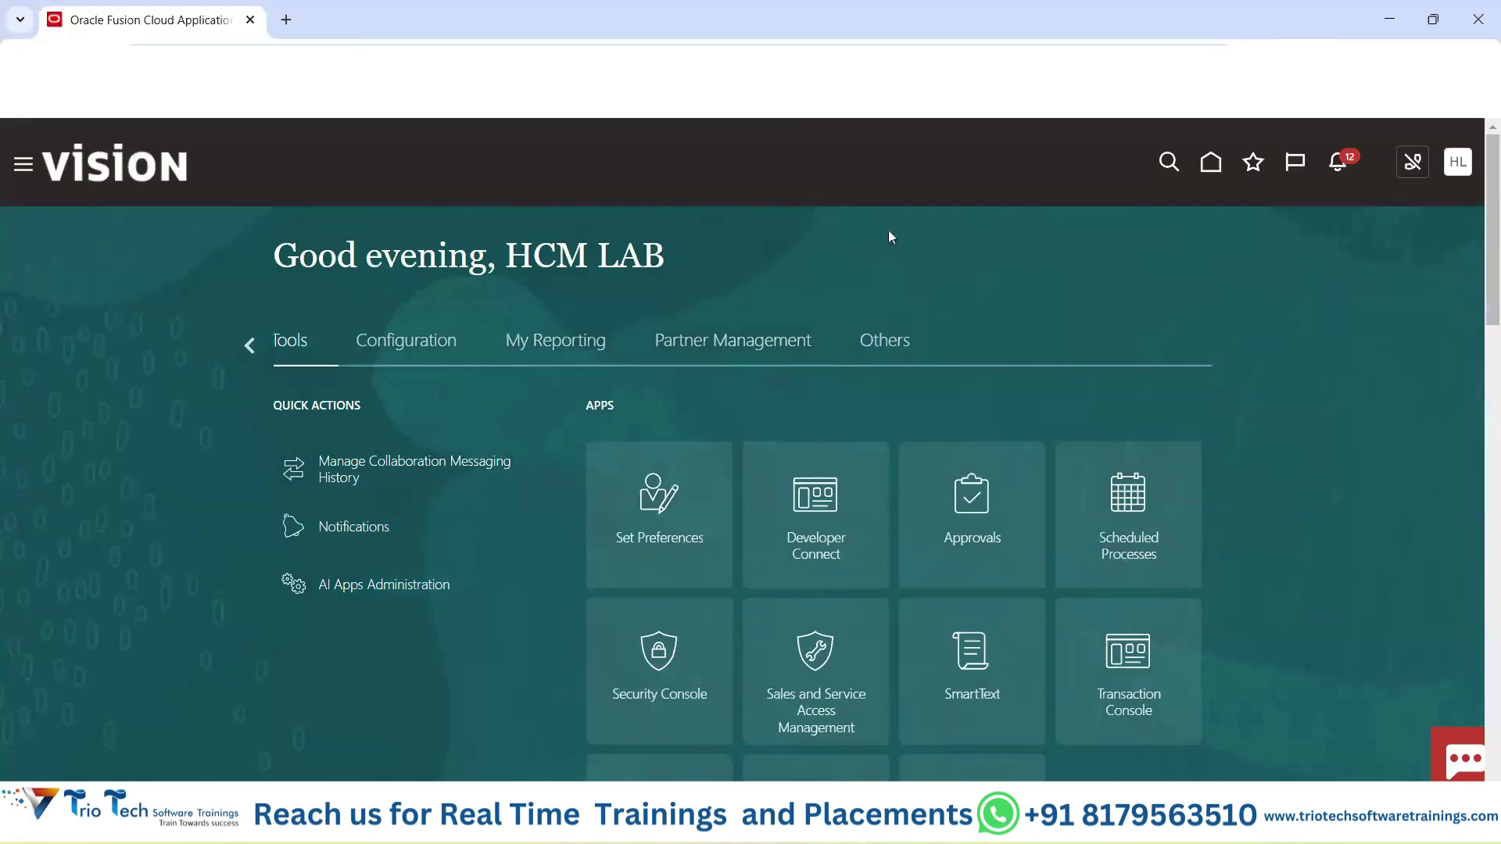
scroll(889, 235, "down", 4)
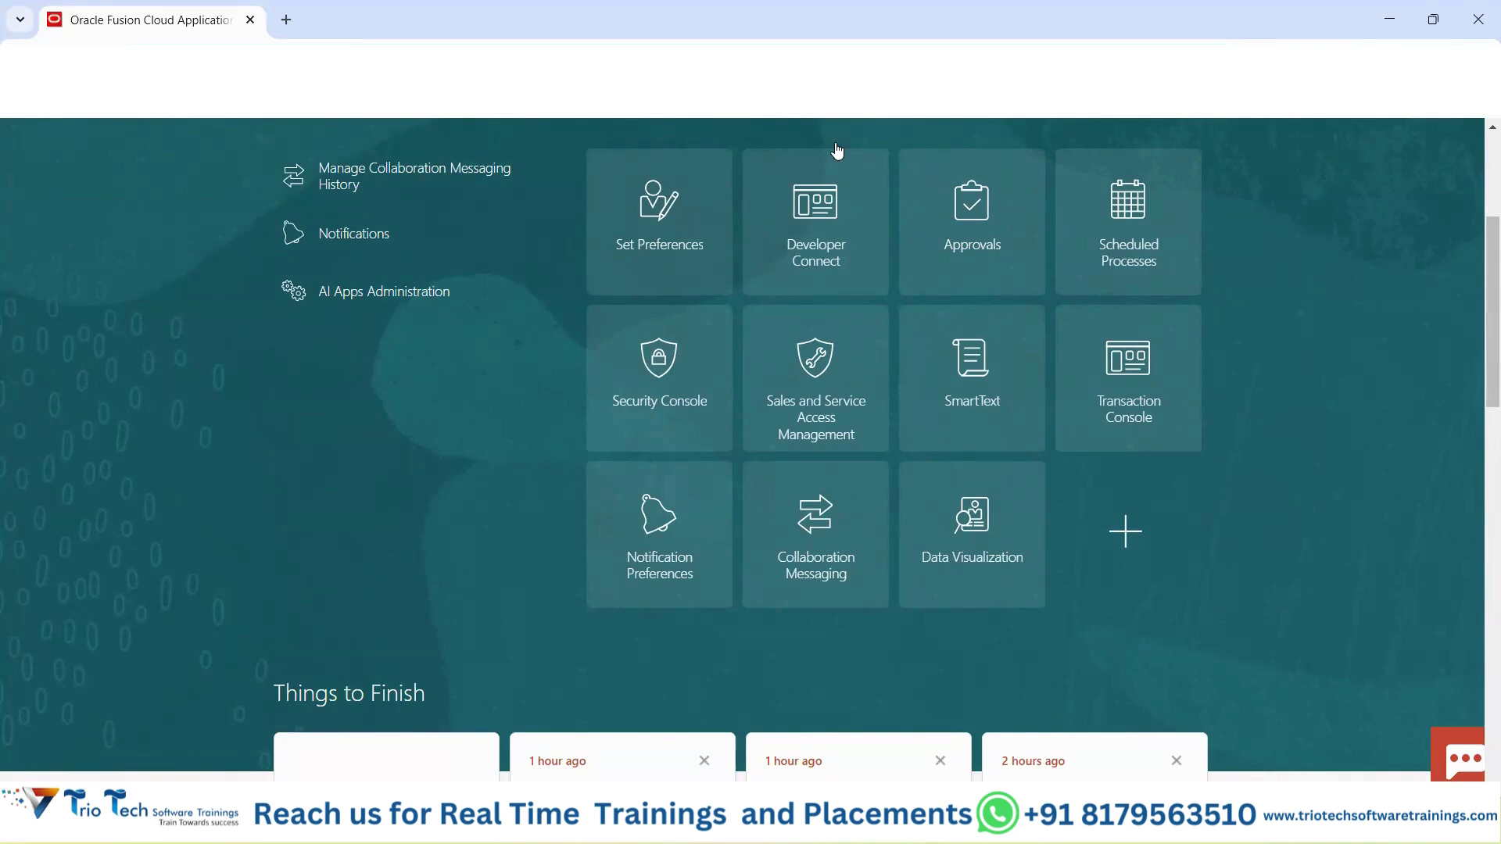
scroll(521, 497, "up", 4)
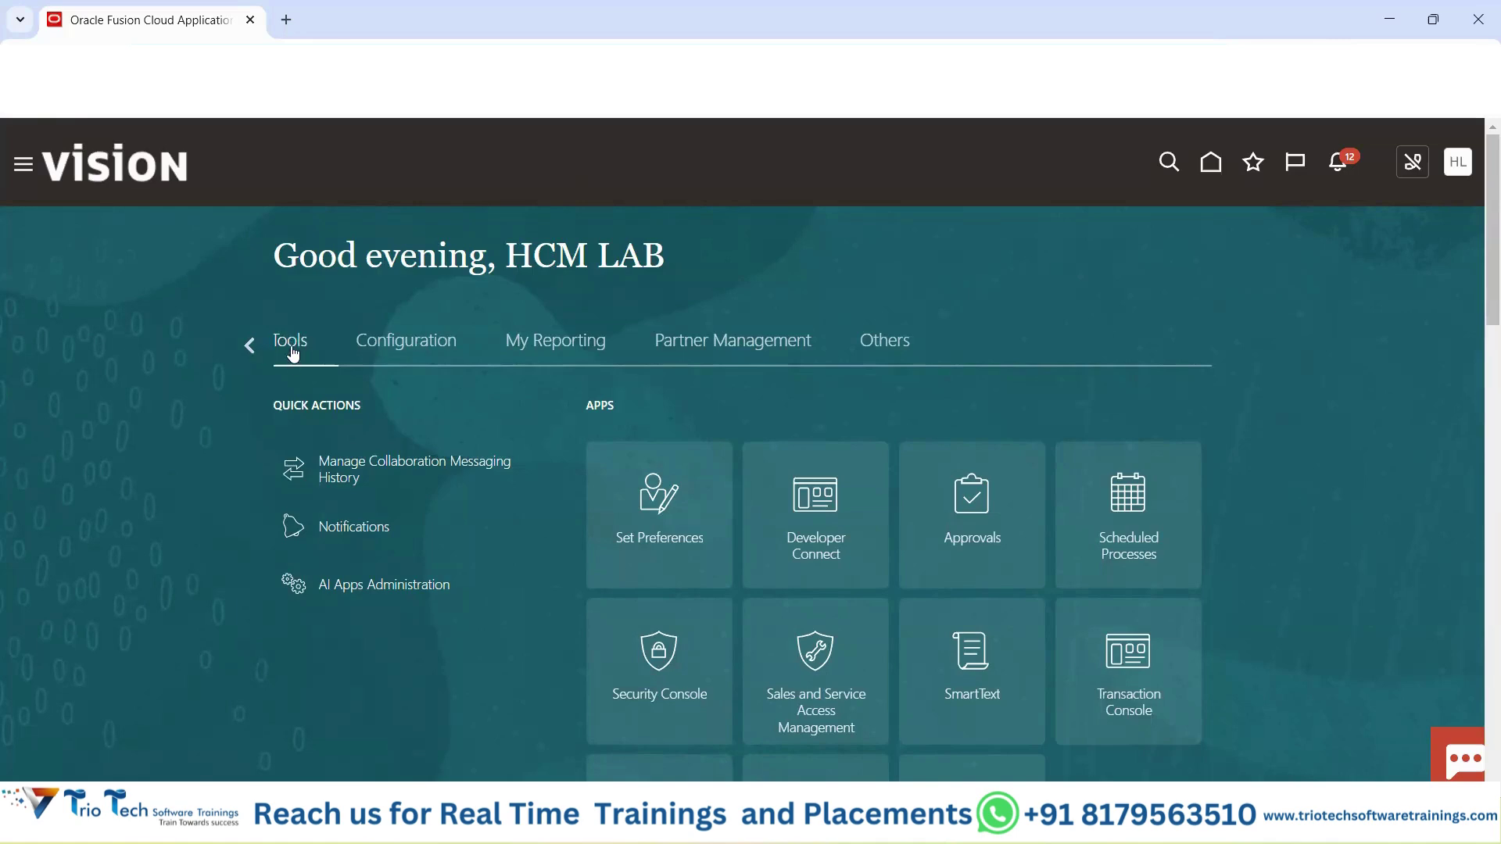
scroll(774, 387, "down", 4)
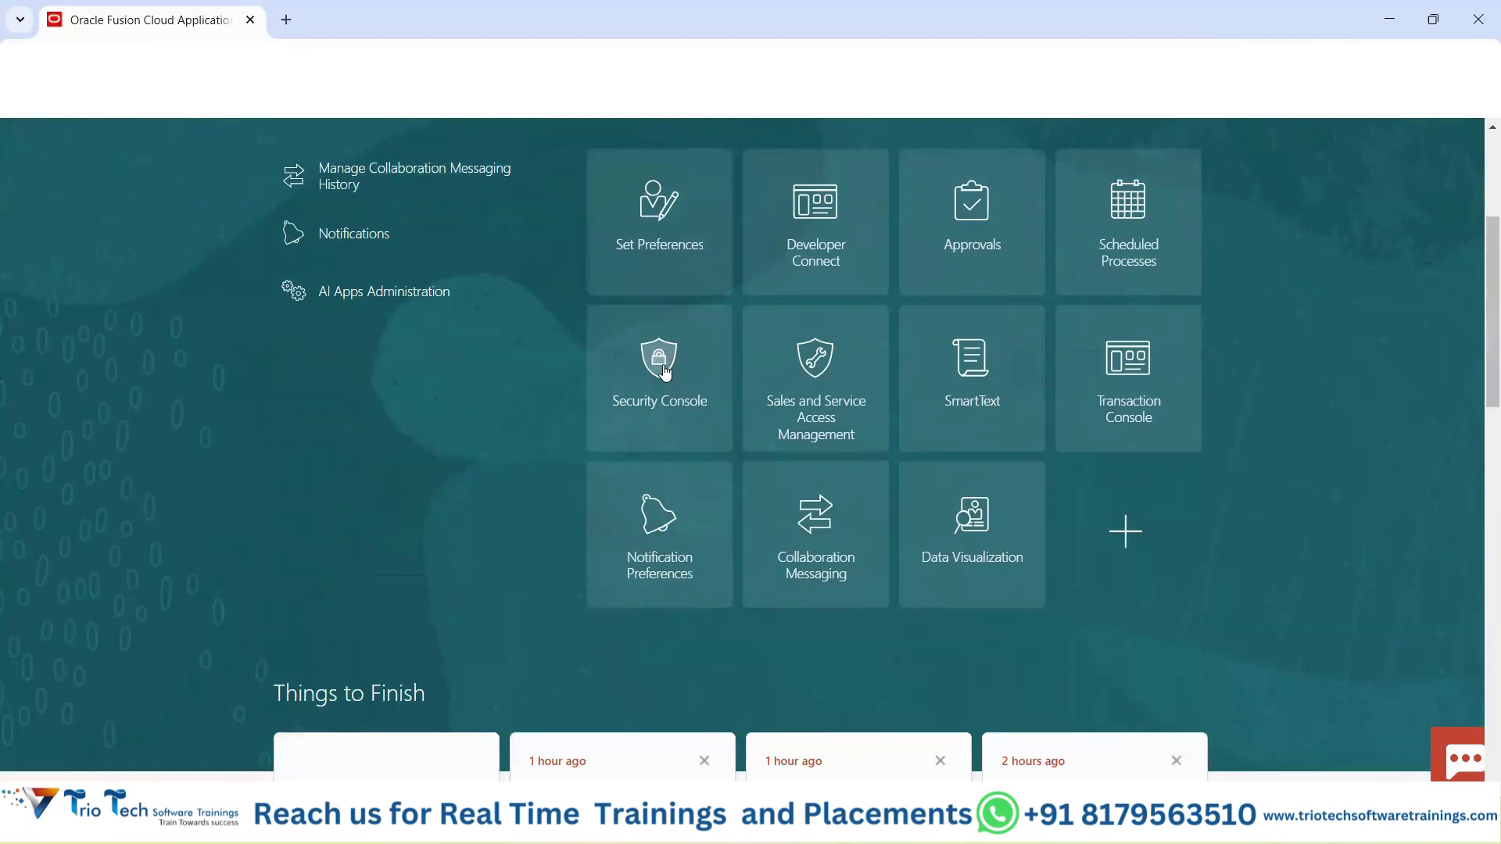
Open the Security Console tile and go to its Users account page.
left_click(665, 371)
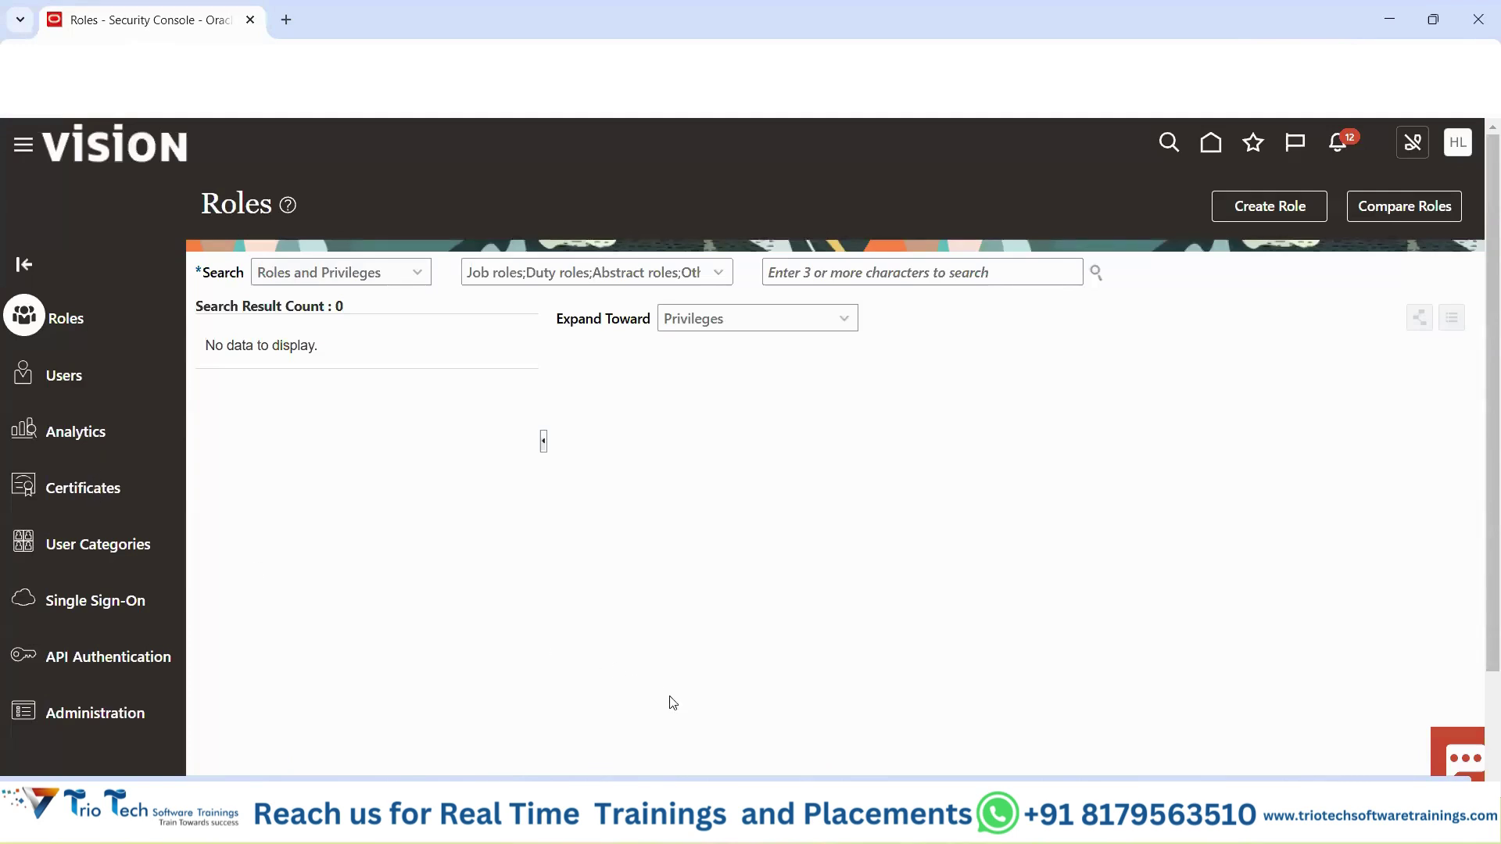
left_click(64, 377)
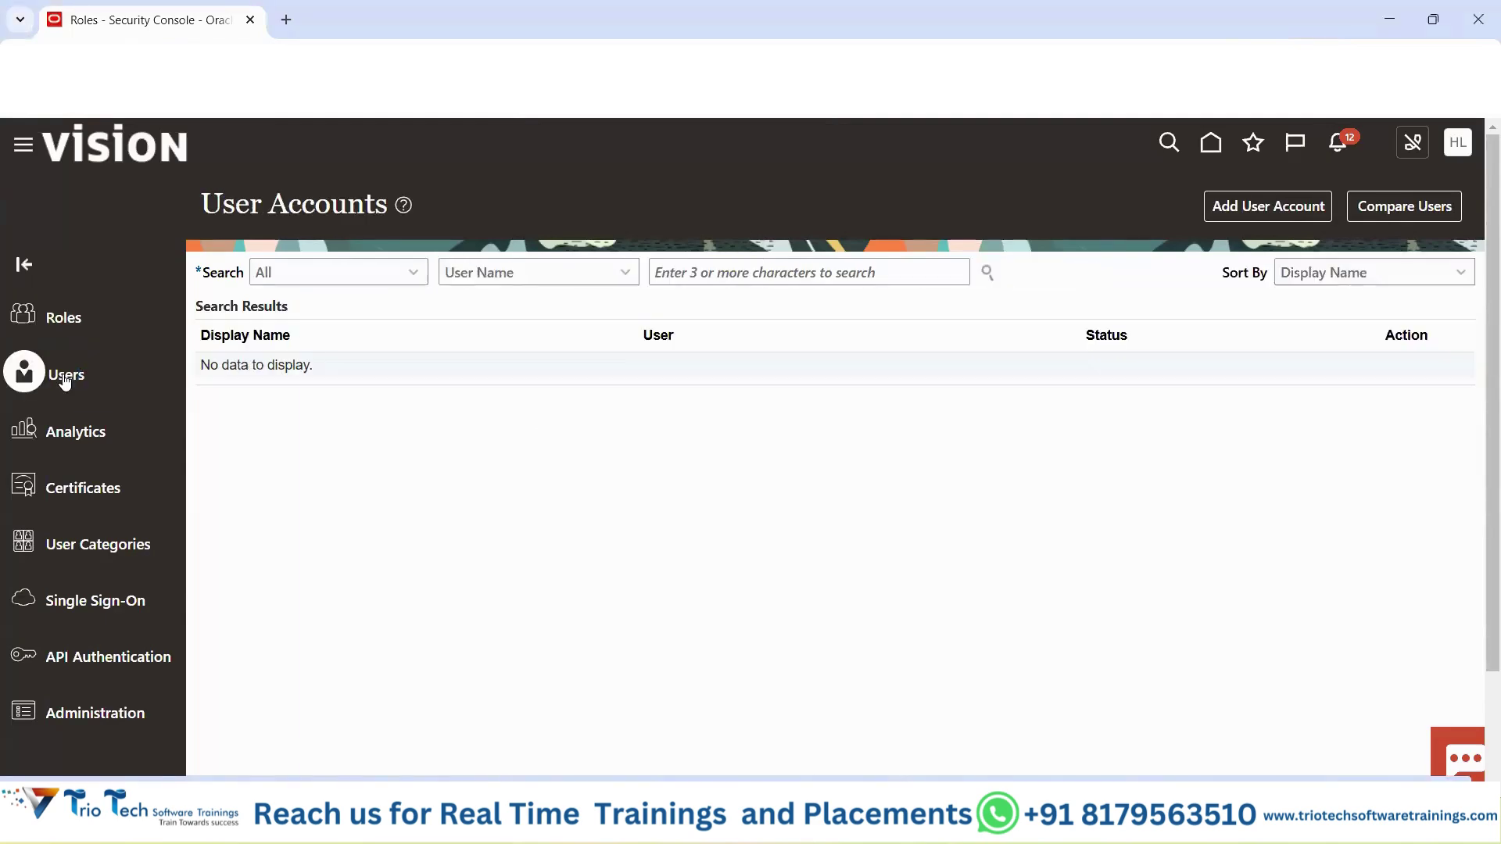
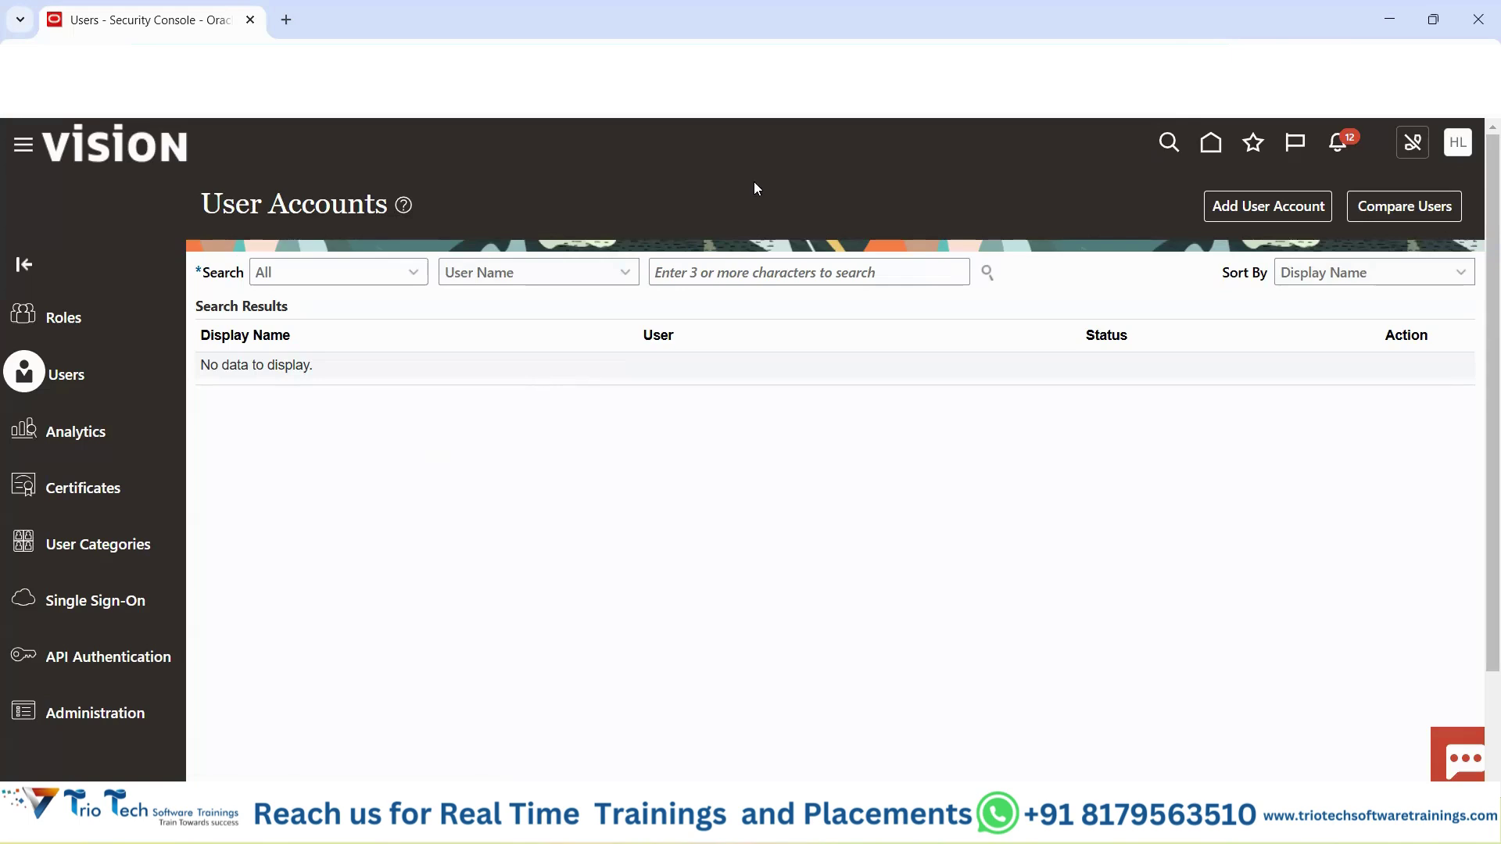
Leave the user search empty and open the Add User Account form from the User Accounts page.
left_click_drag(224, 205, 354, 205)
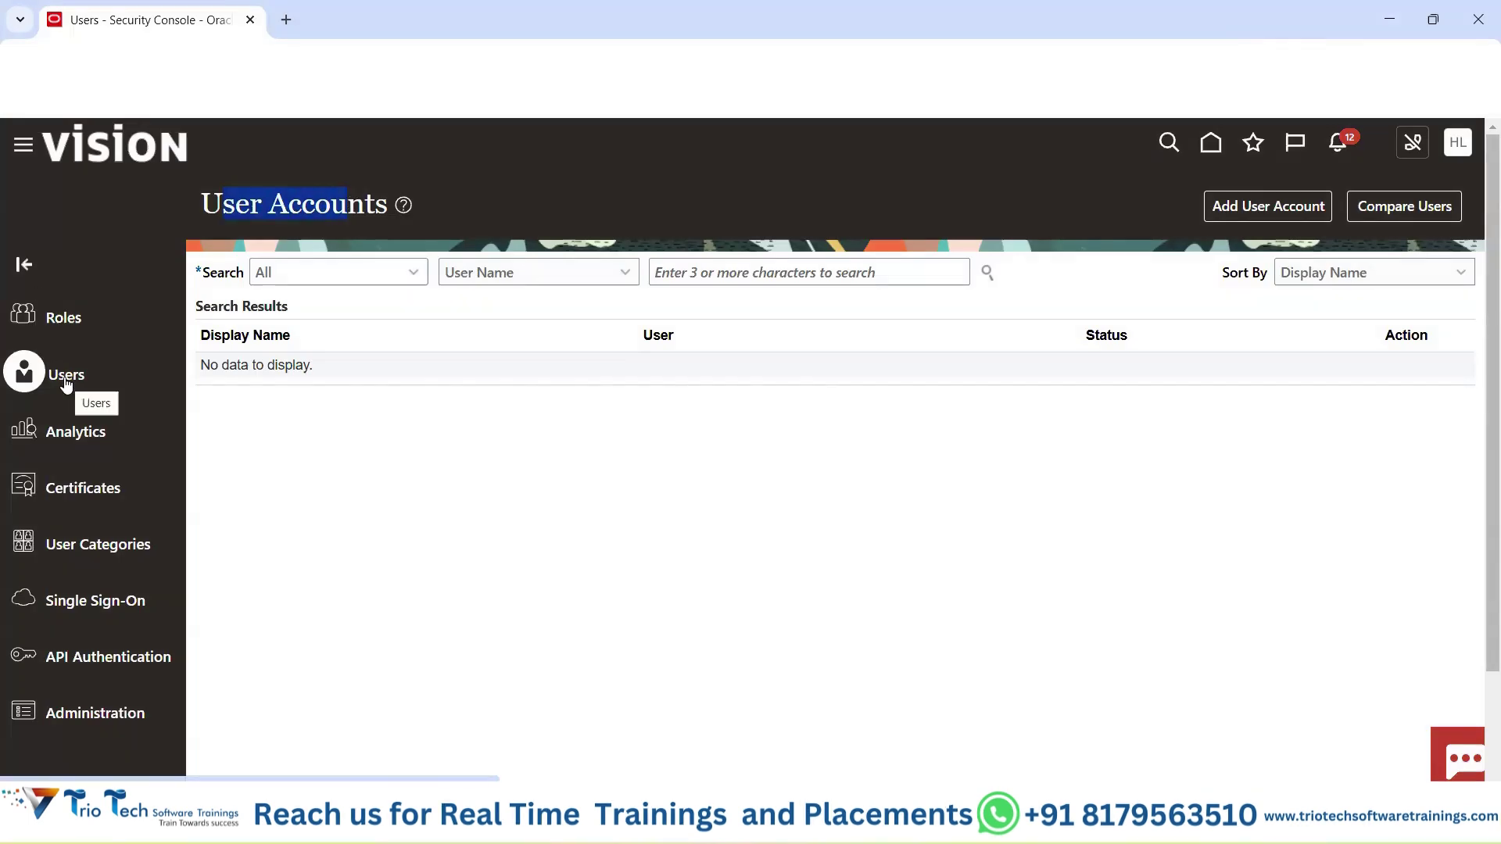
left_click(539, 192)
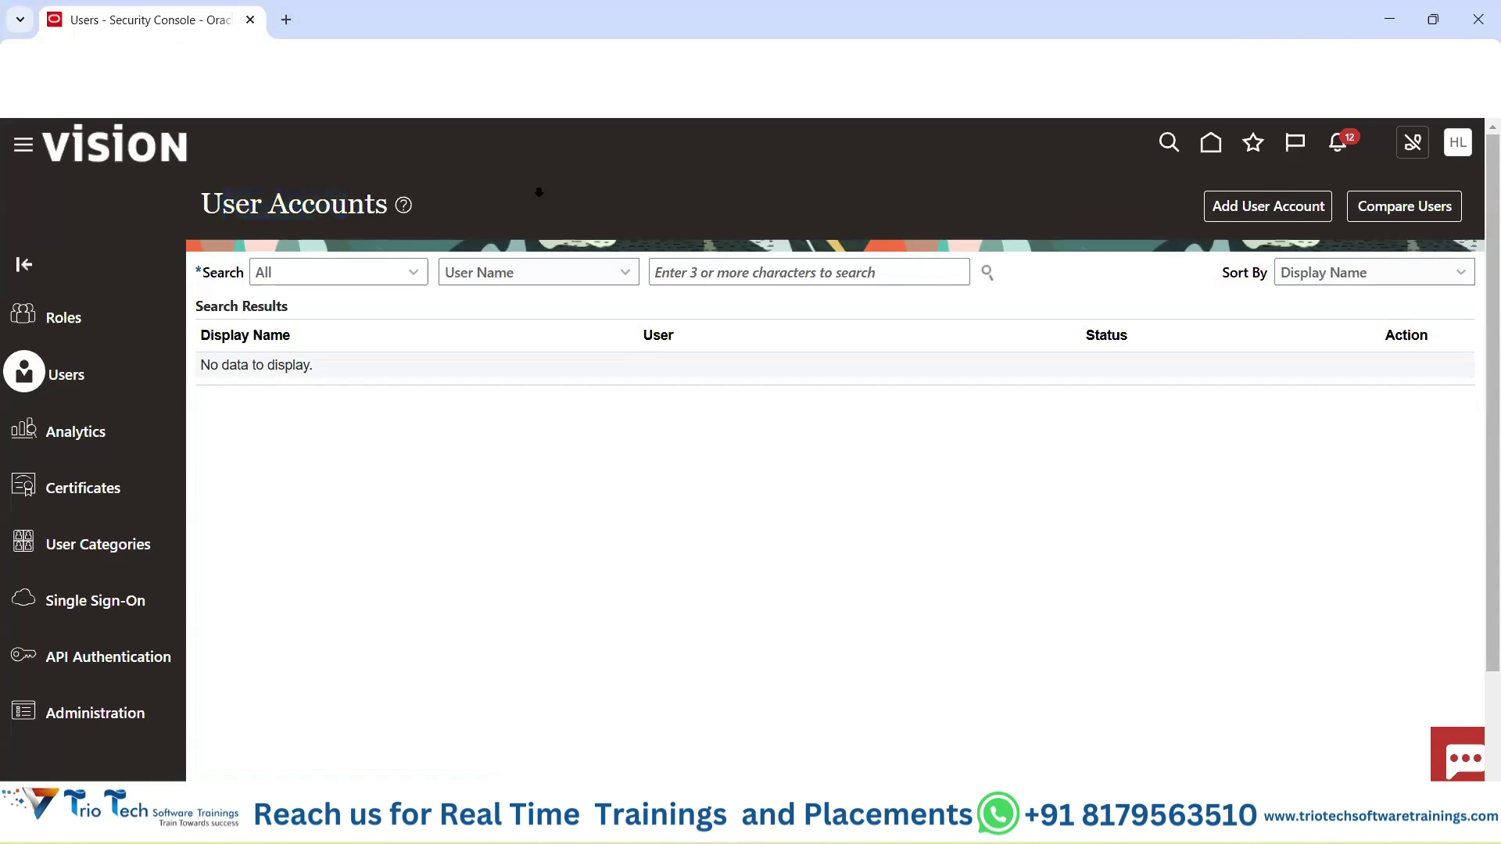
left_click_drag(224, 205, 405, 221)
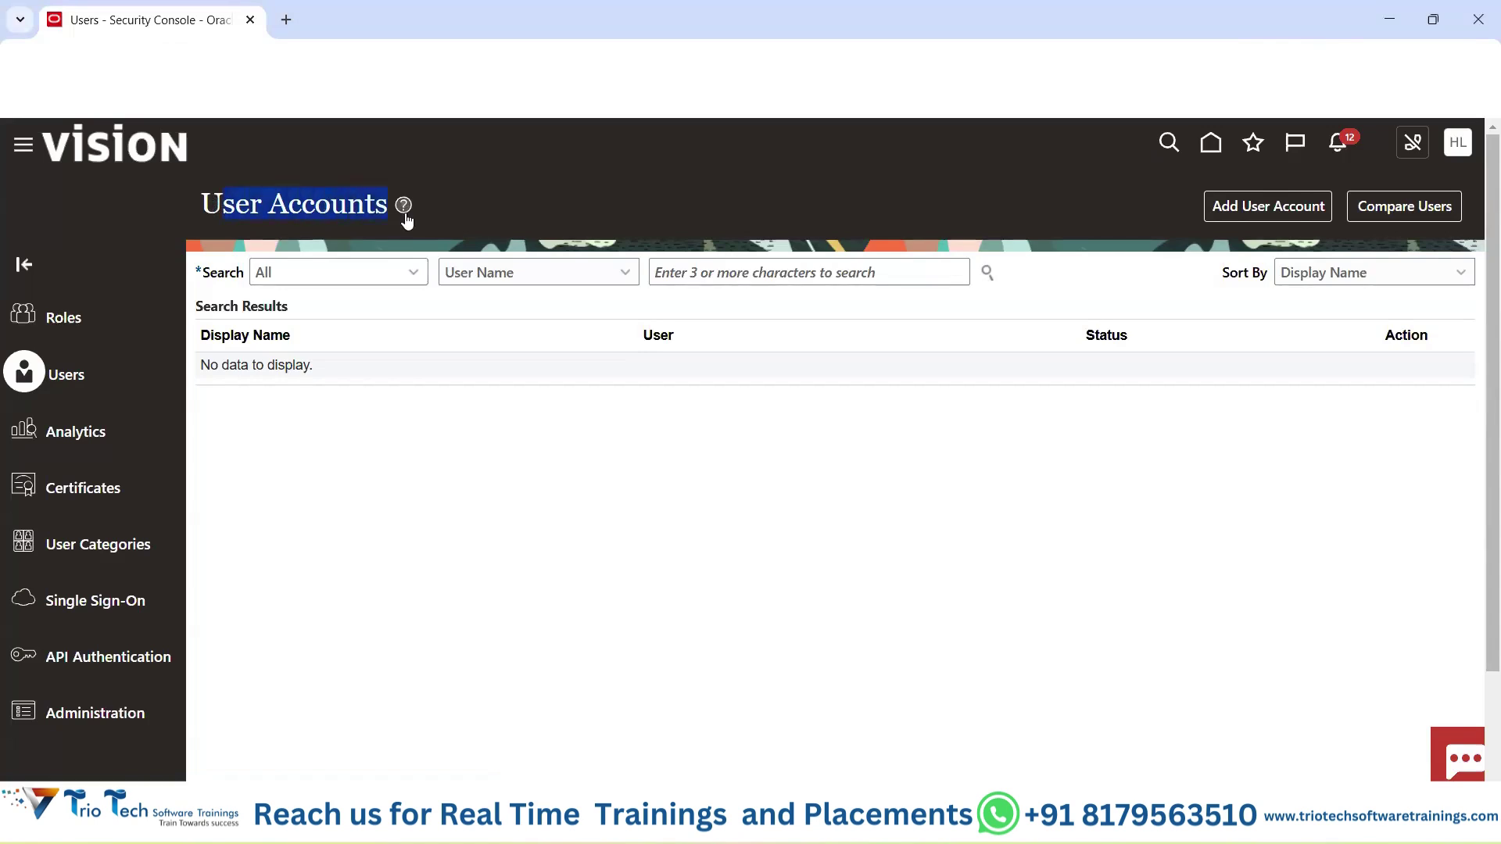
left_click(696, 270)
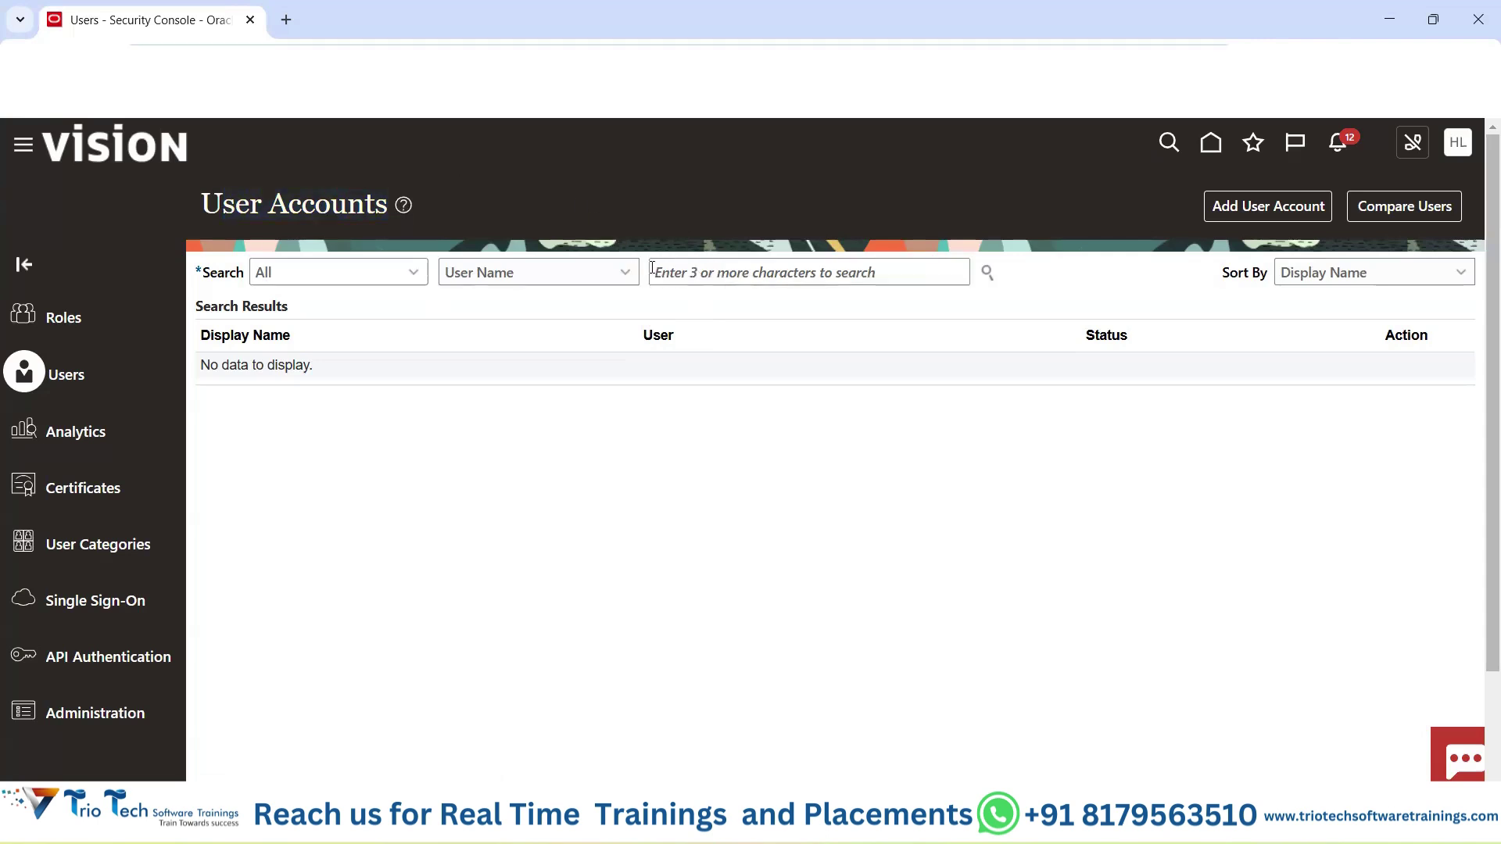
left_click(701, 274)
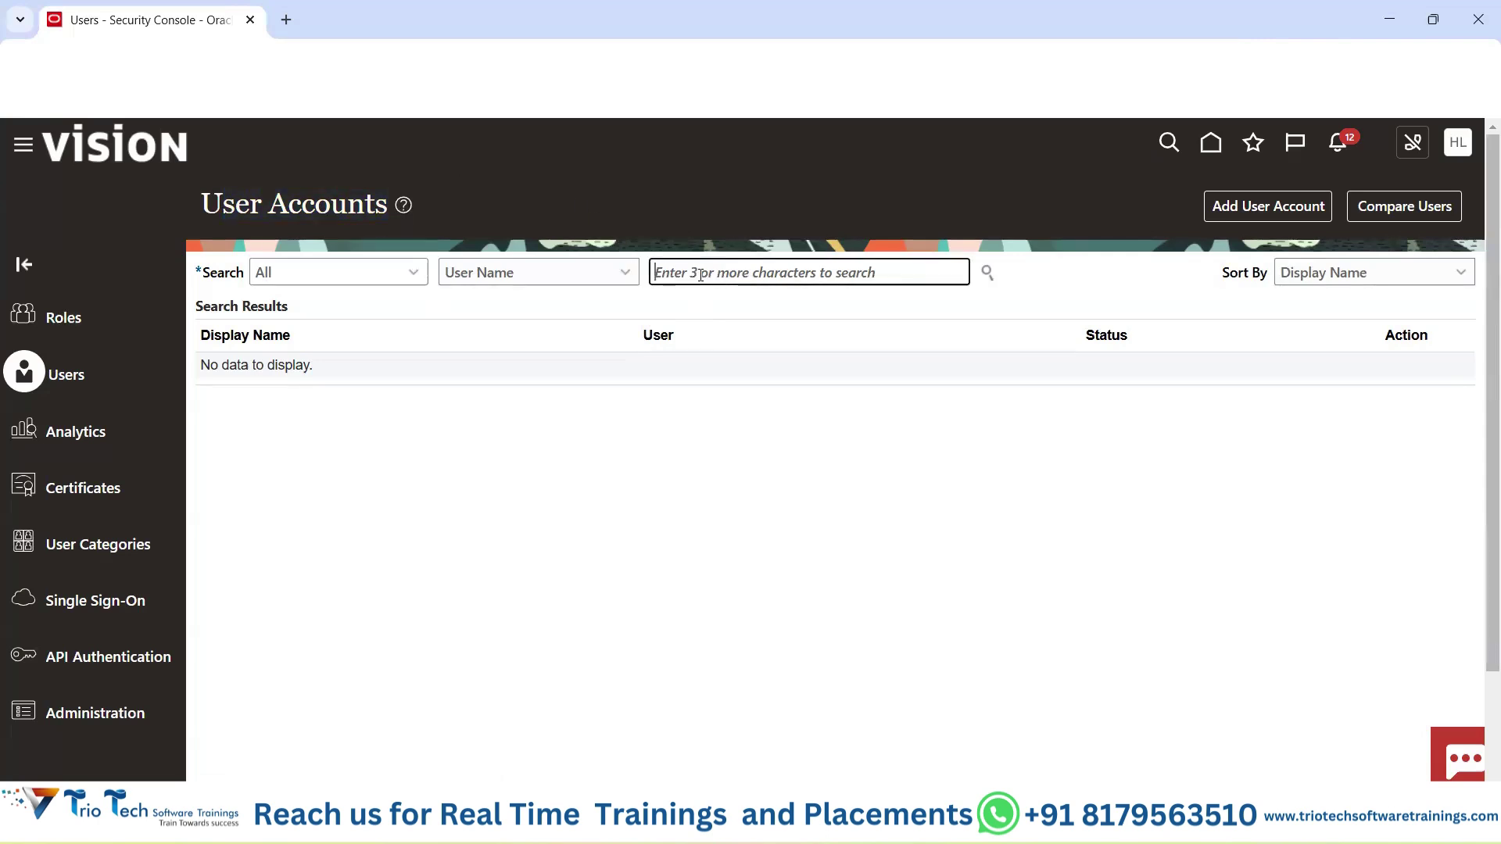
left_click(690, 207)
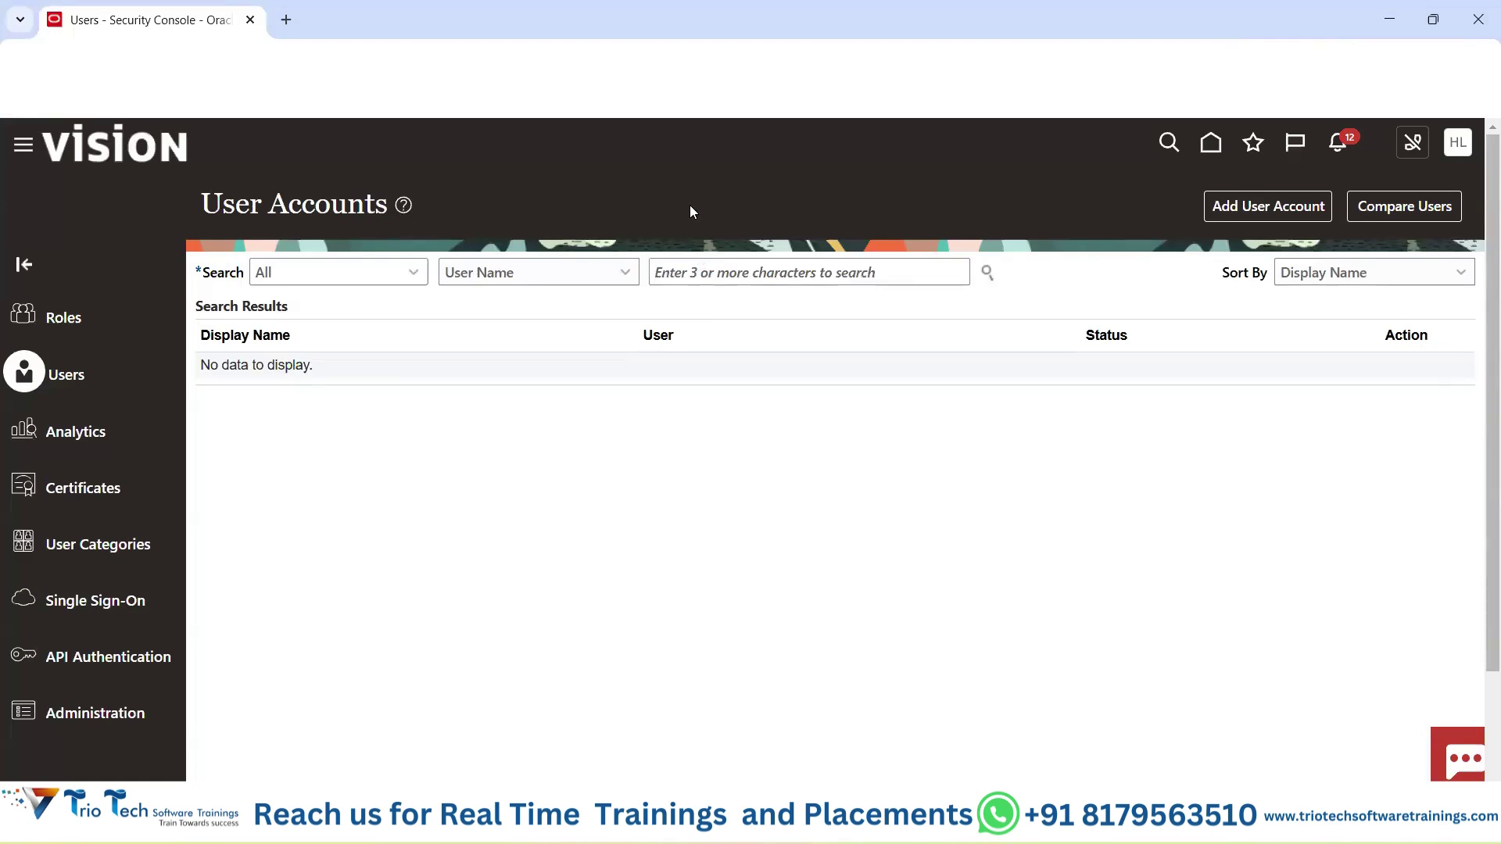
left_click(1282, 210)
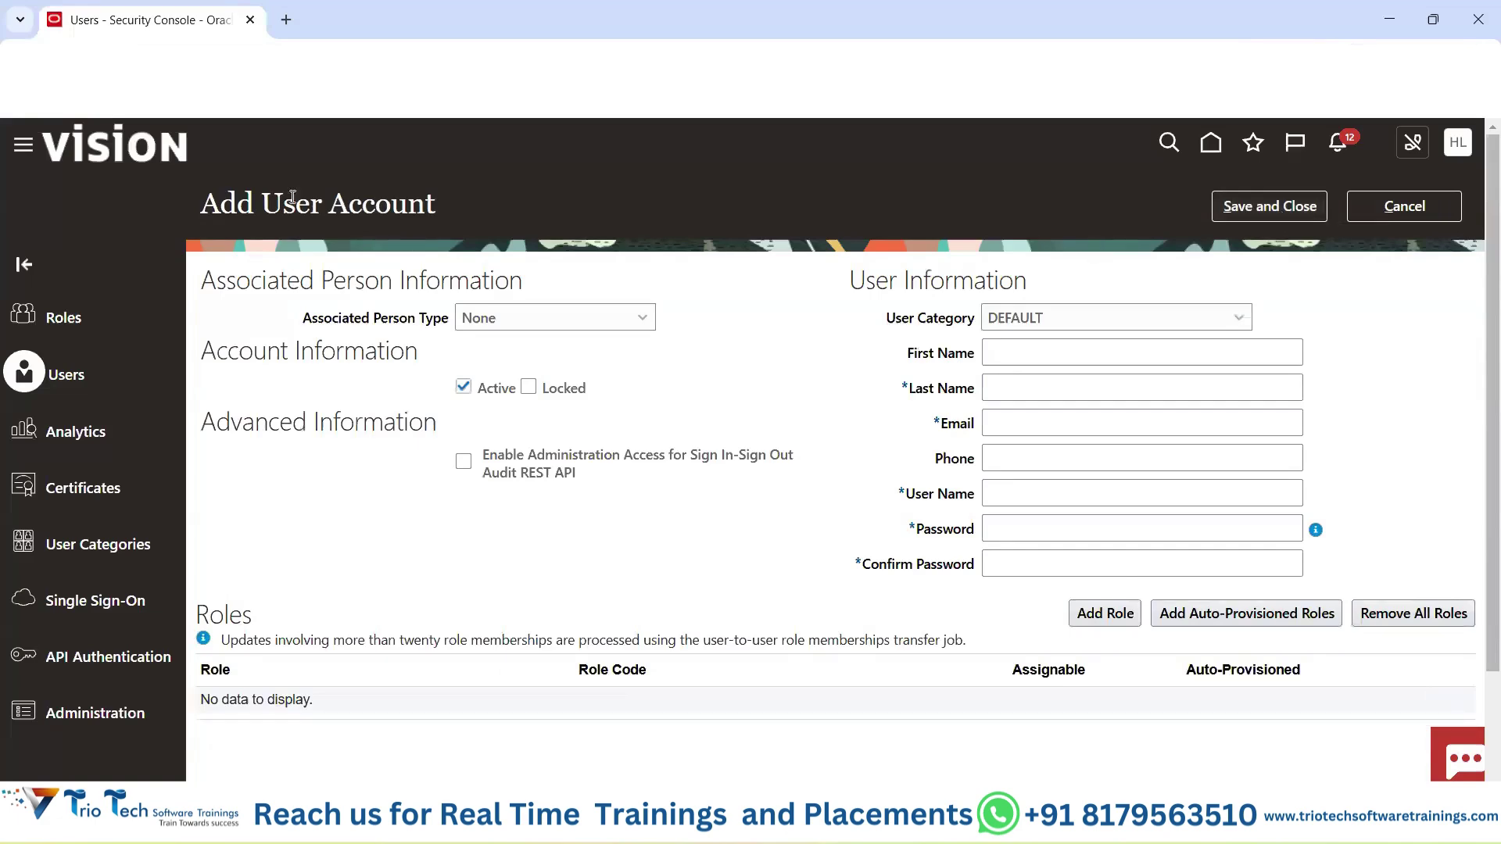
Switch to the Excel class notes and highlight the 10 Resources and Implementation Users notes.
left_click_drag(262, 203, 435, 207)
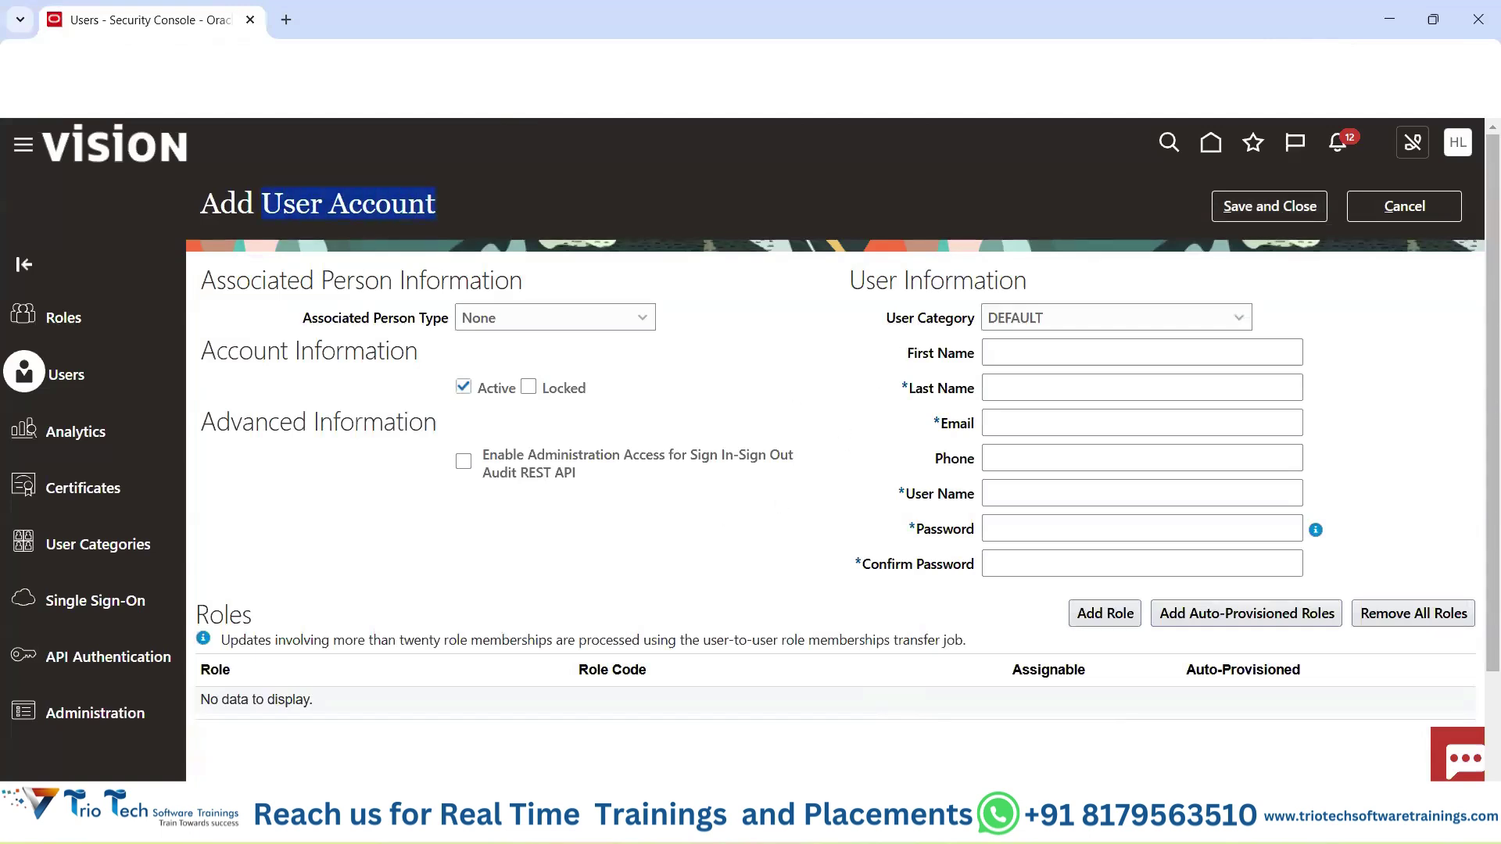
mouse_move(904, 821)
left_click(1007, 727)
left_click_drag(1089, 183, 1086, 221)
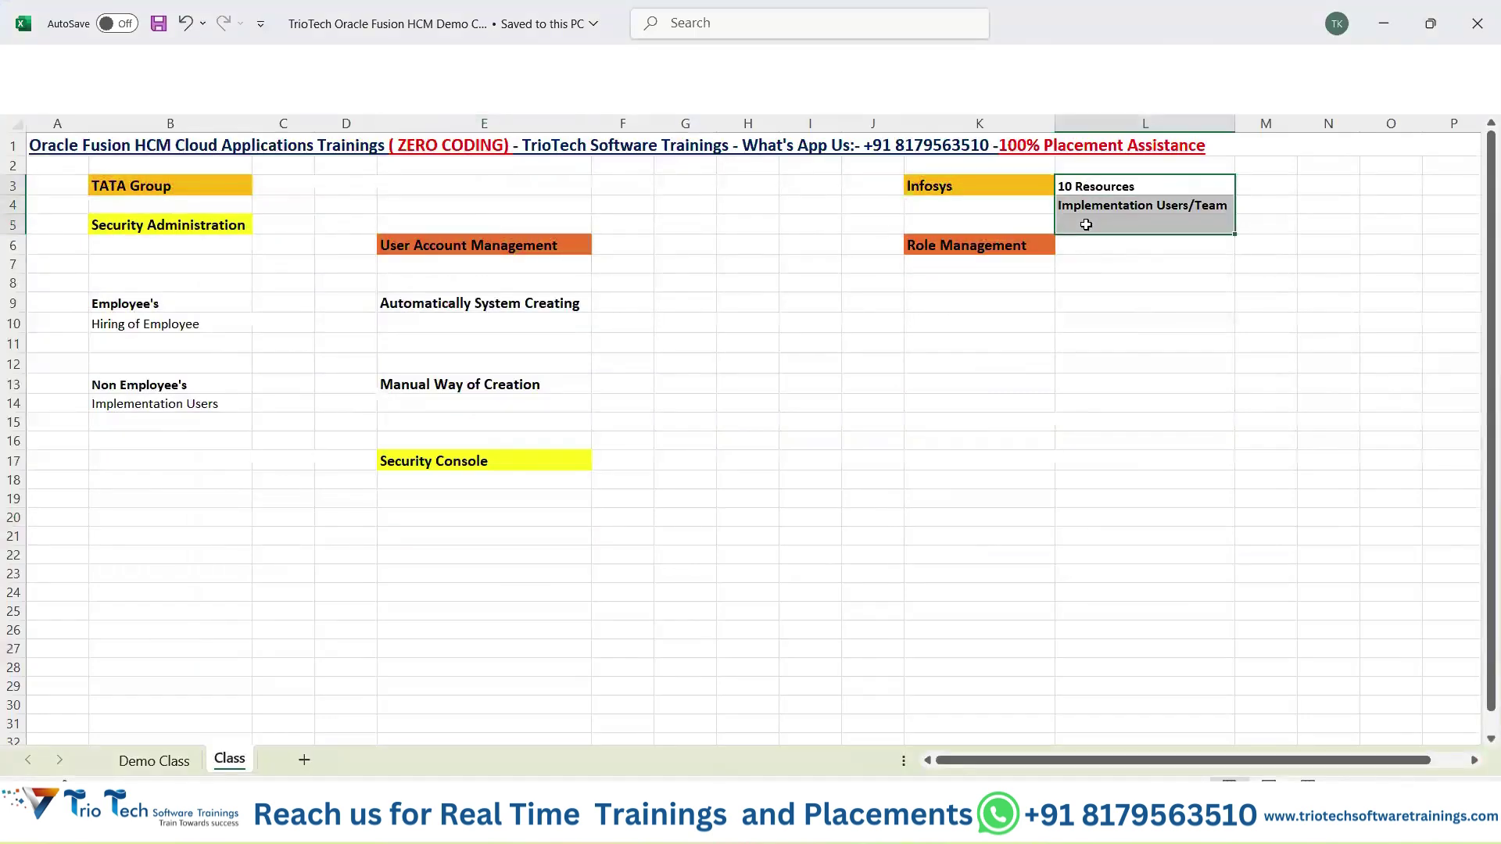
left_click(194, 398)
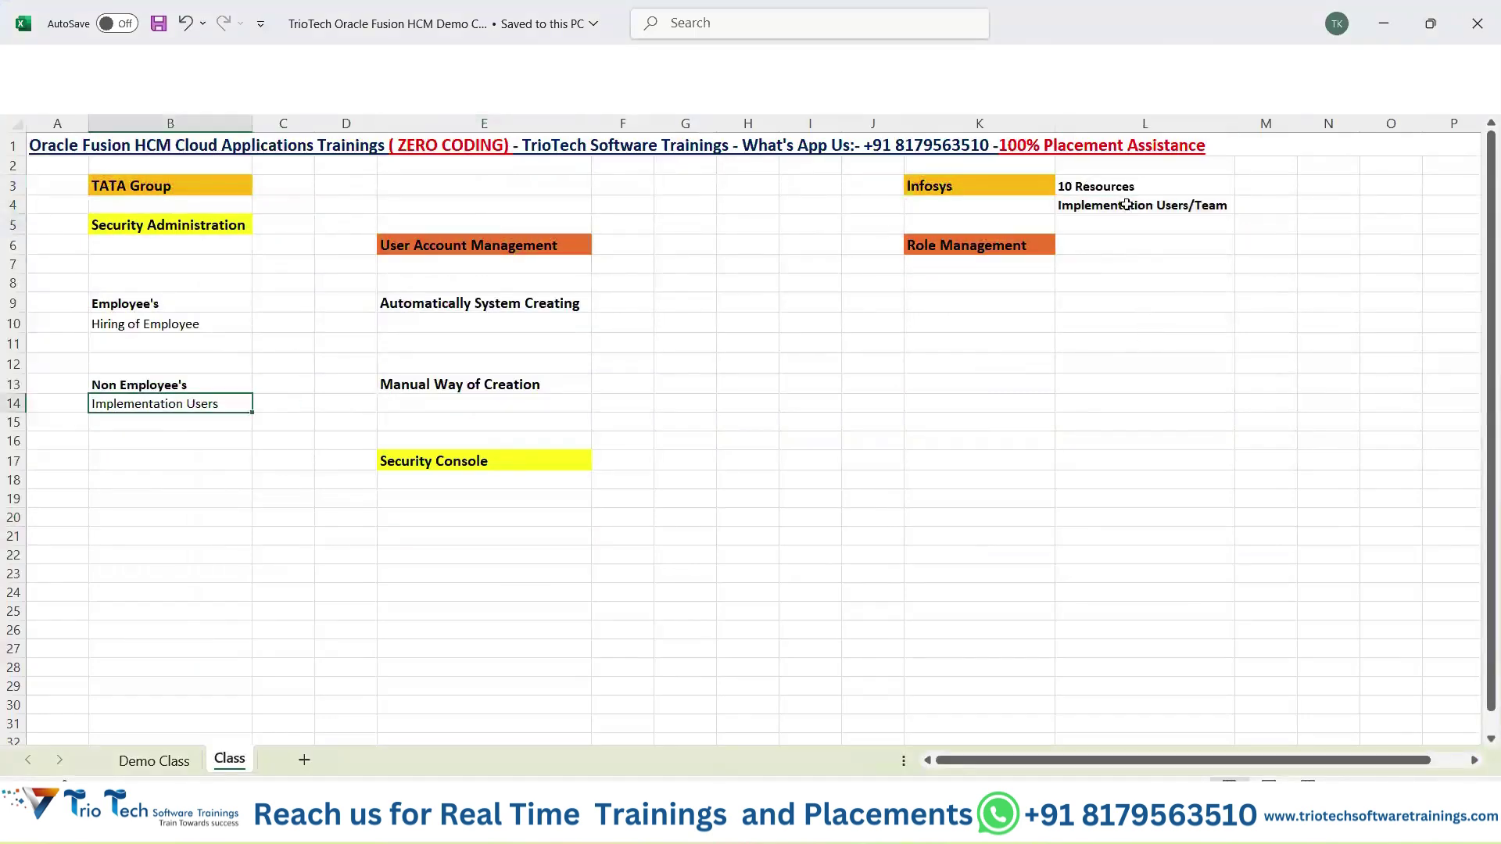
left_click_drag(1114, 188, 1118, 206)
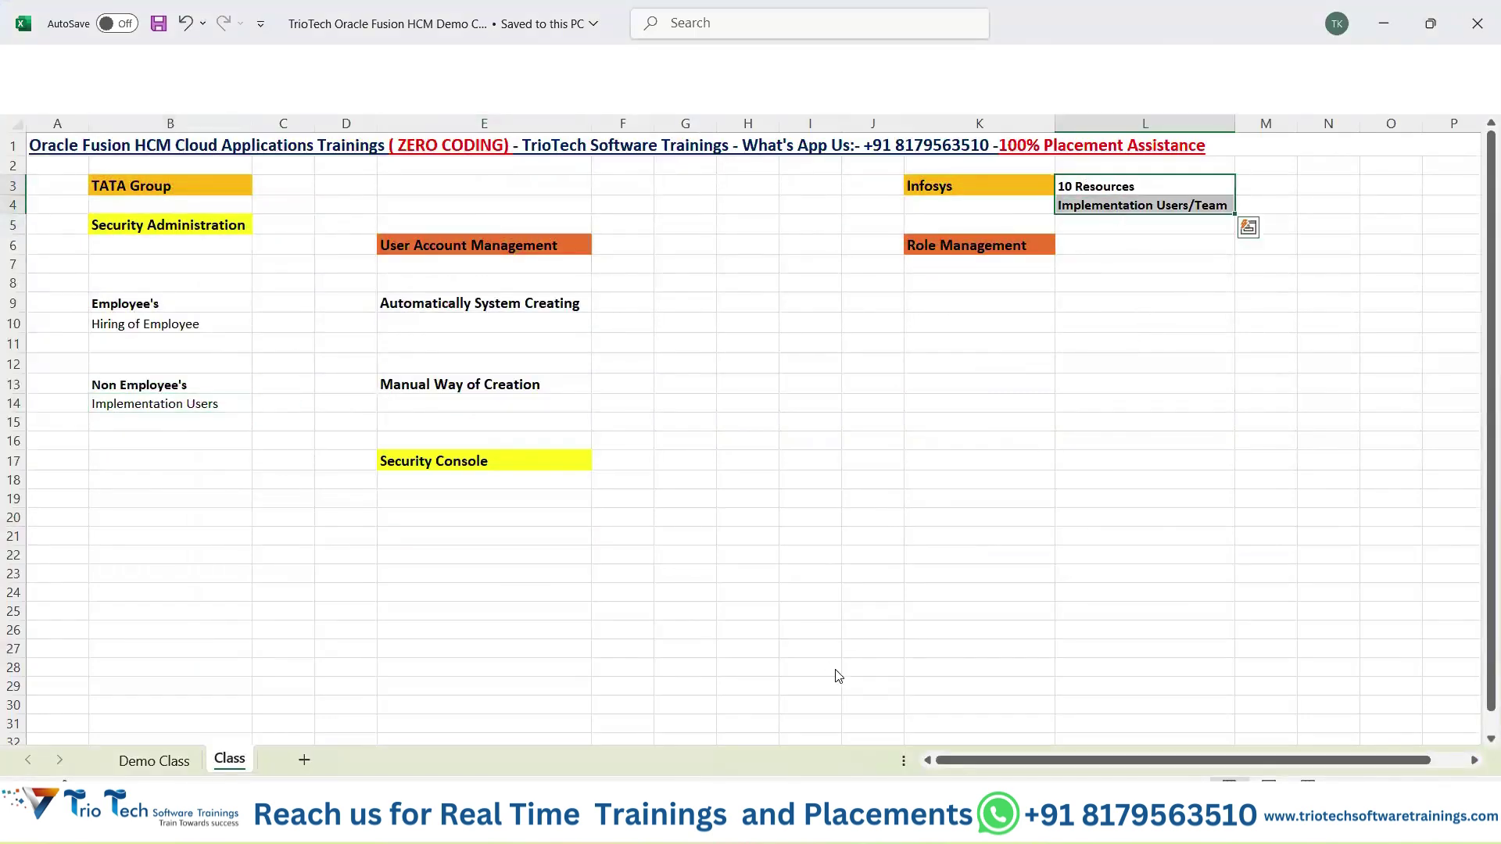
key("alt+Tab")
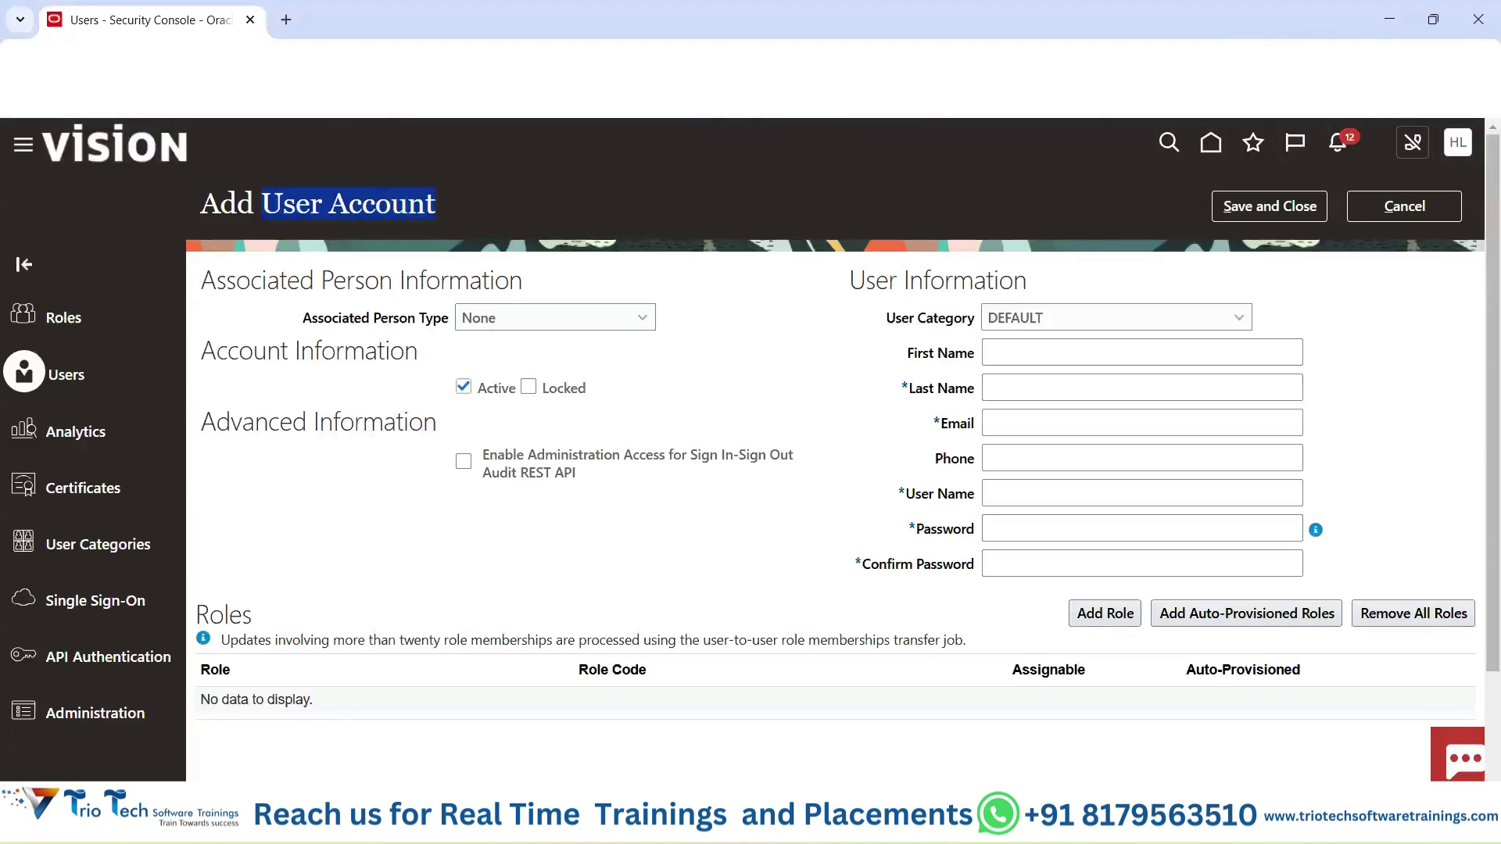
key("alt+Tab")
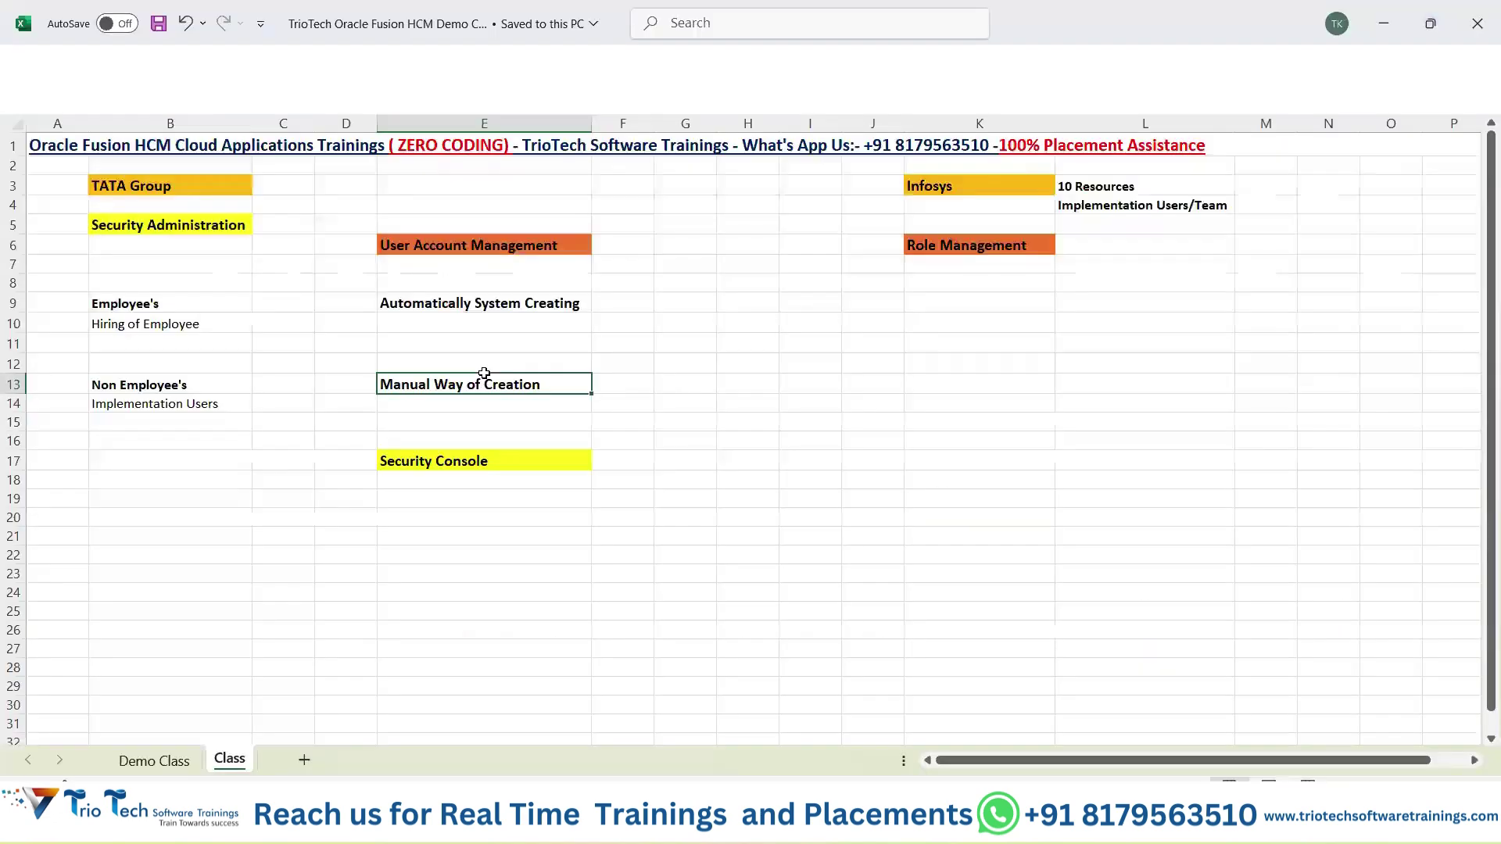
Explain the Excel notes on automatic employee account creation versus manual non-employee creation.
left_click_drag(160, 303, 157, 324)
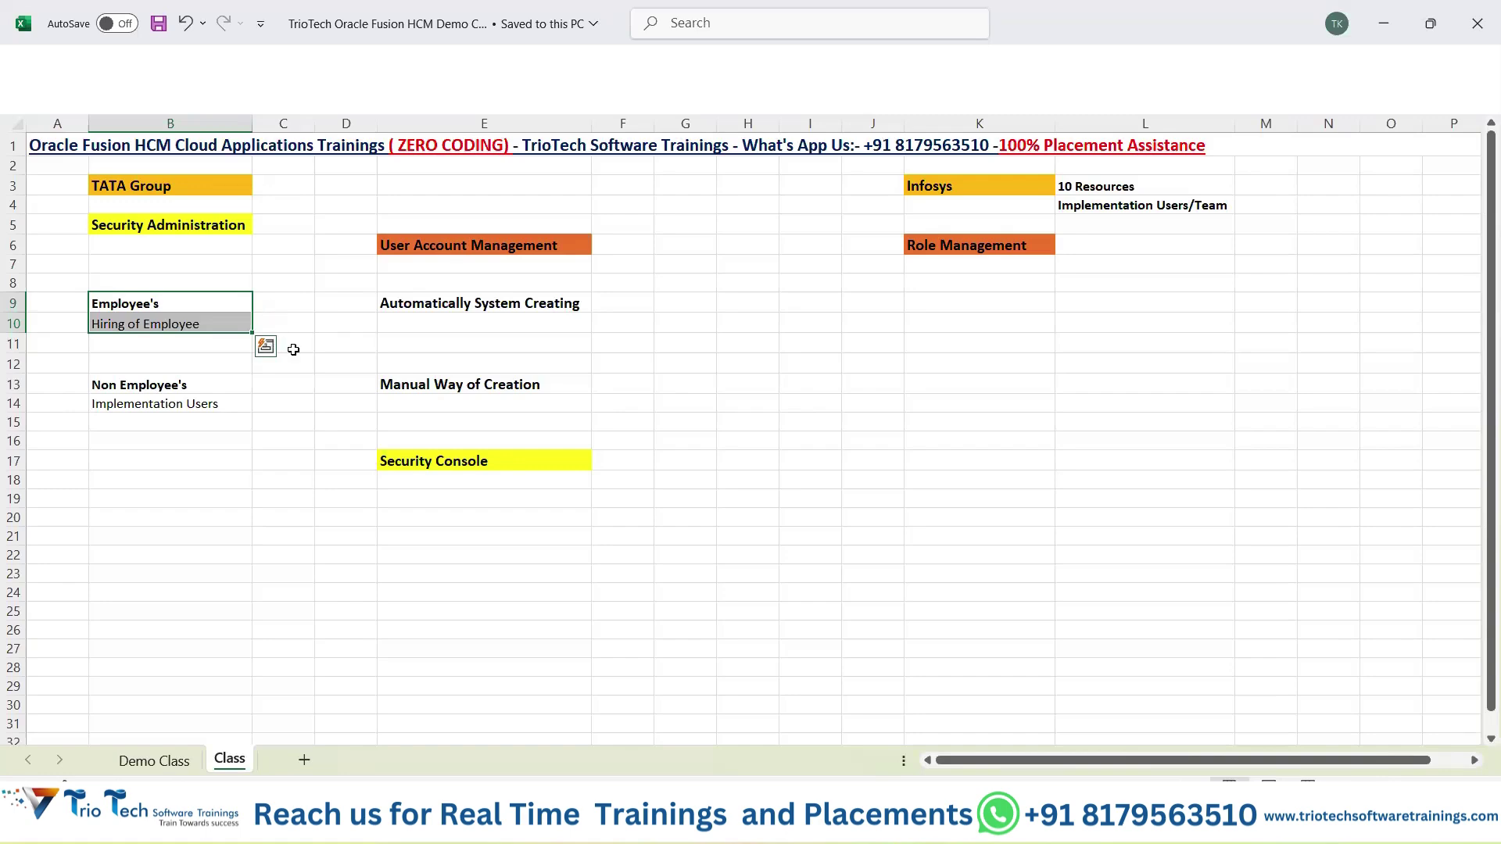
left_click(480, 306)
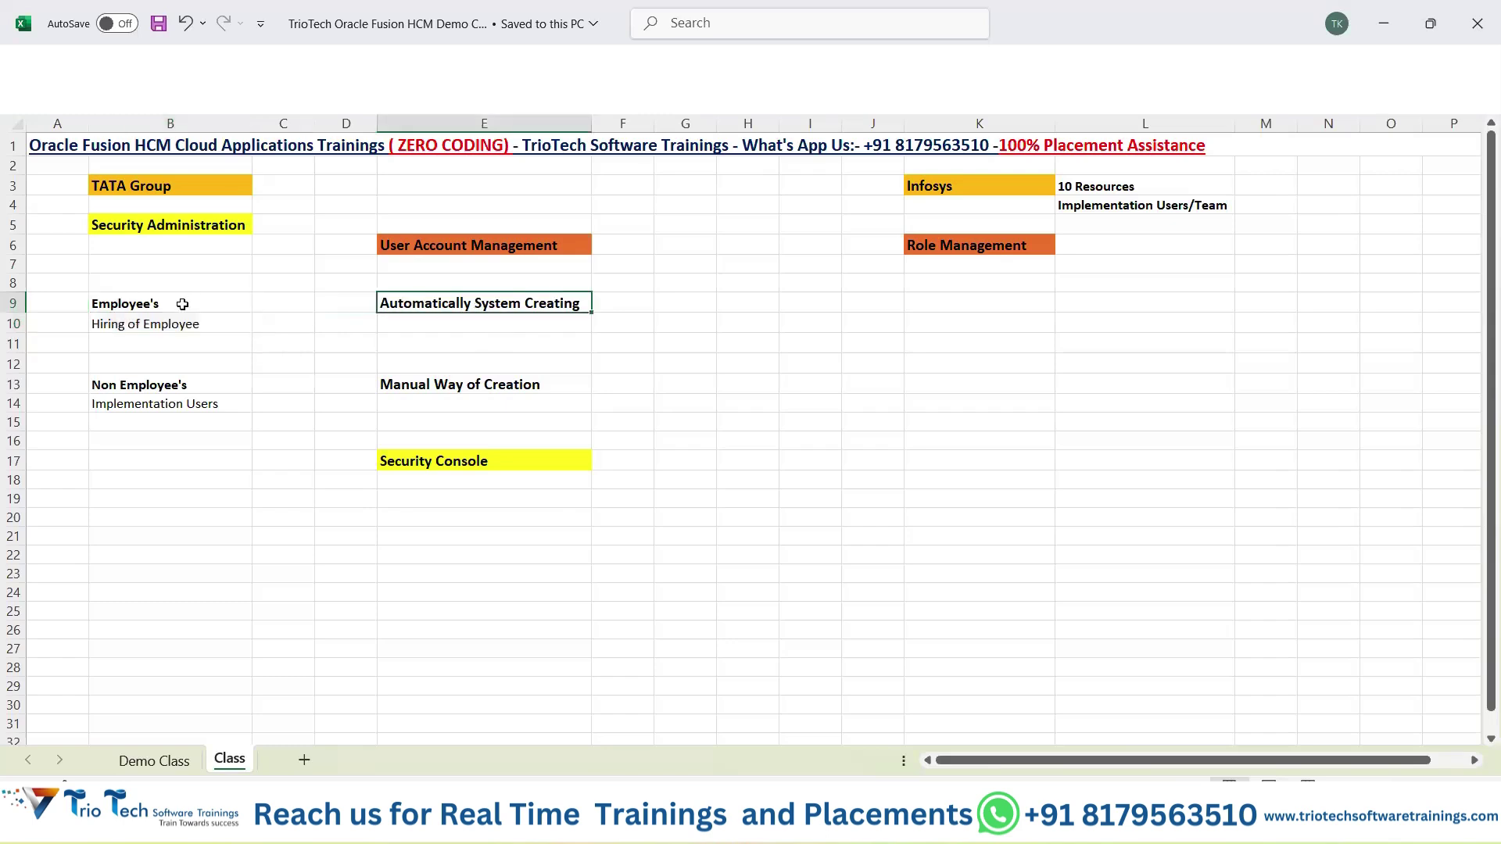
left_click_drag(187, 303, 568, 338)
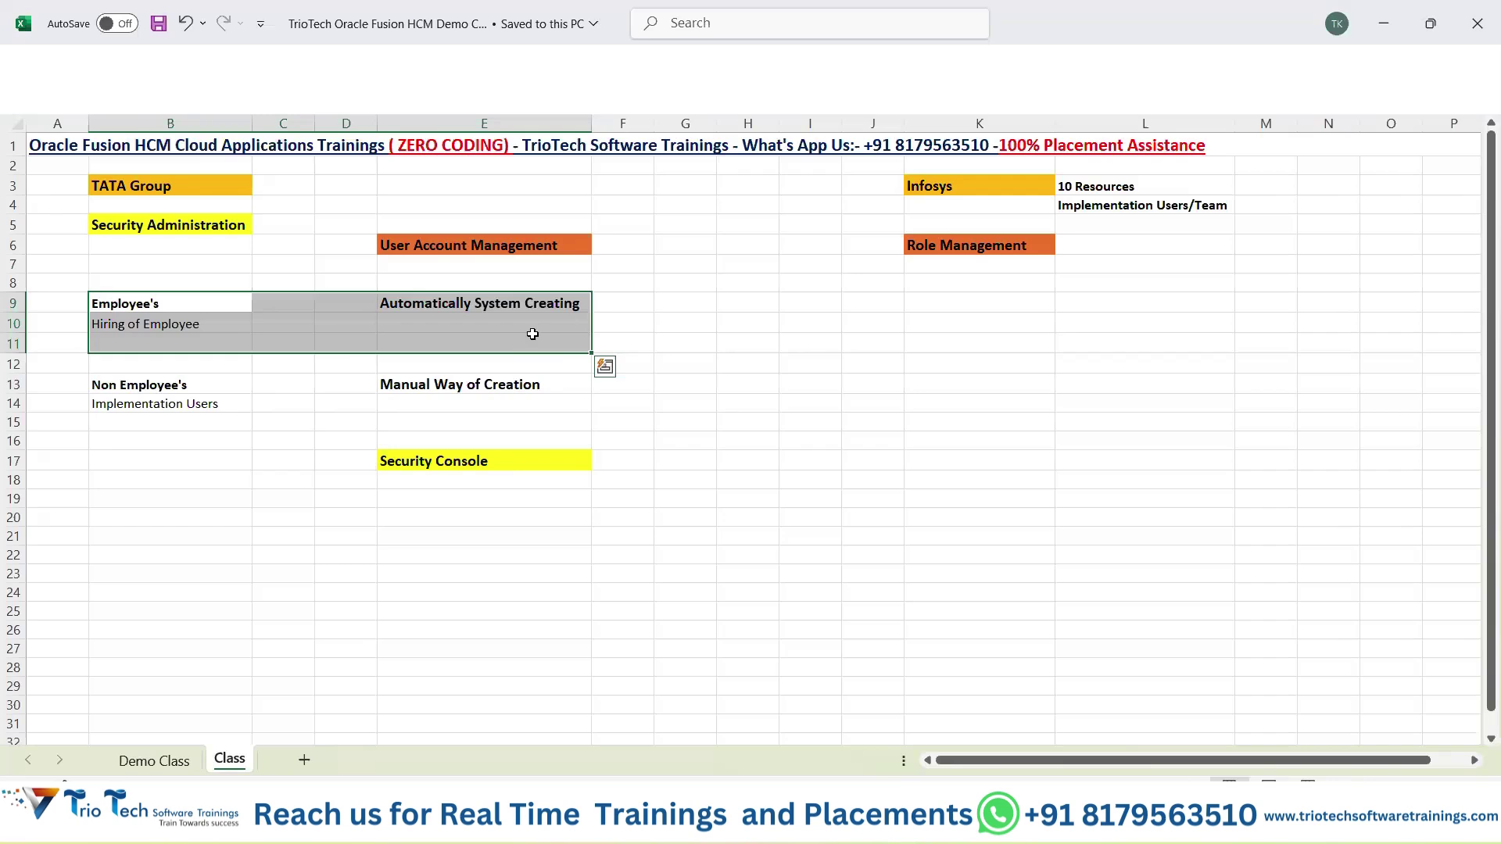
left_click(457, 395)
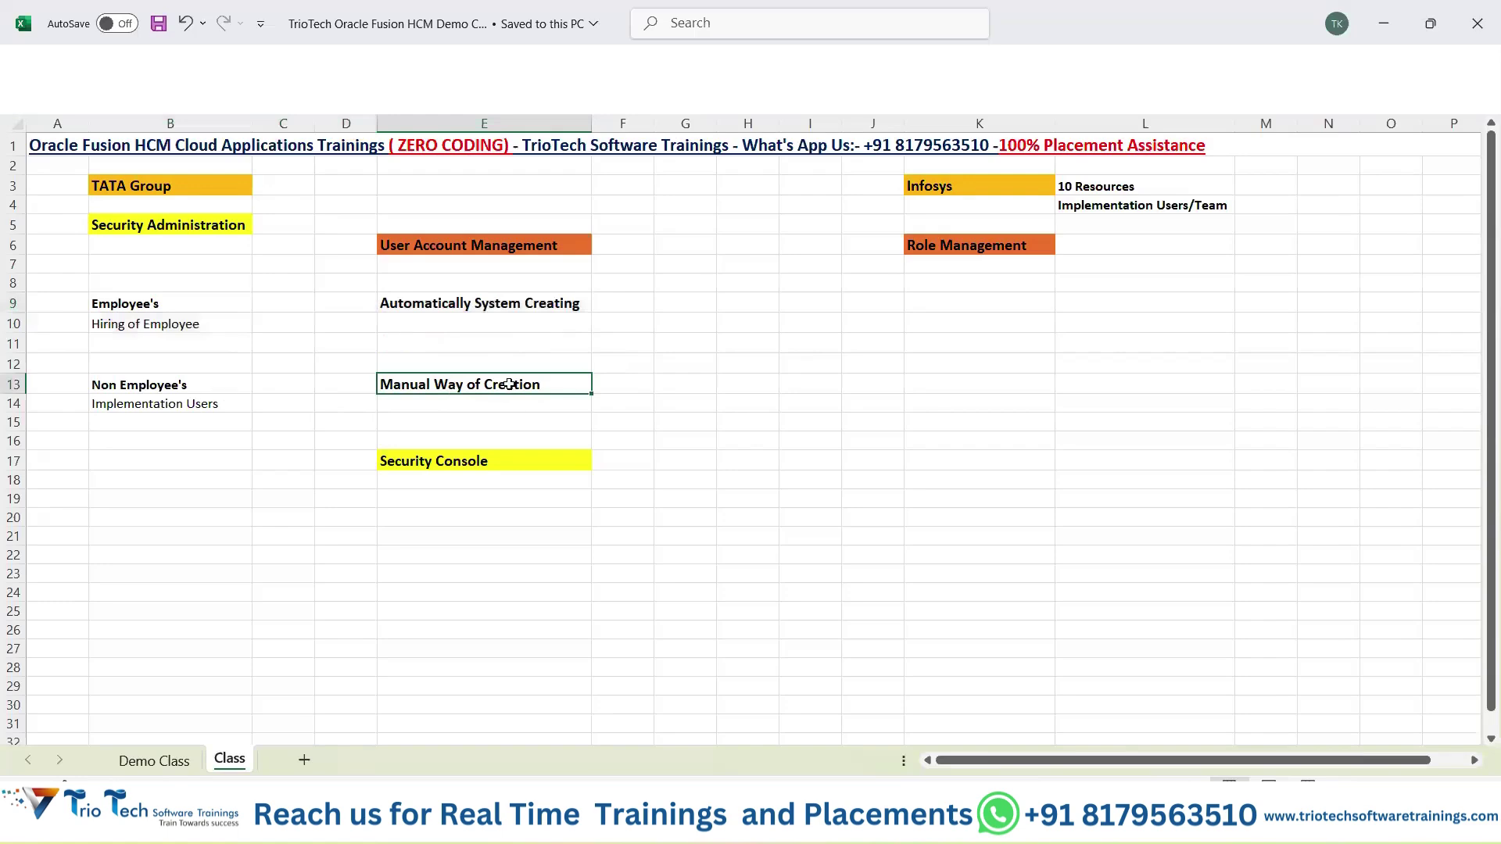
left_click_drag(200, 386, 471, 425)
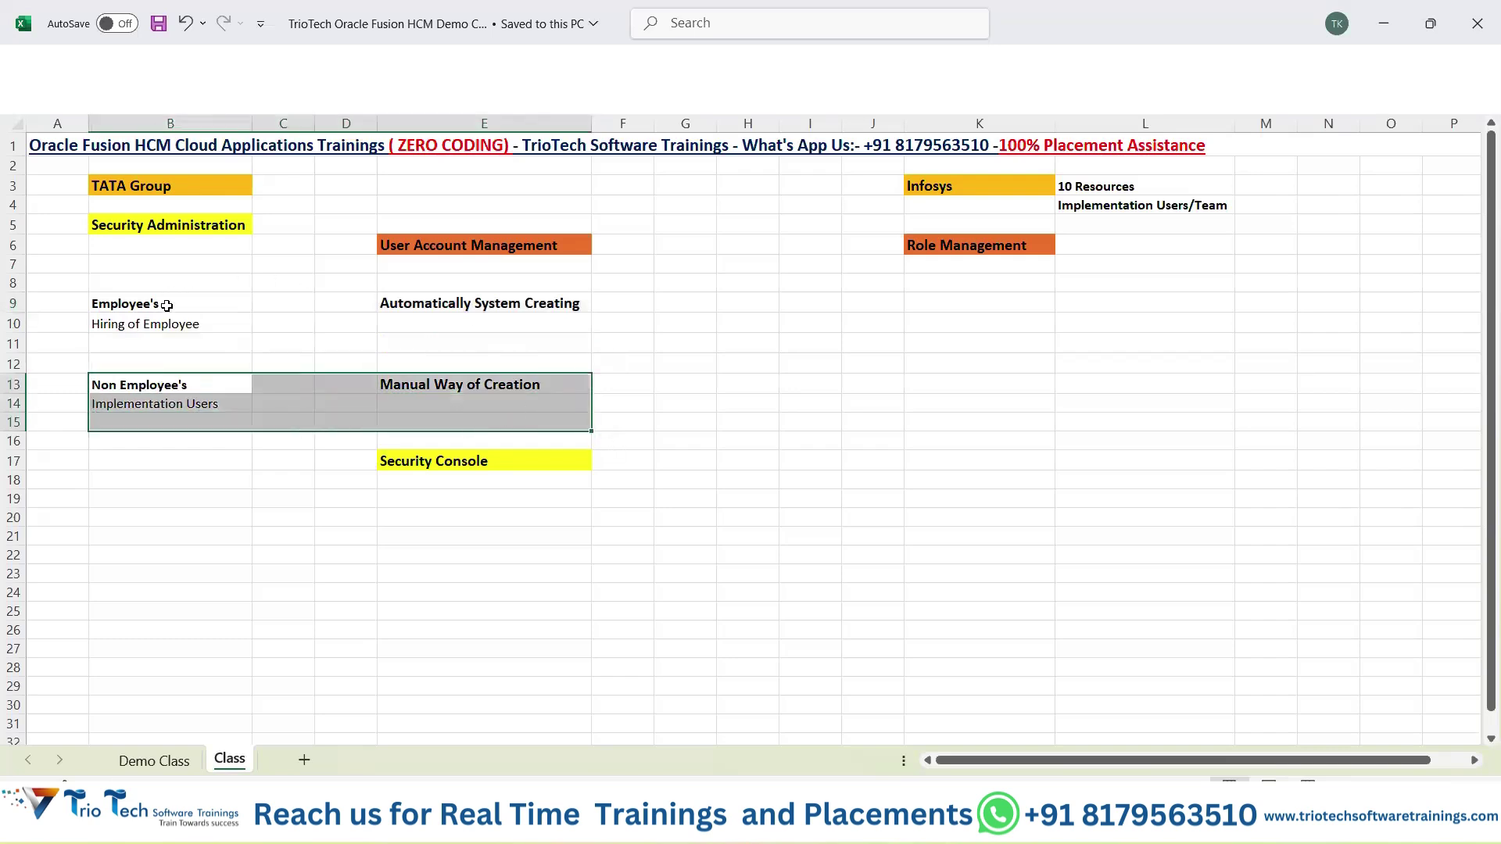
left_click_drag(166, 305, 512, 332)
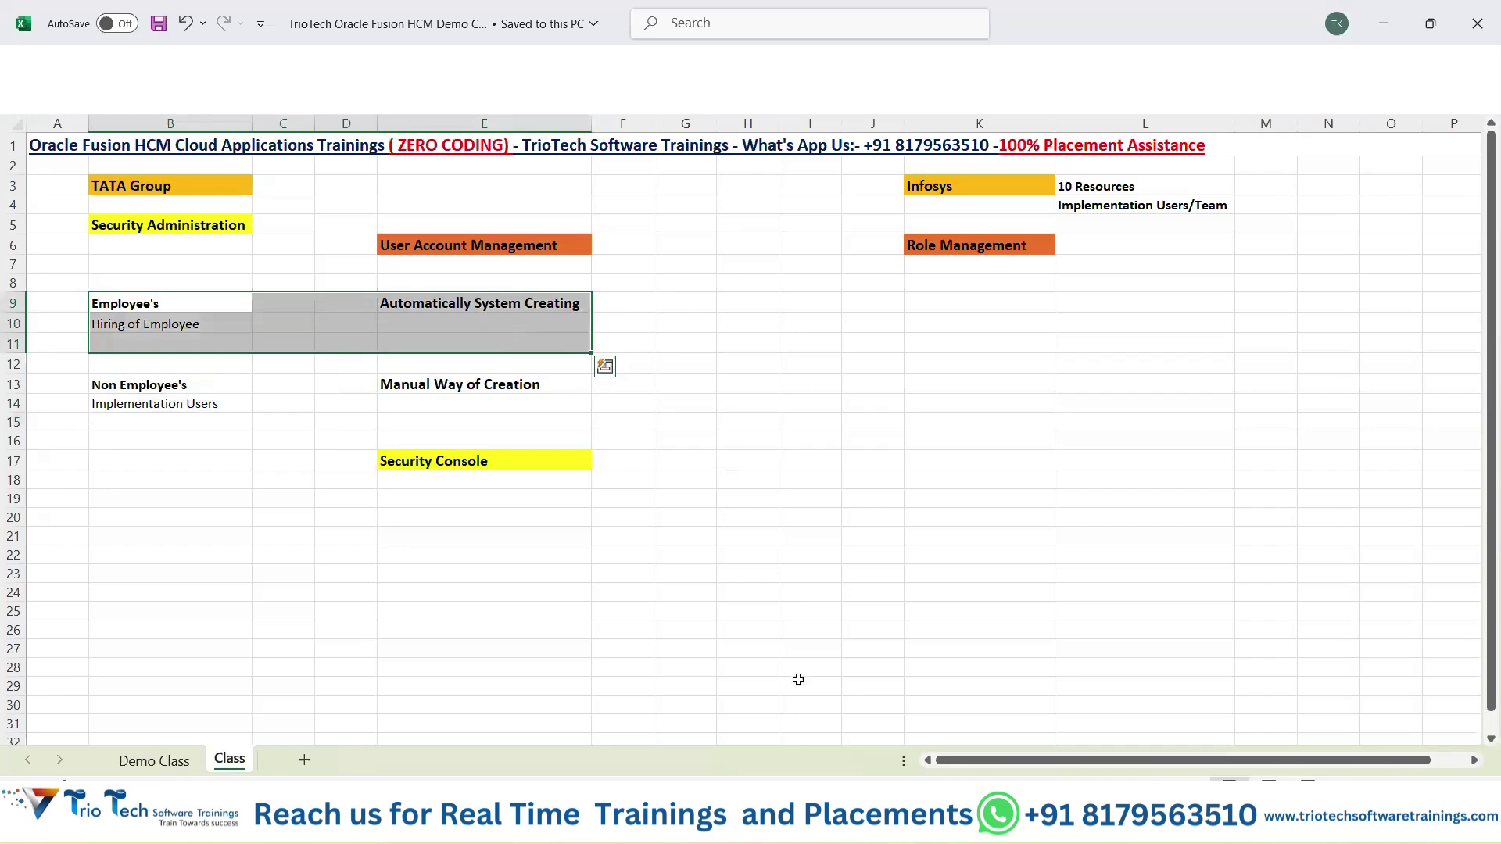
key("alt+Tab")
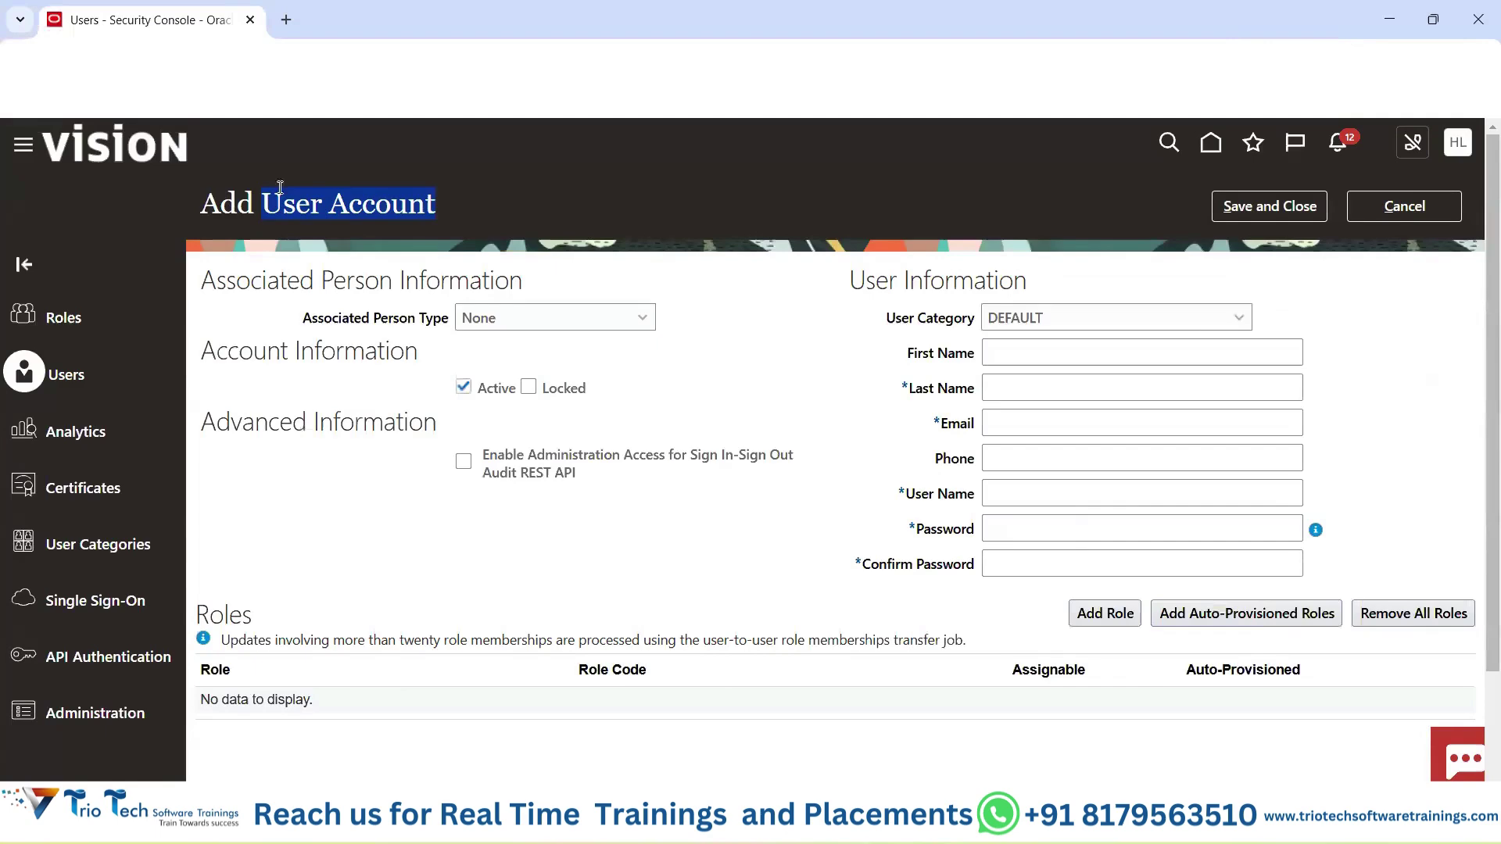
Point out the Associated Person Information section and list the None and Worker person type options.
left_click_drag(279, 188, 220, 197)
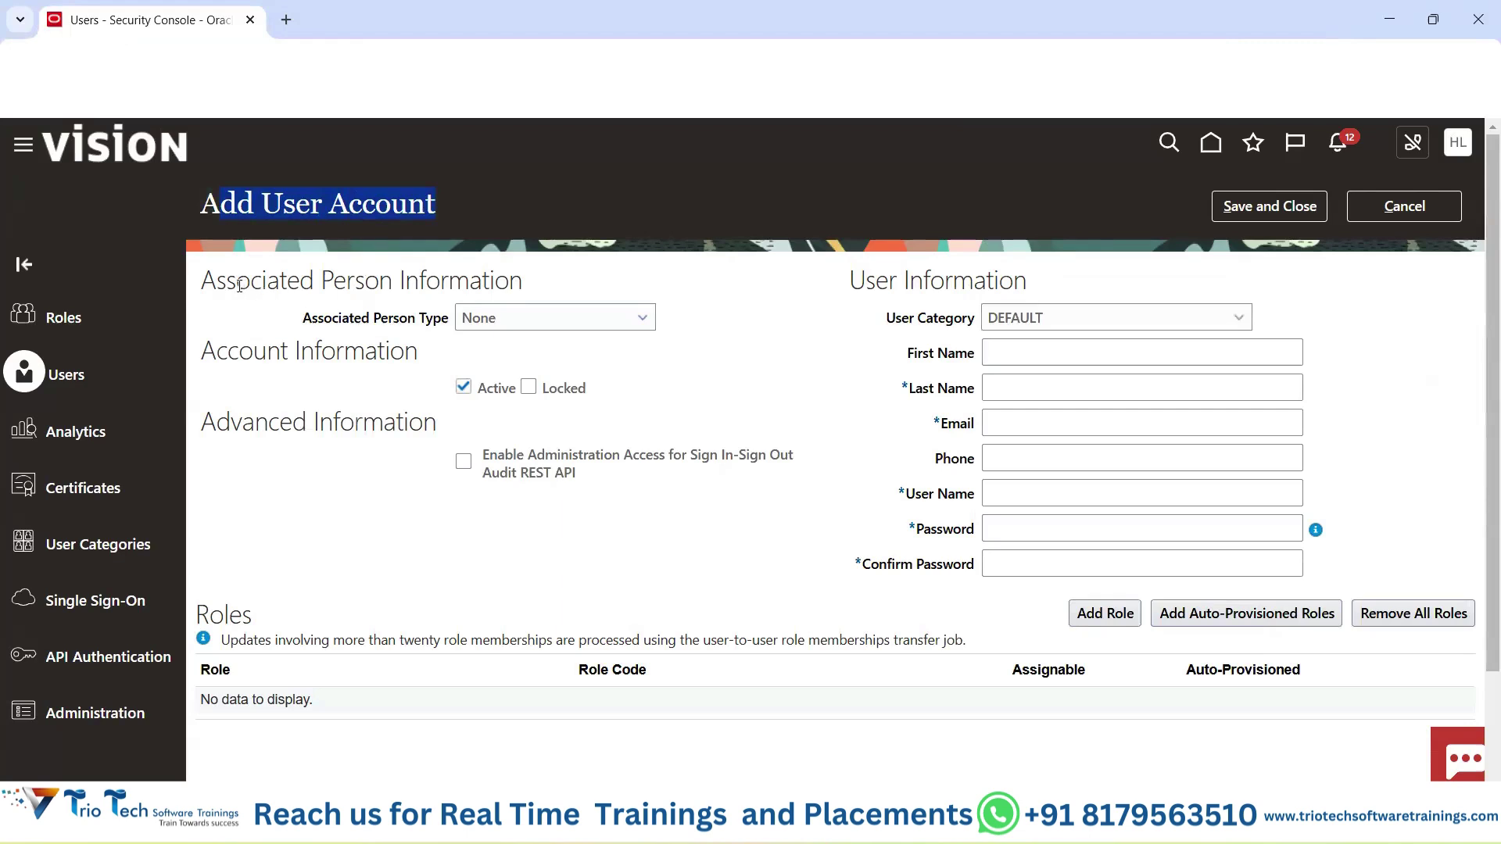
left_click_drag(238, 283, 547, 287)
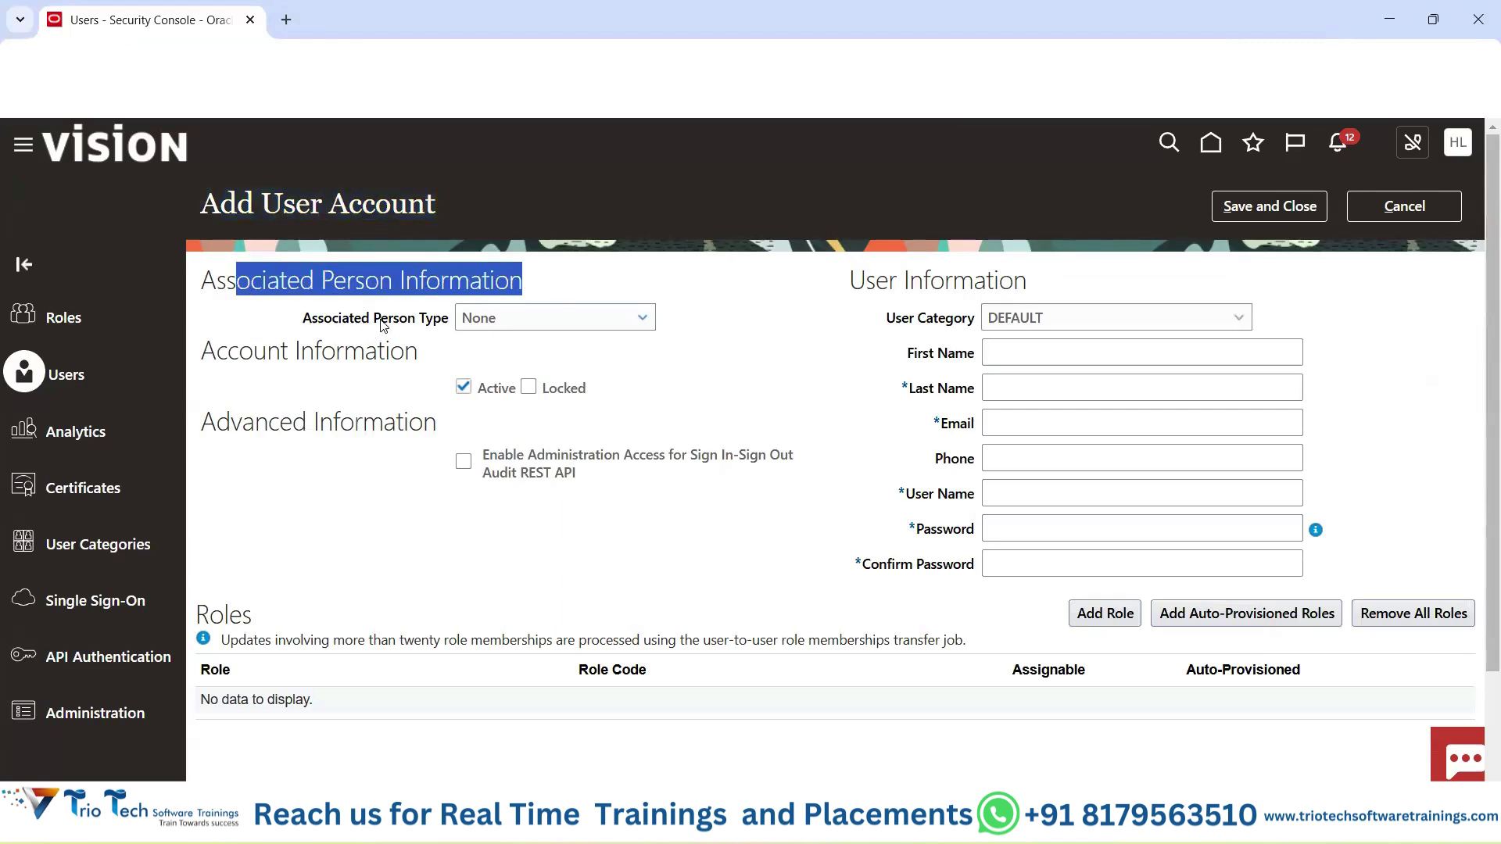
left_click_drag(383, 325, 443, 321)
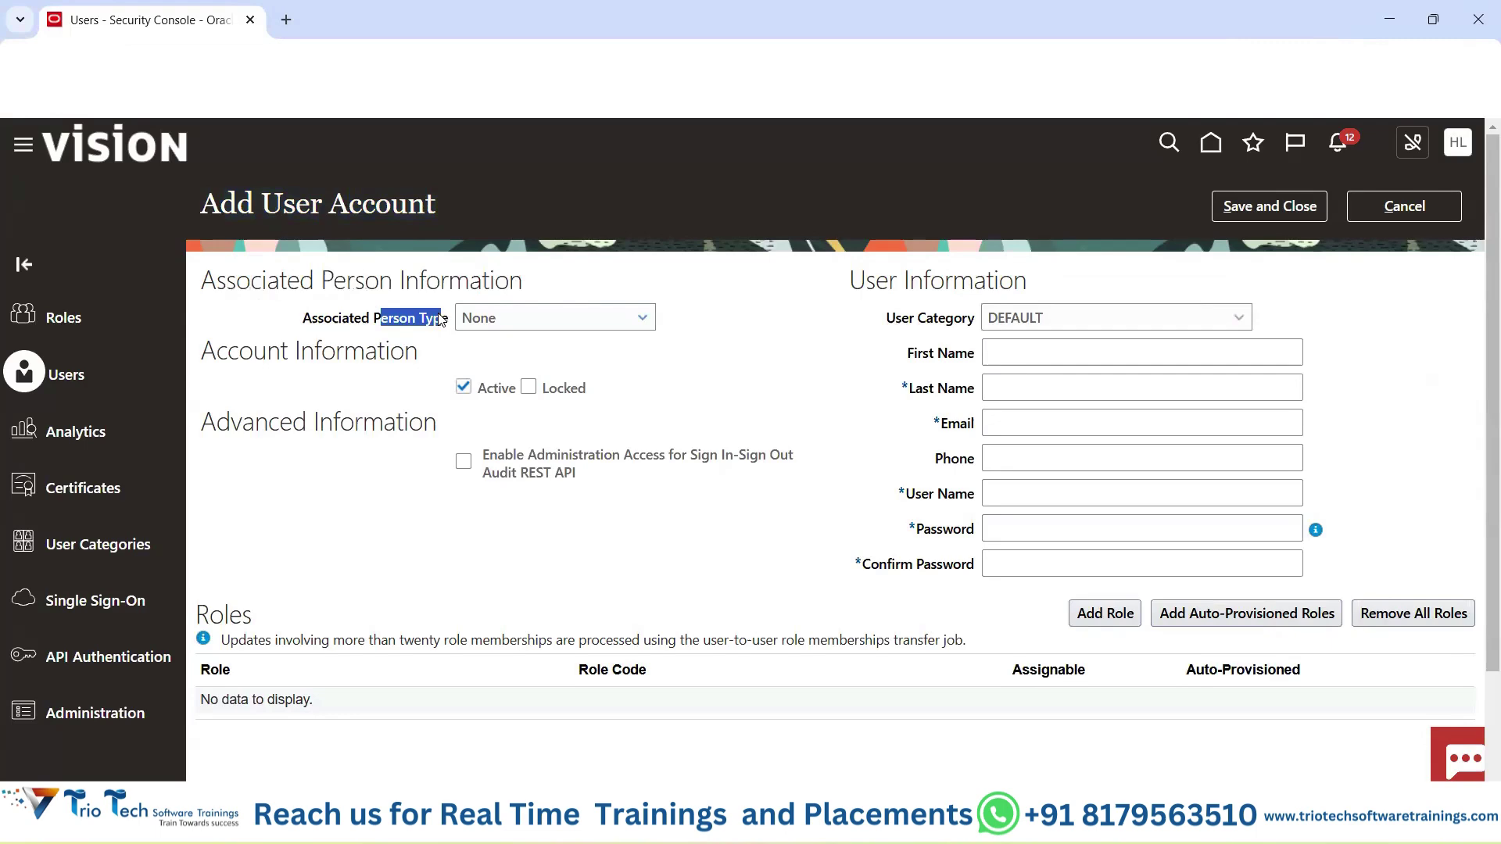
left_click(497, 325)
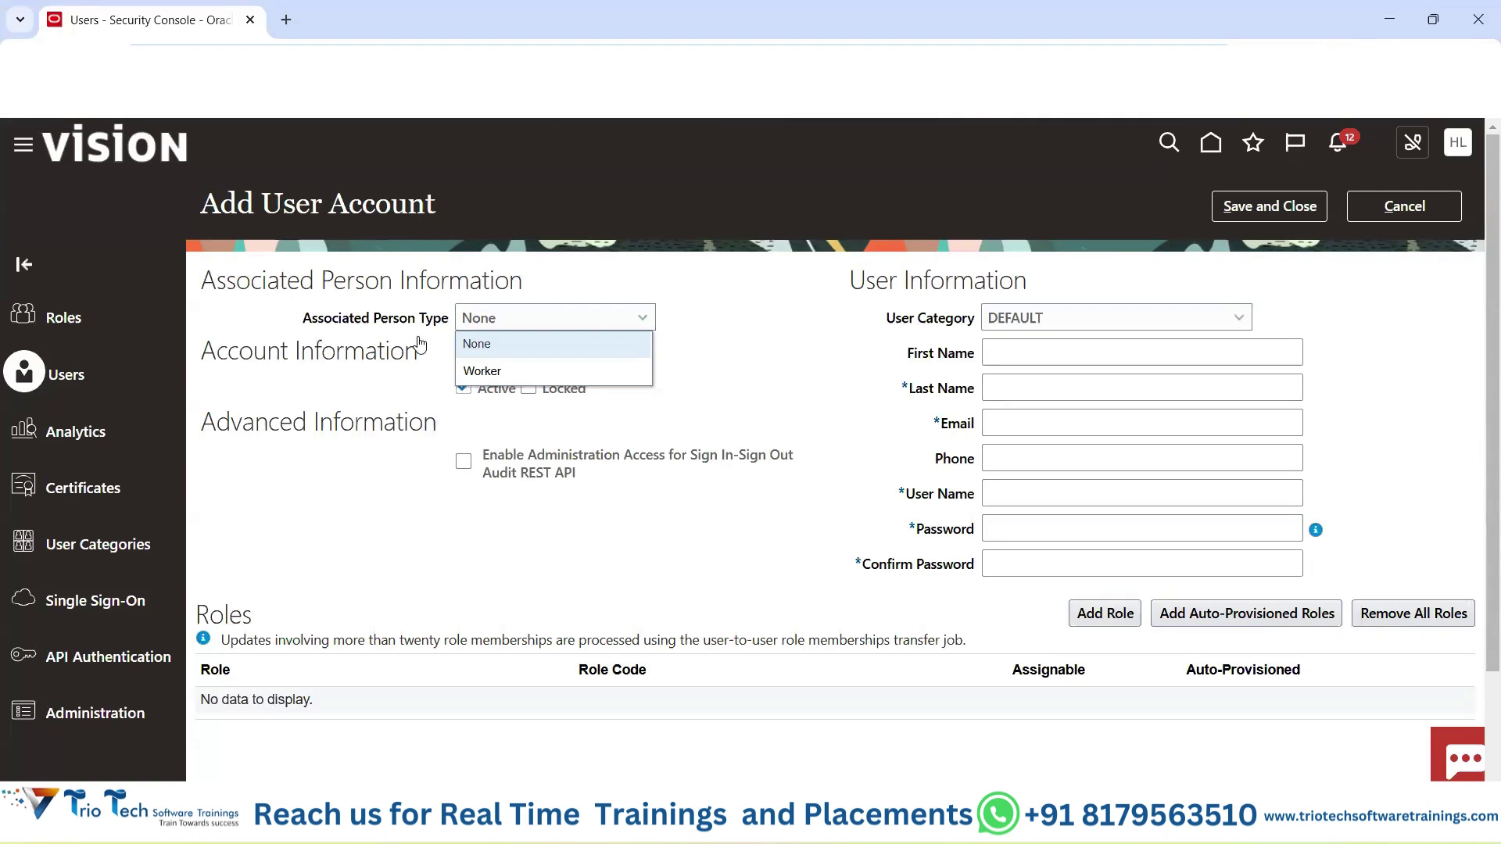
Set the associated person type to Worker and point out the Worker Name field.
left_click(500, 373)
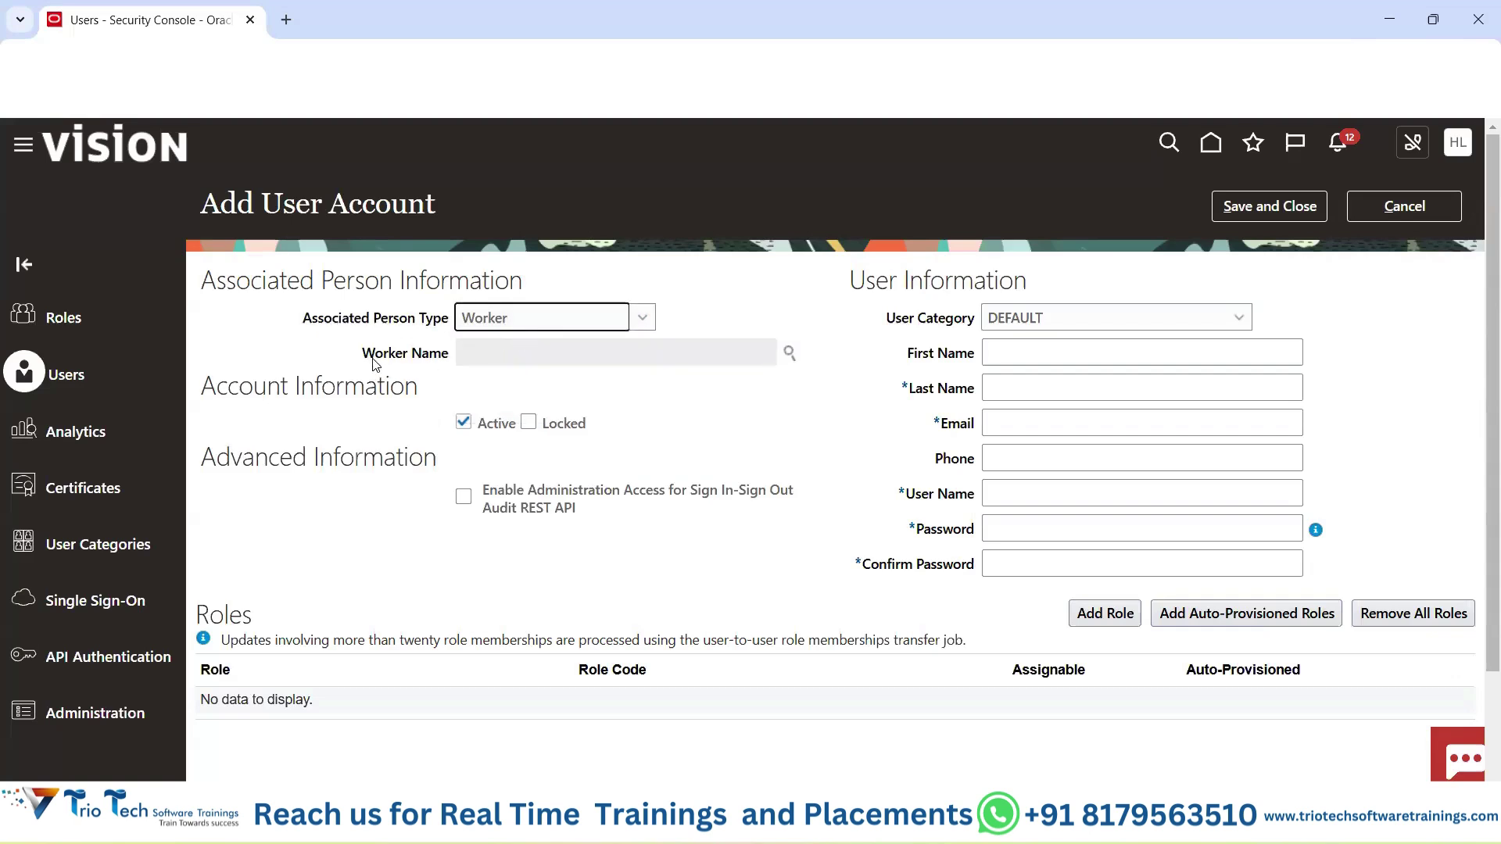
left_click_drag(374, 358, 456, 362)
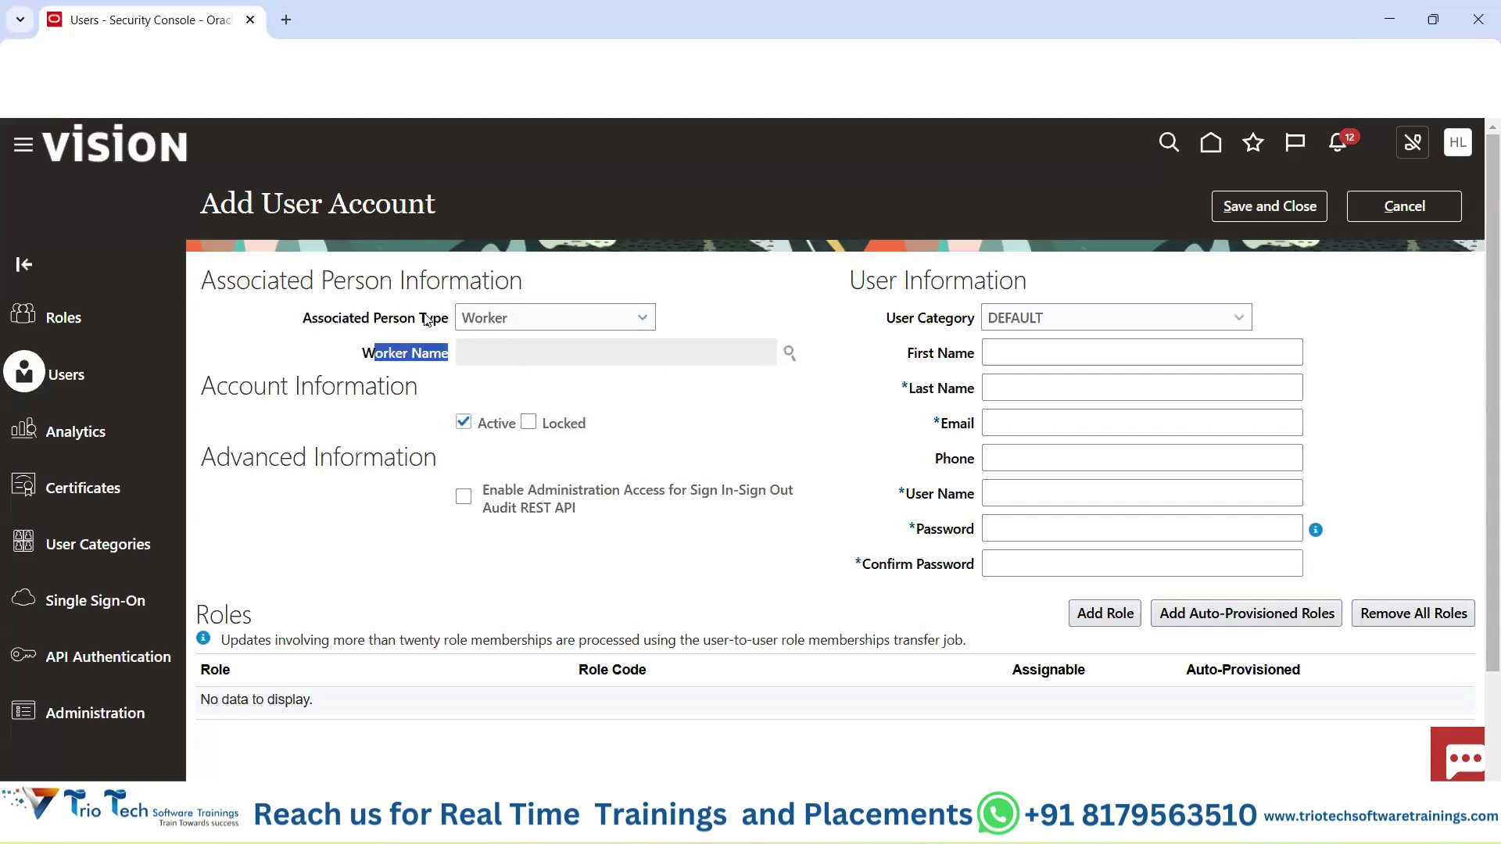
left_click_drag(285, 208, 426, 204)
left_click_drag(373, 320, 488, 323)
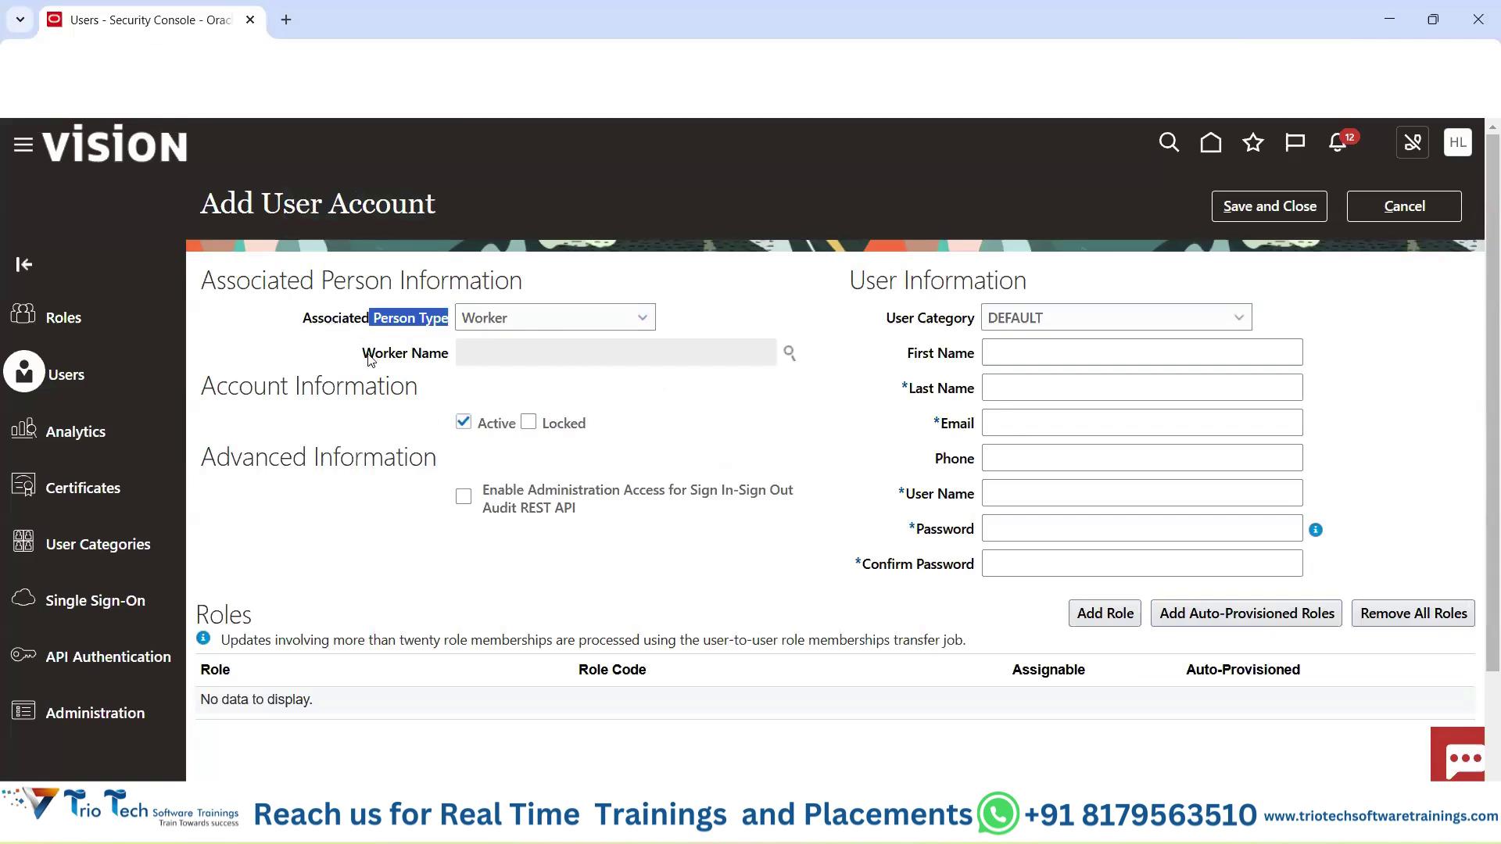
left_click_drag(359, 353, 450, 351)
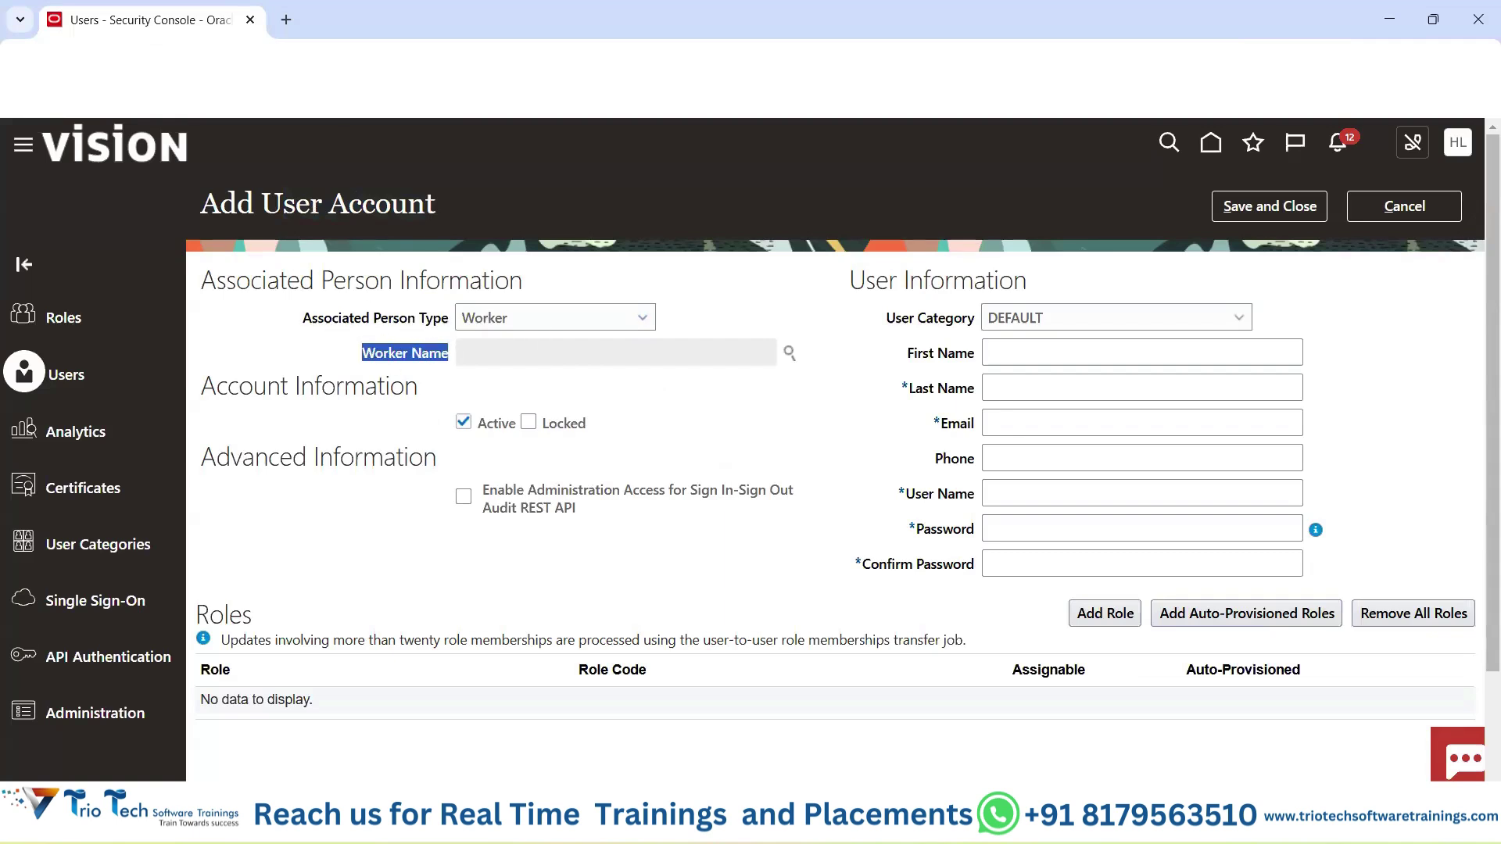
left_click(679, 59)
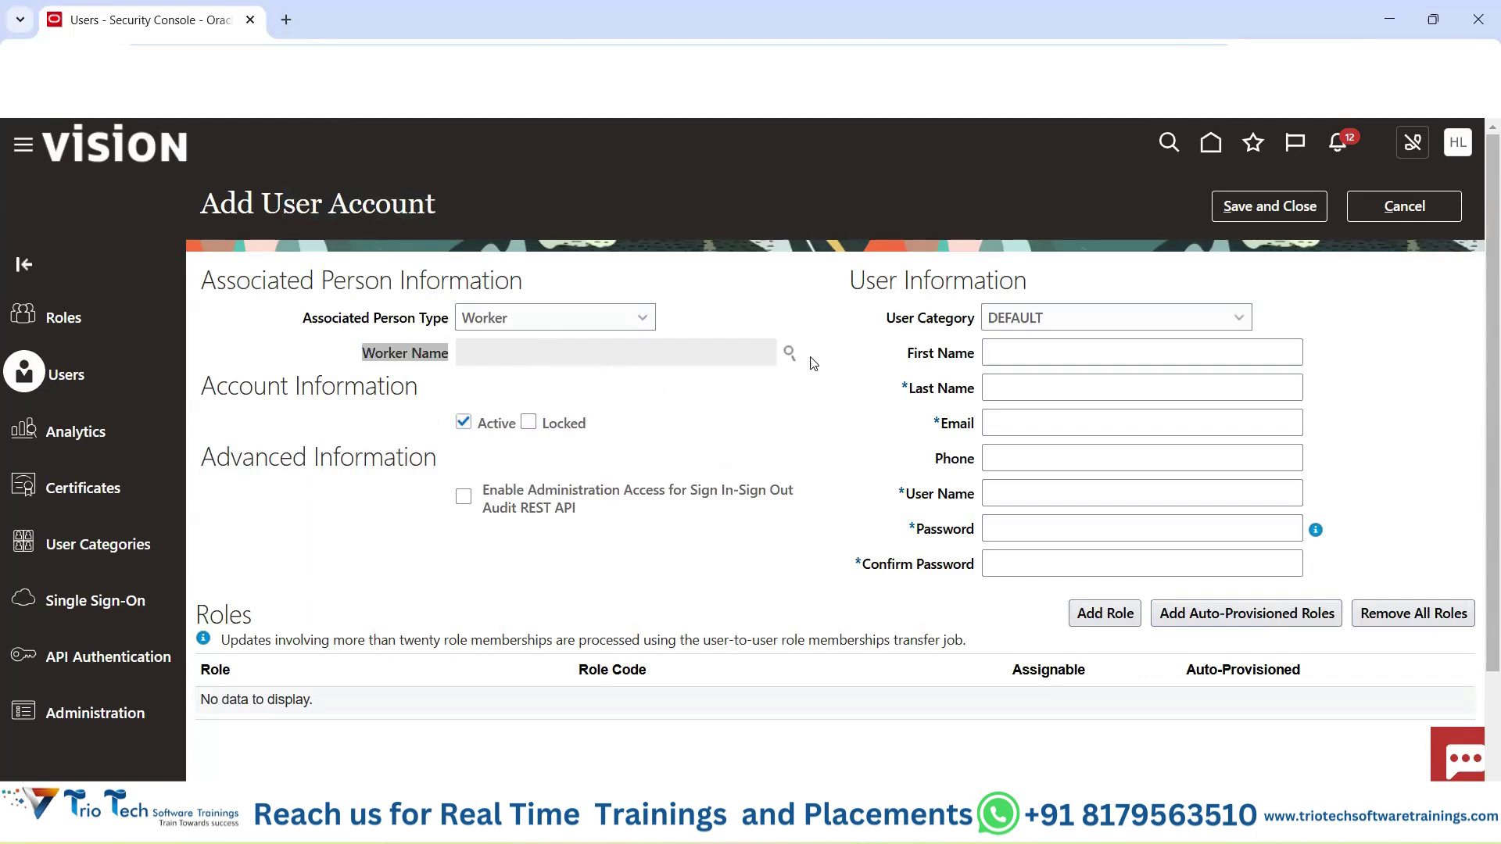
Search for the worker by name, select the match and confirm it to auto-fill the names.
left_click(789, 354)
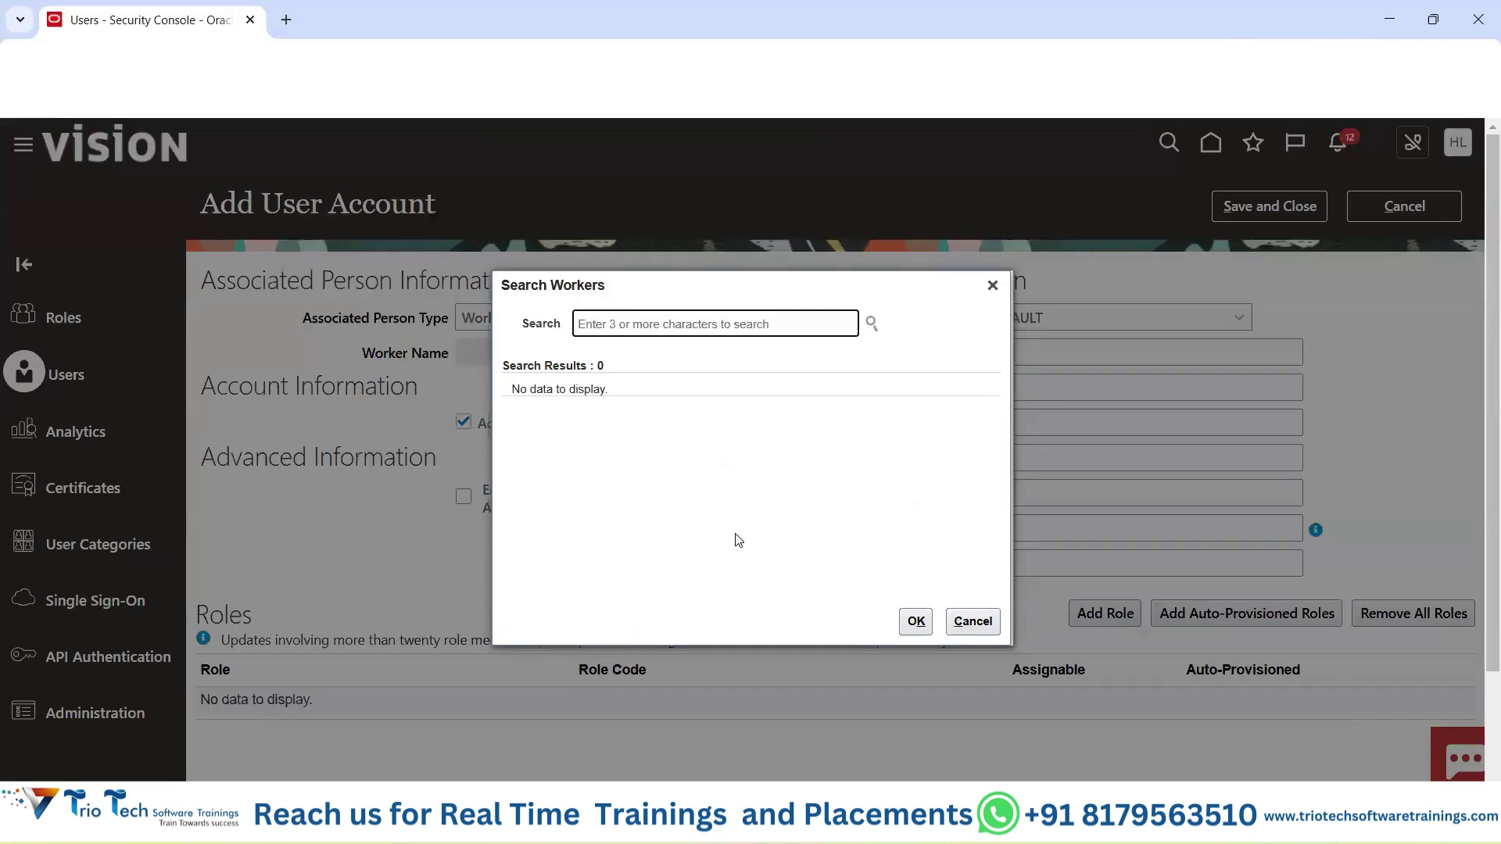
key("alt+Tab")
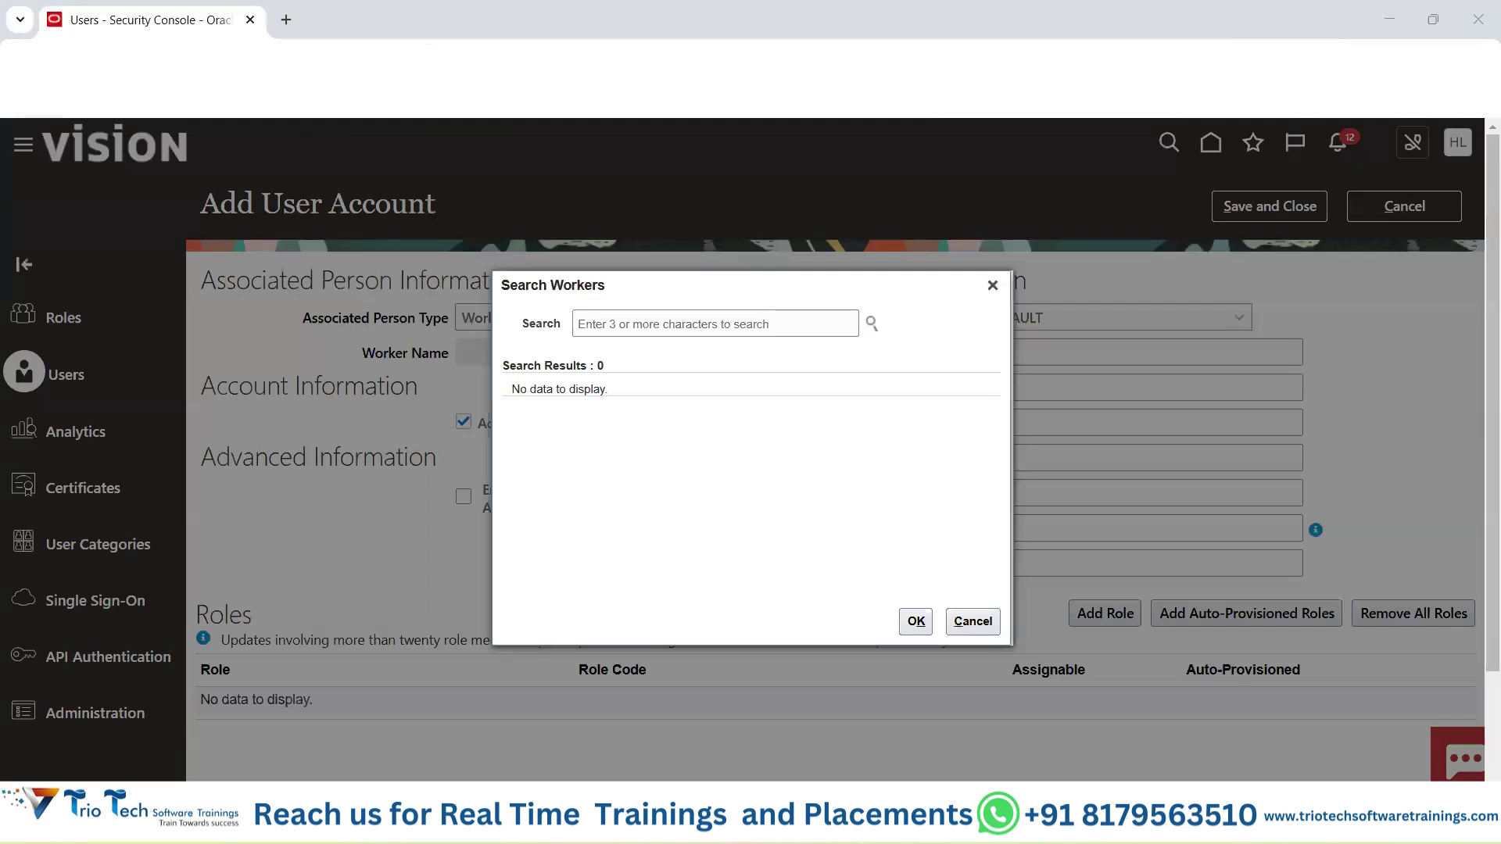
left_click(235, 60)
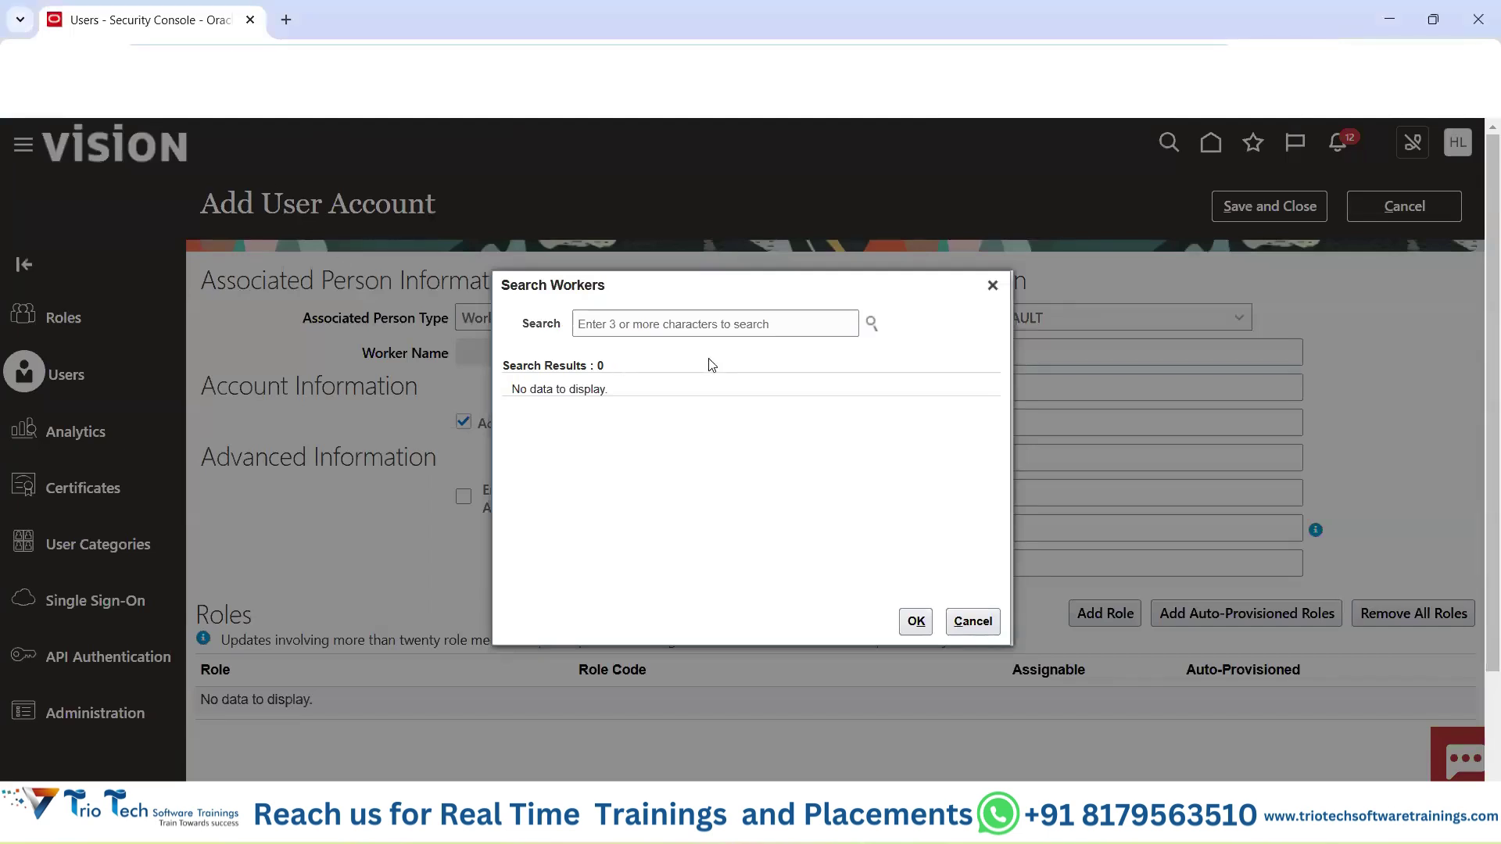
left_click(701, 325)
type("john")
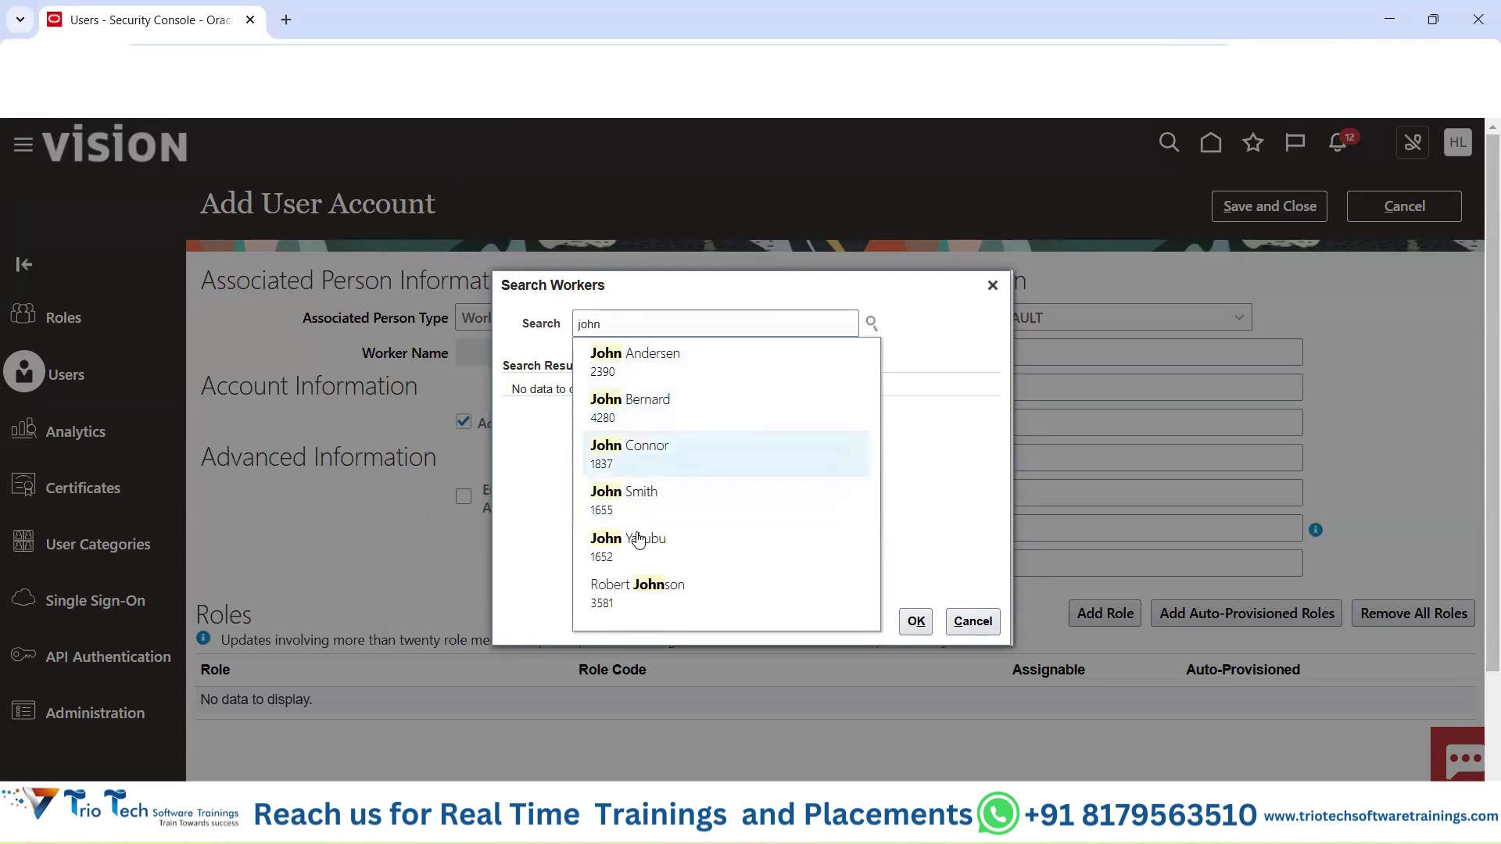
left_click(634, 406)
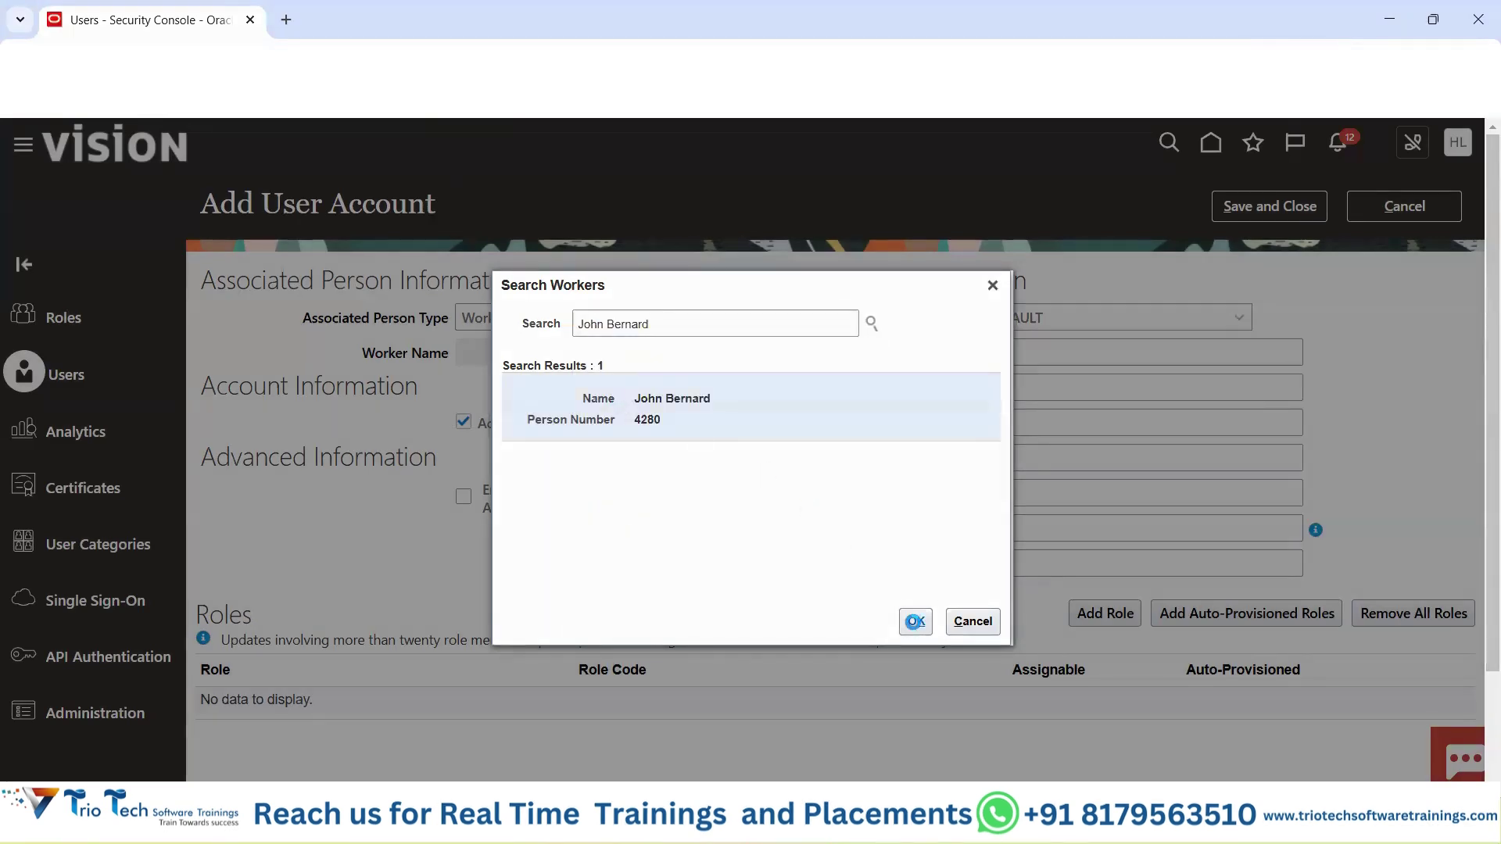
left_click(915, 621)
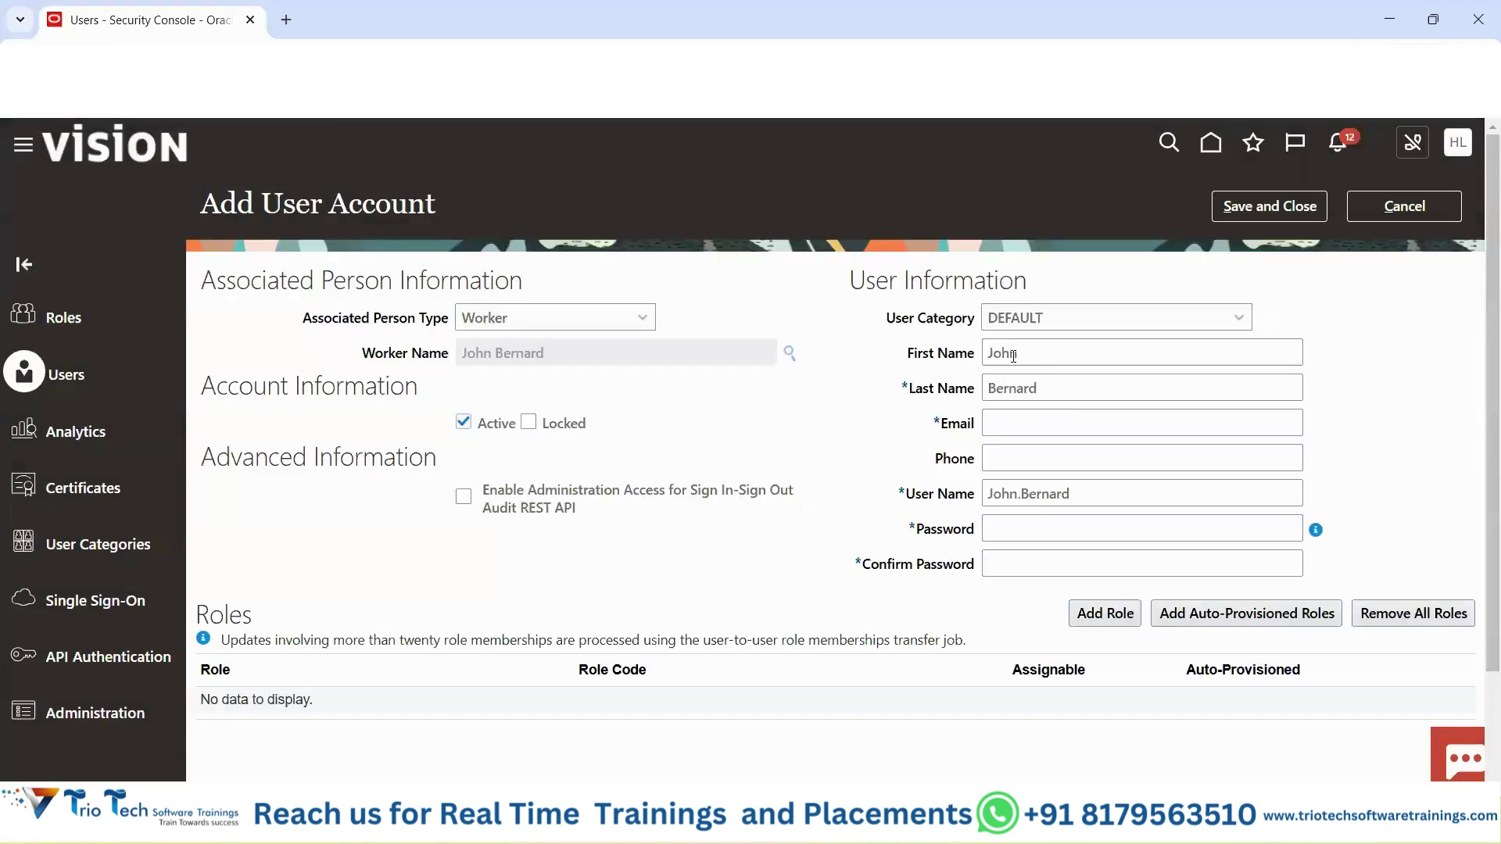
double_click(1013, 356)
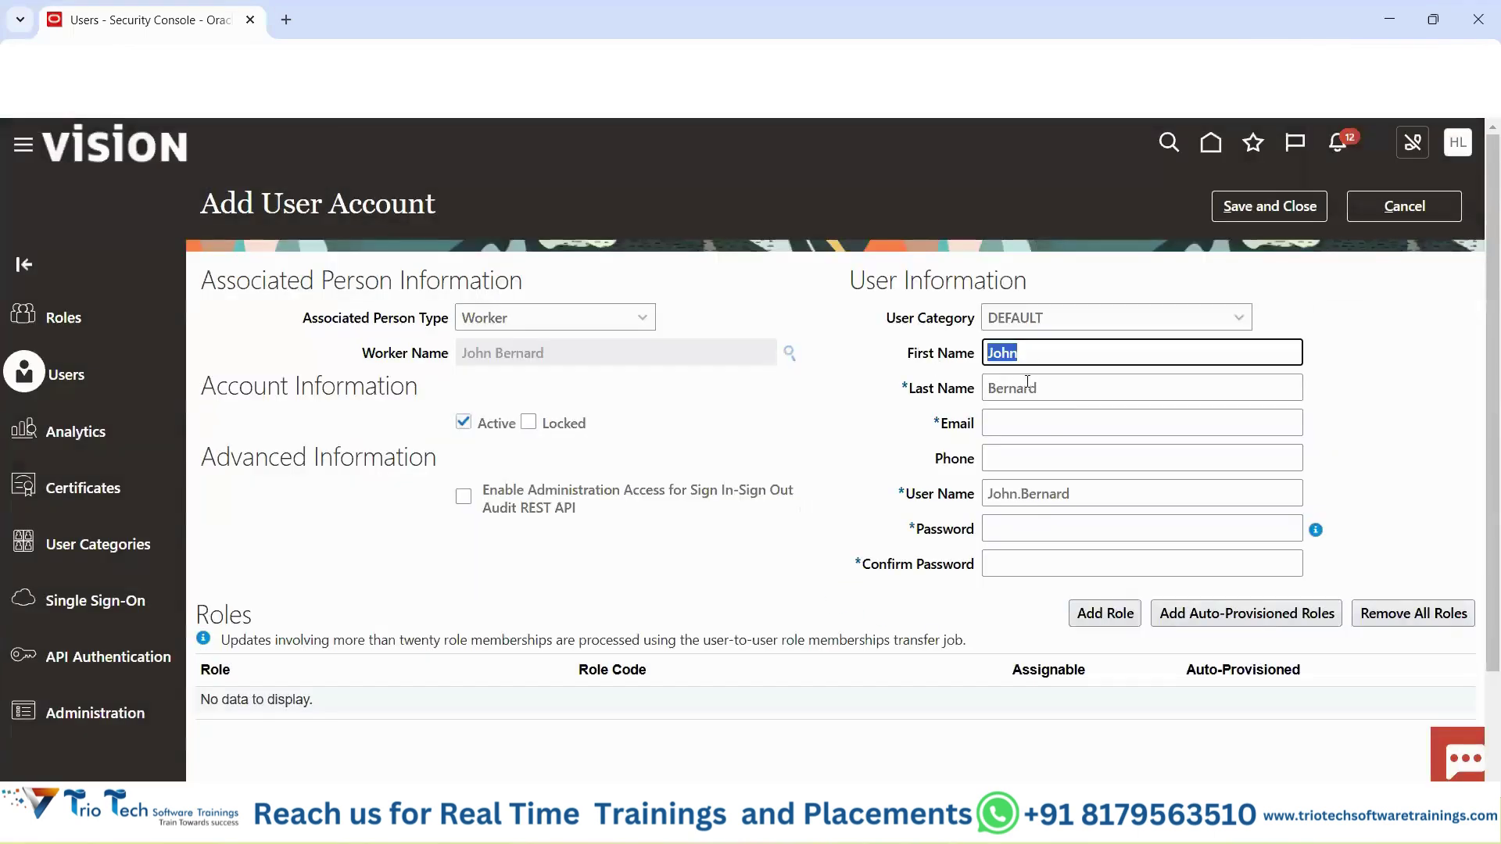
Review the auto-filled last name, linked worker and user information, then cancel the form.
double_click(1058, 386)
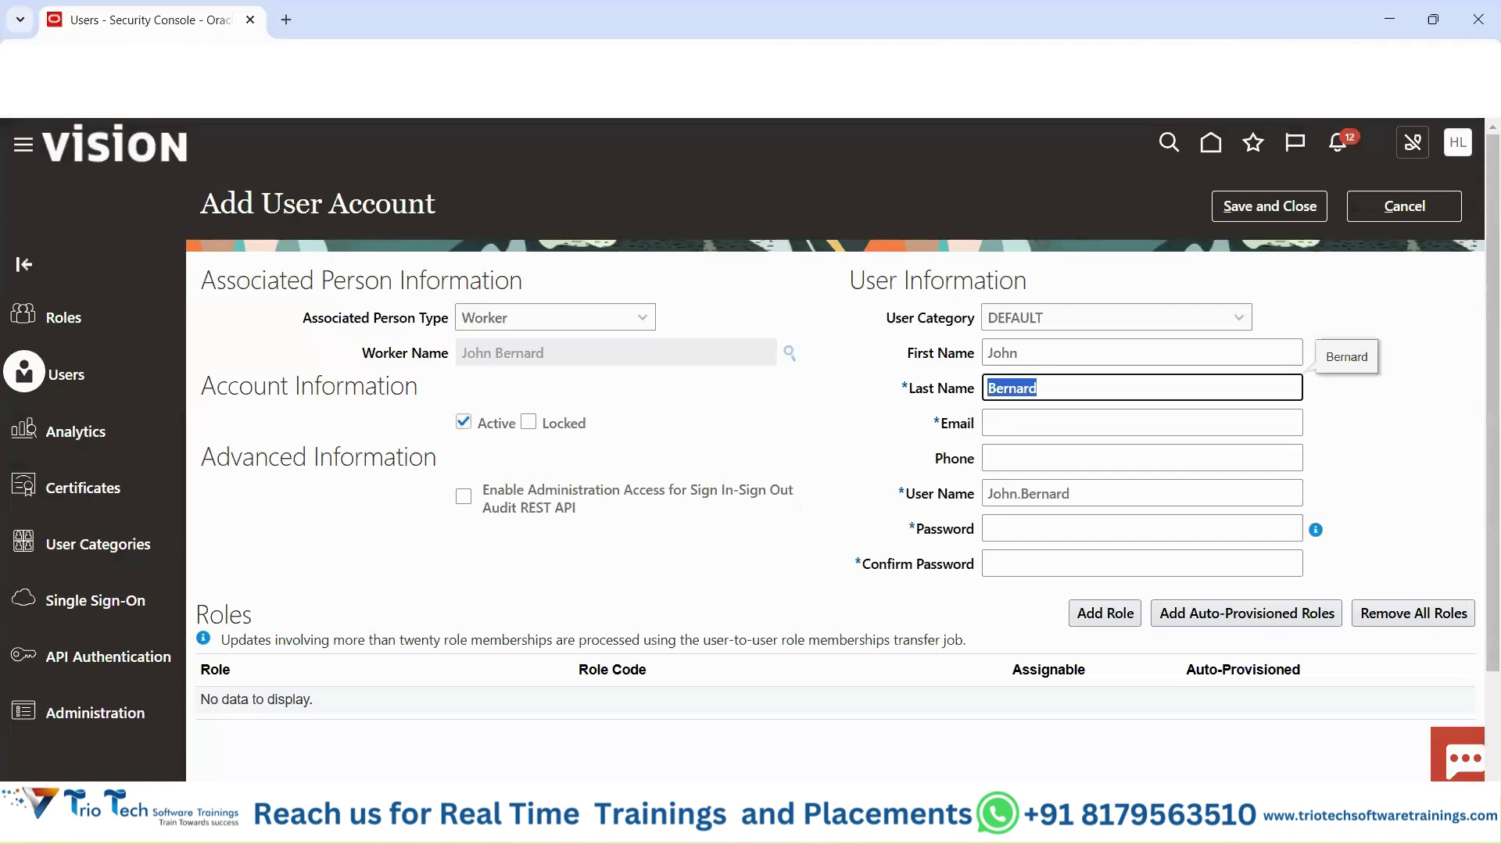
key("alt+Tab")
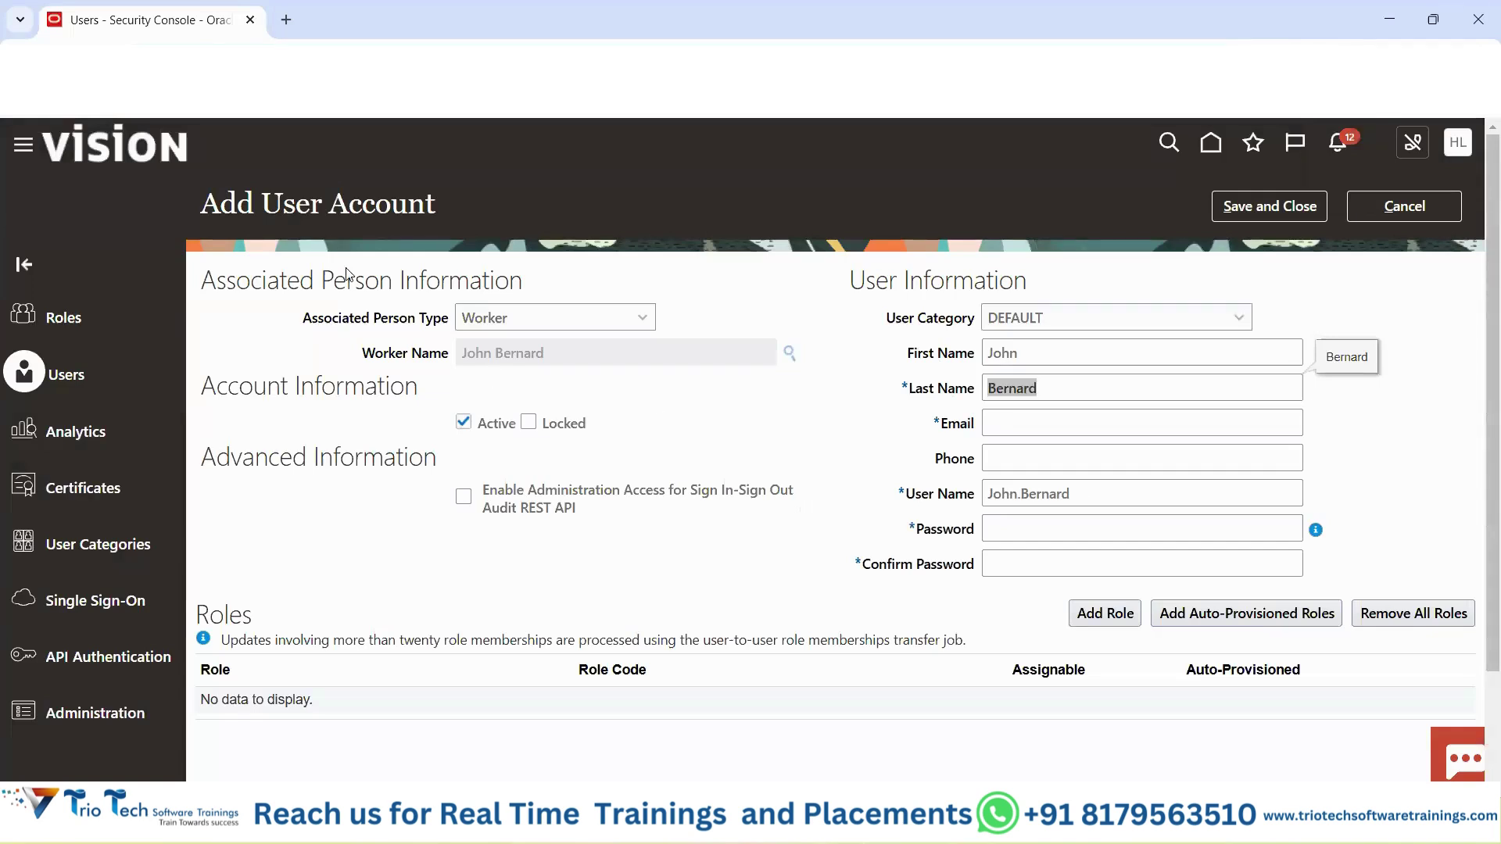
left_click_drag(301, 318, 427, 333)
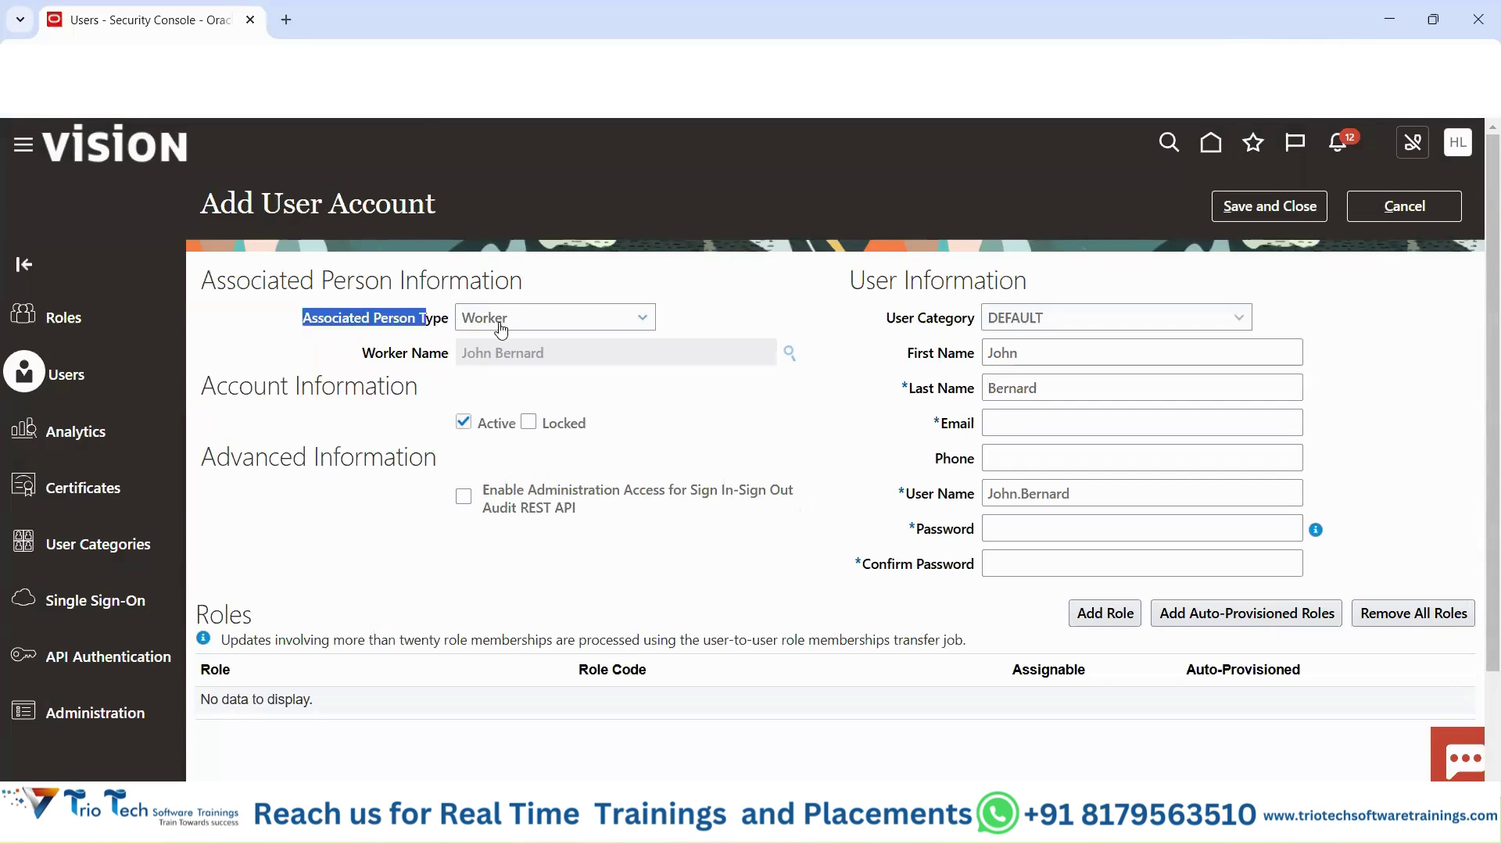
left_click_drag(274, 210, 458, 205)
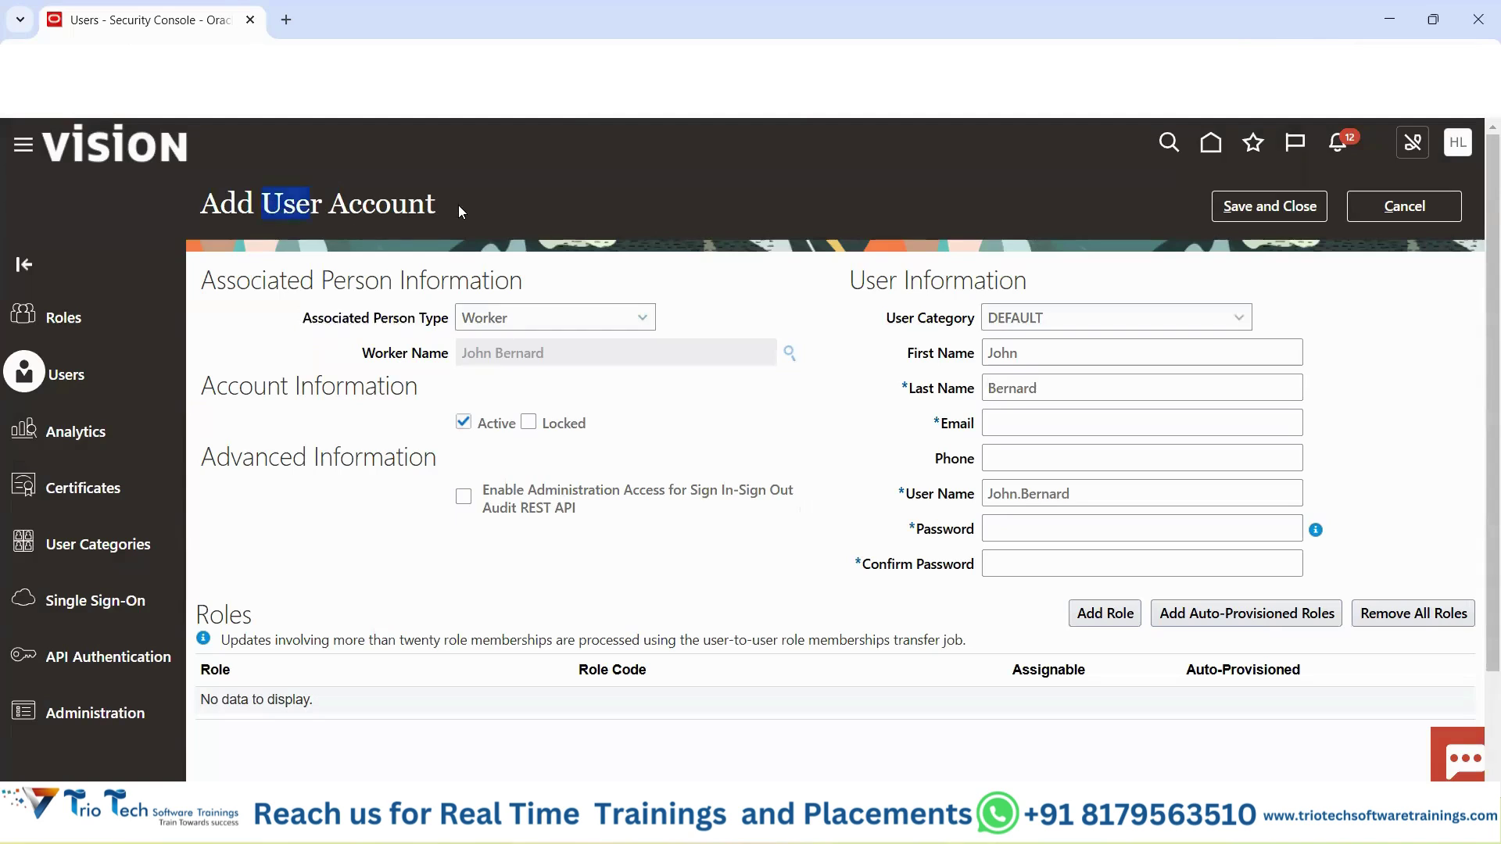
left_click_drag(363, 356, 431, 365)
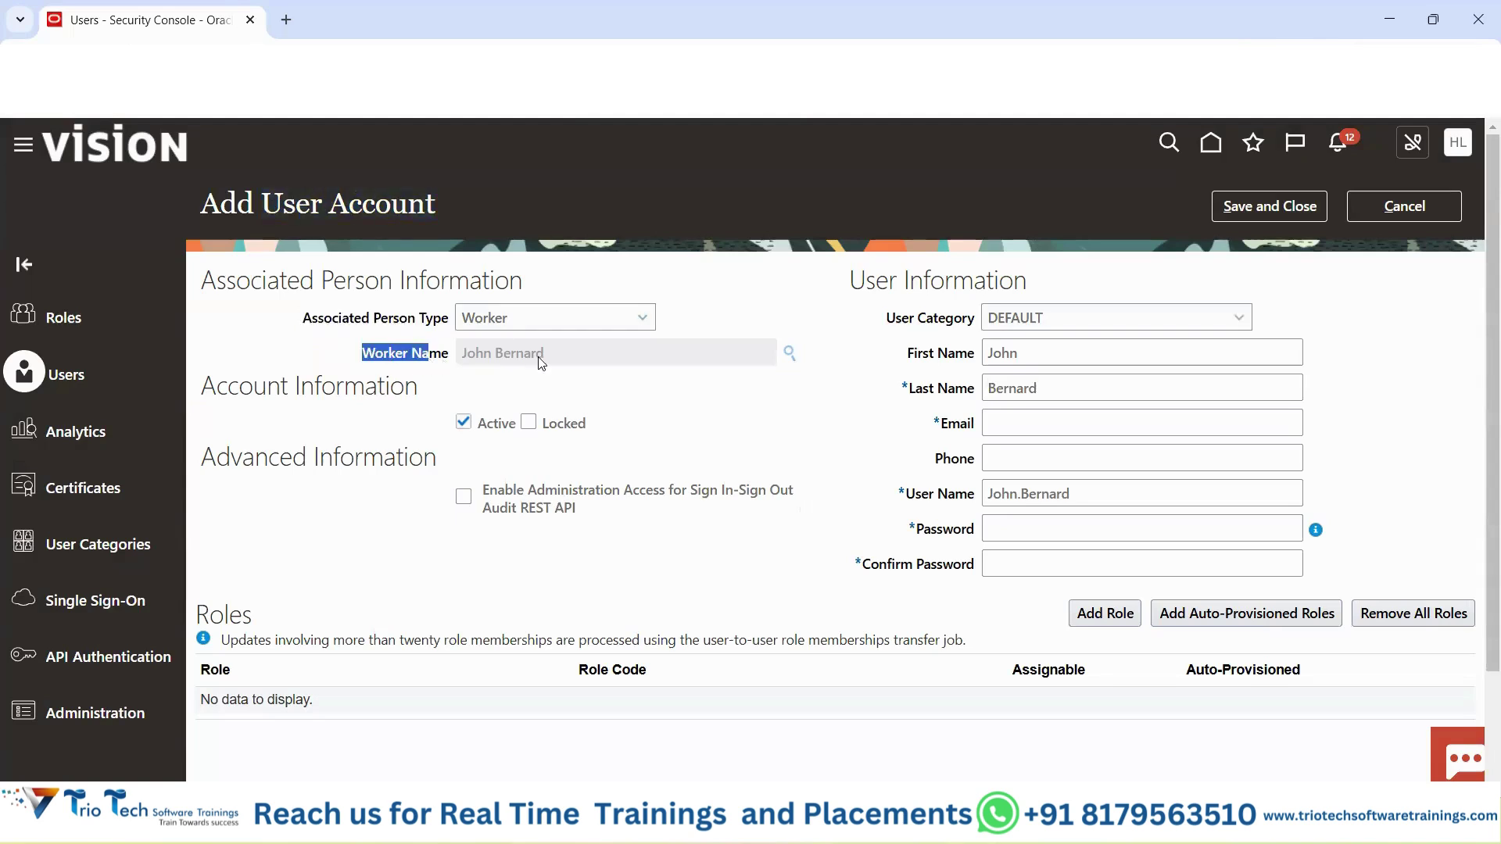
left_click_drag(551, 359, 494, 330)
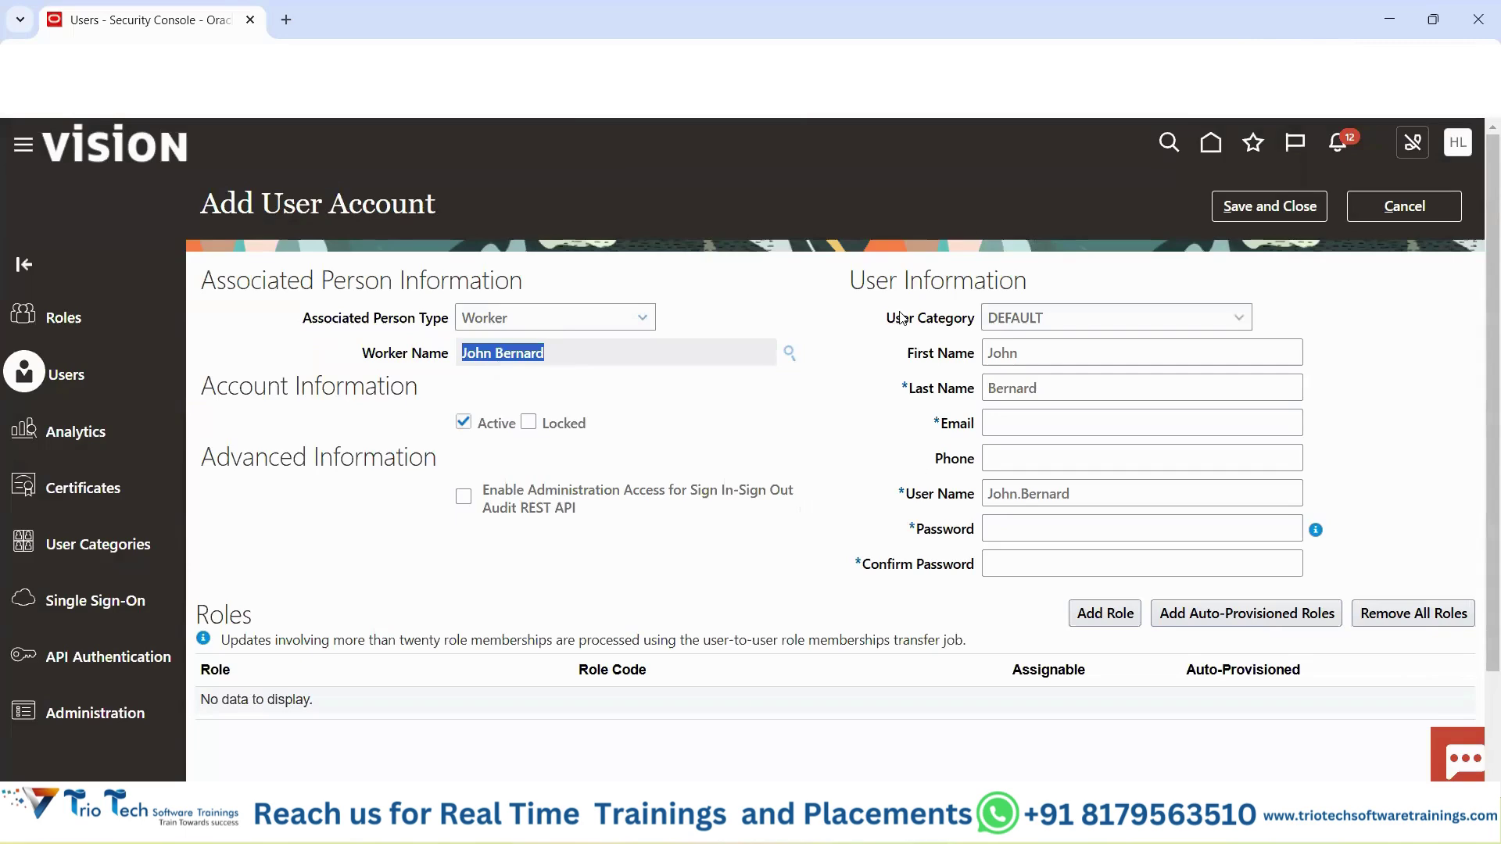
left_click_drag(867, 280, 1035, 266)
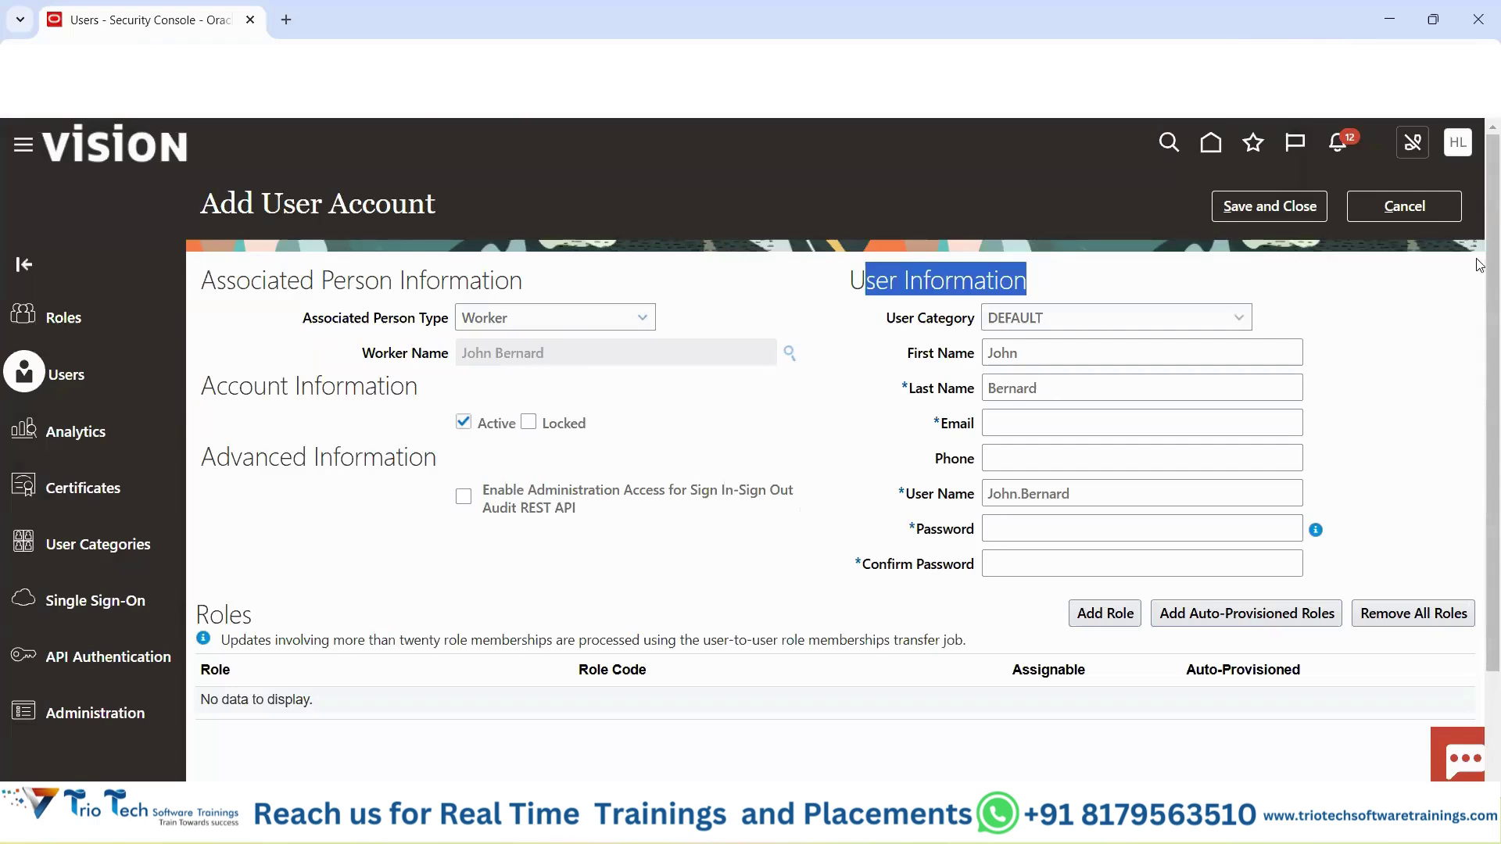
left_click(1454, 213)
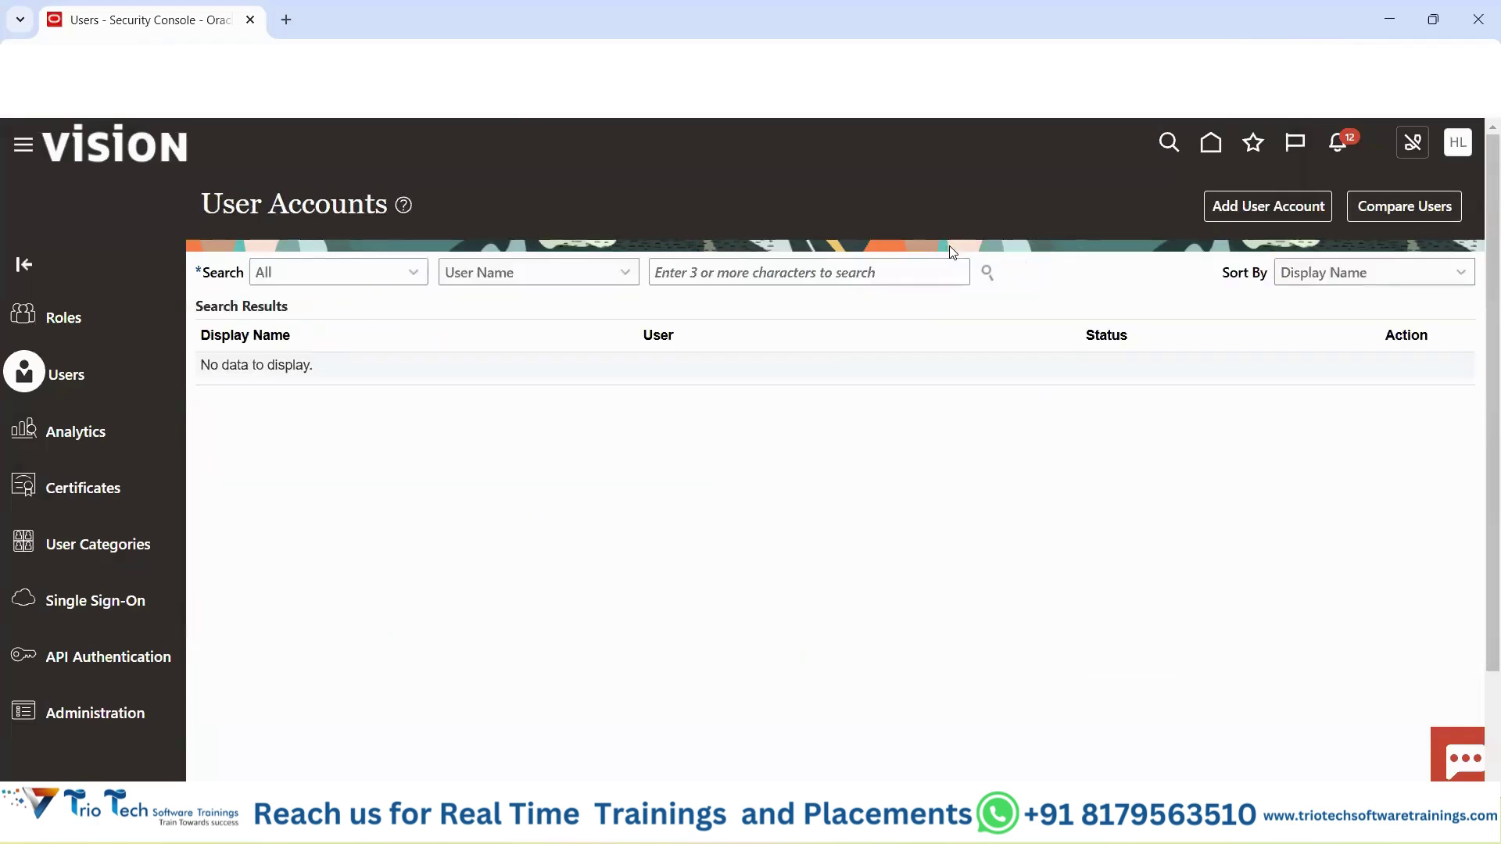
left_click(905, 825)
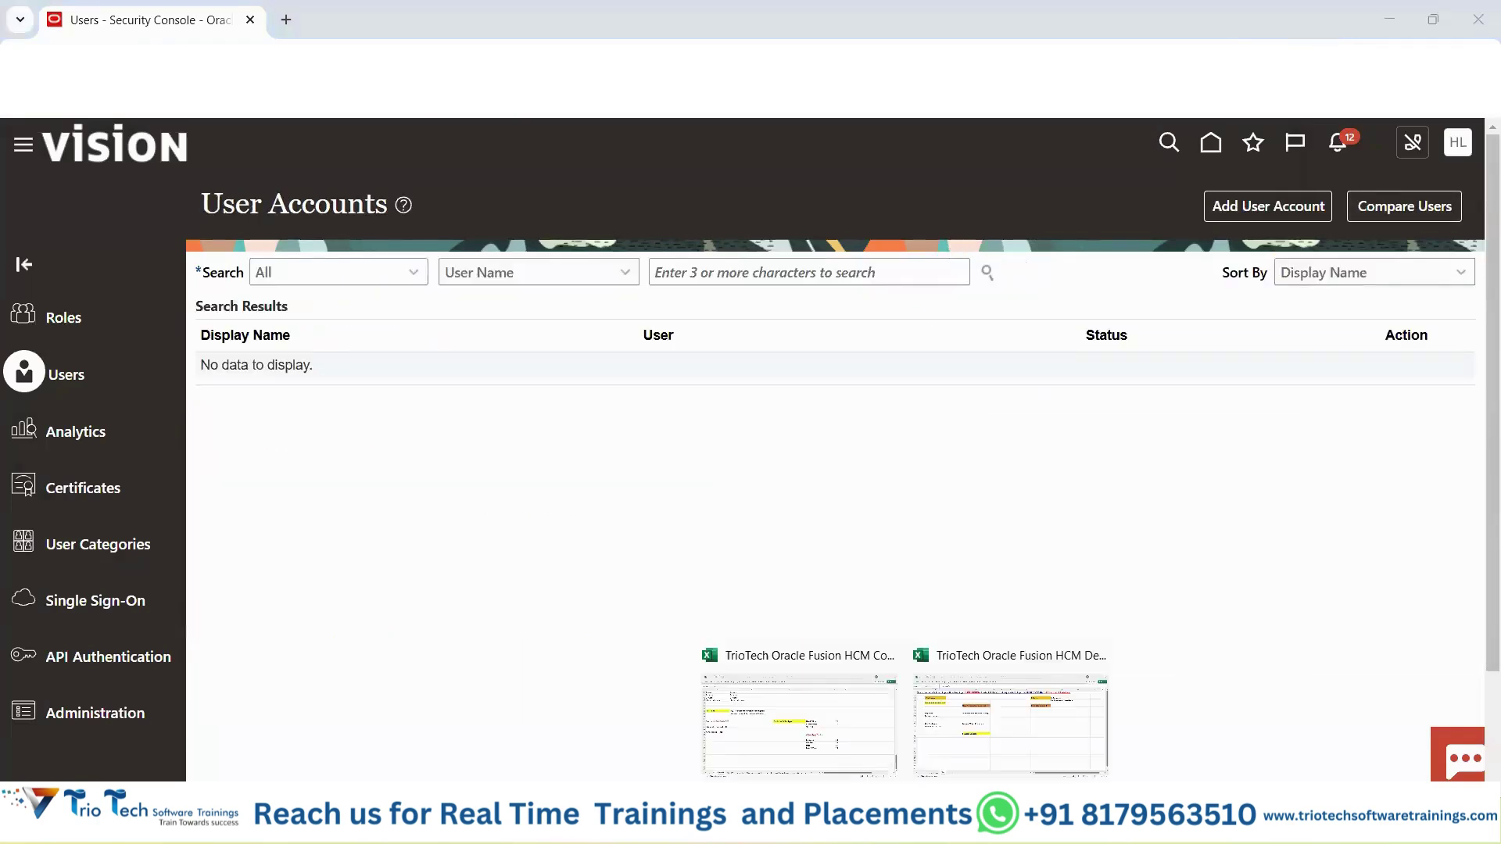
left_click(985, 766)
left_click_drag(420, 384, 157, 402)
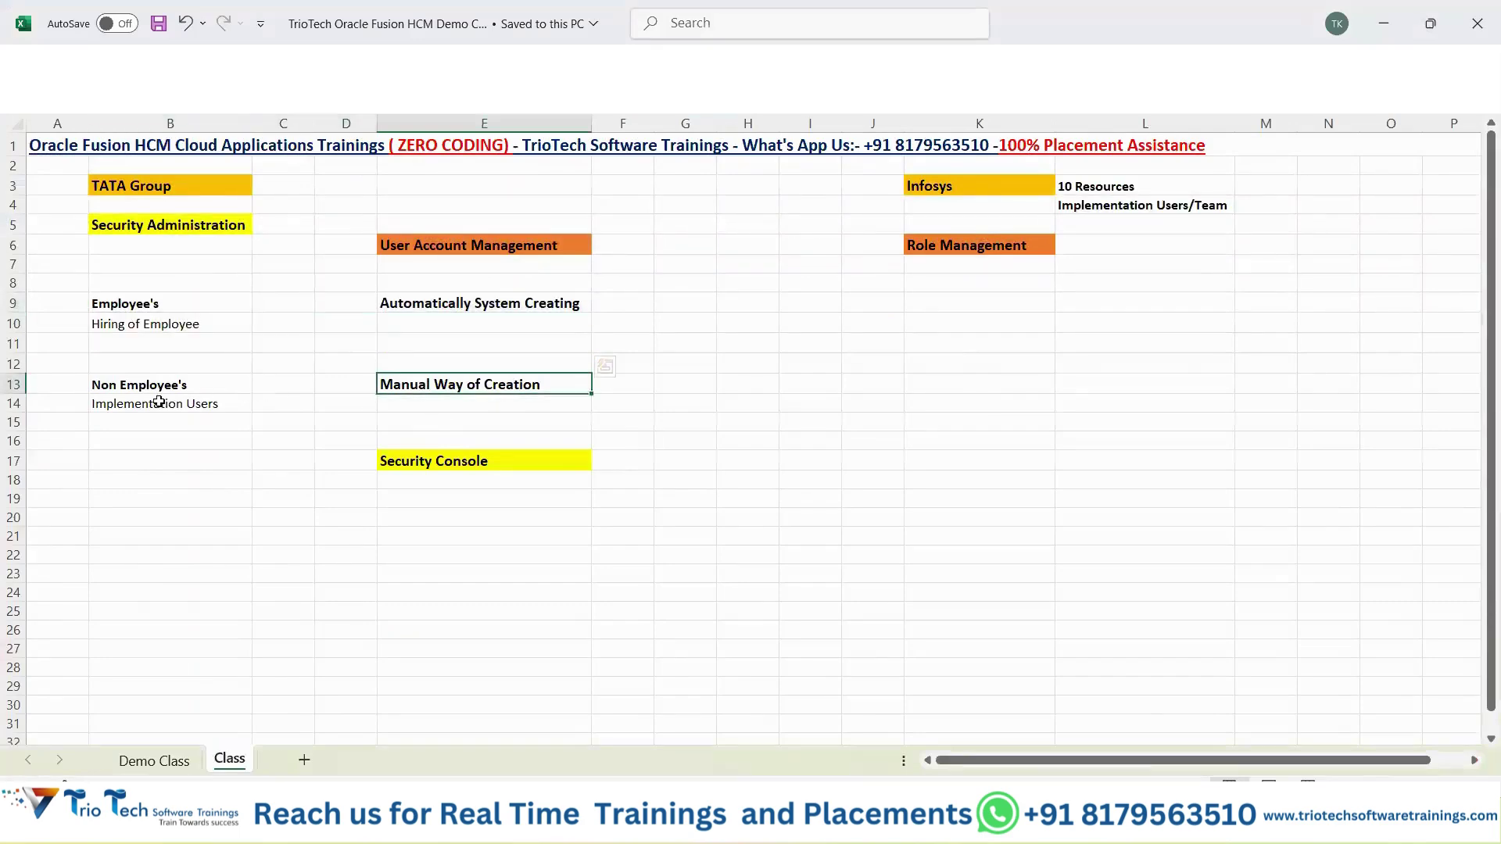
left_click(1127, 187)
left_click_drag(1130, 211, 985, 216)
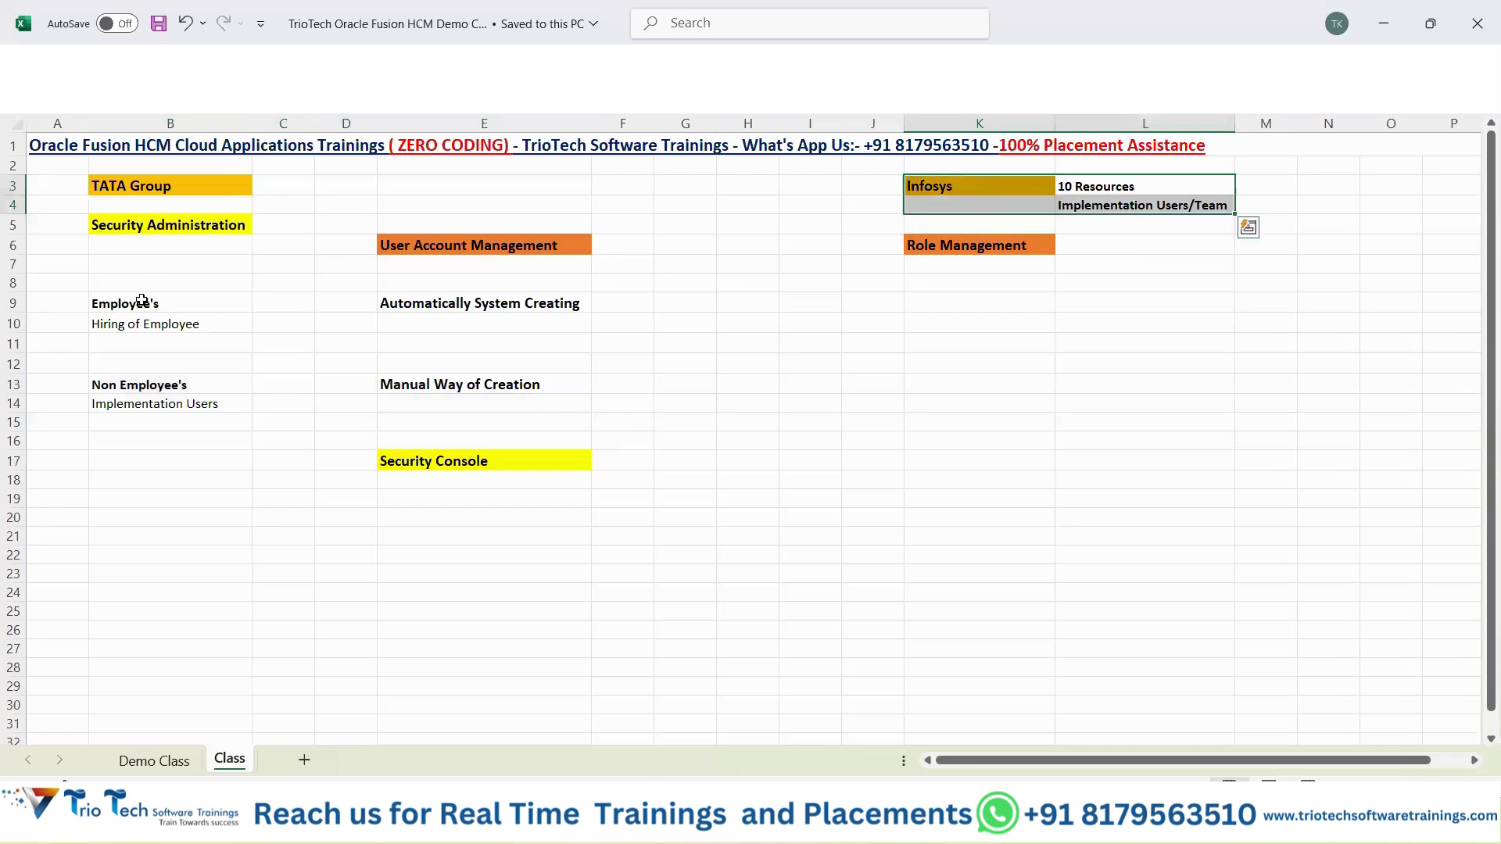
left_click_drag(148, 301, 470, 334)
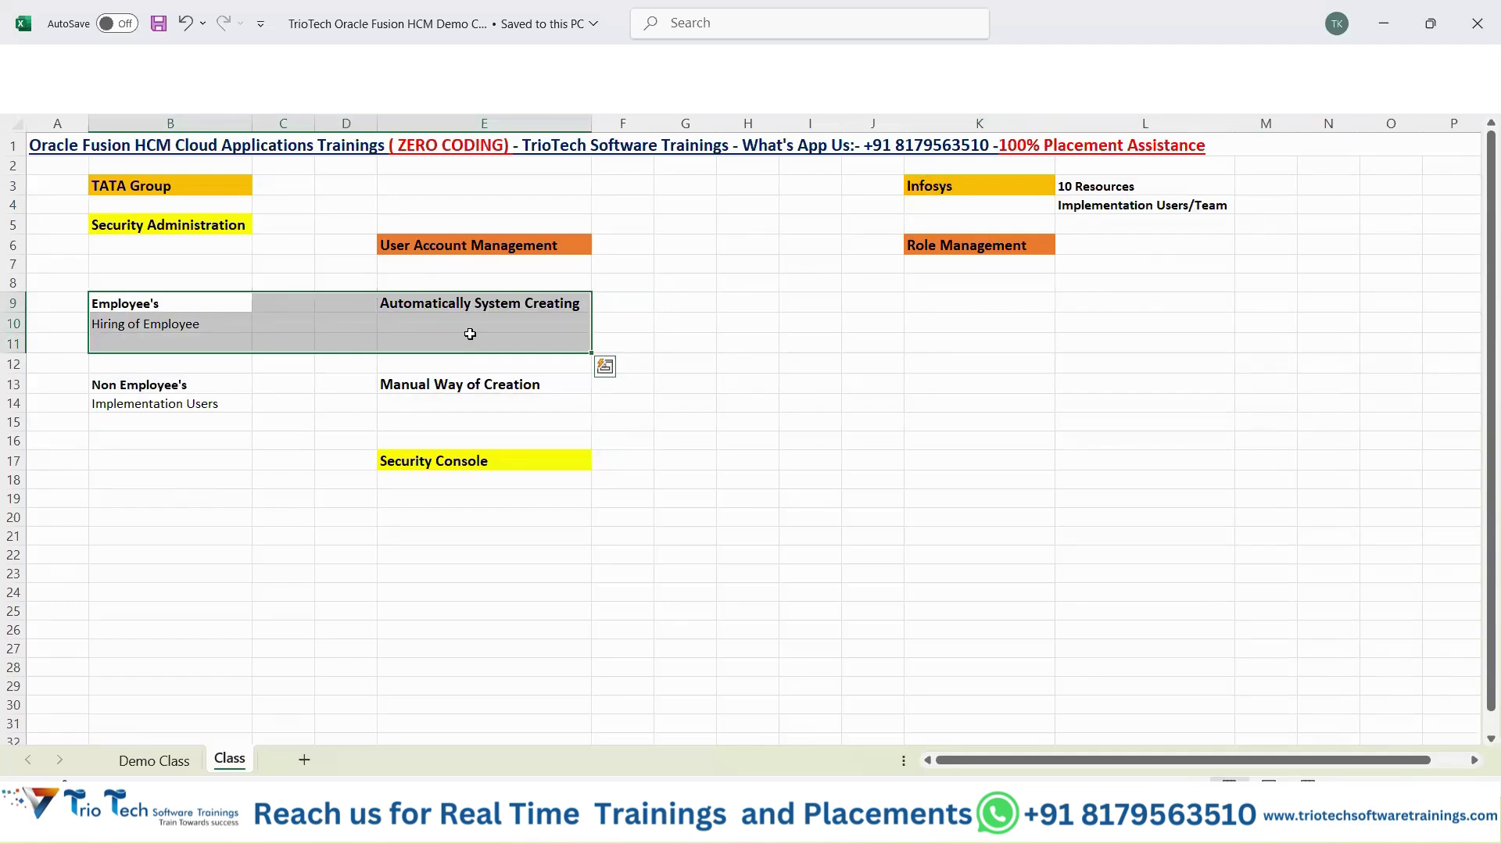
left_click_drag(149, 385, 528, 416)
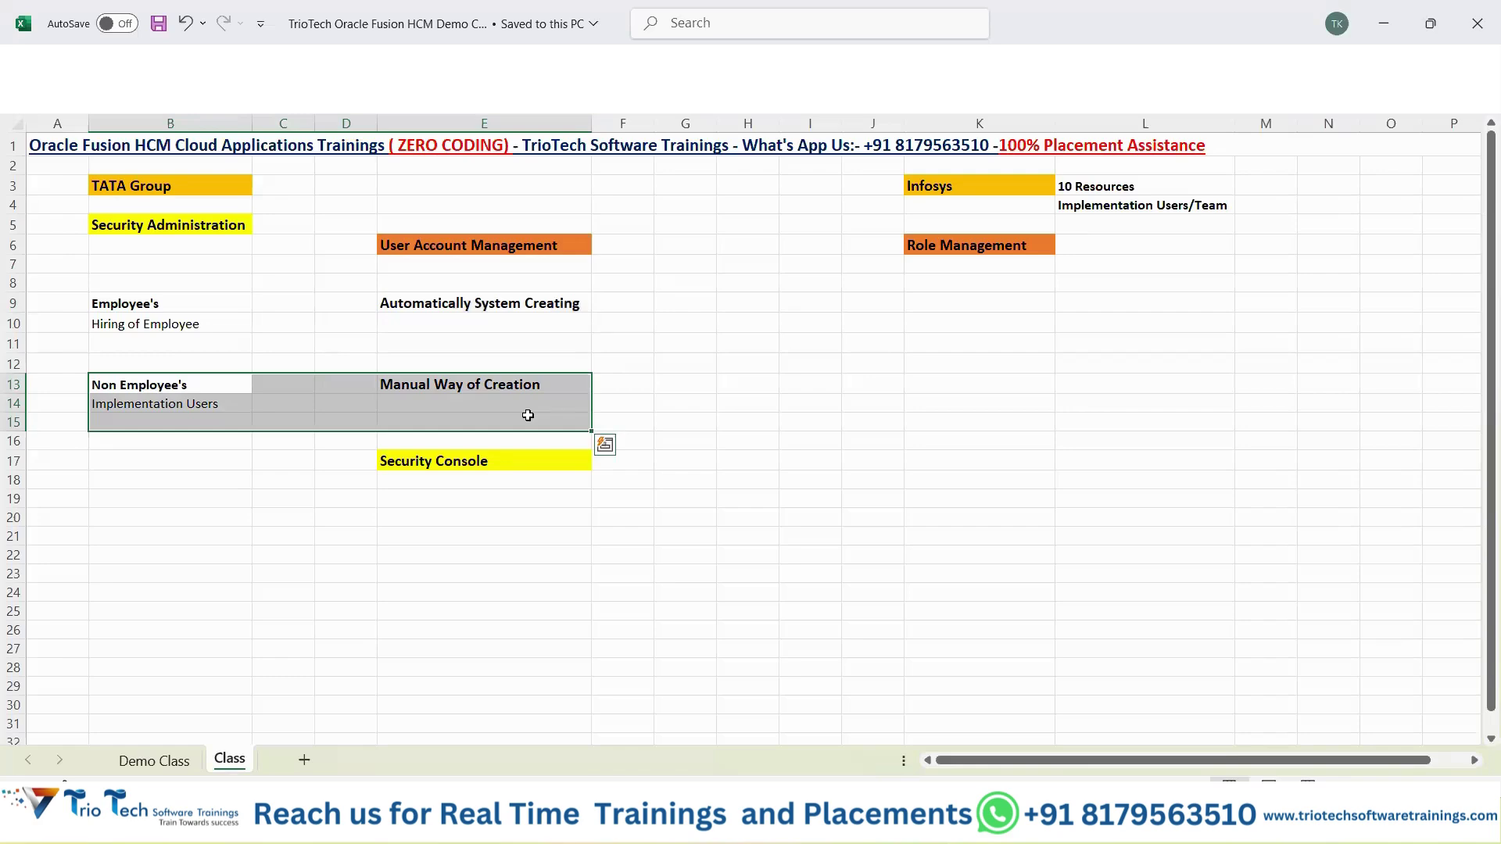
key("alt+Tab")
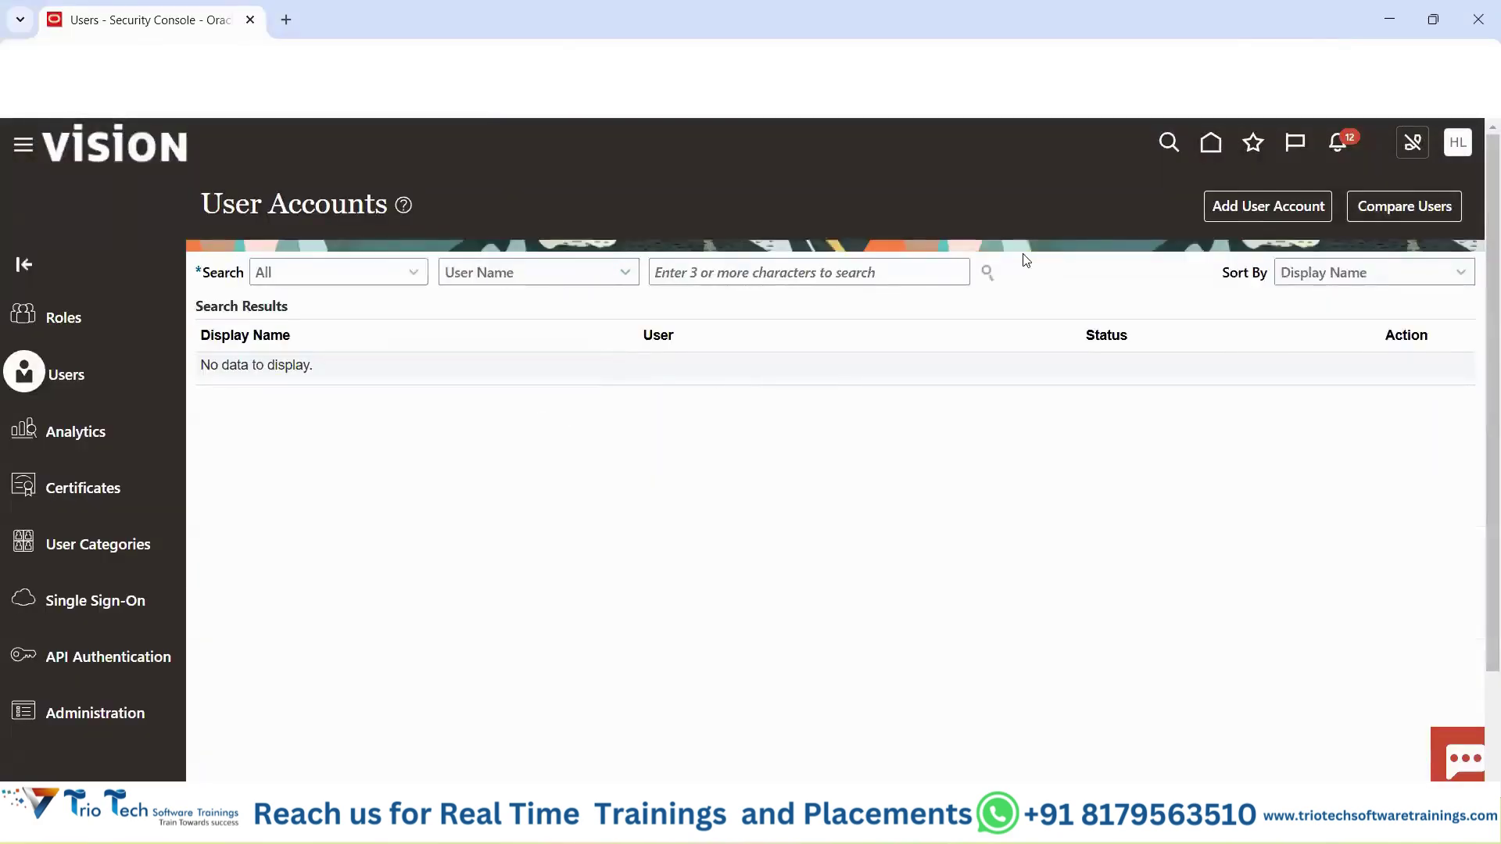
Open a new Add User Account form and keep the associated person type as None.
left_click(1234, 214)
left_click_drag(239, 208, 415, 208)
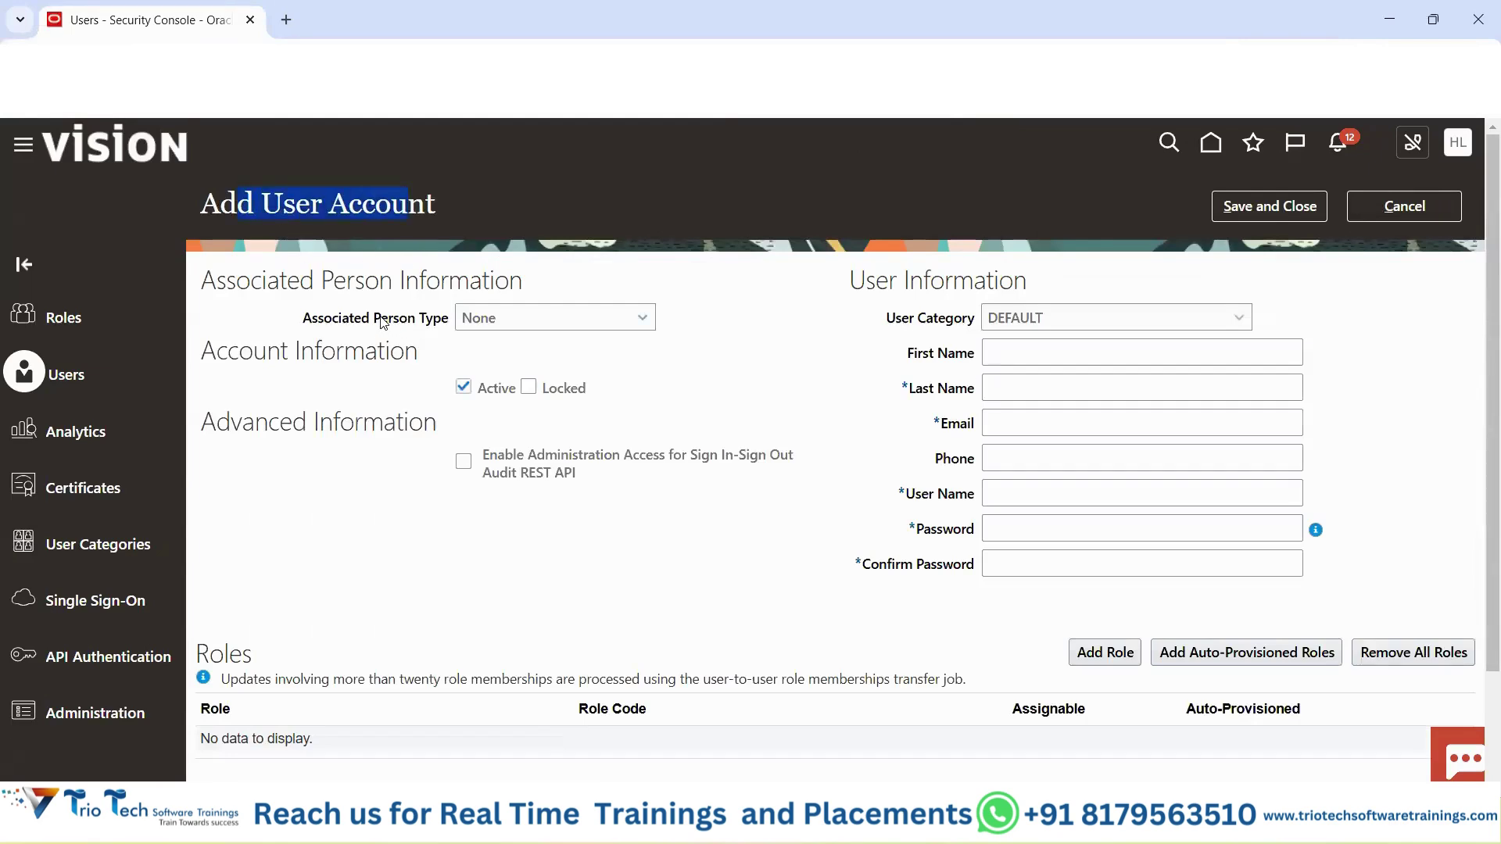
left_click(383, 322)
left_click(486, 320)
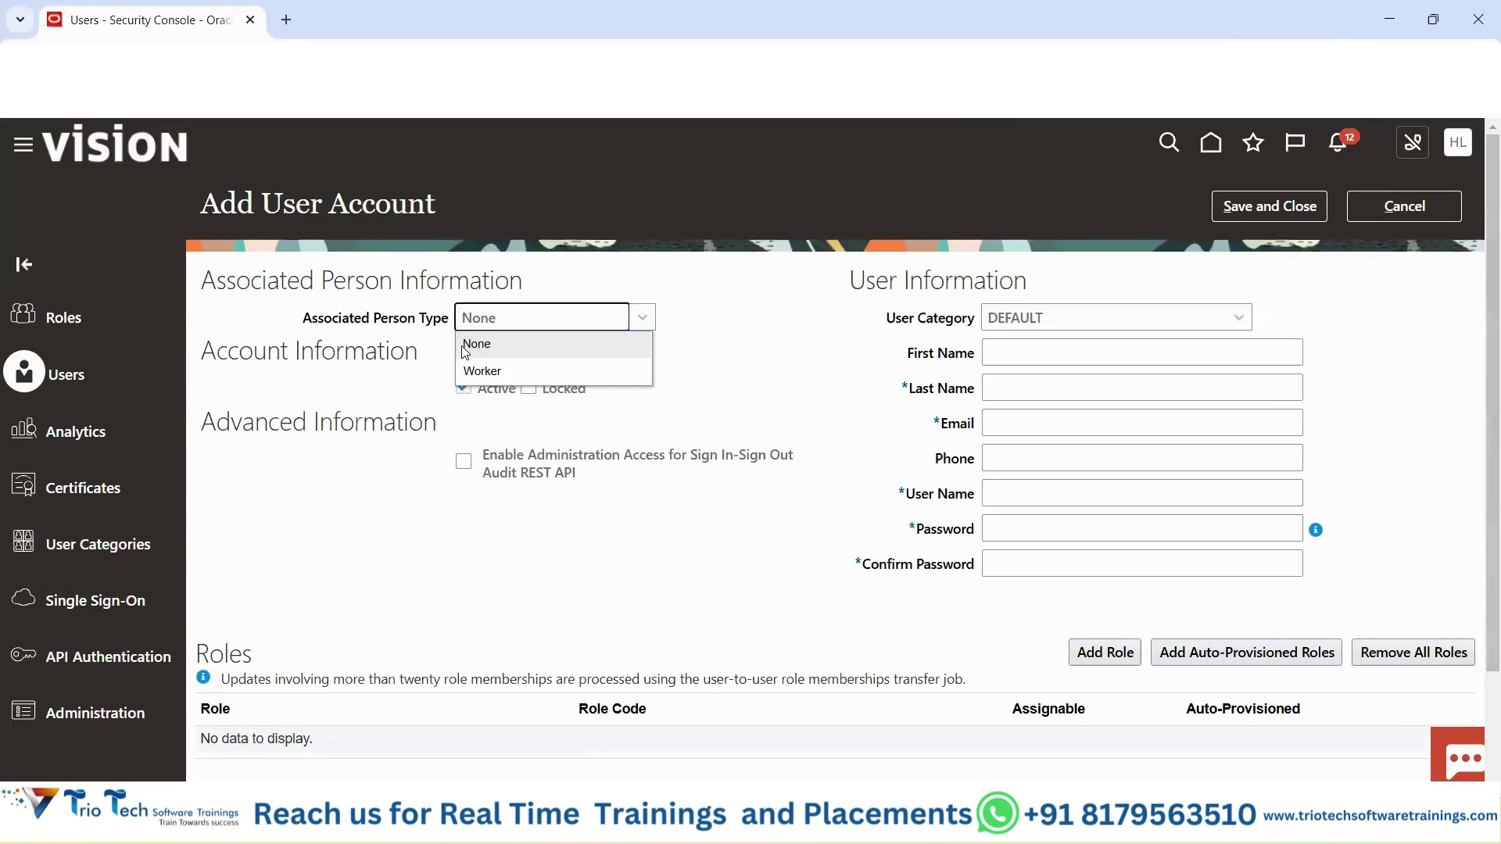
left_click(500, 351)
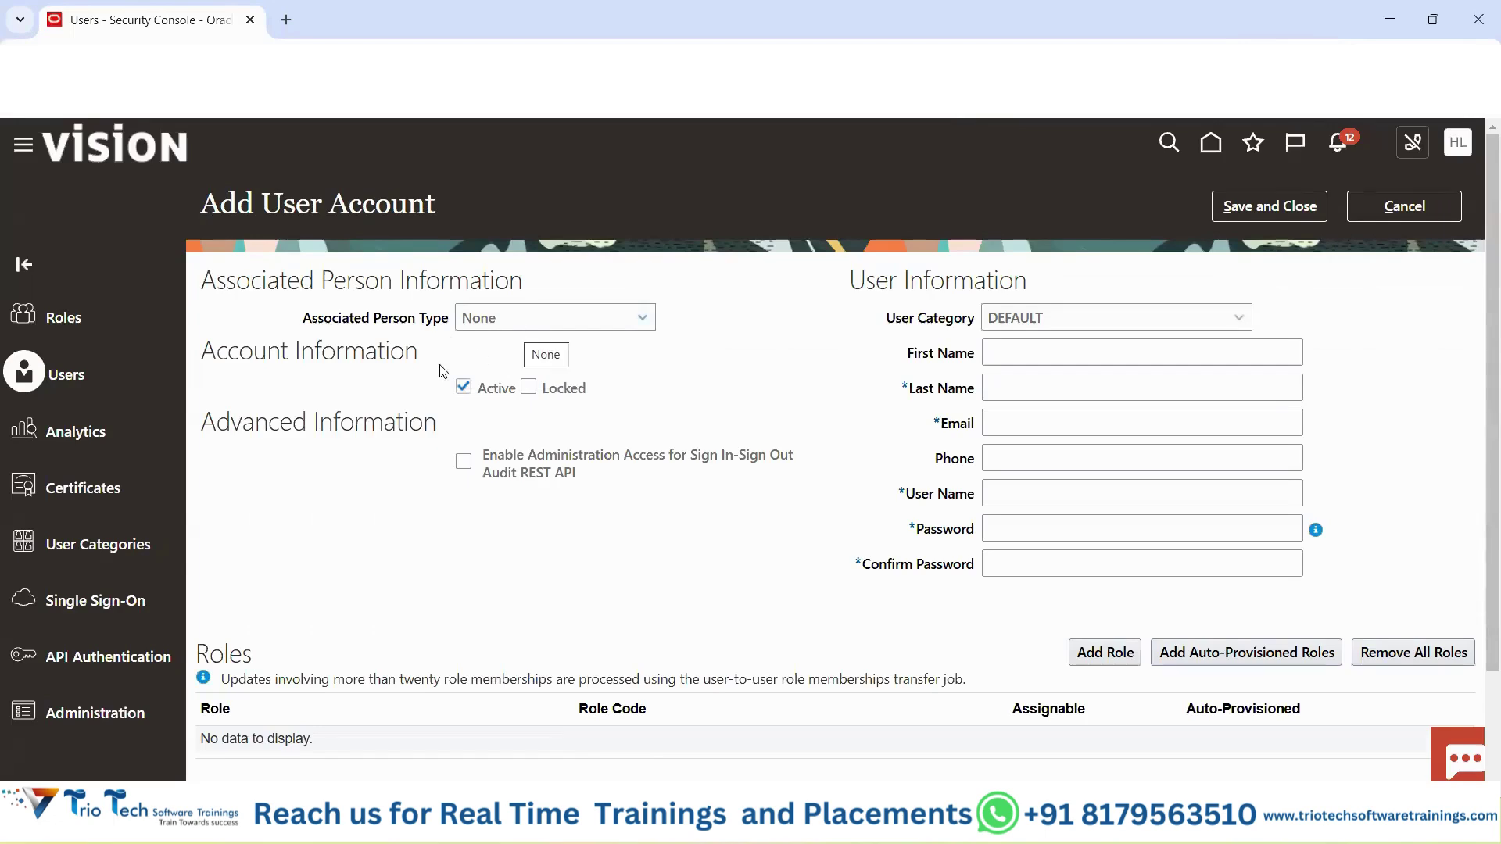
Walk through the Account, Advanced and User Information sections, including user category DEFAULT.
left_click_drag(228, 352, 441, 364)
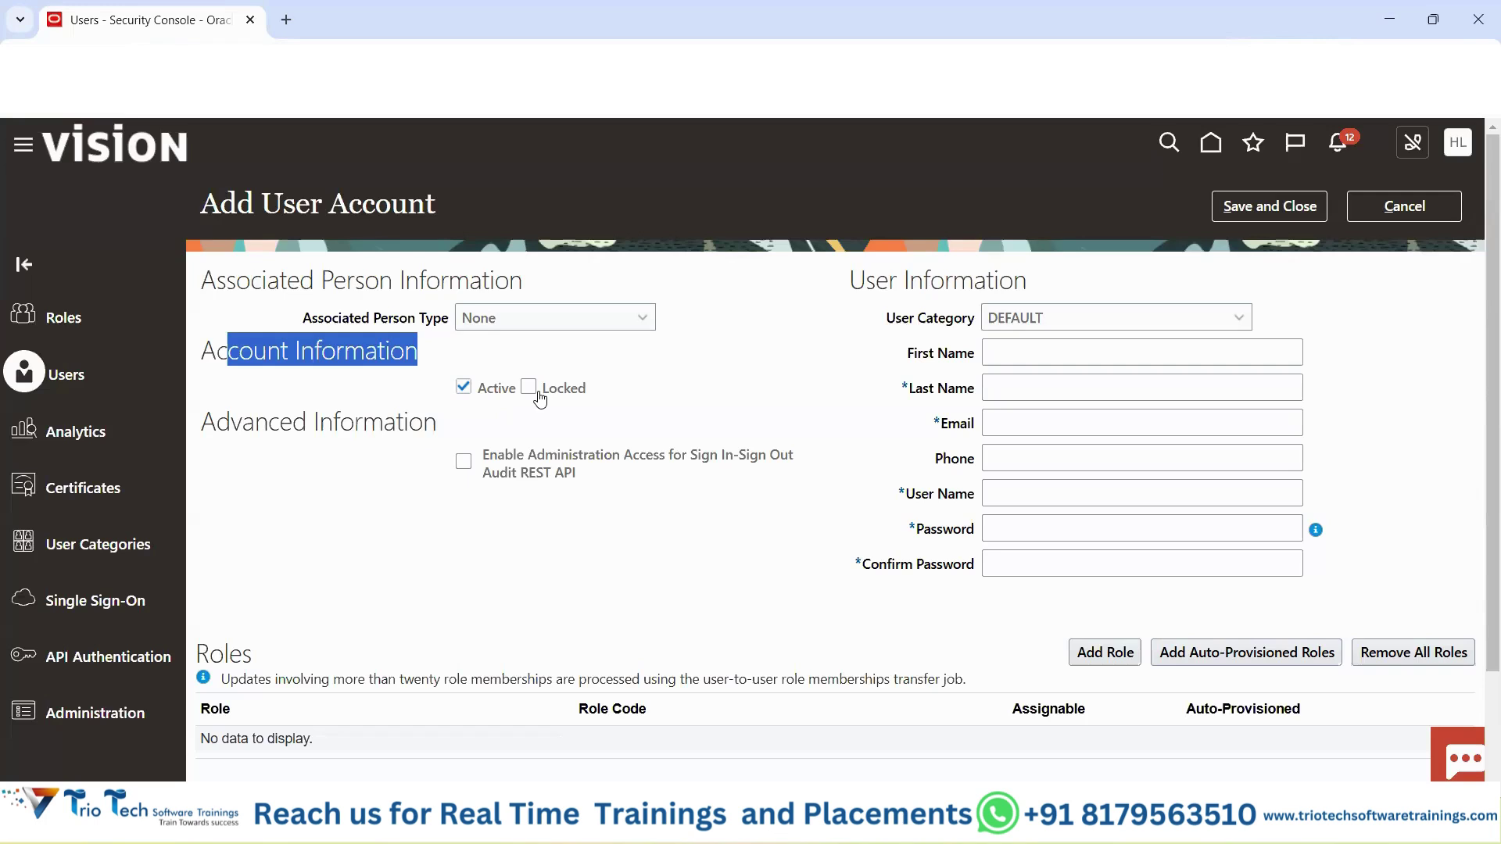
left_click_drag(242, 426, 457, 434)
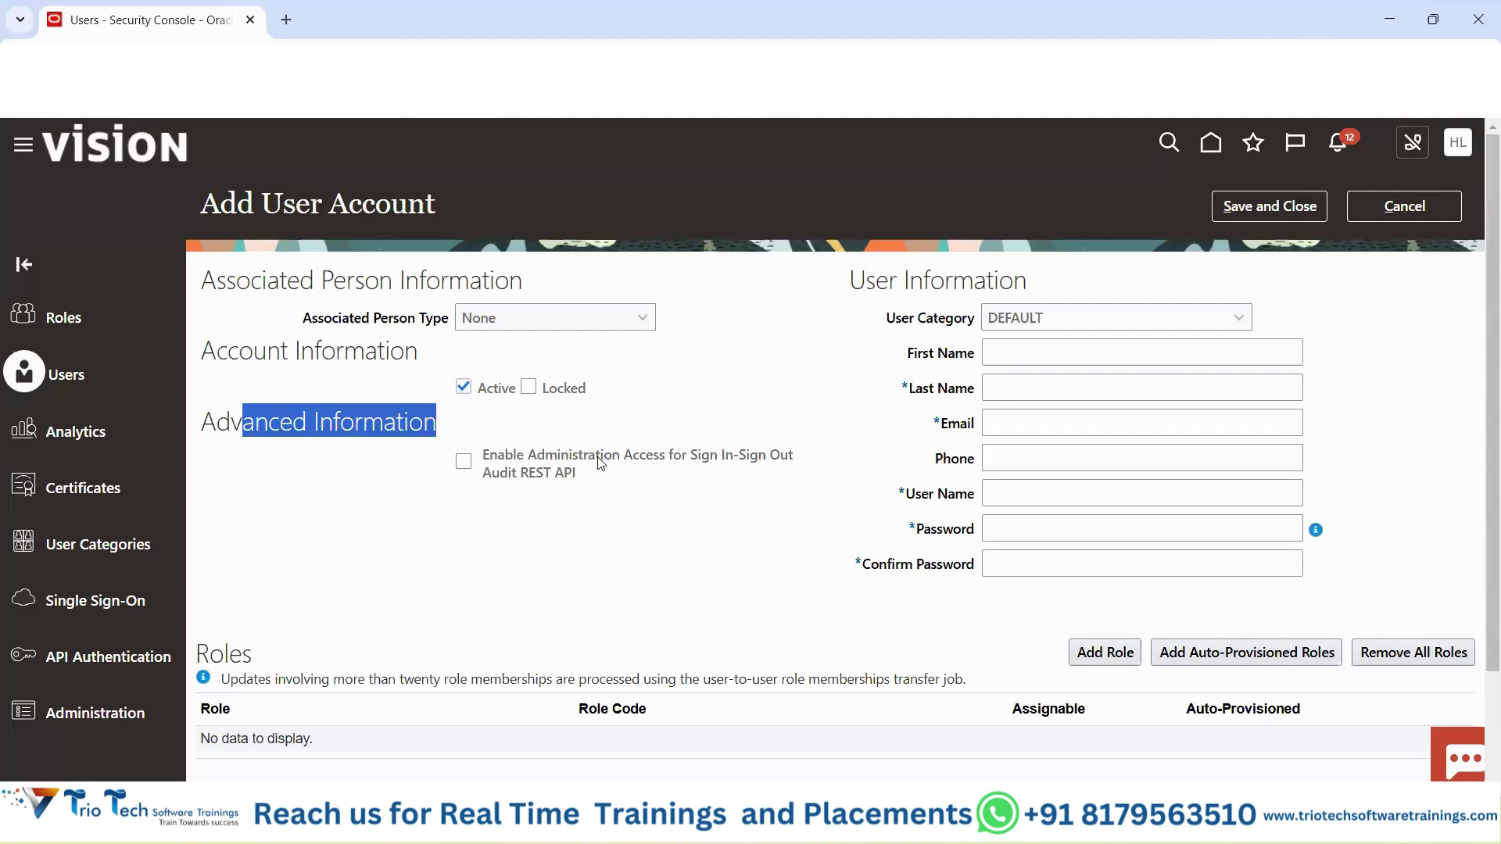
left_click(758, 397)
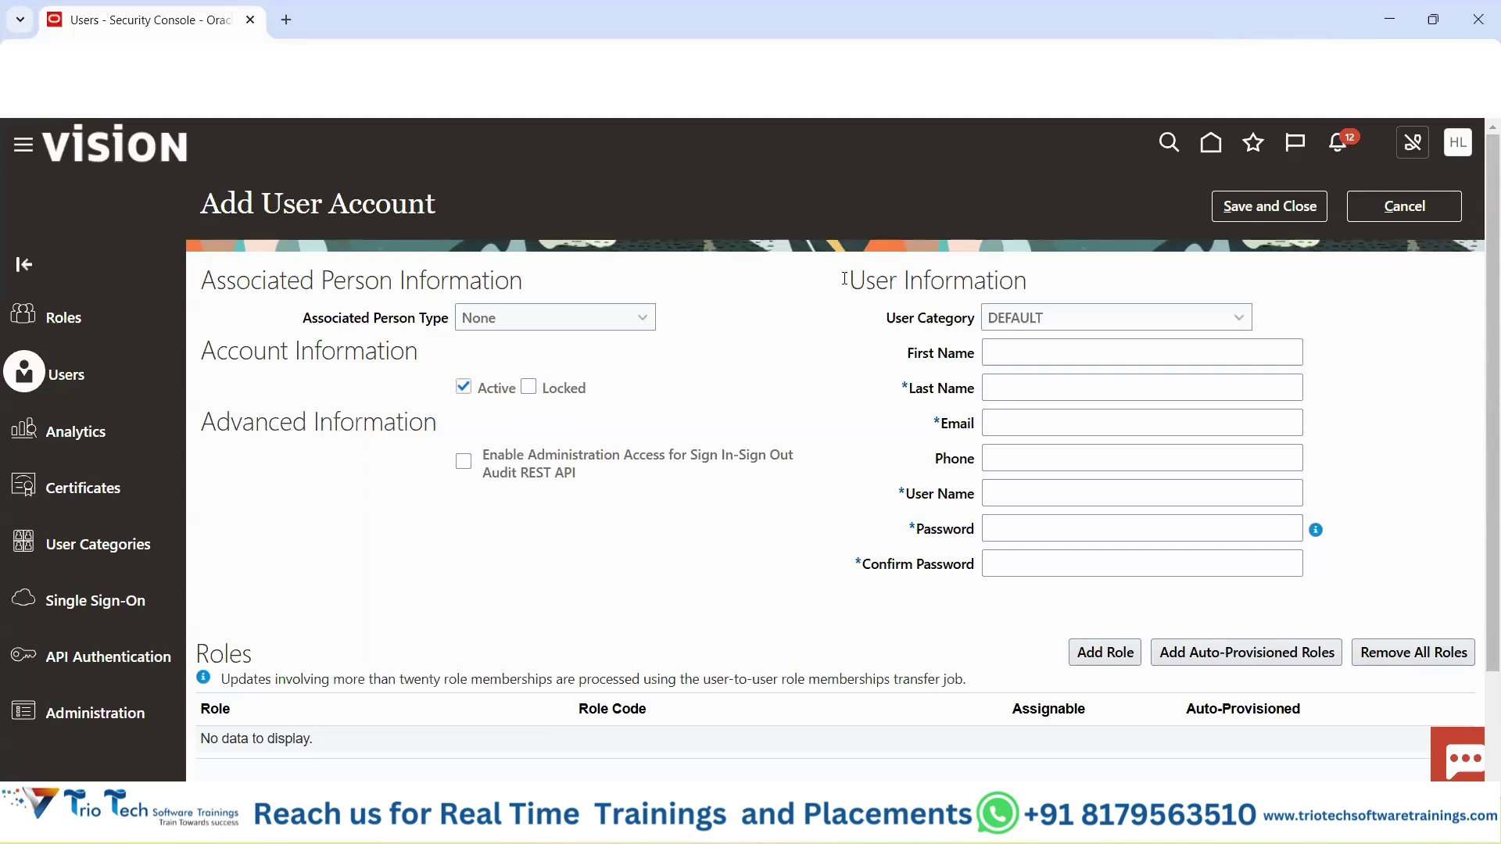
left_click_drag(262, 202, 733, 202)
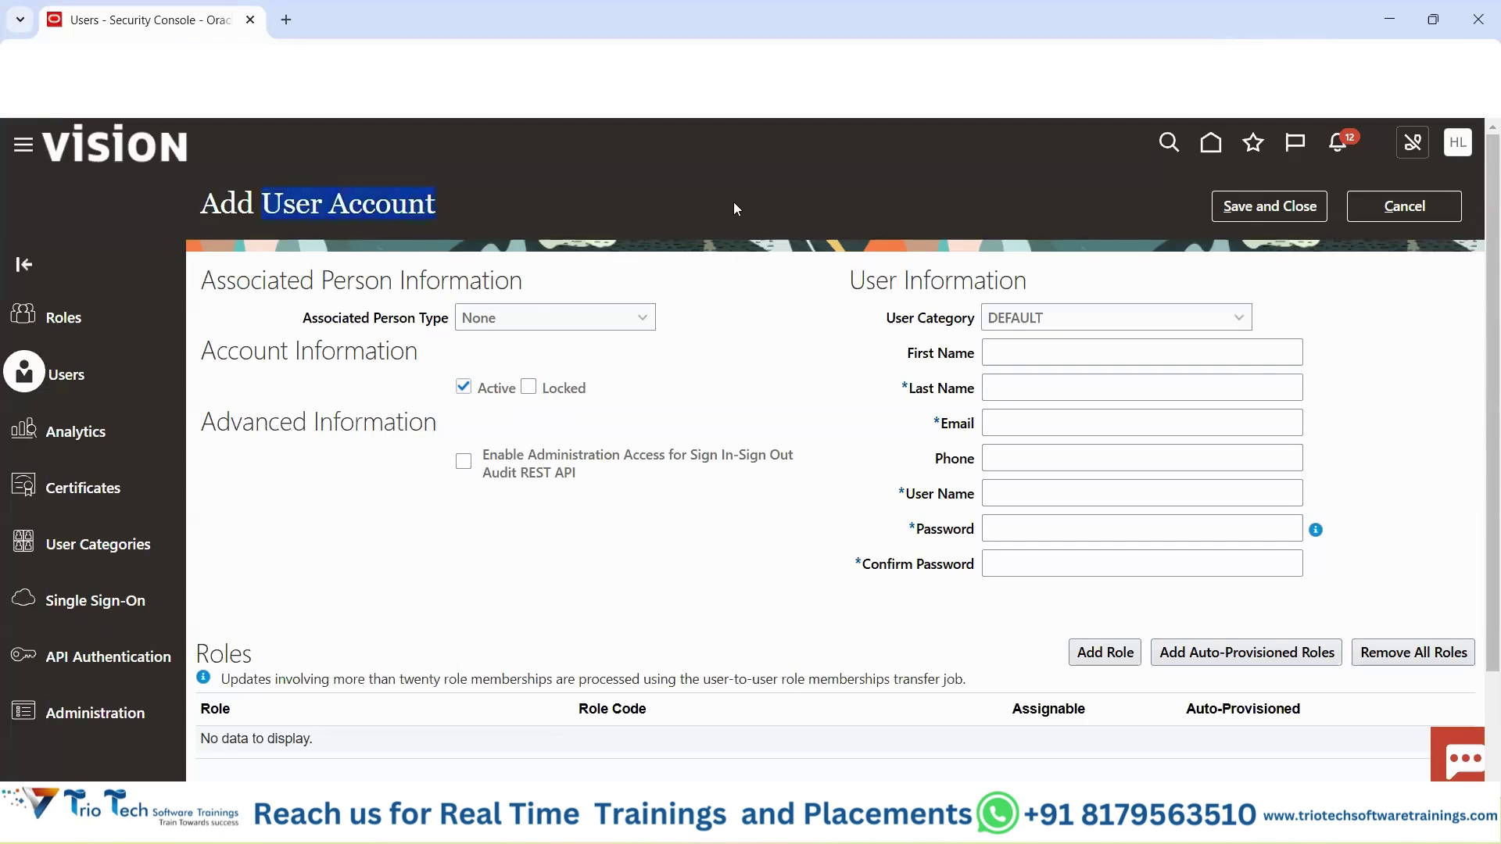
left_click_drag(851, 281, 1062, 285)
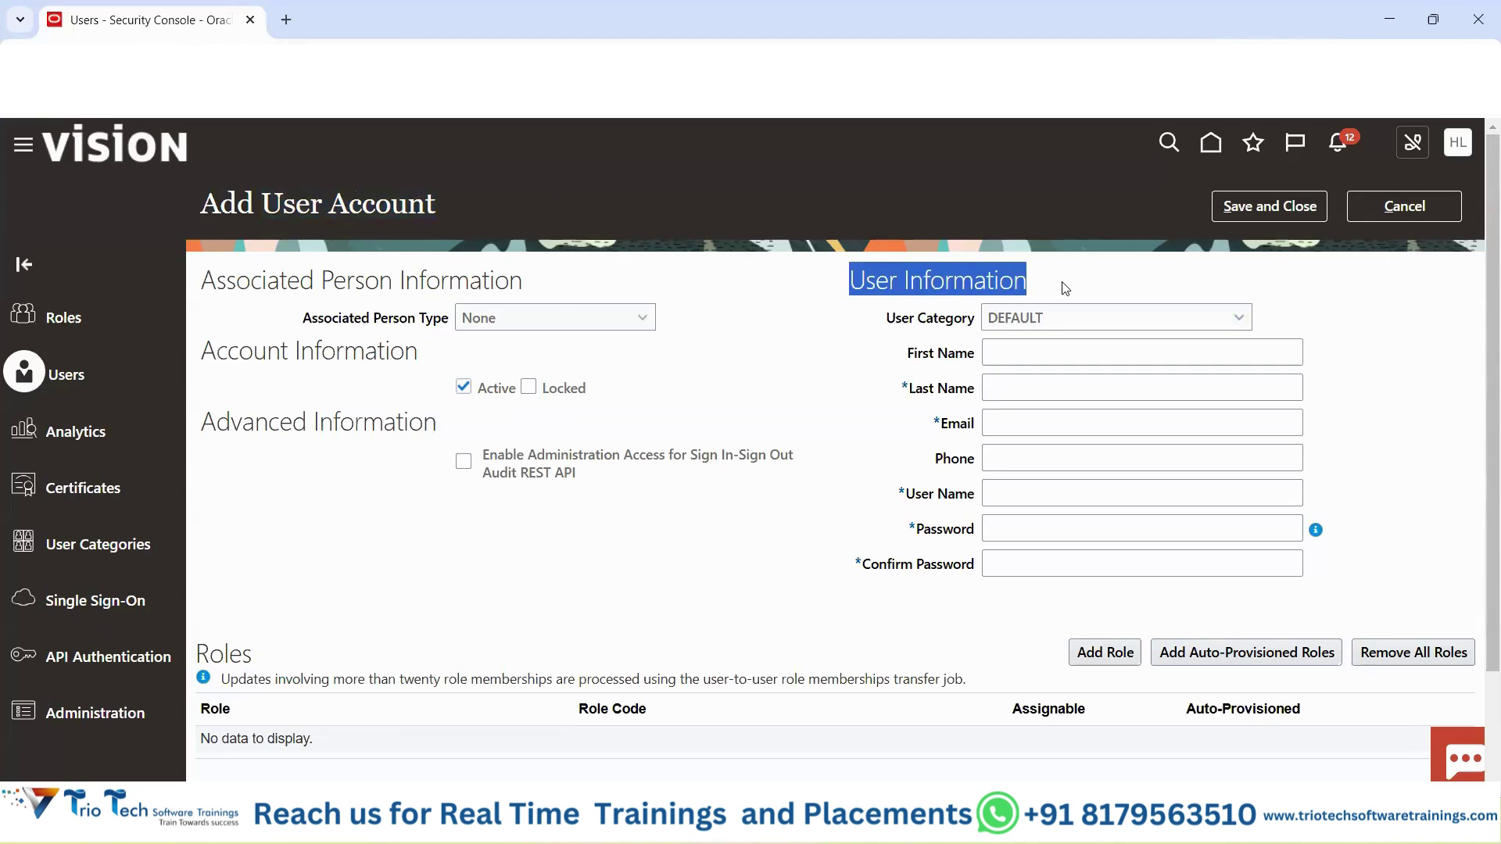
left_click_drag(887, 321, 967, 324)
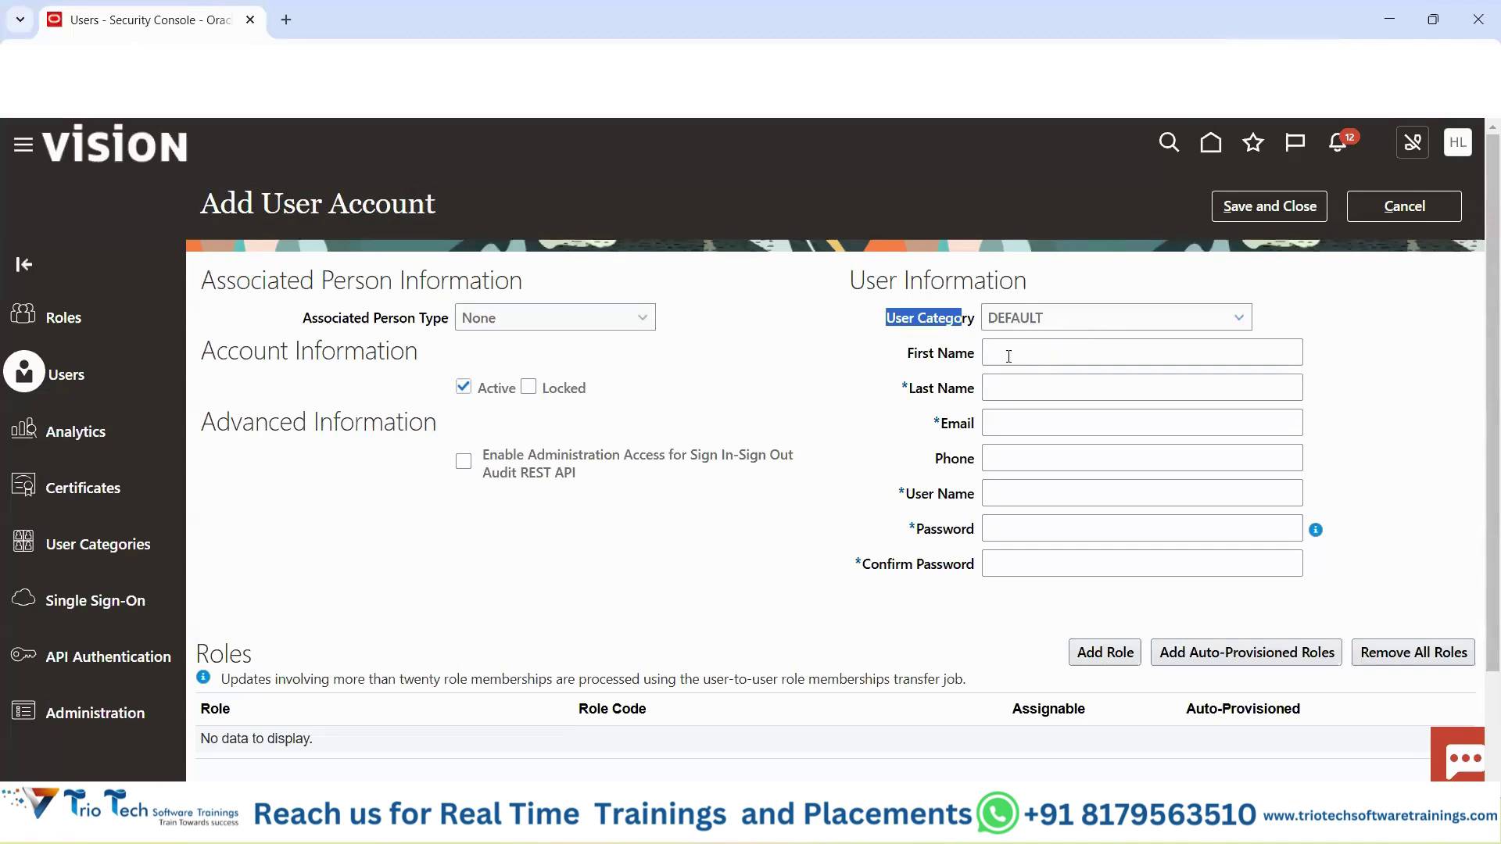
left_click(1009, 356)
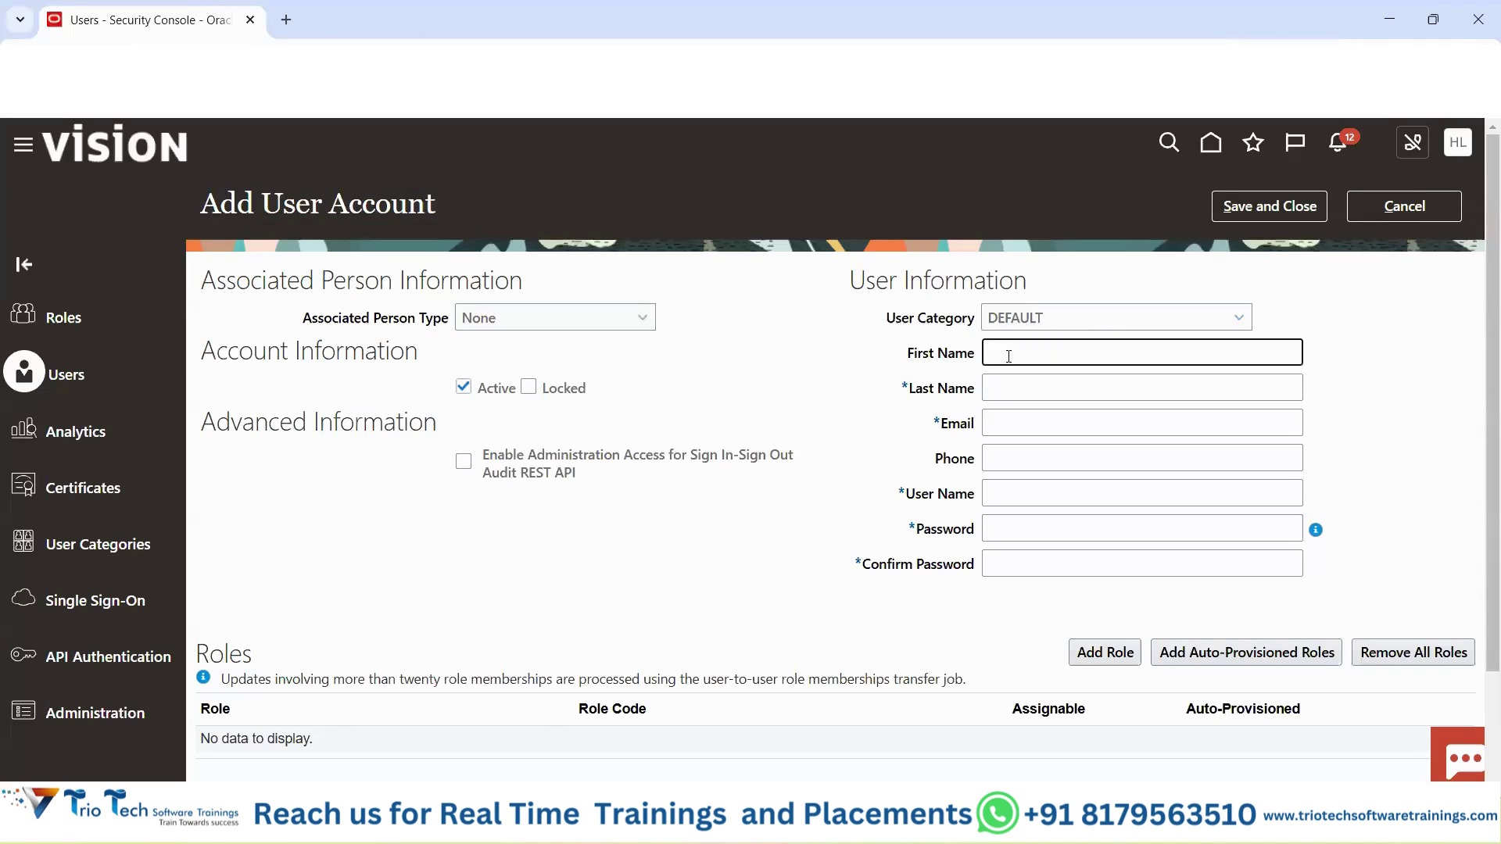
key("Tab")
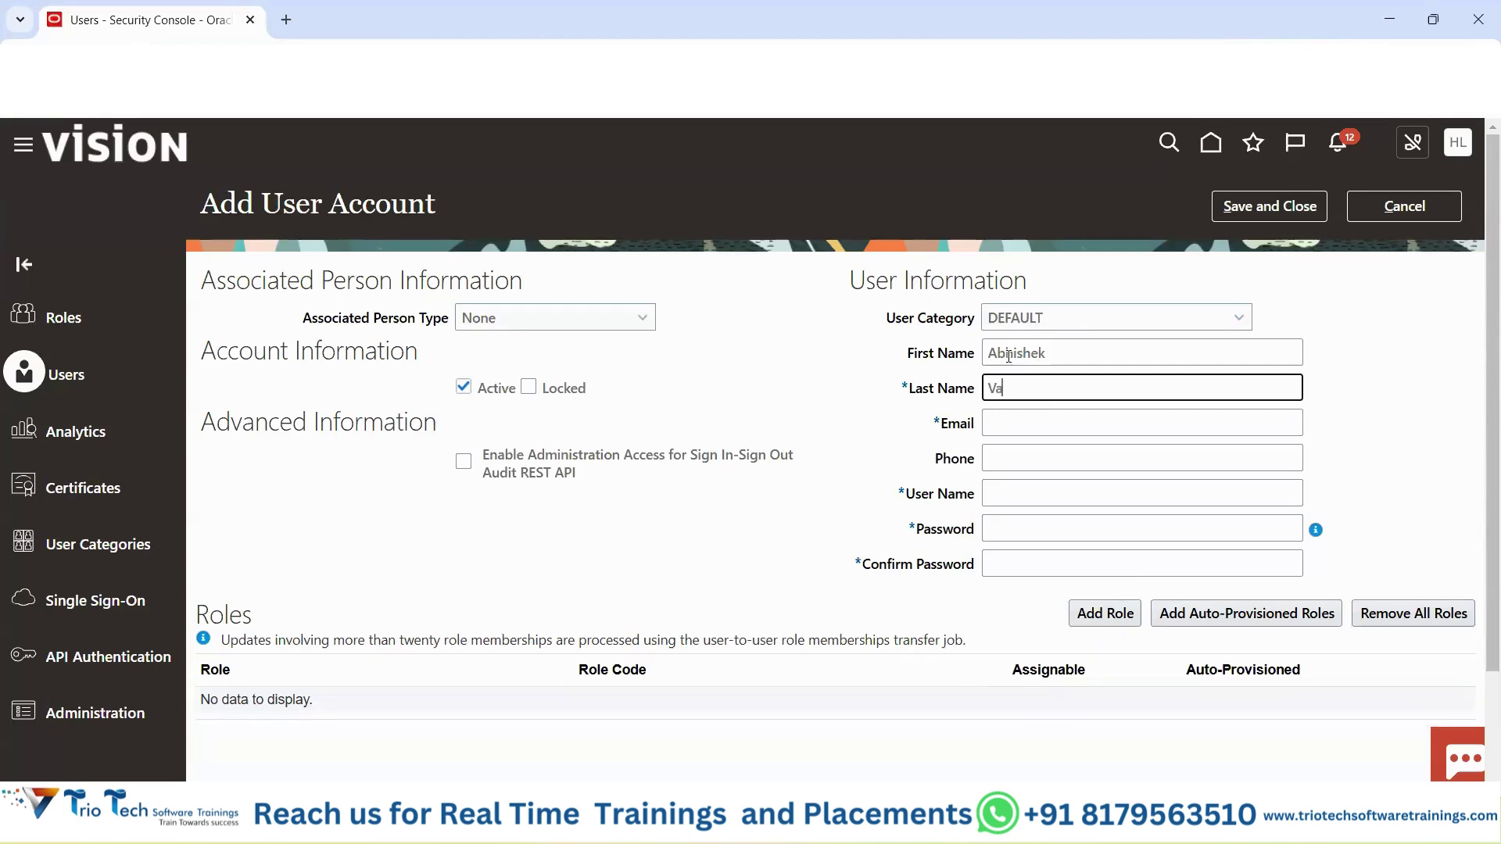
key("Tab")
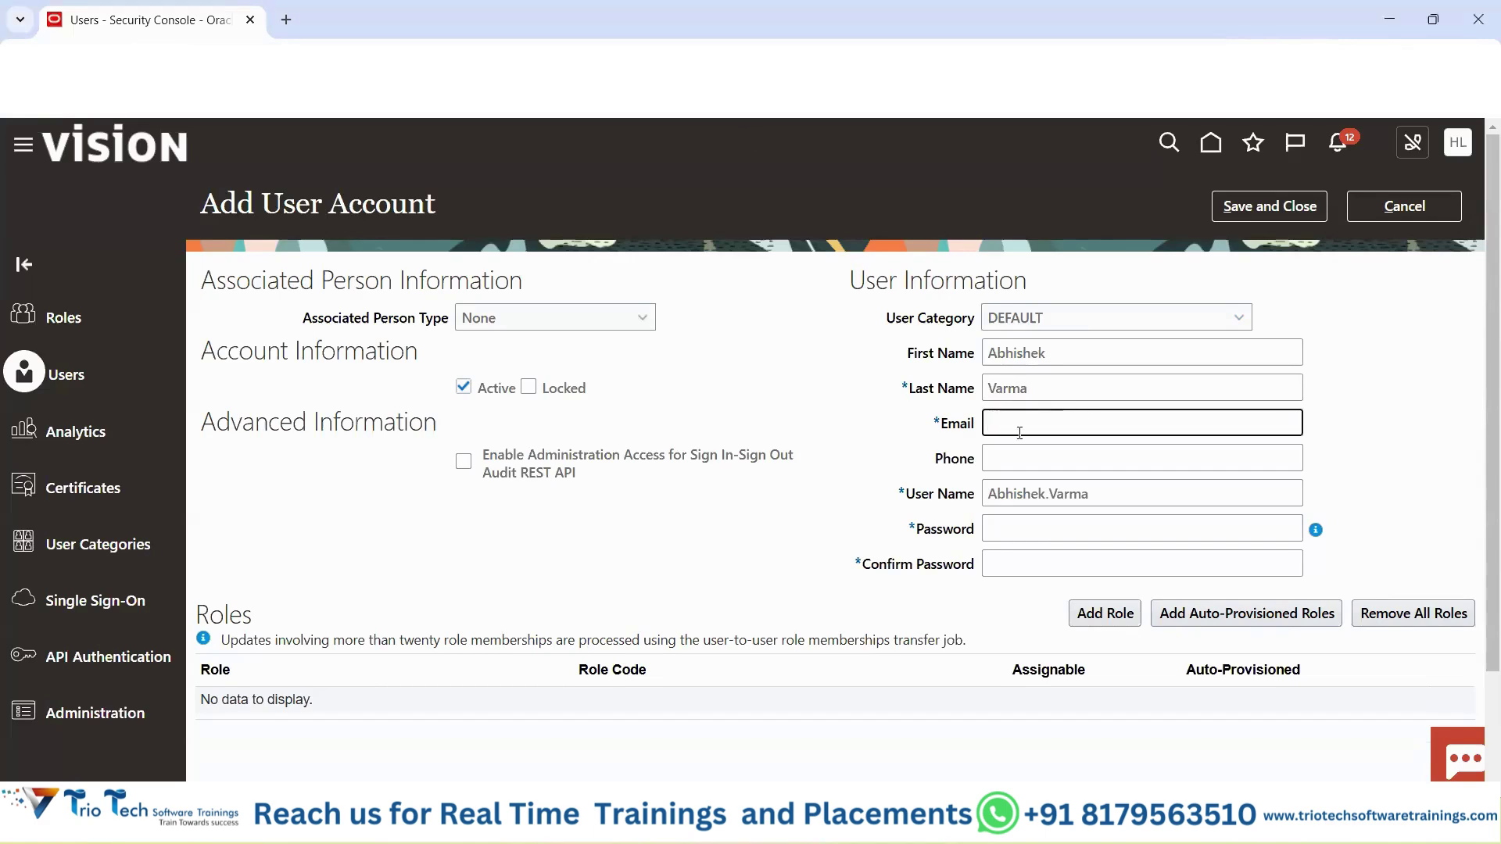
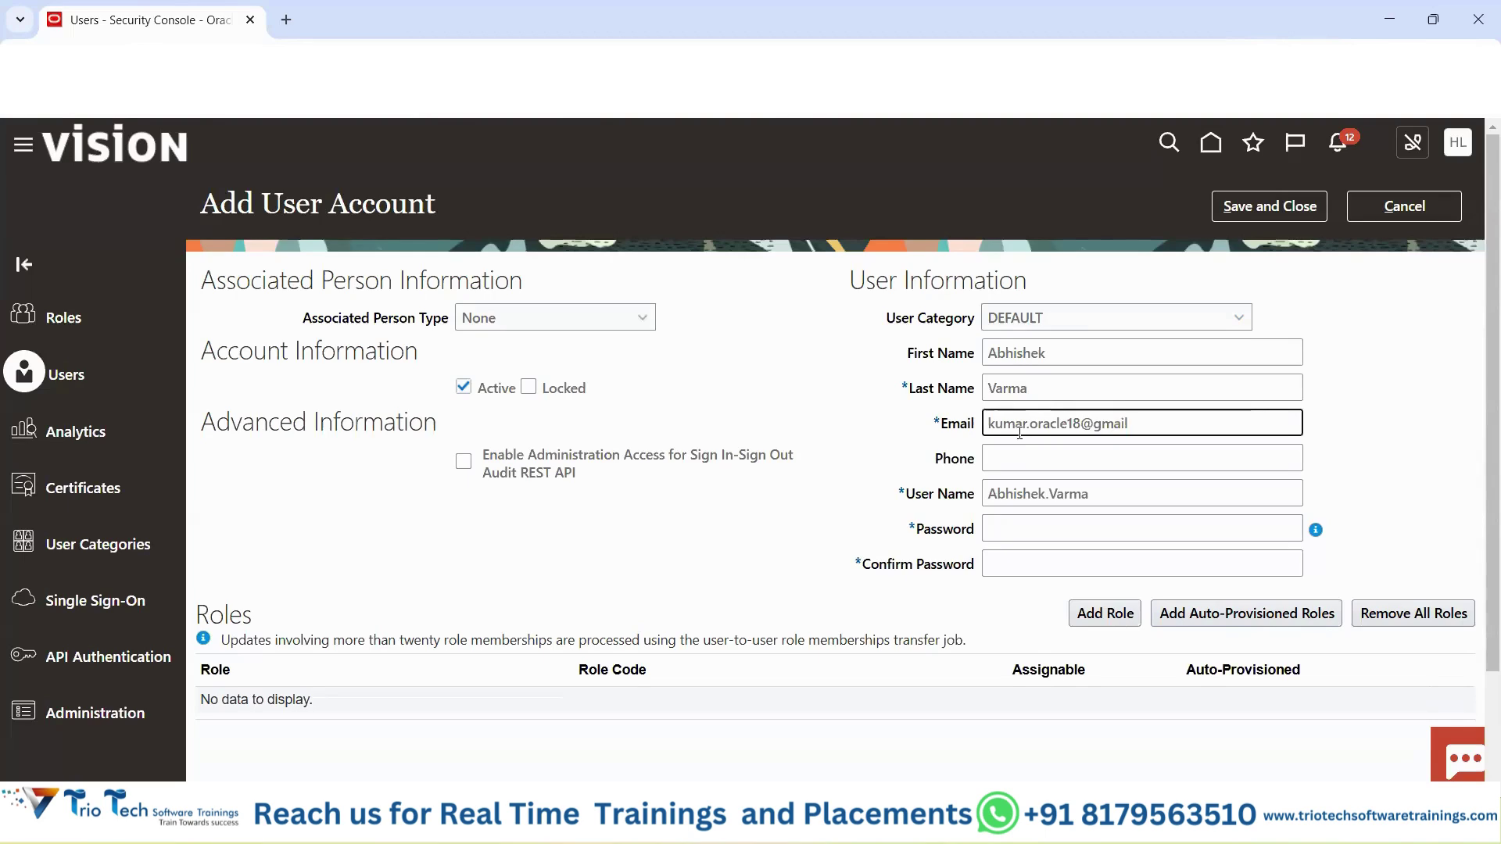
left_click(813, 395)
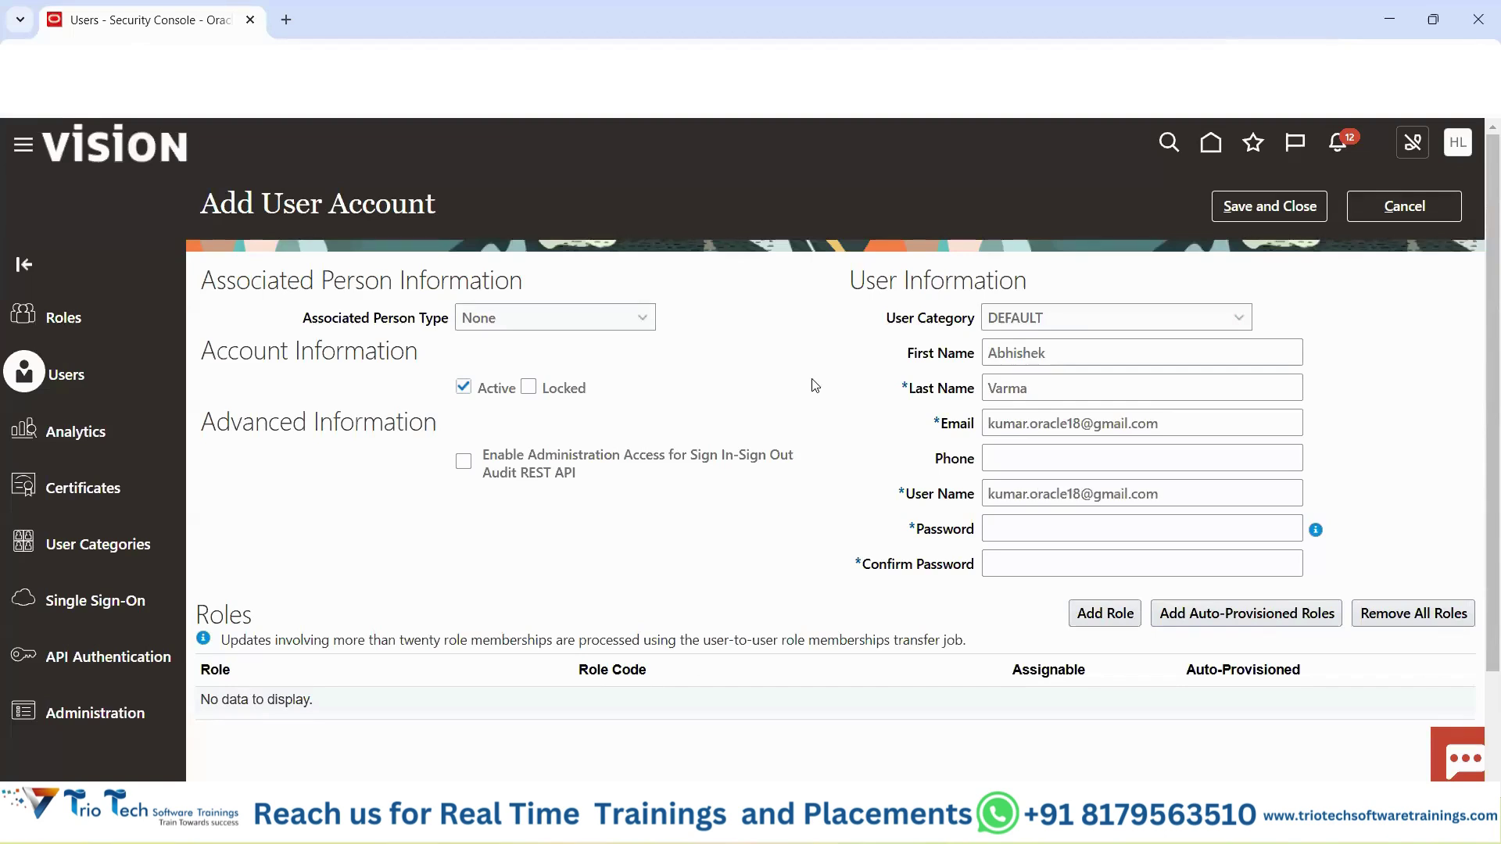
key("Tab")
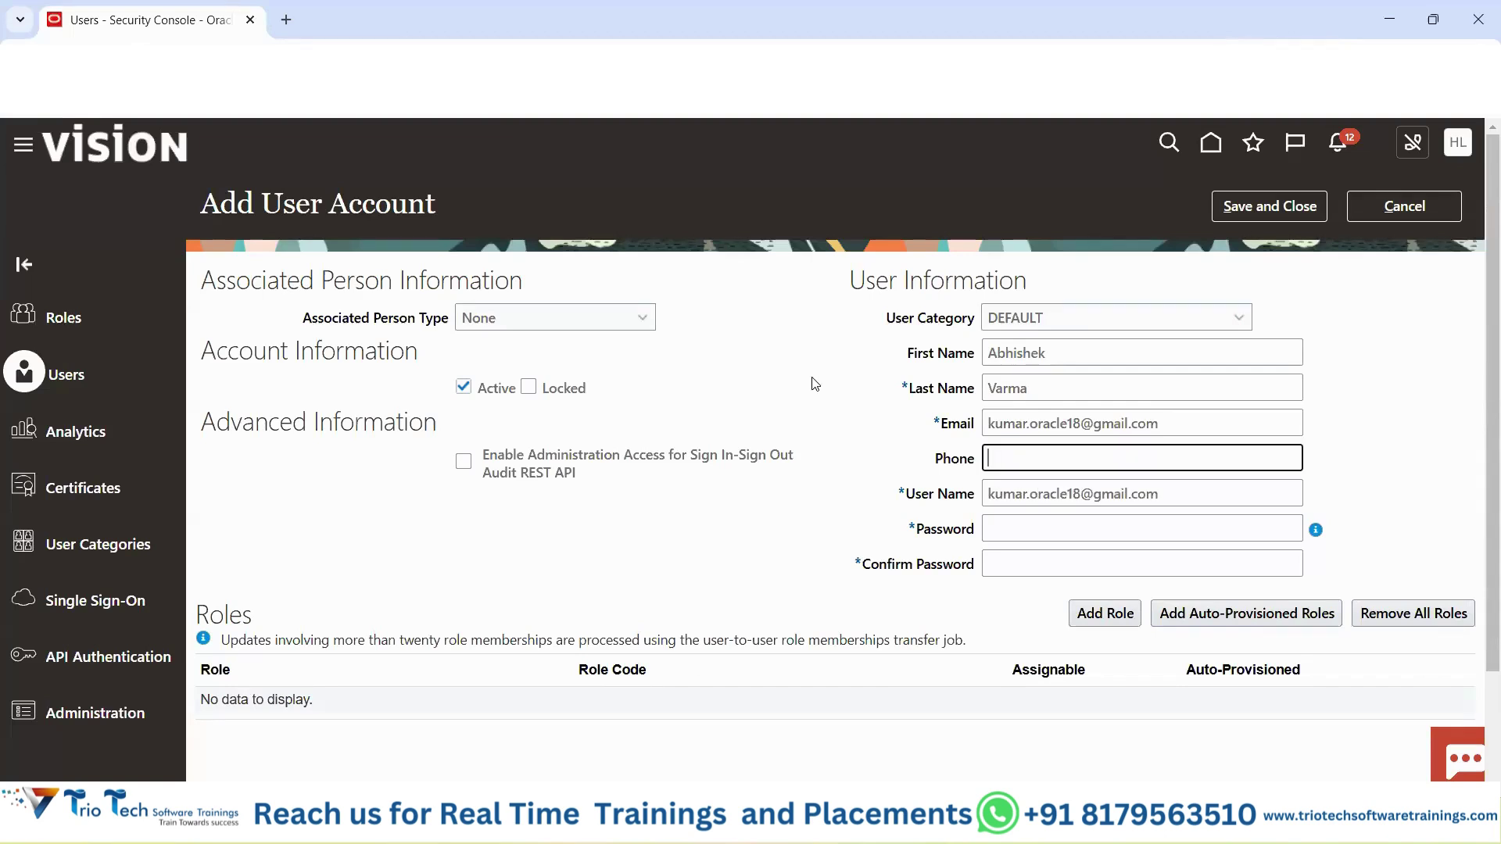
type("855525755")
left_click(868, 445)
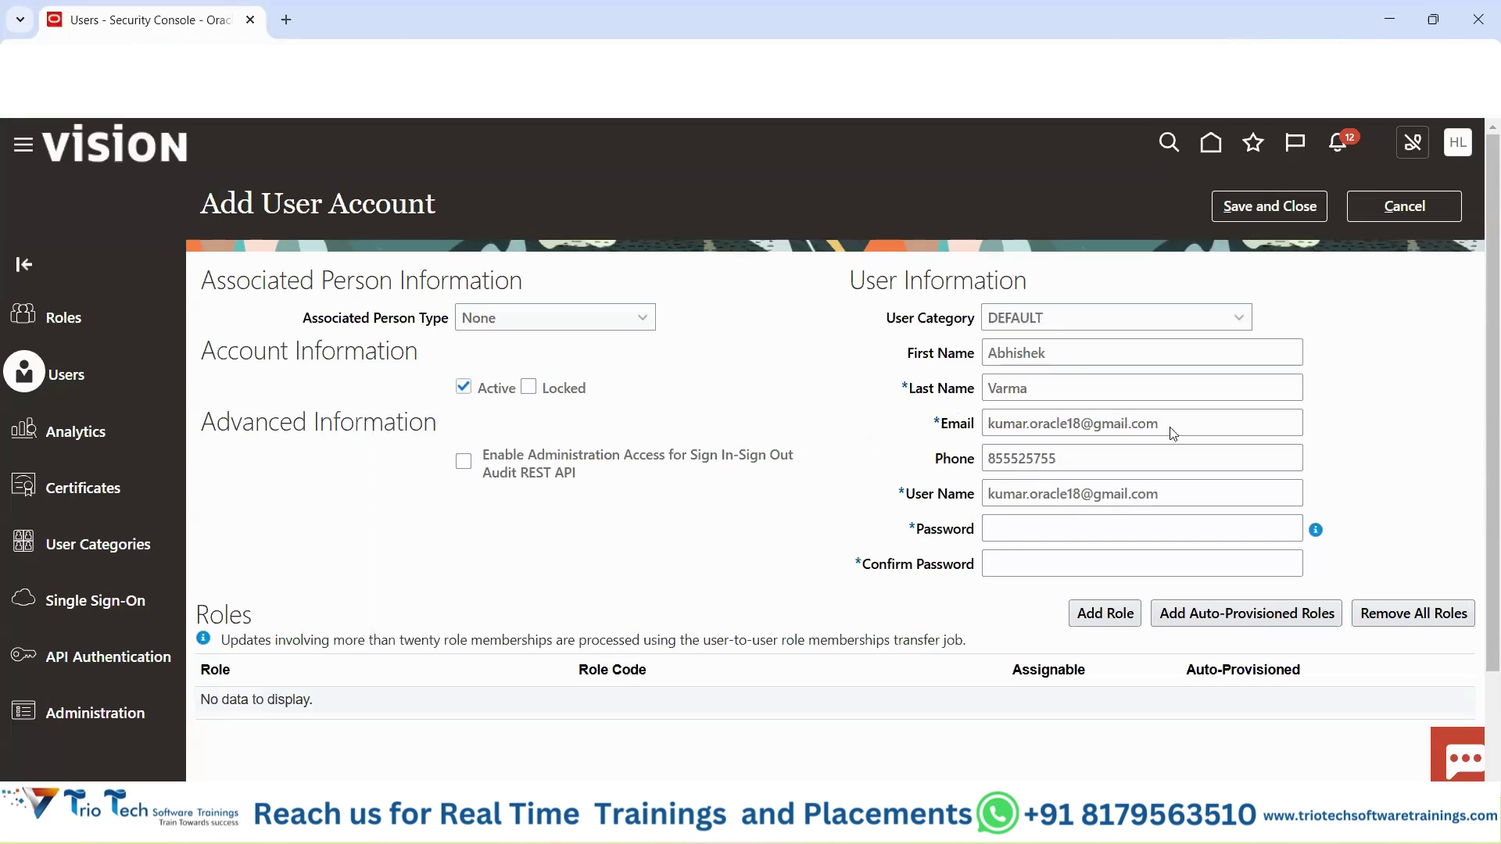
left_click_drag(1175, 434, 991, 434)
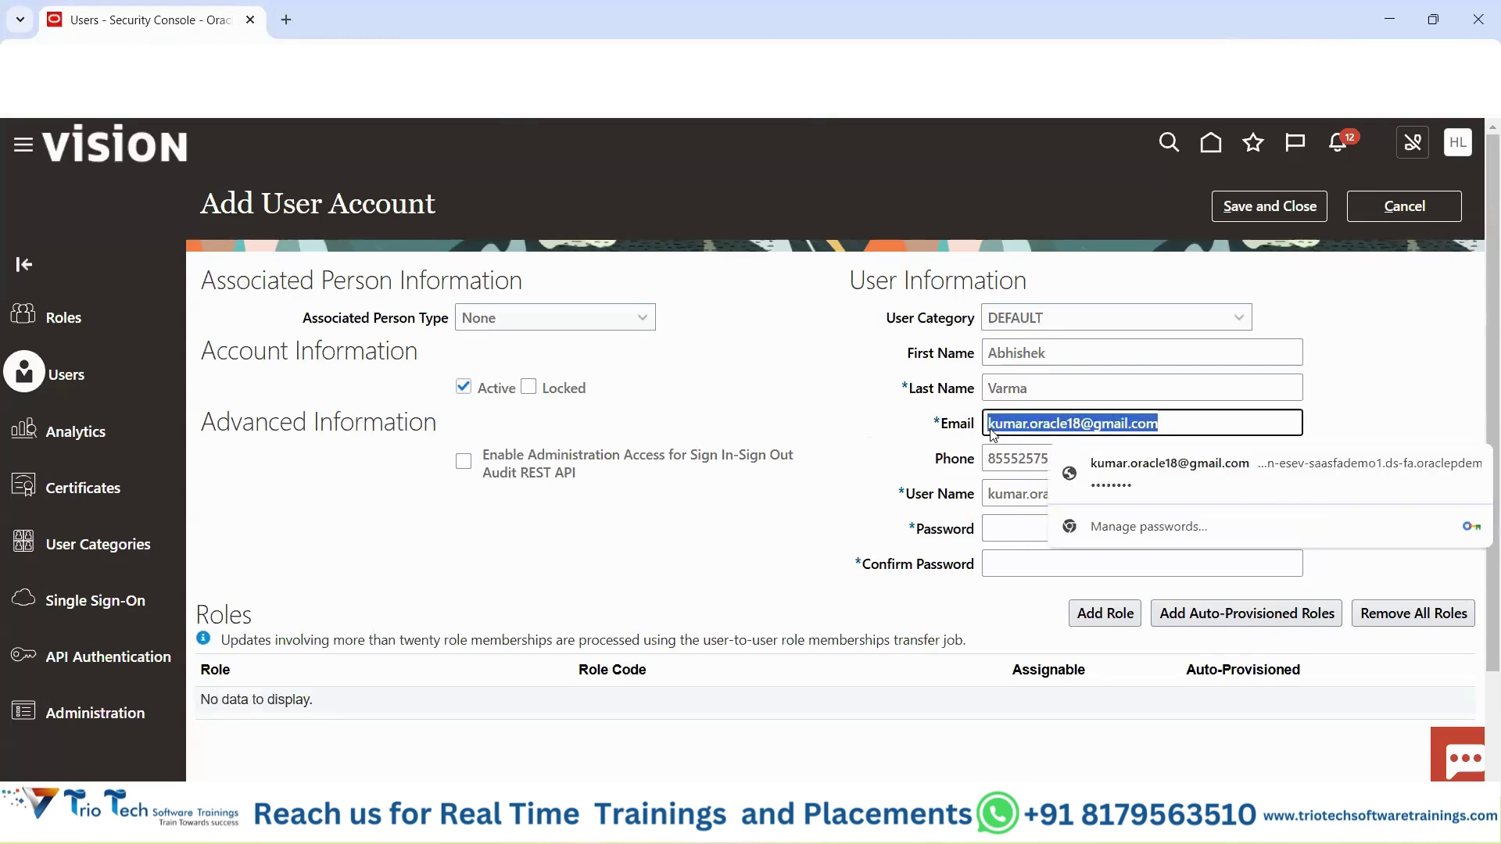
left_click(873, 443)
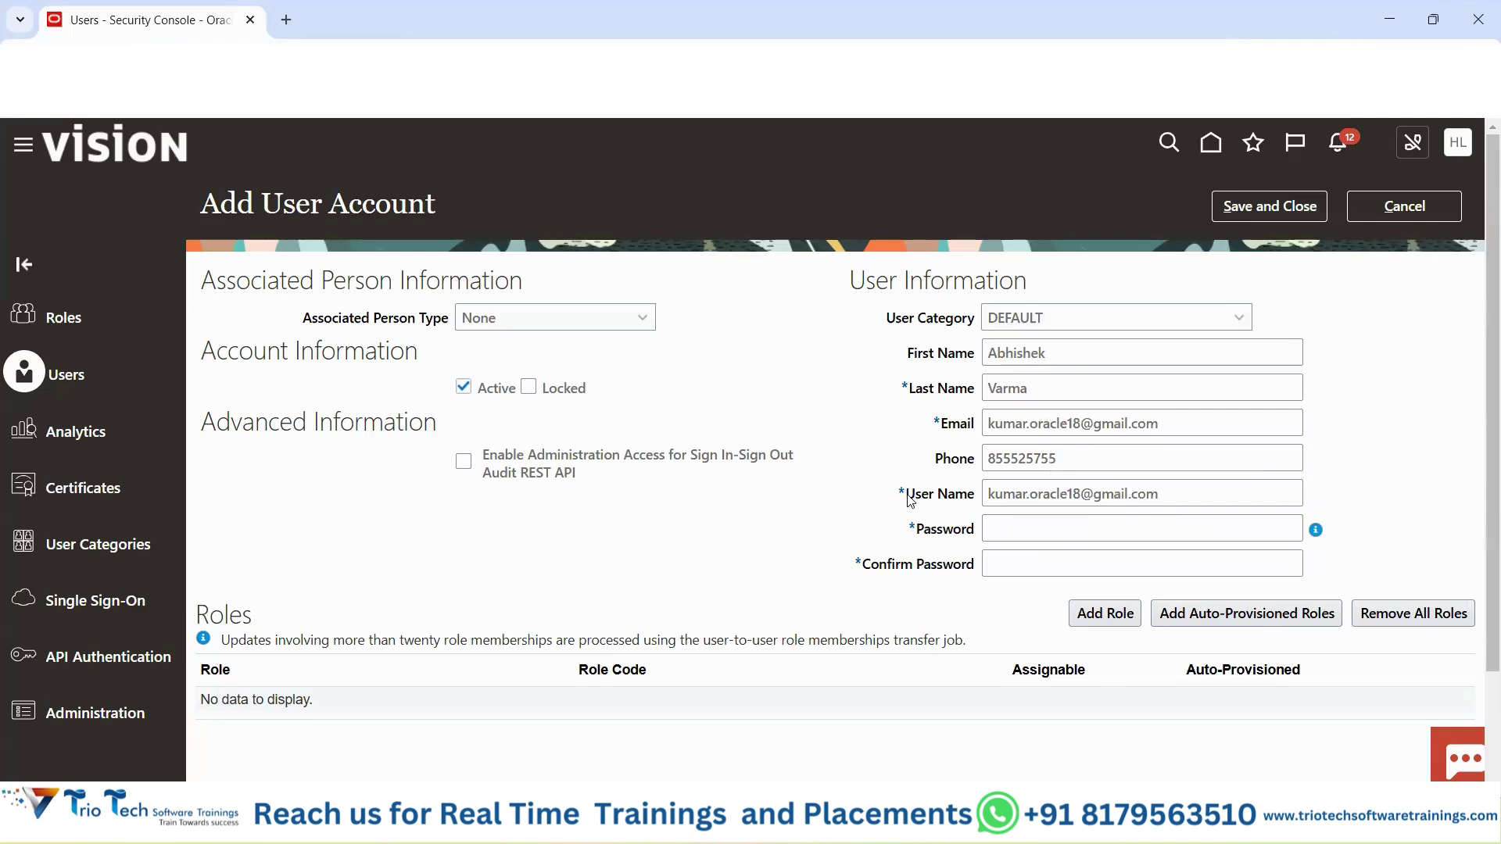
left_click_drag(907, 501, 983, 496)
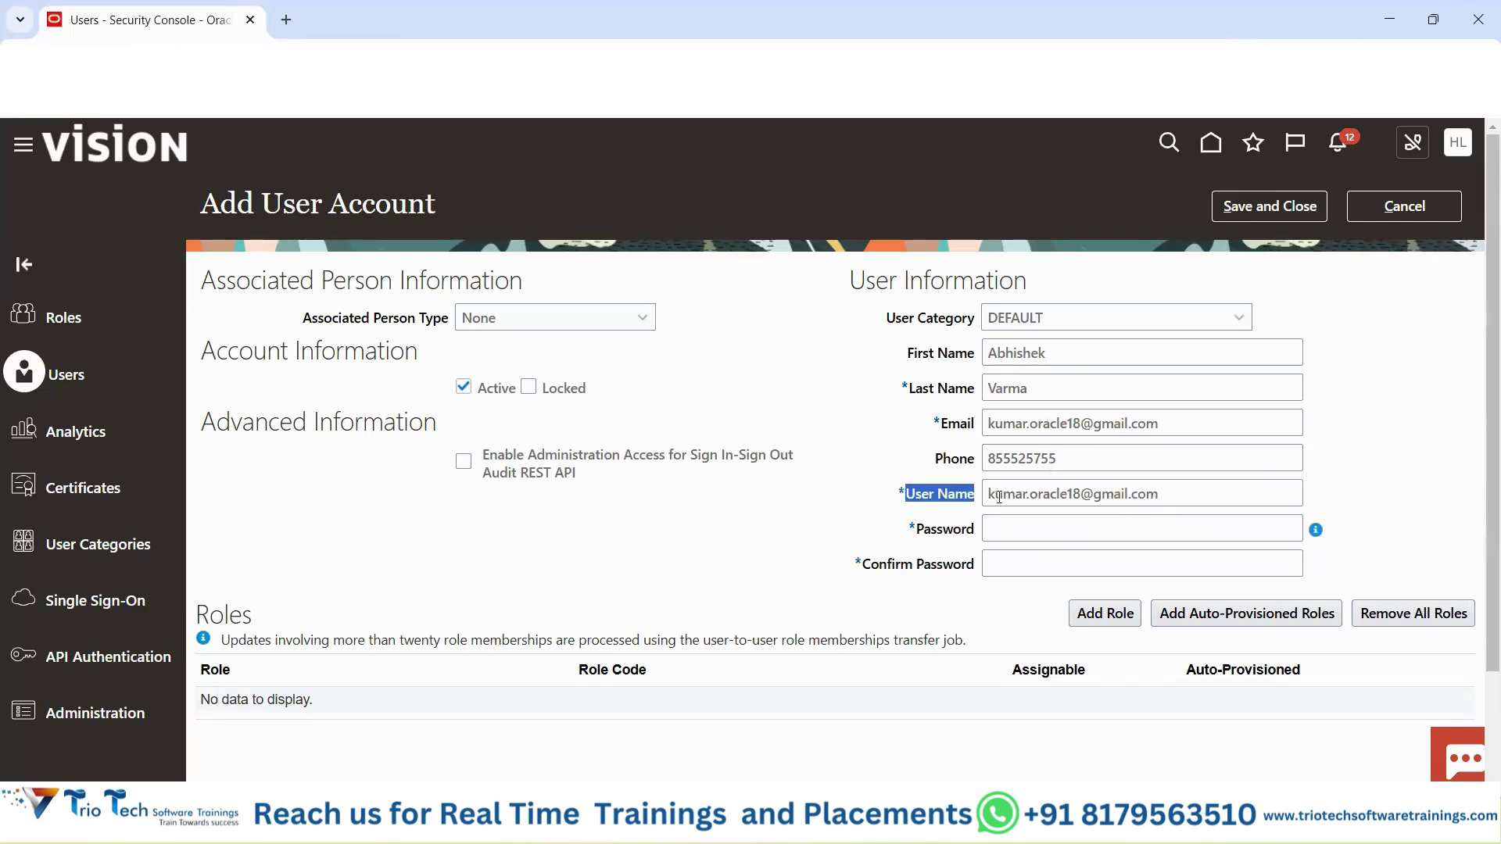
left_click_drag(1159, 494, 986, 494)
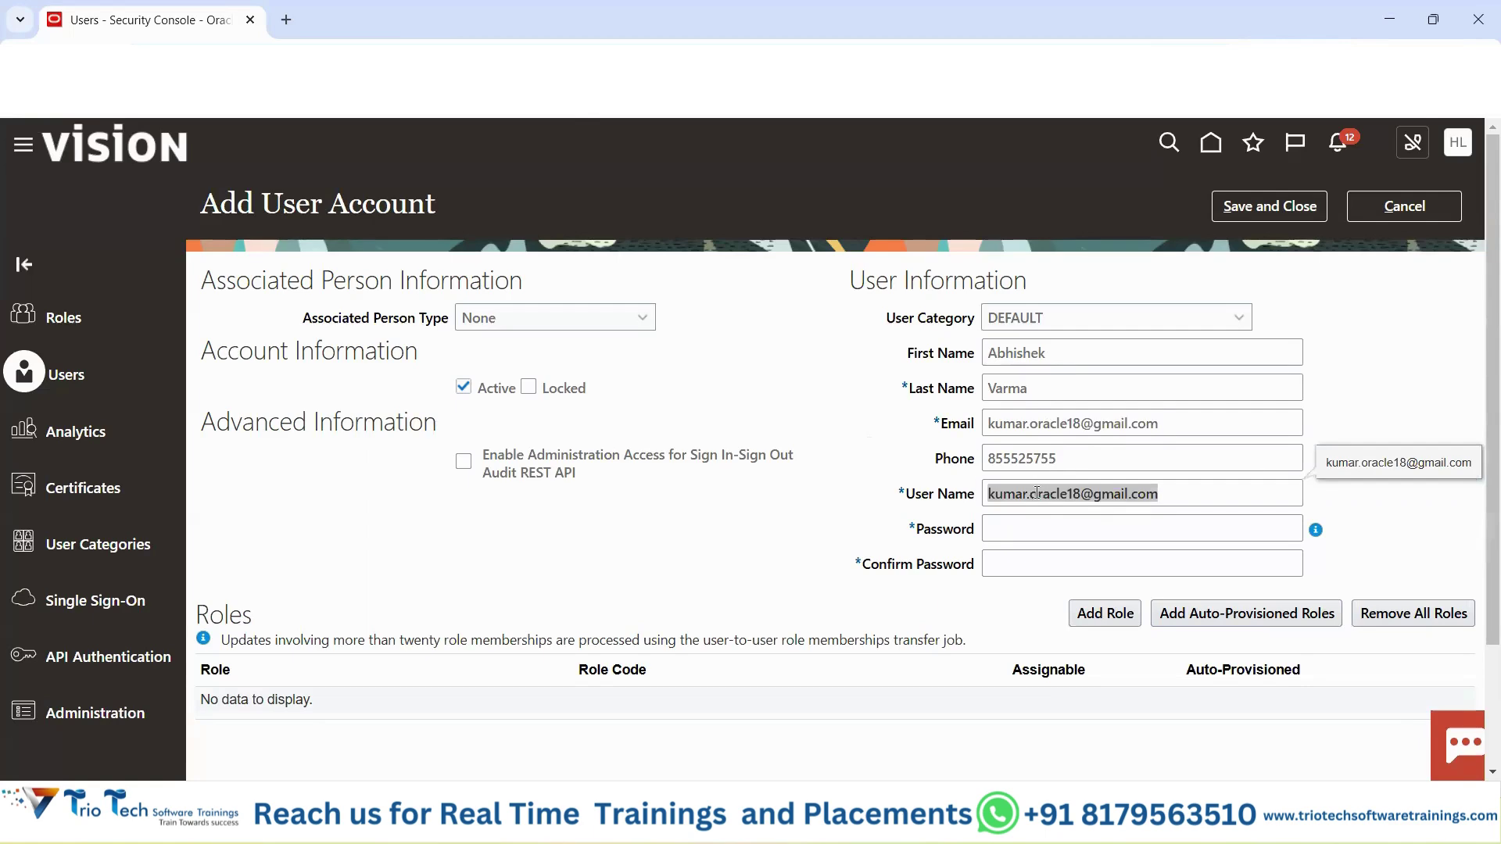
left_click_drag(907, 494, 1004, 501)
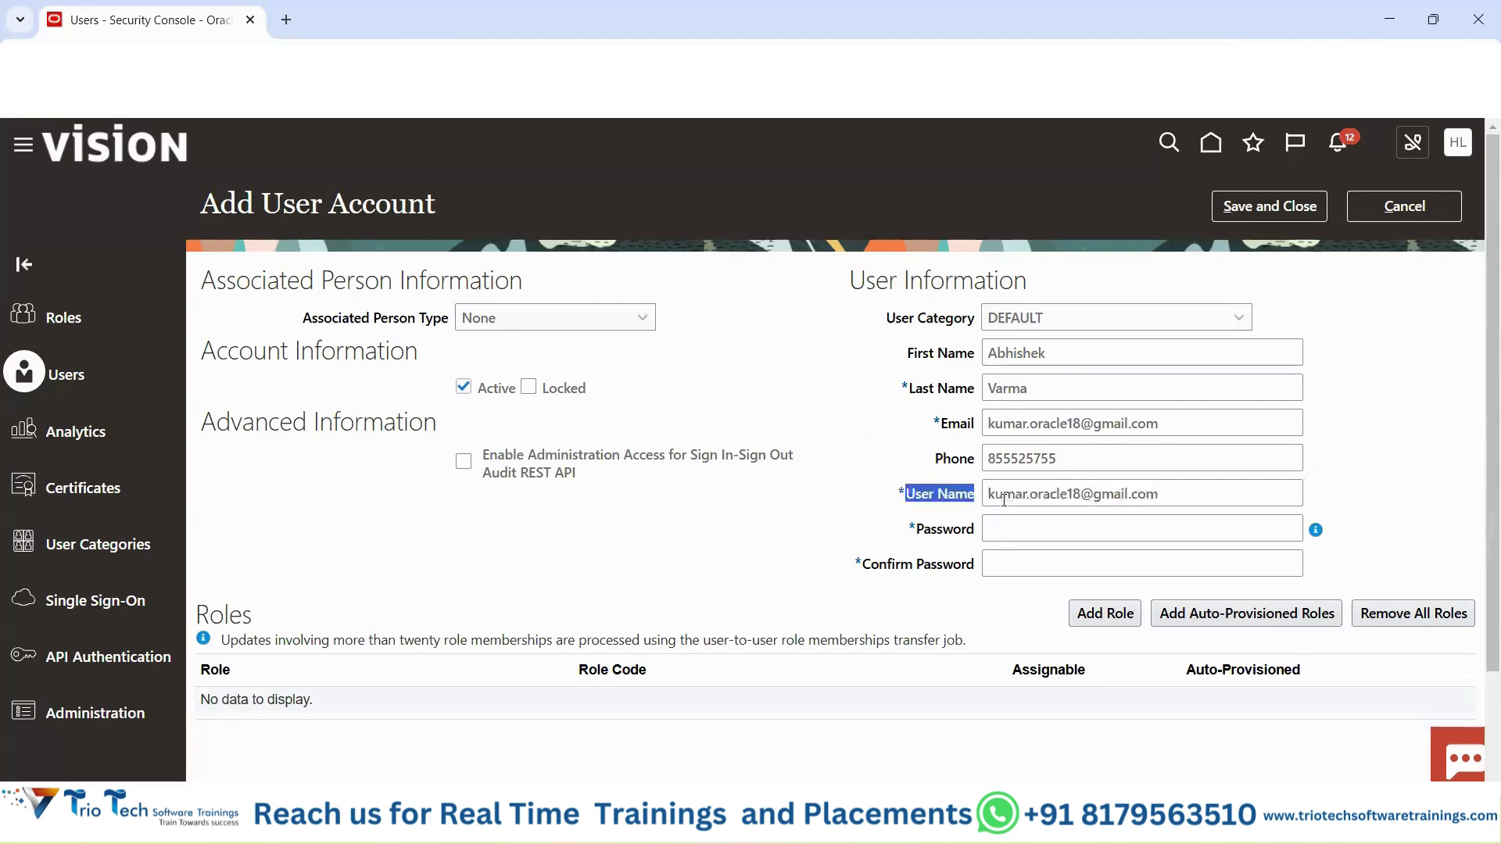
left_click_drag(1159, 494, 1014, 494)
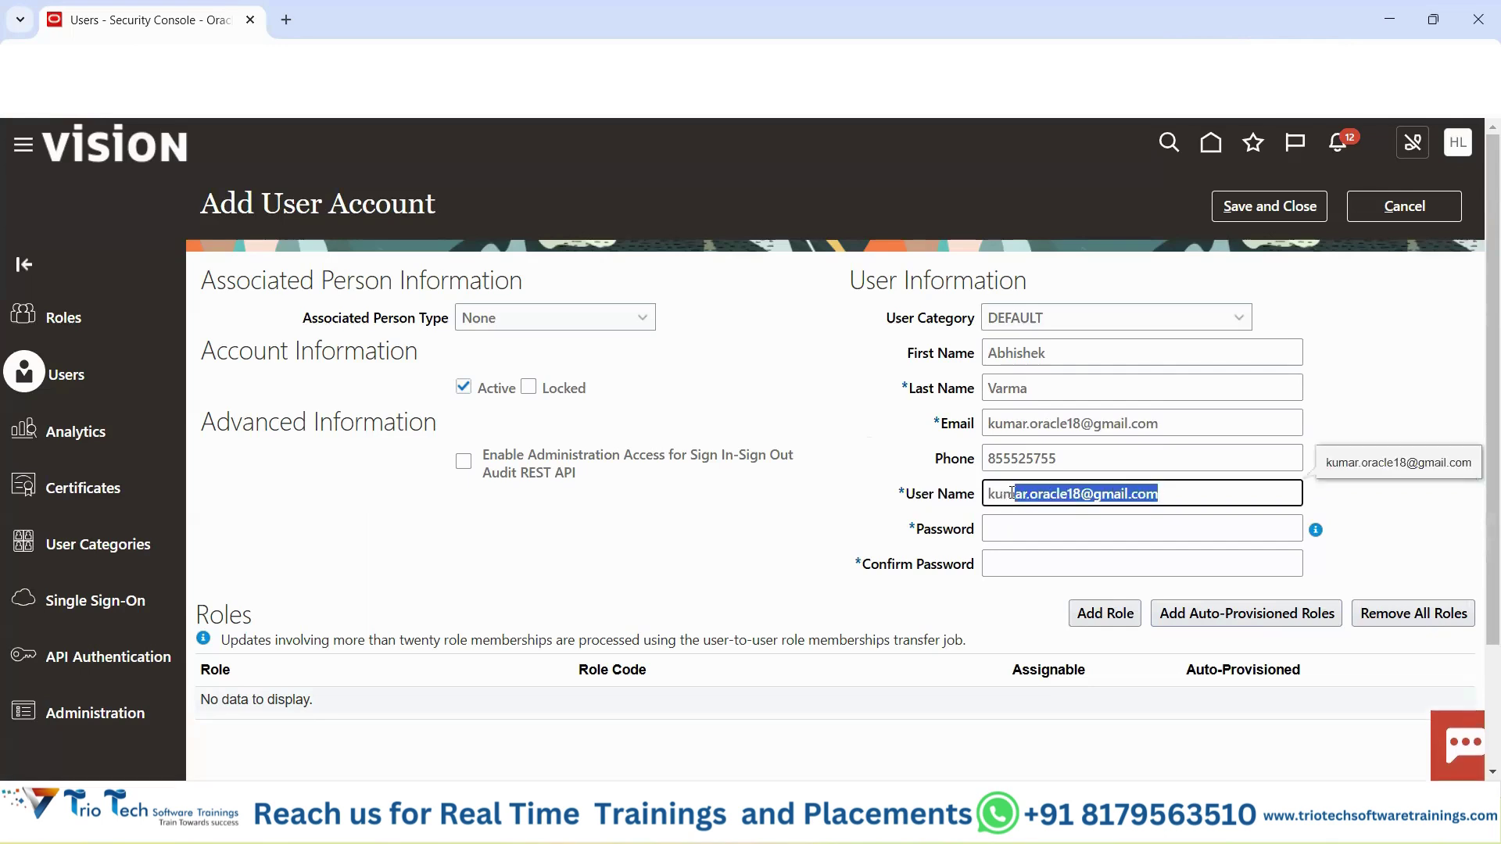
left_click_drag(895, 321, 968, 321)
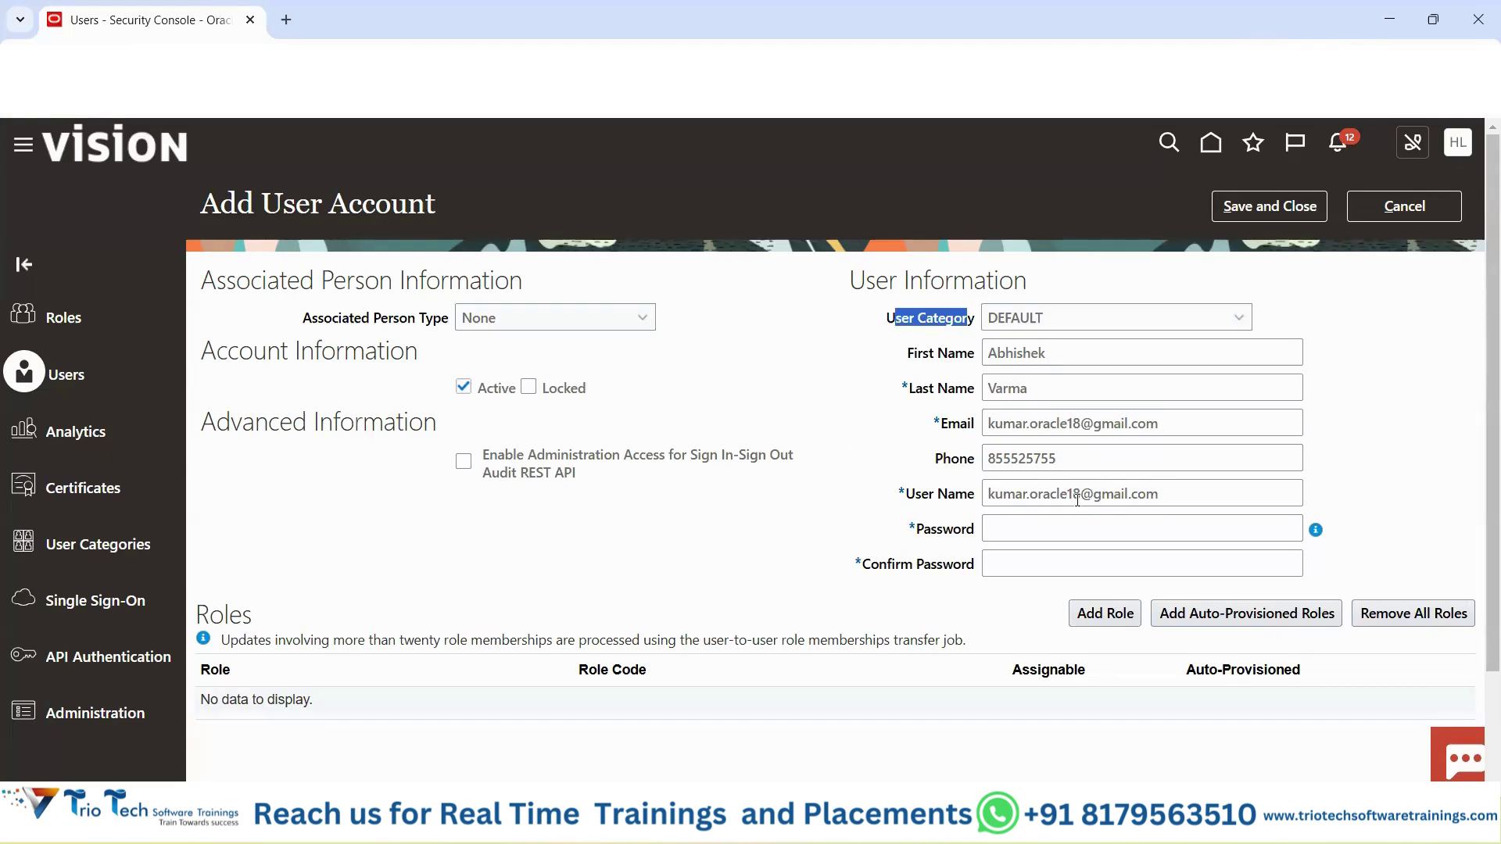
left_click(579, 60)
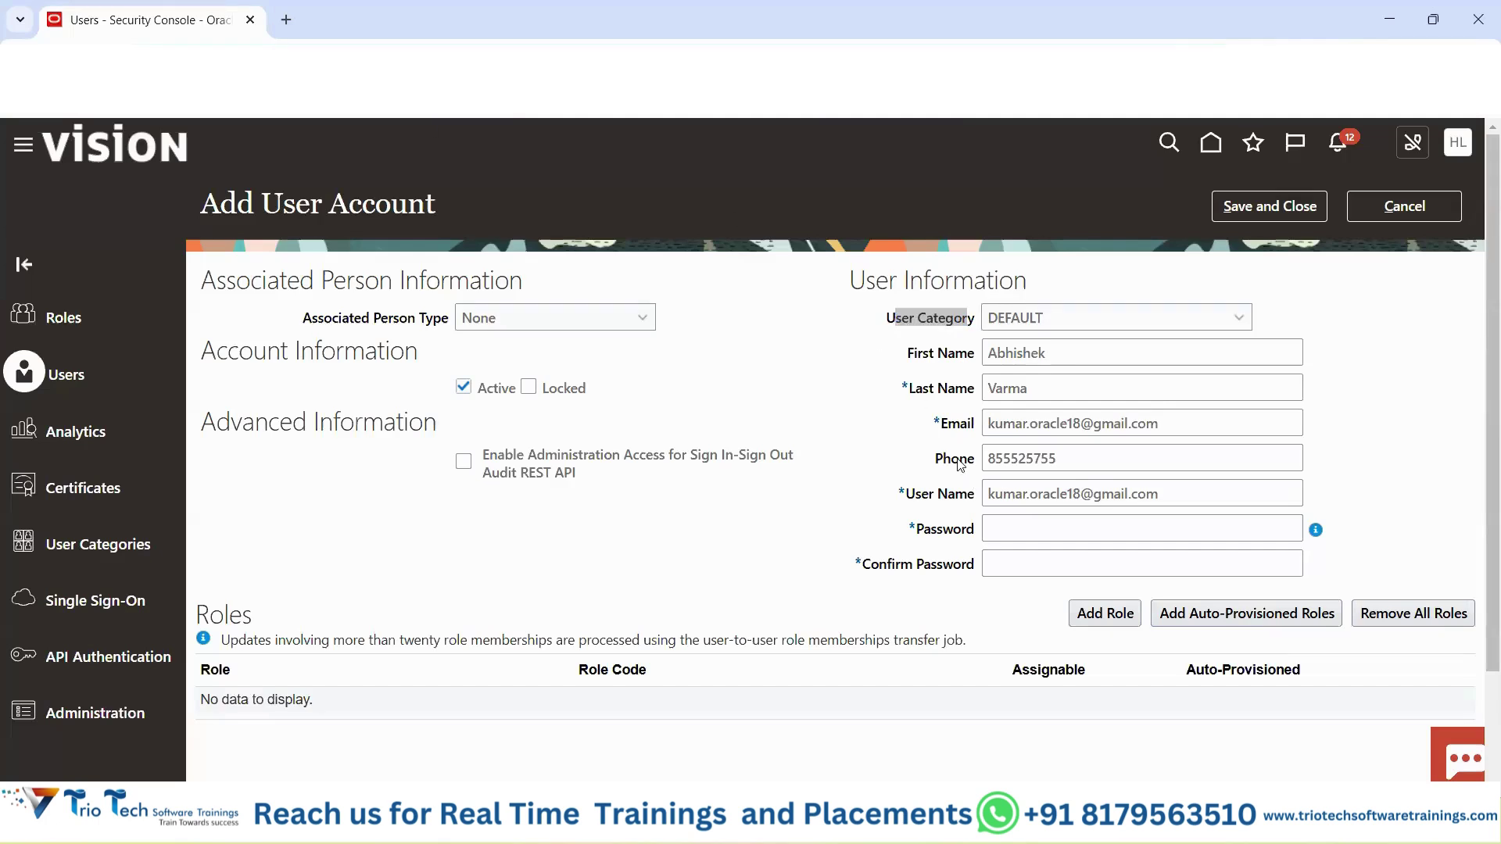
left_click_drag(905, 494, 1027, 491)
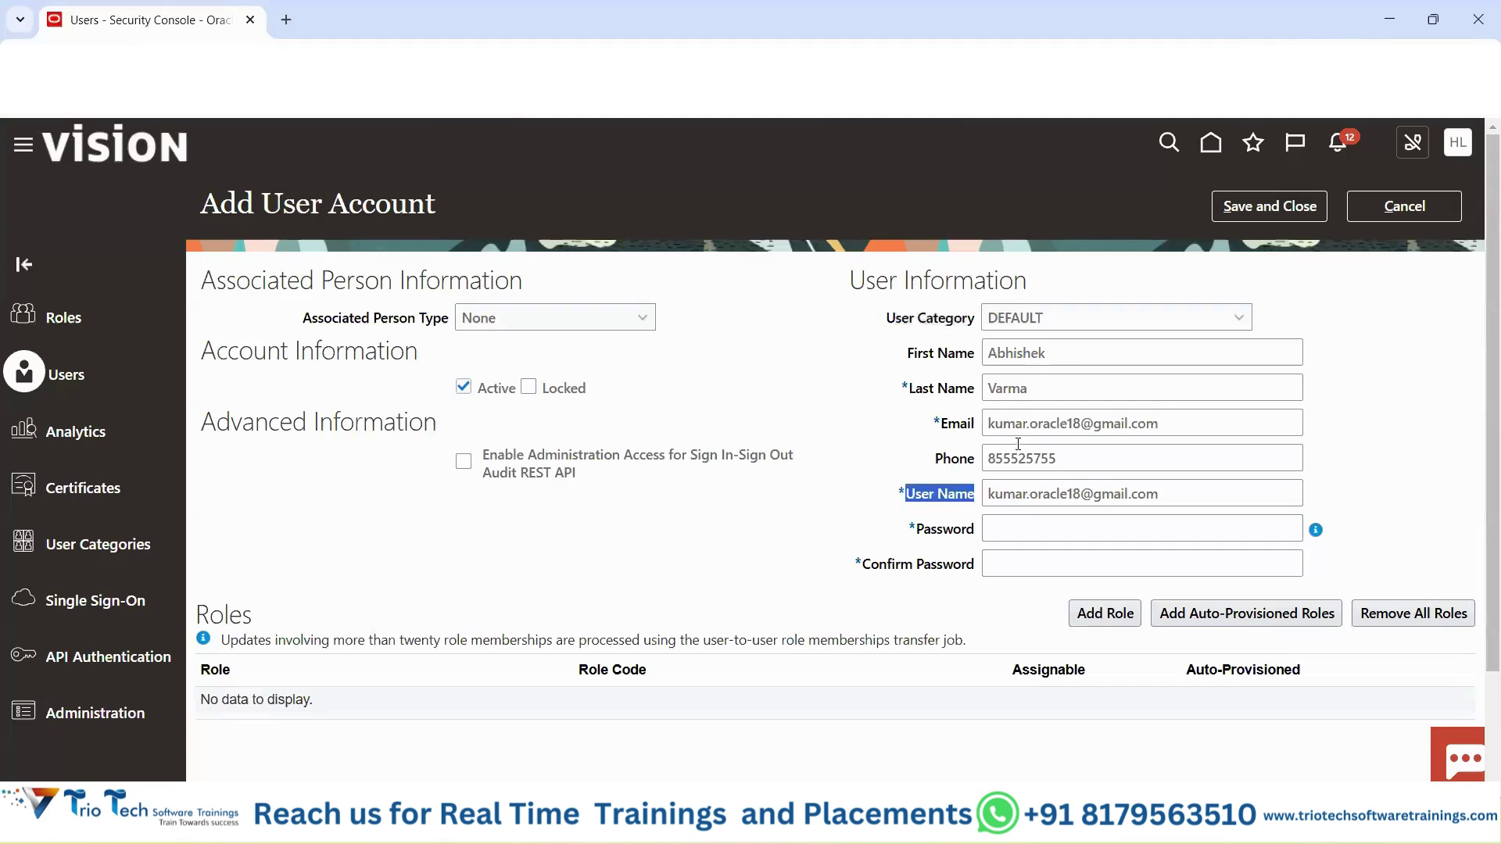
double_click(1016, 352)
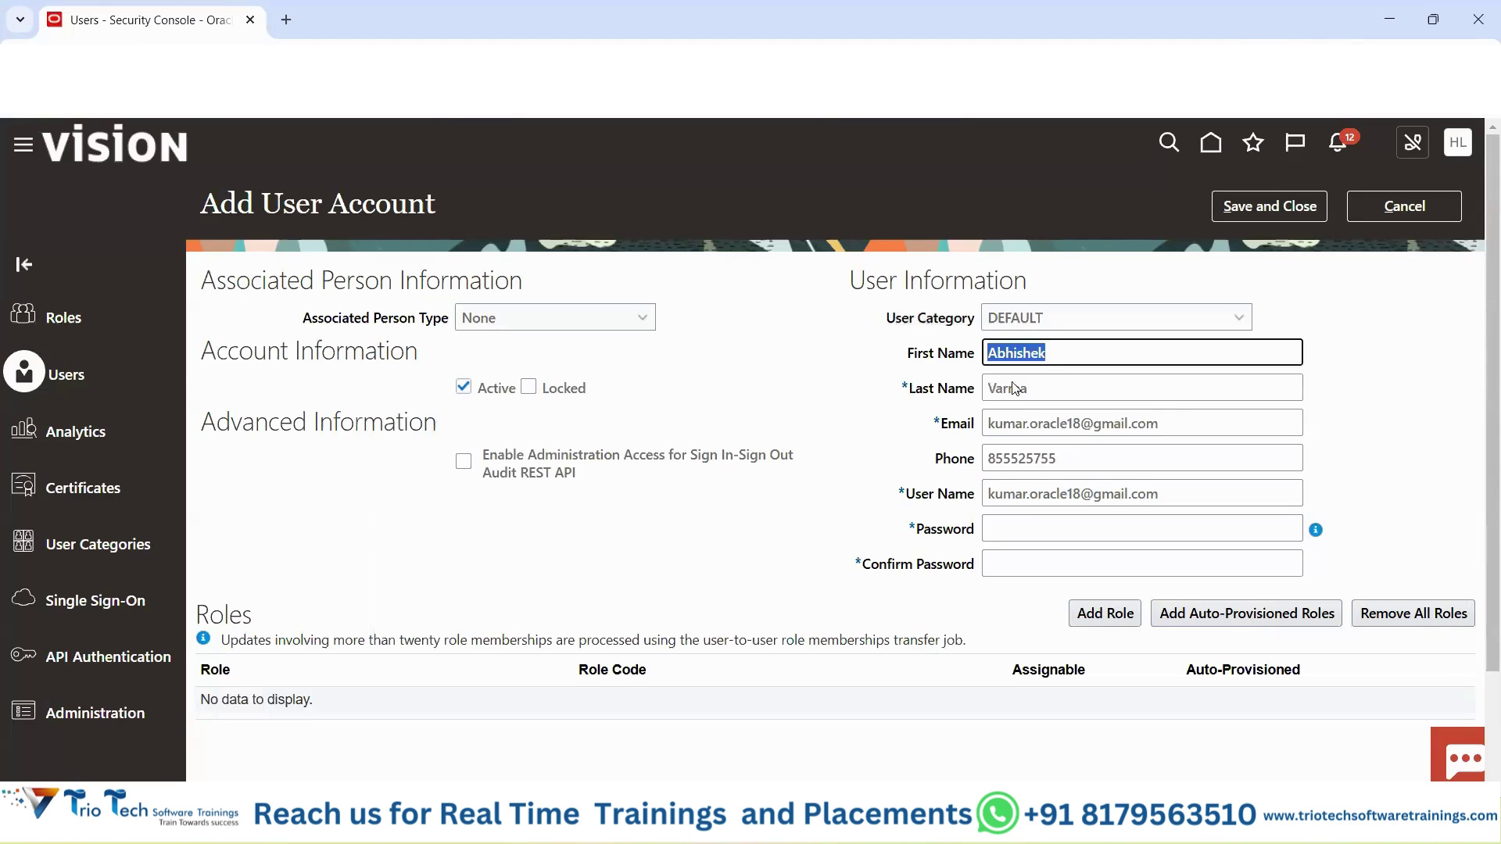
double_click(1015, 388)
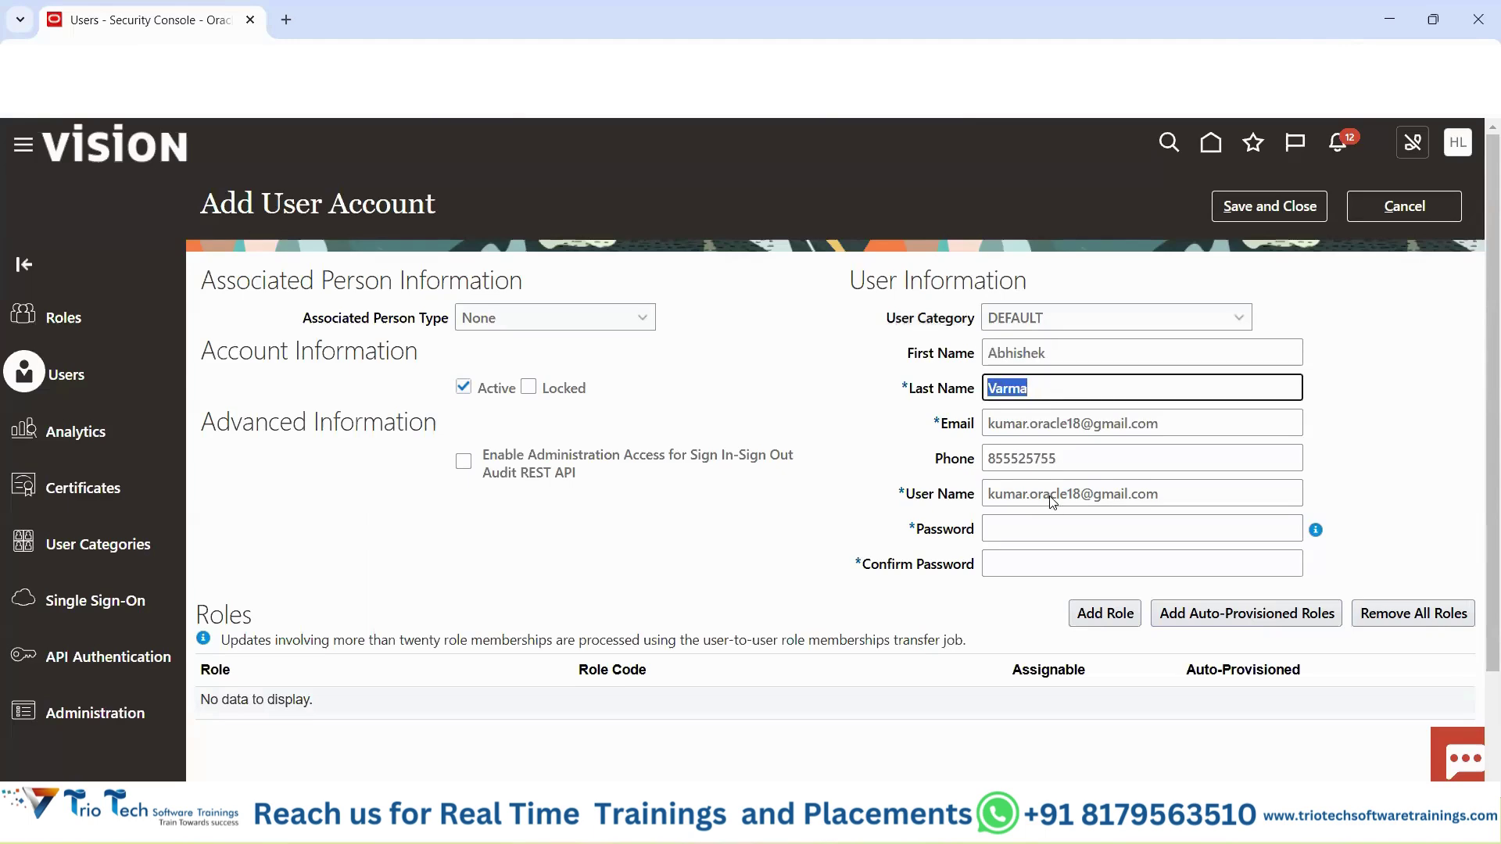
left_click(845, 401)
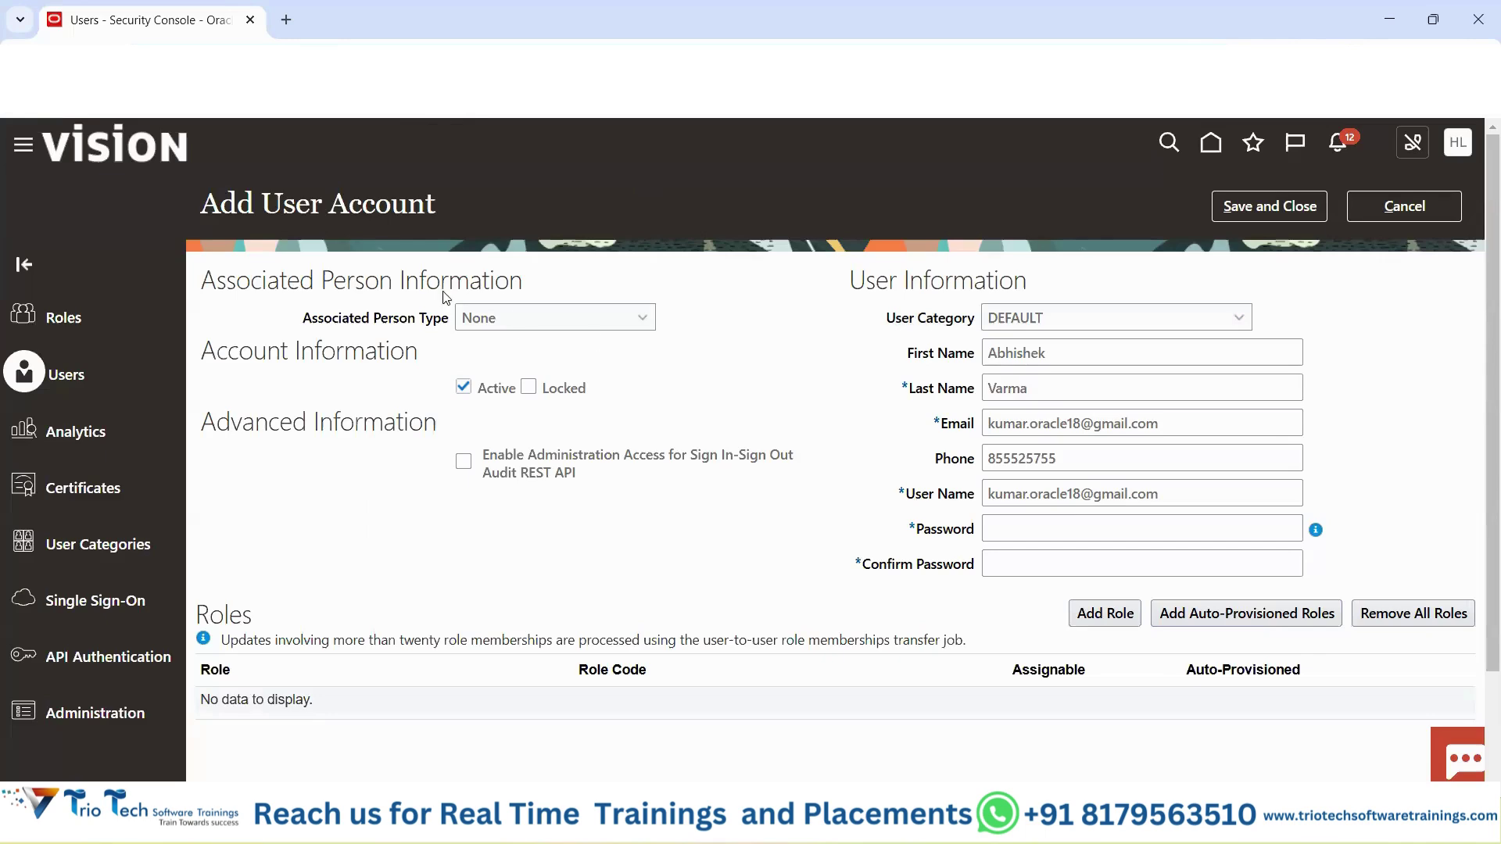
left_click_drag(215, 200, 425, 199)
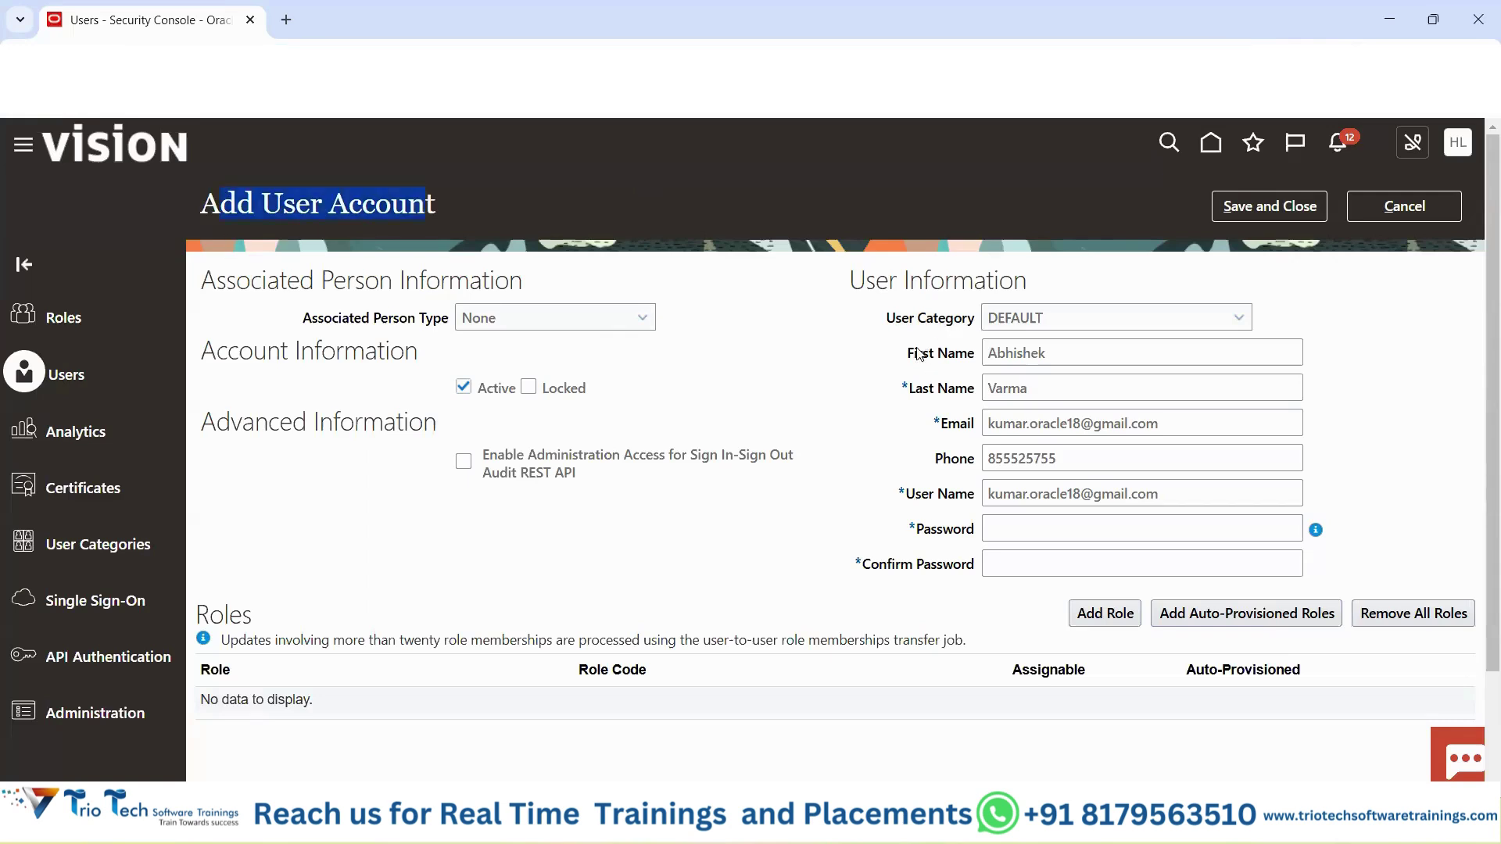
left_click_drag(919, 354, 930, 495)
Enter the same capital-initial password in both Password and Confirm Password.
left_click(1038, 529)
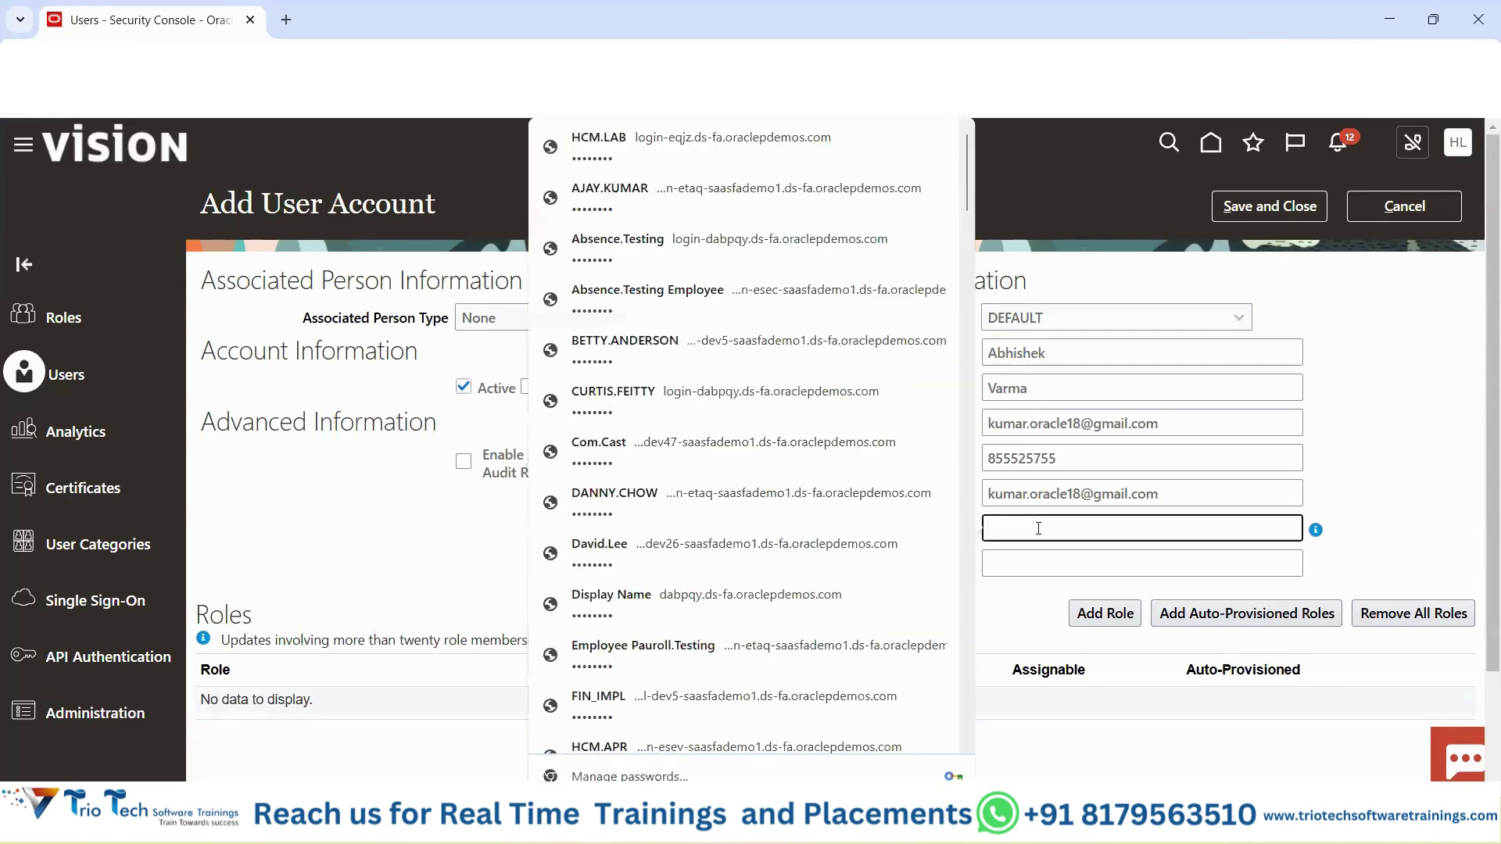
key("Caps_Lock")
type("•")
key("Caps_Lock")
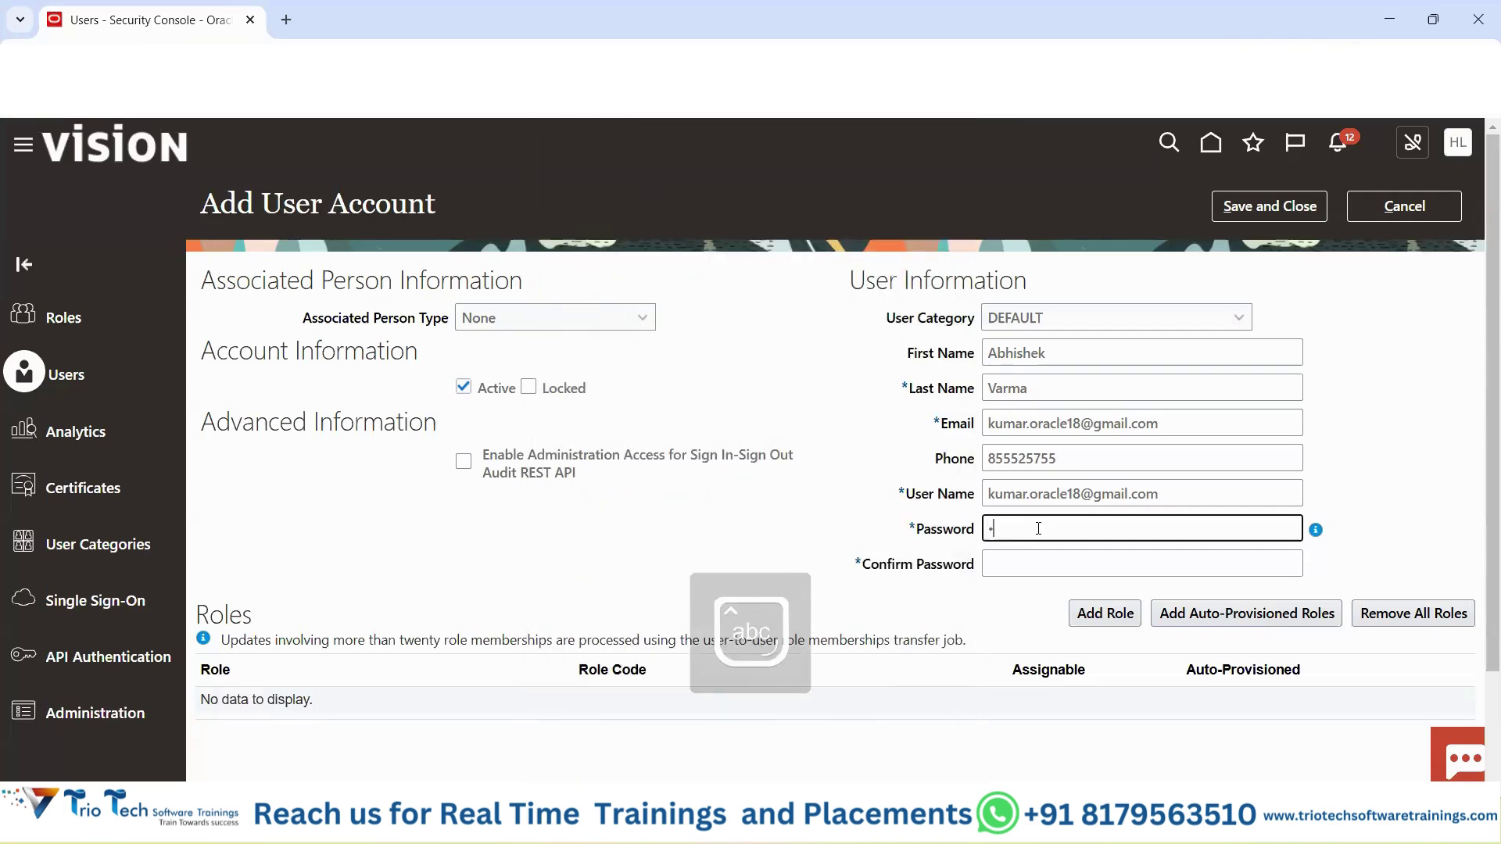
type("•••••••")
left_click(1091, 564)
key("Caps_Lock")
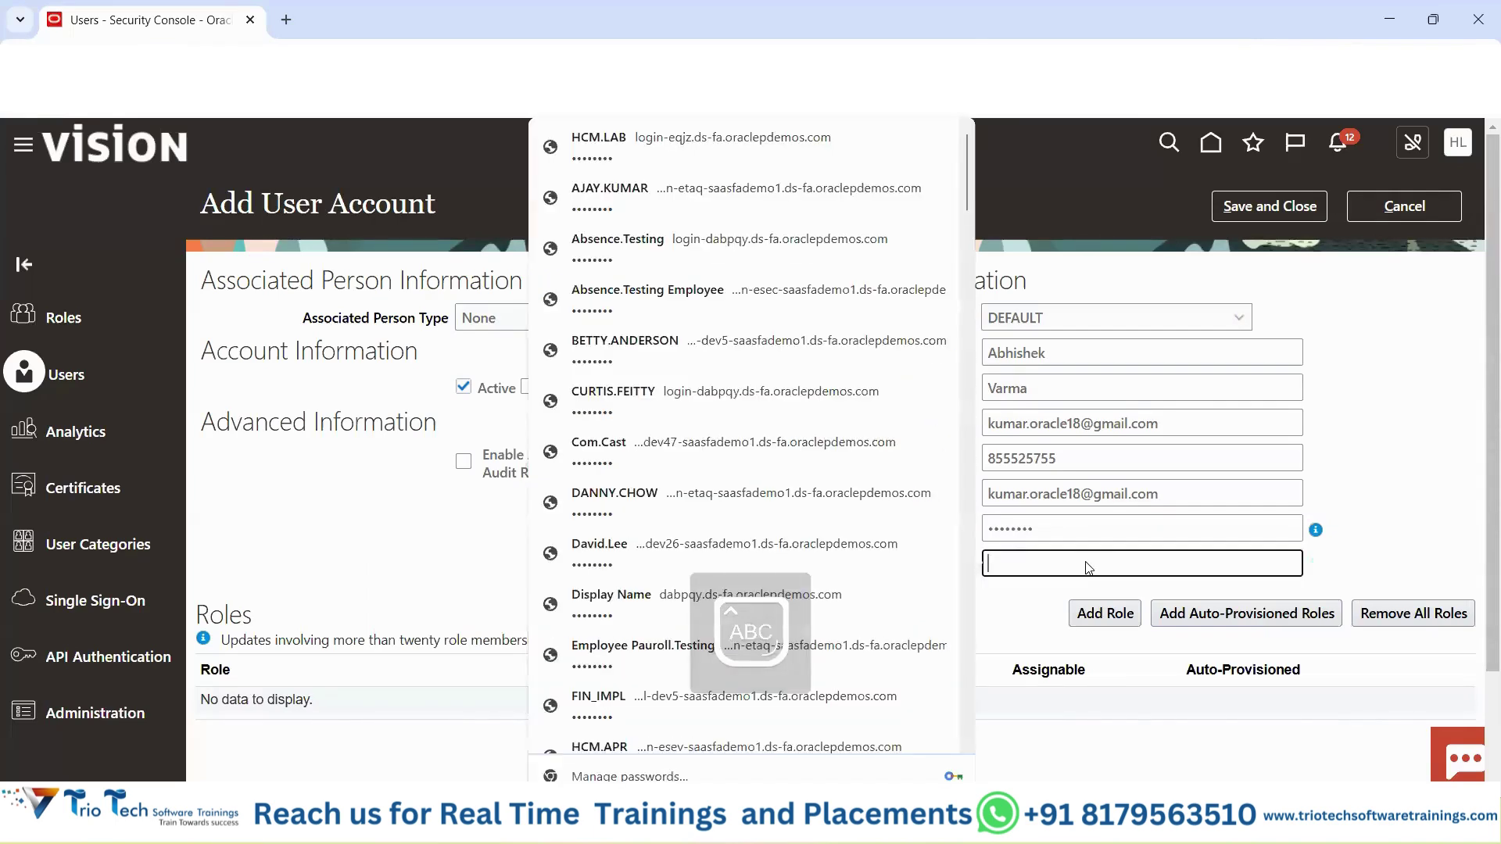
type("•")
key("Caps_Lock")
type("•••")
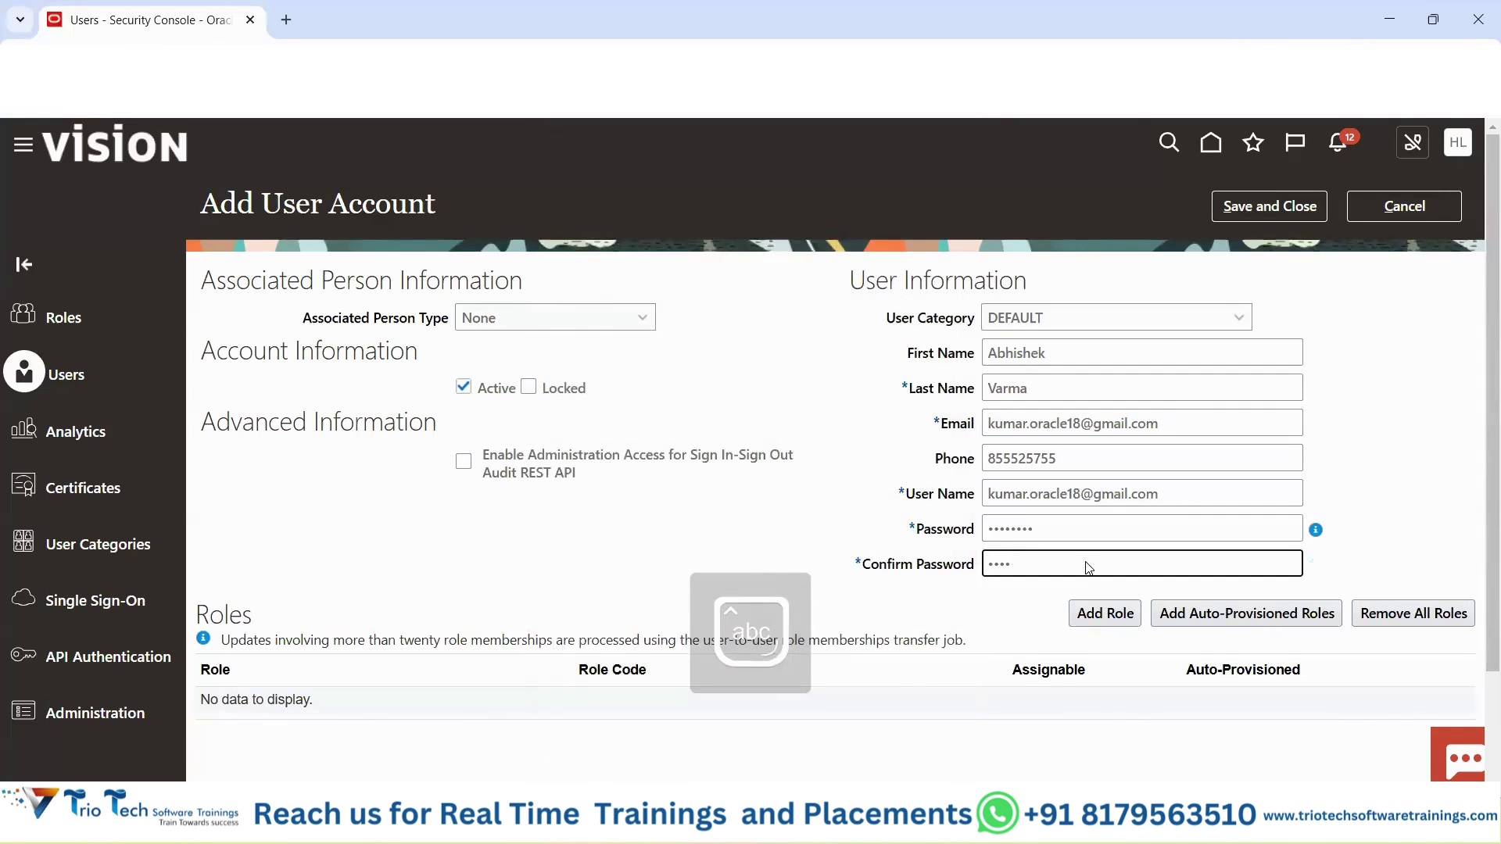
type("••••")
left_click(852, 520)
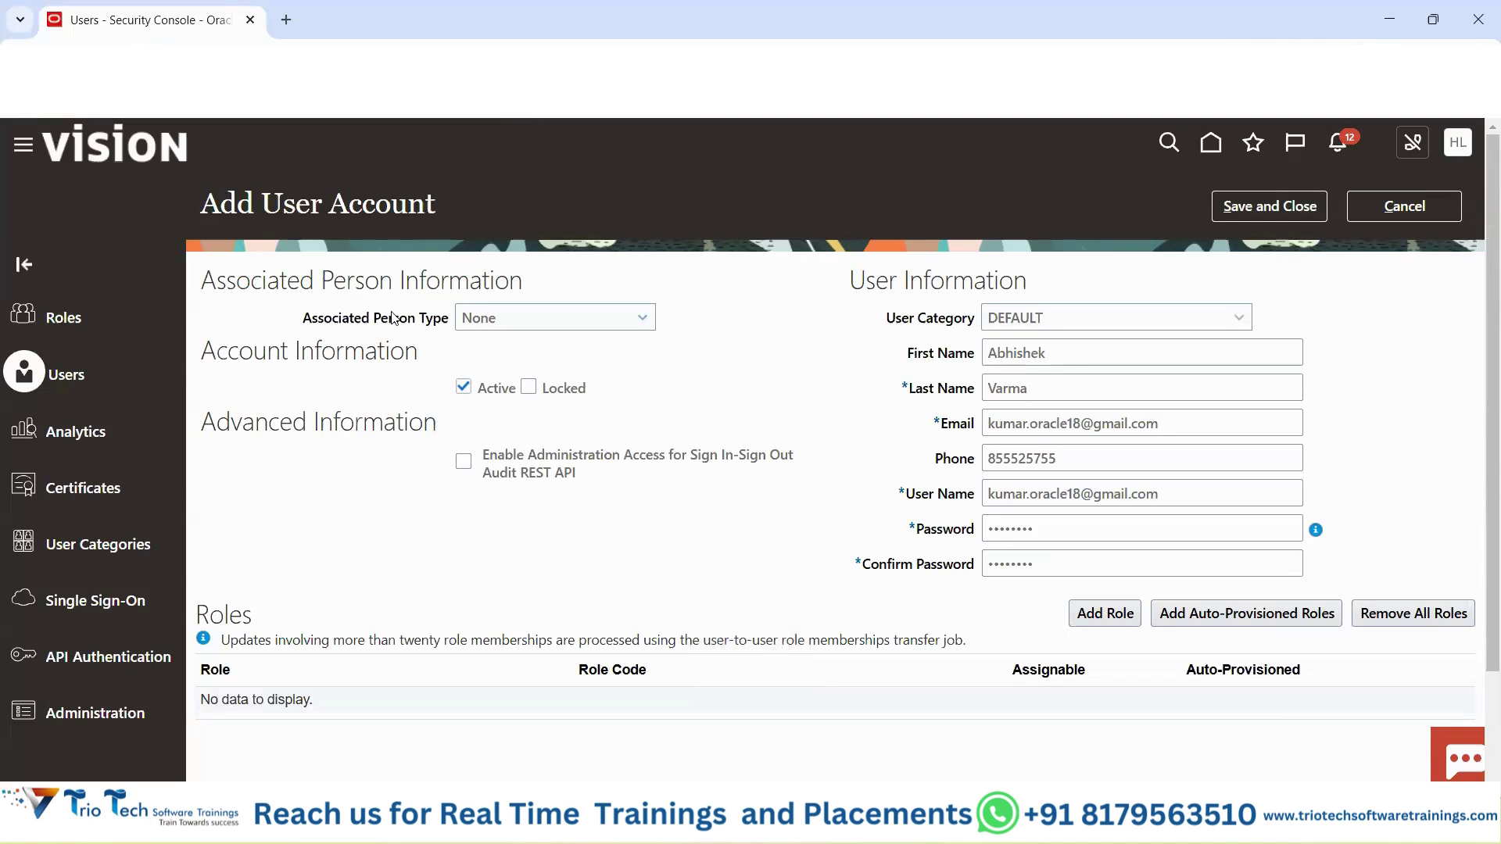
Highlight the User Name and Password rows to review the account credentials.
left_click_drag(266, 203, 469, 205)
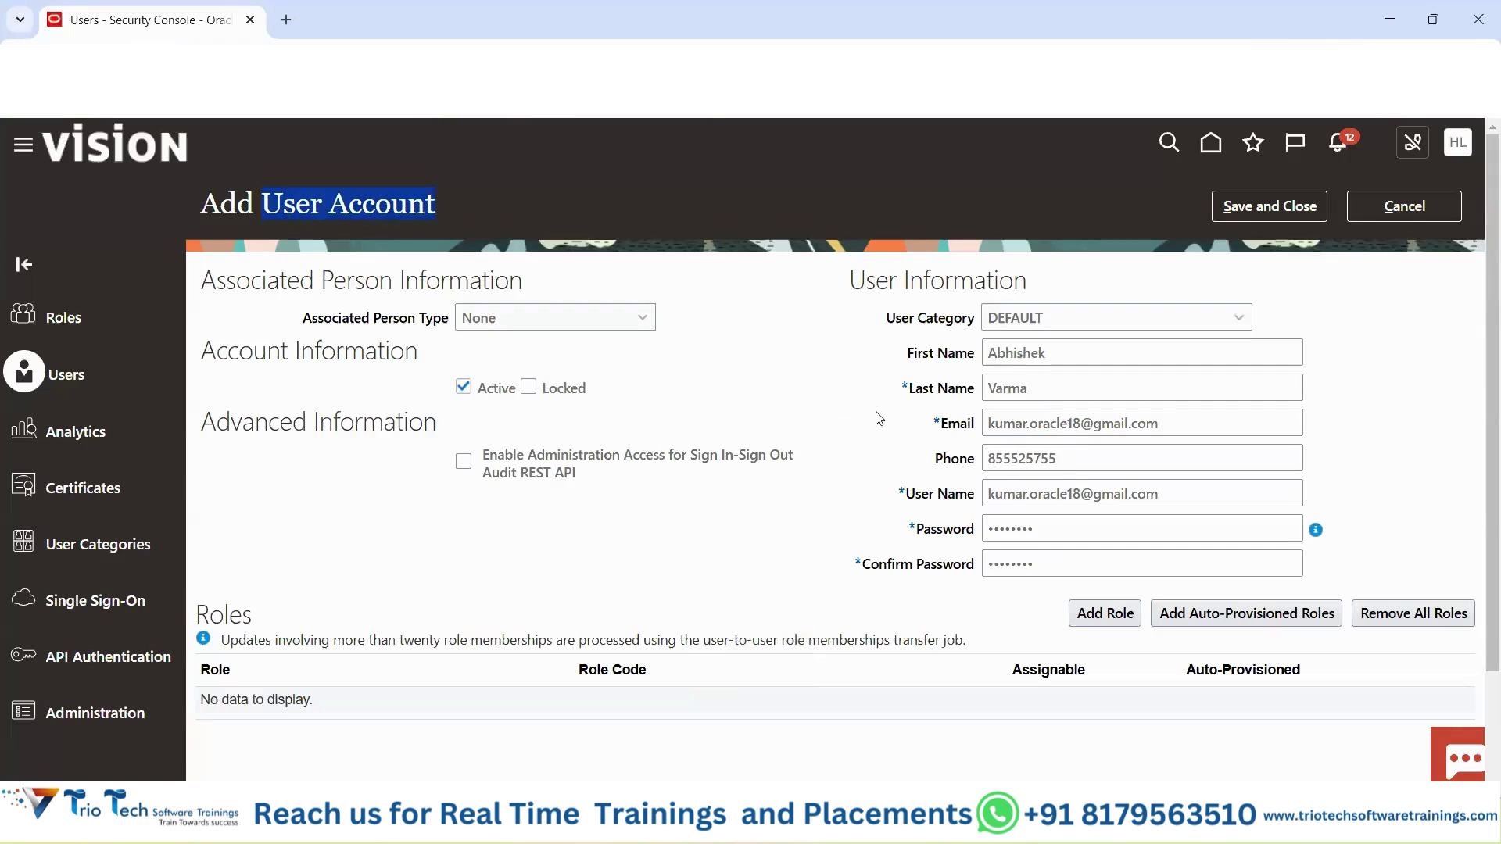
triple_click(1164, 494)
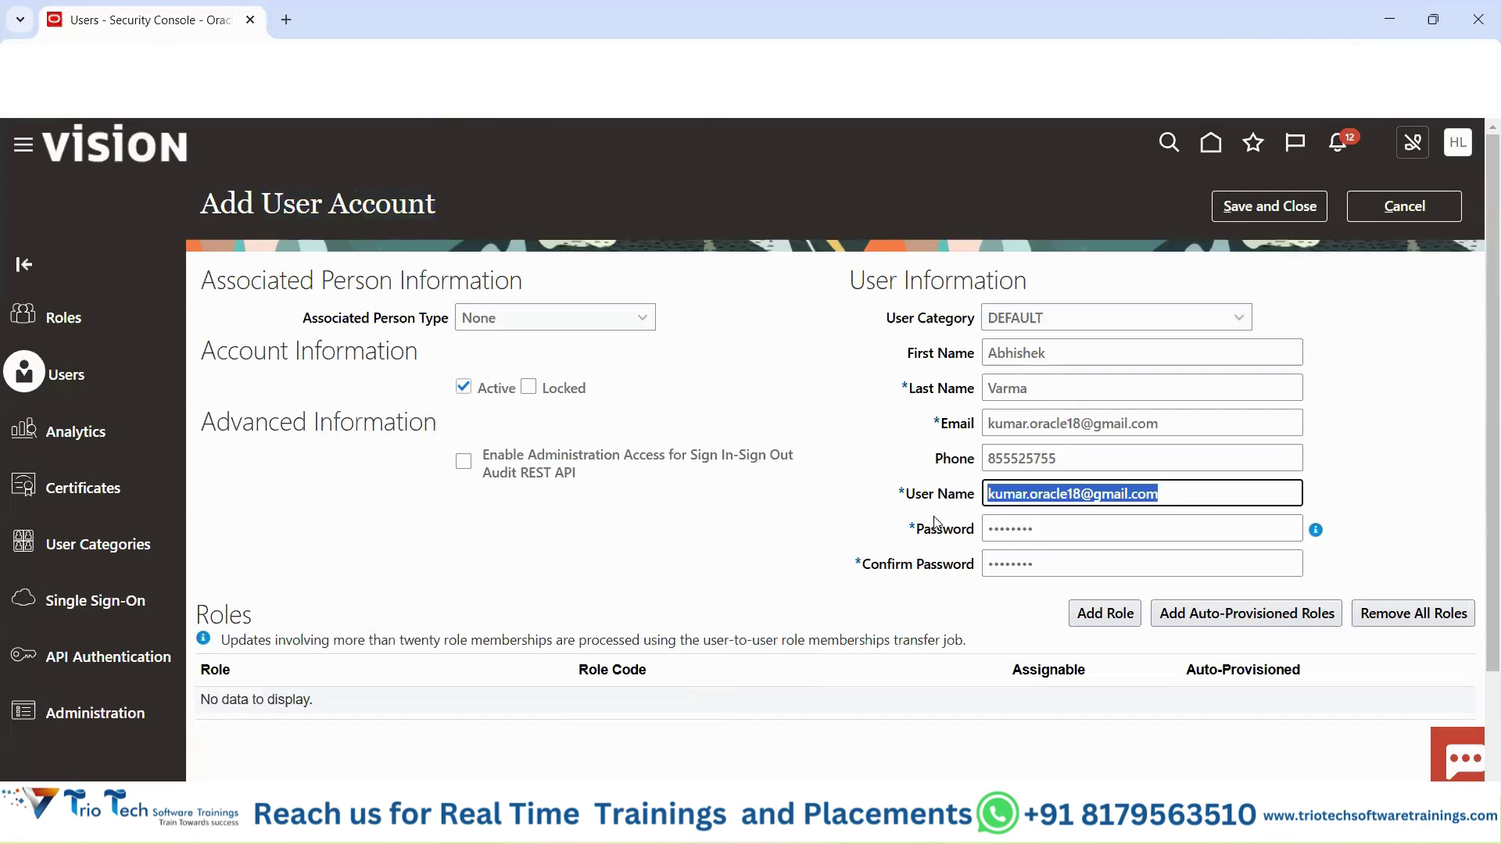
double_click(946, 529)
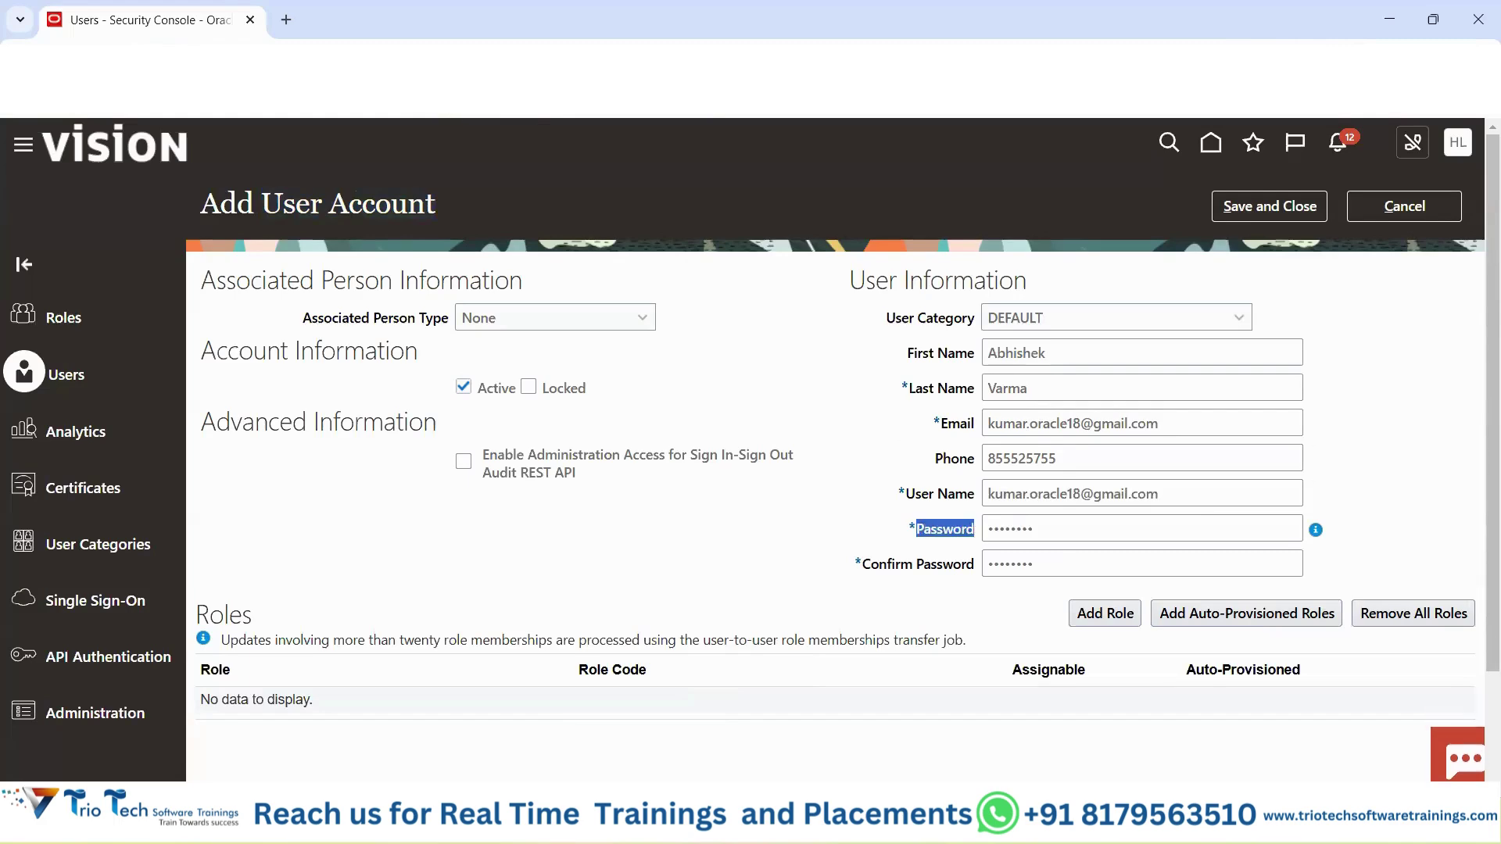
left_click(791, 419)
left_click_drag(904, 494, 973, 486)
left_click_drag(972, 552, 962, 560)
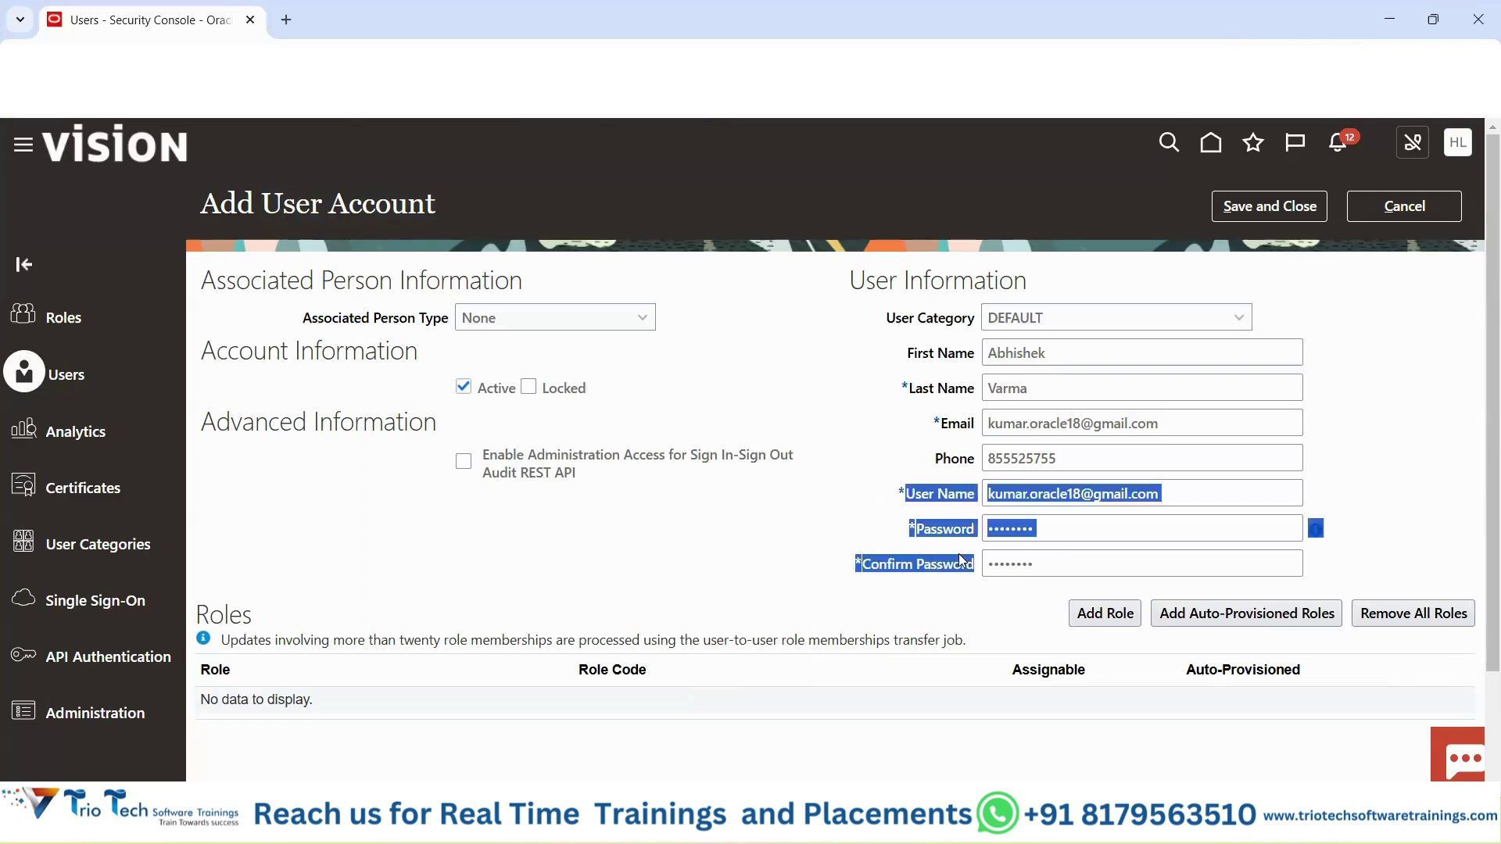
Switch to the Excel notes and copy the Role Management heading in K6.
mouse_move(907, 817)
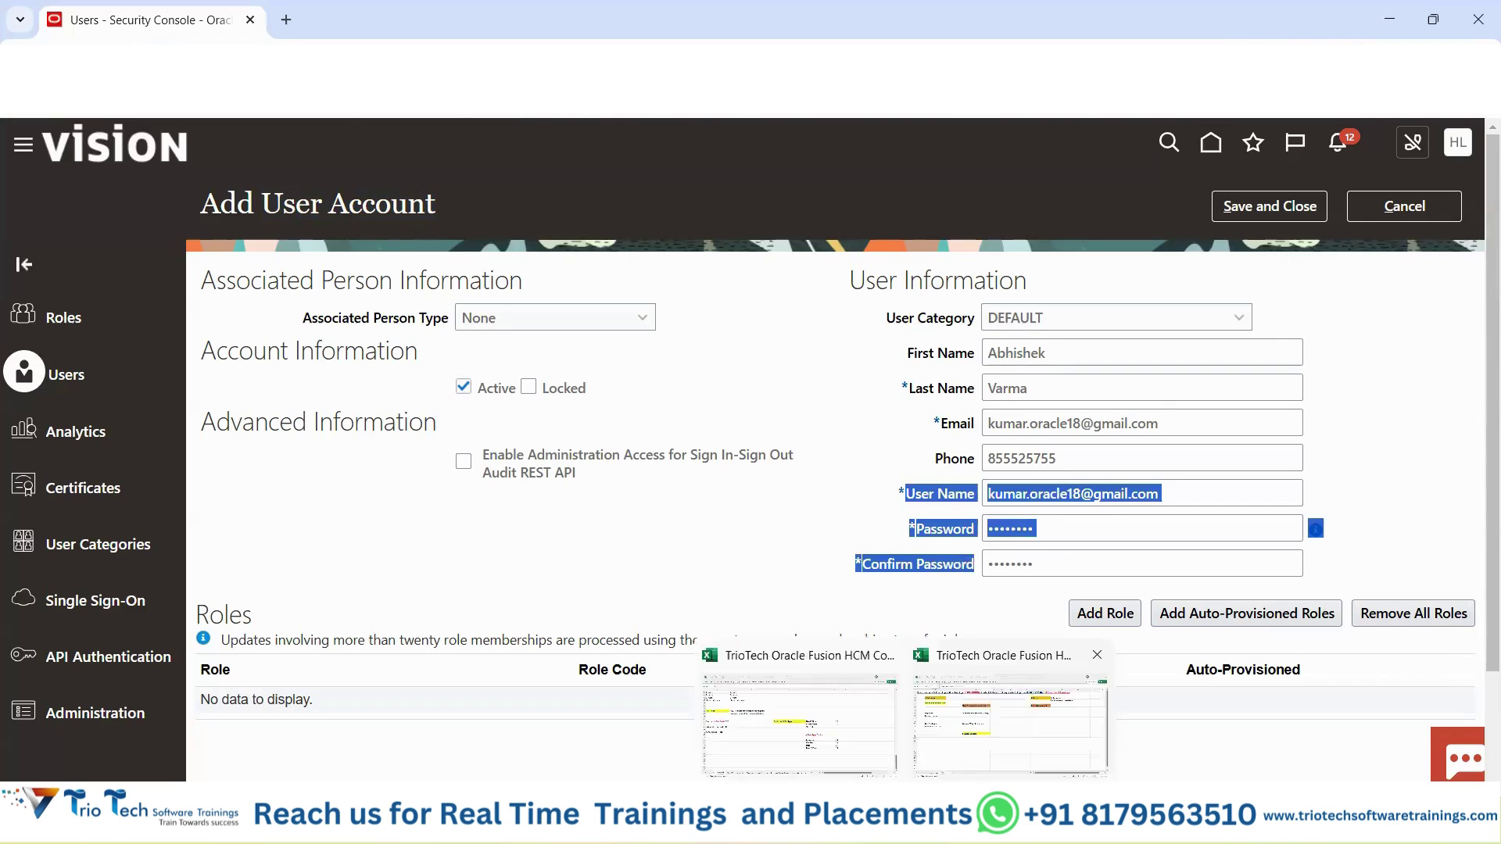
left_click(1009, 723)
left_click(988, 262)
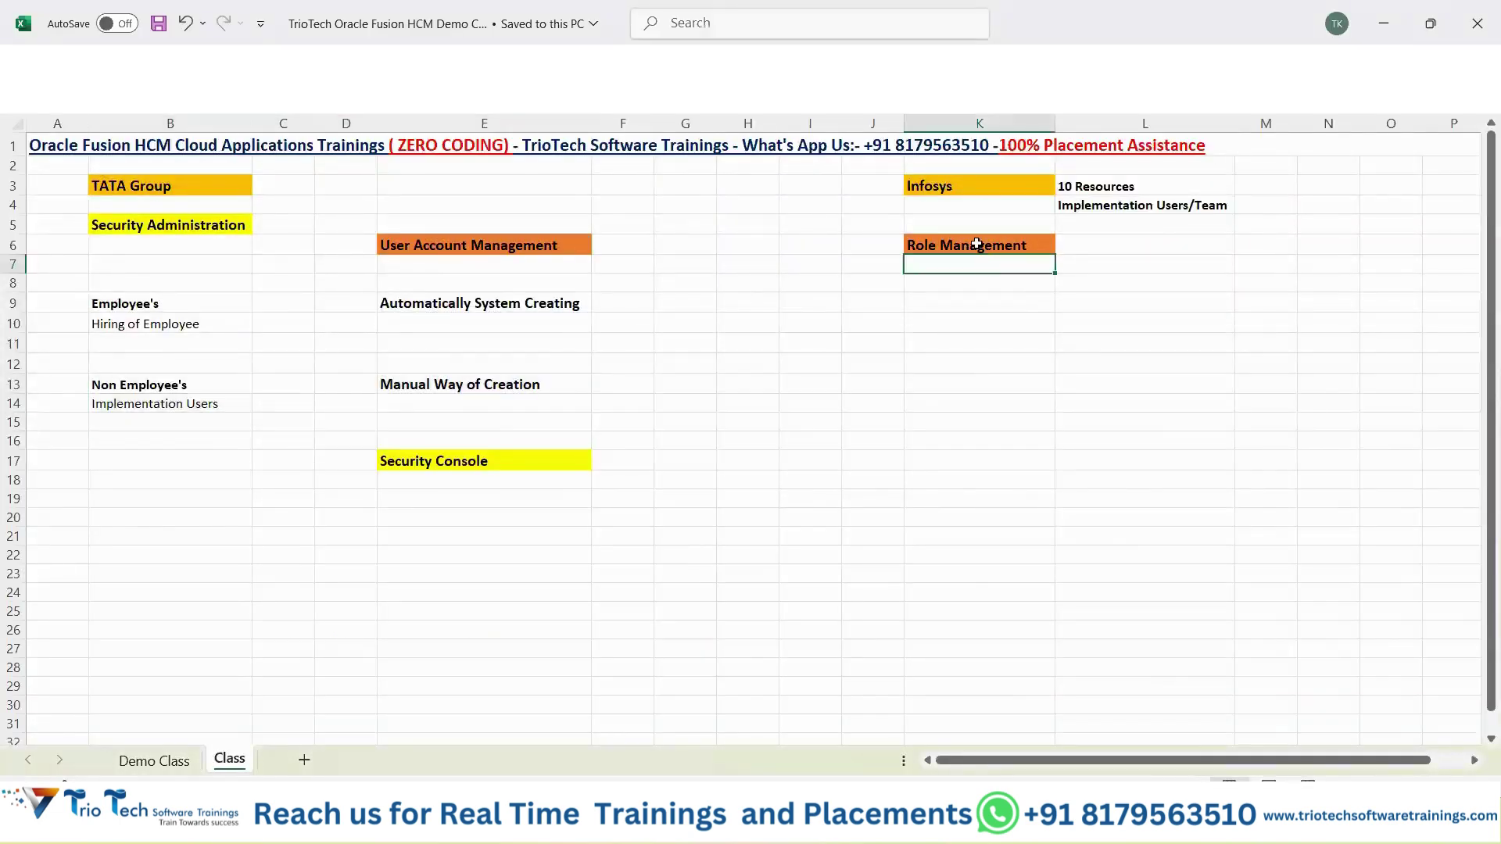
left_click(977, 244)
key("ctrl+c")
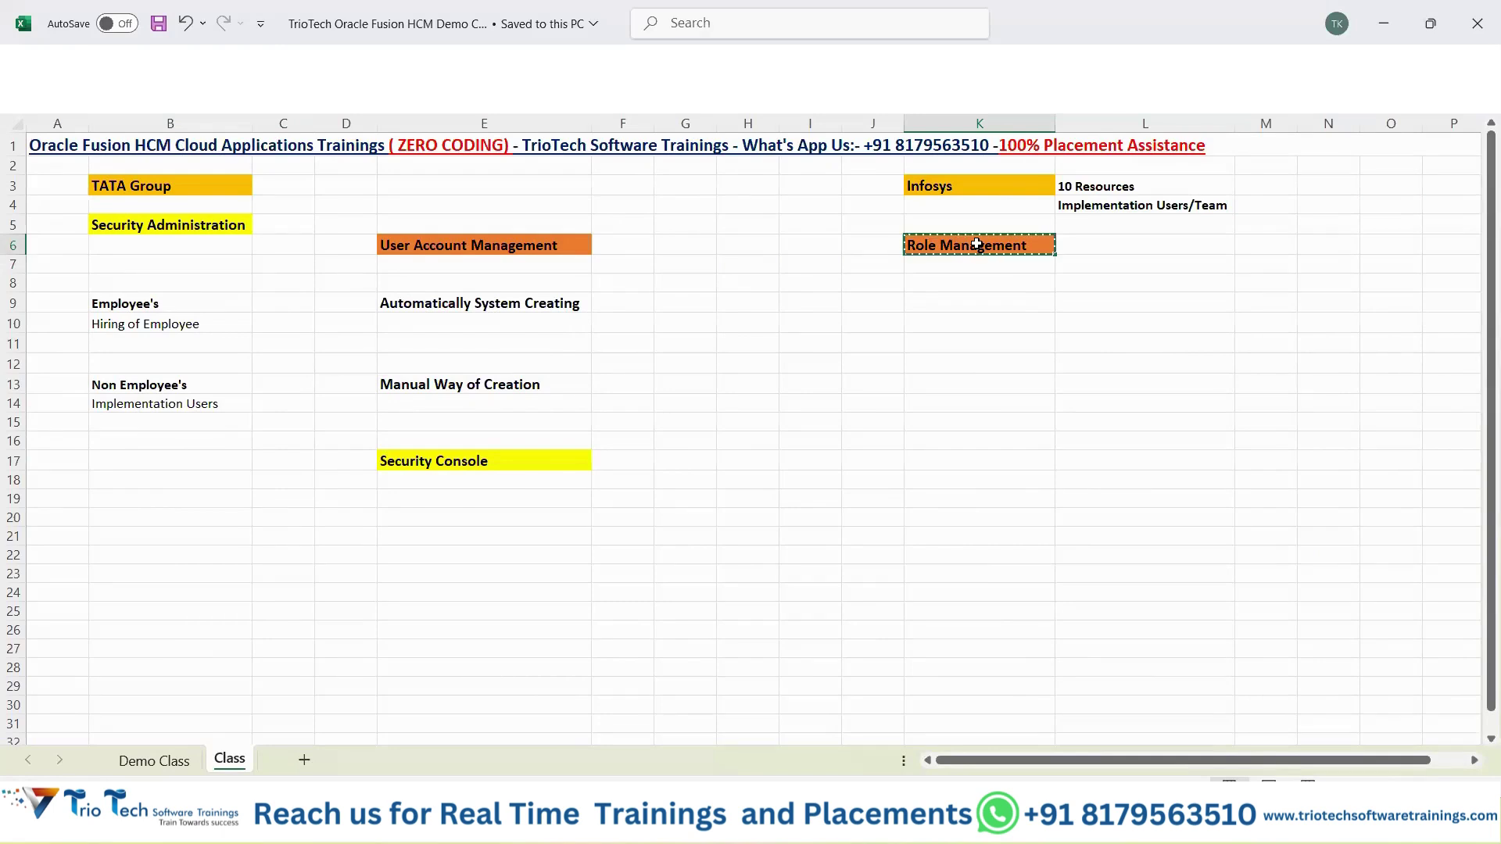
Add a bold 'User Account:-' note with the new user's e-mail in E19, widening column E.
left_click(433, 508)
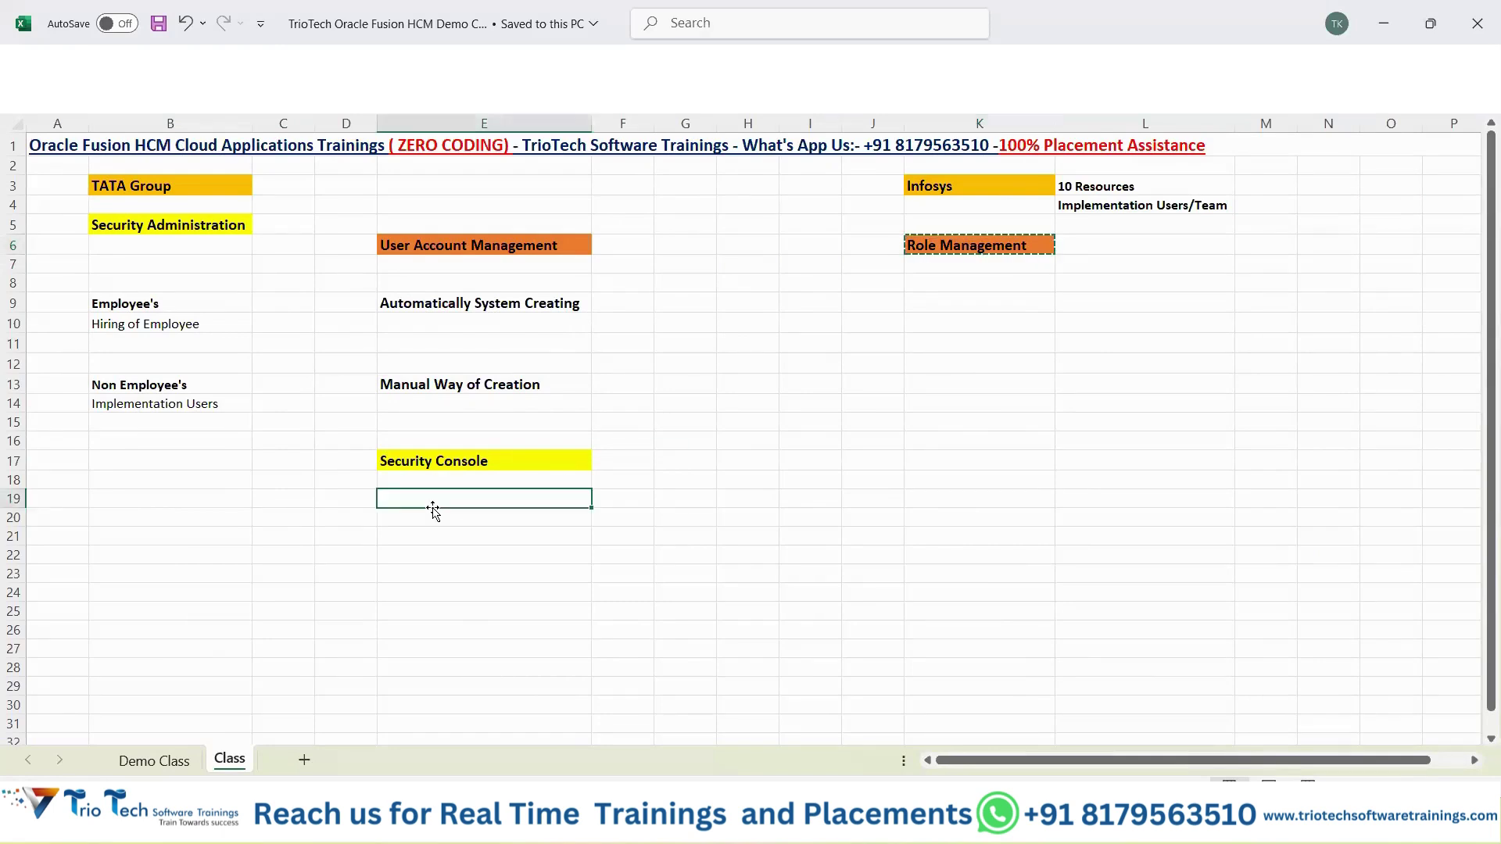
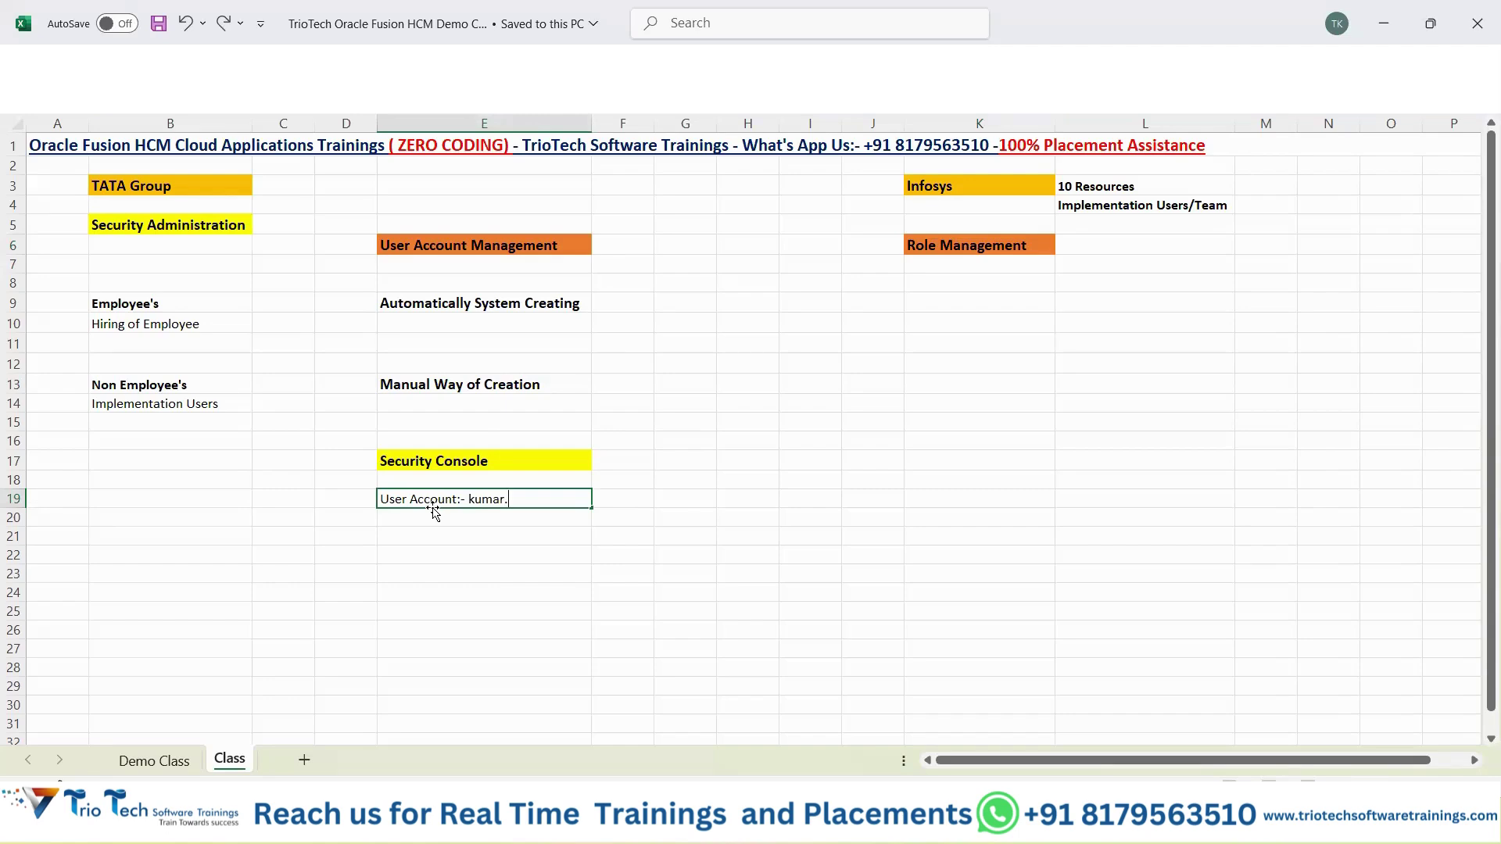
key("Return")
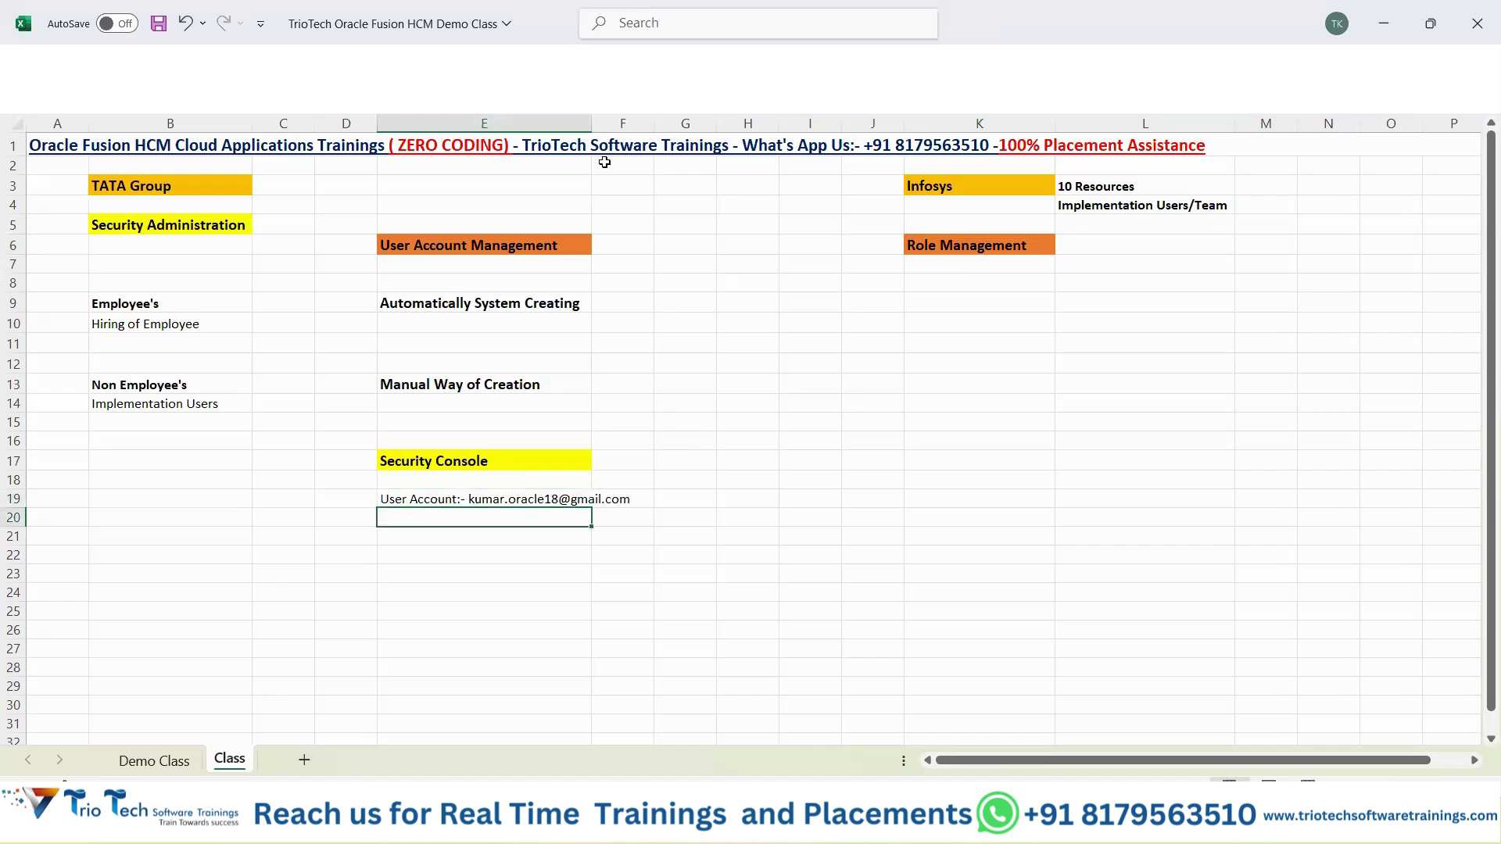
double_click(592, 124)
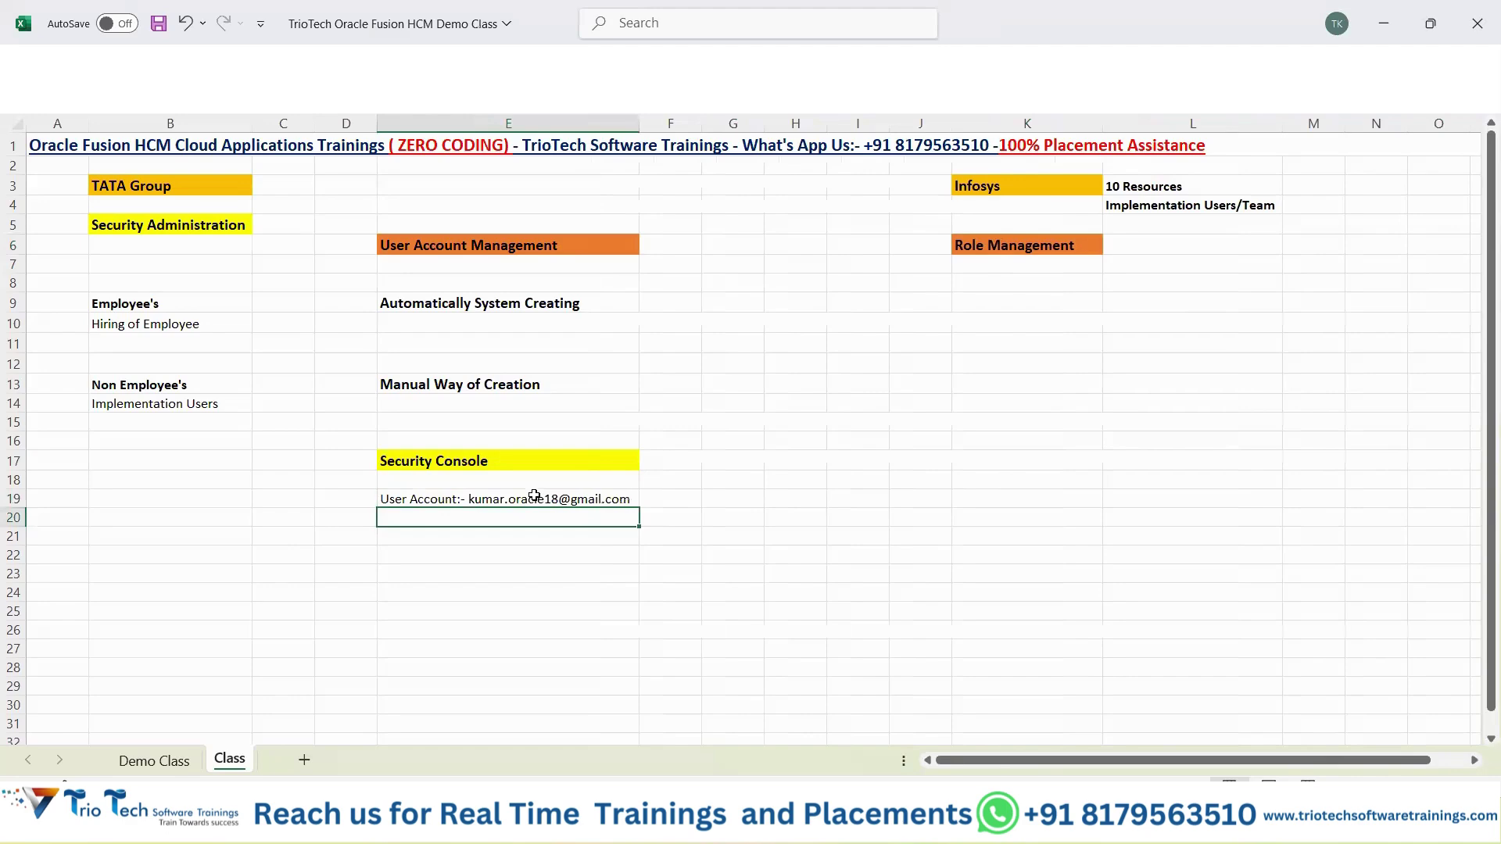
left_click(530, 498)
key("ctrl+b")
left_click(497, 549)
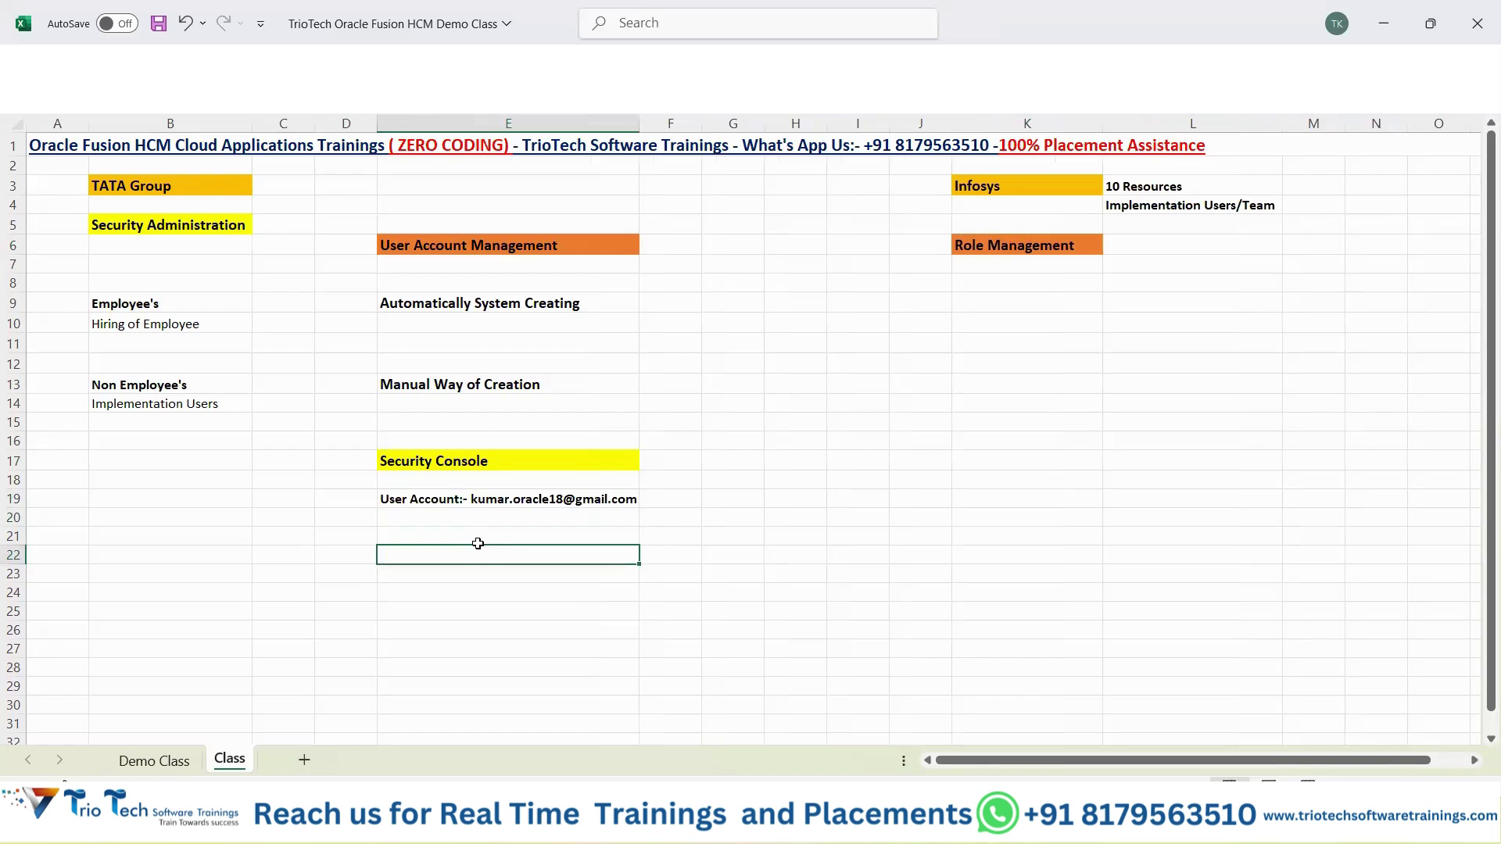
Widen column K to fit longer entries and save the workbook.
left_click(1005, 252)
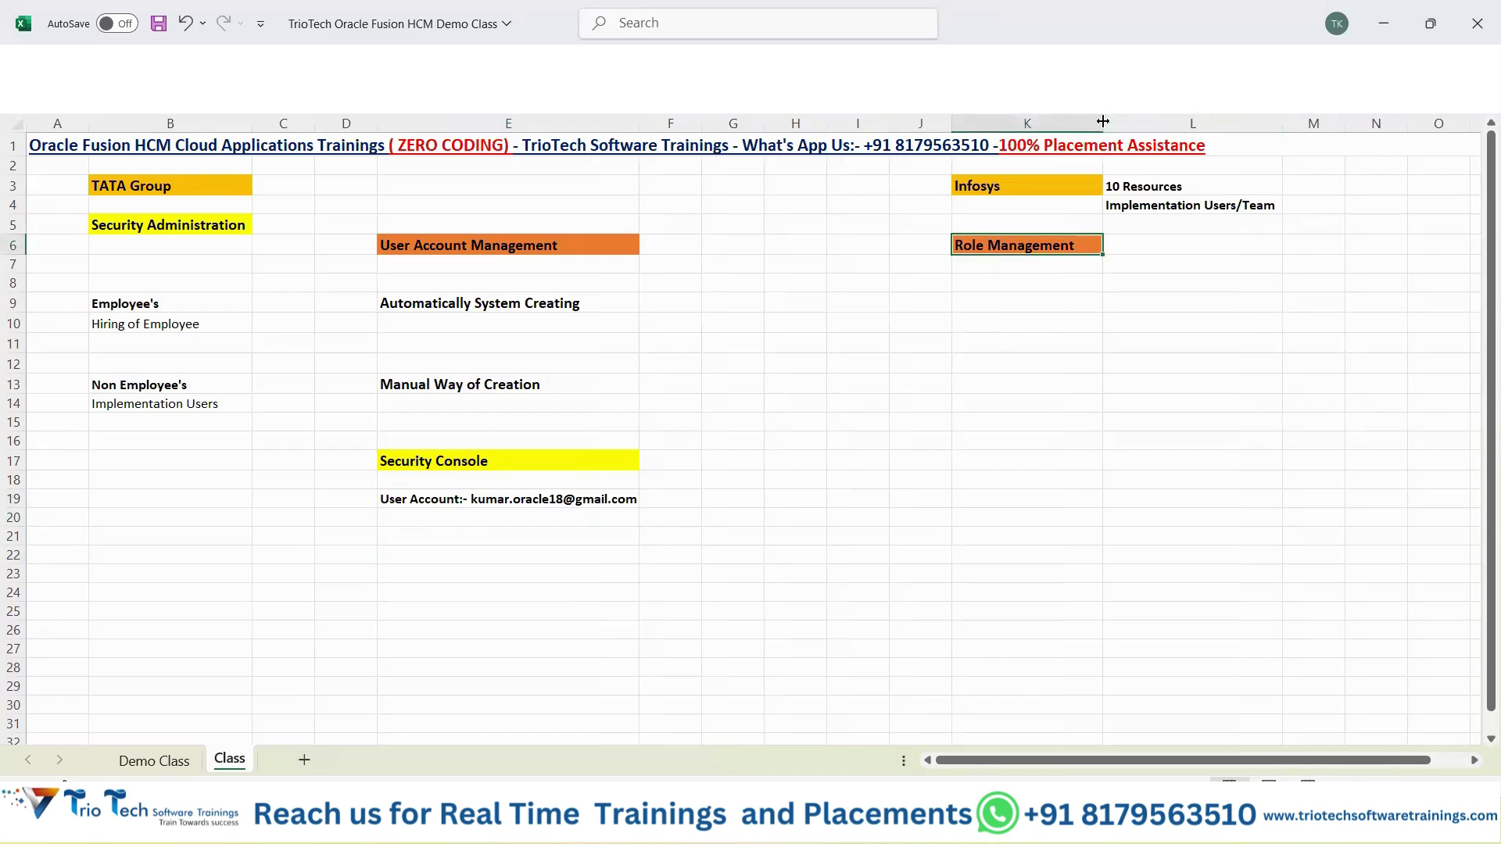
left_click_drag(1102, 122, 1245, 187)
left_click(1059, 305)
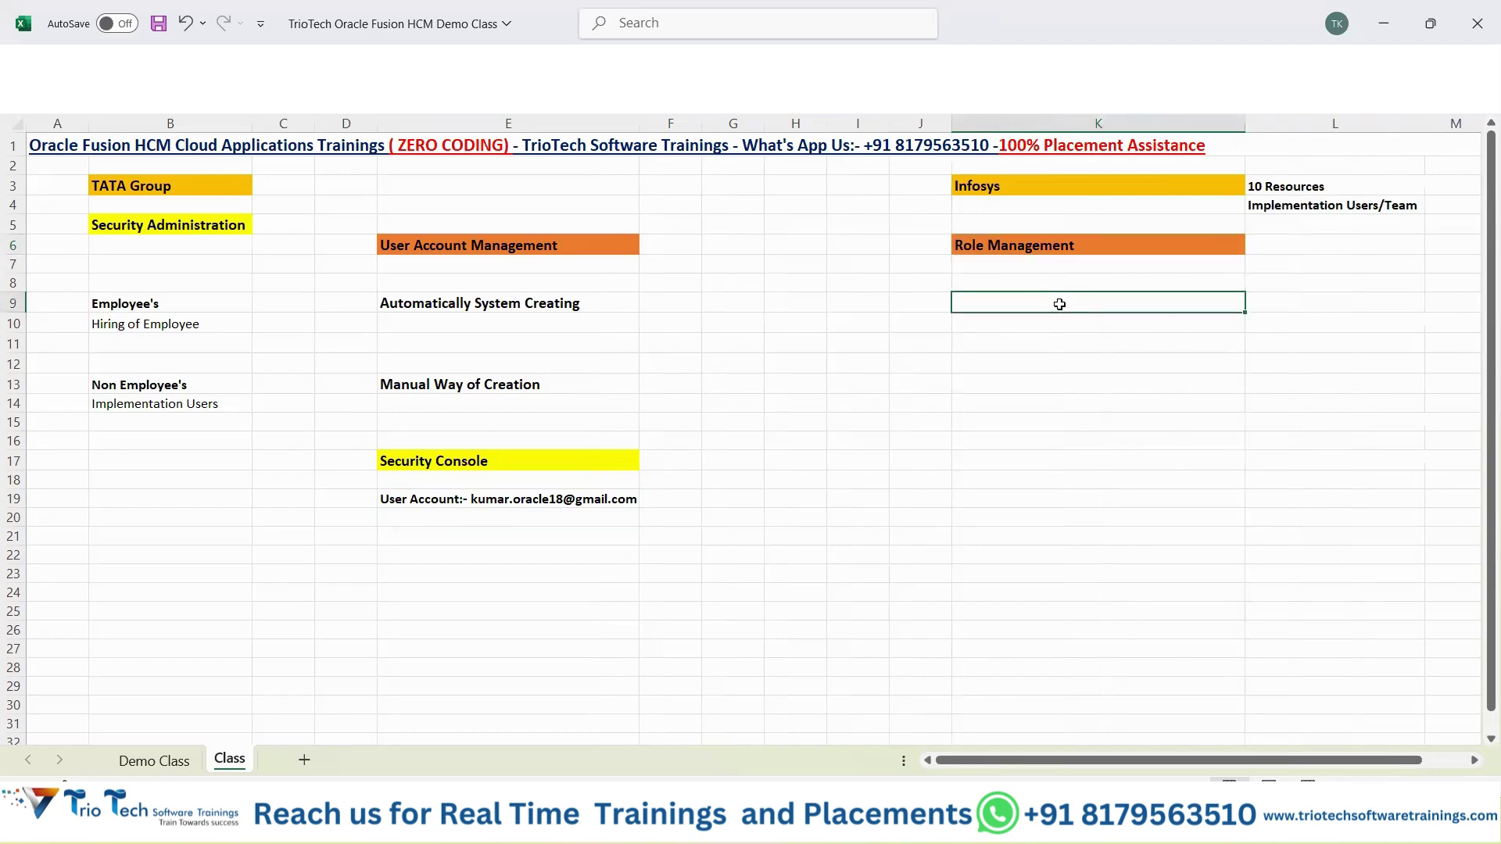
key("ctrl+s")
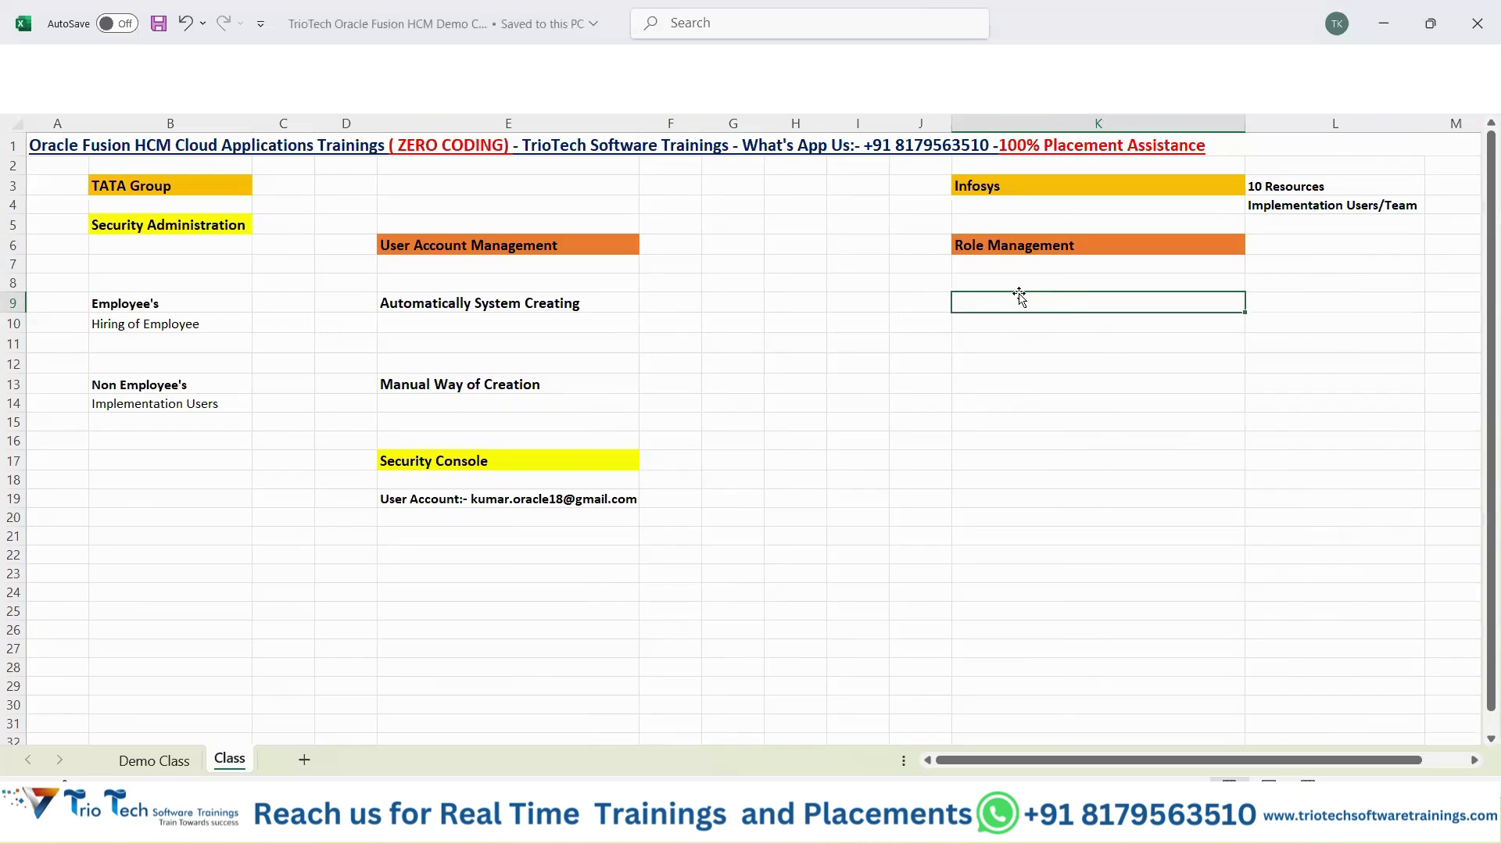
Enter 'RBAC Roles Based Access Control' in K8 under Role Management and make it bold.
left_click(1025, 279)
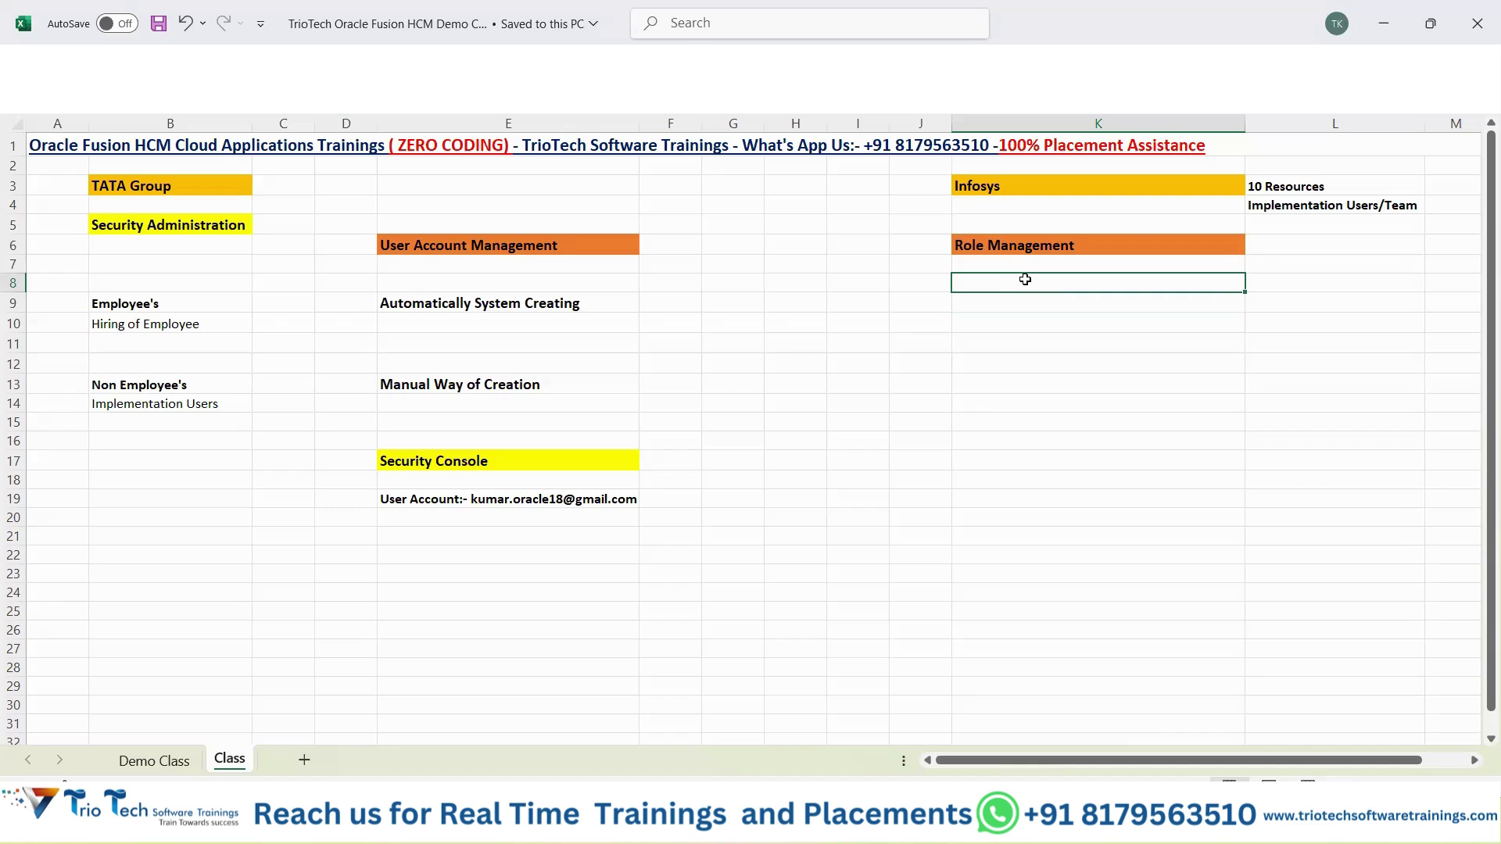
left_click(210, 227)
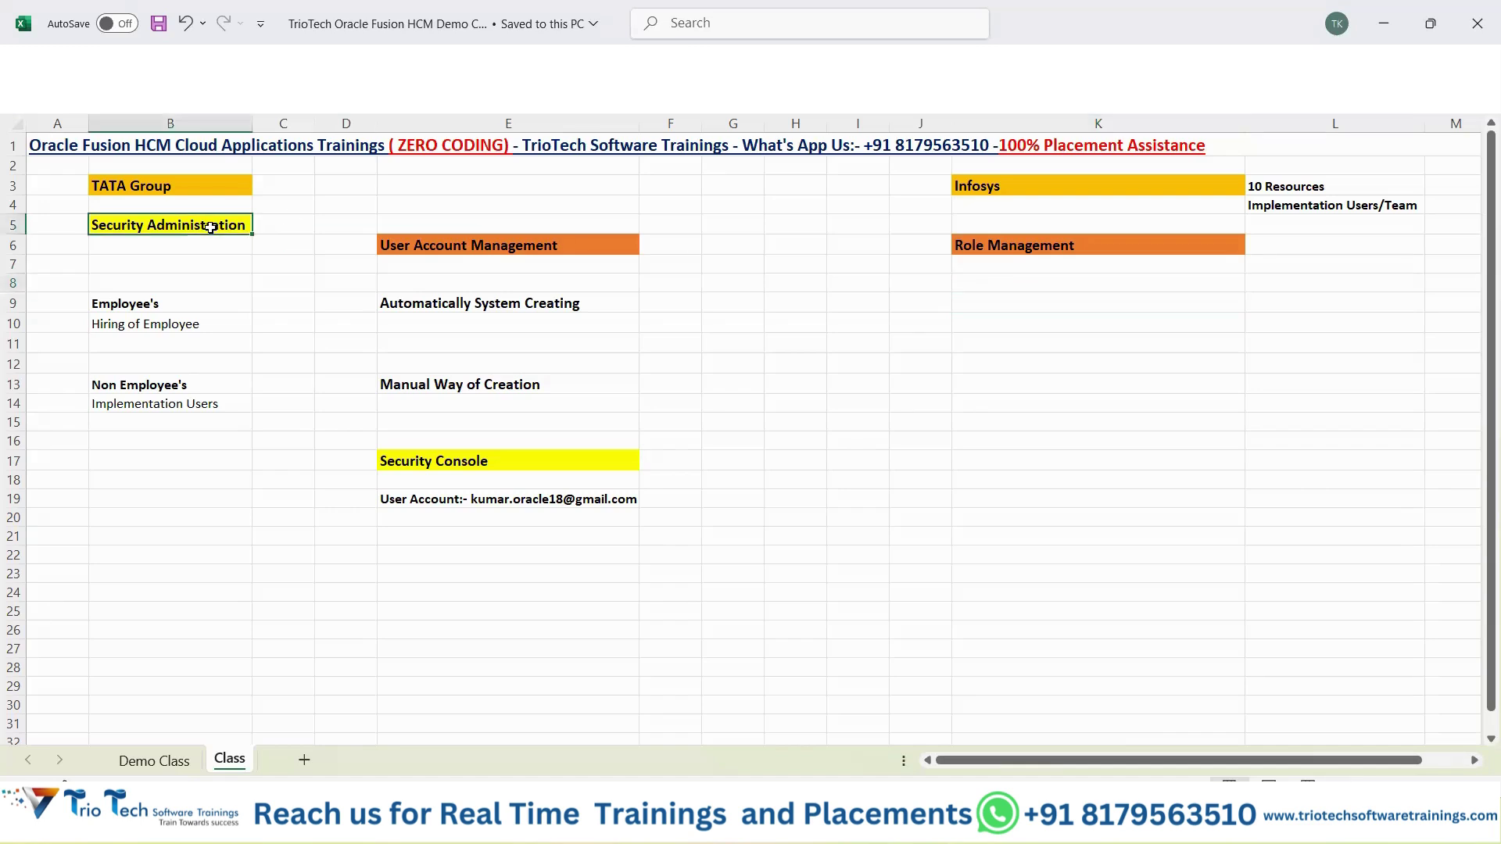
left_click(995, 252)
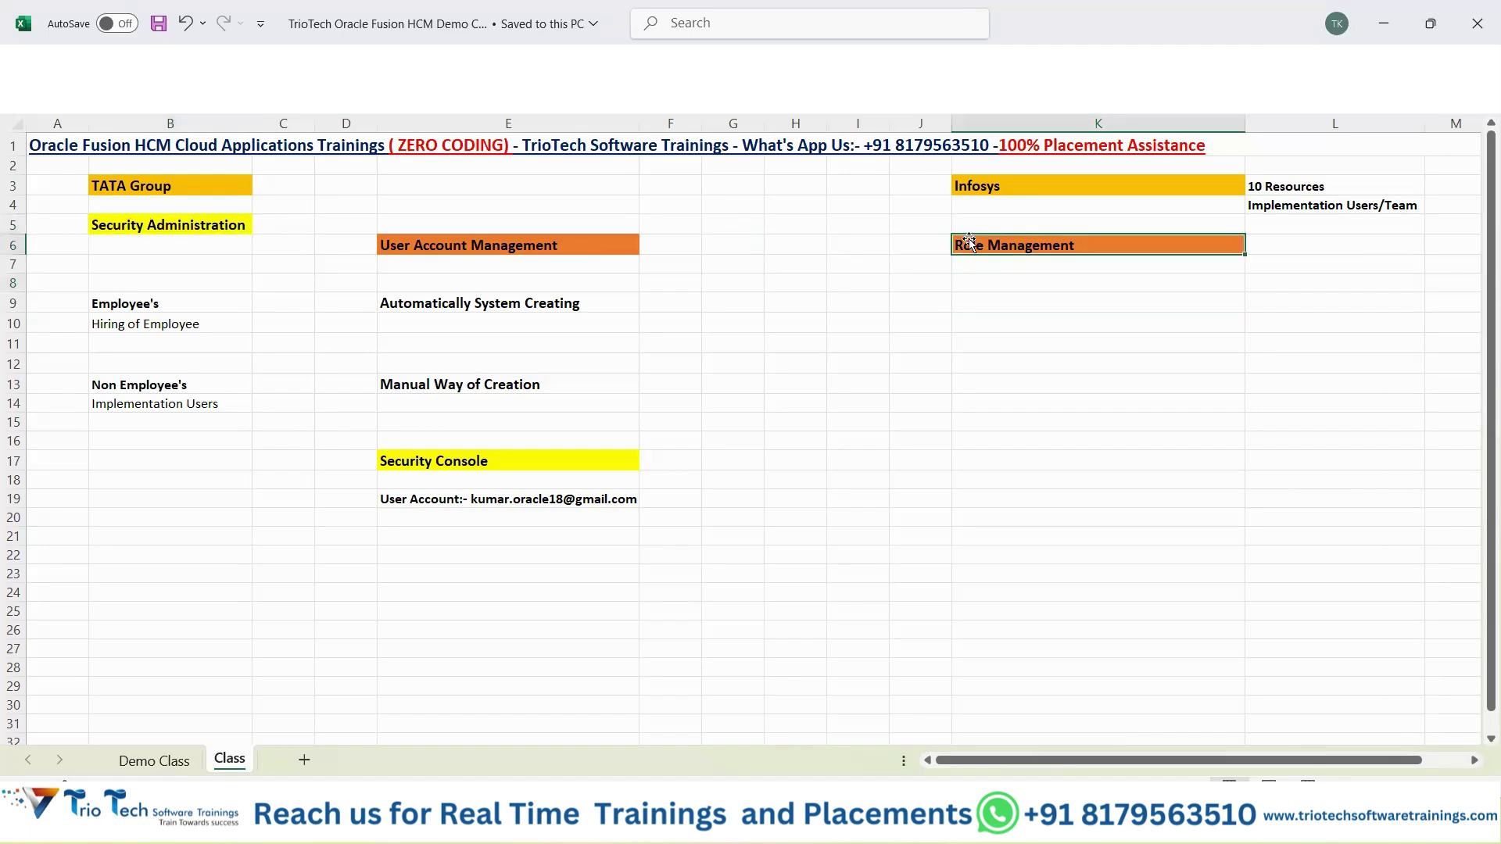
left_click(991, 282)
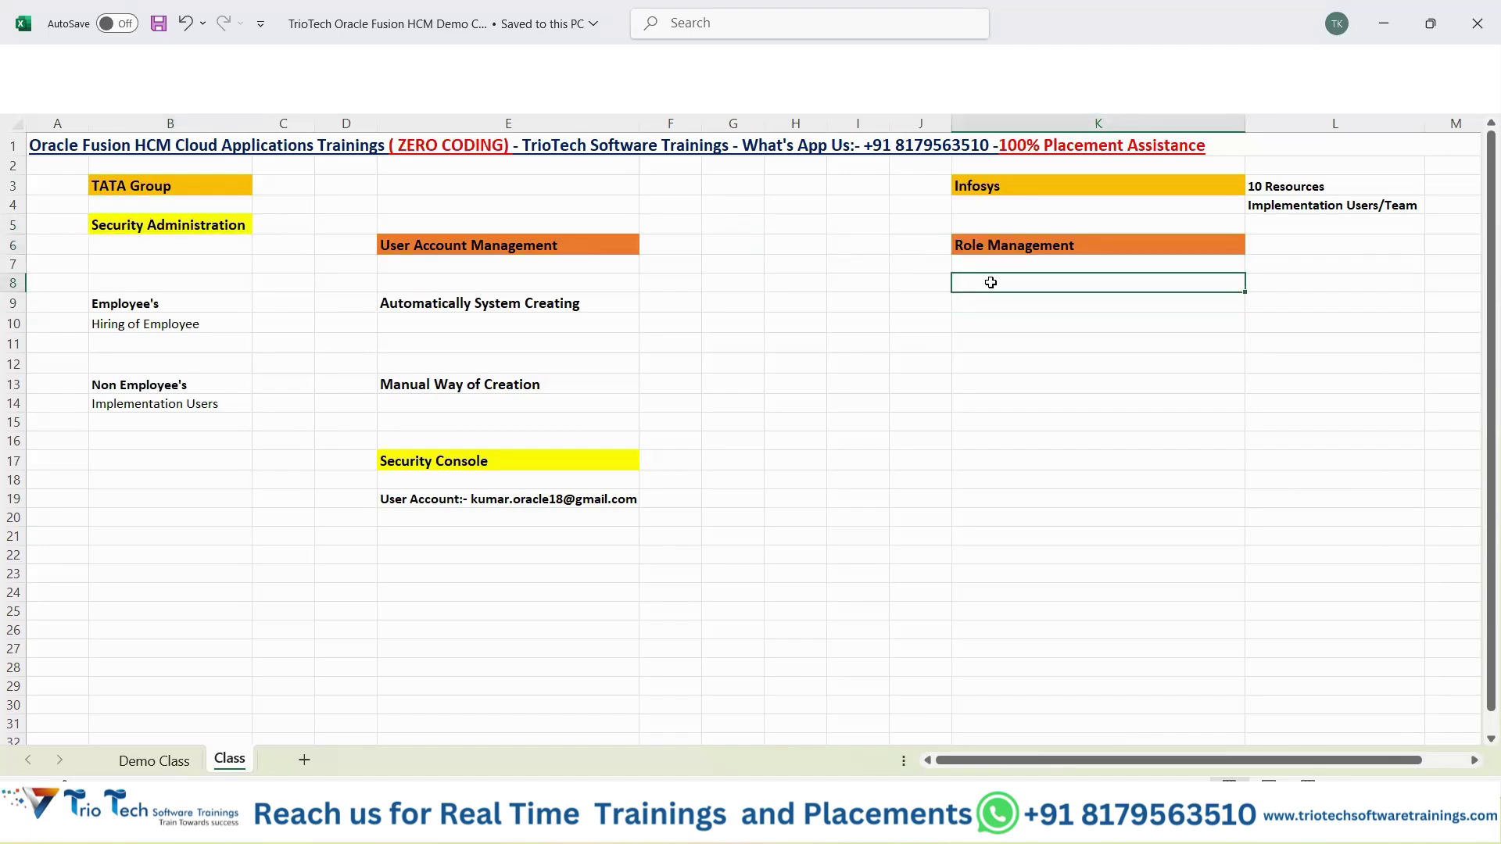
type("RBAC -Roles Based Acce")
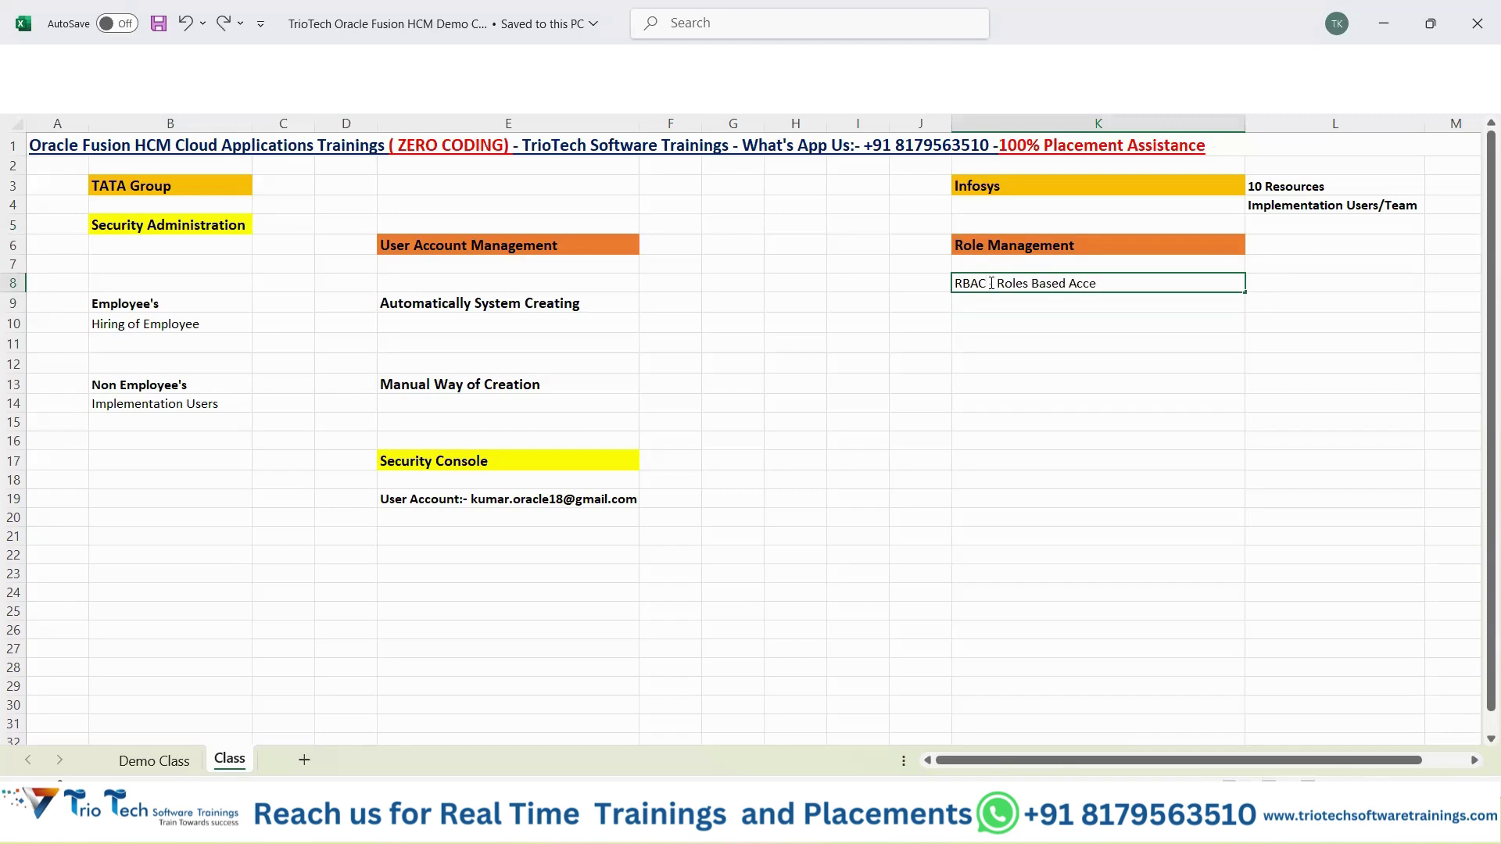
type("ss Control")
key("Return")
left_click(991, 283)
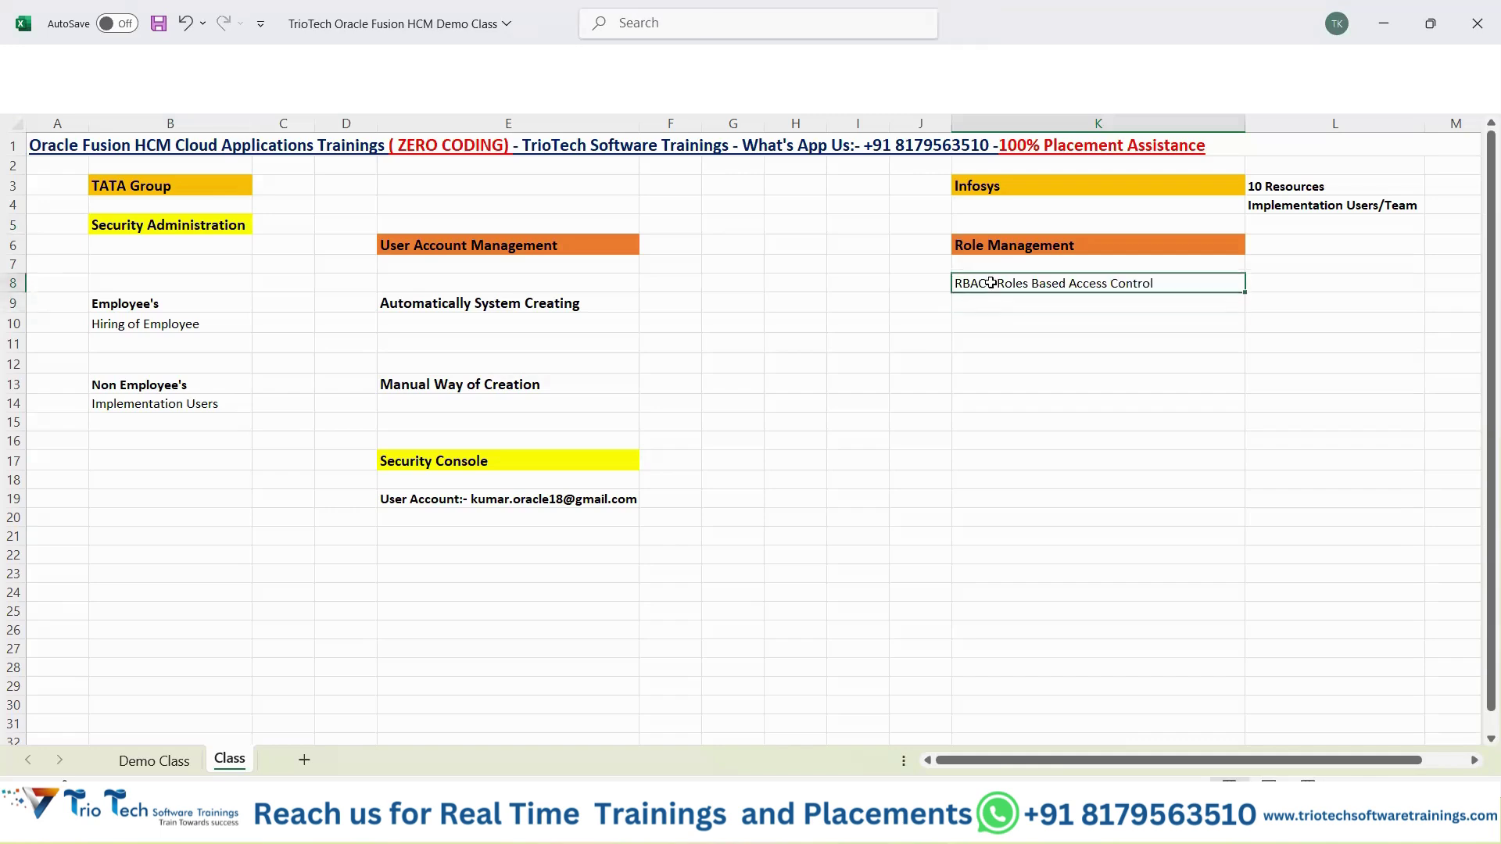
key("ctrl+b")
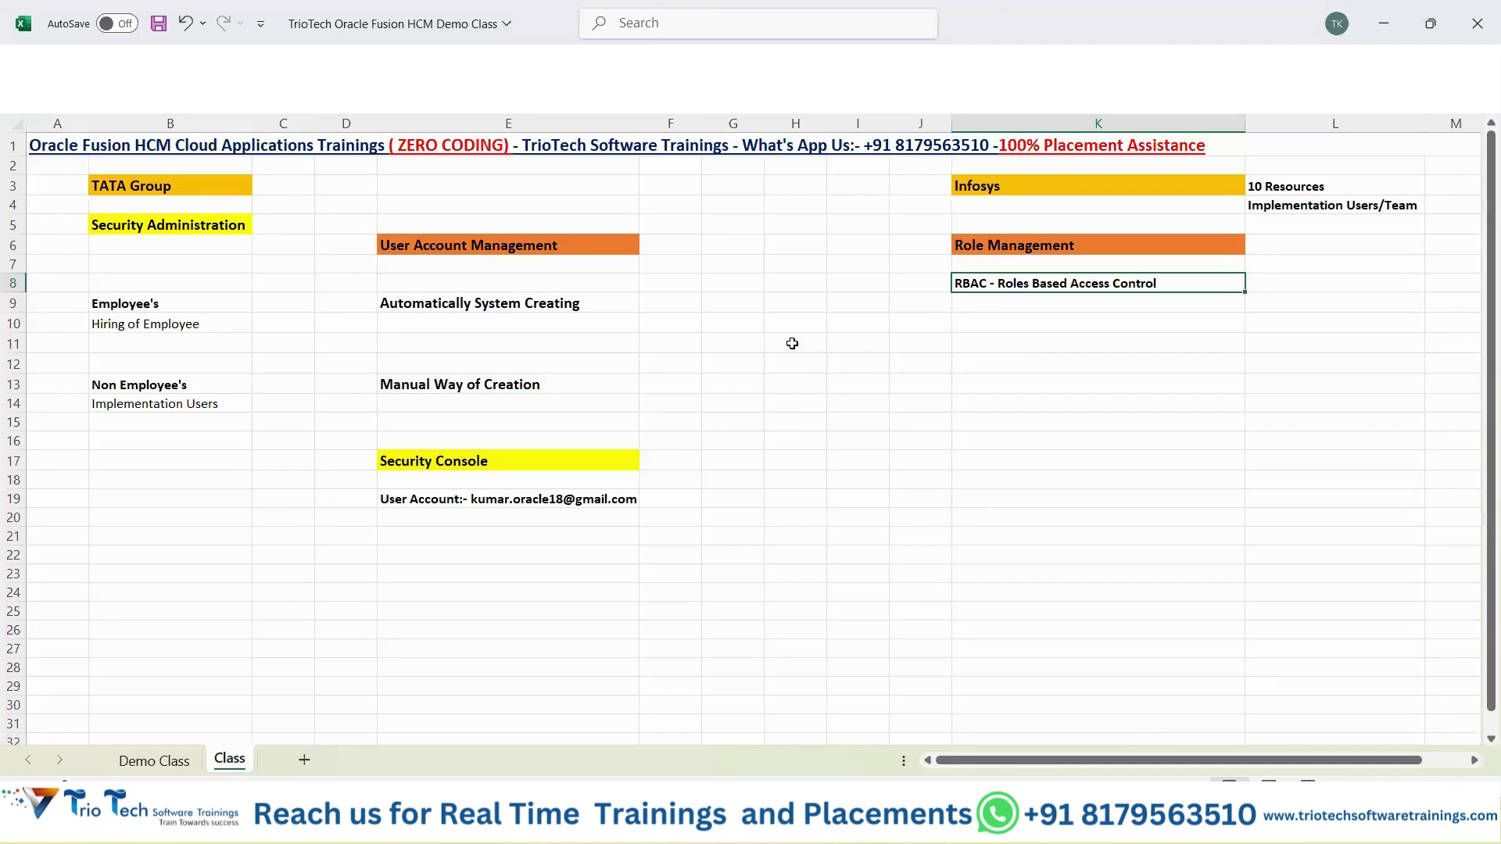
left_click(792, 343)
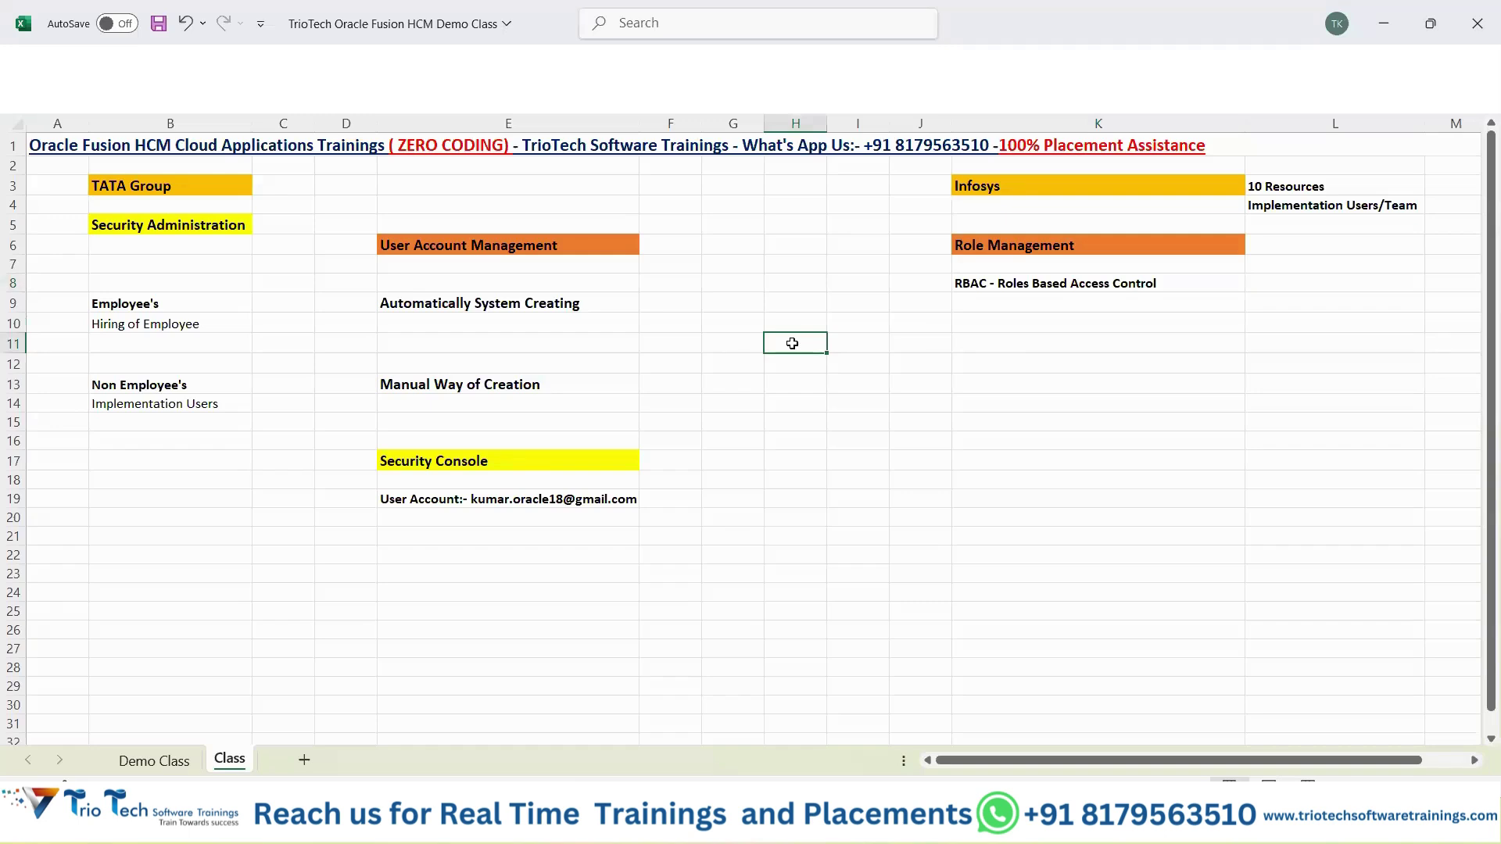
left_click(1066, 282)
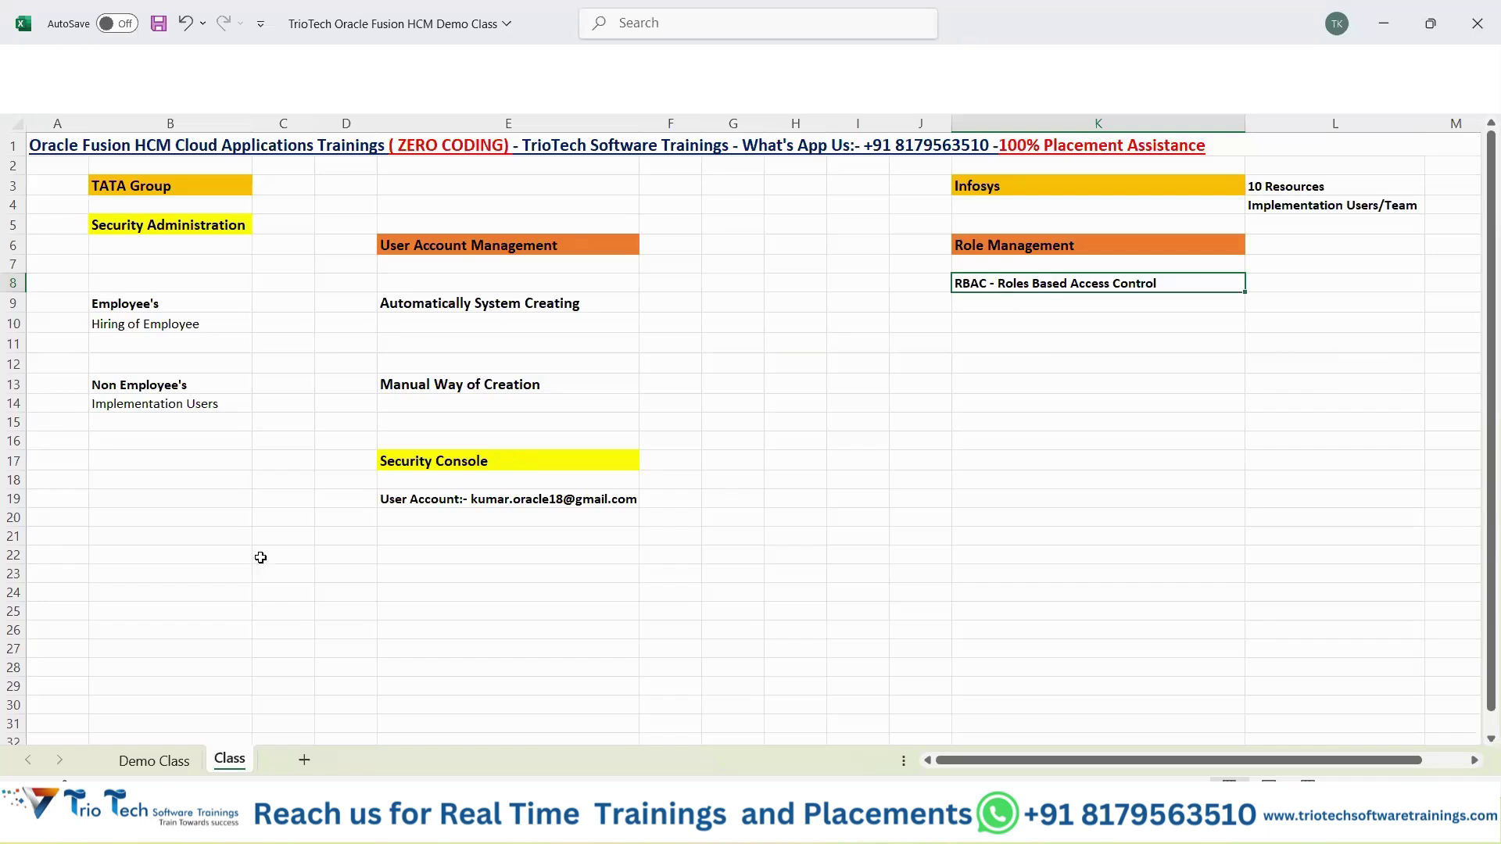
Copy the HCM module list B25:B40 from Demo Class into K11 of the Class sheet and save.
left_click(163, 769)
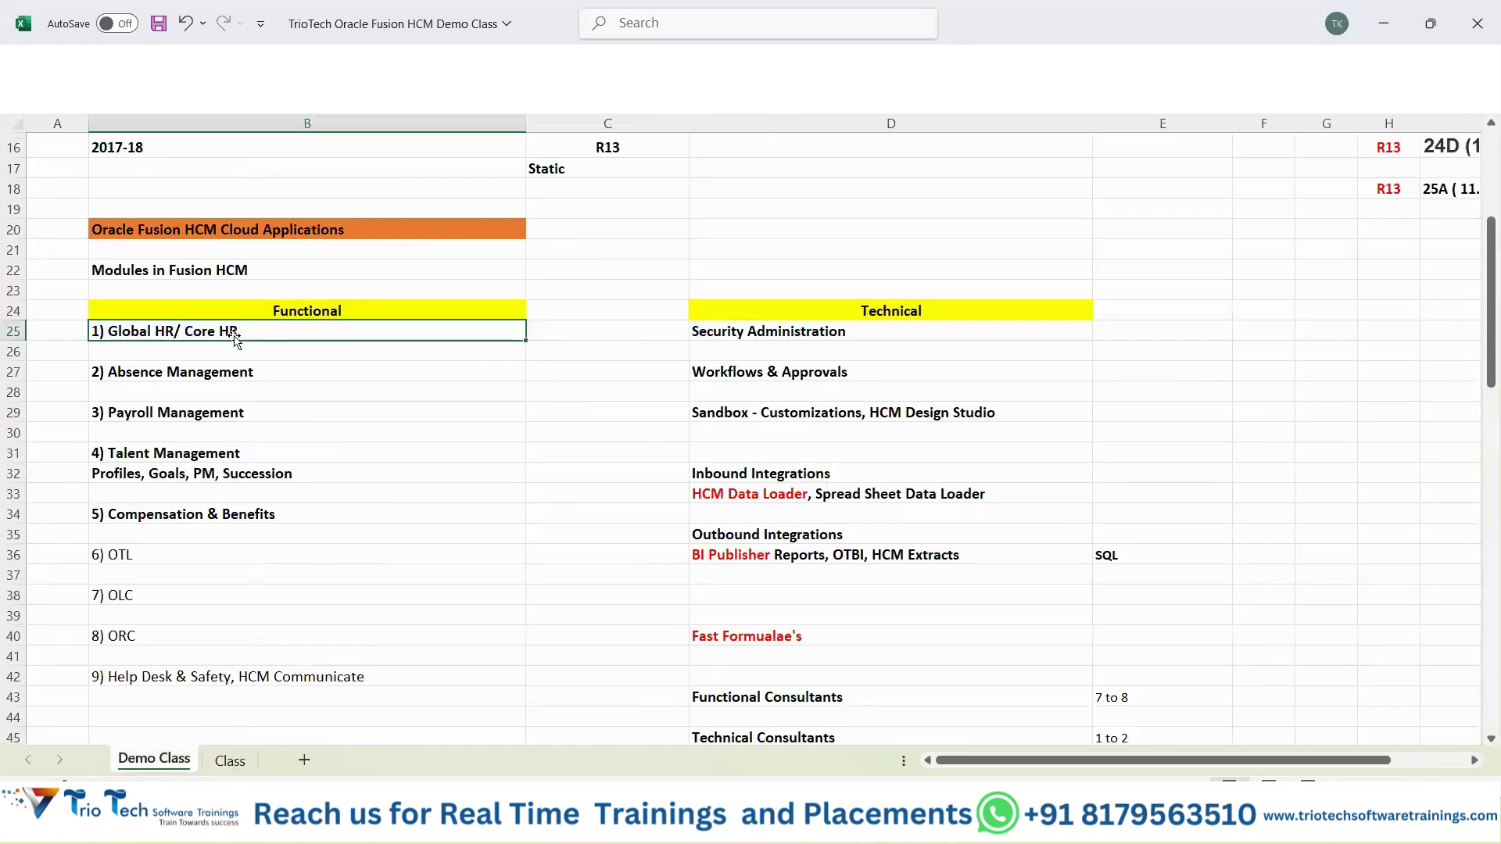
left_click_drag(221, 332, 225, 633)
key("ctrl+c")
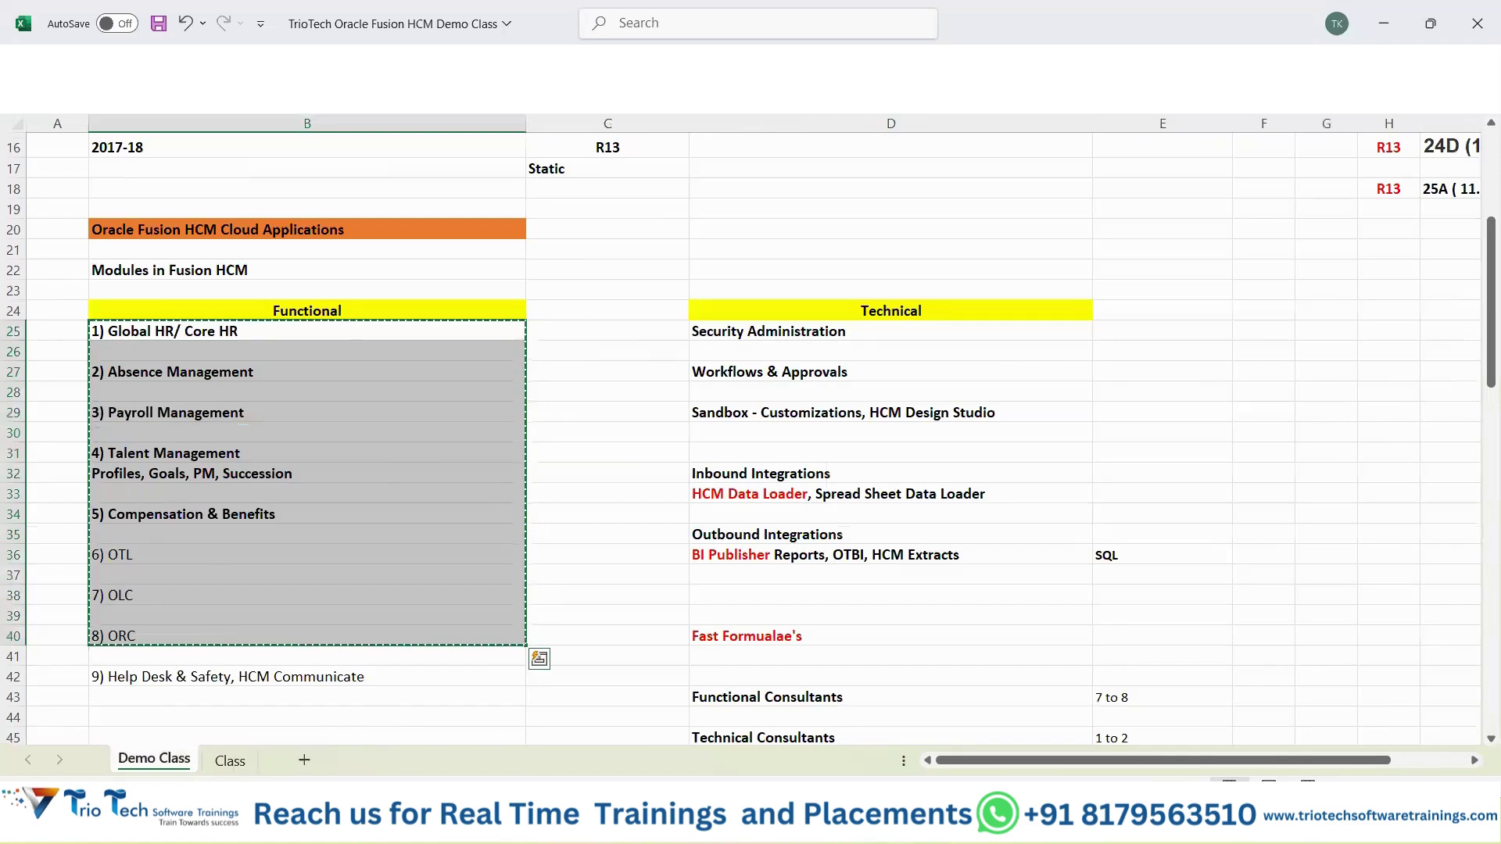
left_click(230, 761)
left_click(977, 342)
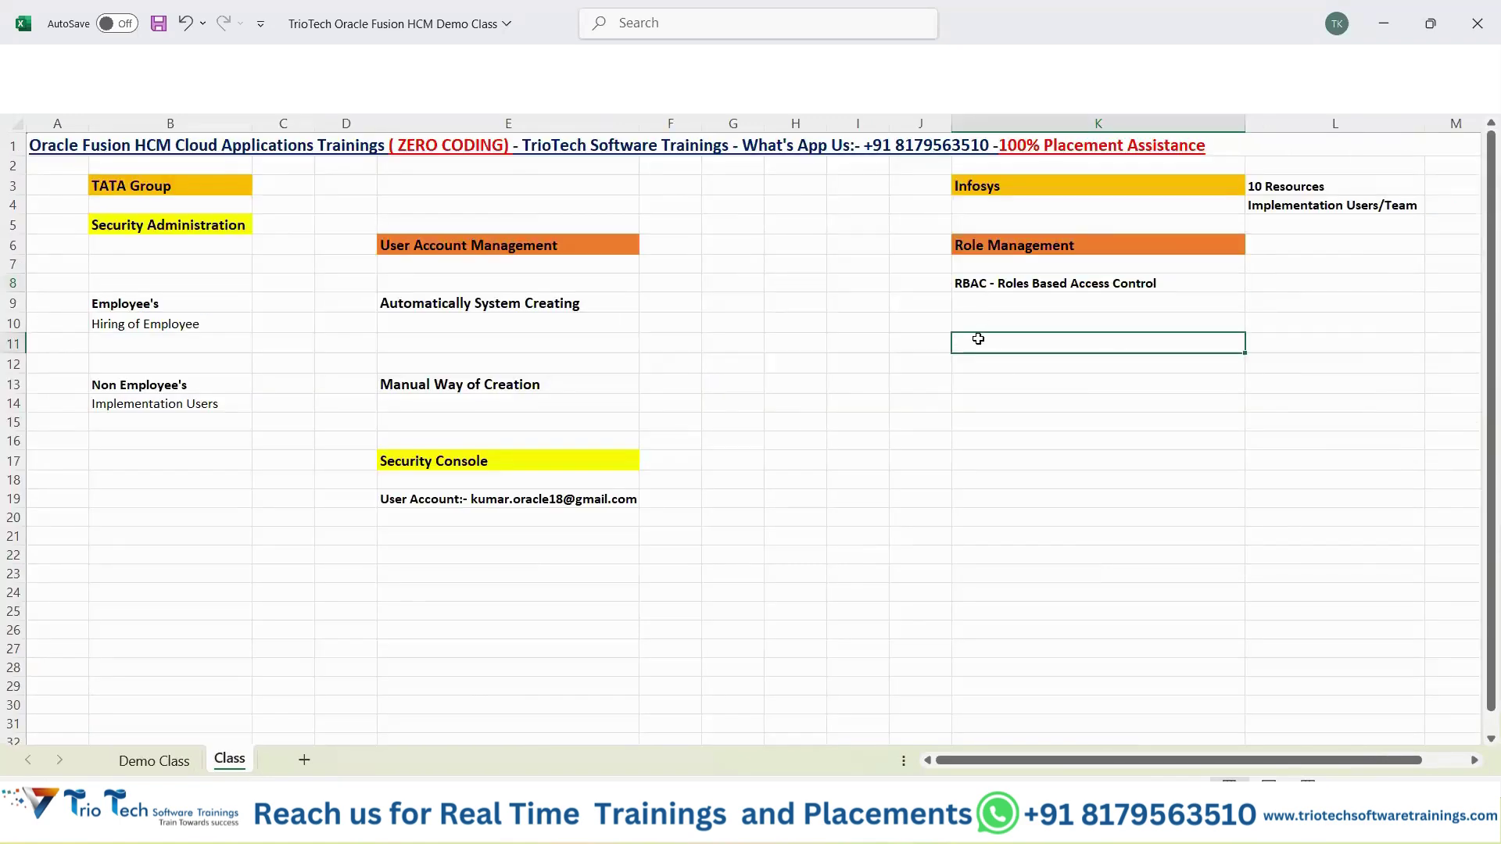
key("ctrl+v")
key("ctrl+s")
left_click(1320, 341)
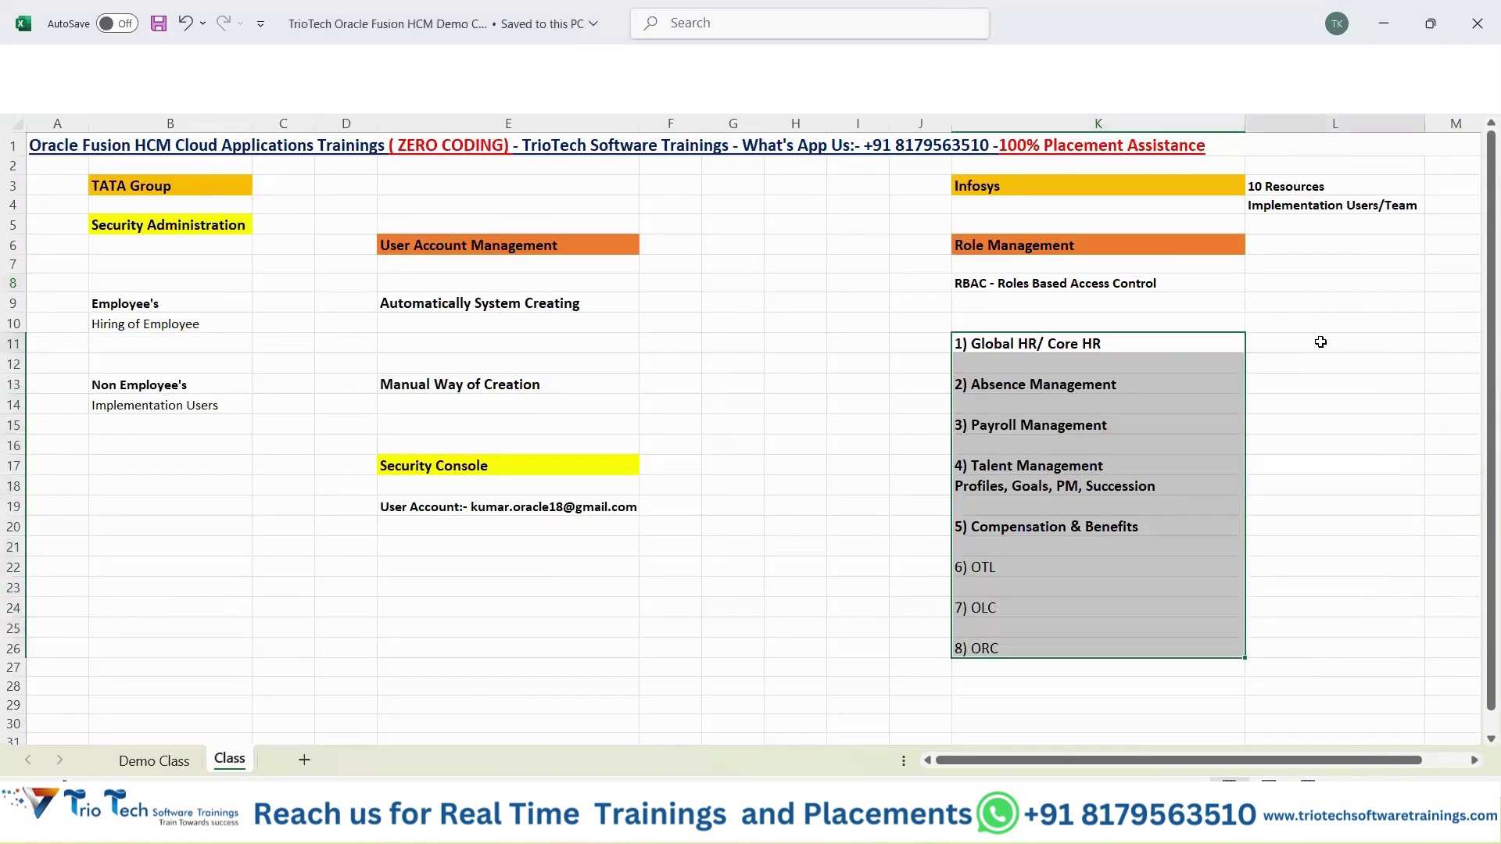
left_click_drag(1400, 764, 1435, 760)
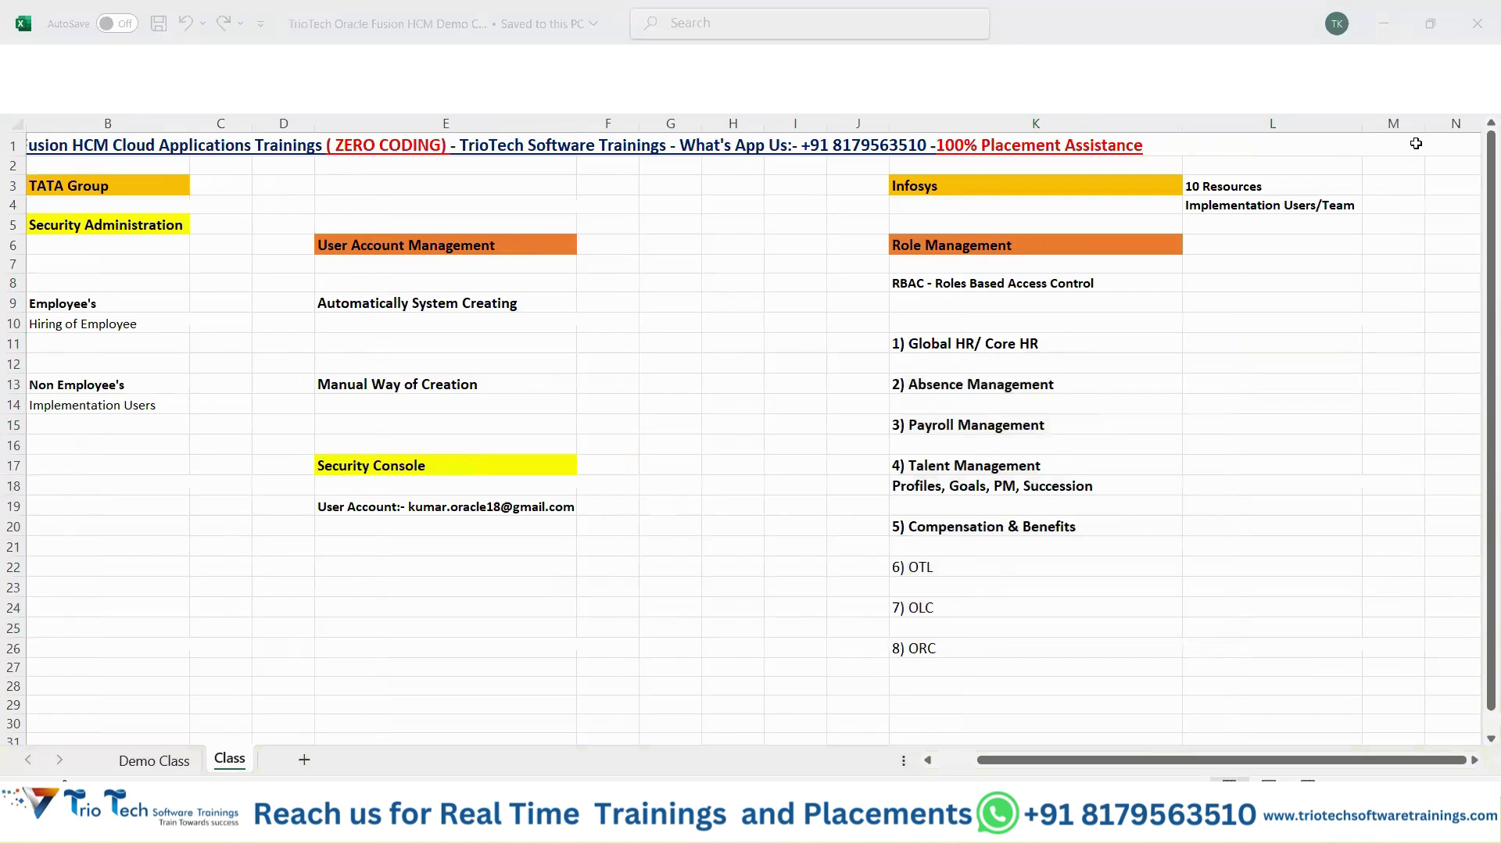
Widen column L beside the module list and save the workbook.
left_click(1363, 124)
left_click_drag(1363, 125, 1432, 124)
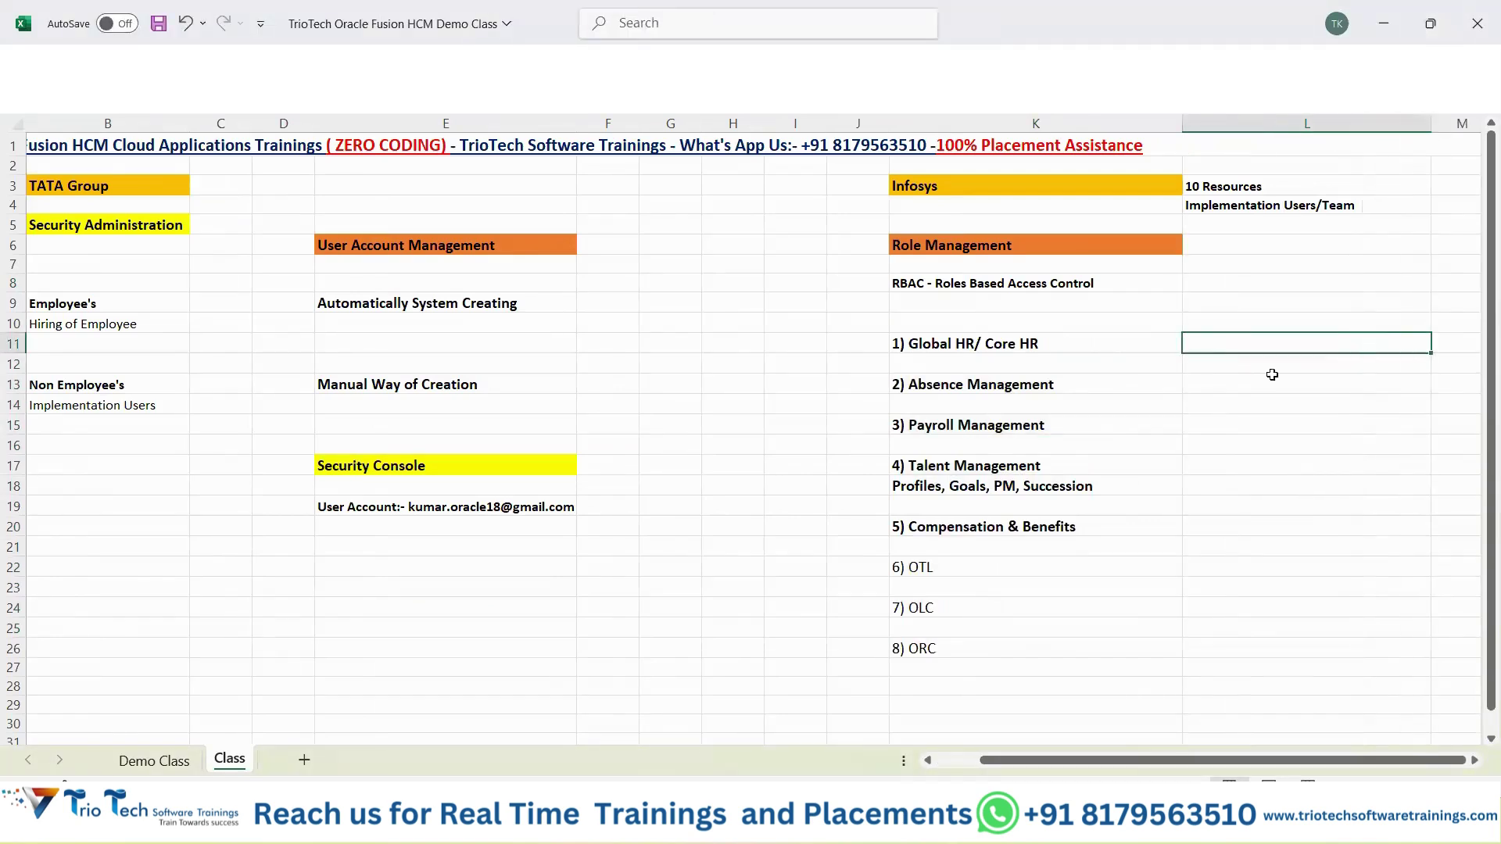
key("ctrl+s")
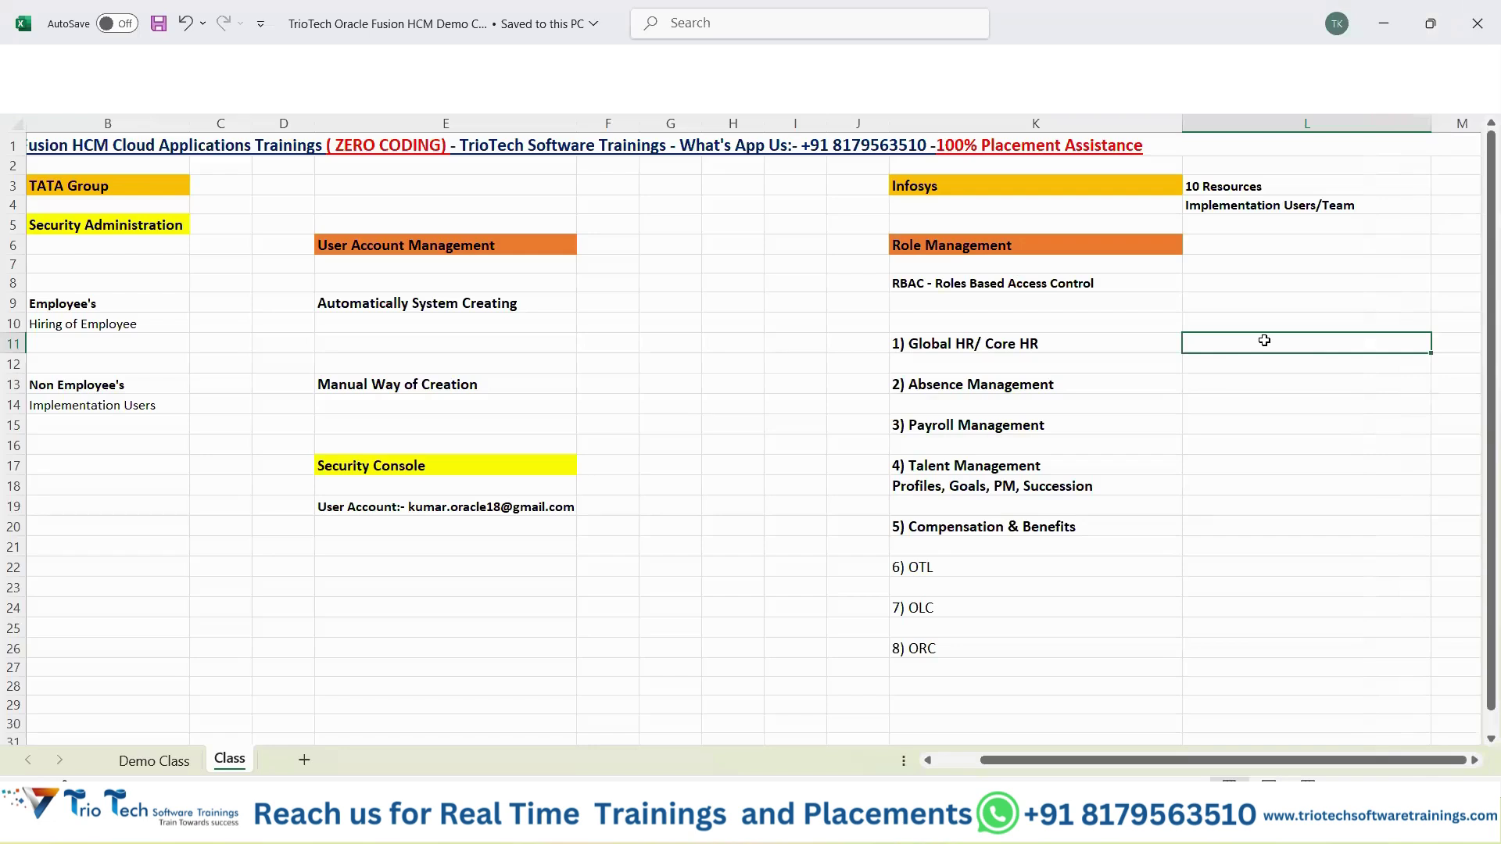
Review the Global HR, Absence Management and Talent Management modules, ending on cell L11.
left_click(944, 345)
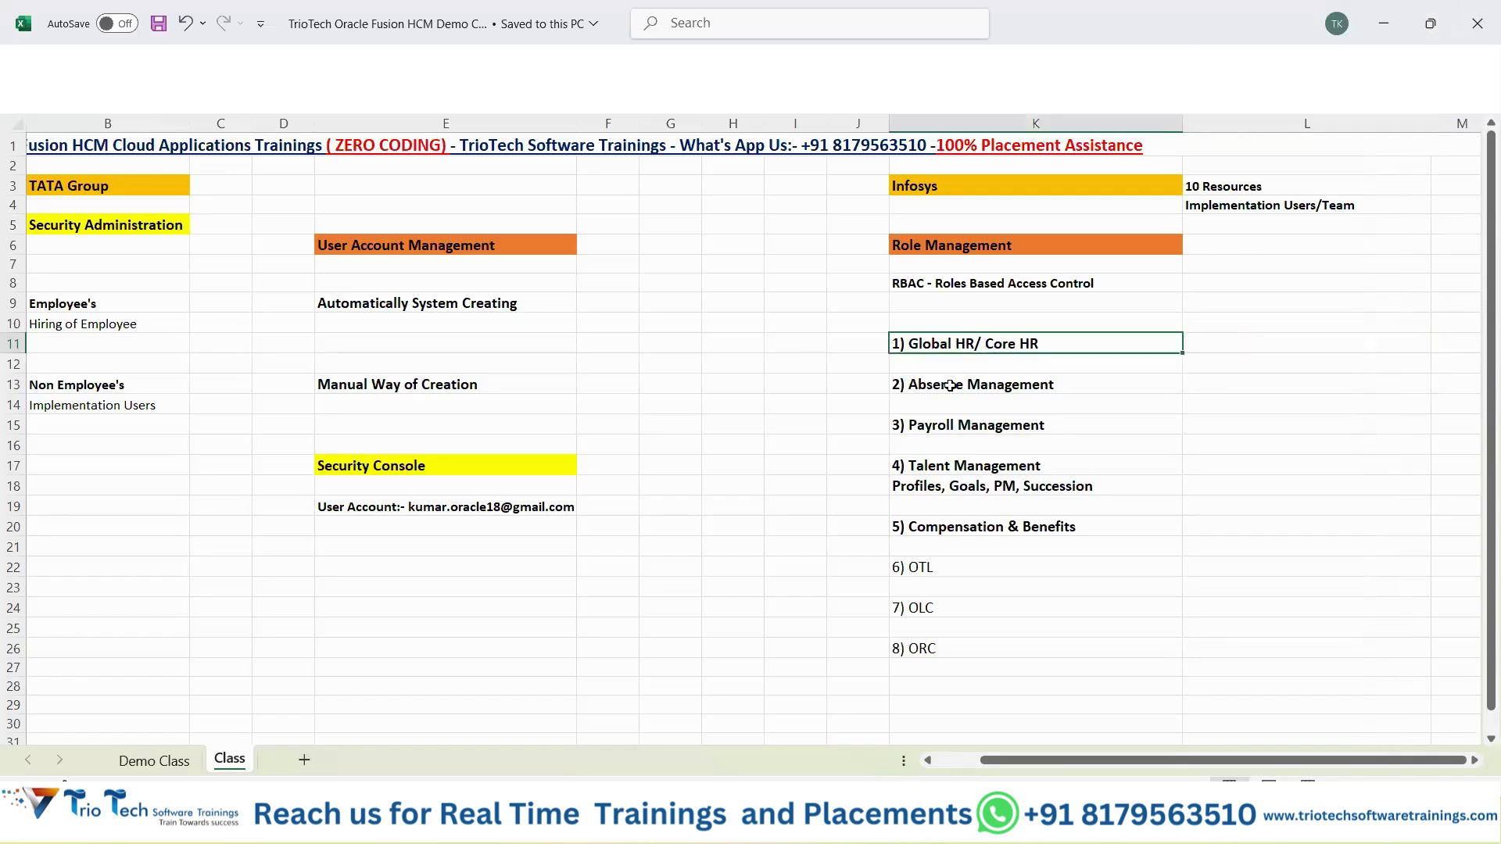
left_click(949, 386)
left_click(1004, 341)
left_click(989, 251)
left_click(988, 338)
left_click(1257, 337)
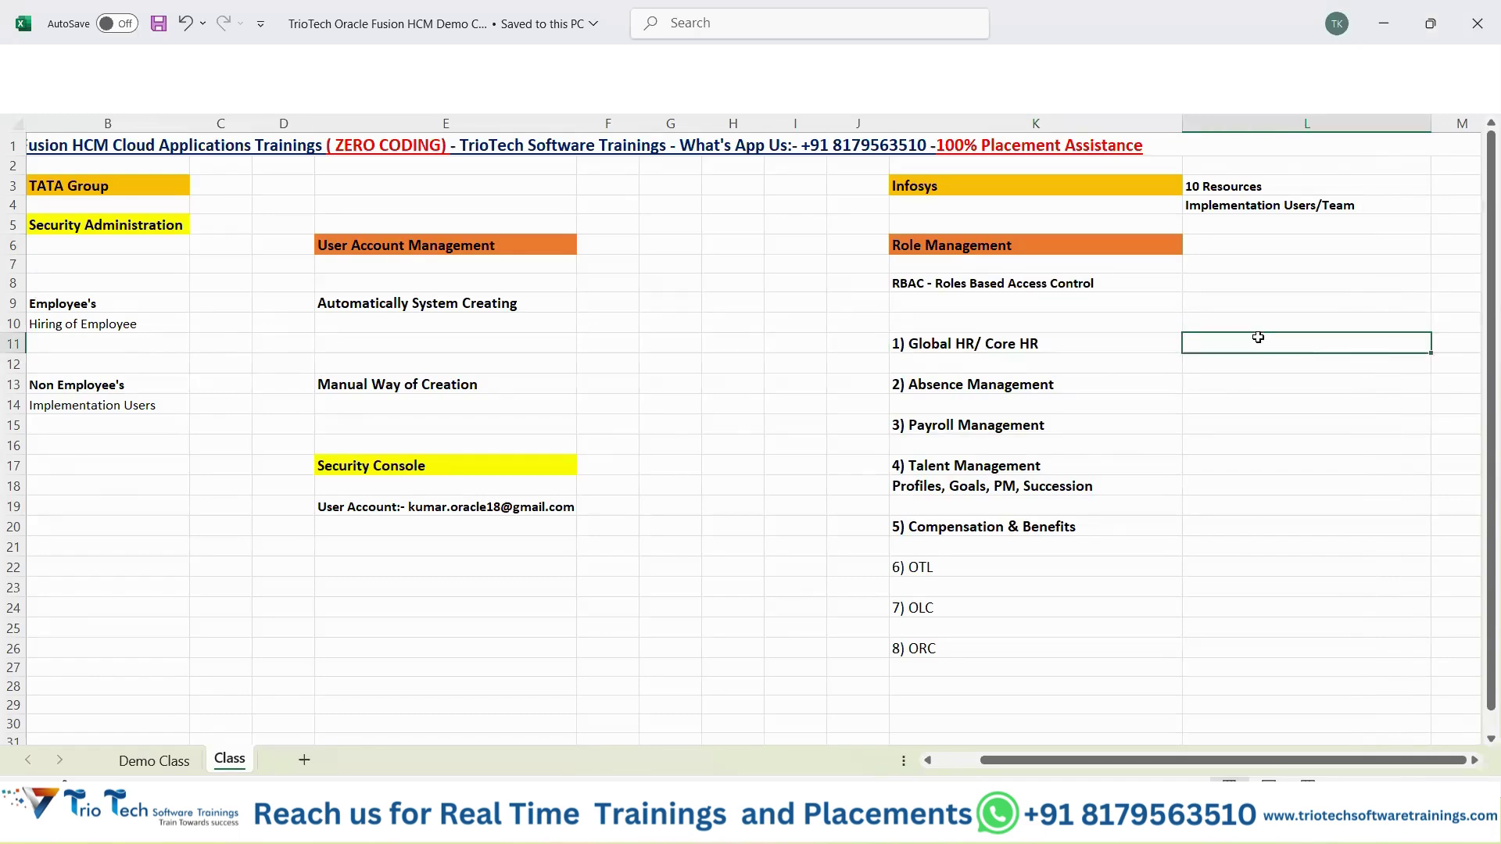
left_click(1004, 384)
left_click(986, 461)
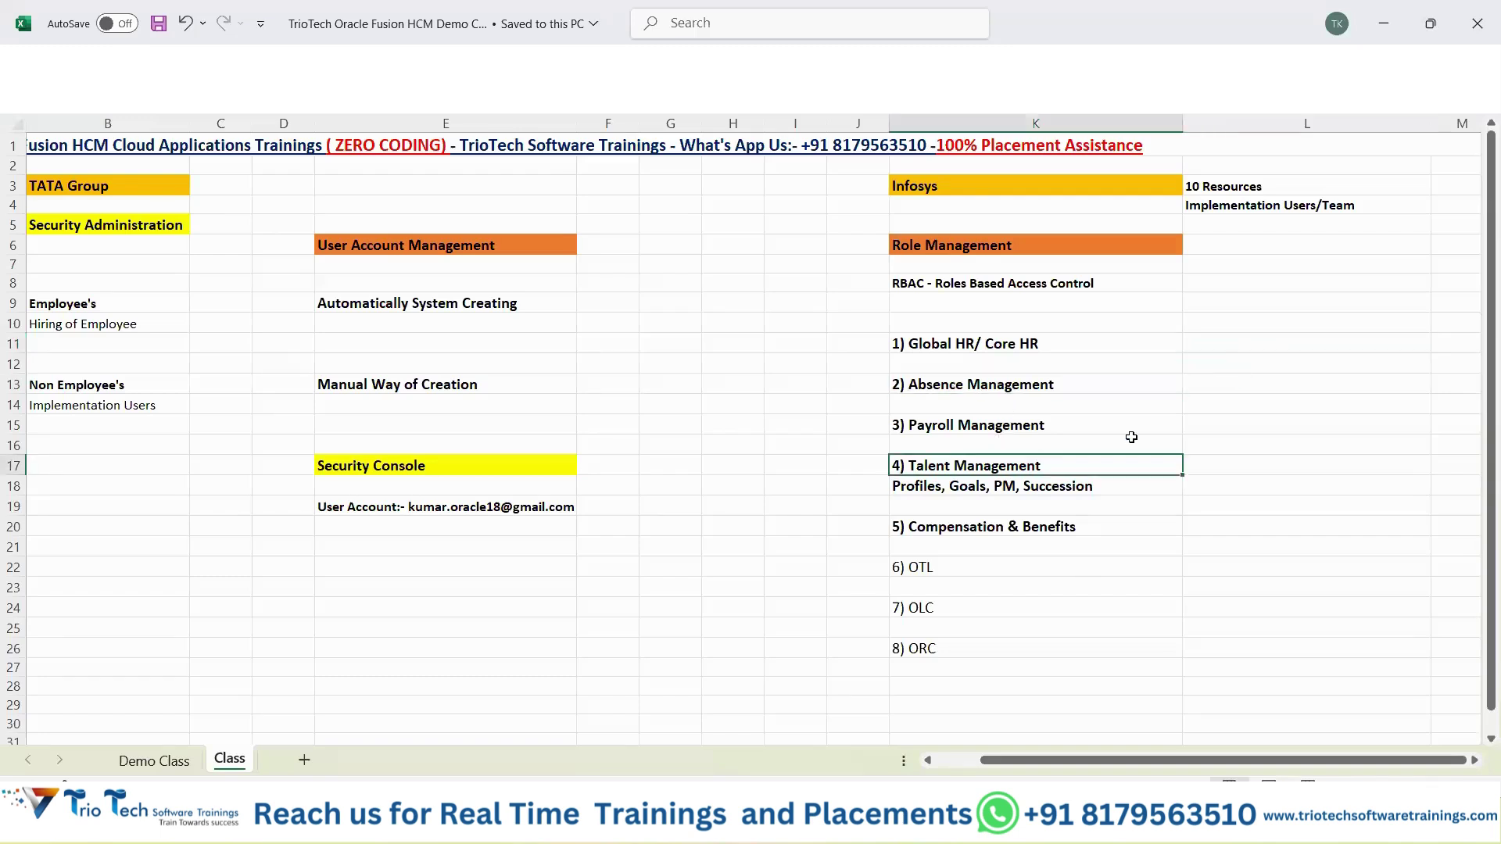
left_click(1218, 346)
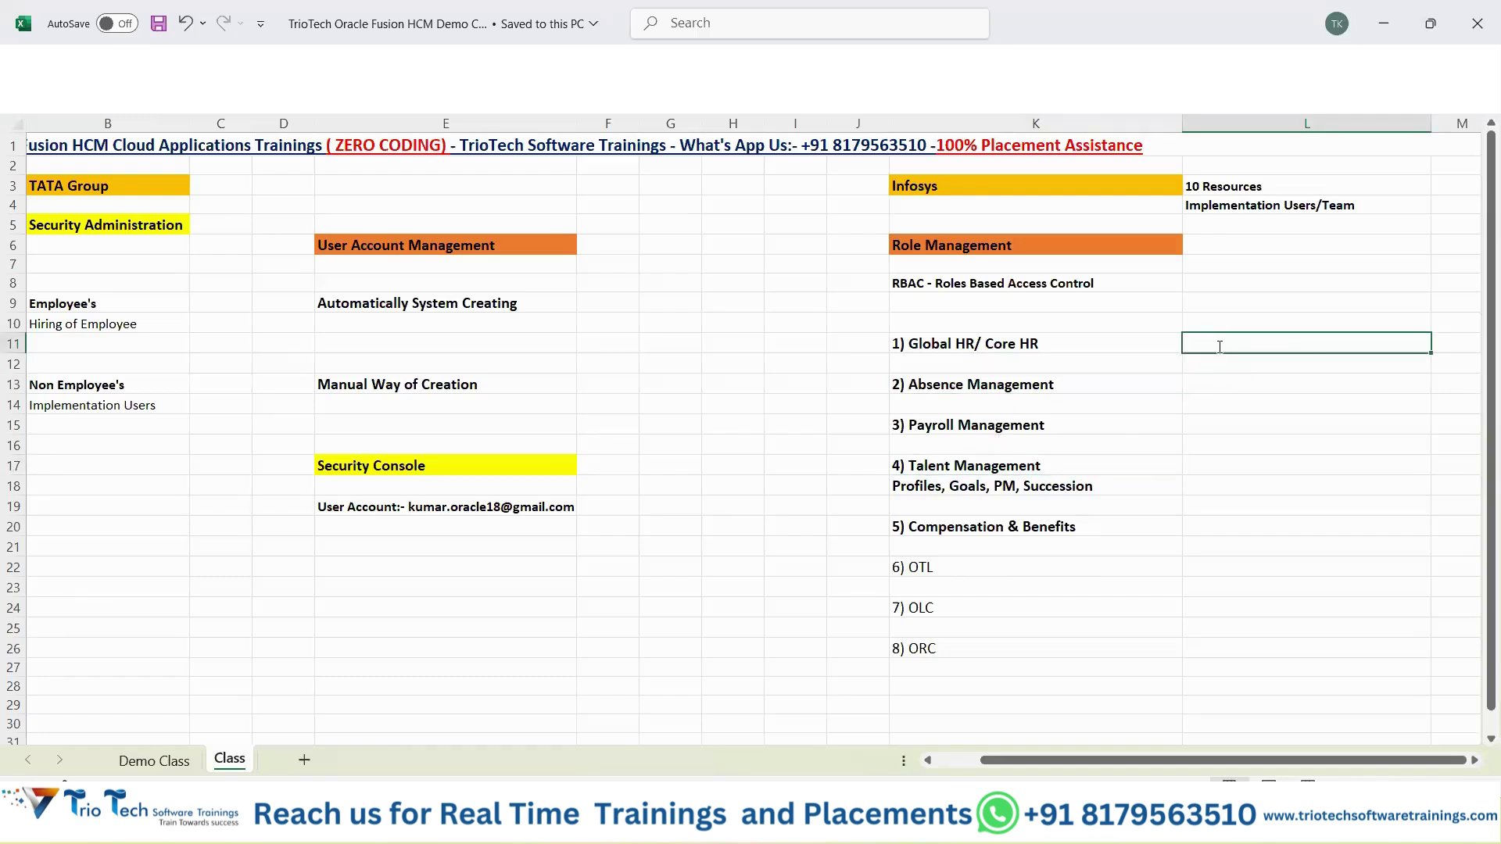
Enter Human Resource Manager in L11, fixing the typos.
type("Human Resource manager\\")
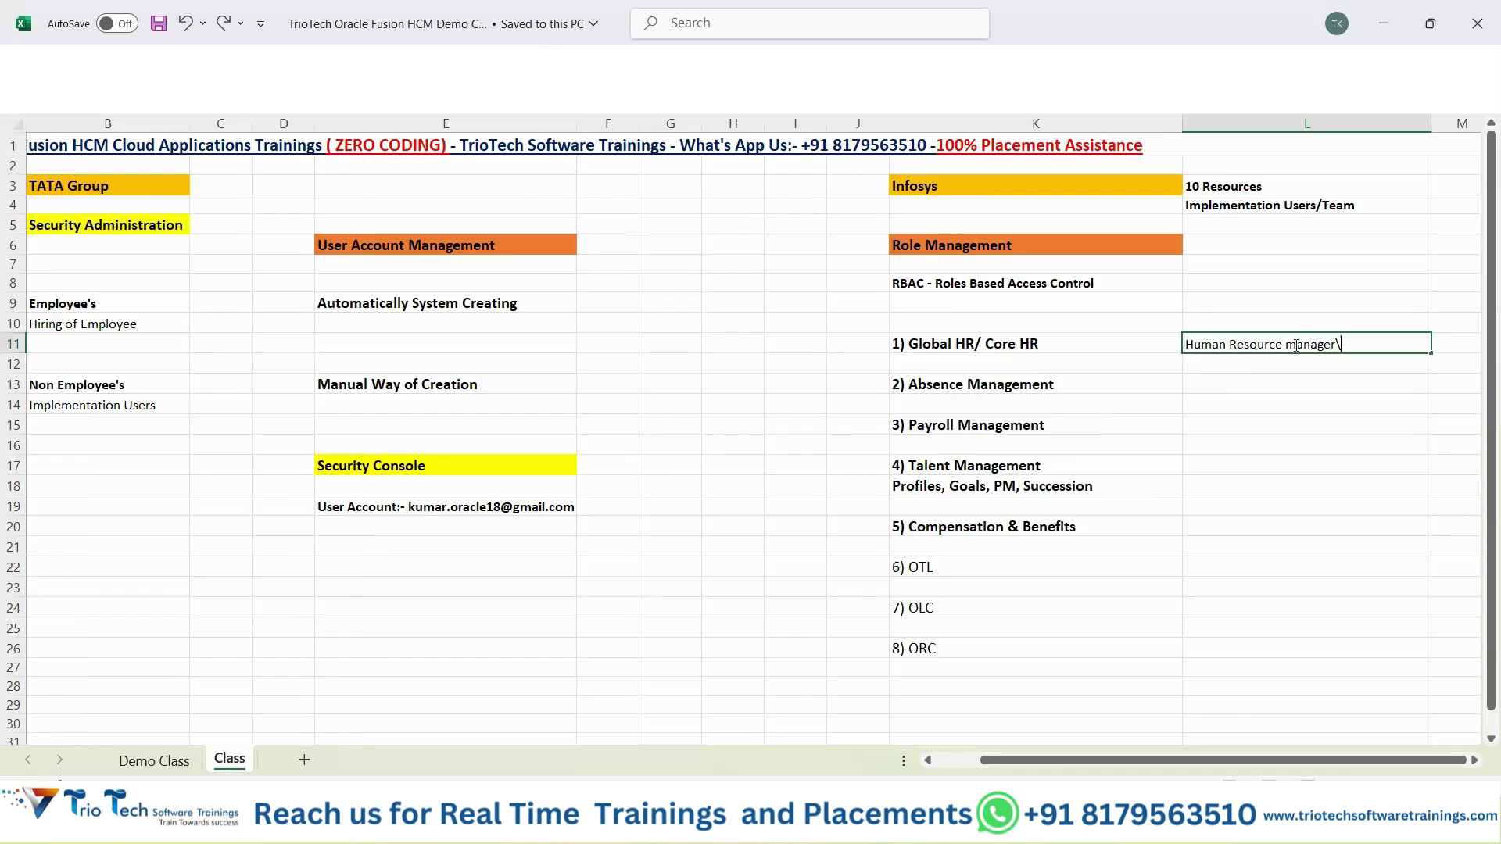
key("Home")
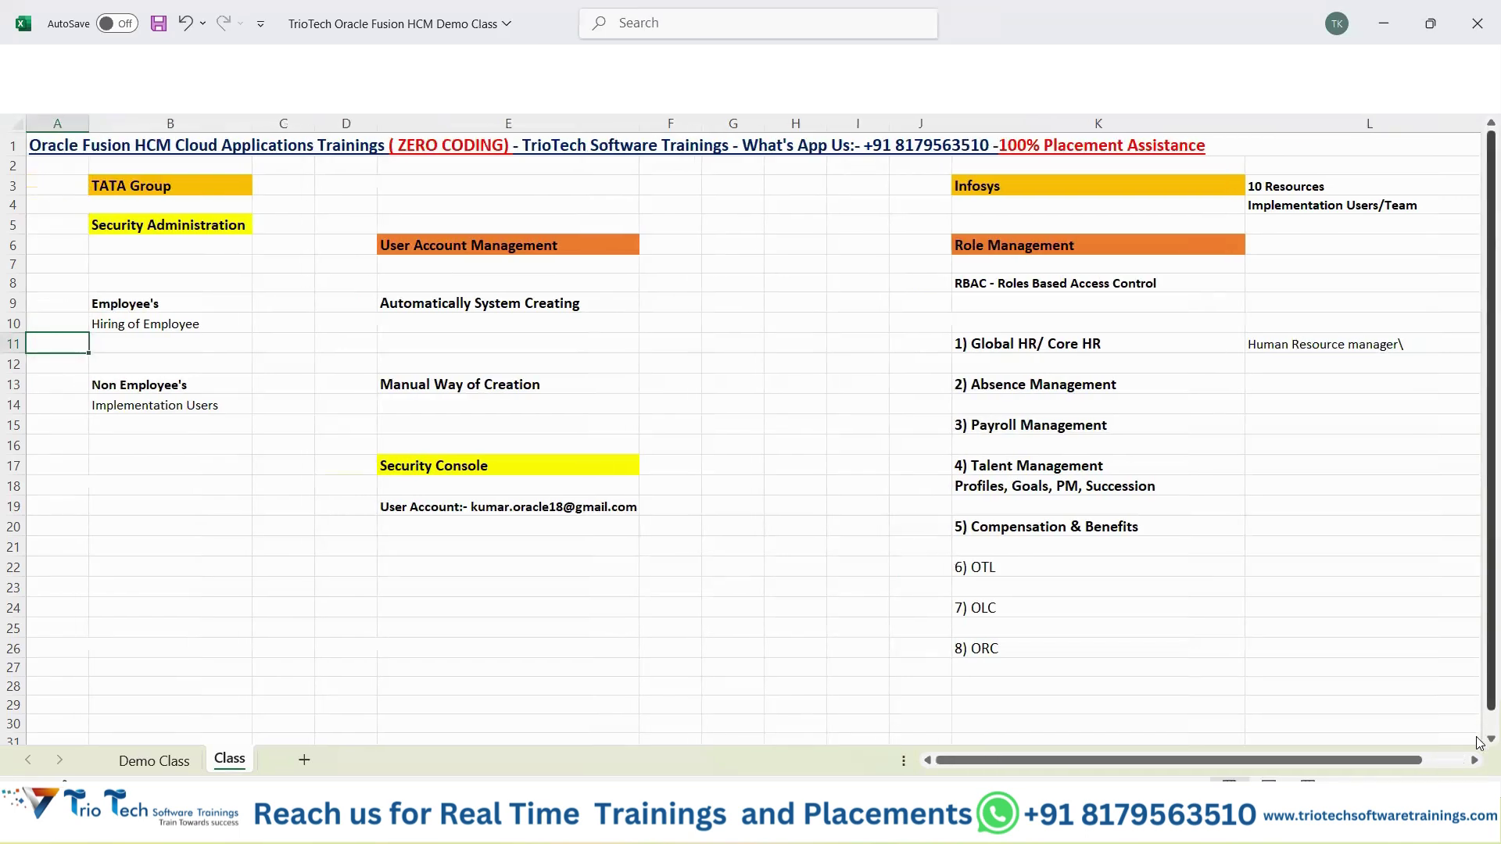
left_click(1475, 760)
left_click(1369, 351)
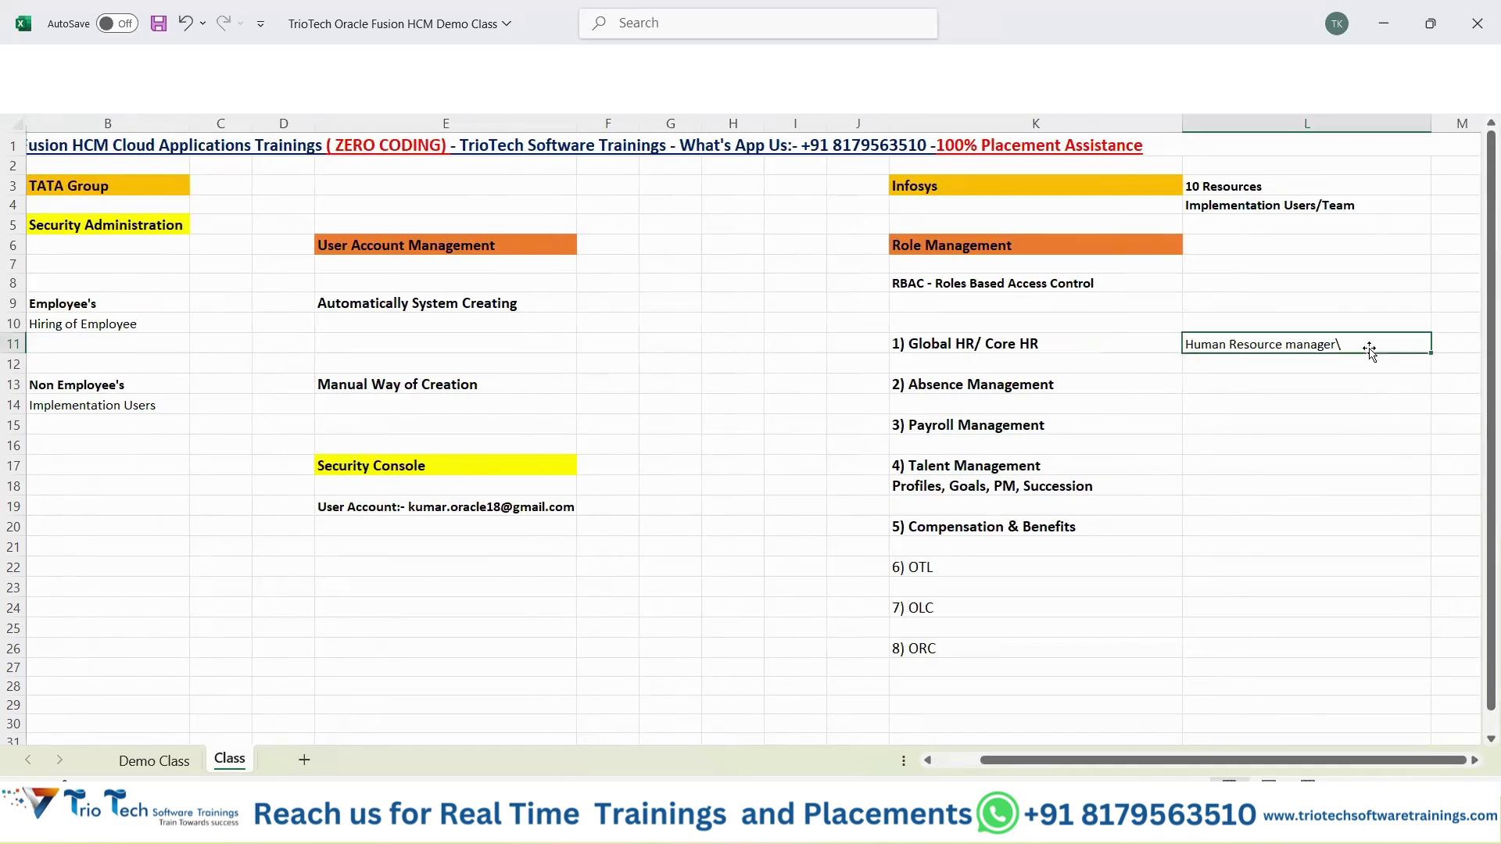
double_click(1362, 345)
key("BackSpace")
key("BackSpace")
key("BackSpace")
key("BackSpace")
key("BackSpace")
key("BackSpace")
key("BackSpace")
key("BackSpace")
type("Manager")
key("Return")
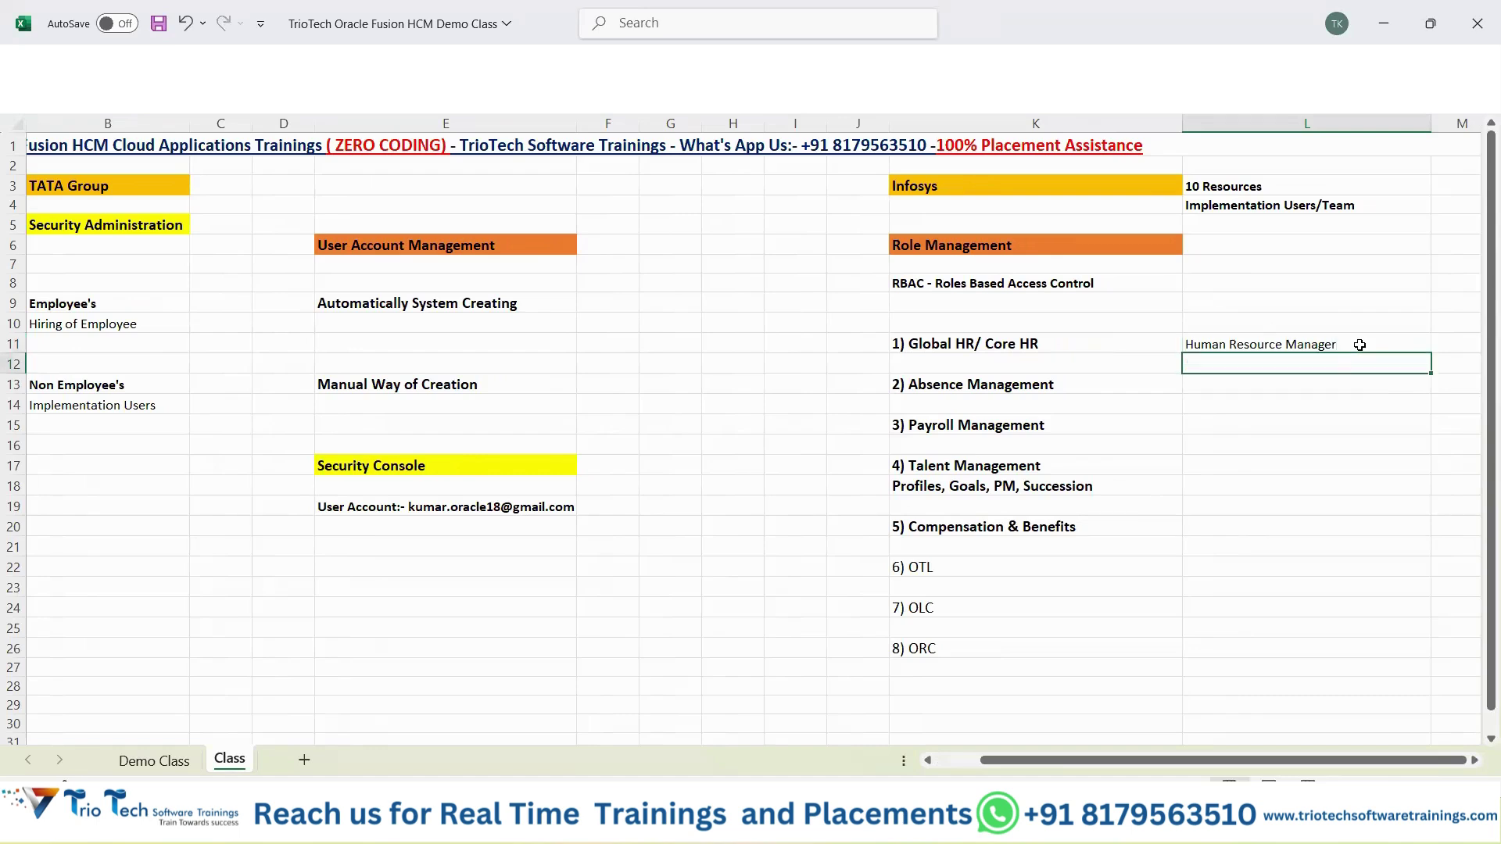
Add Human Resource Specialist and Human Resource Analyst in L12 and L13.
type("Human Resour")
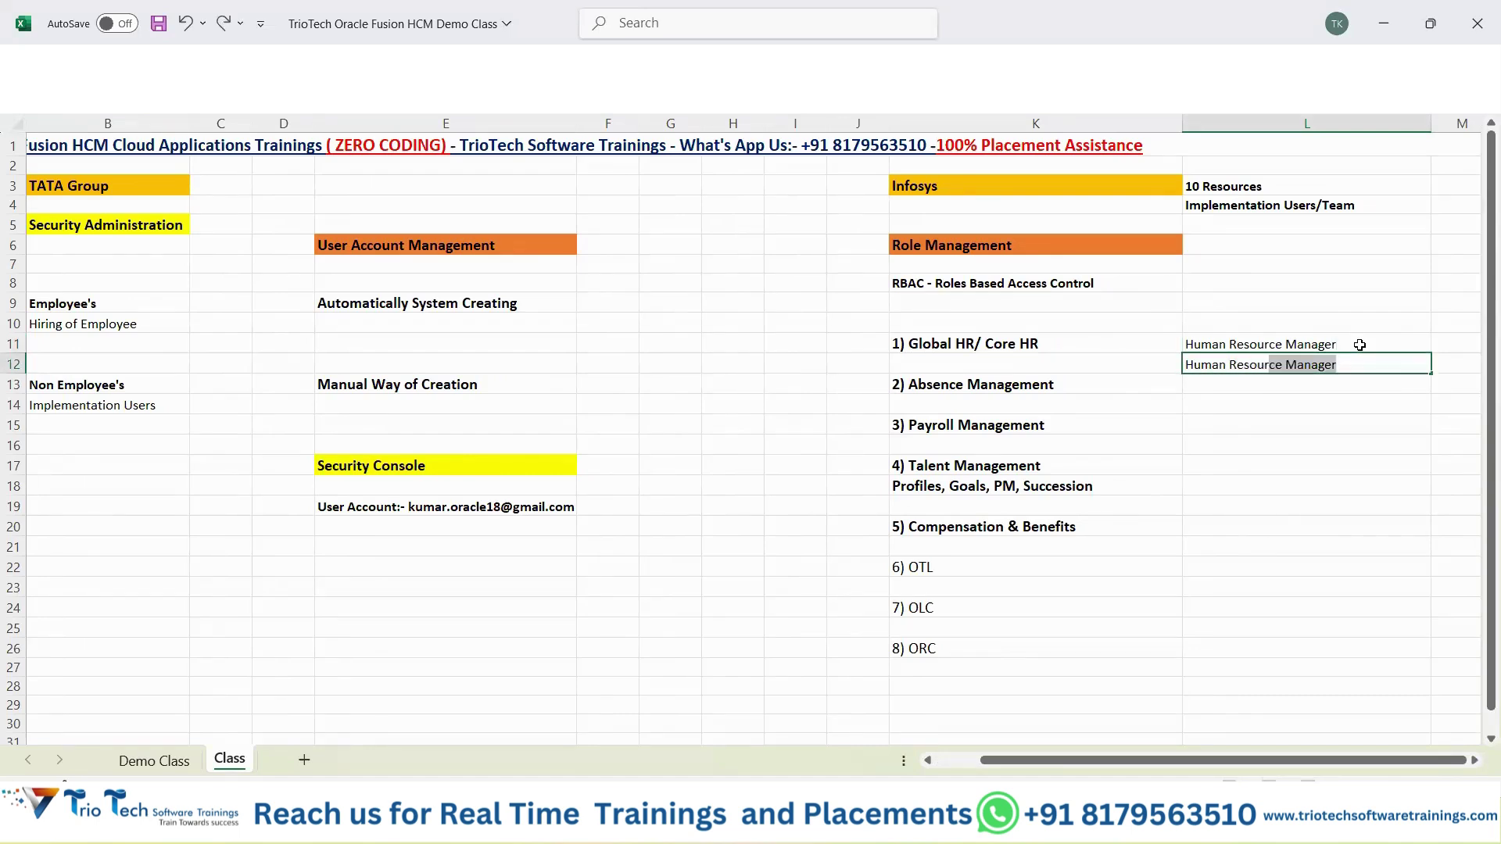
type("ce Specialistt")
key("Return")
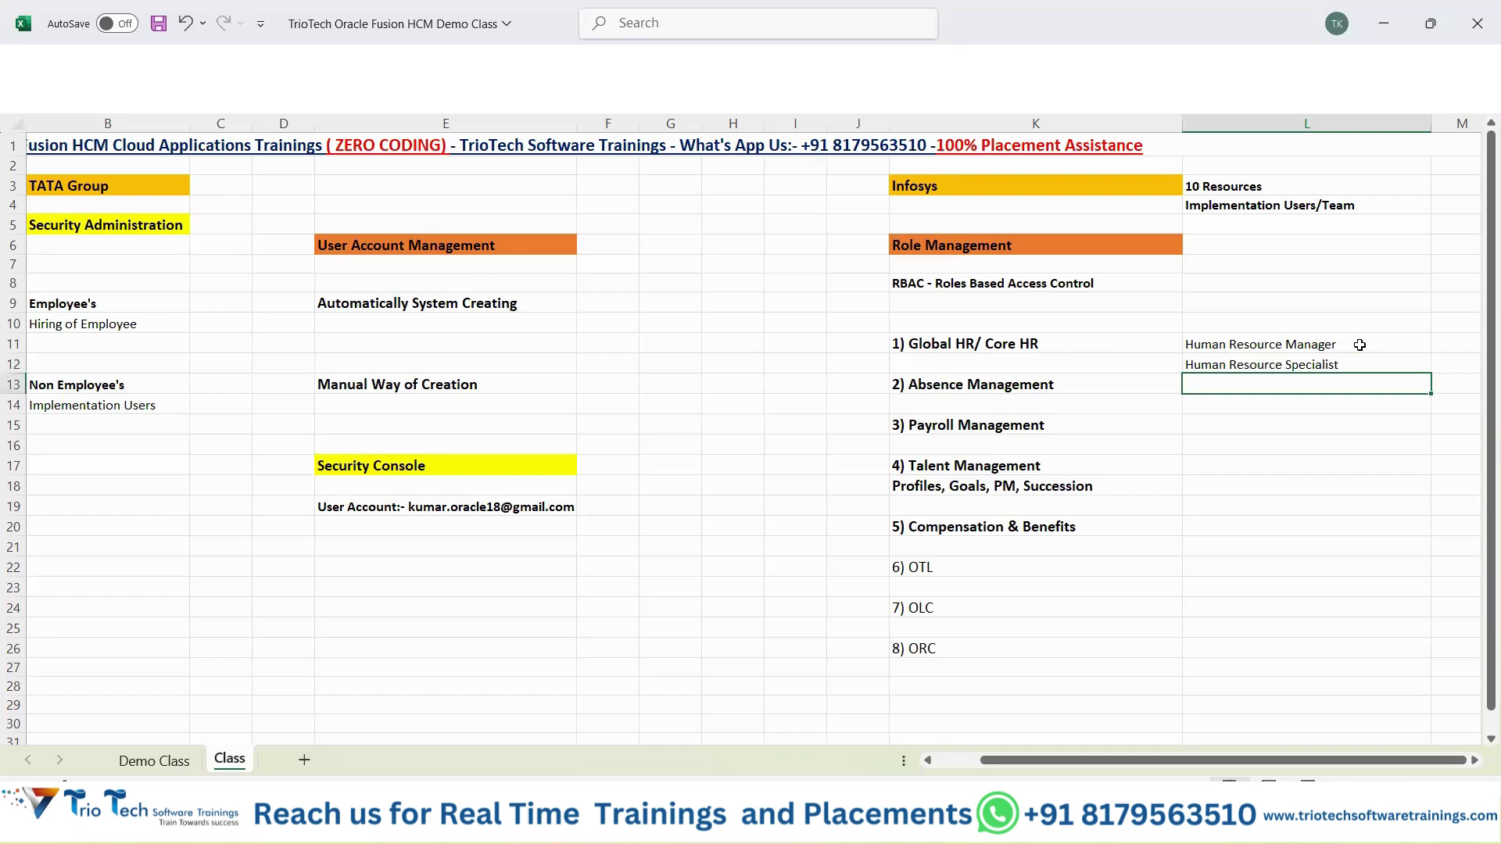
type("Human Resource Manager")
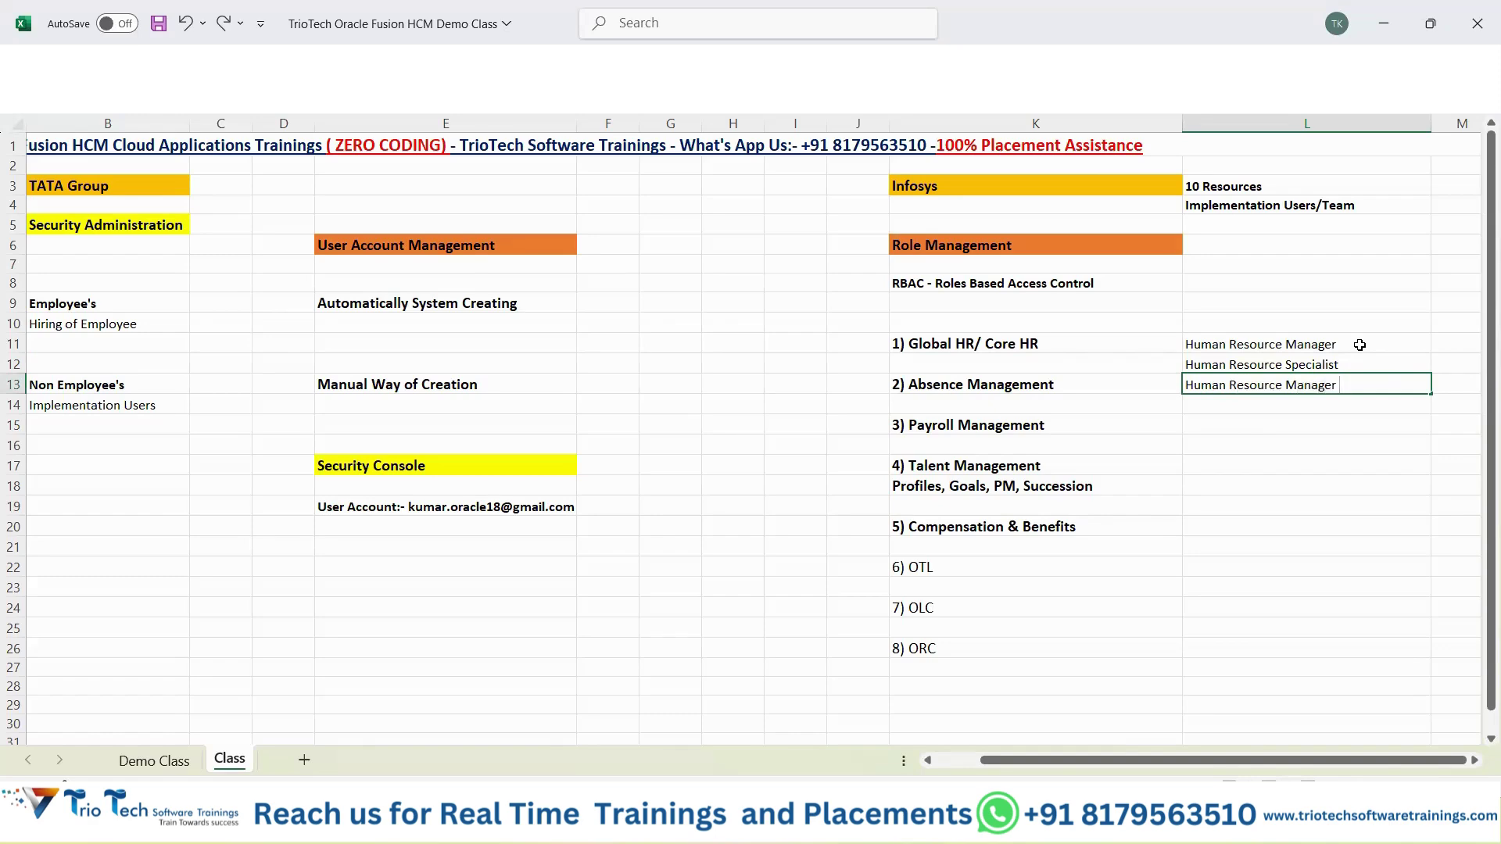
key("BackSpace")
key("BackSpace")
key("BackSpace")
key("BackSpace")
key("BackSpace")
key("BackSpace")
key("BackSpace")
type("Analyst")
key("Return")
key("Return")
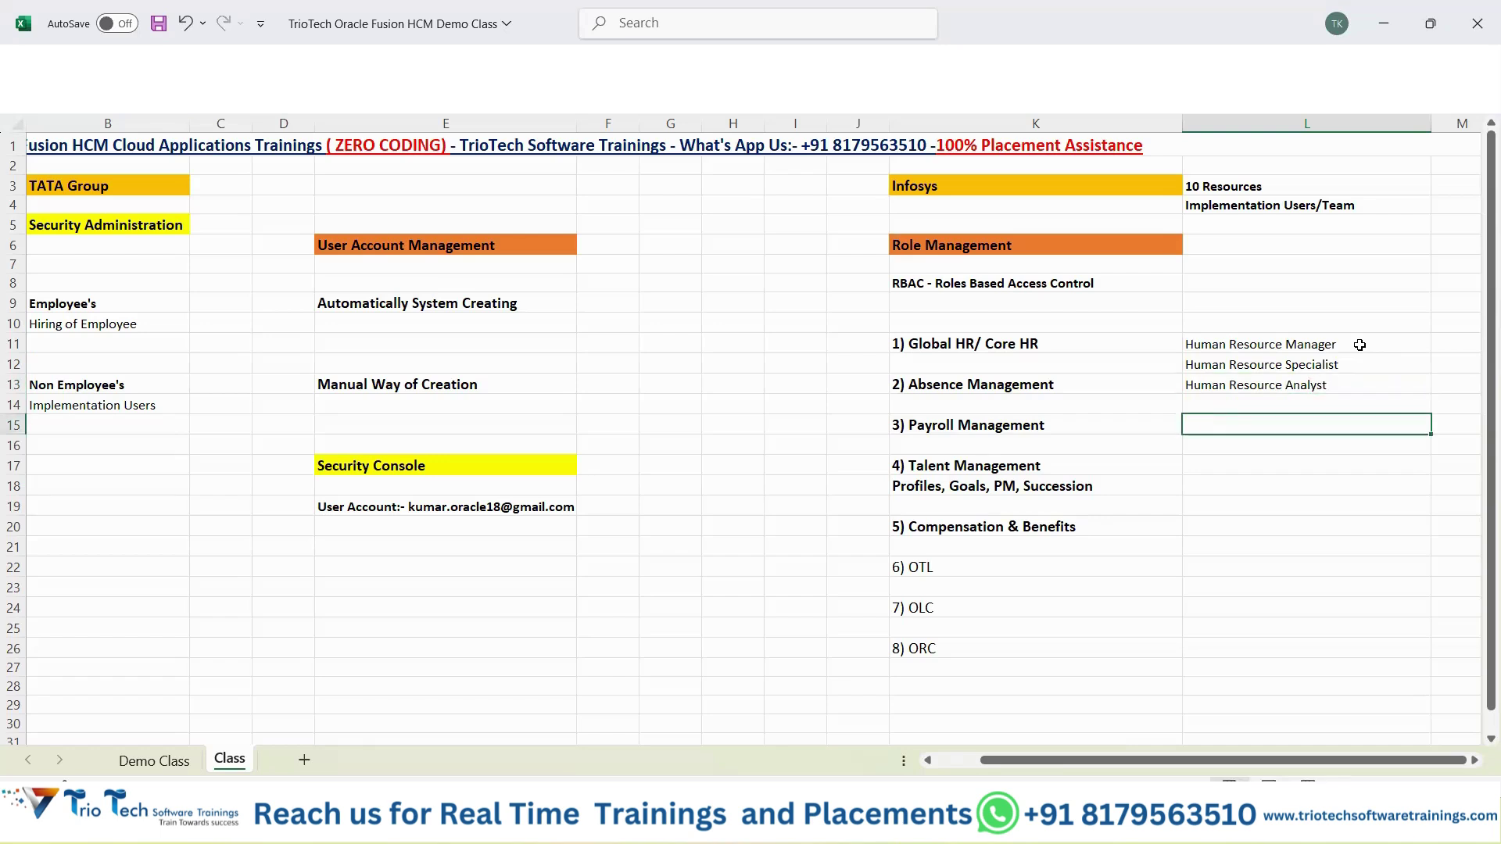
Enter Payroll Manager in L15 and type Payroll Administrator in L16.
type("Payroll Manager\\\\")
key("Home")
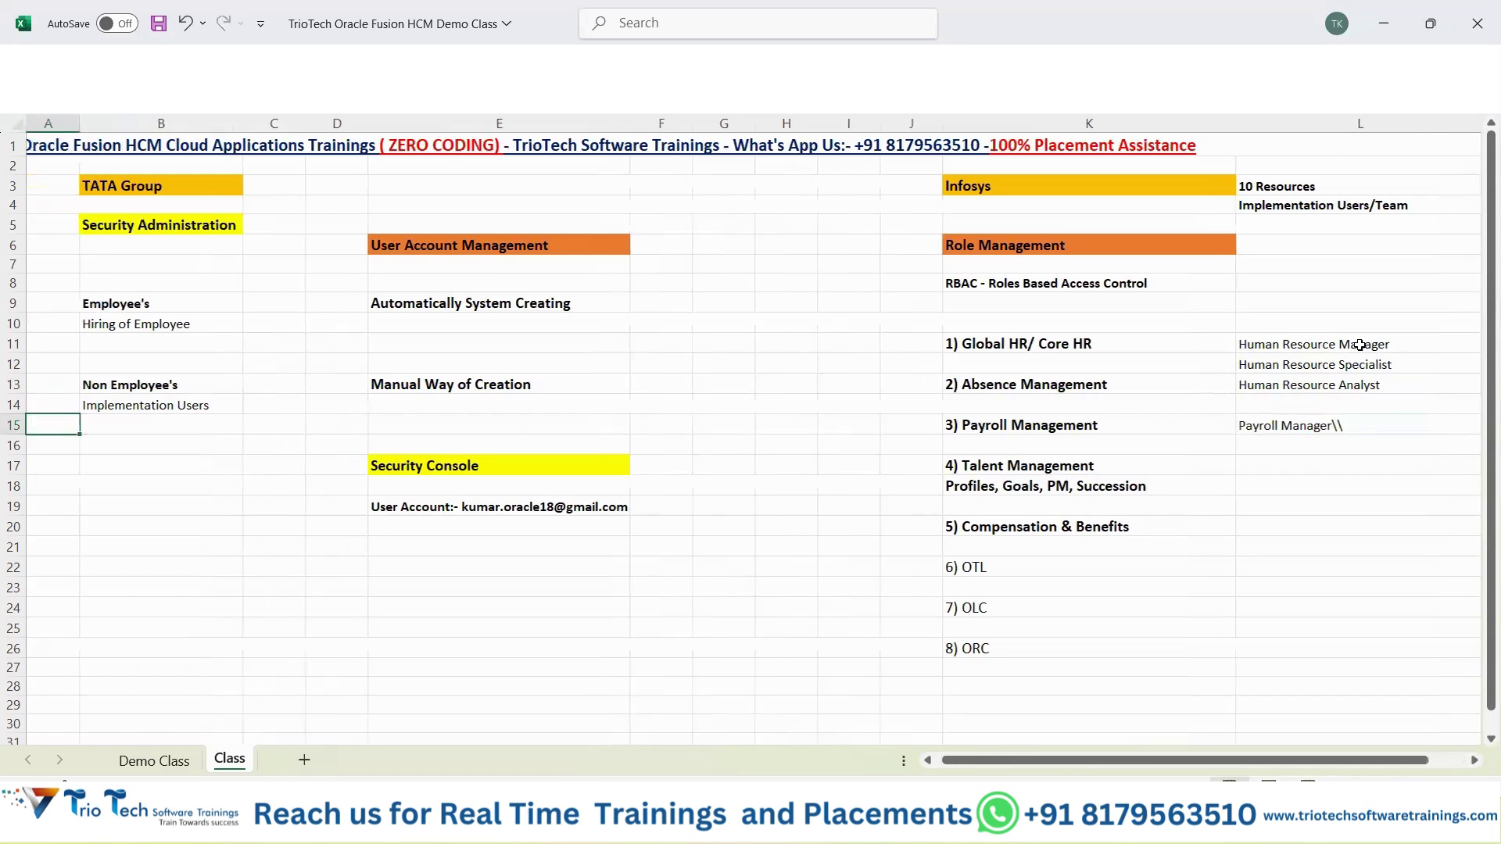
double_click(1370, 424)
key("BackSpace")
key("BackSpace")
key("BackSpace")
key("Return")
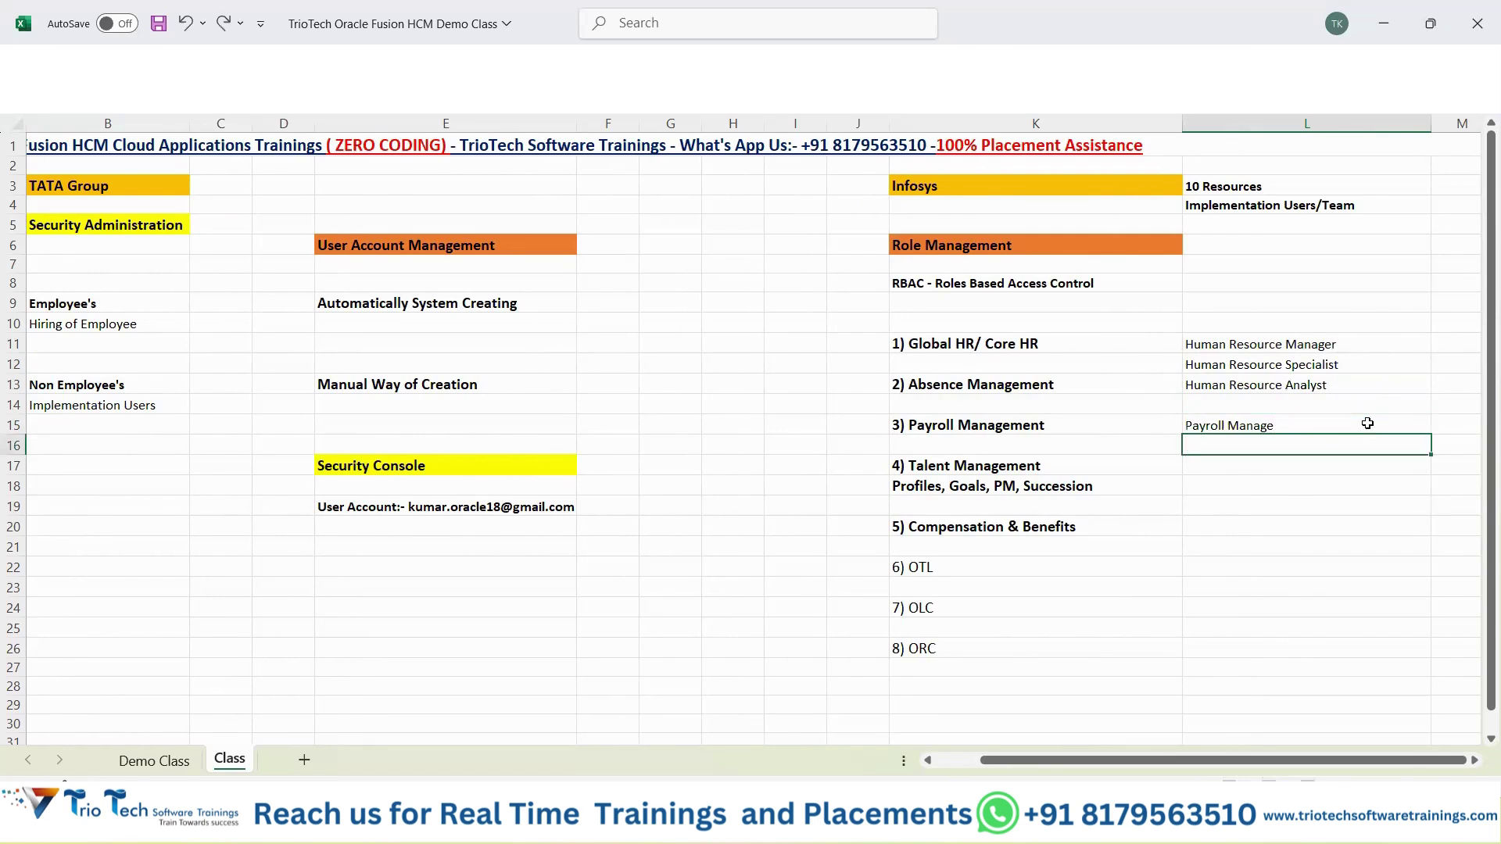
double_click(1349, 422)
type("r")
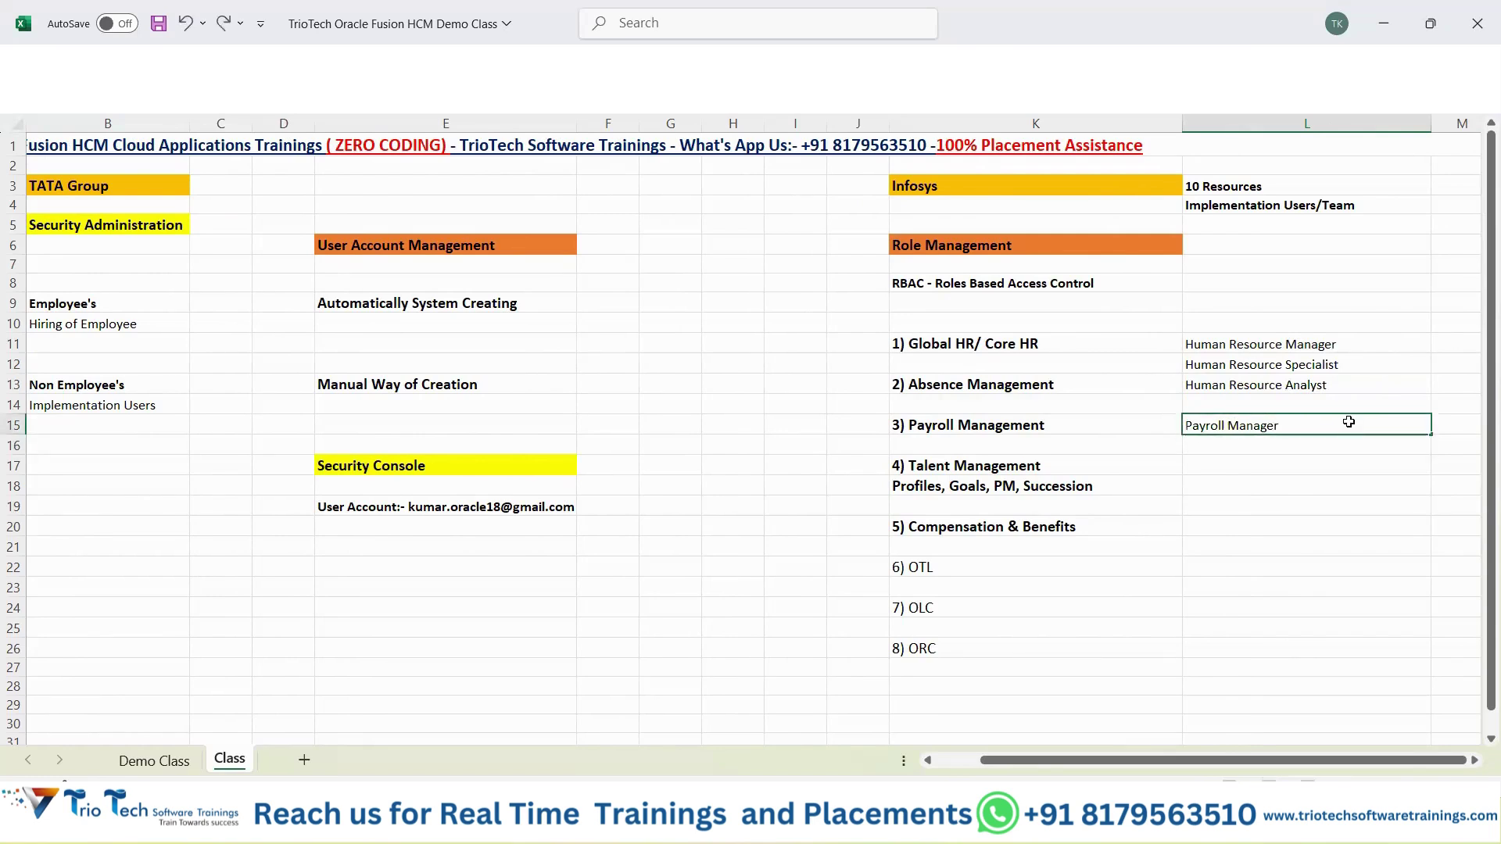
key("Return")
type("Payroll")
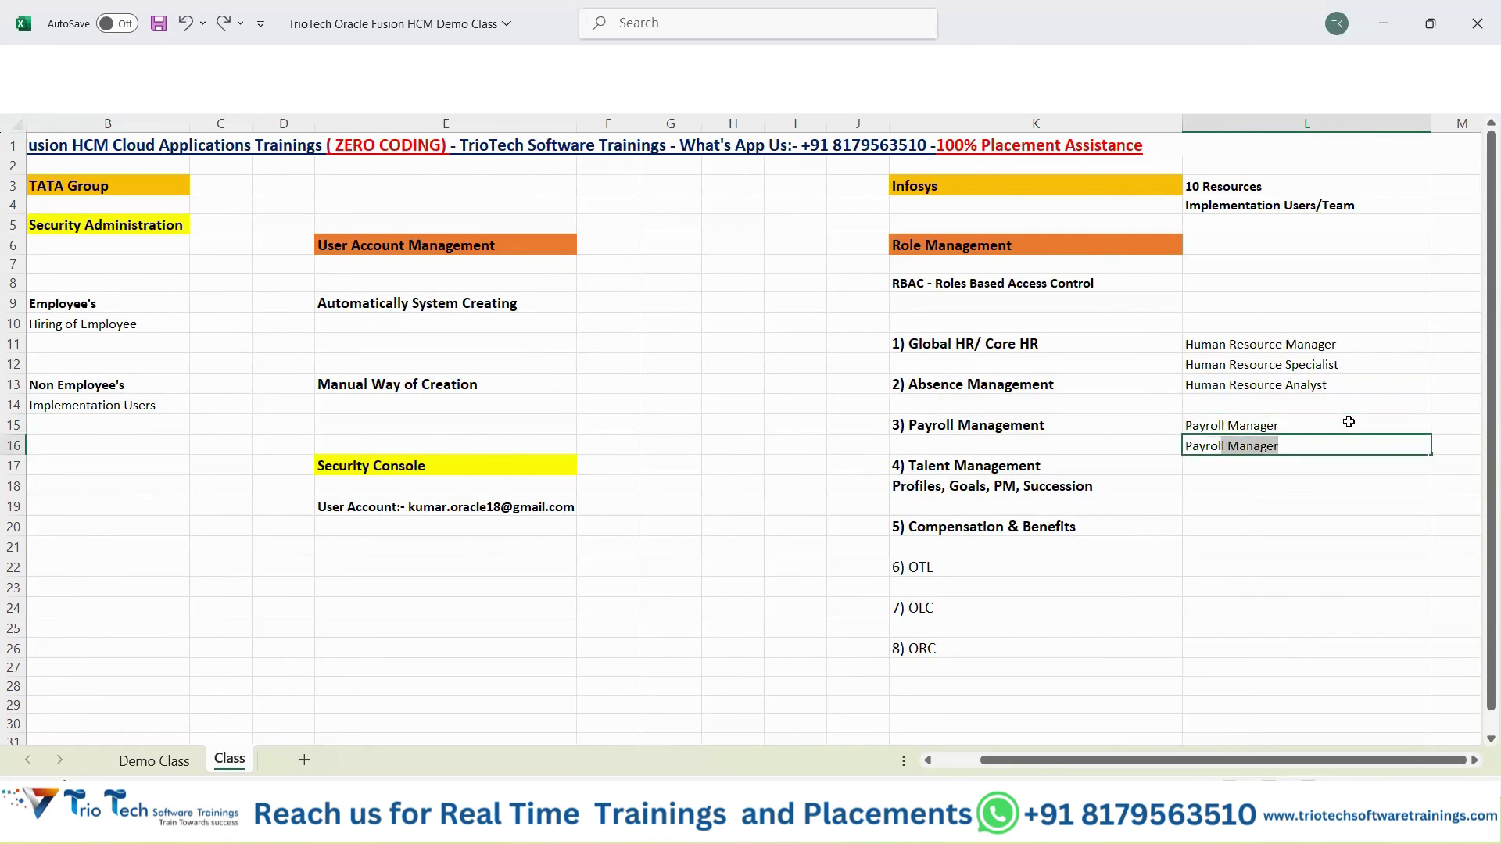
type(" Administrator")
Commit Payroll Administrator and add Compensation Manager and Compensation Administrator in L20:L21.
key("Return")
key("Return")
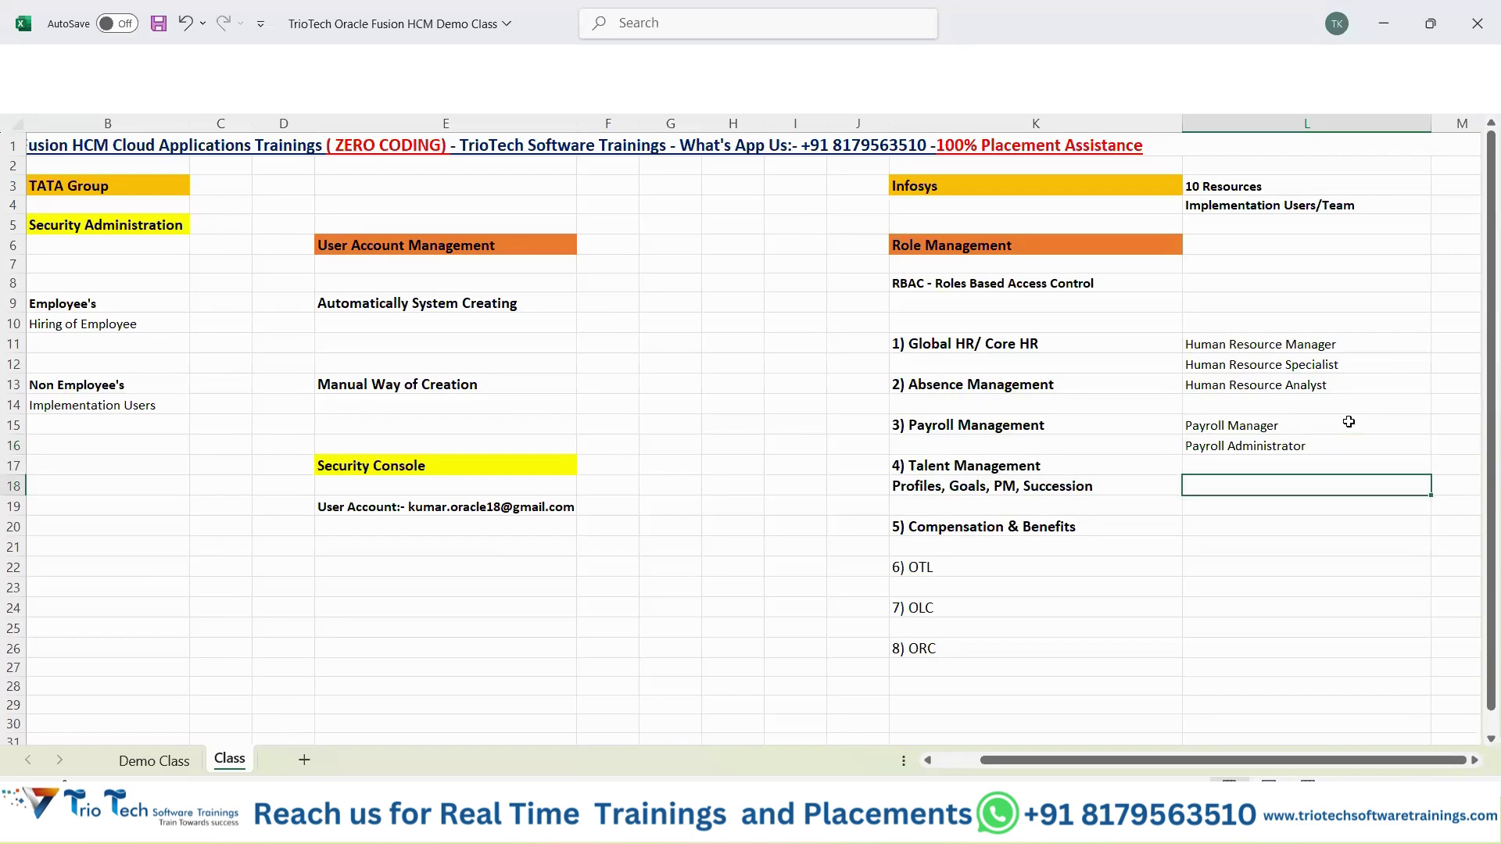
key("Return")
key("Return")
type("Co")
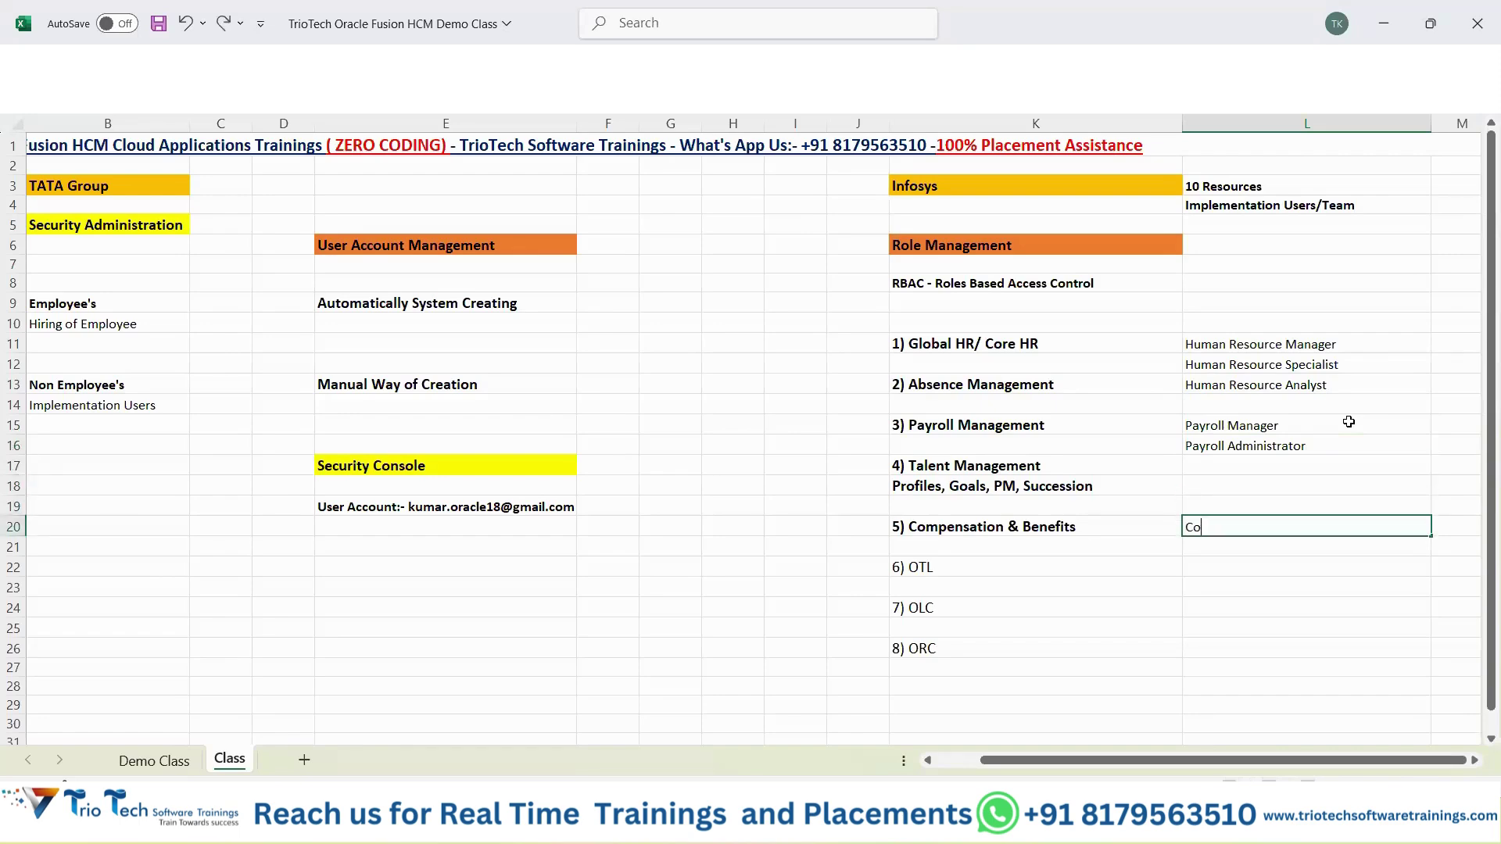
type("mpensation Manager")
key("Return")
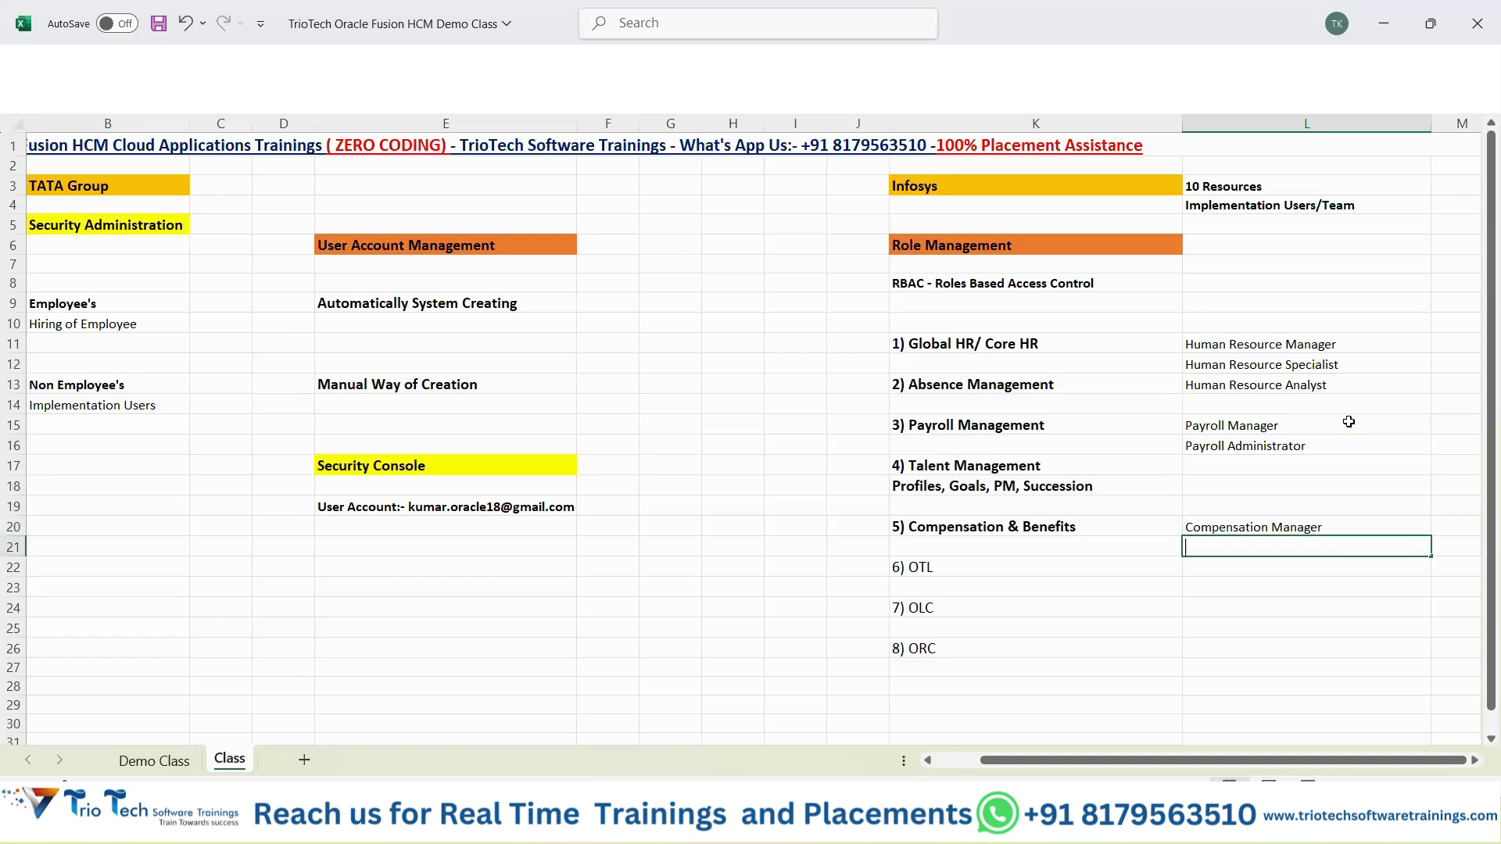
type("Compensation ")
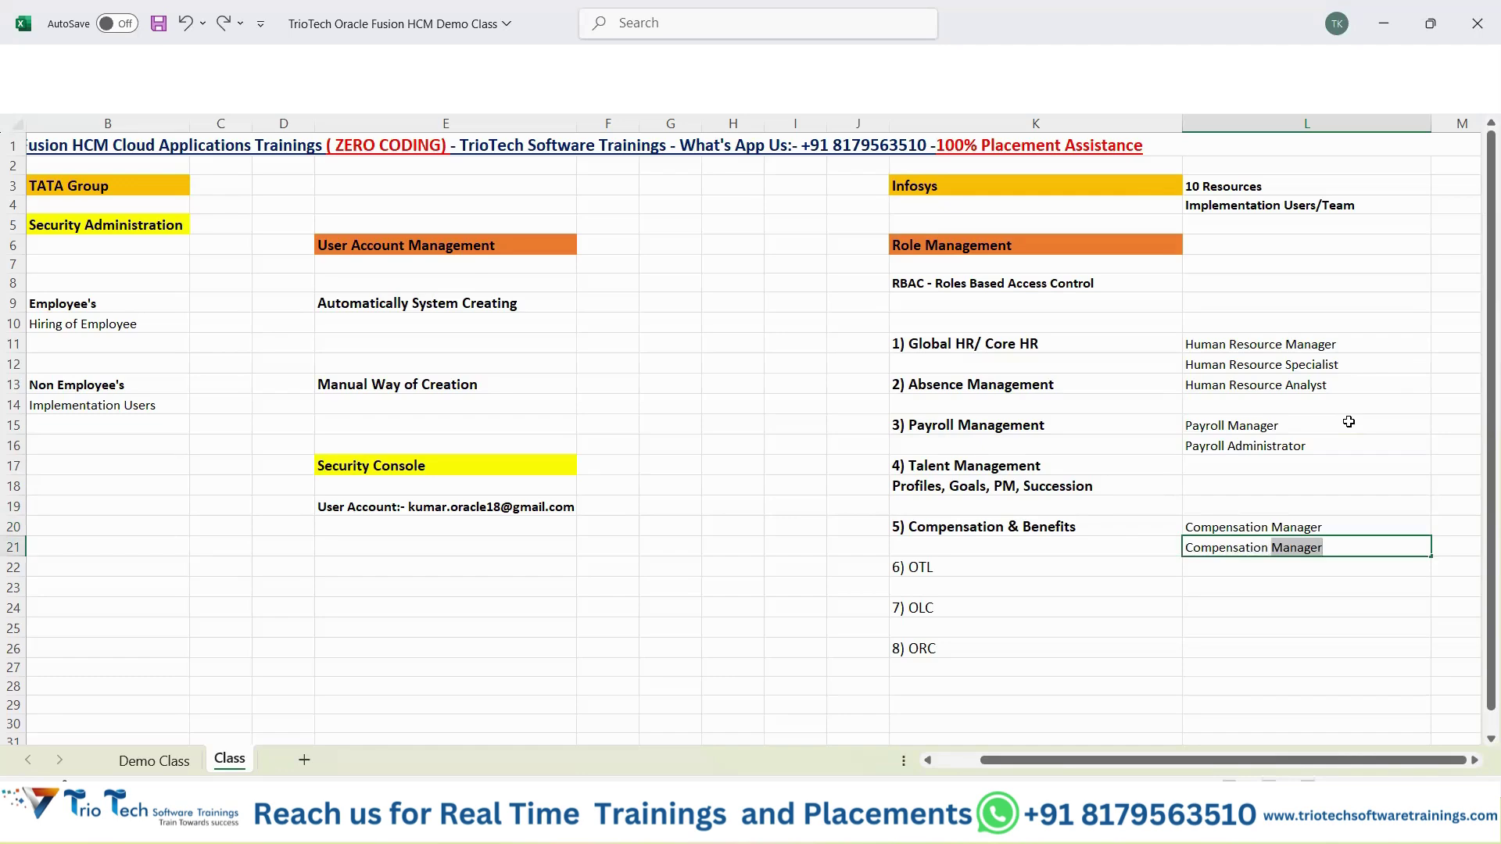
type("Administrator")
key("Return")
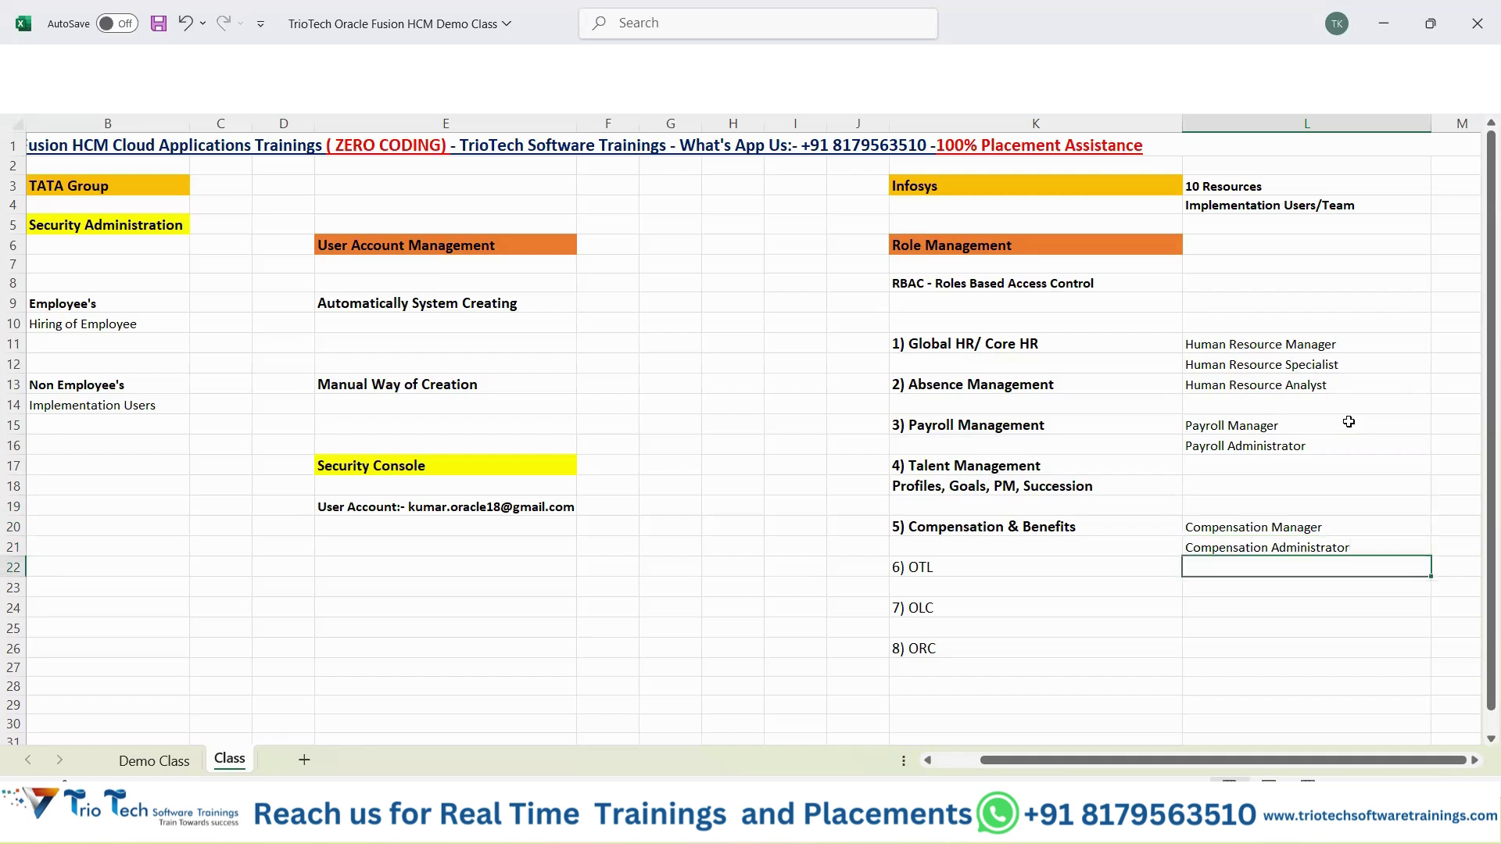
Enter Learning Specialist in L24 beside OLC.
key("Return")
key("Return")
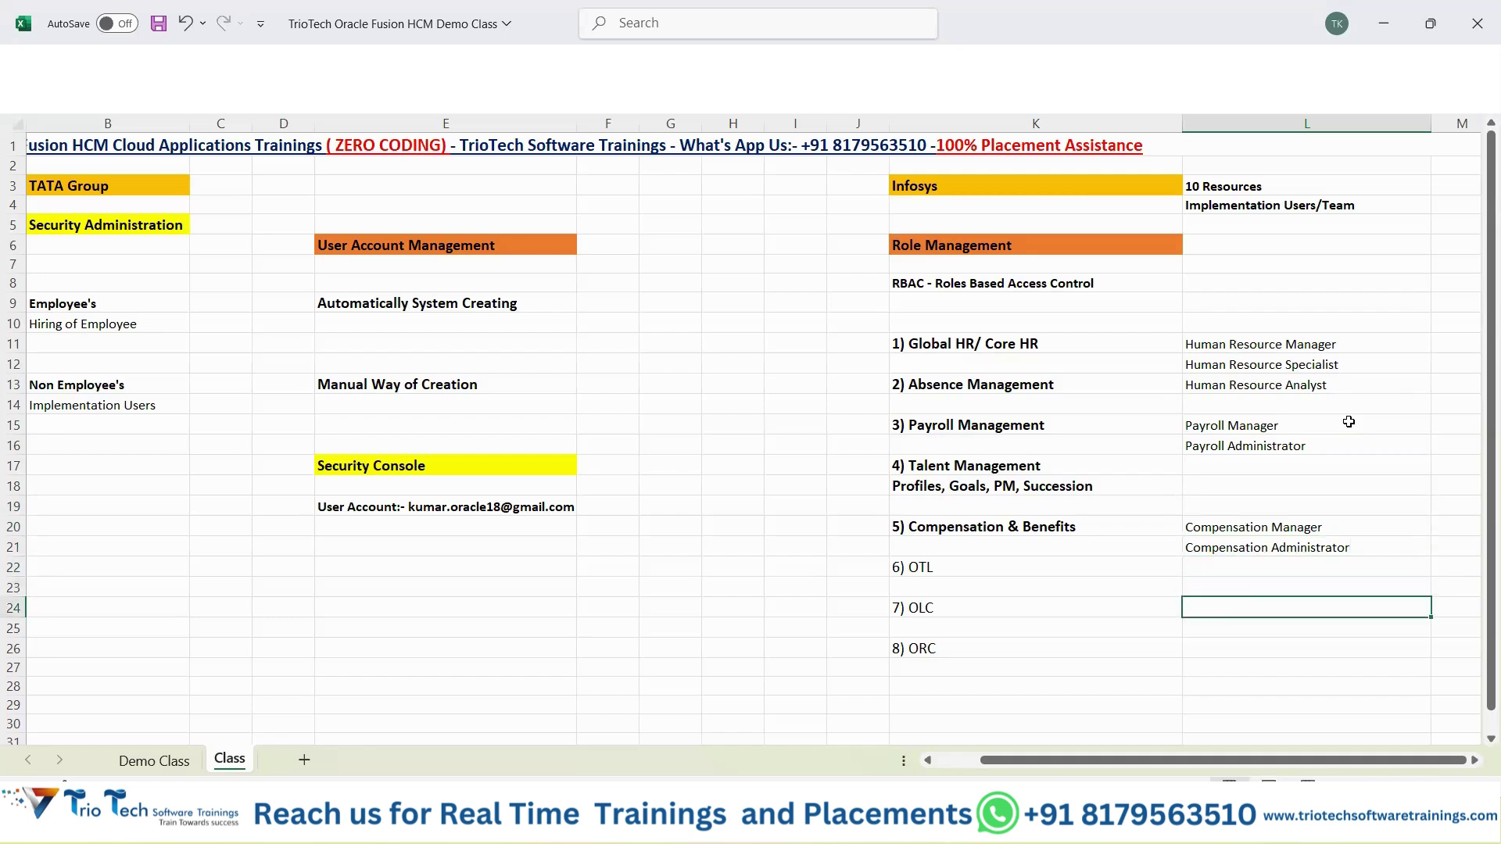
type("Learning Speca")
key("BackSpace")
type("il")
type("alist")
key("Return")
key("Return")
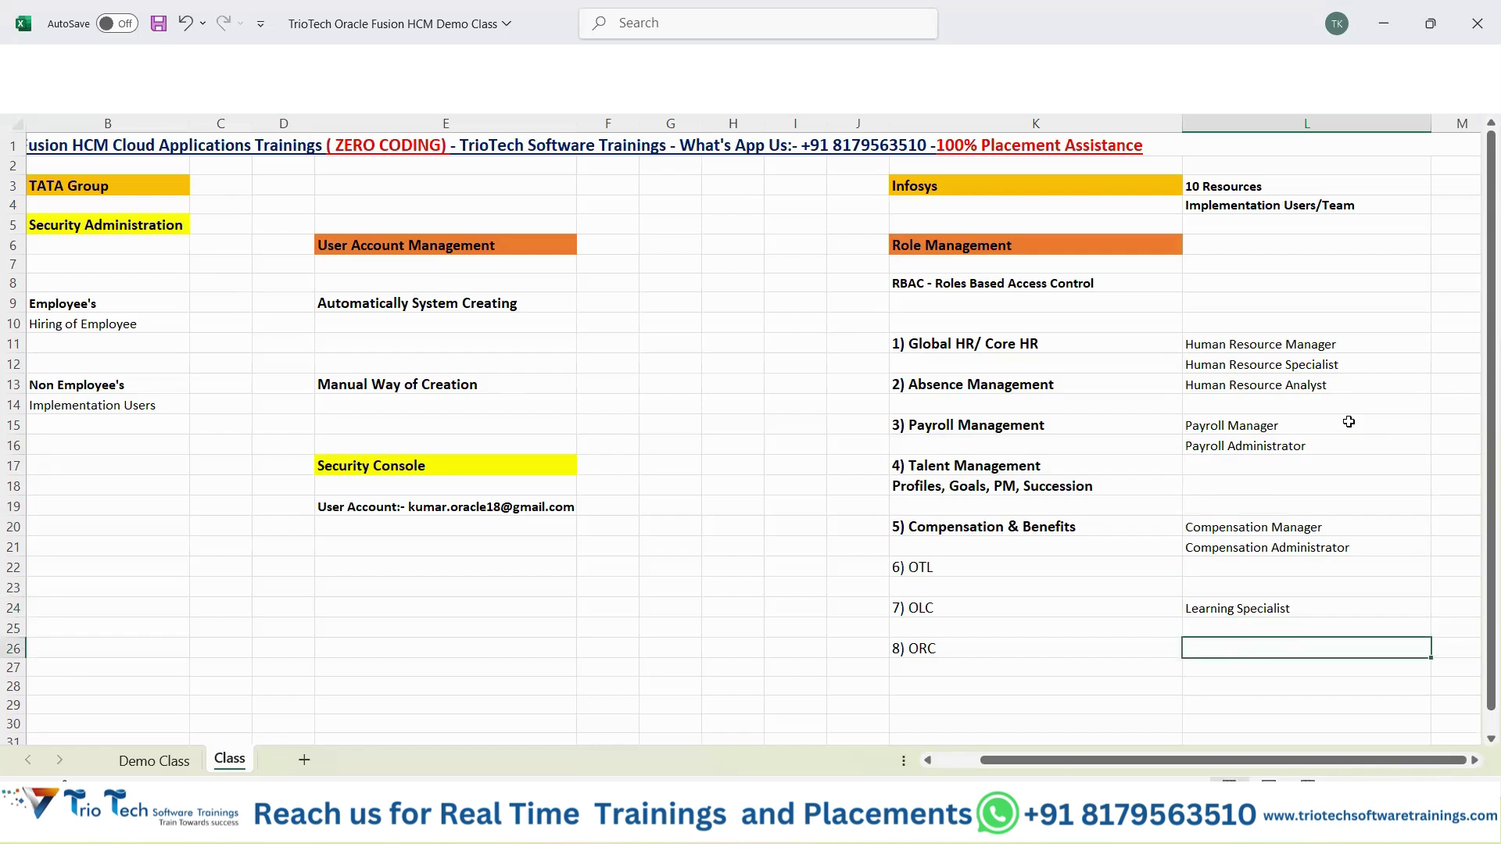
Add Recruiting Specialist and Hiring Manager in L26:L27 and save the workbook.
type("Recrutii")
type("ng Speciala")
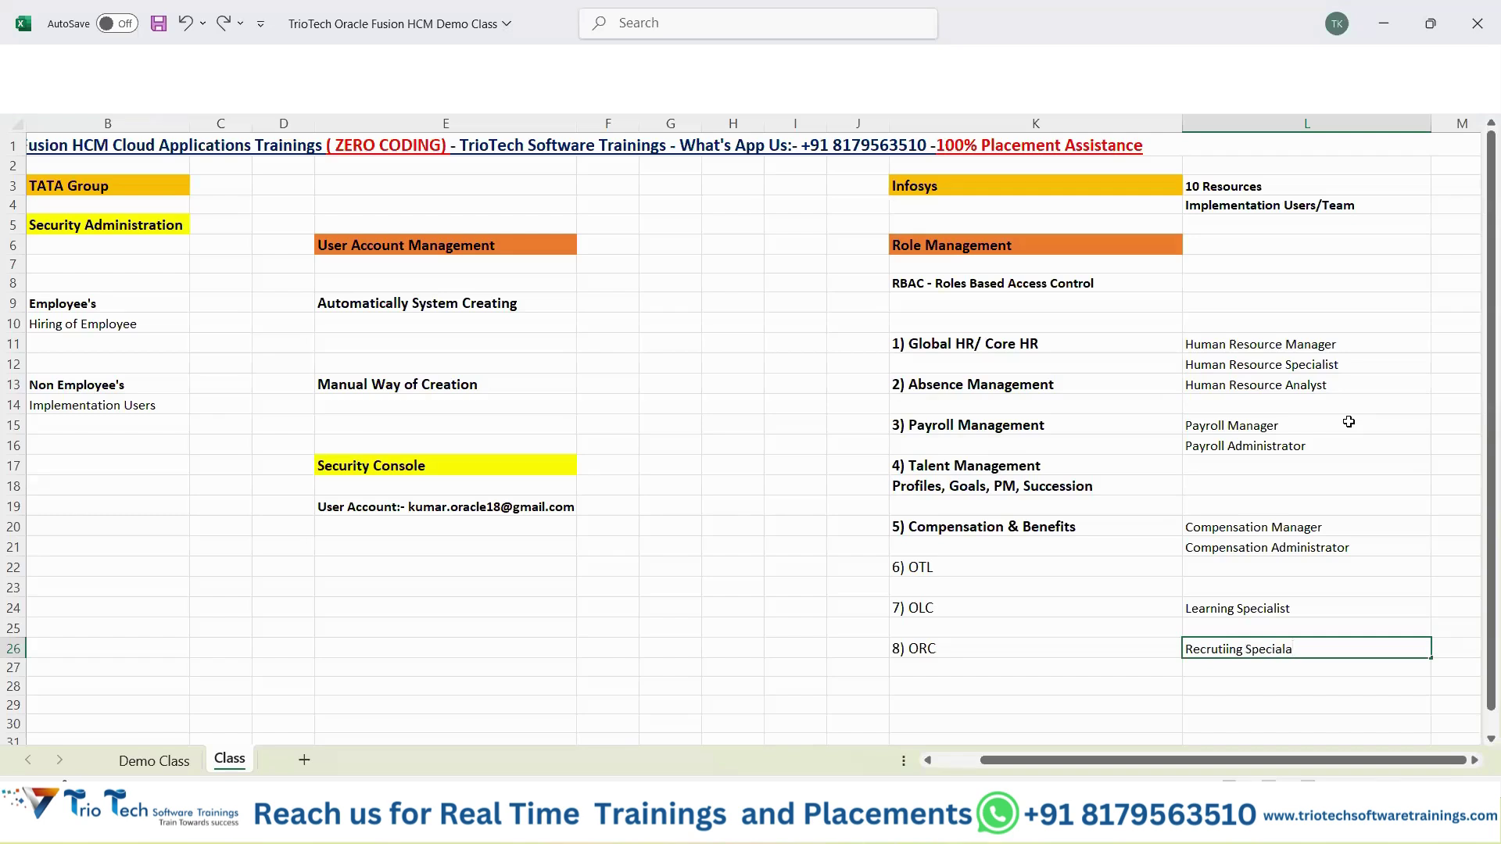
key("BackSpace")
type("list")
key("Return")
type("Hiring")
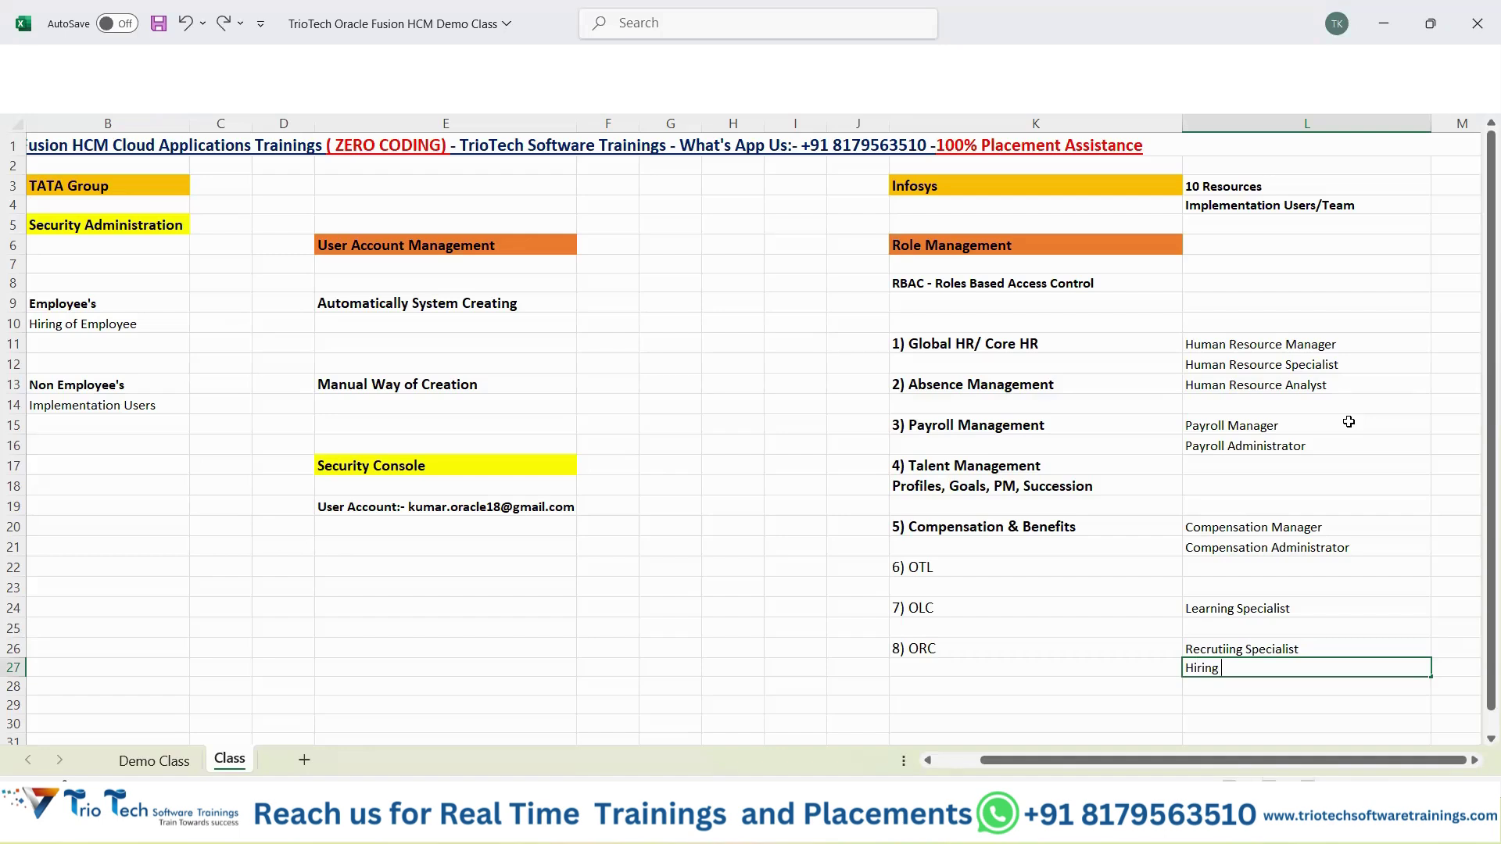
type(" Manager\\")
key("BackSpace")
key("ctrl+s")
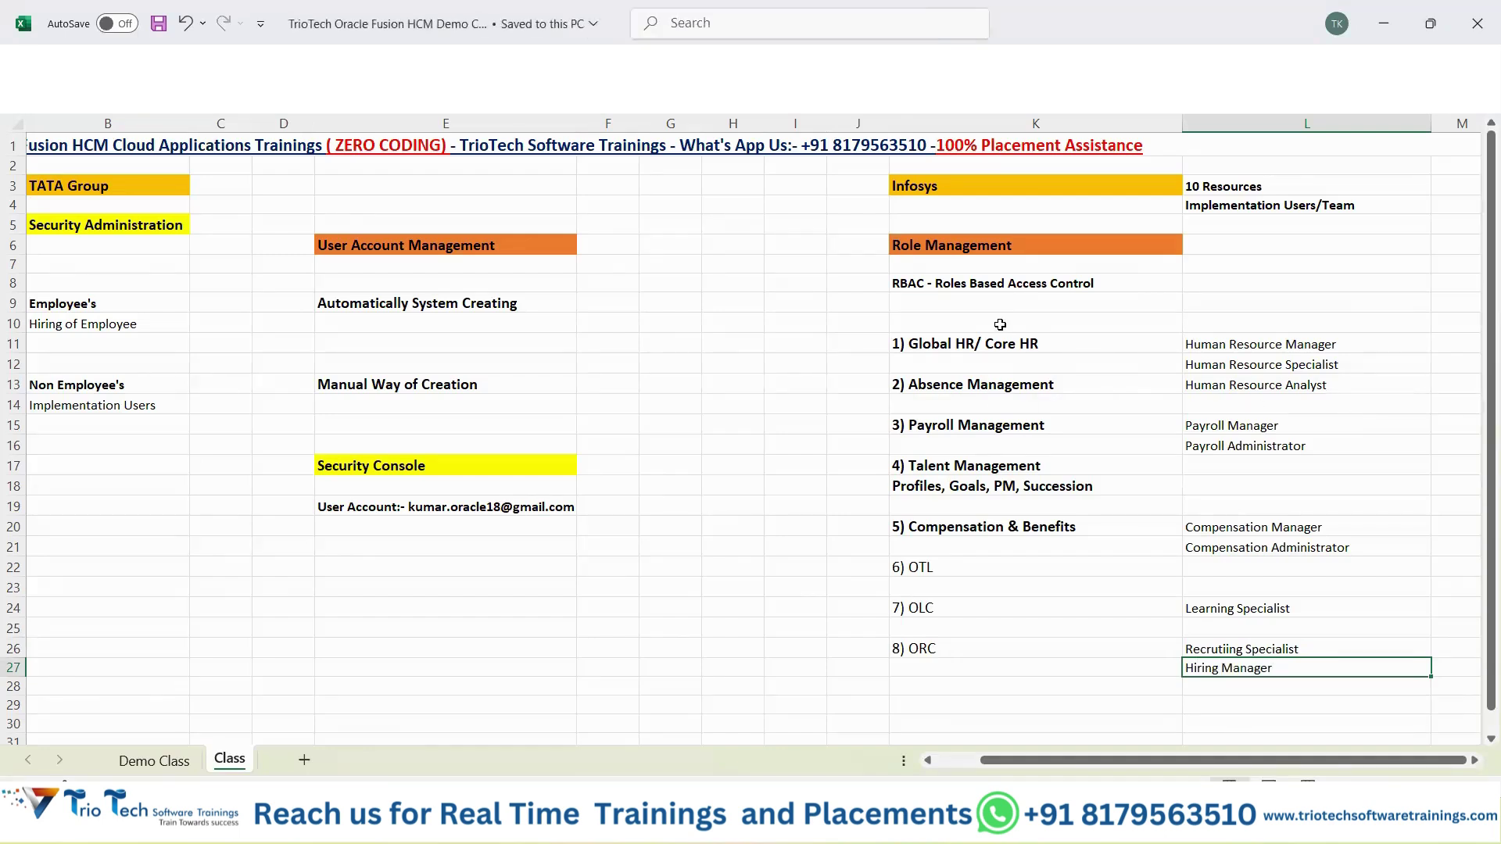
Review the modules and their roles, then move below the user account note in E19.
left_click(977, 344)
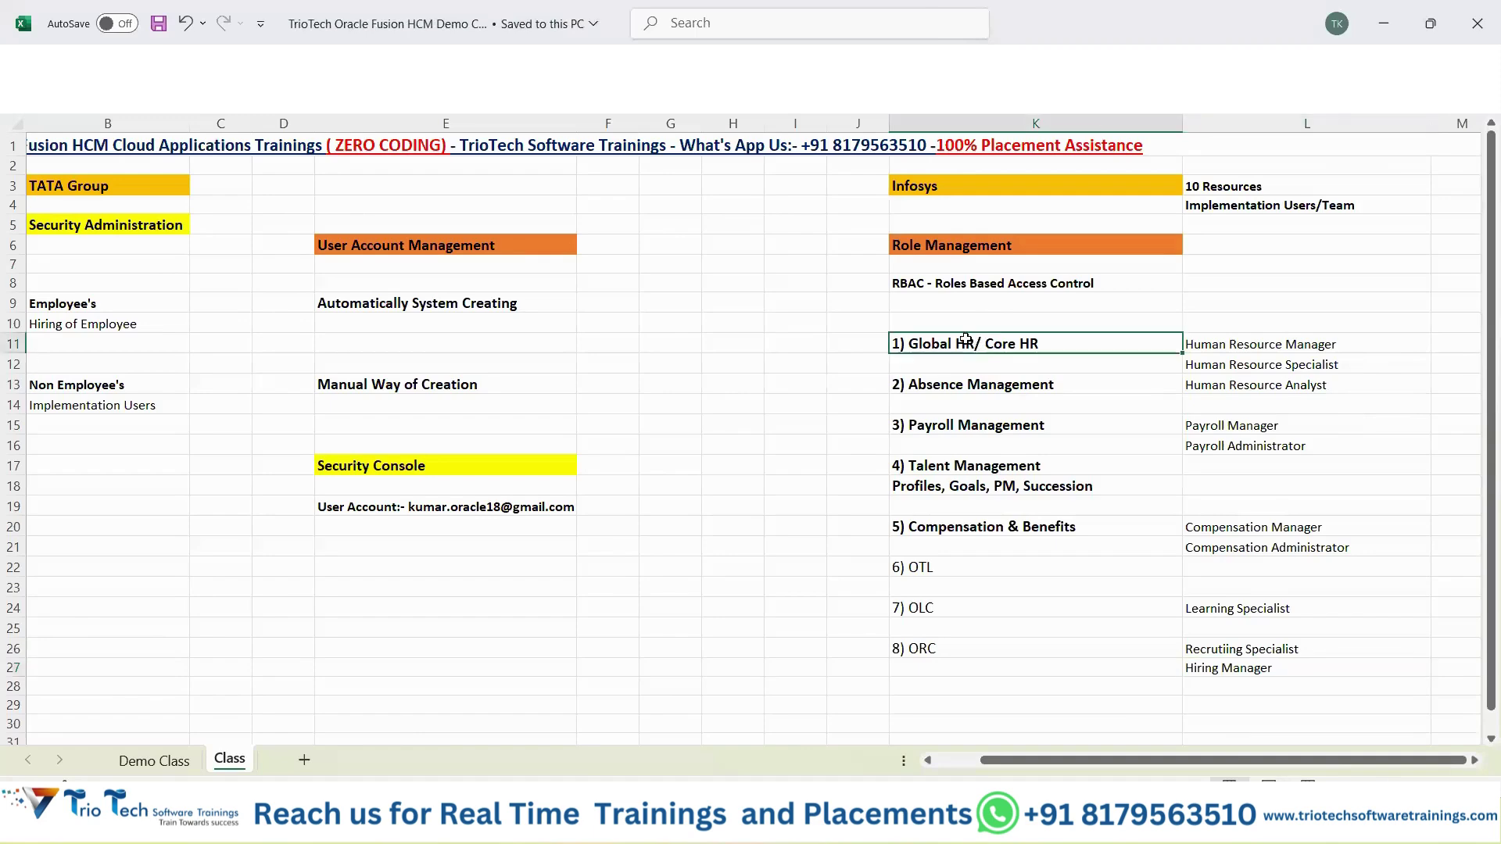
left_click(955, 386)
left_click(947, 428)
left_click_drag(952, 468, 971, 548)
left_click(1303, 366)
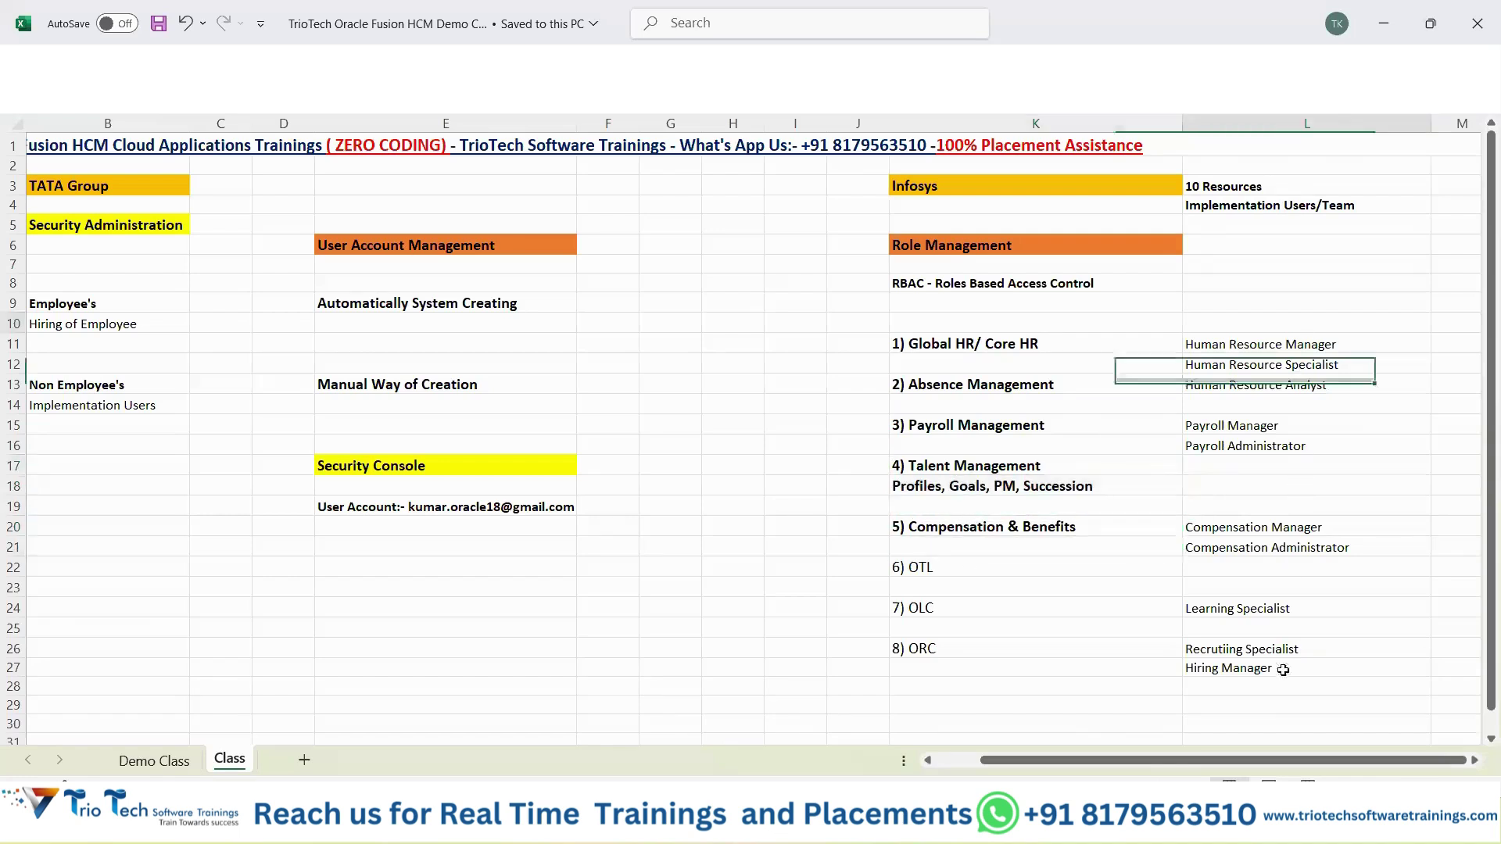
left_click_drag(1283, 670, 1286, 708)
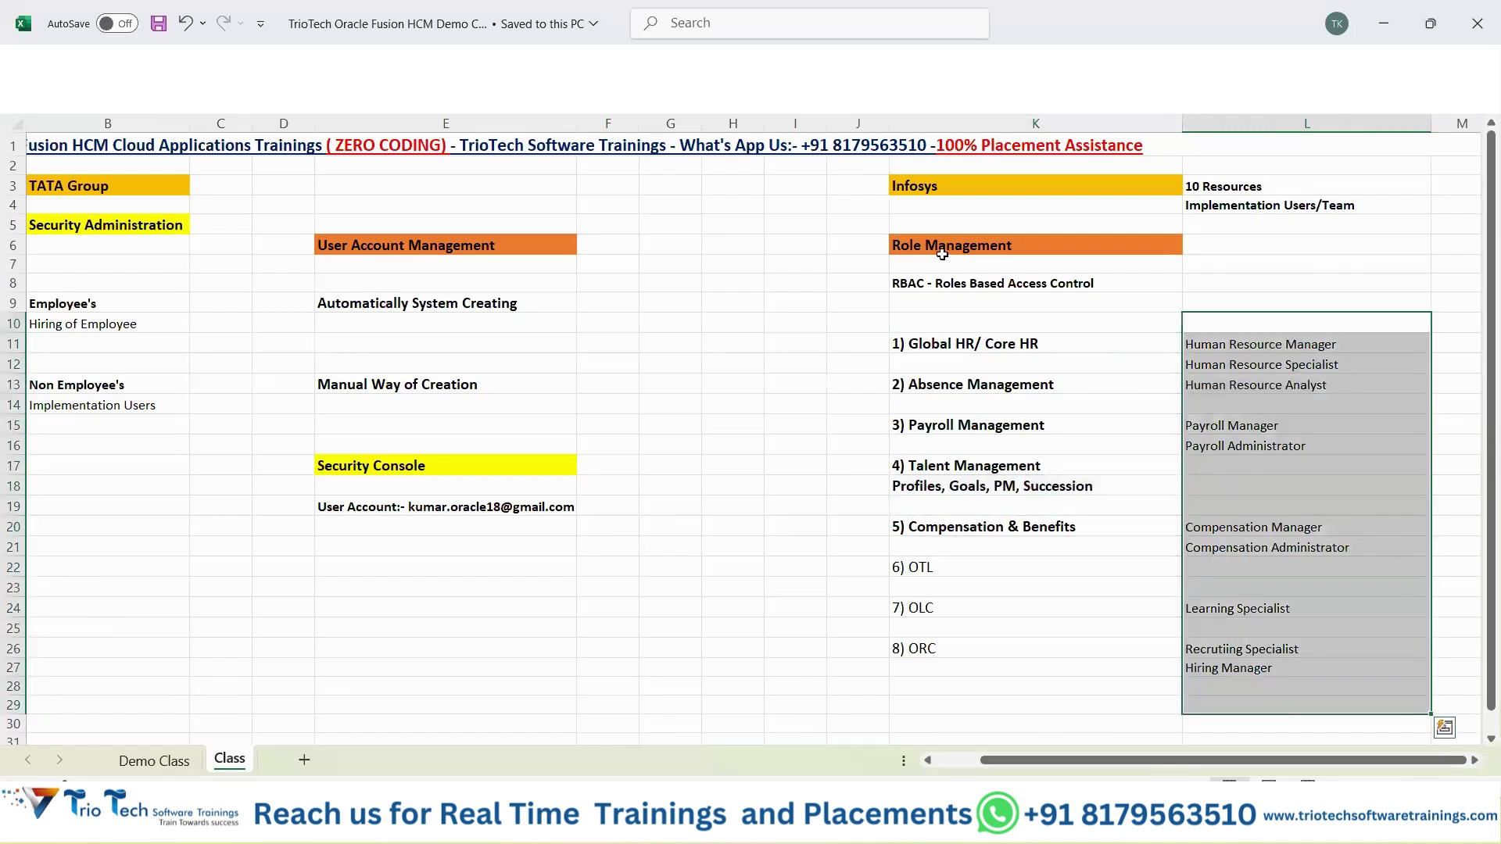
left_click(942, 245)
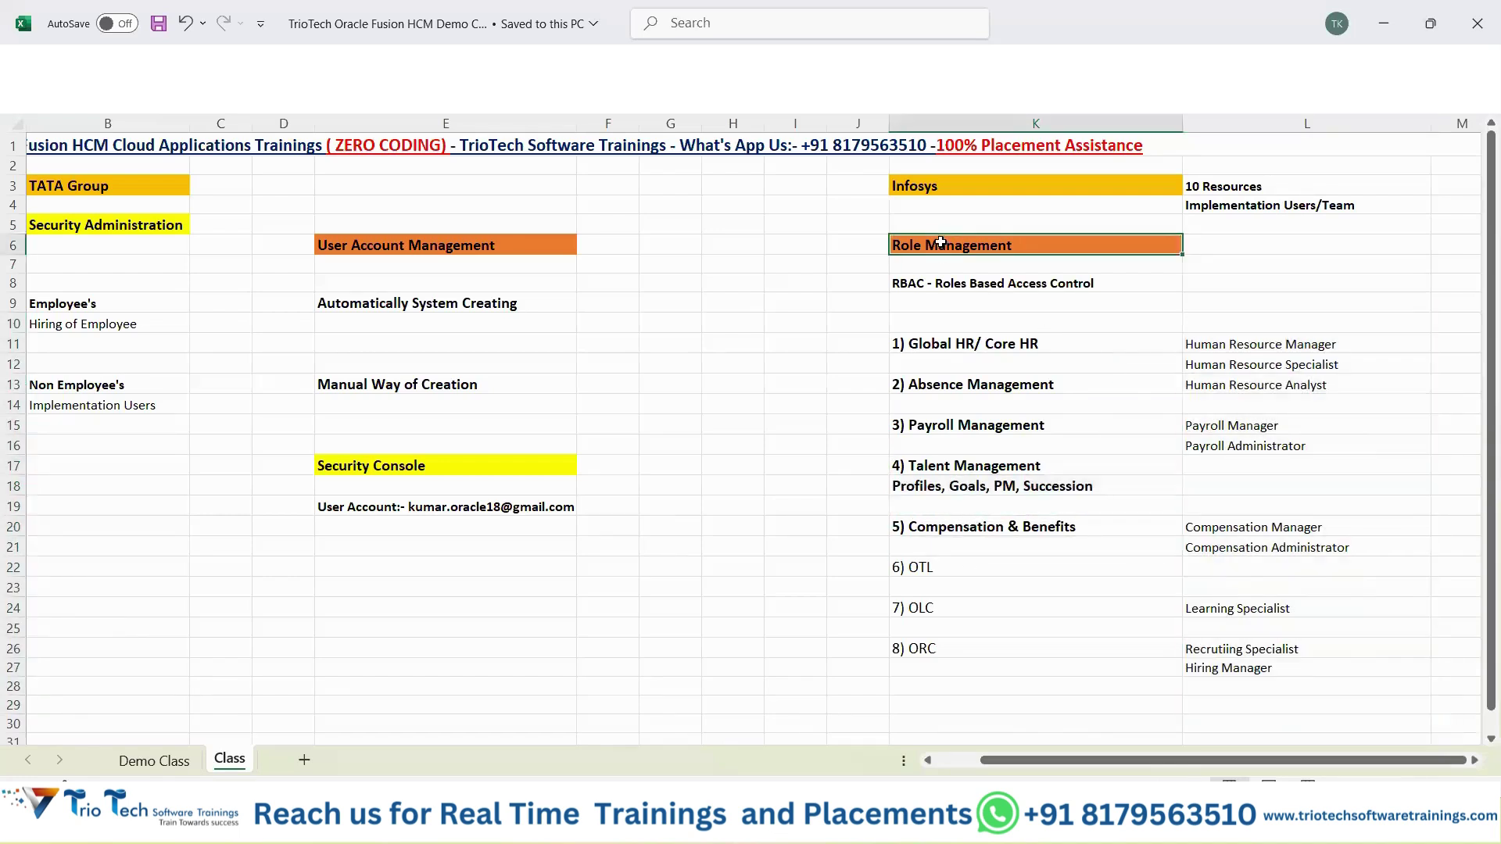
left_click(449, 512)
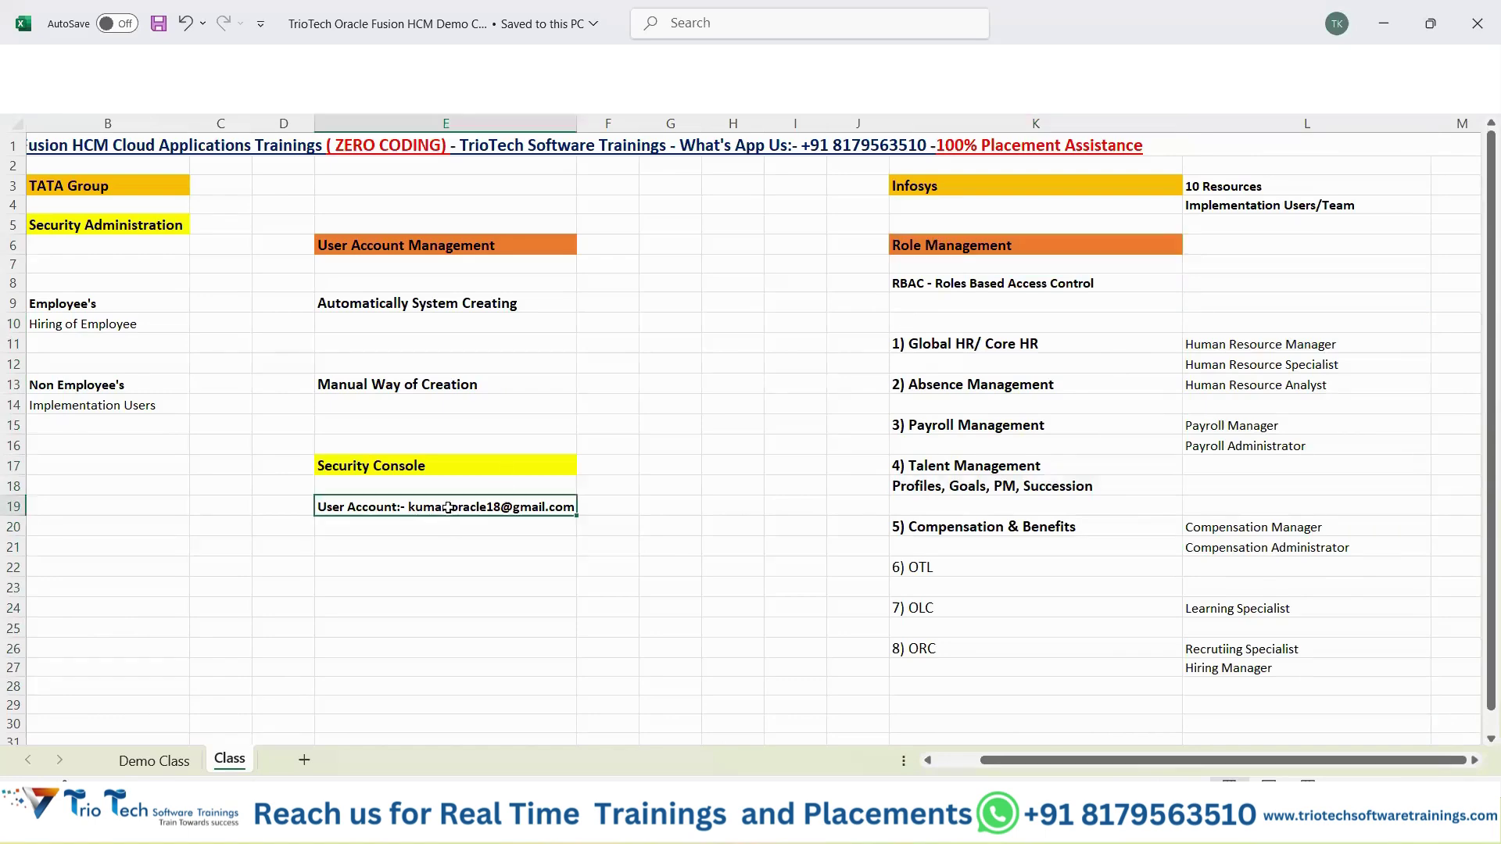
left_click(393, 528)
Enter 'Roles:- ?????' in E20 with the Roles:- label bold, and save.
type("Roles:-")
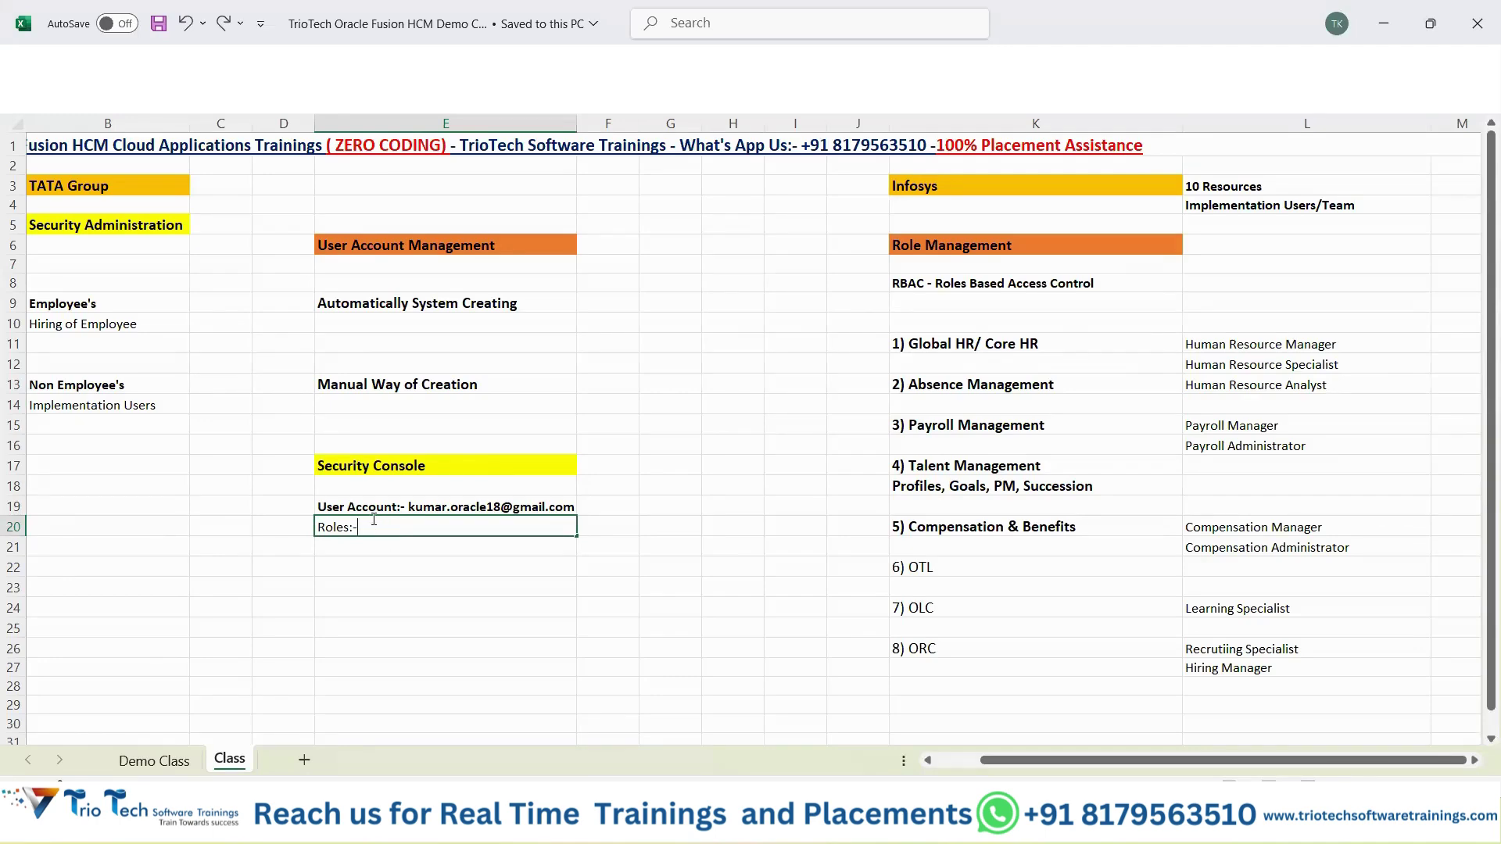
left_click_drag(313, 521, 358, 527)
key("ctrl+b")
left_click(381, 527)
type("???")
key("Return")
key("ctrl+s")
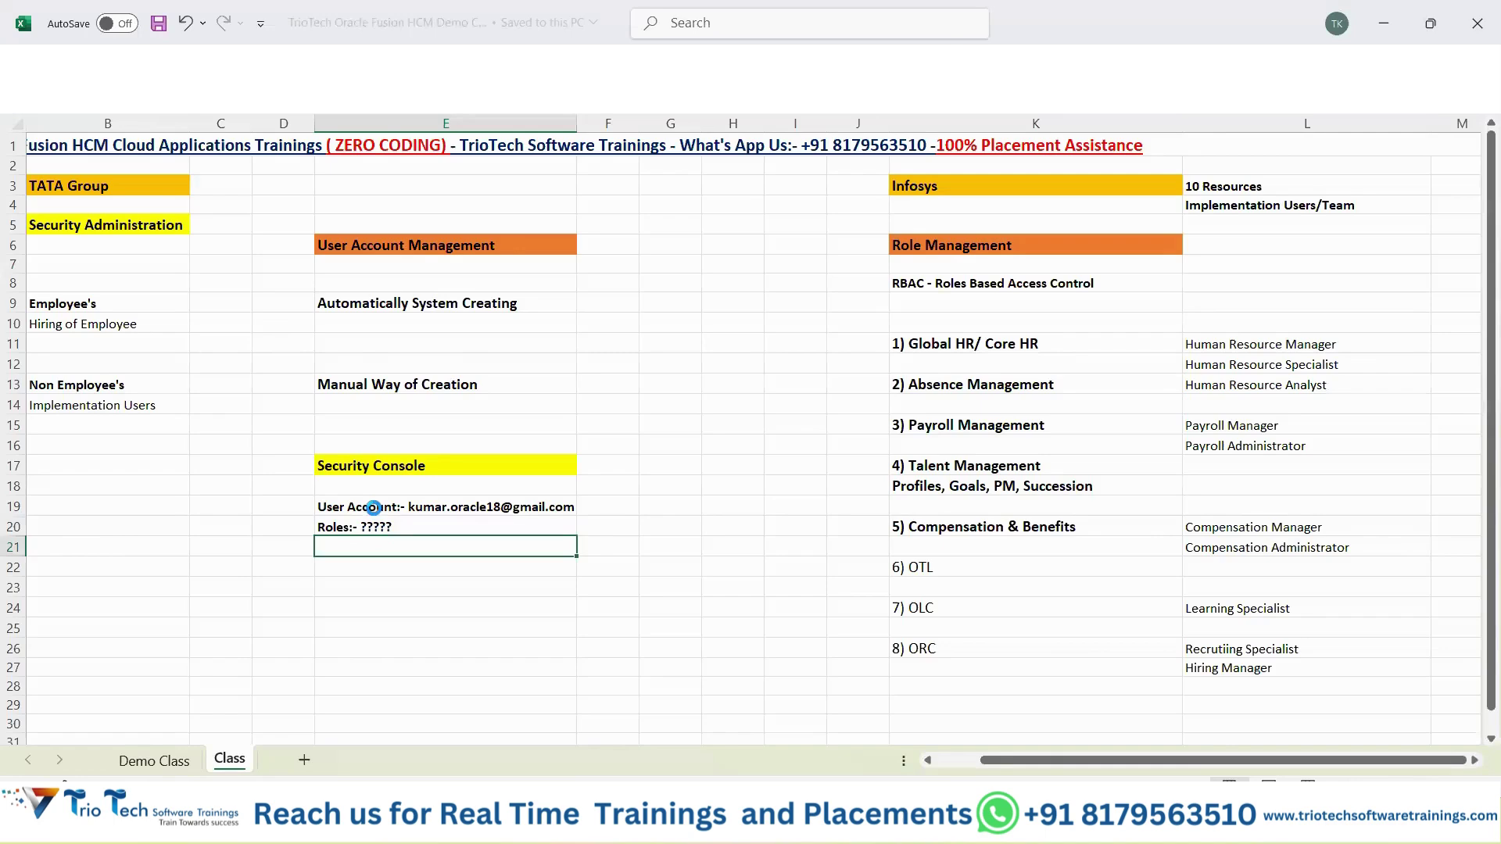
Review the sheet's headings, notes and role list, then return to Oracle's Add User Account page.
left_click_drag(367, 506, 373, 541)
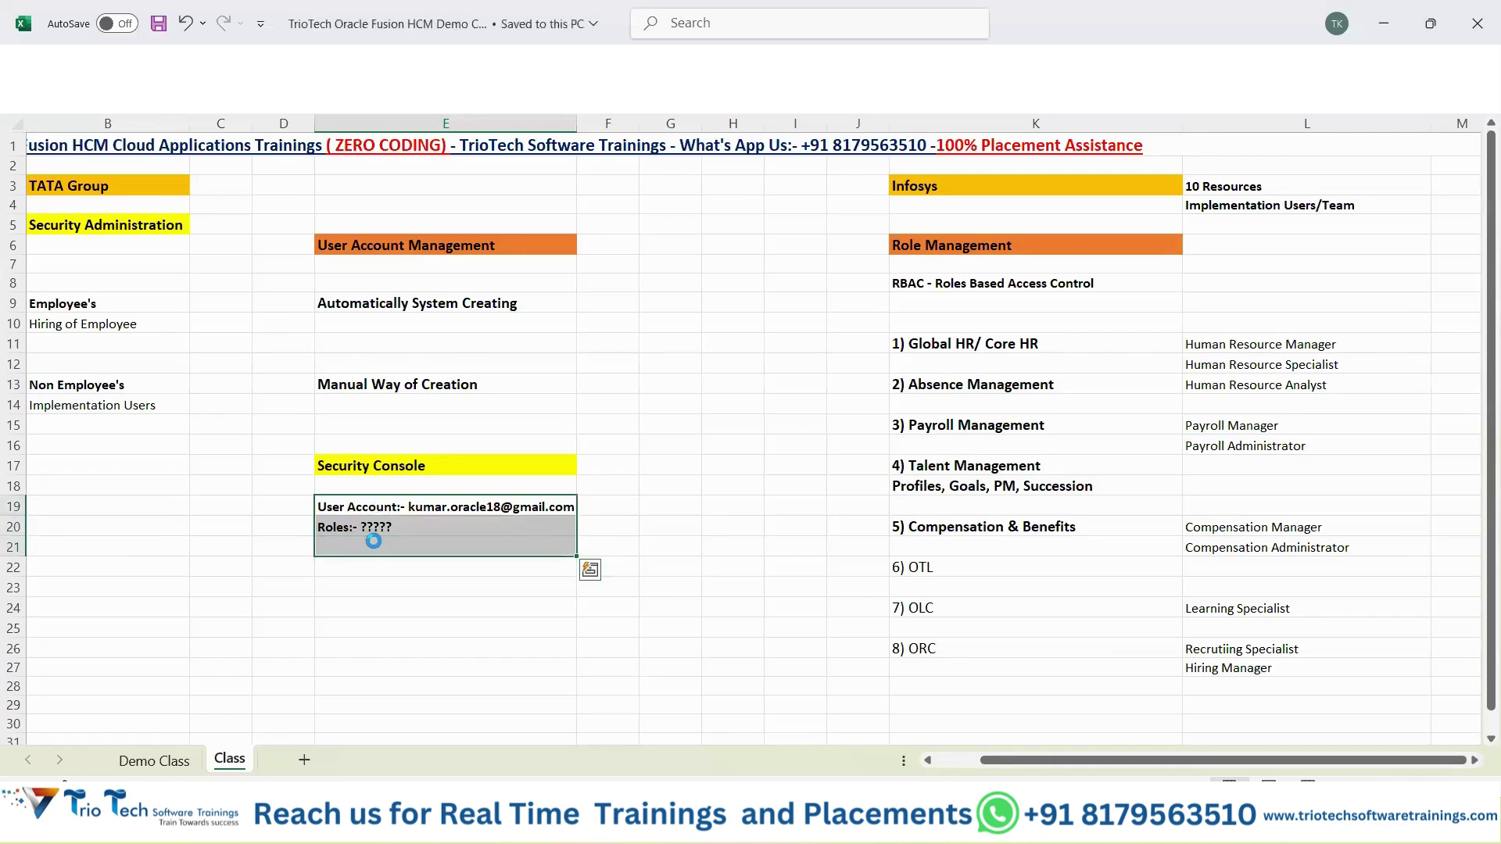
left_click(138, 233)
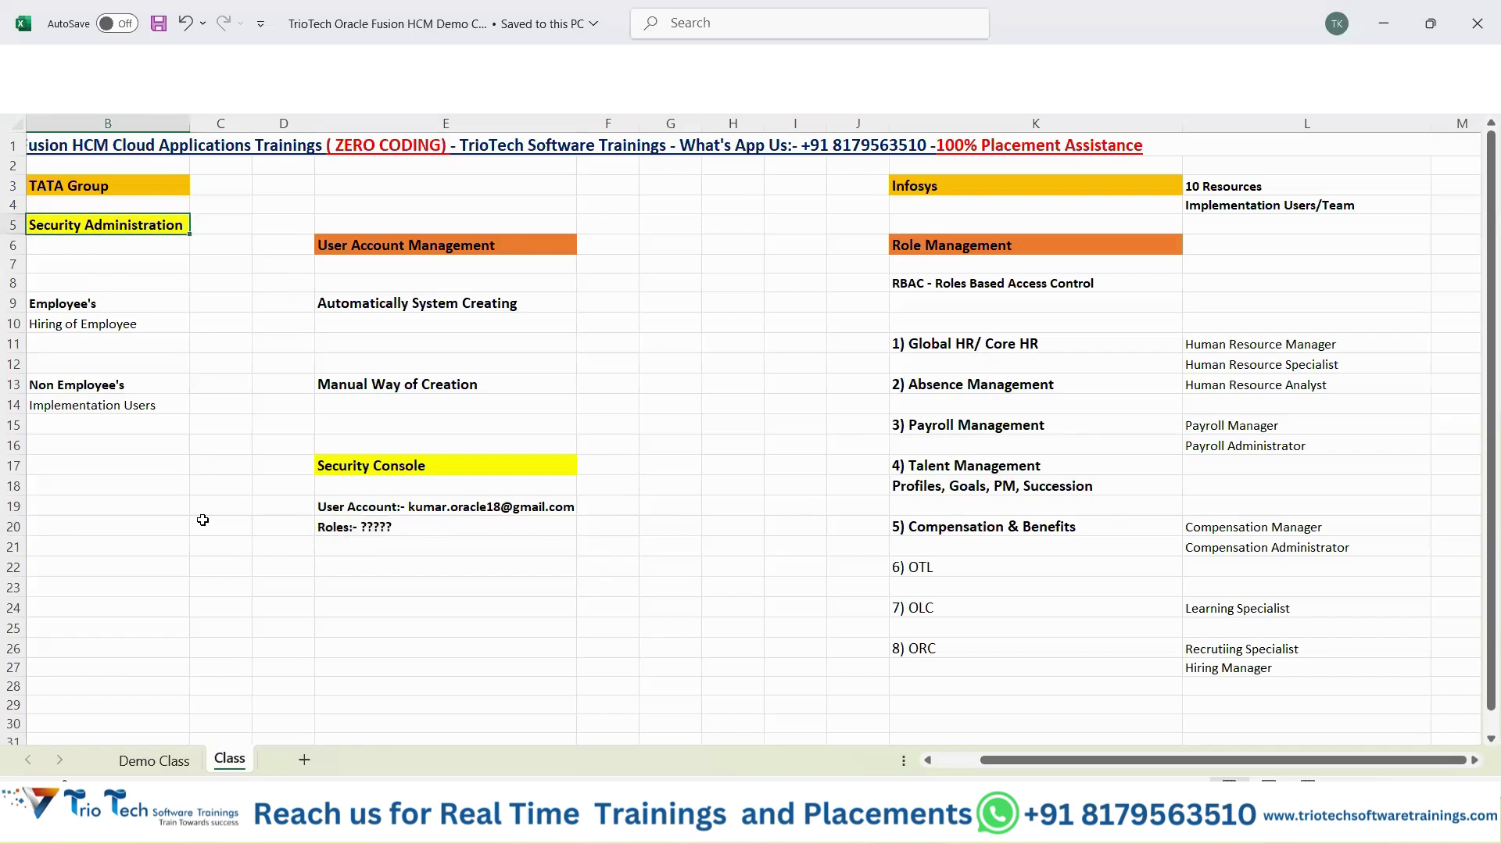
key("Left")
left_click(802, 305)
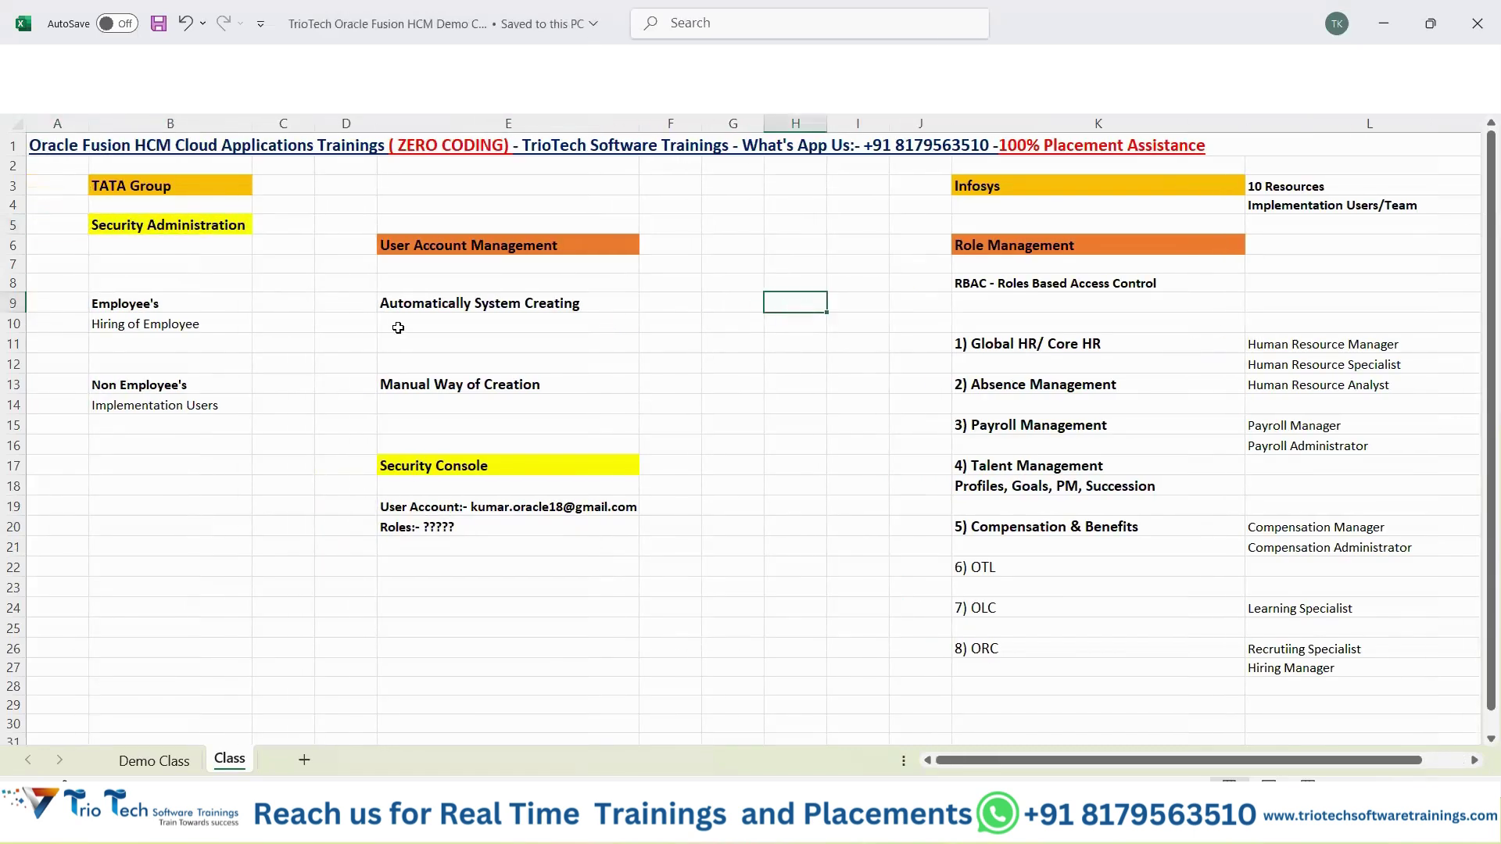
left_click(218, 233)
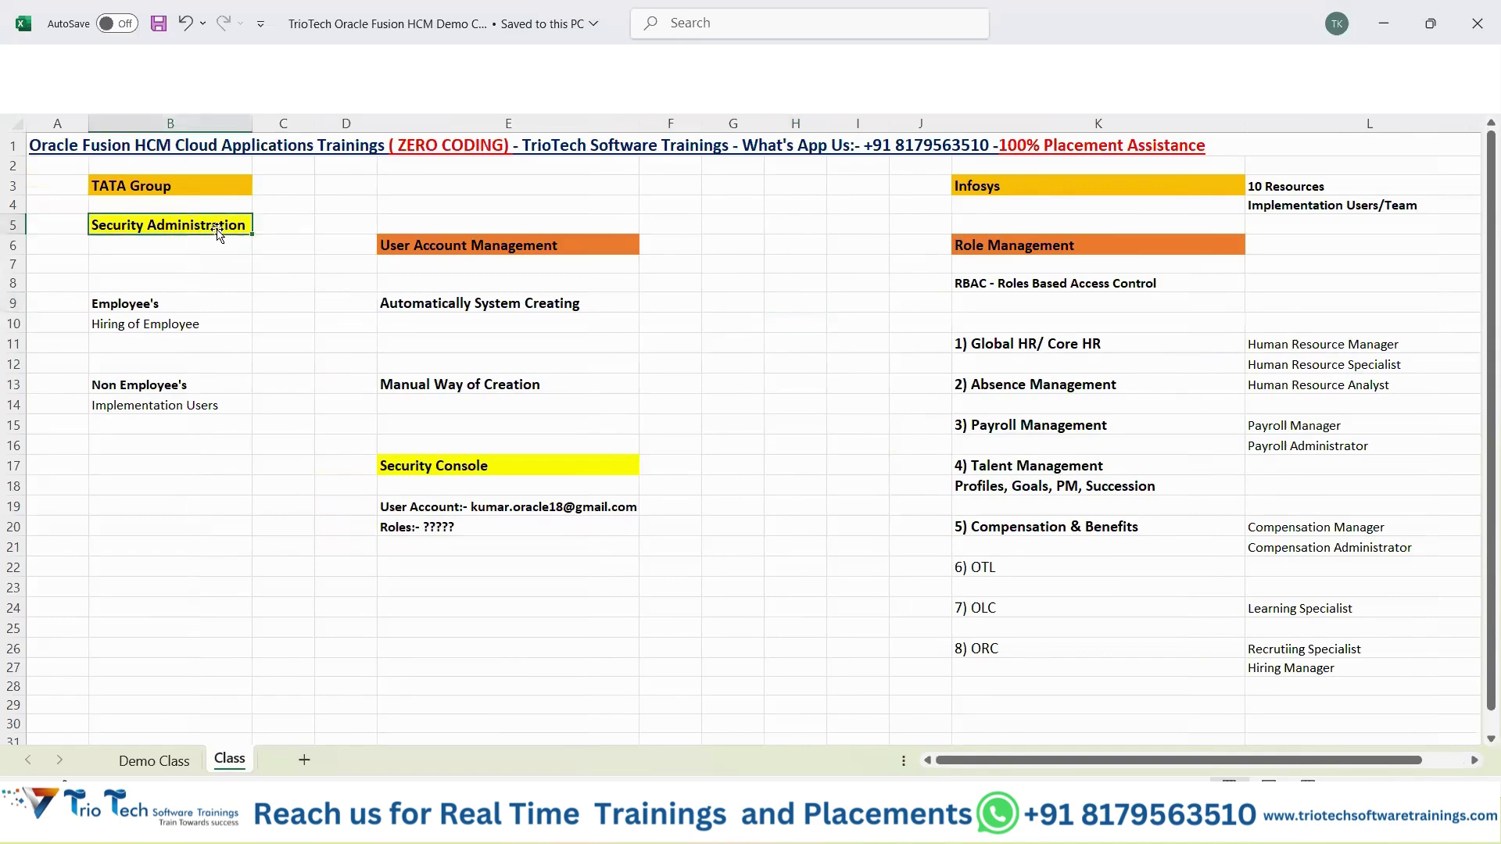
left_click(531, 246)
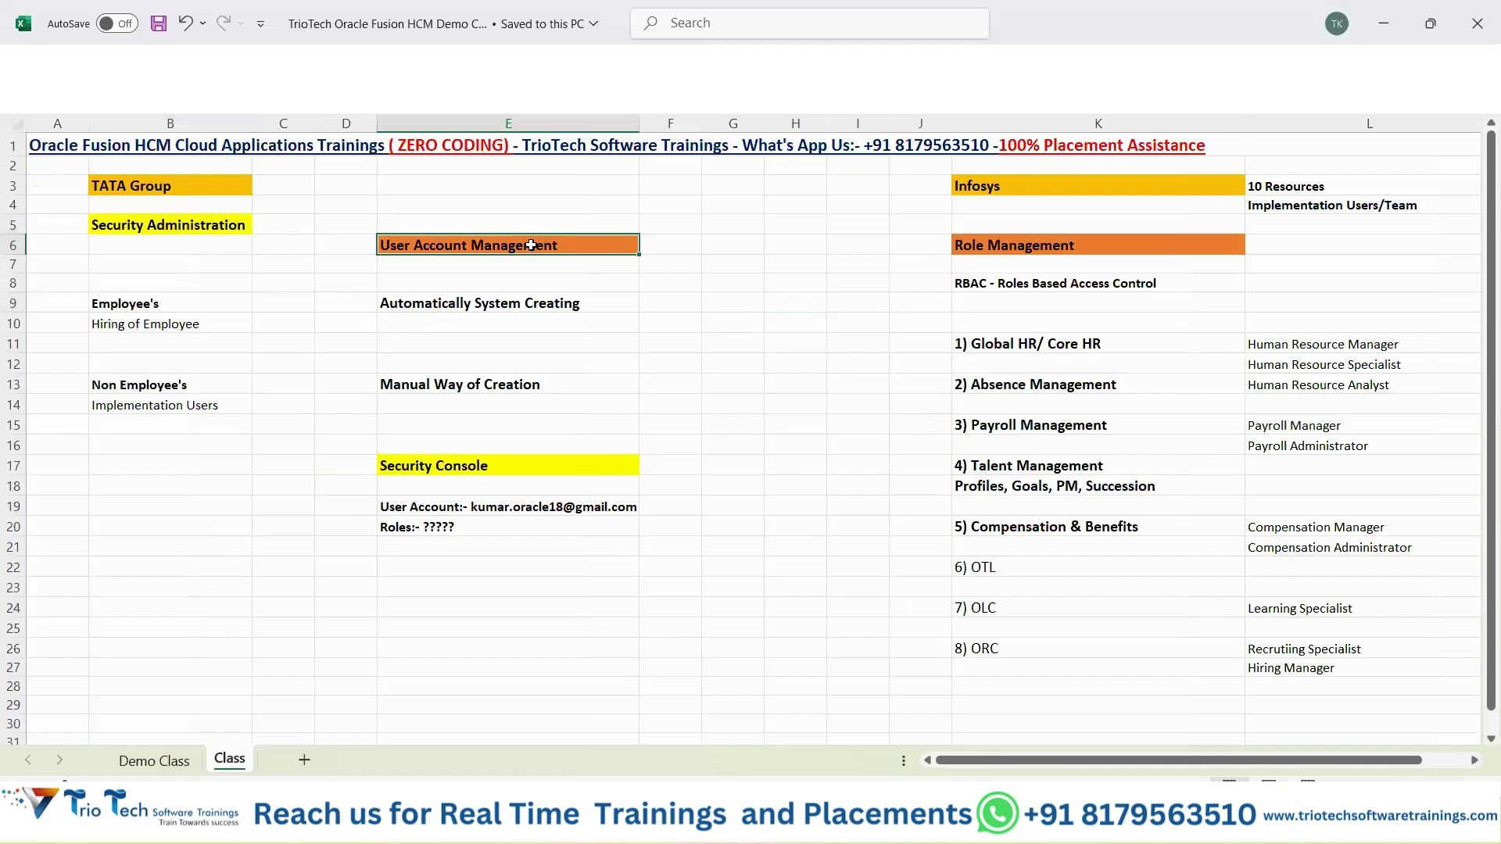
left_click(1049, 242)
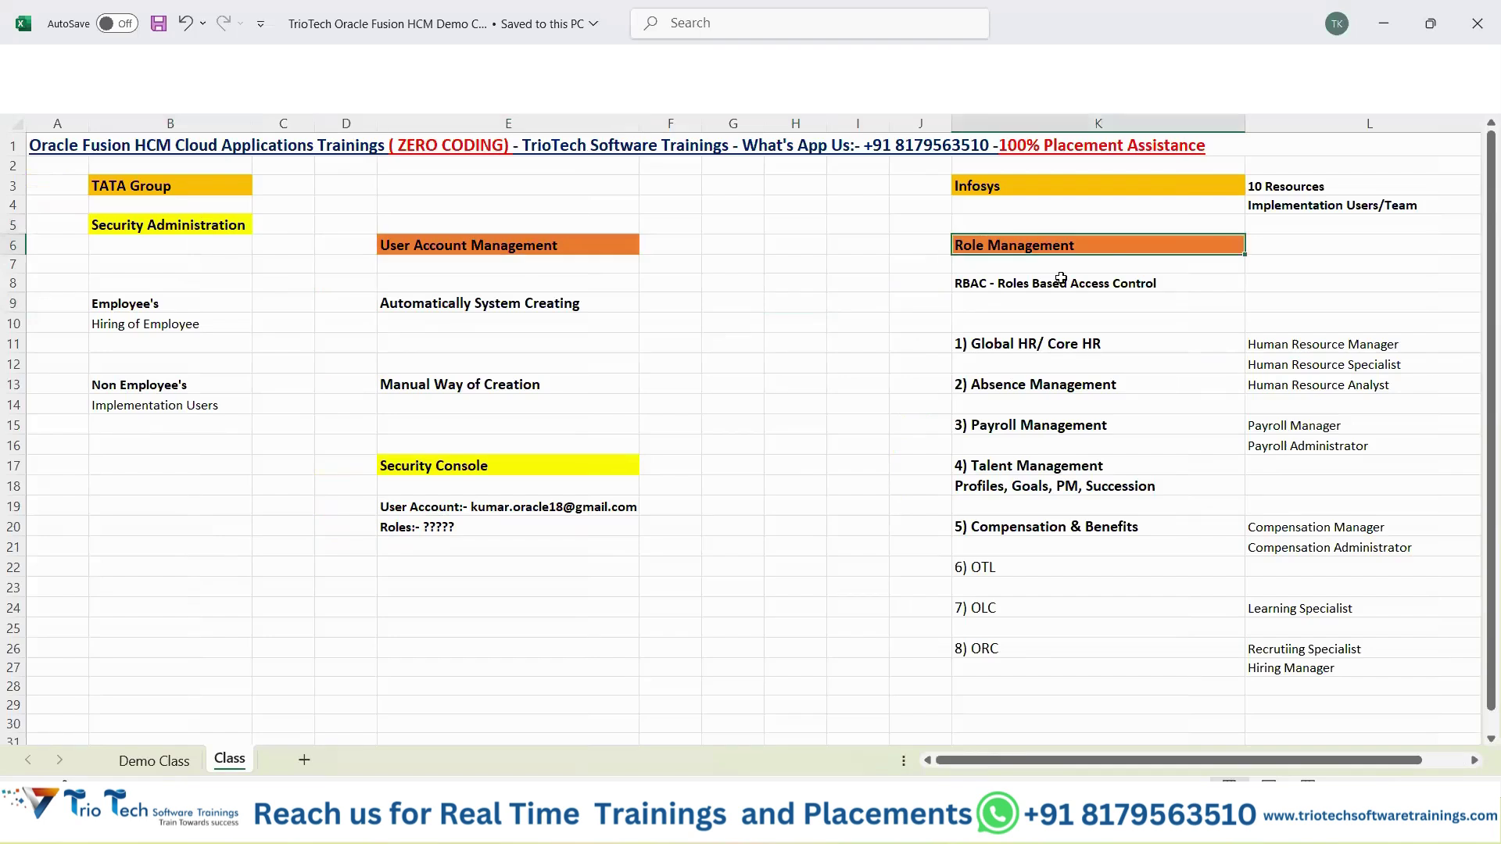
left_click_drag(164, 306, 616, 328)
left_click_drag(167, 386, 568, 411)
left_click_drag(451, 462, 478, 551)
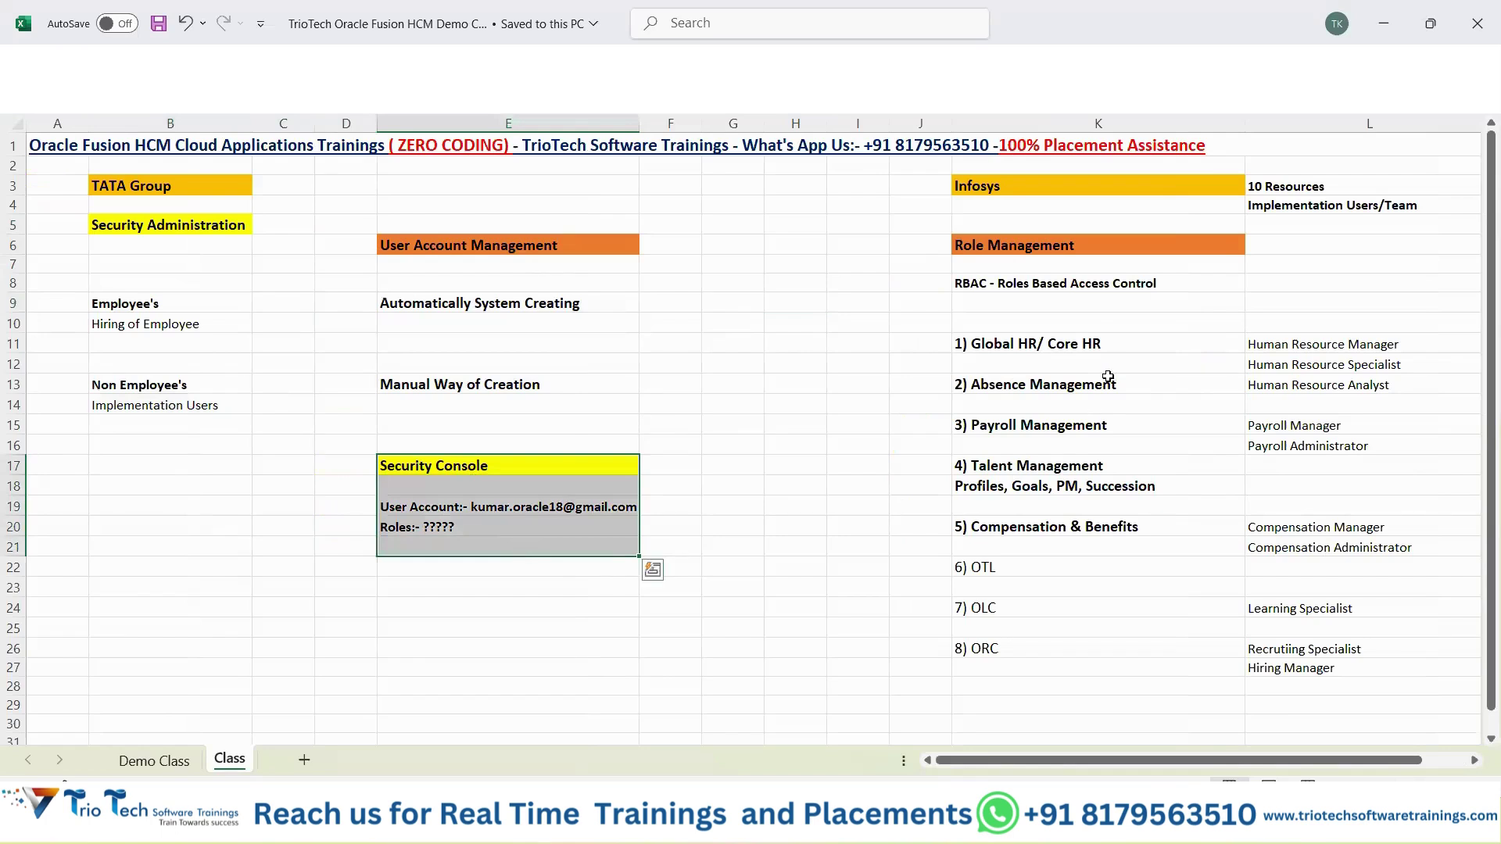
left_click_drag(1362, 322, 1392, 684)
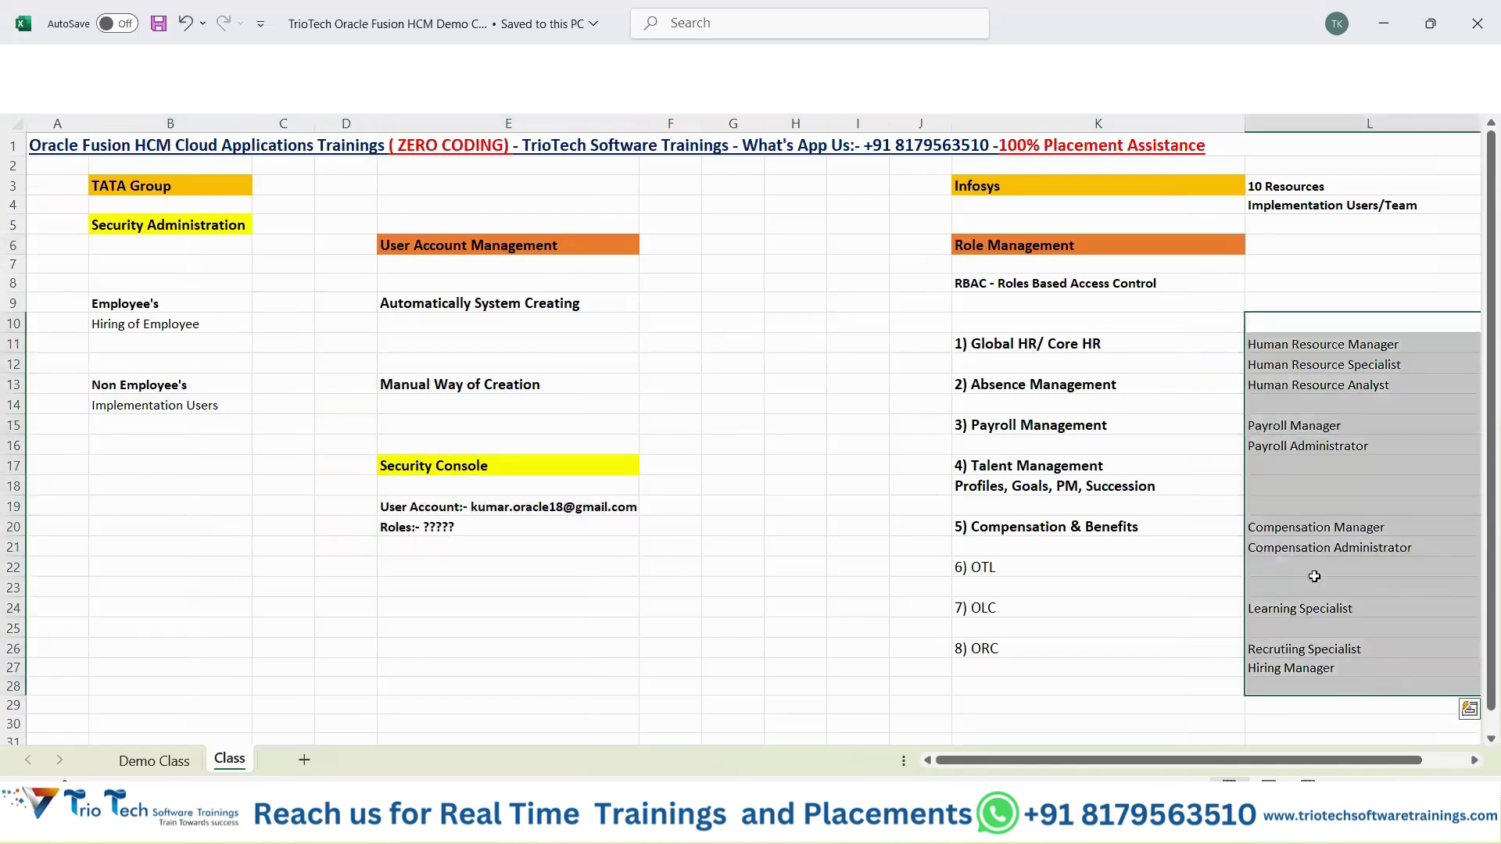
left_click(488, 509)
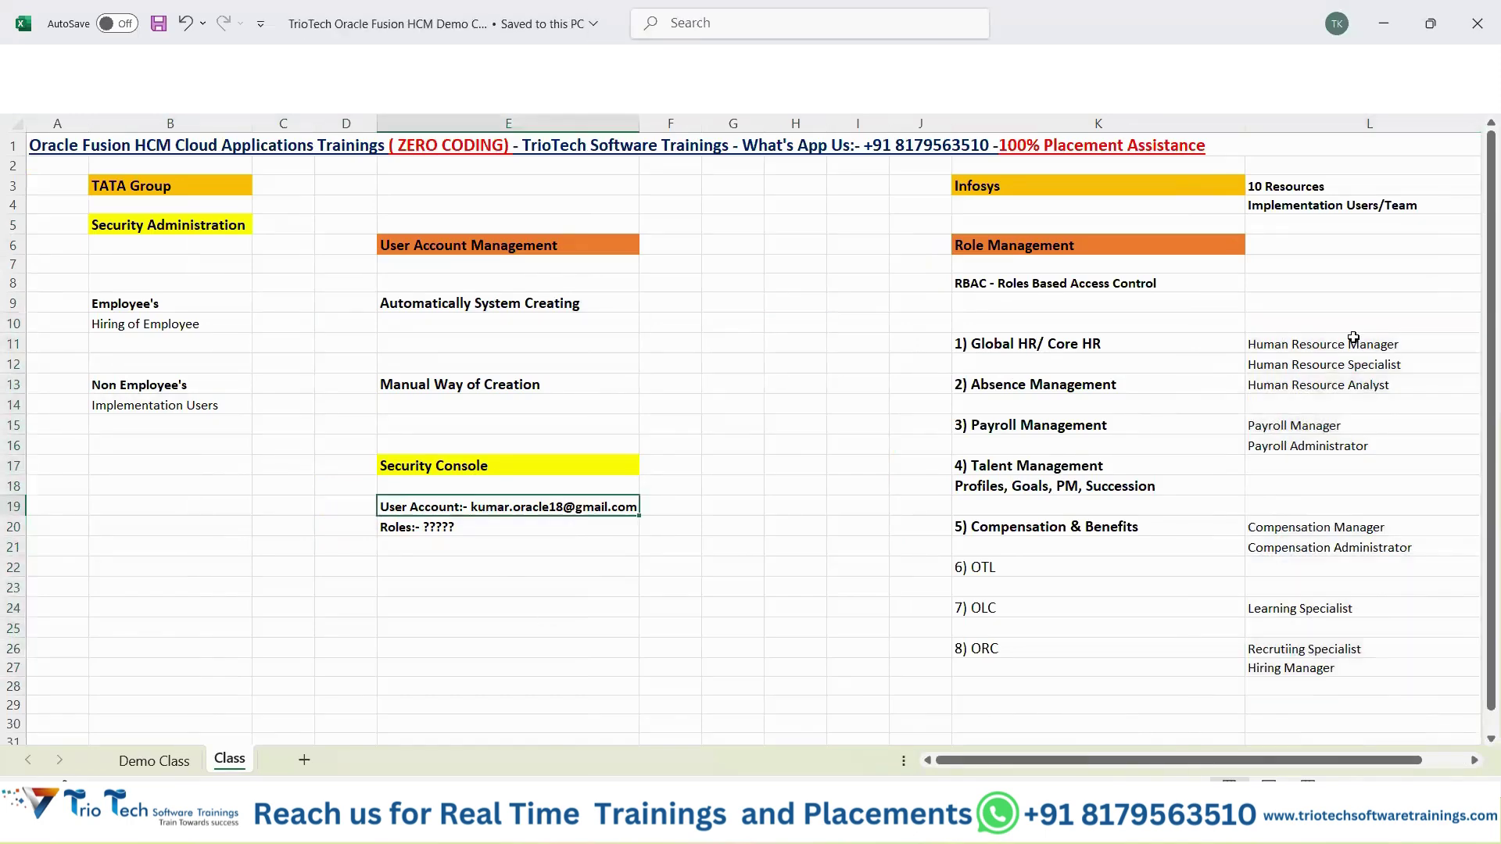
left_click_drag(1380, 345, 1331, 680)
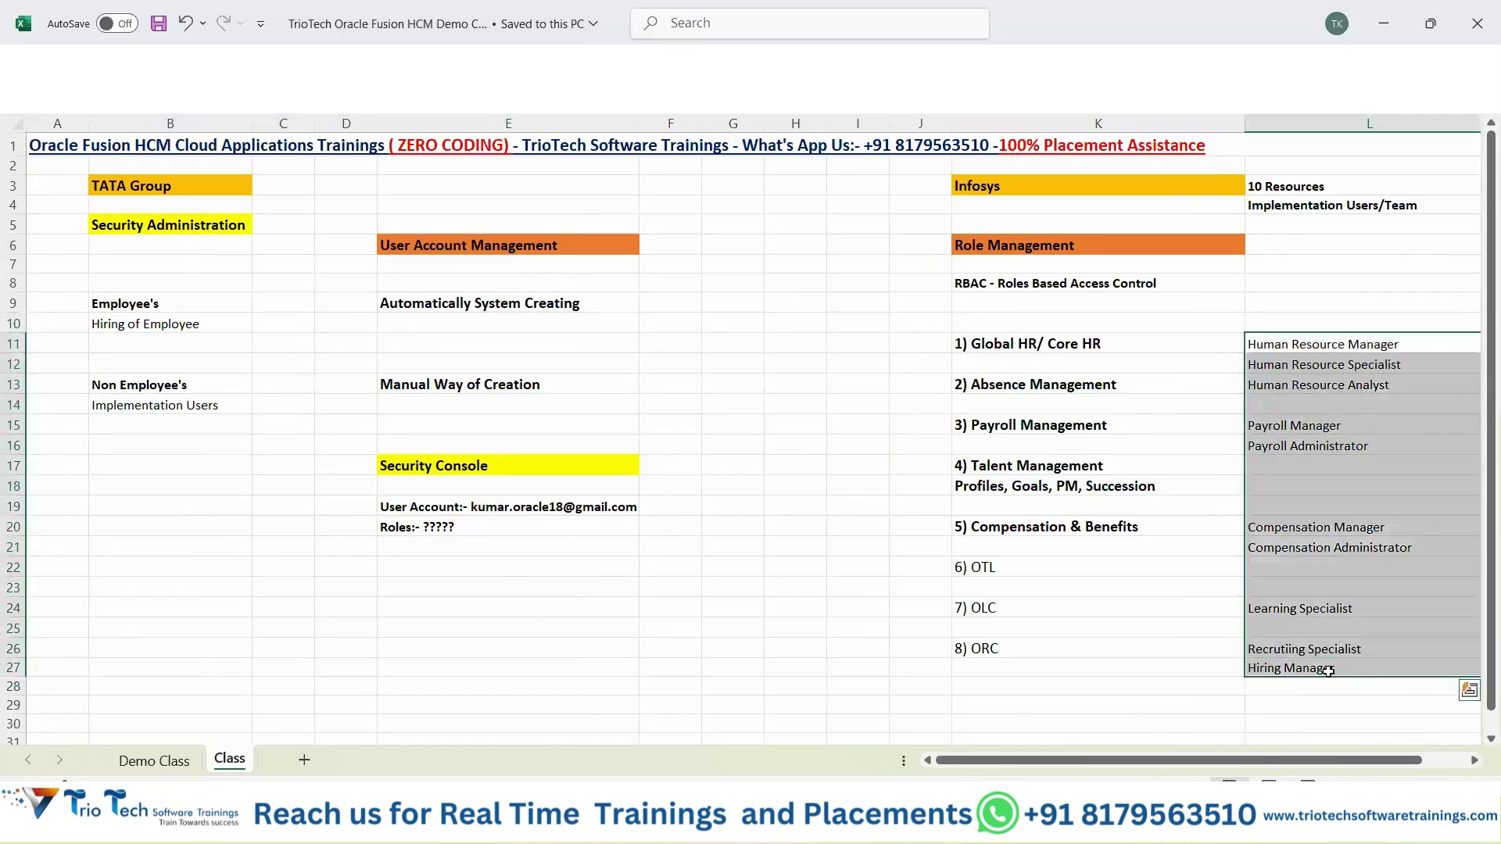
key("alt+Tab")
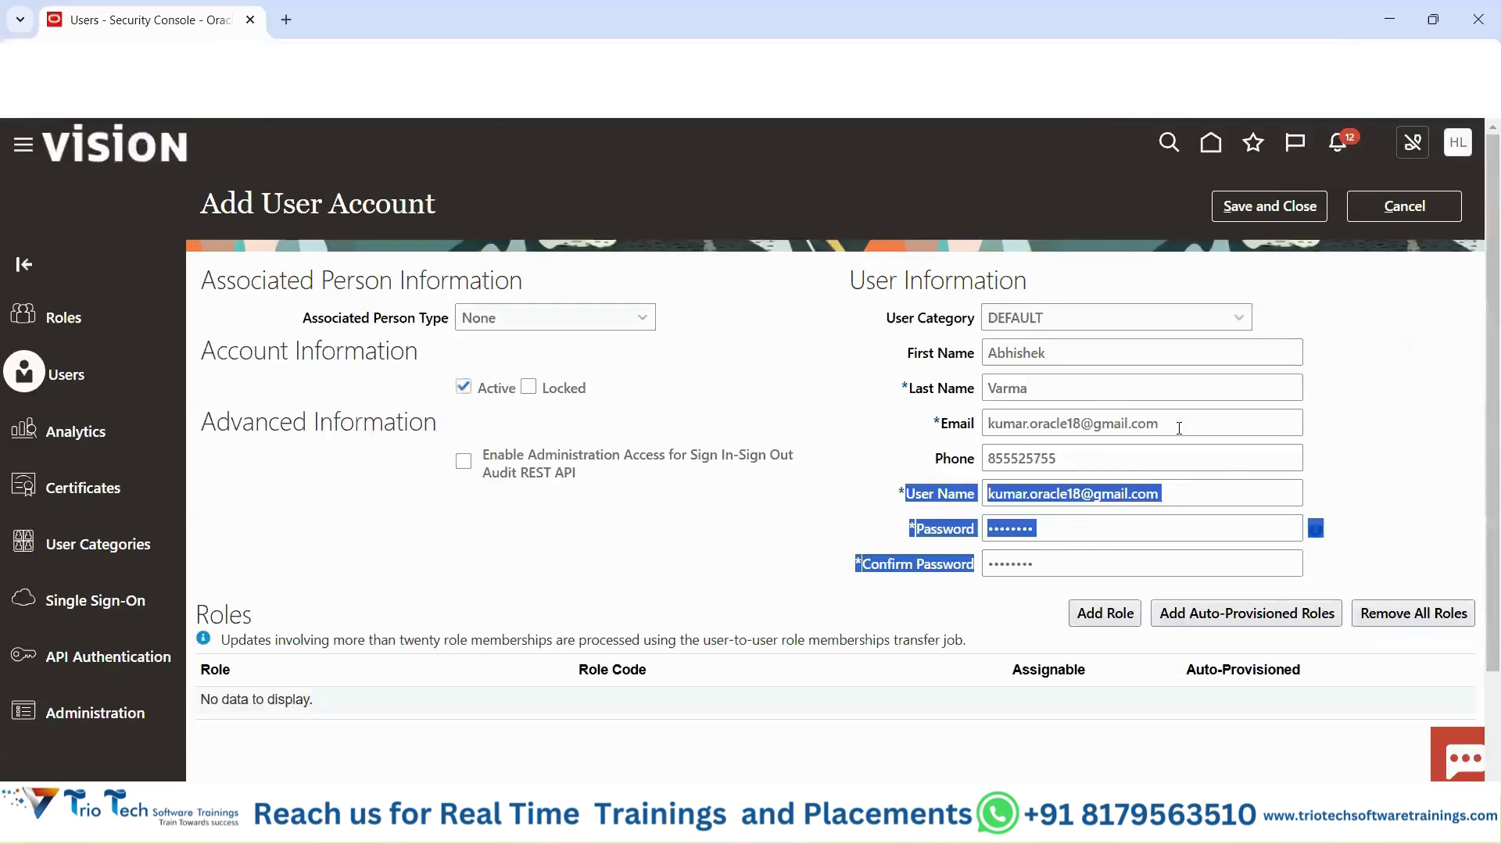
Add the Employee role (ORA_PER_EMPLOYEE_ABSTRACT) to the new account's Roles table.
left_click(1179, 427)
left_click(770, 566)
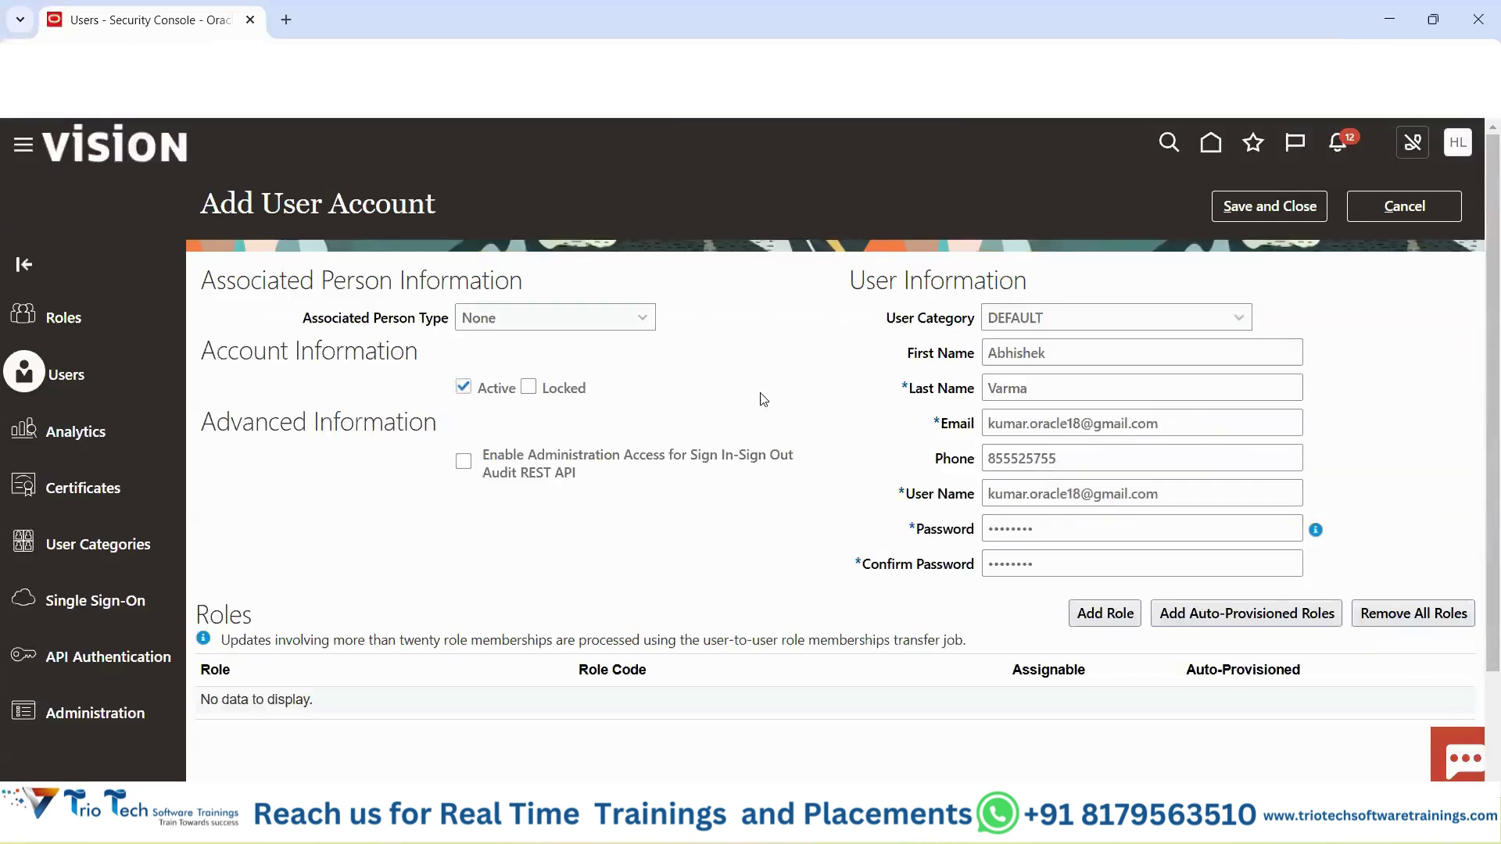
scroll(1036, 571, "down", 1)
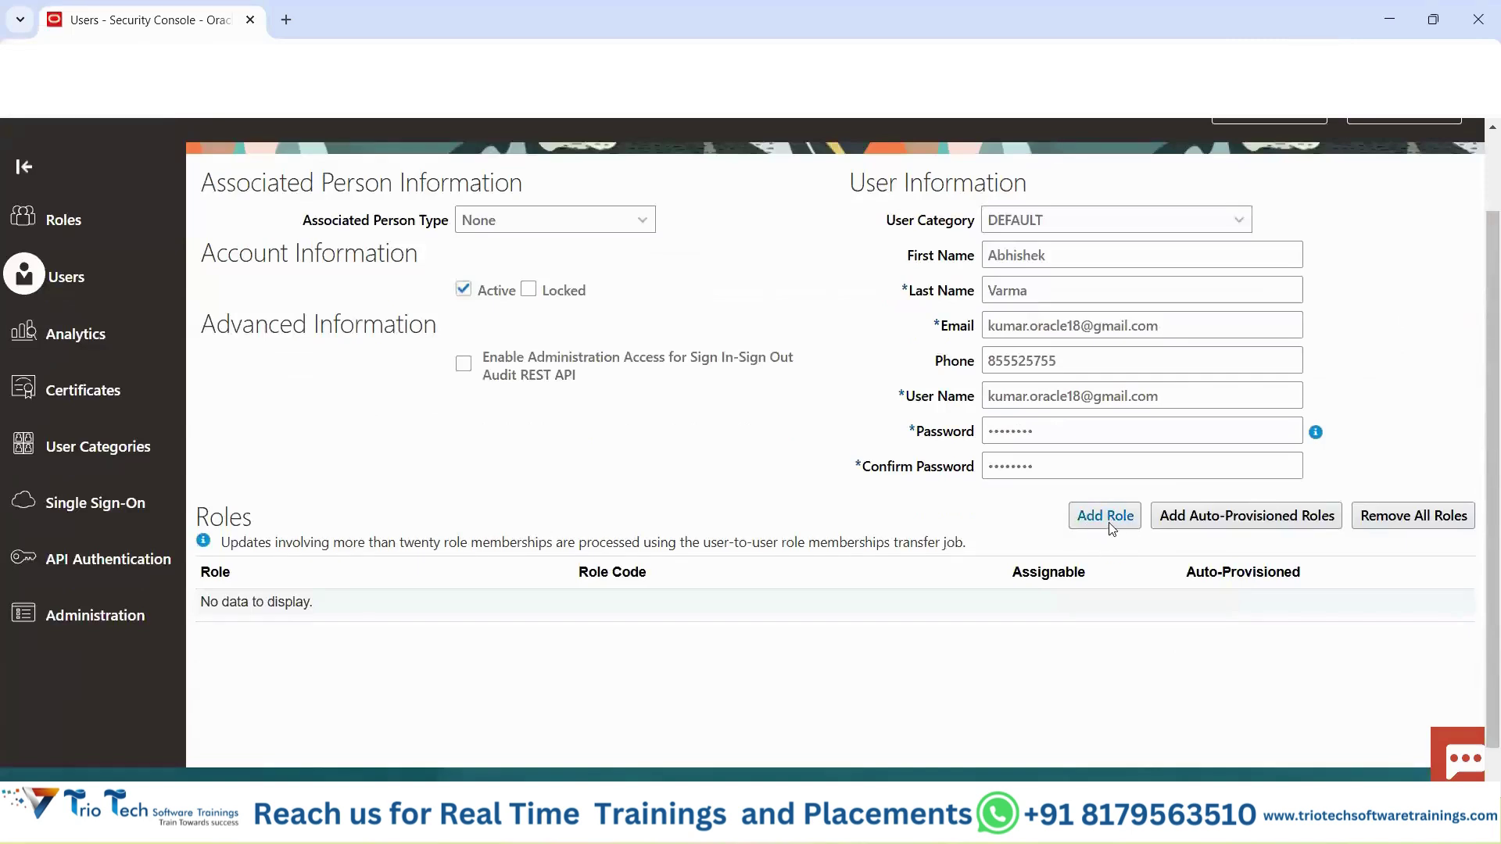
left_click(1102, 516)
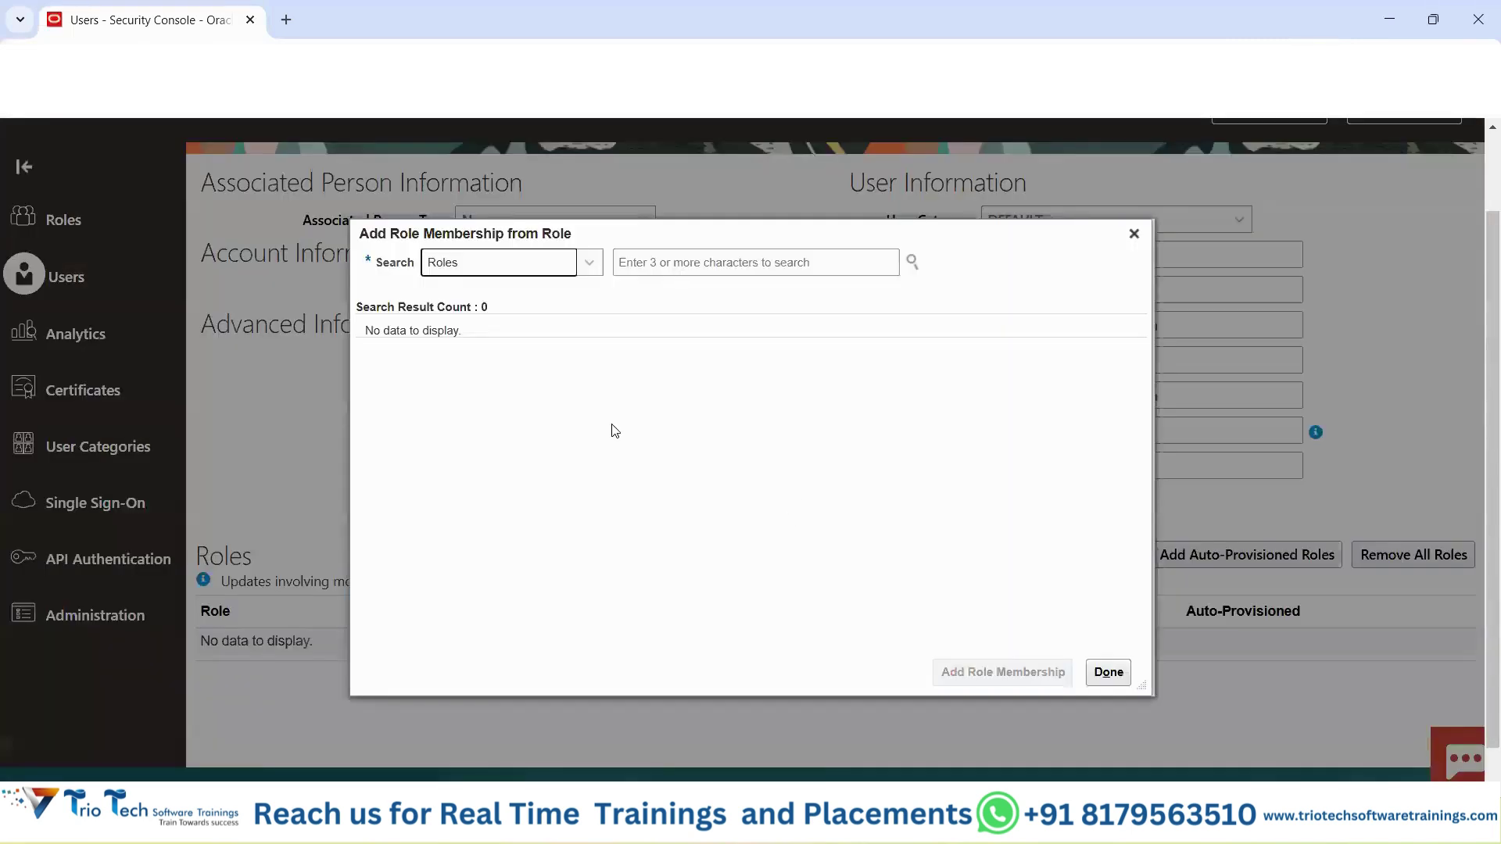
left_click(662, 274)
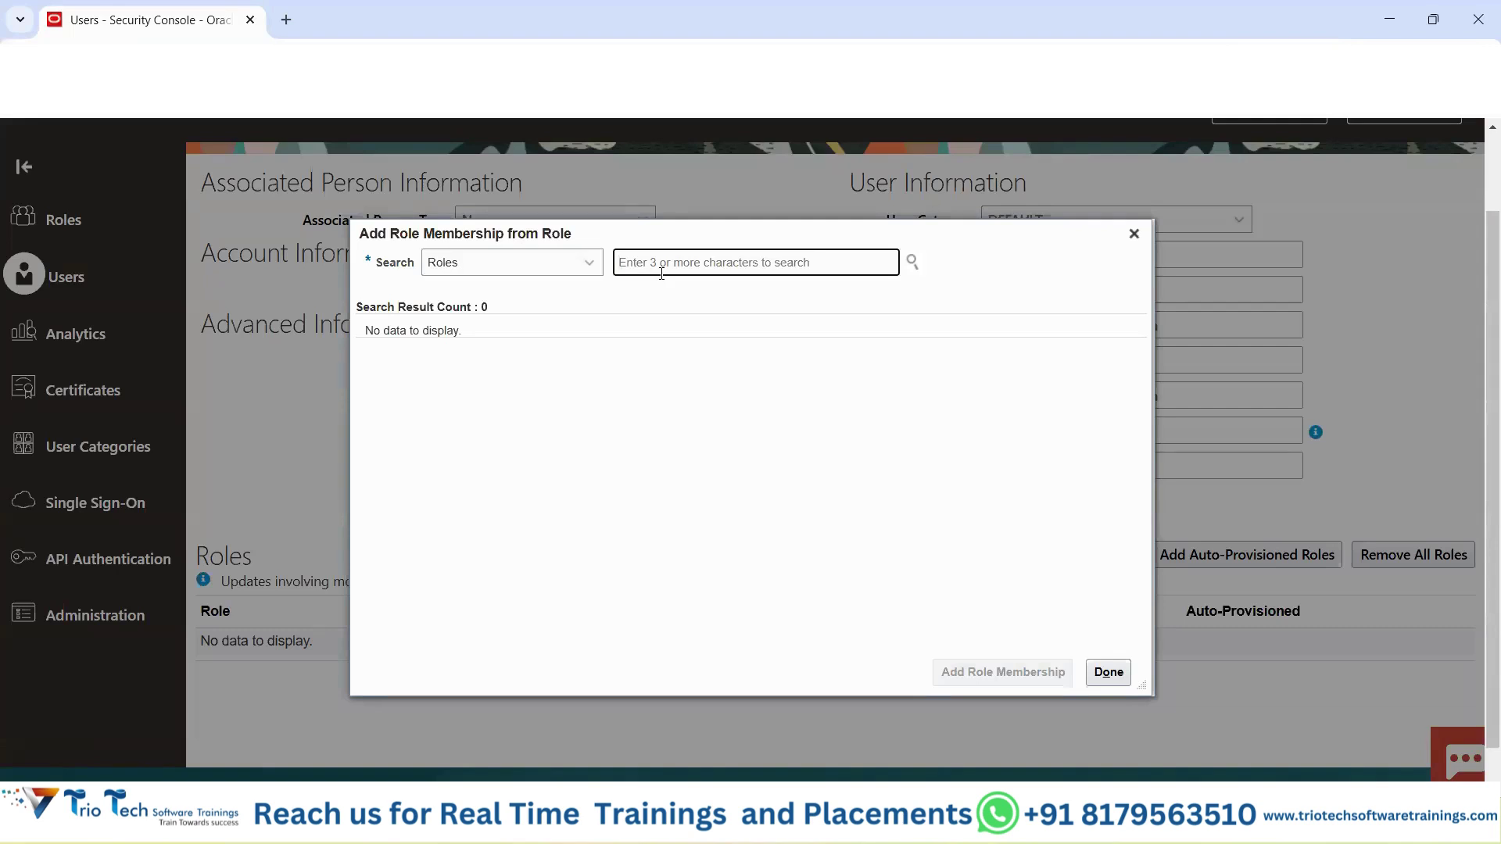
type("Employe")
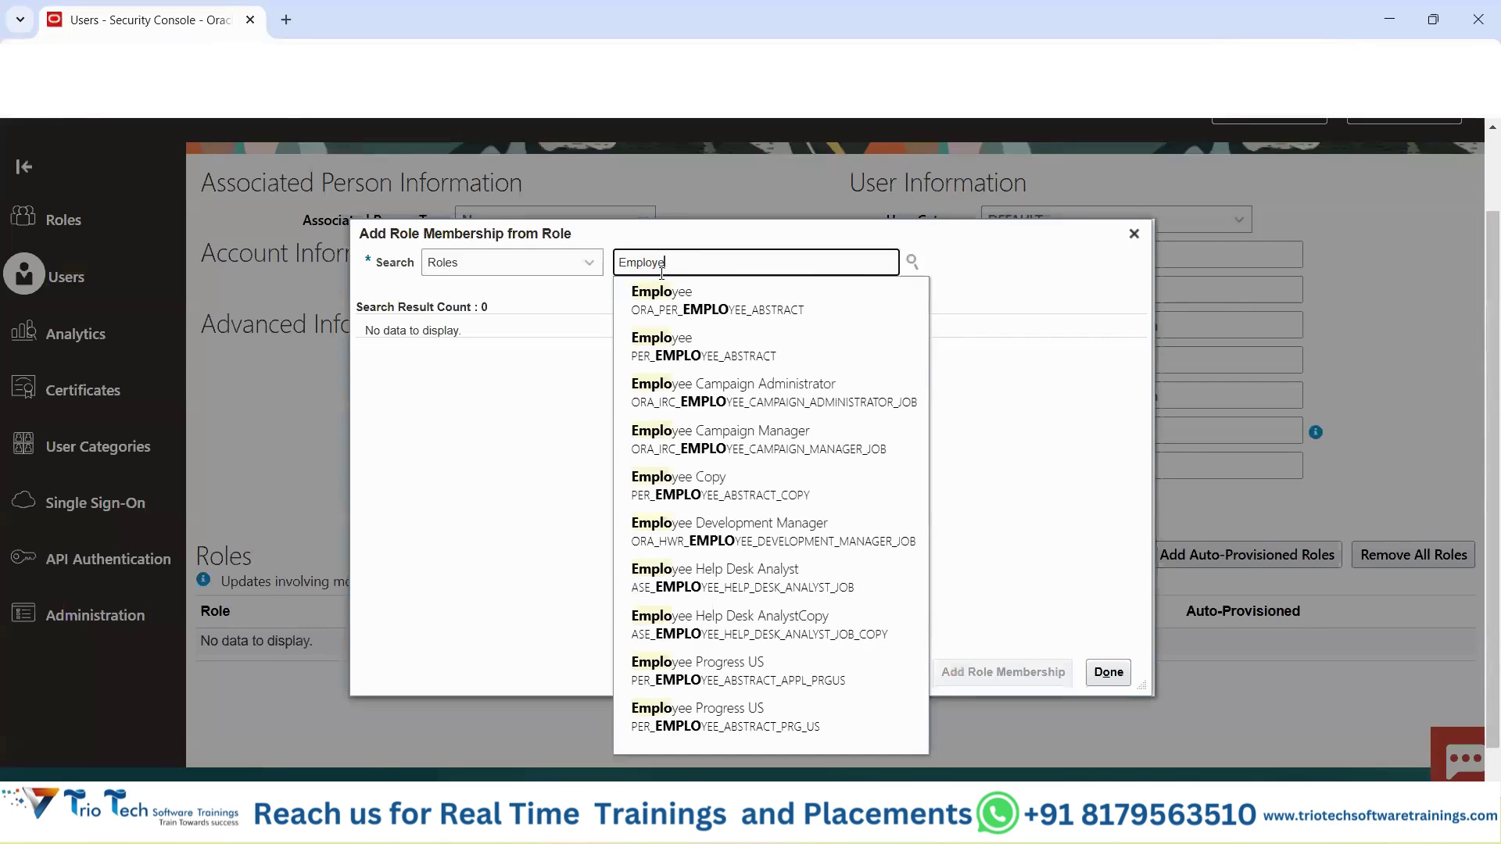
type("e")
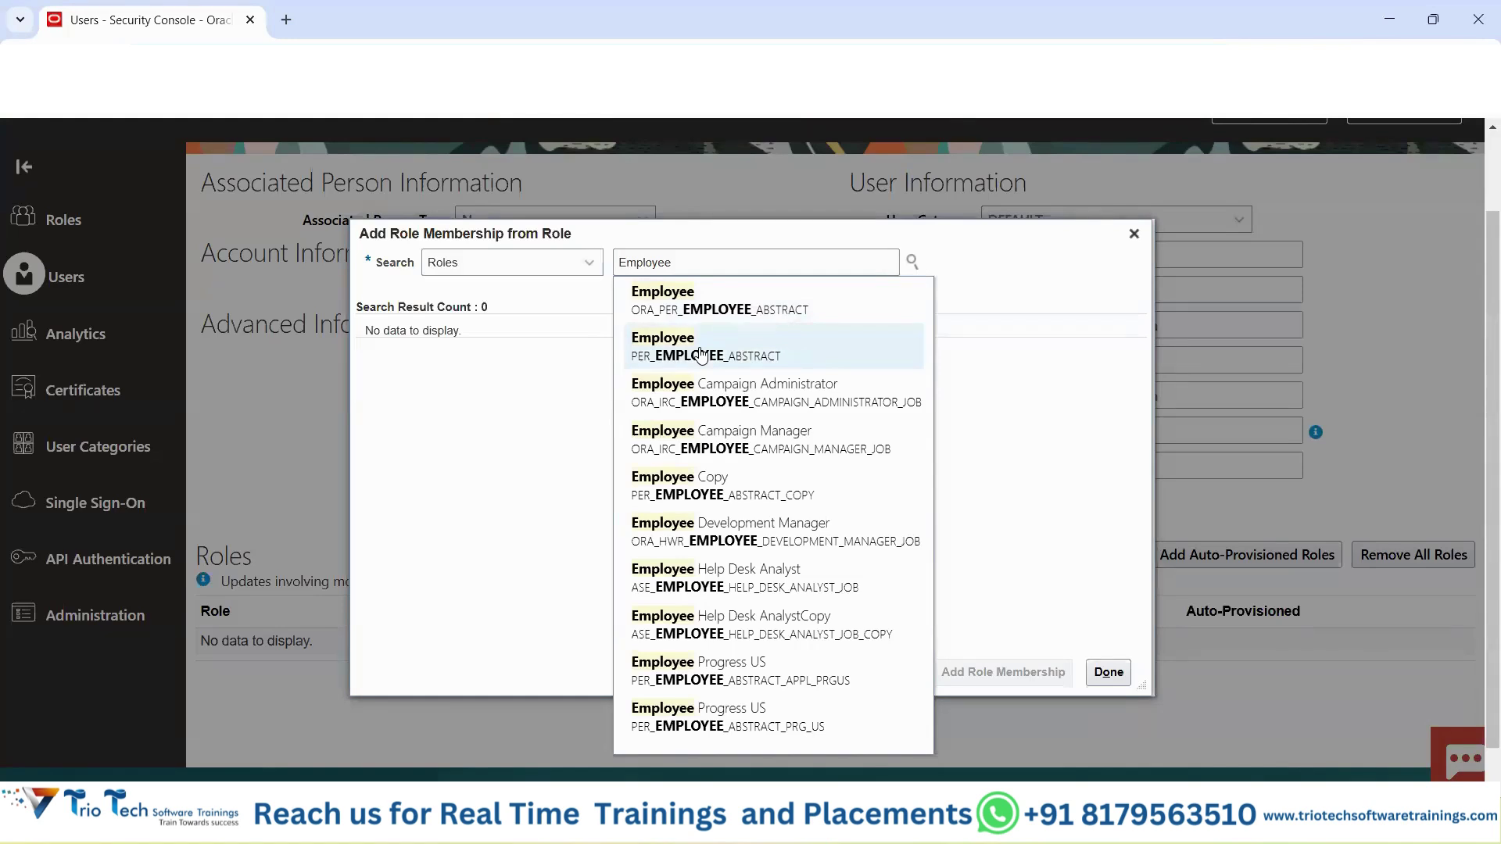
left_click(681, 311)
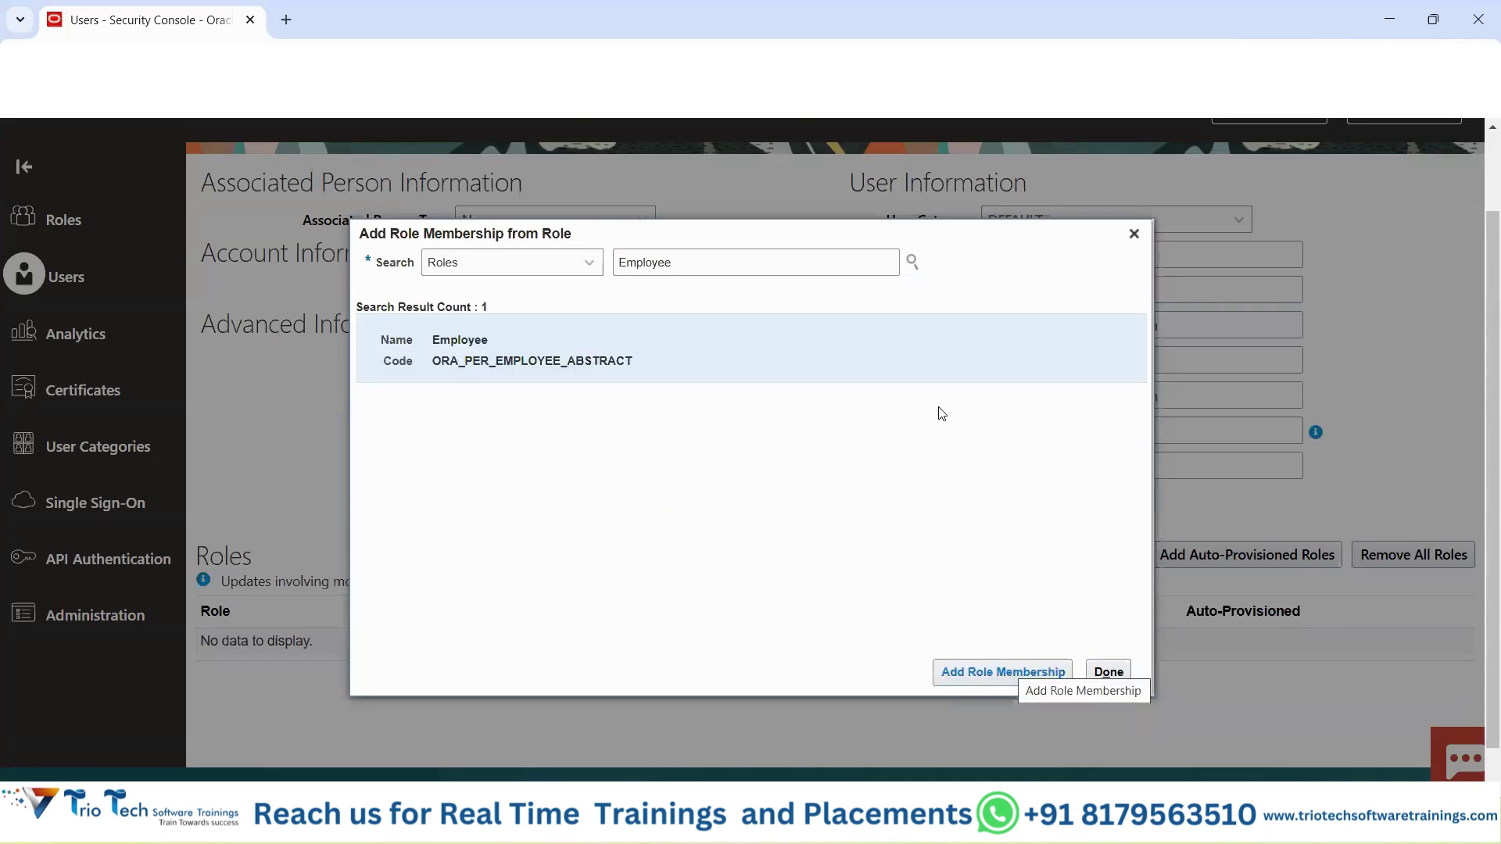
left_click(1010, 670)
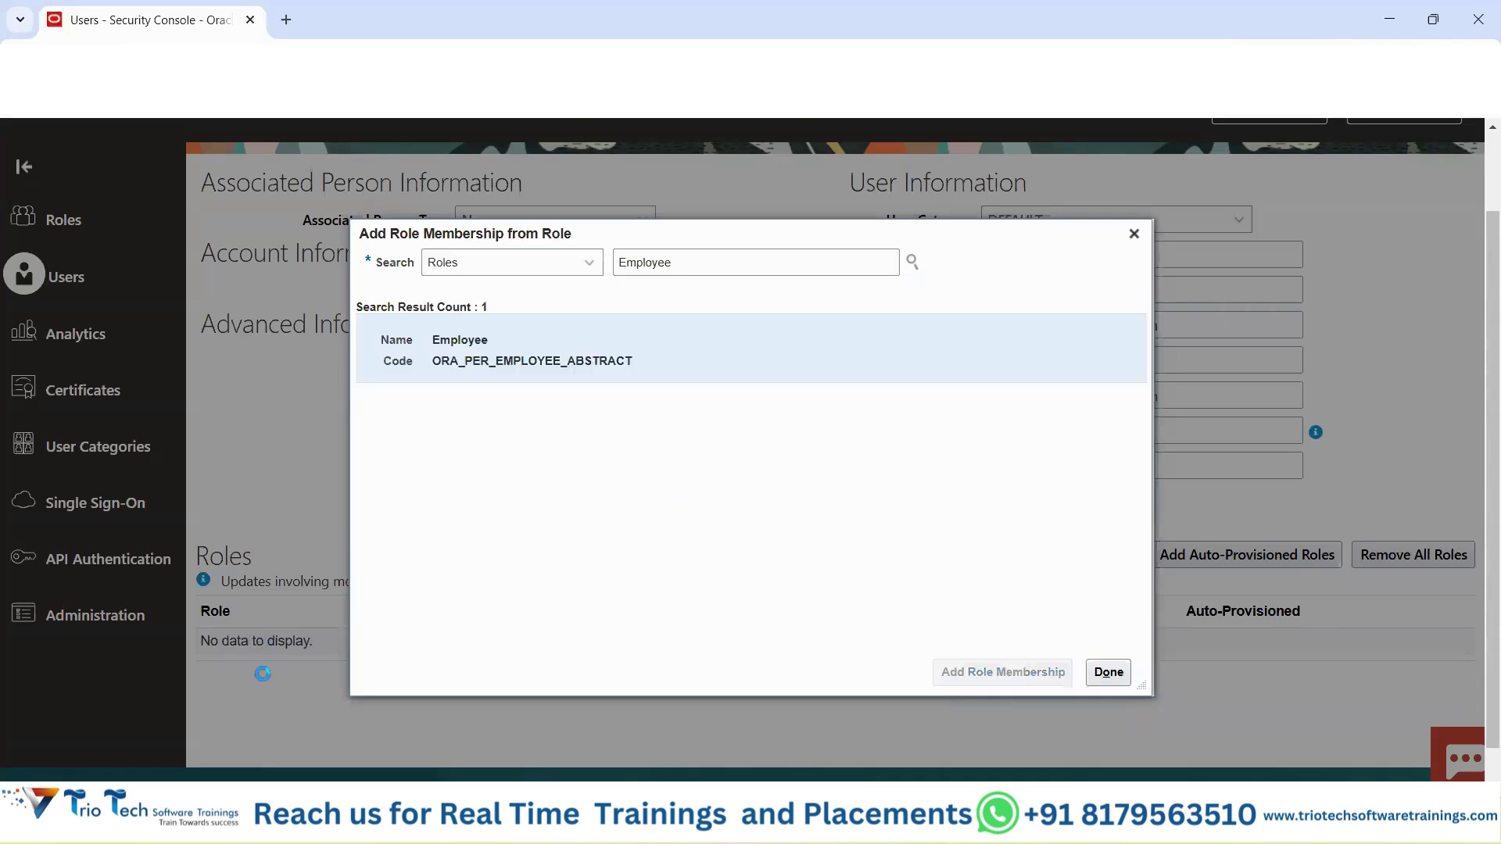
left_click(1133, 233)
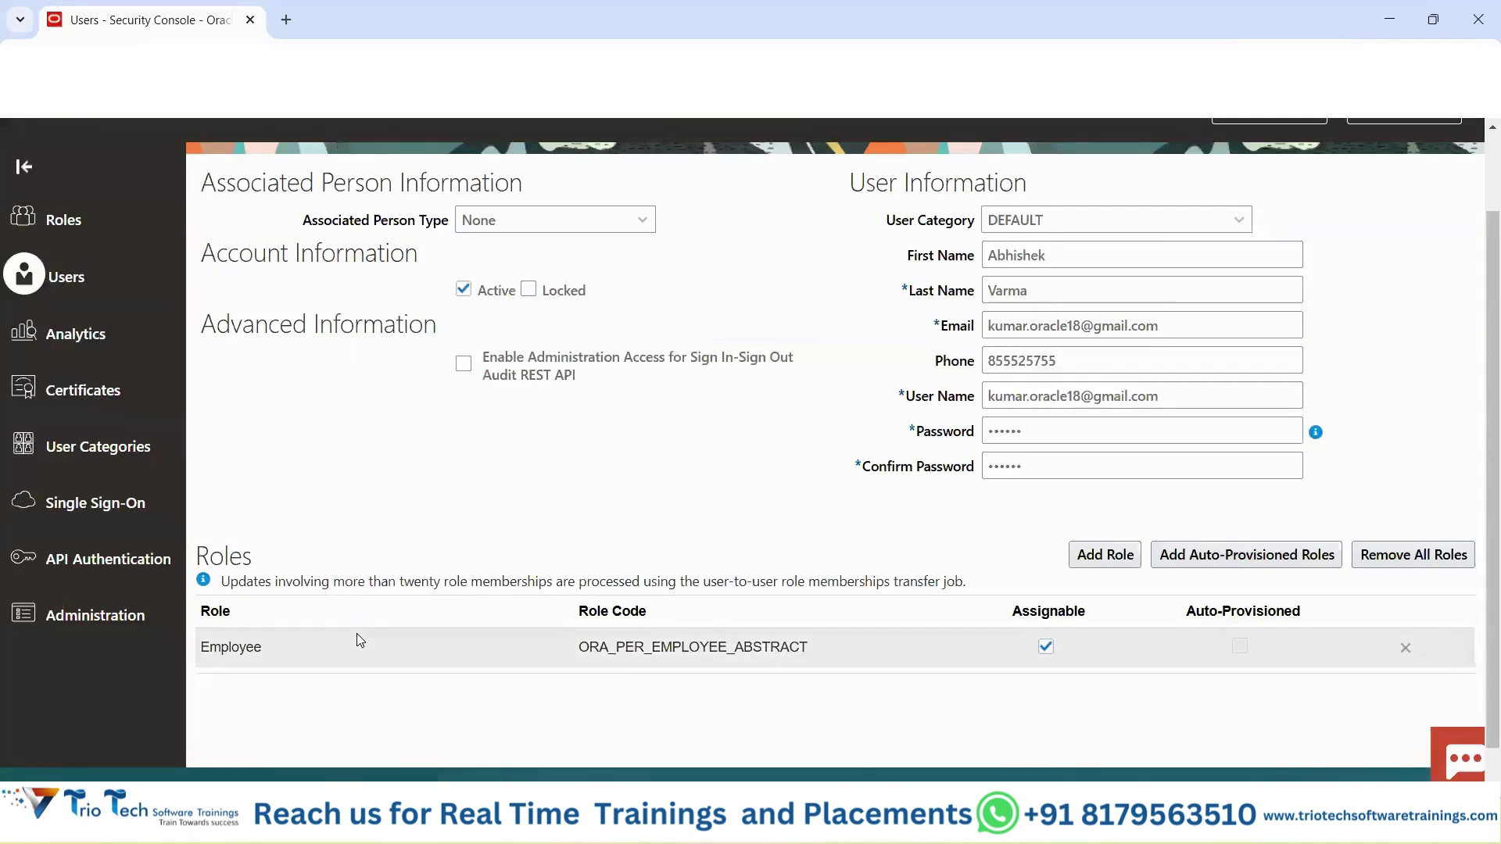
Save and close the new user account form.
scroll(644, 542, "up", 3)
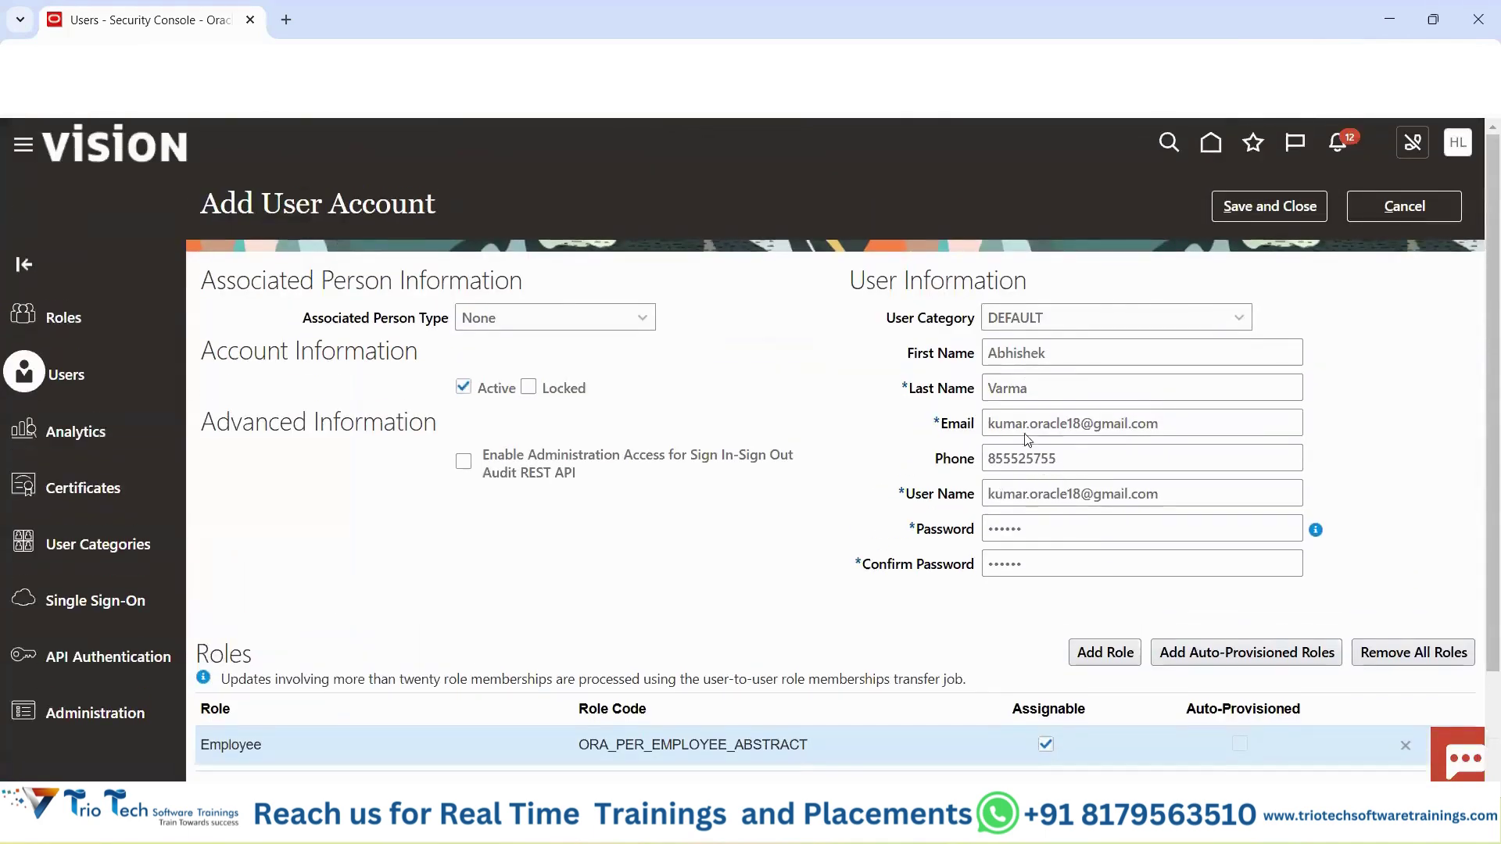
left_click(1267, 215)
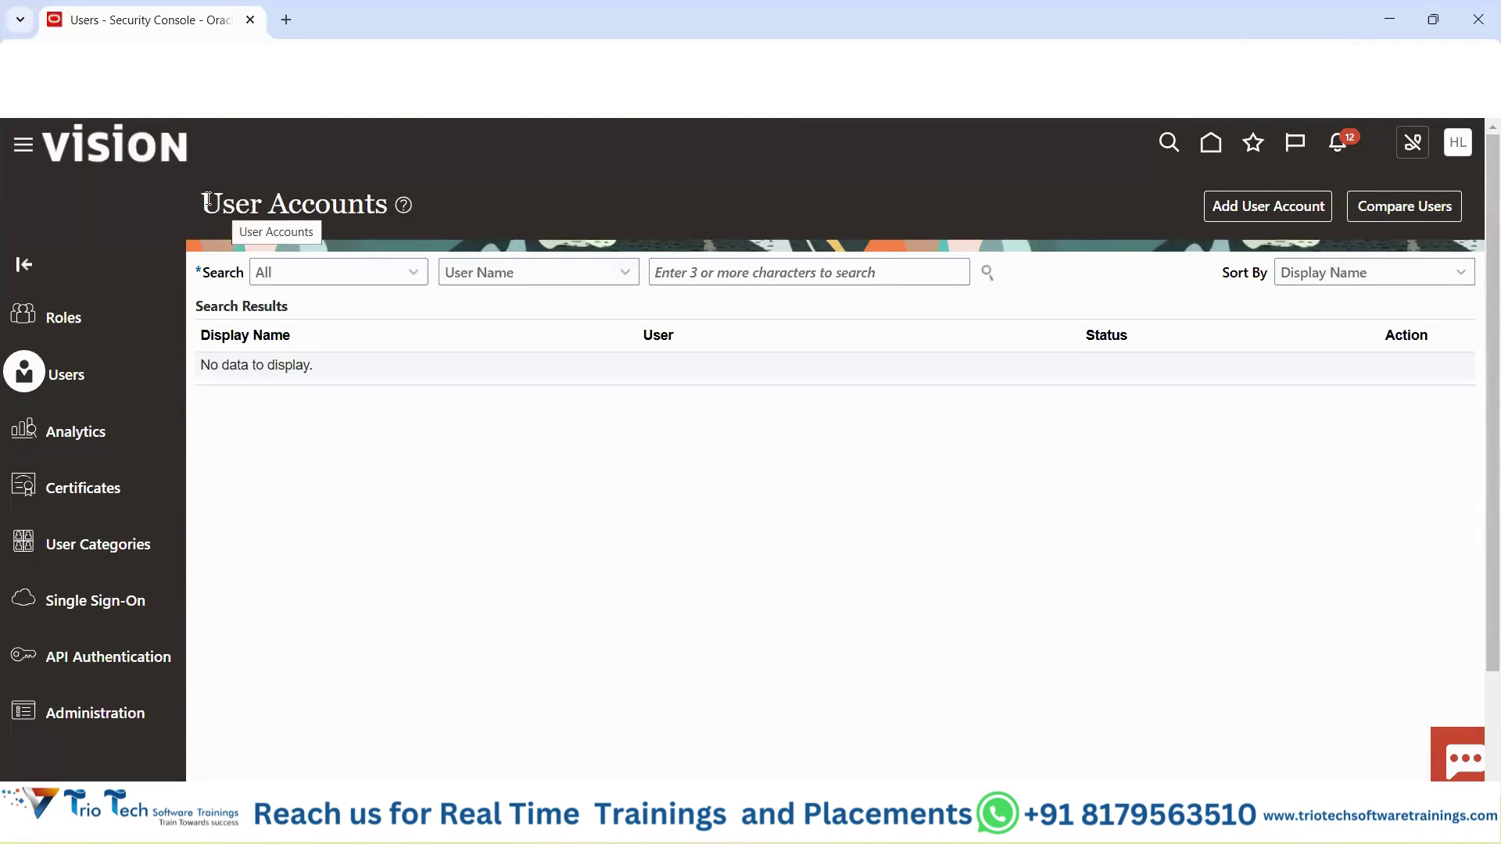
Search User Accounts by User Name for the newly created account's user name.
left_click_drag(207, 200, 385, 201)
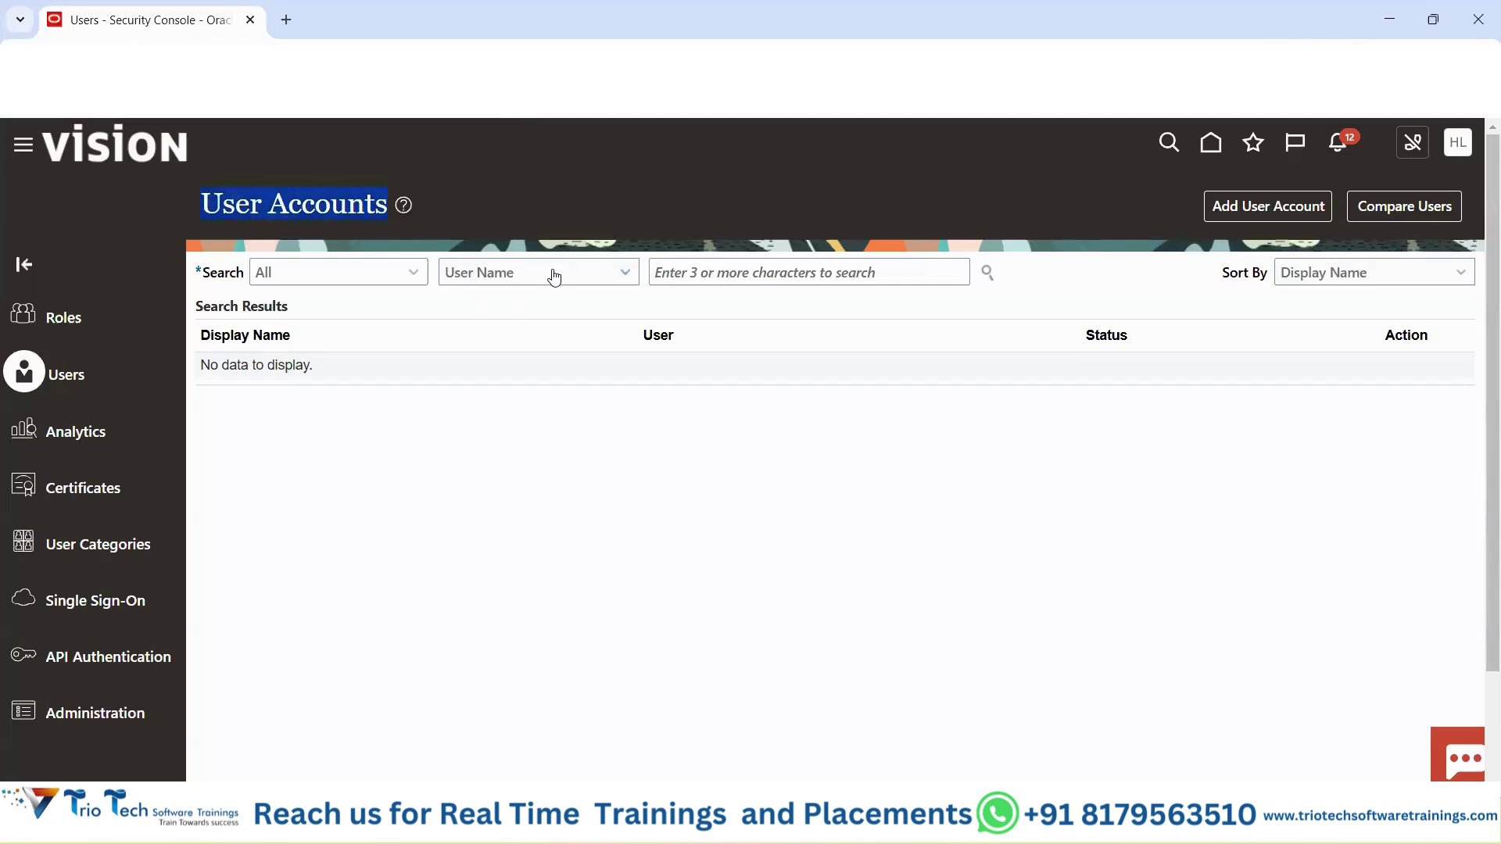
left_click_drag(210, 273, 552, 272)
left_click(553, 275)
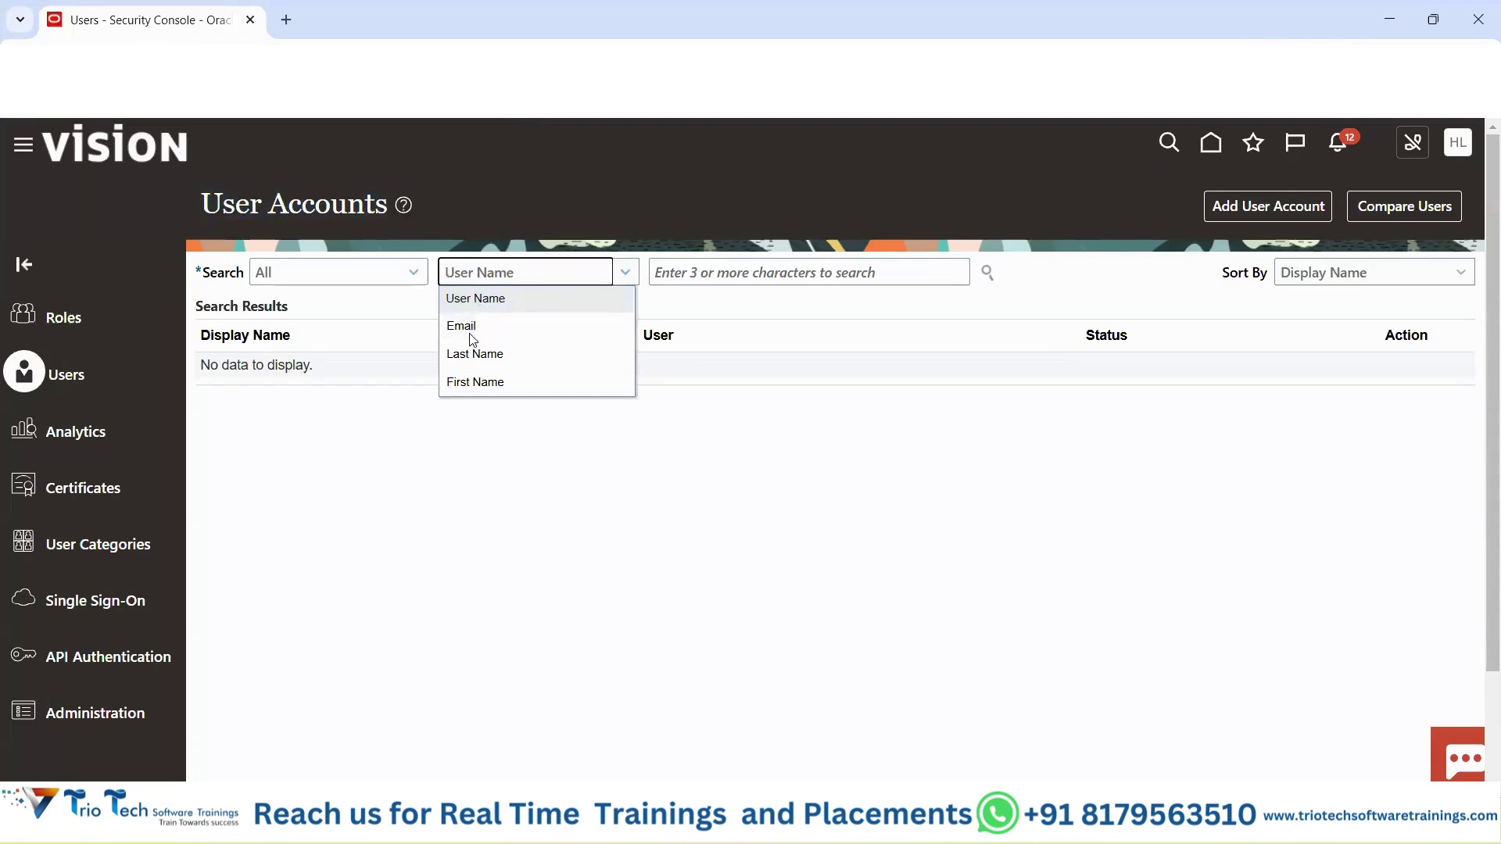
left_click(693, 272)
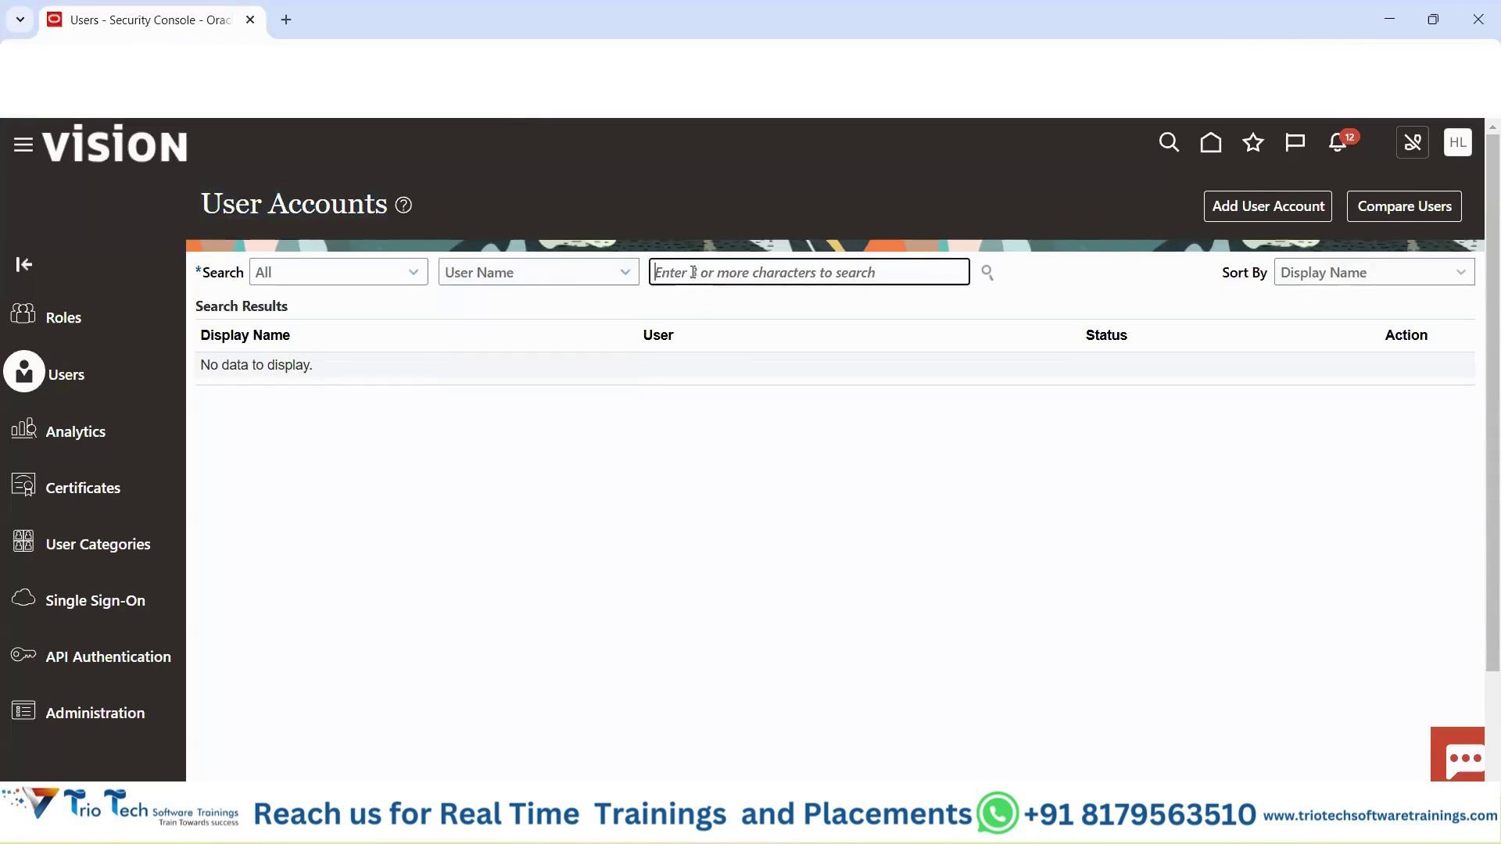
type("kumar")
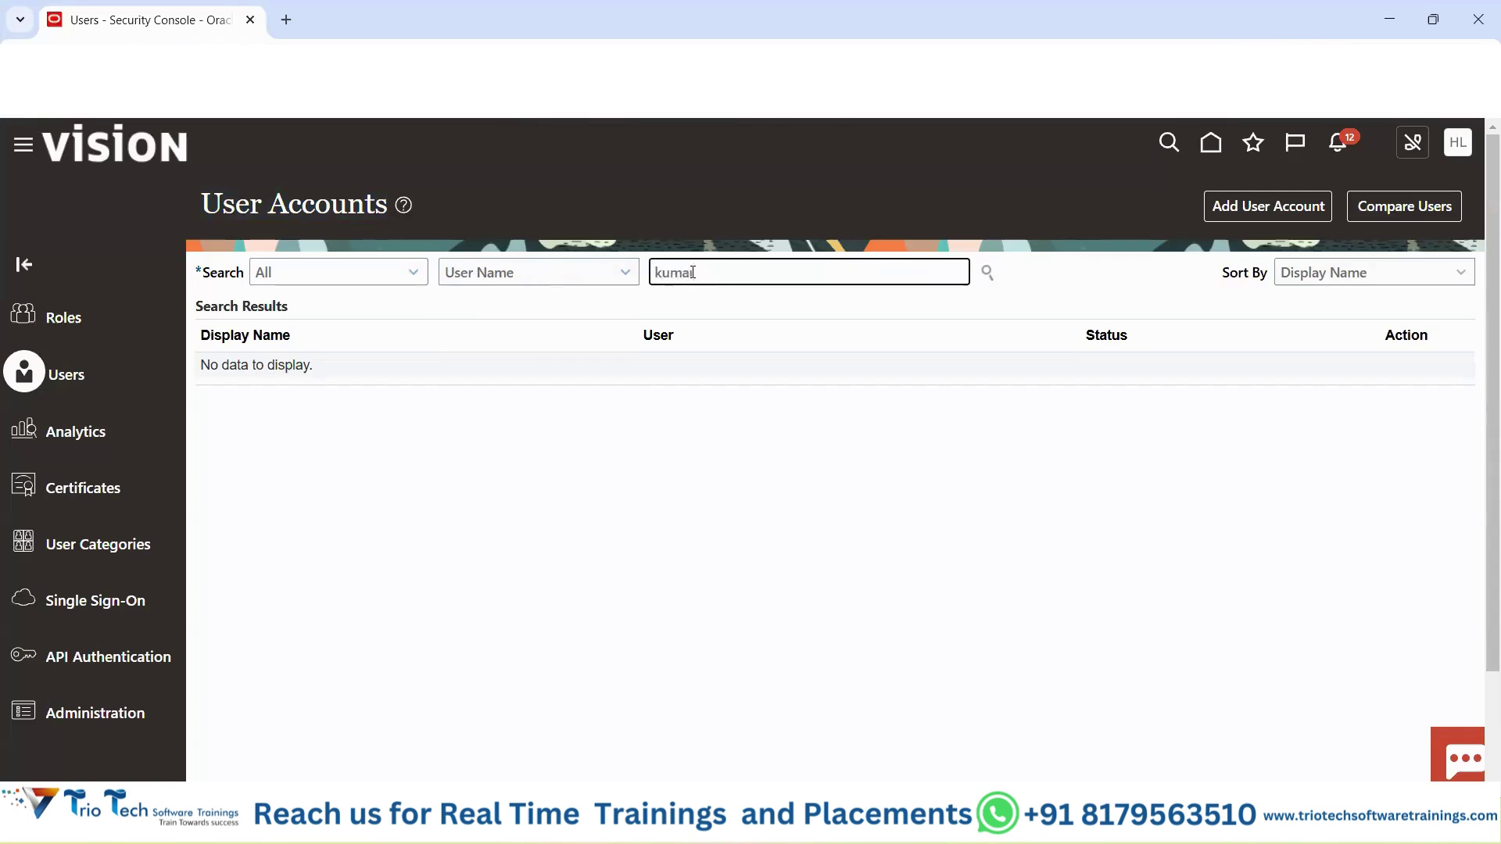
type("oracle18")
key("Return")
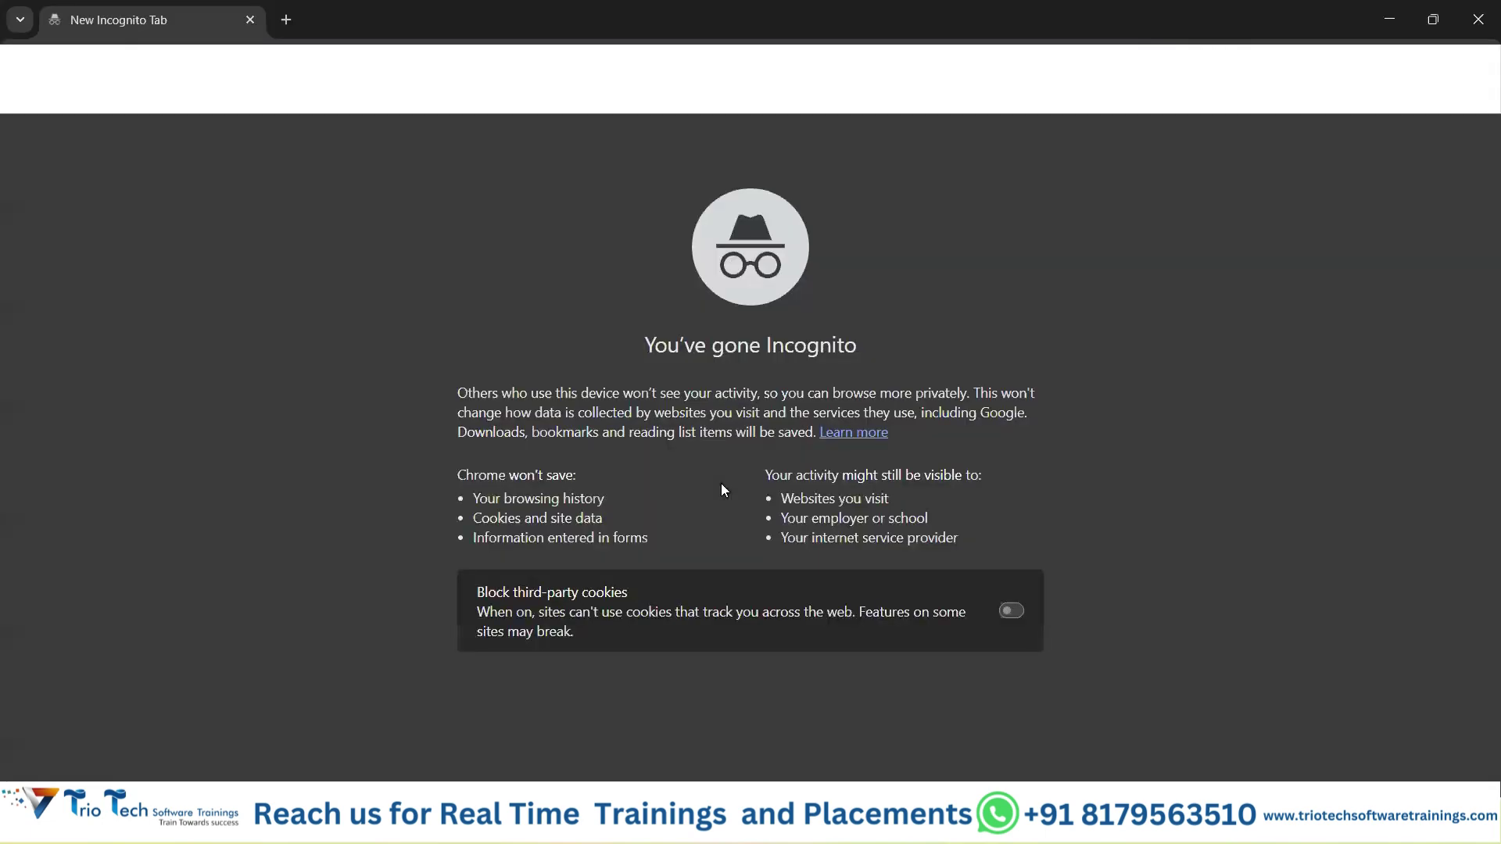
Open the Fusion sign-in page in the private window and copy the new account's email.
type("eqj")
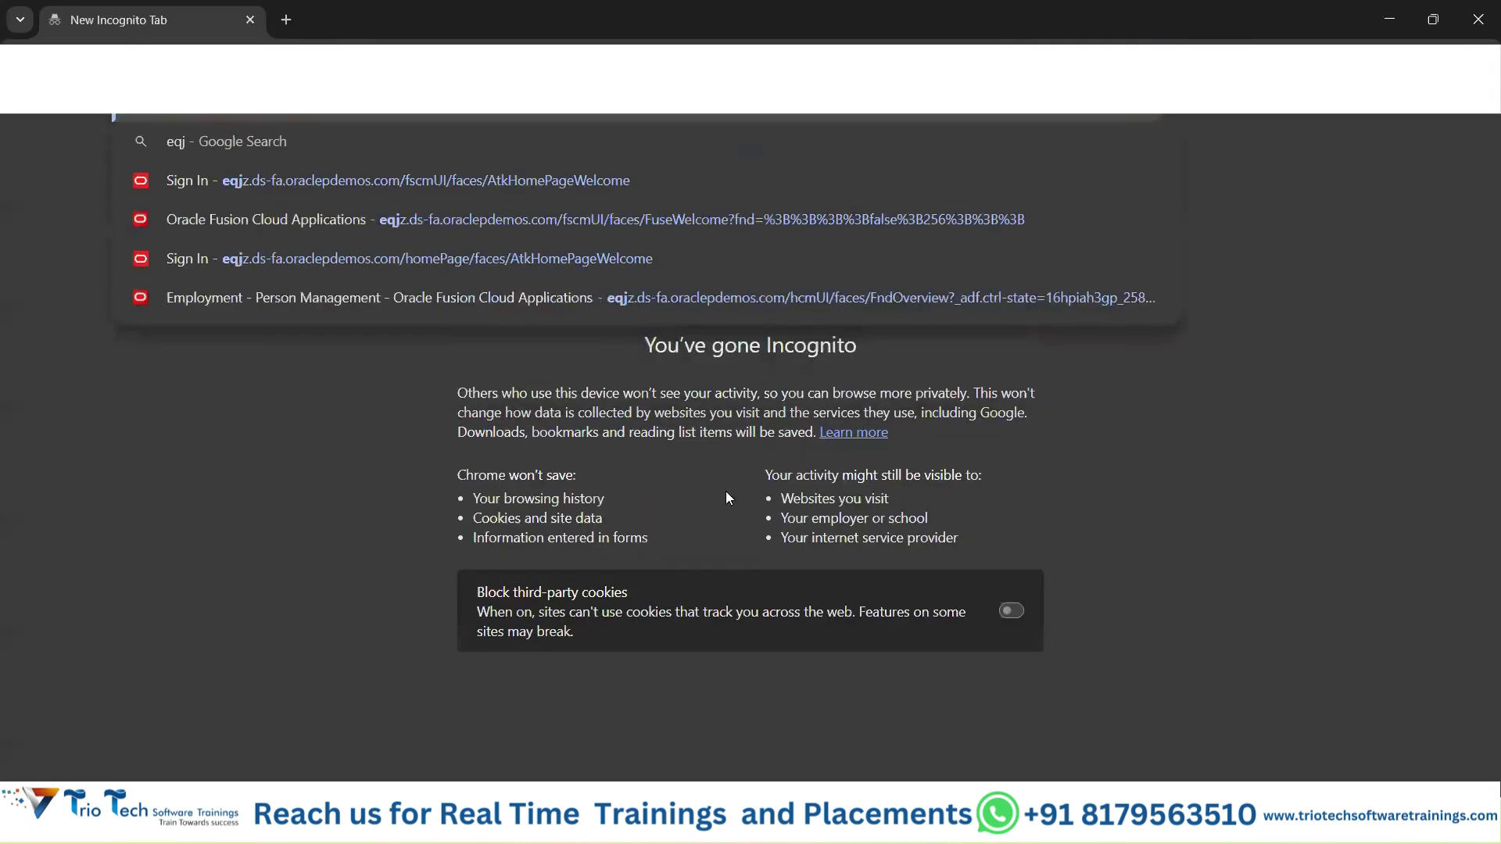
key("Return")
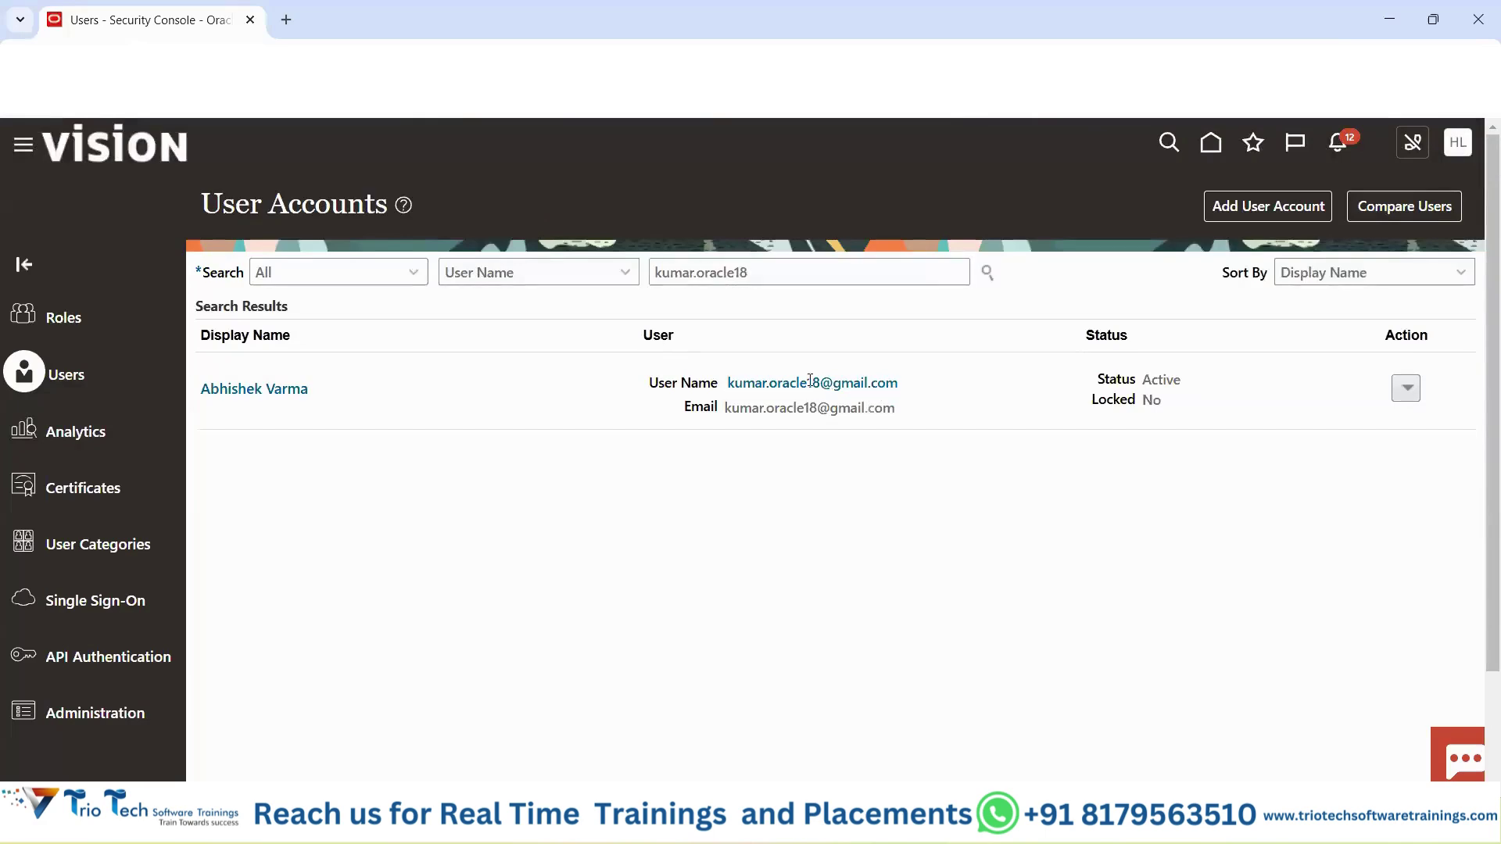
triple_click(811, 381)
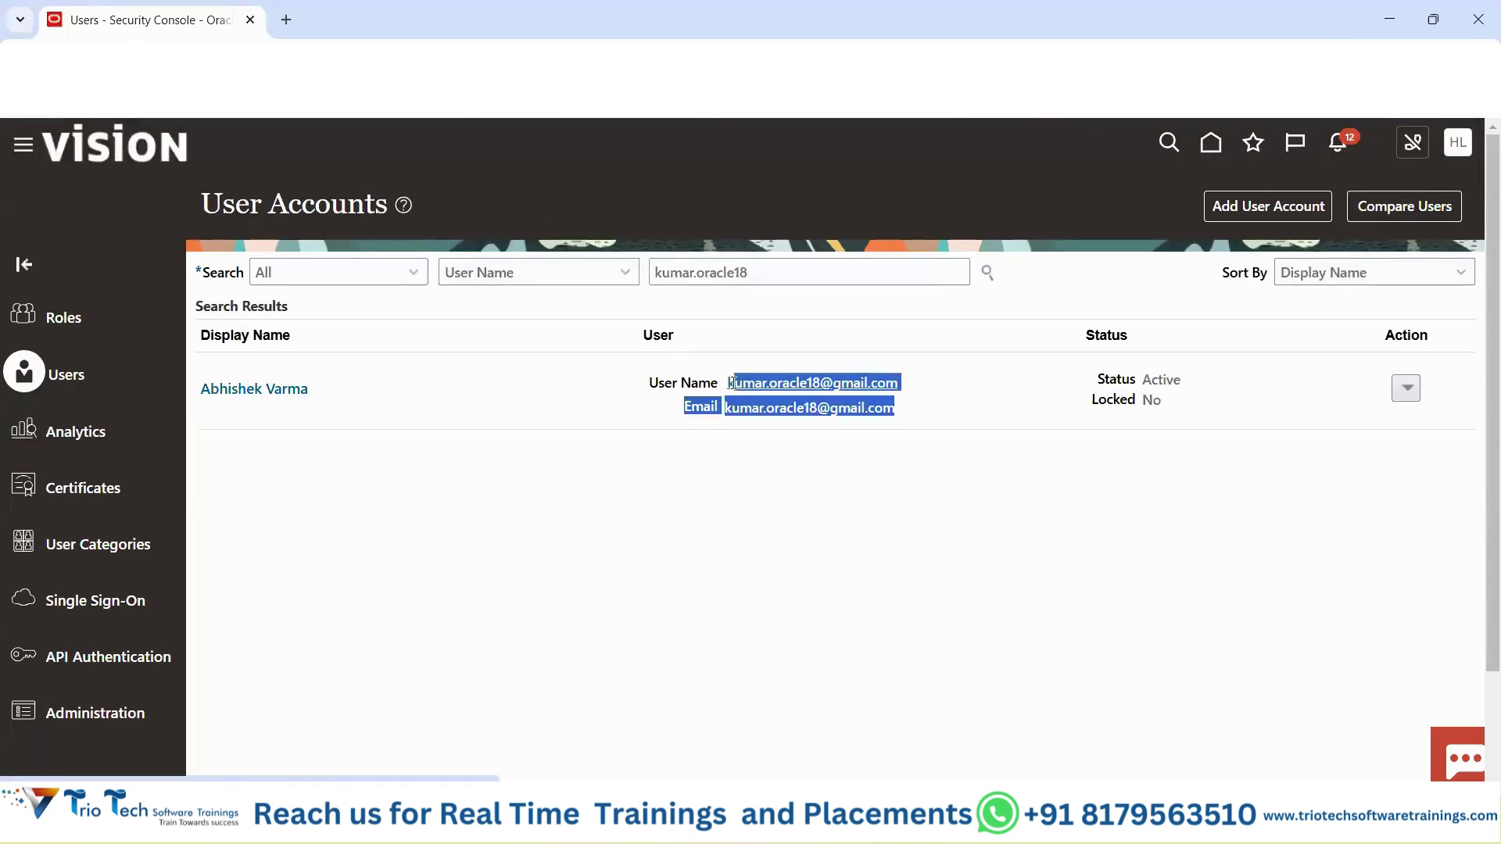
left_click(703, 505)
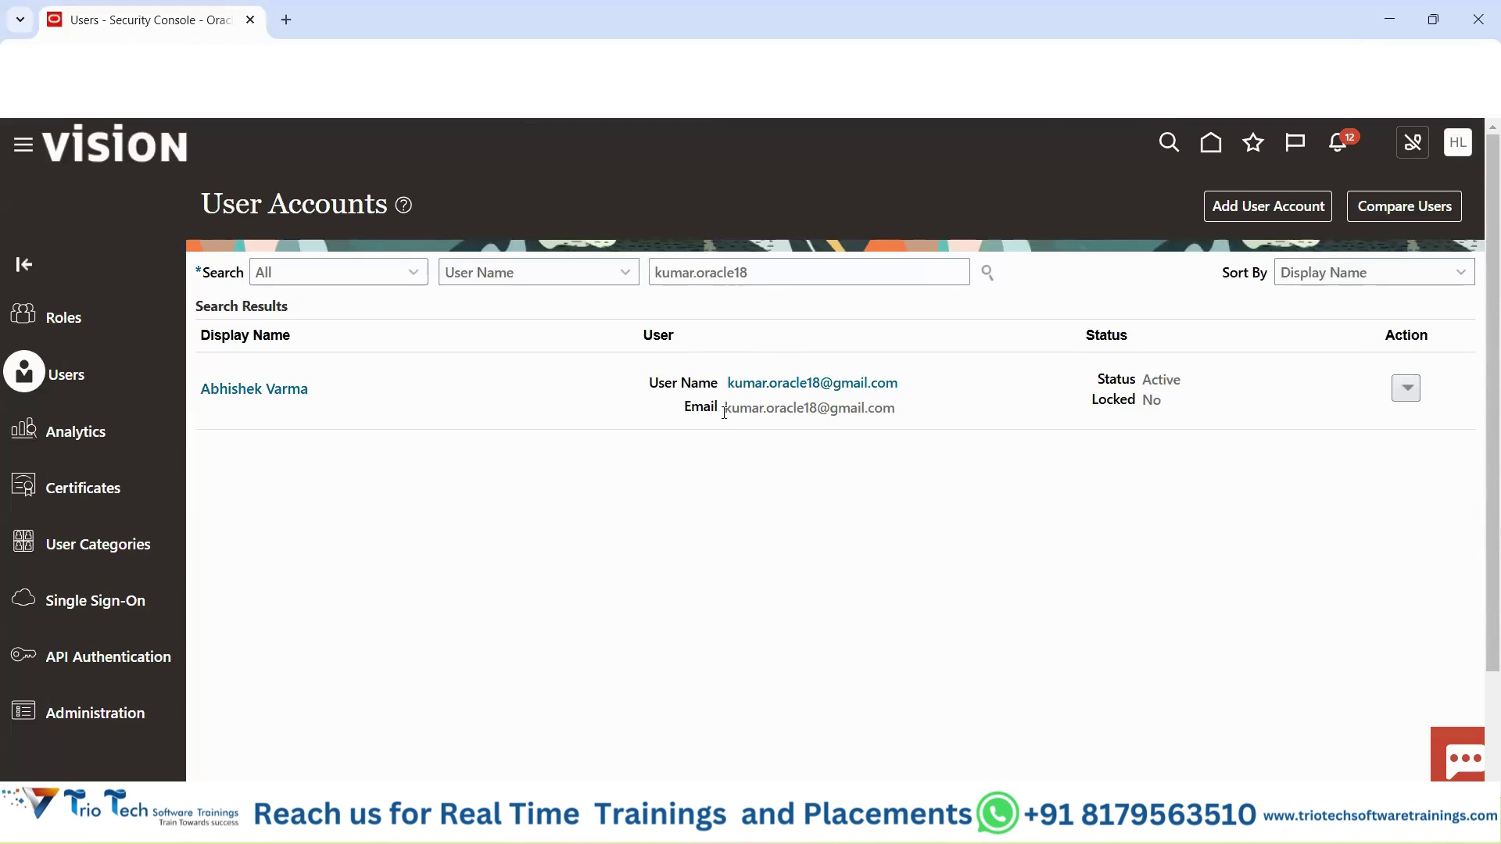
triple_click(841, 408)
key("ctrl+c")
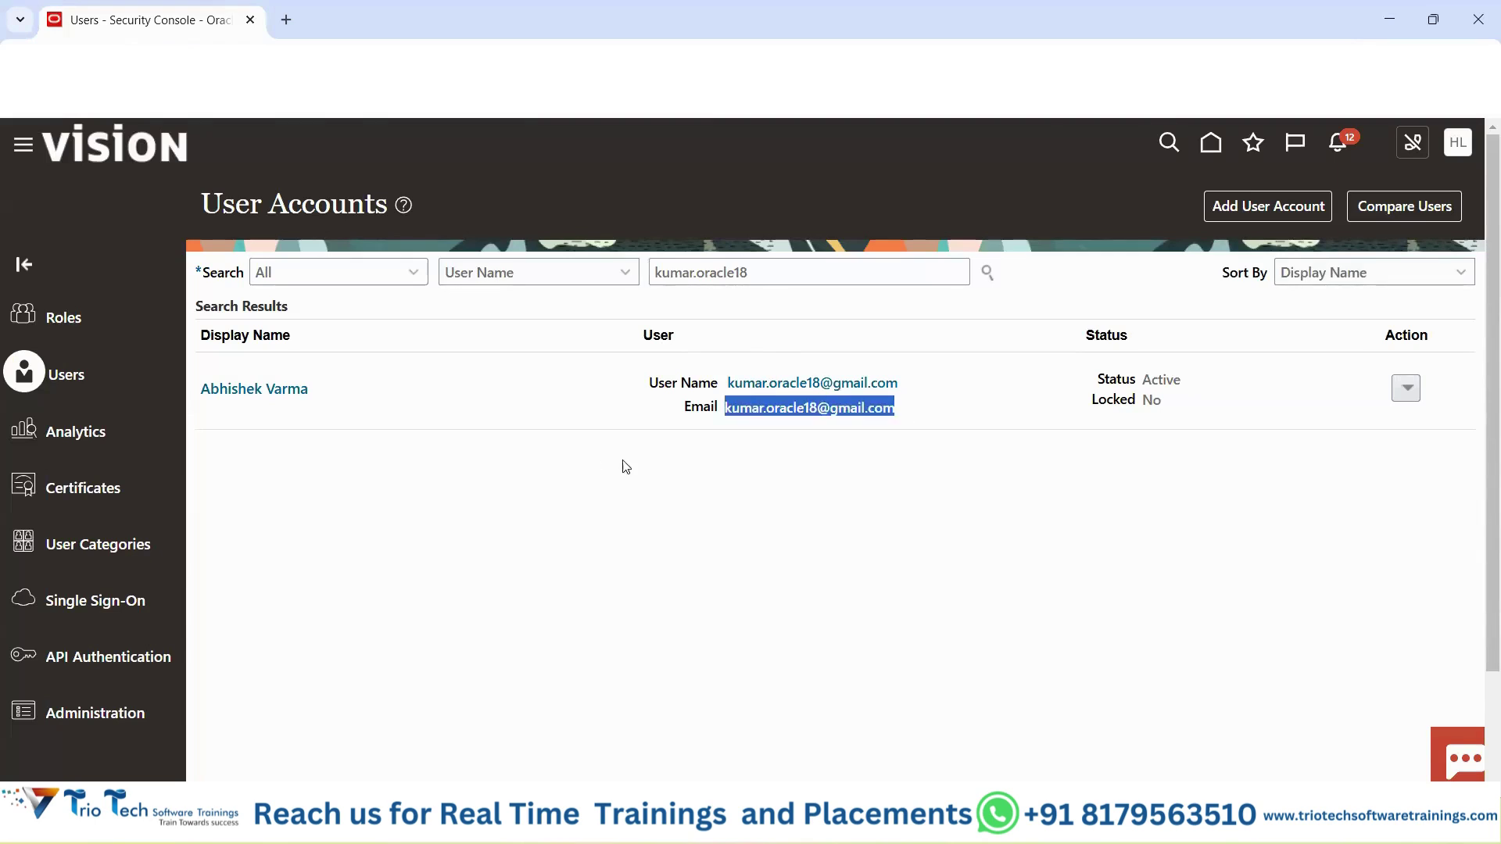
Sign in with the copied email as User ID and the account password, reaching the home page.
key("alt+Tab")
key("ctrl+v")
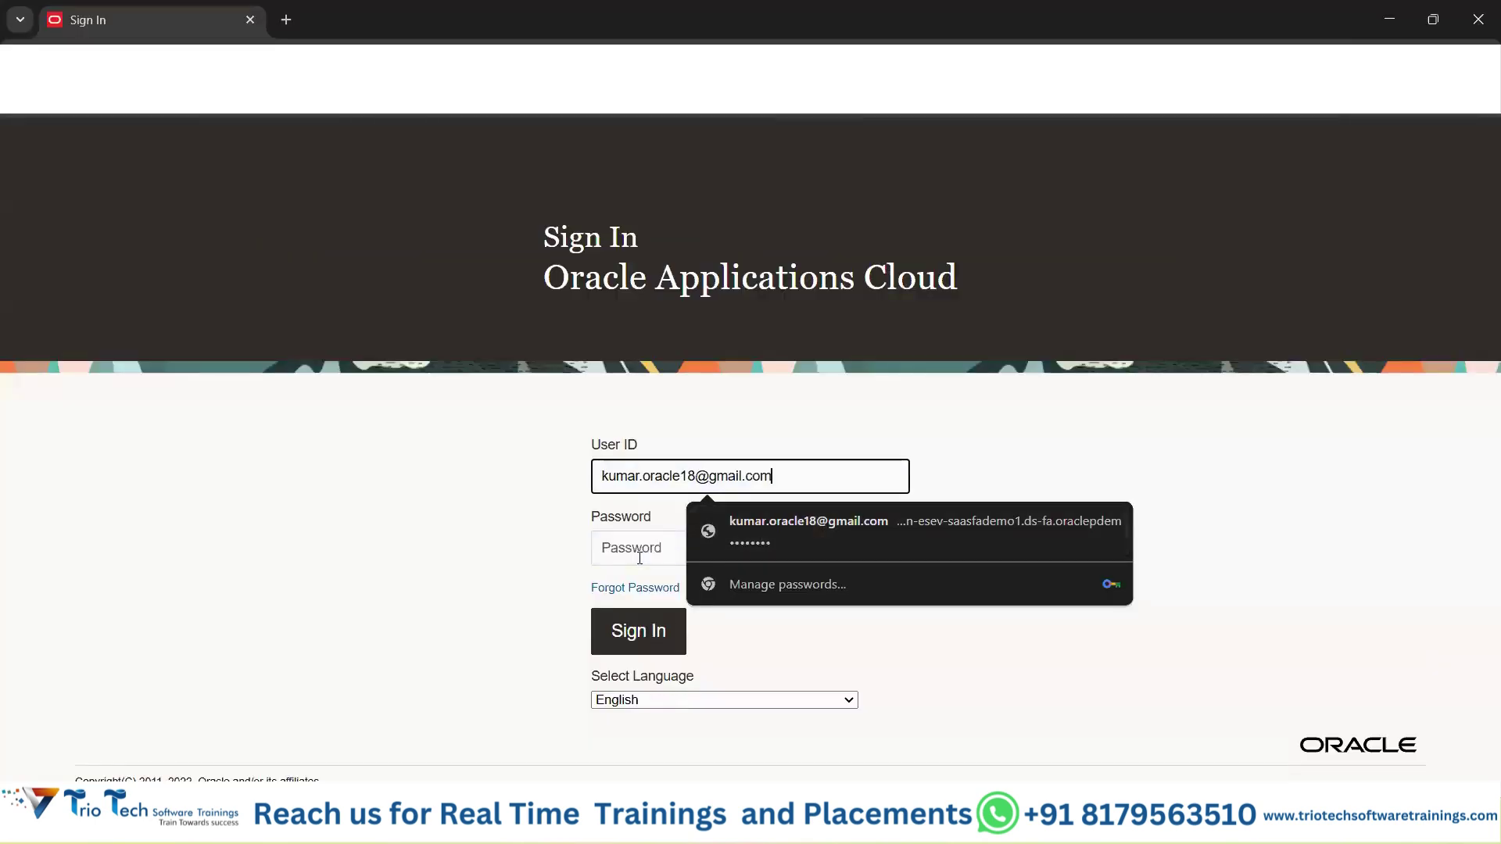
left_click(661, 552)
key("Caps_Lock")
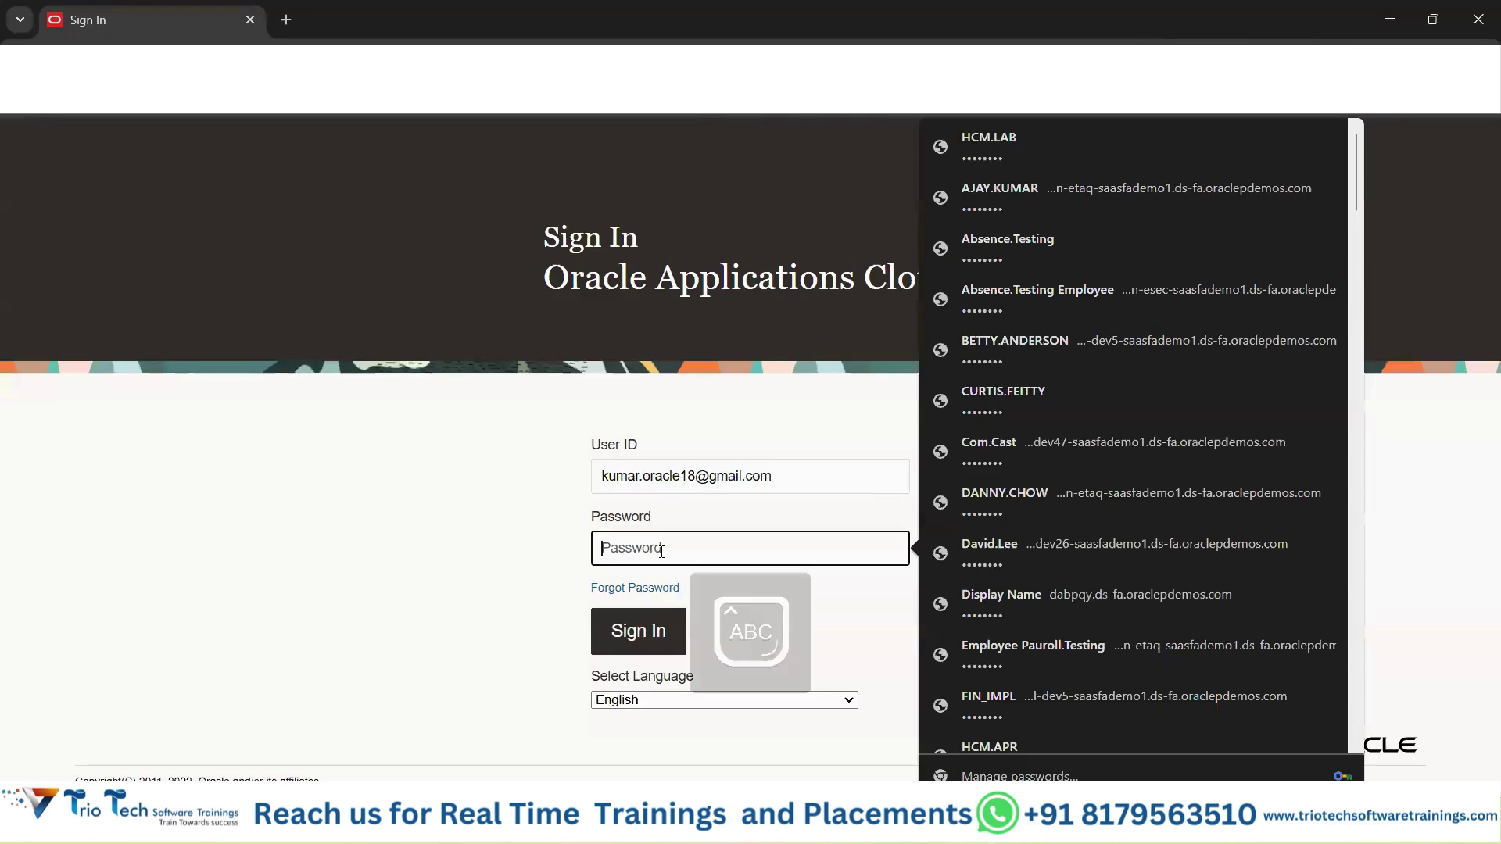
type("•")
key("Caps_Lock")
type("•••")
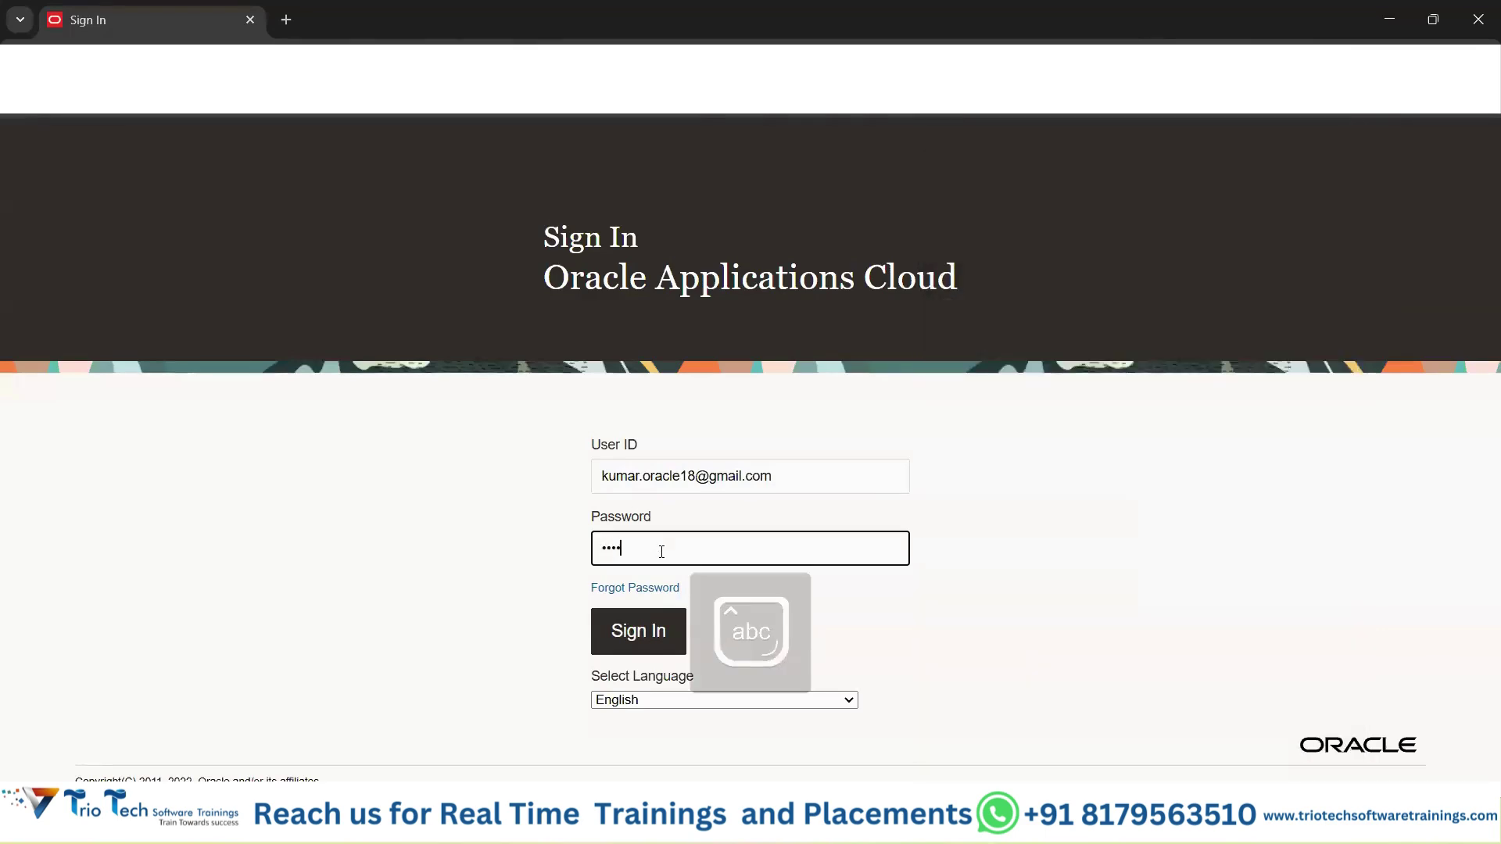
type("••••")
left_click(654, 622)
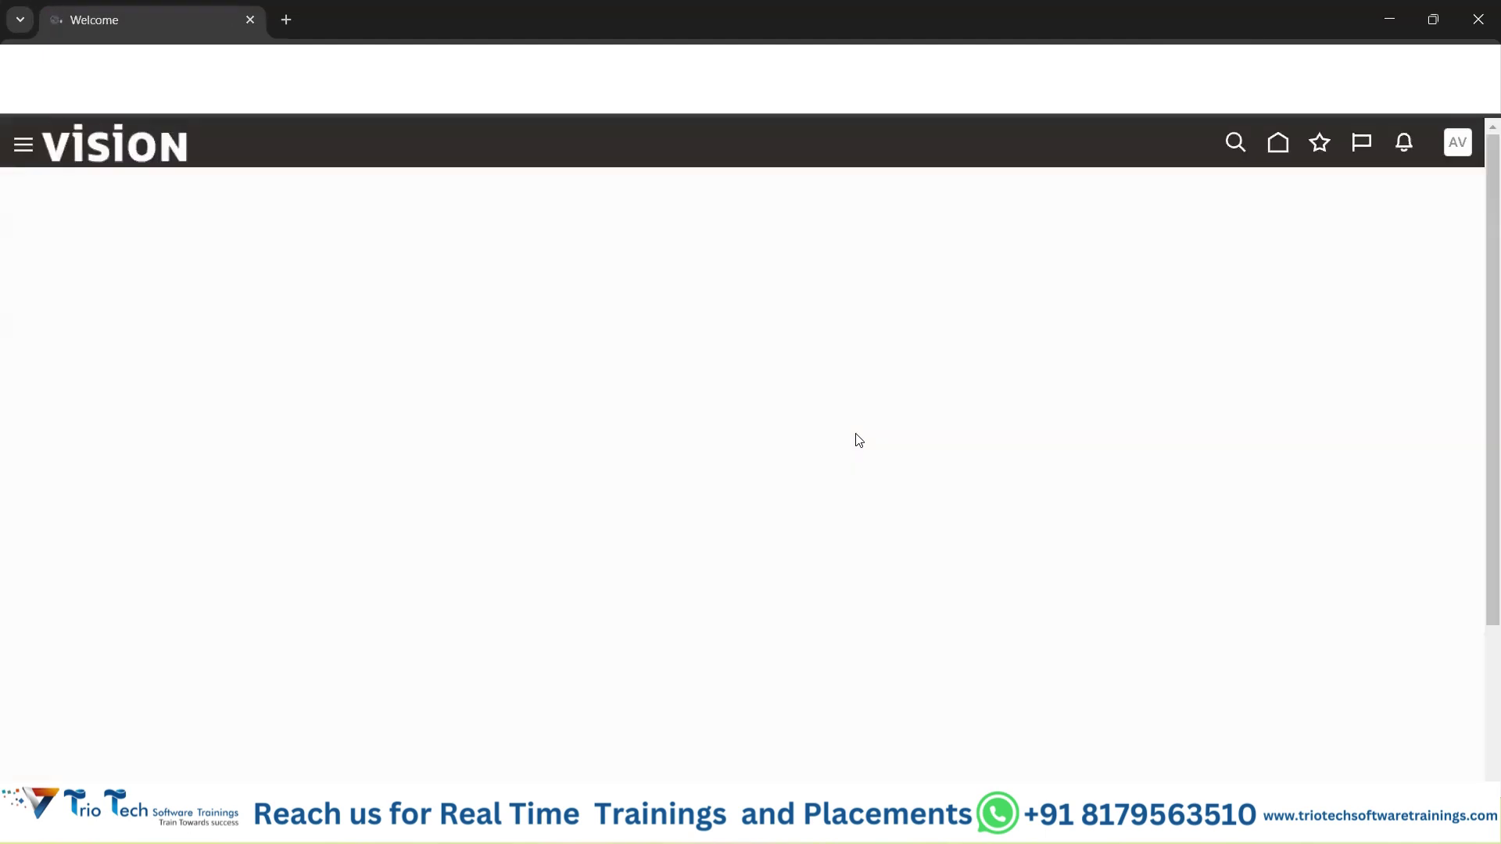
left_click(1276, 145)
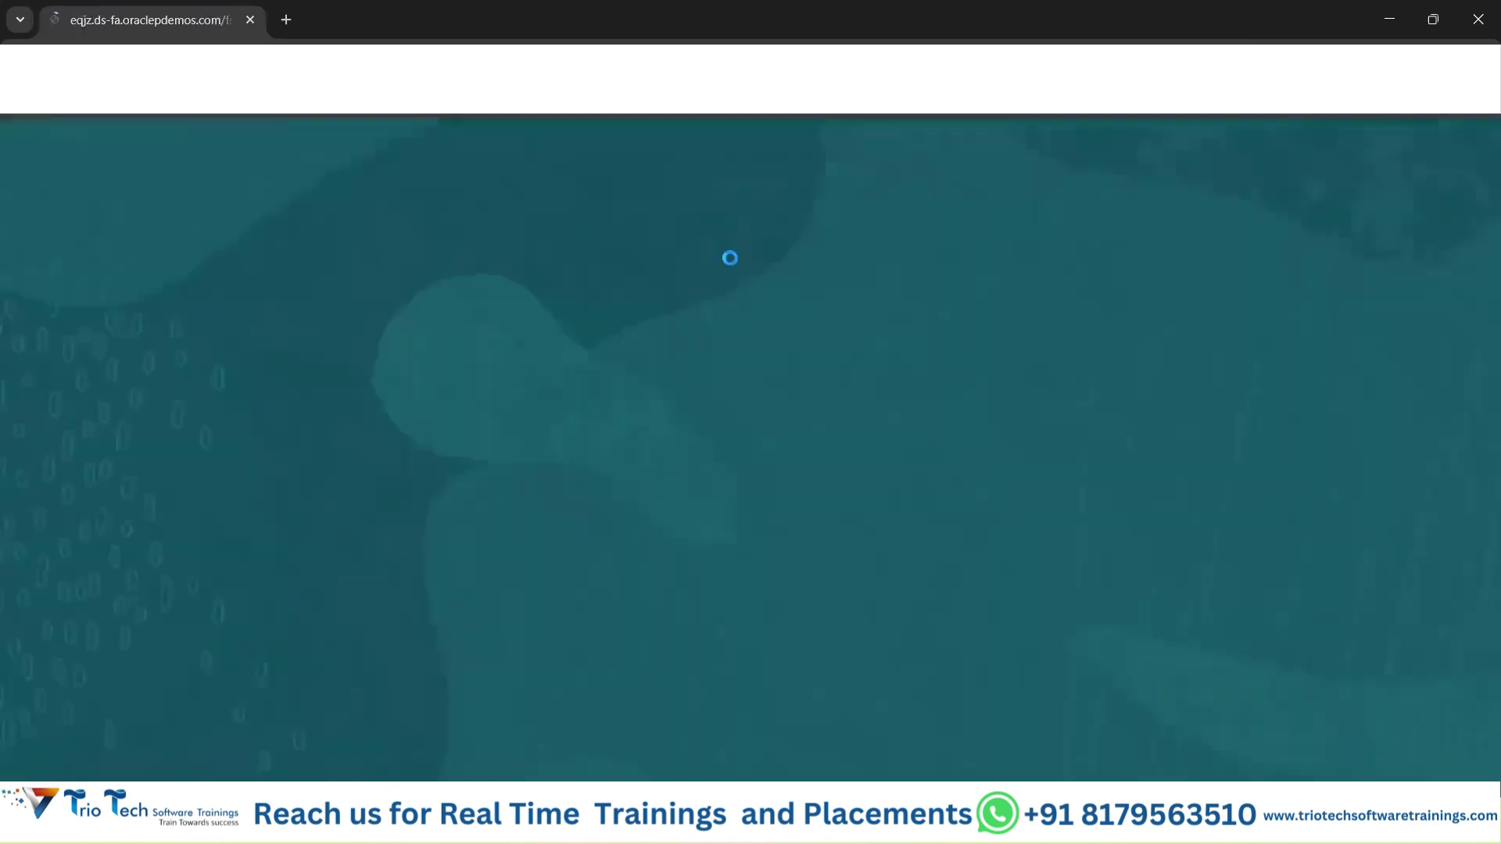
left_click_drag(509, 256, 780, 257)
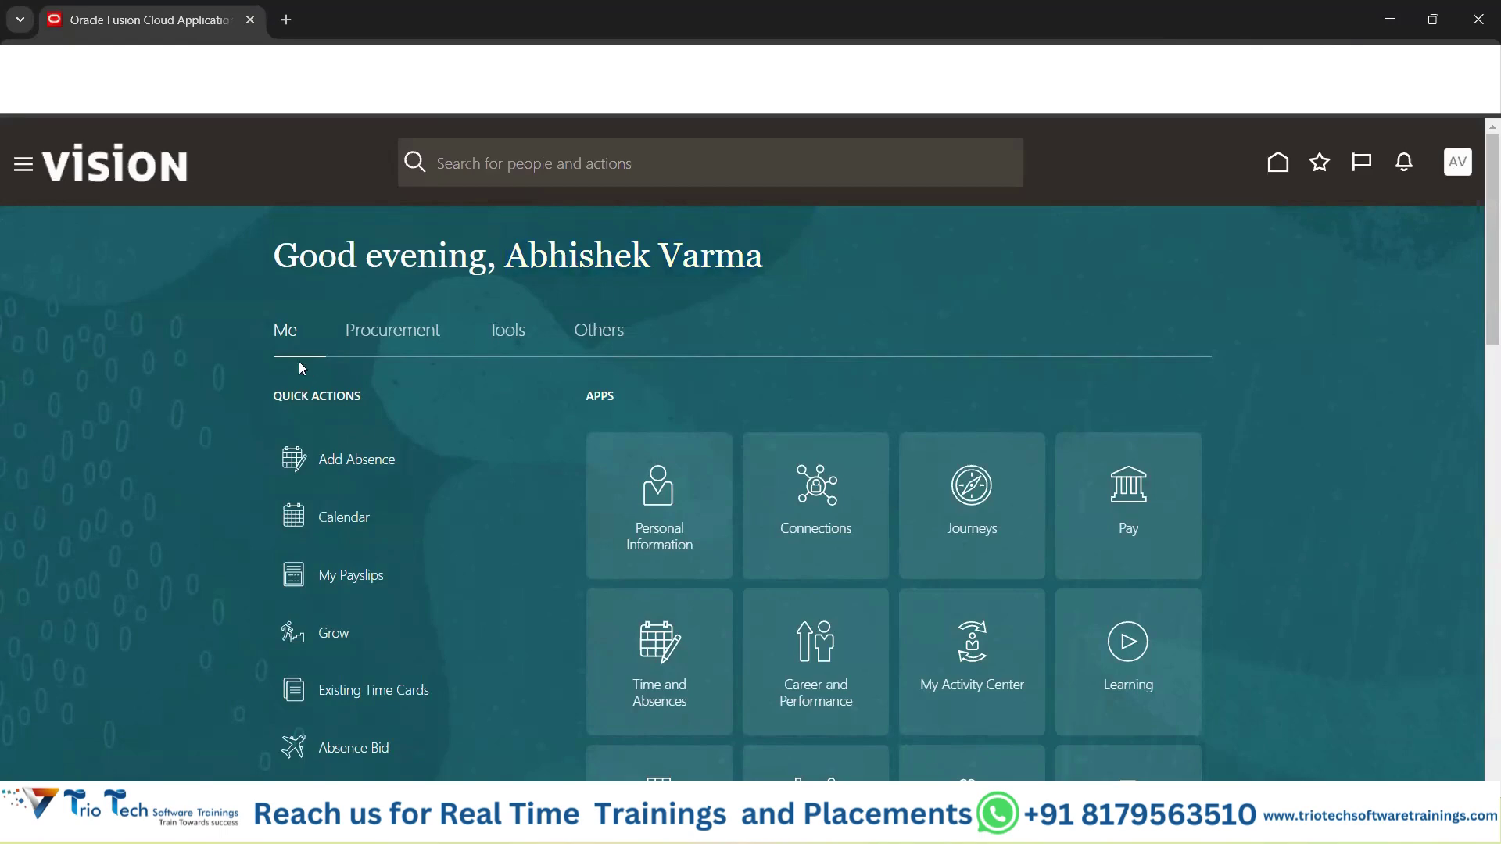
Browse the new user's Procurement, Tools and Others app groups.
left_click(454, 348)
left_click(514, 338)
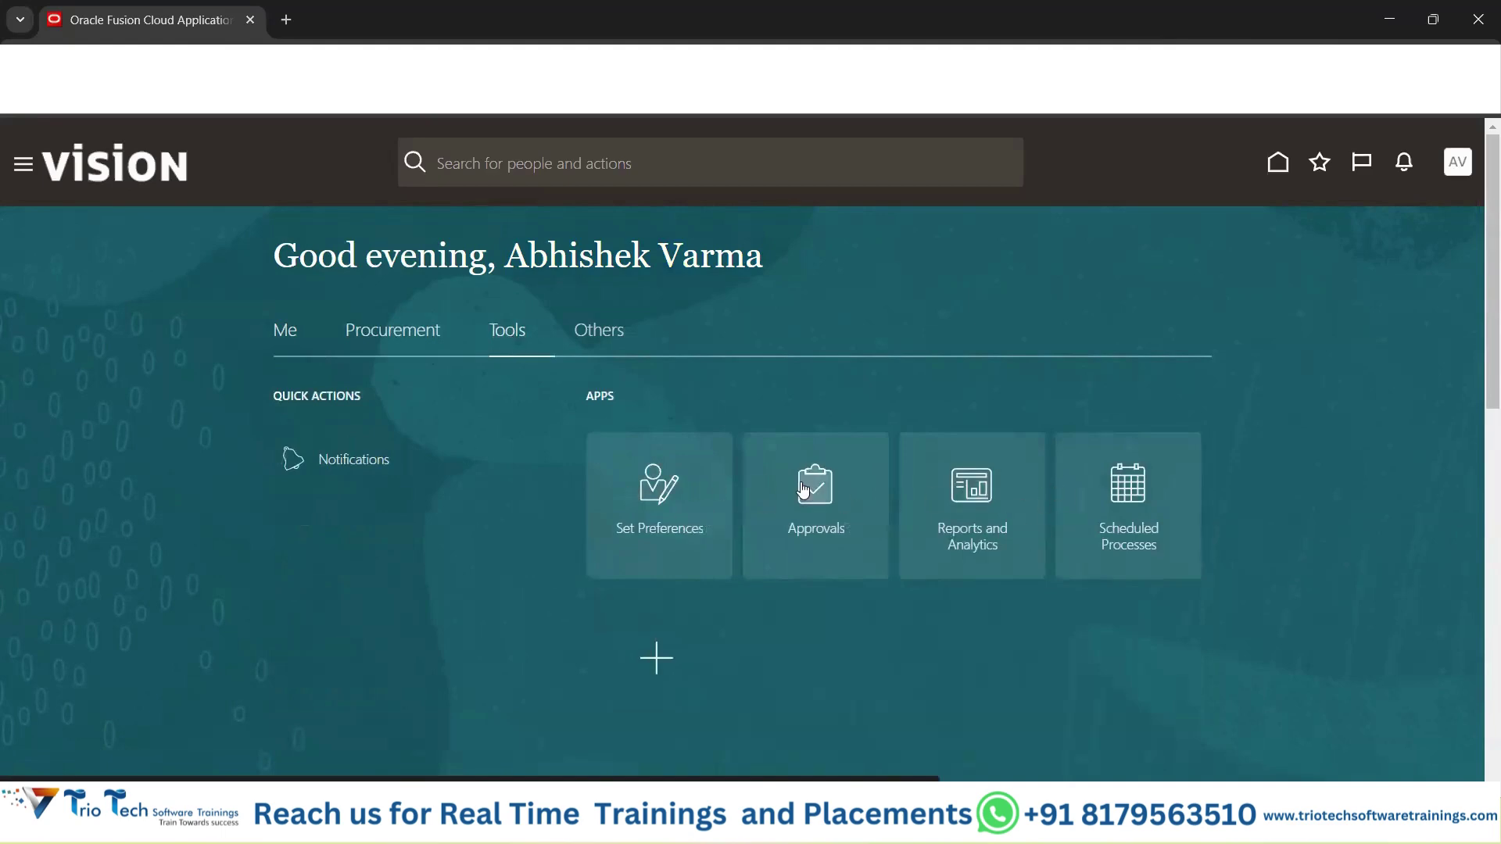
left_click(603, 332)
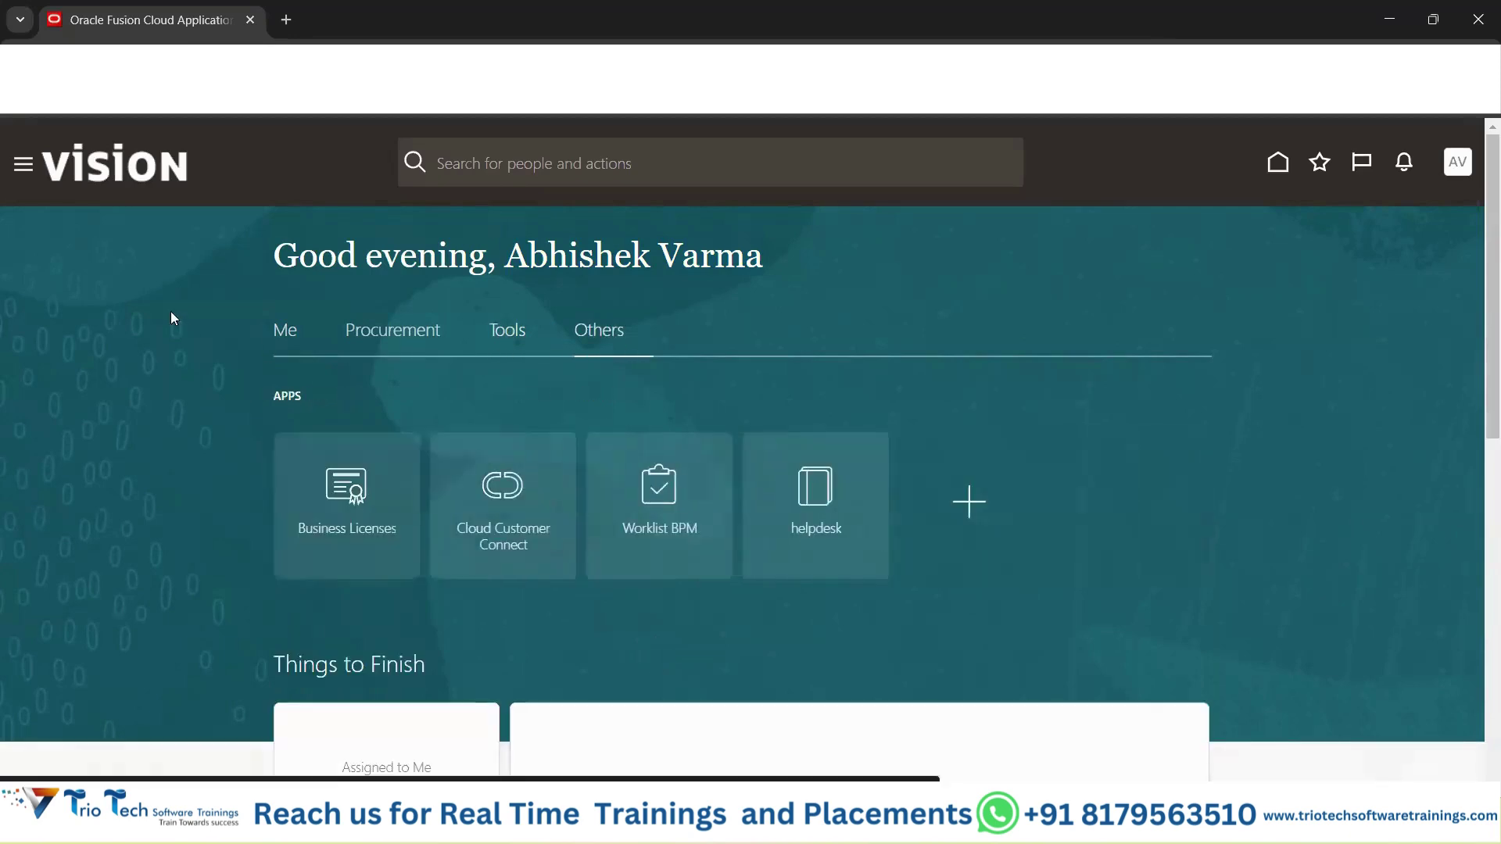
Check the new user's Navigator list, then open their Settings and Actions menu.
left_click(30, 177)
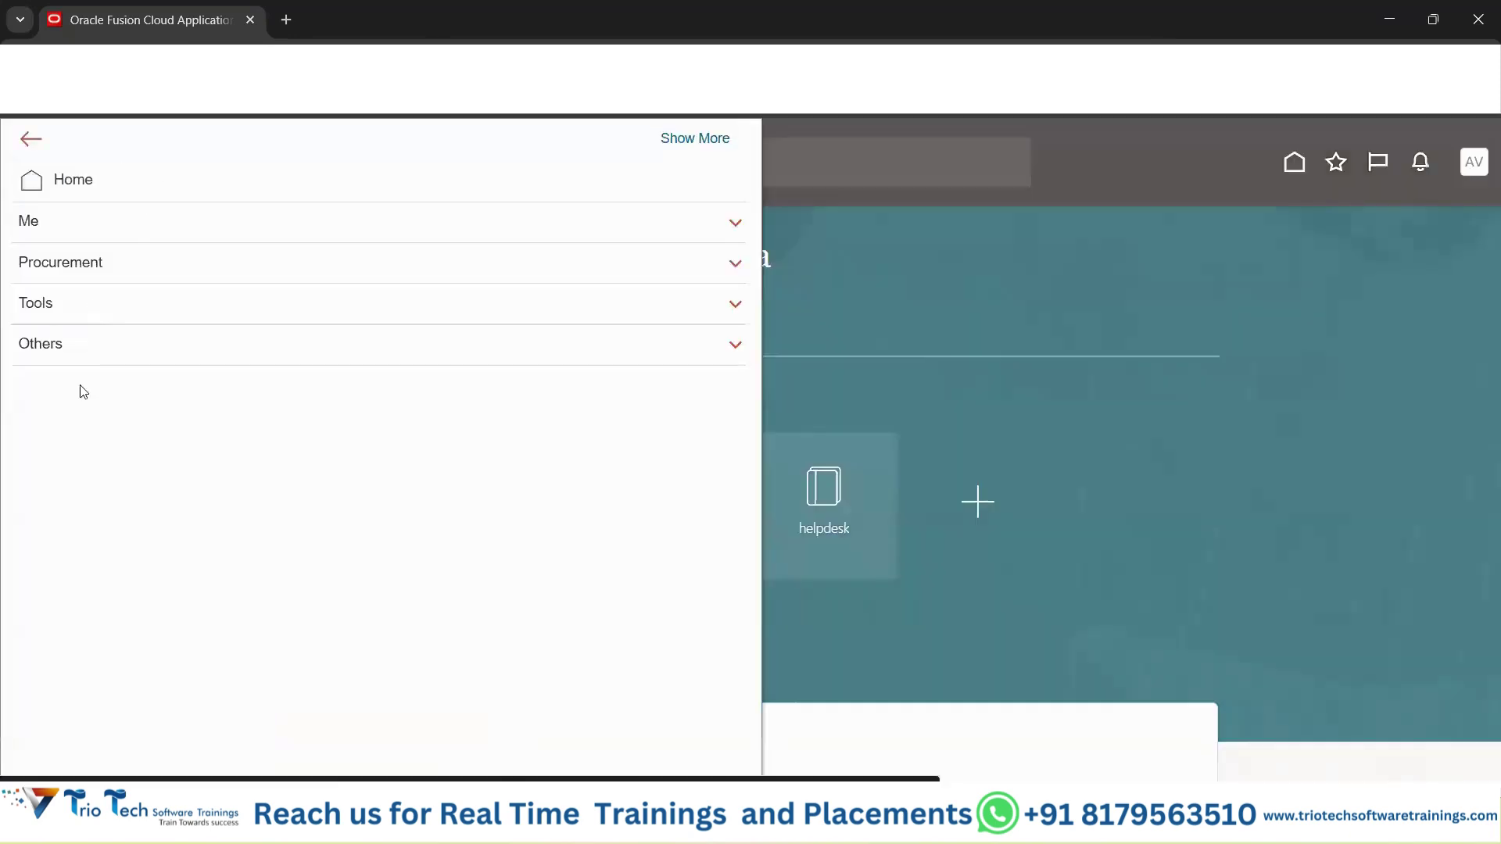
left_click(1238, 286)
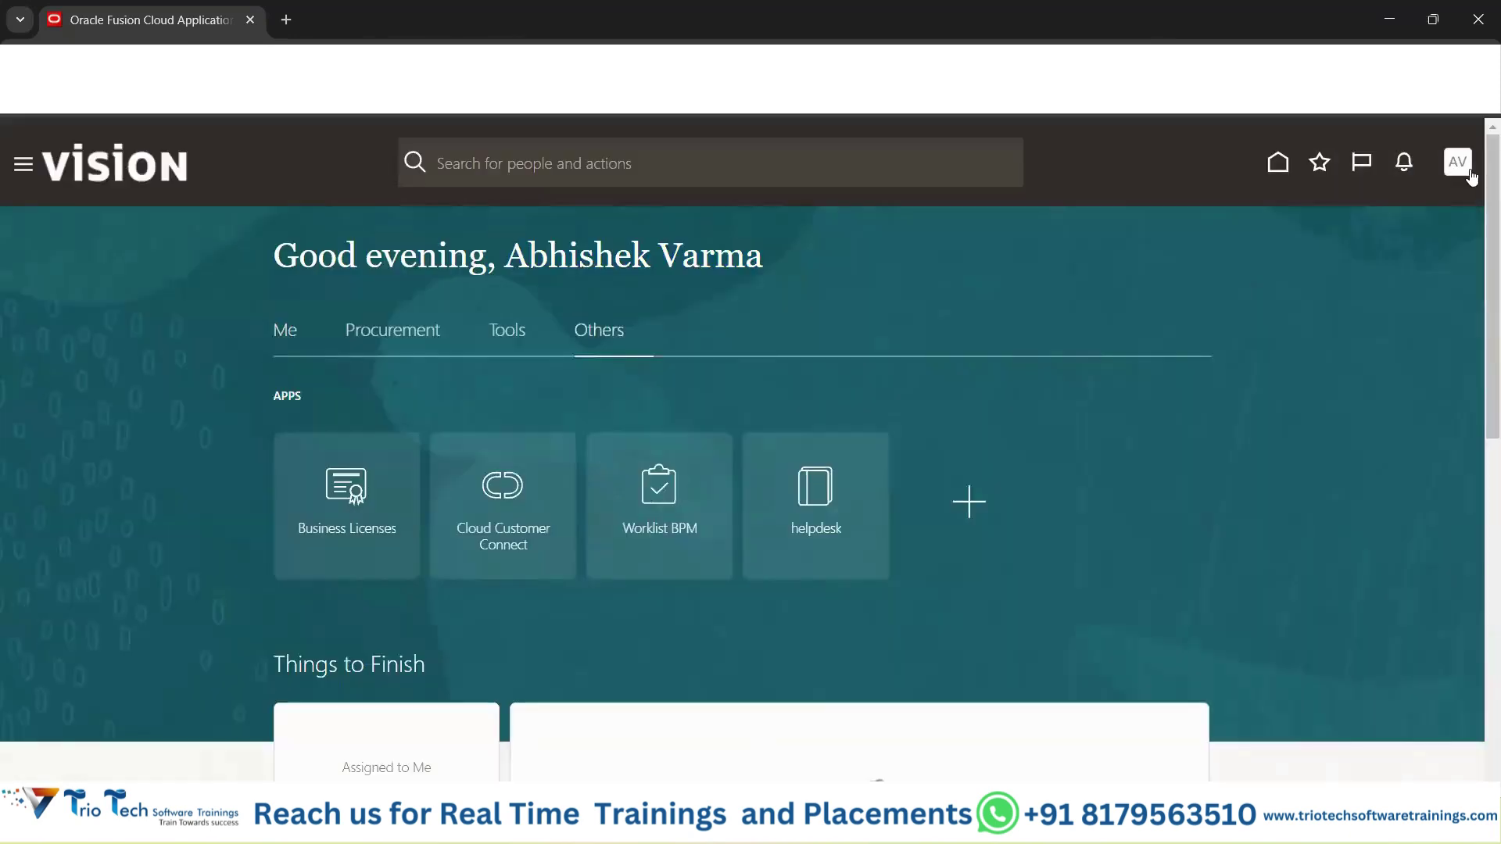
left_click(1471, 174)
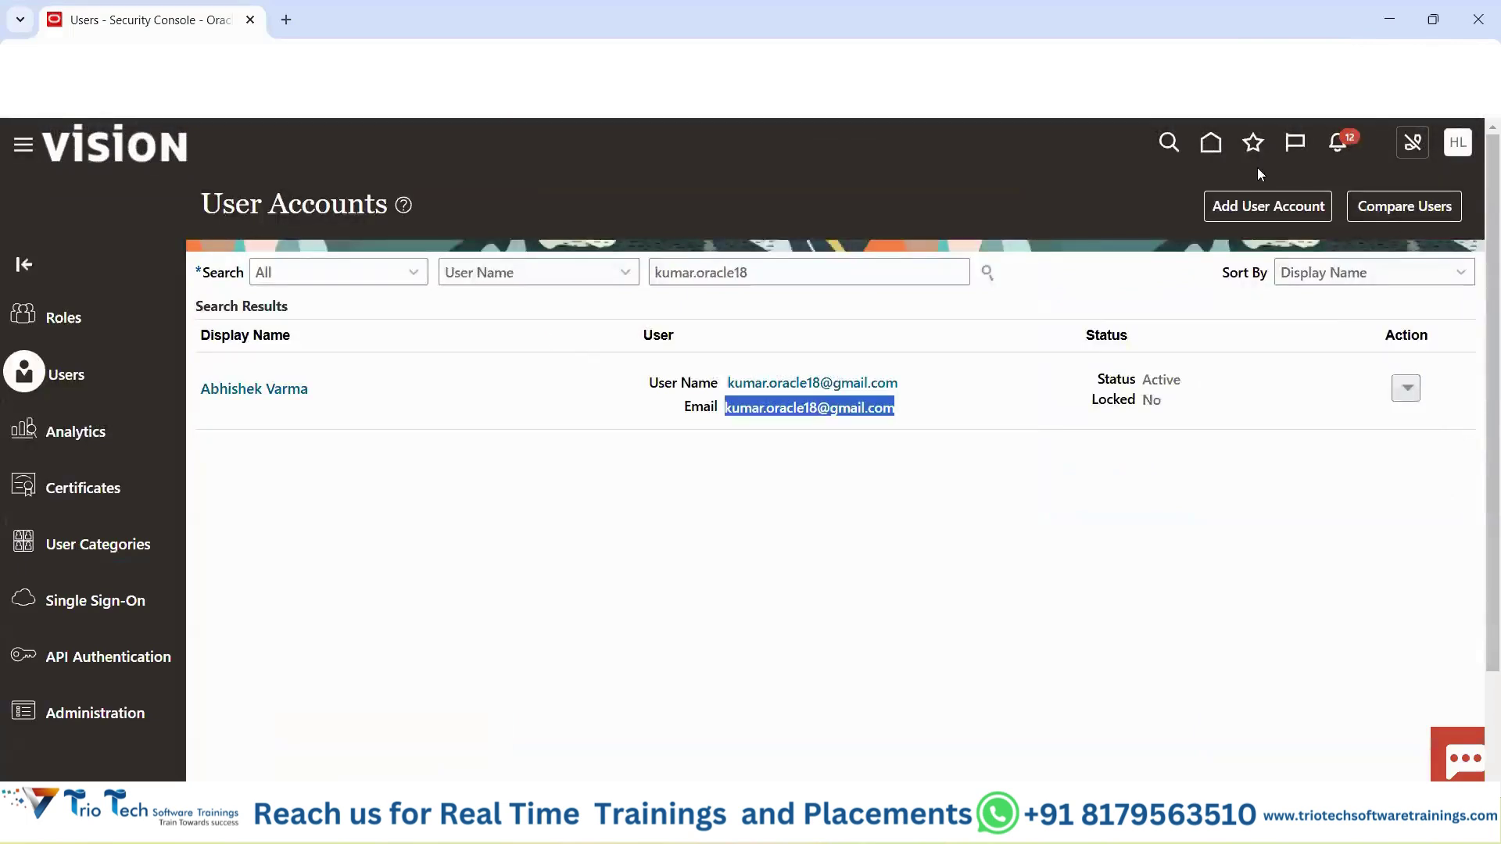
Return to the administrator's home page and switch to the My Client Groups apps.
left_click(1212, 145)
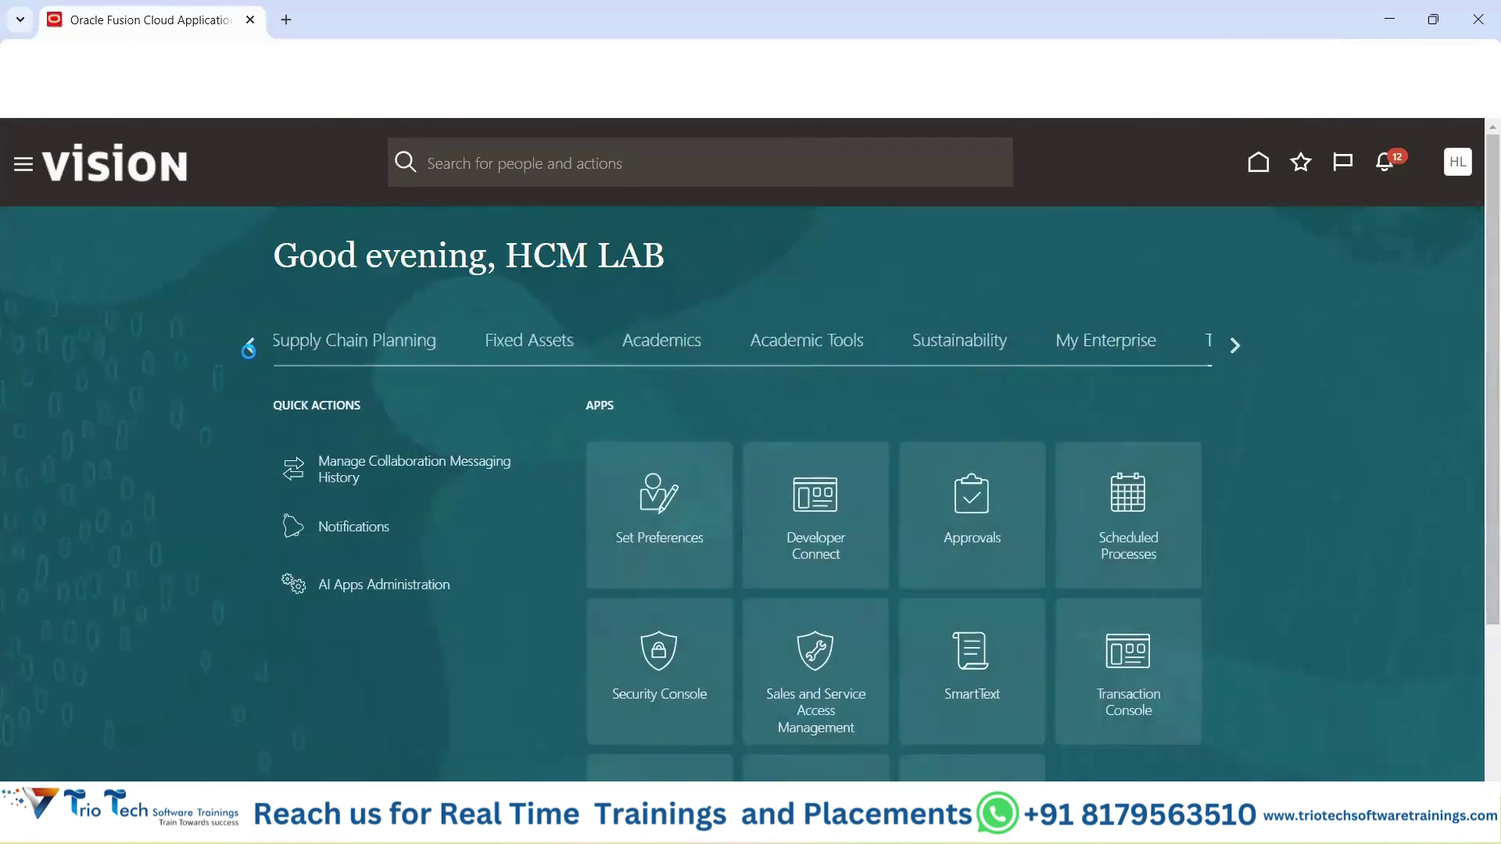
left_click(248, 345)
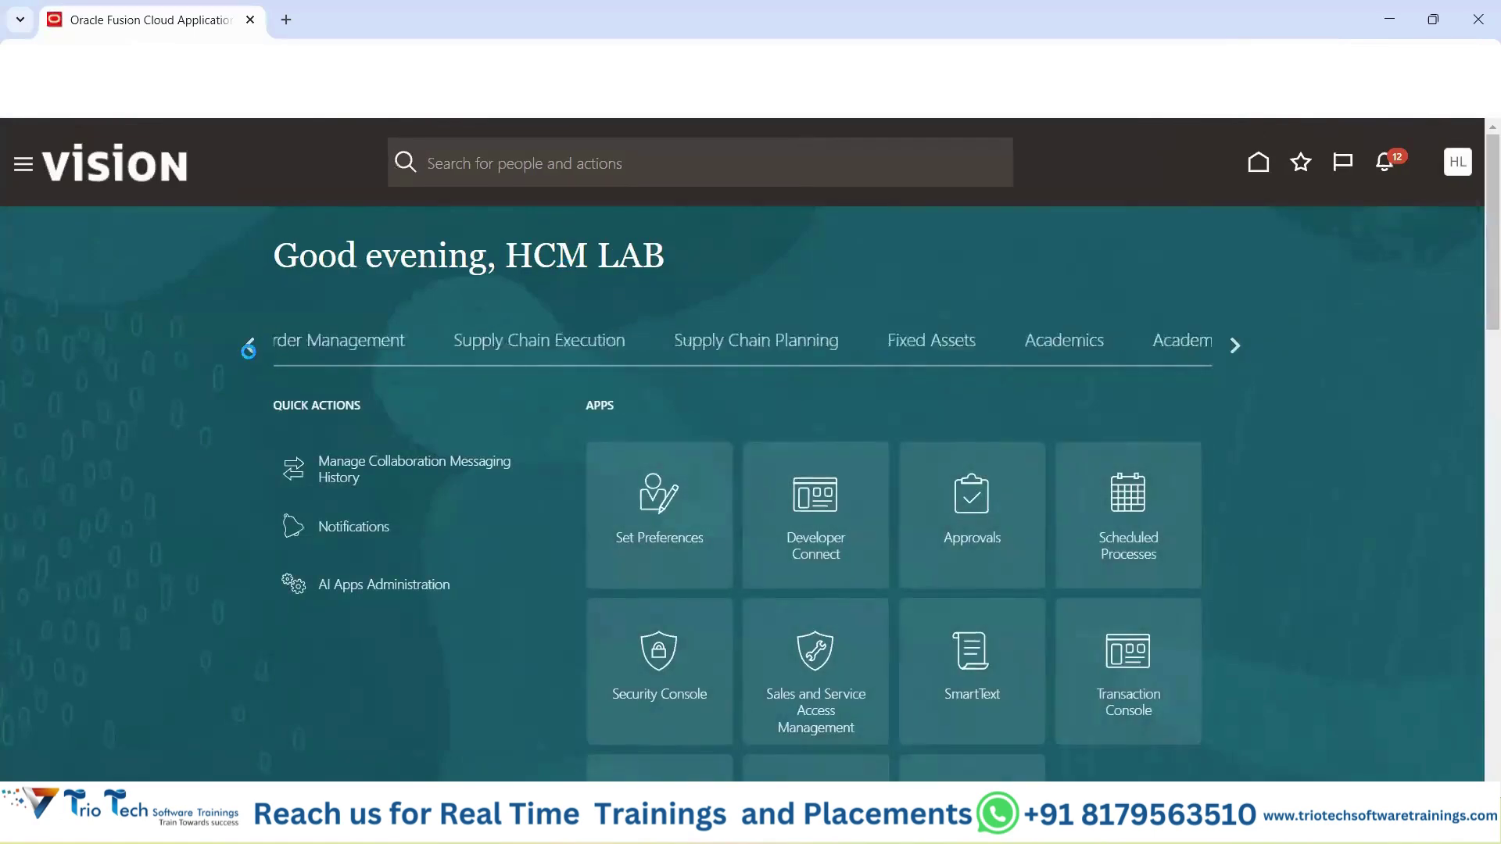
left_click(249, 344)
left_click_drag(500, 255, 713, 239)
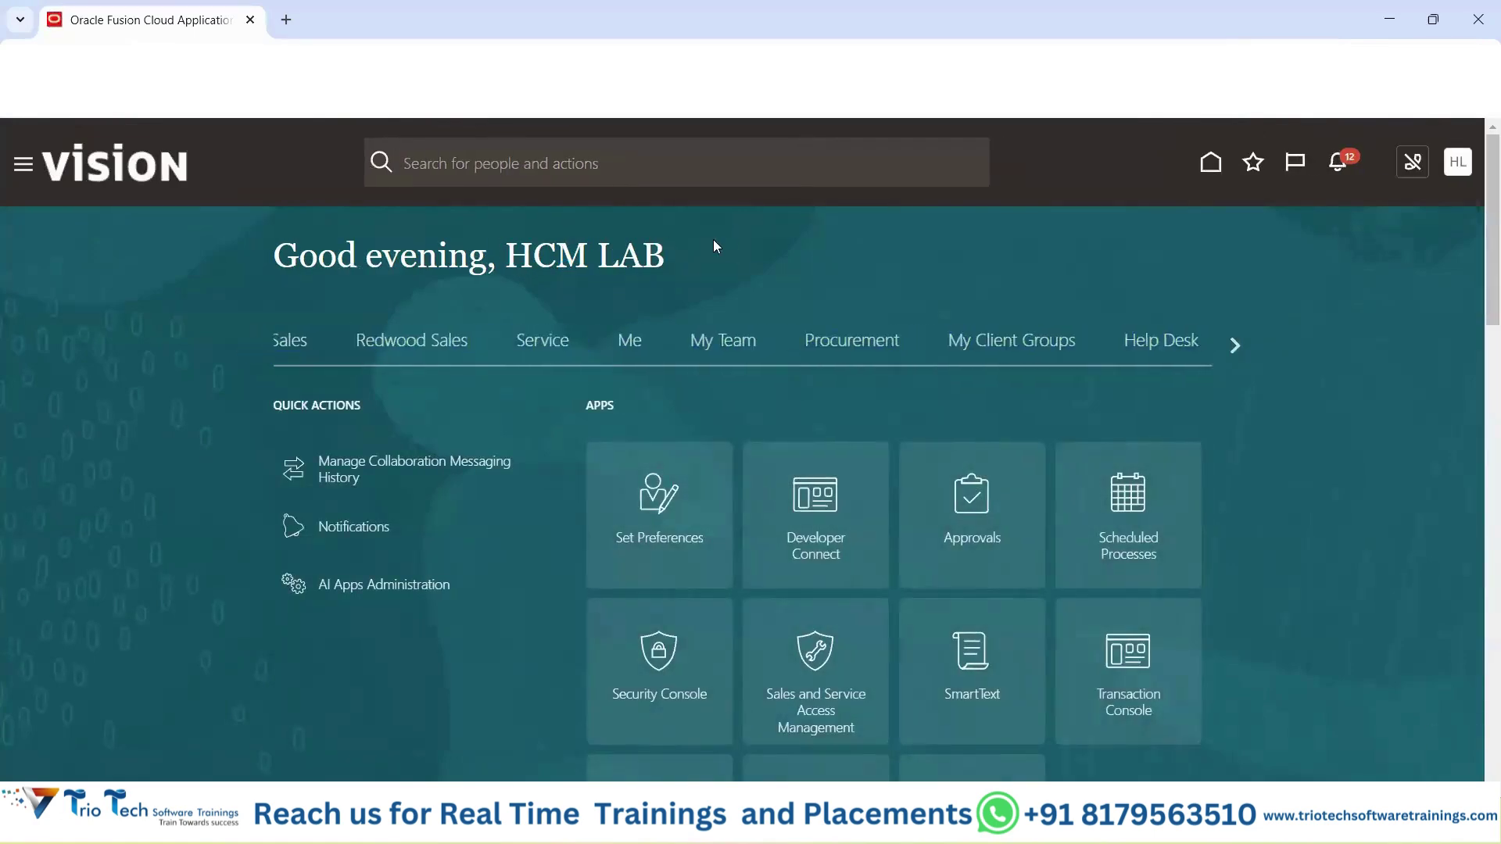
left_click(996, 343)
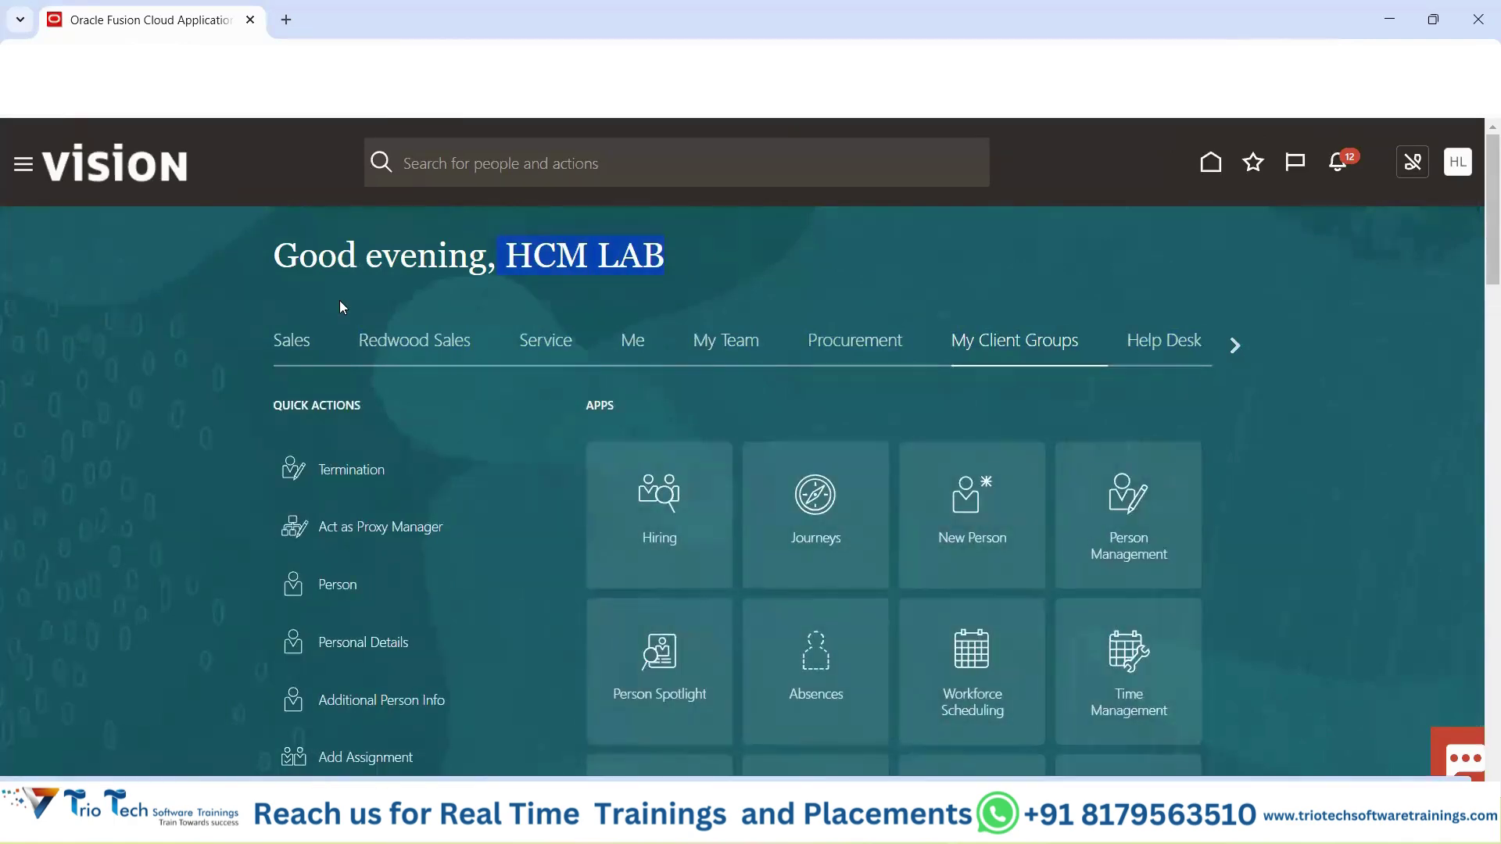
Expand Tools in the administrator's Navigator to review its work areas.
left_click(21, 166)
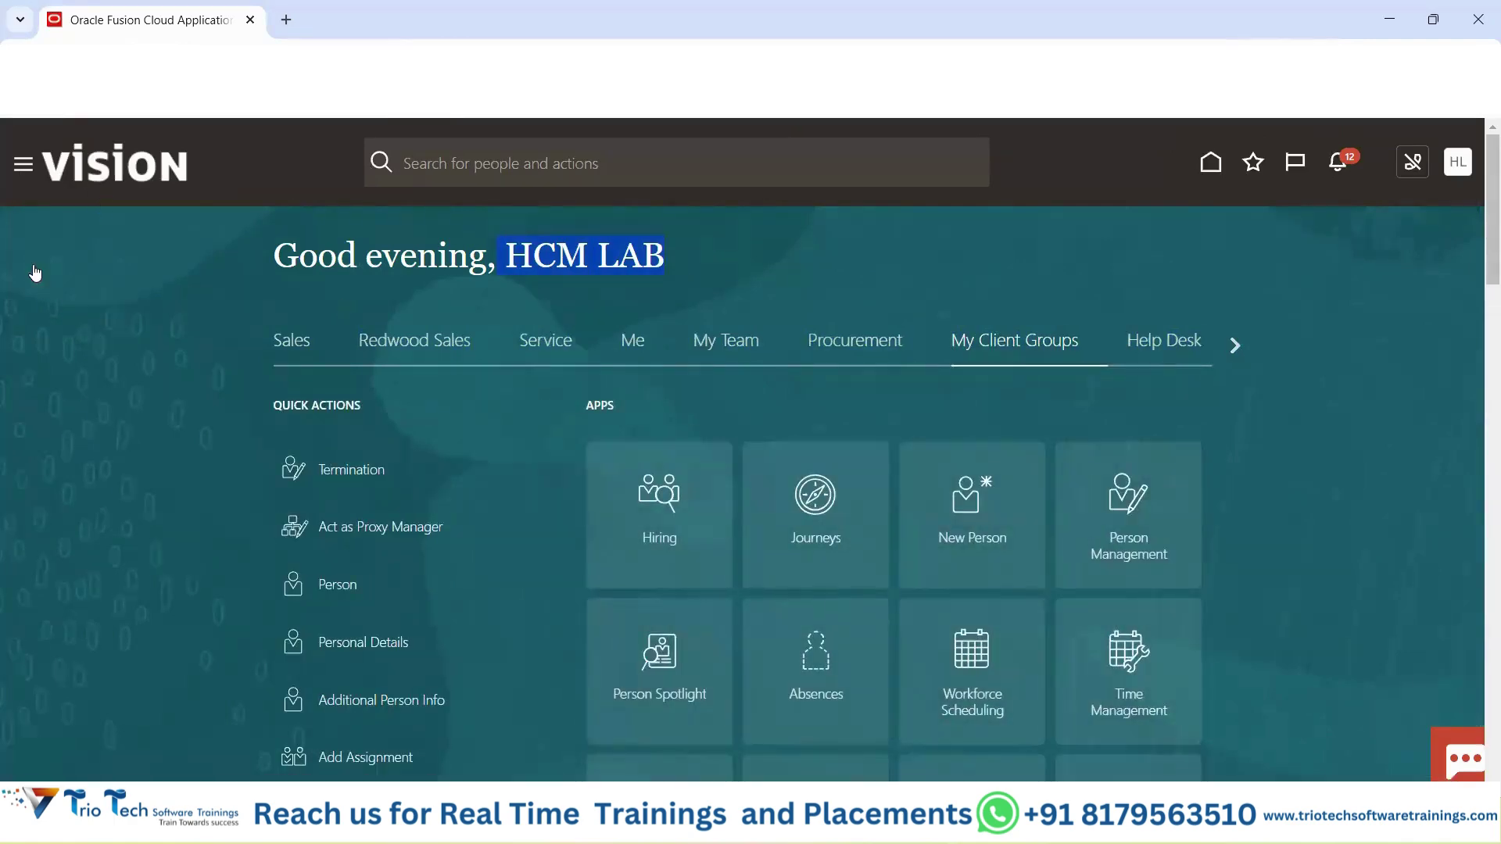
scroll(113, 367, "down", 7)
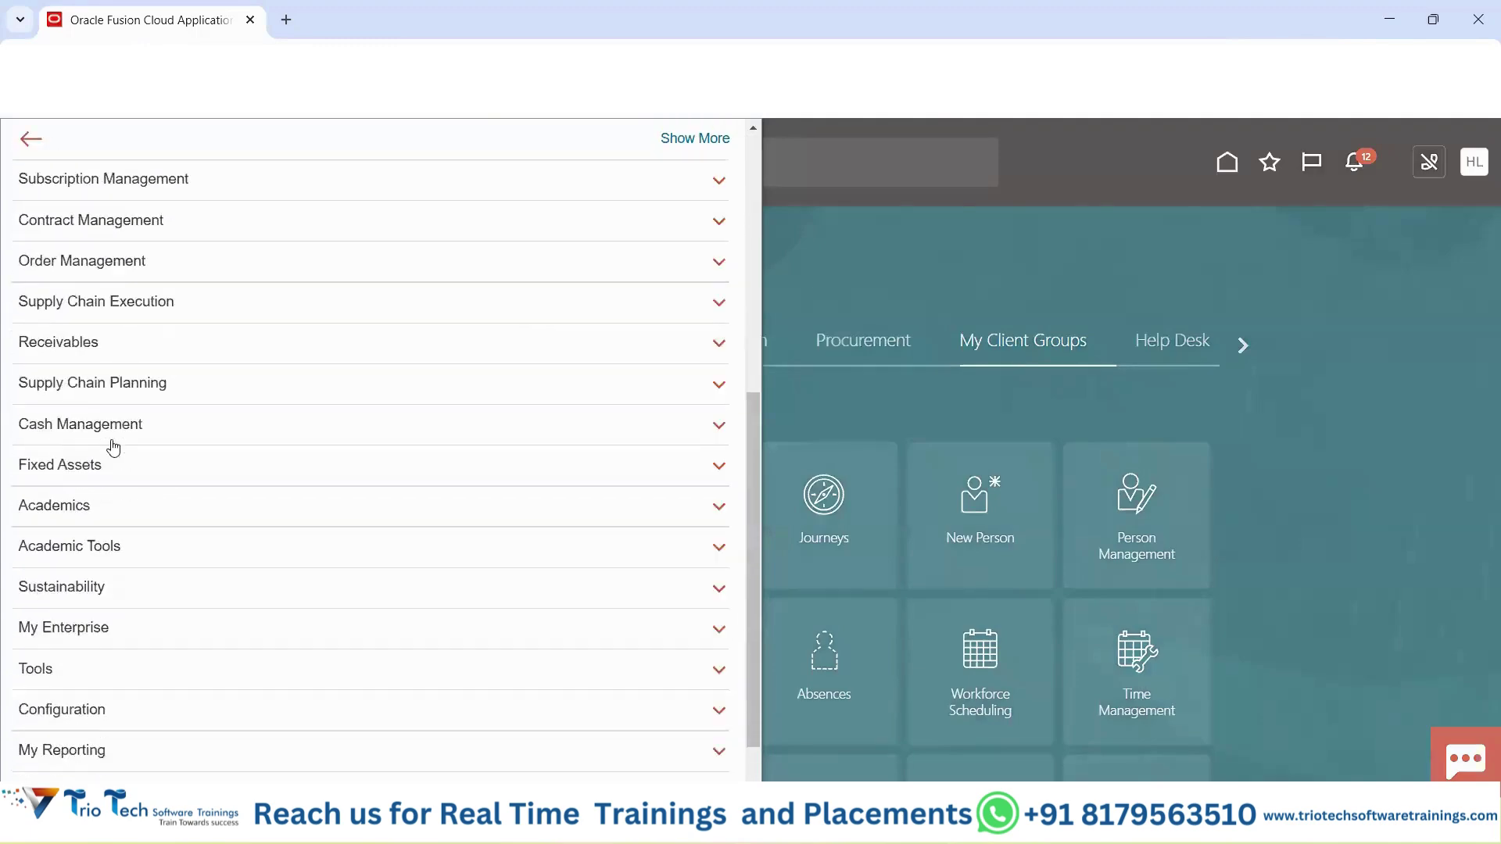
scroll(127, 406, "up", 2)
scroll(195, 472, "down", 2)
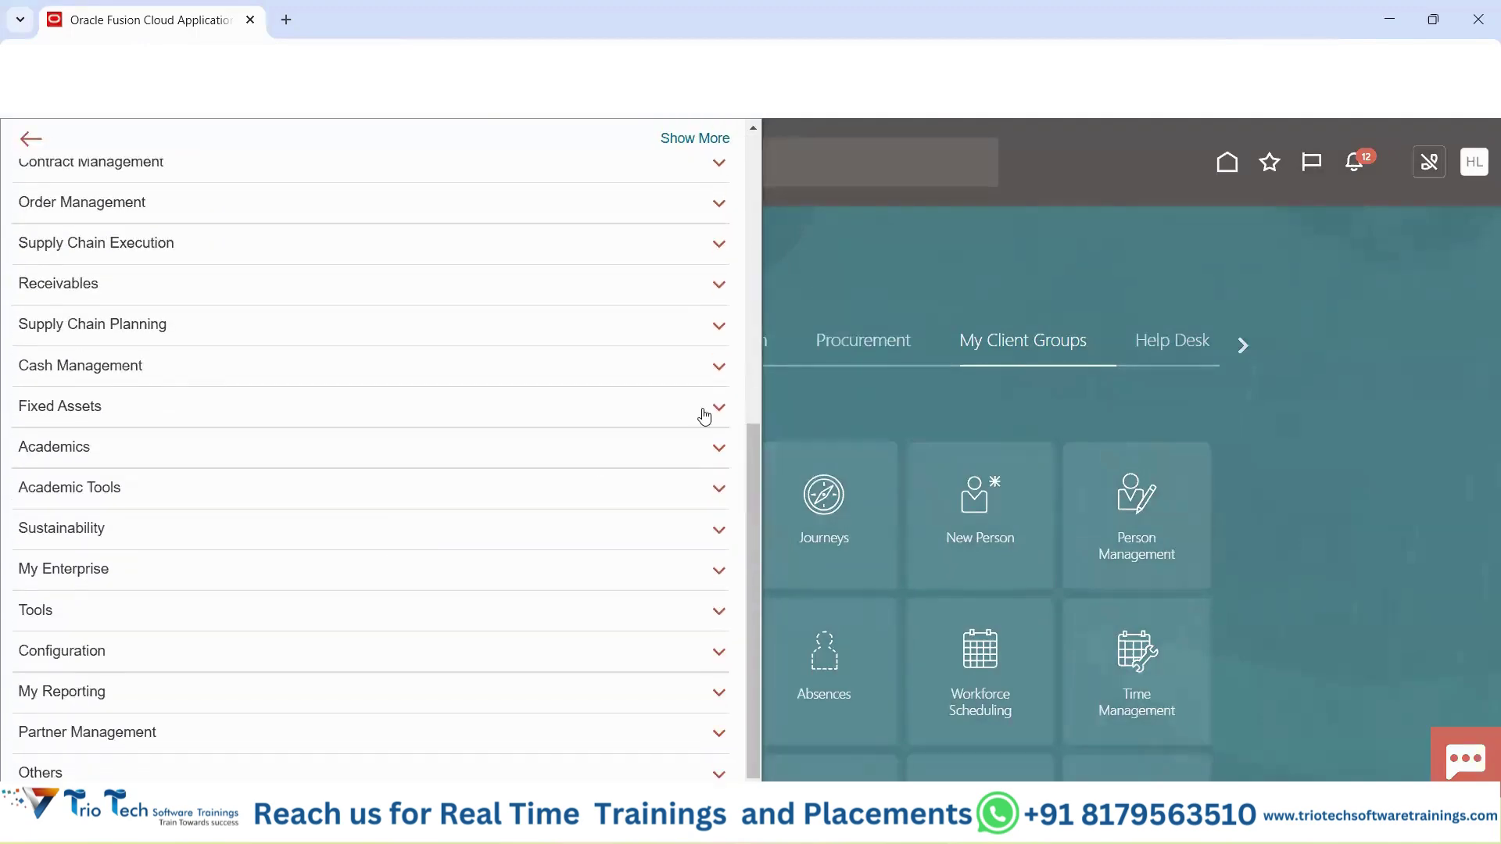
left_click(161, 609)
scroll(270, 548, "down", 5)
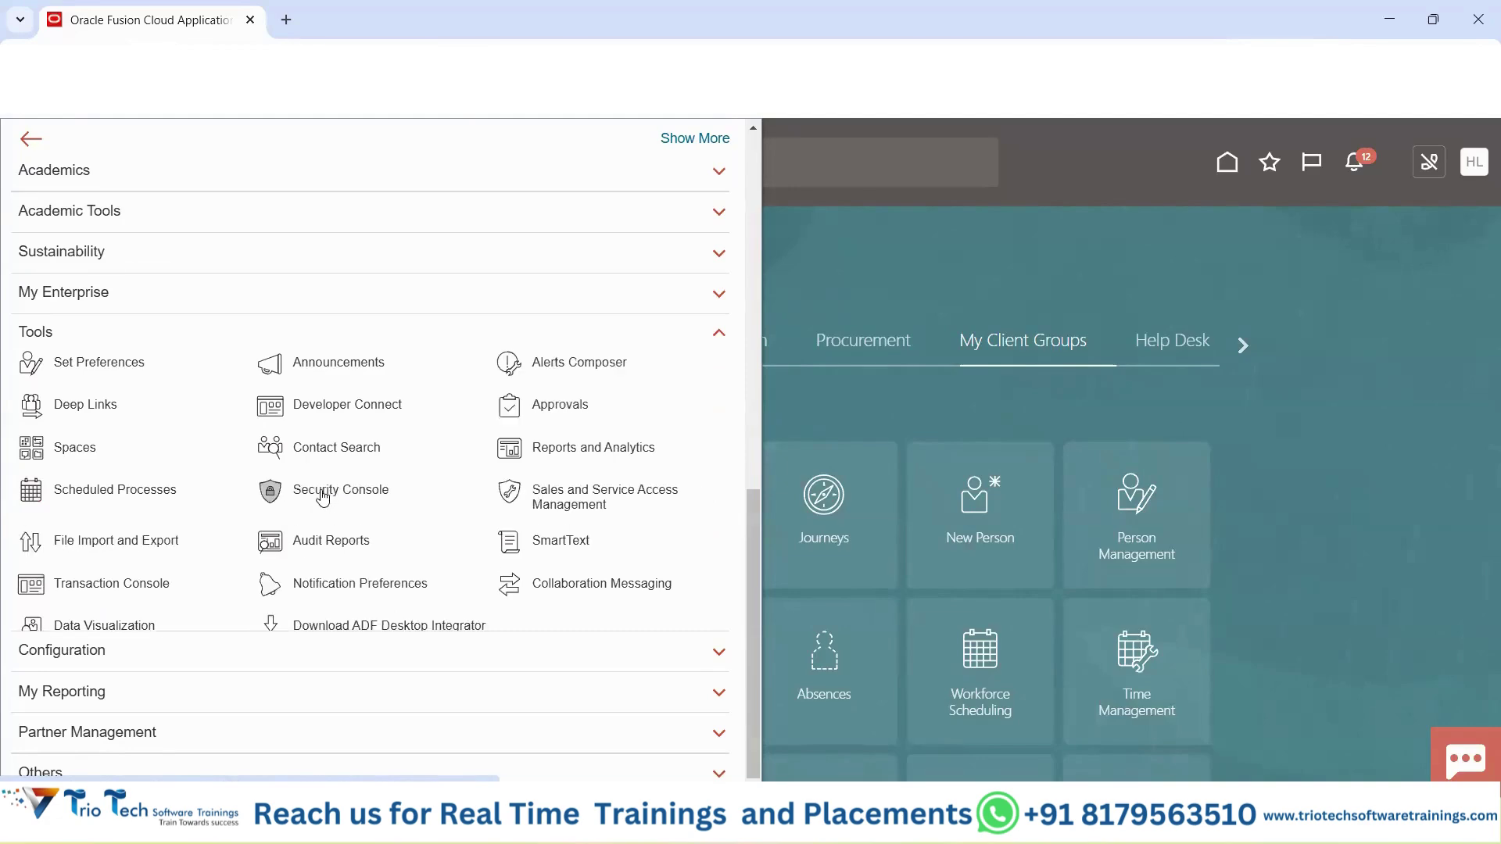
left_click(1035, 262)
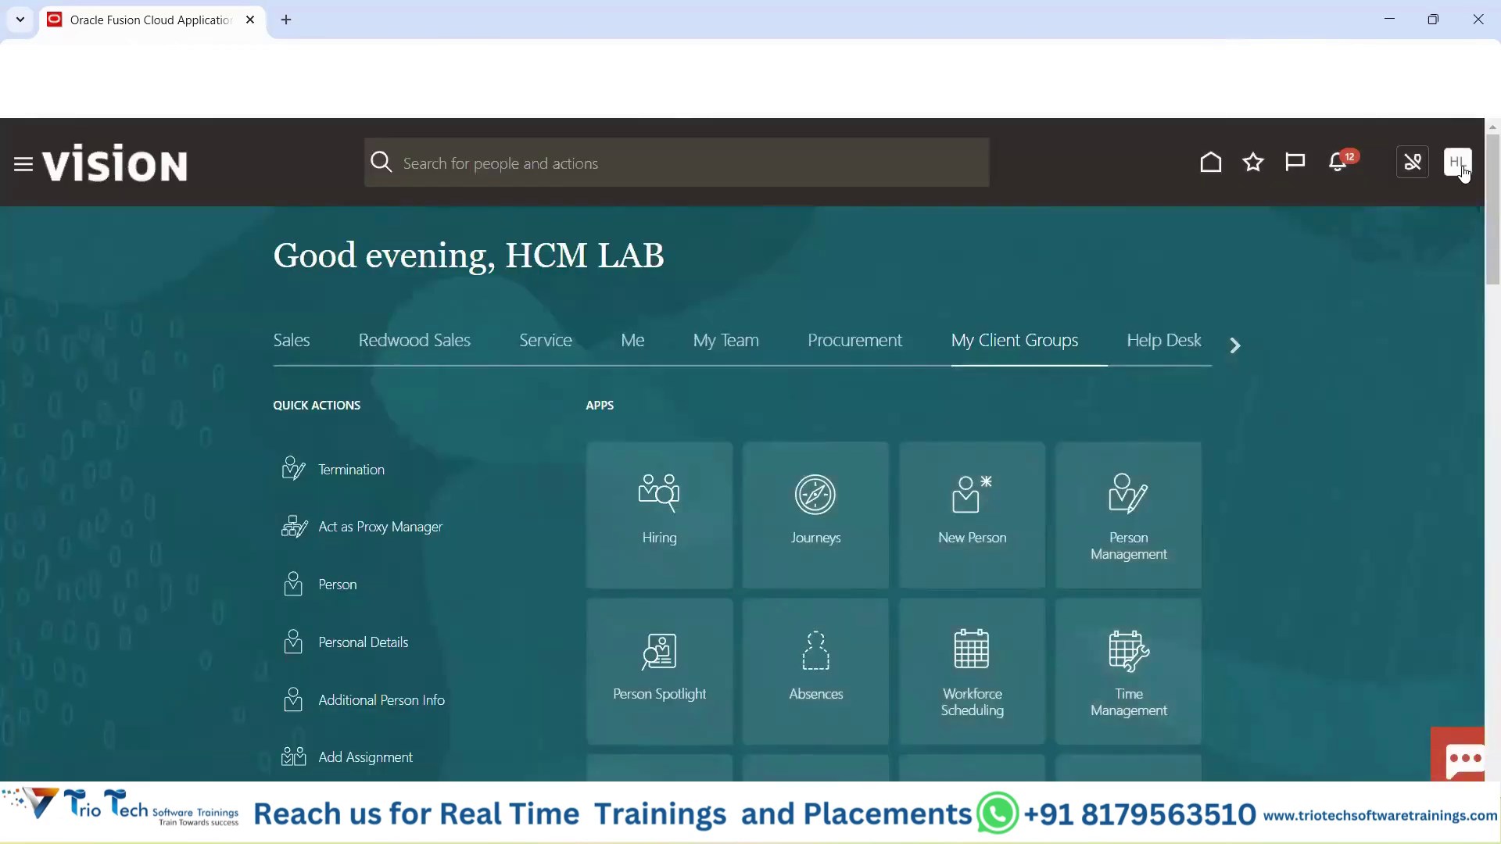
Compare the administrator's Settings and Actions and Navigator with the new user's session.
left_click(1463, 174)
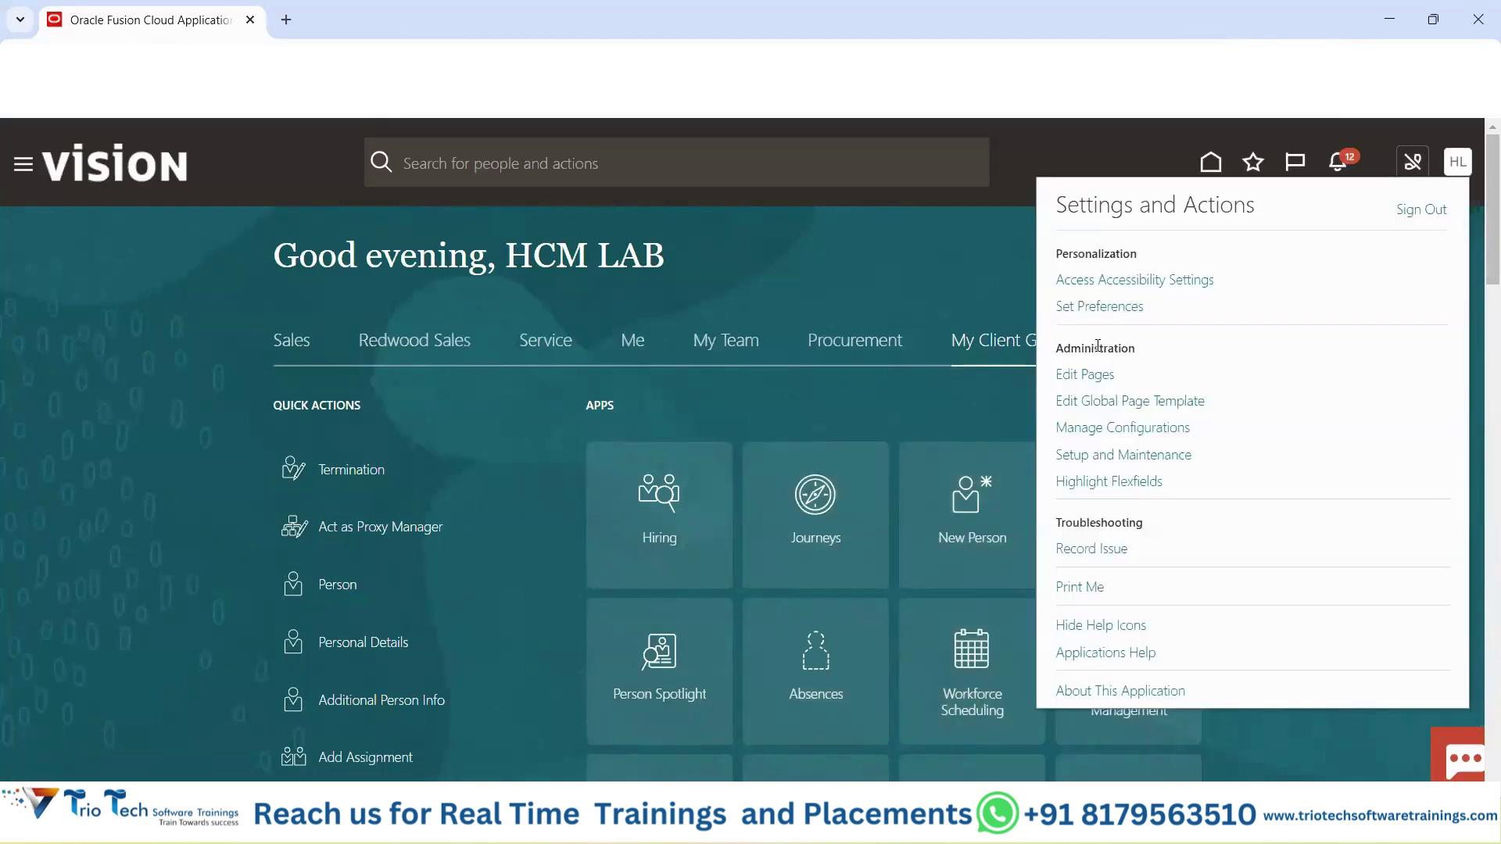
double_click(1096, 348)
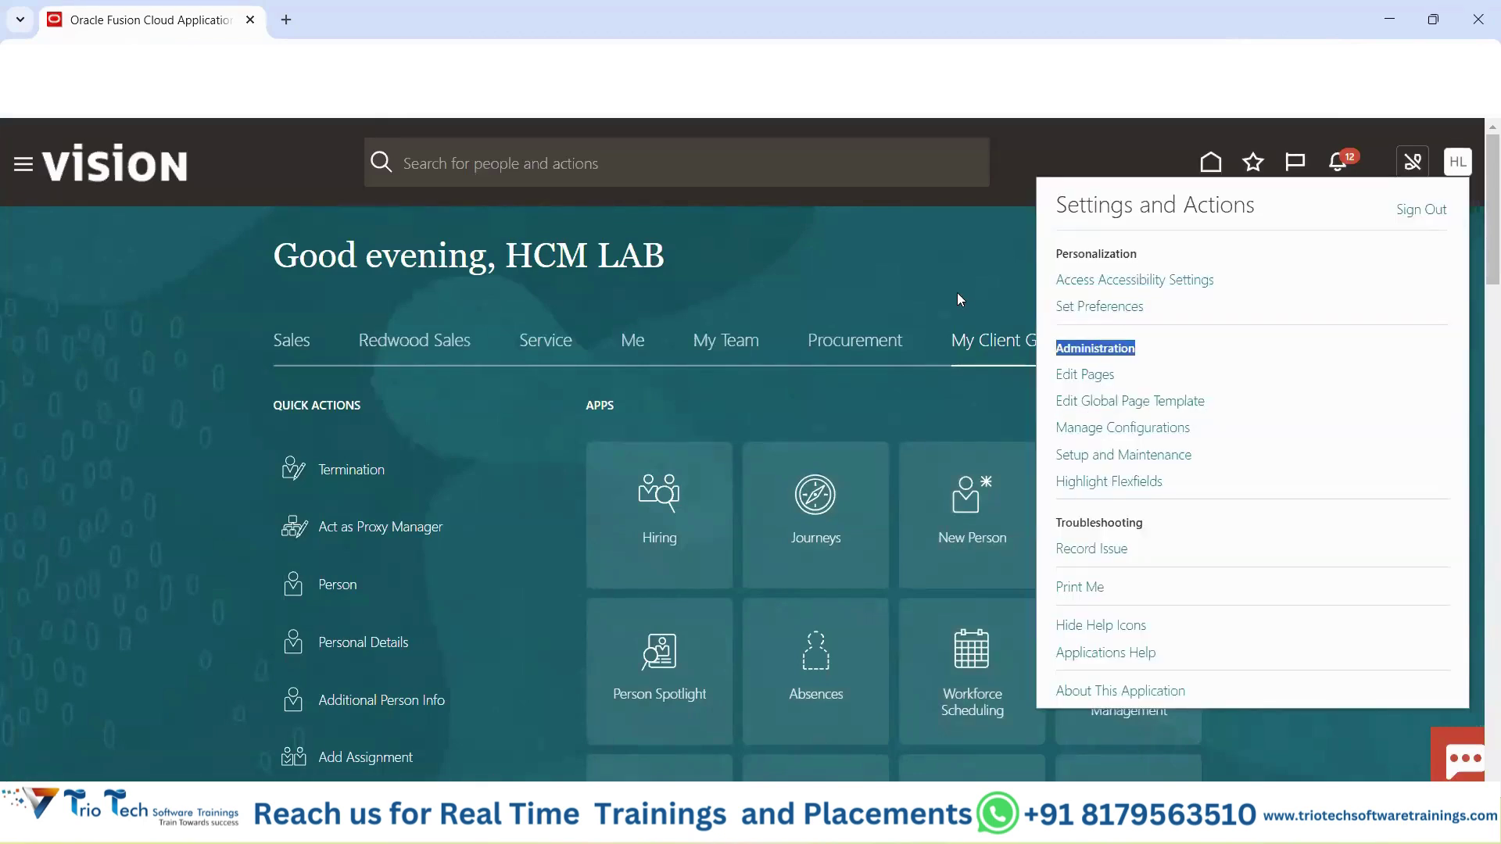
left_click(955, 276)
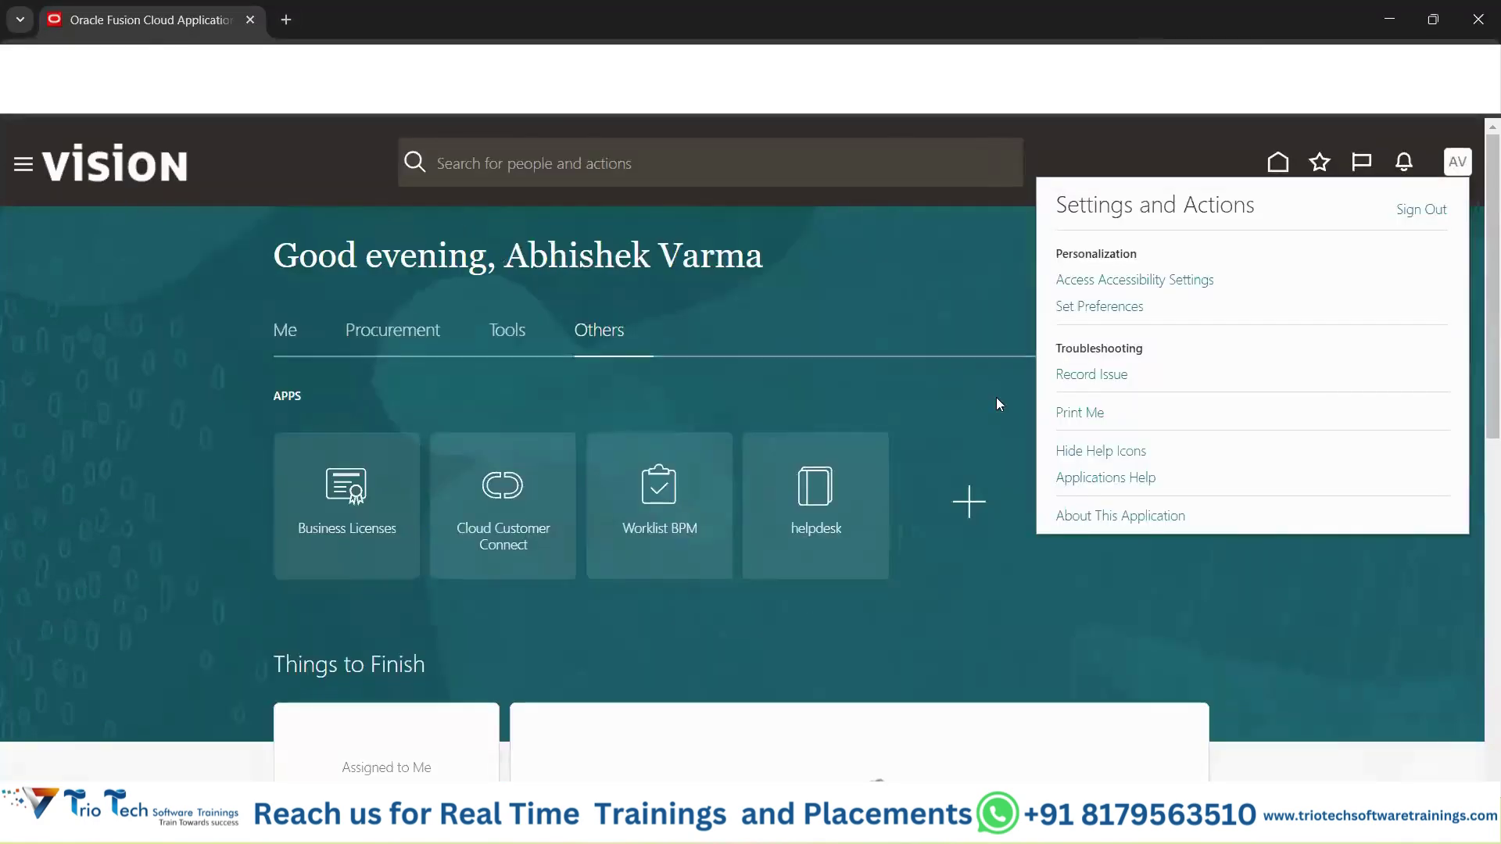
left_click_drag(531, 255, 917, 274)
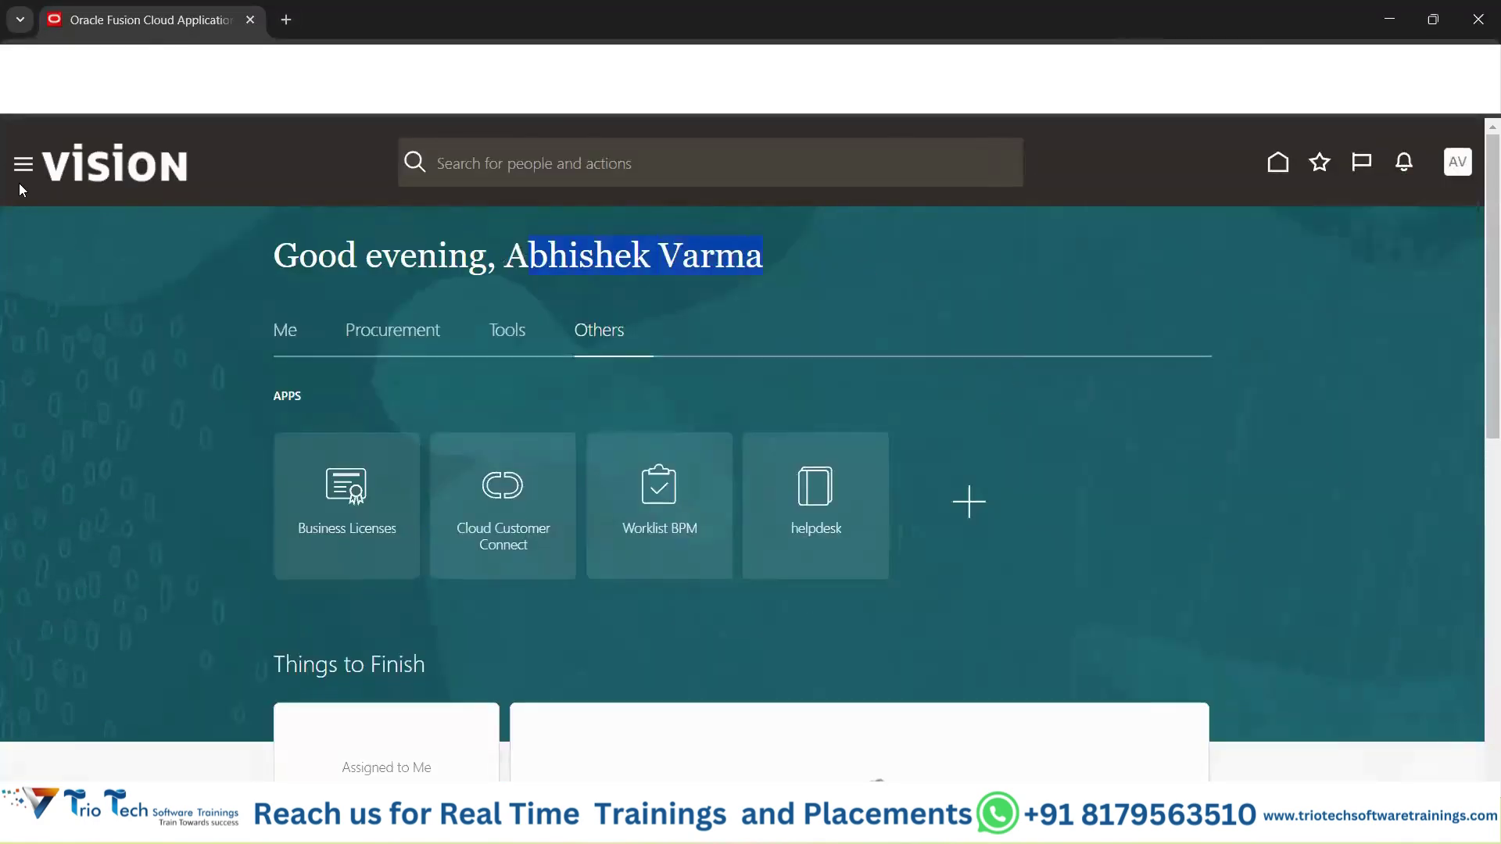
left_click(22, 166)
left_click(821, 278)
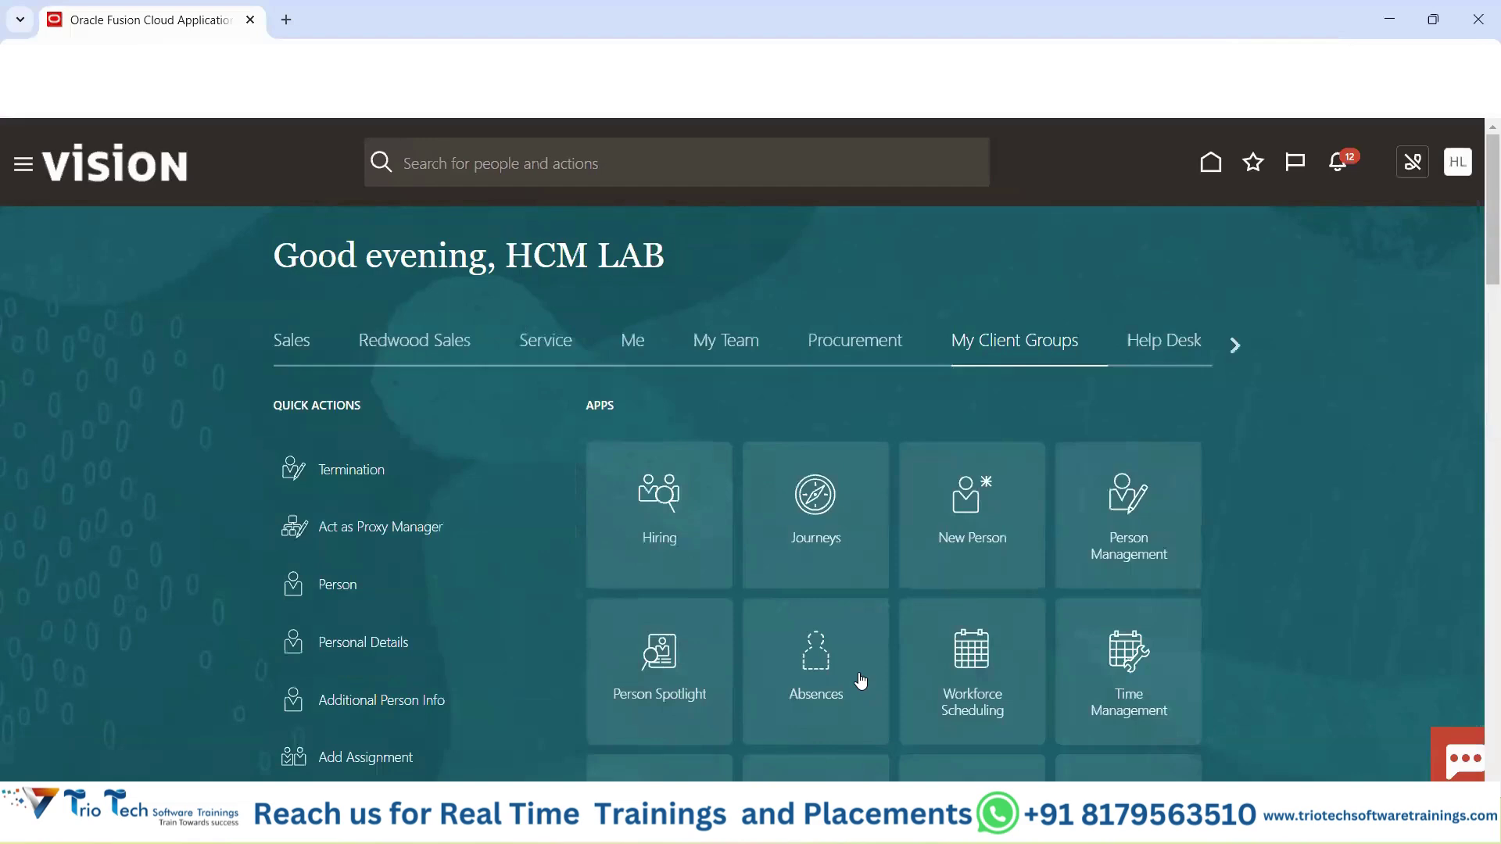
mouse_move(907, 825)
left_click(1007, 723)
Copy the role names from L11:L22 into column E starting at E21.
left_click(452, 545)
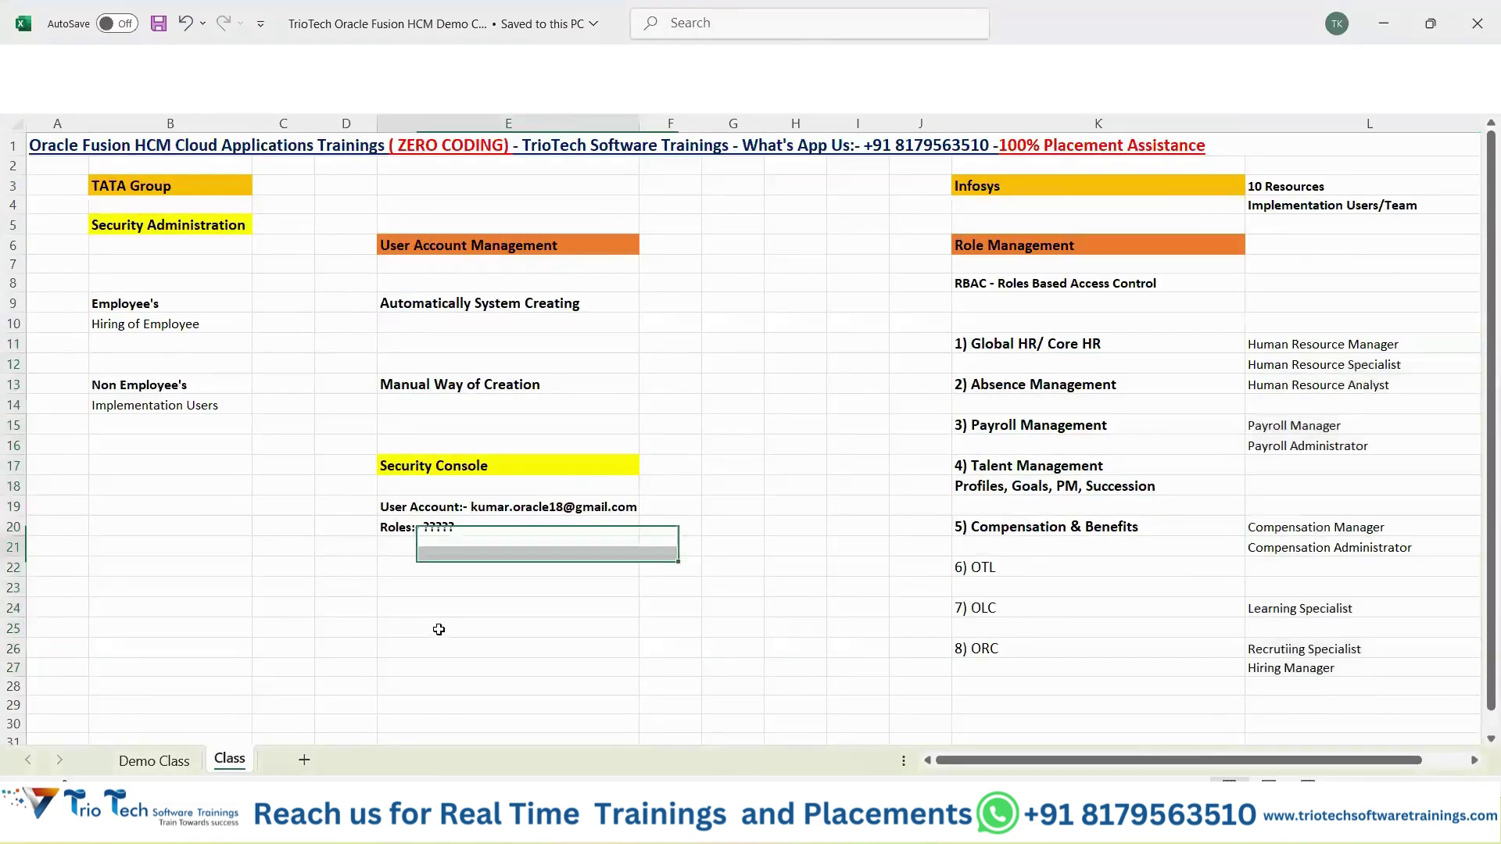
left_click_drag(1318, 343, 1318, 579)
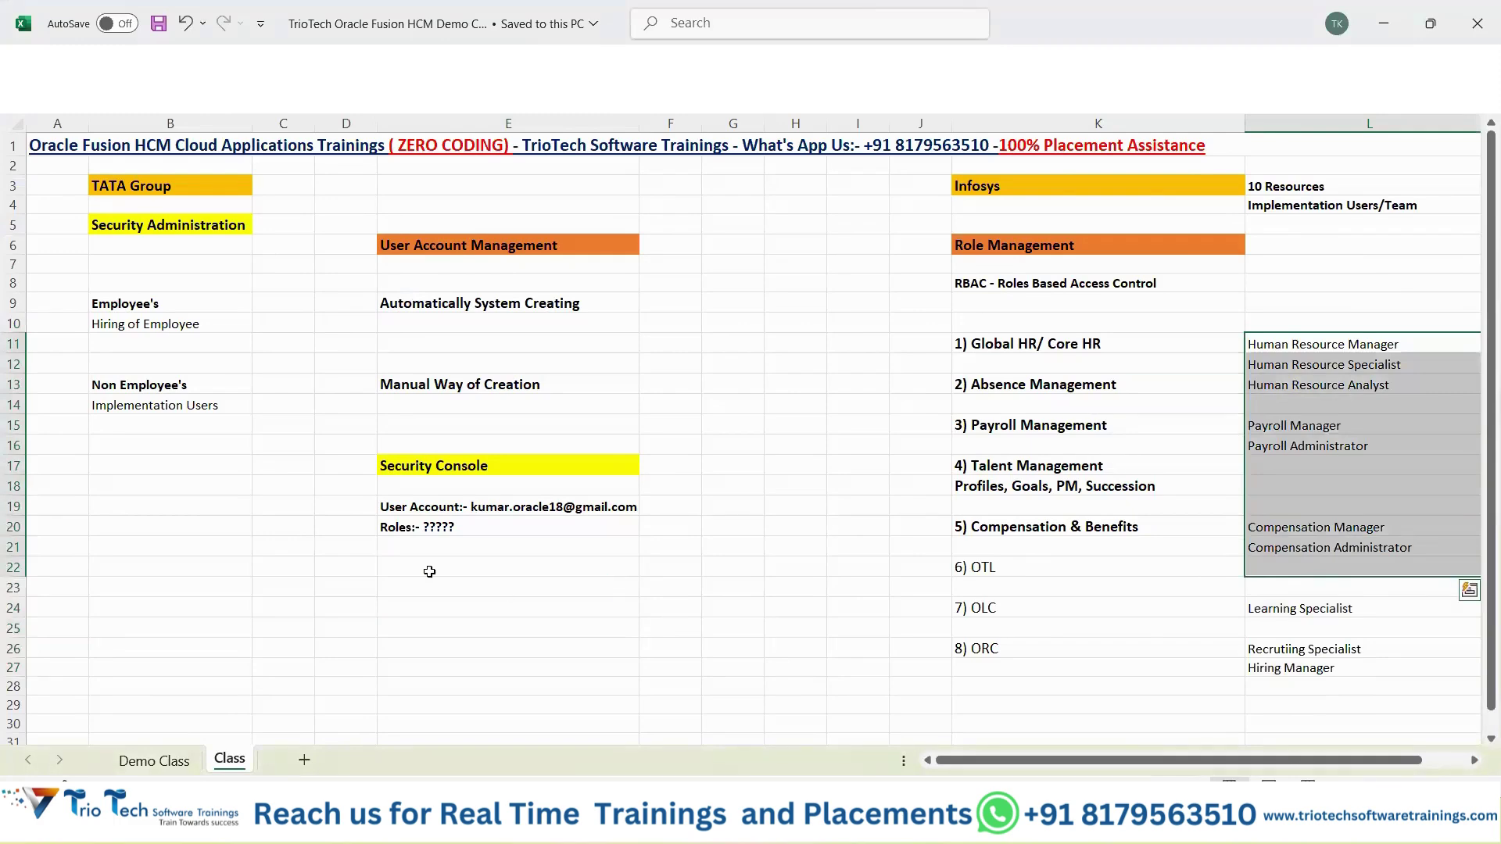
key("ctrl+c")
left_click(407, 548)
key("ctrl+v")
Move the payroll roles and Compensation Manager up to close the gaps, then save.
mouse_move(438, 629)
left_mouse_down()
mouse_move(439, 651)
mouse_move(434, 637)
left_mouse_up()
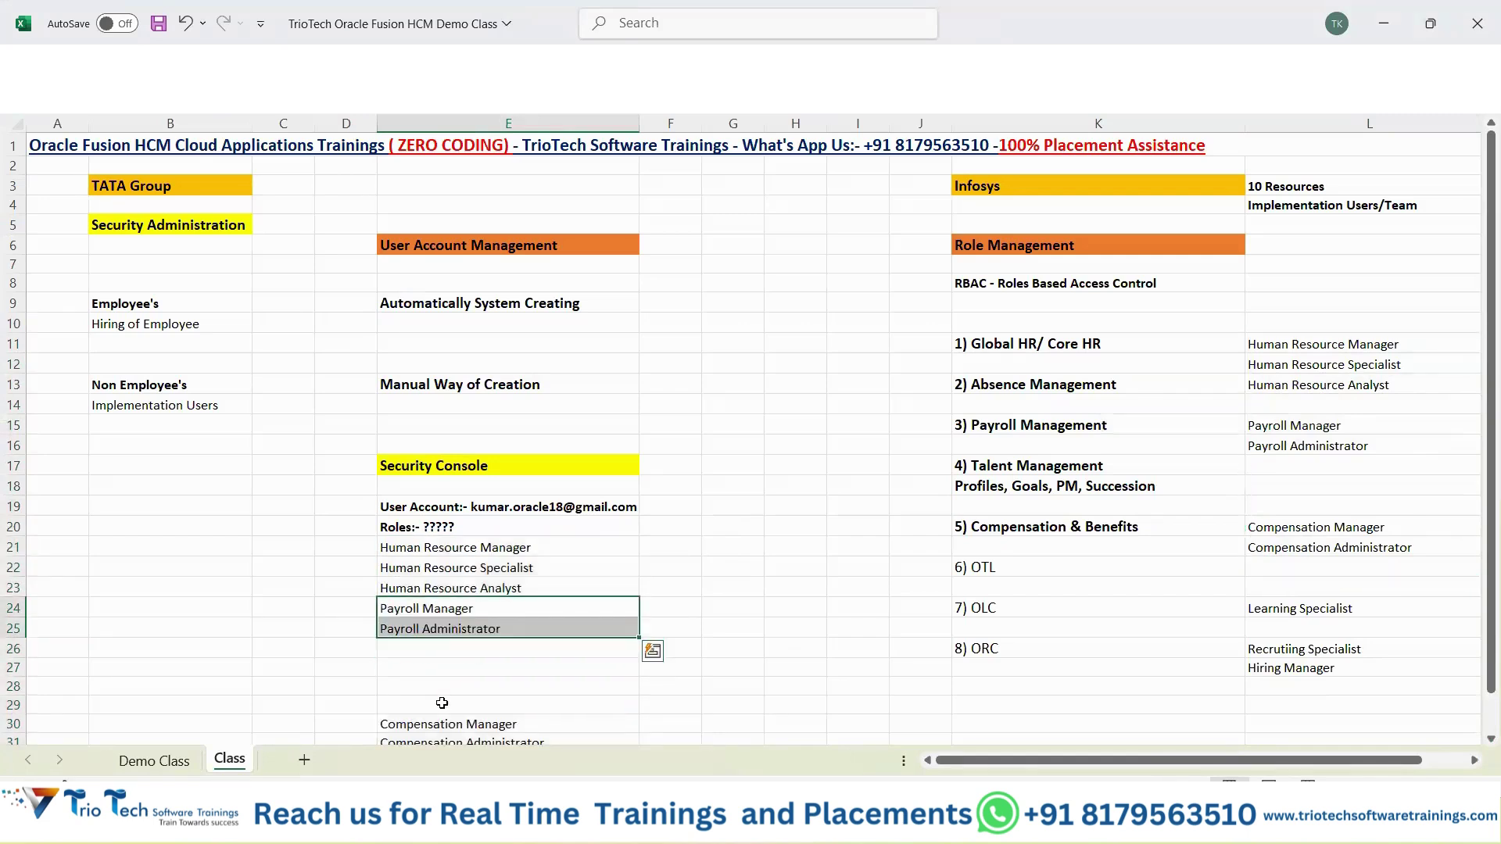
left_click_drag(442, 714, 431, 646)
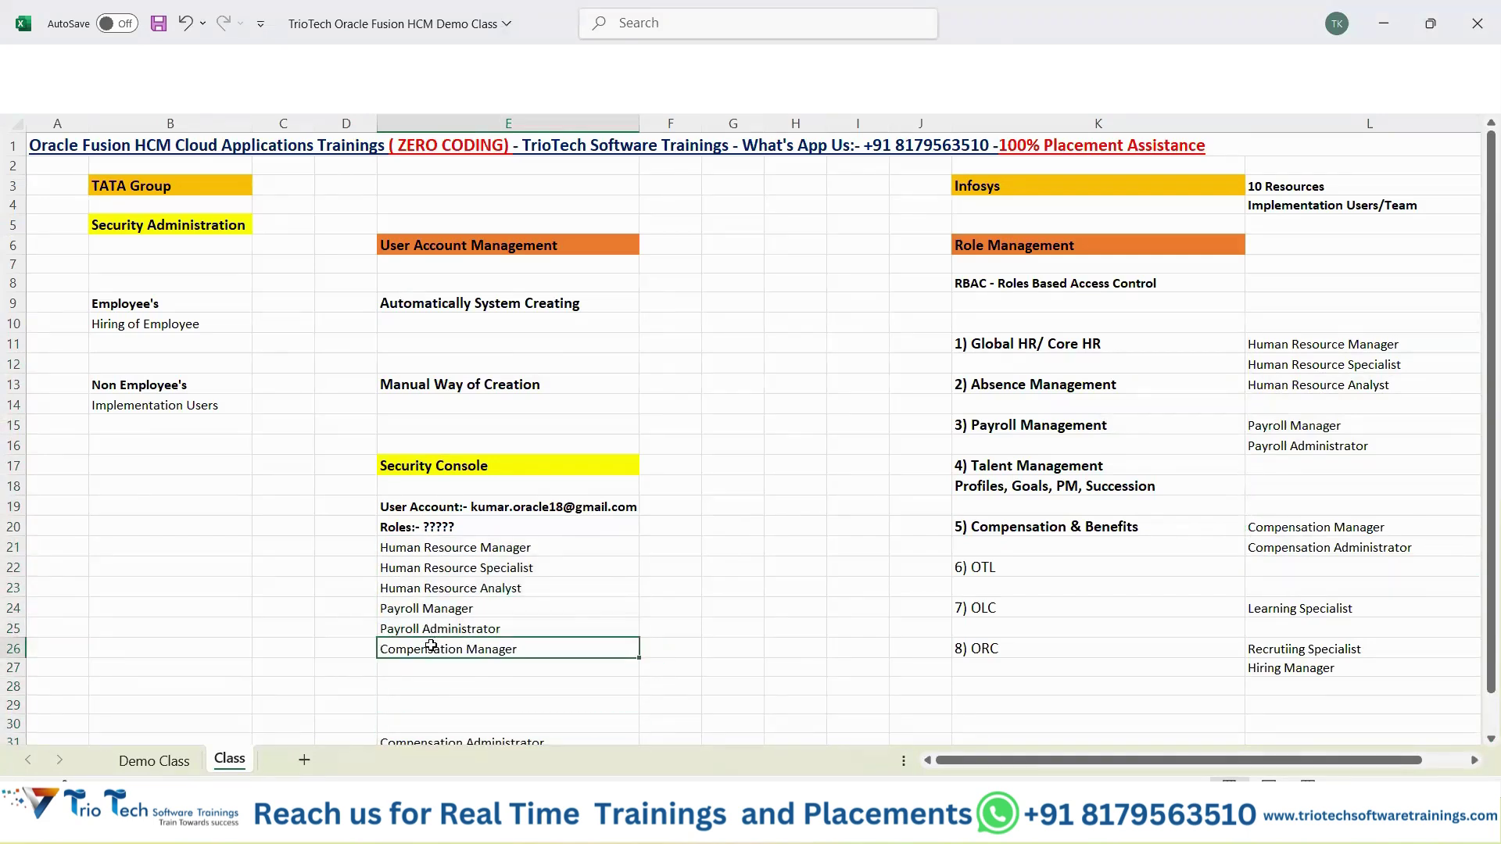
key("ctrl+s")
left_click_drag(469, 503, 445, 653)
key("alt+Tab")
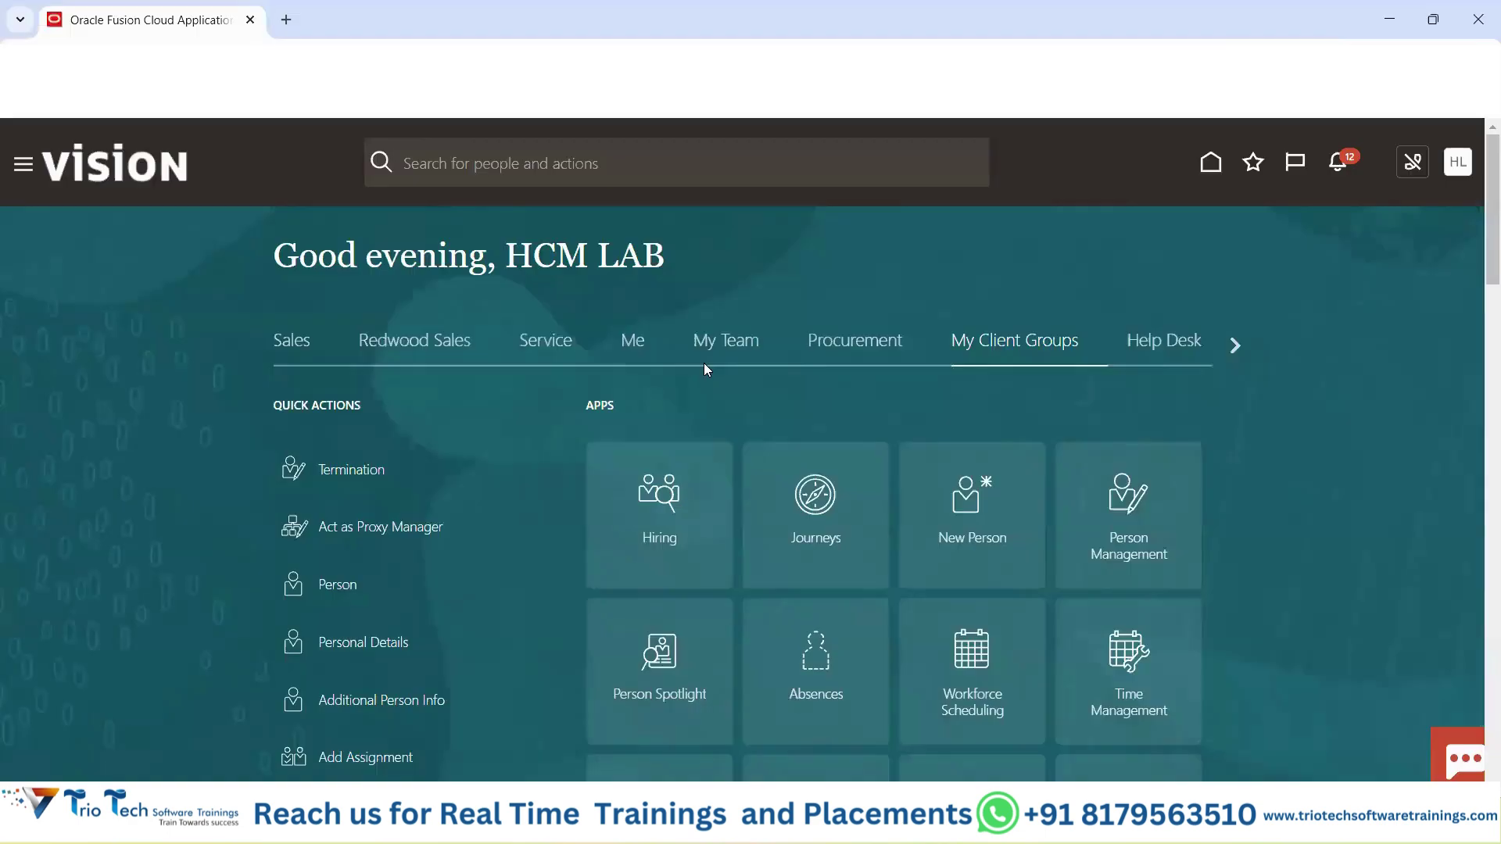
Scroll the app group tabs to the end and open the Tools group.
left_click(1243, 350)
left_click(1242, 349)
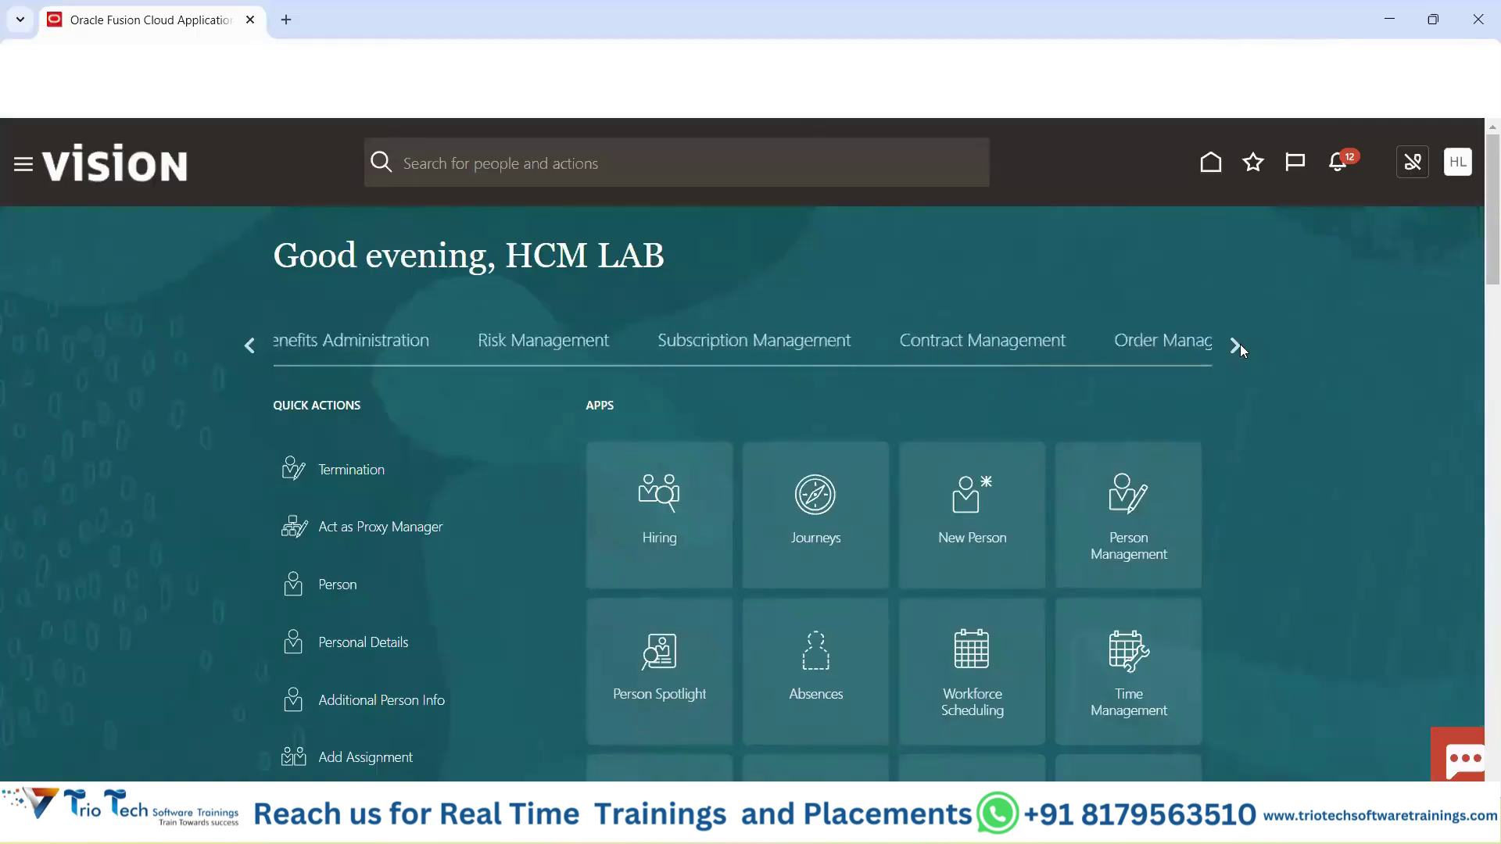
left_click(1243, 349)
left_click(1242, 350)
left_click_drag(533, 257, 588, 258)
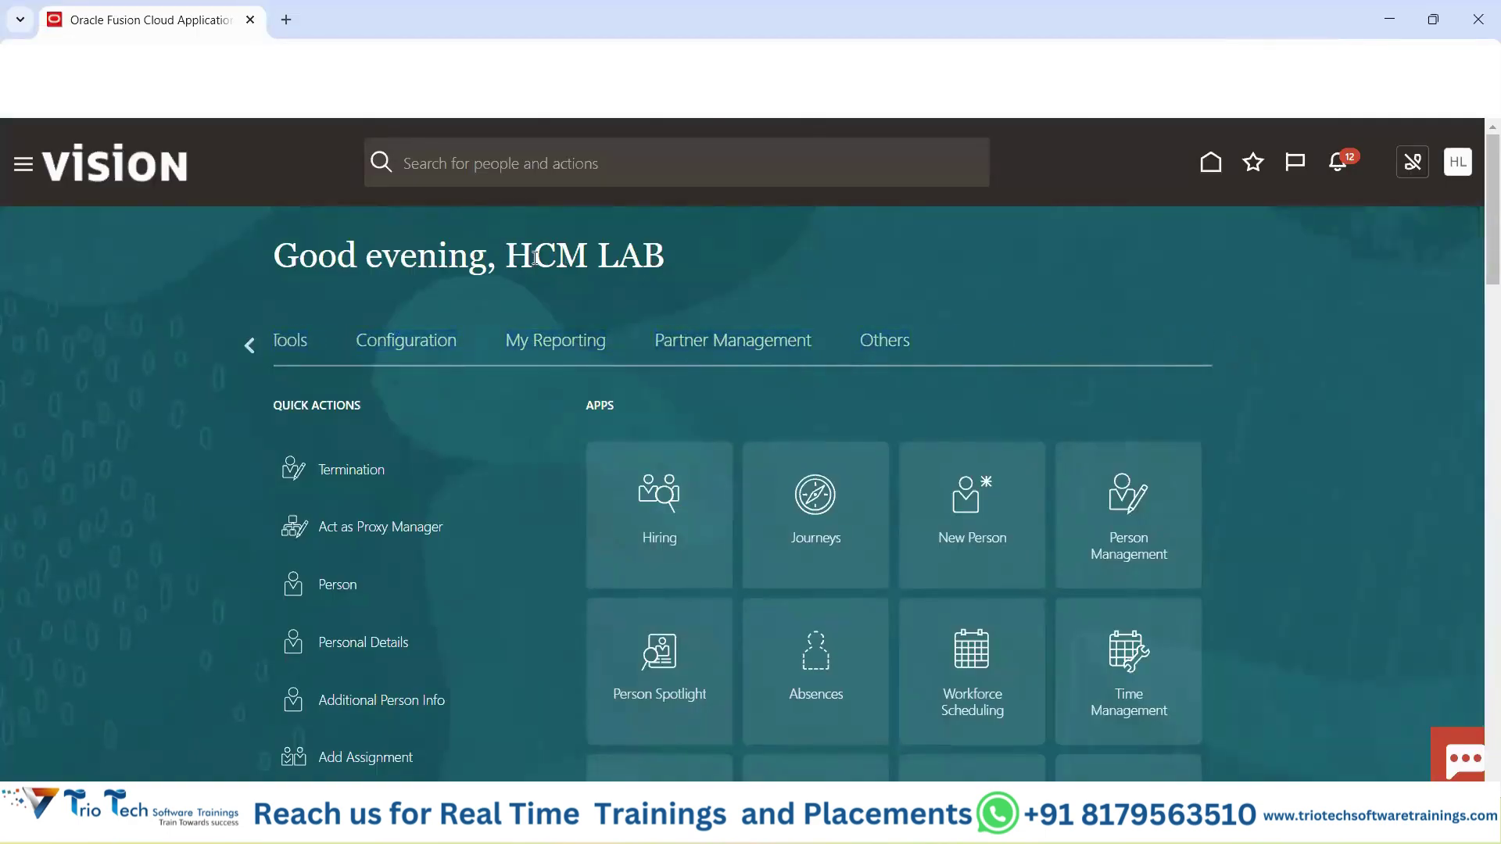
left_click(304, 355)
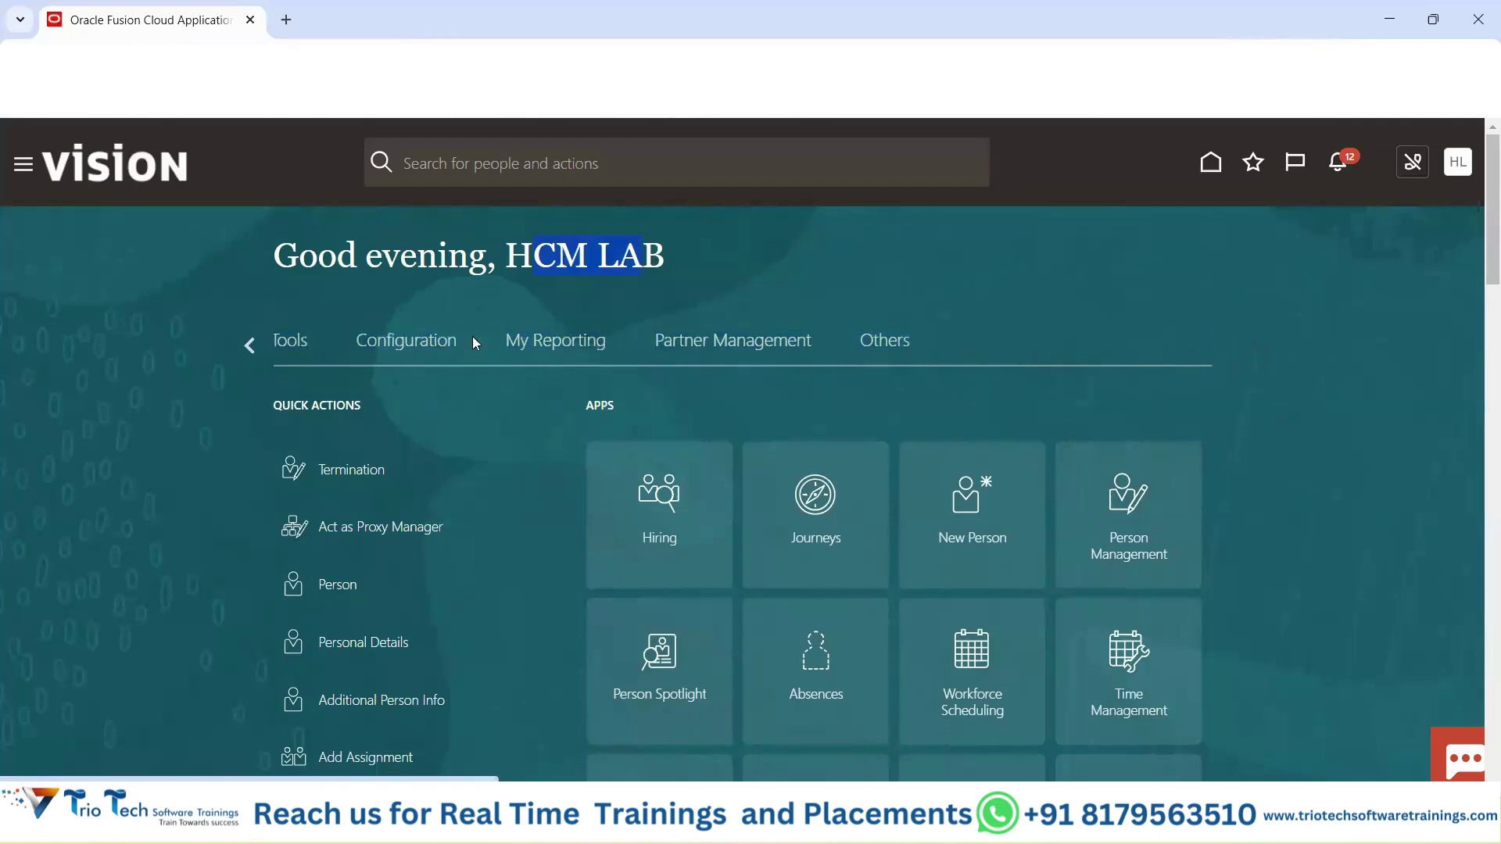
scroll(781, 419, "down", 4)
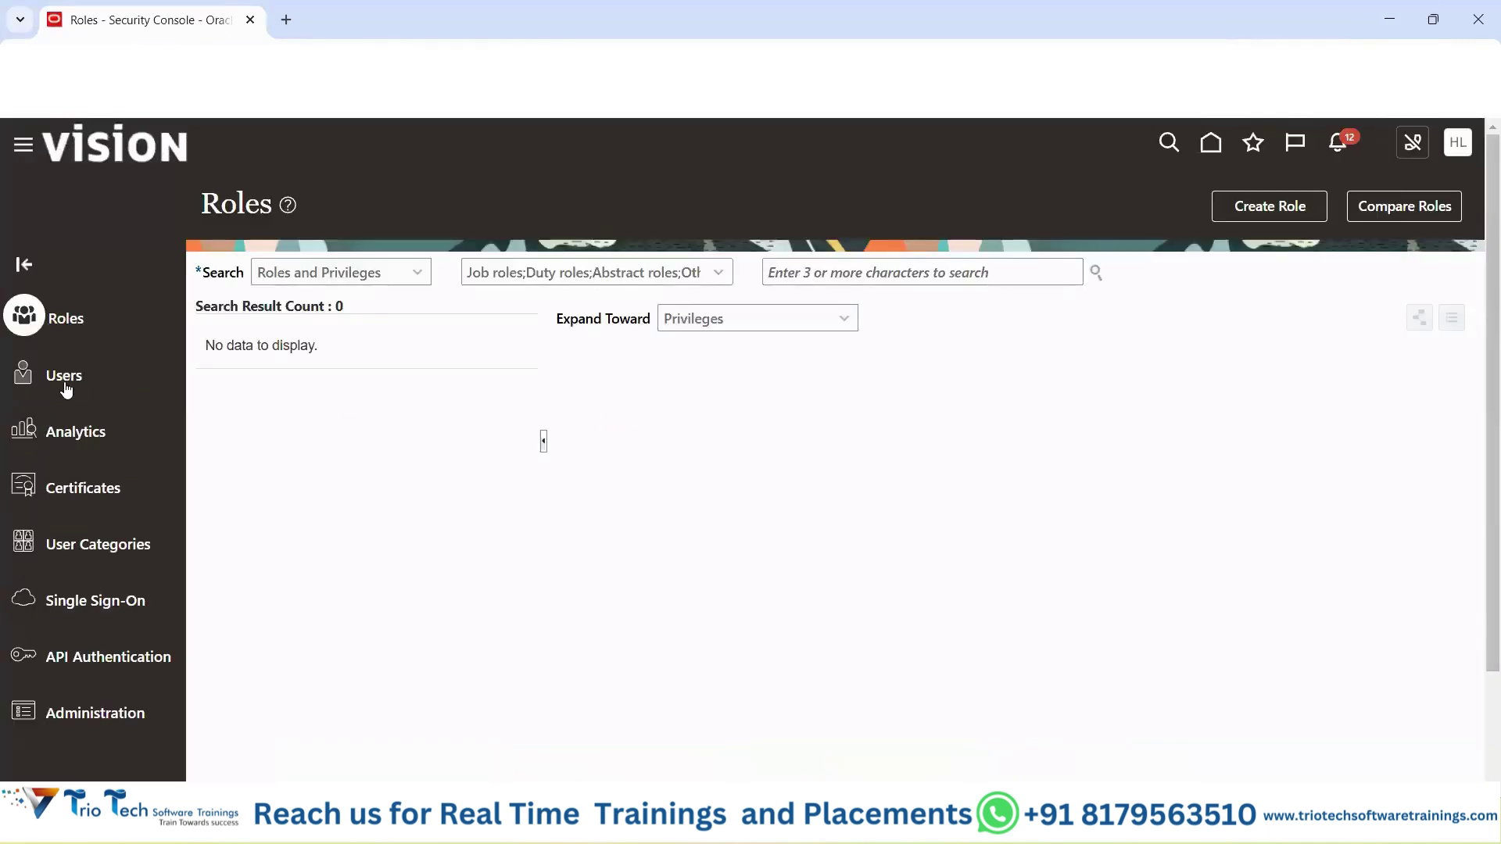
Search the Security Console's user accounts for the new user's user name.
left_click(64, 381)
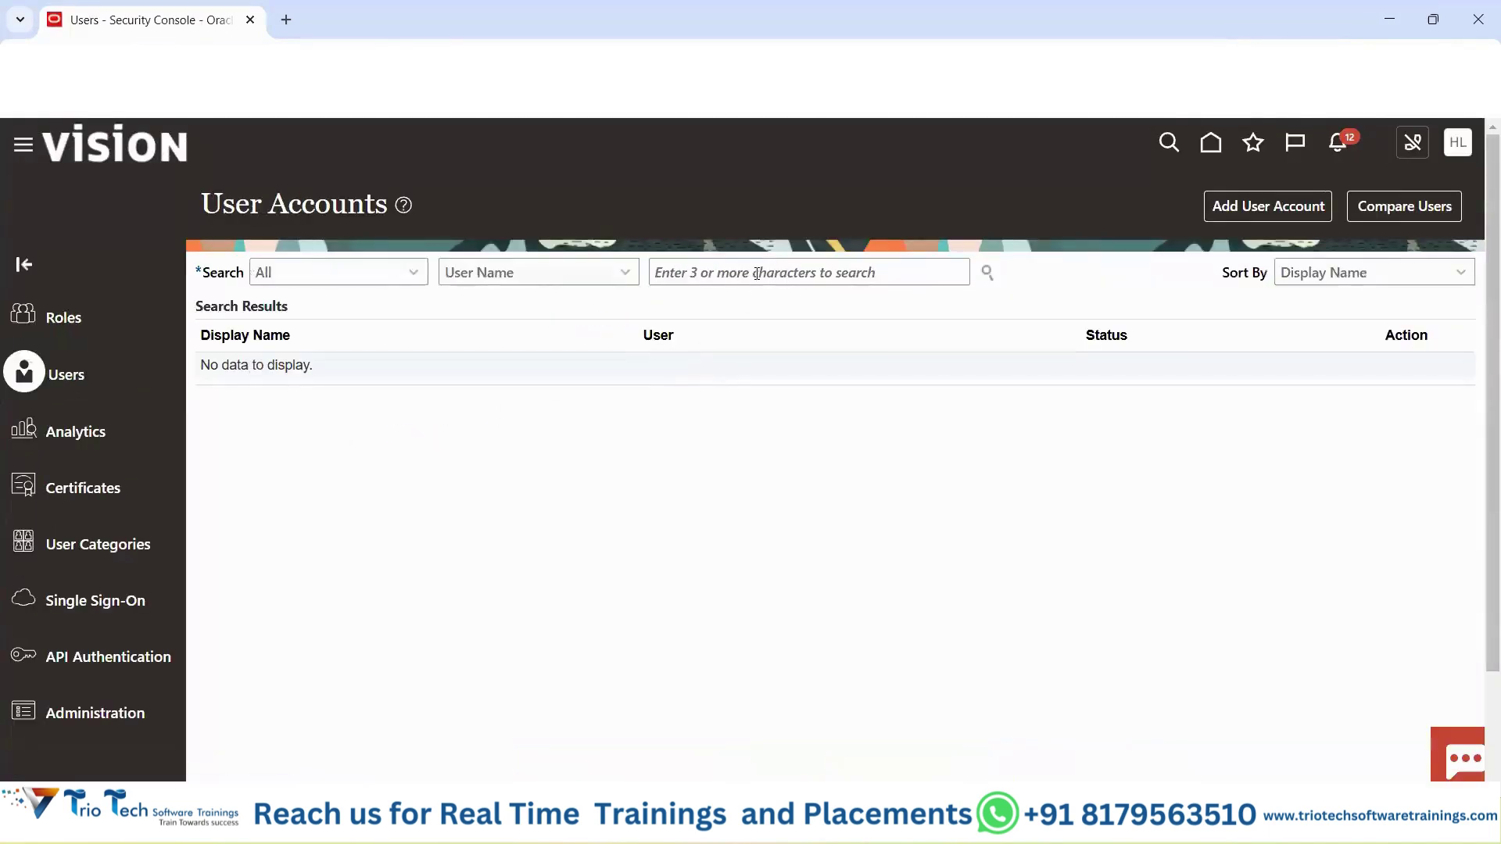
left_click(756, 274)
type("kuma")
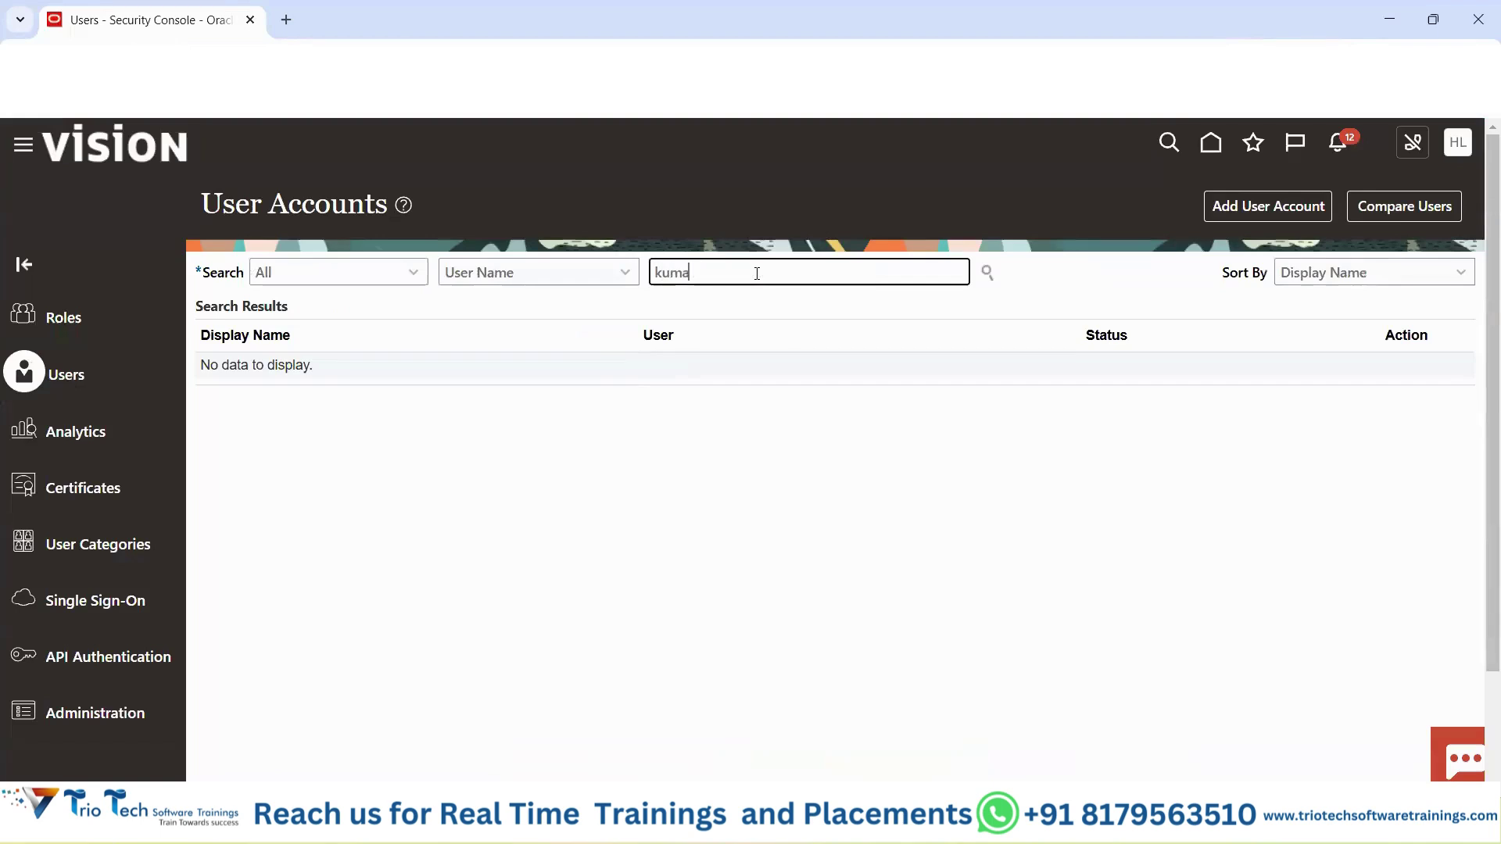
type("r.oracle")
key("Return")
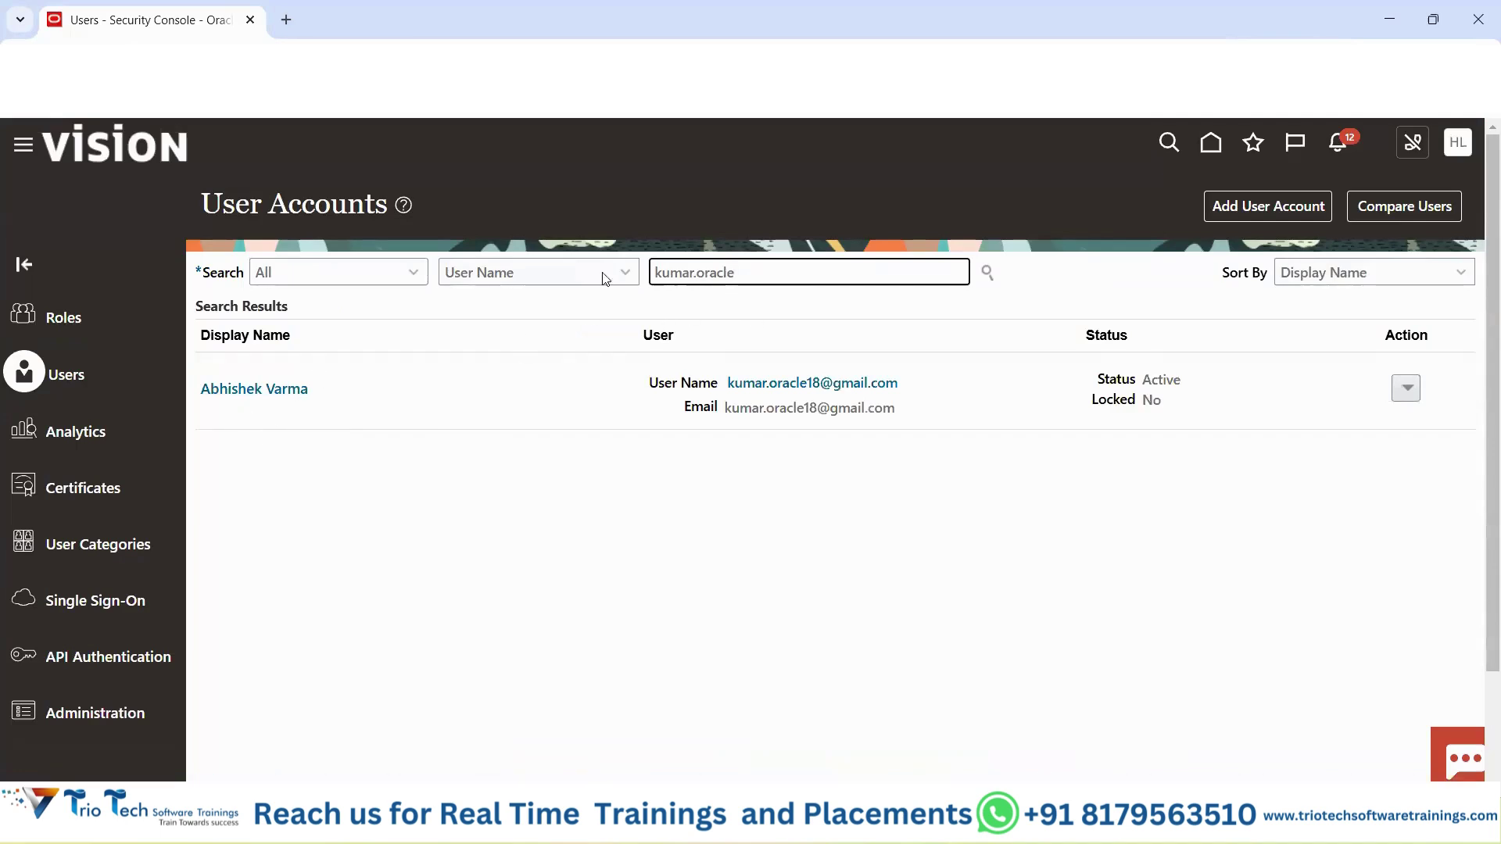
left_click_drag(331, 202, 236, 205)
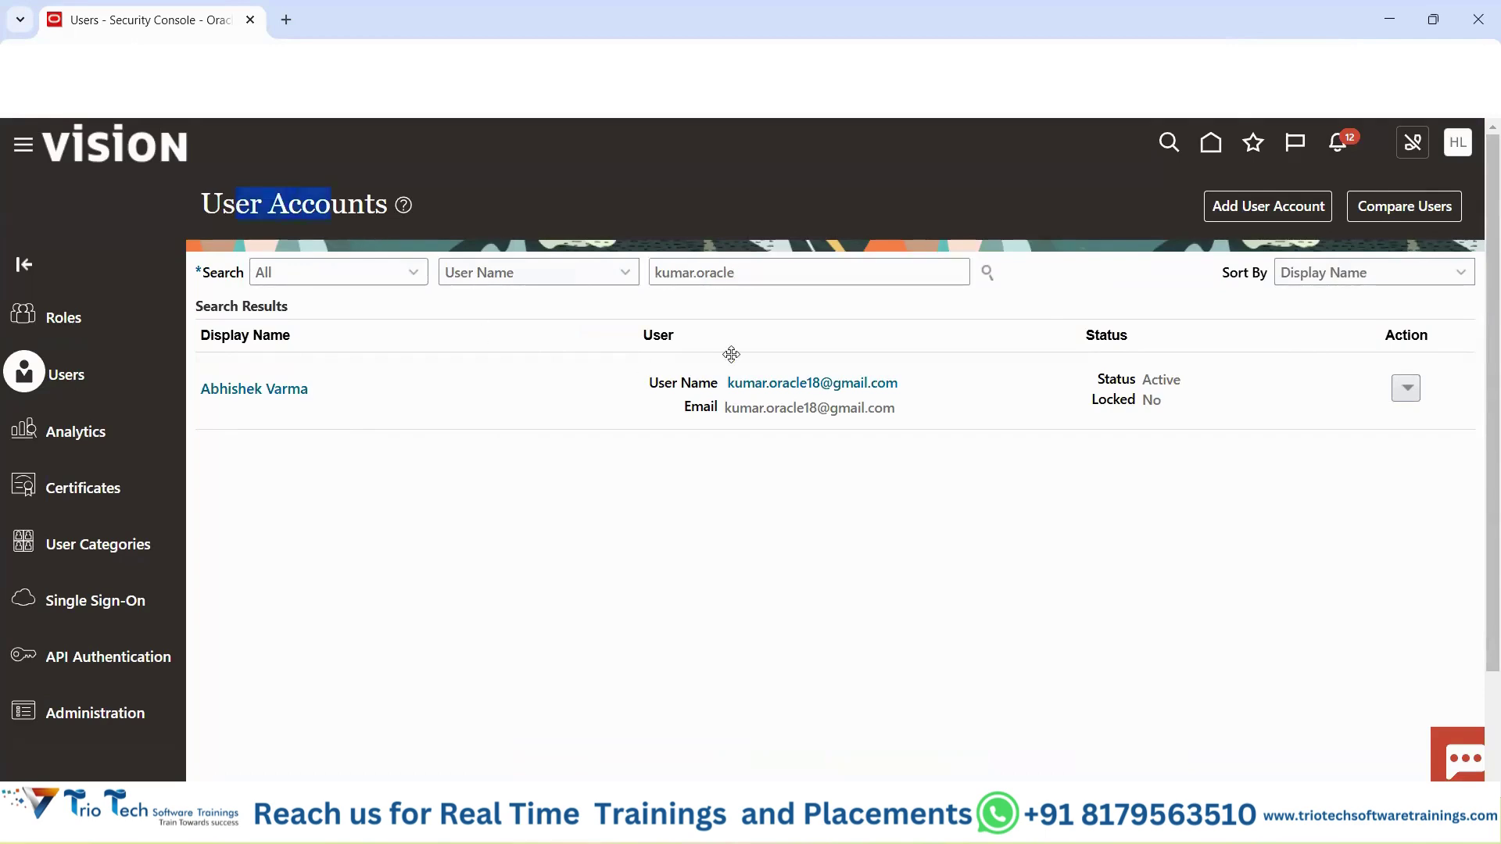
Open the new user's account in edit mode and start adding a role.
left_click(229, 395)
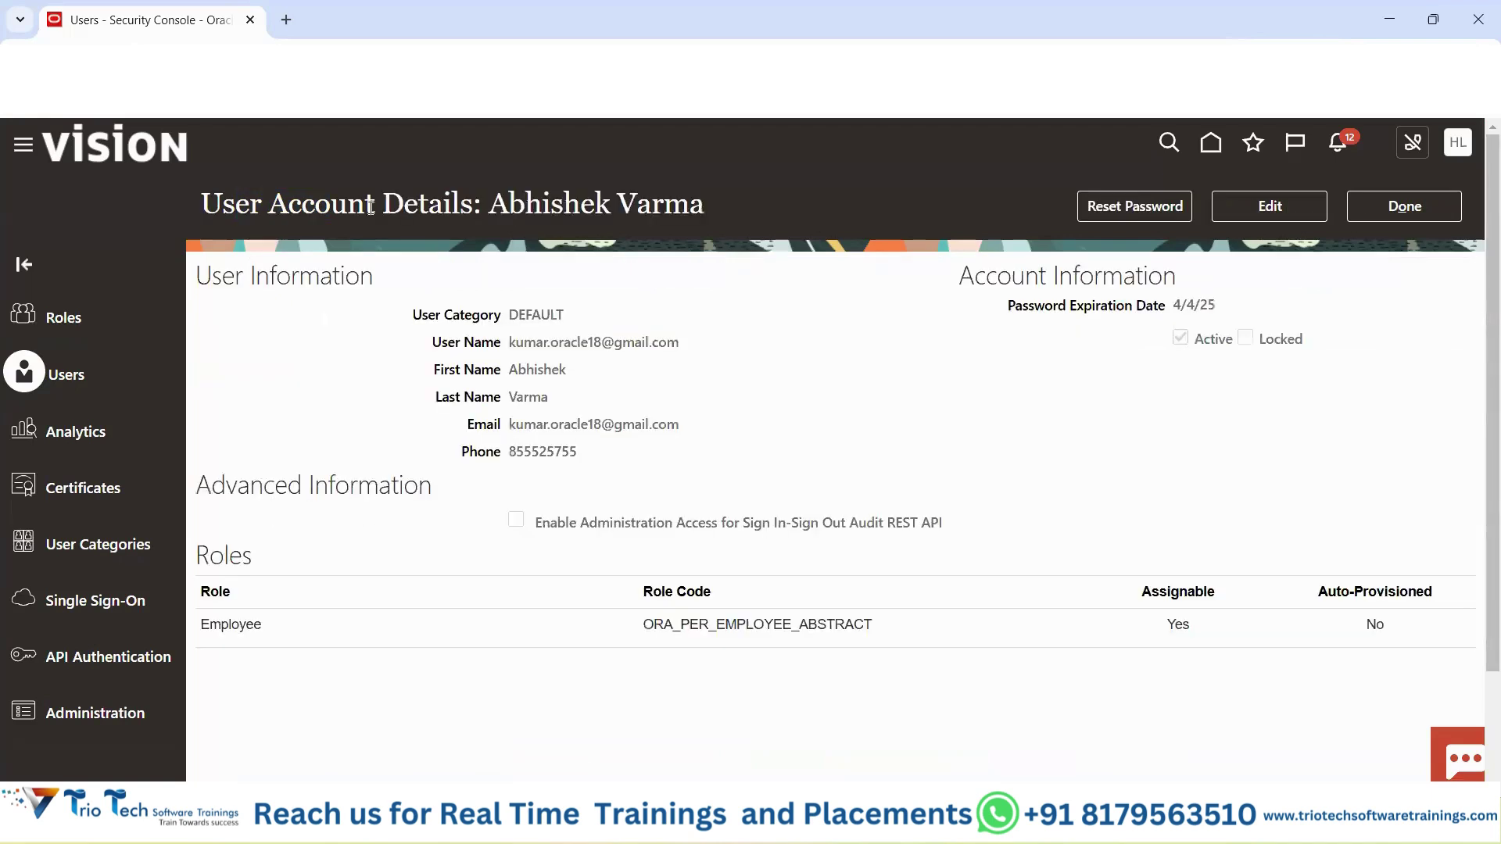
left_click_drag(202, 205, 487, 205)
left_click_drag(729, 193, 509, 205)
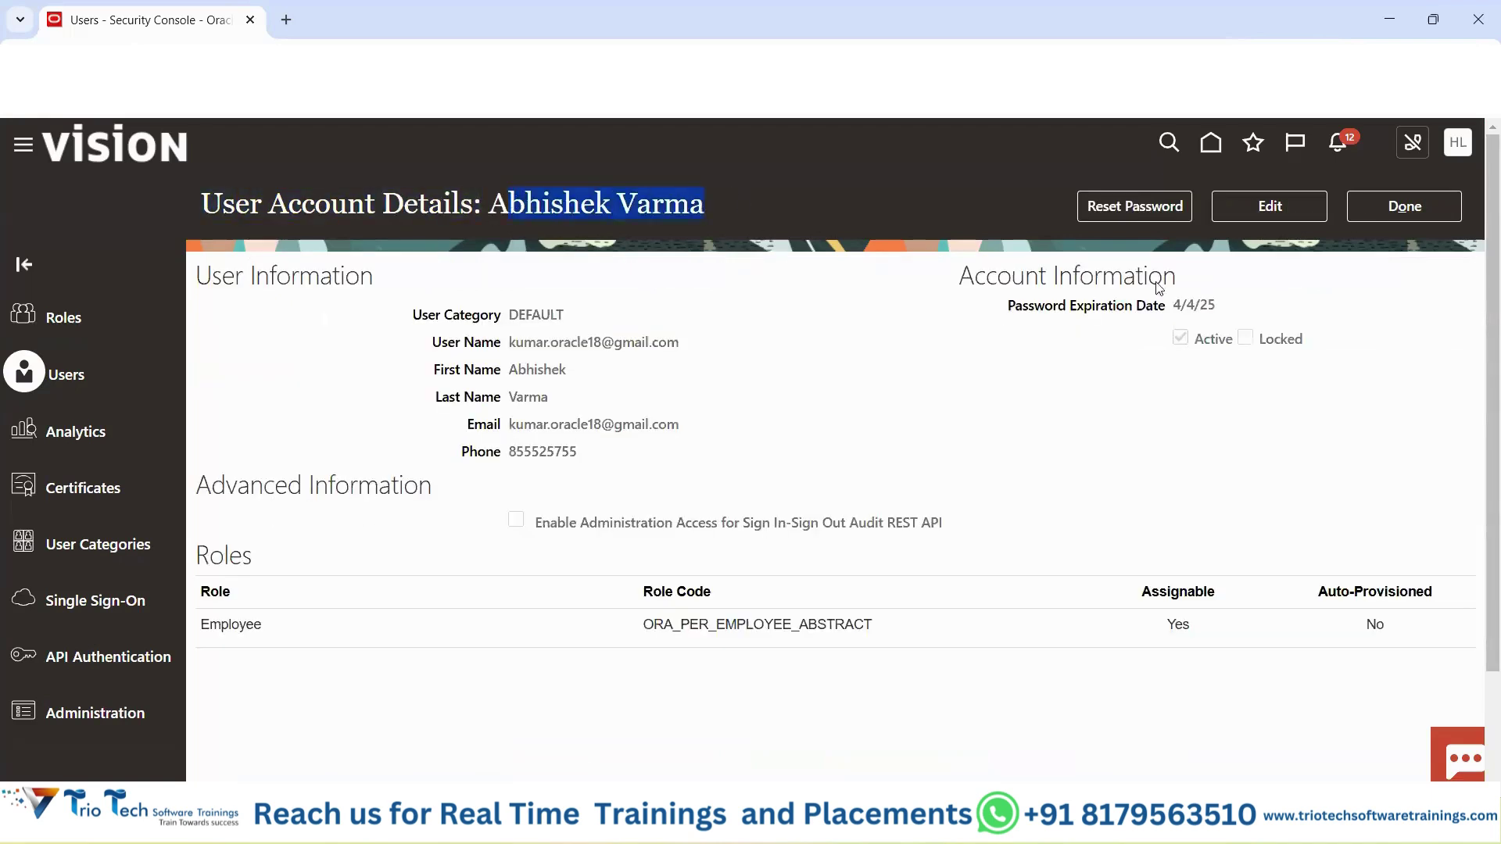
left_click(1284, 206)
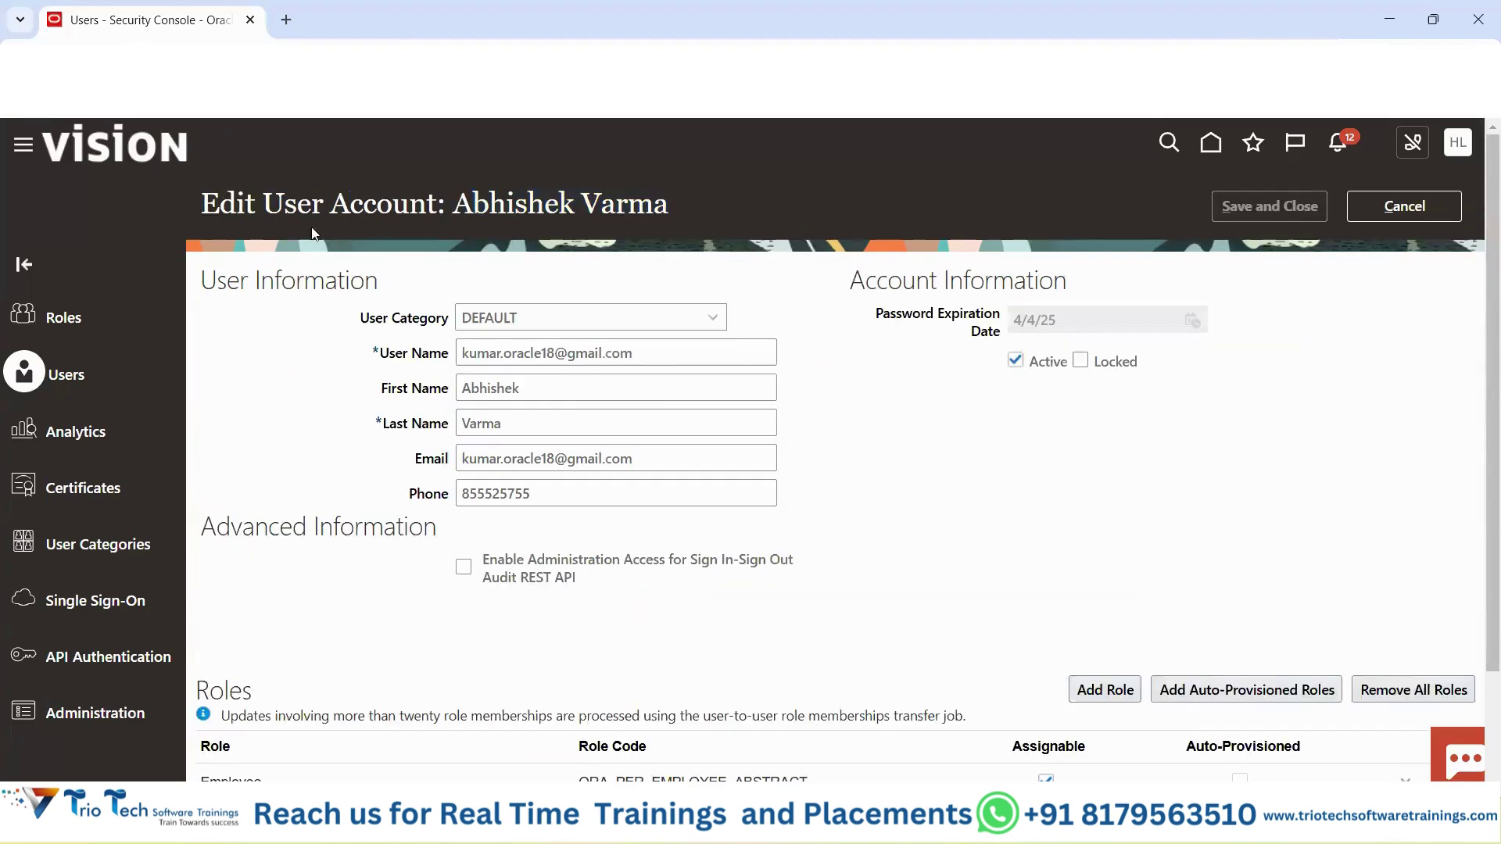
left_click_drag(270, 208, 411, 205)
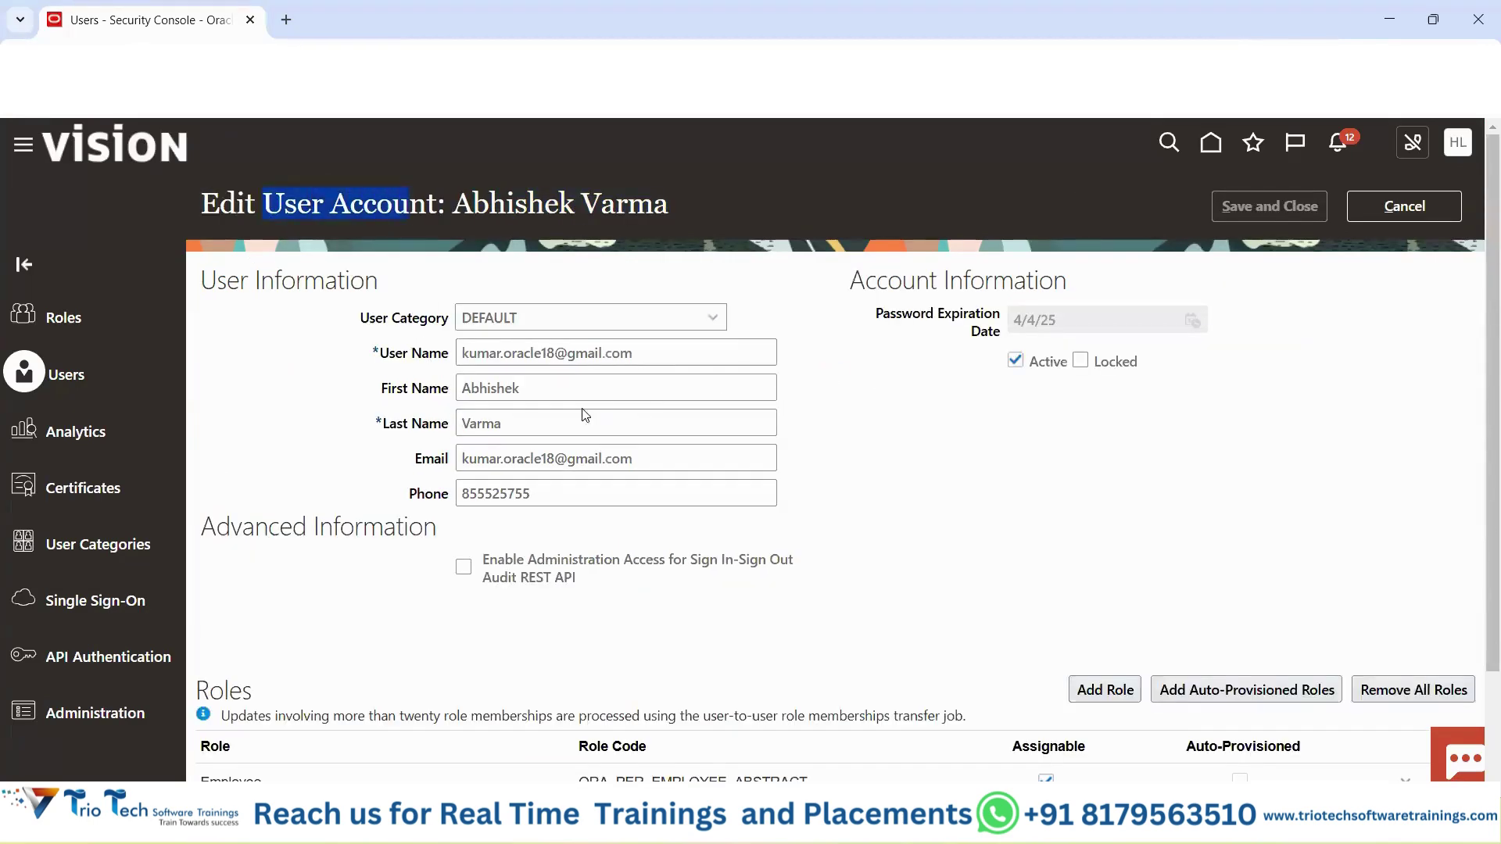
left_click(426, 358)
key("Tab")
key("Tab")
scroll(540, 391, "down", 1)
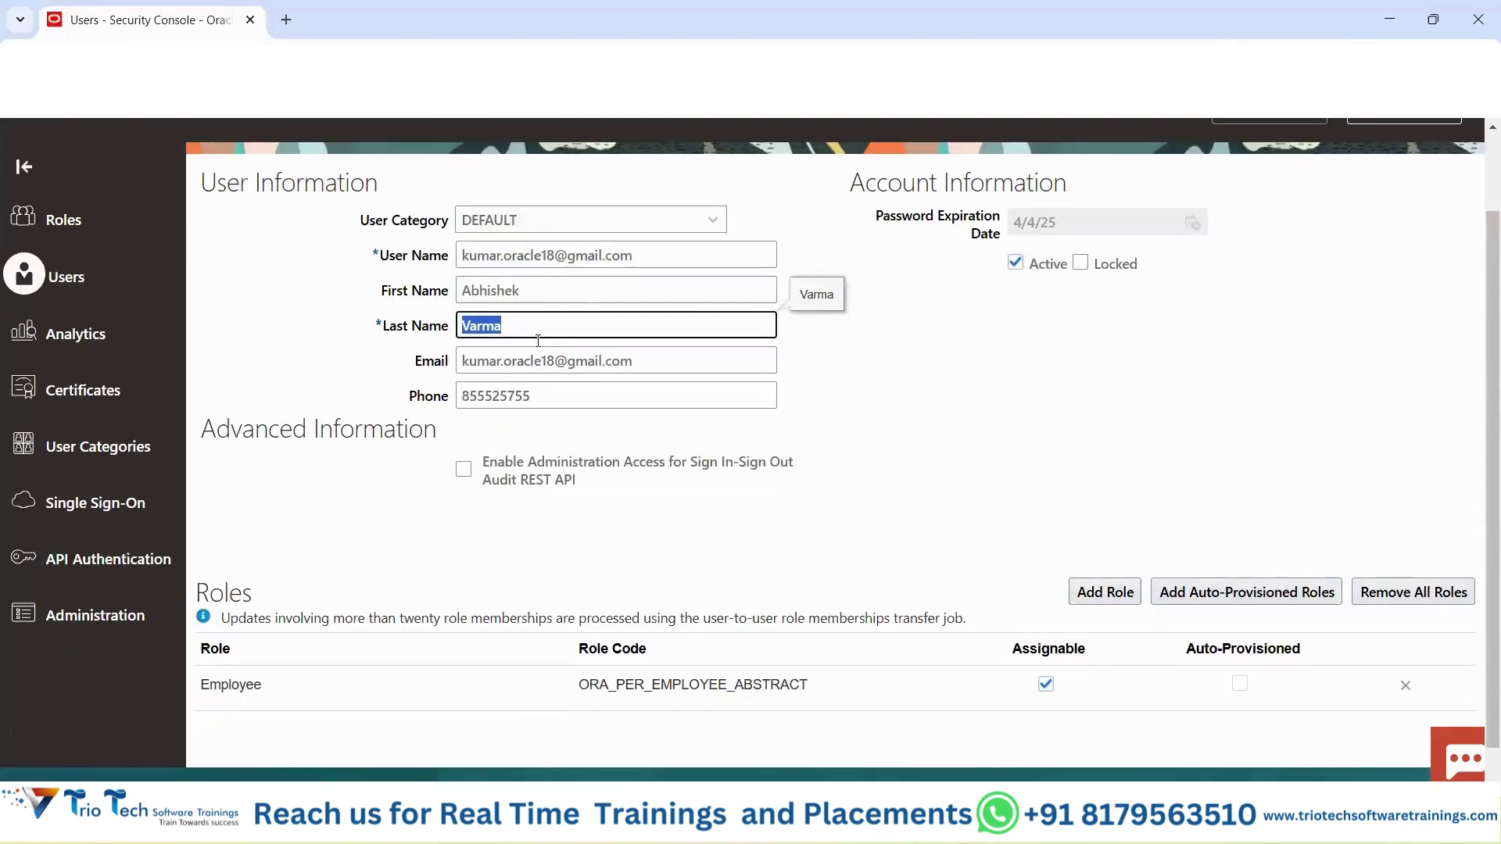
scroll(743, 426, "down", 1)
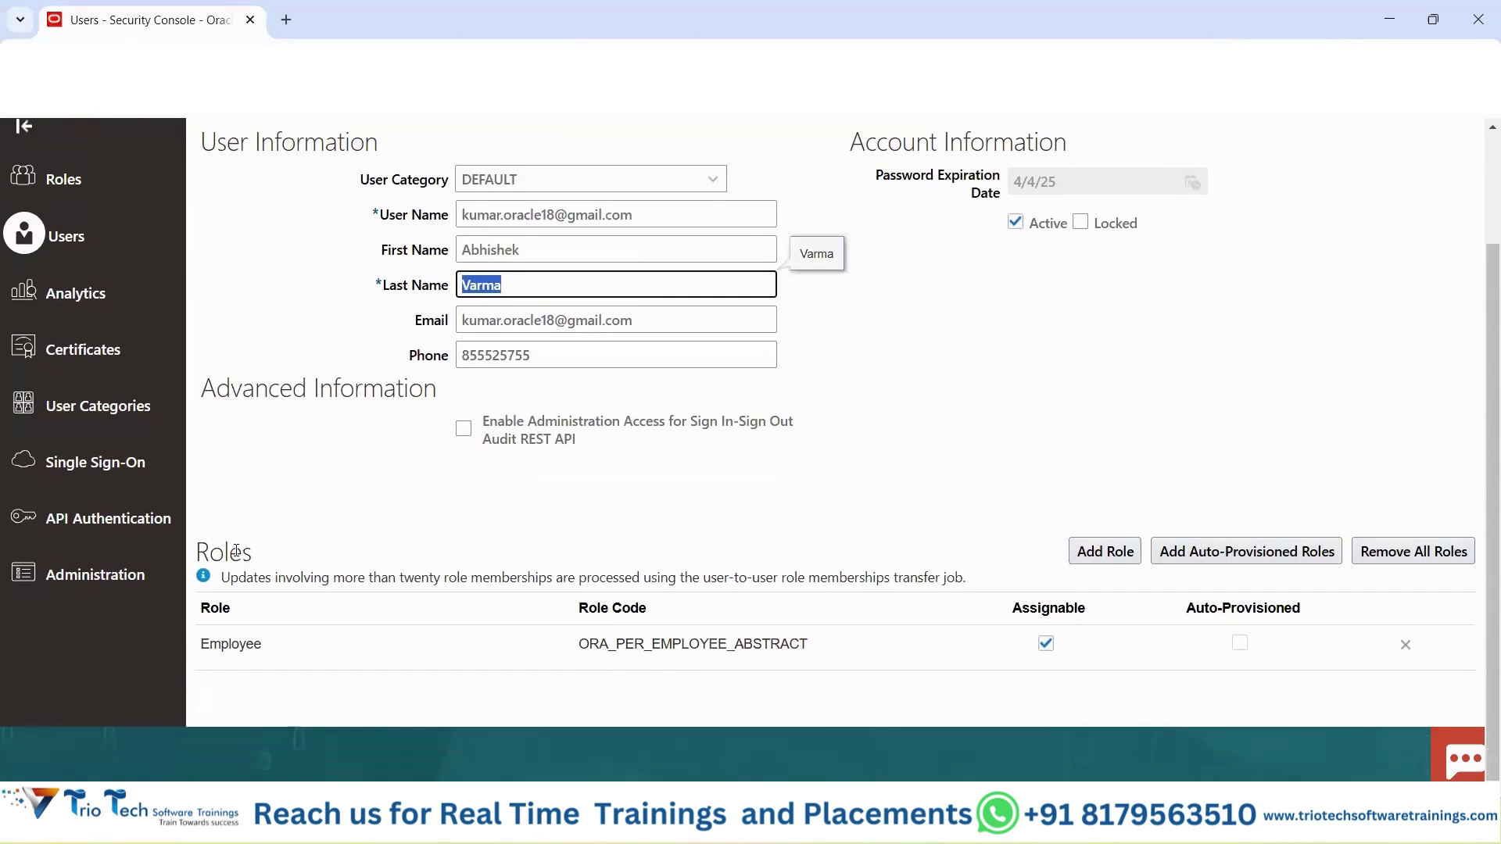
double_click(268, 549)
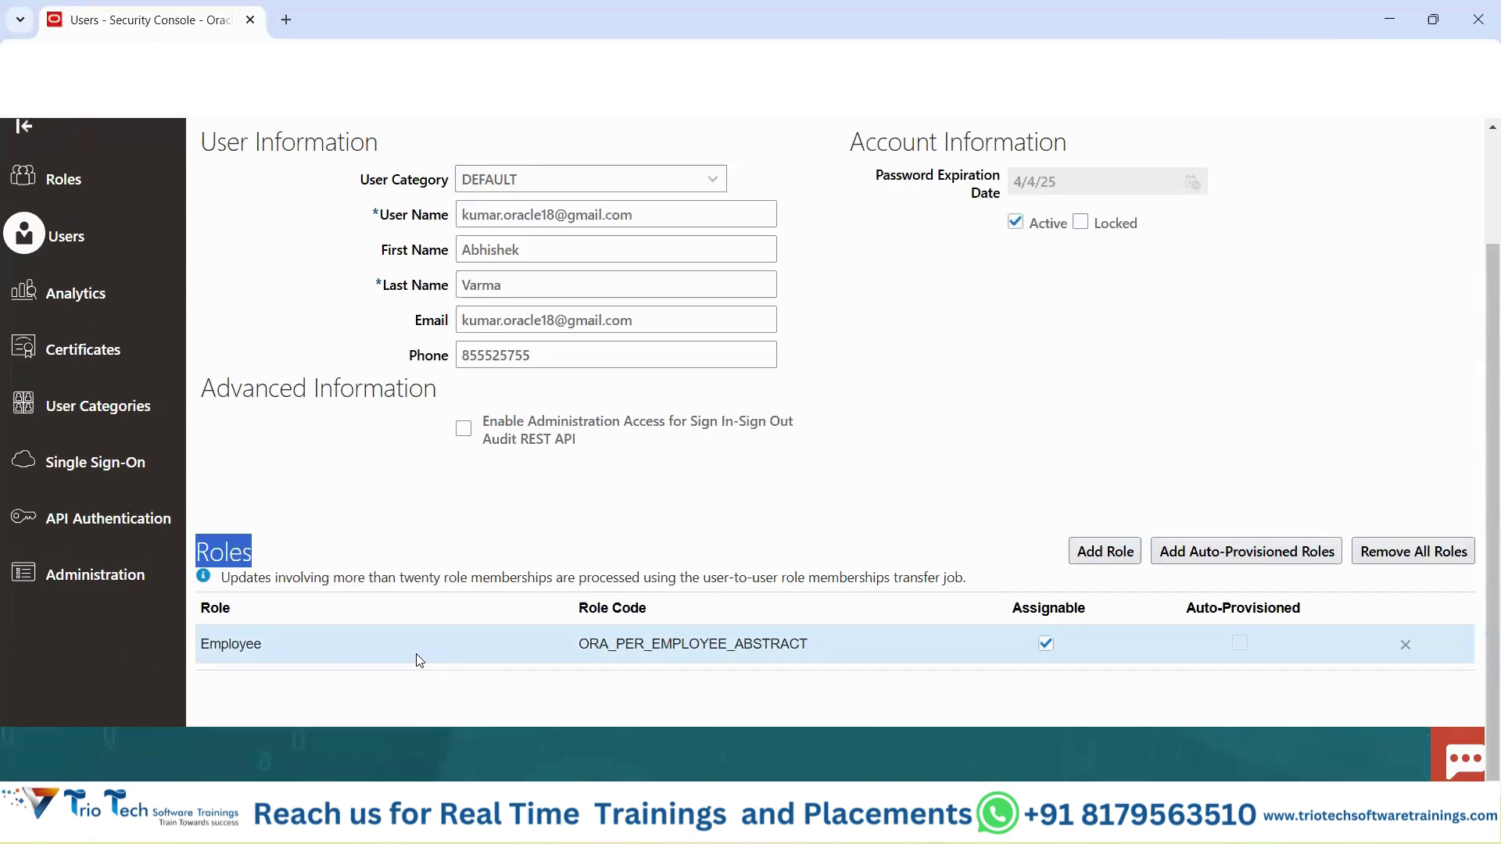
scroll(791, 526, "up", 2)
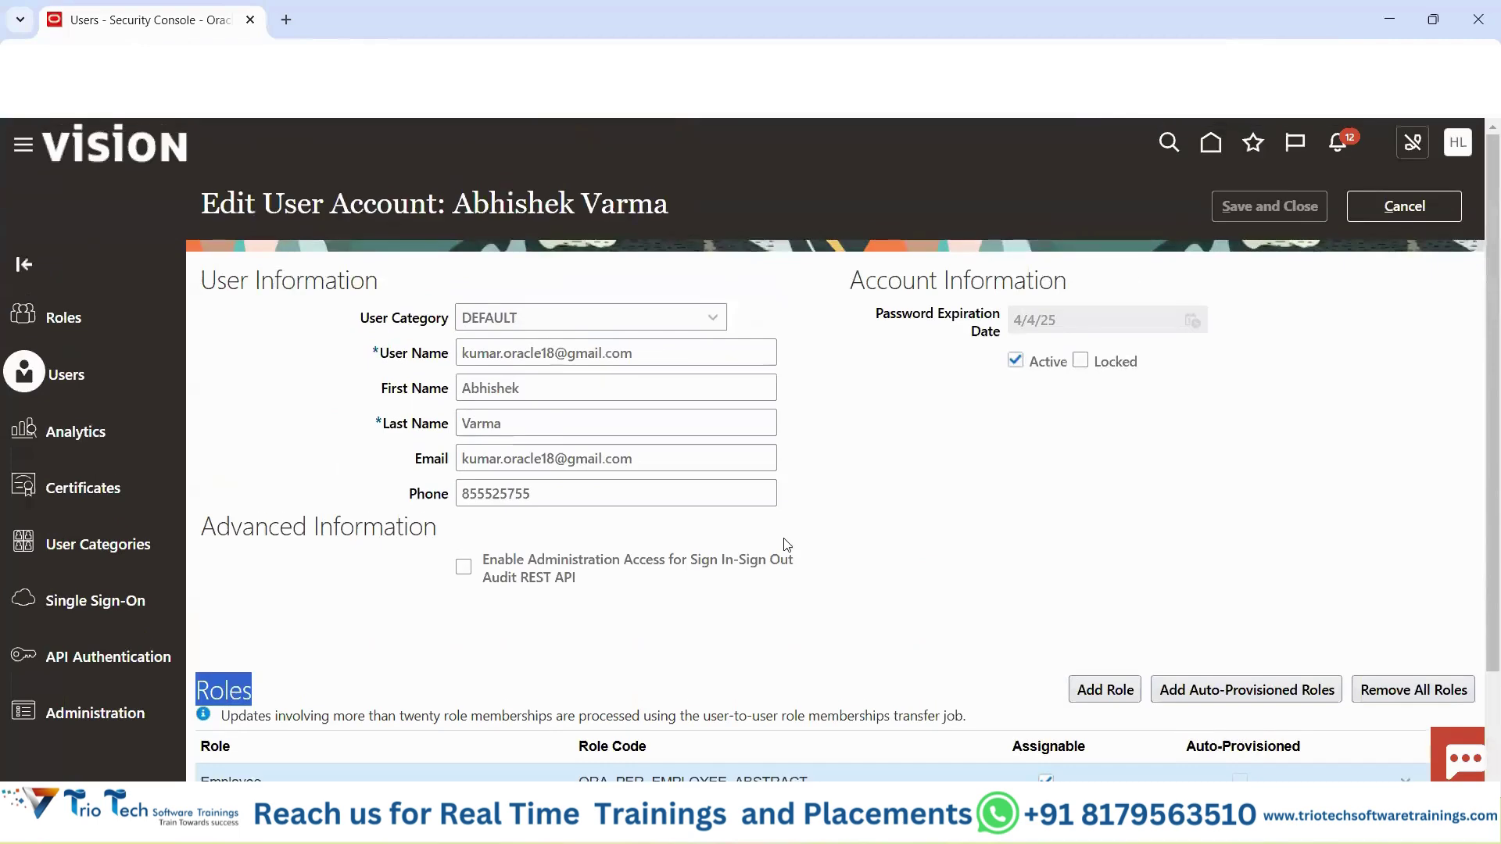
scroll(949, 583, "down", 2)
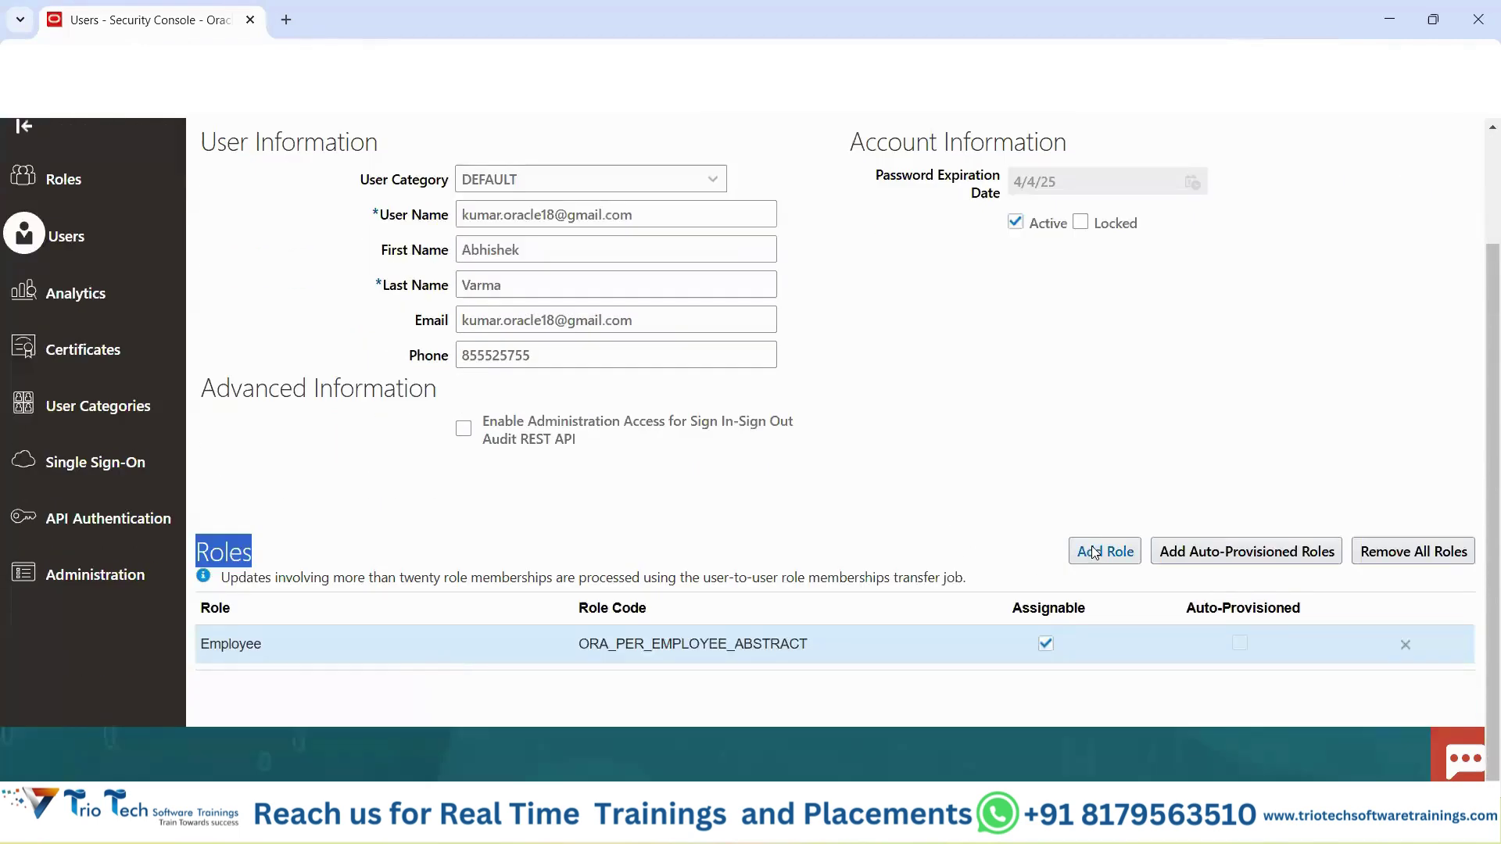
left_click(1095, 552)
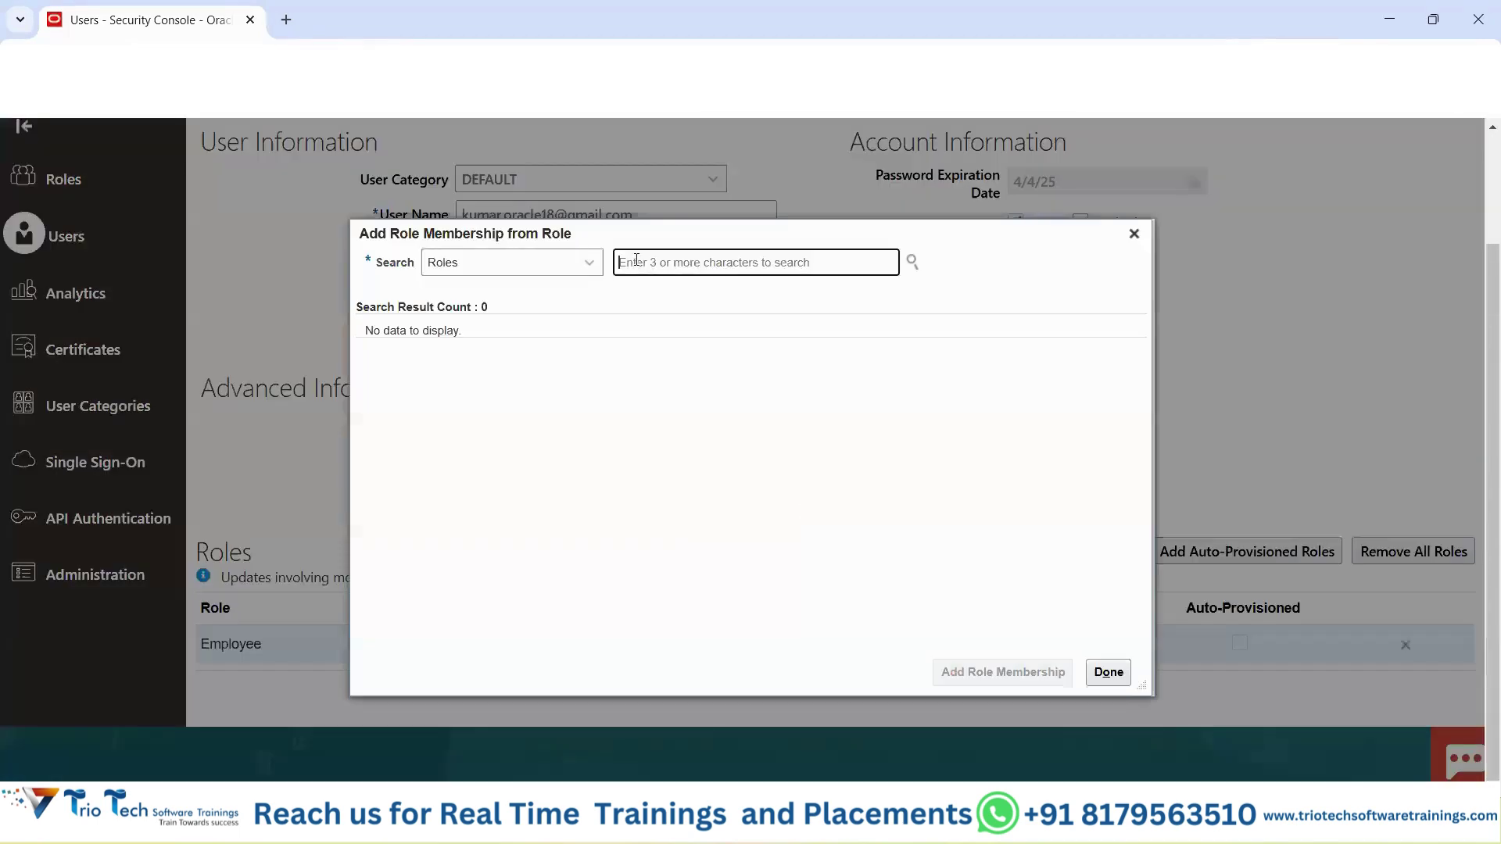
Add the Human Resource Manager role, copying its name from the spreadsheet.
key("alt+Tab")
left_click(469, 555)
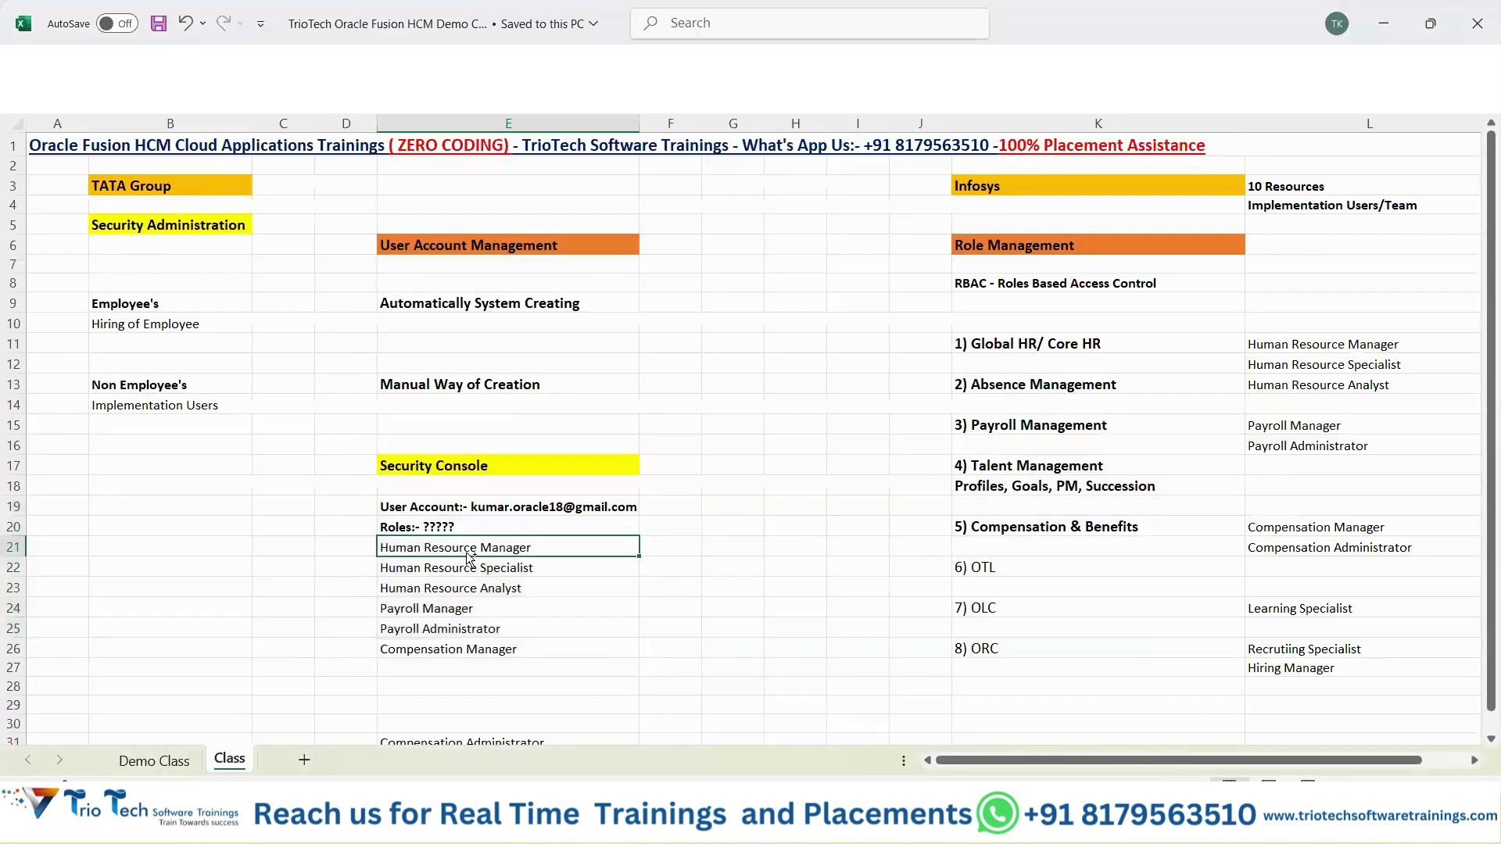
key("ctrl+c")
key("alt+Tab")
key("ctrl+v")
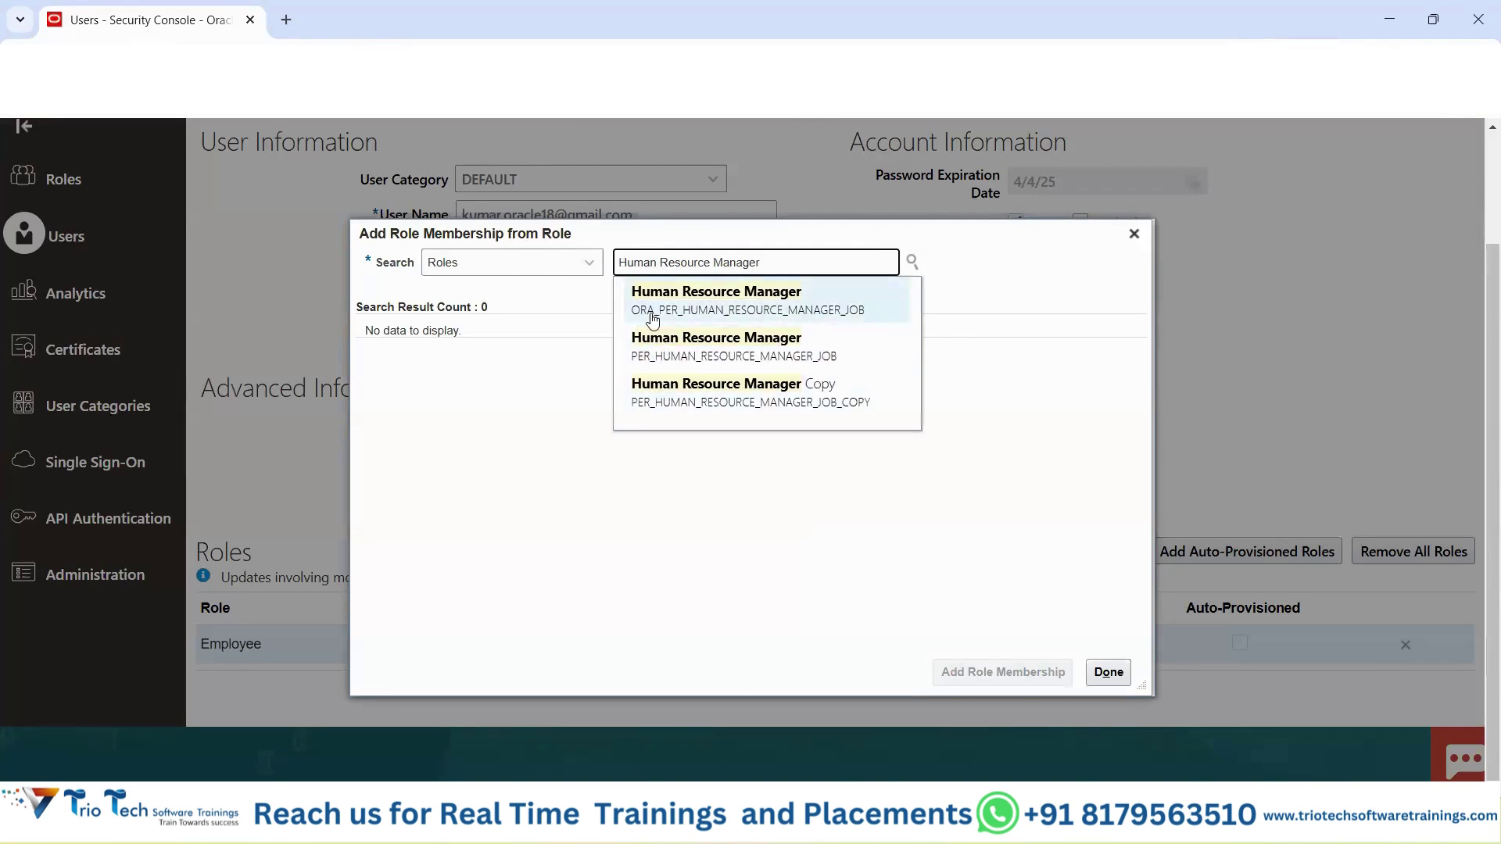
left_click(682, 299)
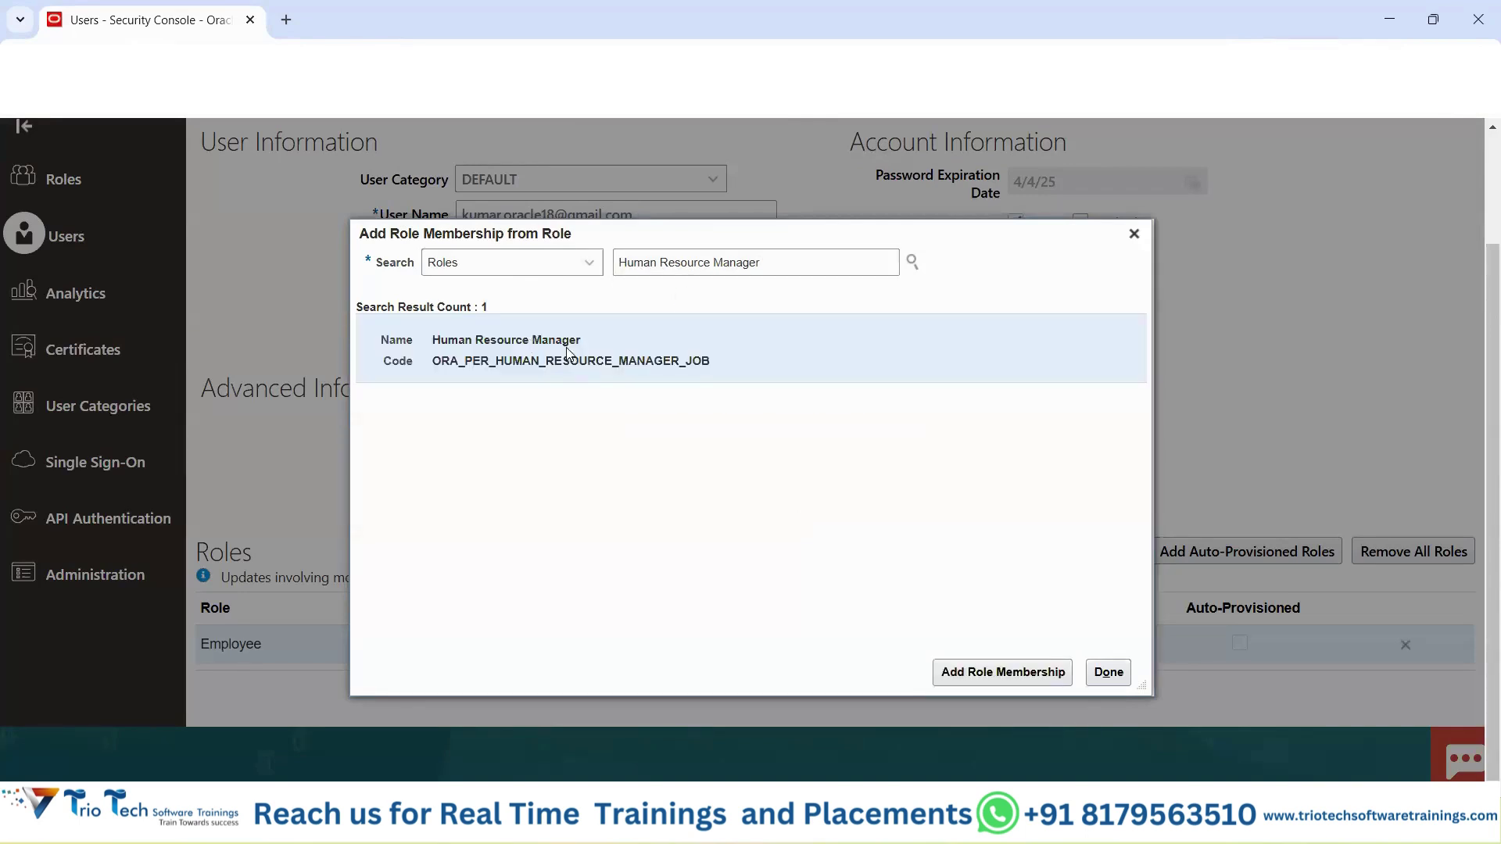
left_click(970, 672)
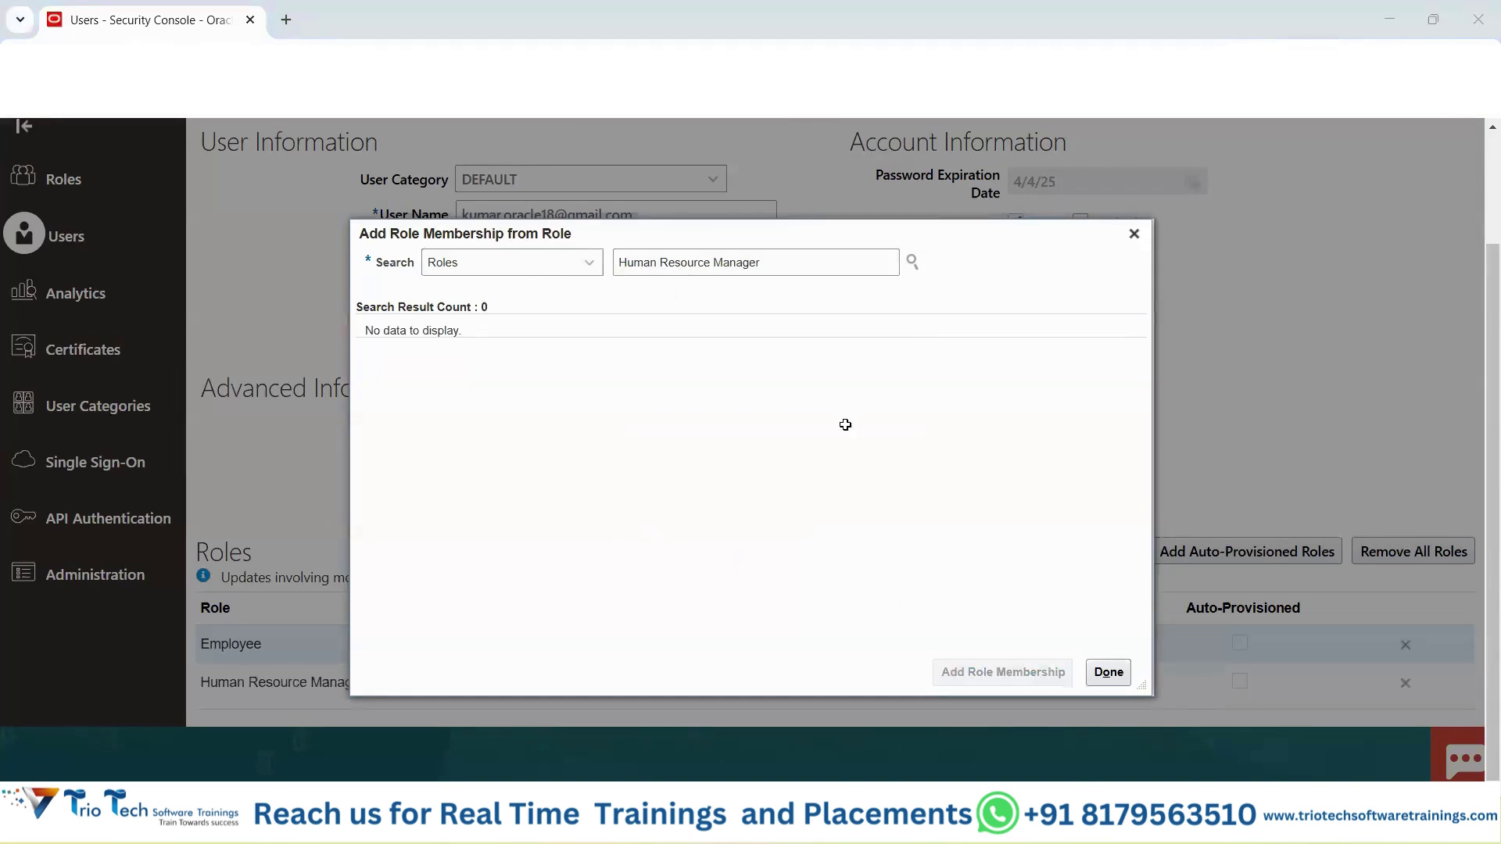
Add the Human Resource Specialist role to the user.
key("alt+Tab")
left_click(501, 566)
key("ctrl+c")
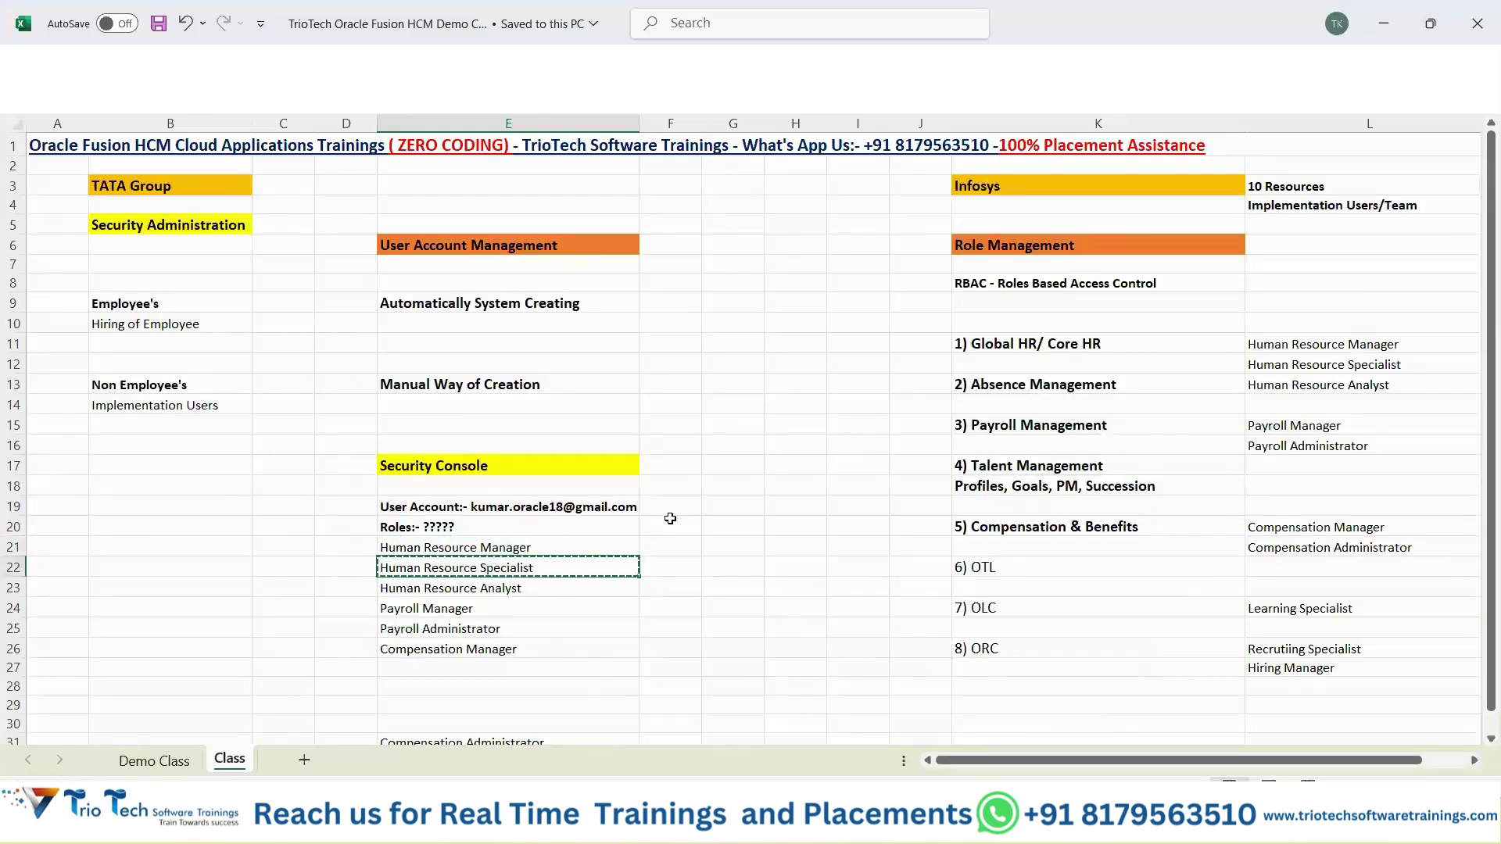
key("alt+Tab")
left_click_drag(772, 267, 519, 269)
key("ctrl+v")
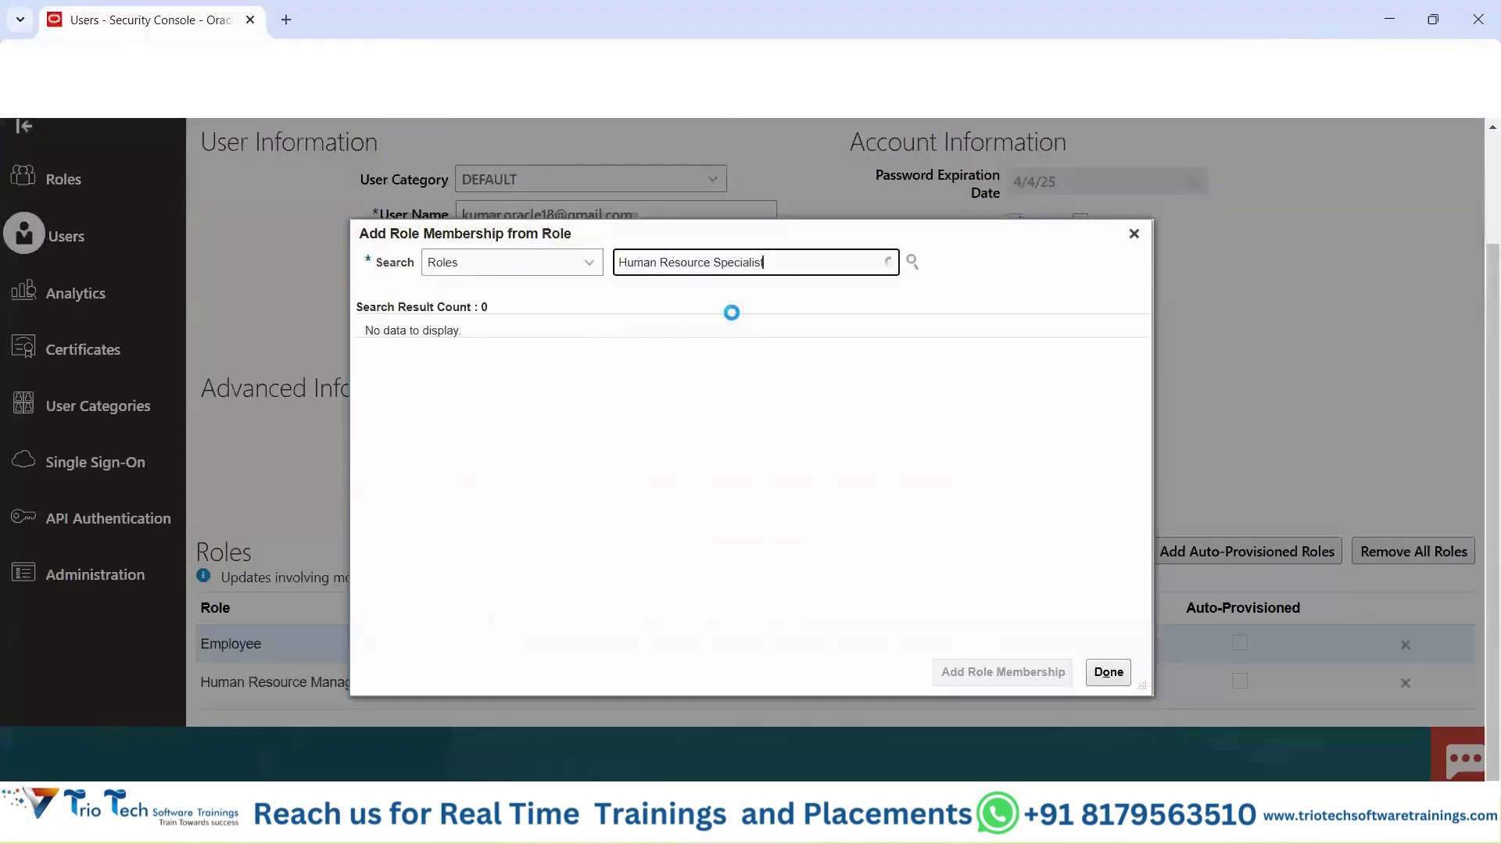
left_click(704, 313)
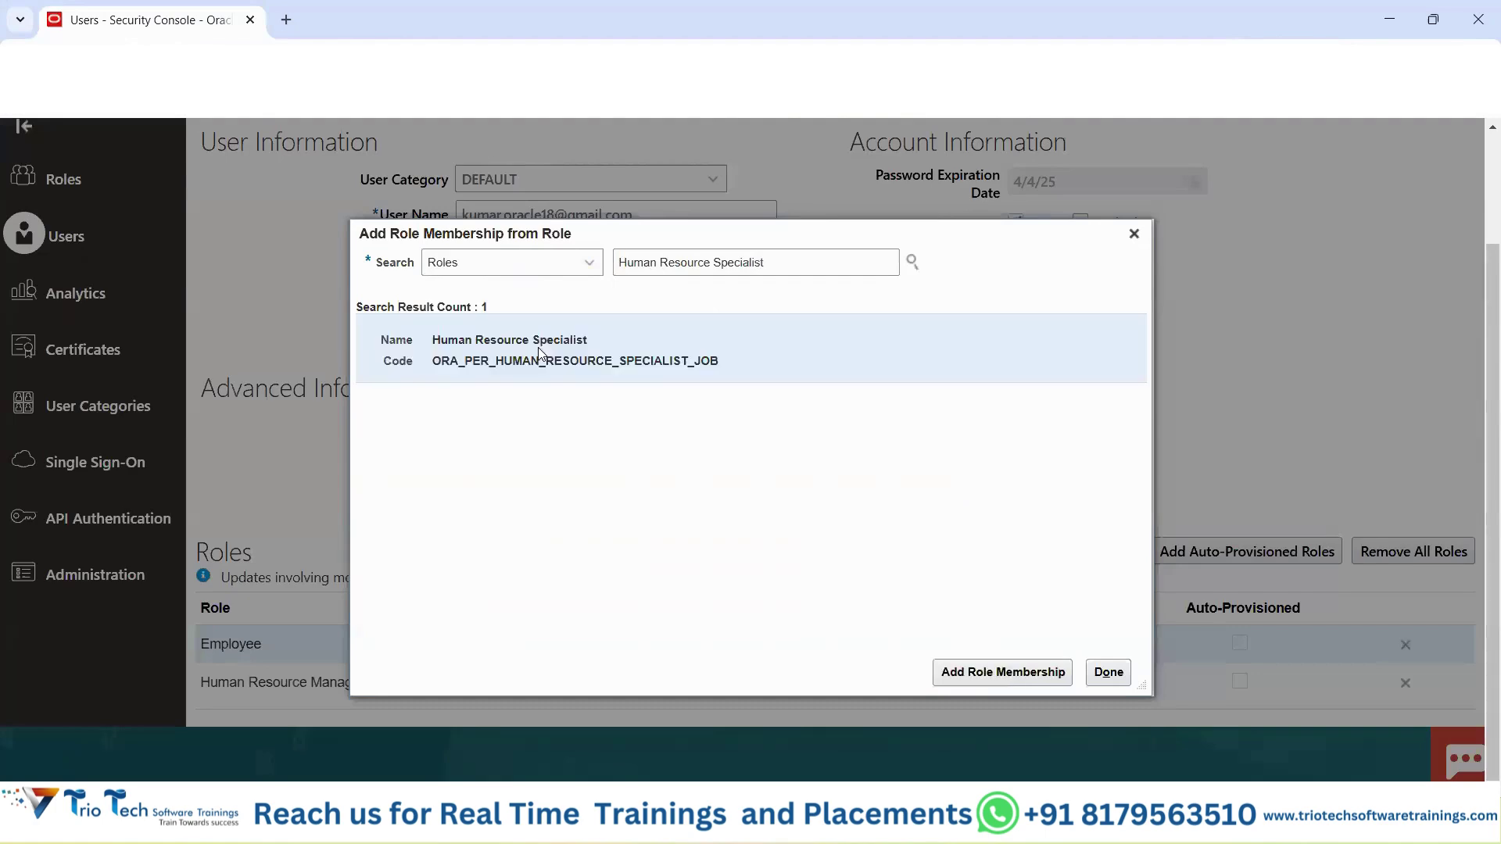
left_click(955, 670)
Add the Human Resource Analyst role to the user.
key("alt+Tab")
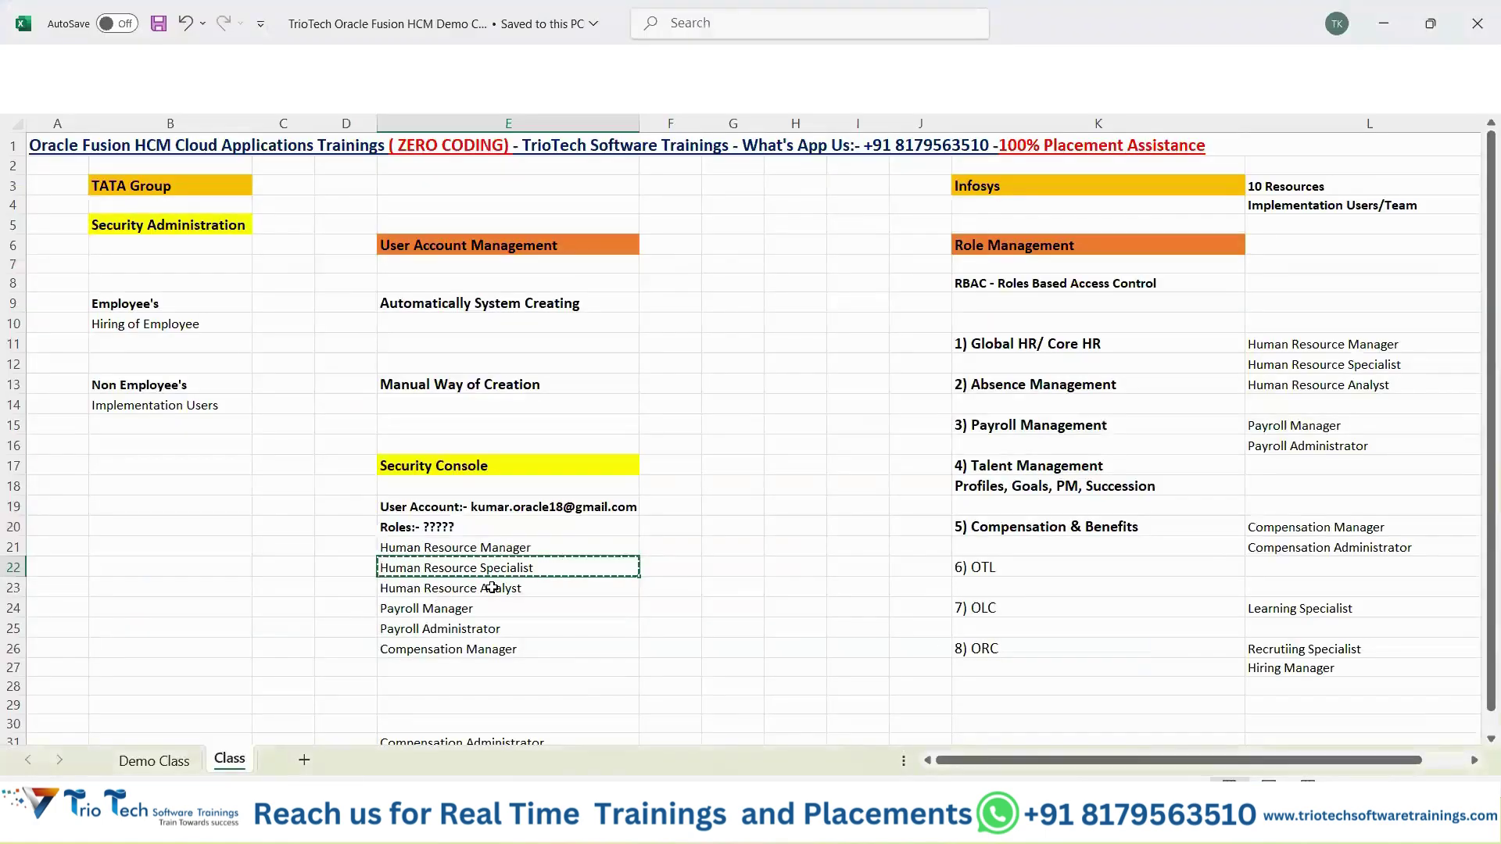
left_click(492, 587)
key("alt+Tab")
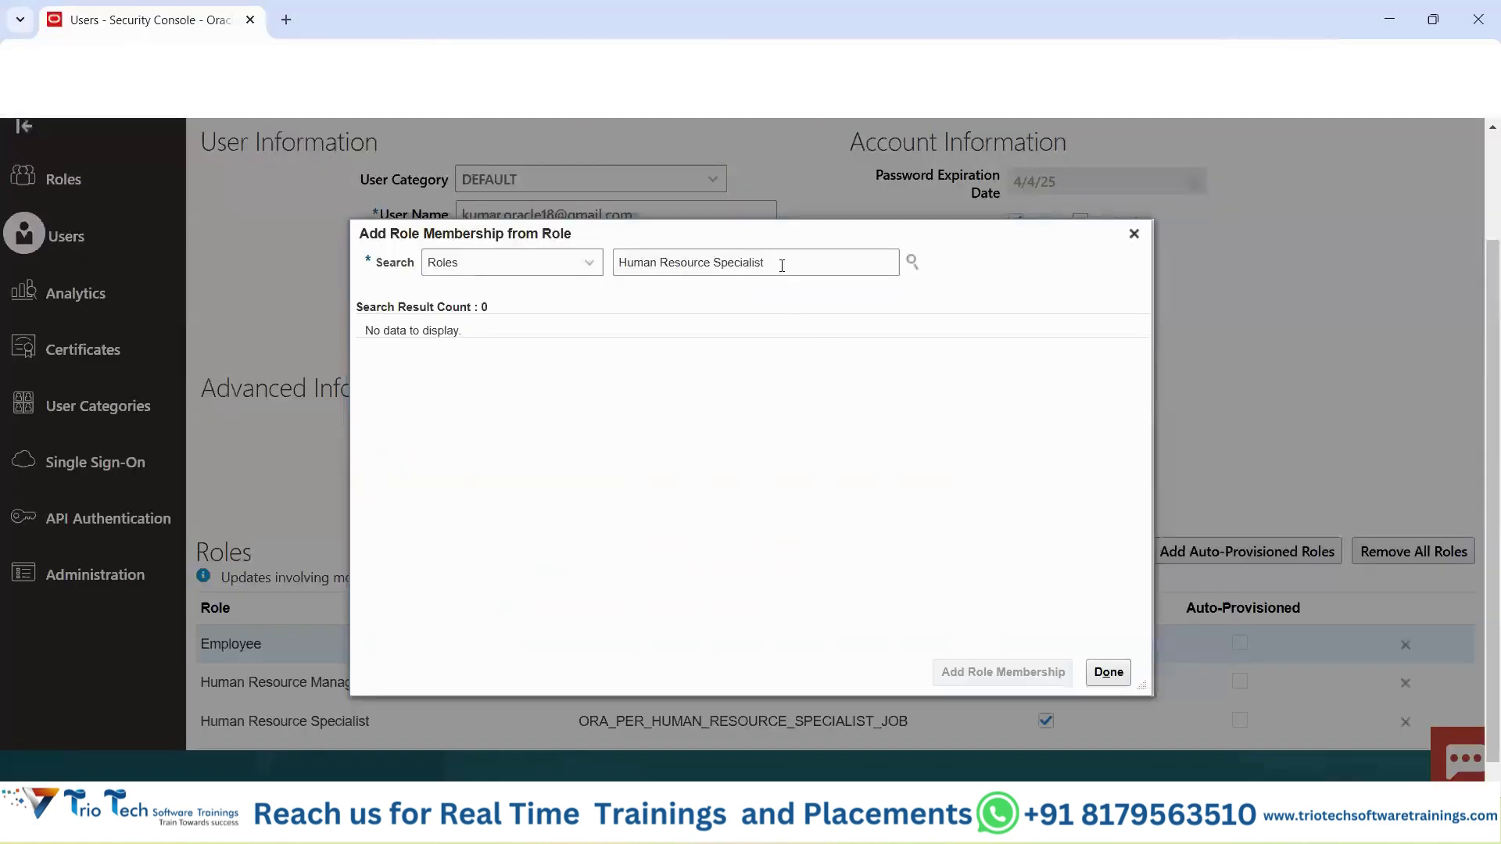
left_click_drag(782, 262, 573, 286)
key("ctrl+v")
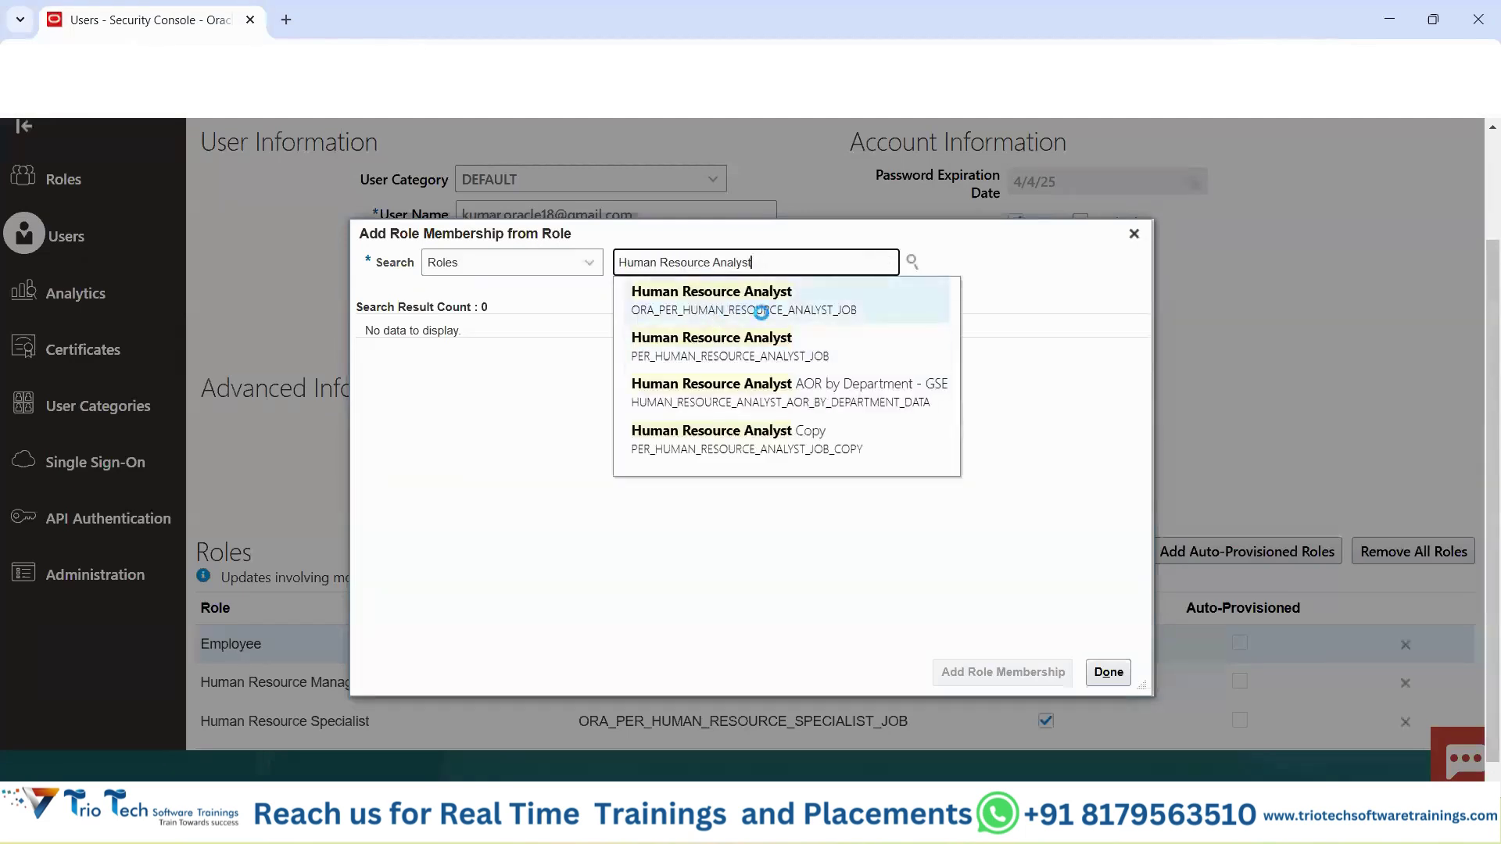
left_click(763, 312)
left_click(976, 670)
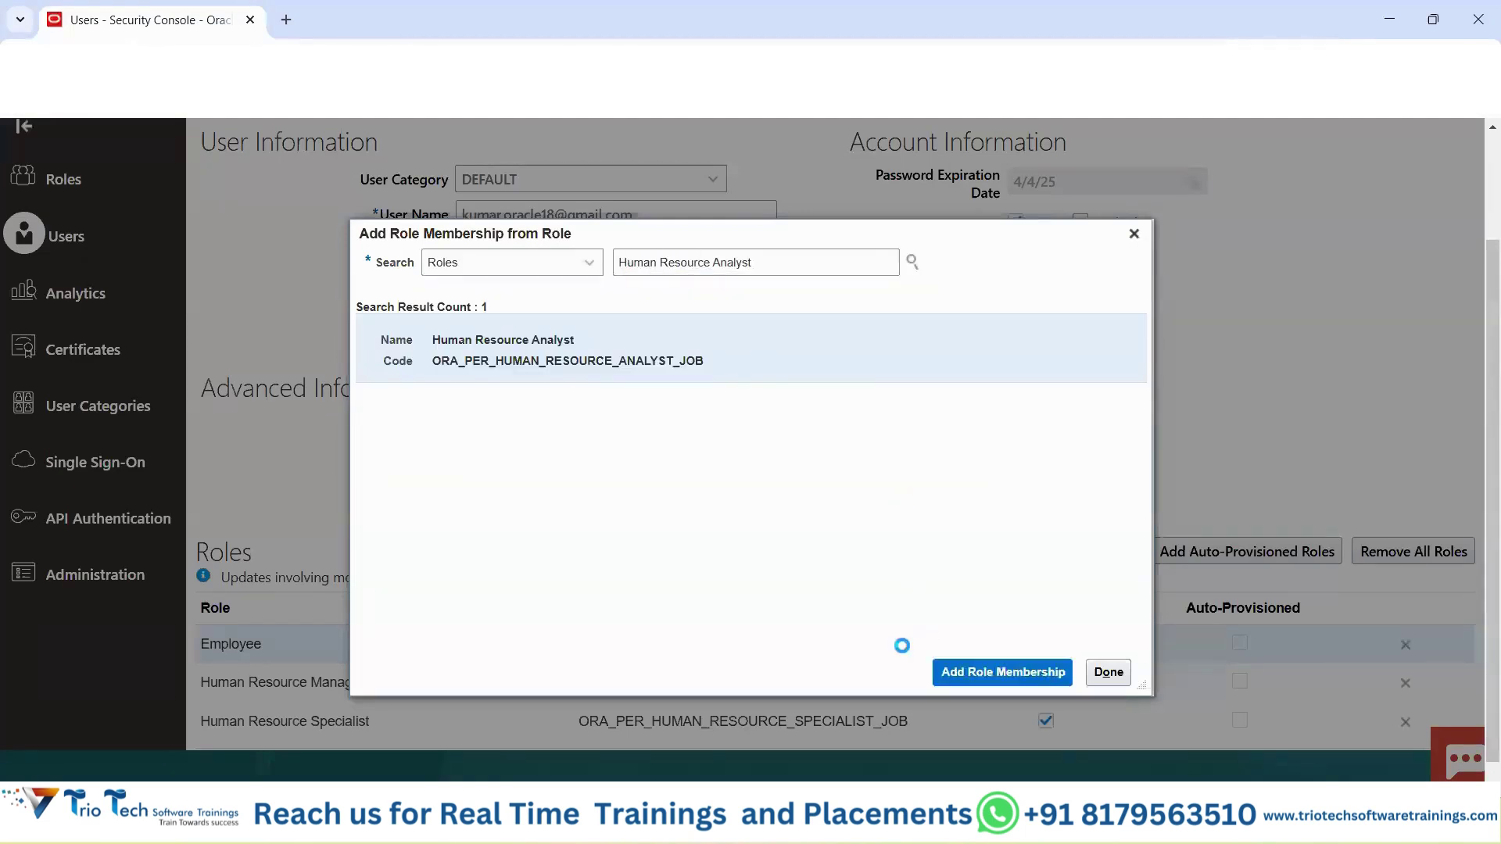
key("alt+Tab")
left_click(443, 611)
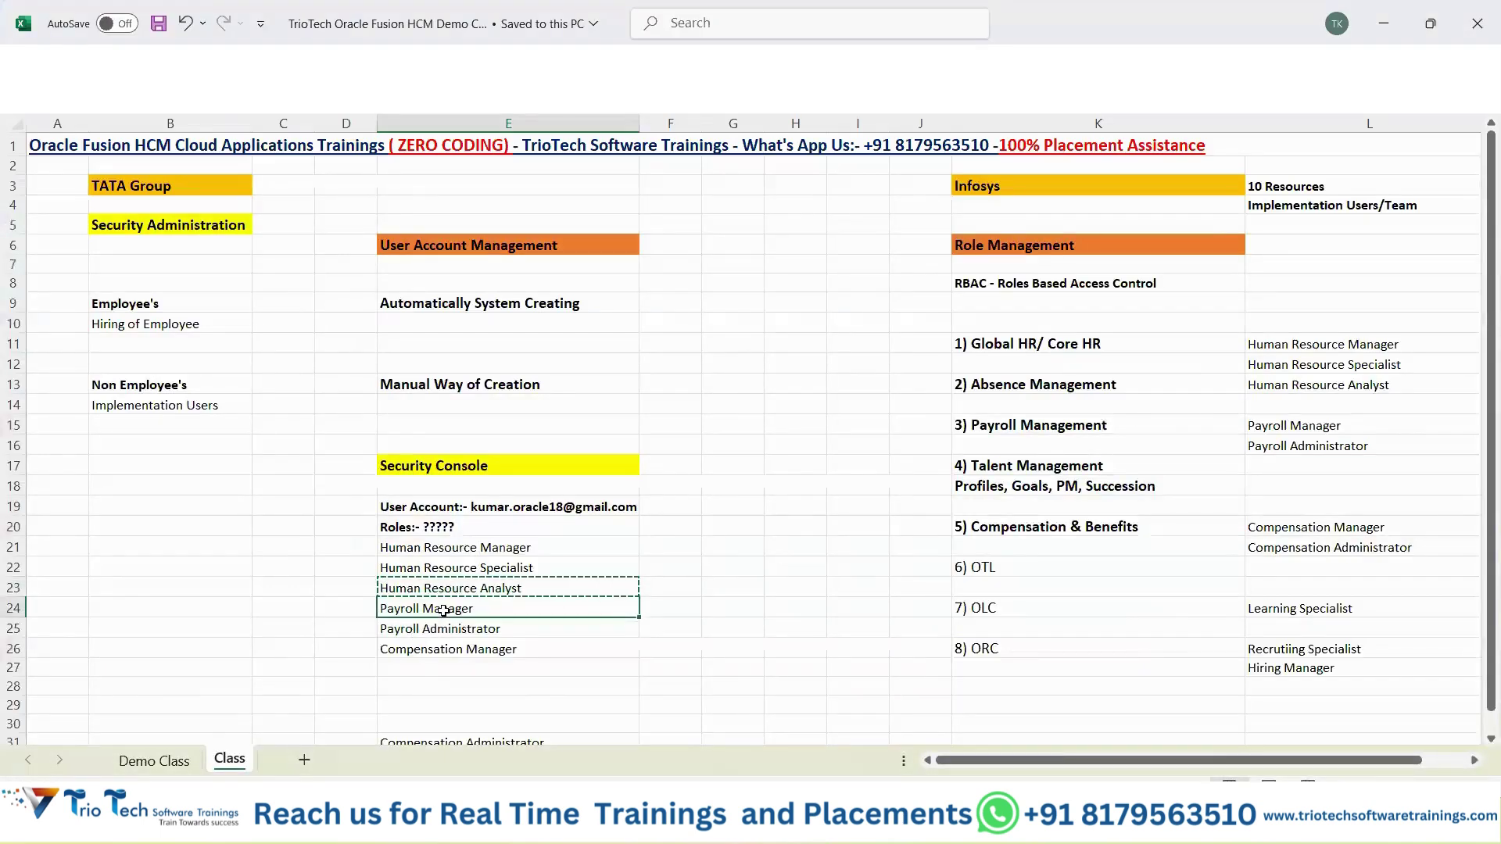
Add the plain Payroll Manager job role to the user.
key("ctrl+c")
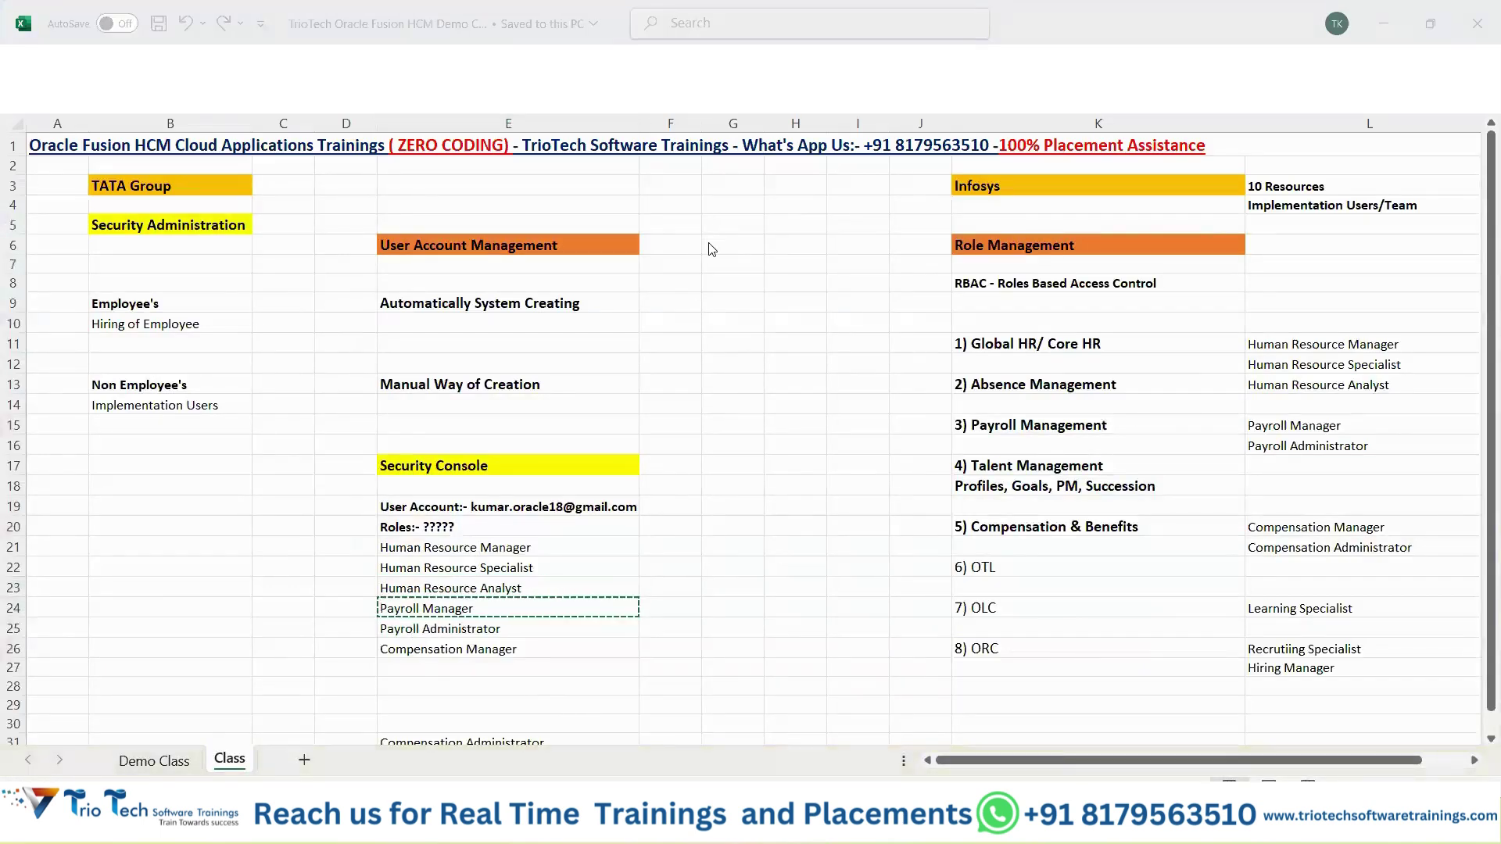
key("alt+Tab")
key("ctrl+a")
key("ctrl+v")
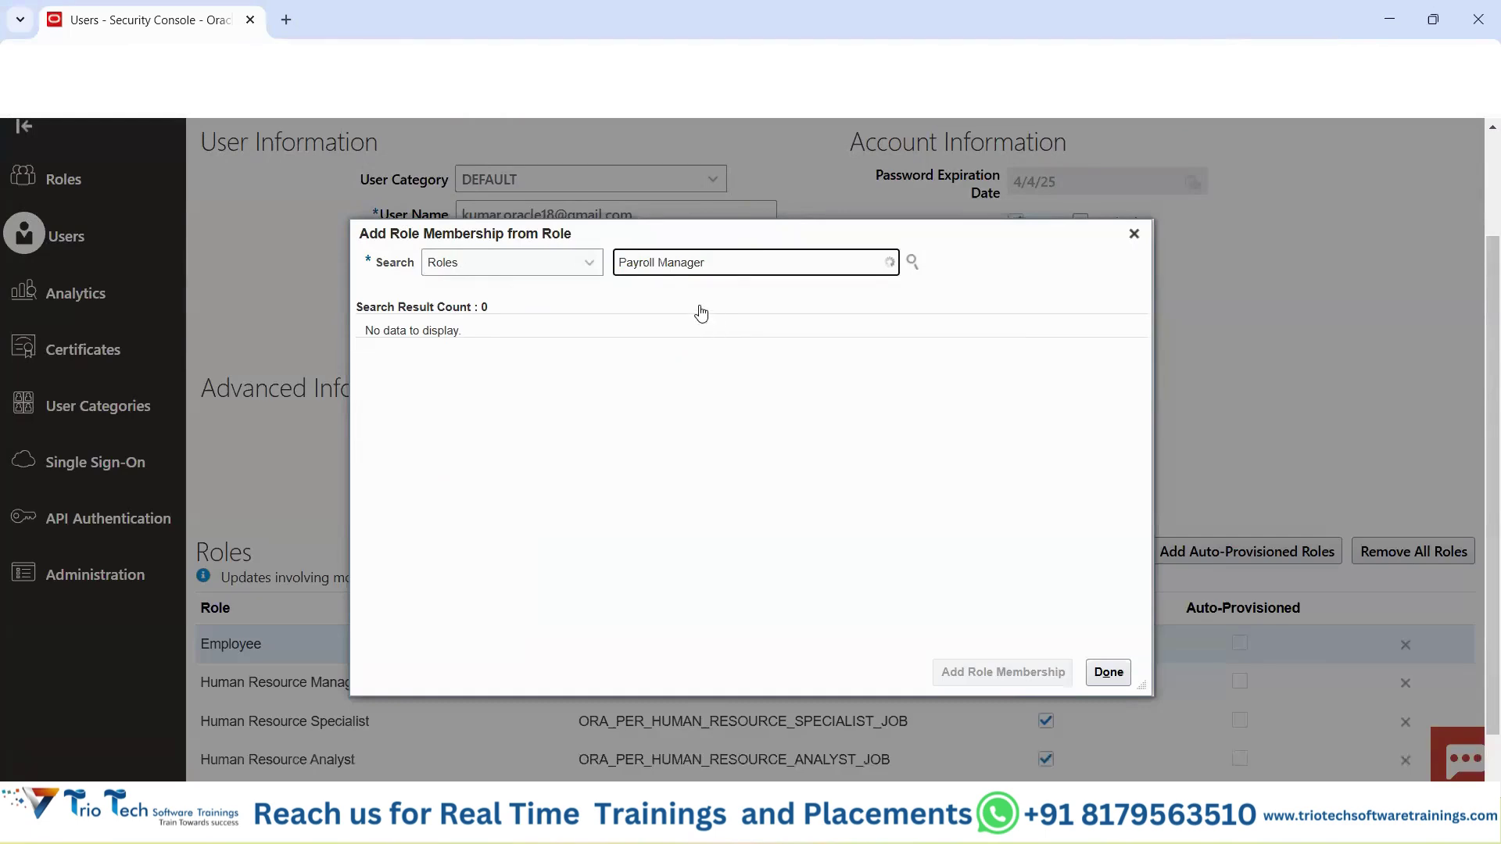
left_click(720, 290)
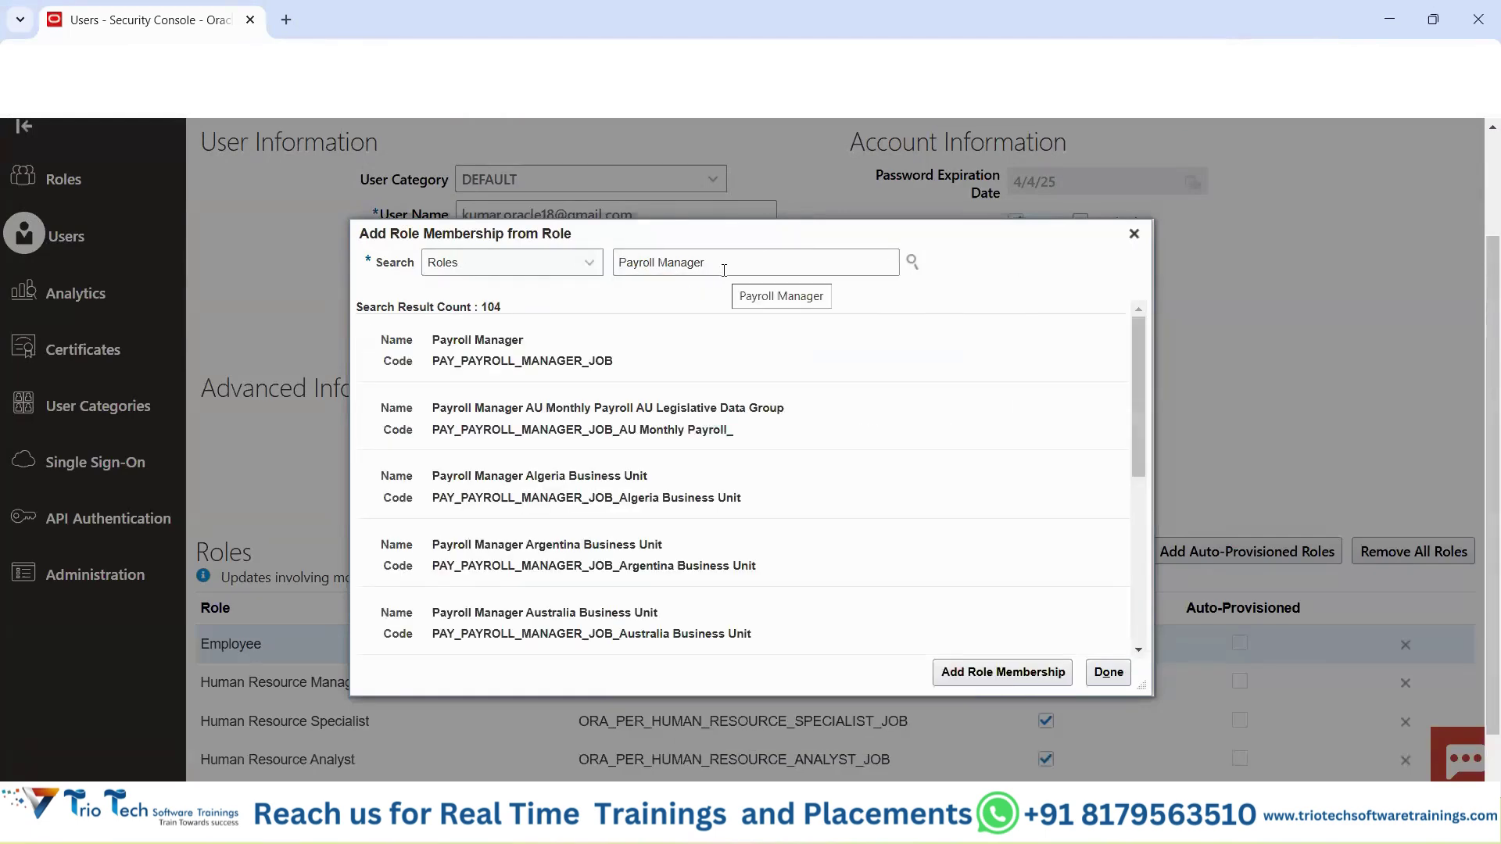
left_click(725, 268)
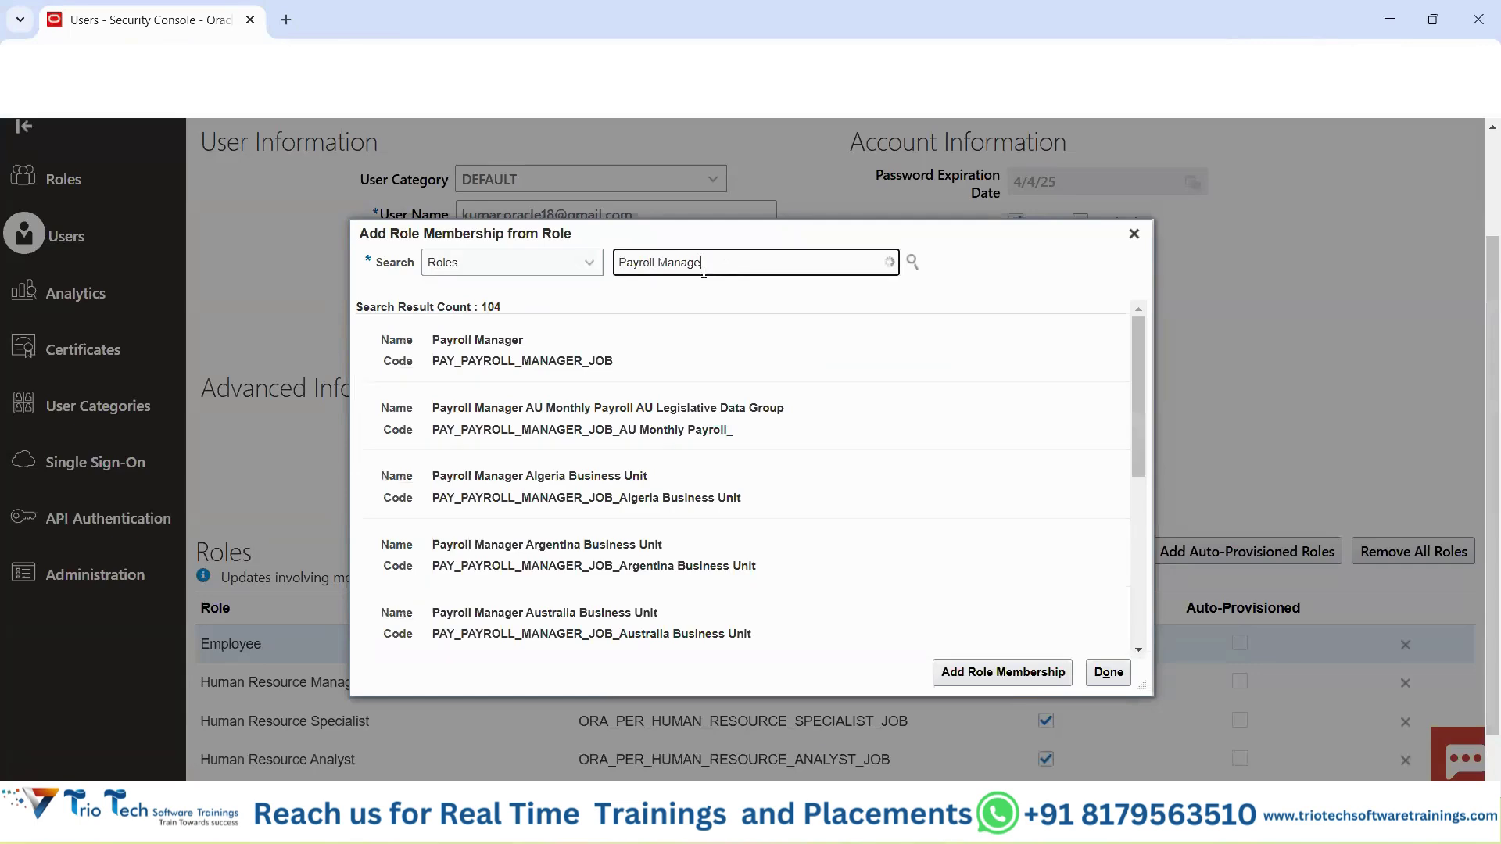
type("r")
left_click(694, 346)
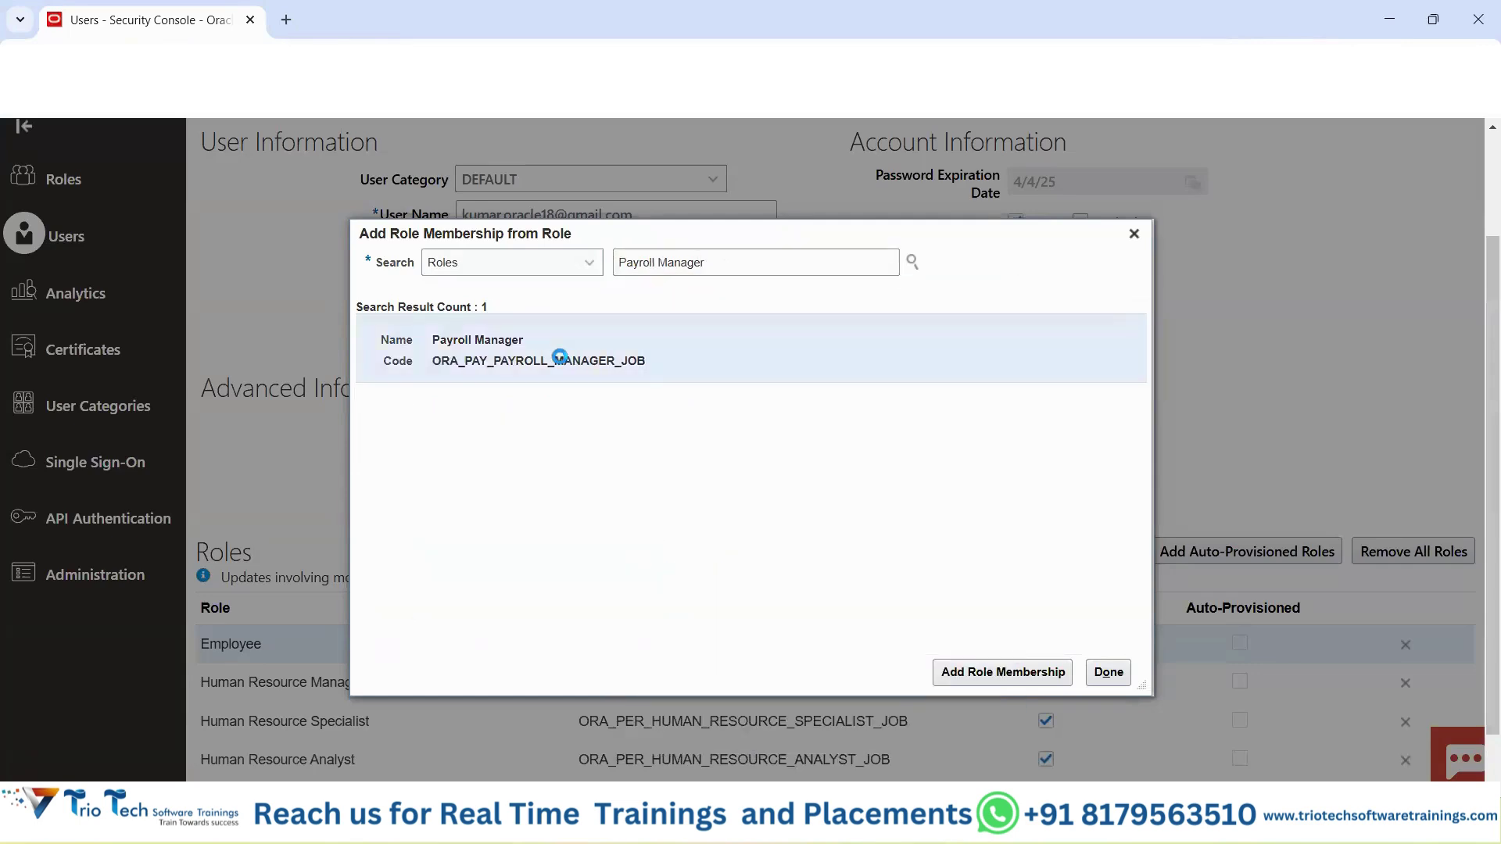
left_click(1003, 673)
Add the Payroll Administrator role, copying its name from the spreadsheet.
key("alt+Tab")
left_click(467, 630)
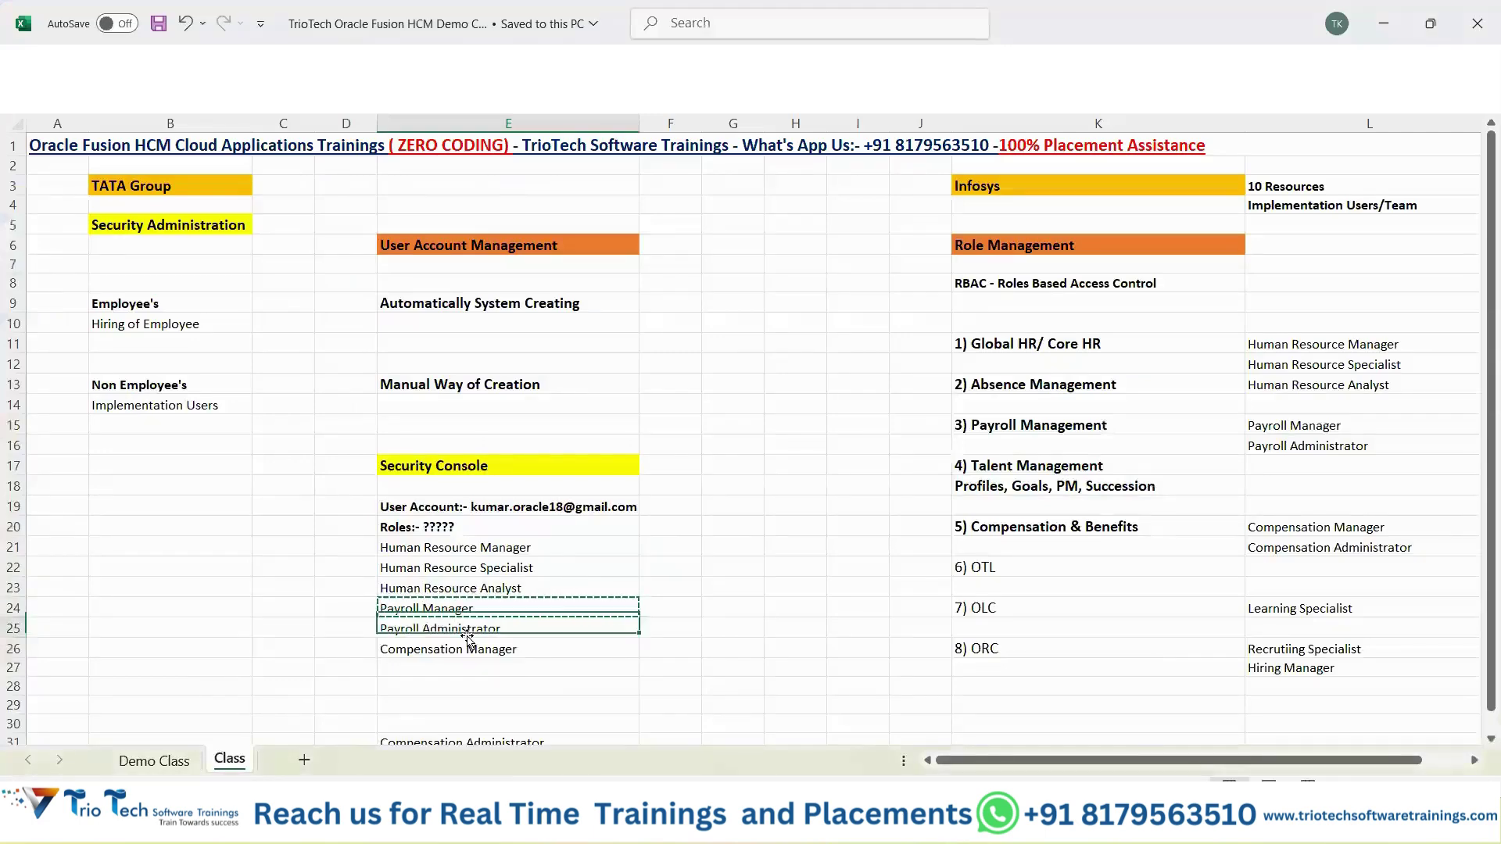
key("ctrl+c")
key("alt+Tab")
left_click(743, 269)
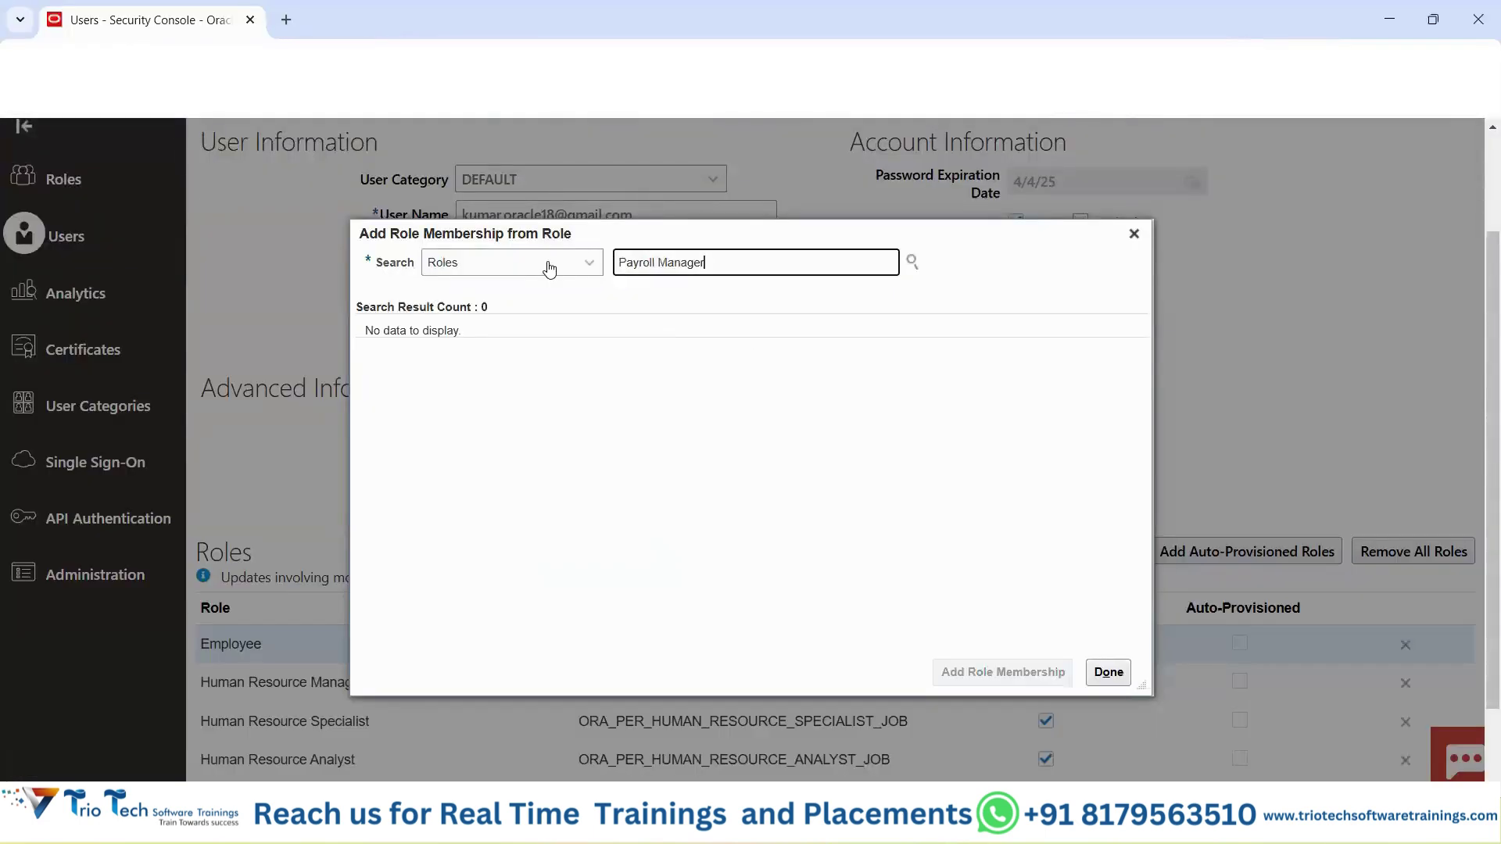
key("ctrl+a")
key("ctrl+v")
left_click(616, 326)
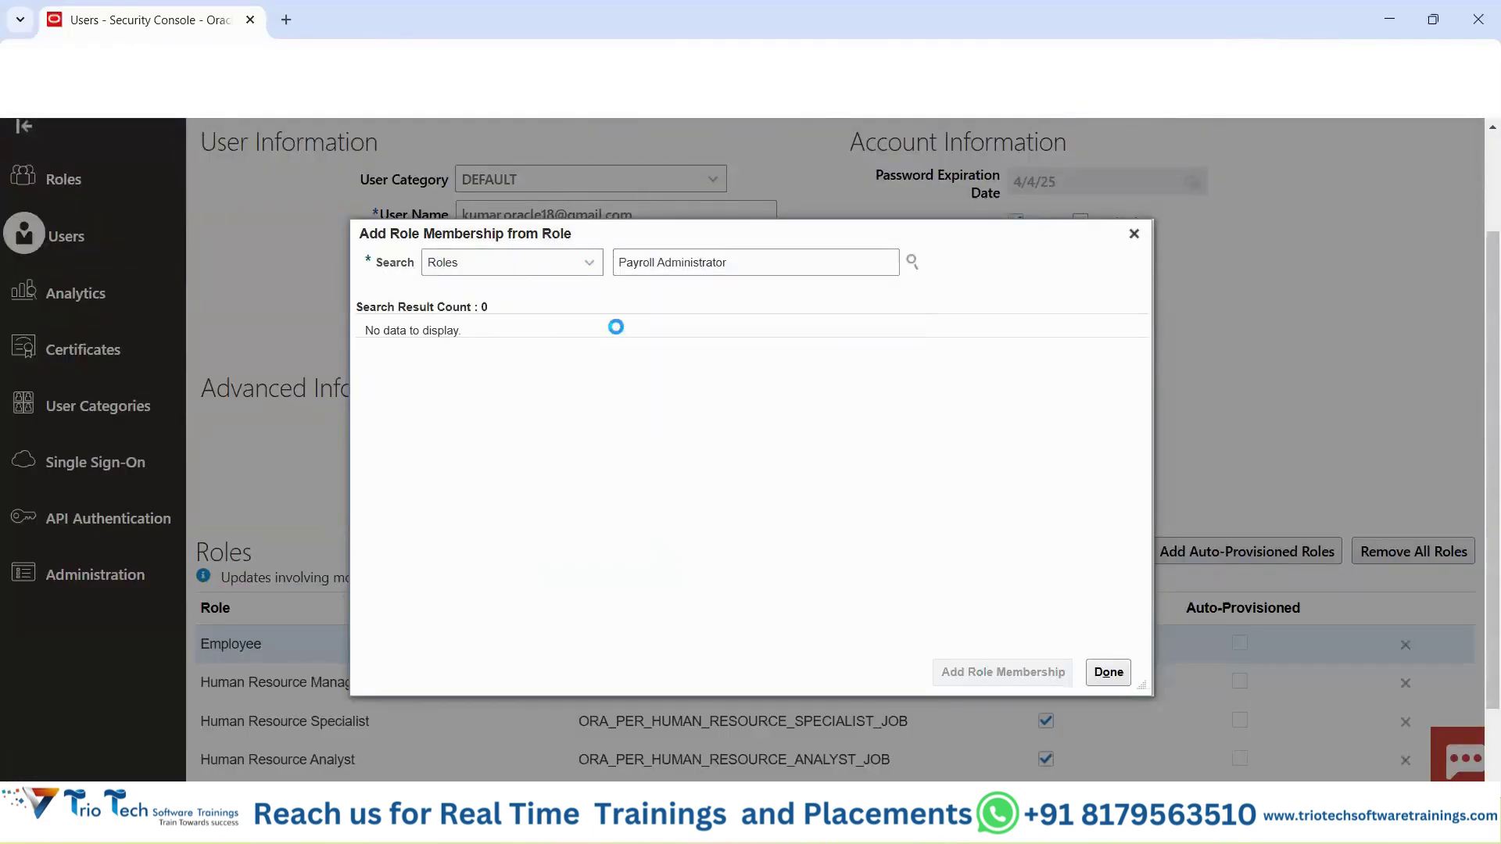
left_click(965, 672)
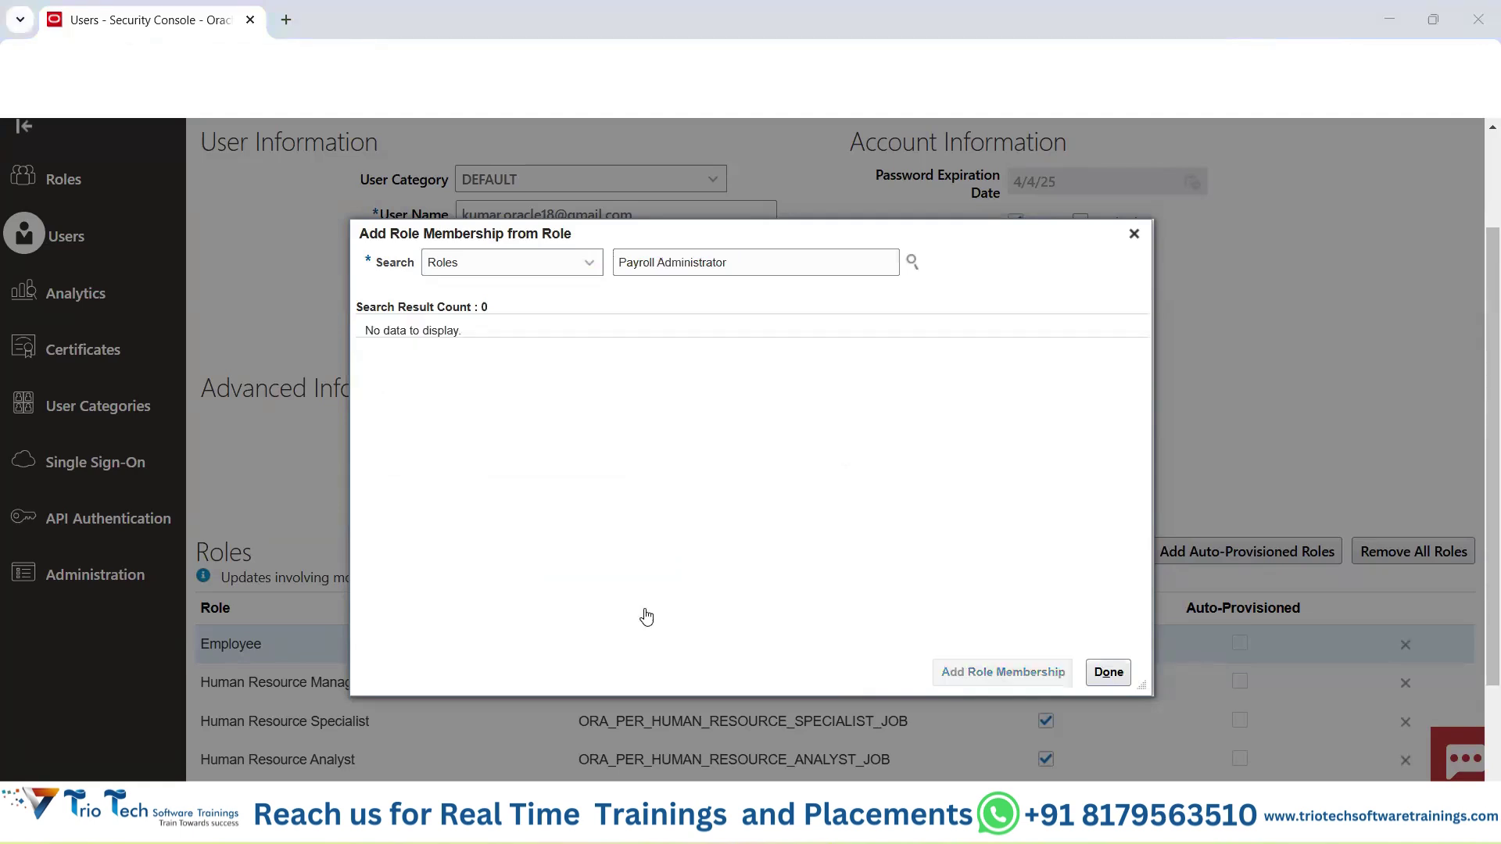
Add the Compensation Manager role to the user's roles.
left_click(899, 821)
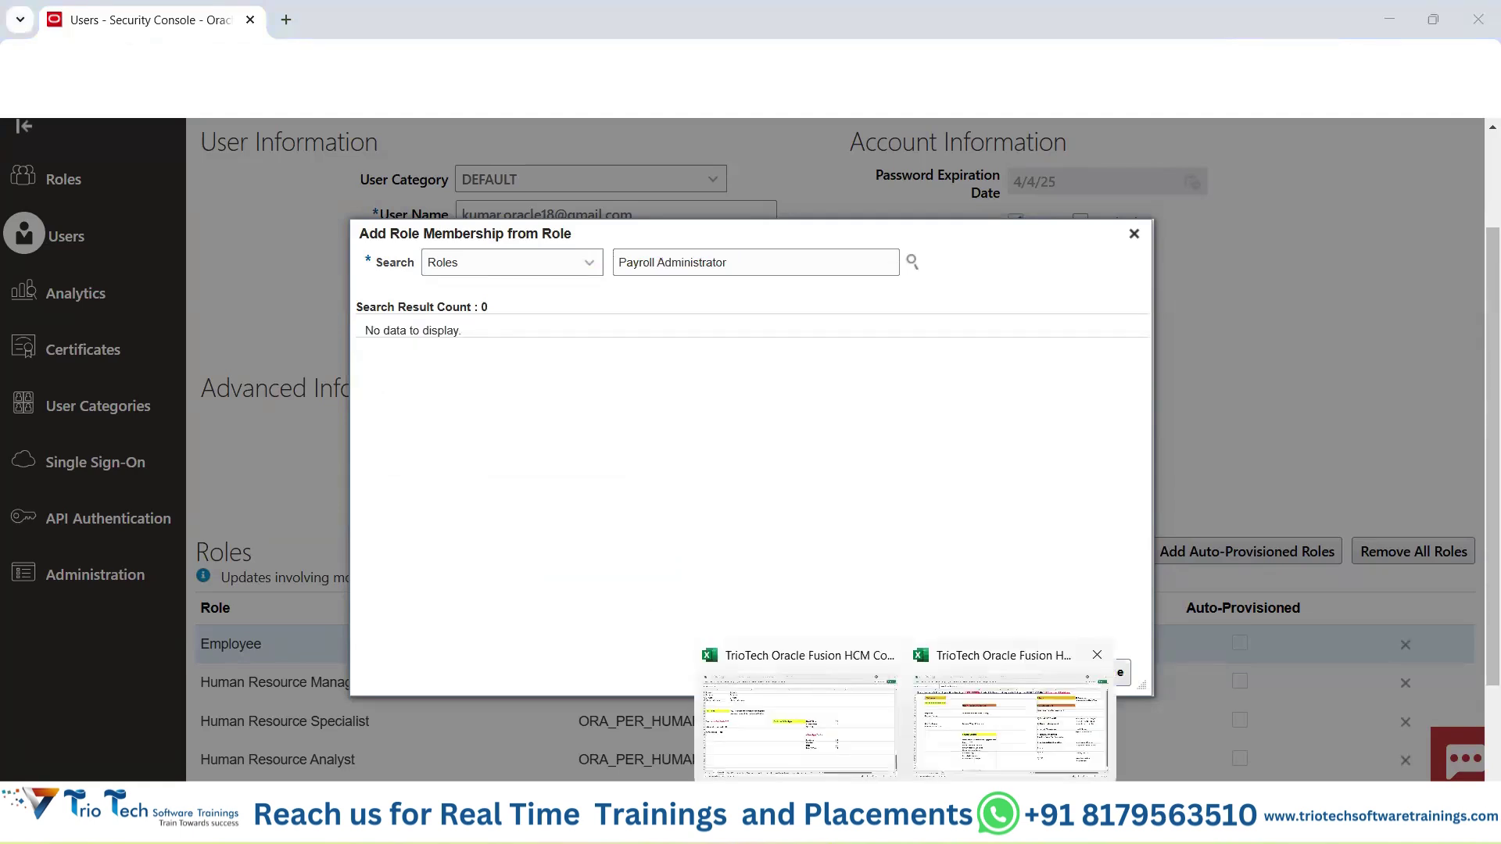
left_click(1008, 790)
left_click(479, 650)
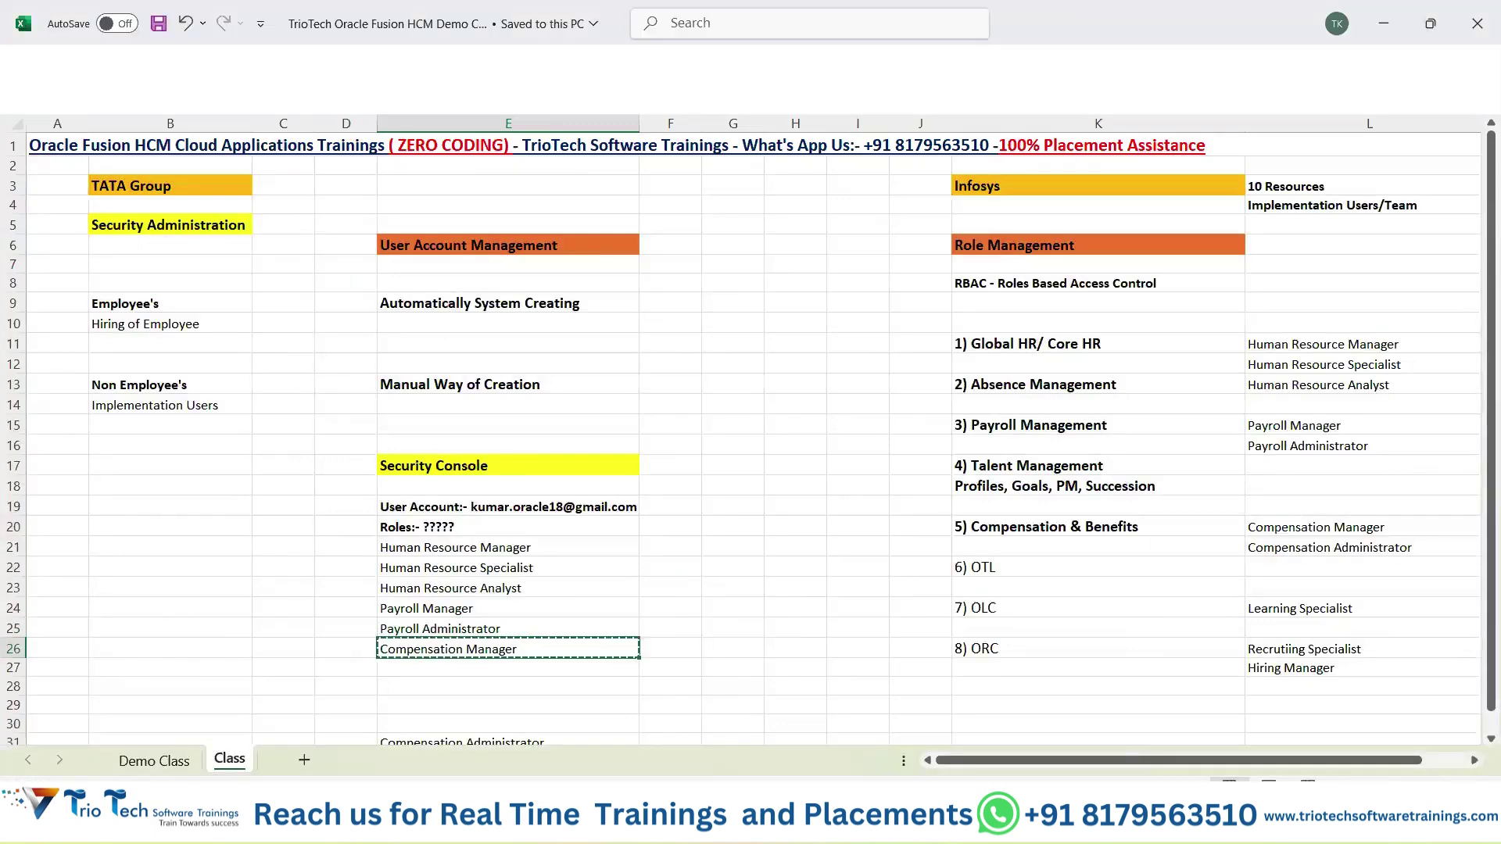
key("ctrl+c")
mouse_move(819, 824)
left_click(713, 723)
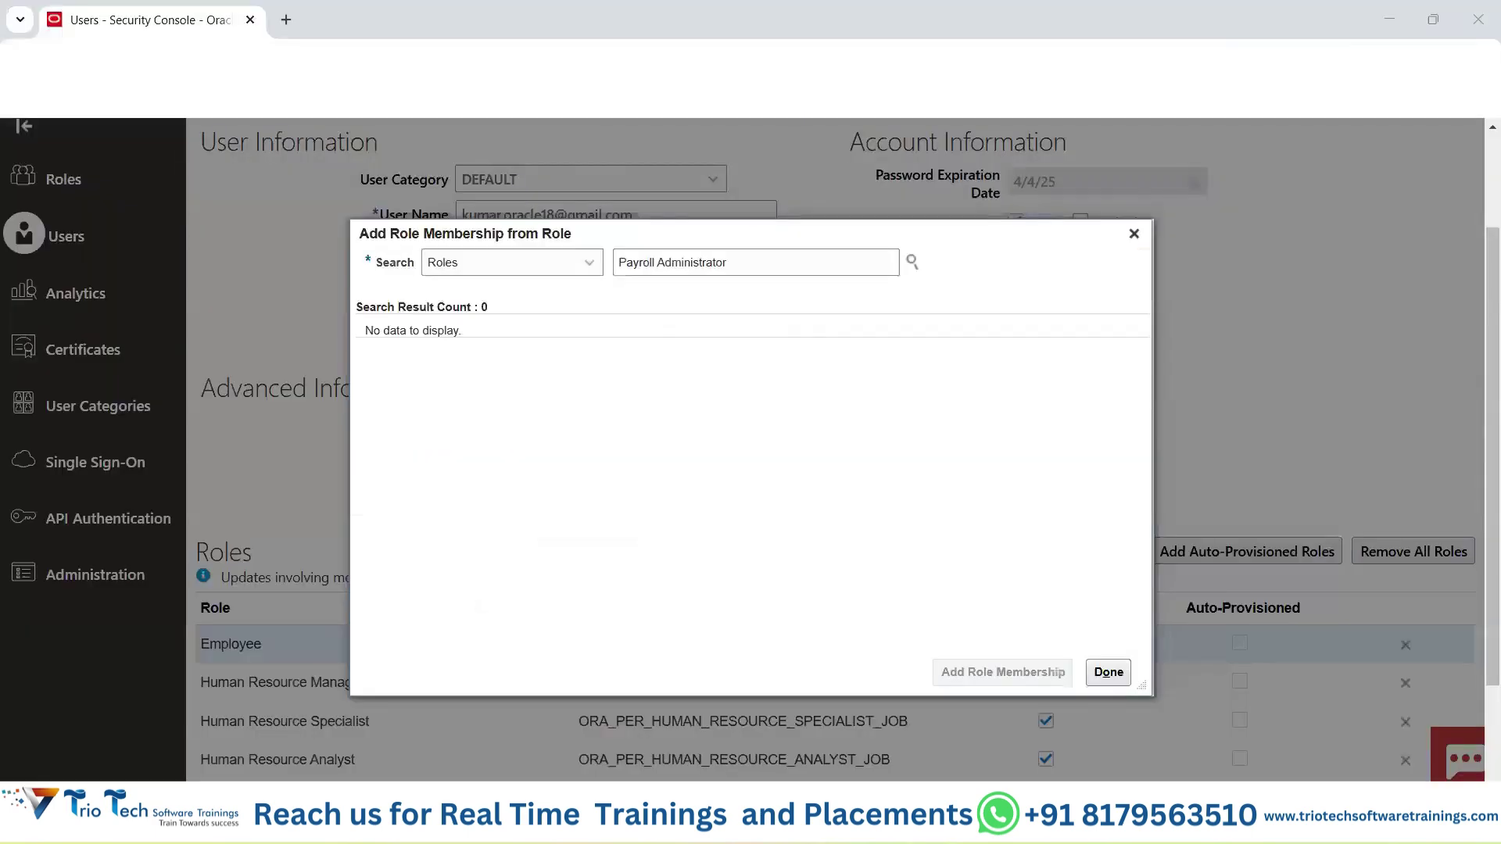
triple_click(763, 263)
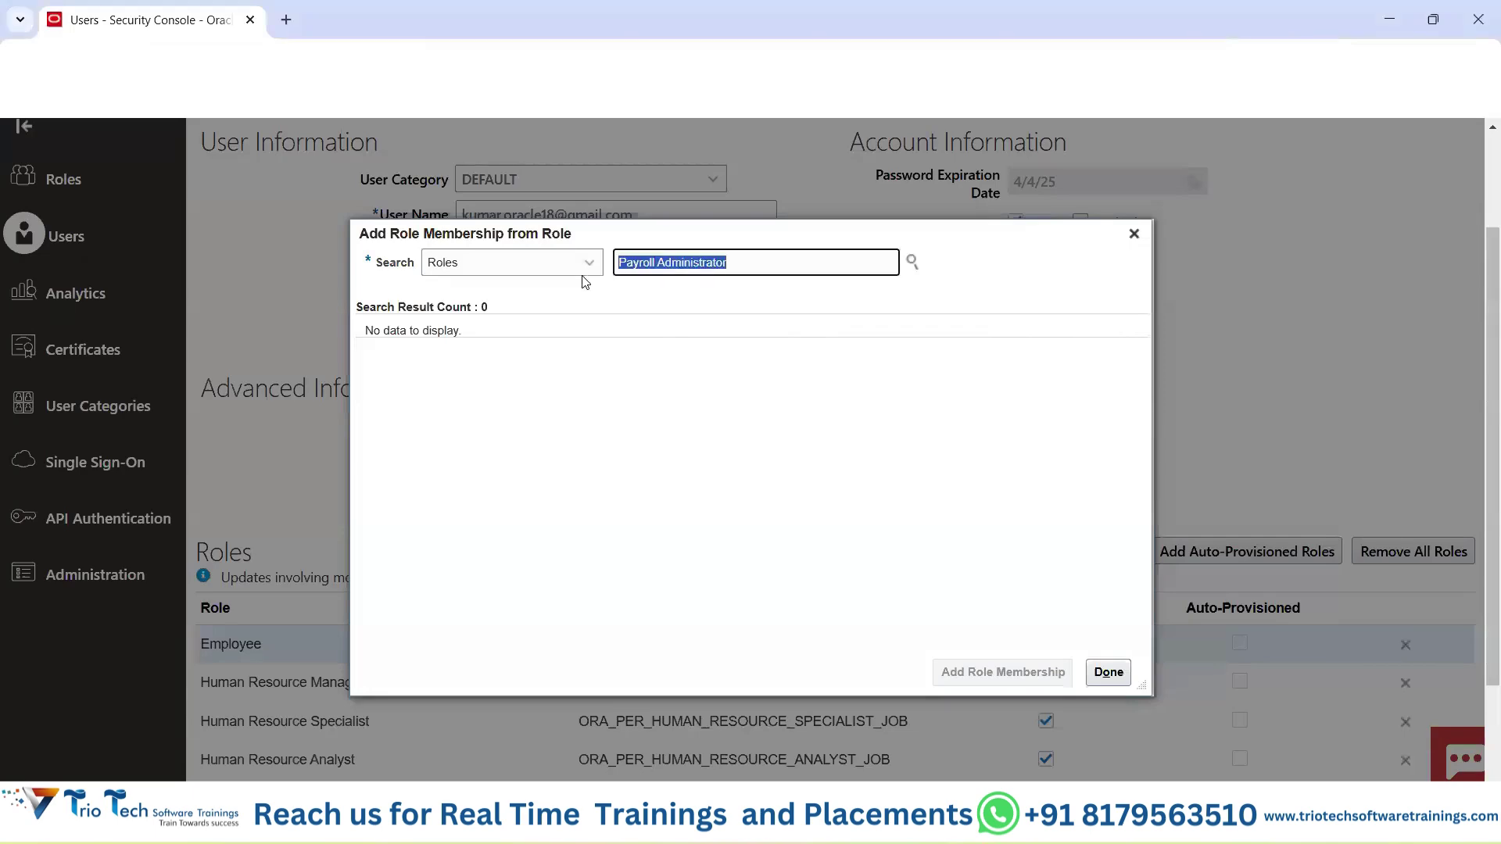
key("ctrl+v")
left_click(695, 312)
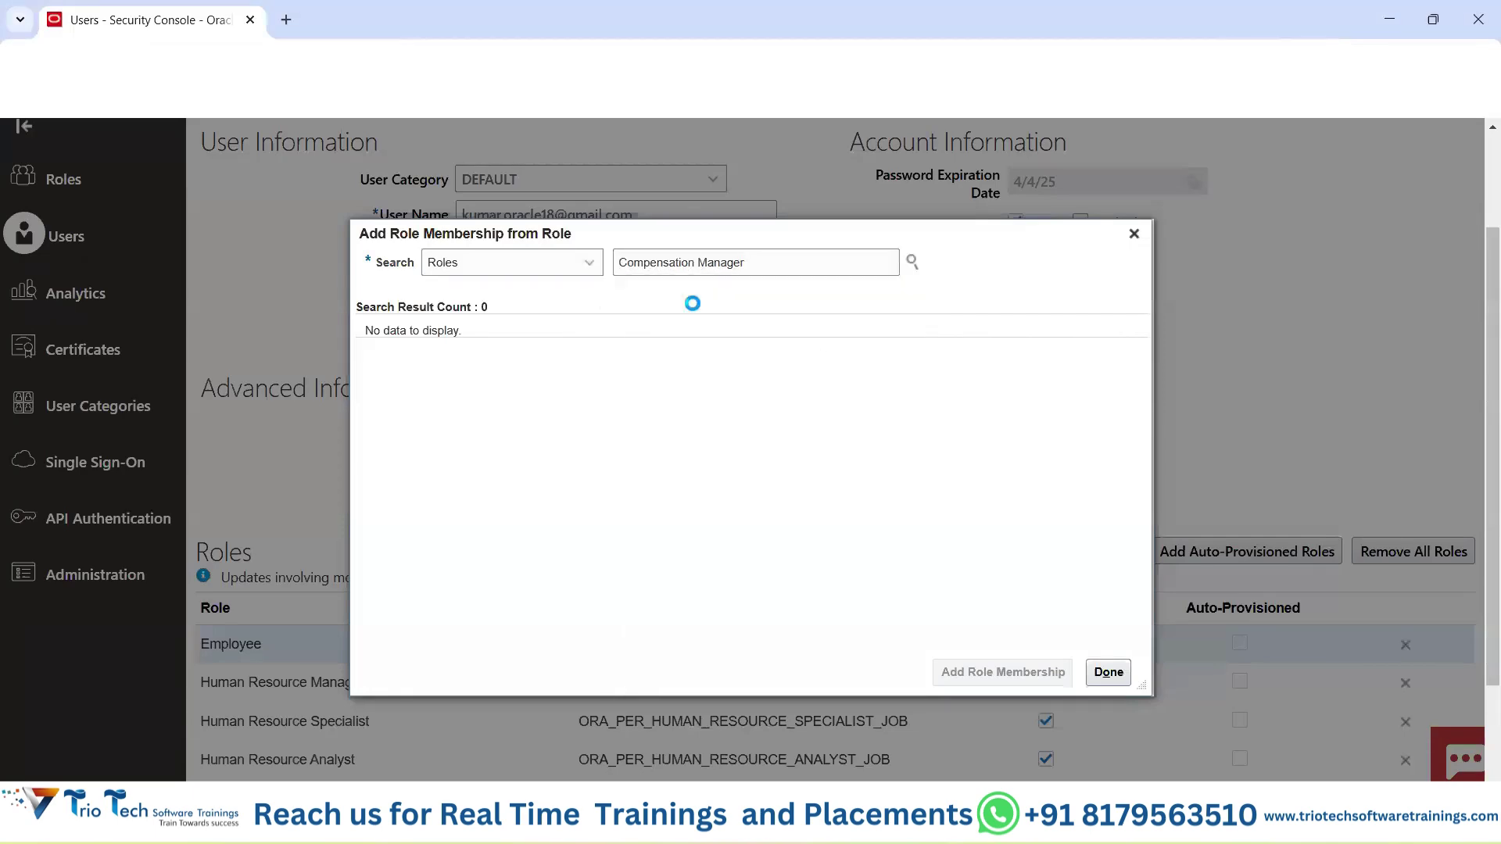
left_click(983, 670)
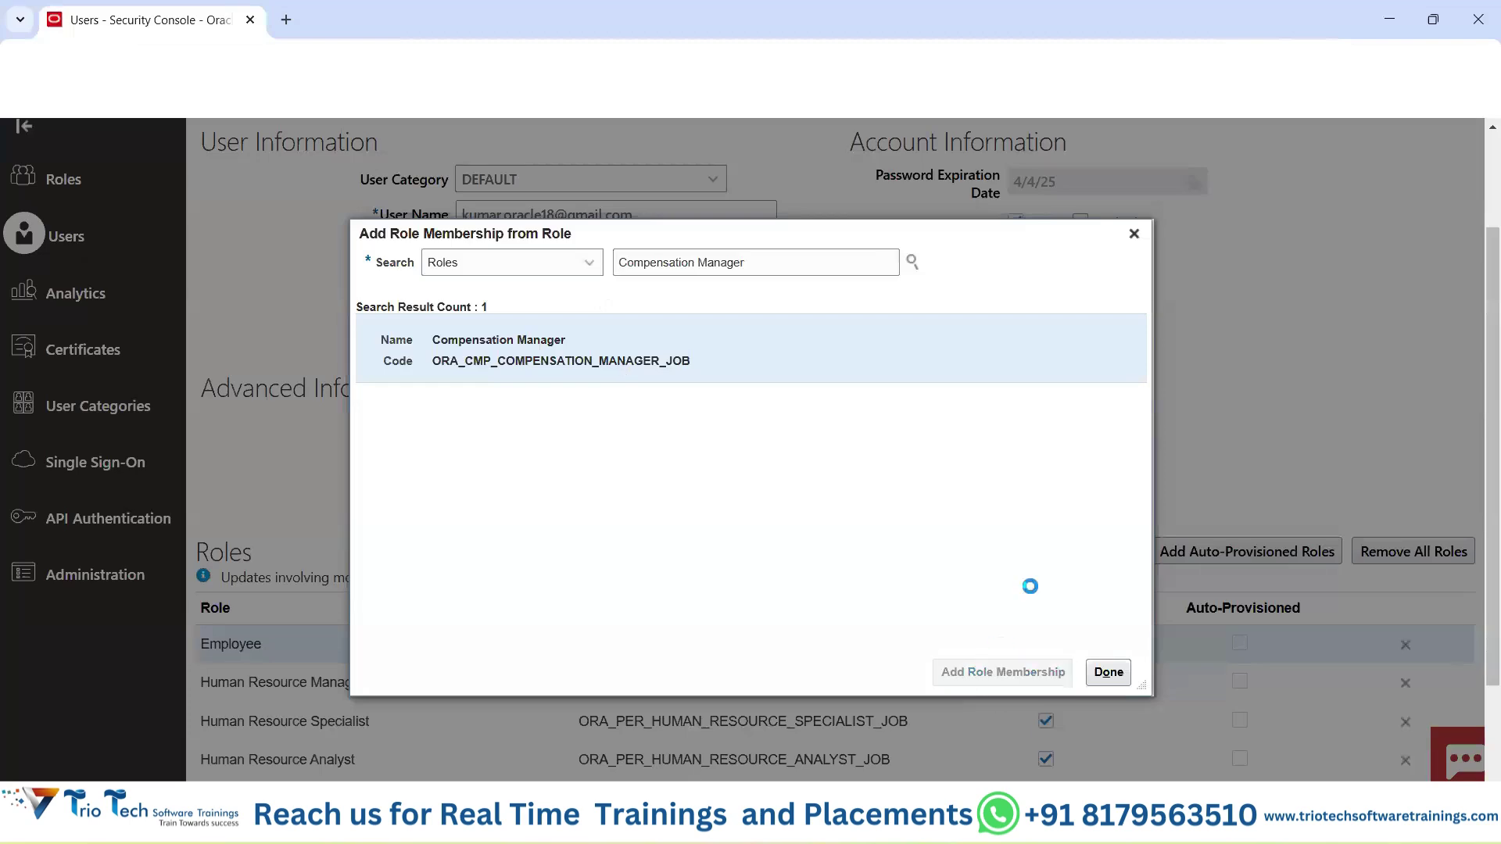
scroll(493, 560, "down", 2)
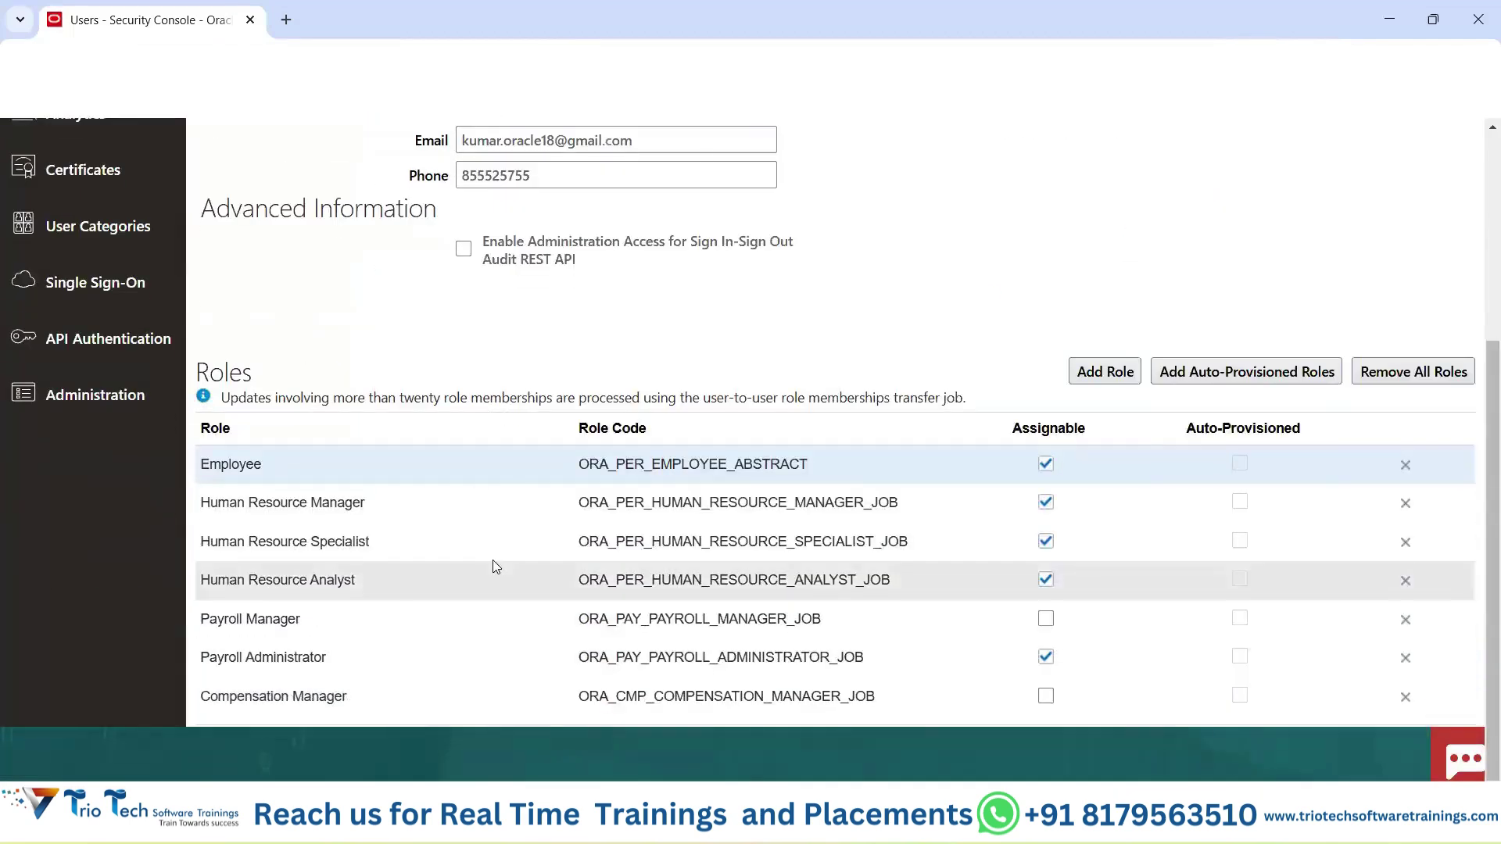
scroll(492, 560, "up", 4)
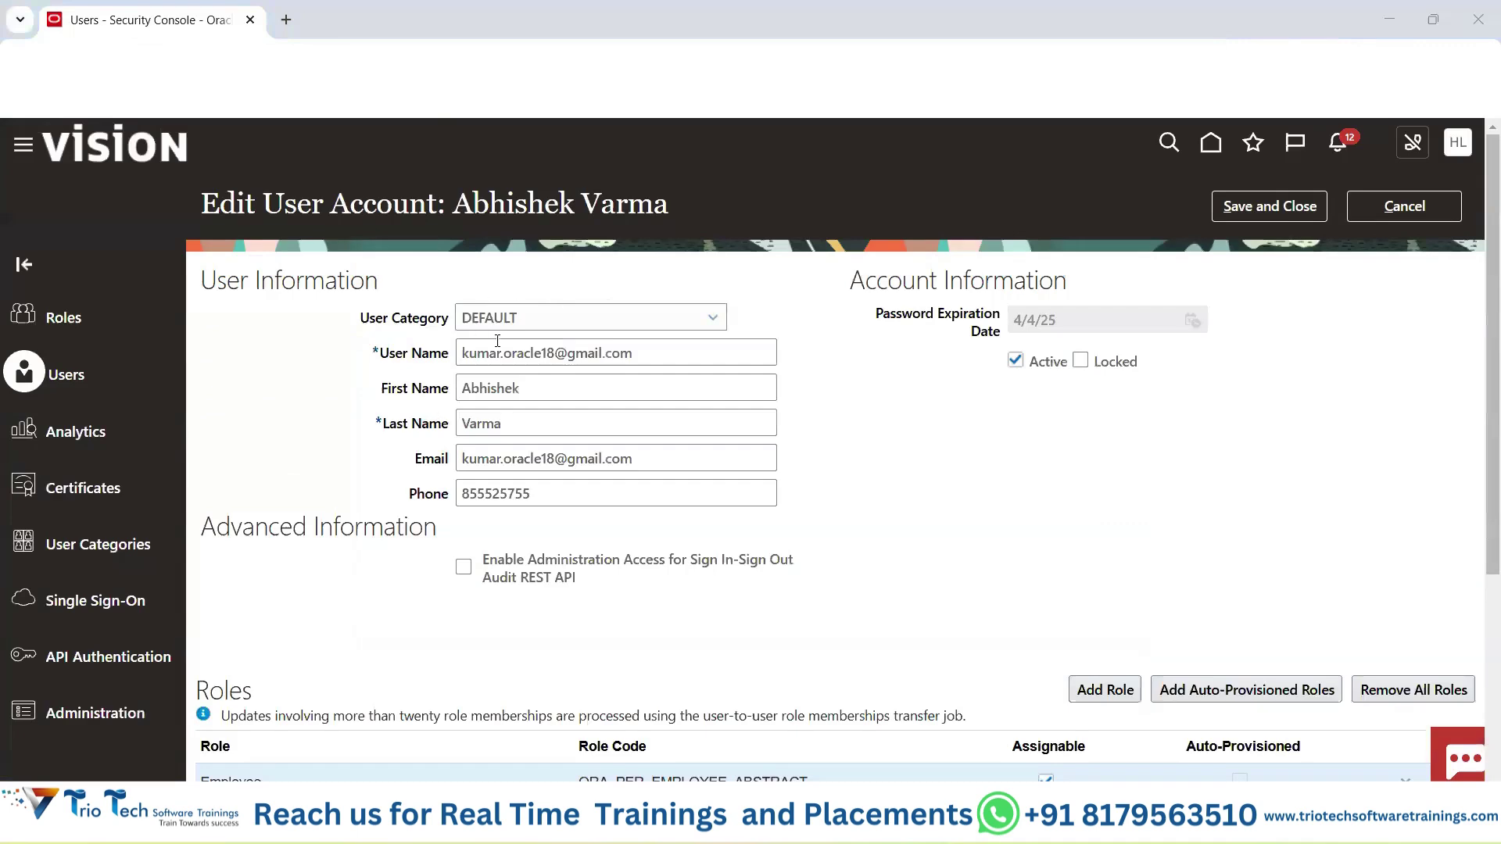
left_click(797, 708)
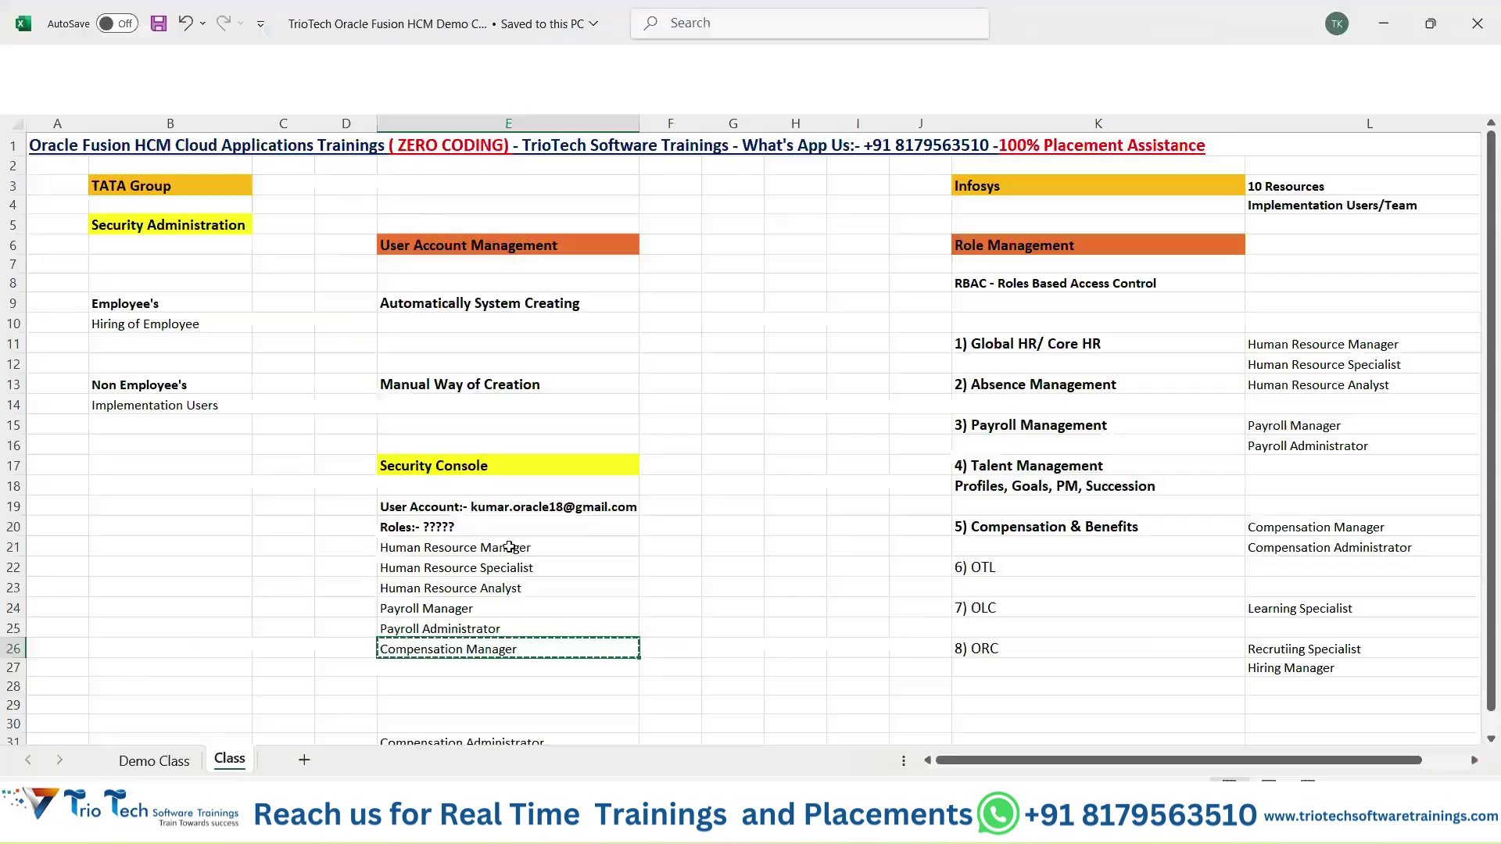
Change cell E17 to read 'Tools--> Security Console'.
left_click(471, 467)
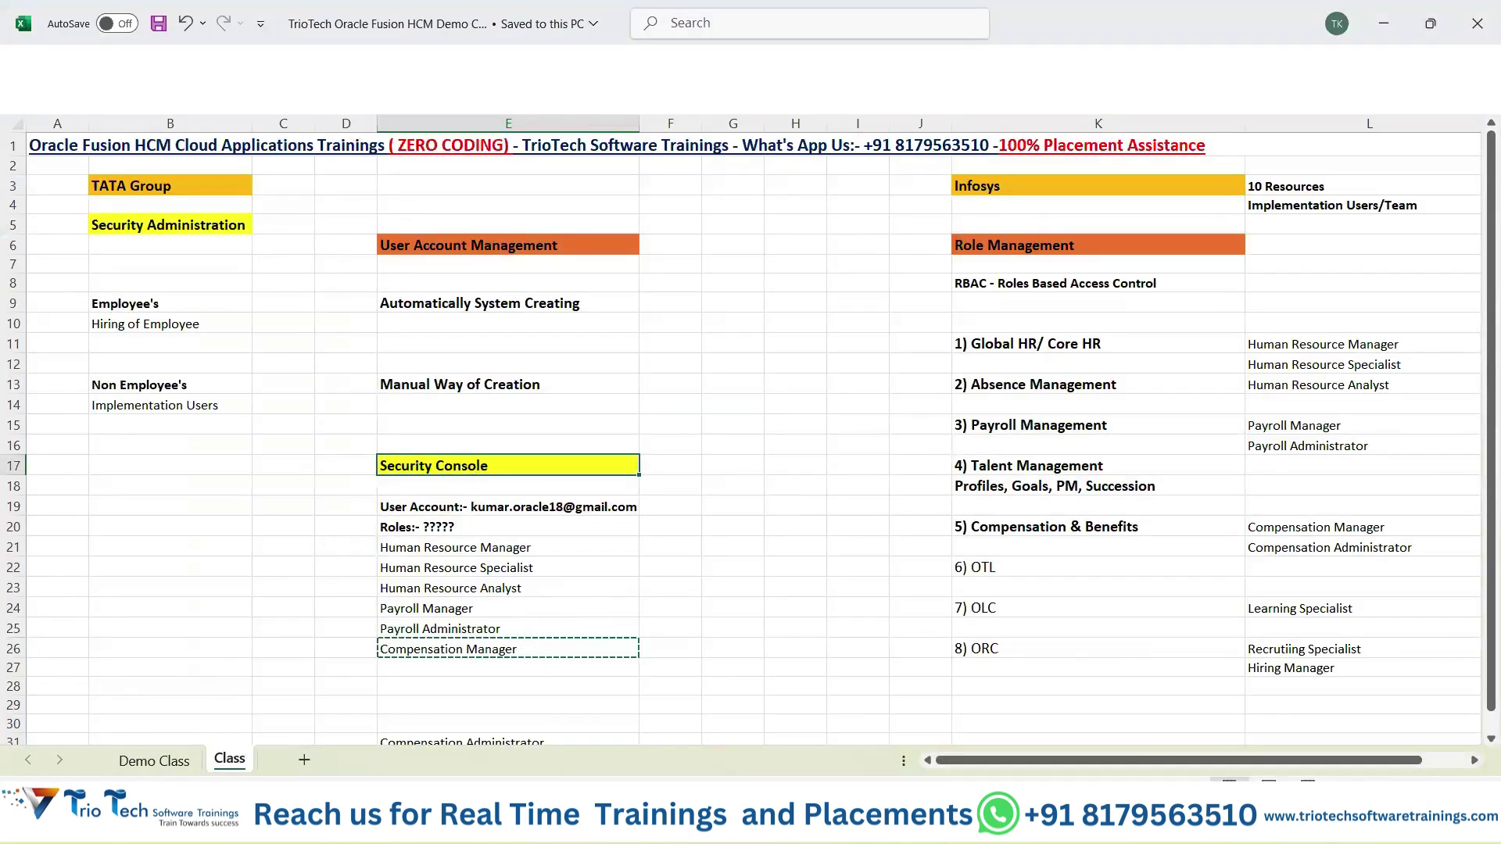
left_click(222, 102)
type("Tool")
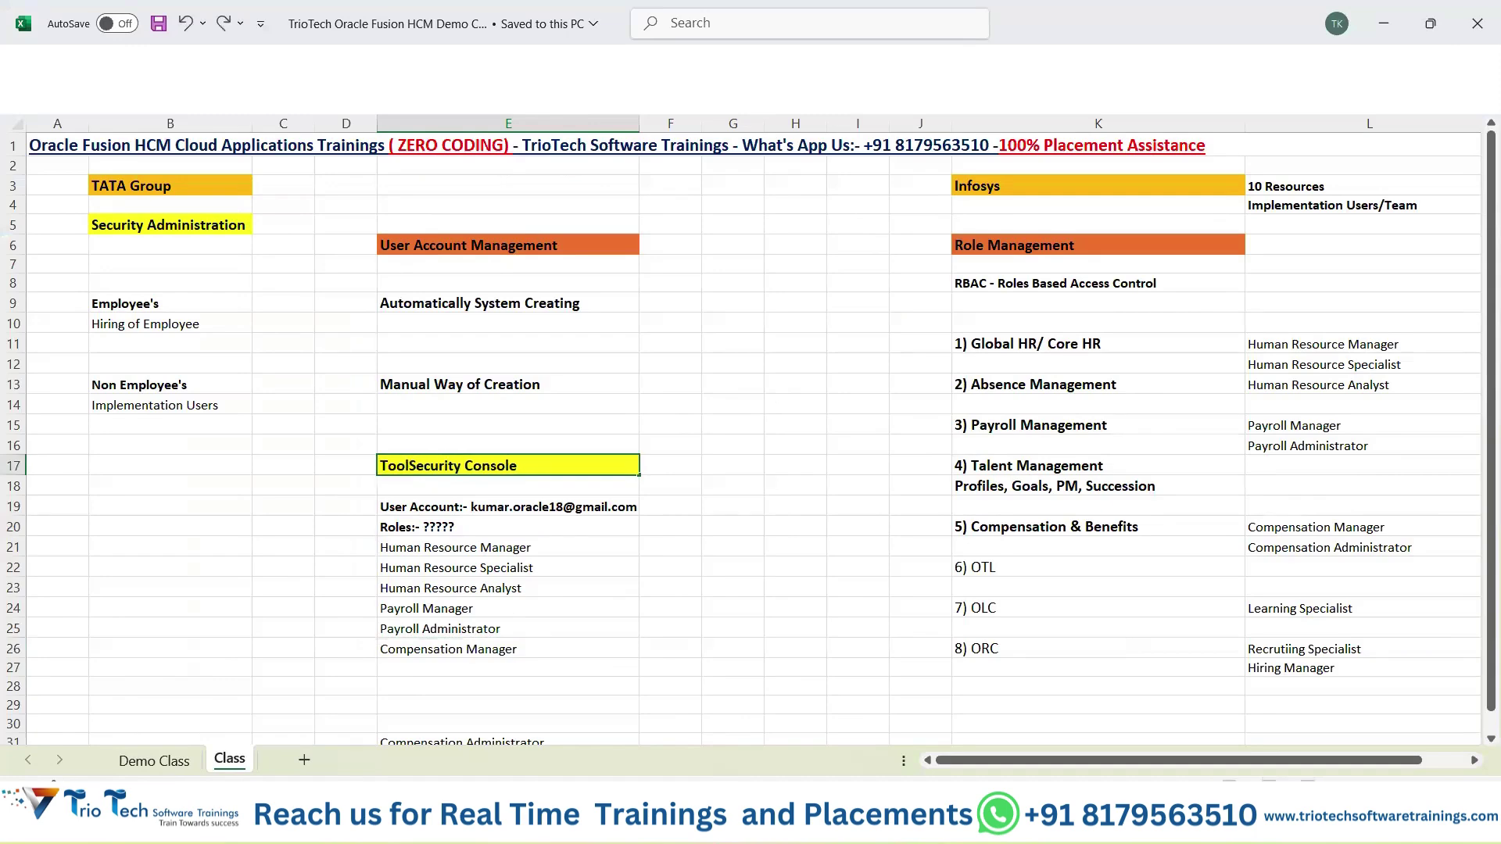
type("s-->")
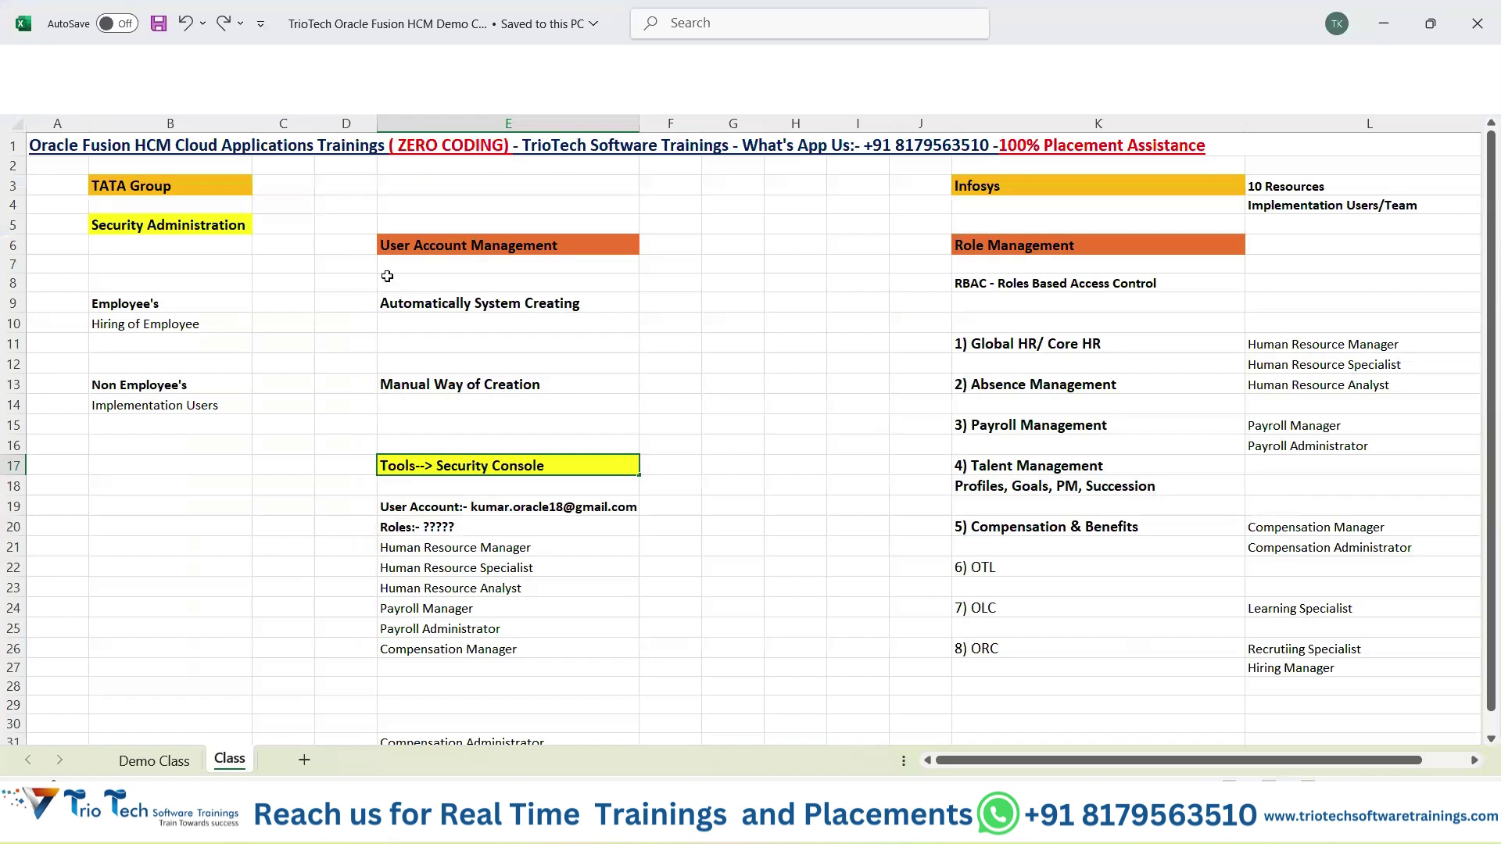
left_click(417, 674)
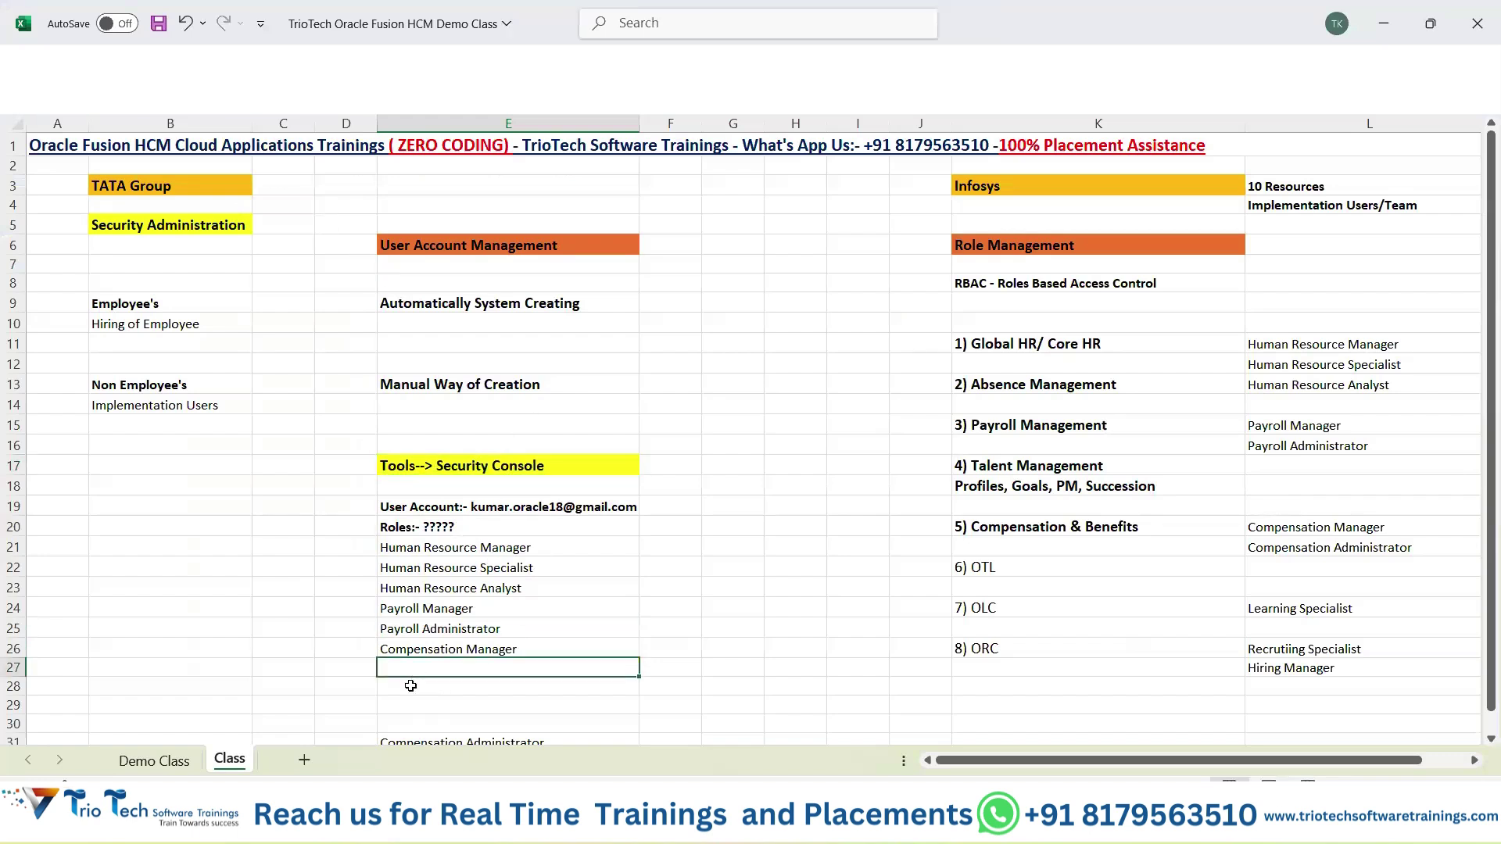
Enter a bold 'IT Security Manager' note in cell B17.
left_click(222, 467)
type("IT Security")
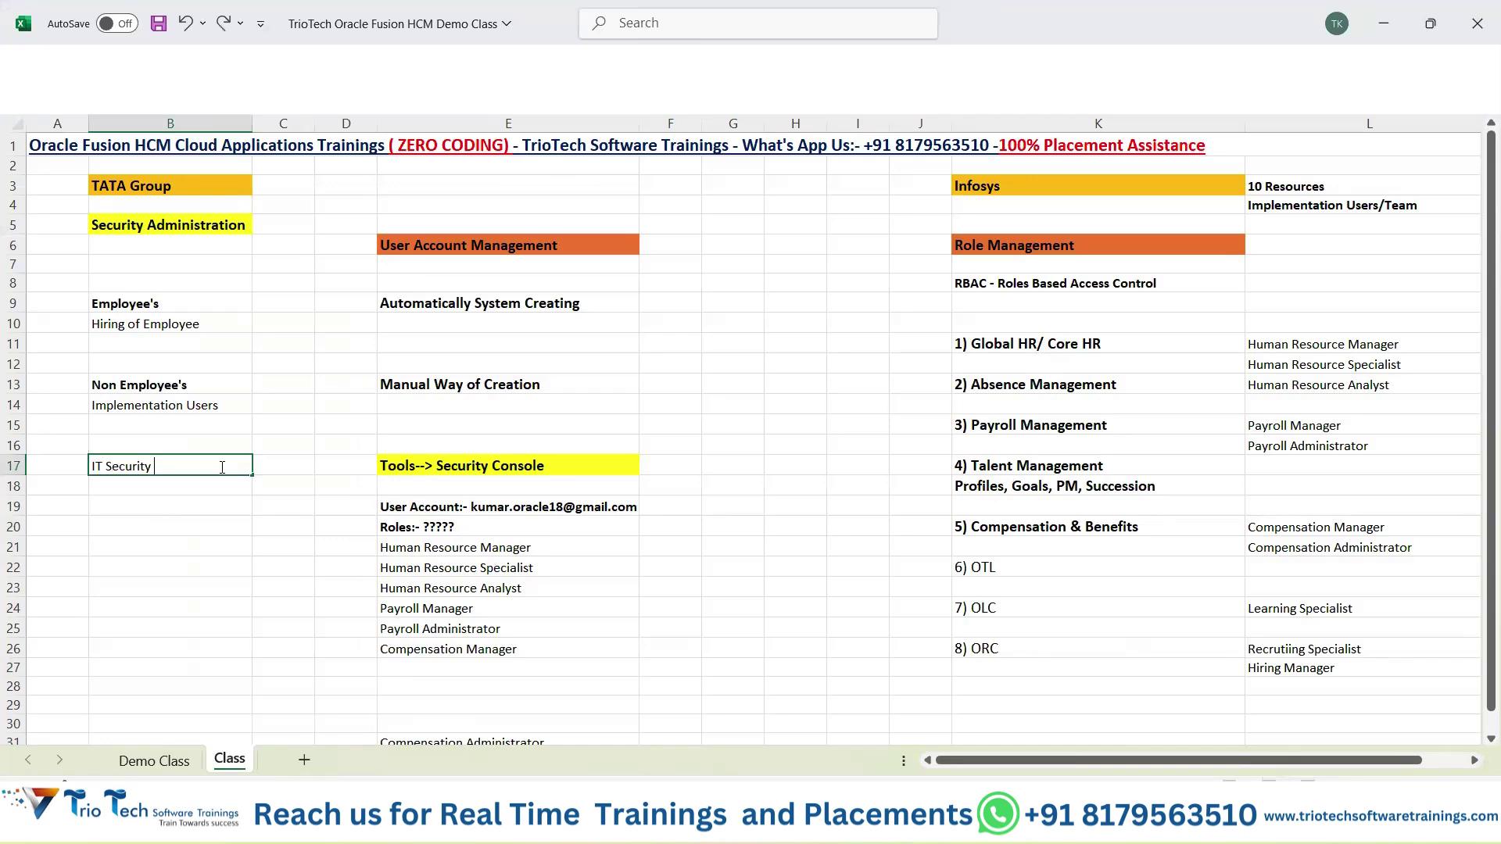
type(" Manager")
key("Return")
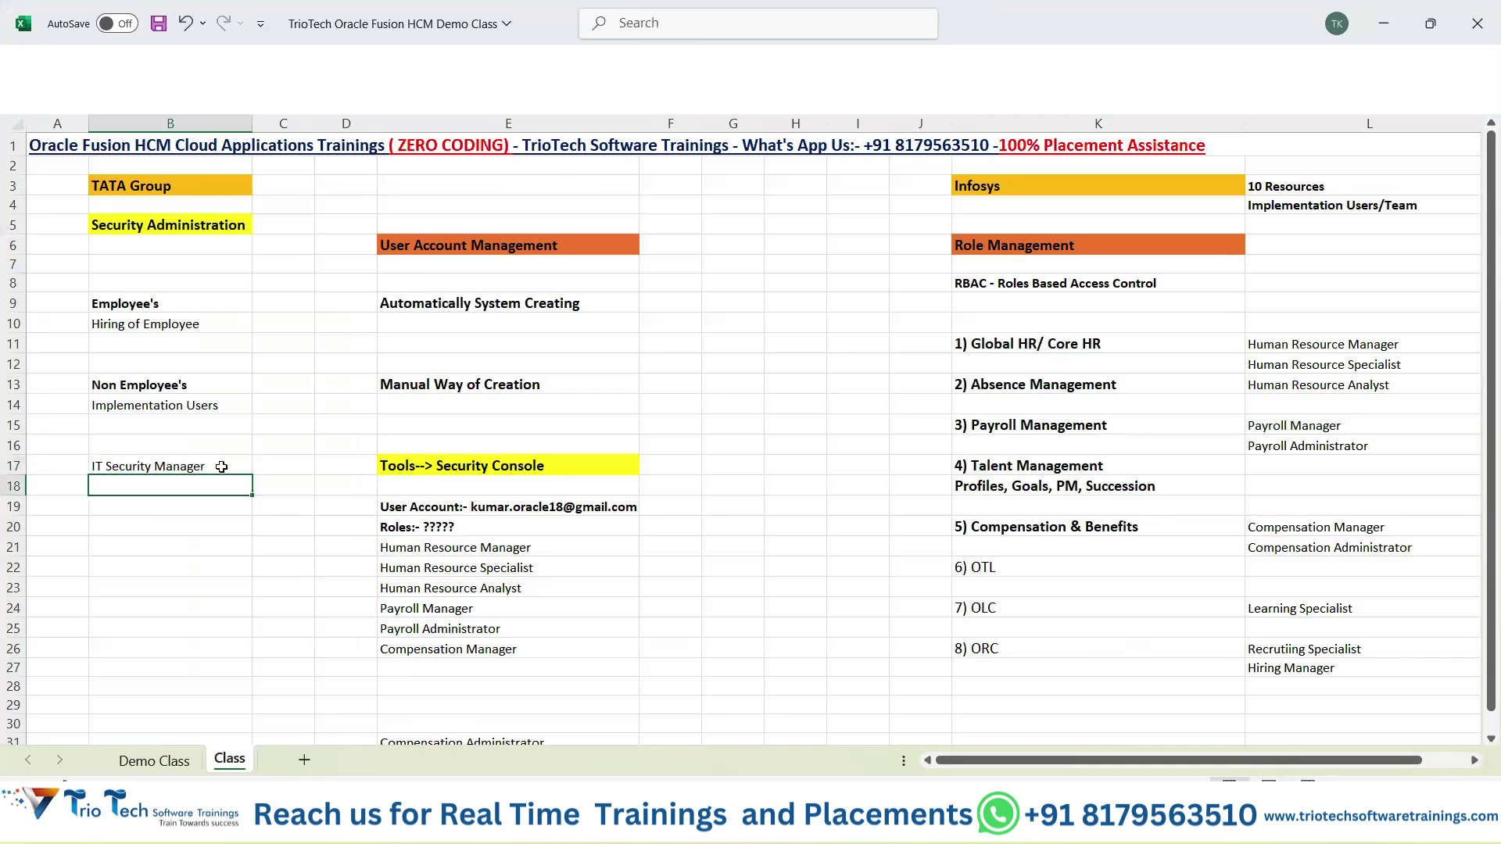
left_click(209, 468)
key("ctrl+b")
scroll(355, 436, "down", 1)
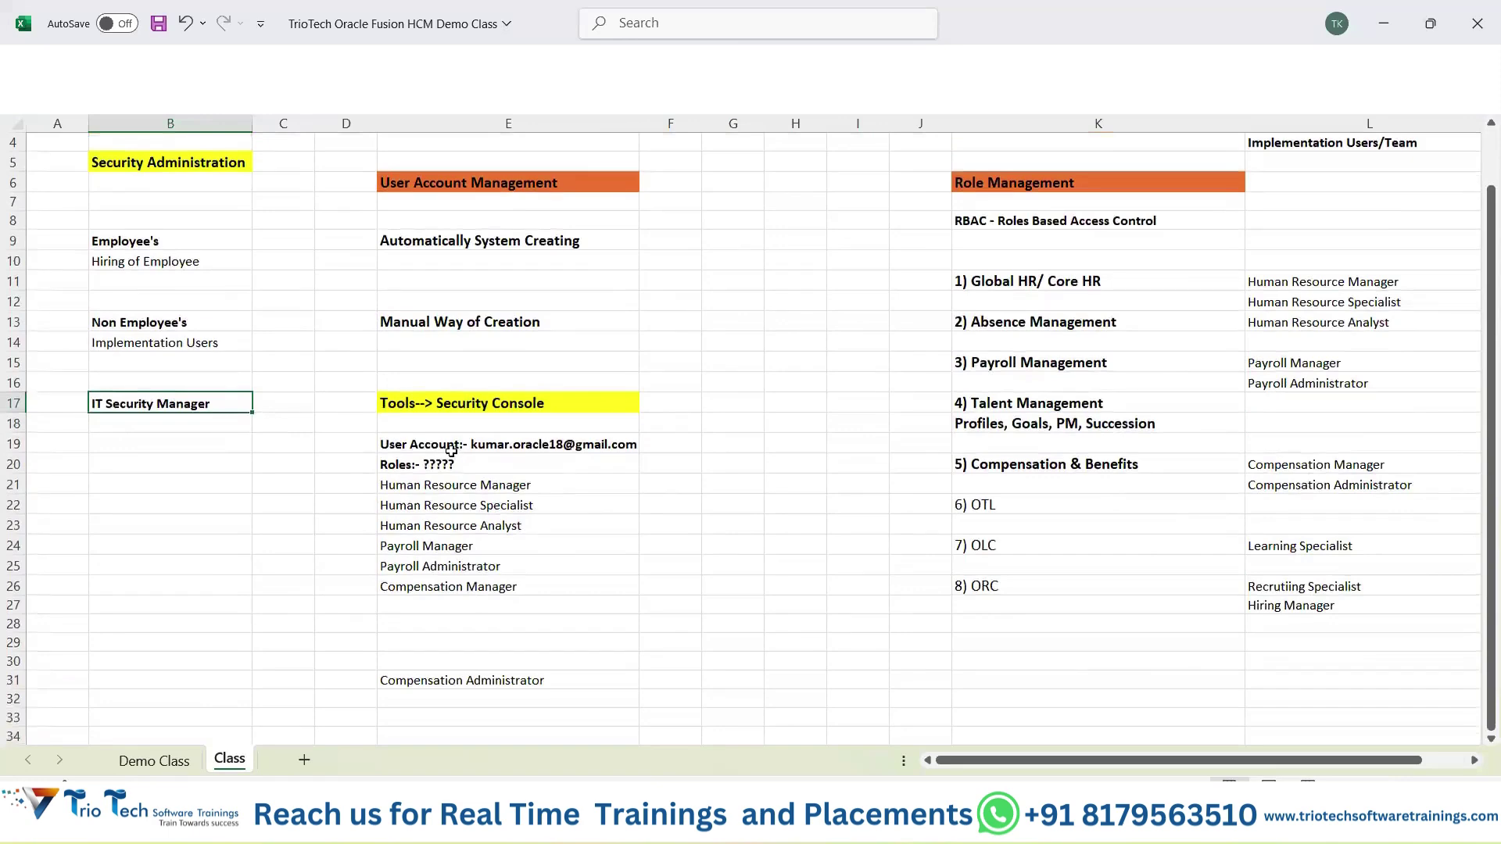
left_click(455, 445)
Move Compensation Administrator up to E27 and save the workbook.
left_click(444, 402)
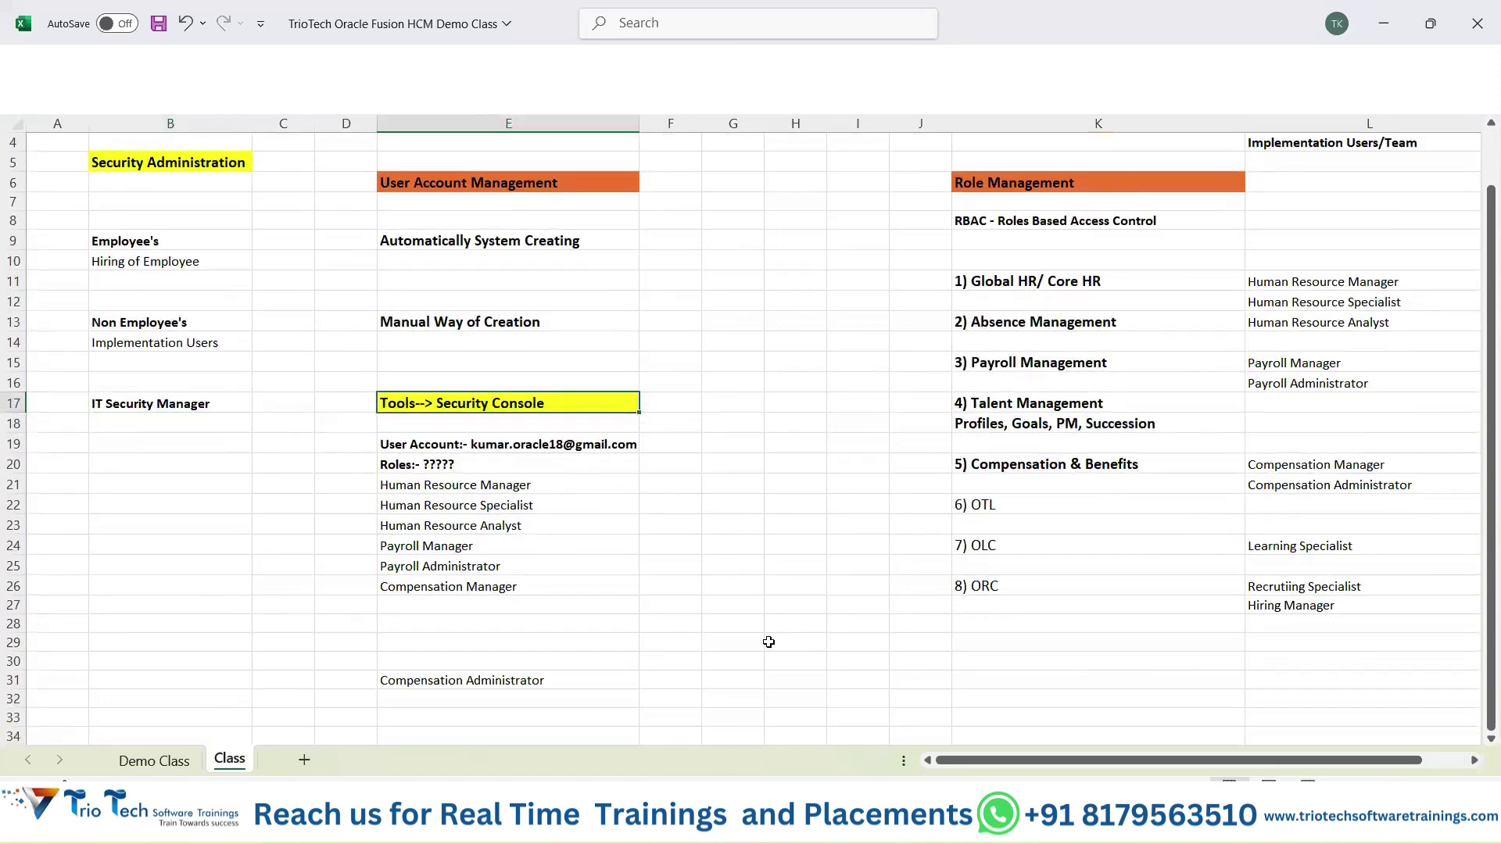
left_click(535, 680)
left_click_drag(492, 666, 445, 607)
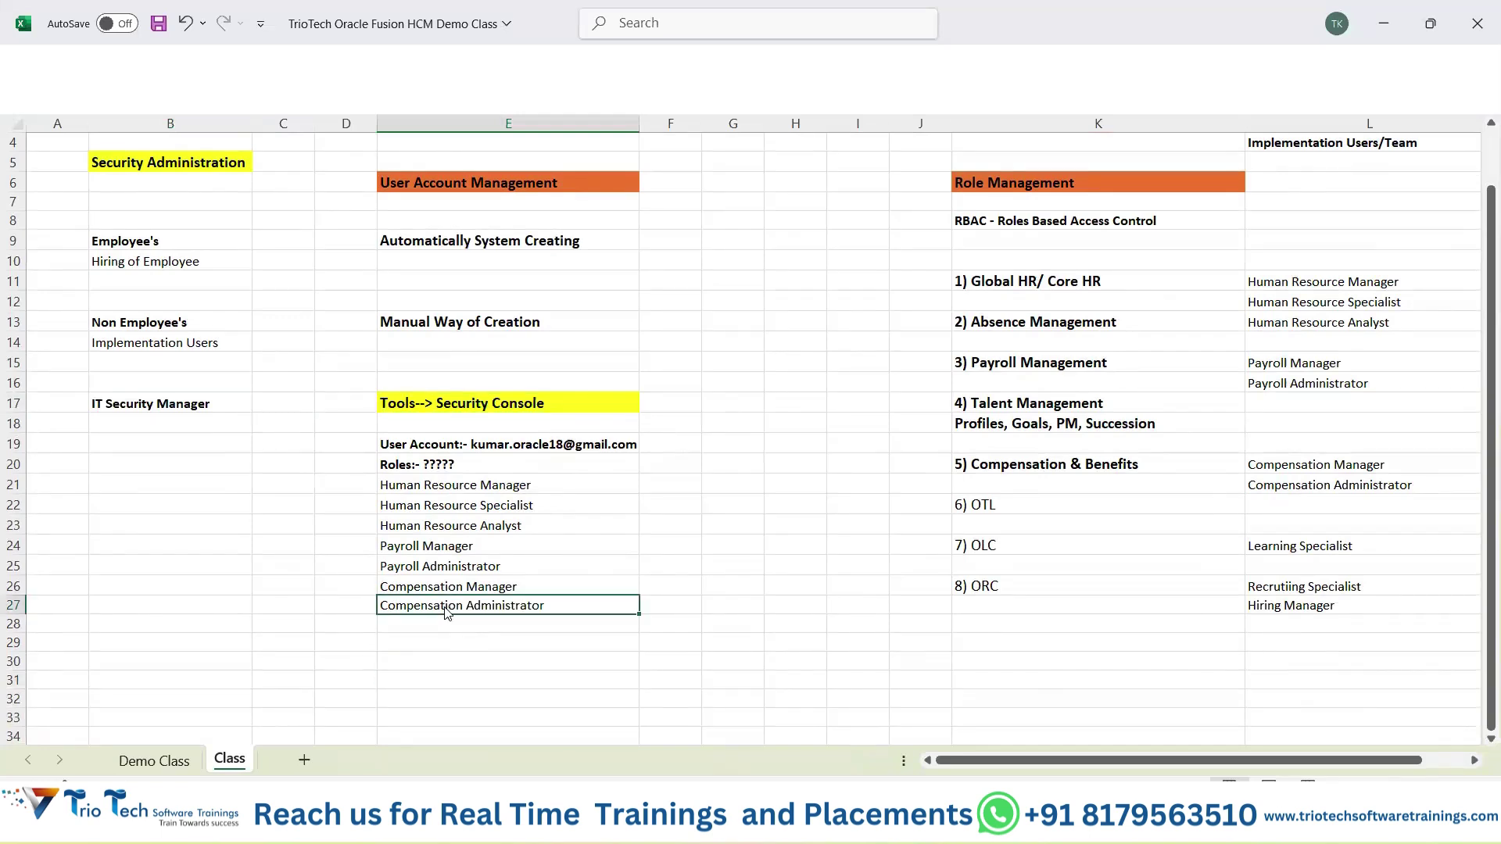
key("ctrl+s")
left_click(819, 824)
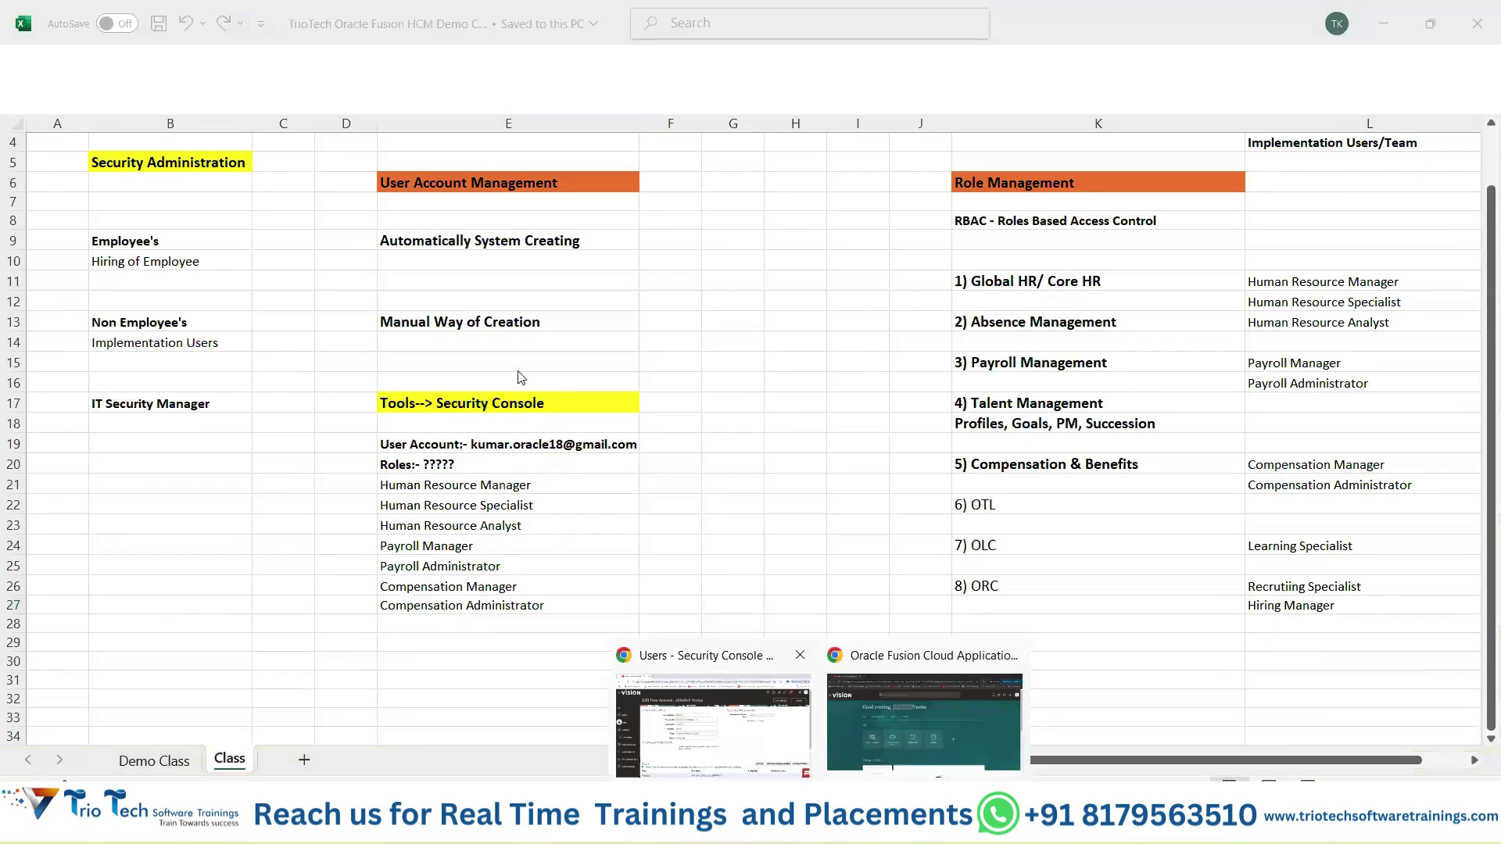
left_click(713, 719)
scroll(1063, 426, "down", 3)
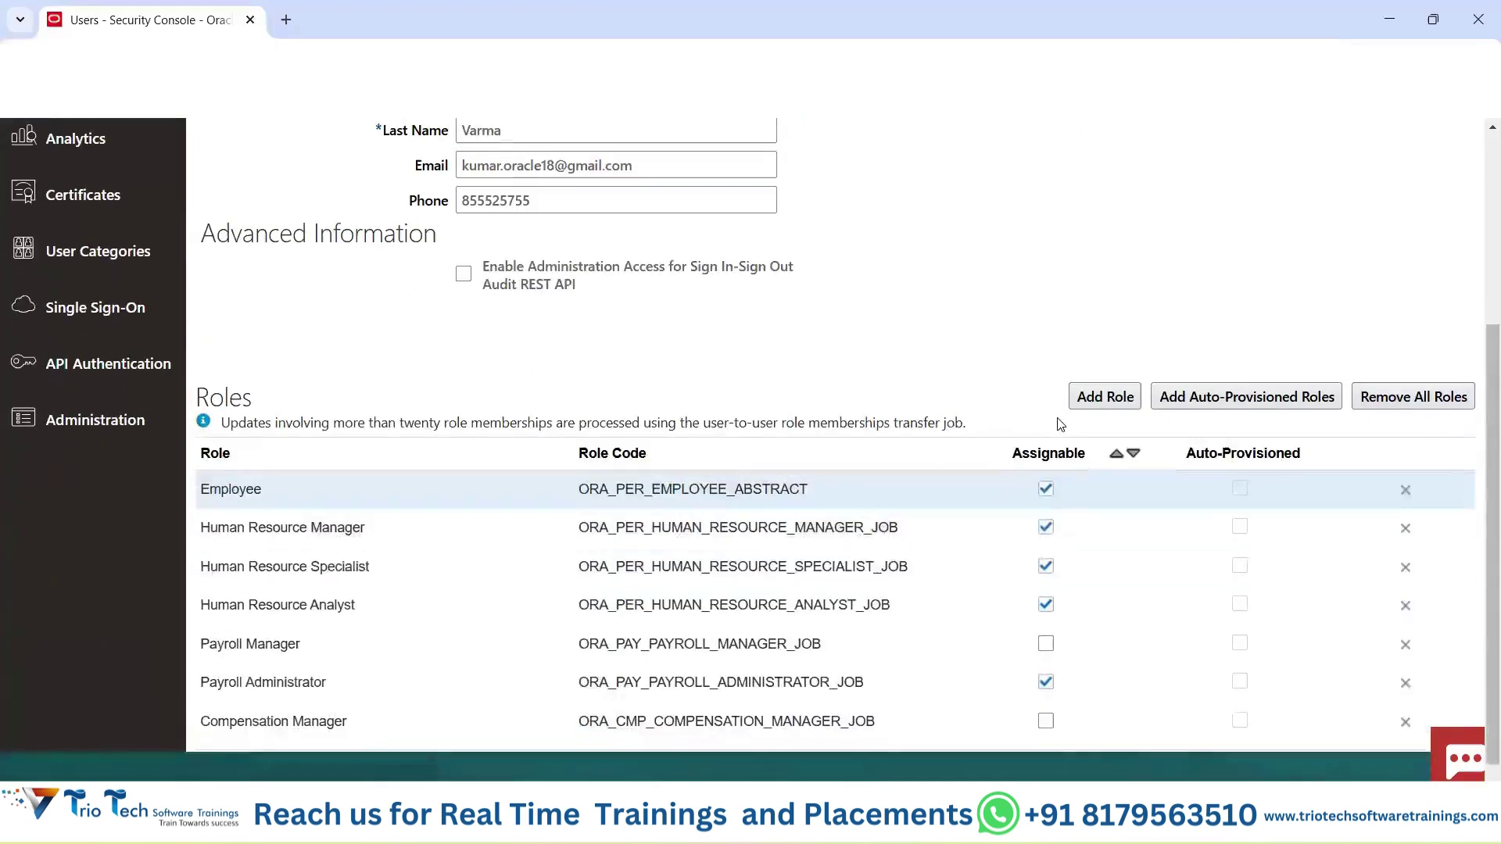
Search for 'IT Secty' and add the IT Security Manager role (ORA_FND_IT_SECURITY_MANAGER_JOB) to the user.
left_click(1104, 397)
left_click(671, 265)
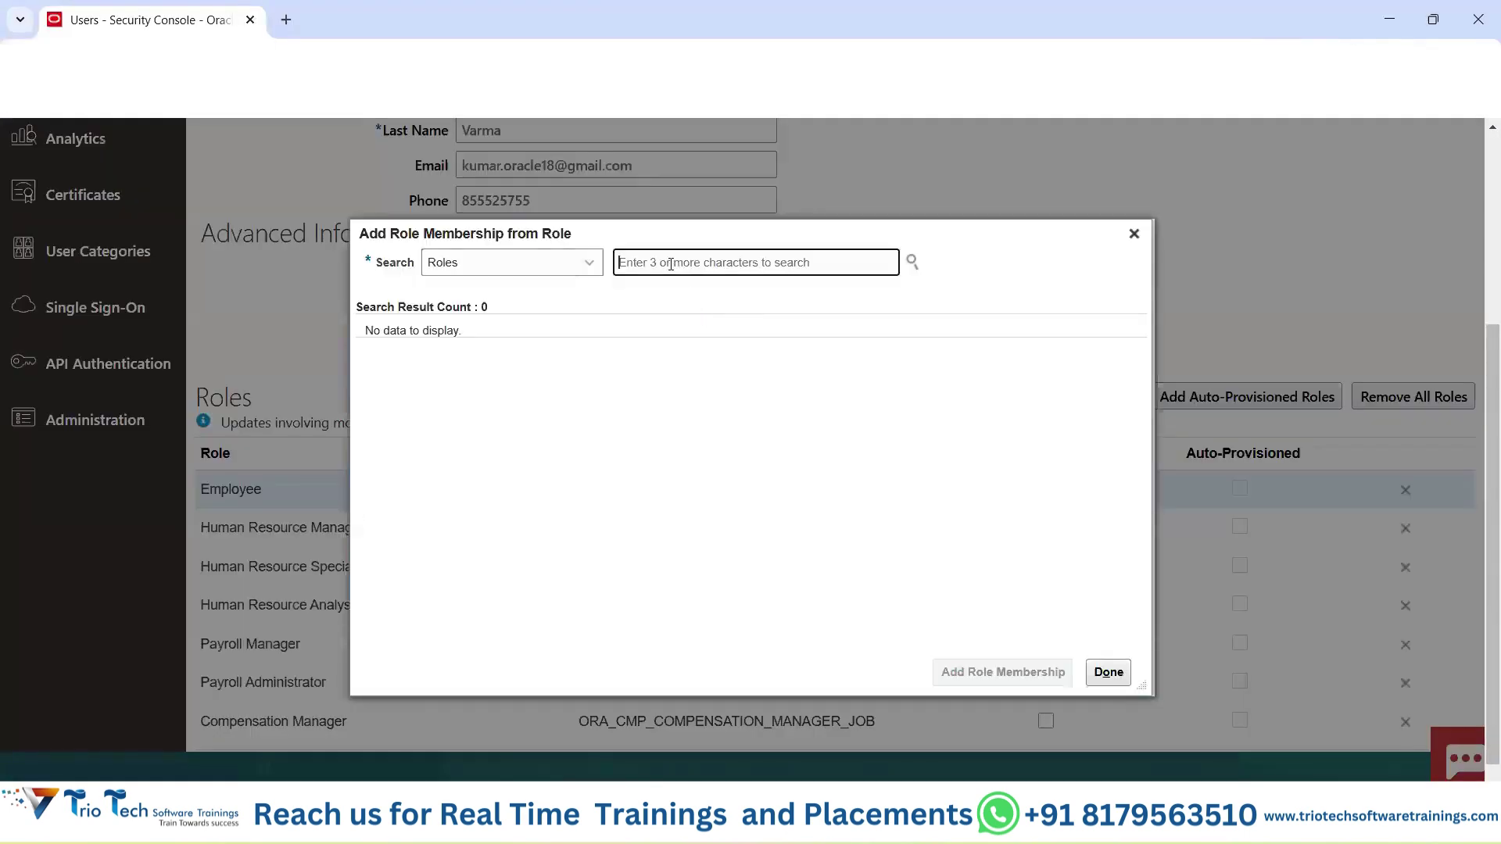
type("IT Secty")
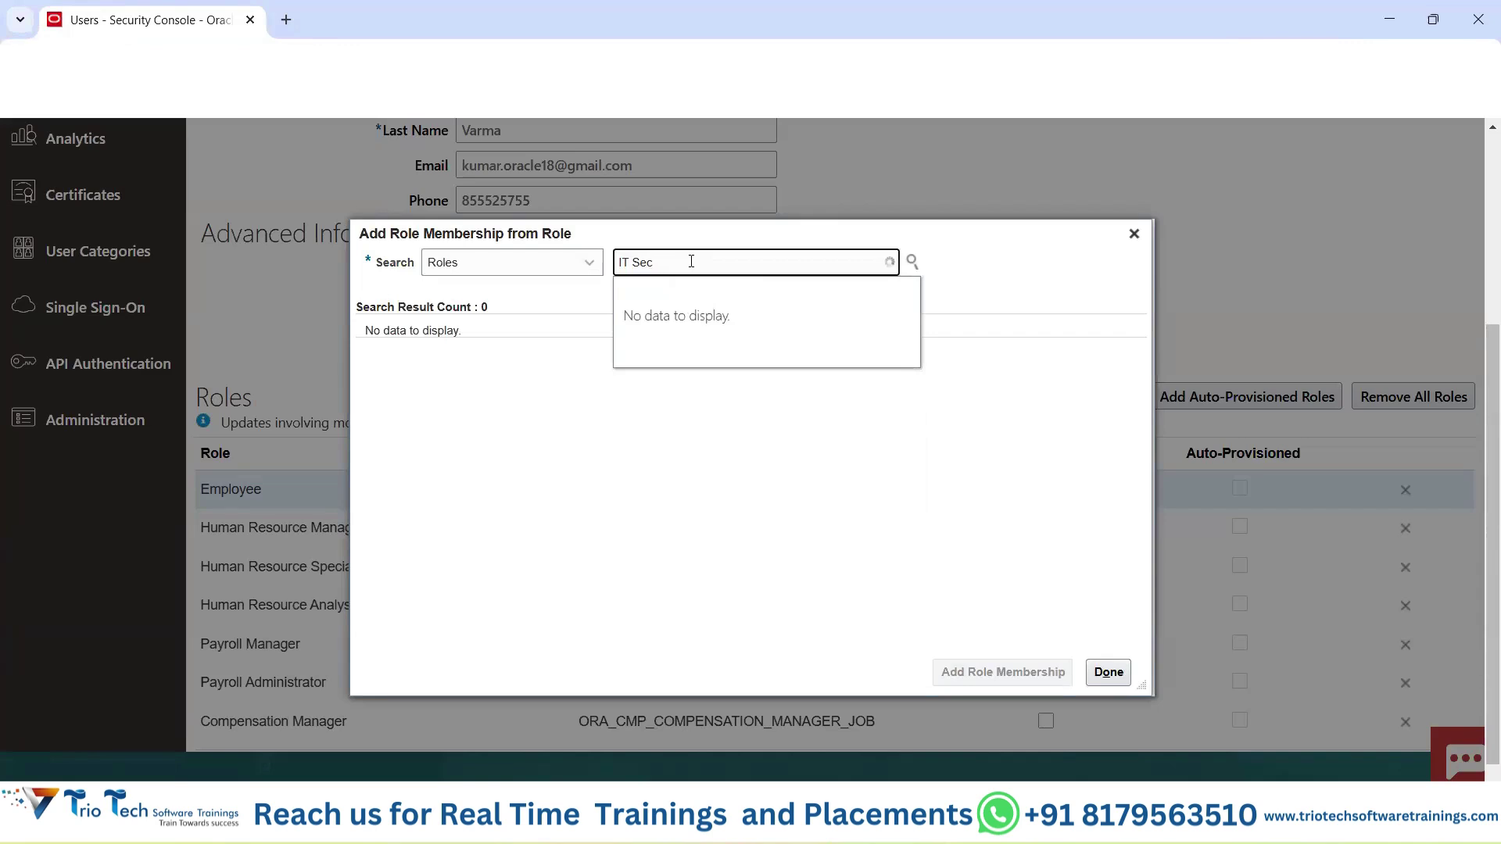
left_click(685, 295)
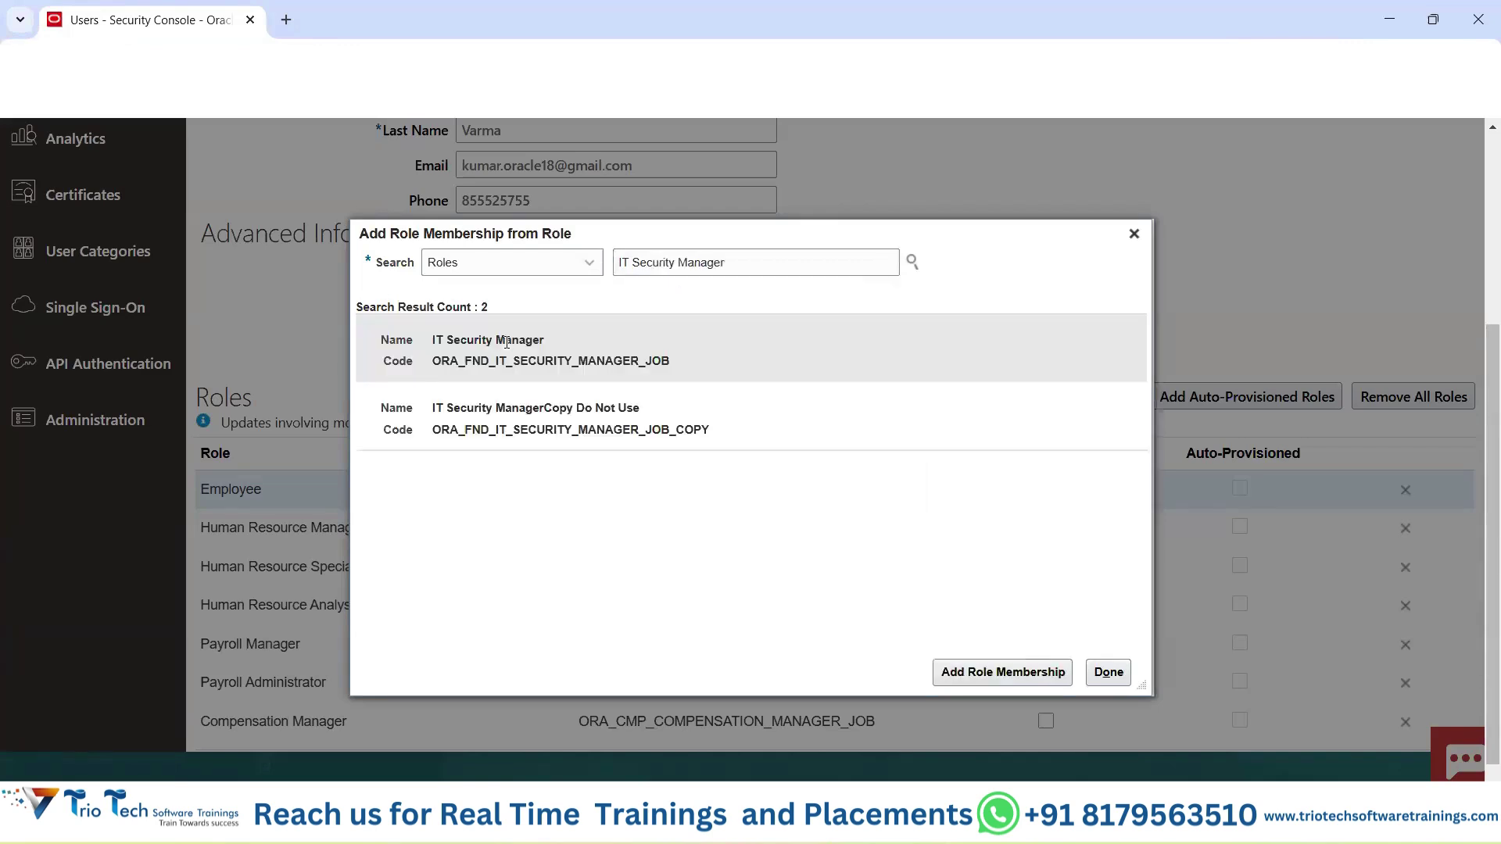
left_click(1016, 674)
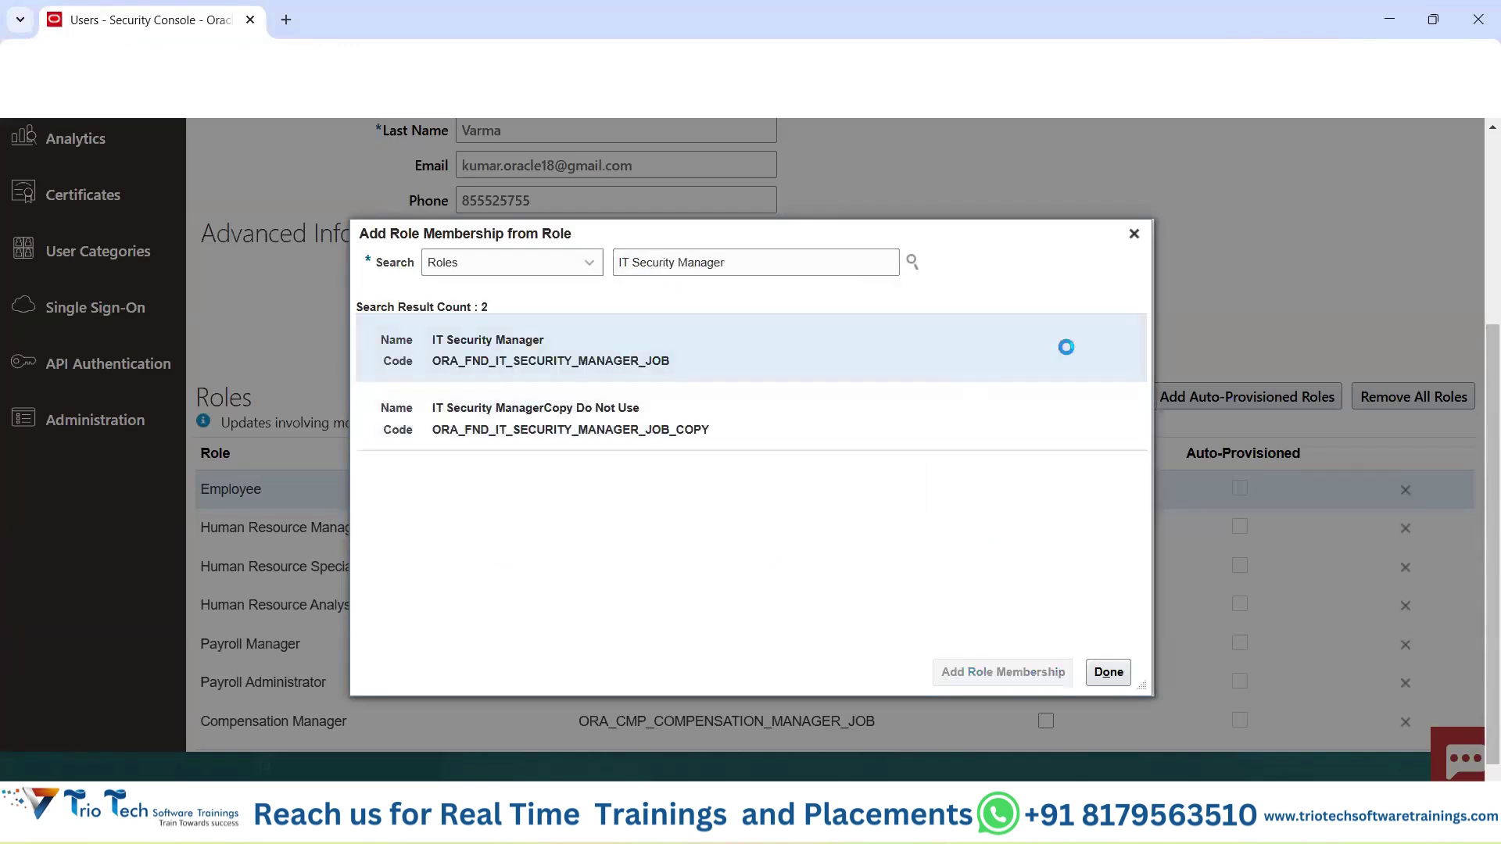
left_click(1134, 233)
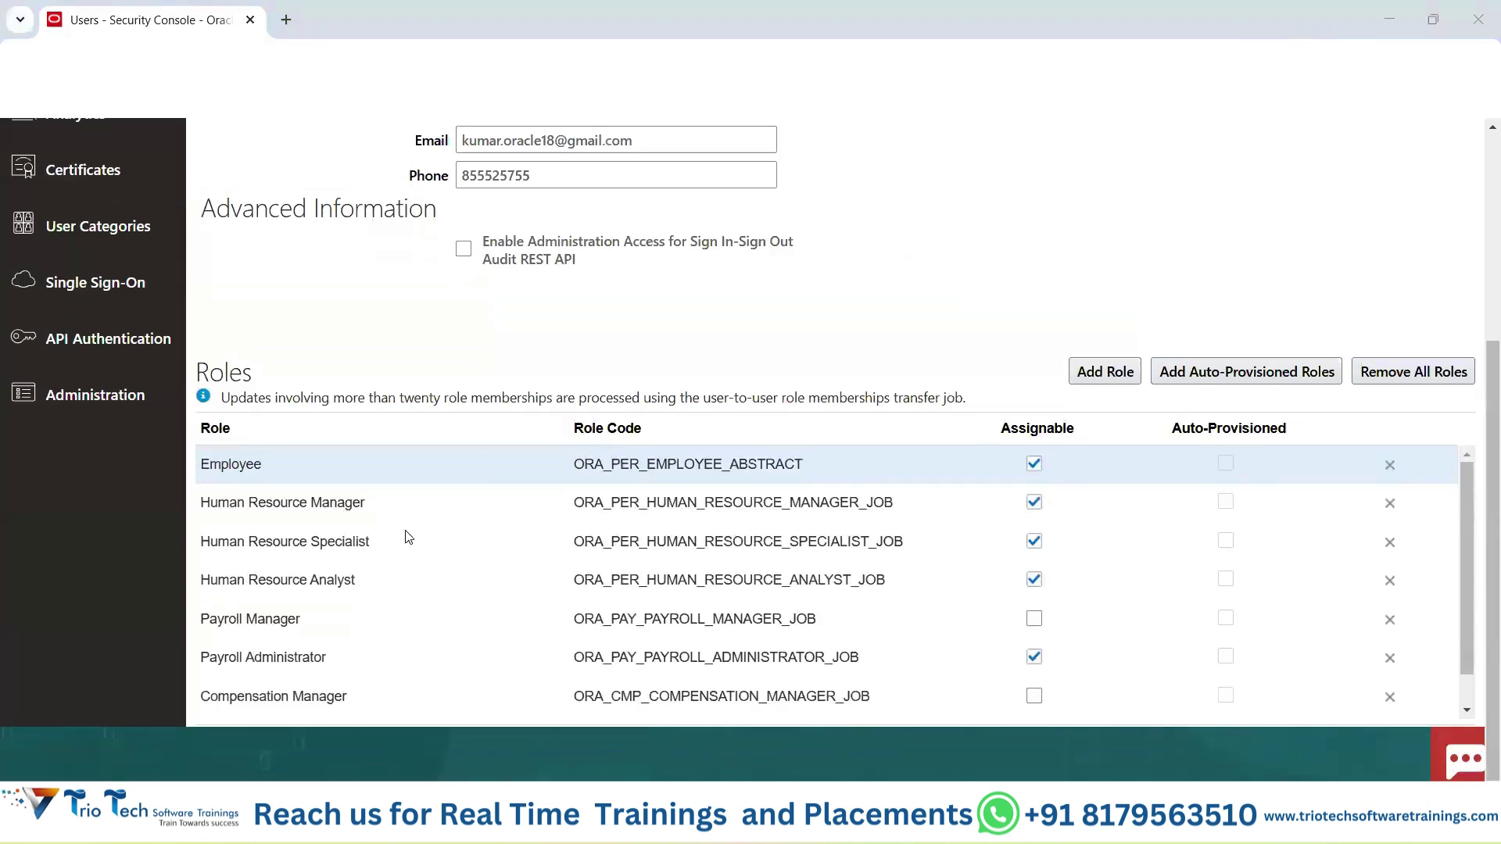
Scroll the user's role list to check that IT Security Manager is now included.
scroll(335, 603, "down", 1)
scroll(317, 628, "up", 3)
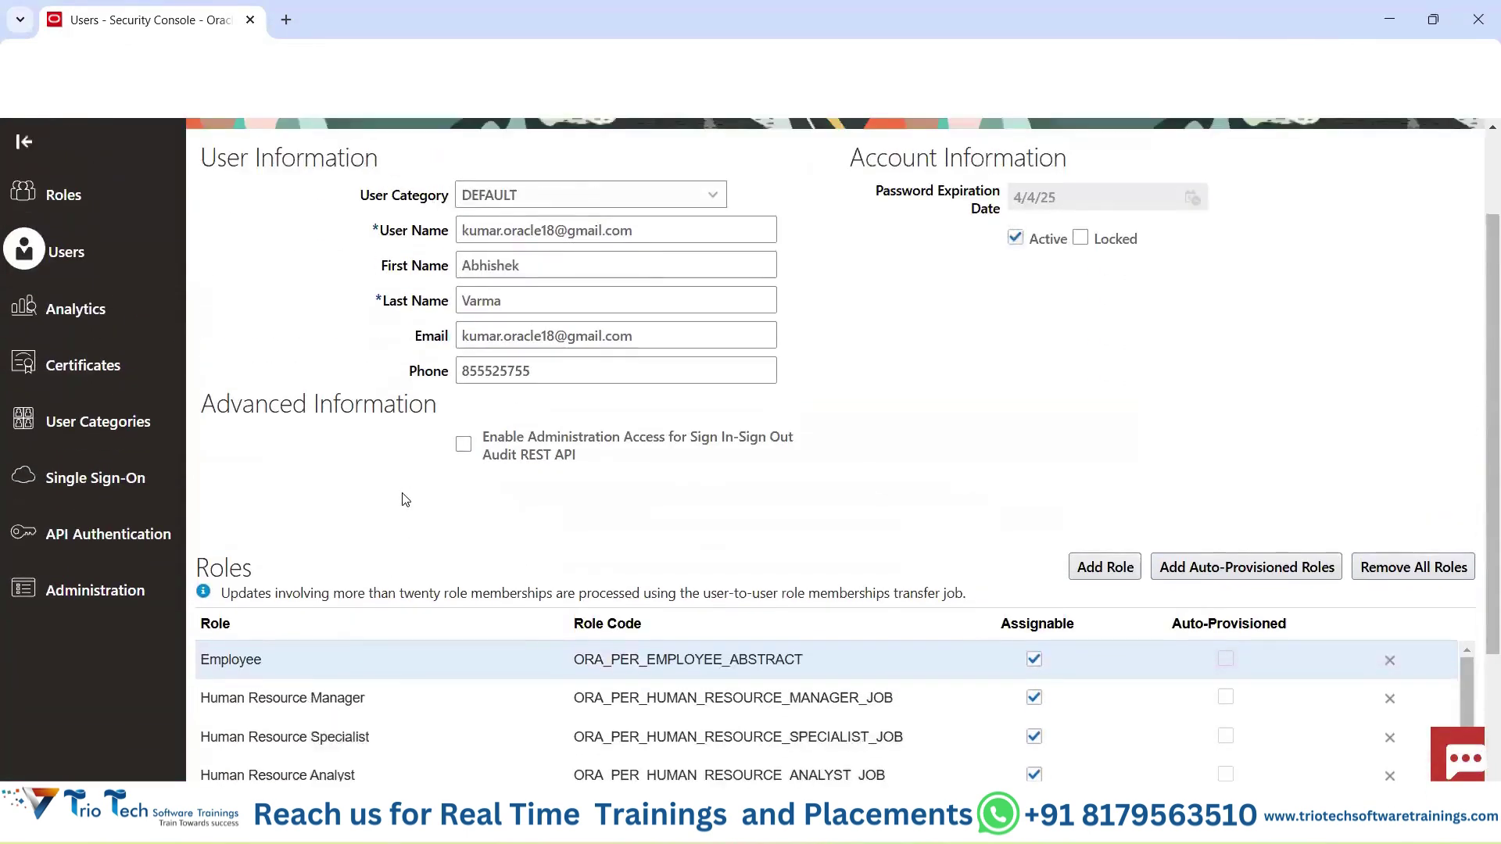
scroll(313, 532, "down", 2)
scroll(308, 598, "down", 1)
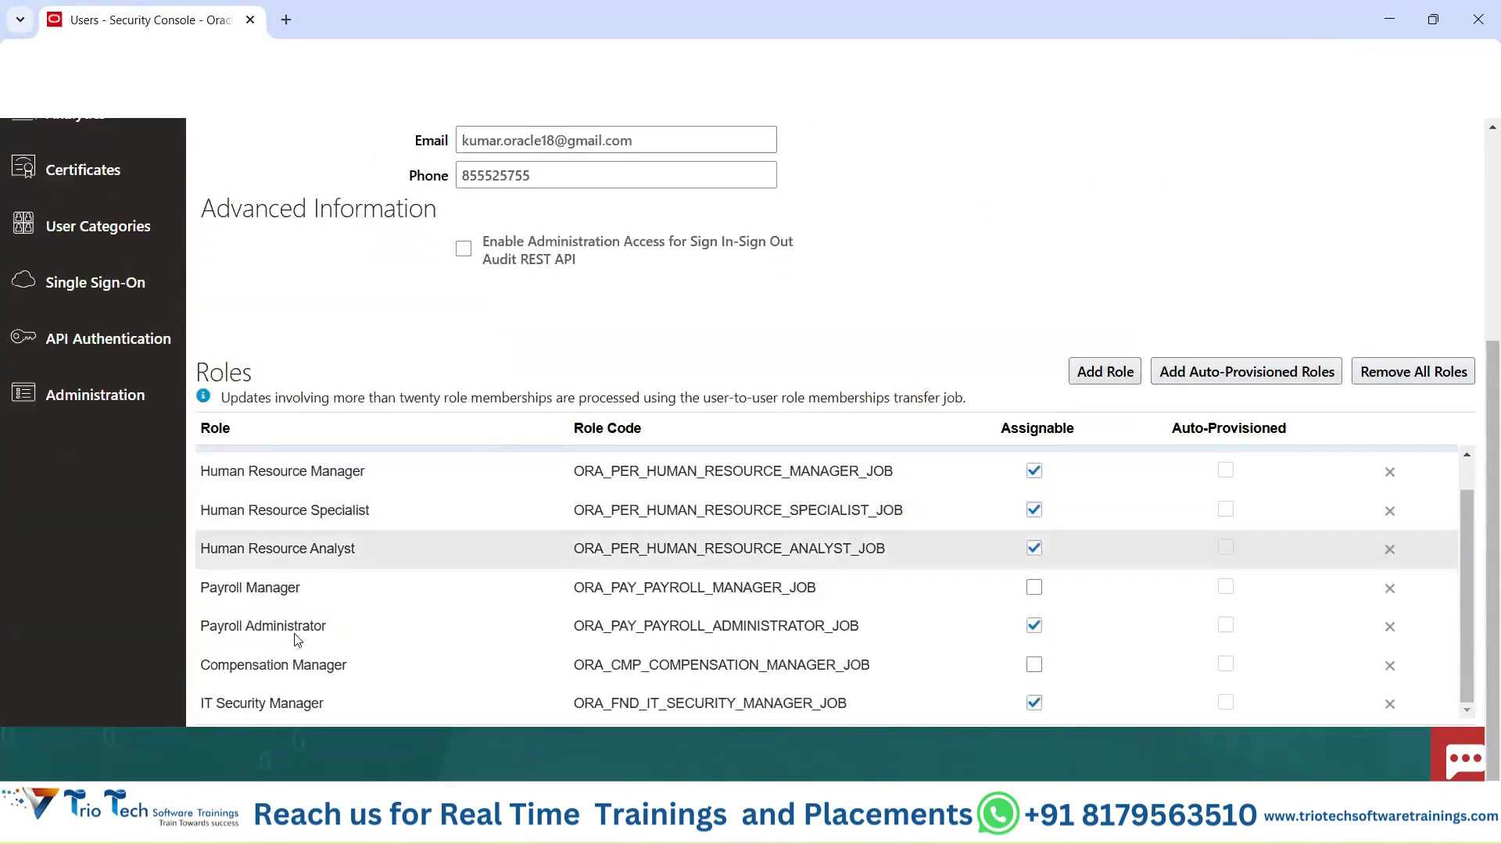
scroll(375, 623, "up", 1)
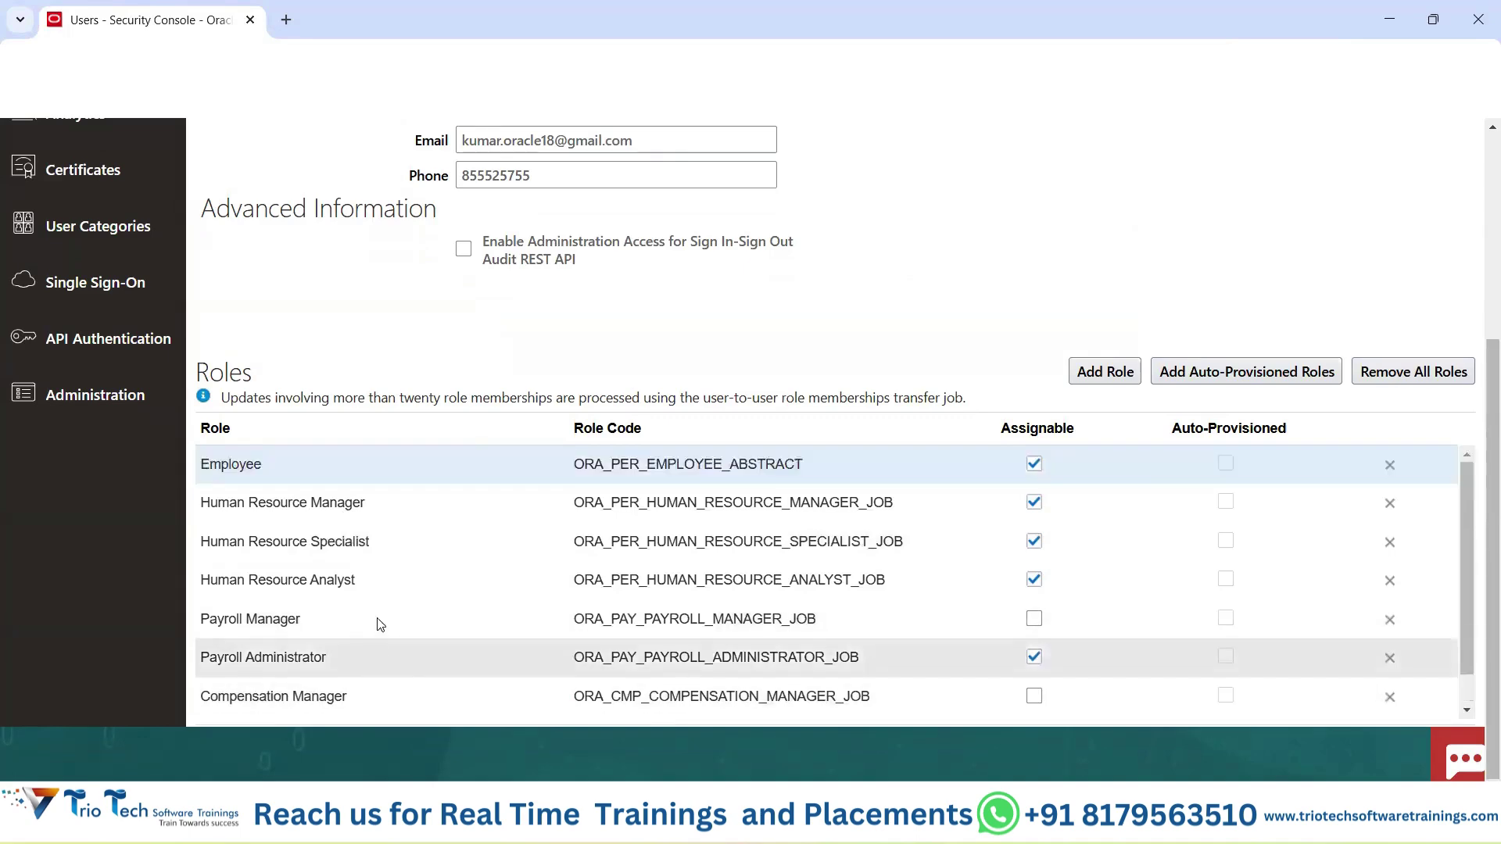
scroll(928, 459, "up", 2)
scroll(1006, 592, "down", 2)
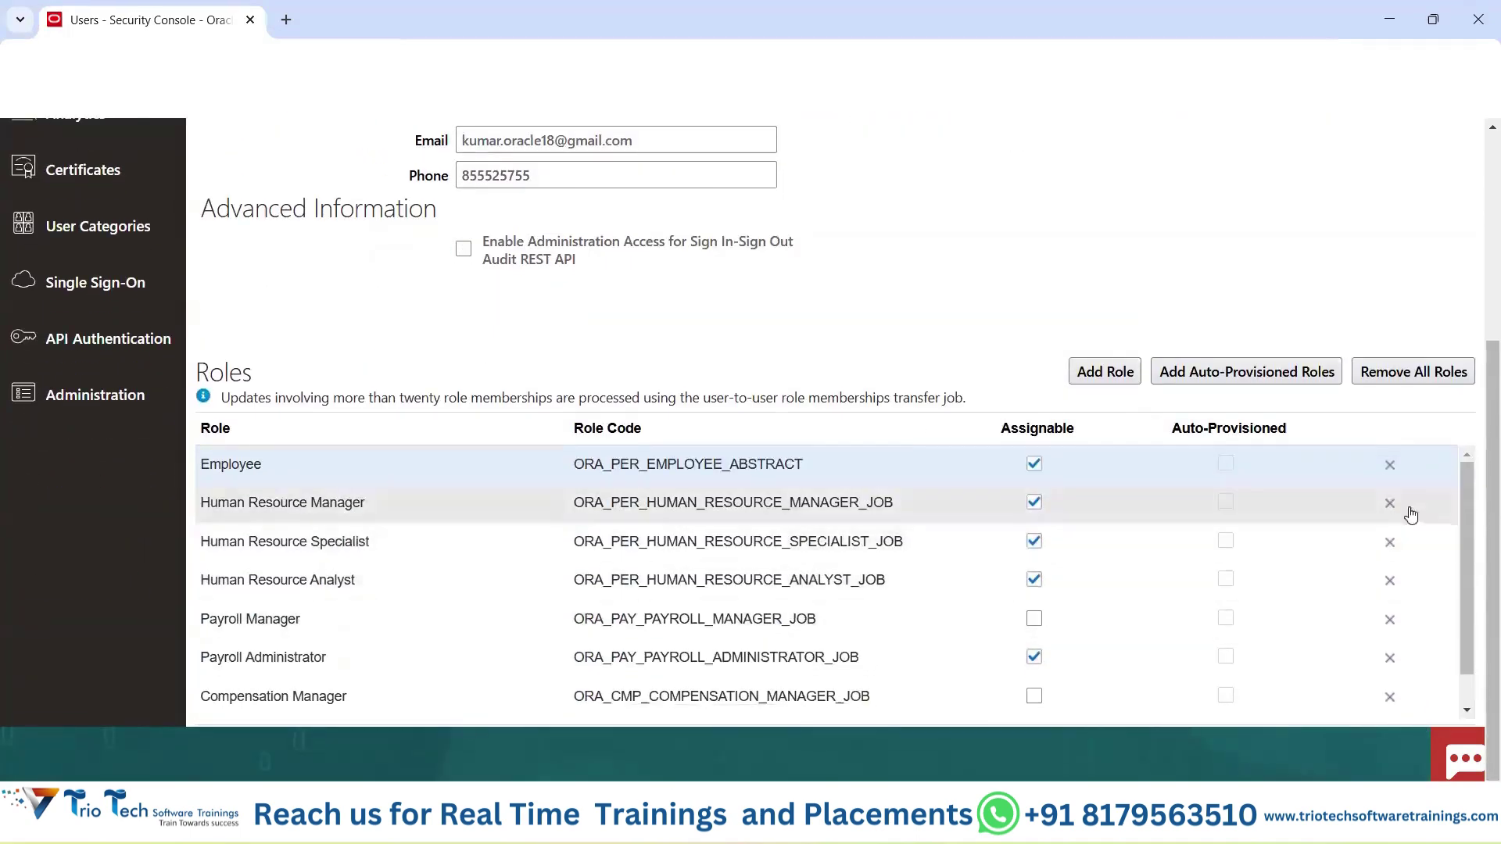
scroll(1123, 270, "up", 3)
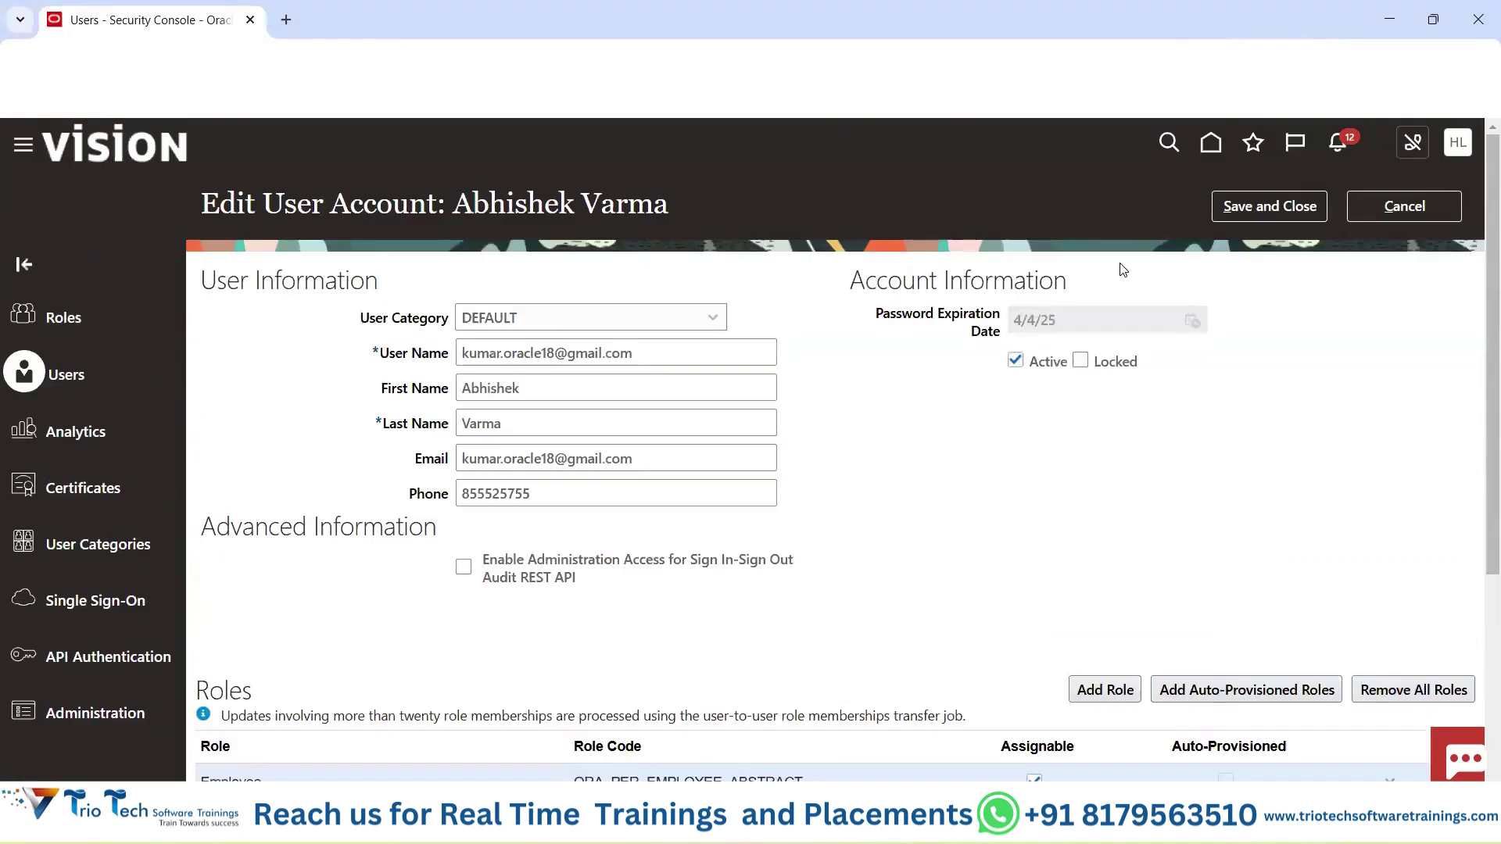
Save the user account changes and review the eight roles in the Roles table.
left_click(1250, 207)
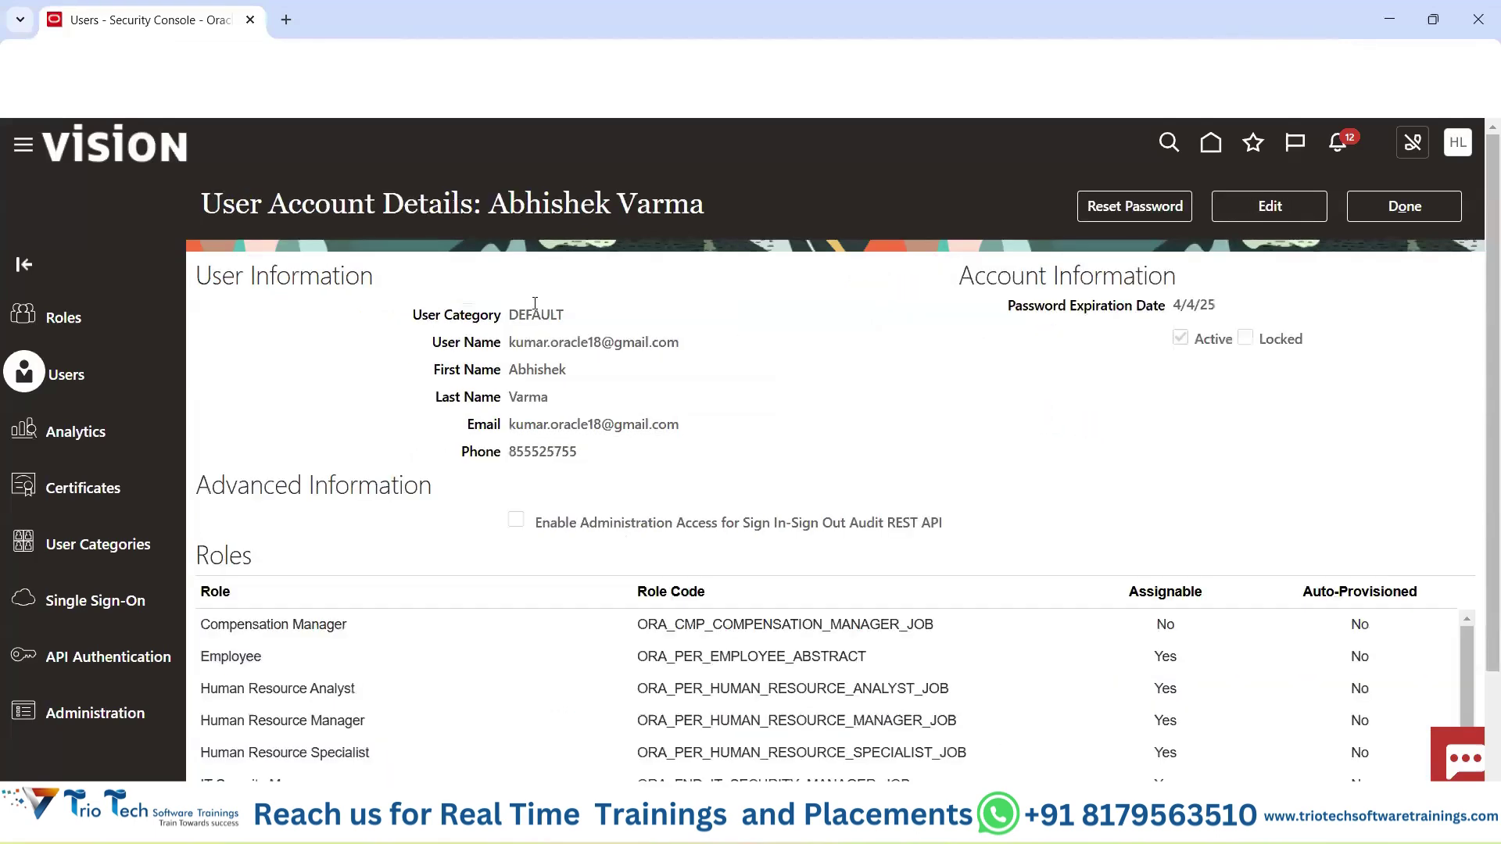
left_click_drag(734, 200, 735, 200)
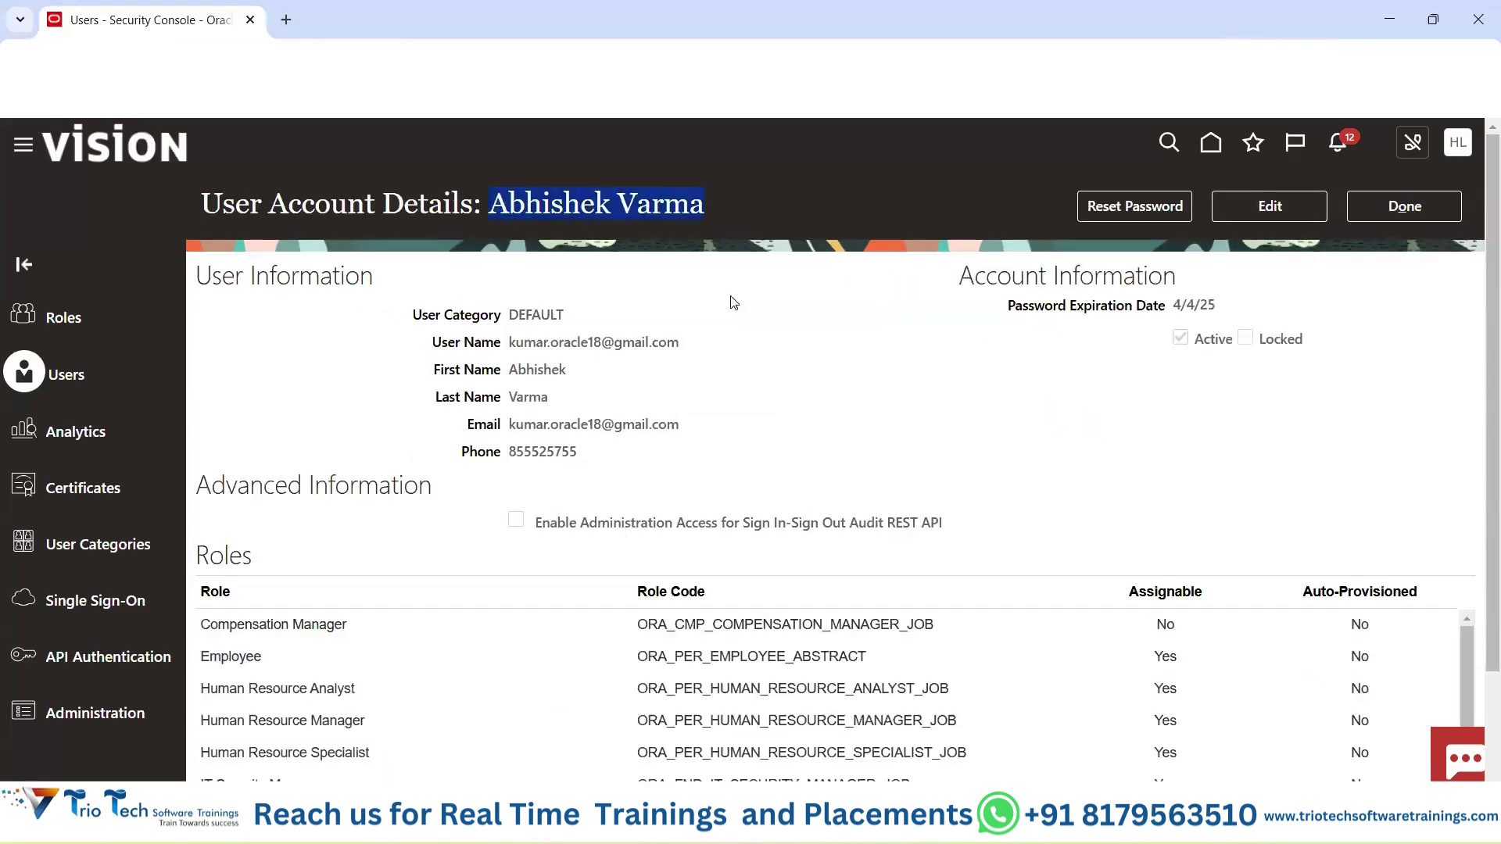
scroll(730, 305, "down", 2)
double_click(200, 420)
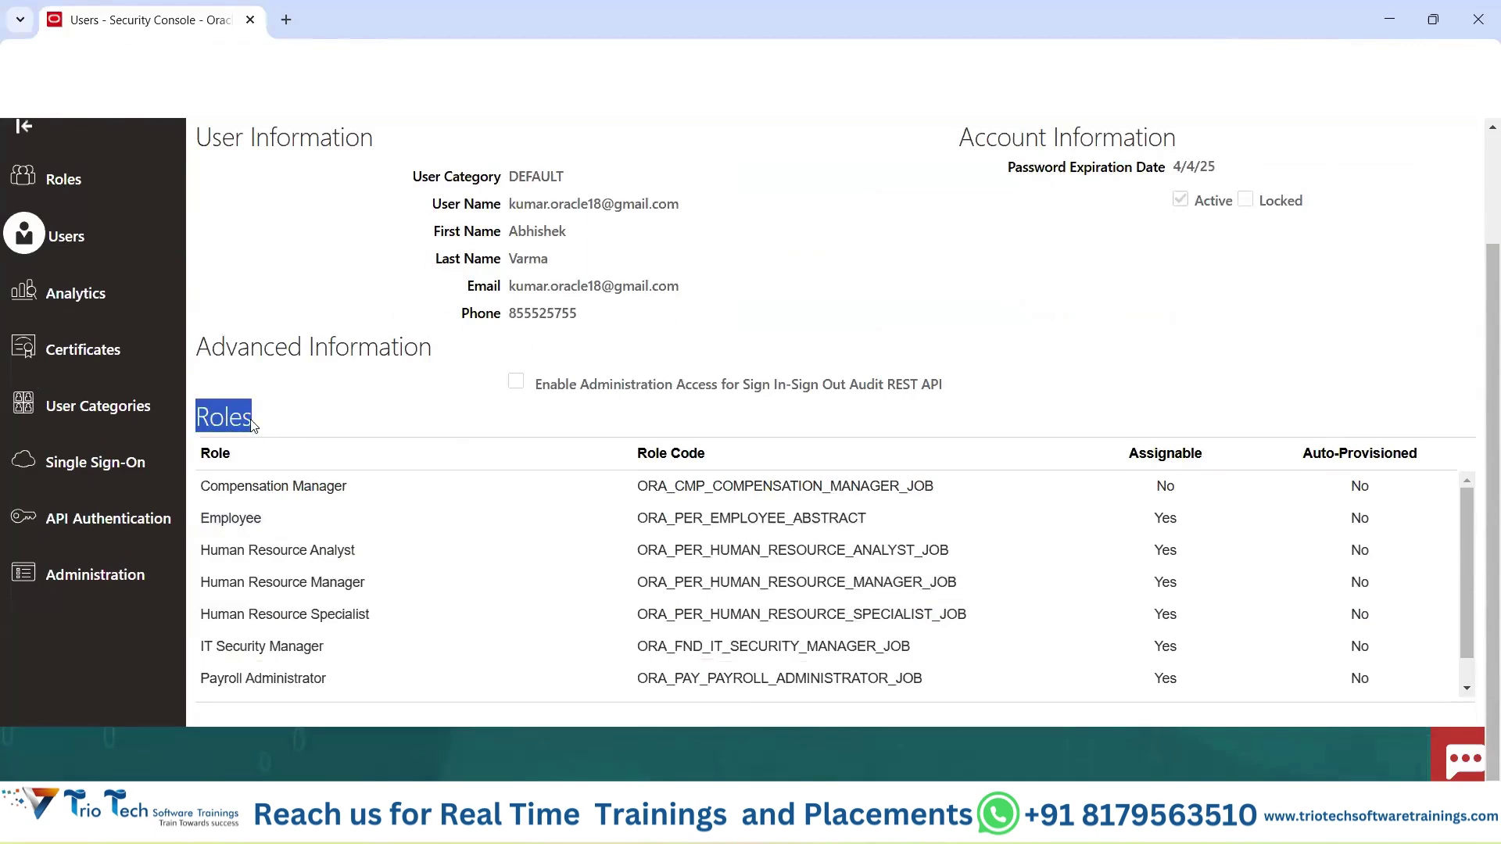
scroll(302, 618, "down", 1)
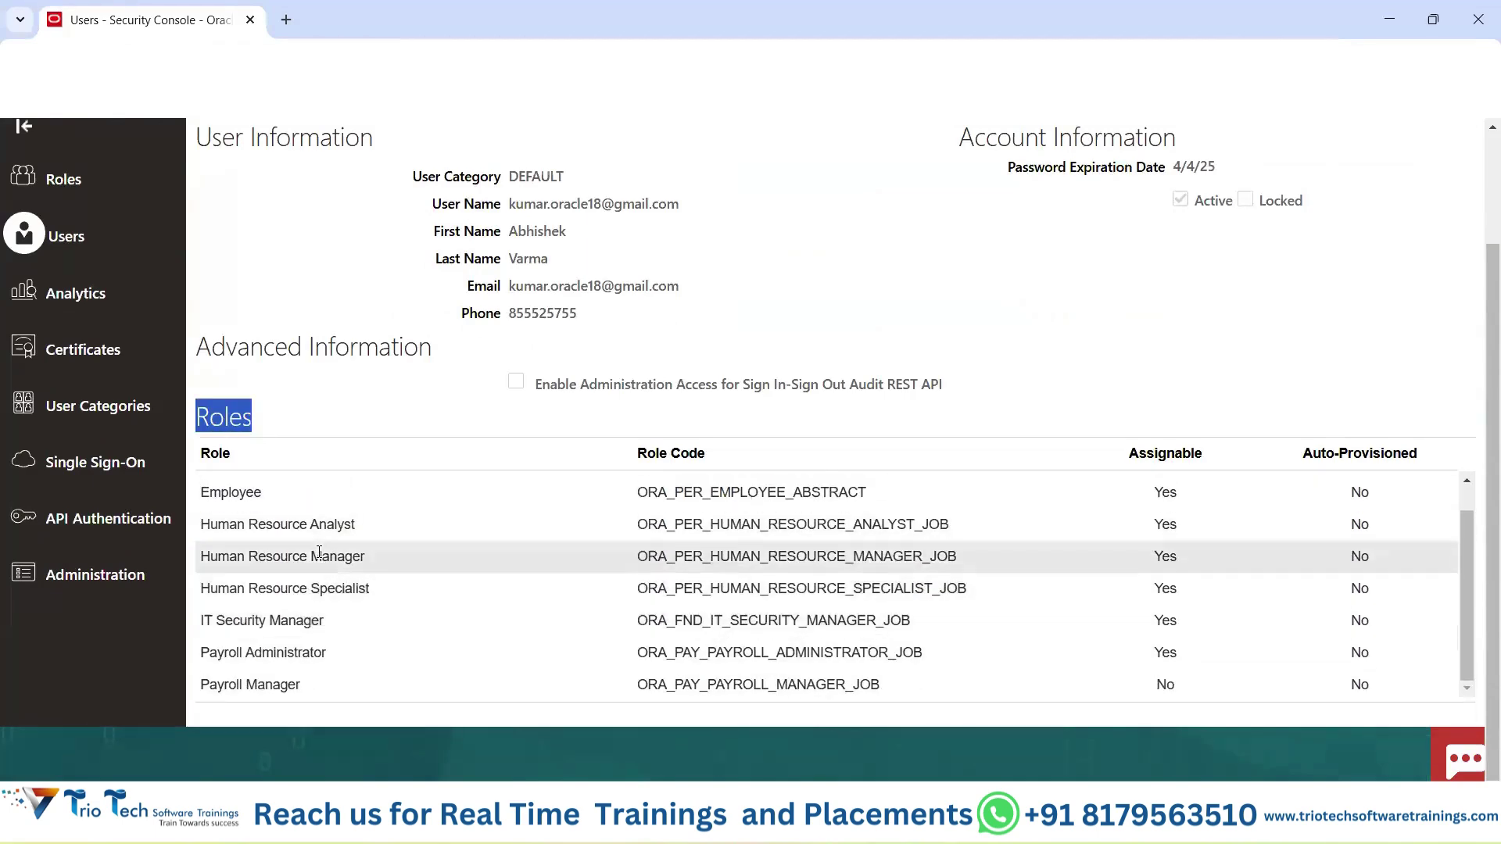
scroll(303, 619, "up", 3)
Switch to the Excel workbook, then back toward the Oracle Fusion window.
left_click(831, 364)
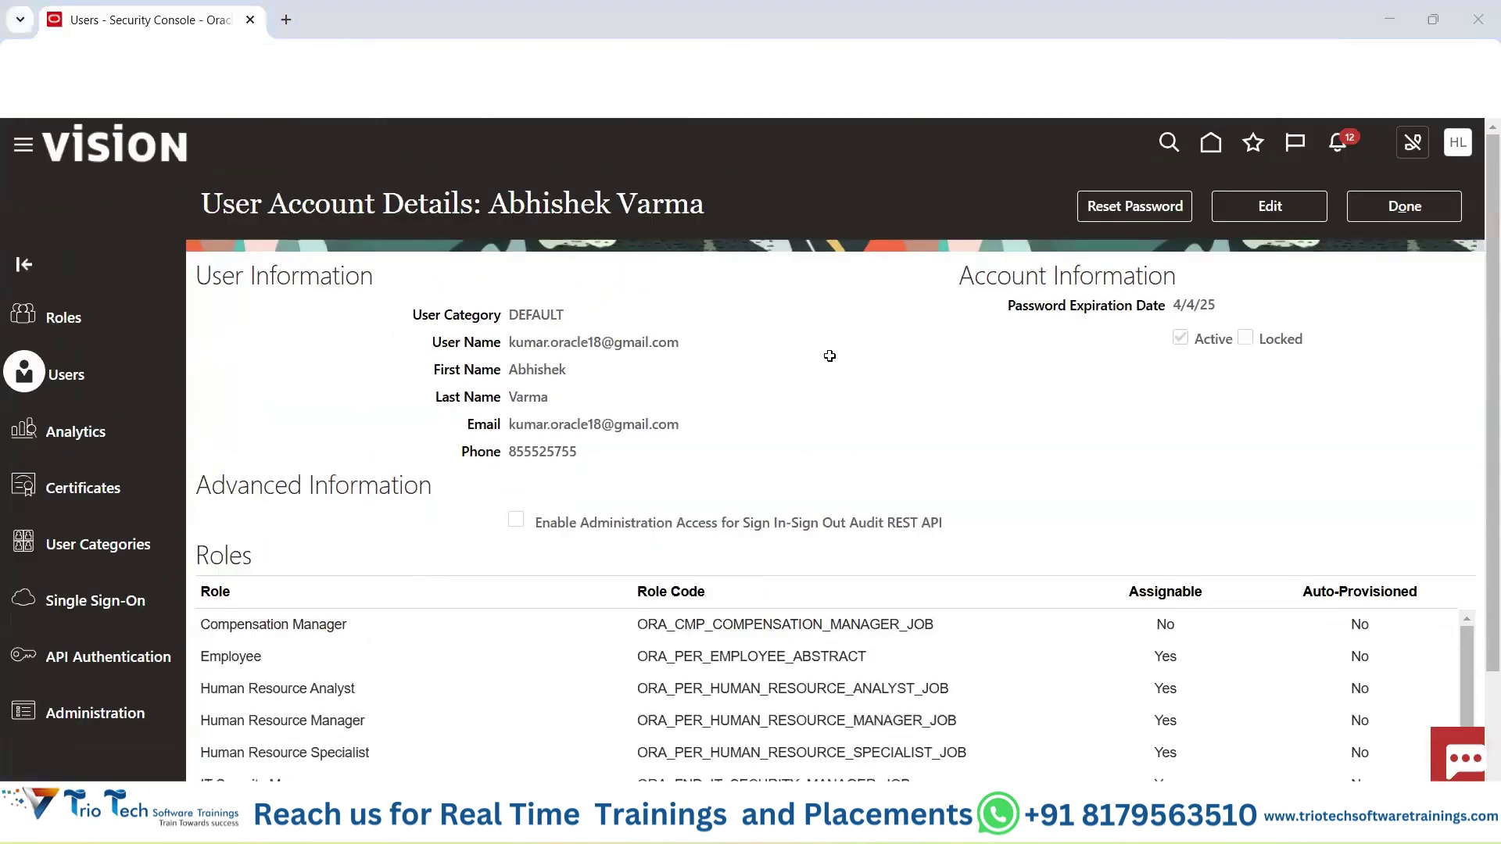
key("alt+Tab")
left_click(818, 821)
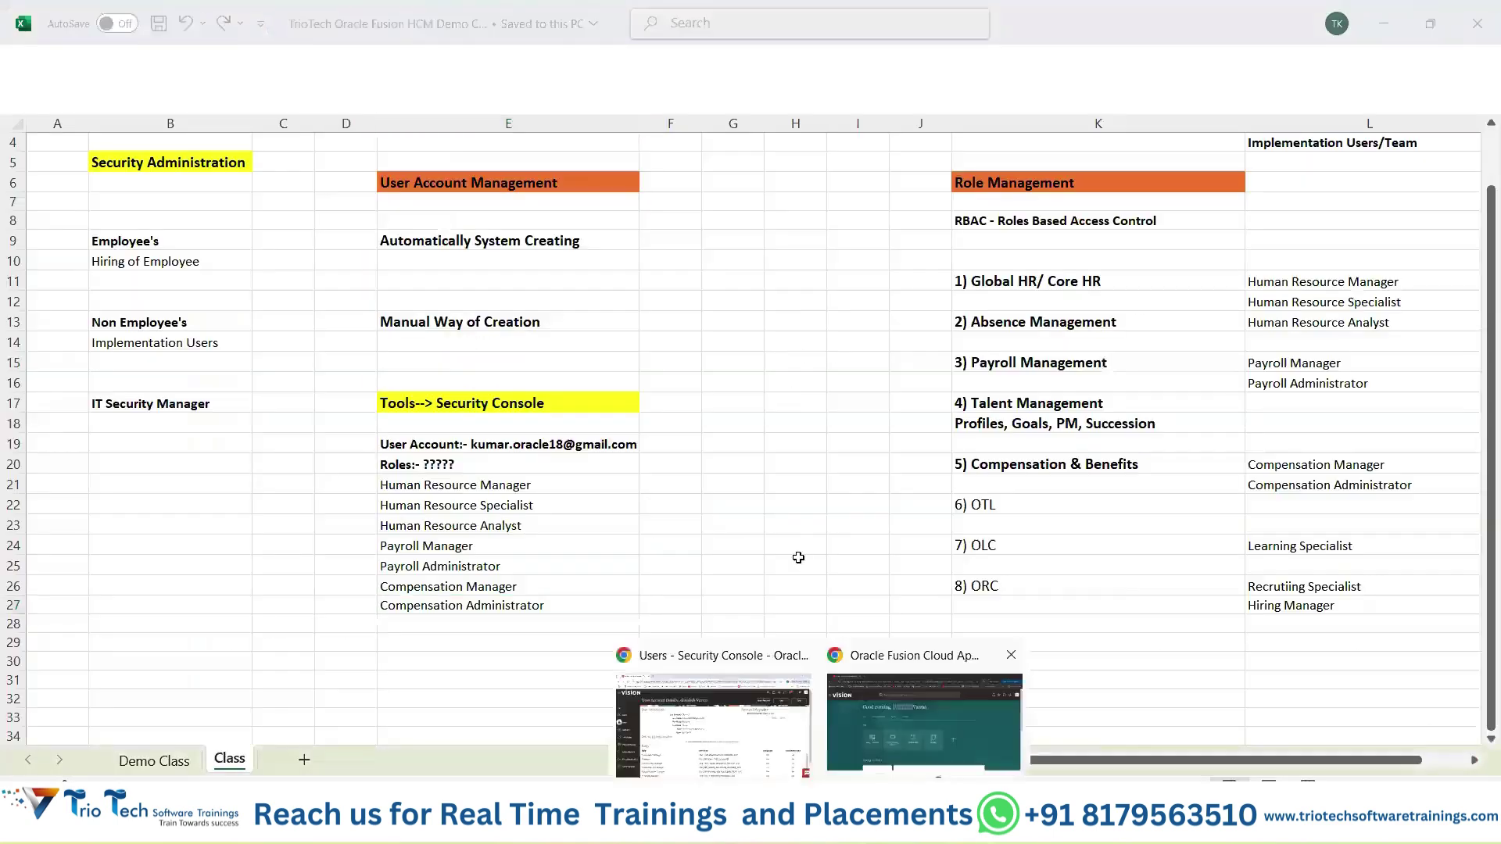
Sign out of the current session and sign in as the new user with the saved login.
left_click(924, 717)
left_click(410, 331)
left_click(710, 262)
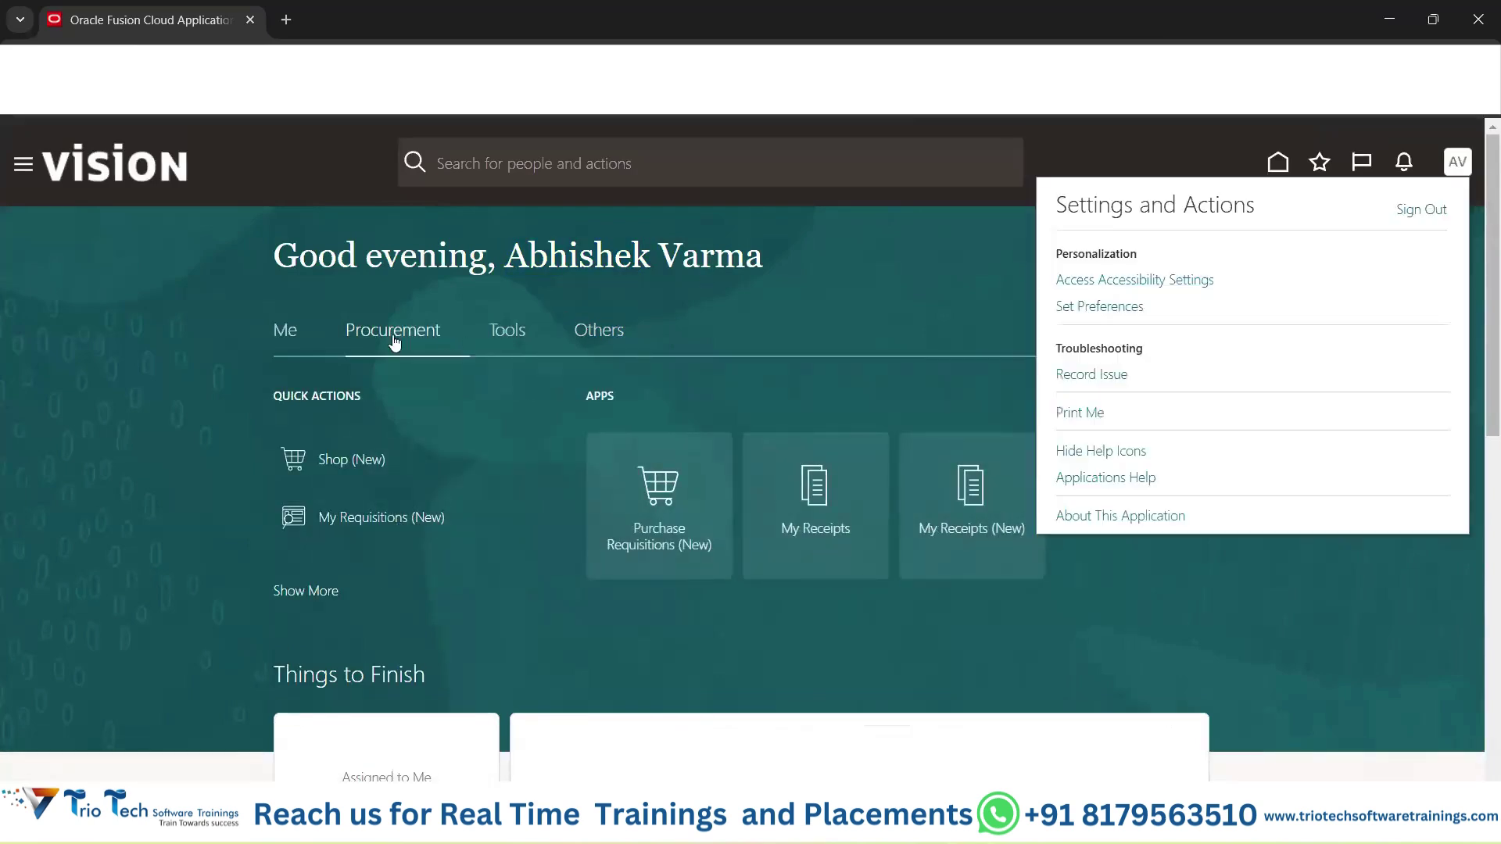
left_click(1421, 210)
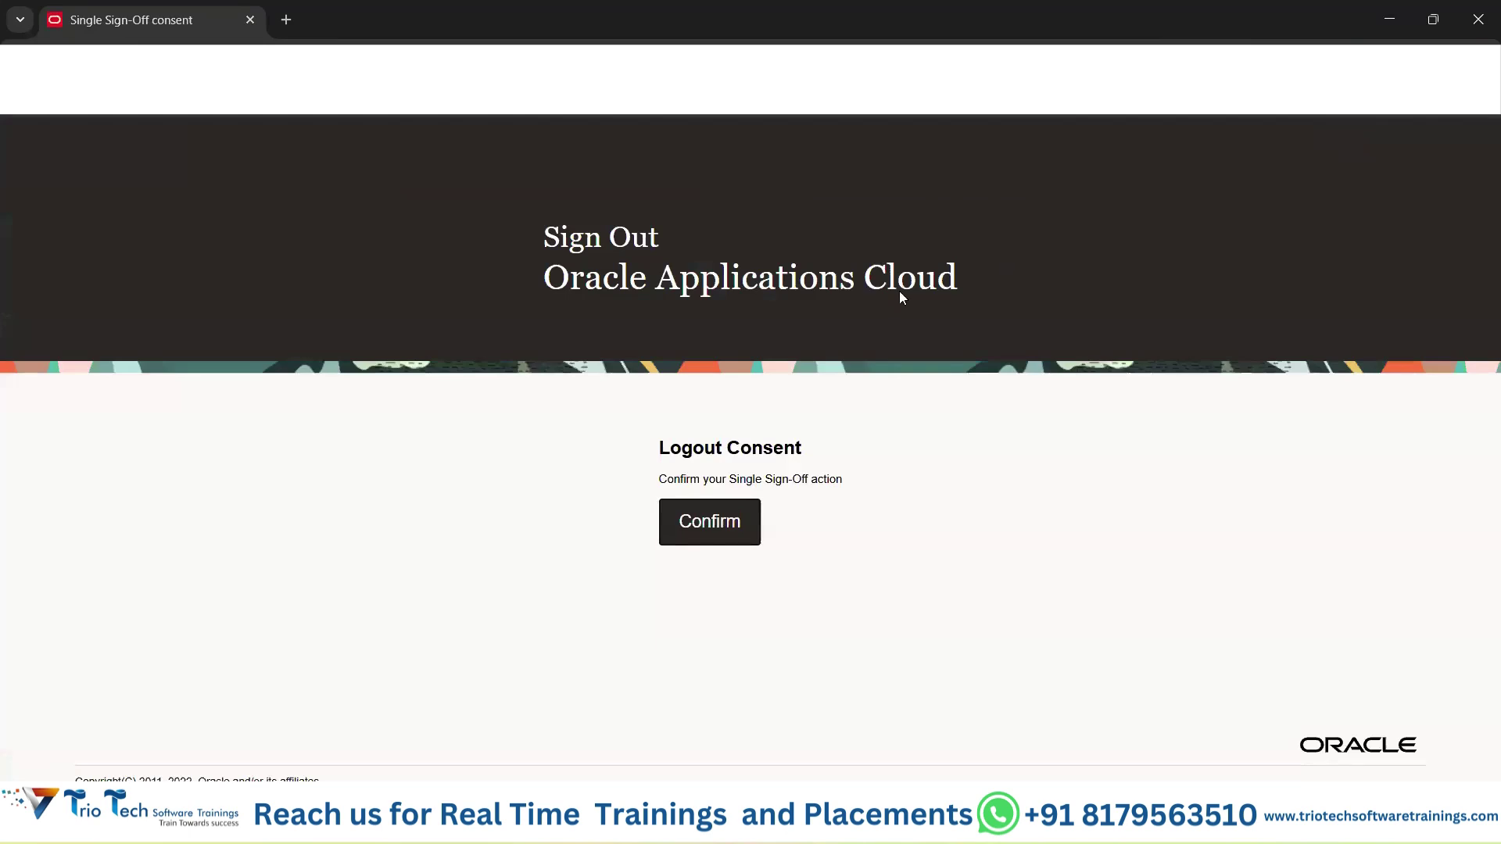
left_click(716, 528)
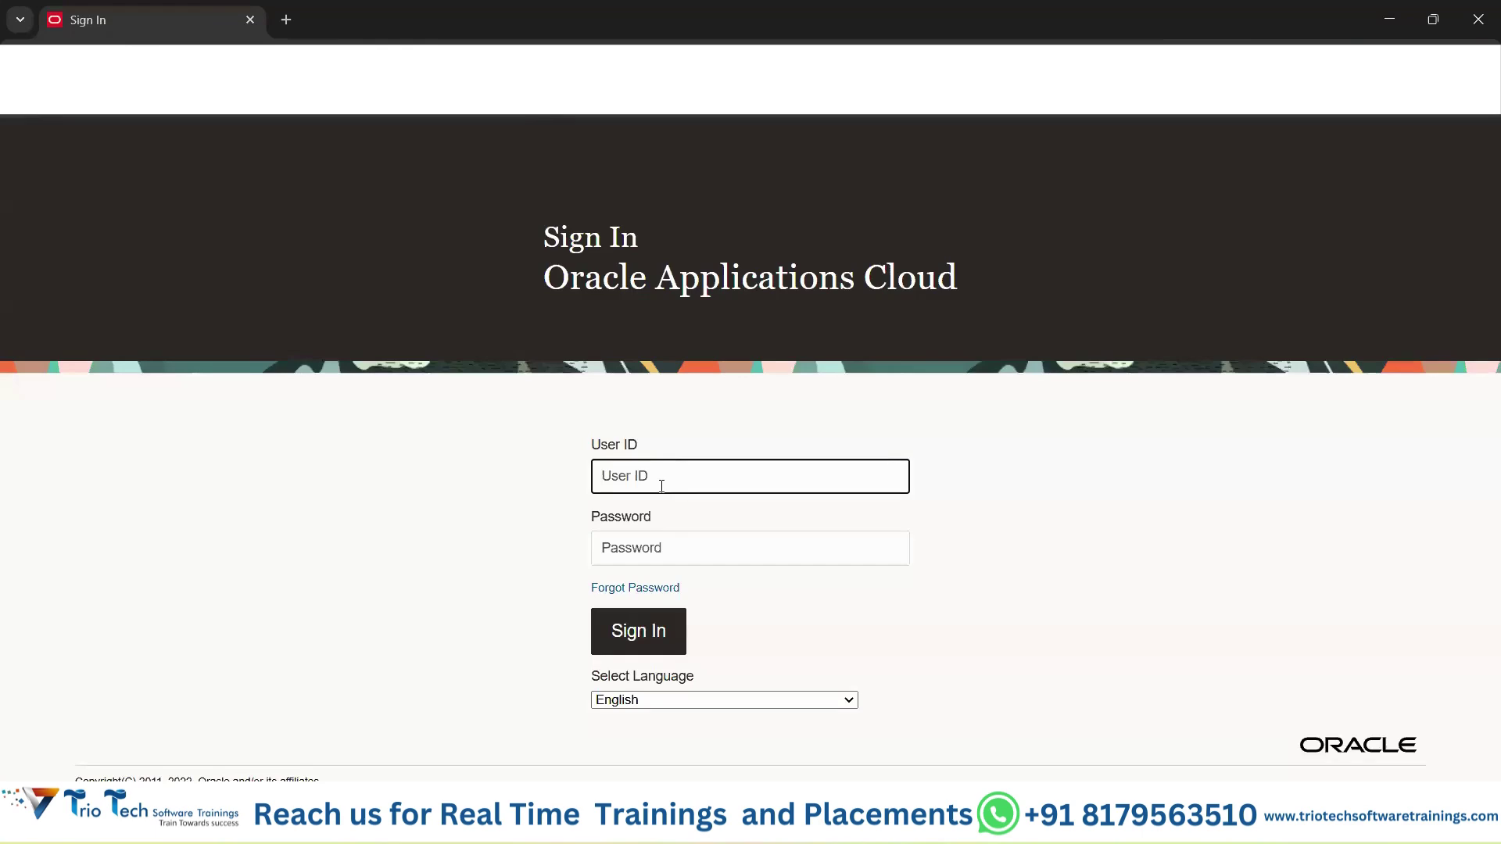
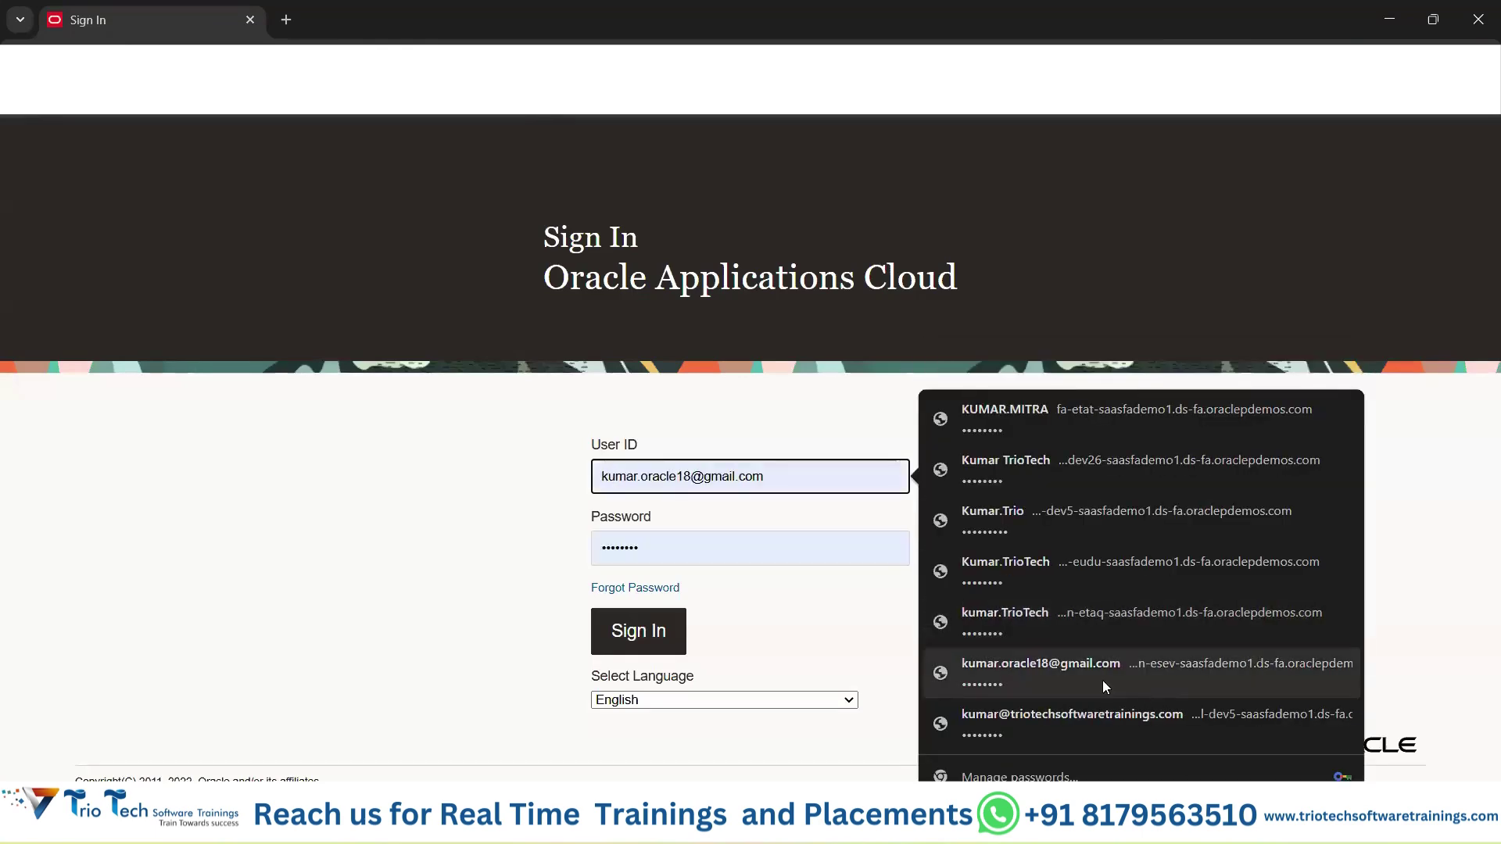
left_click(1104, 680)
left_click(649, 637)
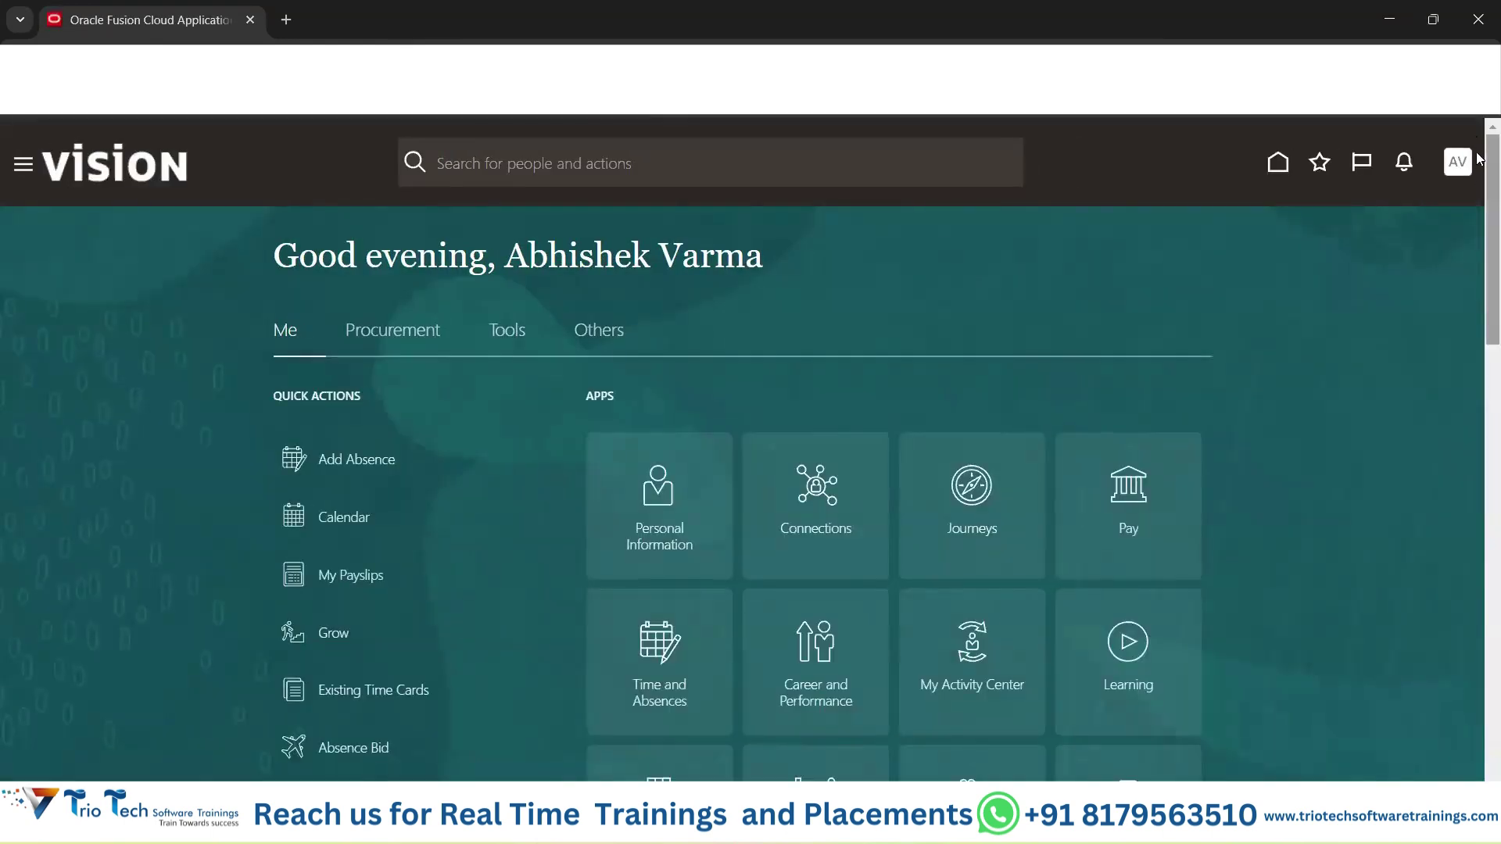
Sign out again and sign back in as the new user using the saved login.
left_click(1457, 162)
left_click(1421, 209)
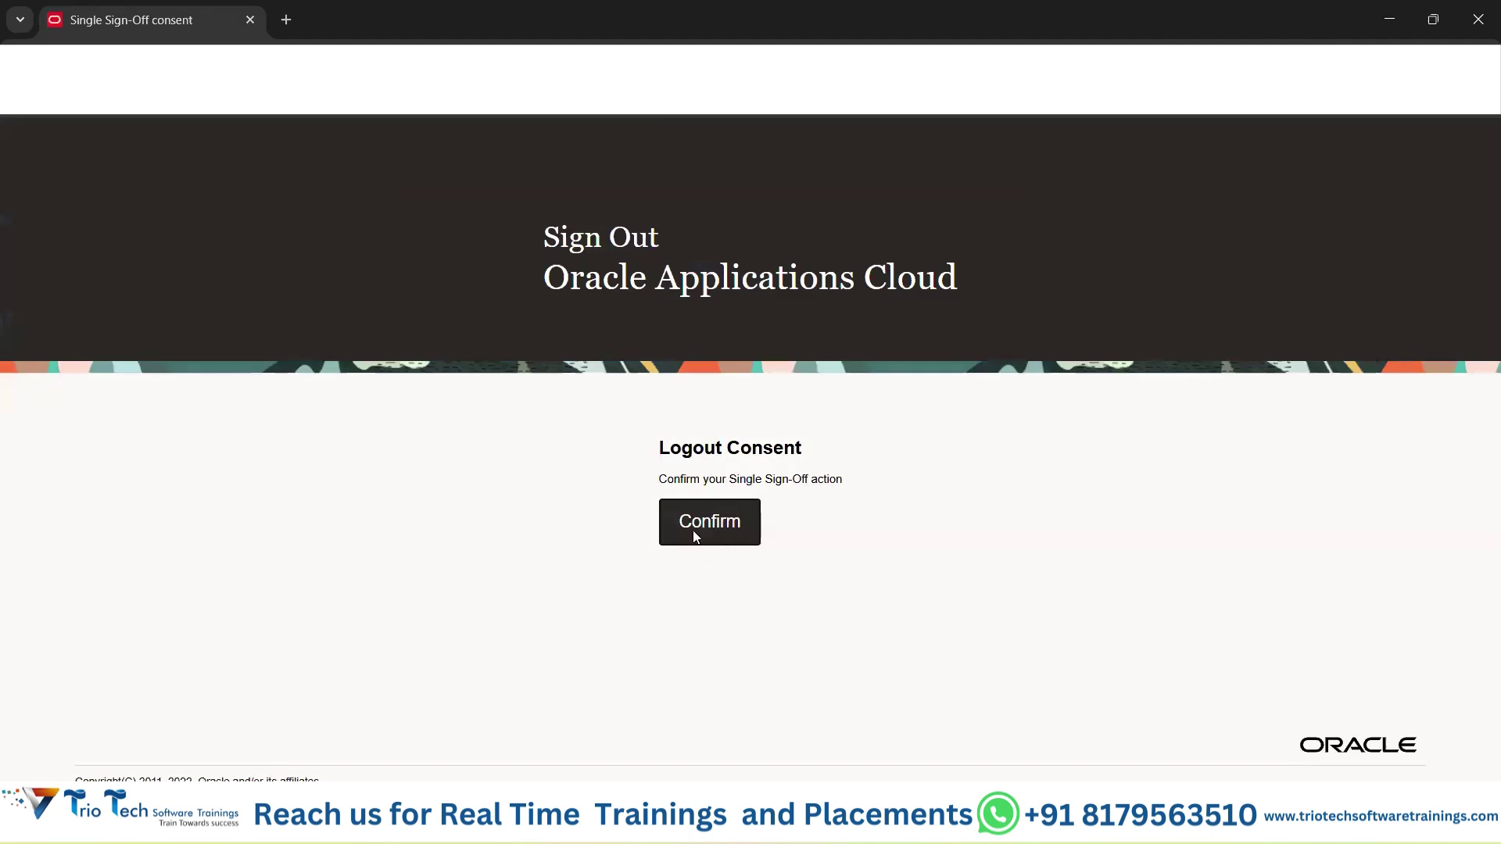
left_click(691, 529)
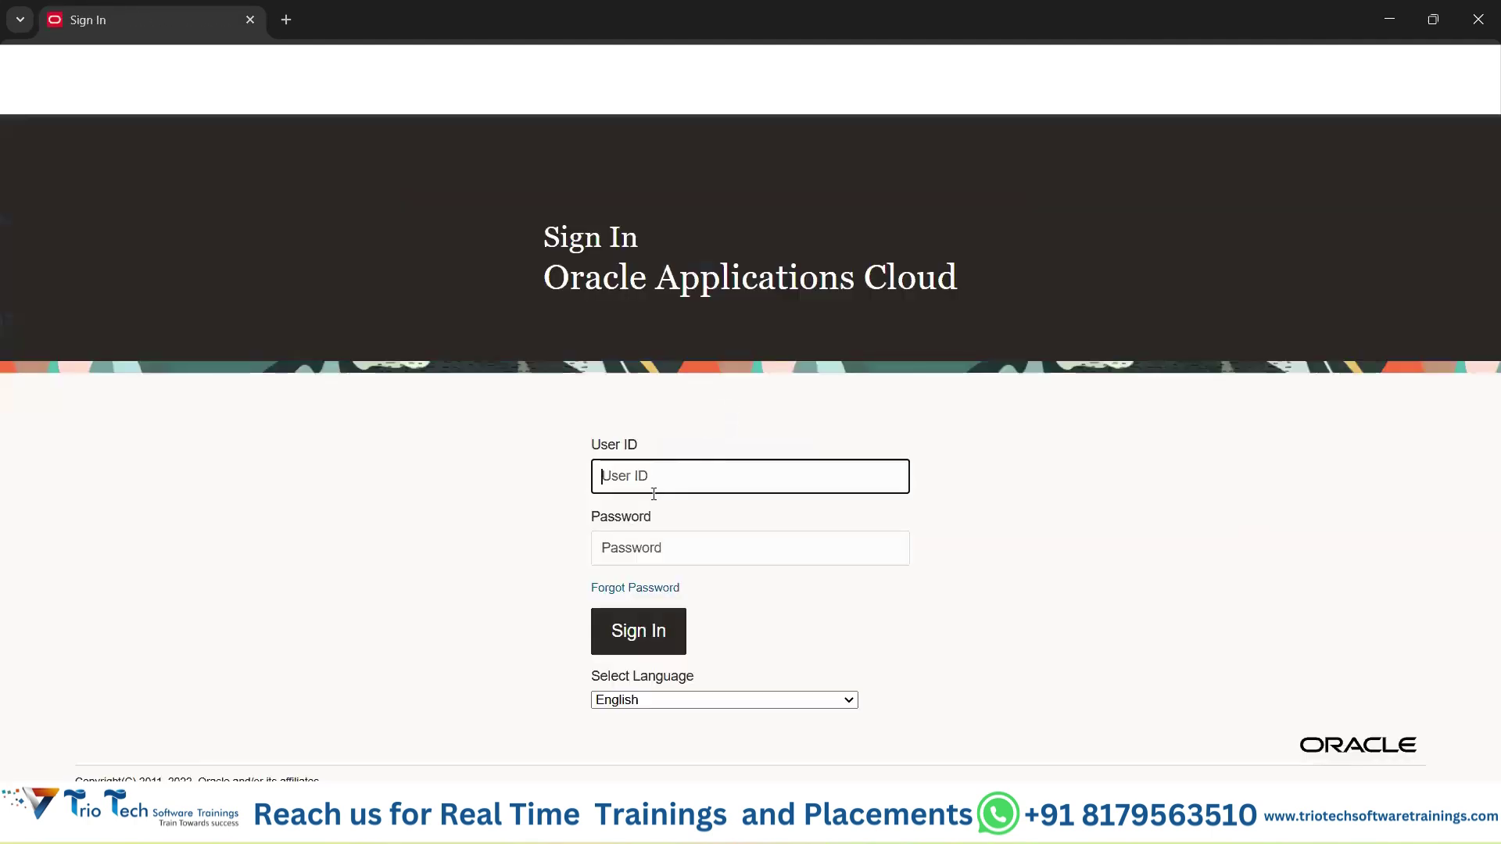
left_click(659, 478)
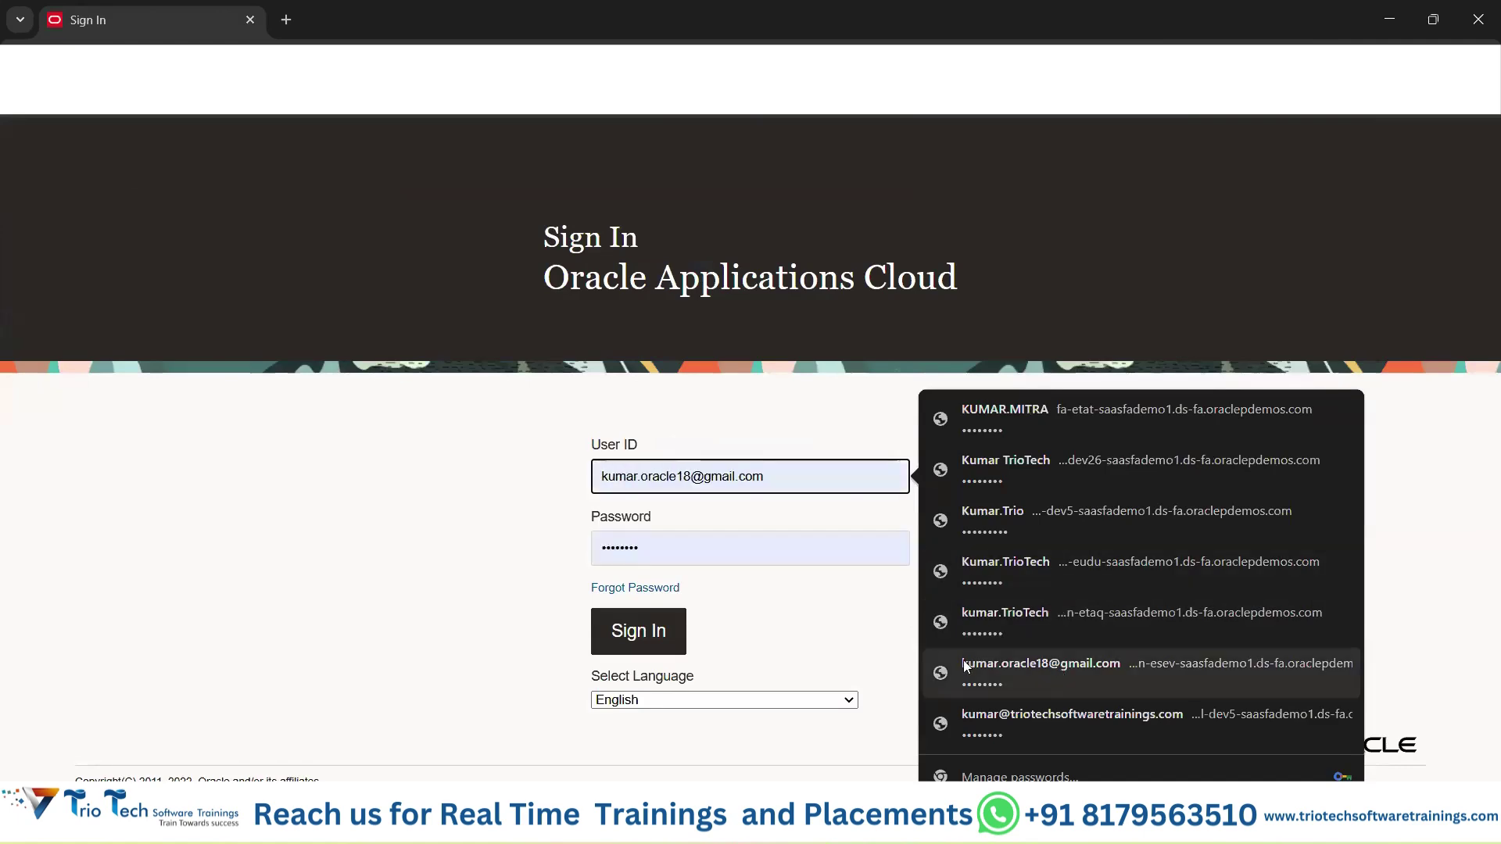
left_click(964, 663)
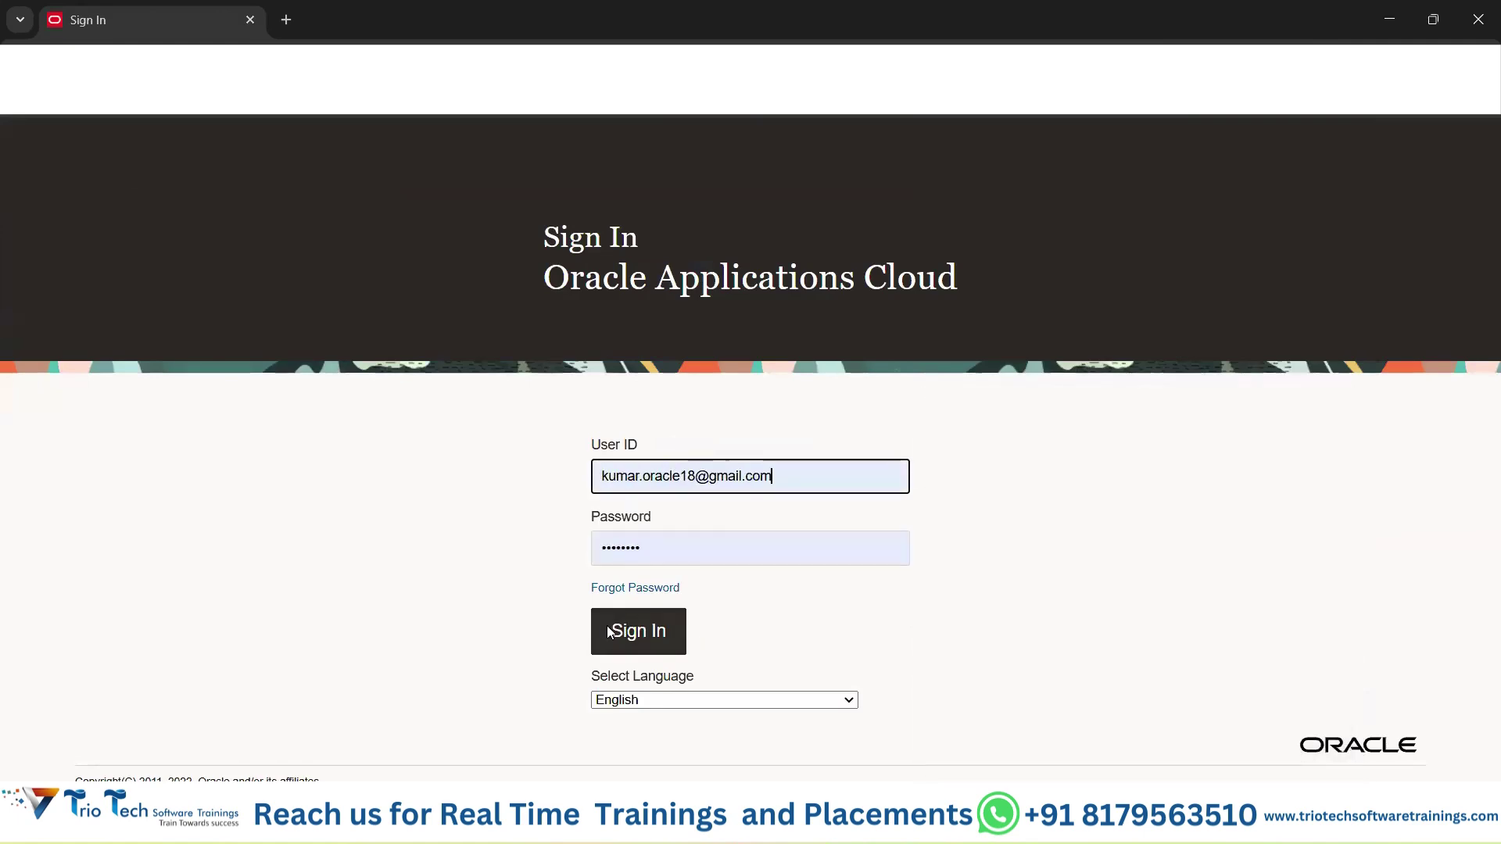
left_click(623, 630)
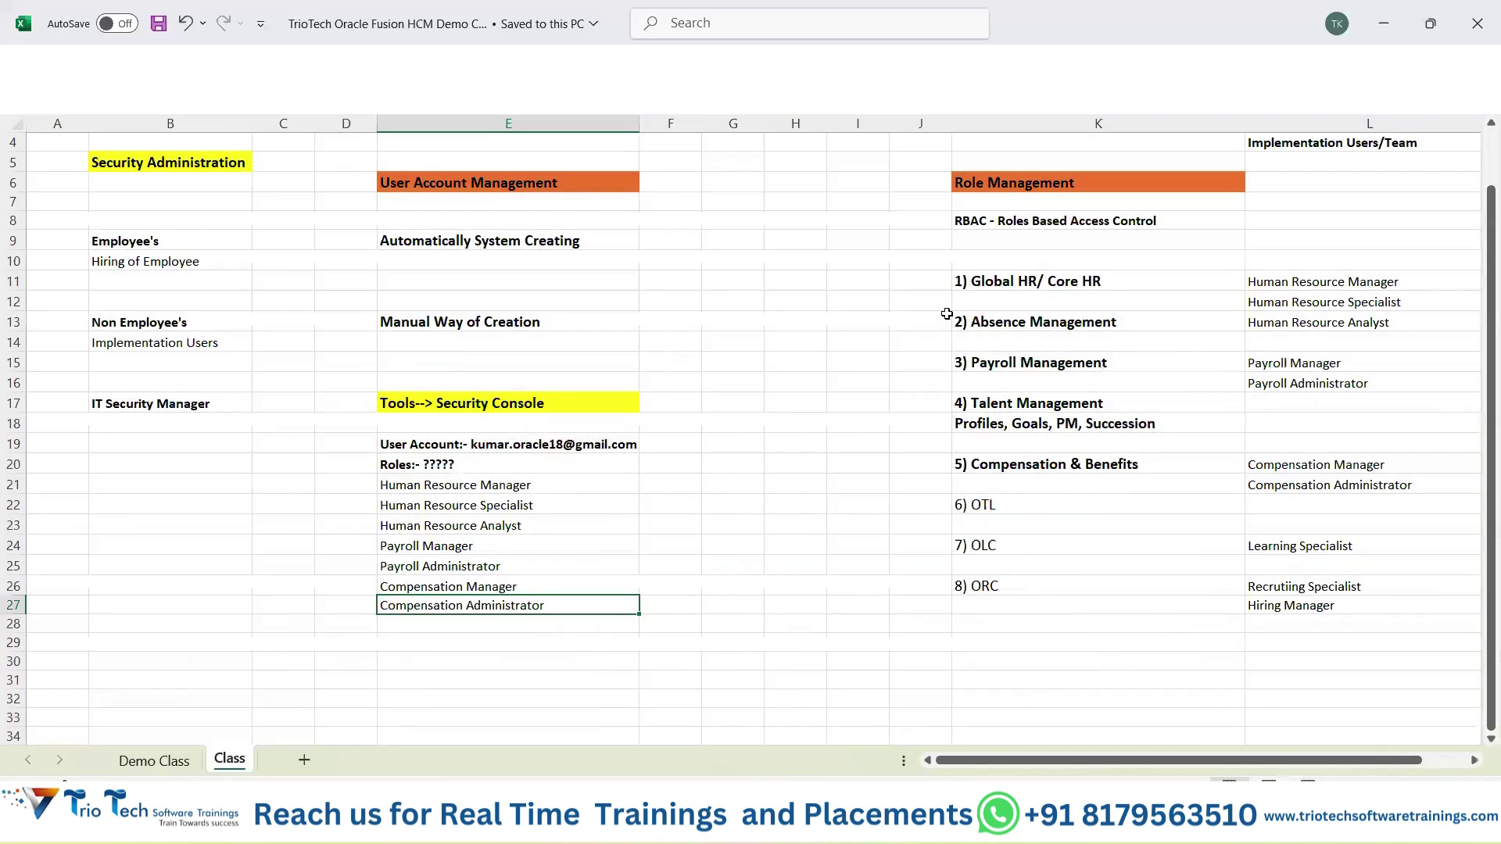
Sign out of the administrator session, replace the prefilled User ID with the new user's saved login, and sign in.
mouse_move(819, 827)
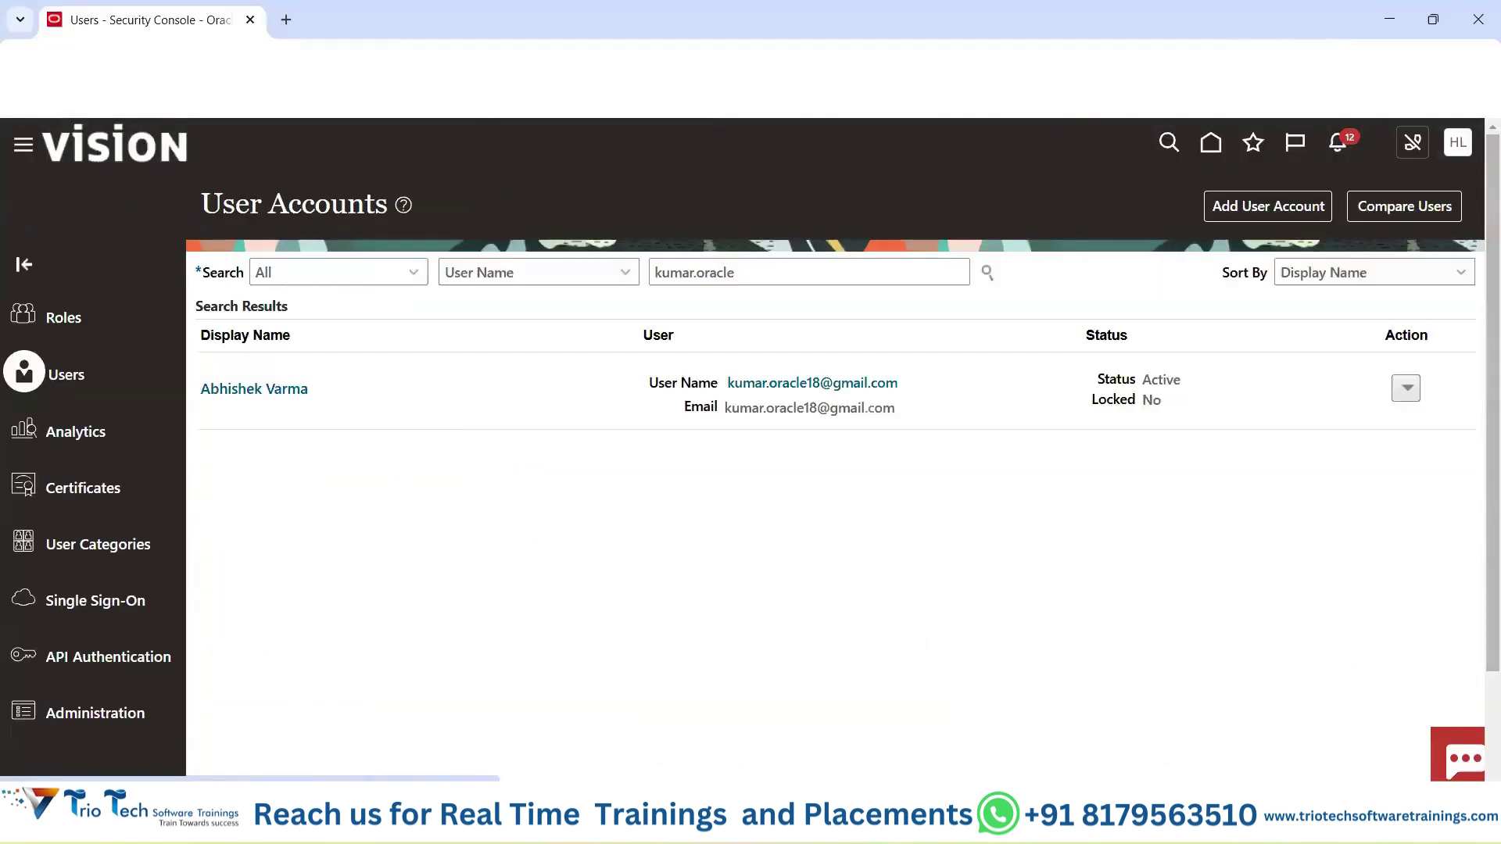
left_click(1458, 143)
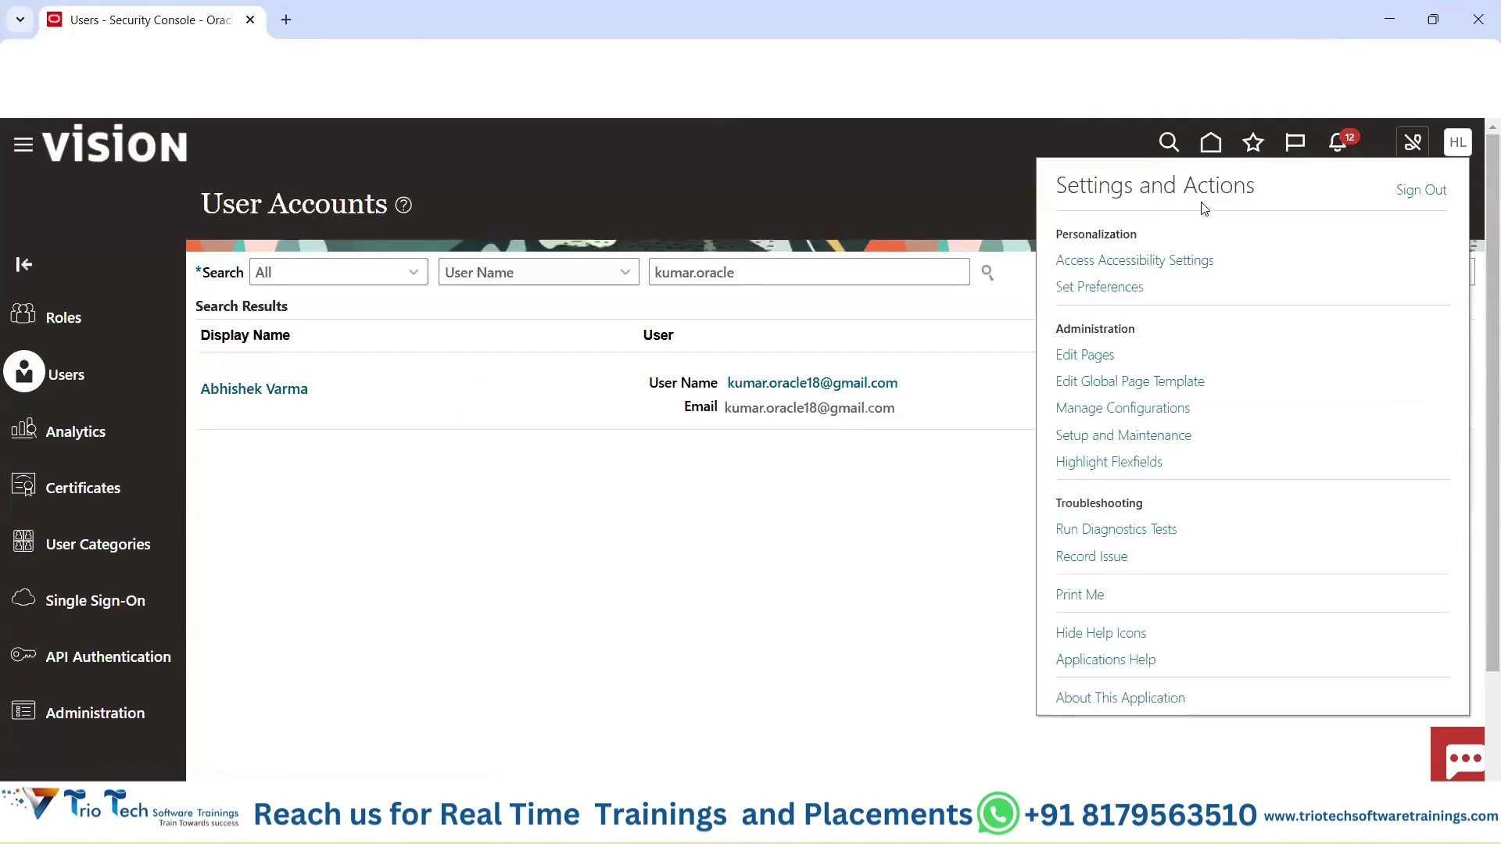
left_click(1430, 192)
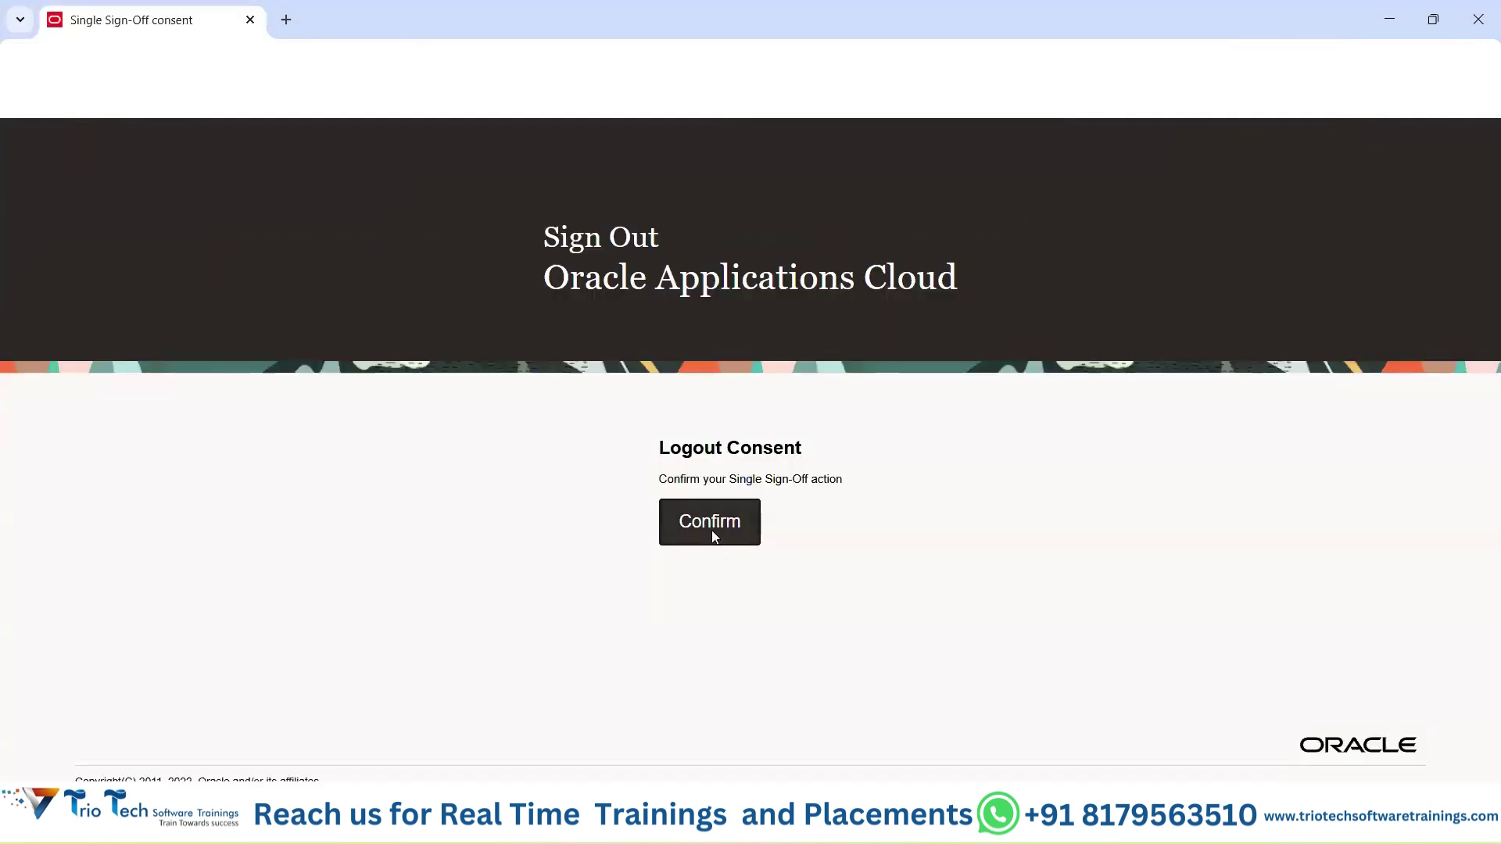
left_click(712, 530)
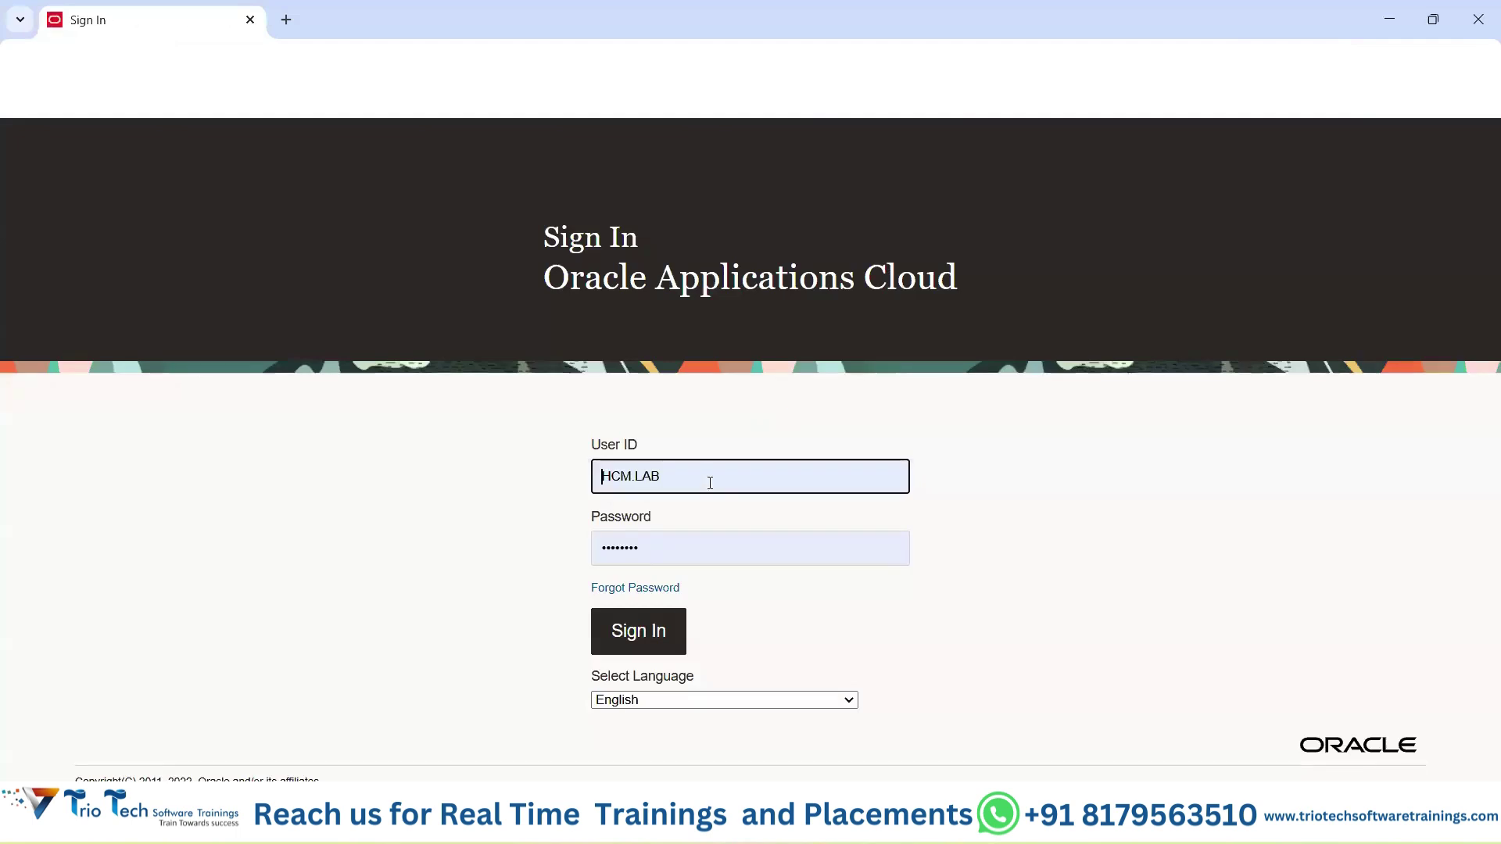
left_click_drag(707, 483, 525, 482)
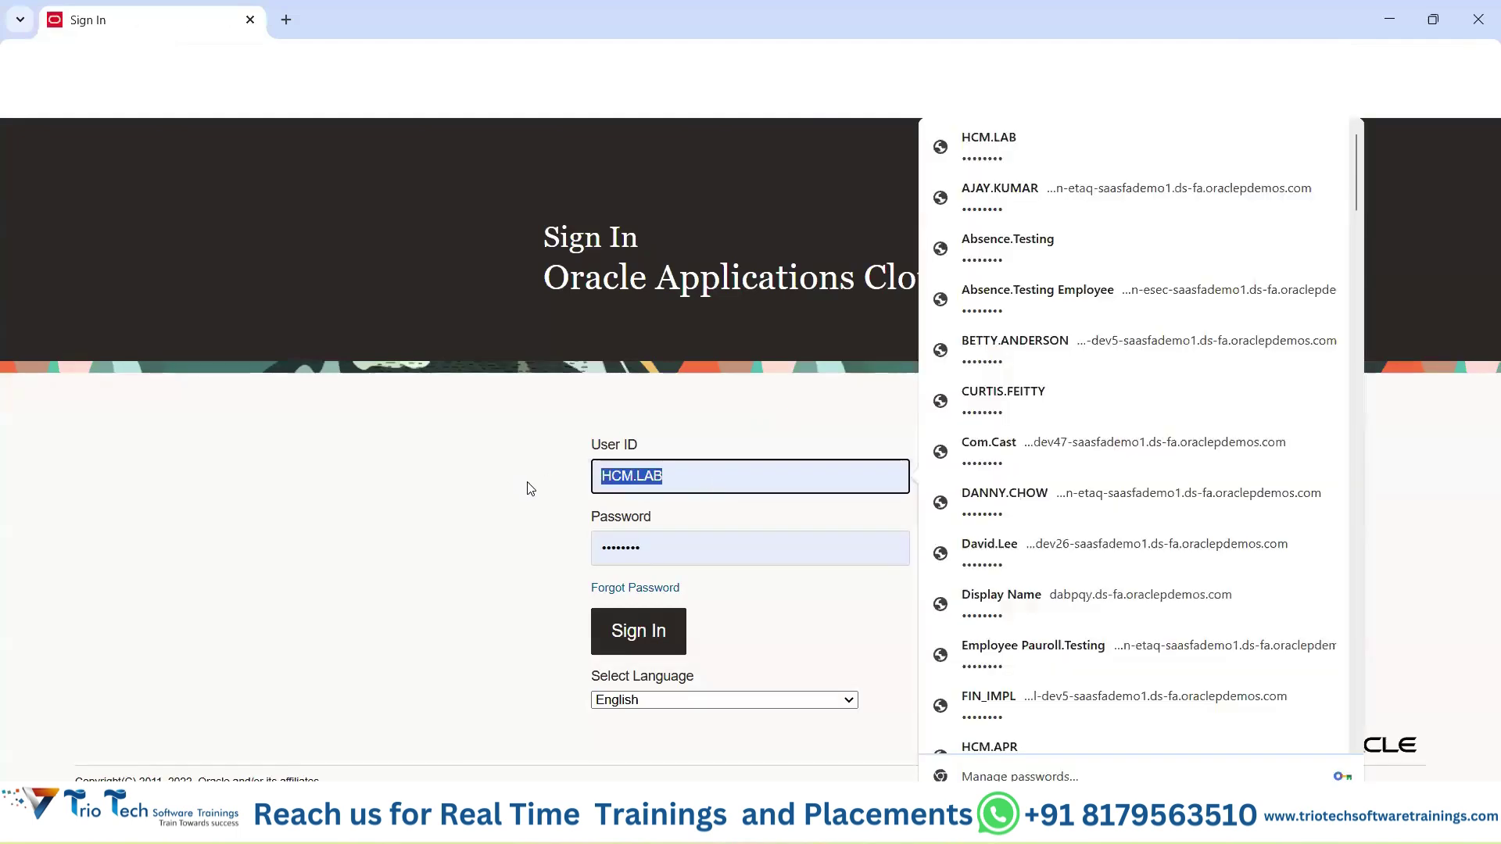
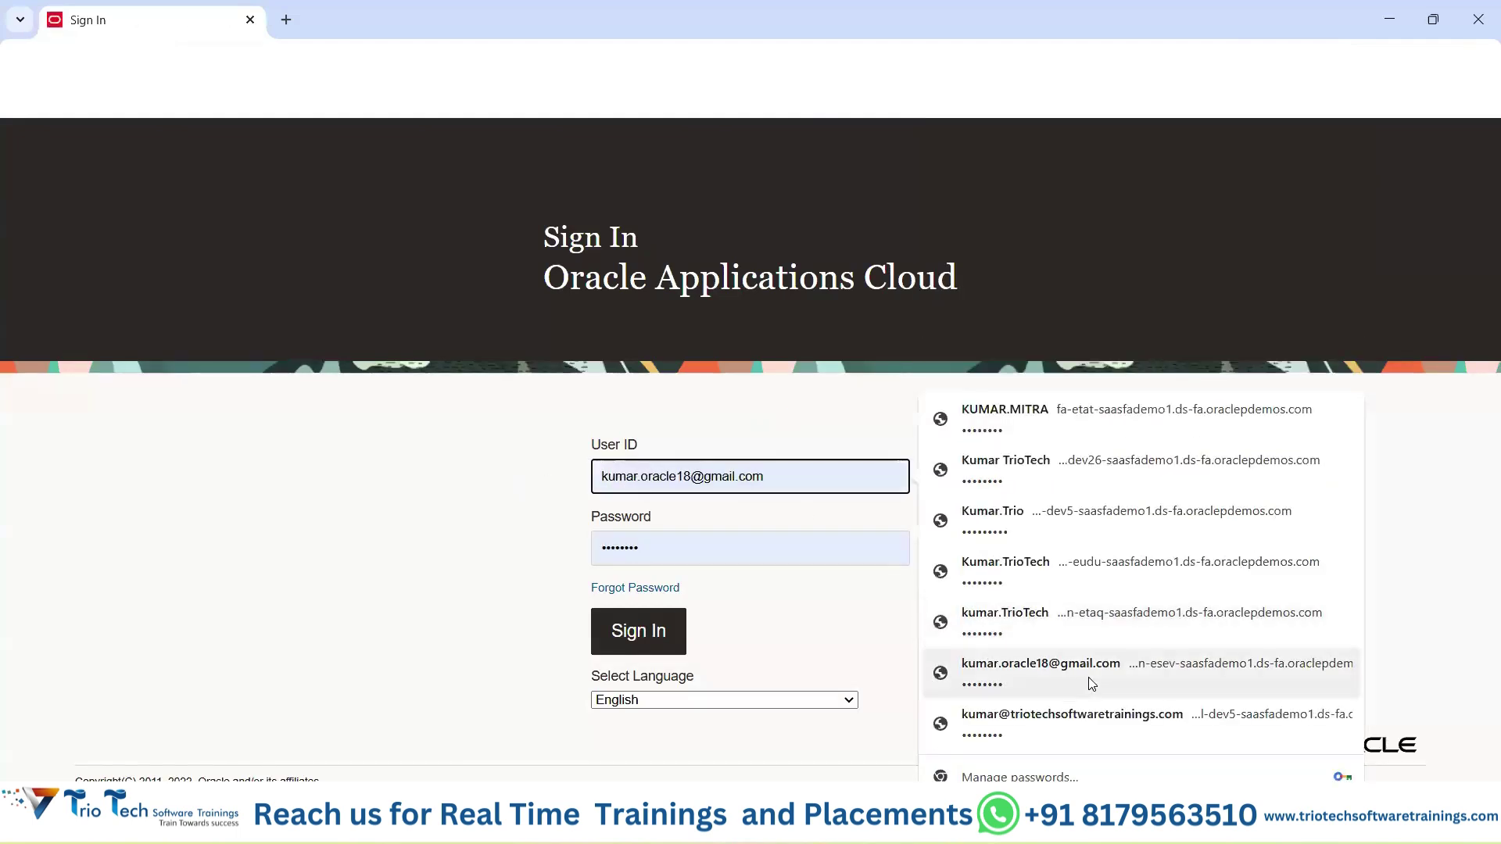
left_click(1100, 663)
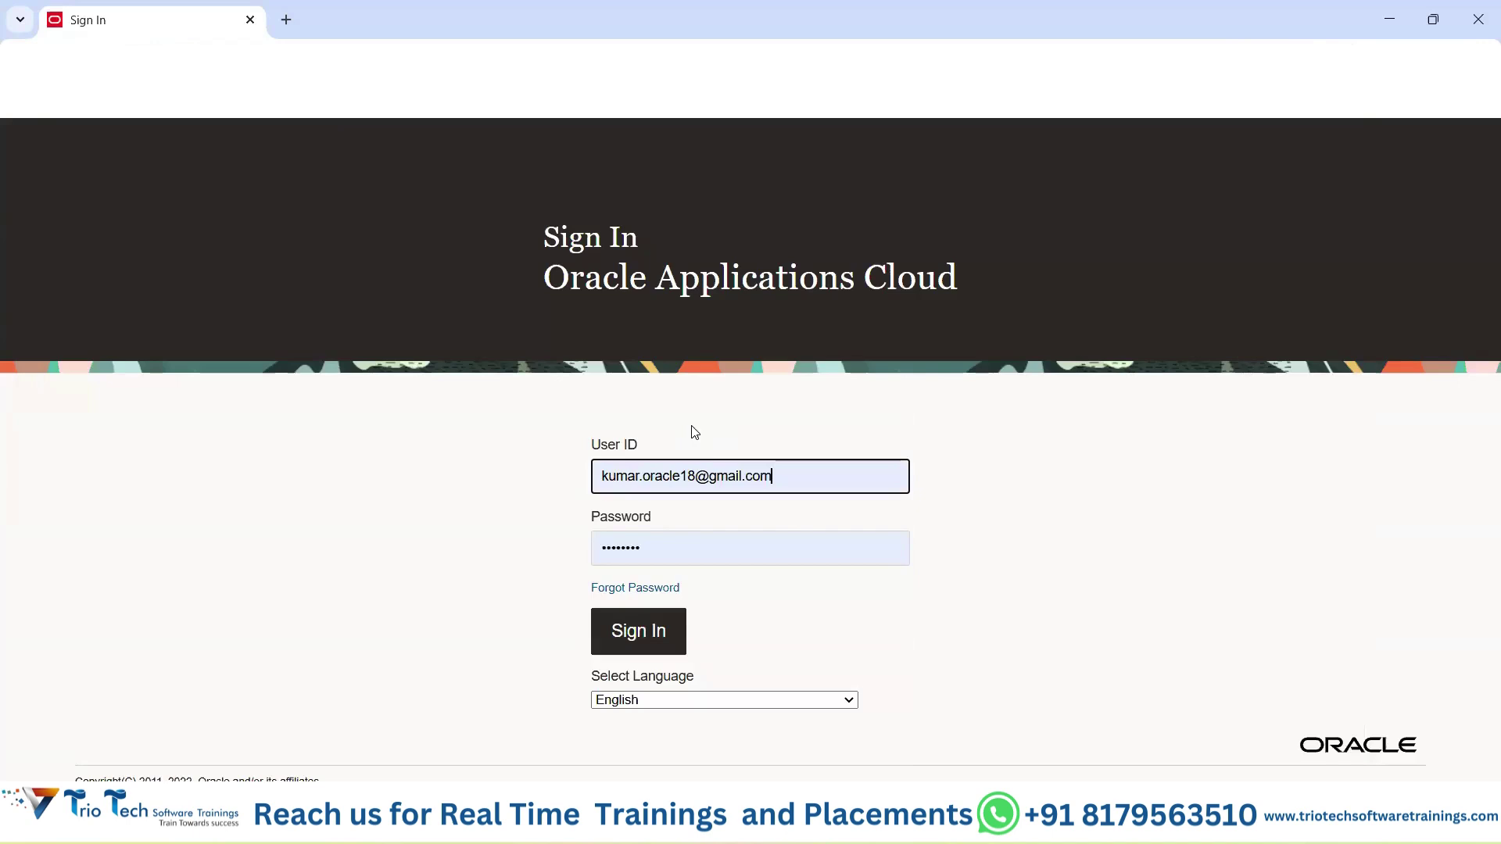
left_click(643, 630)
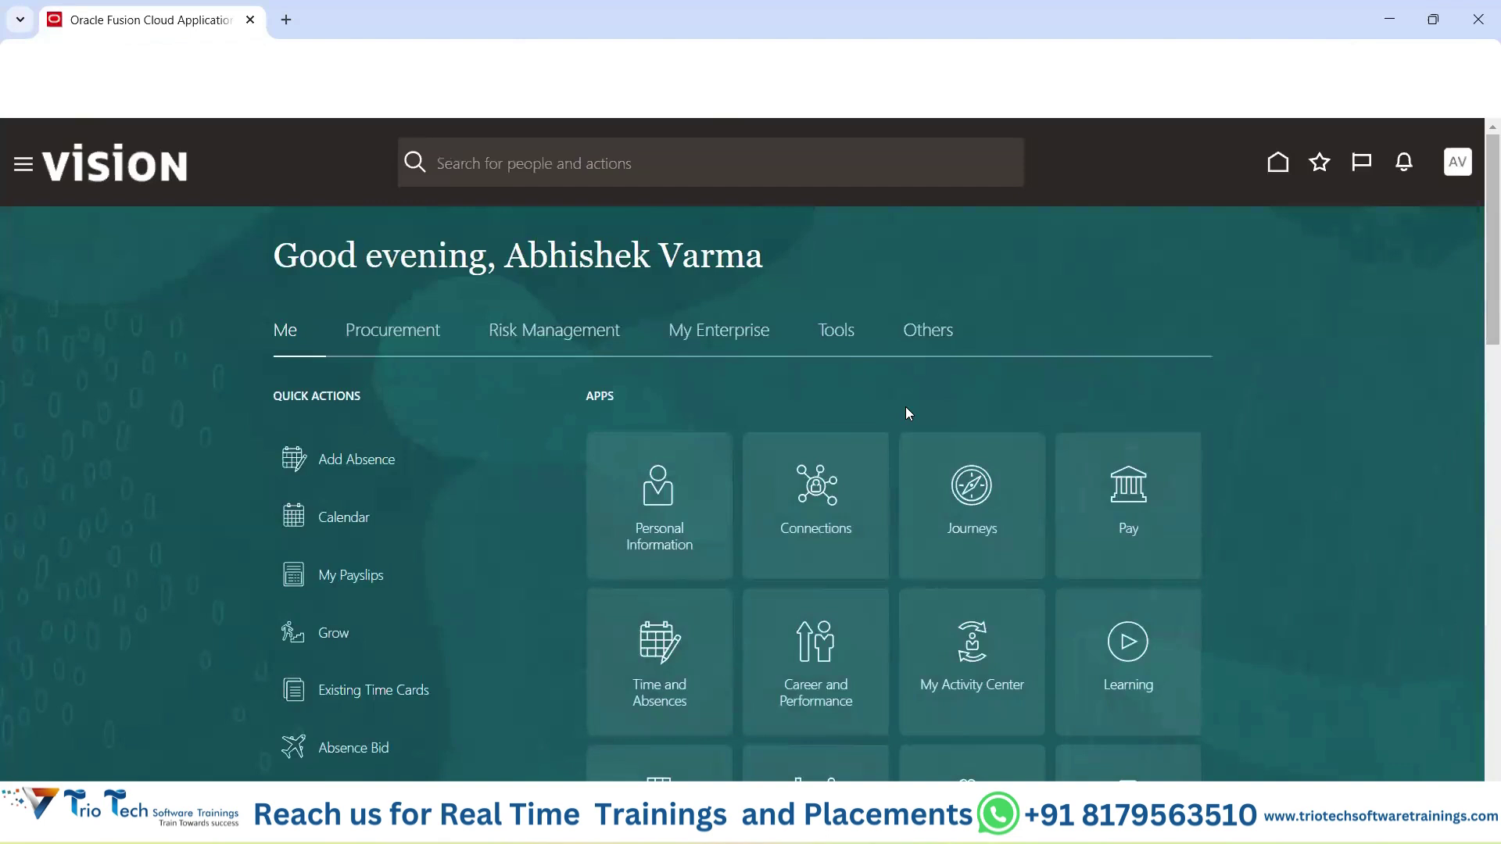
Browse the My Enterprise, Tools, Risk Management and Others app groups and the navigation drawer.
left_click(720, 336)
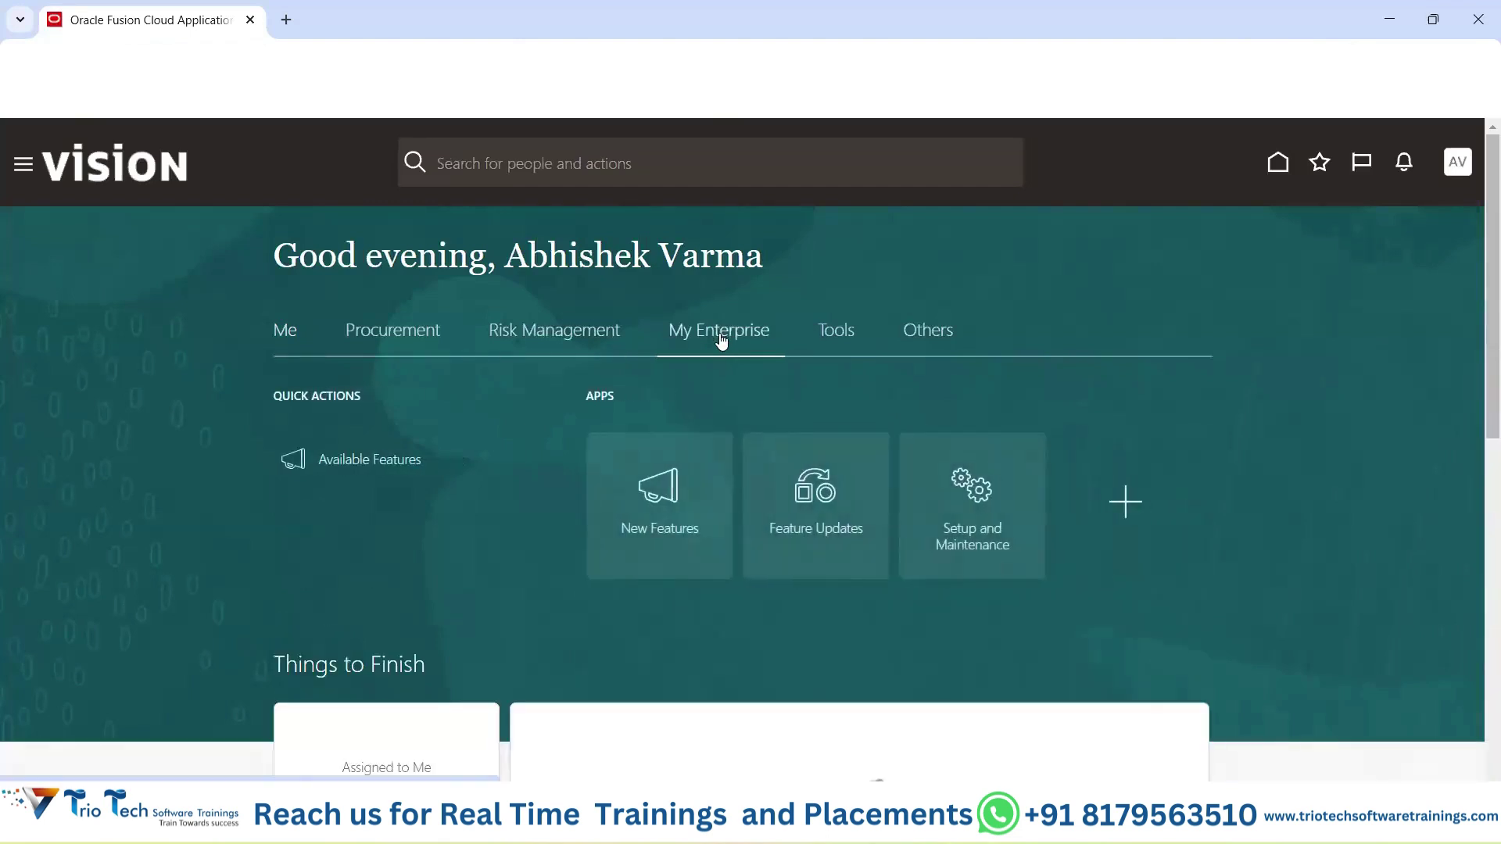
left_click(836, 334)
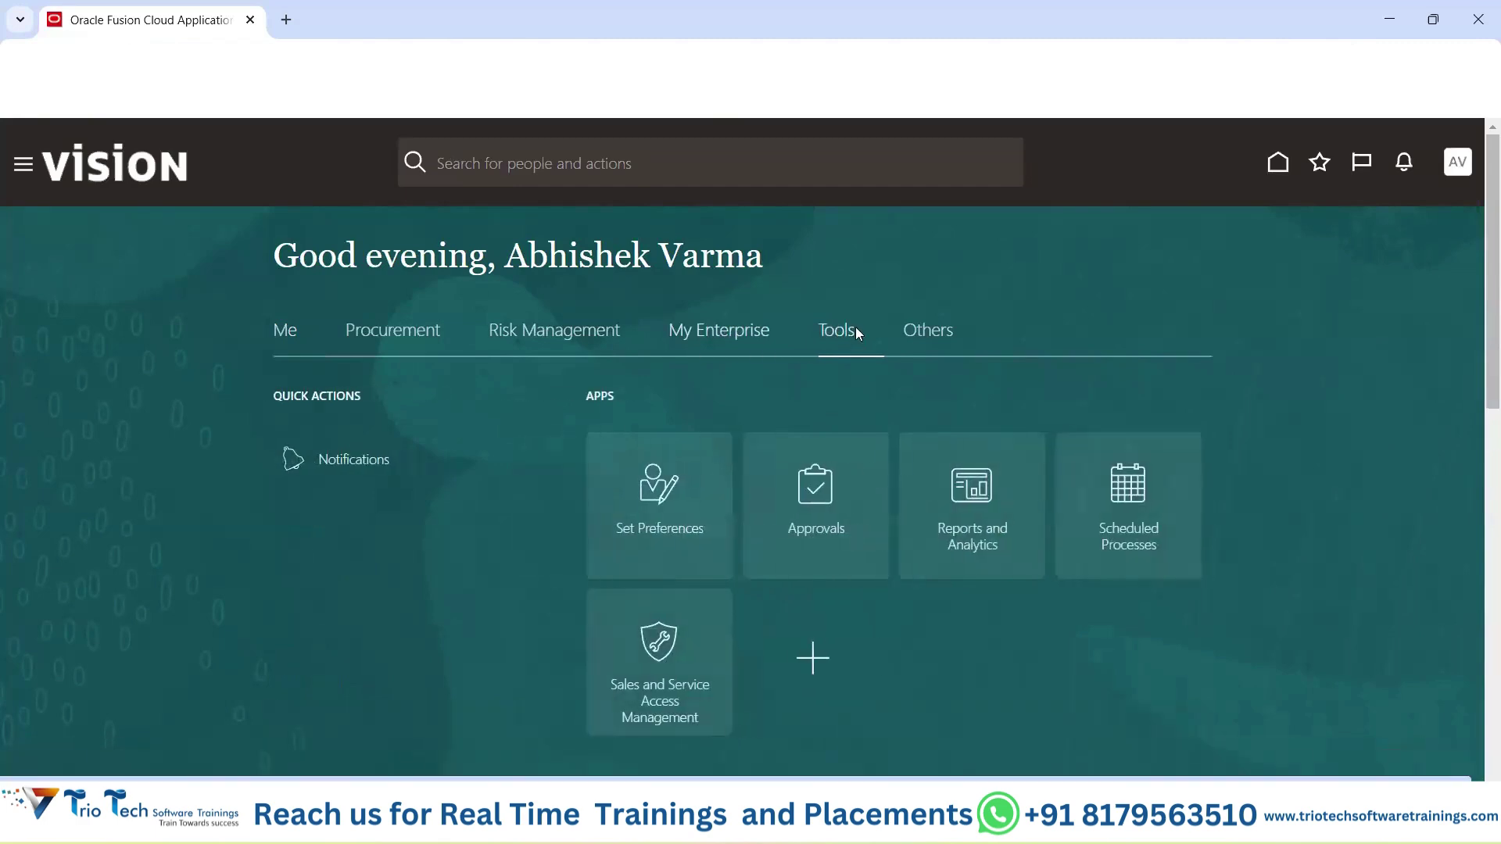
left_click(535, 336)
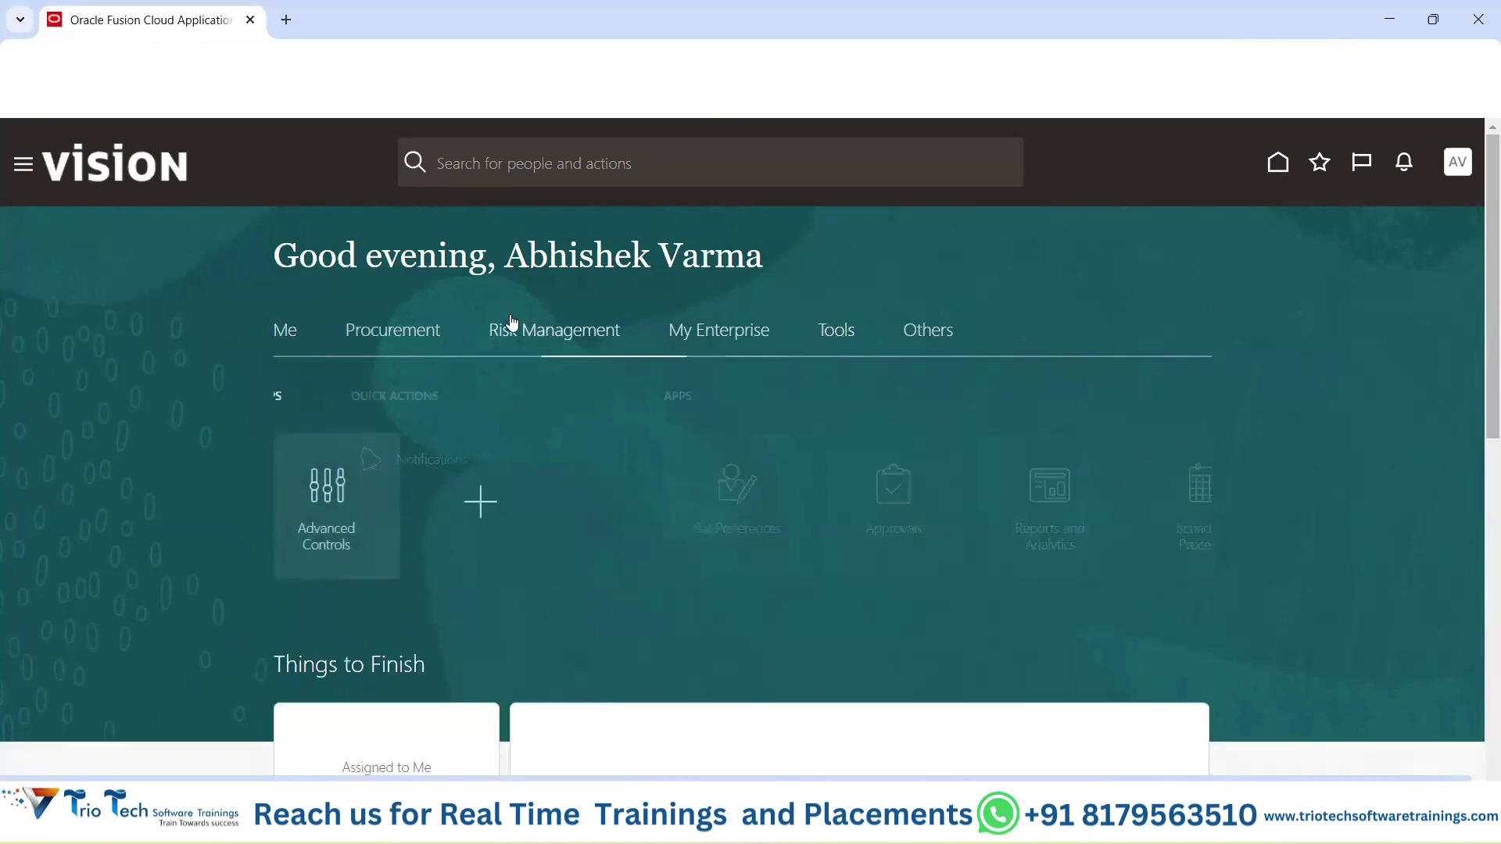
left_click(30, 169)
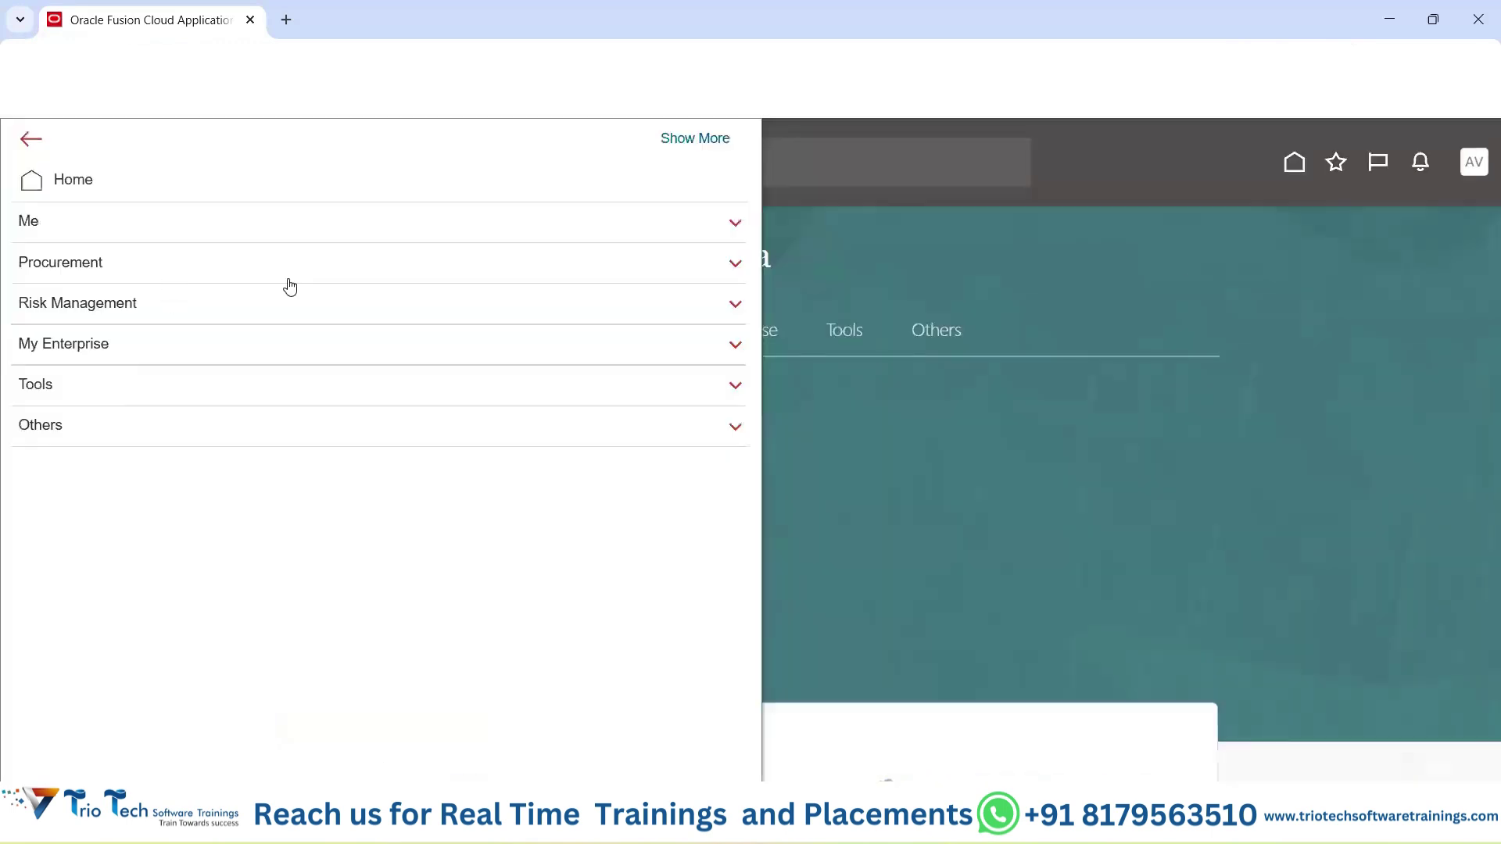
left_click(1321, 241)
left_click(933, 338)
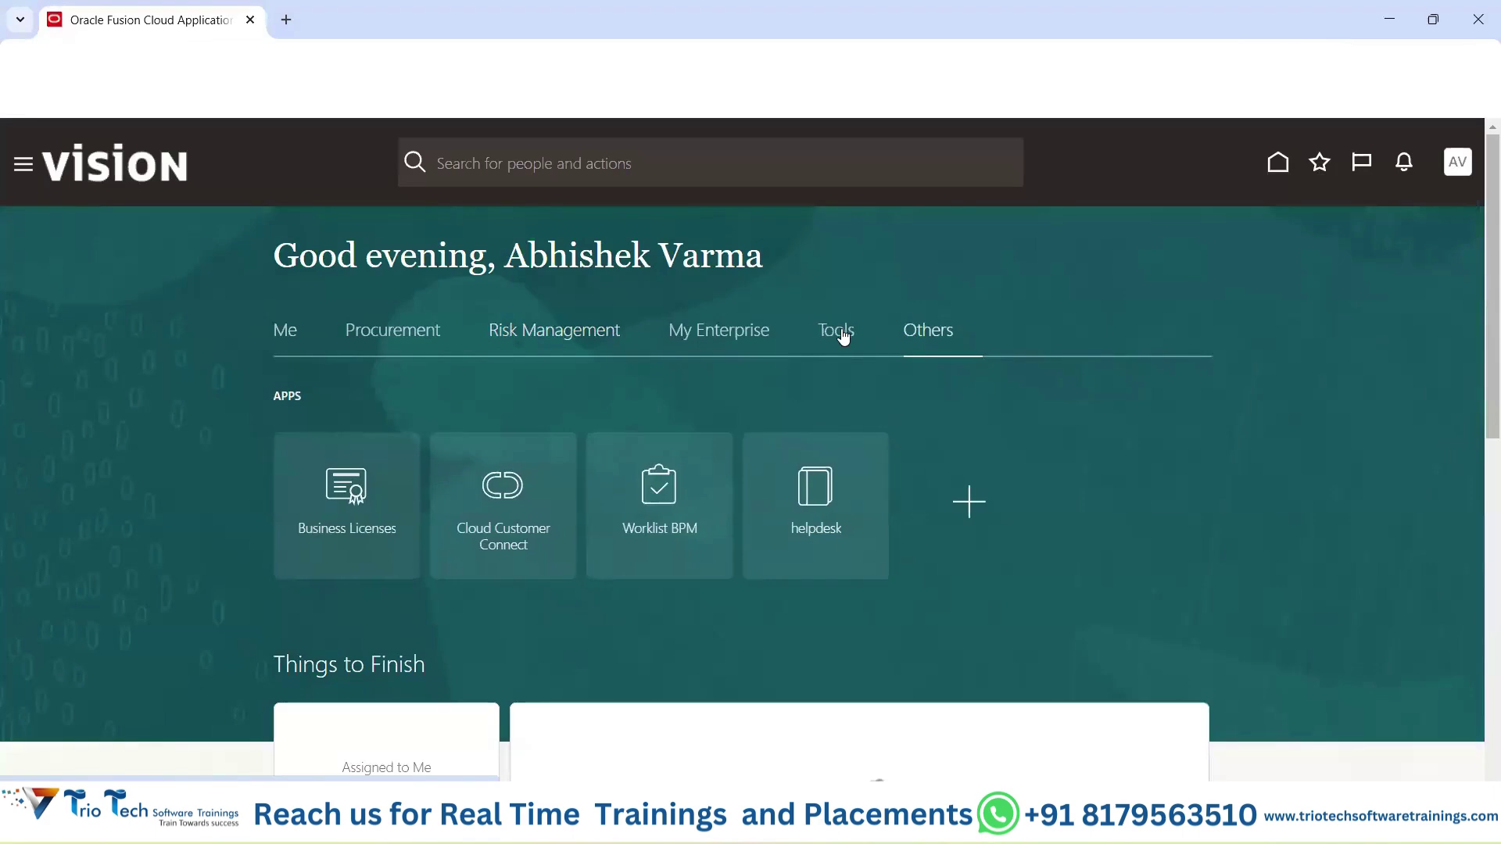
left_click(840, 334)
Sign out of the new user's session and switch to the Google Drive window.
left_click(1457, 162)
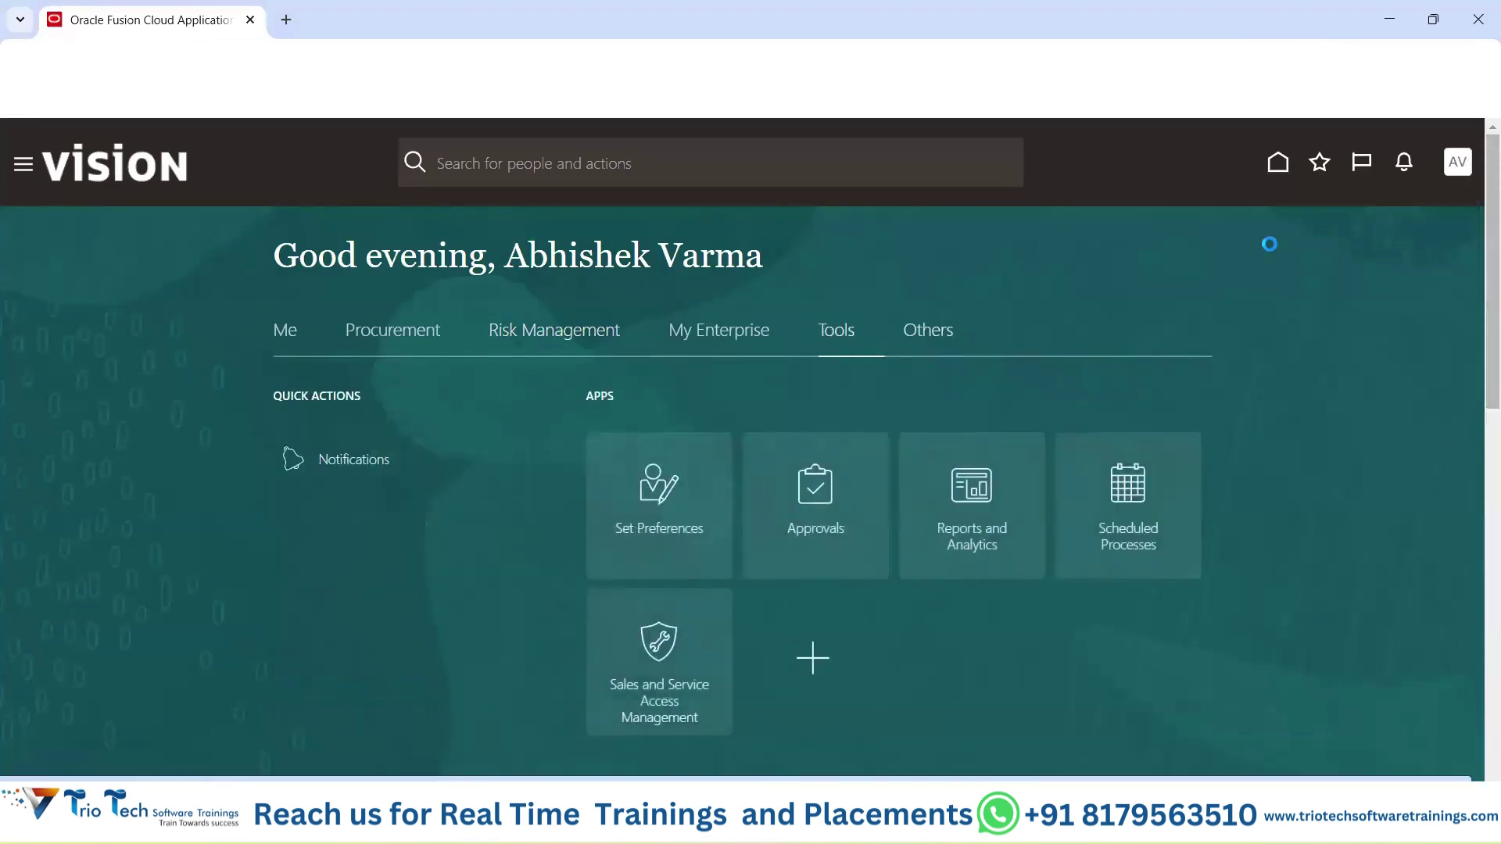
left_click(1403, 210)
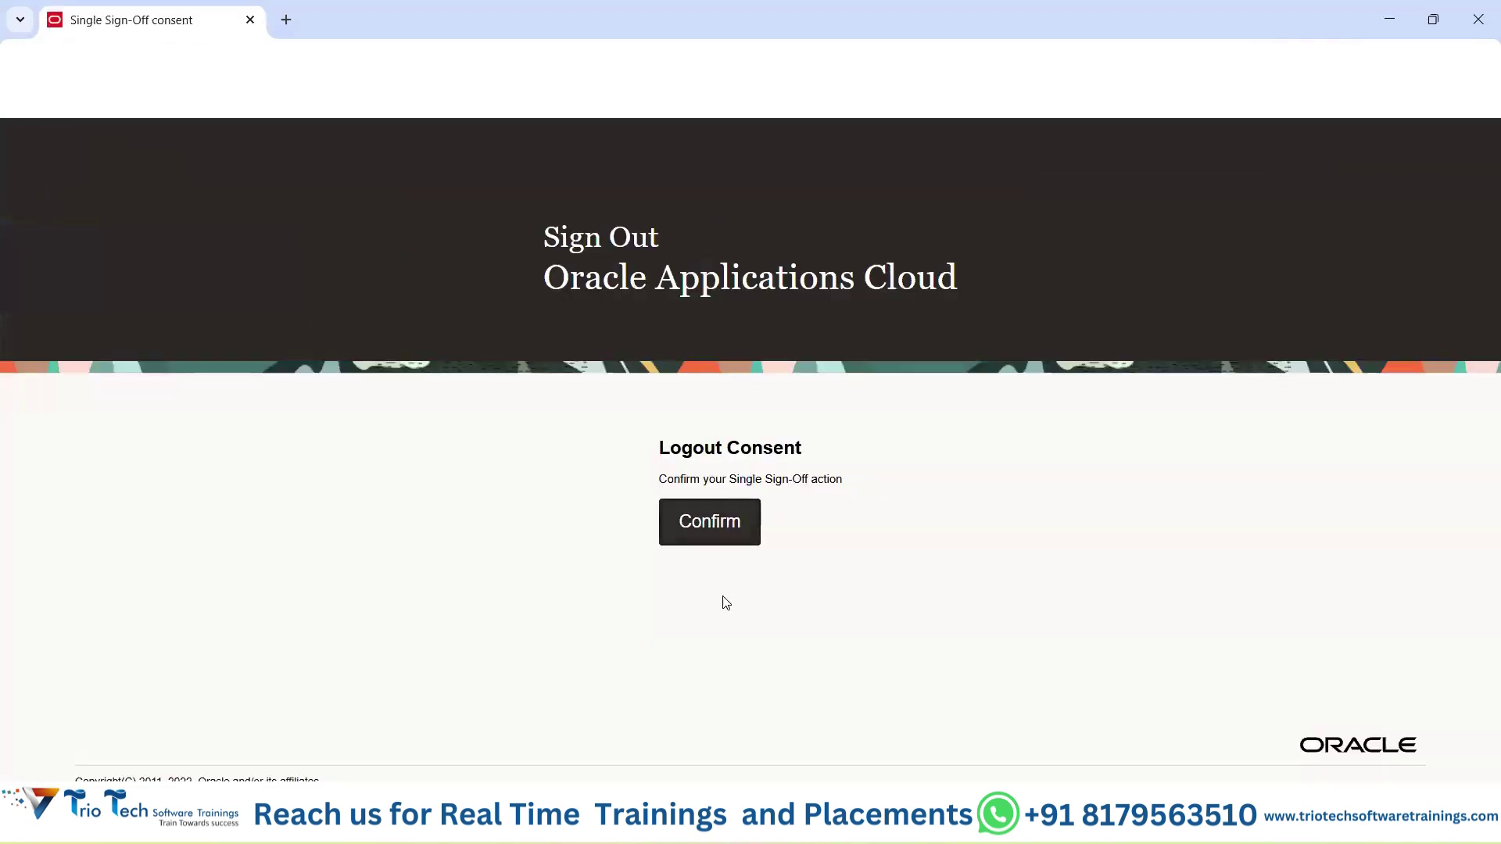
left_click(727, 522)
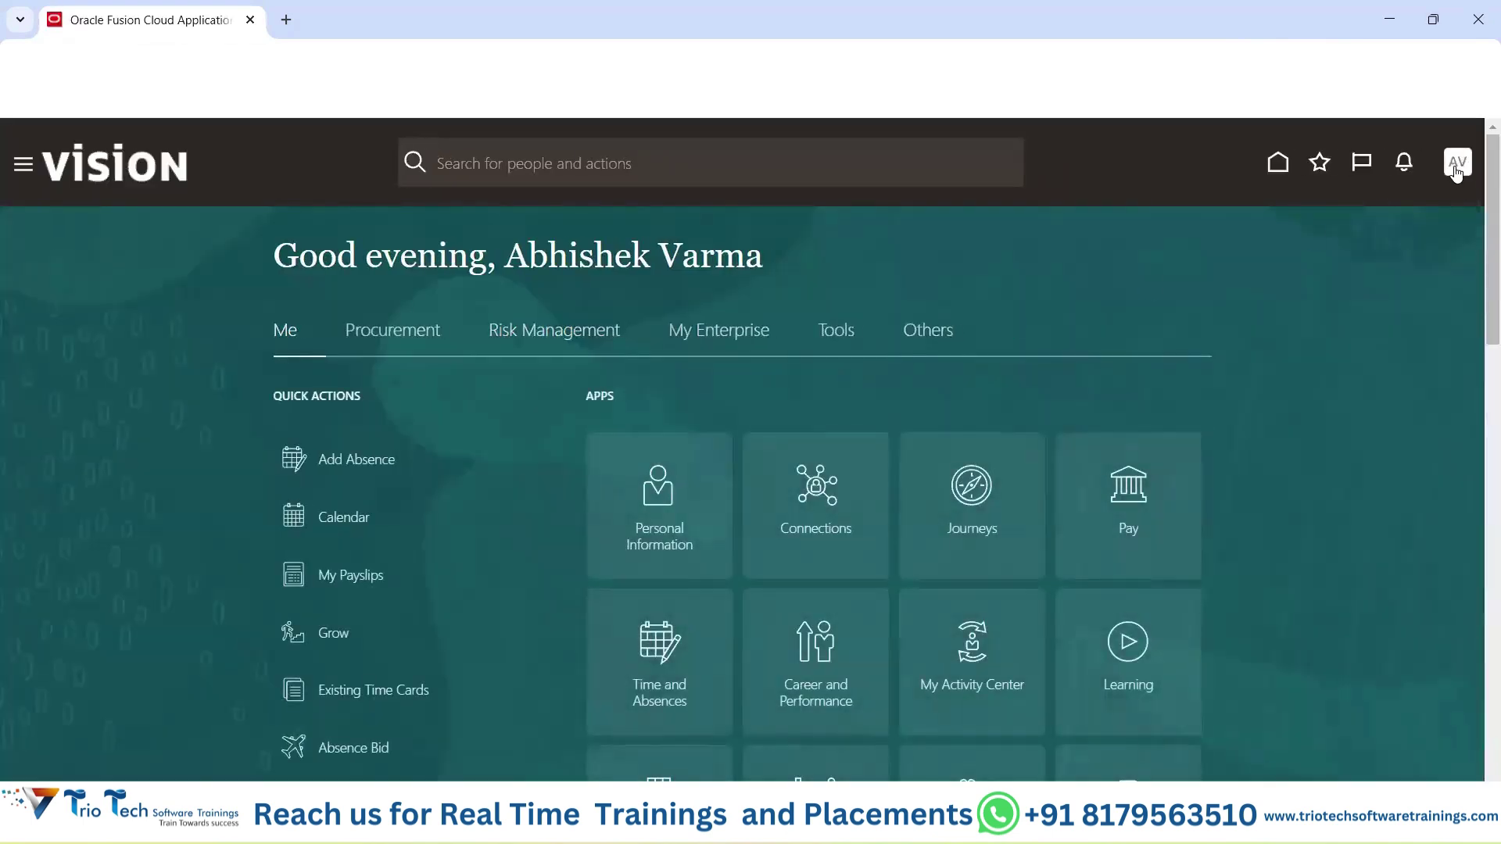
left_click(1457, 168)
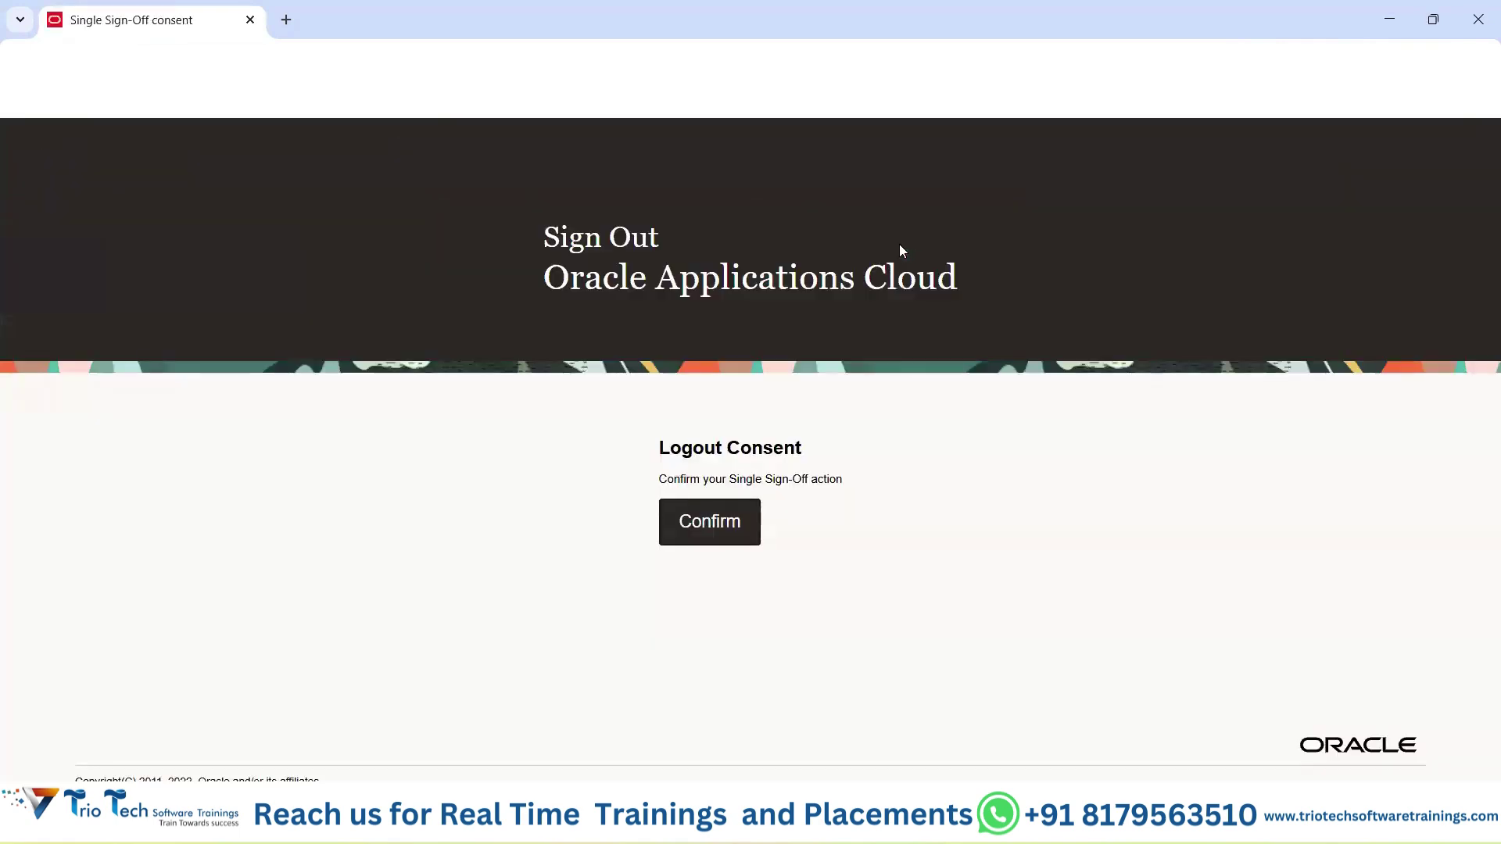
left_click(863, 825)
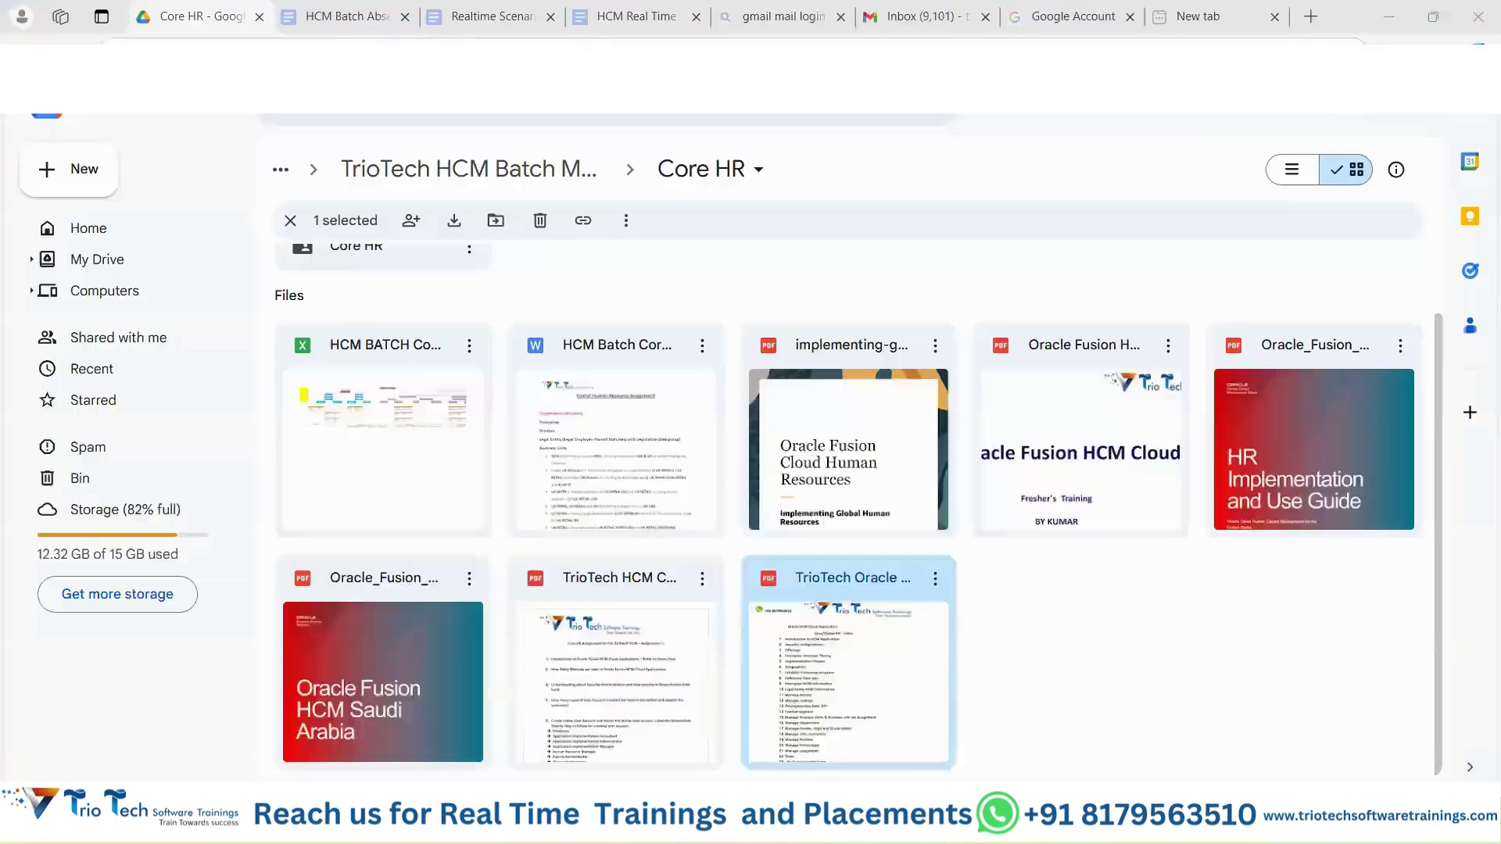
Open a new browser tab, then return to the Oracle sign-out confirmation window.
left_click(1201, 19)
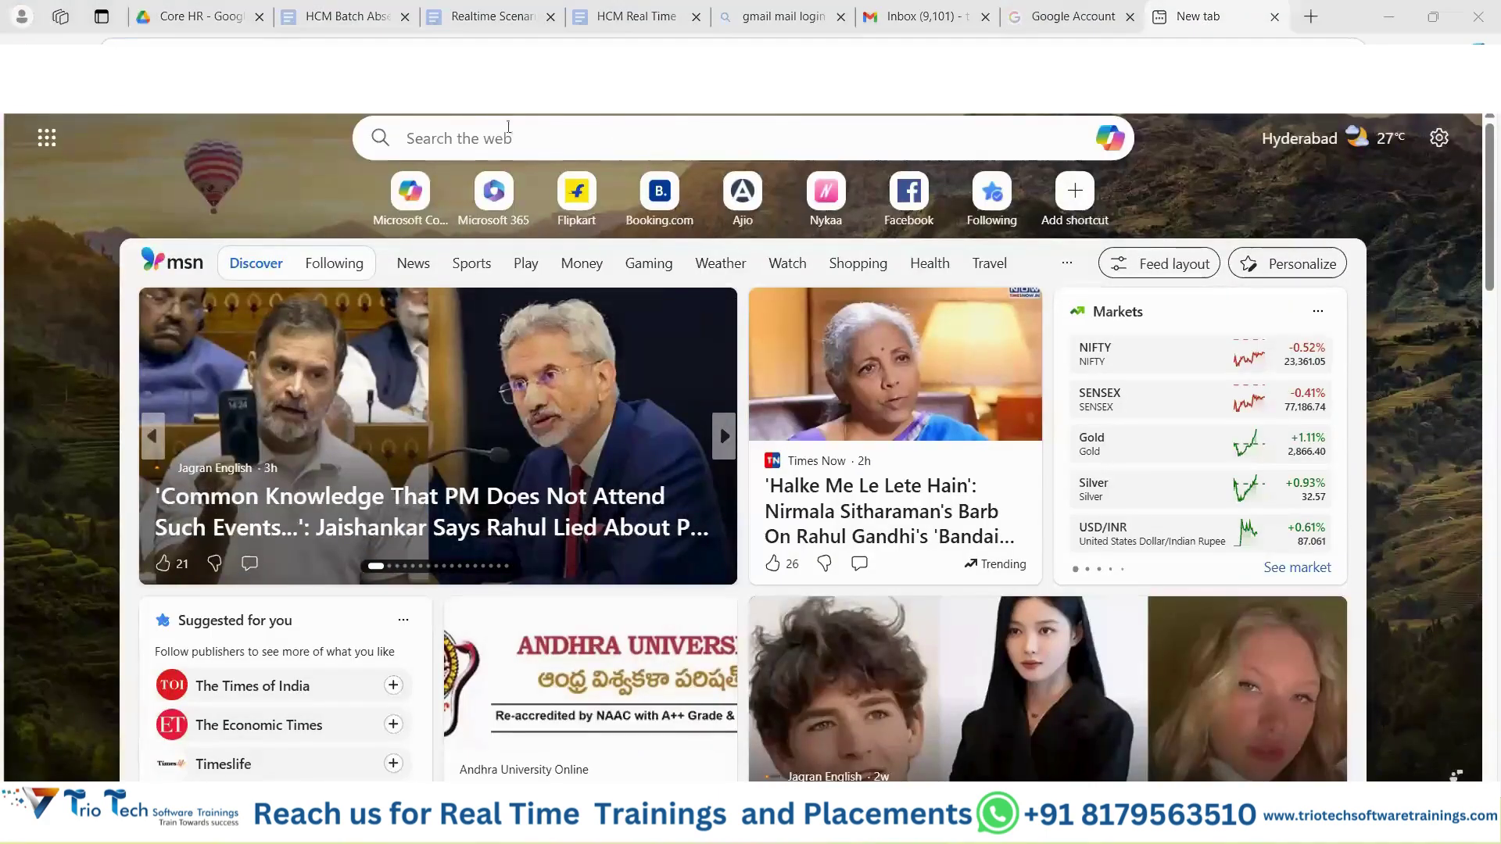
key("alt+Tab")
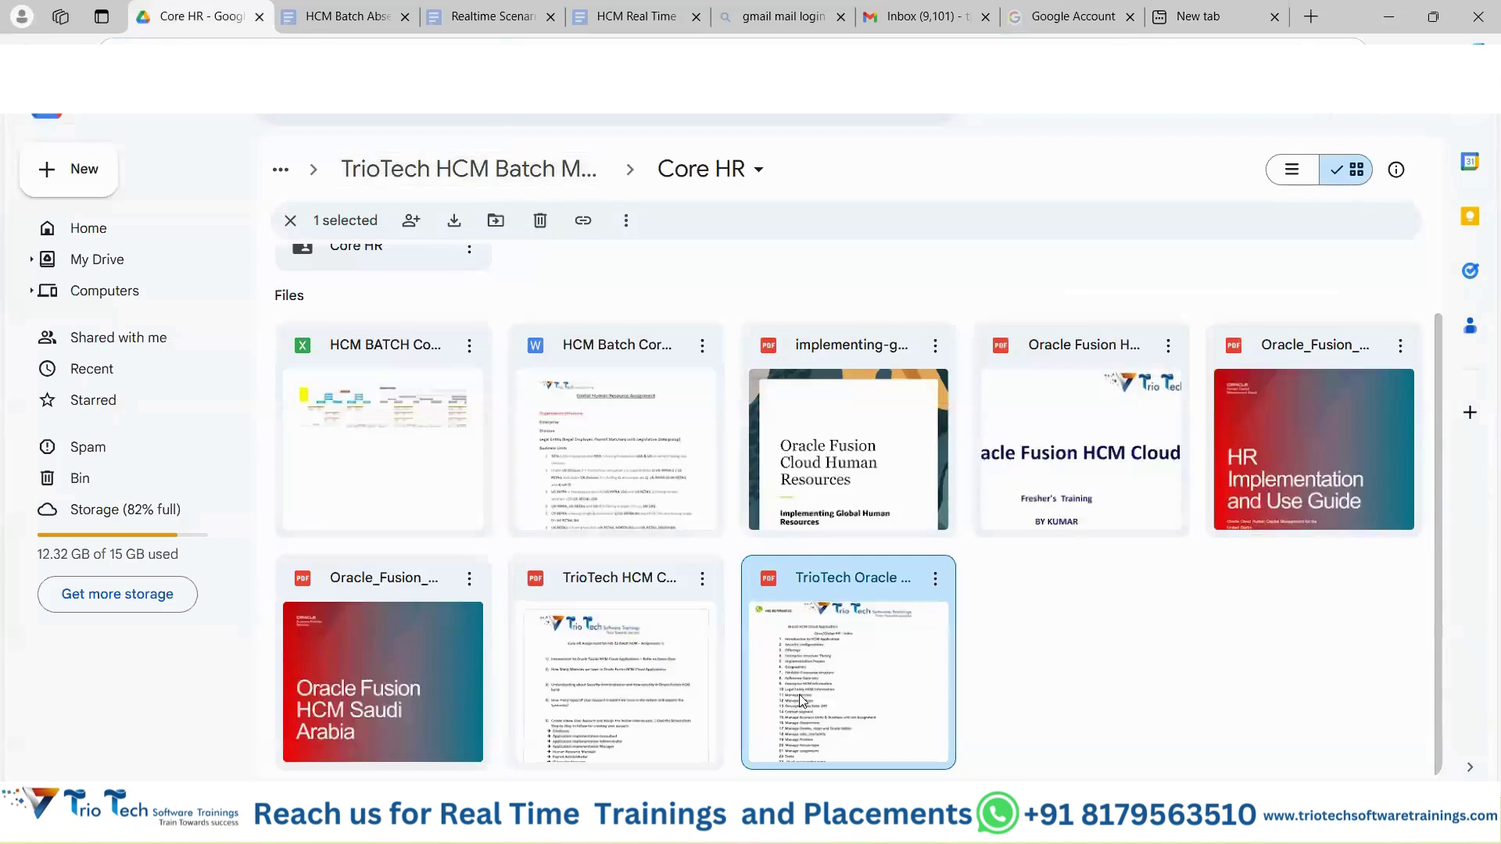
key("alt+Tab")
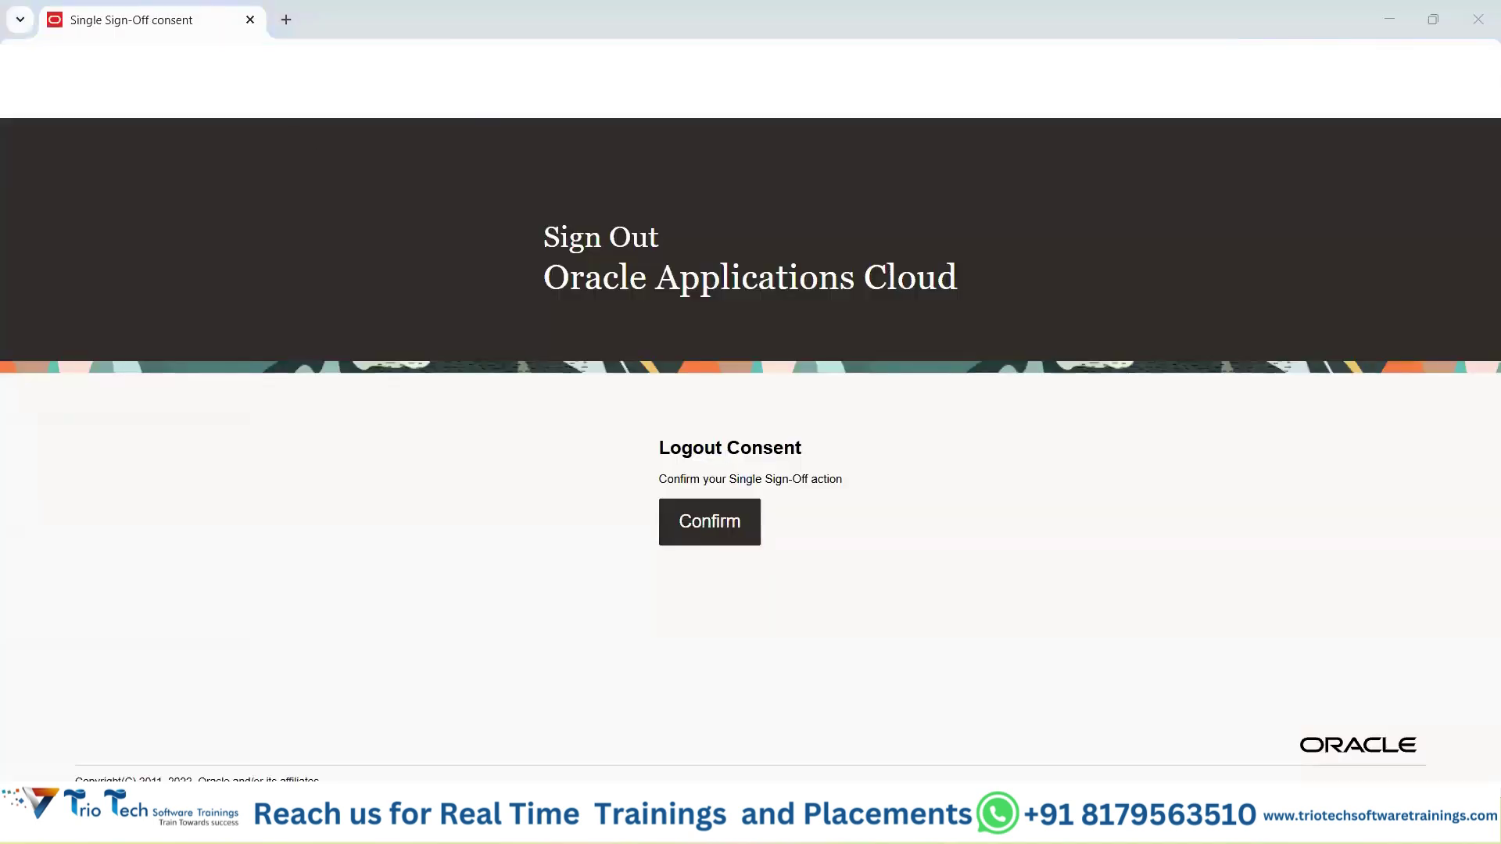
Load the Oracle sign-in page by pasting its address into the browser.
key("alt+Tab")
left_click(587, 62)
key("ctrl+v")
key("Return")
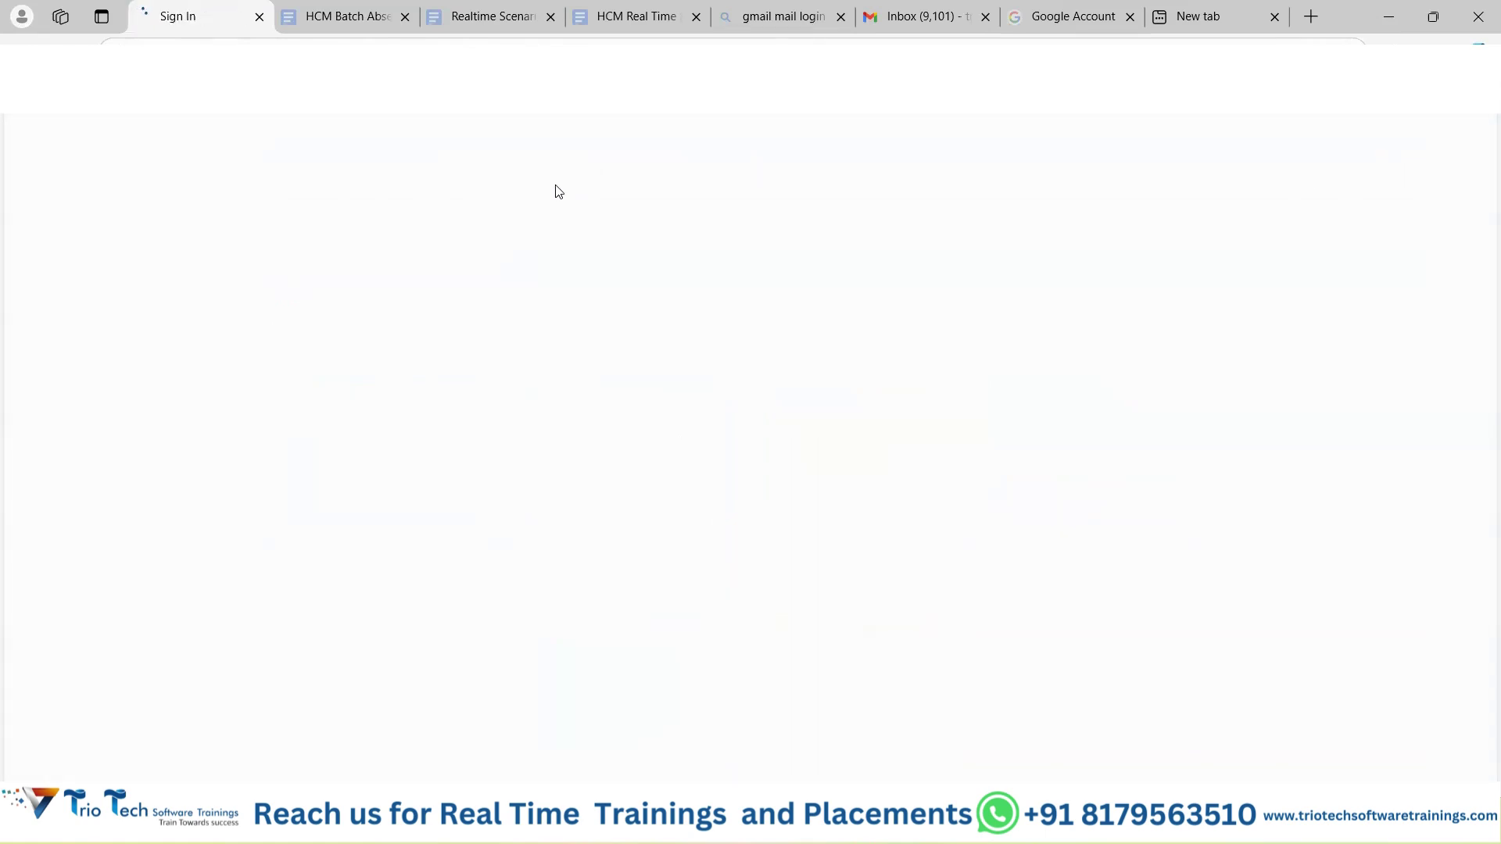
Replace the User ID with the new account's e-mail login, enter its password, and sign in.
left_click_drag(668, 431, 586, 436)
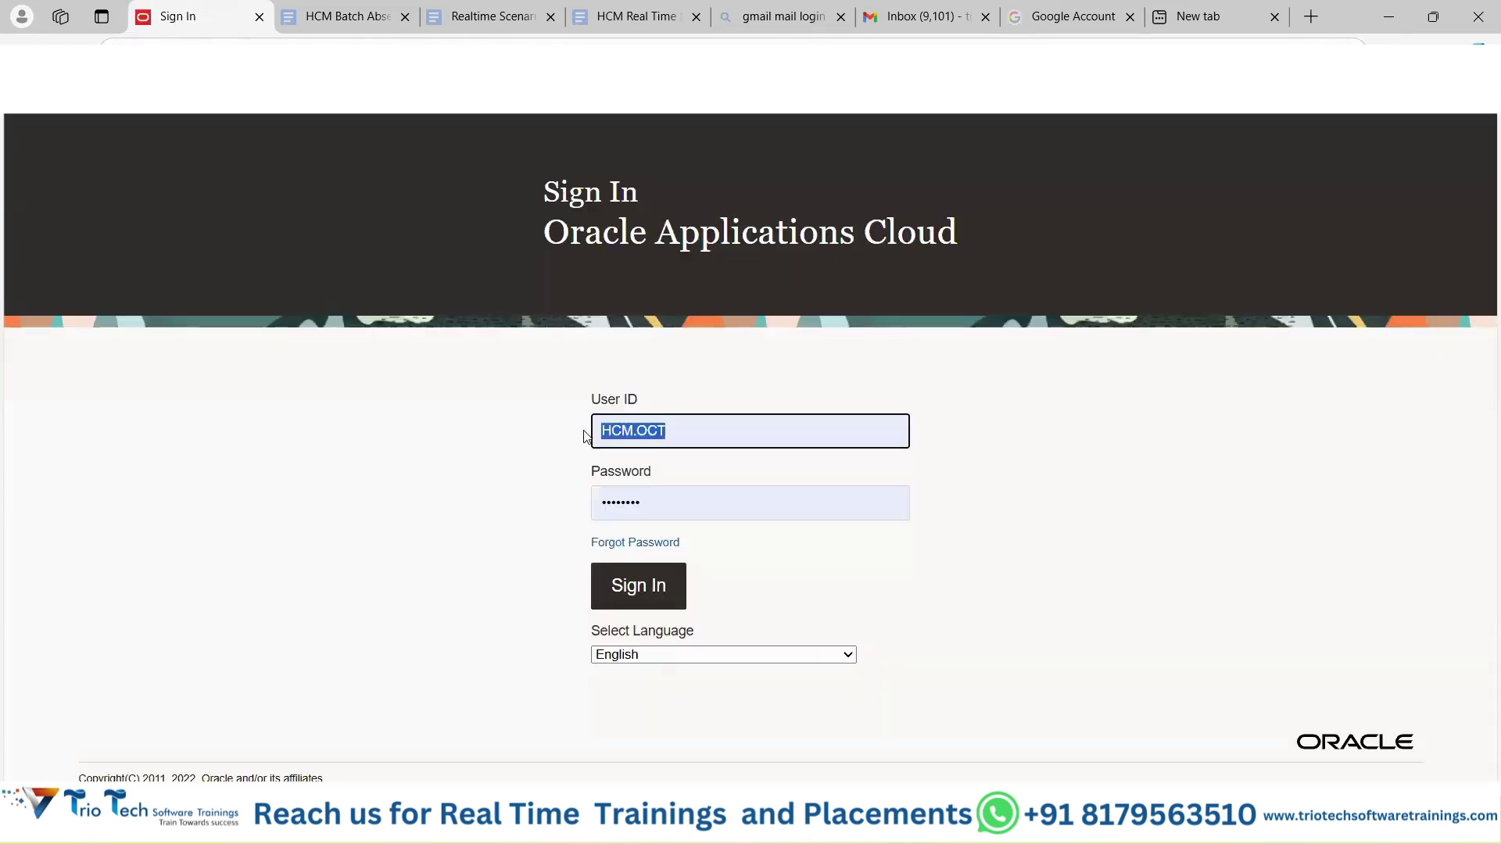
key("BackSpace")
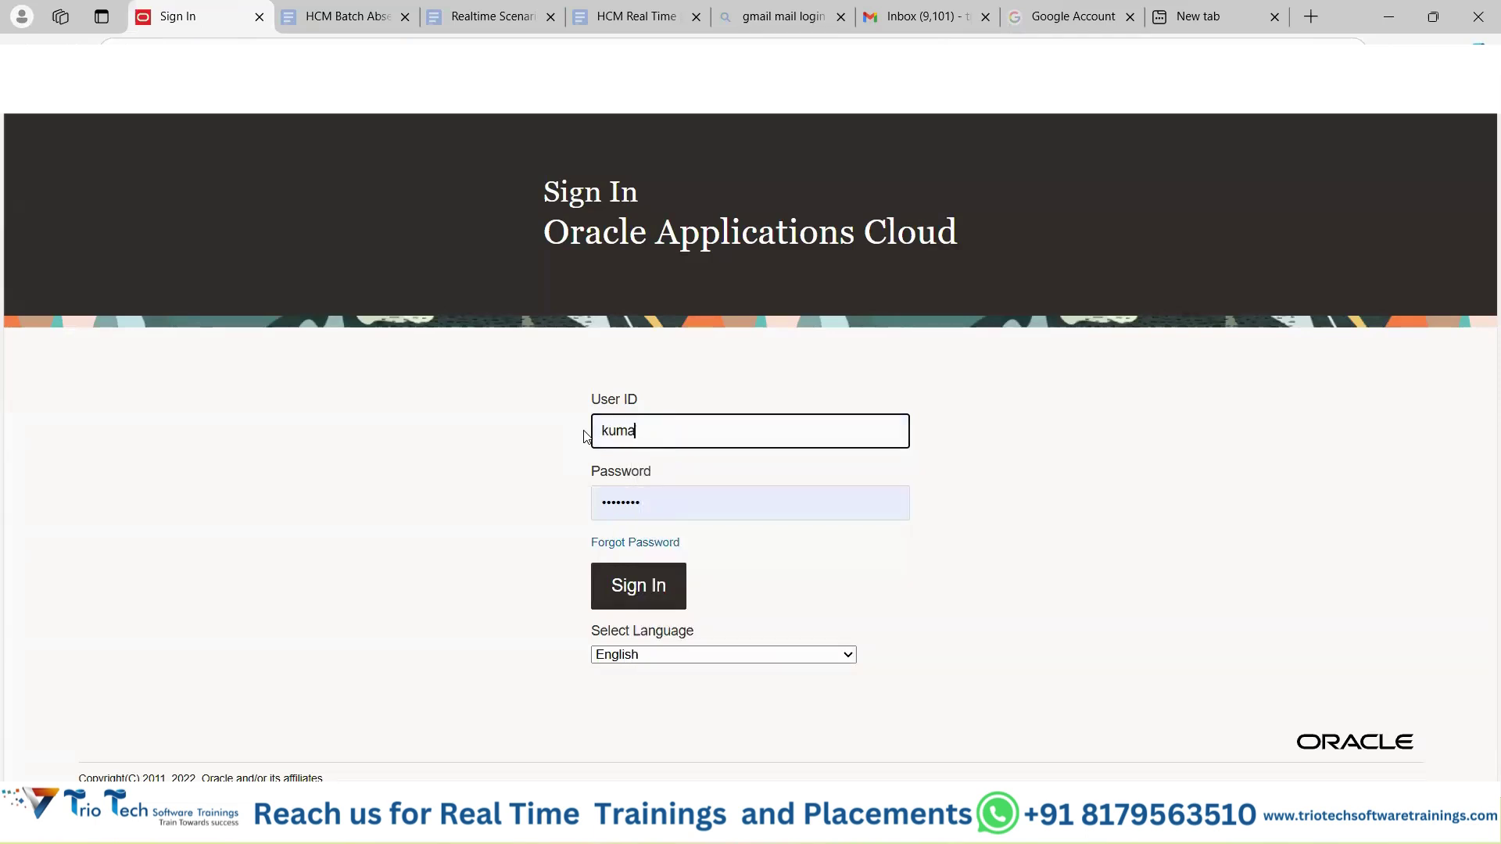
key("Tab")
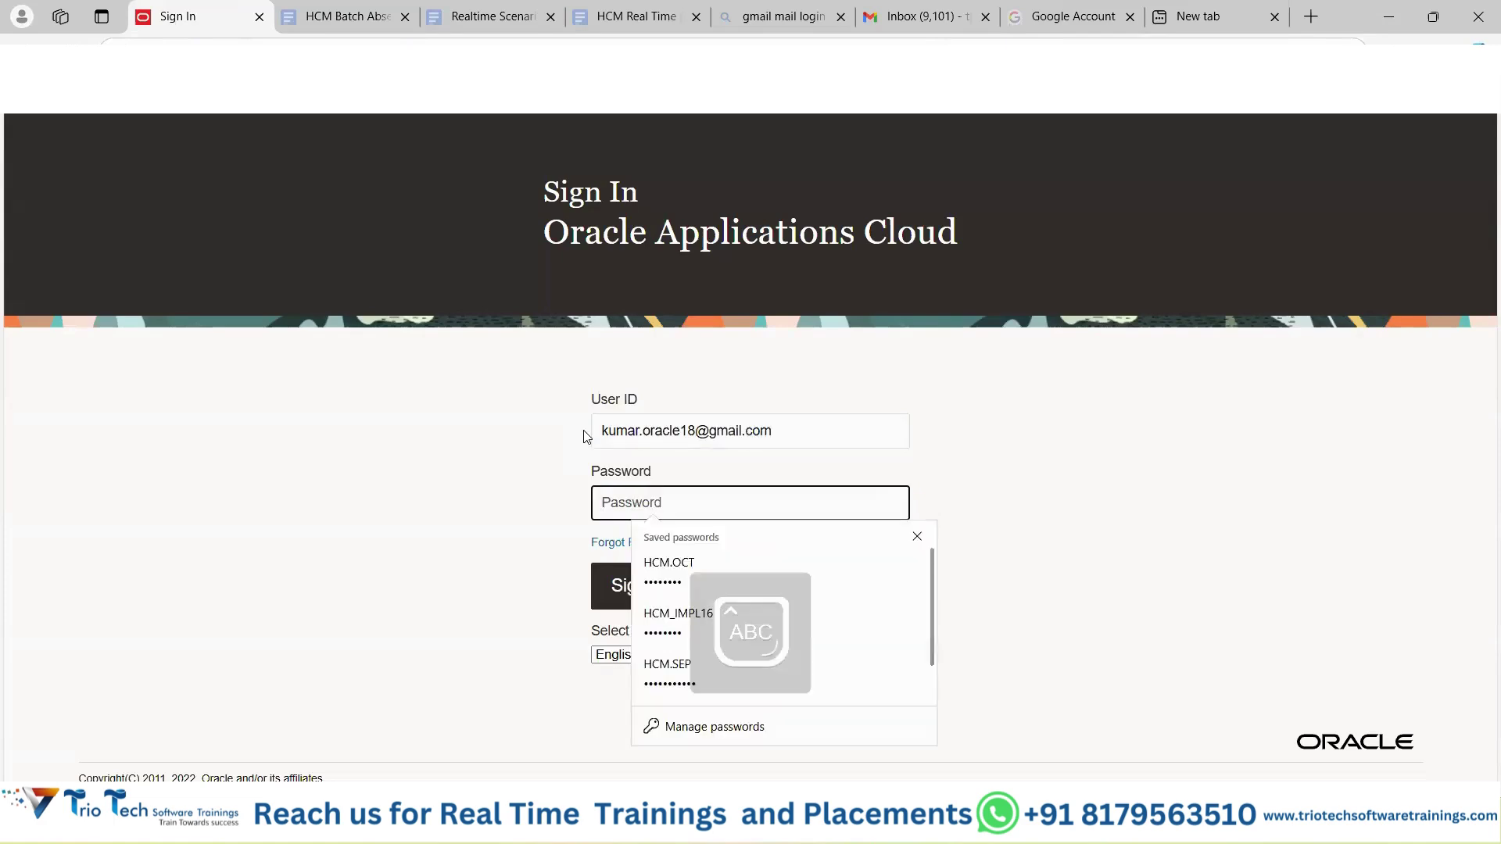
type("••••")
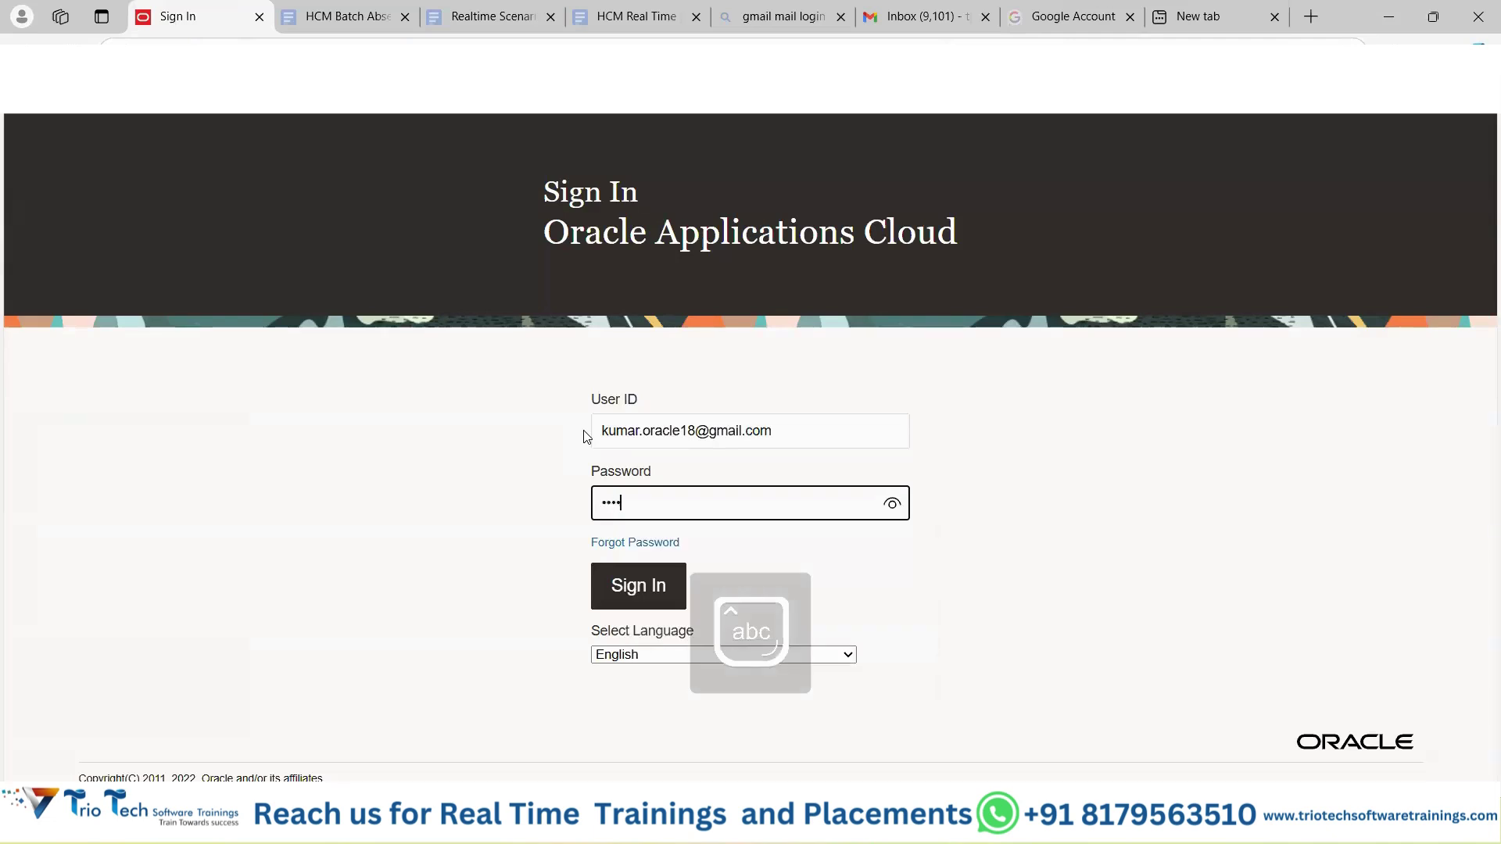
type("••••")
left_click(636, 575)
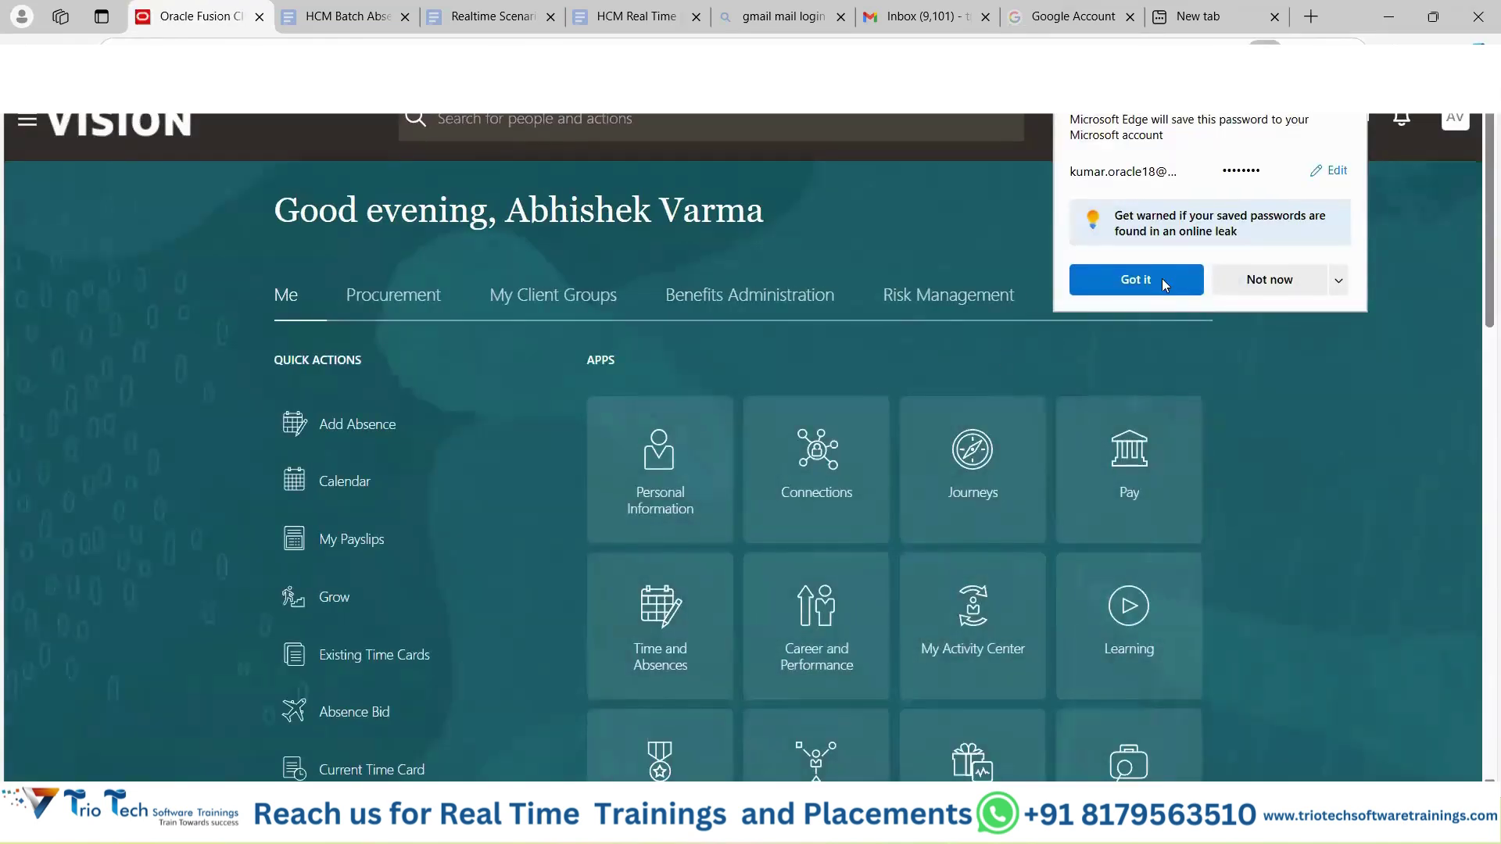
Dismiss the browser's save-password offer and scroll through the home page areas.
left_click(1287, 279)
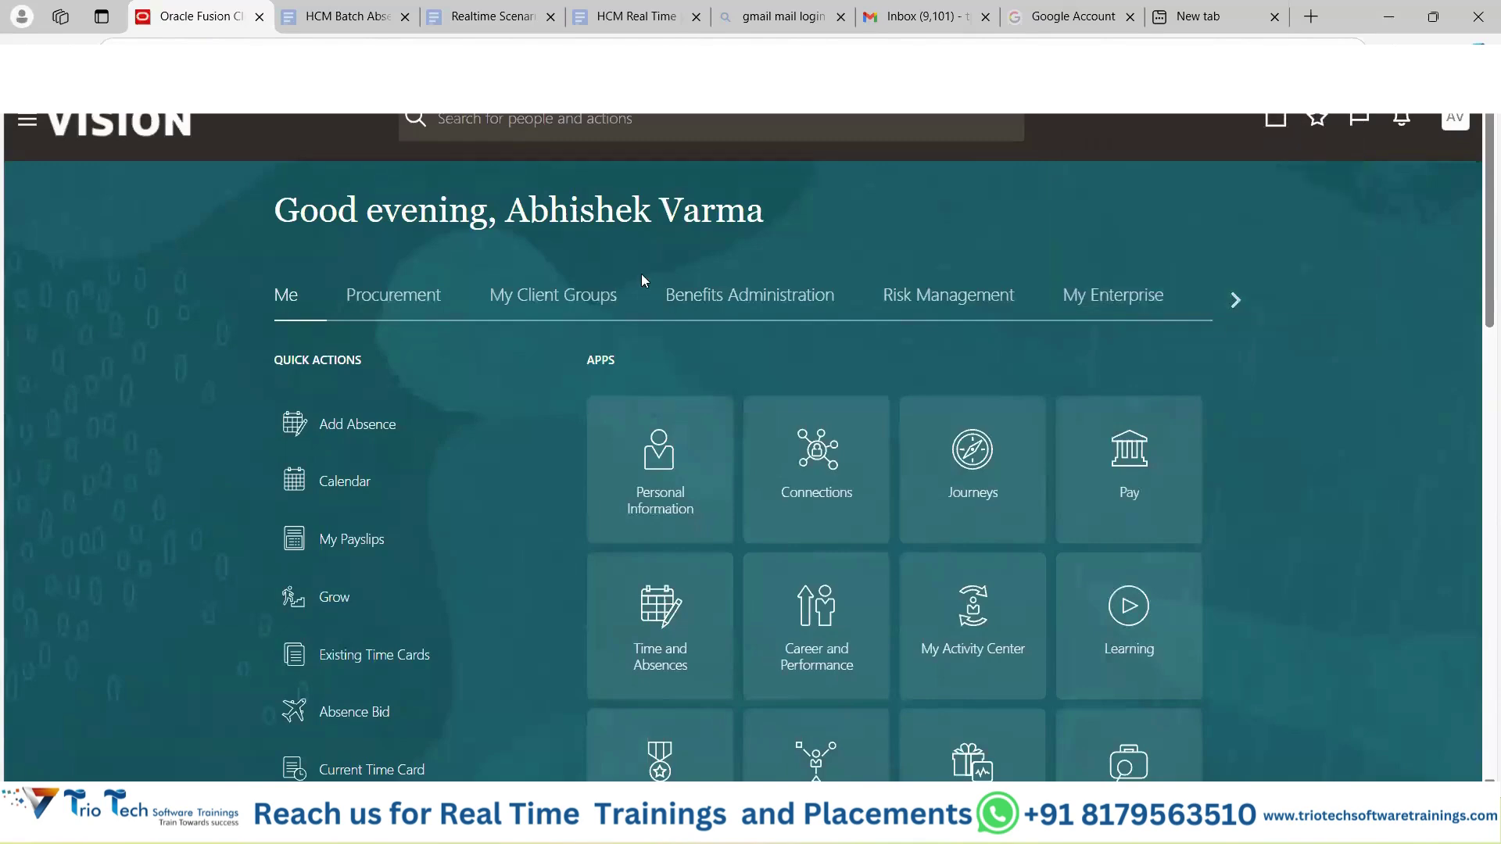
left_click_drag(565, 220, 723, 235)
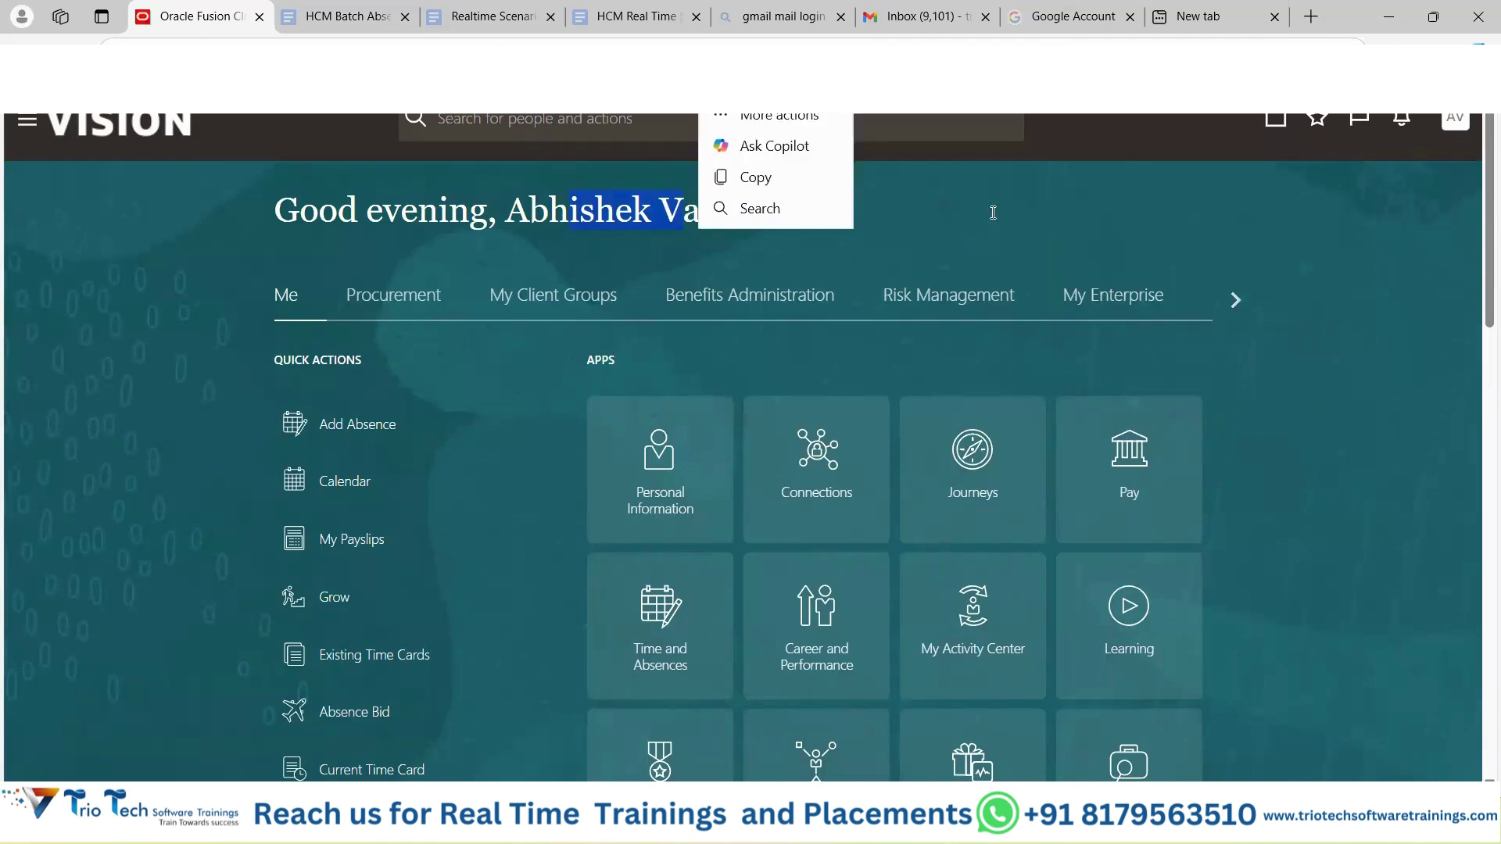
left_click(686, 266)
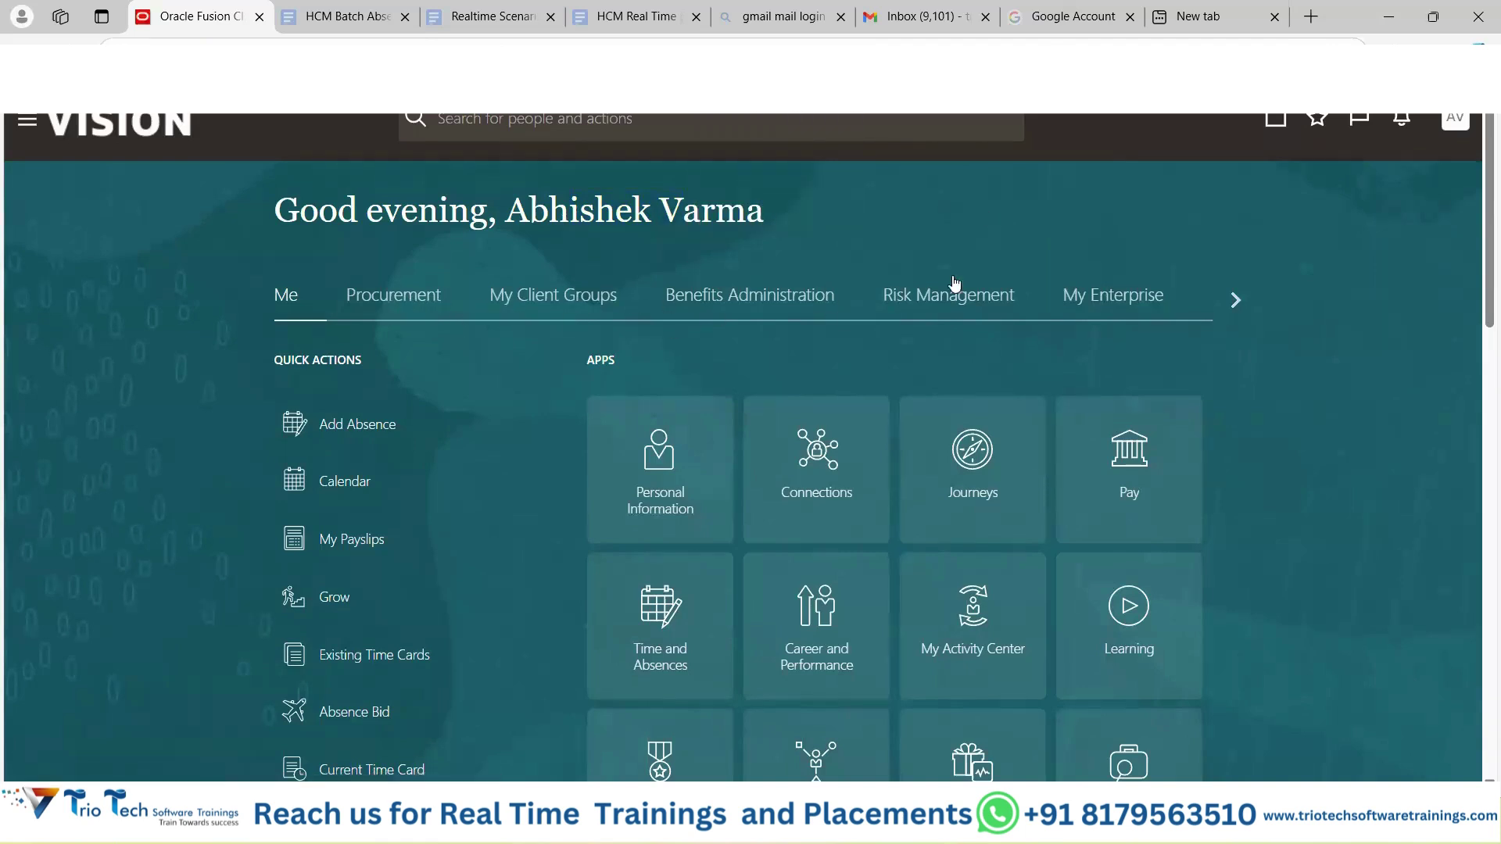
left_click(1234, 300)
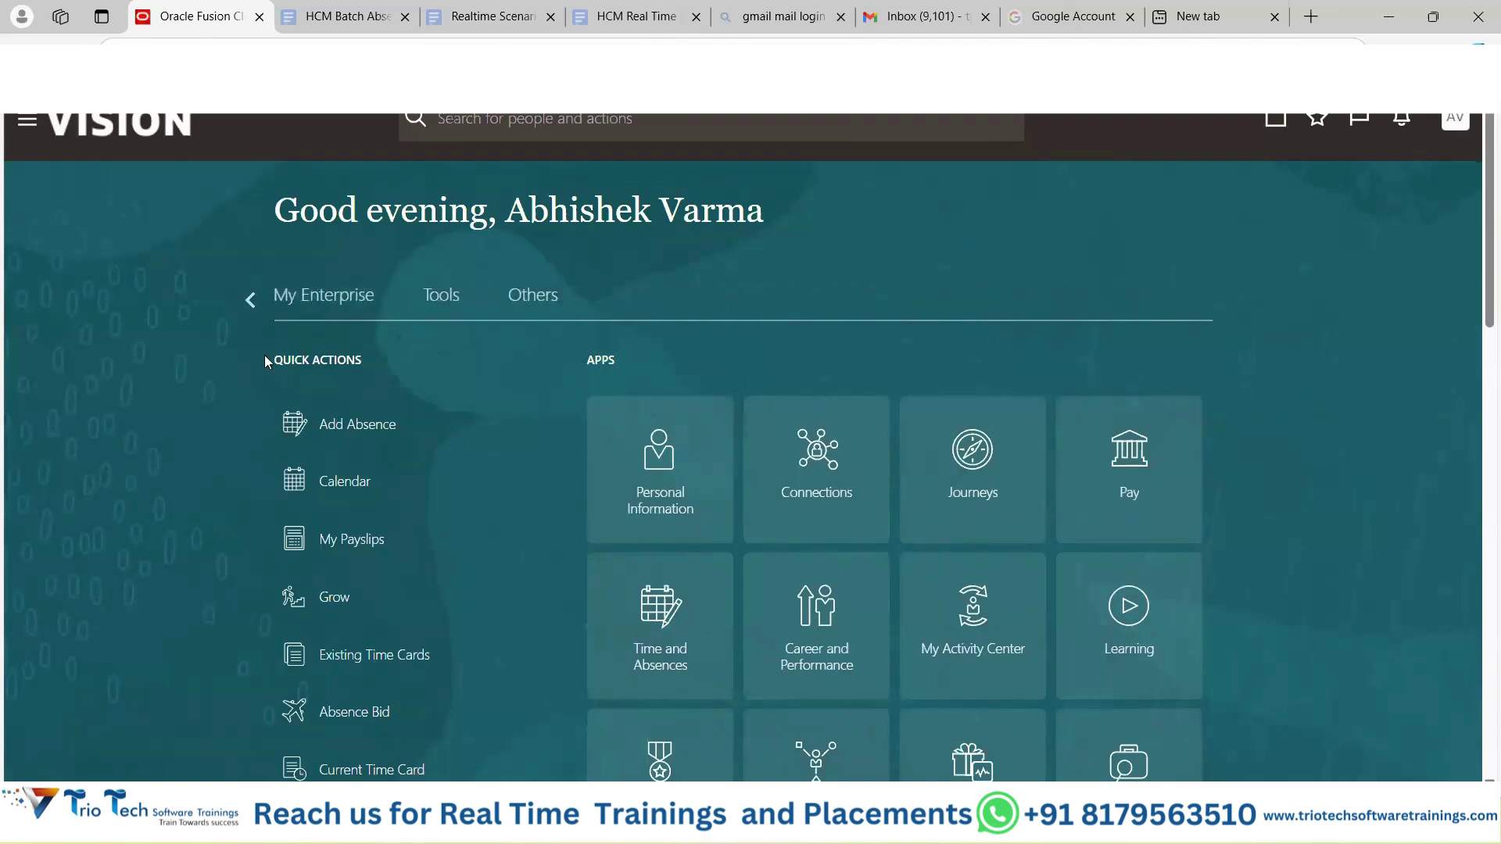
left_click(259, 305)
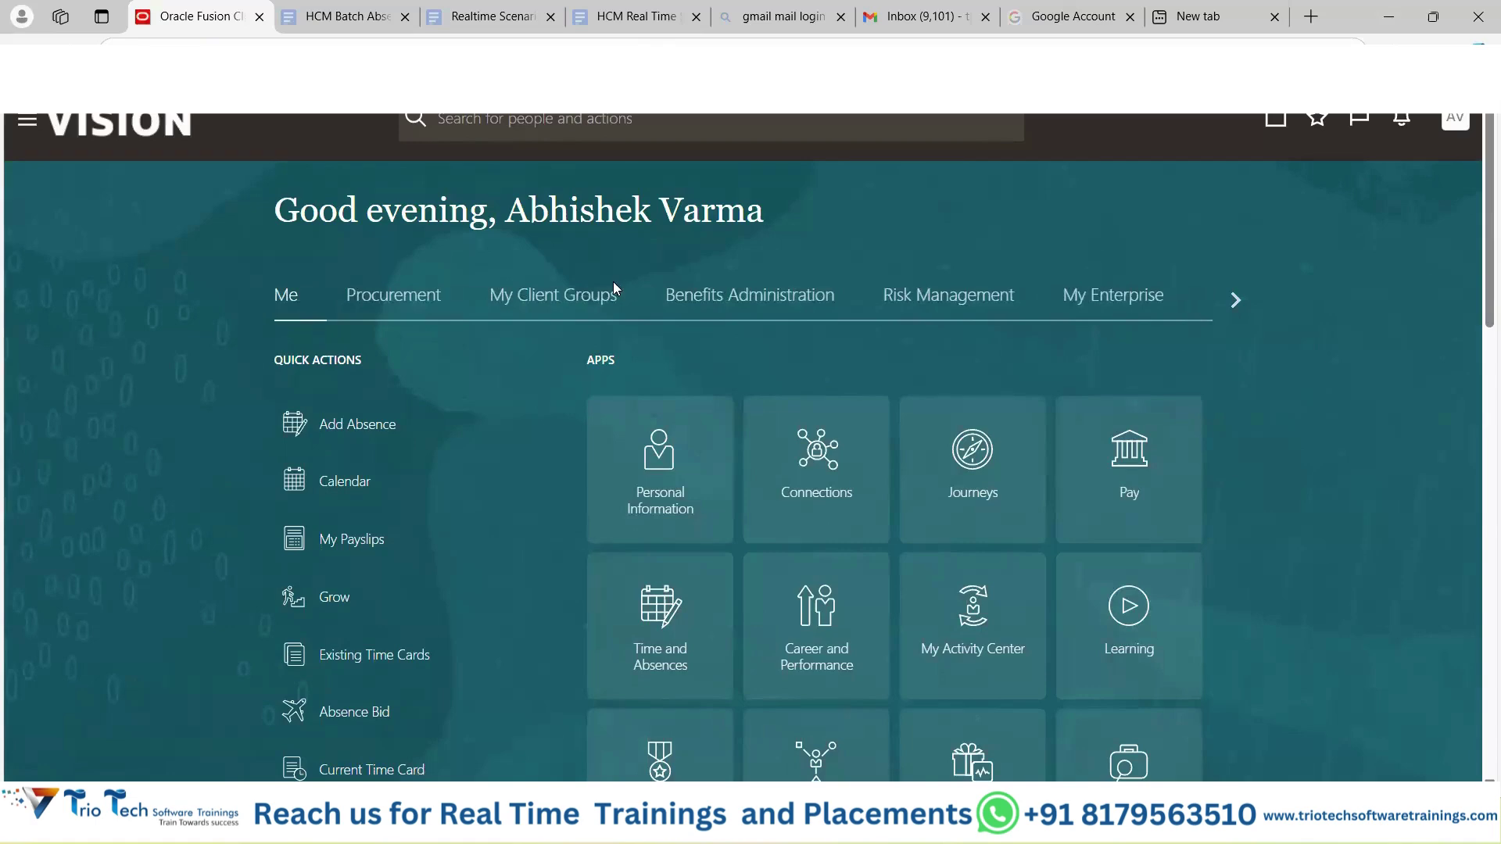
Open the My Client Groups, Benefits Administration and Tools areas as the new user.
left_click(563, 294)
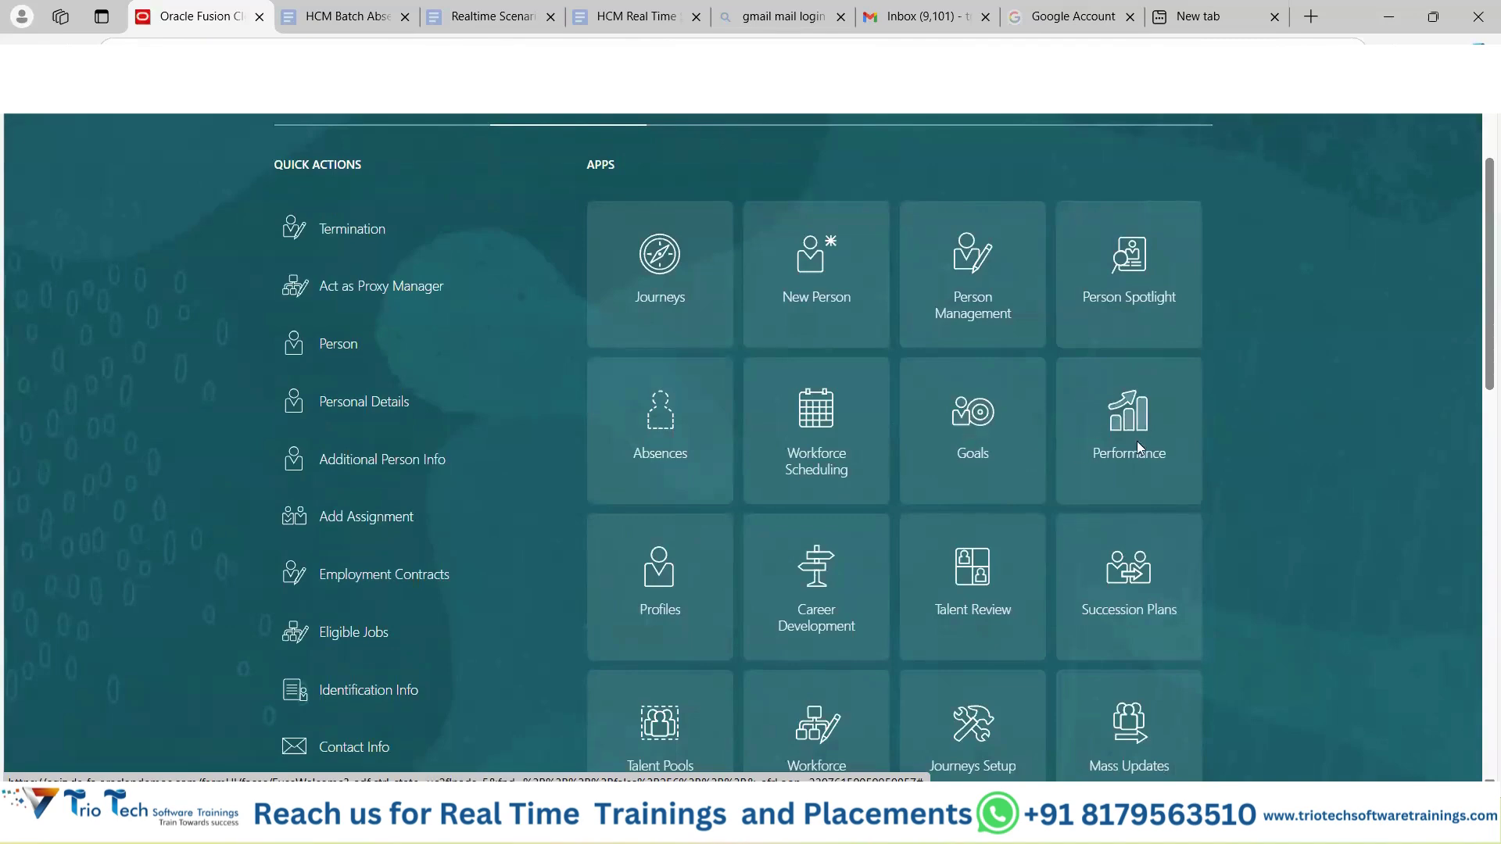
scroll(1028, 417, "down", 3)
scroll(861, 466, "down", 3)
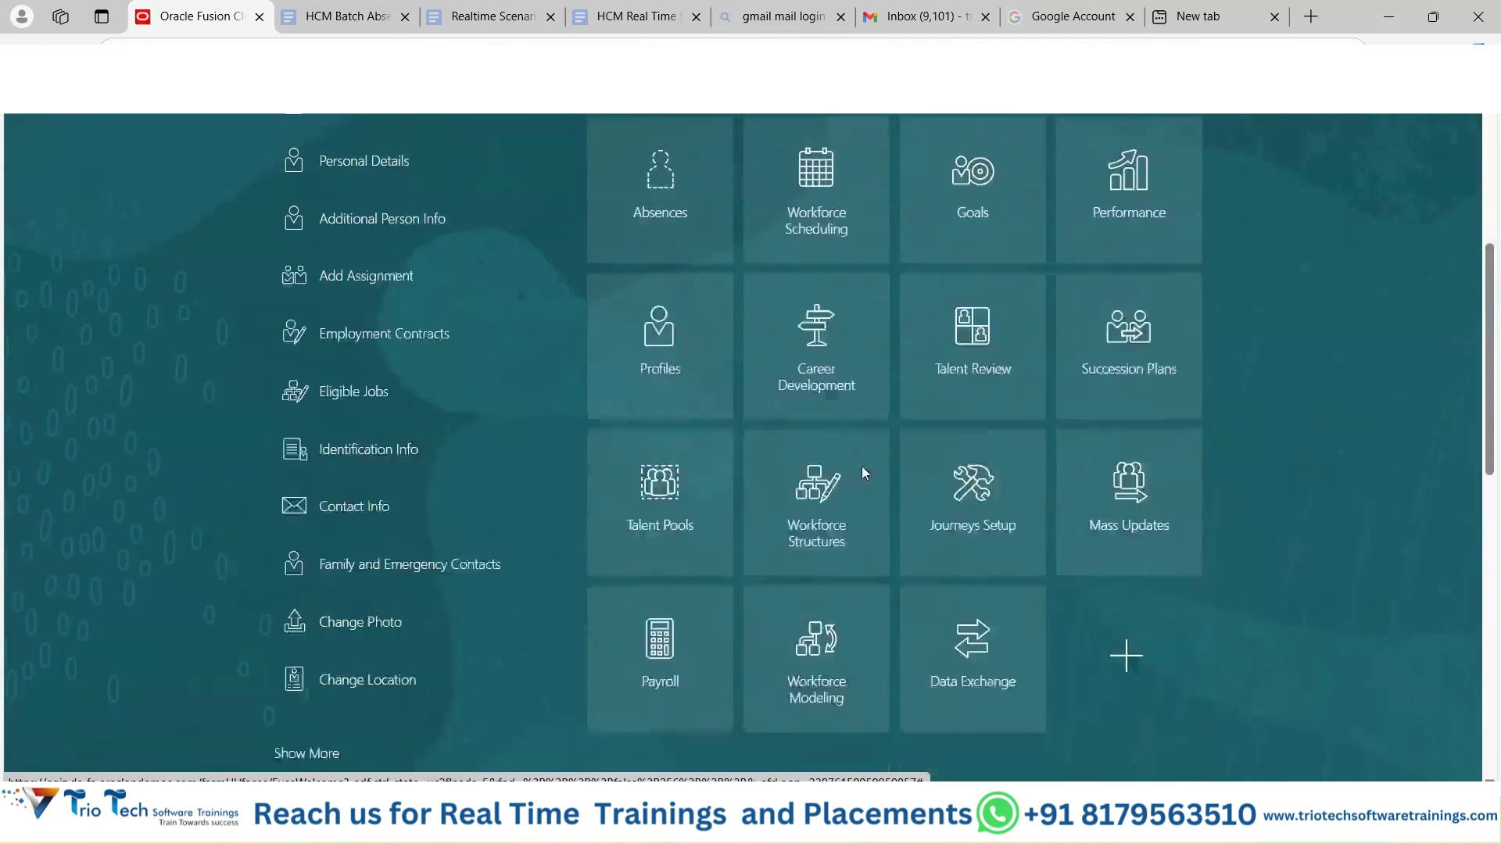
scroll(839, 491, "up", 9)
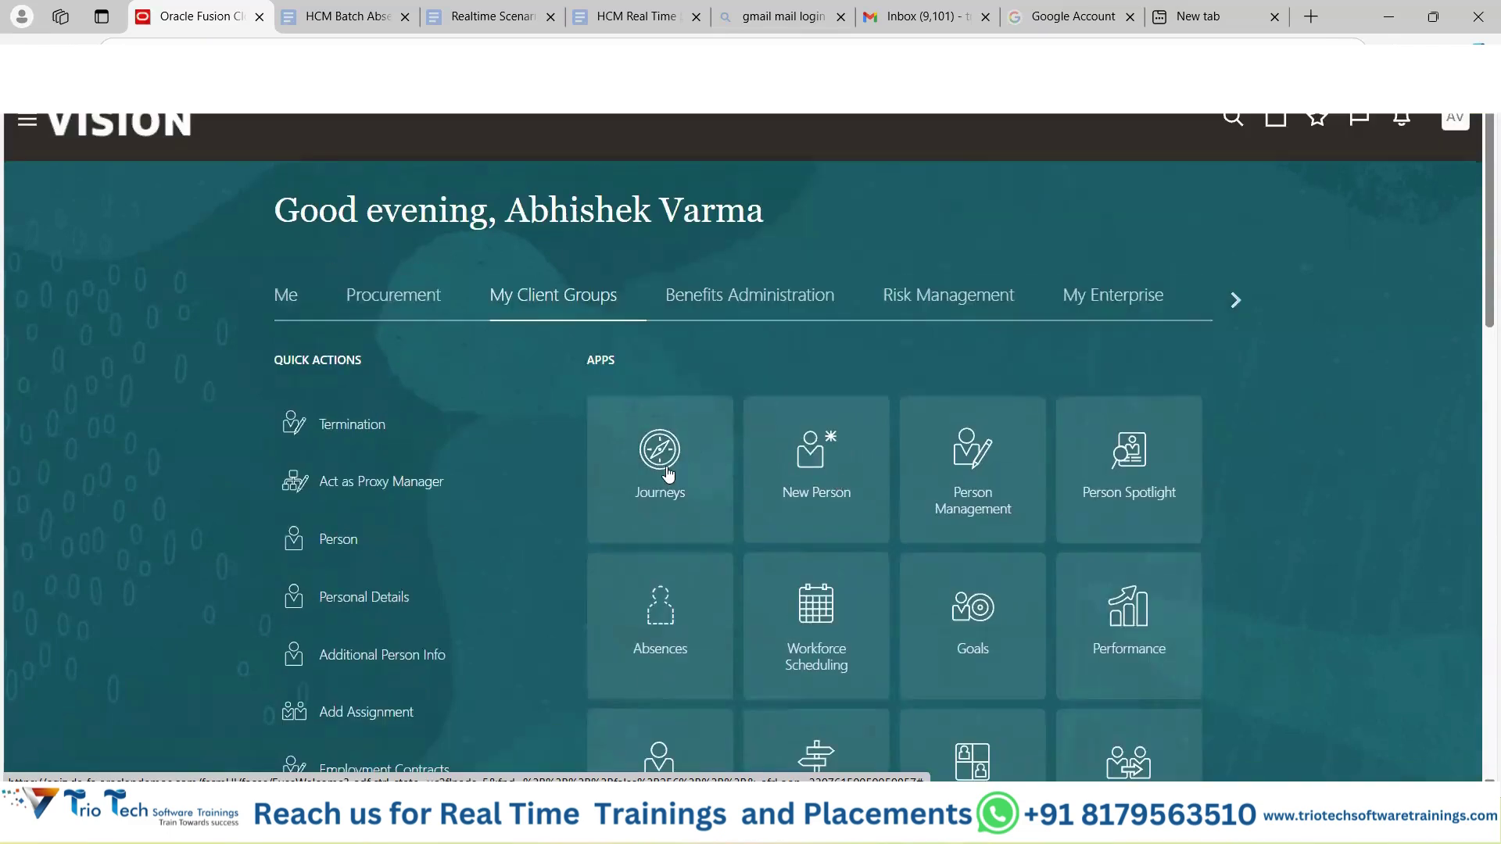
left_click(749, 298)
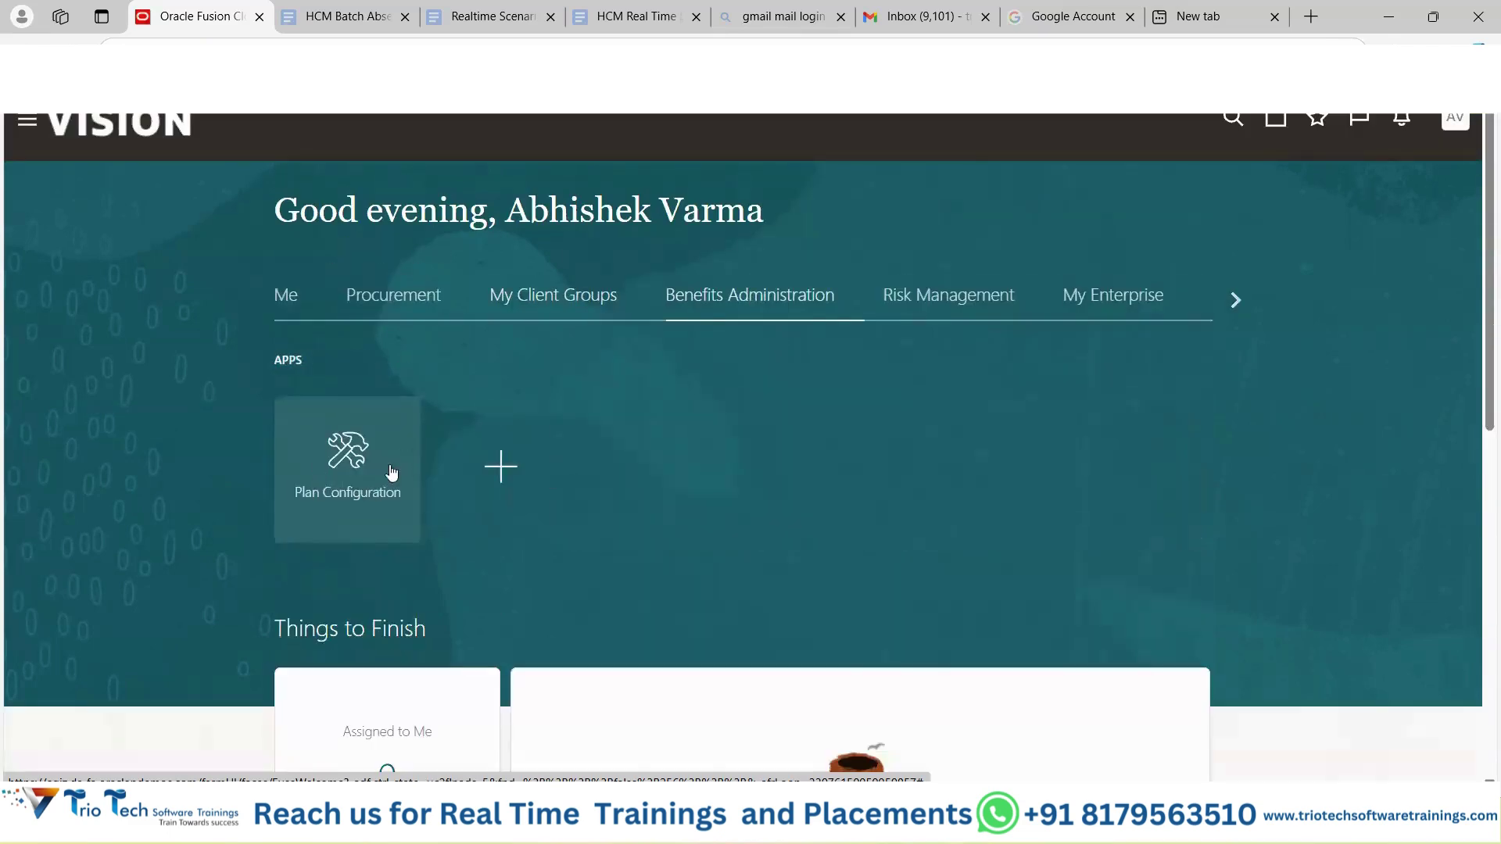
left_click(1232, 300)
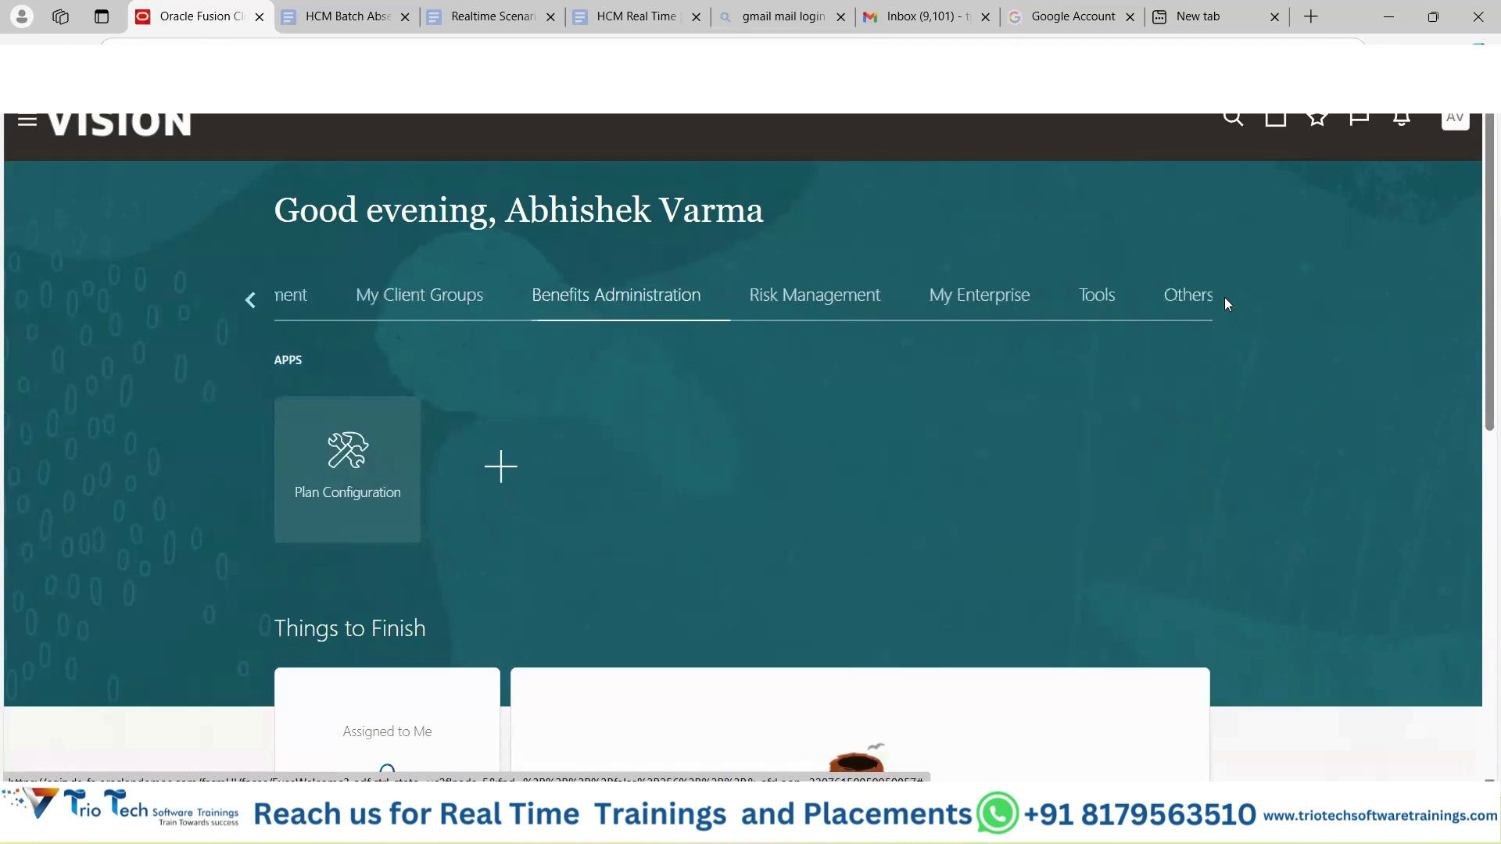
left_click(452, 302)
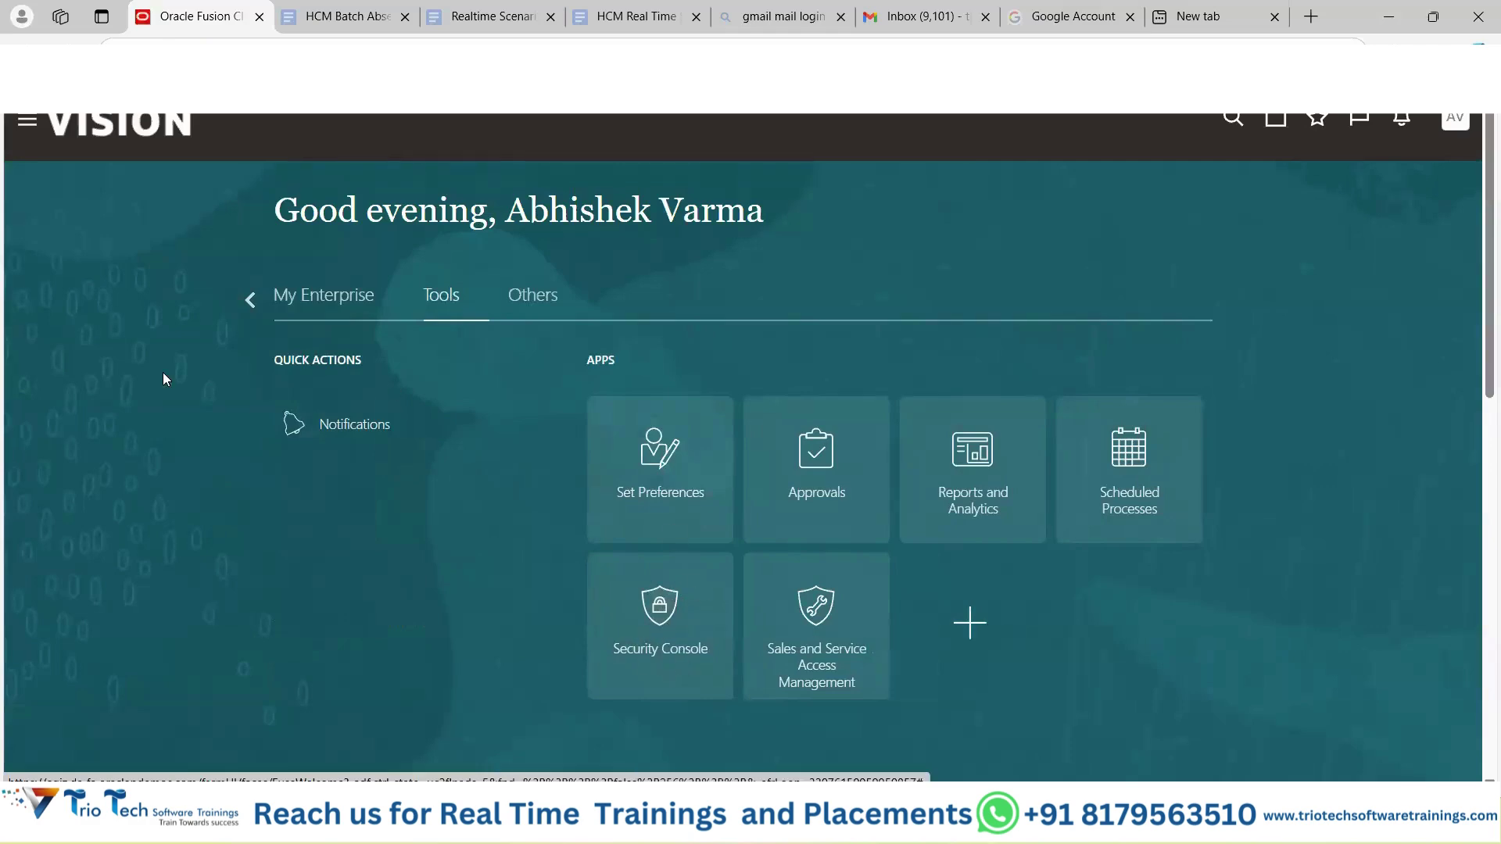
Expand My Client Groups in the Navigator, reopen that area, then return to the Excel notes.
left_click(27, 119)
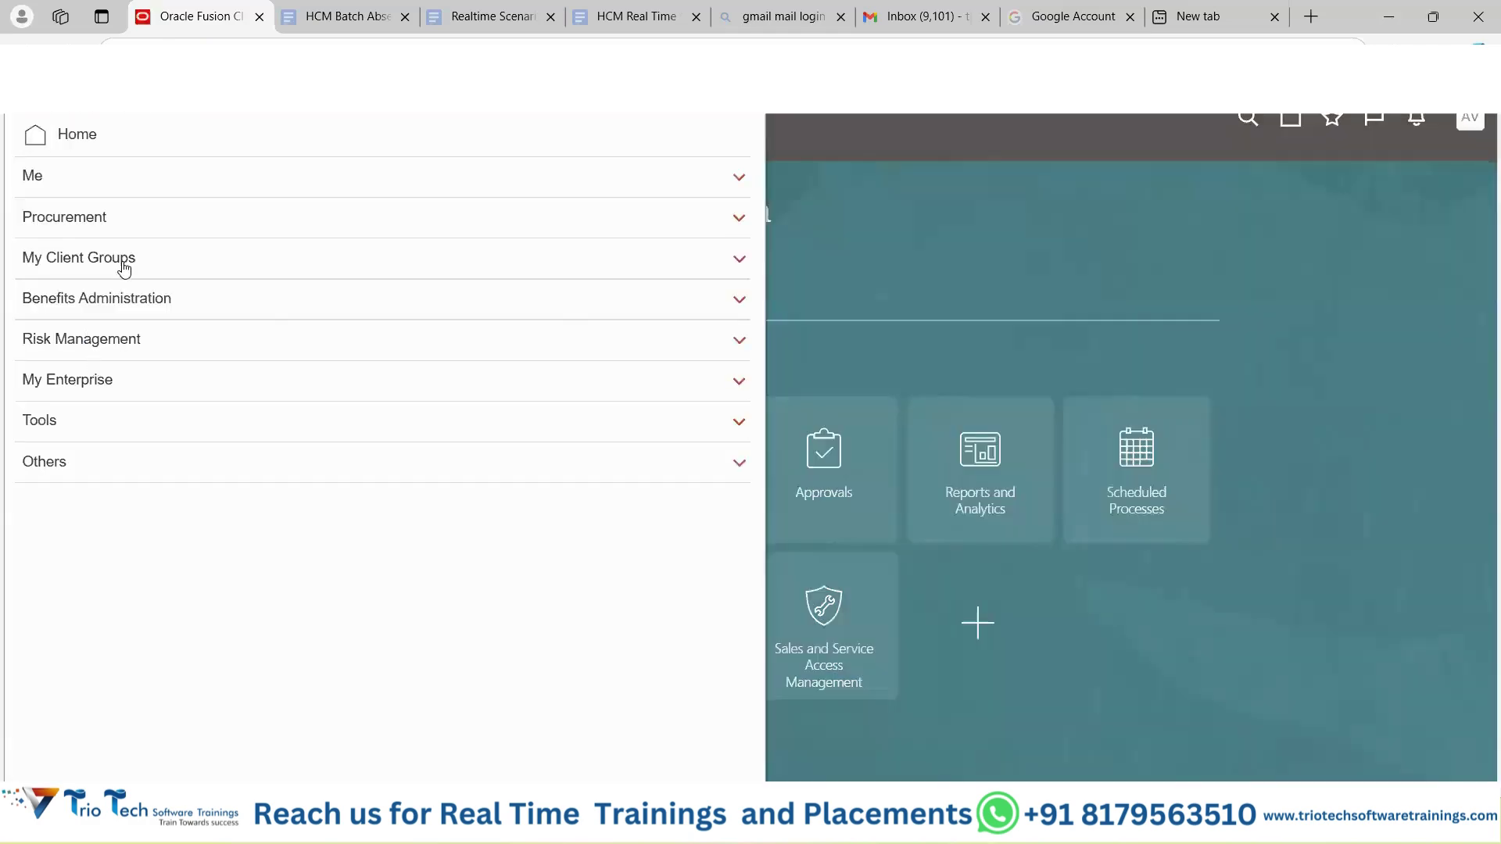
left_click(123, 257)
left_click(1112, 237)
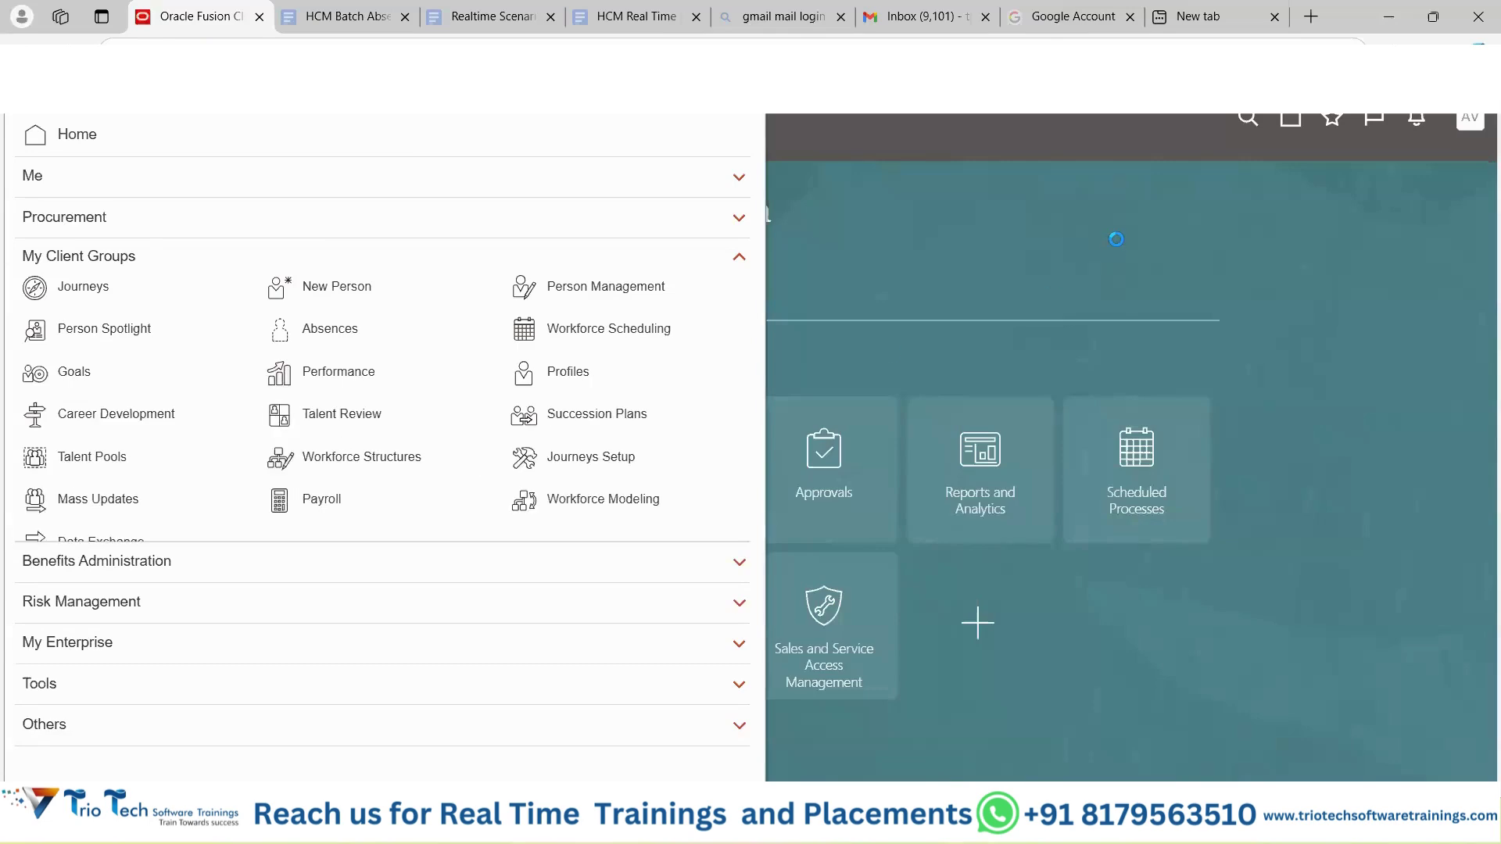
left_click(251, 300)
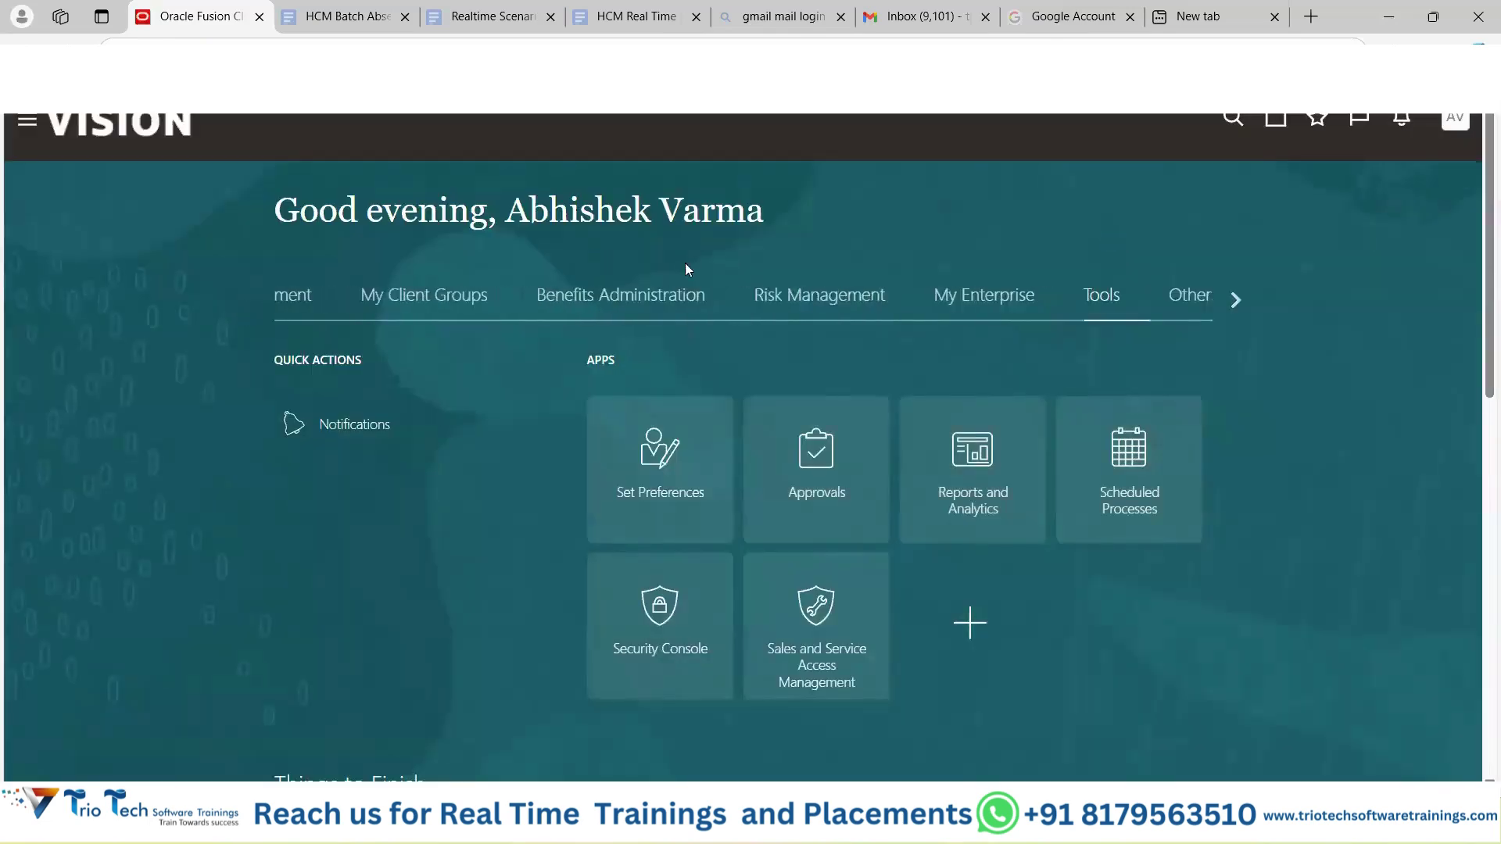
left_click(559, 296)
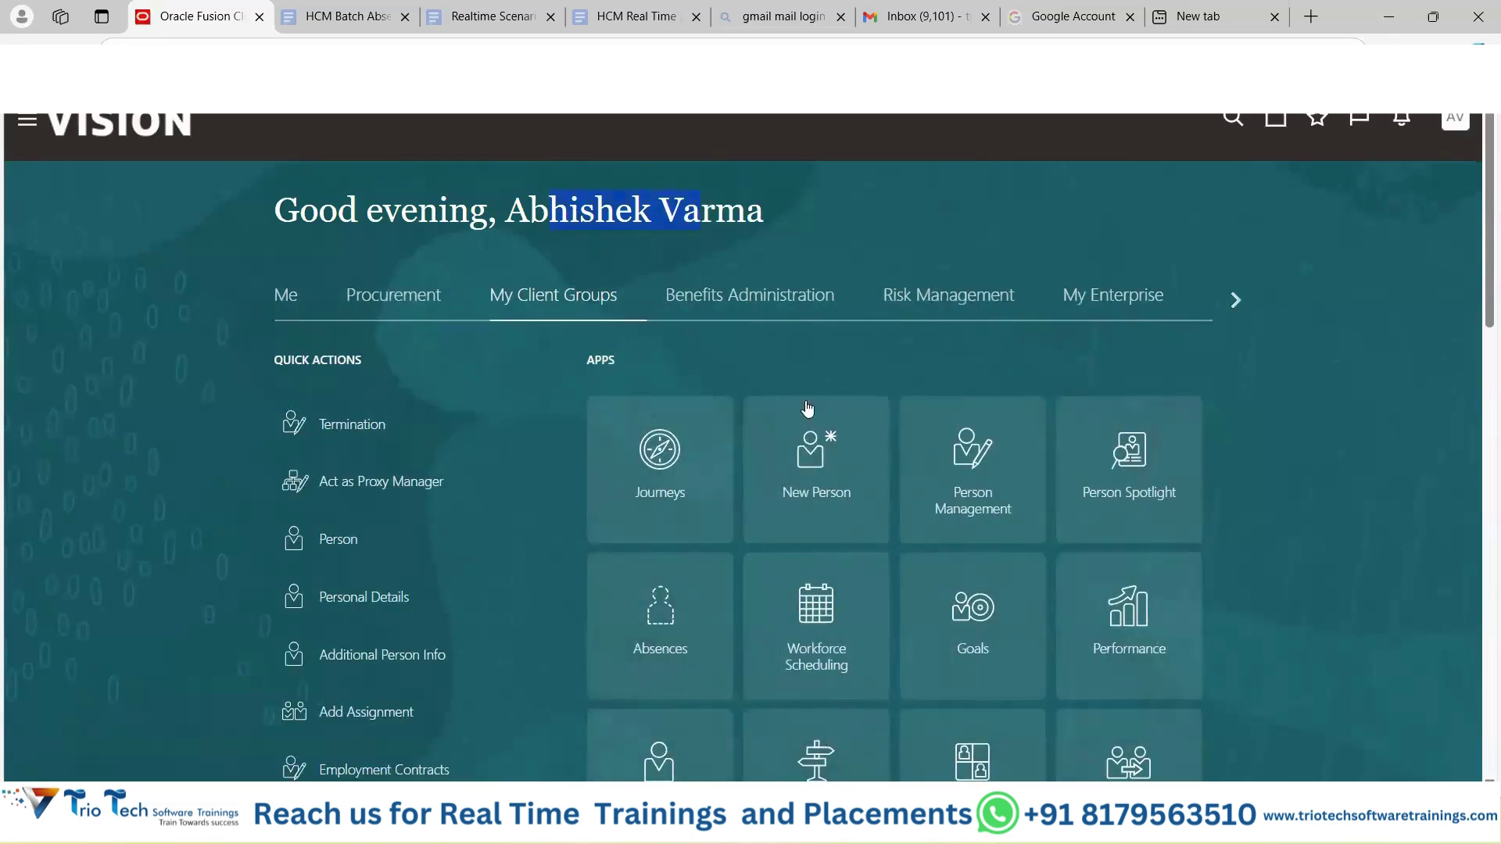
scroll(891, 466, "down", 4)
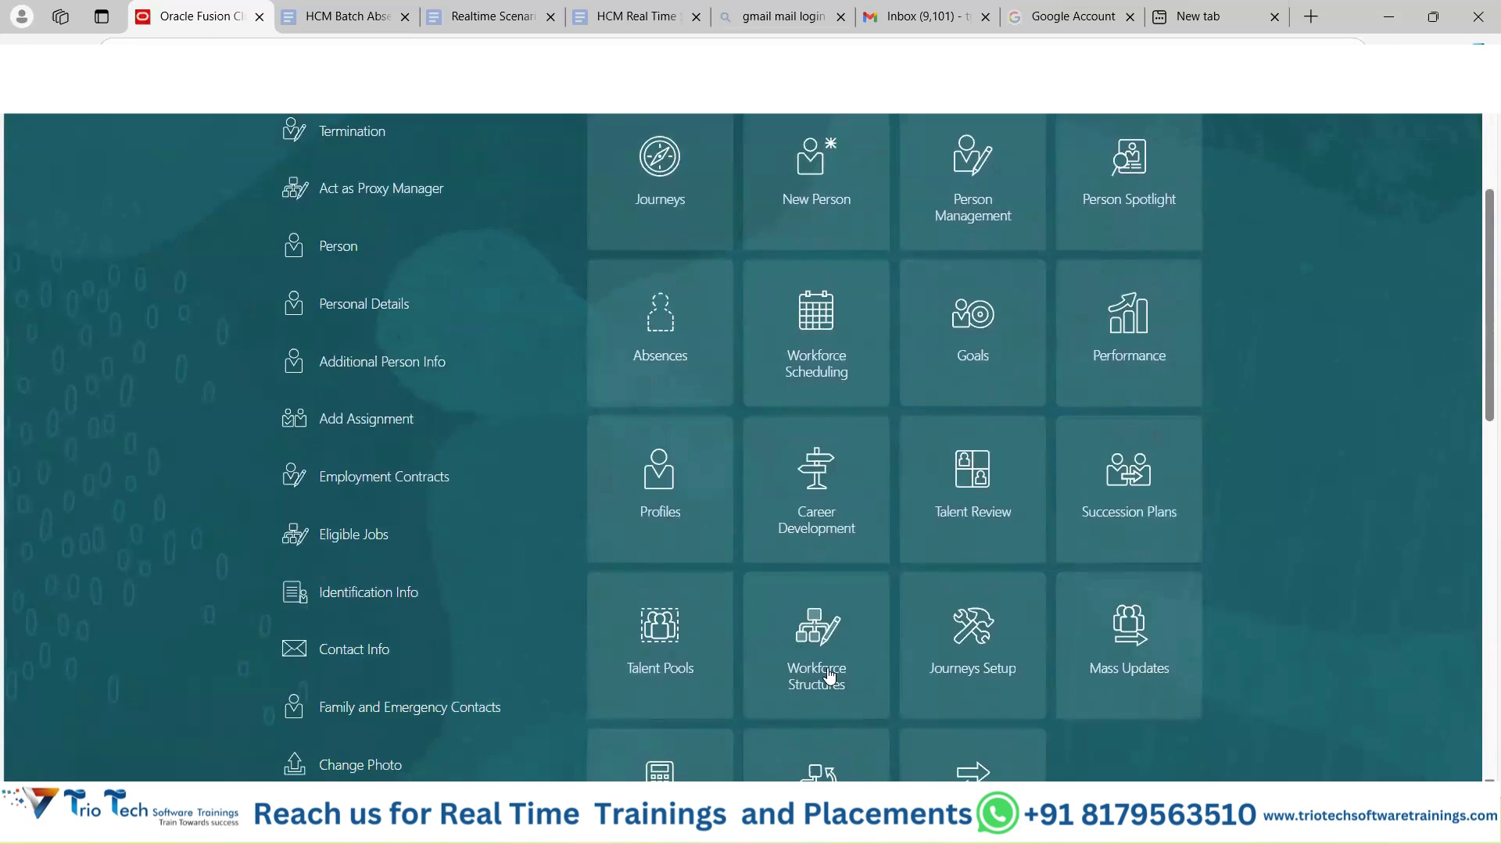
left_click(905, 824)
left_click(1011, 727)
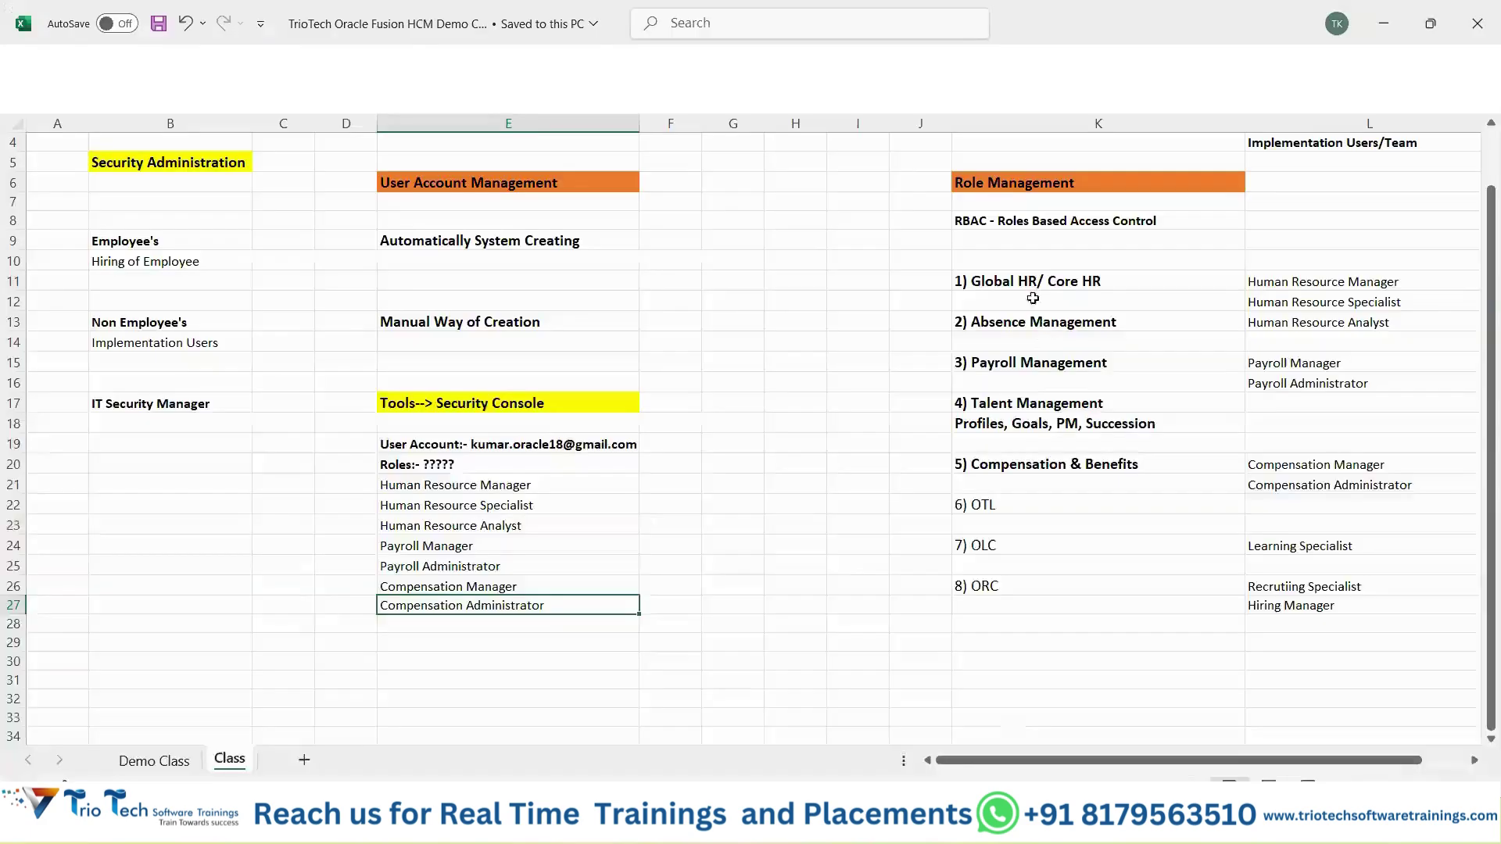
Copy K8, compare assigned roles E20:E26 with modules K11:K24, then confirm the Oracle sign-out.
left_click(1015, 225)
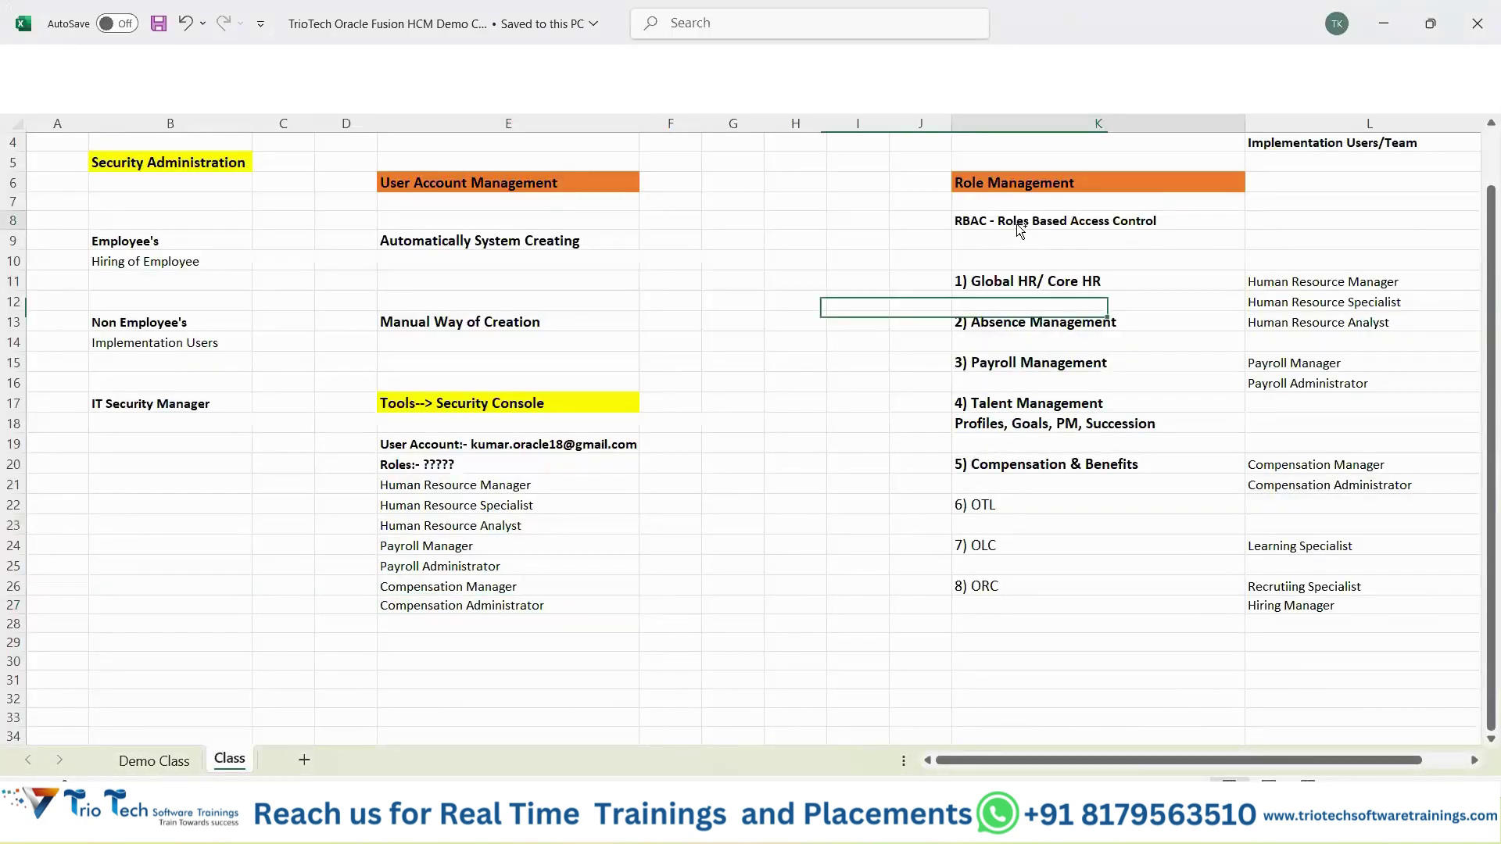
key("ctrl+c")
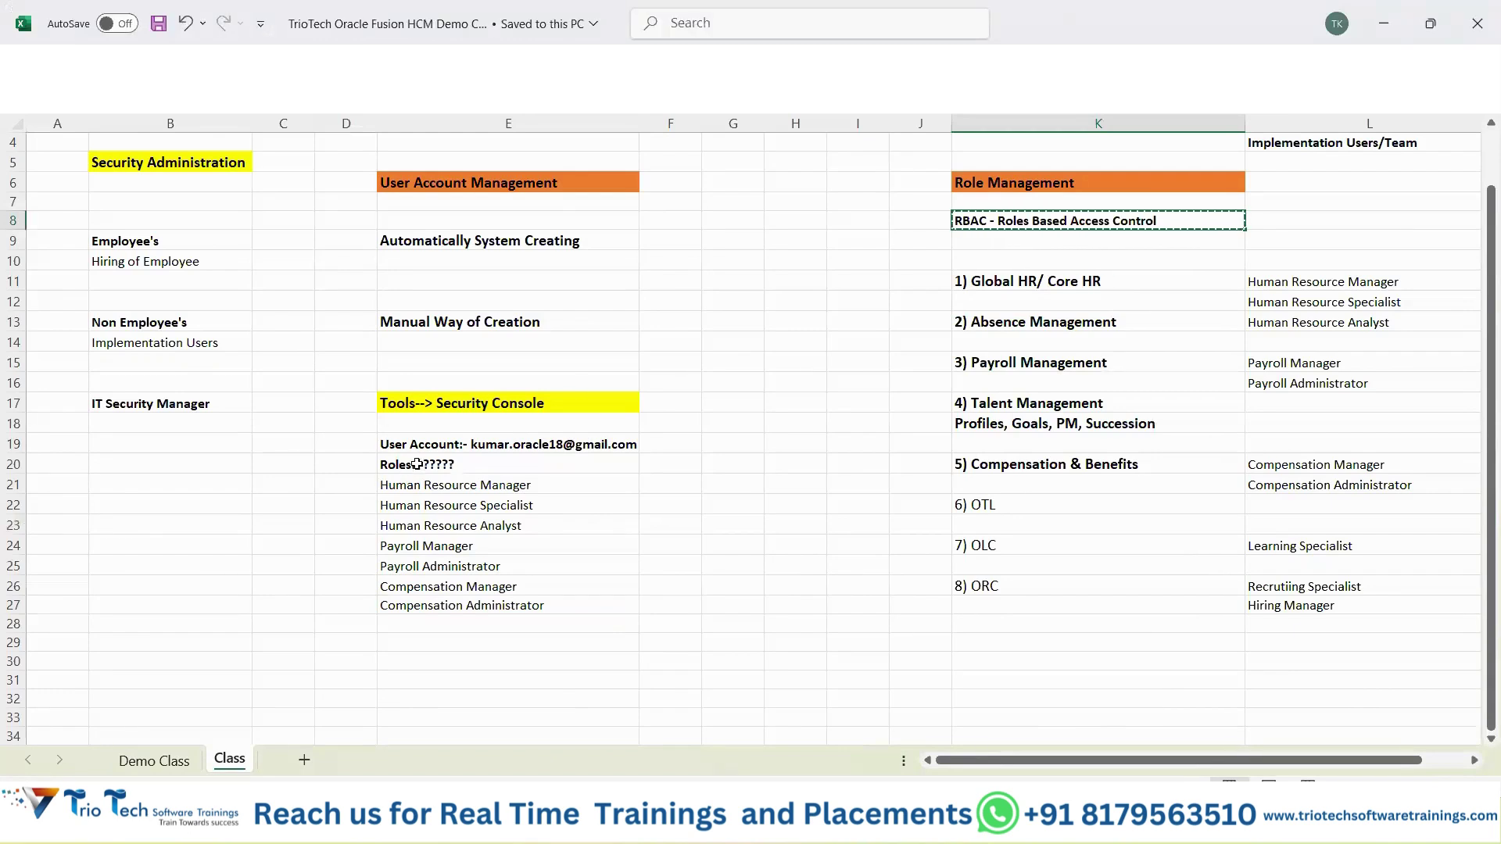
left_click(421, 442)
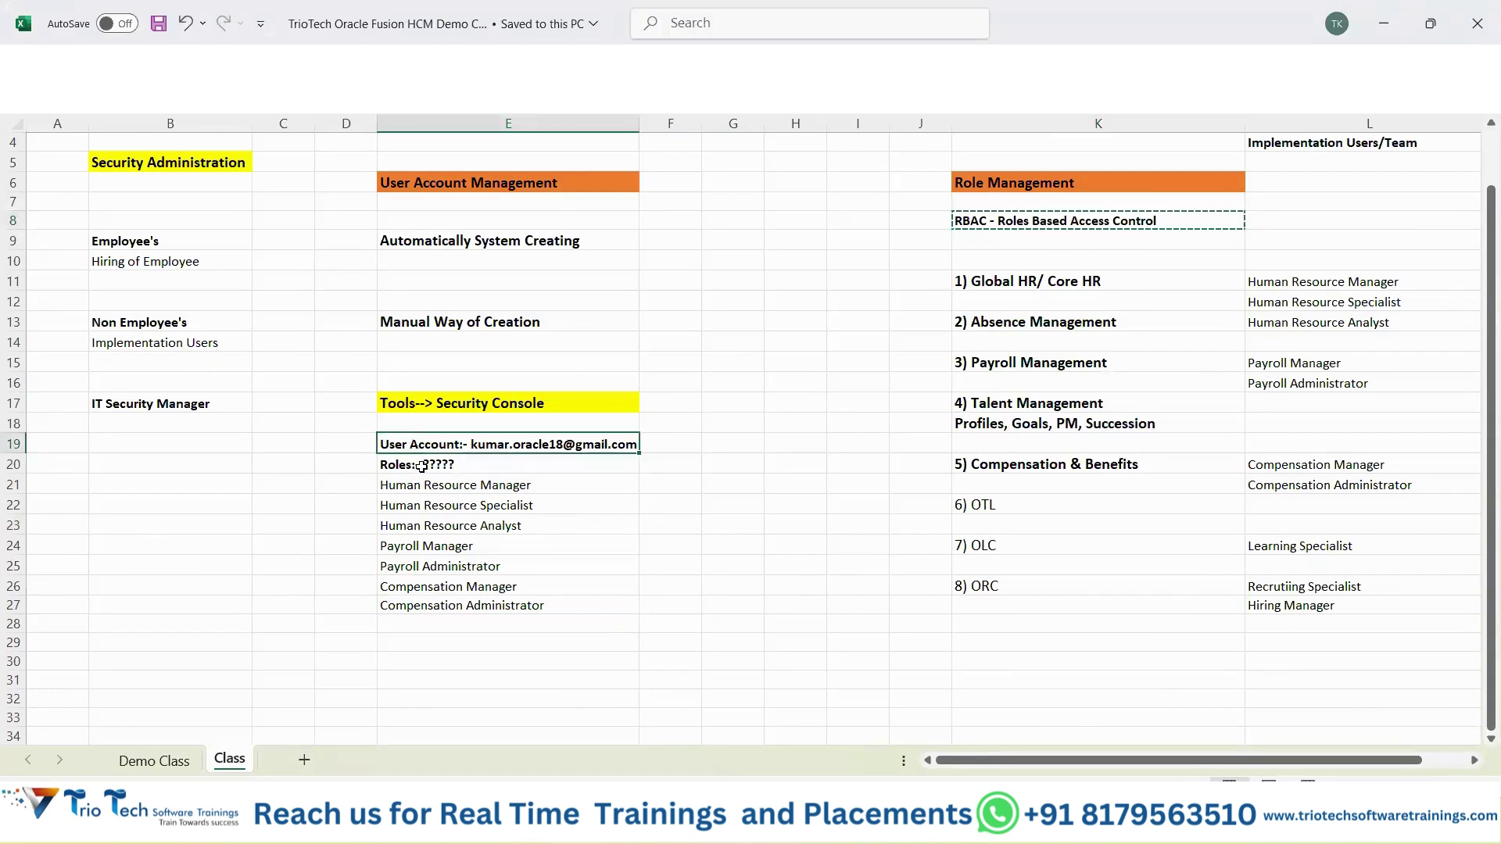
left_click_drag(421, 467, 434, 588)
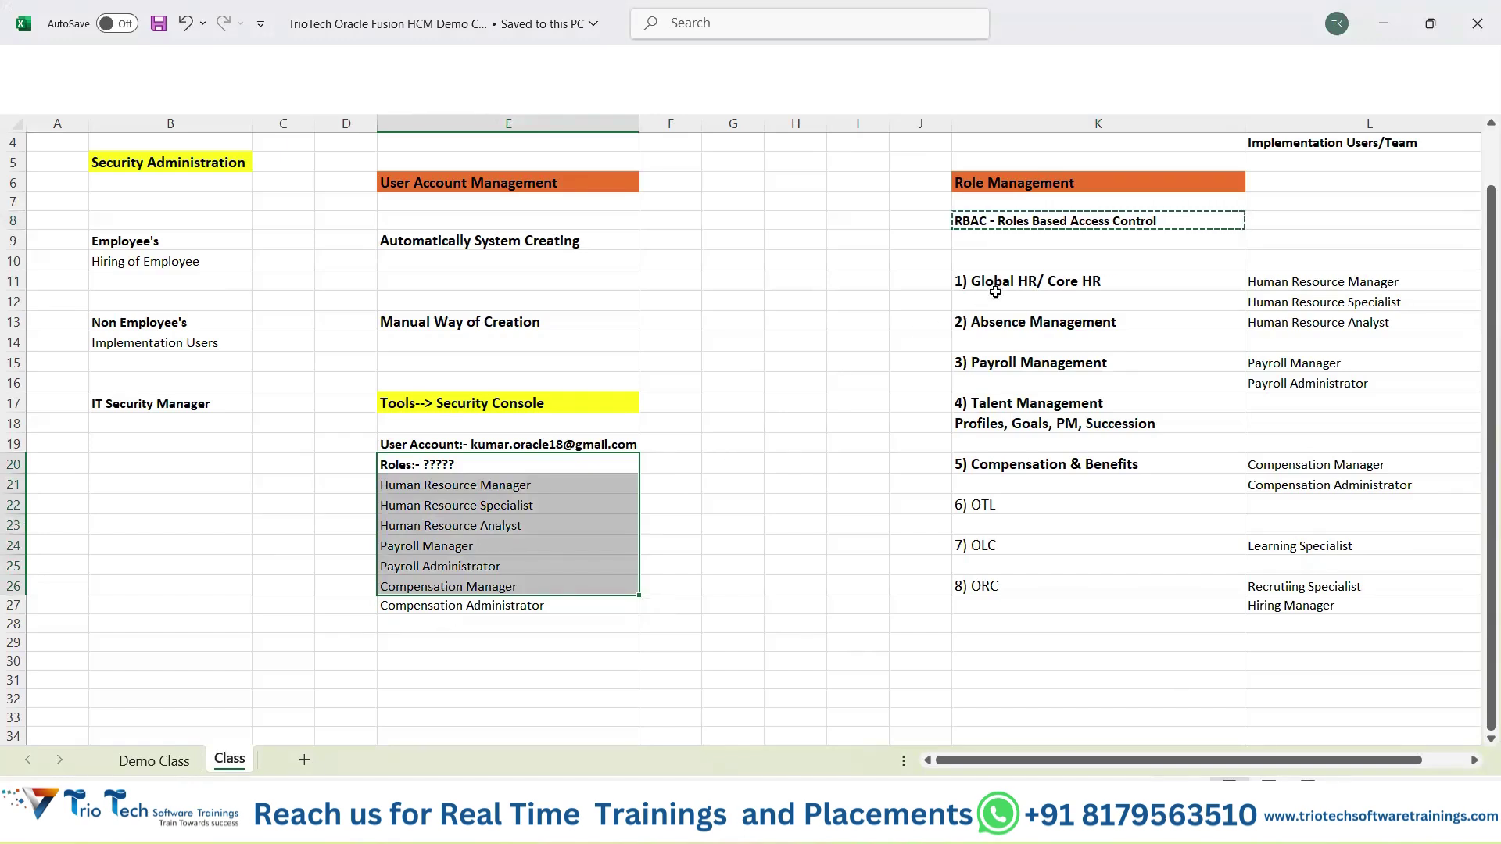
left_click_drag(995, 291, 1002, 546)
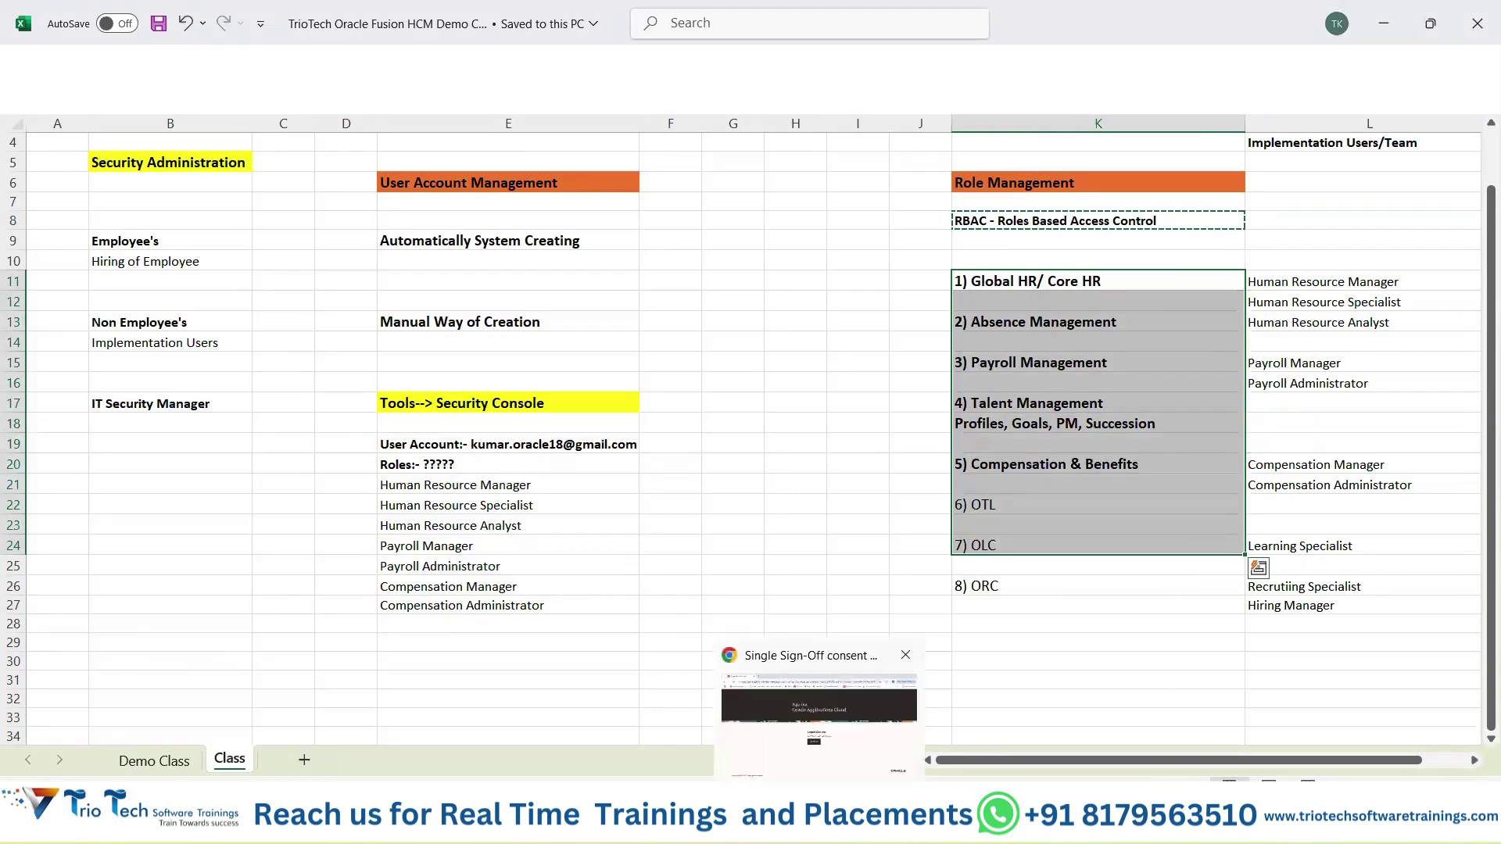
left_click(819, 825)
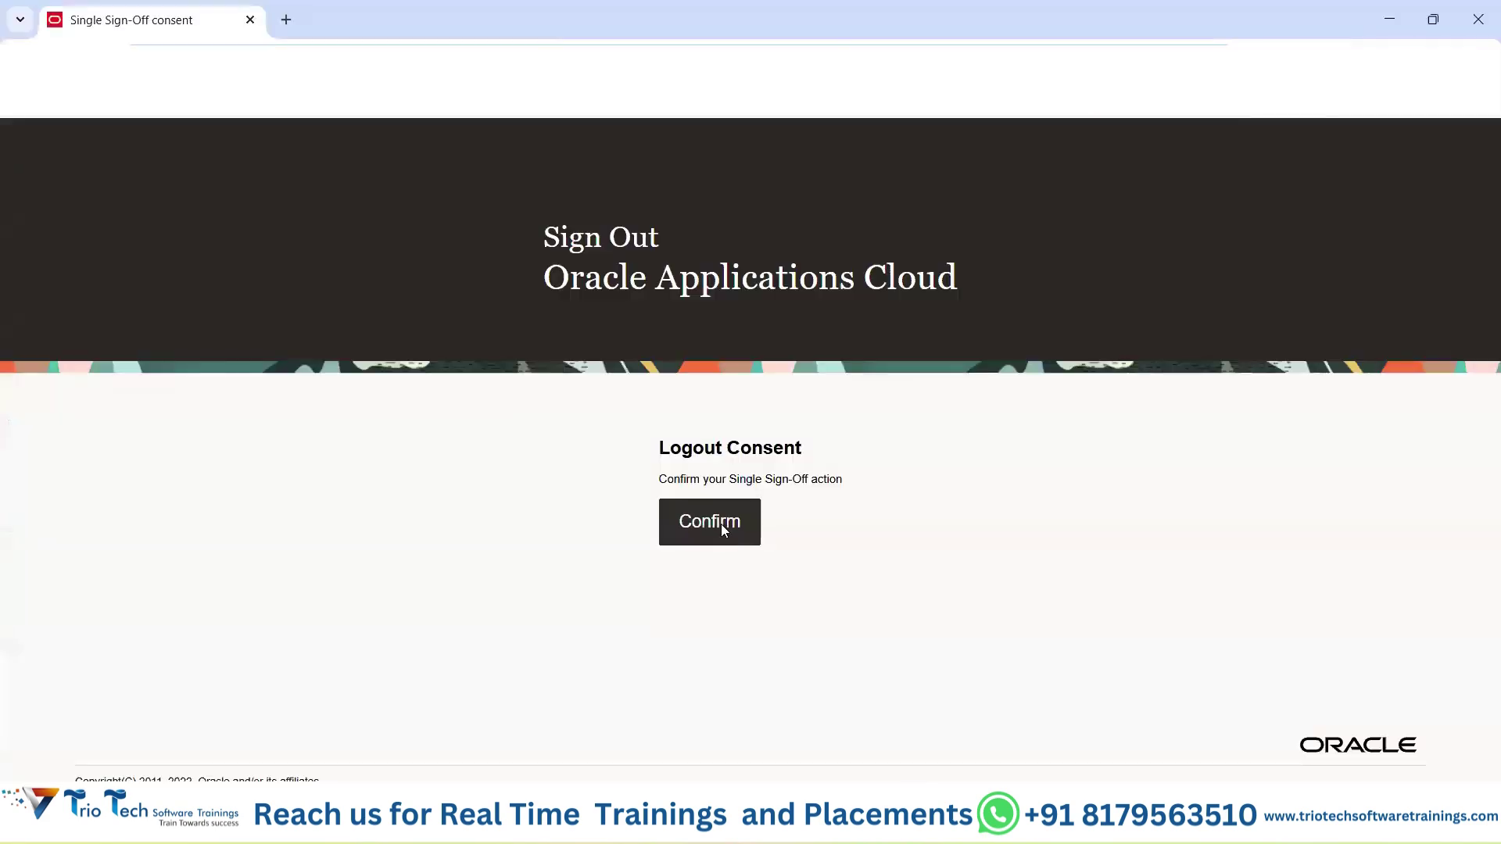
left_click(711, 525)
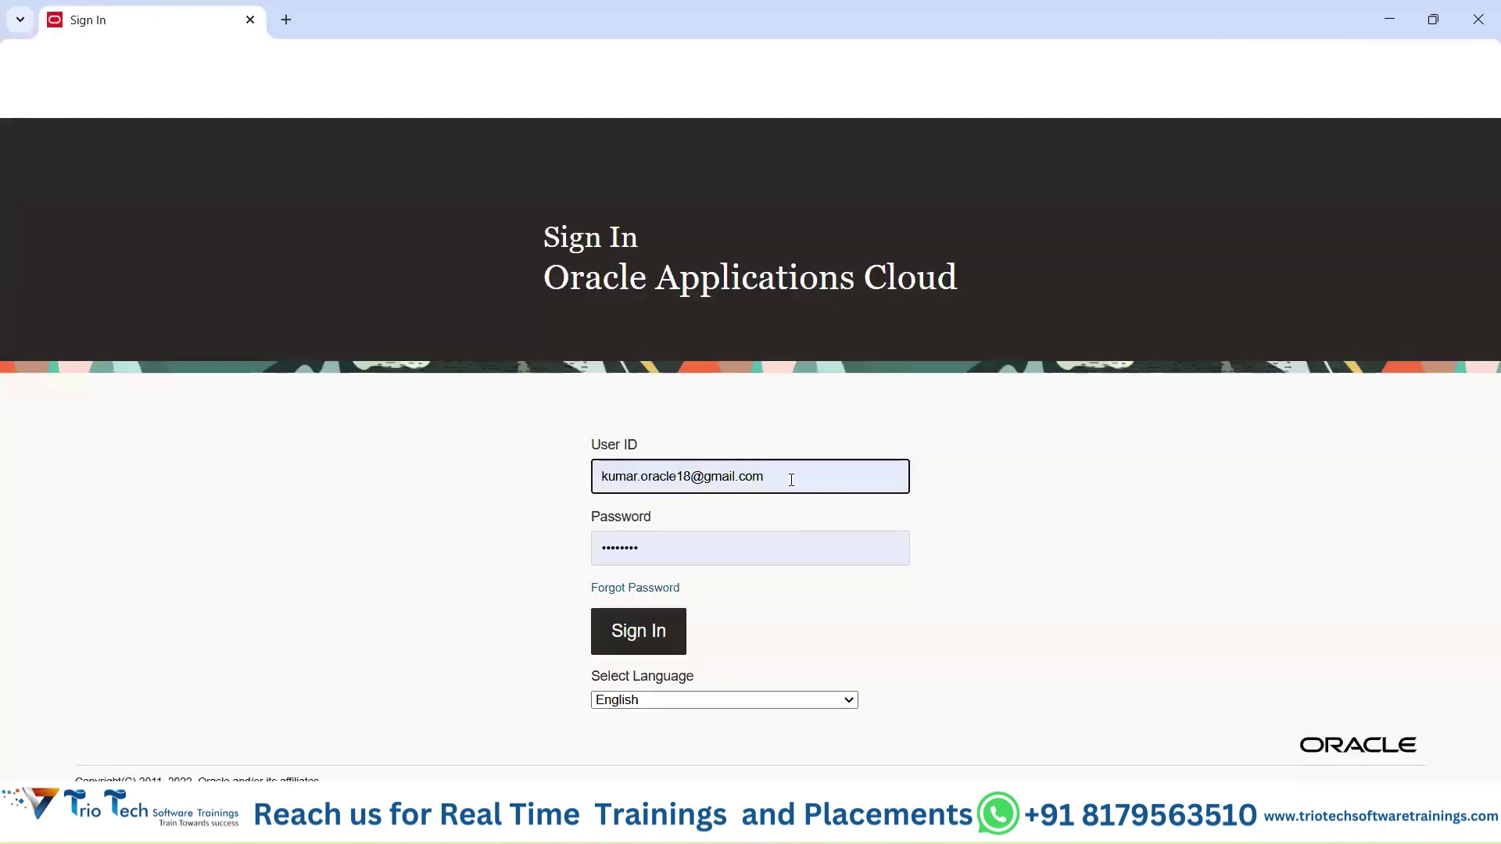
Replace the User ID with the saved lab user login from autofill and sign in.
triple_click(593, 484)
type("h")
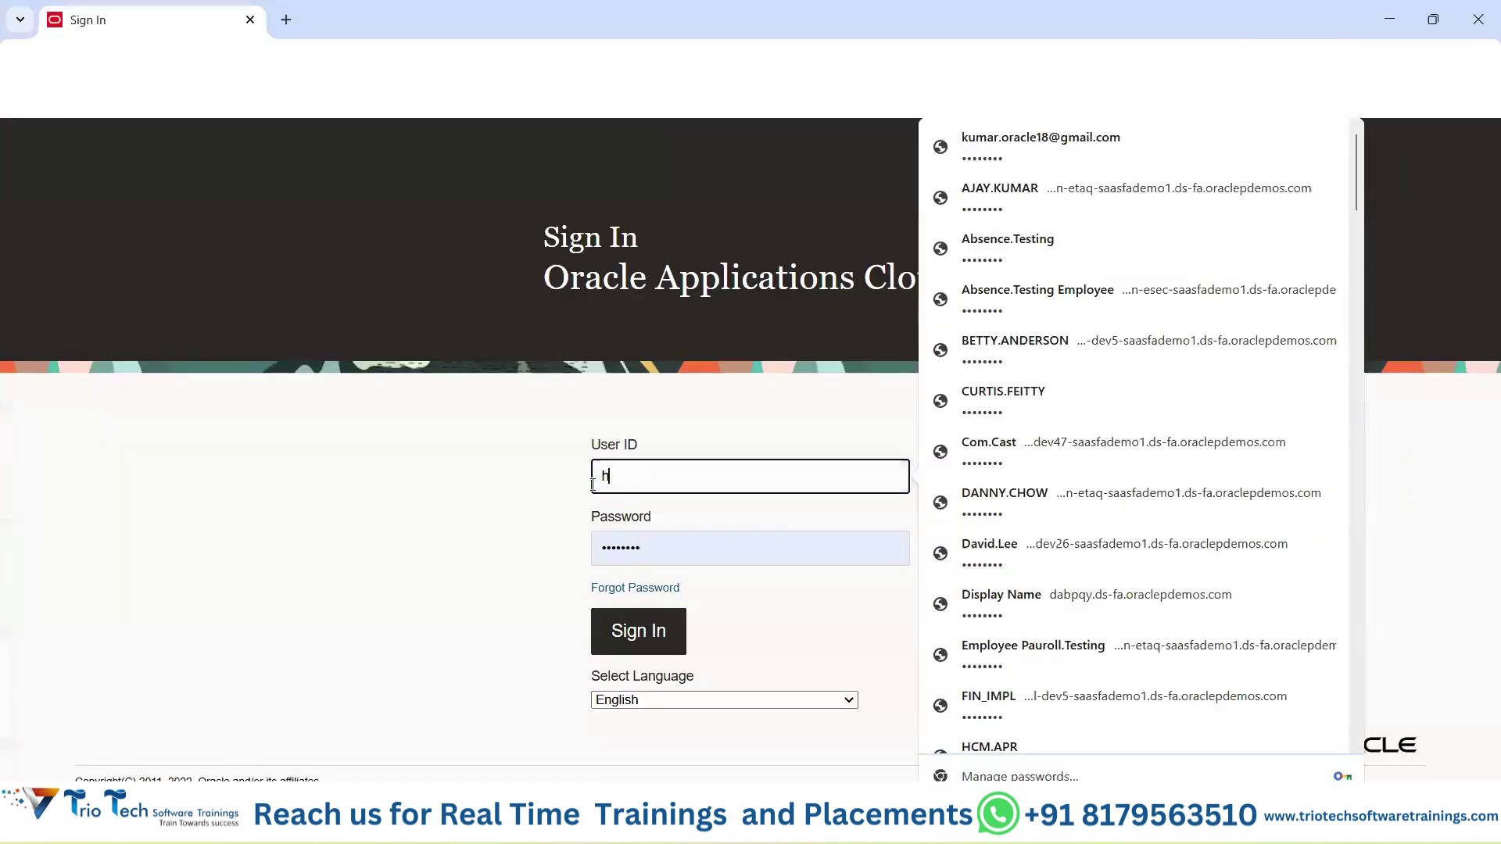
type("cm.l")
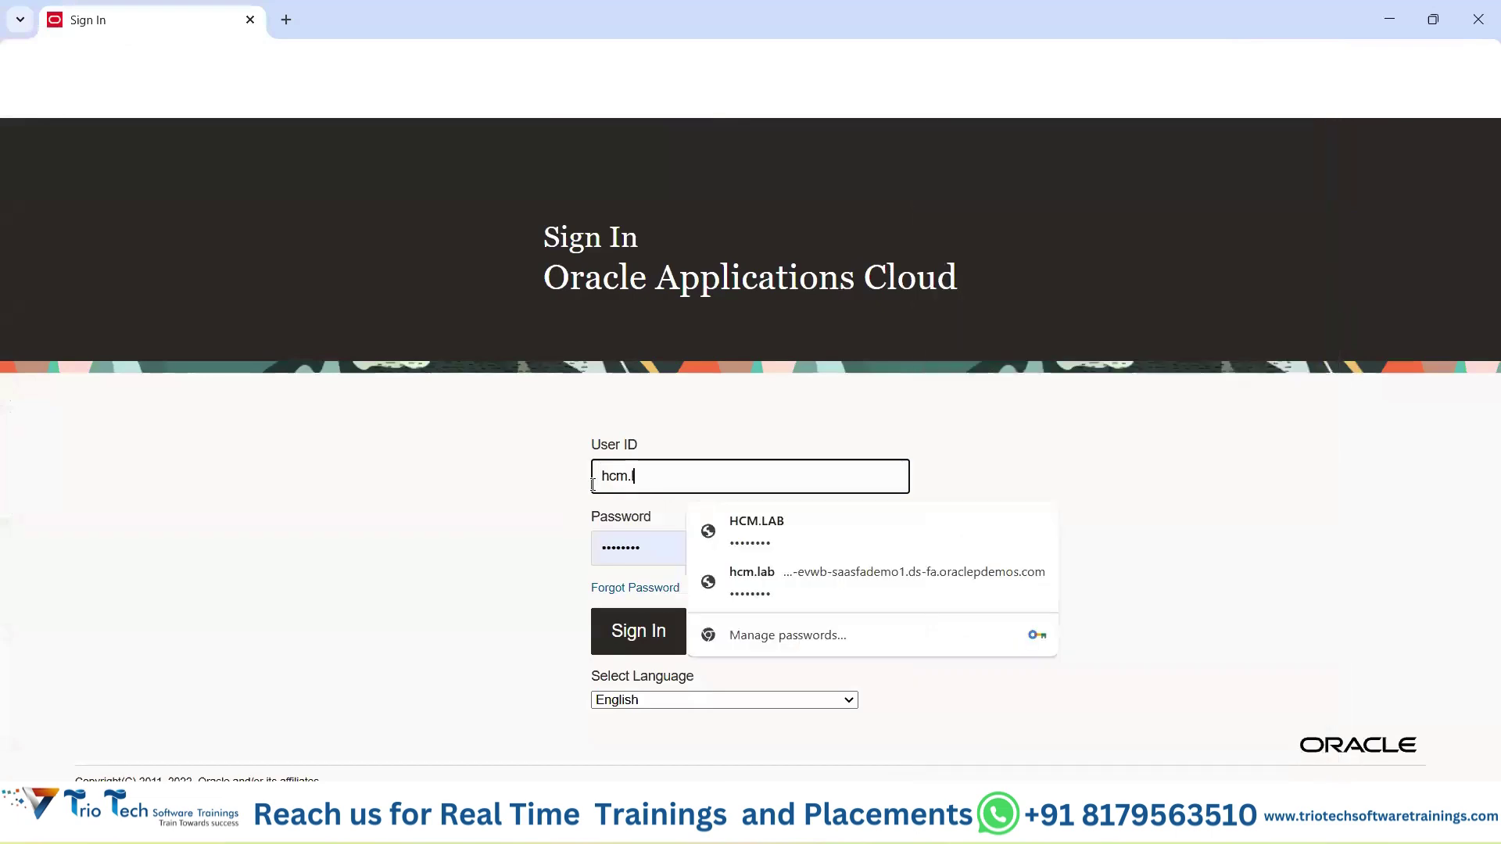
left_click(770, 545)
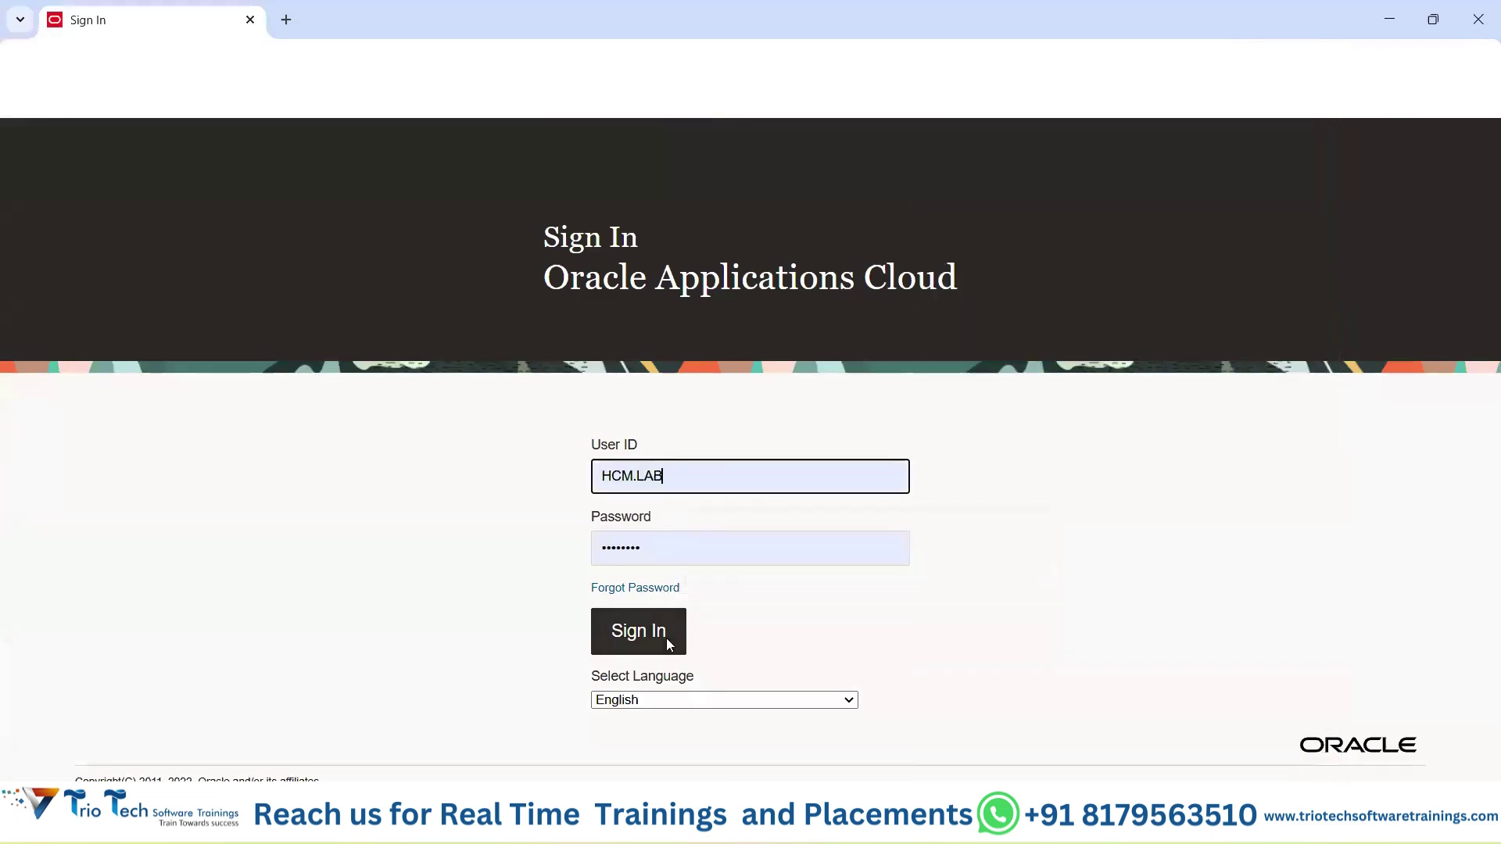
left_click(666, 638)
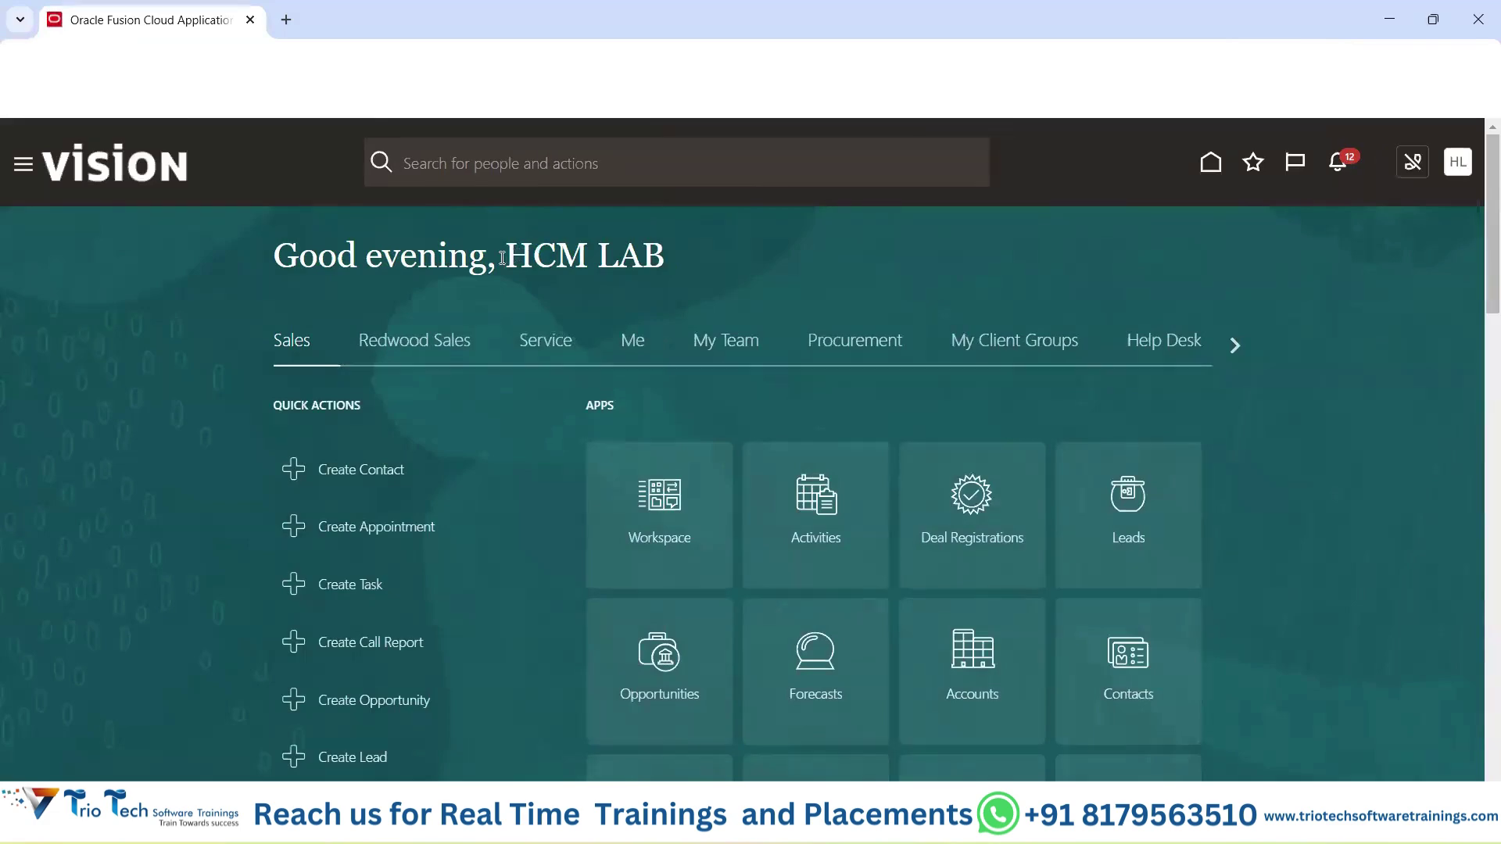
left_click_drag(641, 255, 773, 188)
key("alt+Tab")
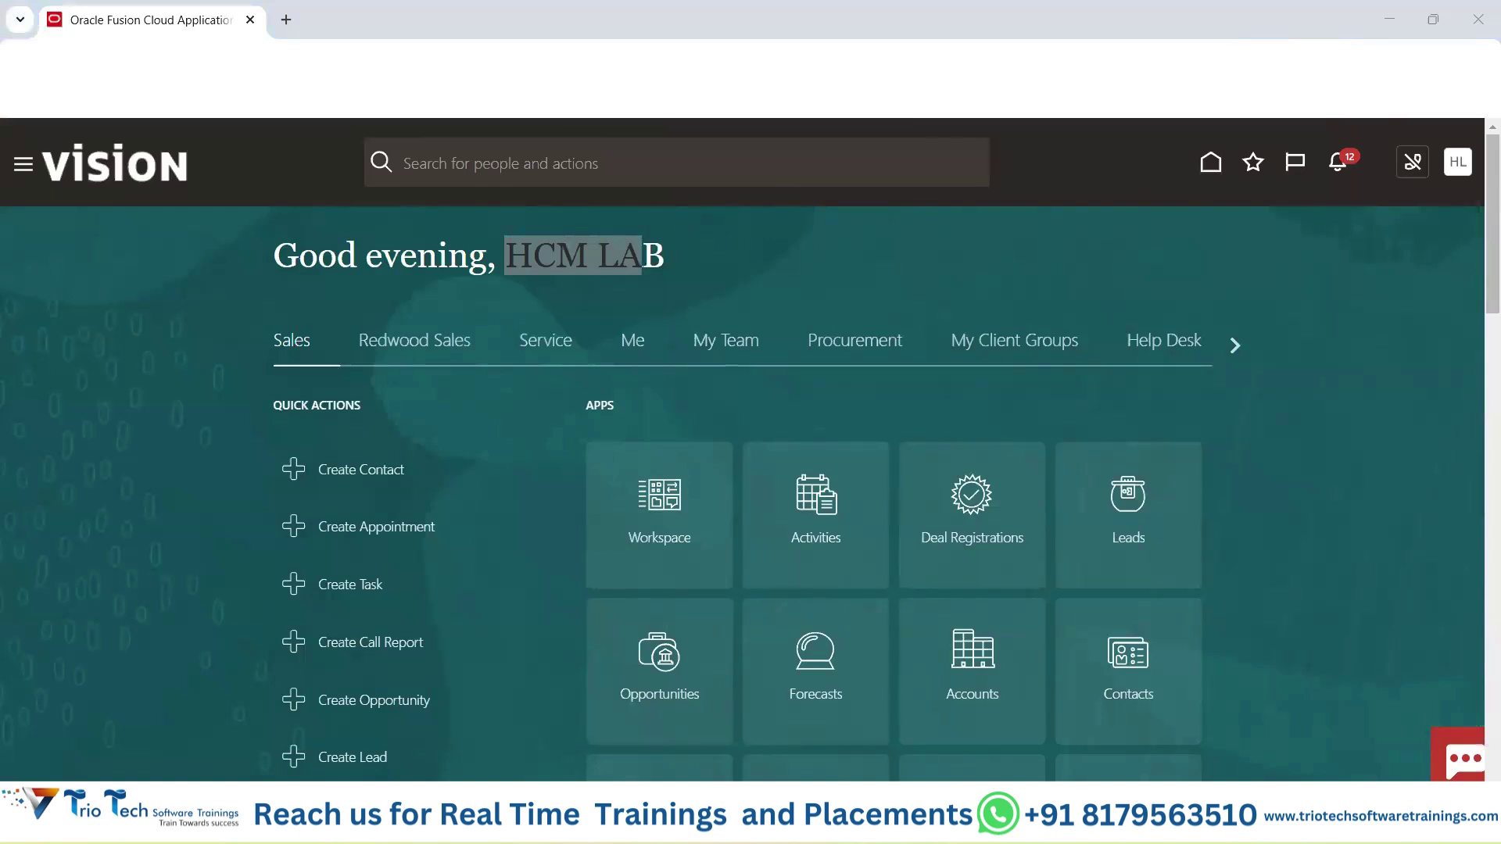
left_click(679, 62)
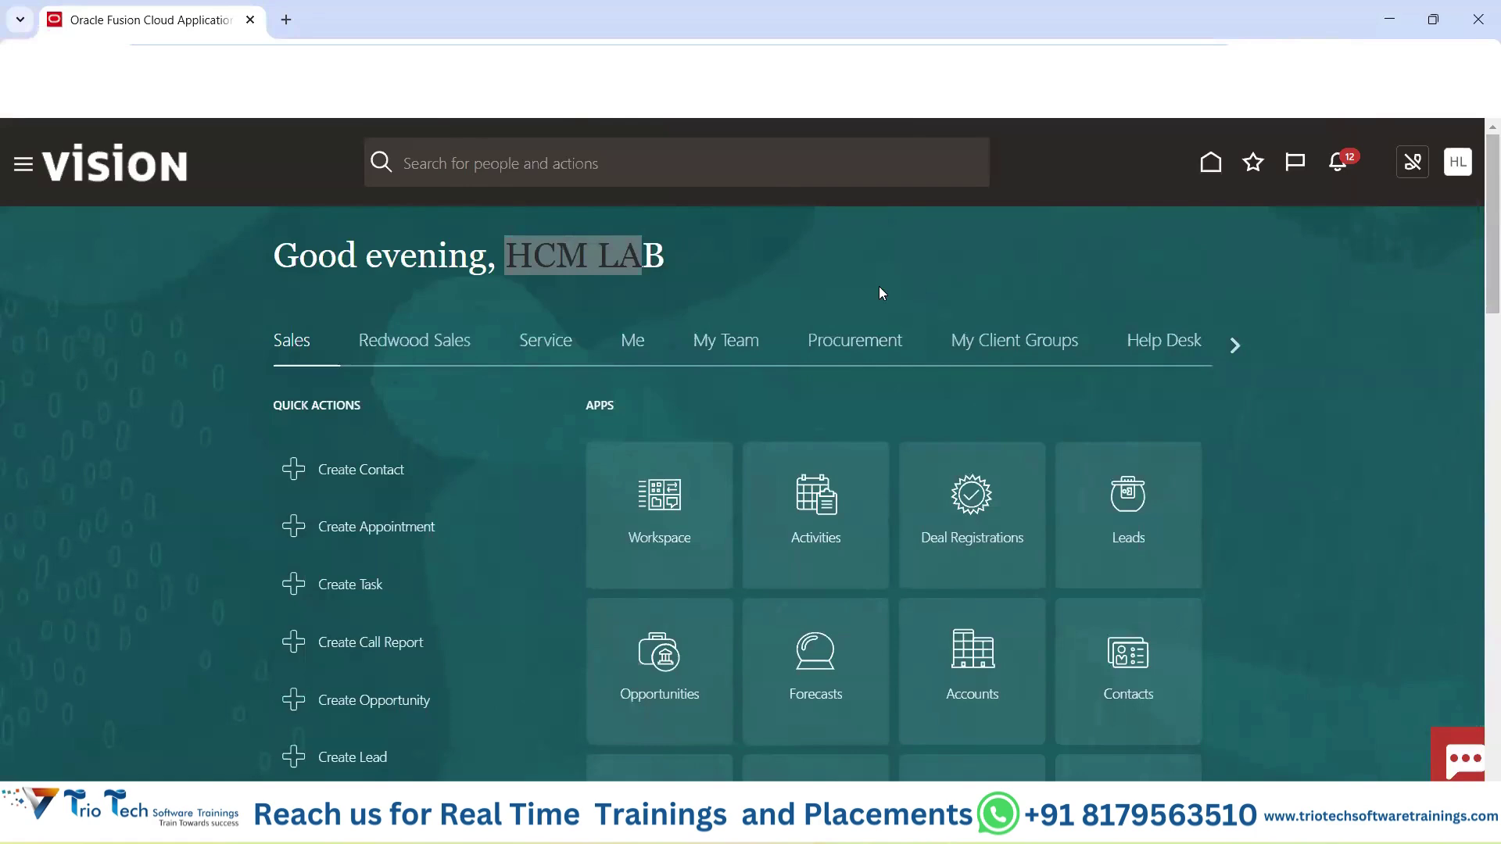
double_click(634, 254)
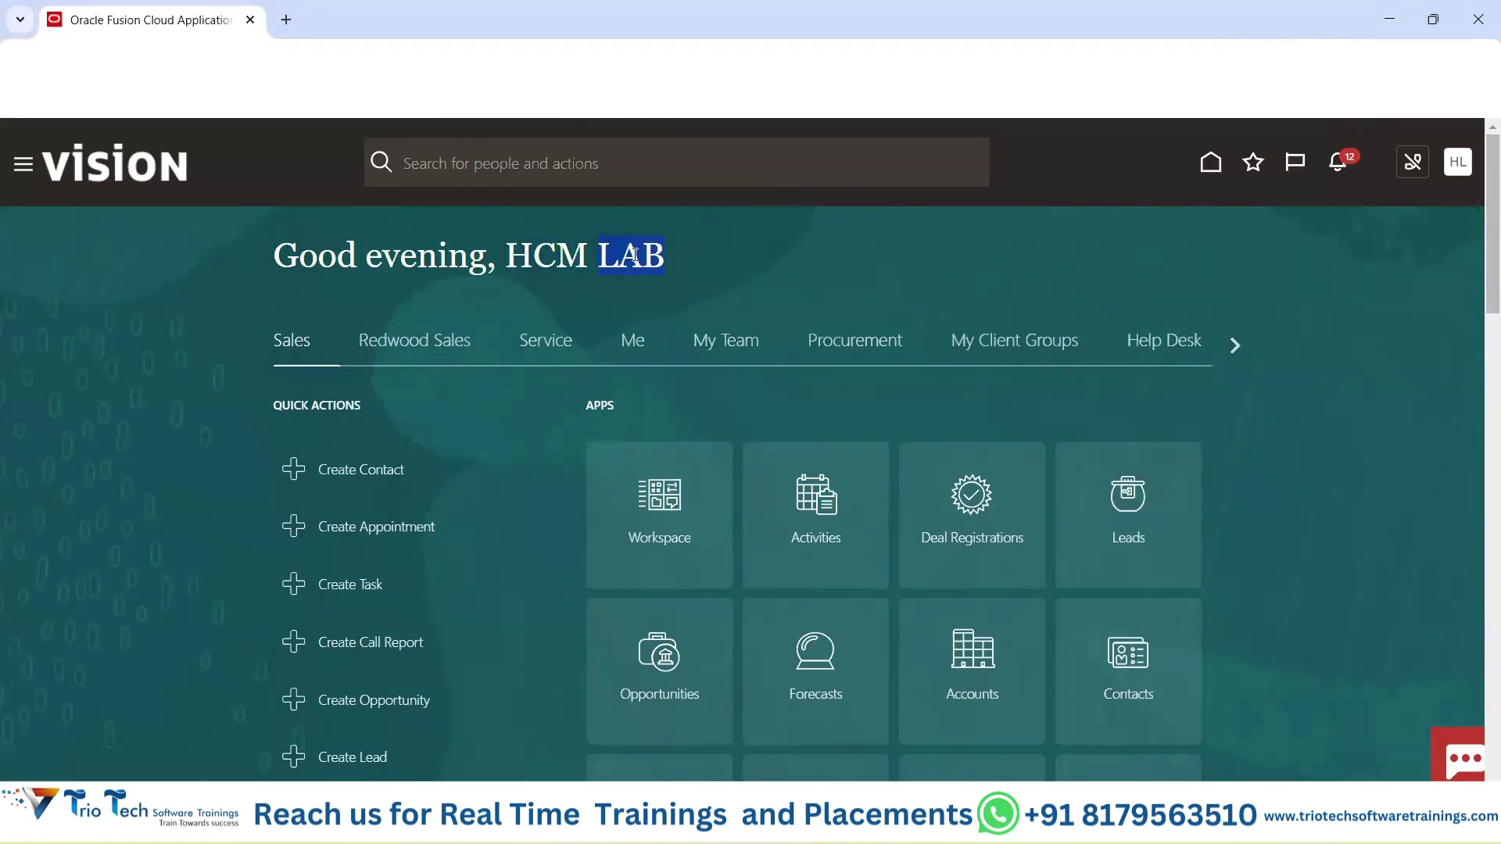
left_click(1234, 349)
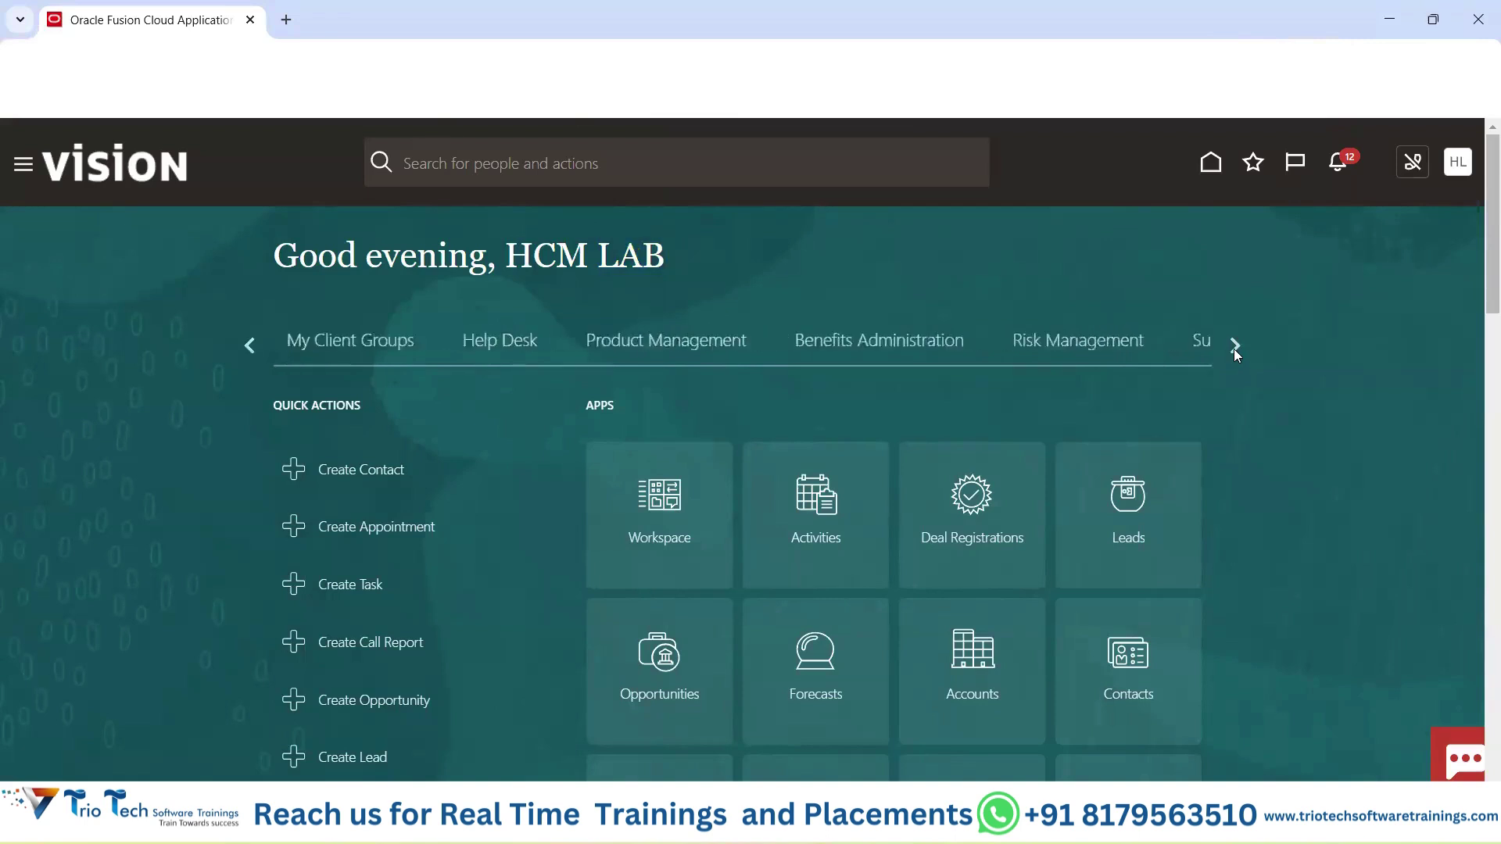
left_click(1234, 349)
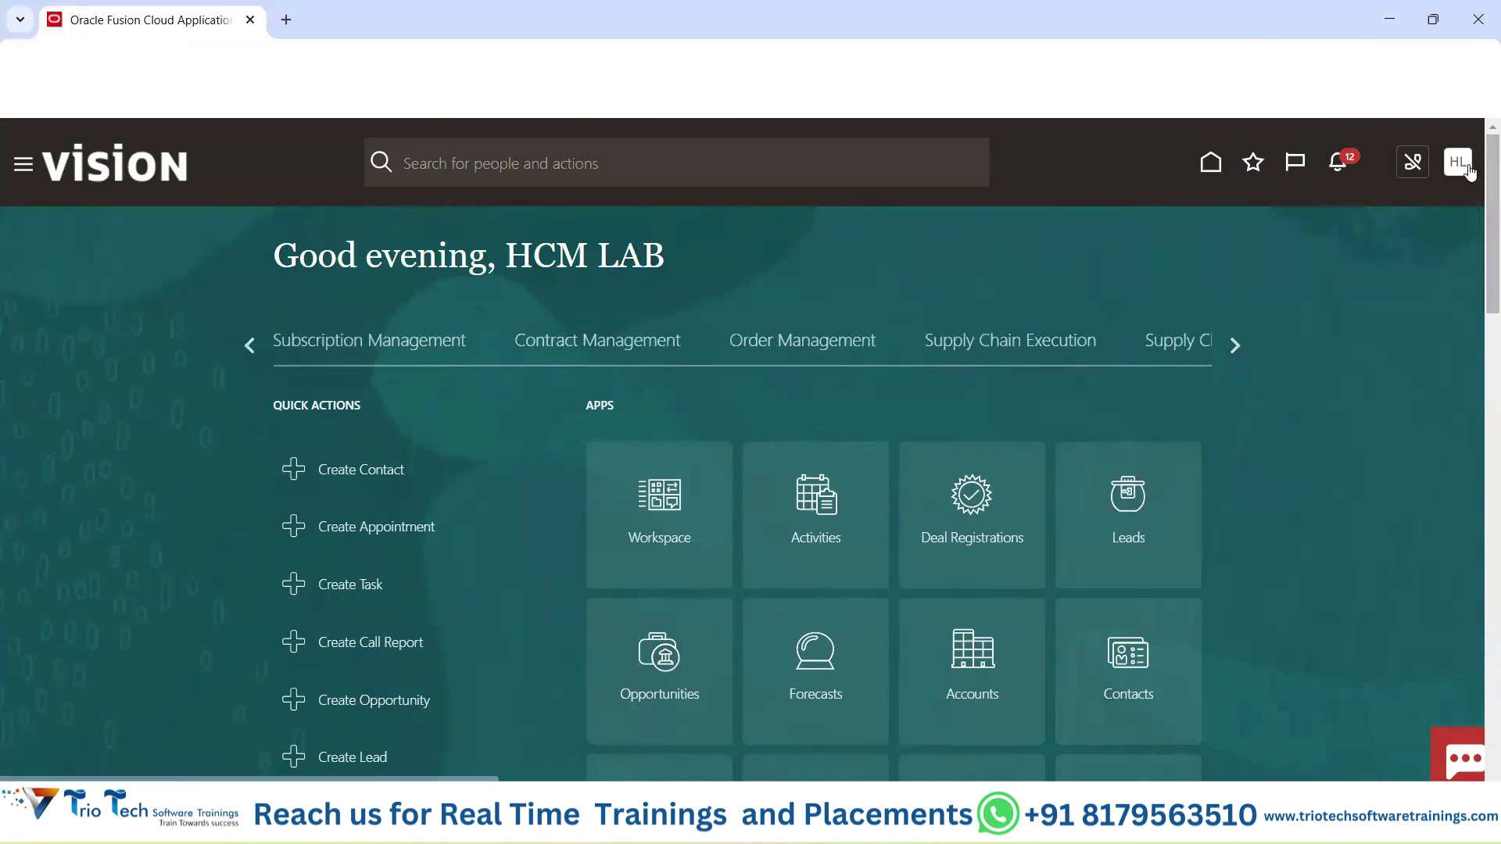
Highlight the Settings and Actions heading and the Administration label, then choose Setup and Maintenance.
left_click_drag(1068, 204, 1286, 227)
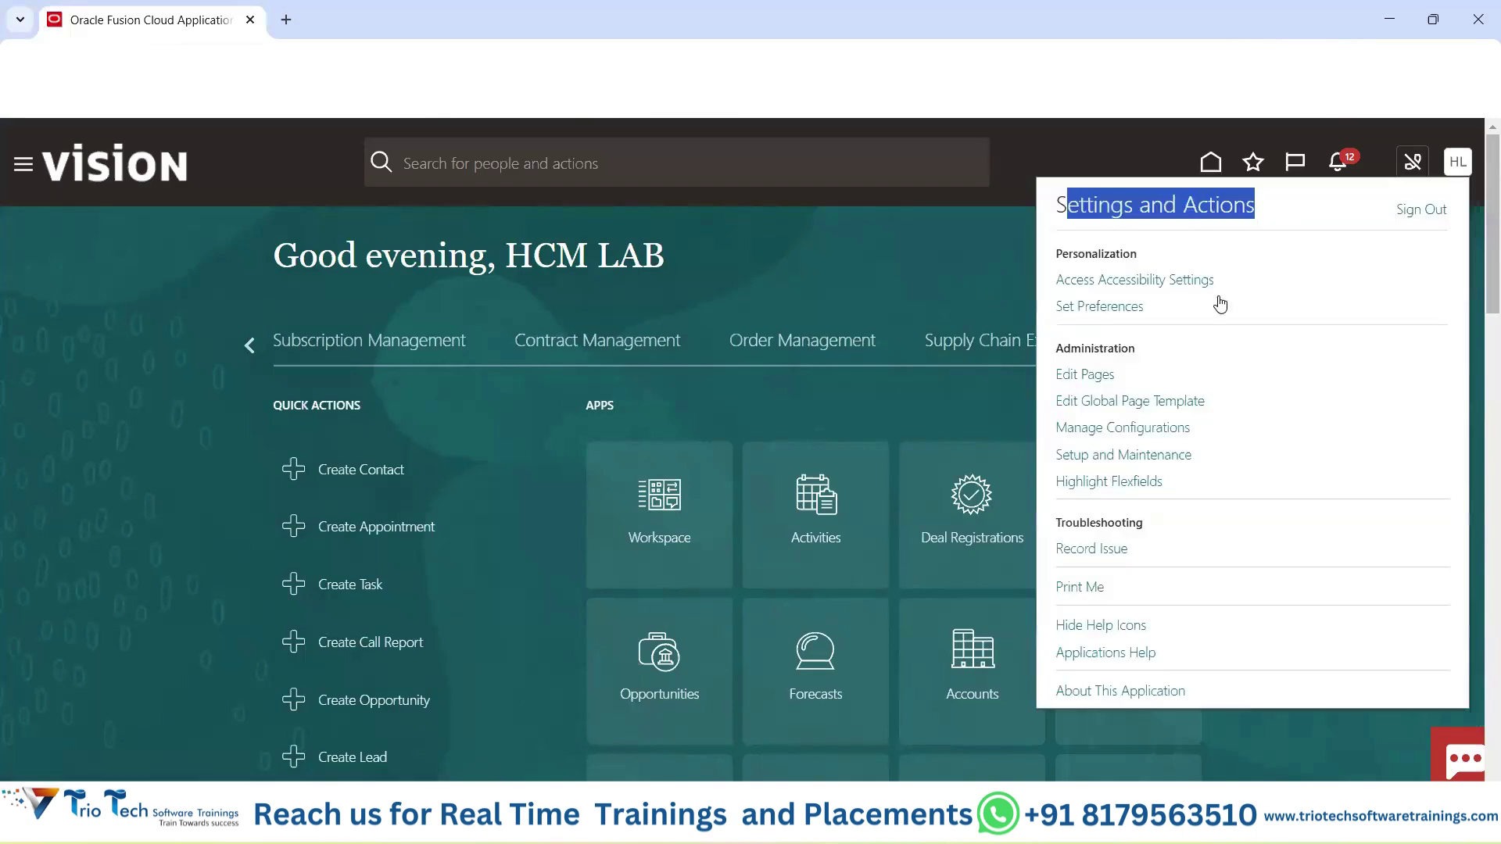
left_click_drag(1066, 349, 1140, 355)
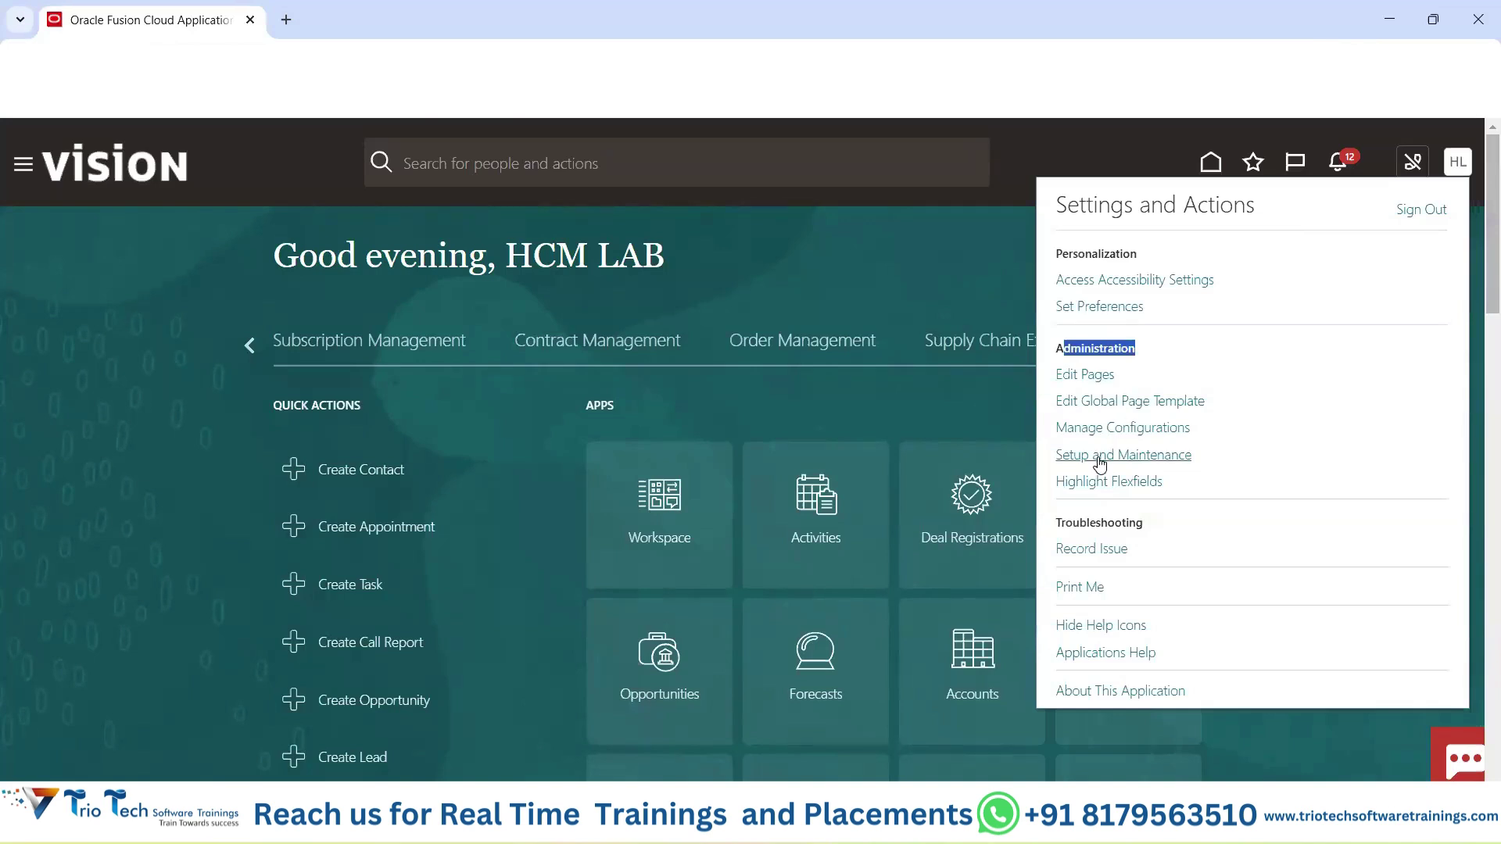
left_click(1070, 461)
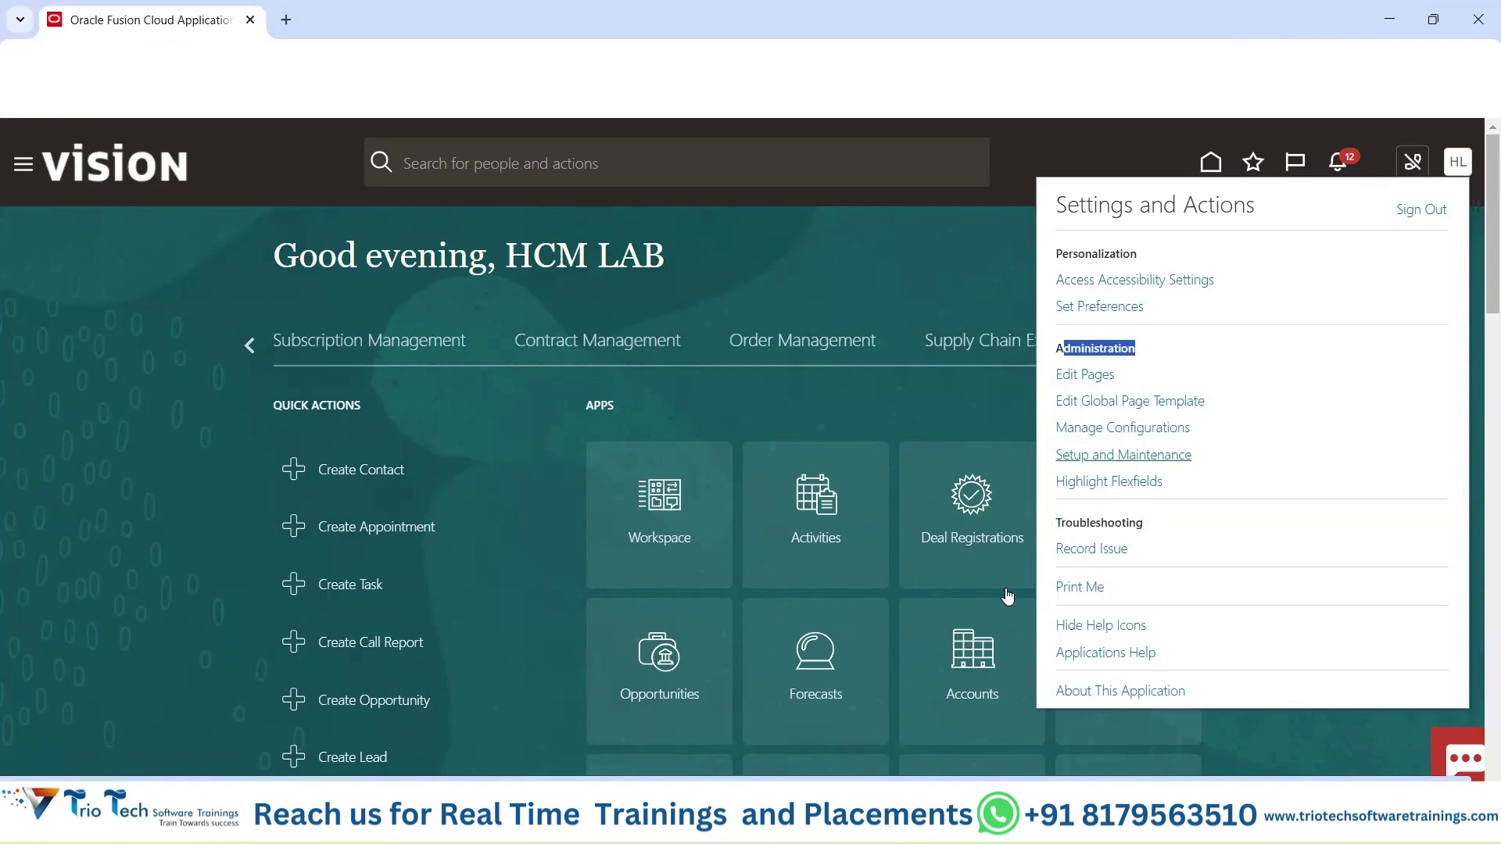
On Excel's Global HR sheet, select items Enterprise Structure–Departments and tasks Manage Geographies–Manage Grade Ladders.
mouse_move(905, 821)
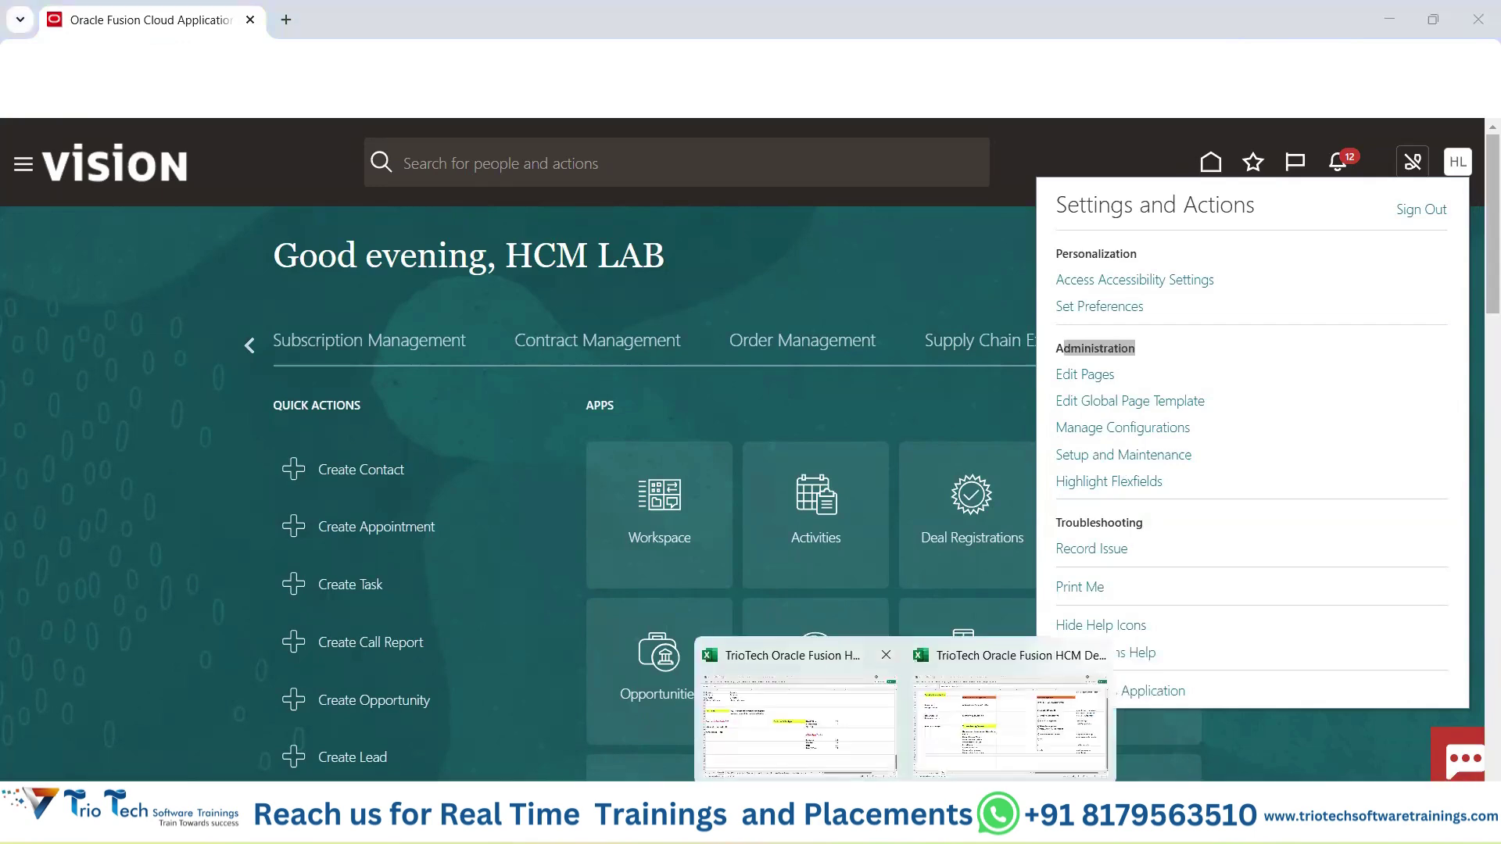
left_click(28, 759)
left_click(28, 760)
left_click(28, 759)
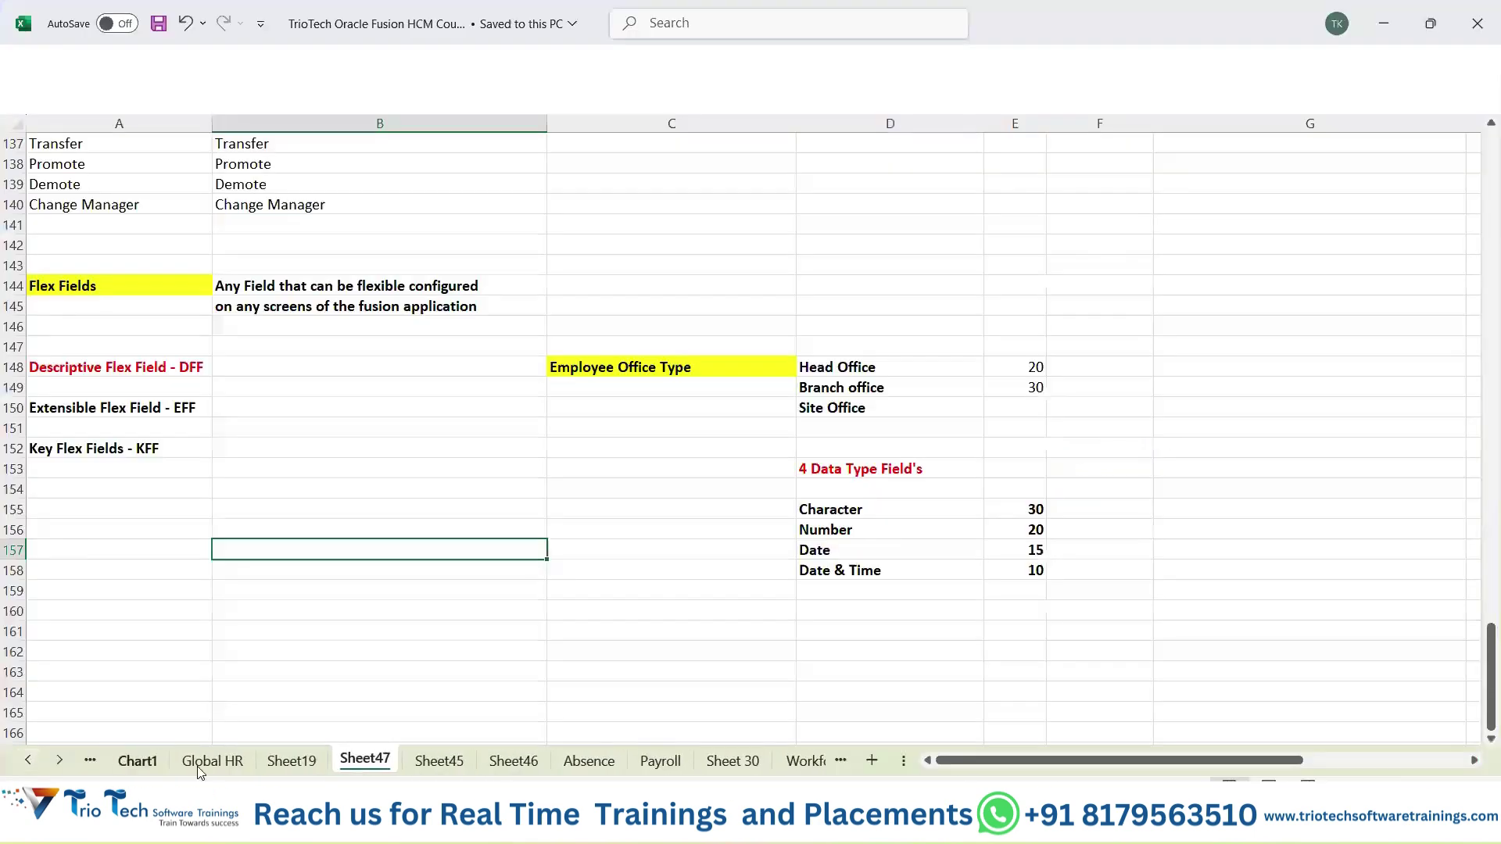
left_click(212, 760)
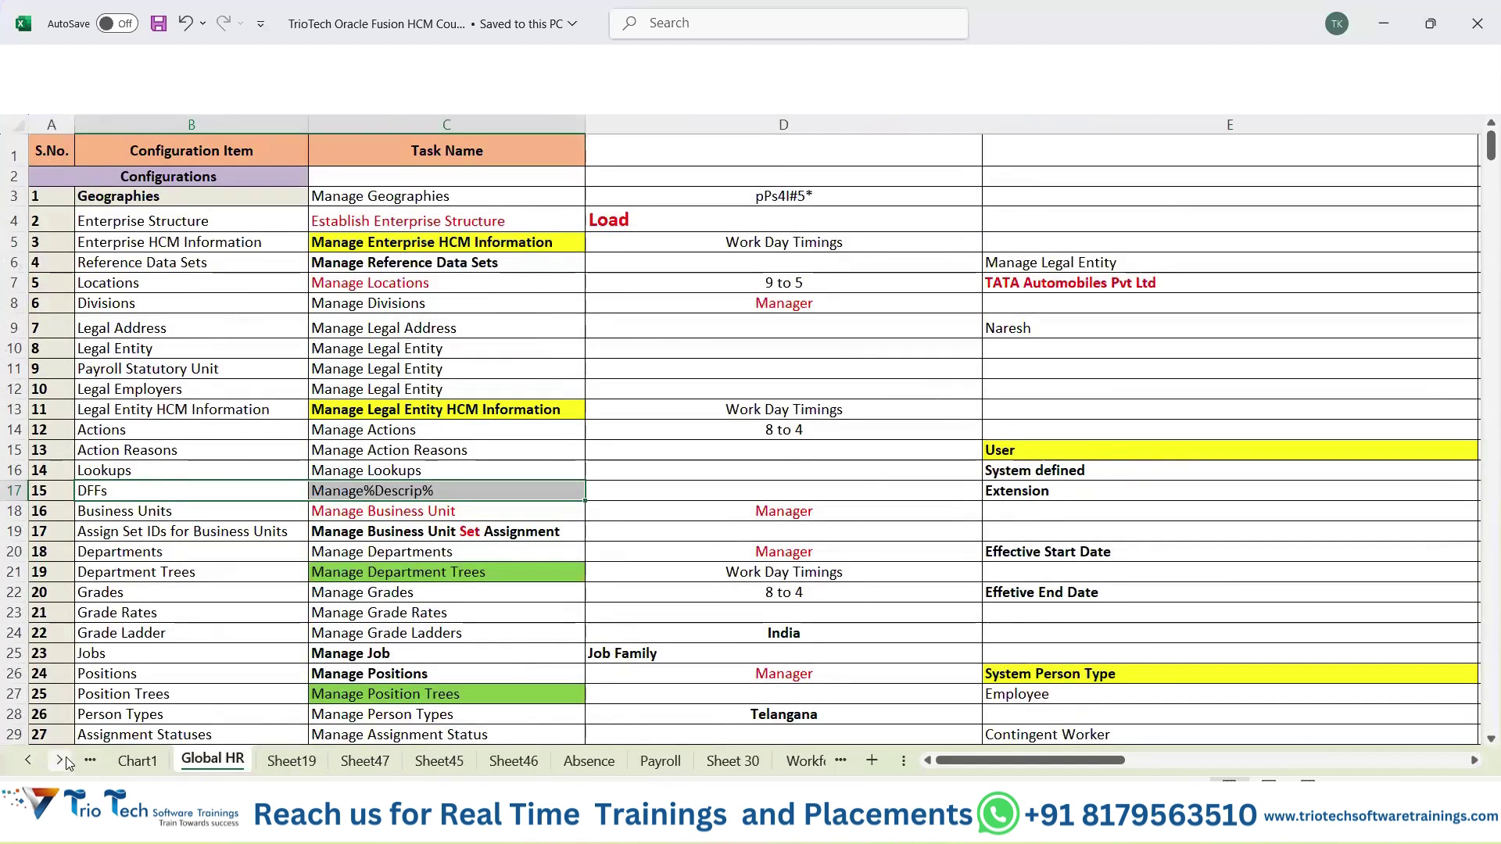
left_click(60, 759)
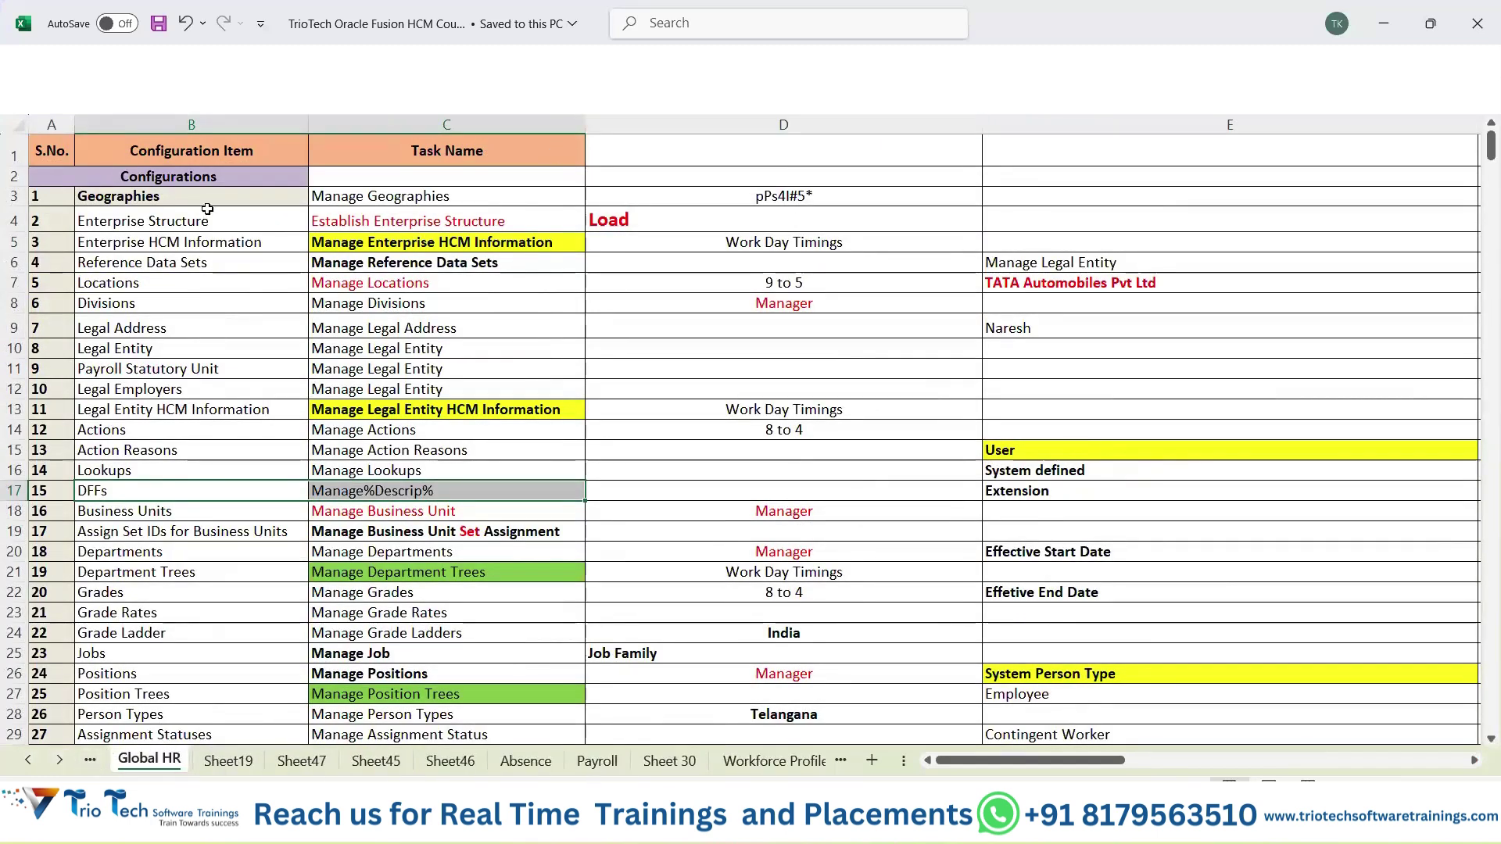
left_click_drag(207, 209, 197, 547)
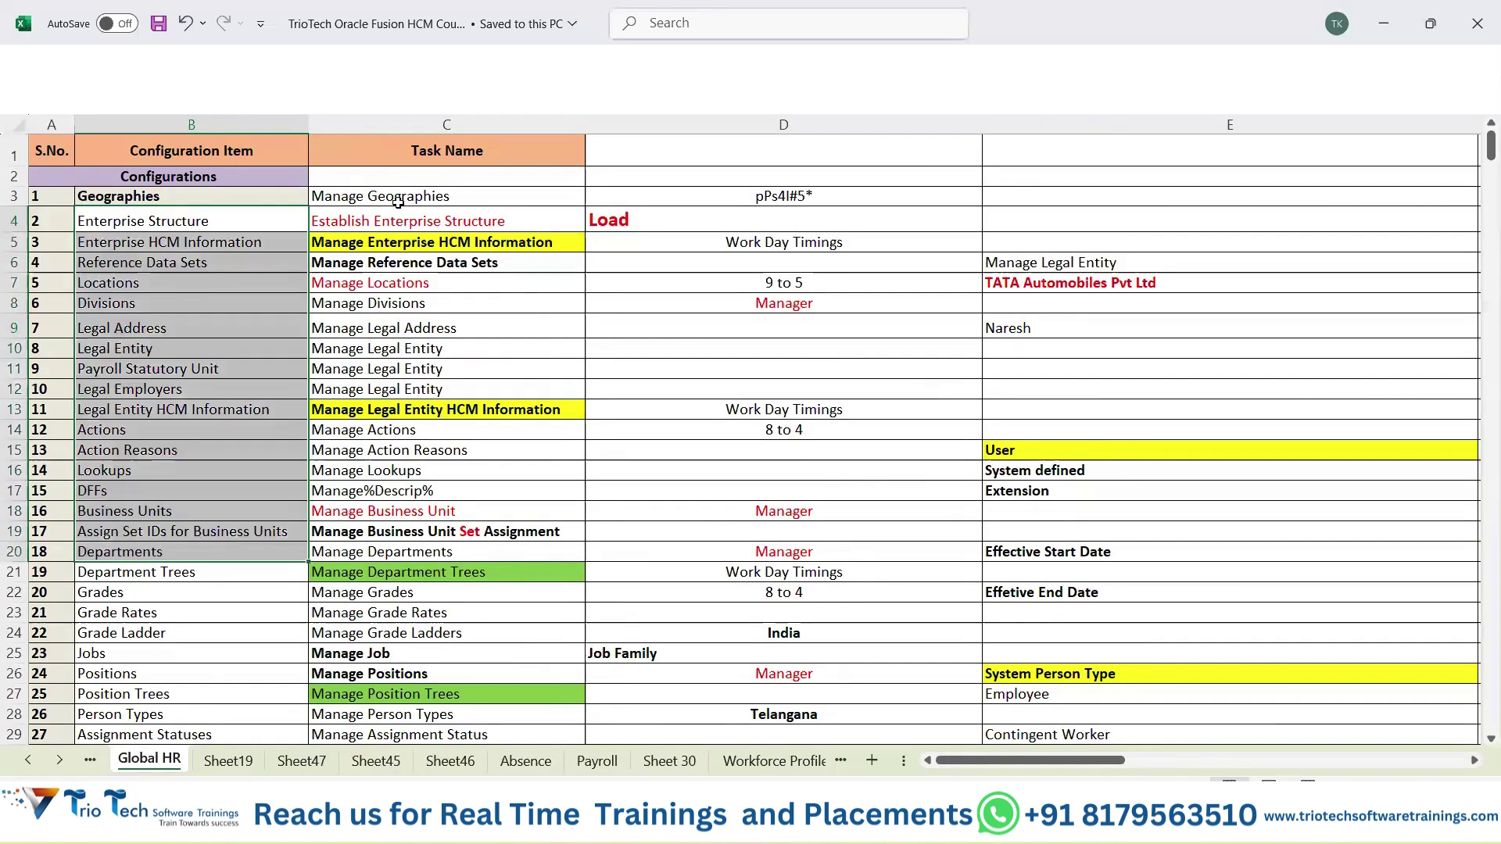
left_click_drag(398, 201, 446, 633)
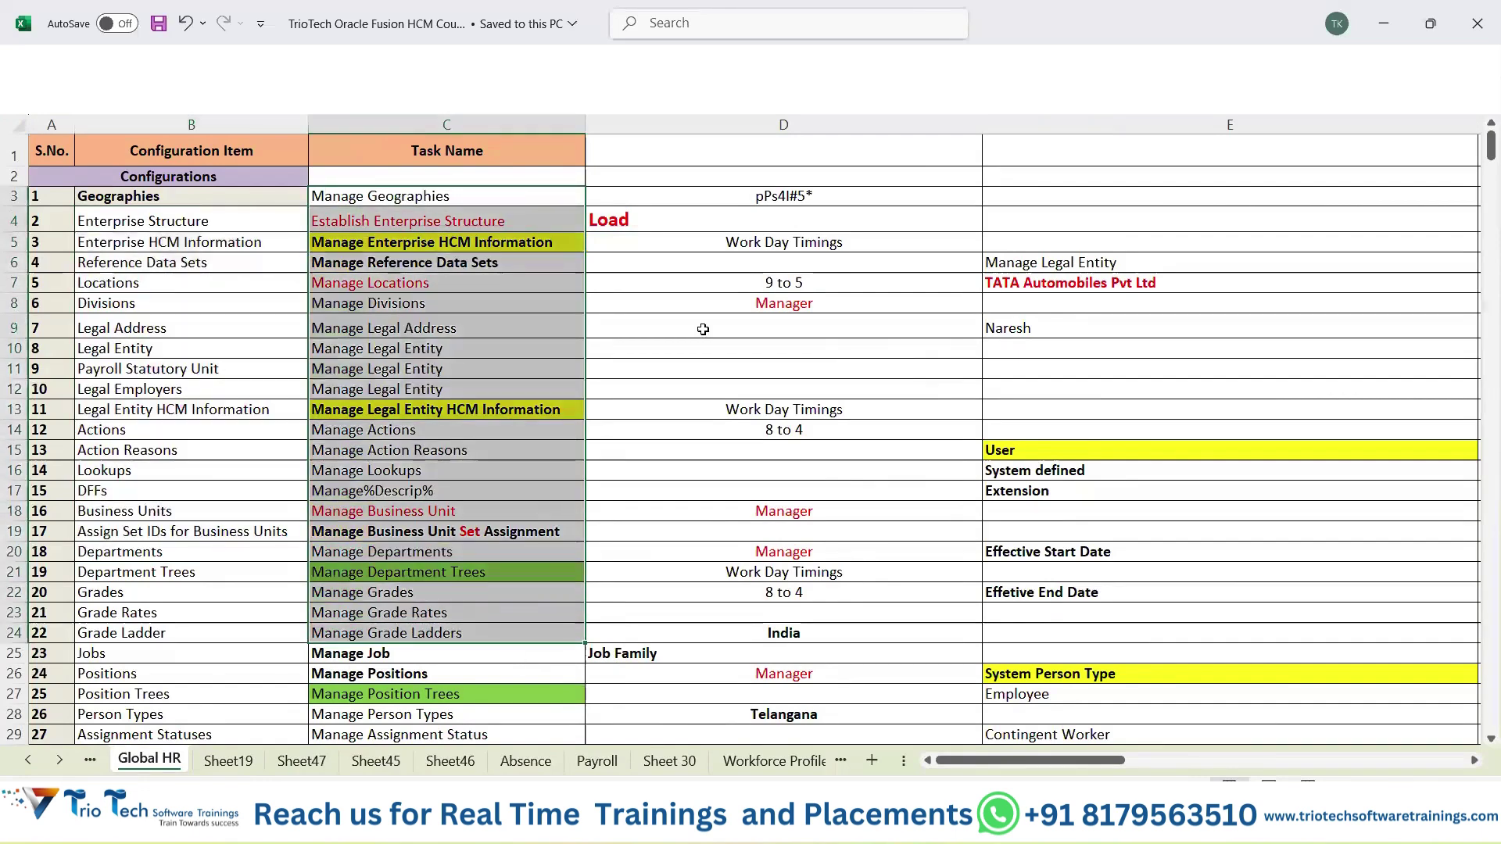
key("alt+Tab")
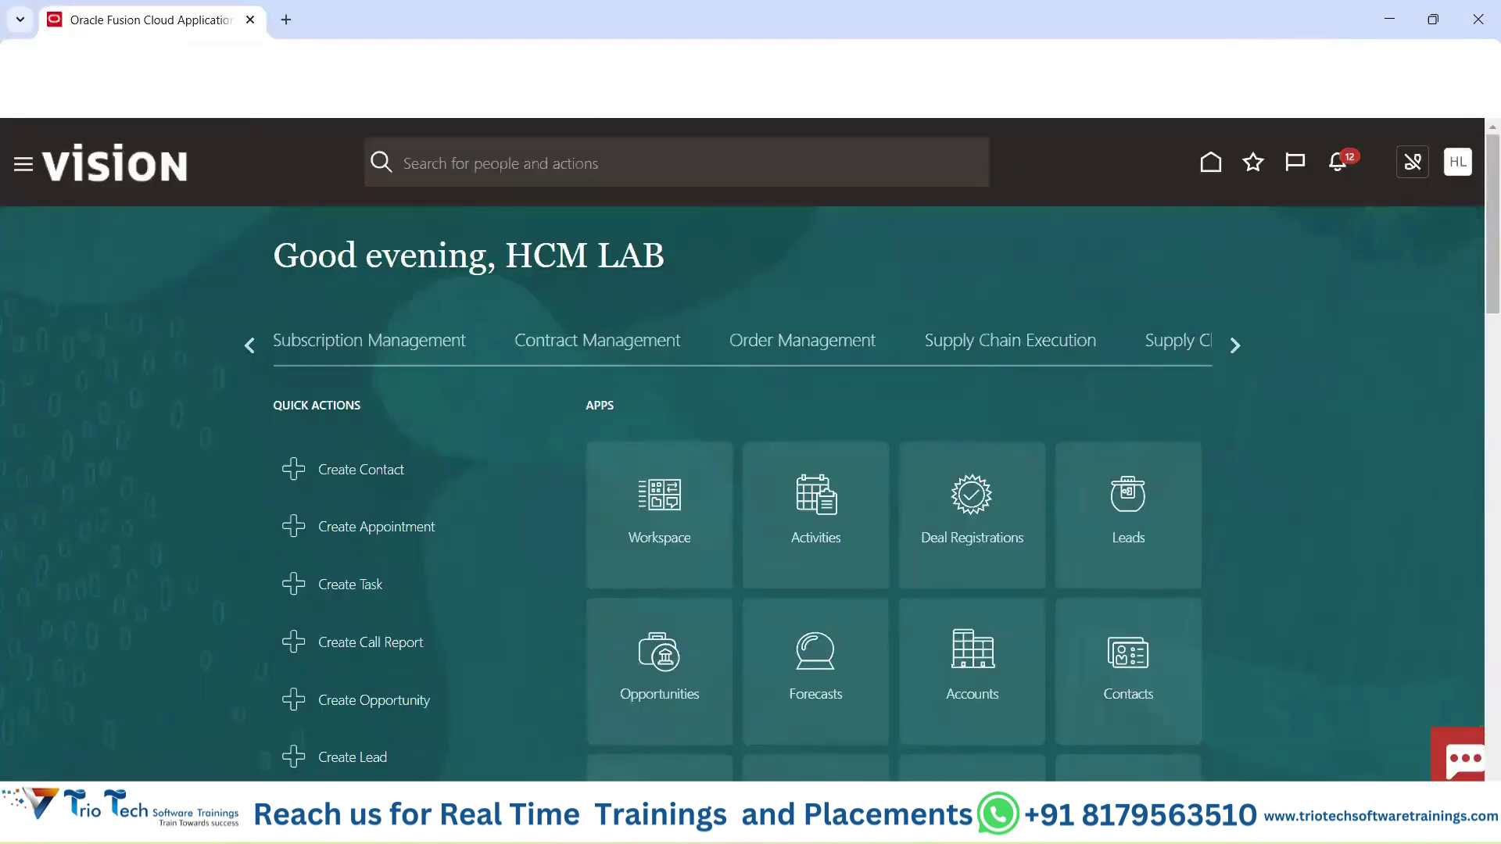
Show the Settings and Actions menu and highlight its heading.
left_click(1466, 167)
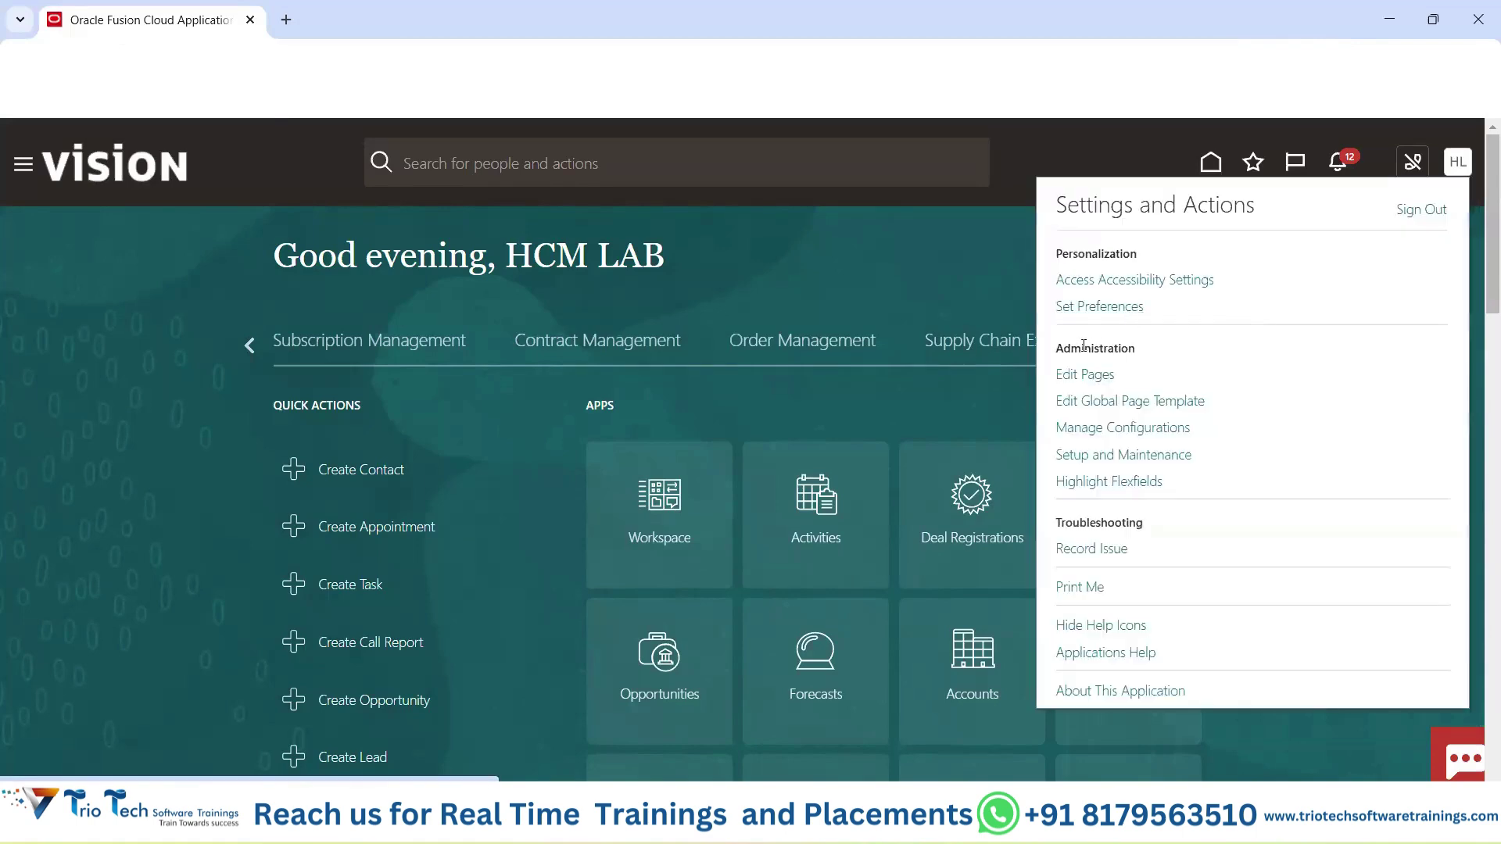
left_click_drag(1163, 216, 1080, 209)
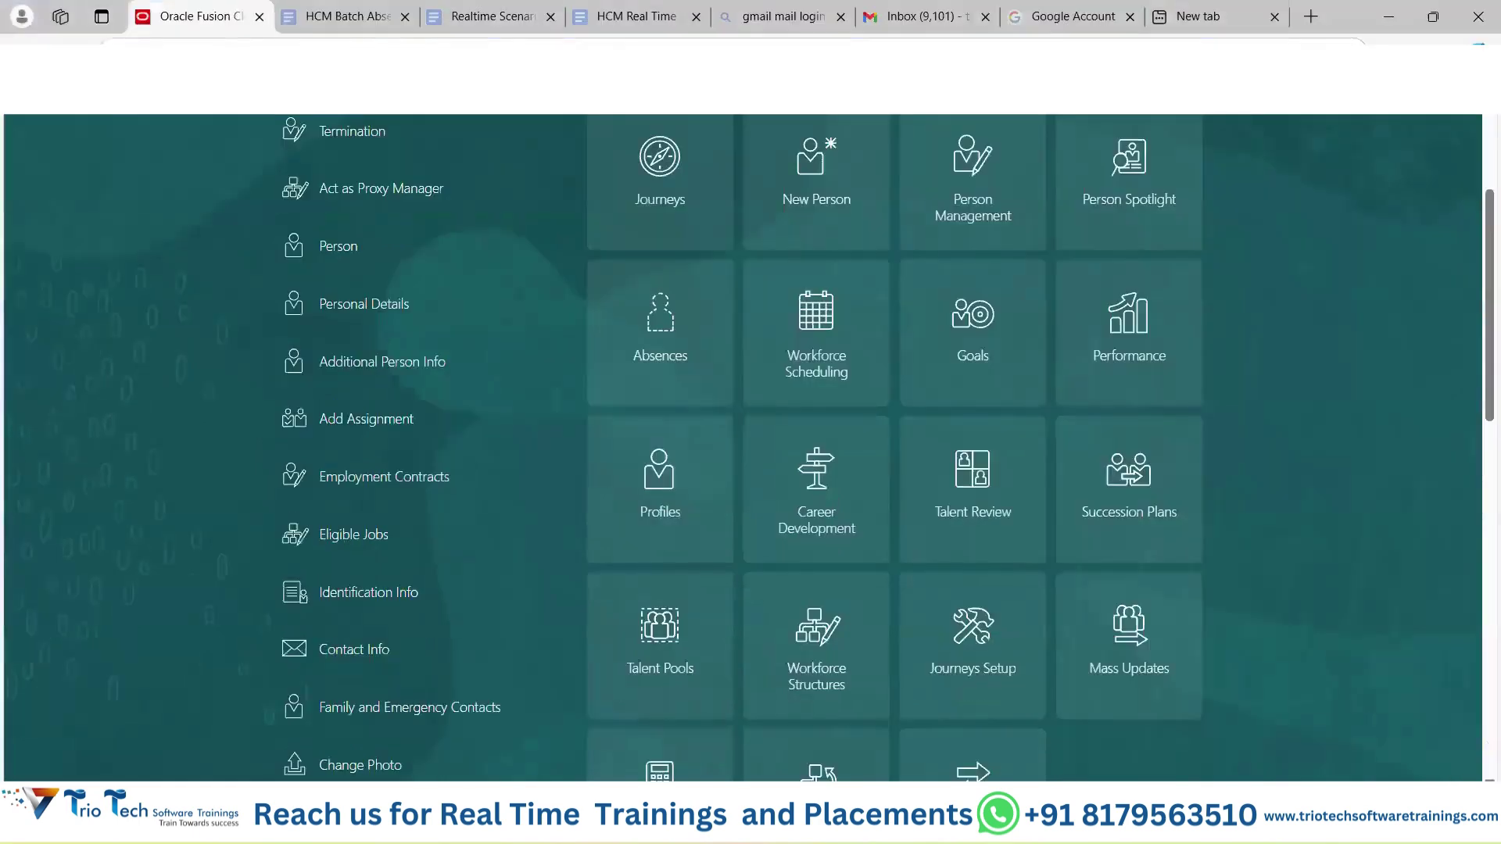
scroll(743, 445, "up", 4)
Show the other user's settings menu with only personalization and troubleshooting, then go to Excel's Demo Class workbook.
left_click(1454, 119)
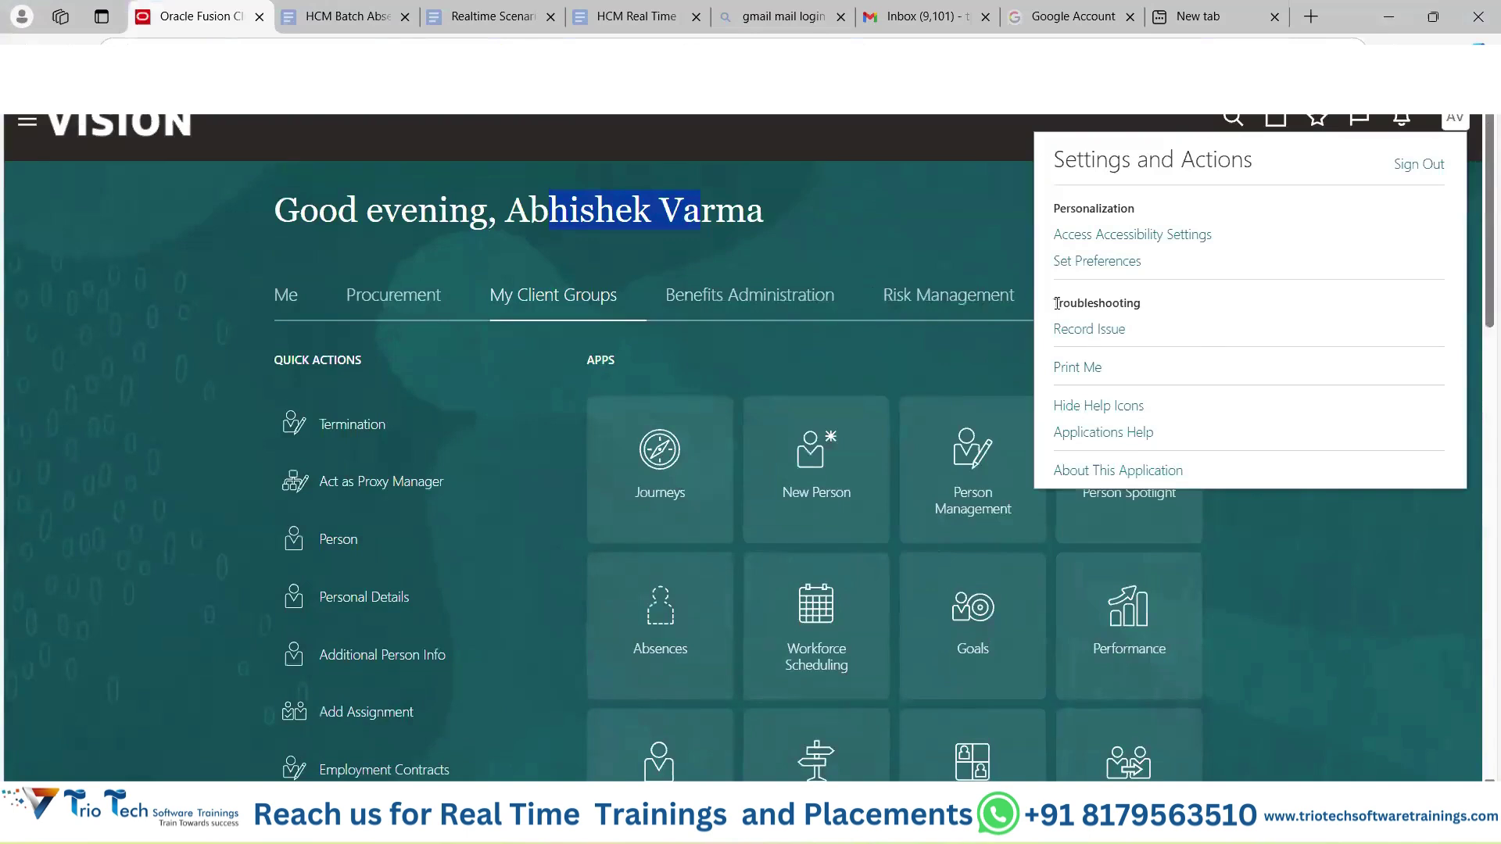
left_click_drag(1080, 367, 1099, 308)
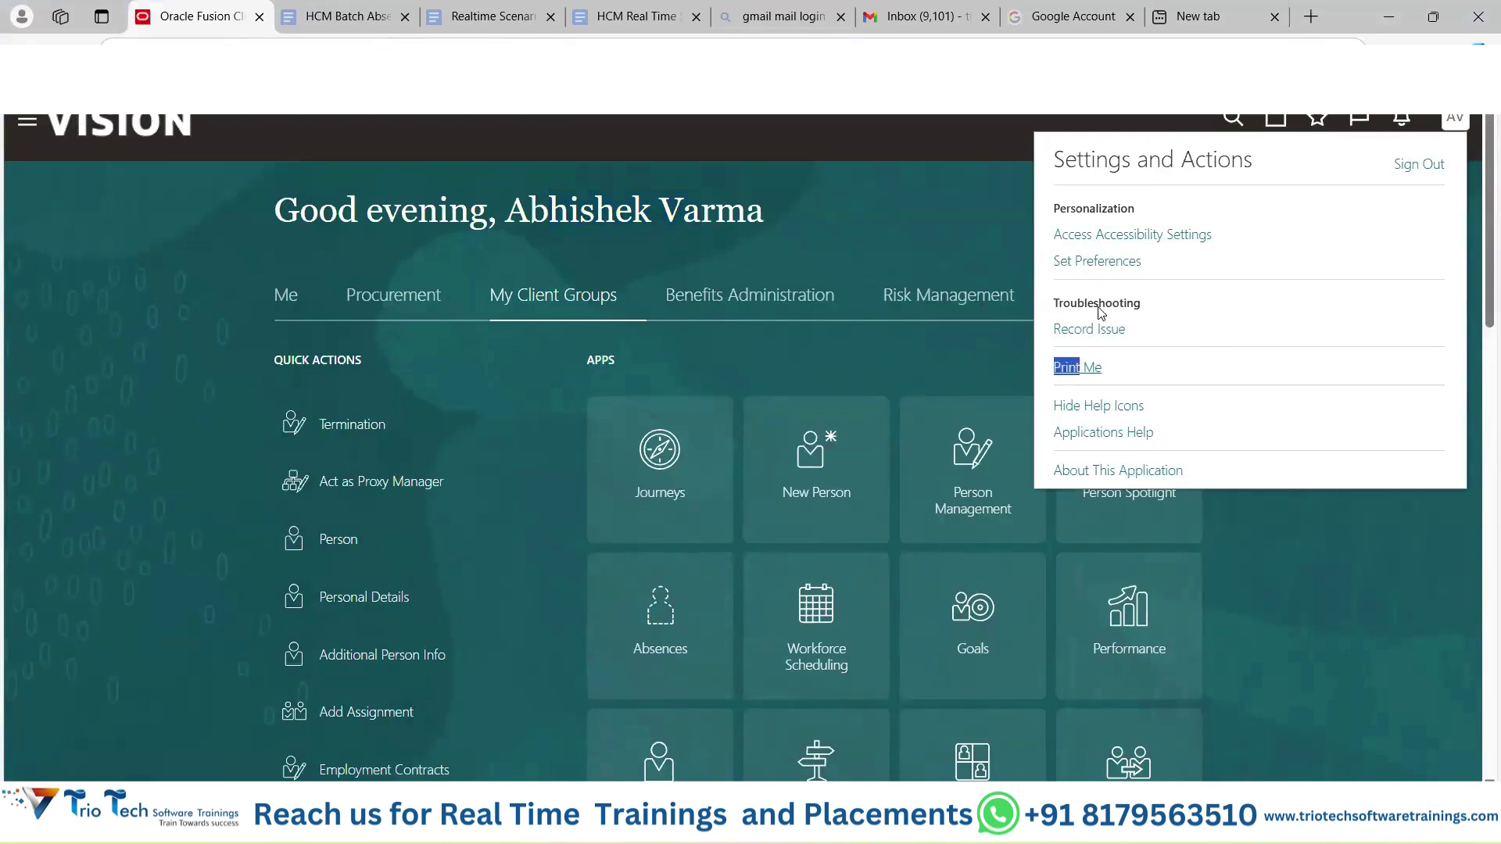
left_click(1309, 602)
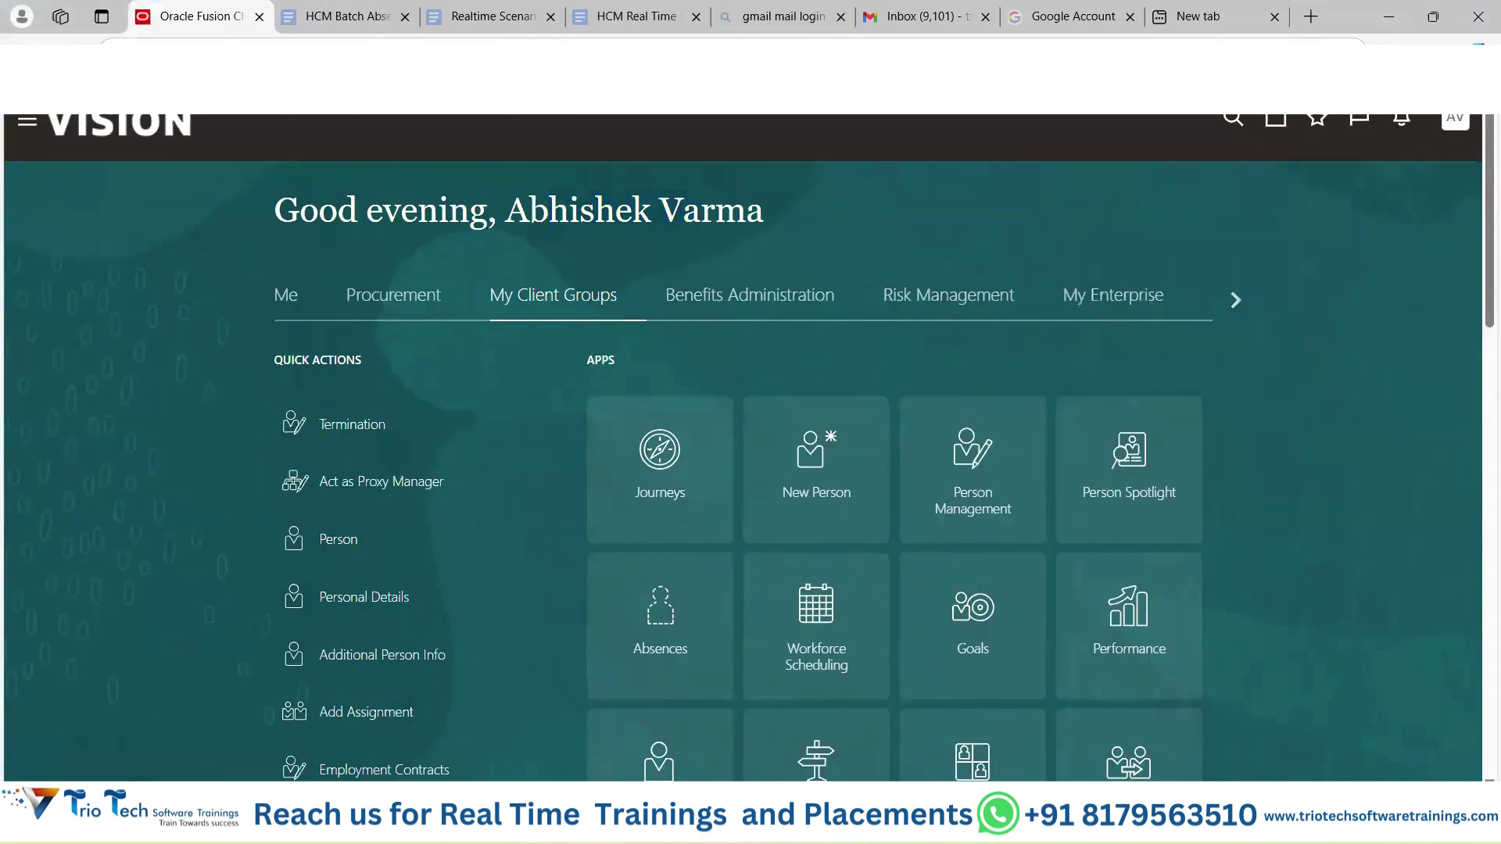
mouse_move(907, 825)
left_click(997, 727)
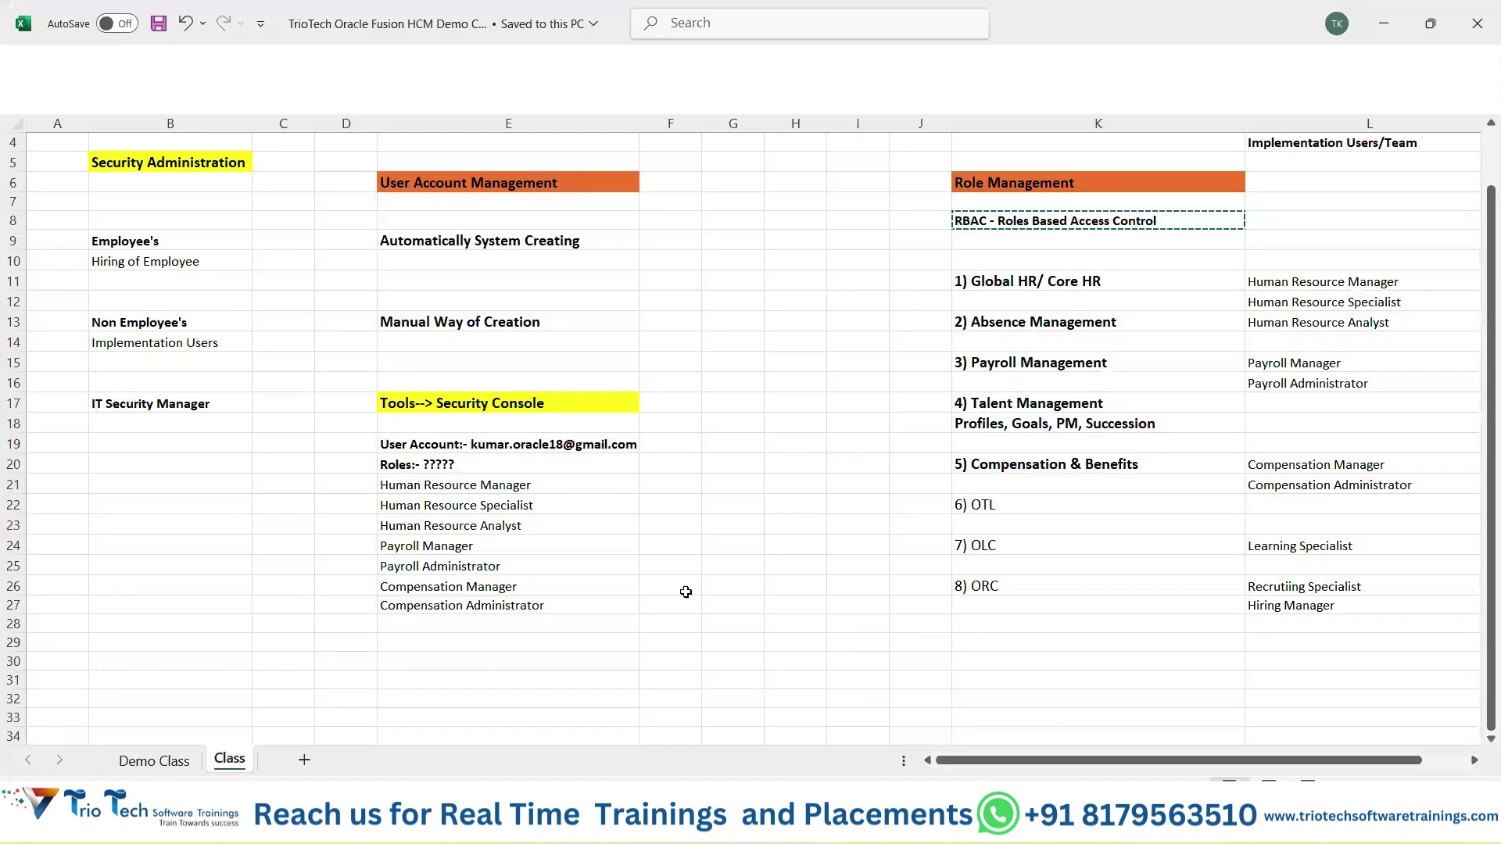
Enter 'Application Implementation Consultant' in E30 and copy it into E31 and E32.
left_click(430, 664)
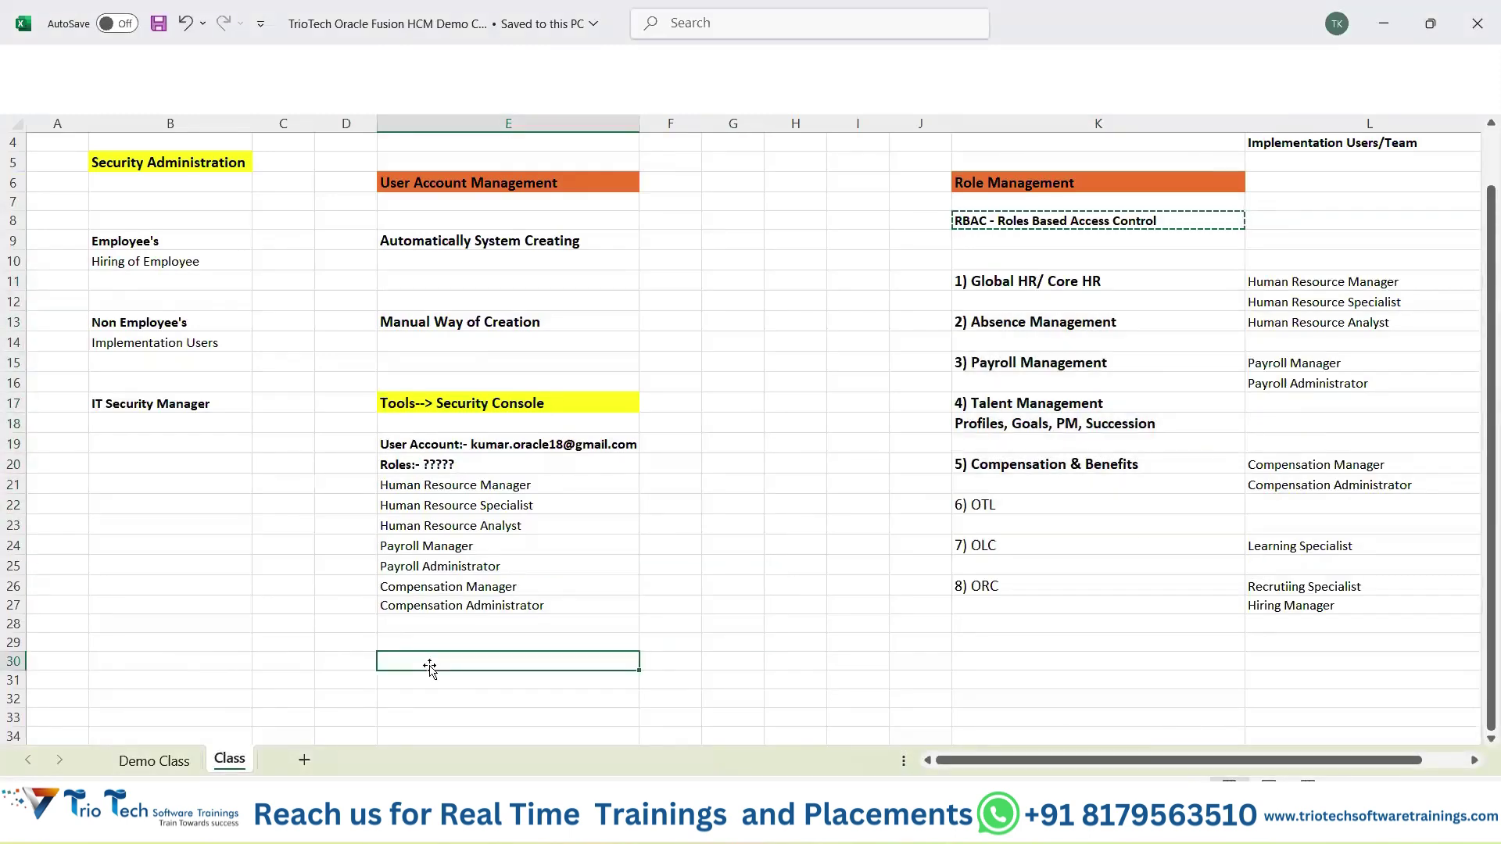
type("App")
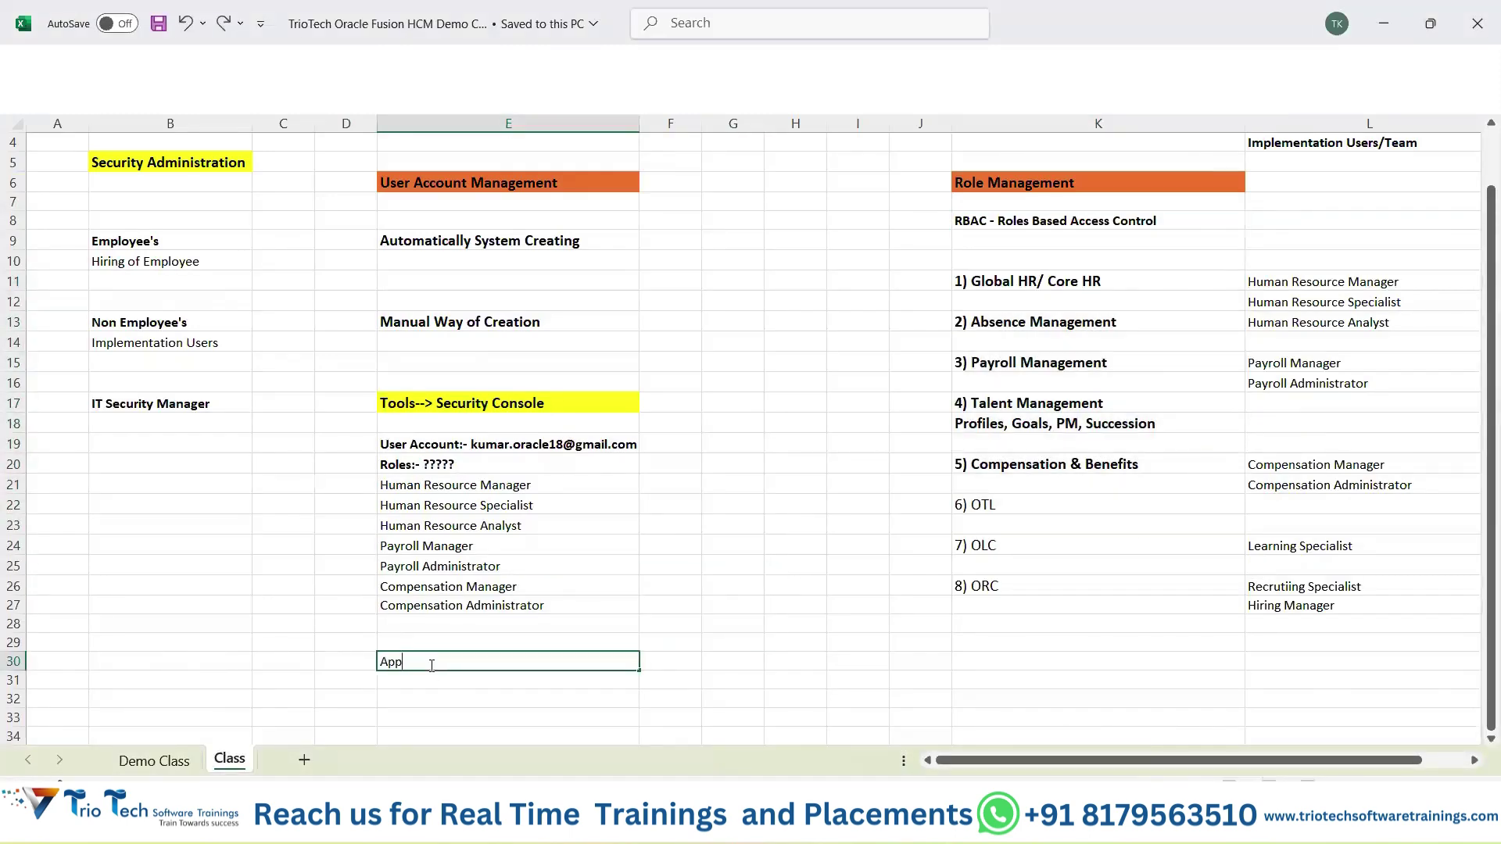
type("licati")
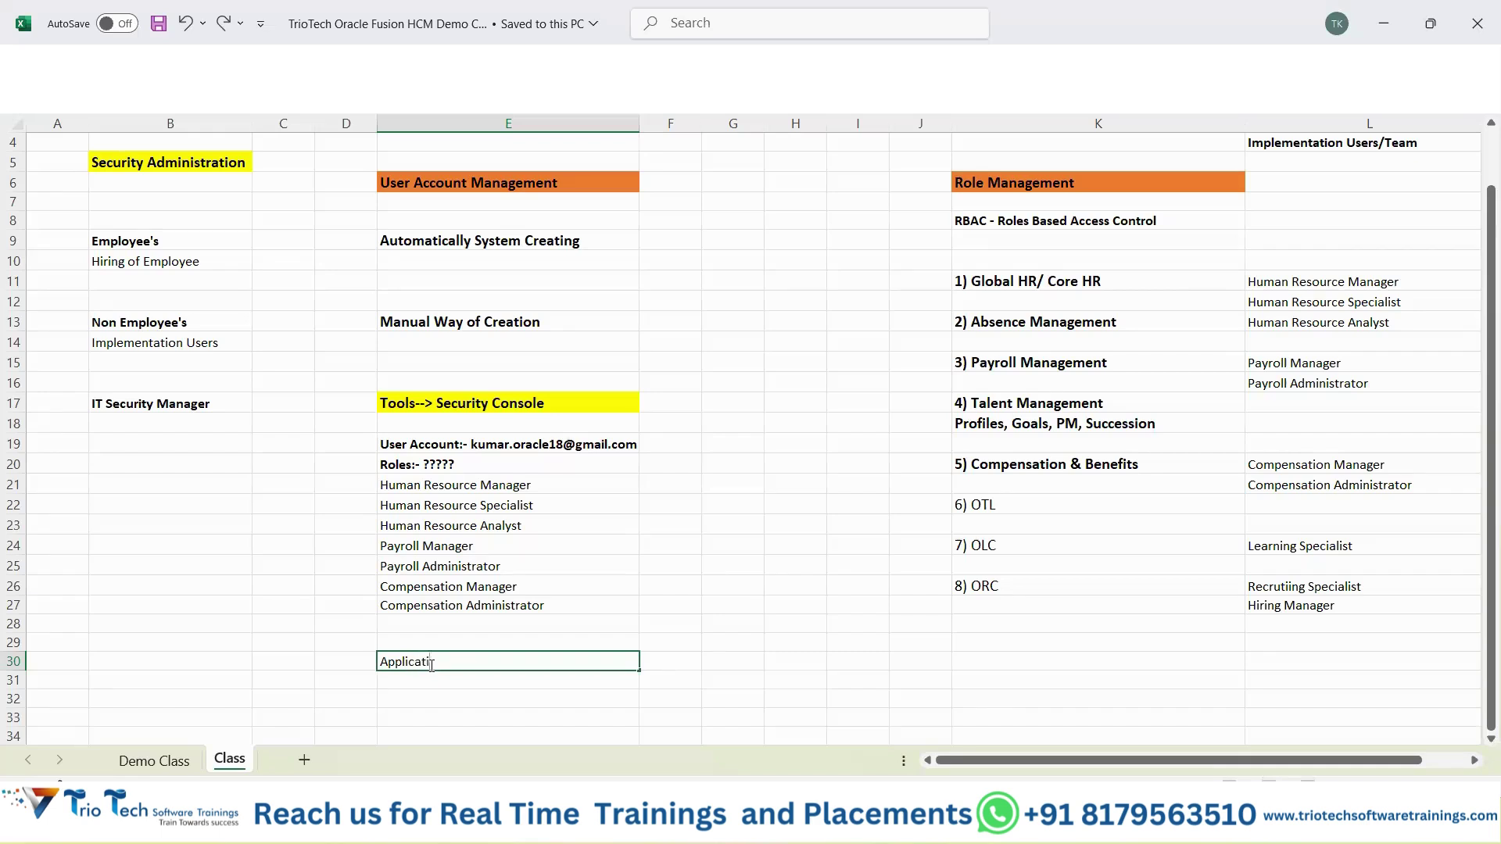
type("on Implementation Consultant")
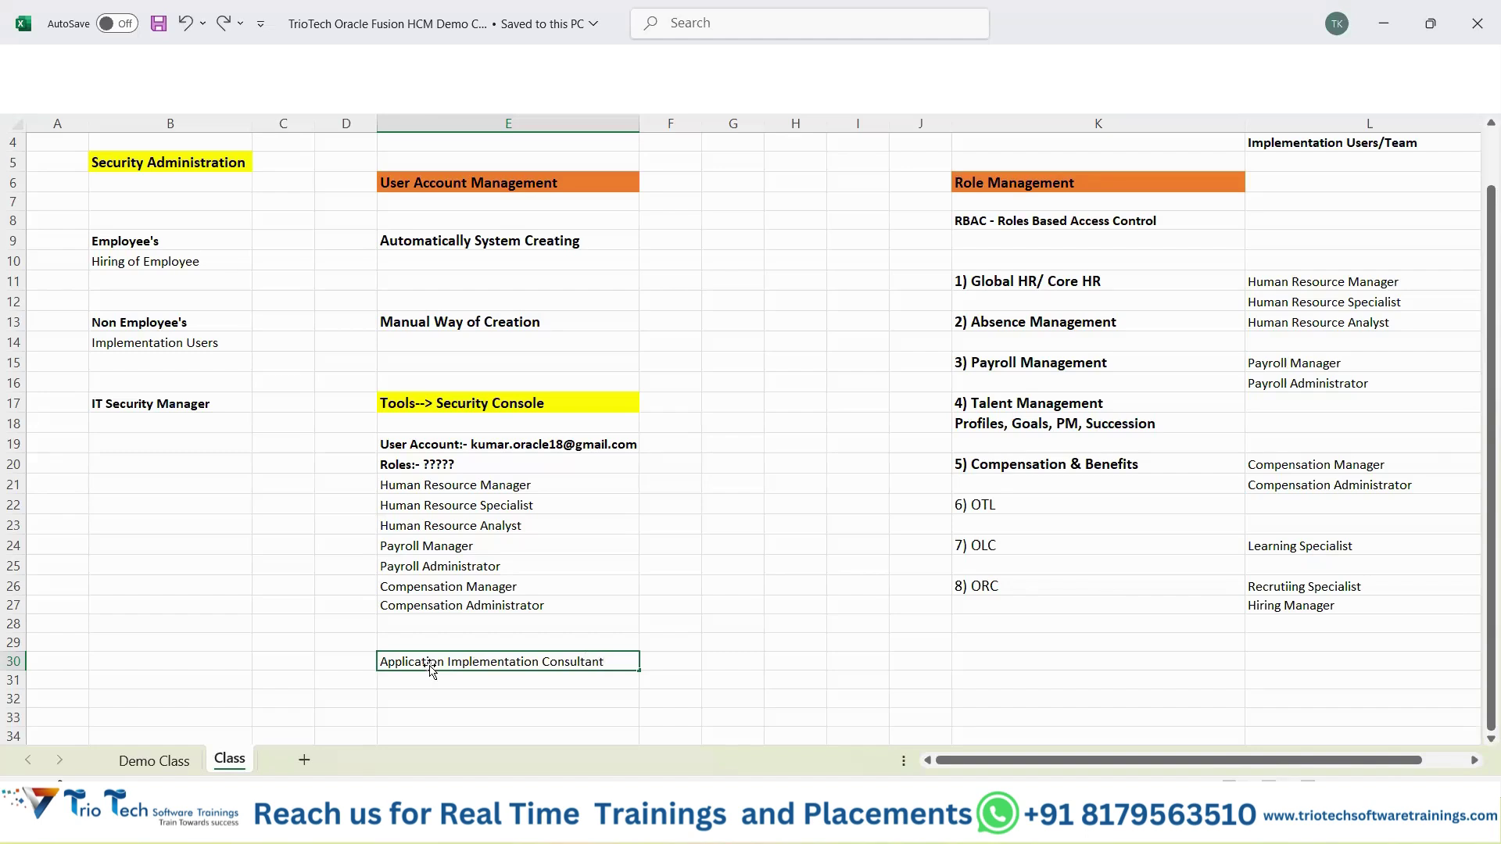
key("Return")
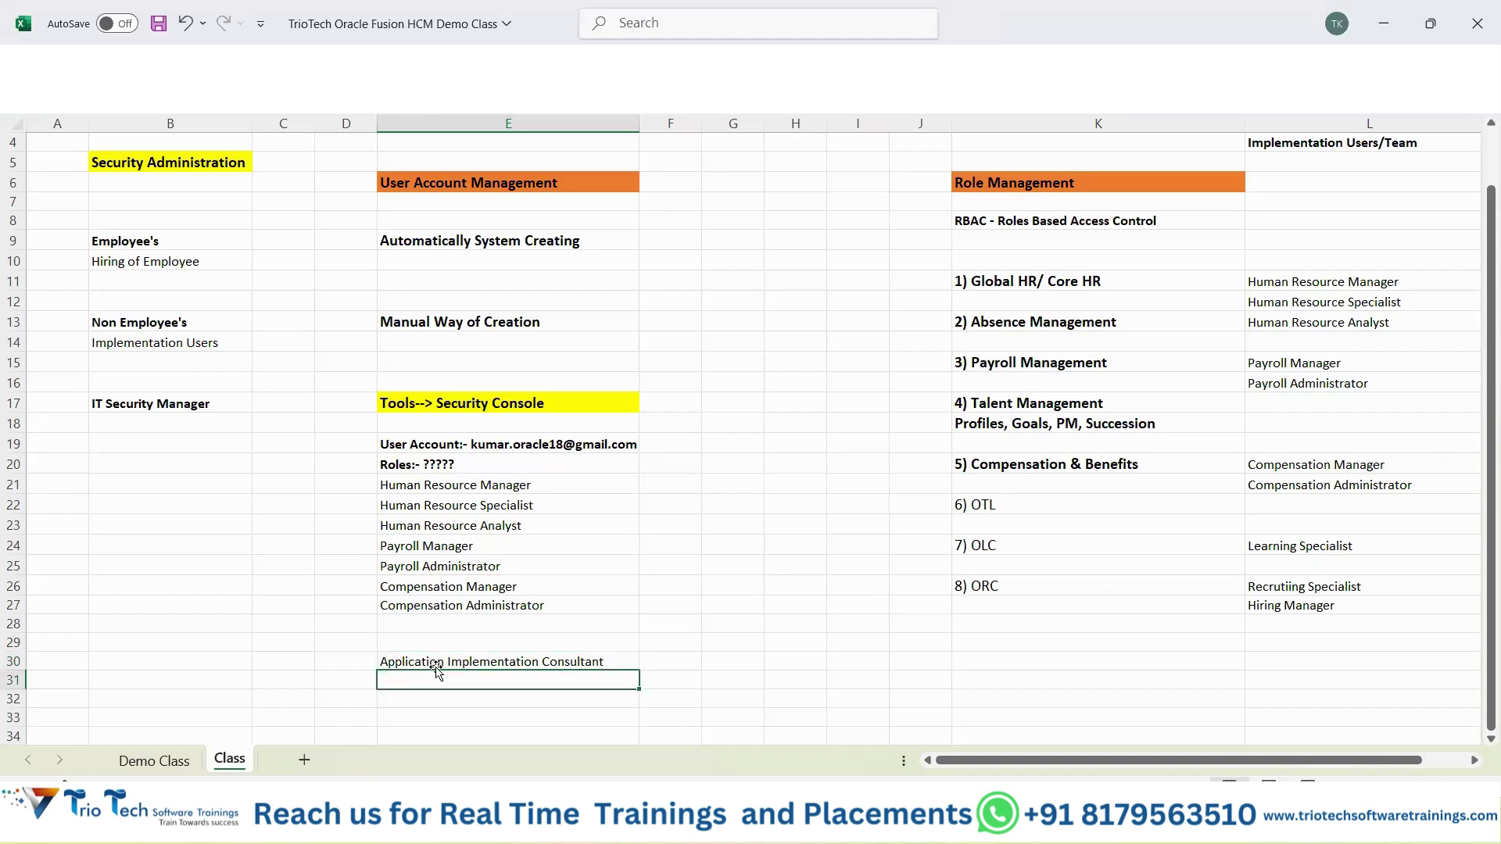
left_click(437, 663)
key("ctrl+c")
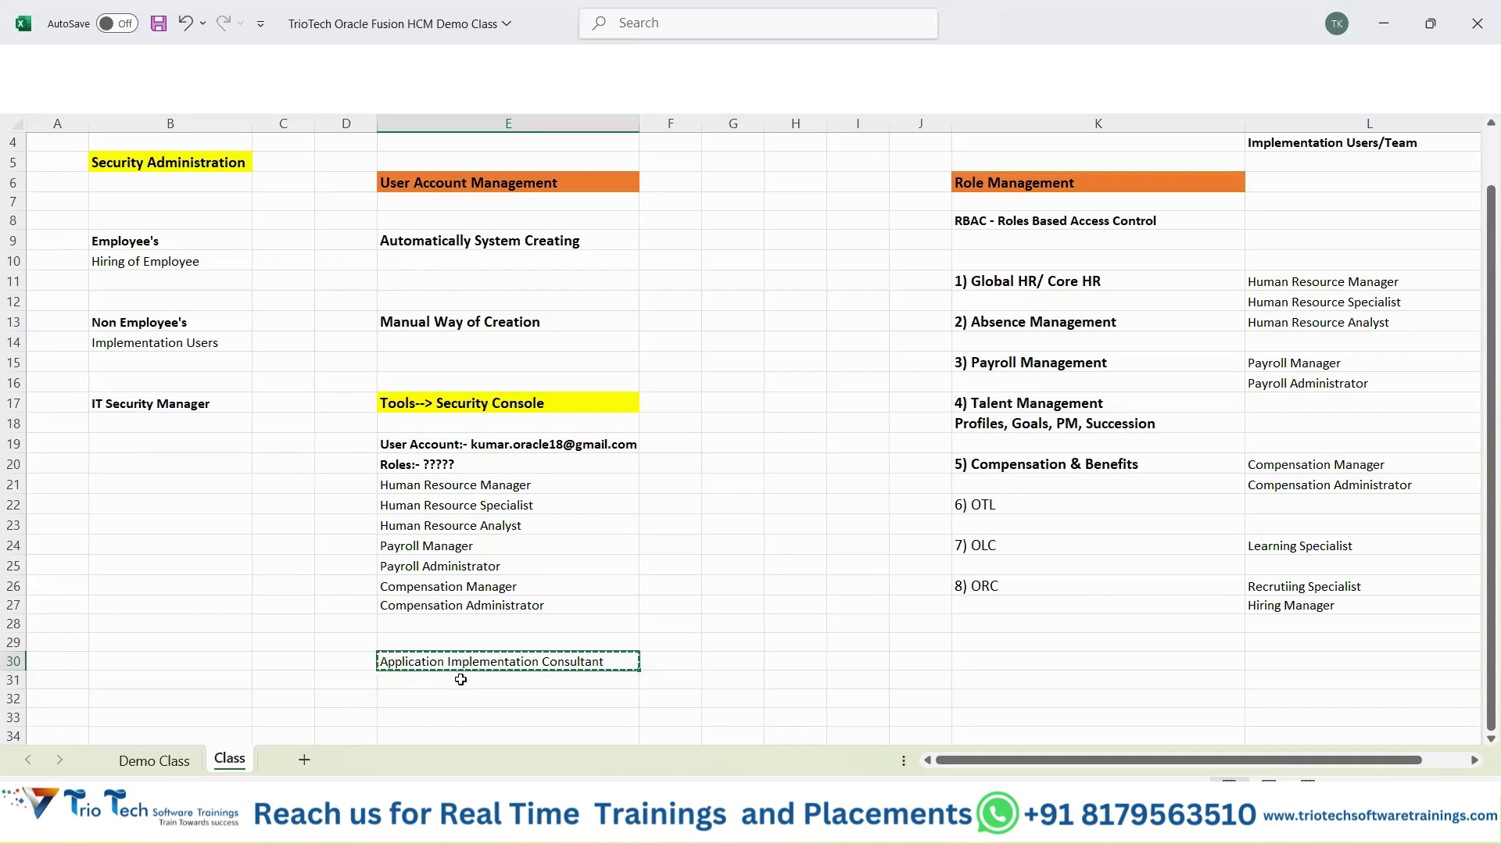
left_click(461, 679)
key("ctrl+v")
left_click(461, 698)
key("ctrl+v")
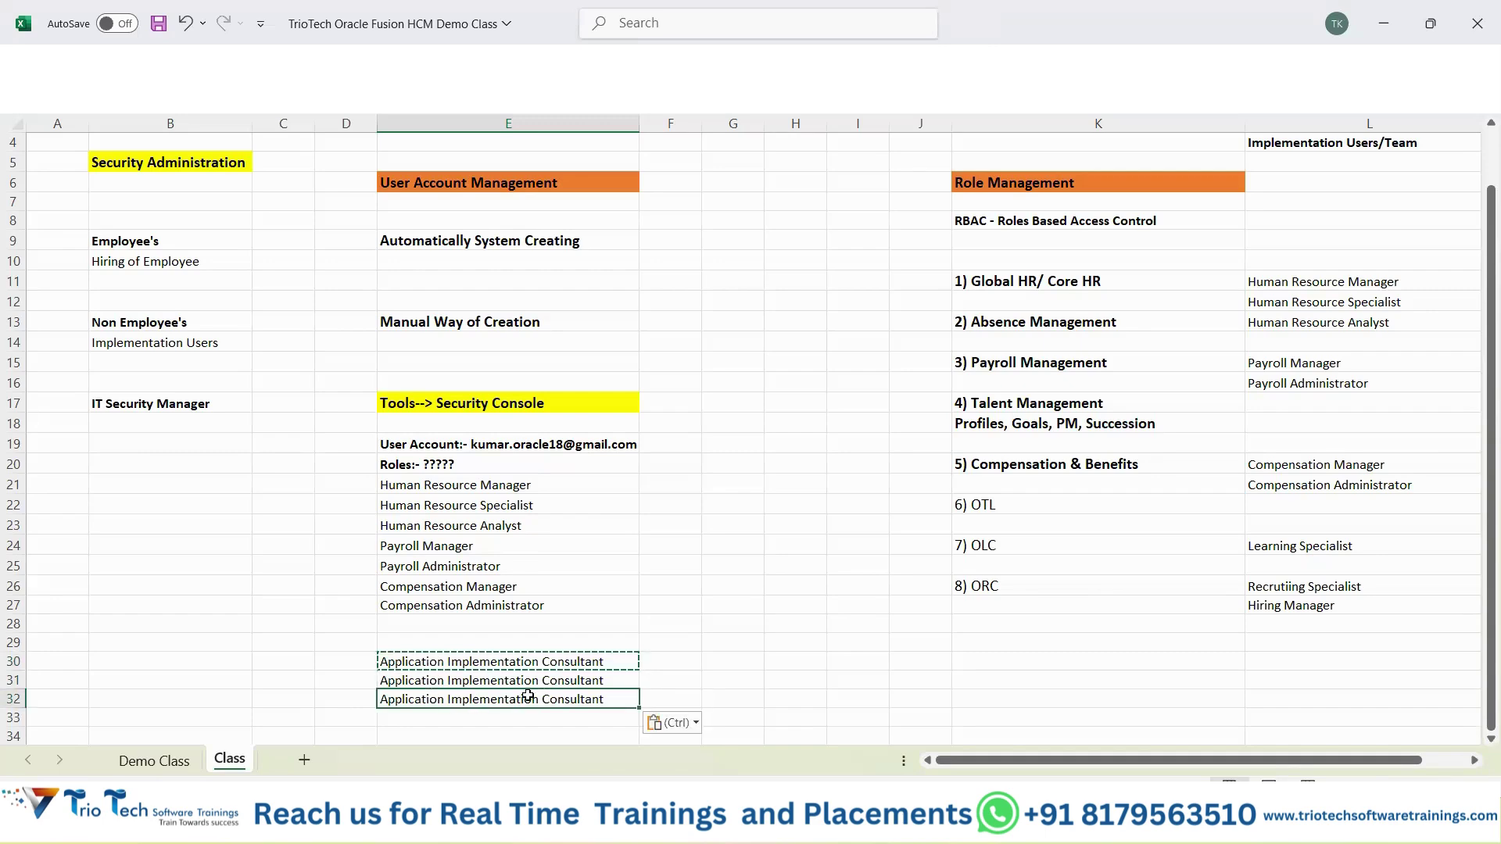
key("ctrl+s")
Change E31 to Application Implementation Manager and E32 to Application Implementation Administrator, then save the workbook.
left_click(610, 681)
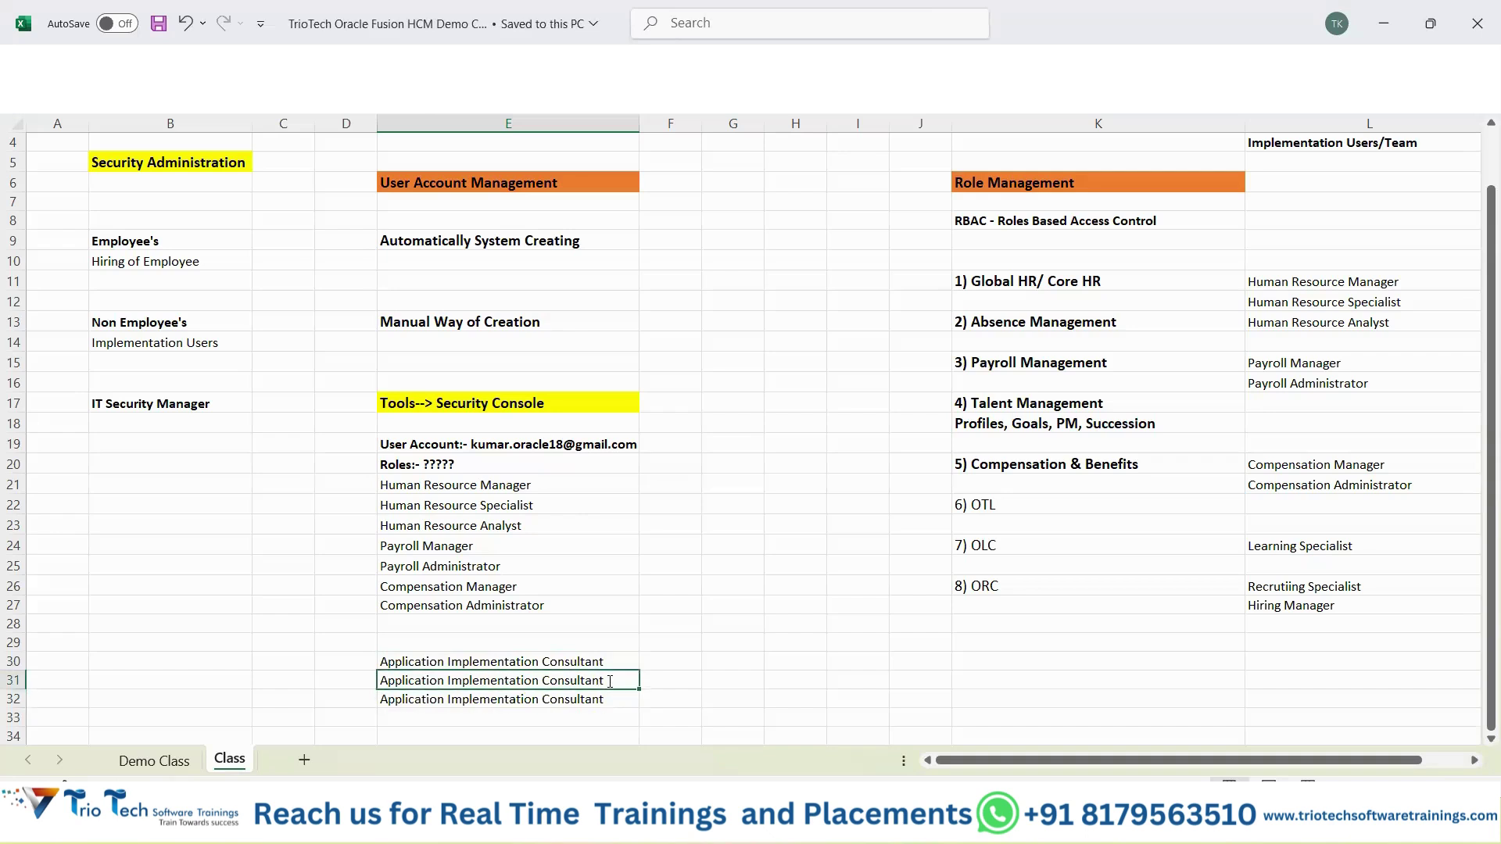
key("BackSpace")
key("BackSpace")
key("BackSpace")
type("Manager")
key("Return")
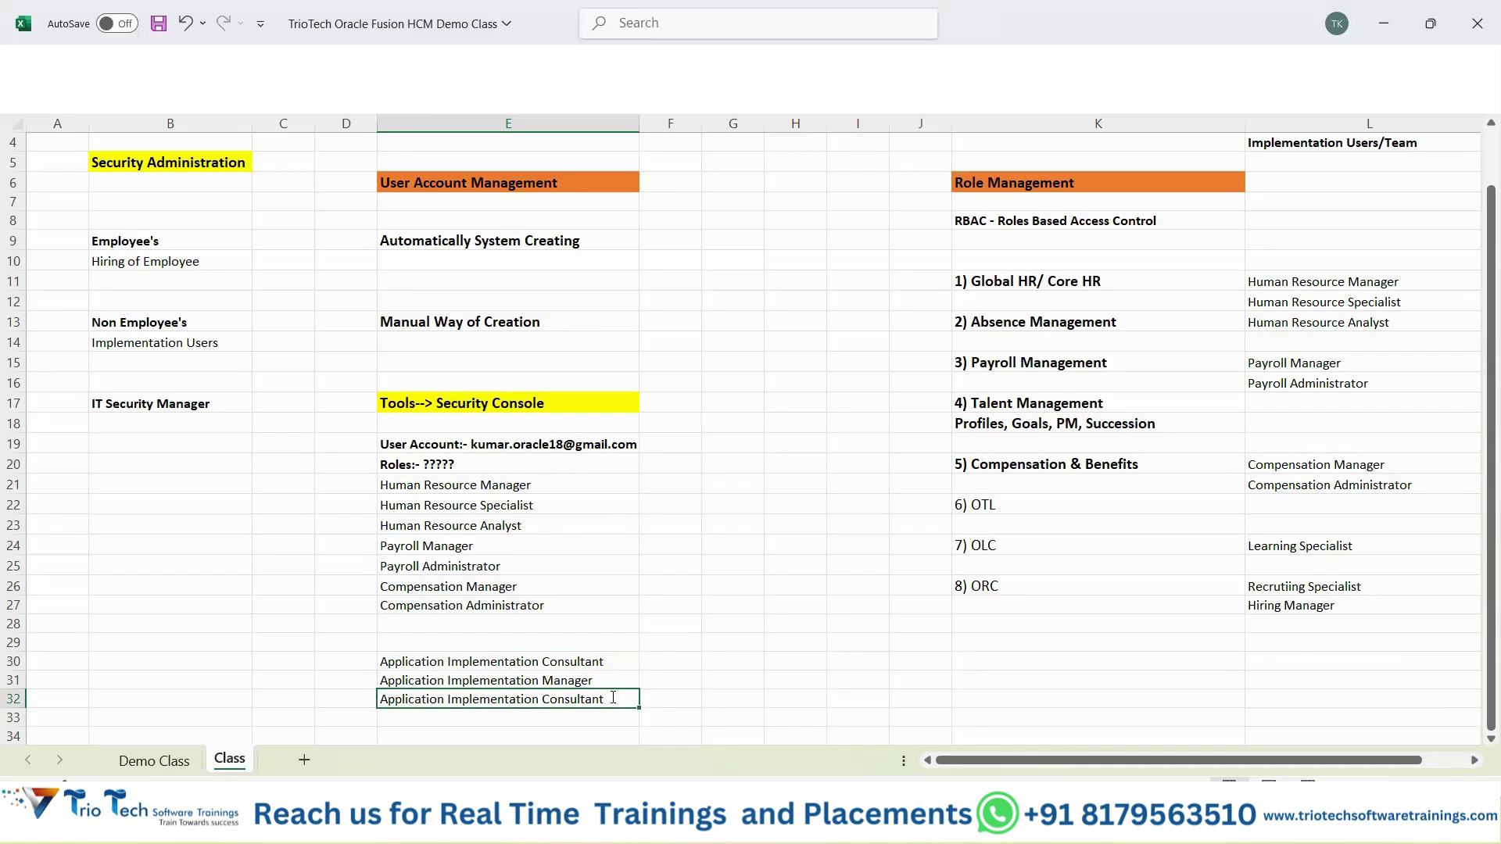
double_click(613, 698)
key("BackSpace")
key("BackSpace")
key("BackSpace")
key("BackSpace")
key("BackSpace")
key("BackSpace")
type("Administrator")
key("Return")
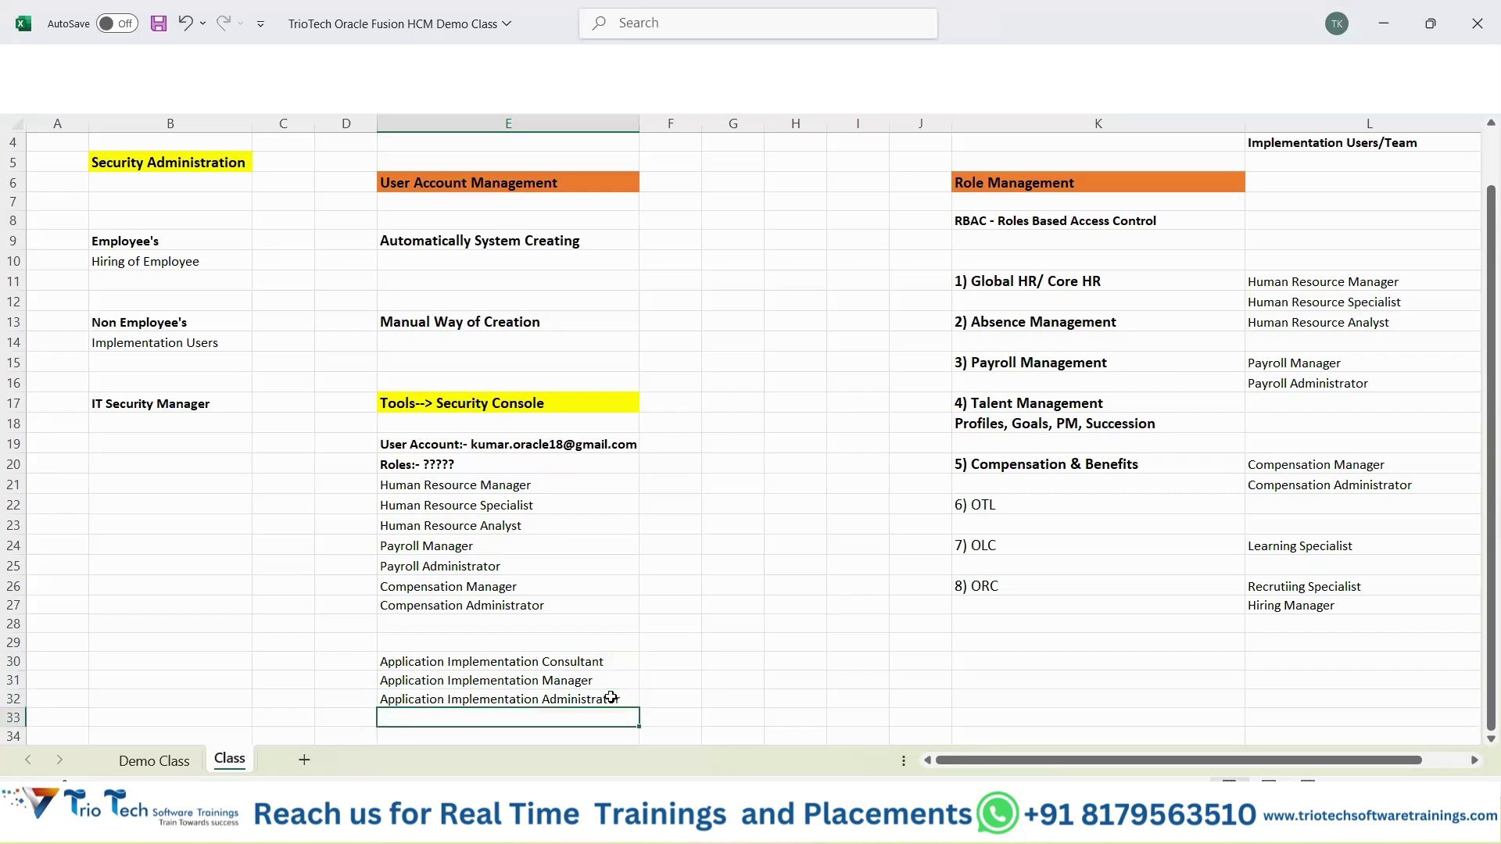
key("ctrl+s")
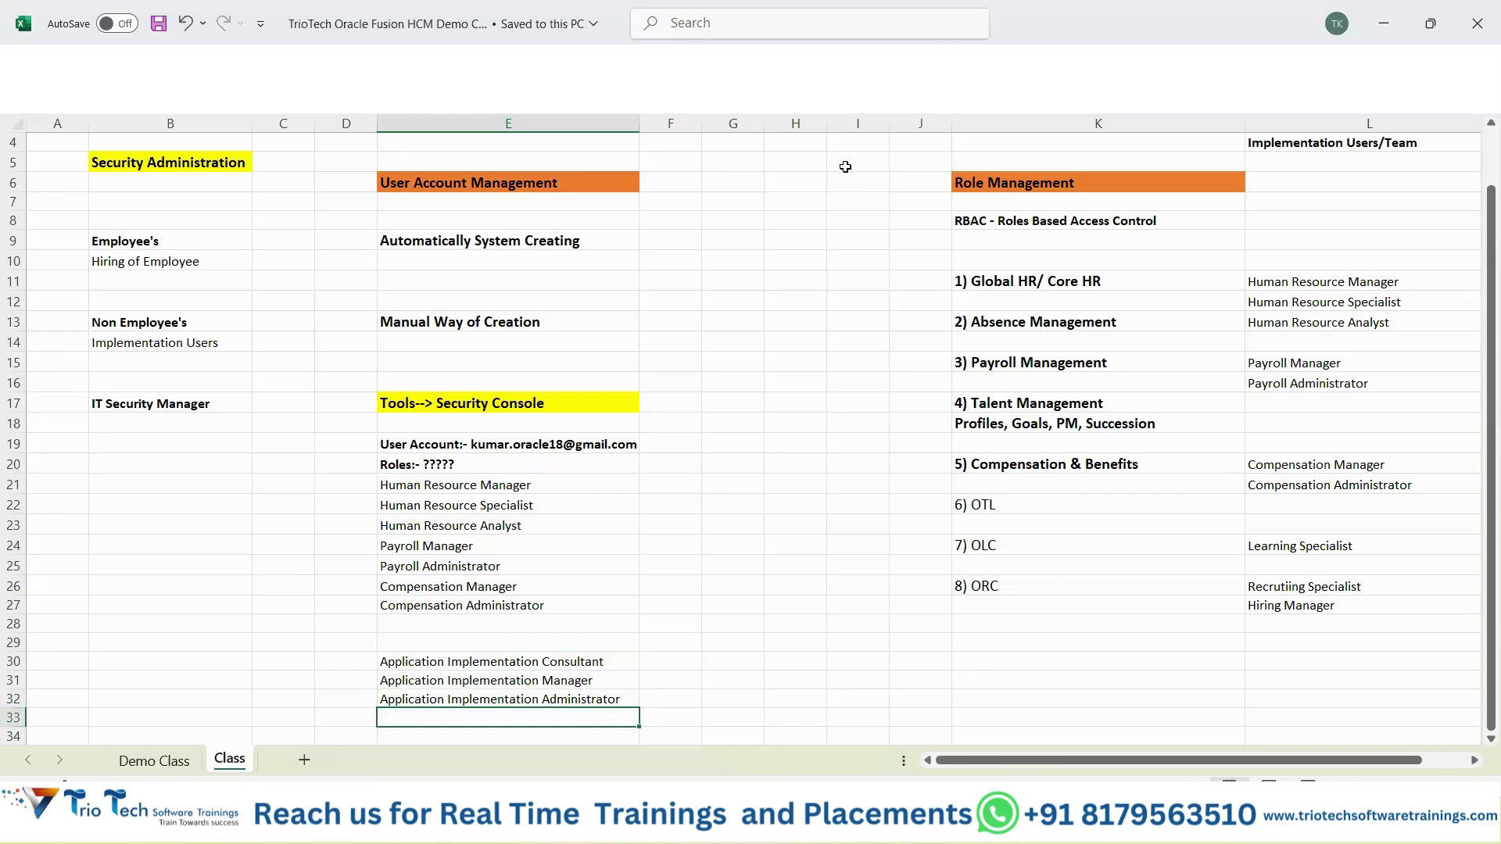
left_click(820, 824)
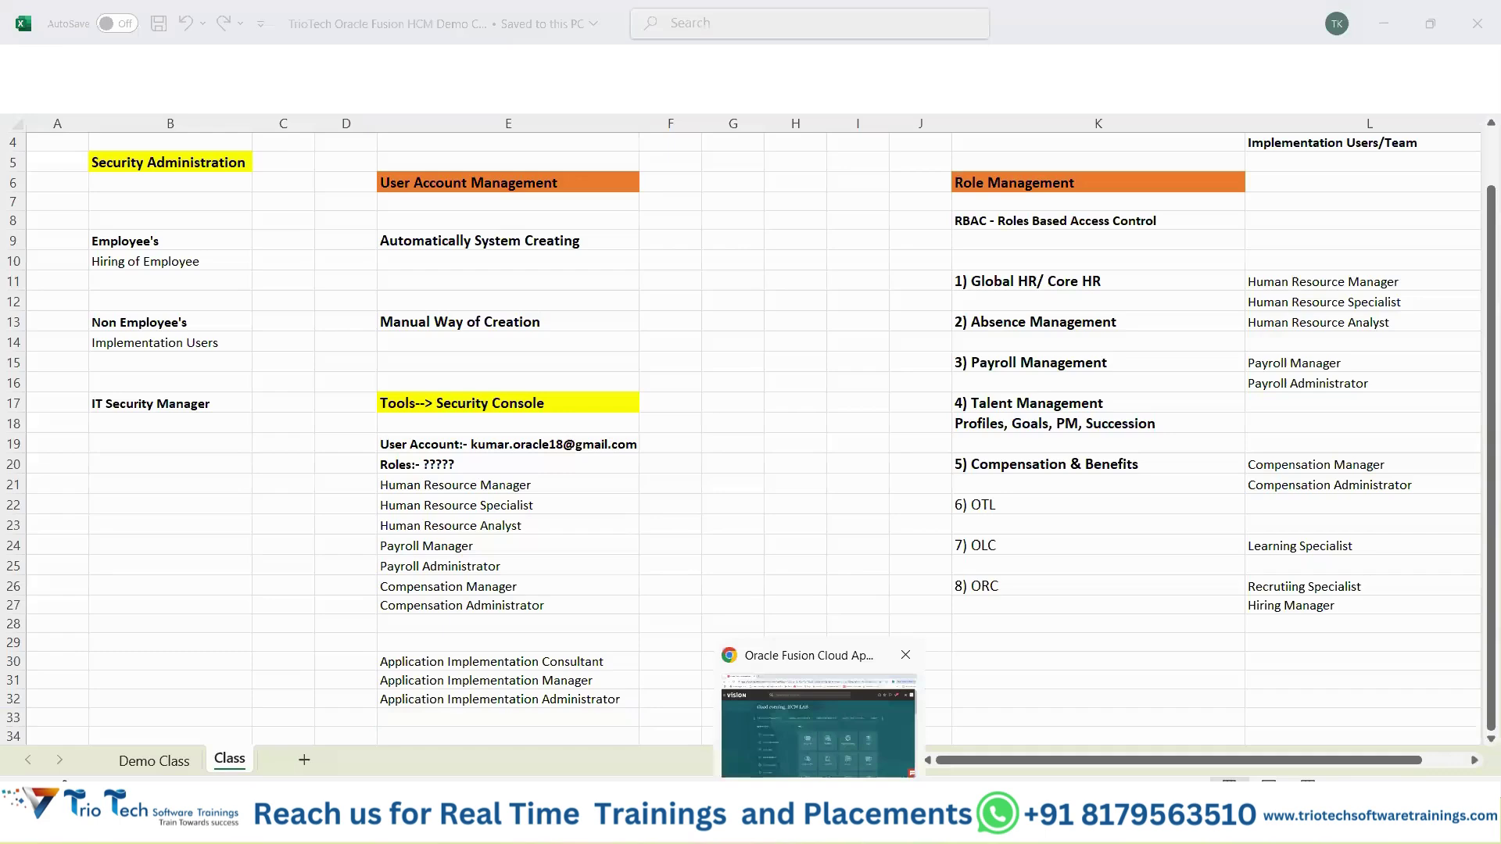
In the browser, go to Tools > Security Console and its user accounts list.
left_click(818, 728)
left_click(1226, 346)
left_click(1226, 346)
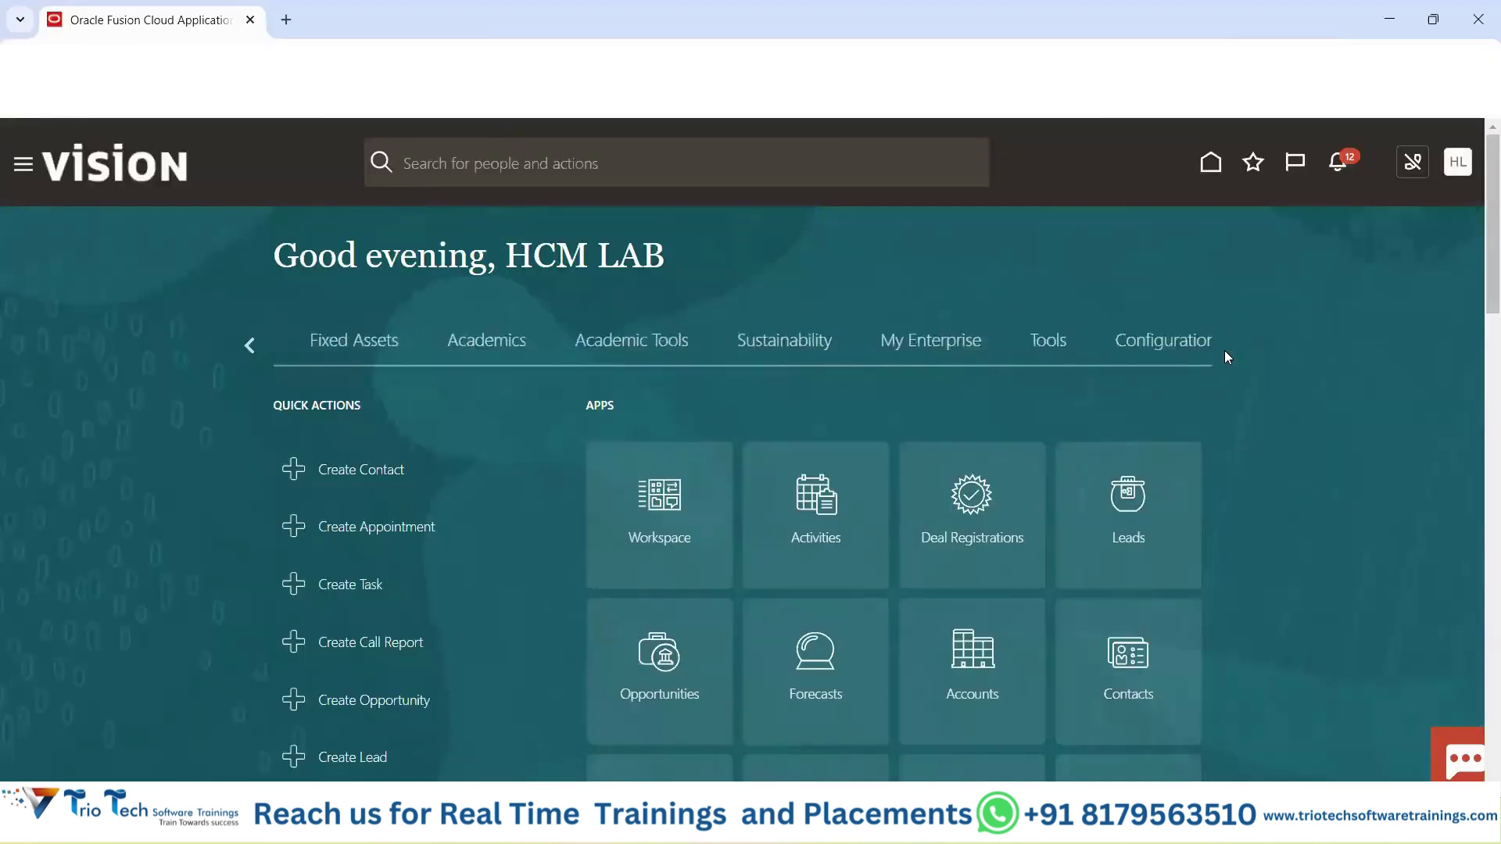
left_click(1226, 346)
left_click(285, 342)
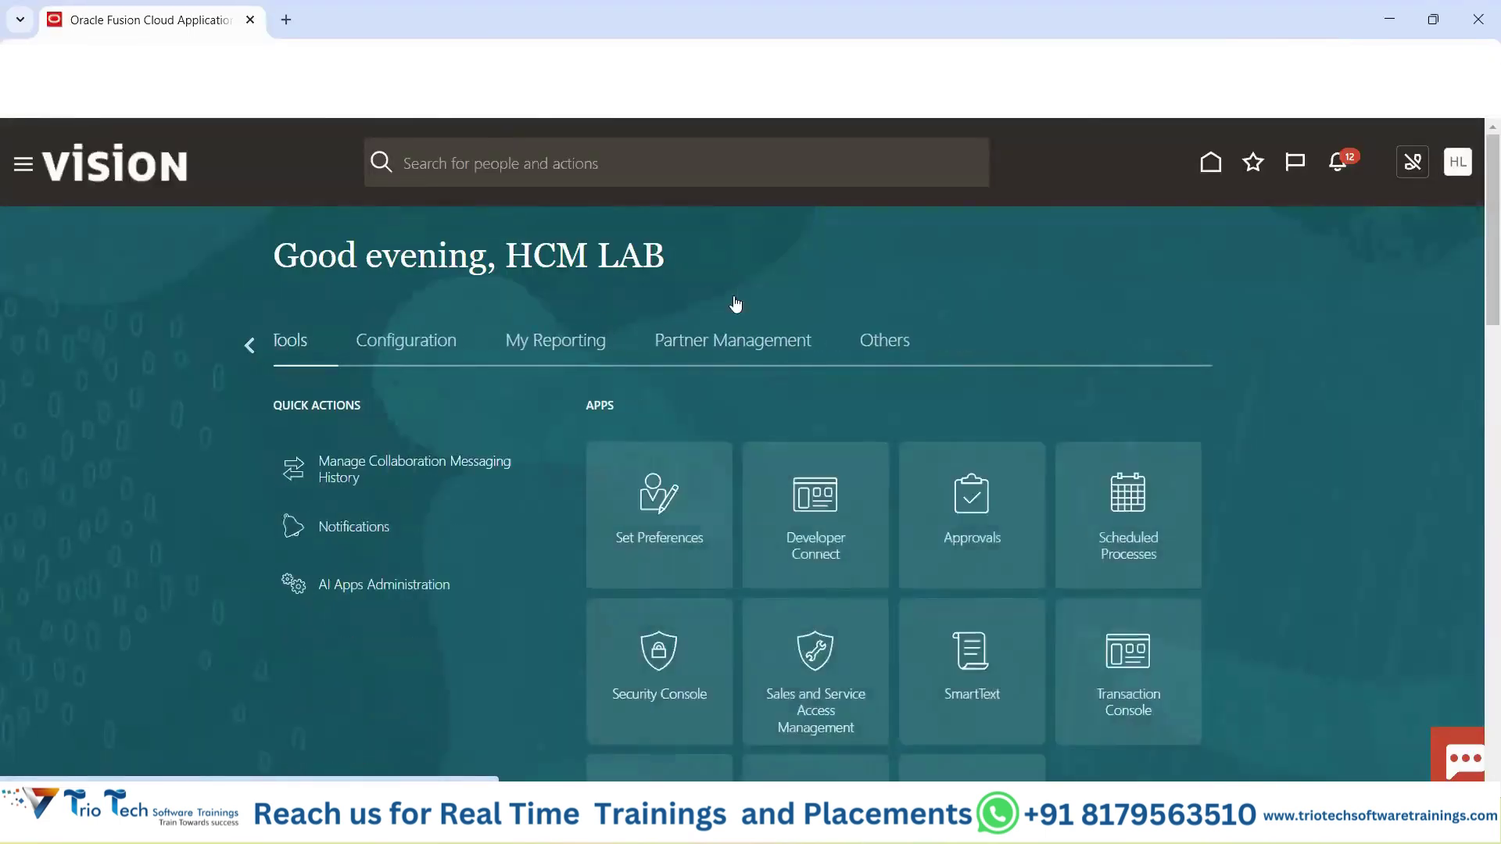
scroll(651, 481, "down", 2)
left_click(652, 481)
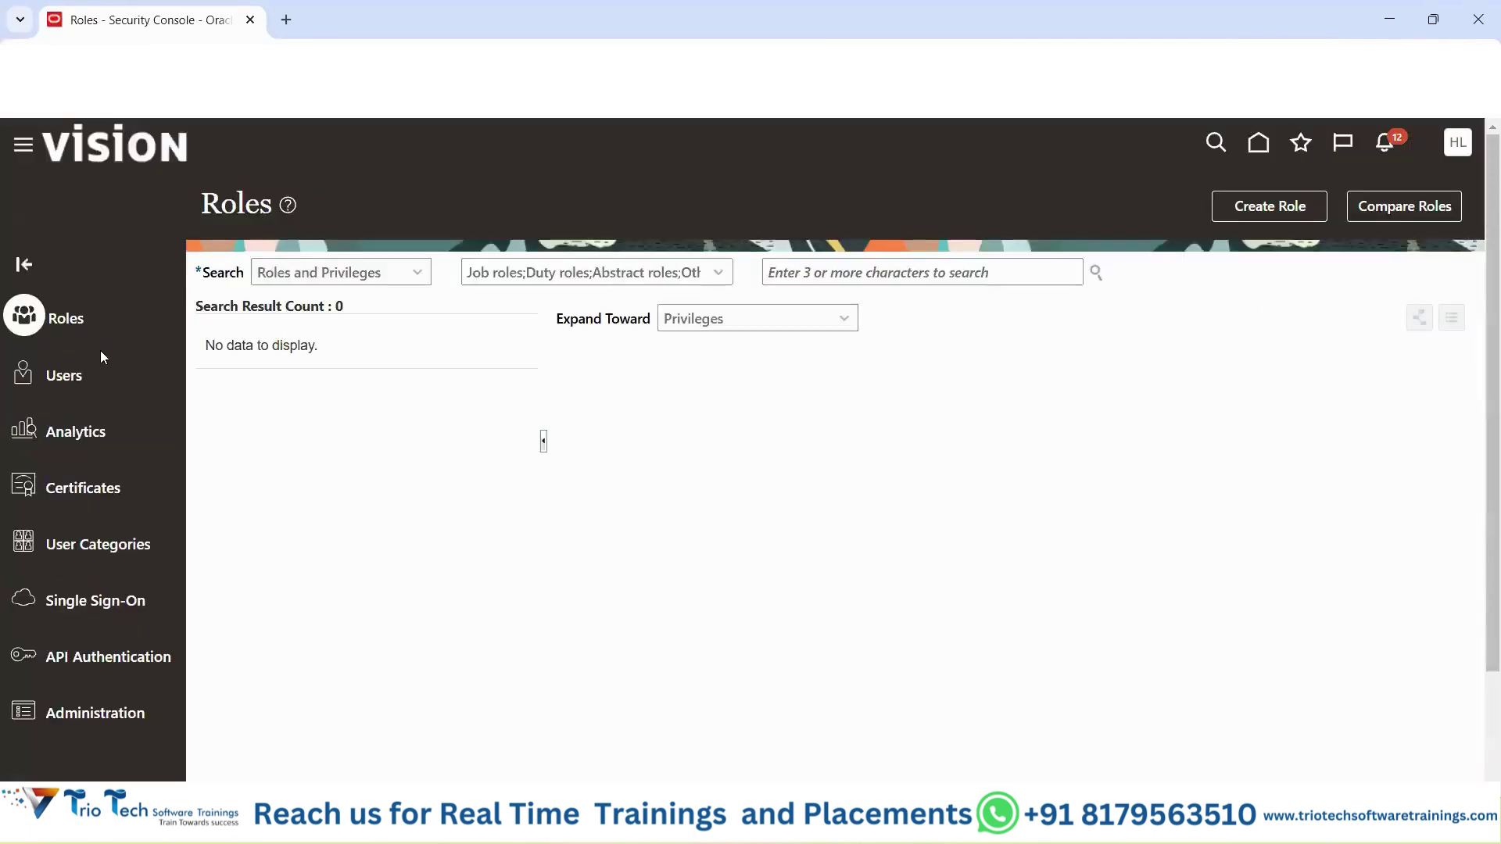
left_click(799, 271)
Search for the new user, open their account for editing and scroll to its Roles.
type("kumar")
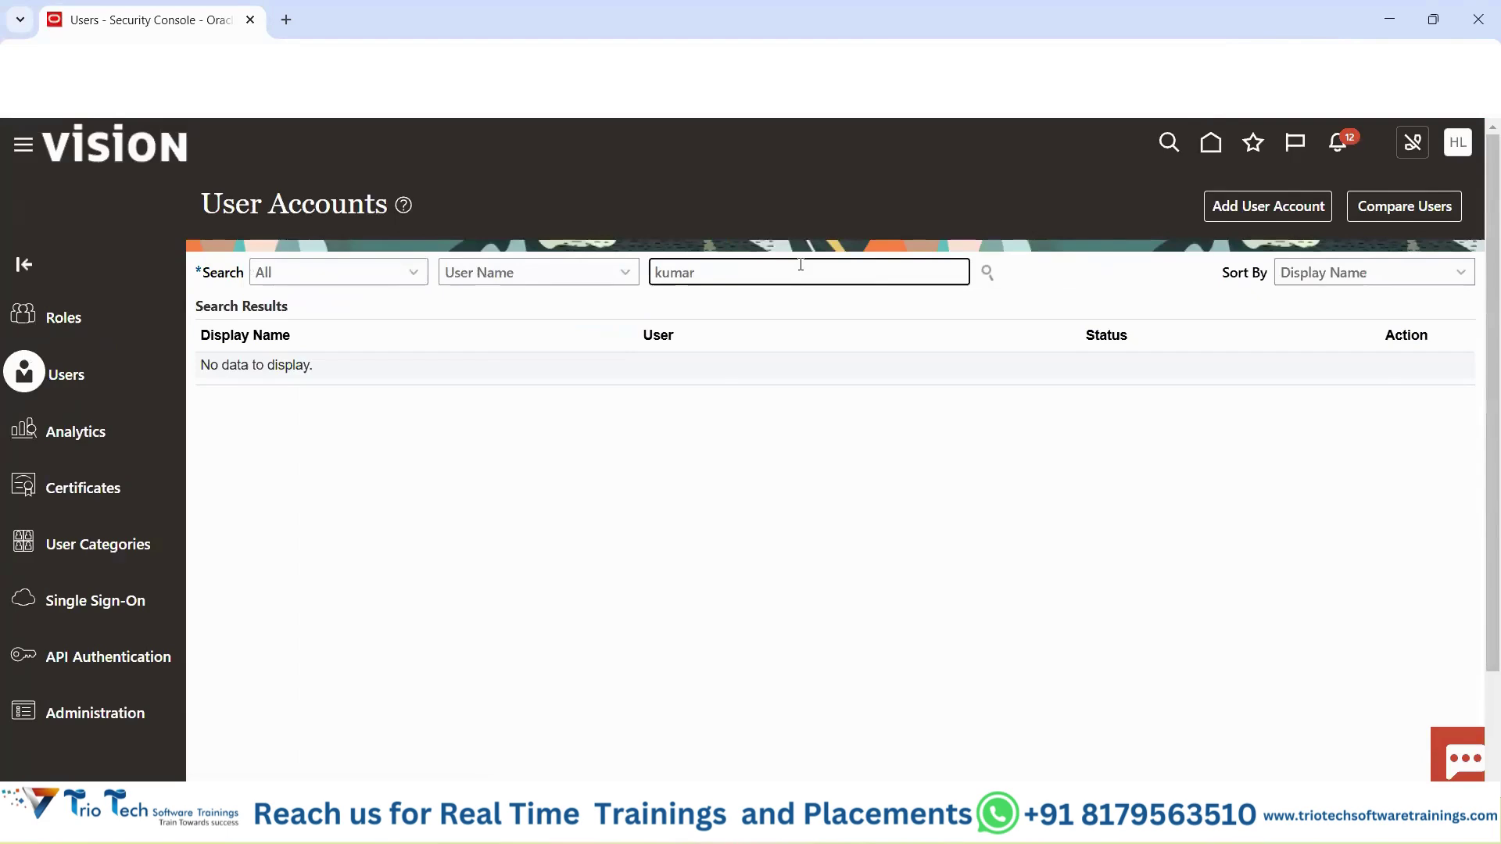
key("Return")
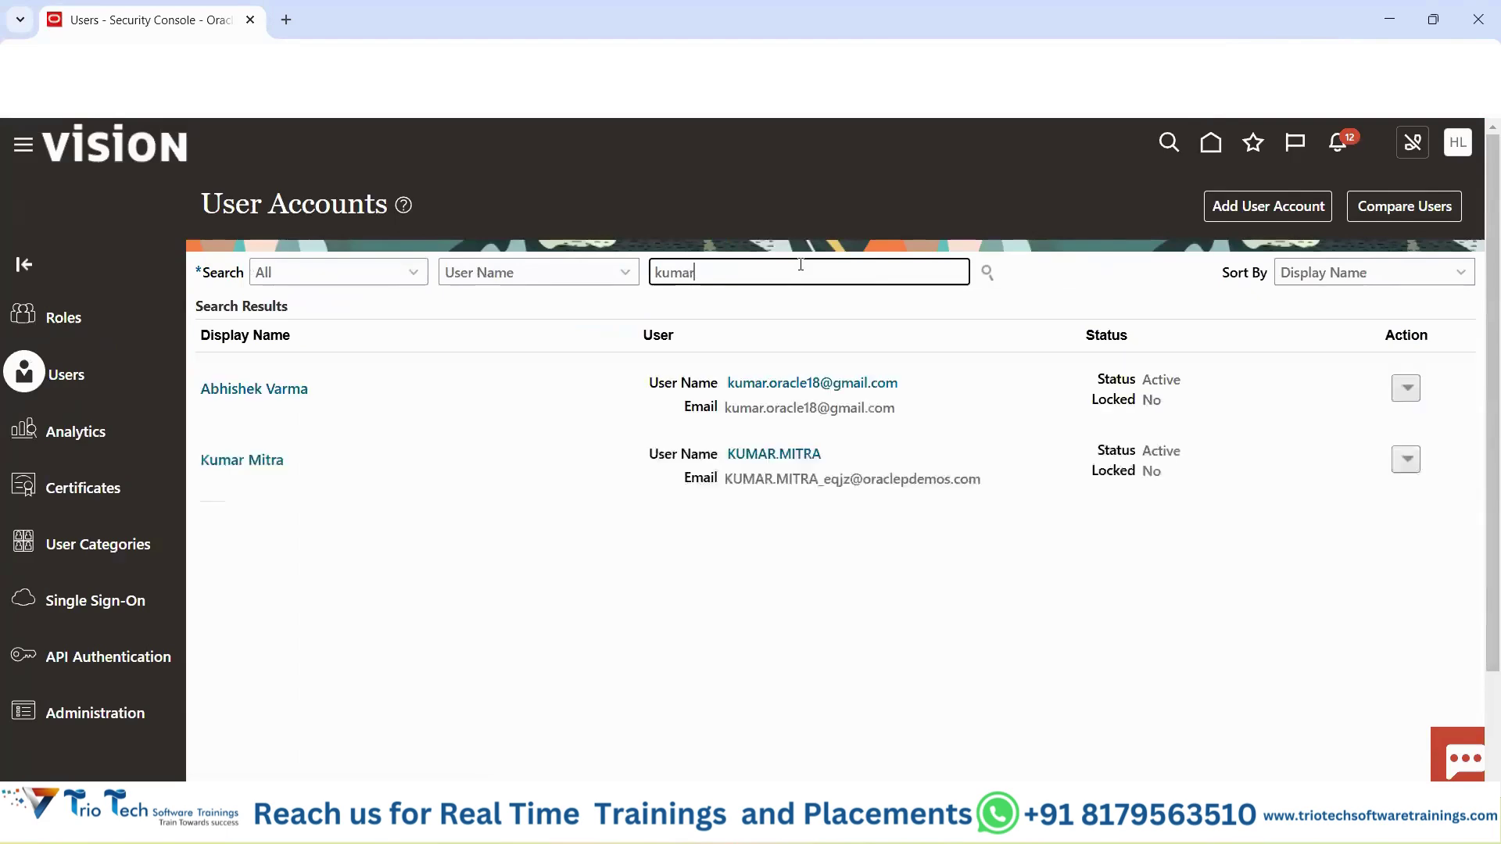
left_click(289, 389)
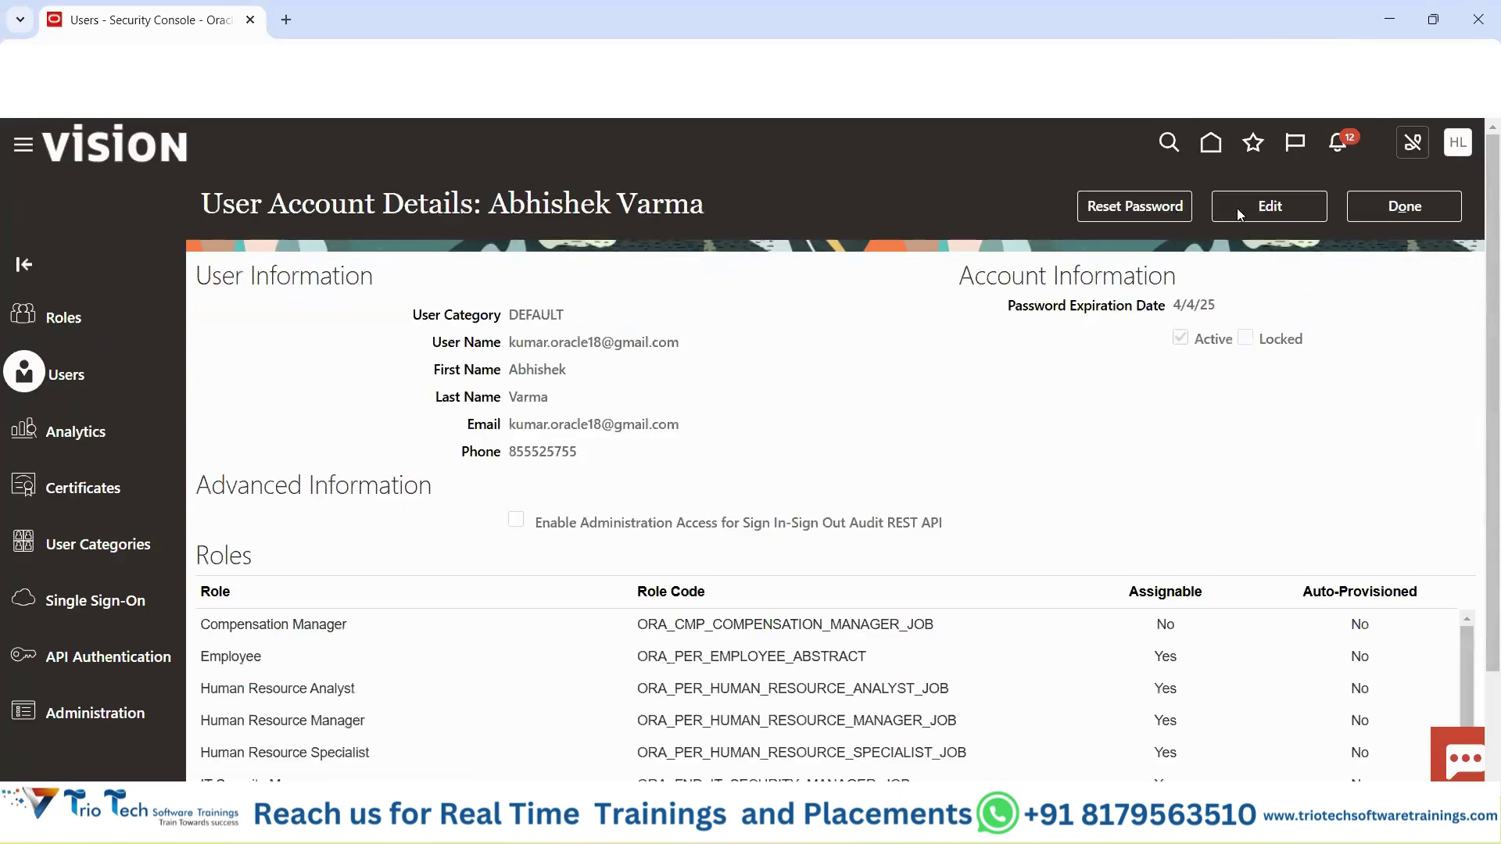
left_click(1294, 208)
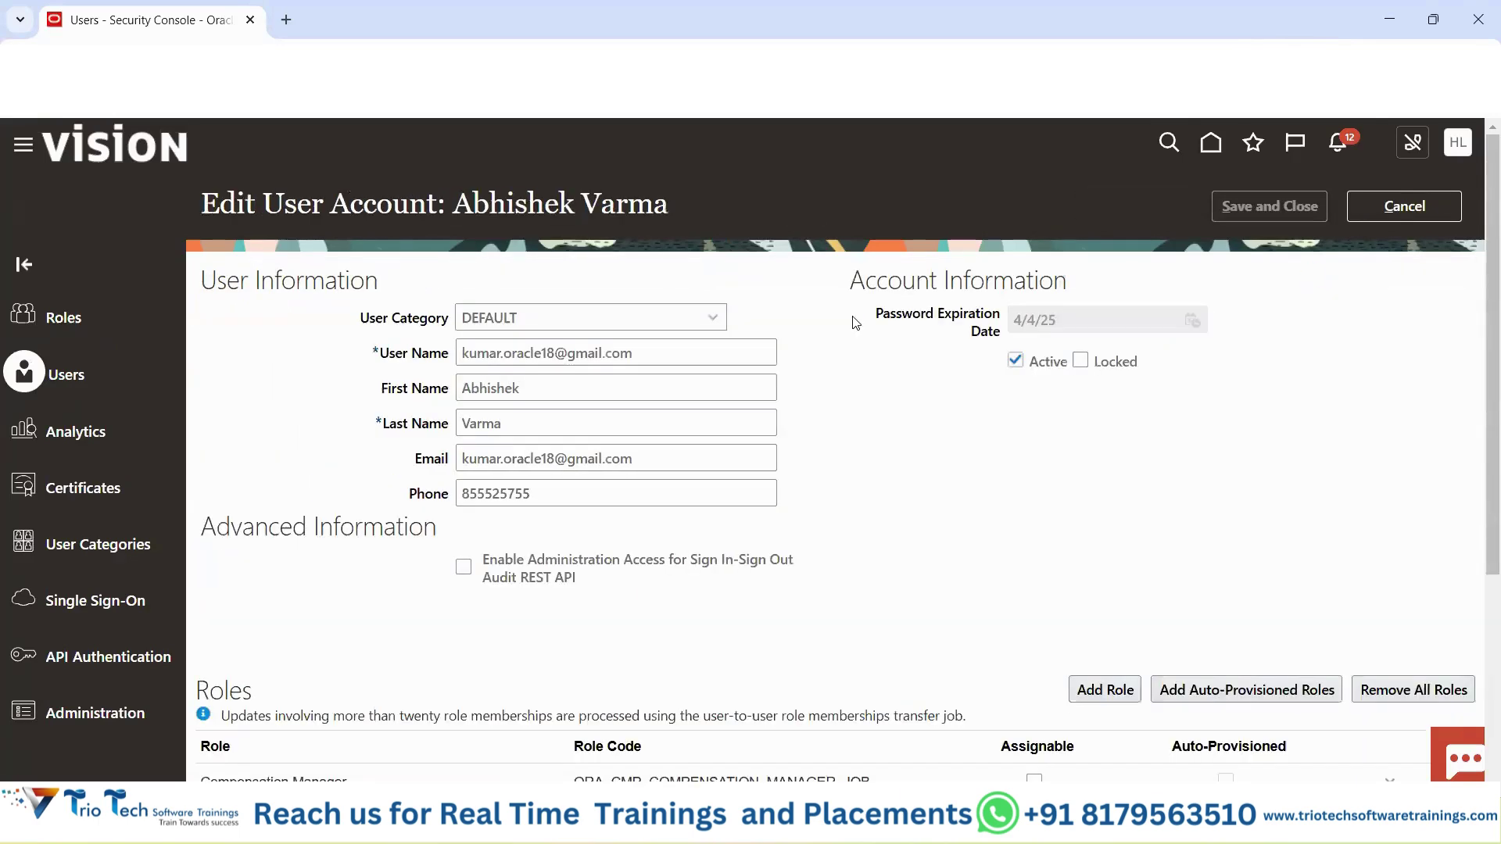
scroll(1092, 426, "down", 4)
left_click(1107, 371)
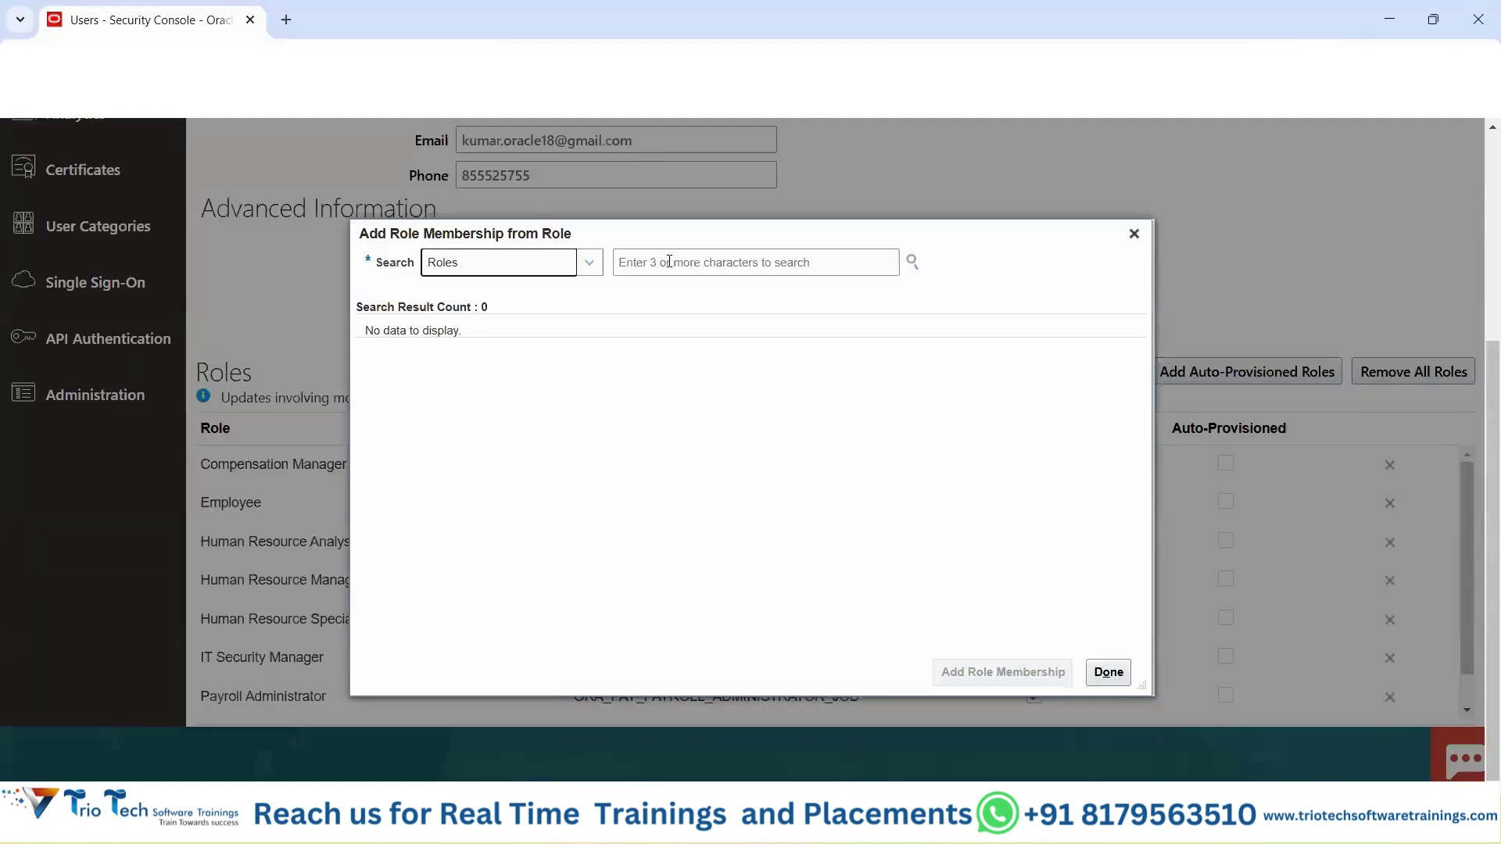
Add the Application Implementation Administrator and Application Implementation Consultant roles to the user.
left_click(669, 262)
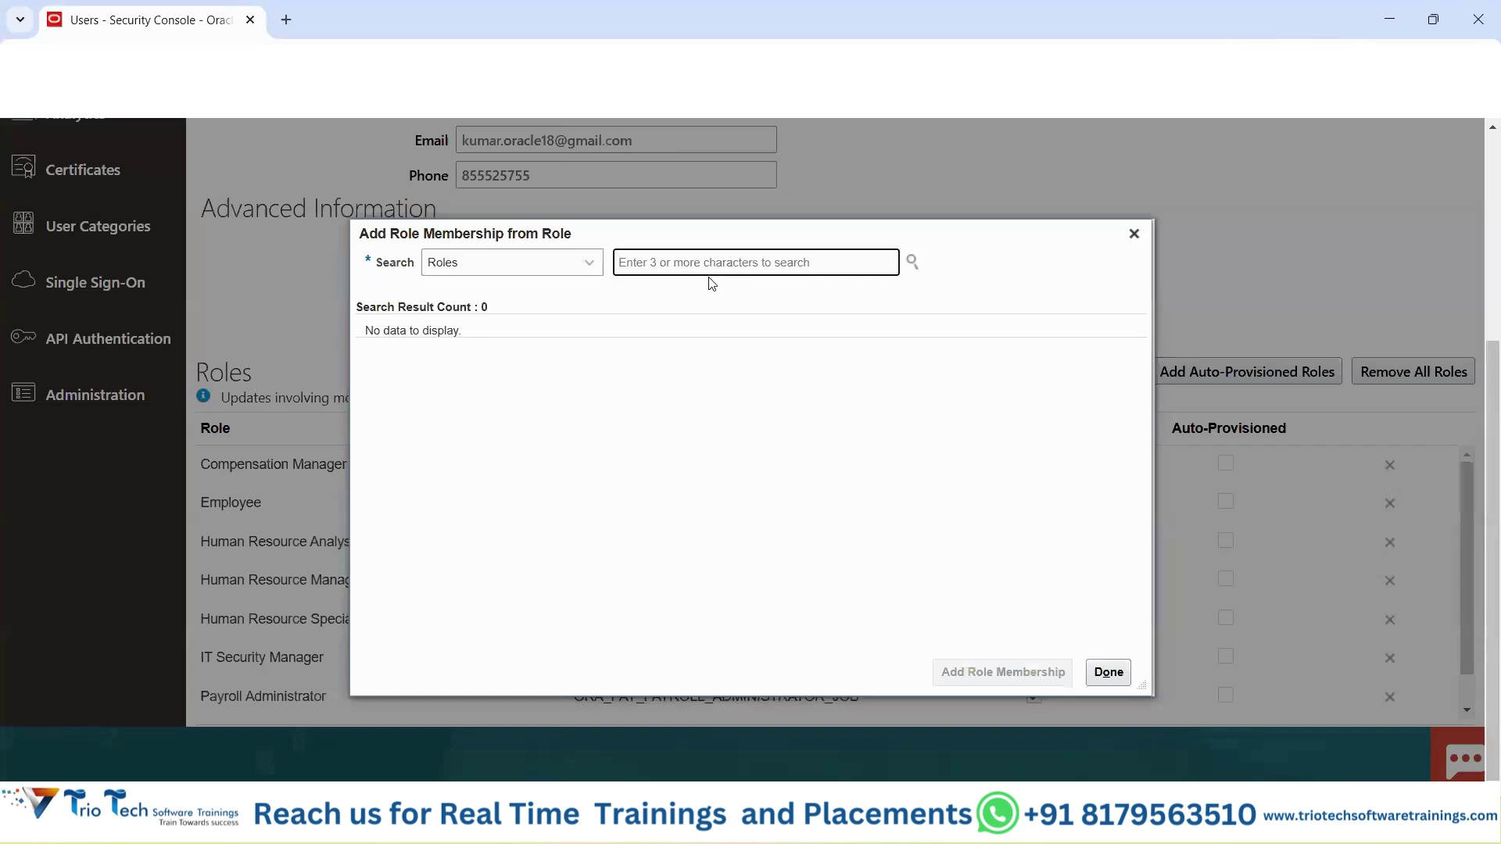
type("Applicatio")
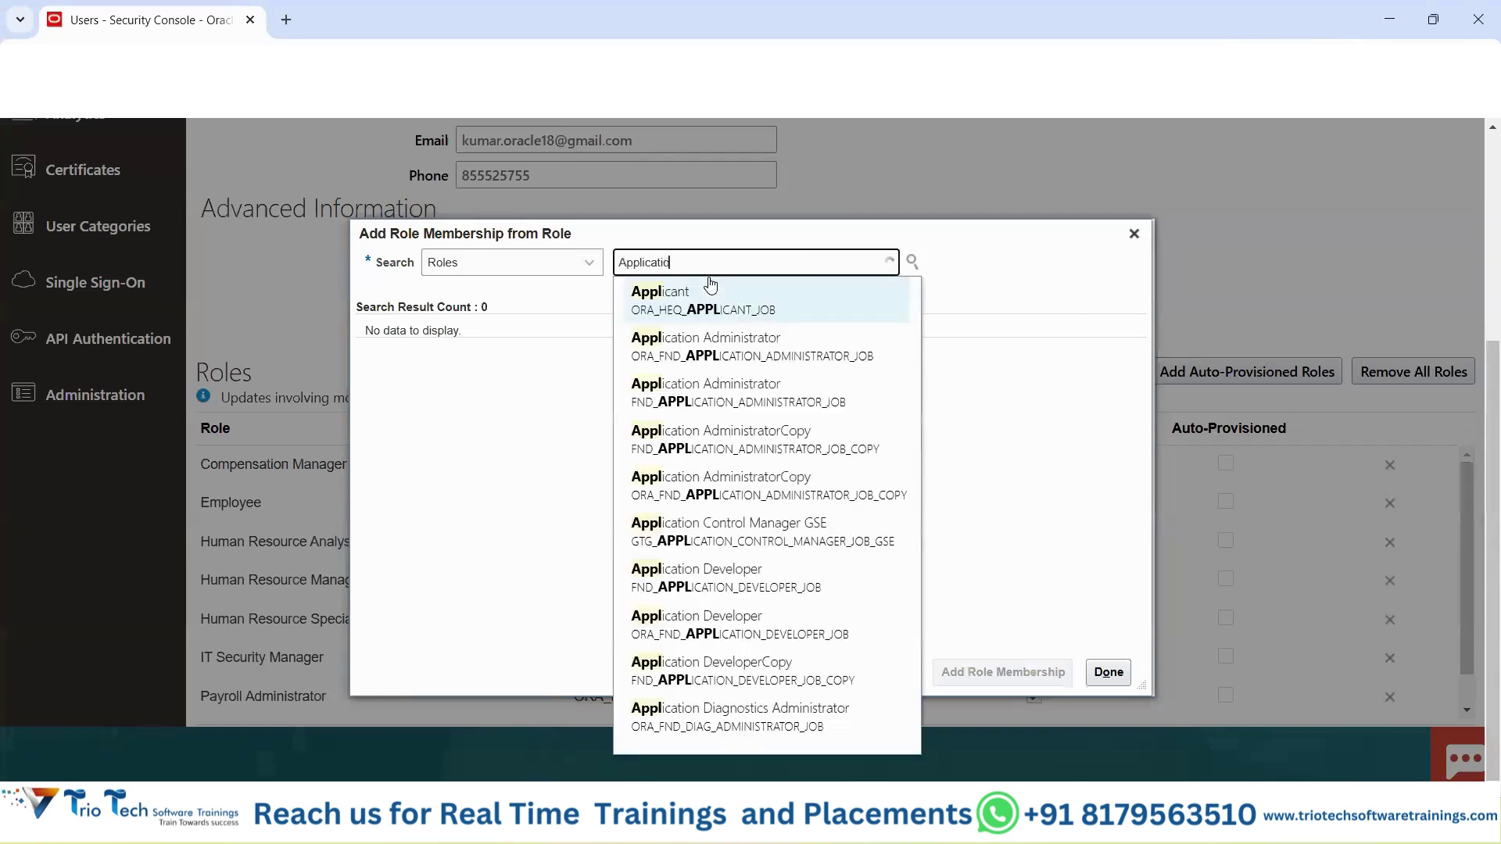
type("n ")
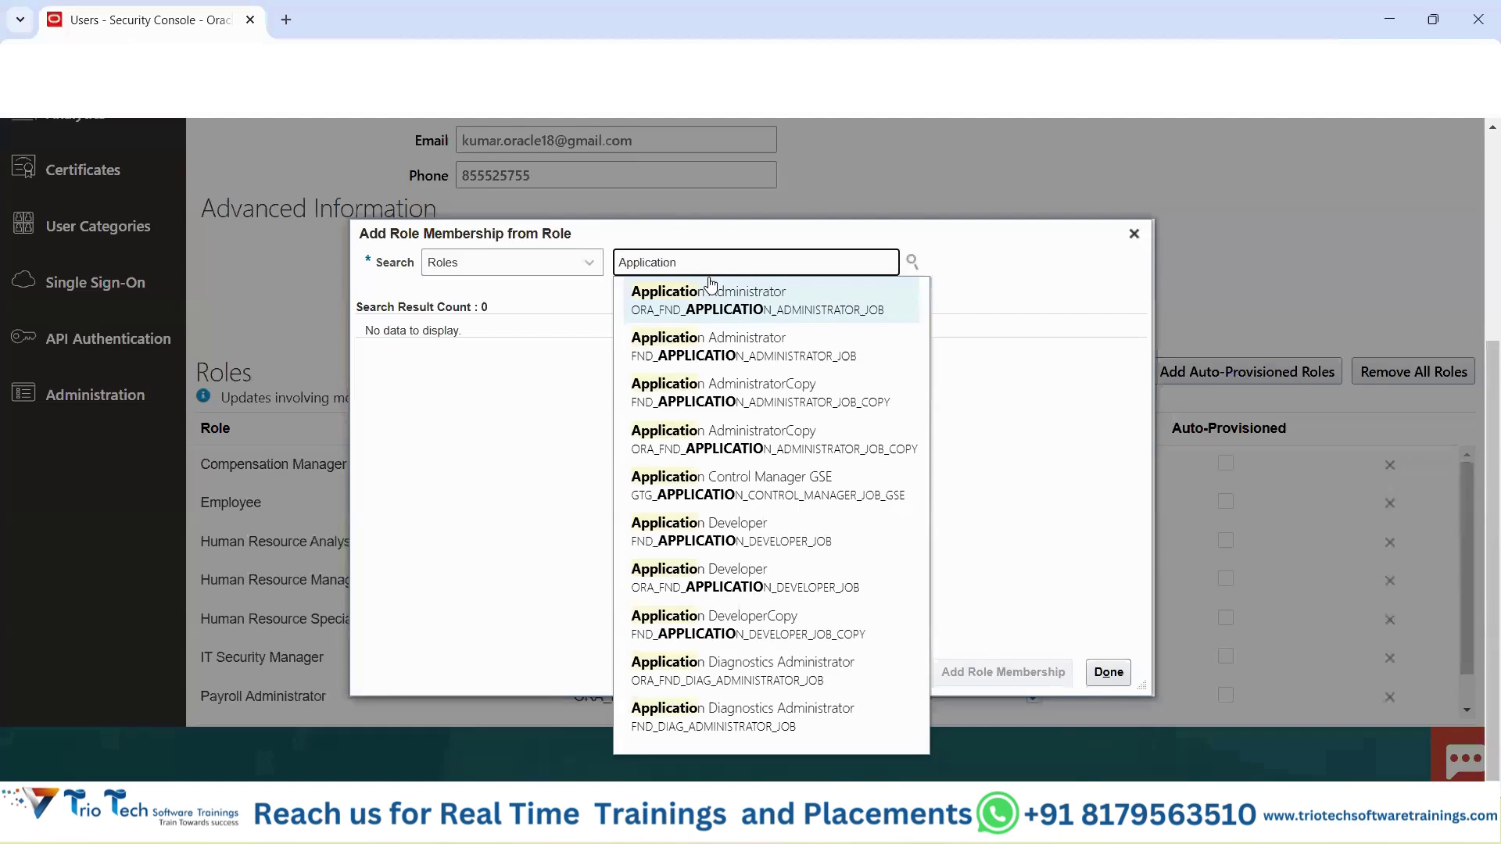
type("Impl")
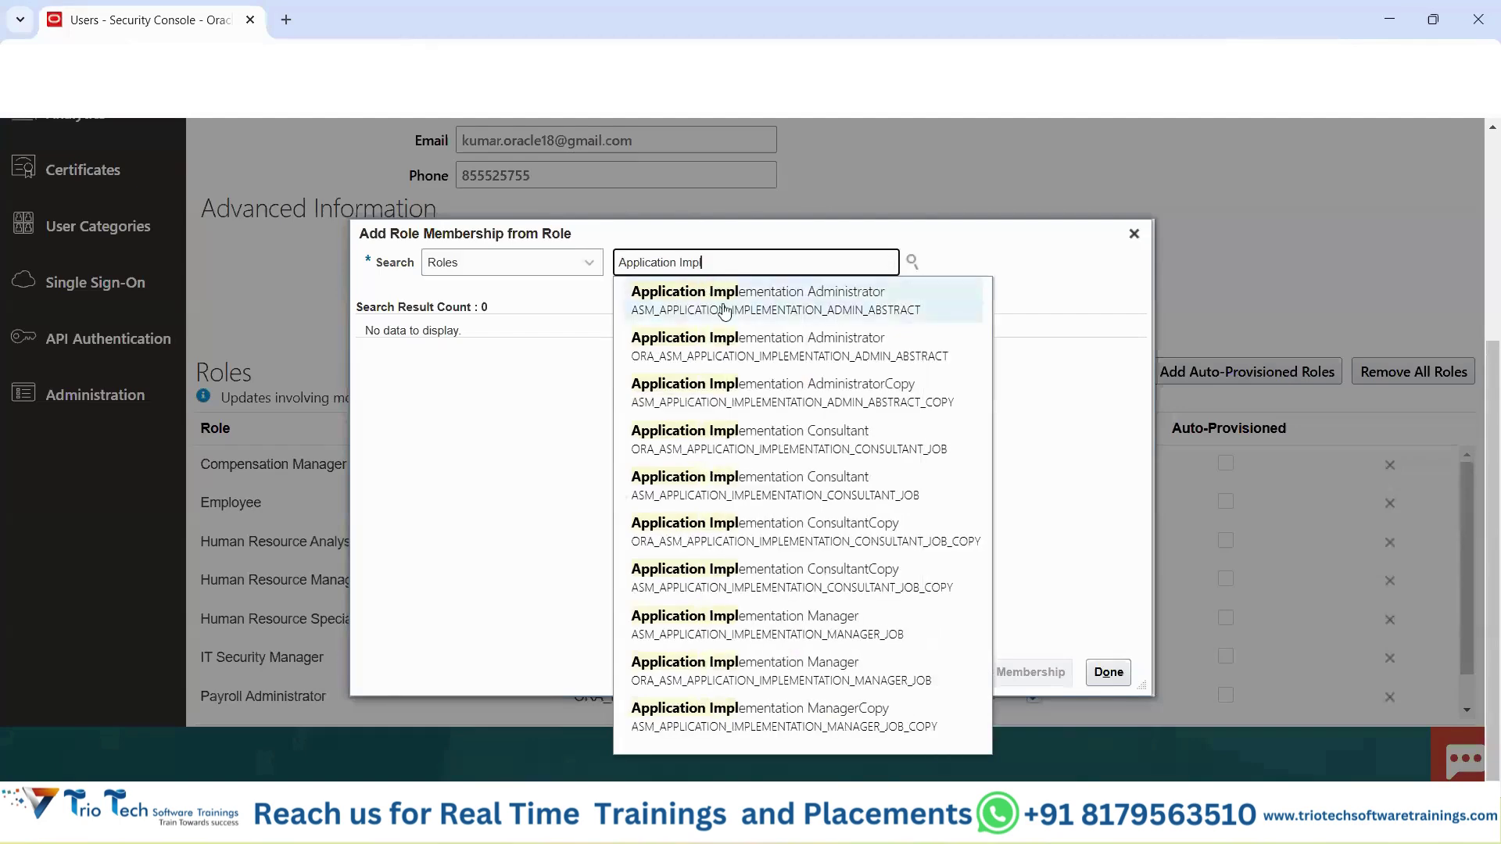
left_click(737, 344)
left_click_drag(833, 263, 613, 259)
left_click(560, 336)
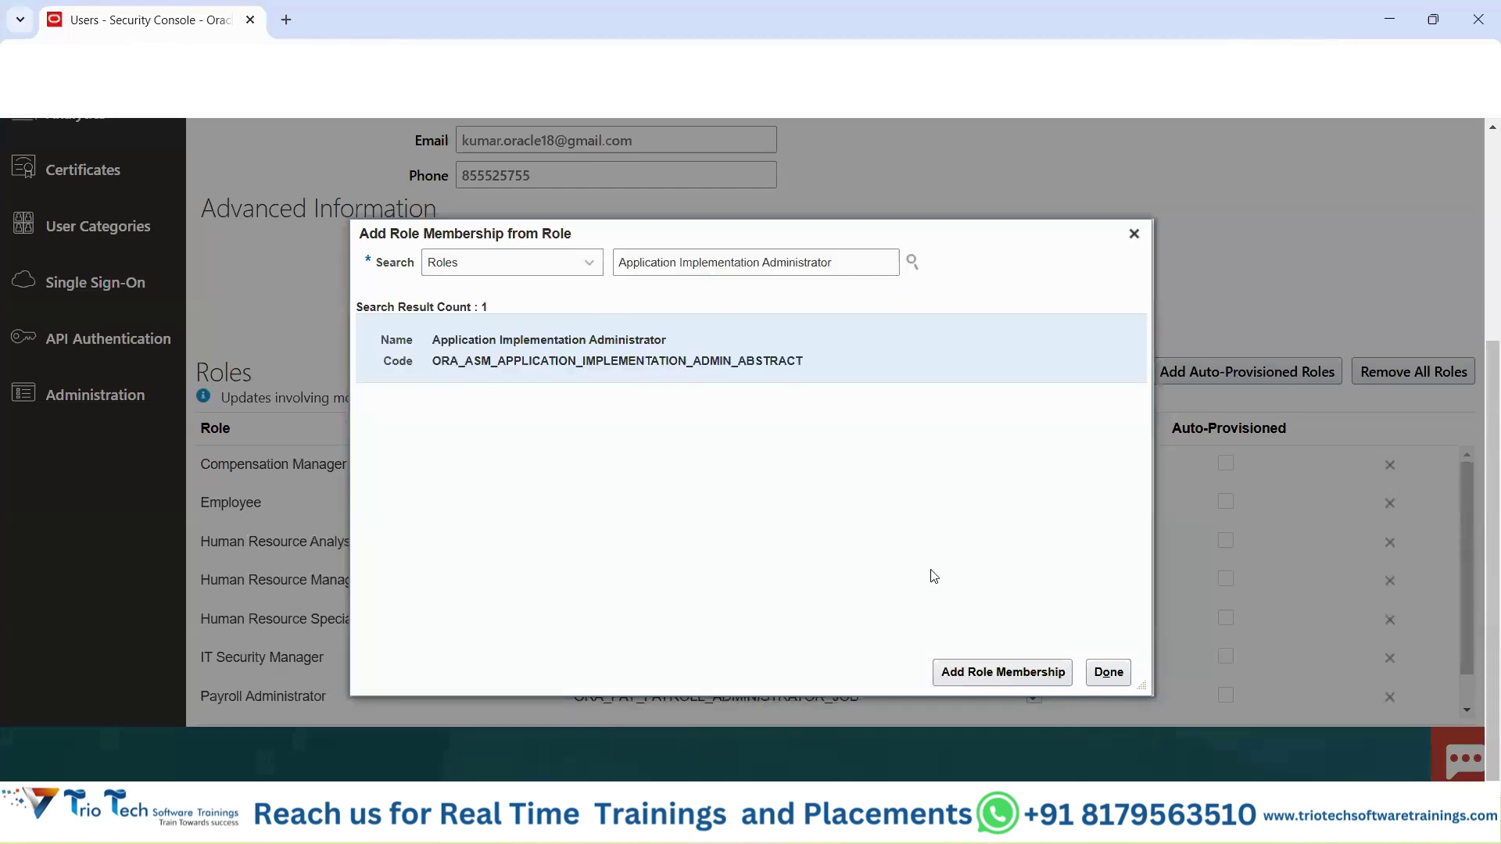
left_click(981, 672)
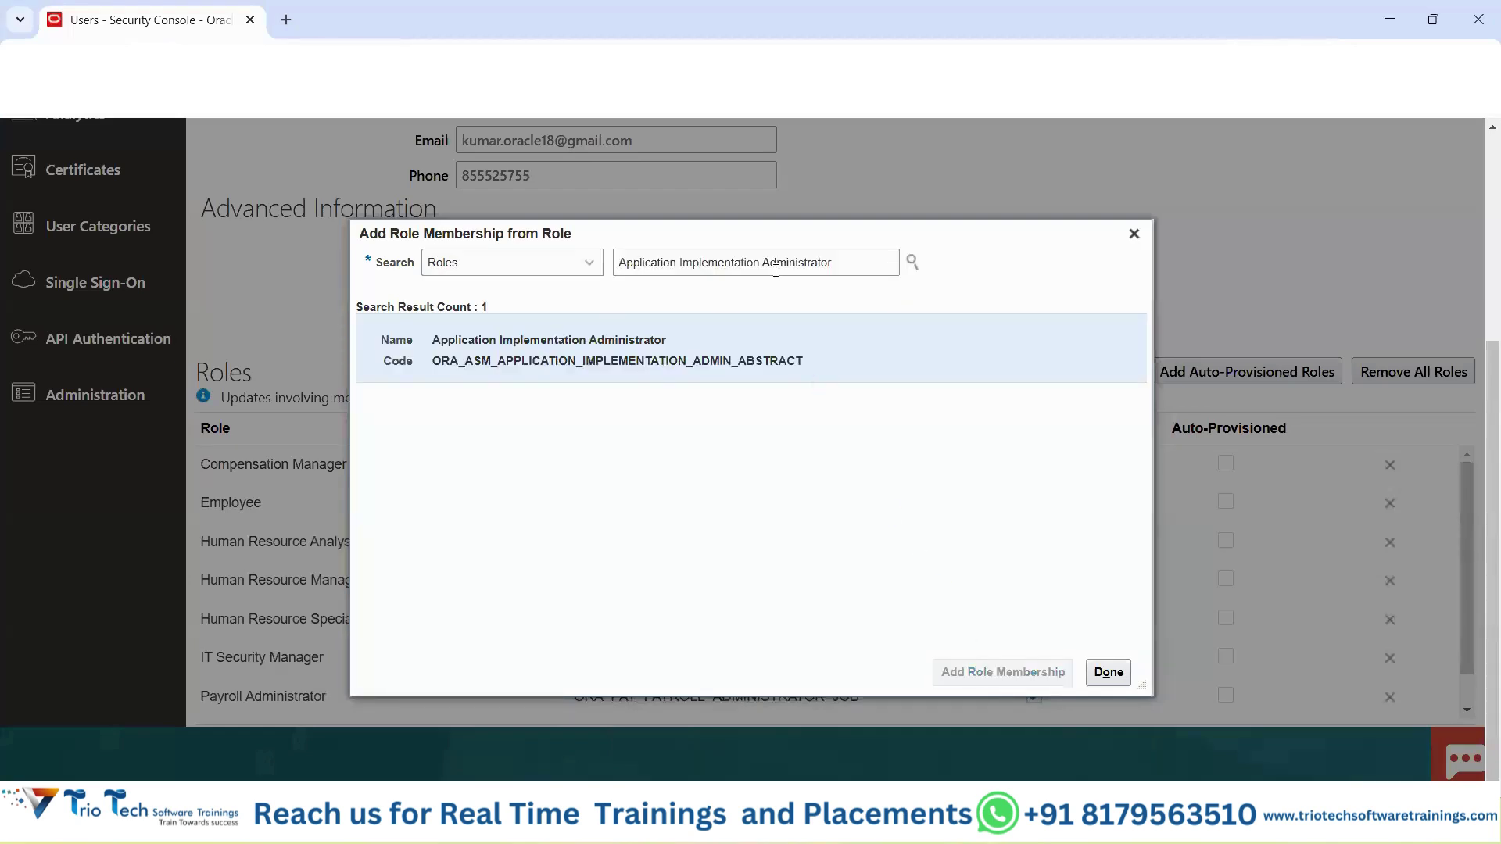
left_click_drag(760, 263, 873, 266)
key("BackSpace")
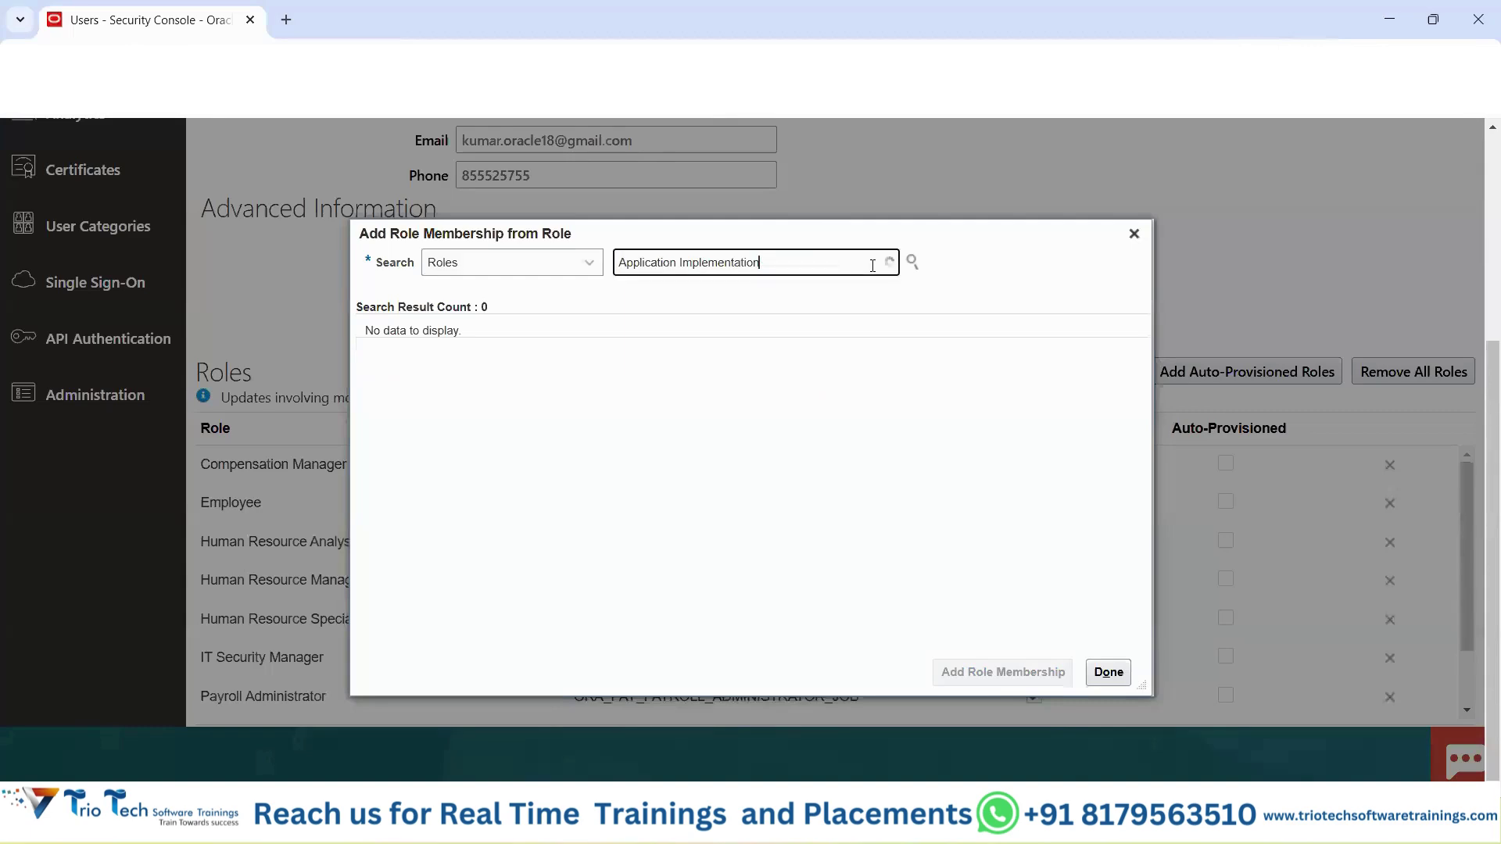
type("c")
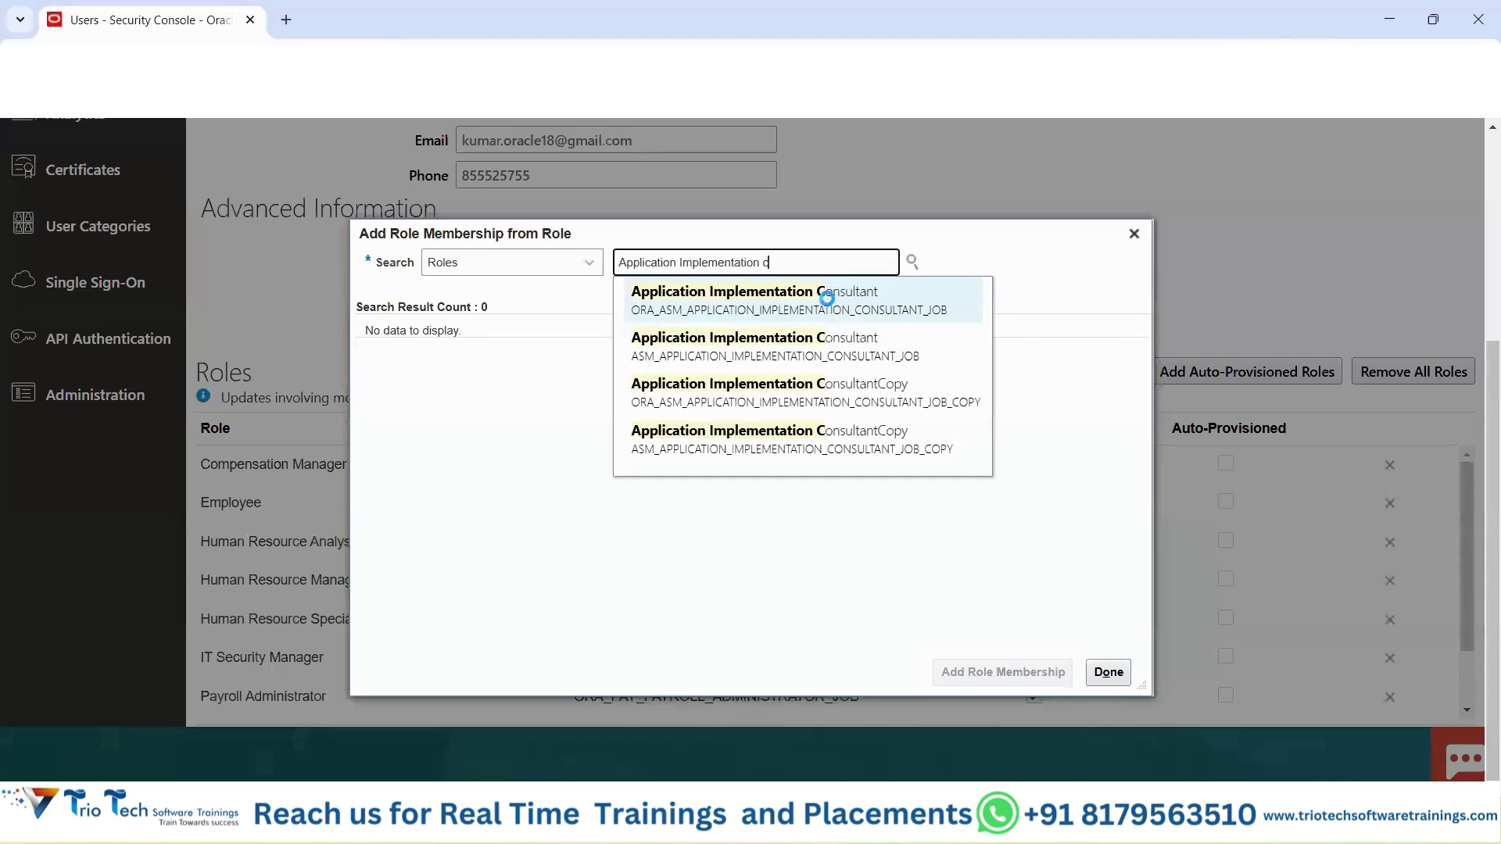
left_click(829, 298)
left_click(598, 350)
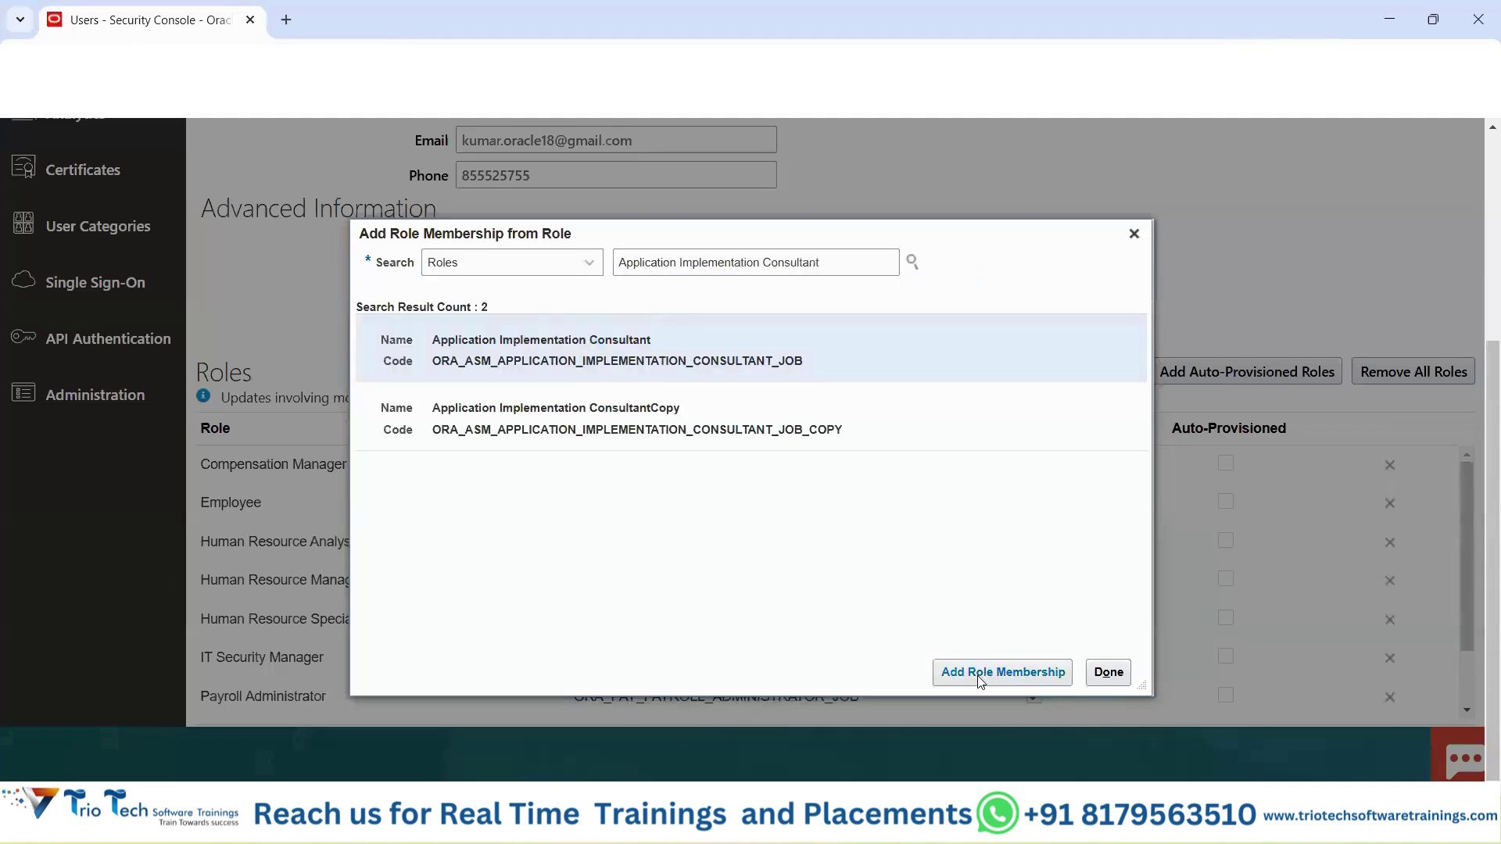
left_click(1005, 673)
Add the Application Implementation Manager role and finish adding roles.
left_click(760, 263)
key("shift+End")
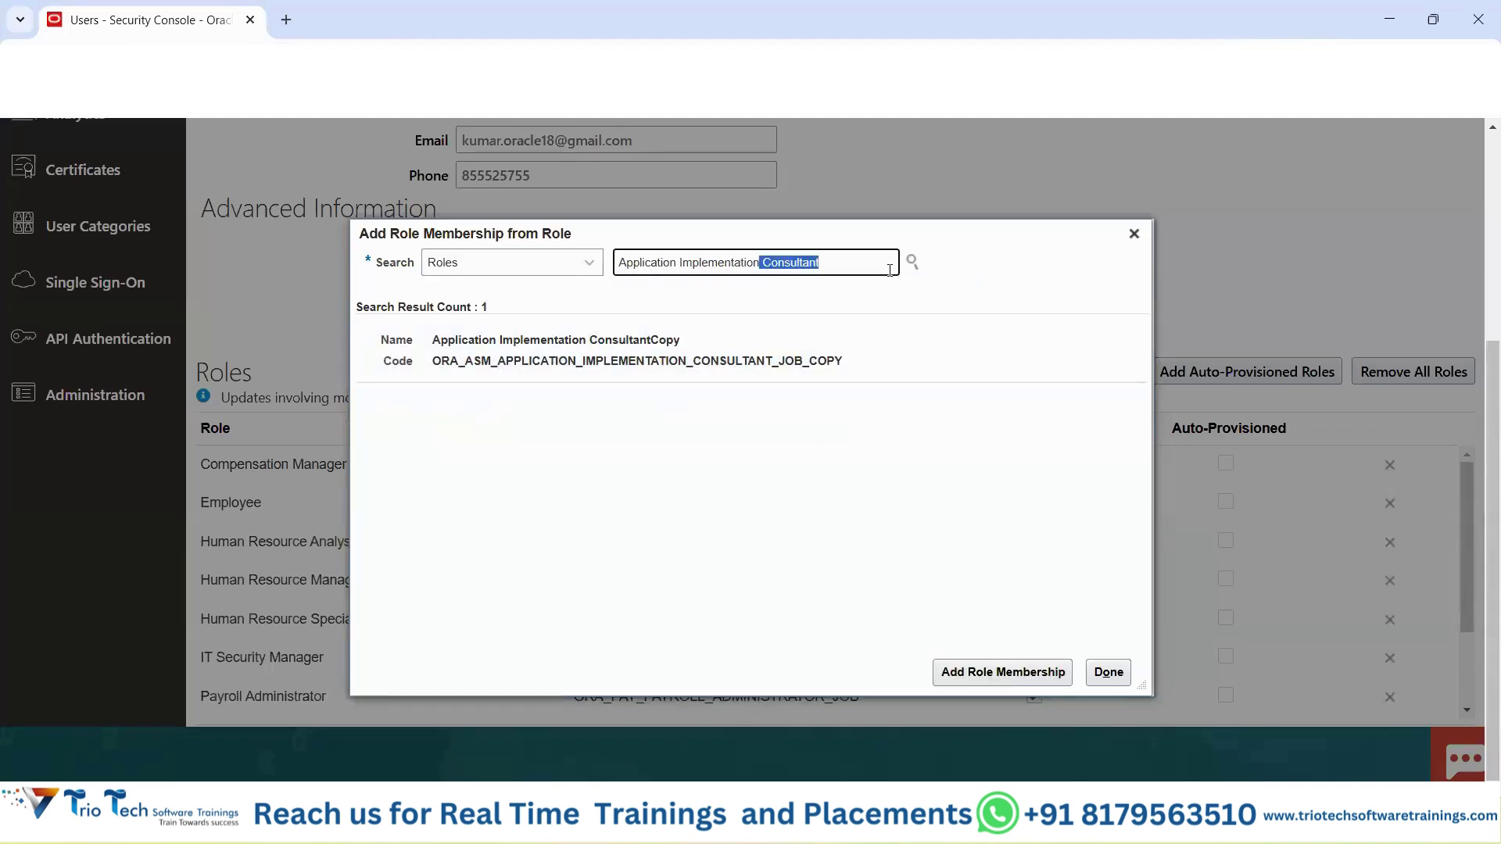
key("BackSpace")
type("ma")
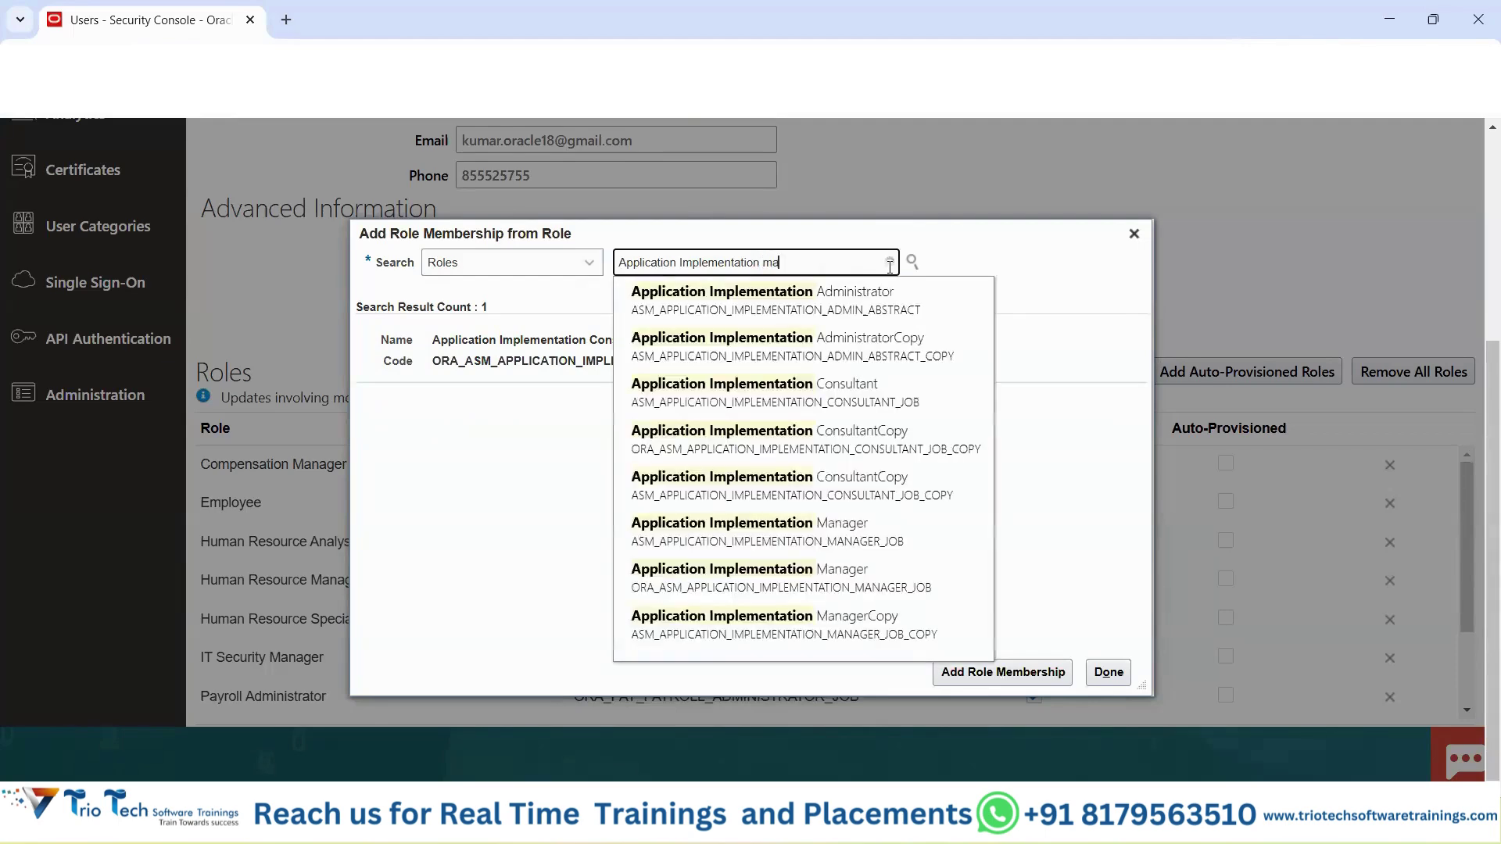
left_click(765, 359)
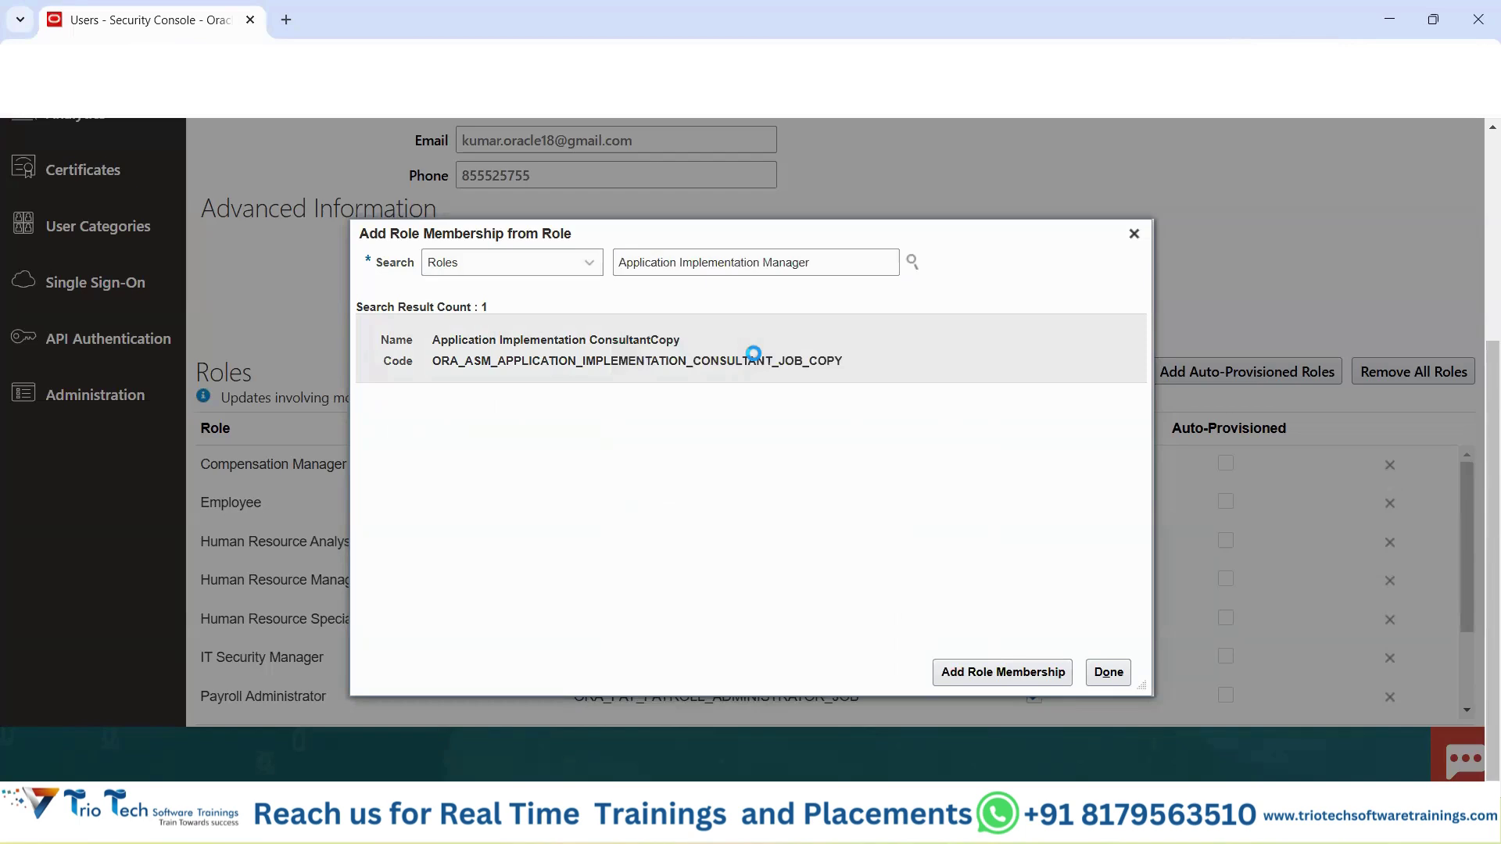
left_click(993, 672)
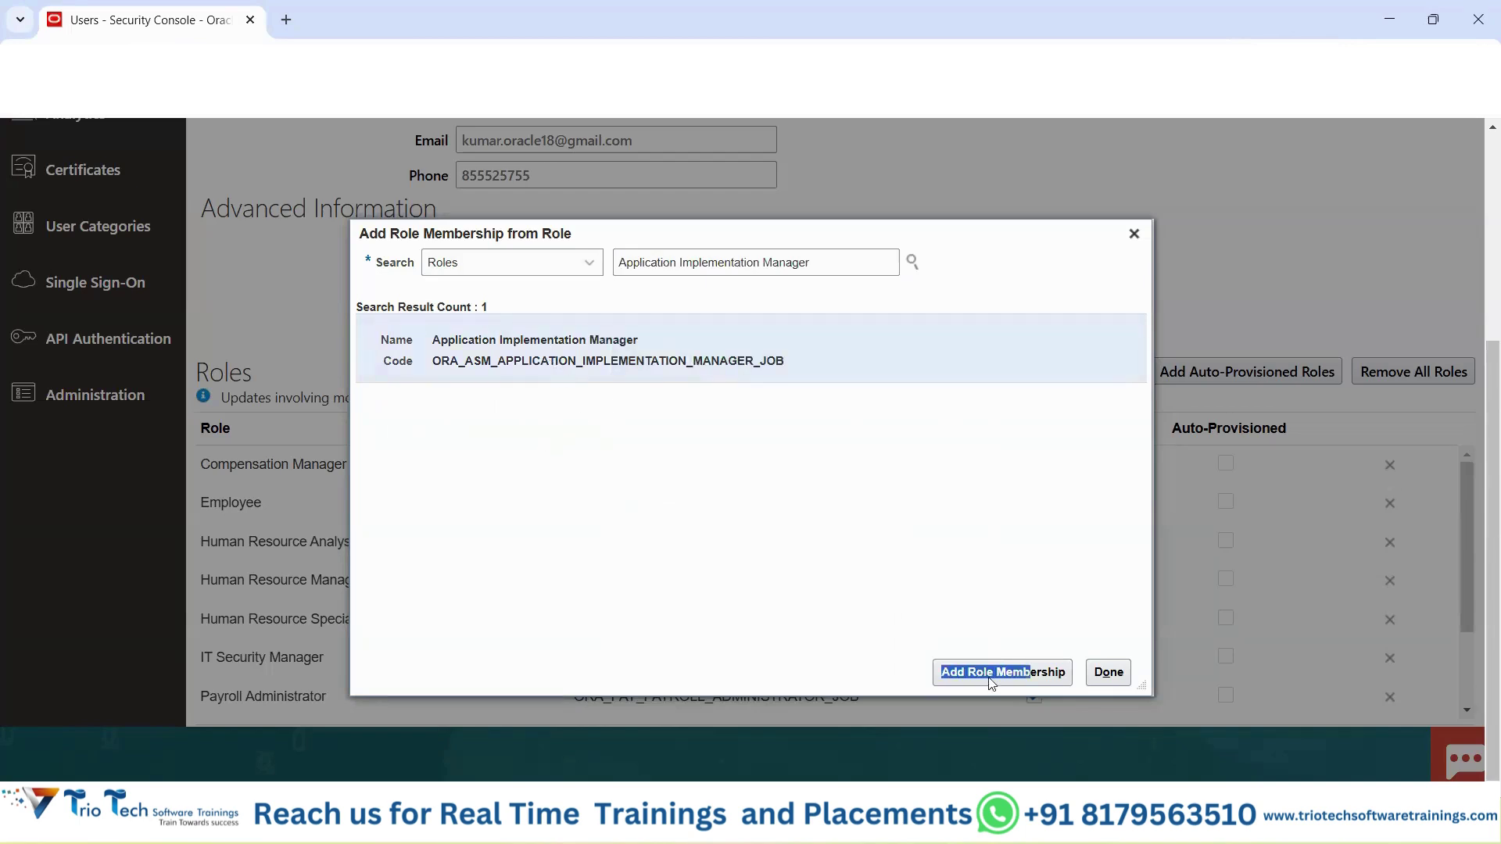
left_click(1130, 233)
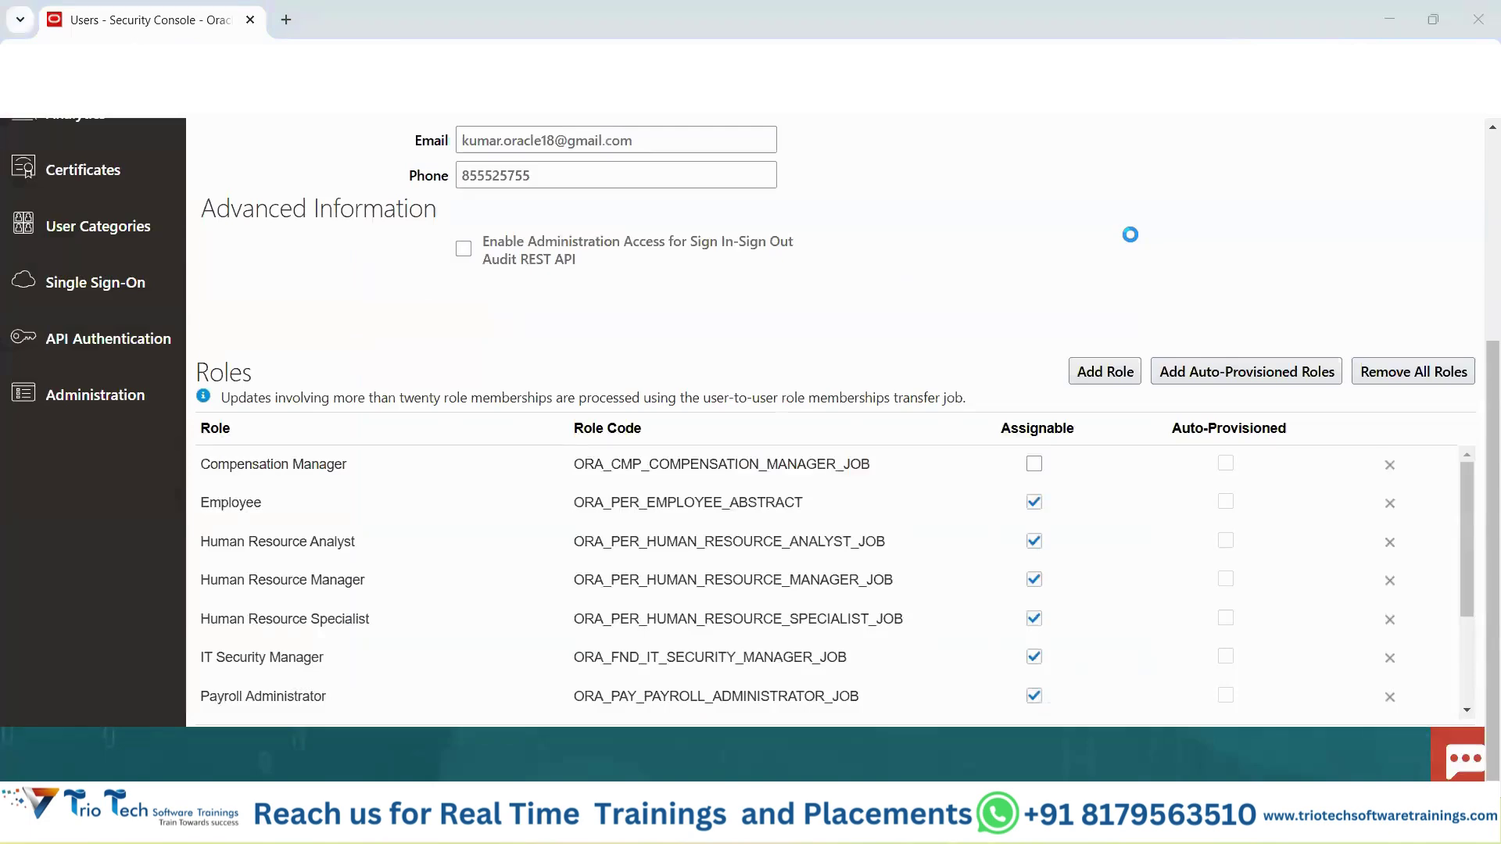
scroll(321, 506, "down", 2)
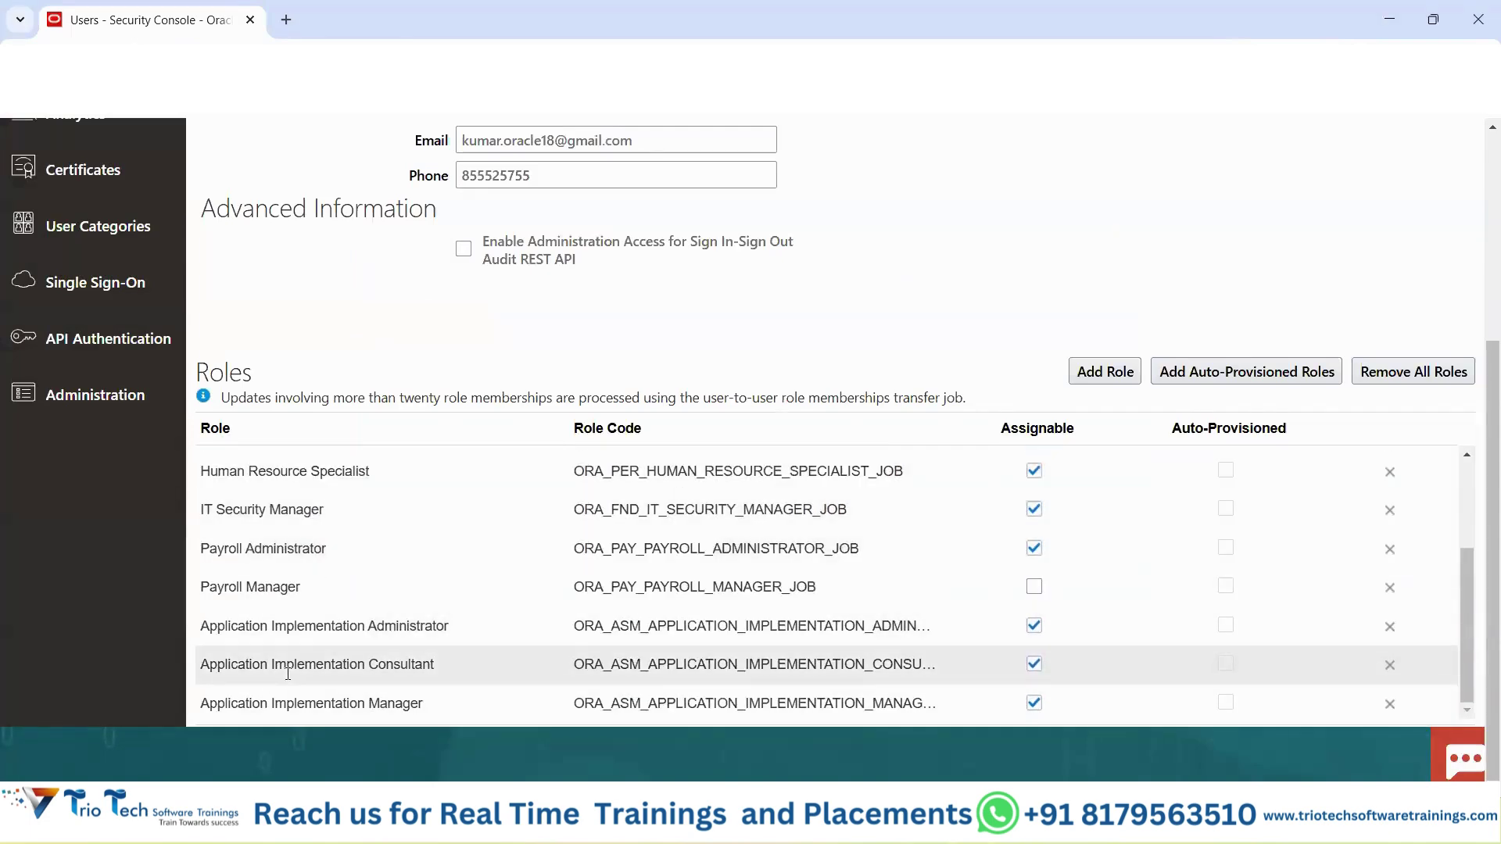
scroll(1105, 358, "up", 4)
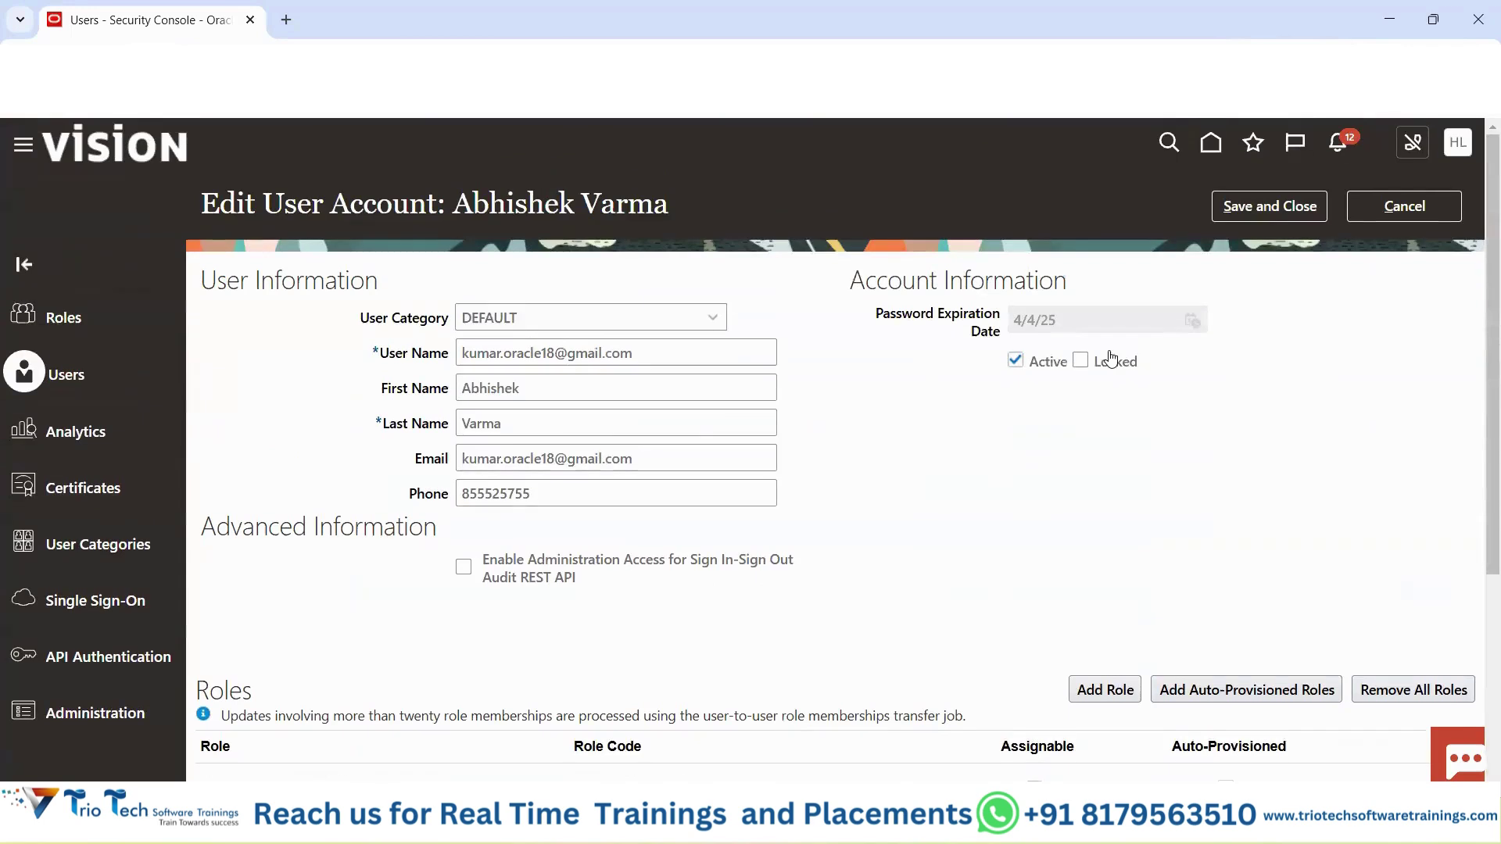
Save the account with its three implementation roles, review its Roles, and return to User Accounts.
left_click(1259, 204)
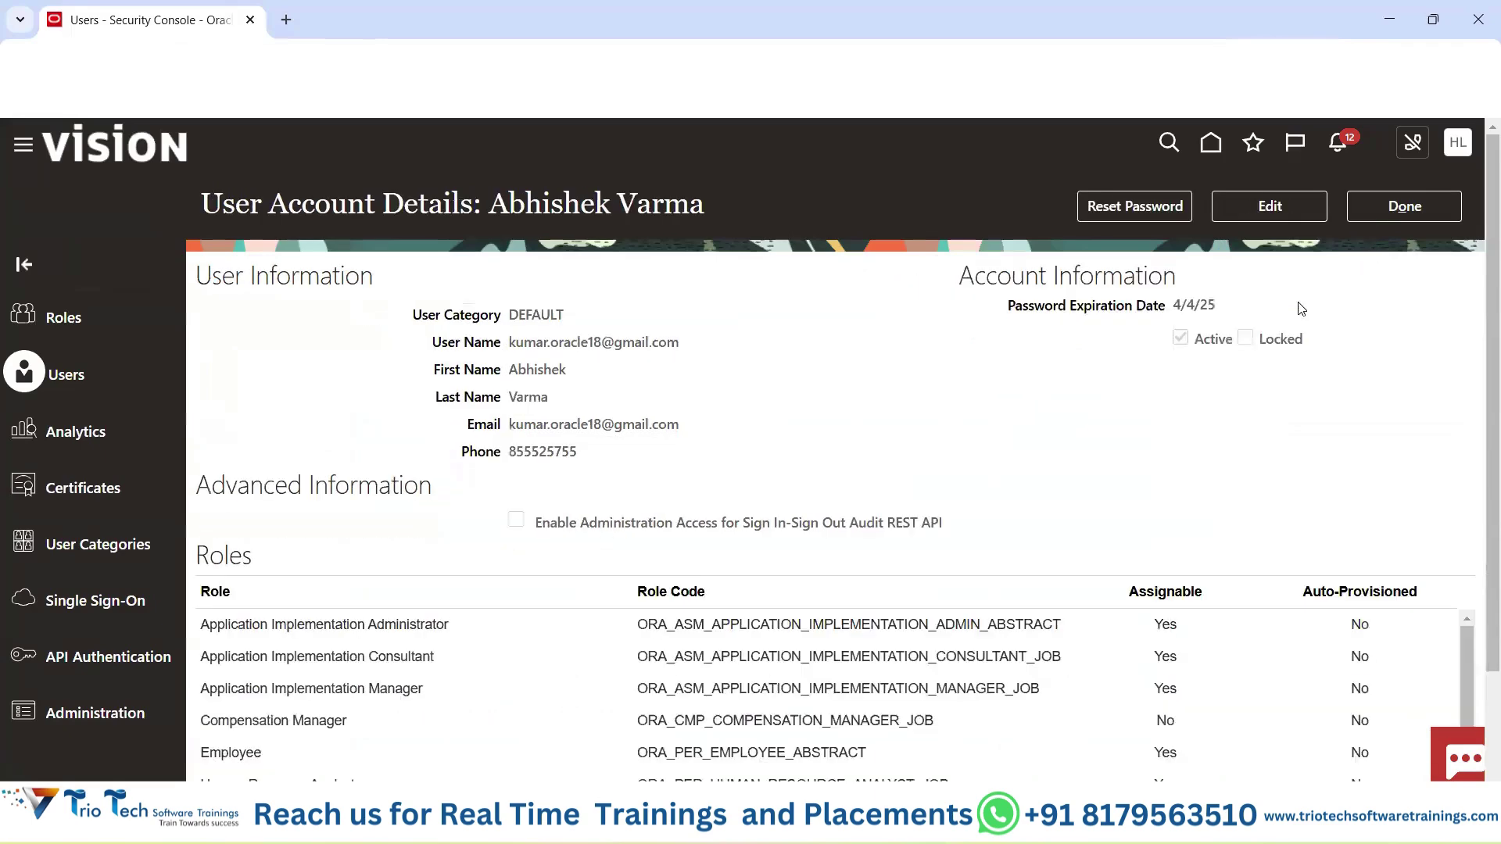
scroll(338, 576, "down", 5)
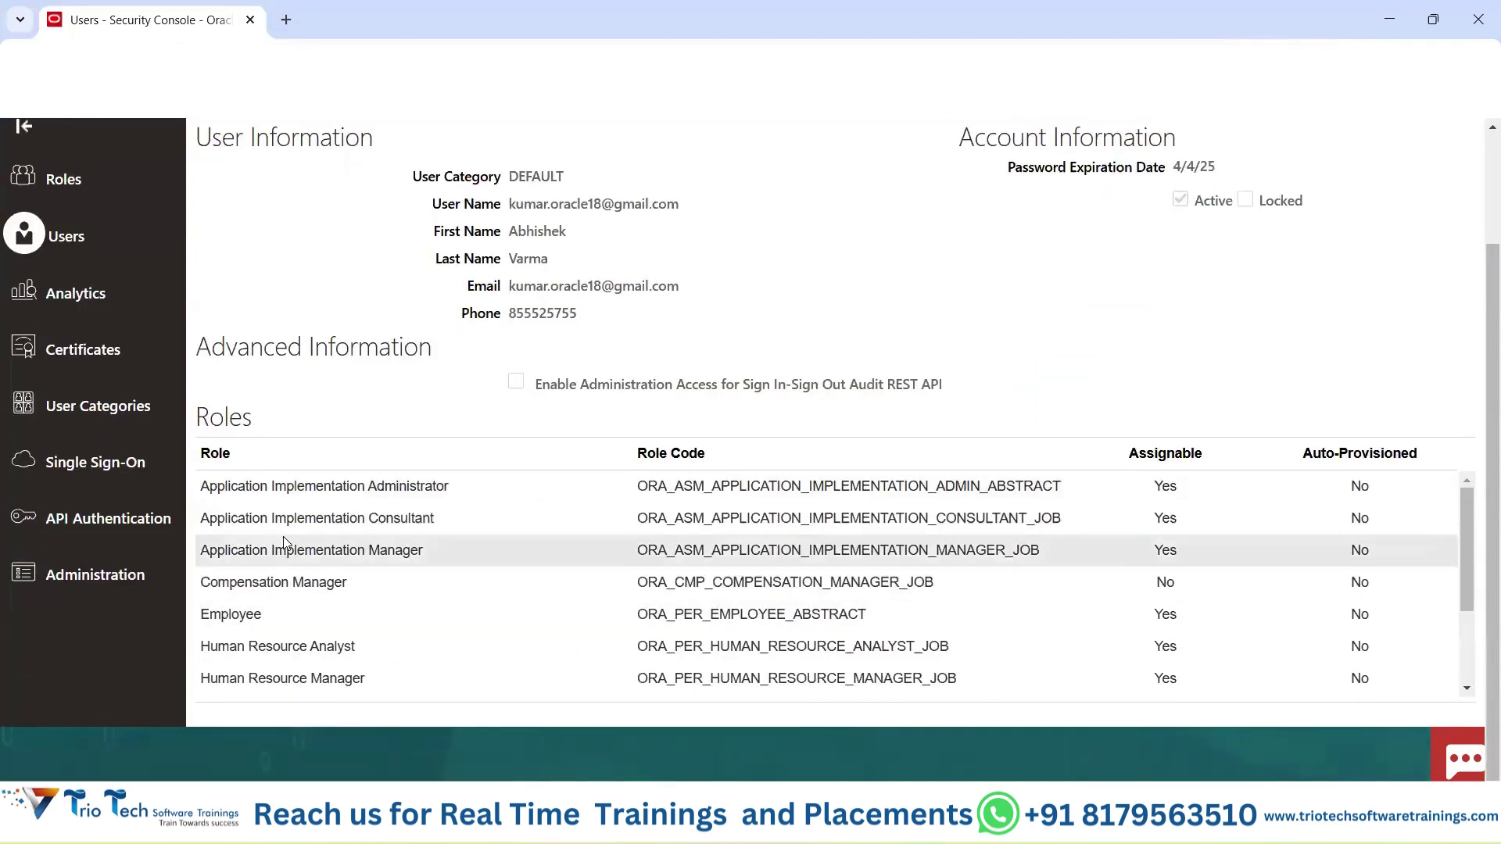
scroll(354, 530, "up", 5)
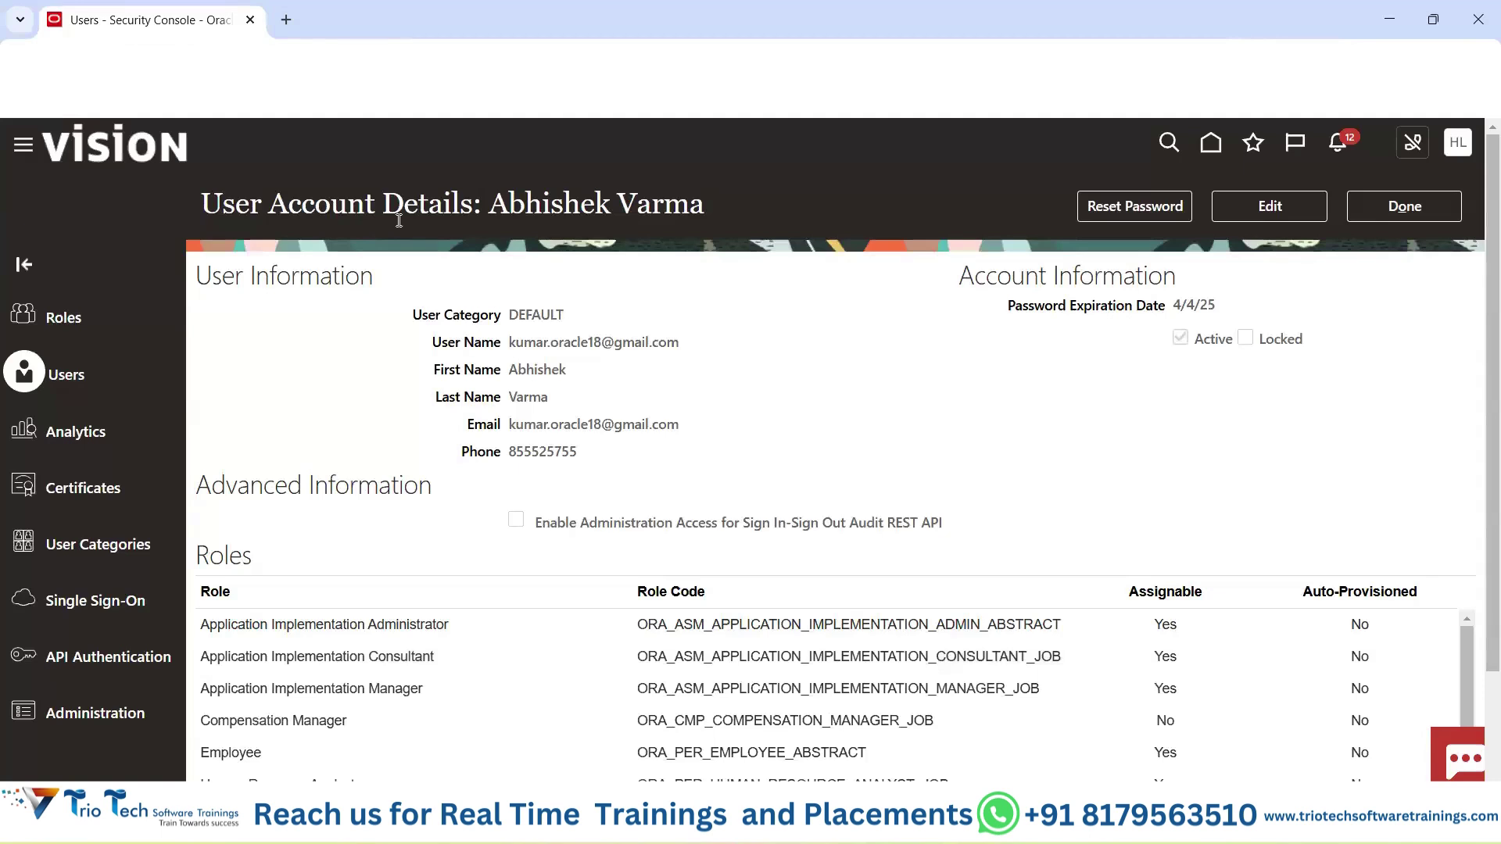
double_click(346, 206)
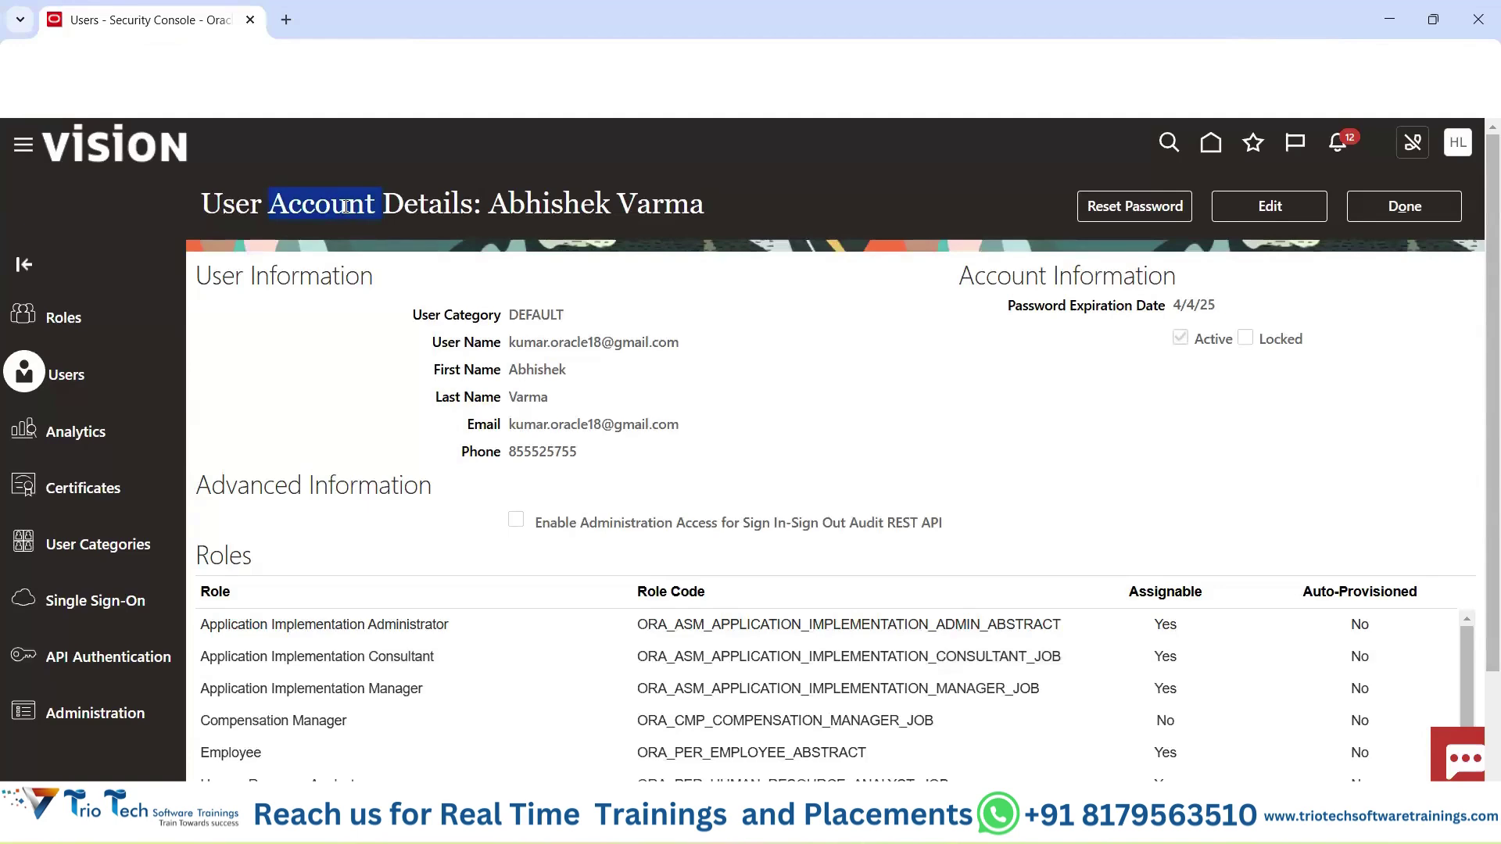
scroll(245, 435, "down", 2)
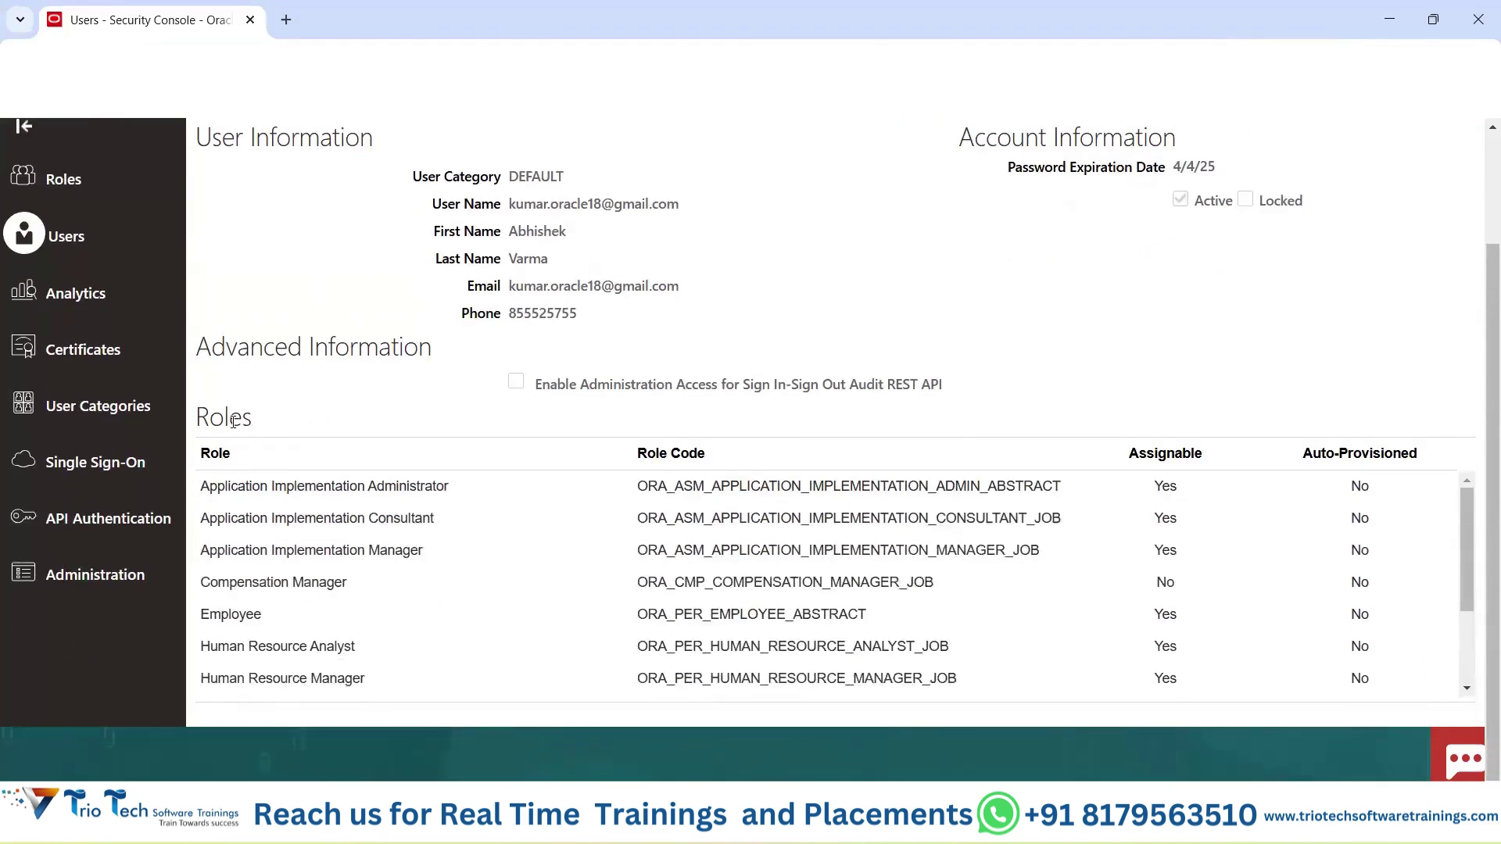
double_click(239, 422)
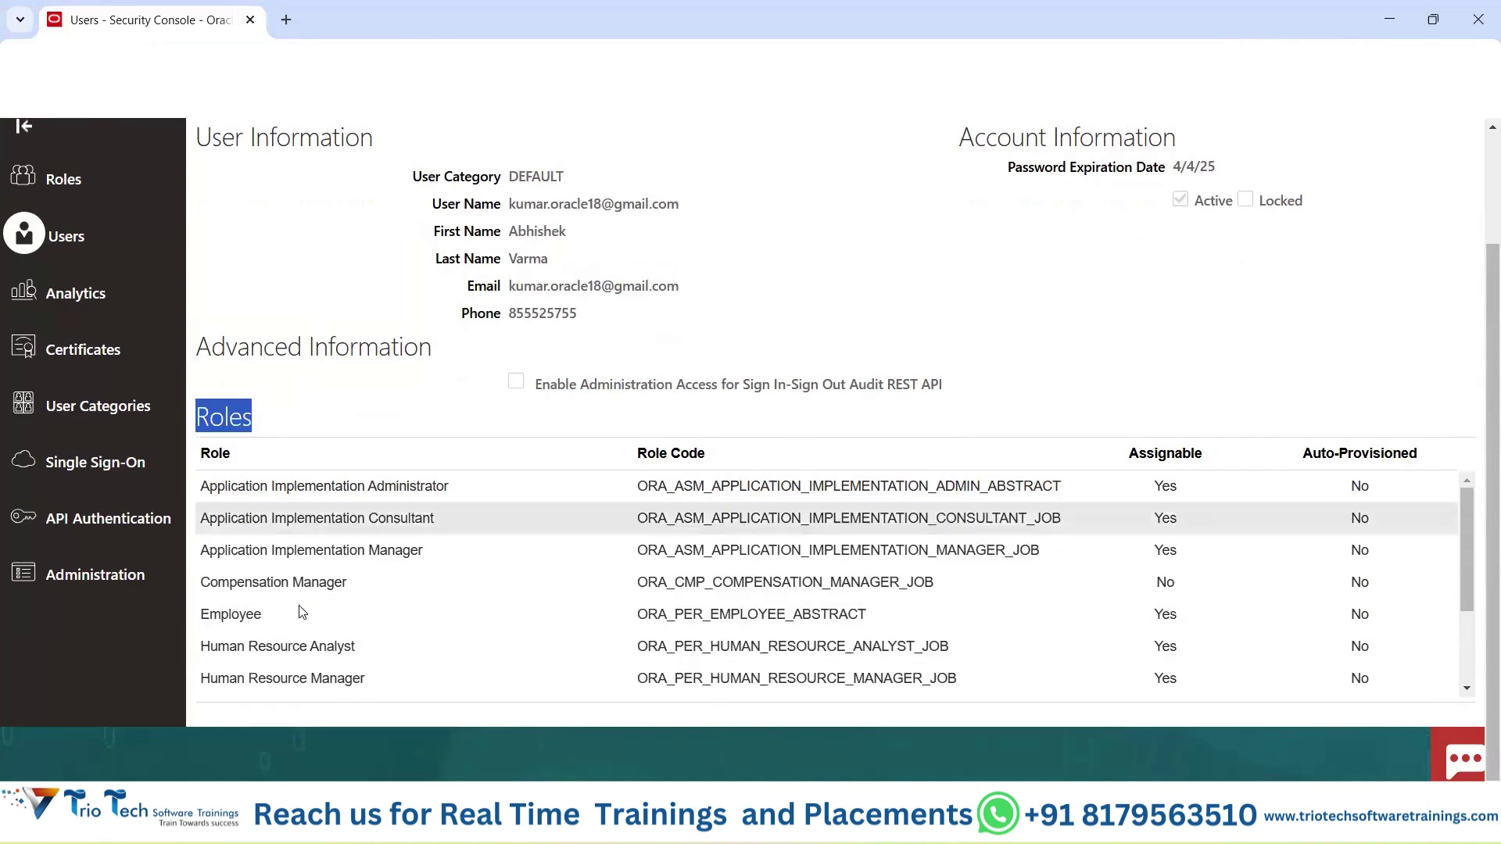
scroll(969, 355, "up", 2)
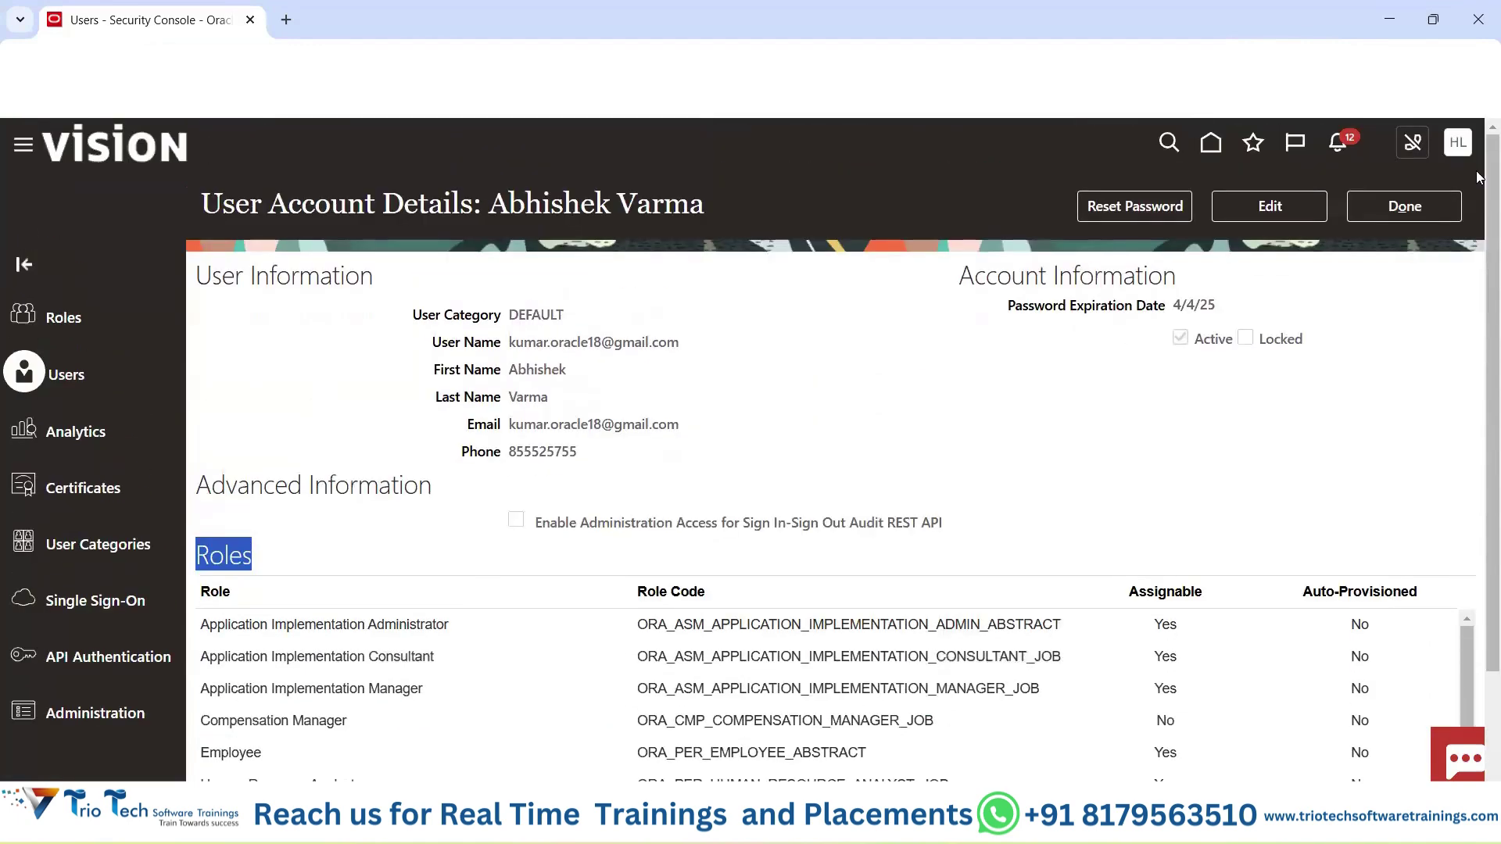
left_click(1404, 215)
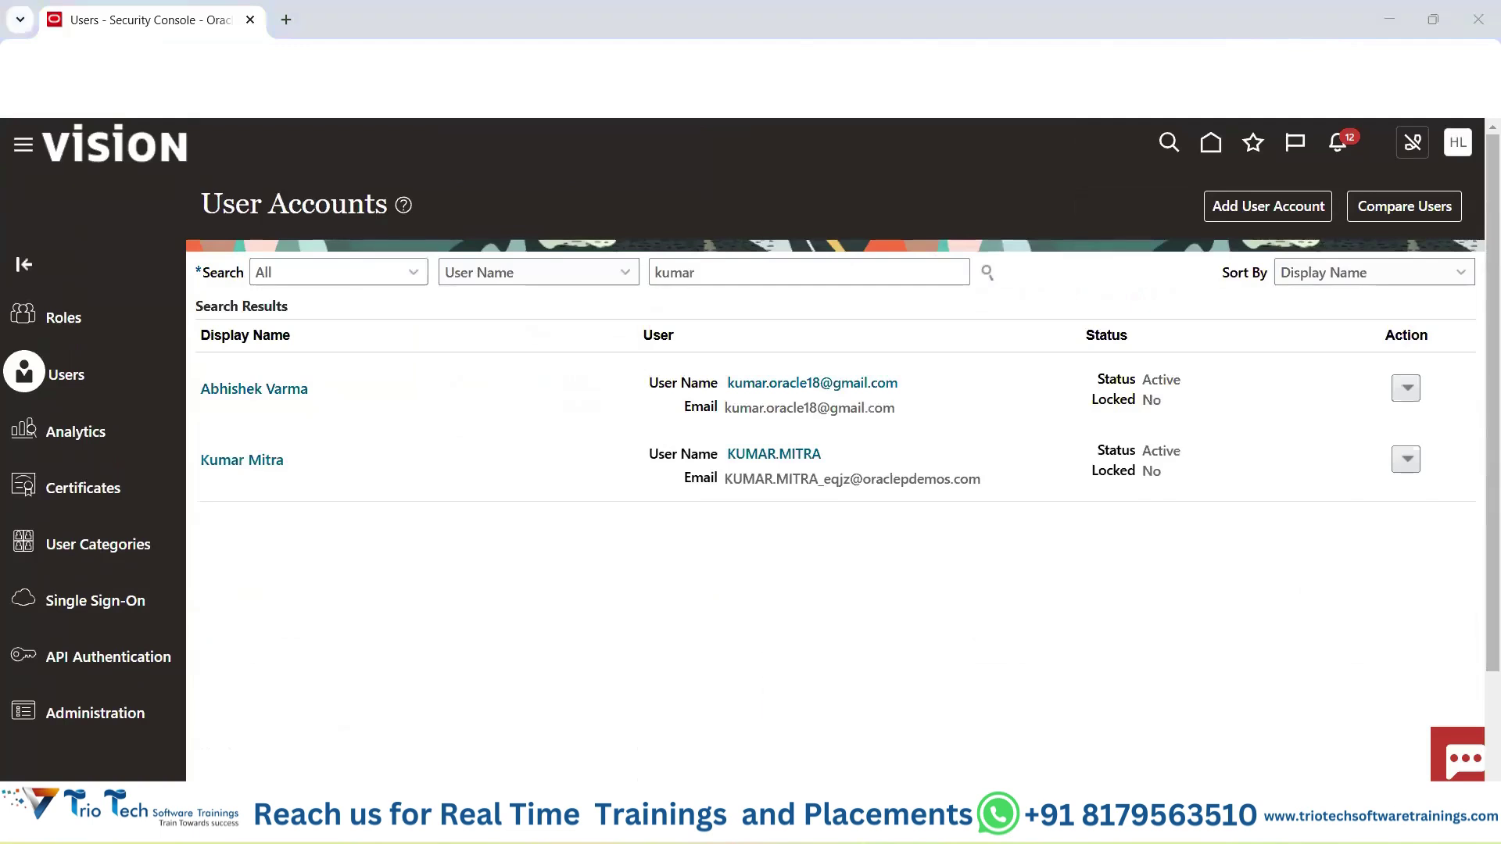
key("alt+Tab")
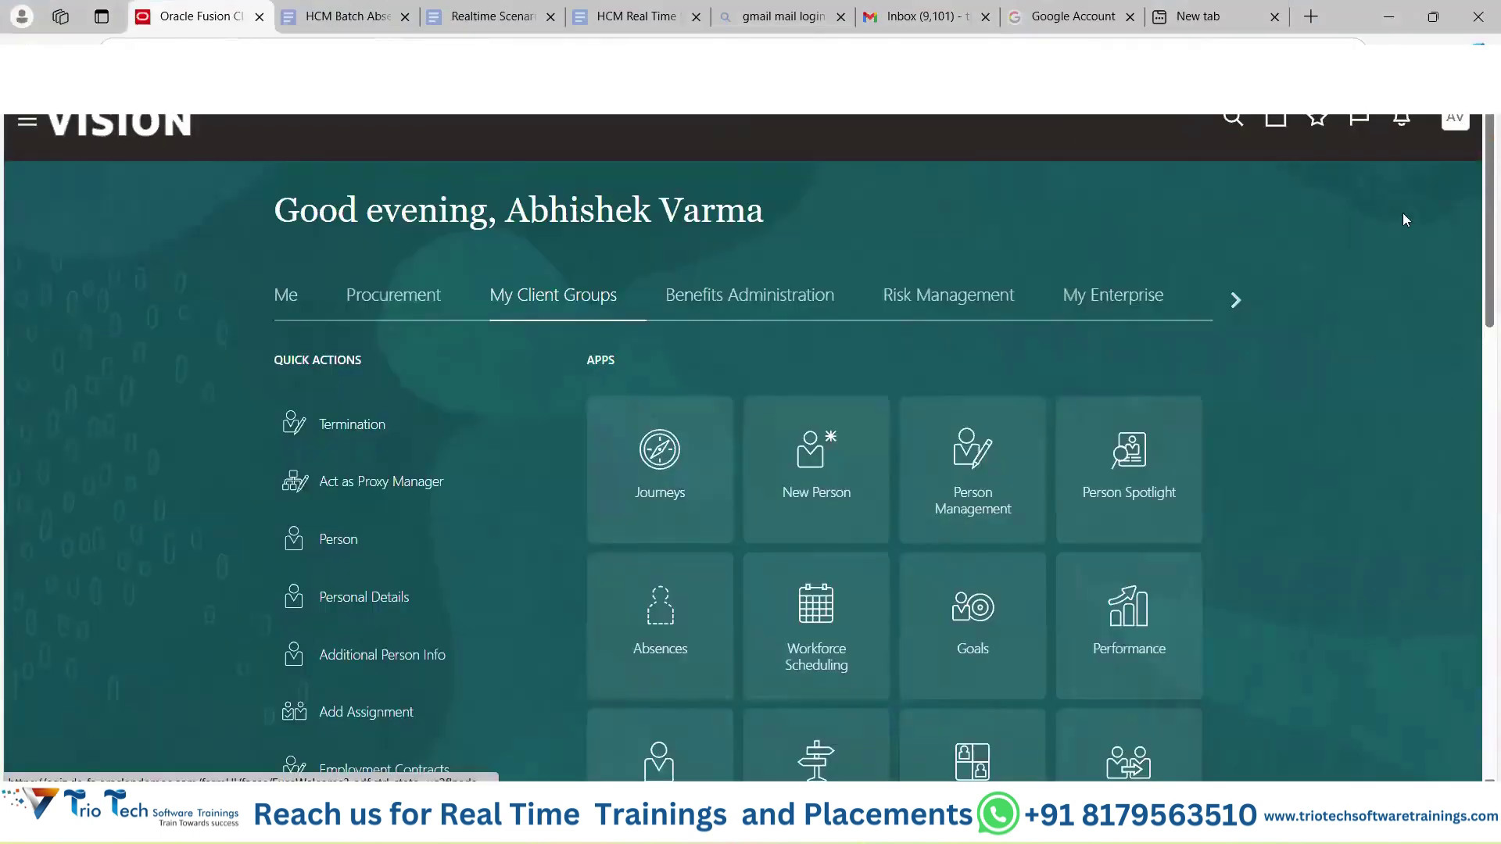
Sign out and enter the new user's e-mail address as the User ID.
left_click(1454, 119)
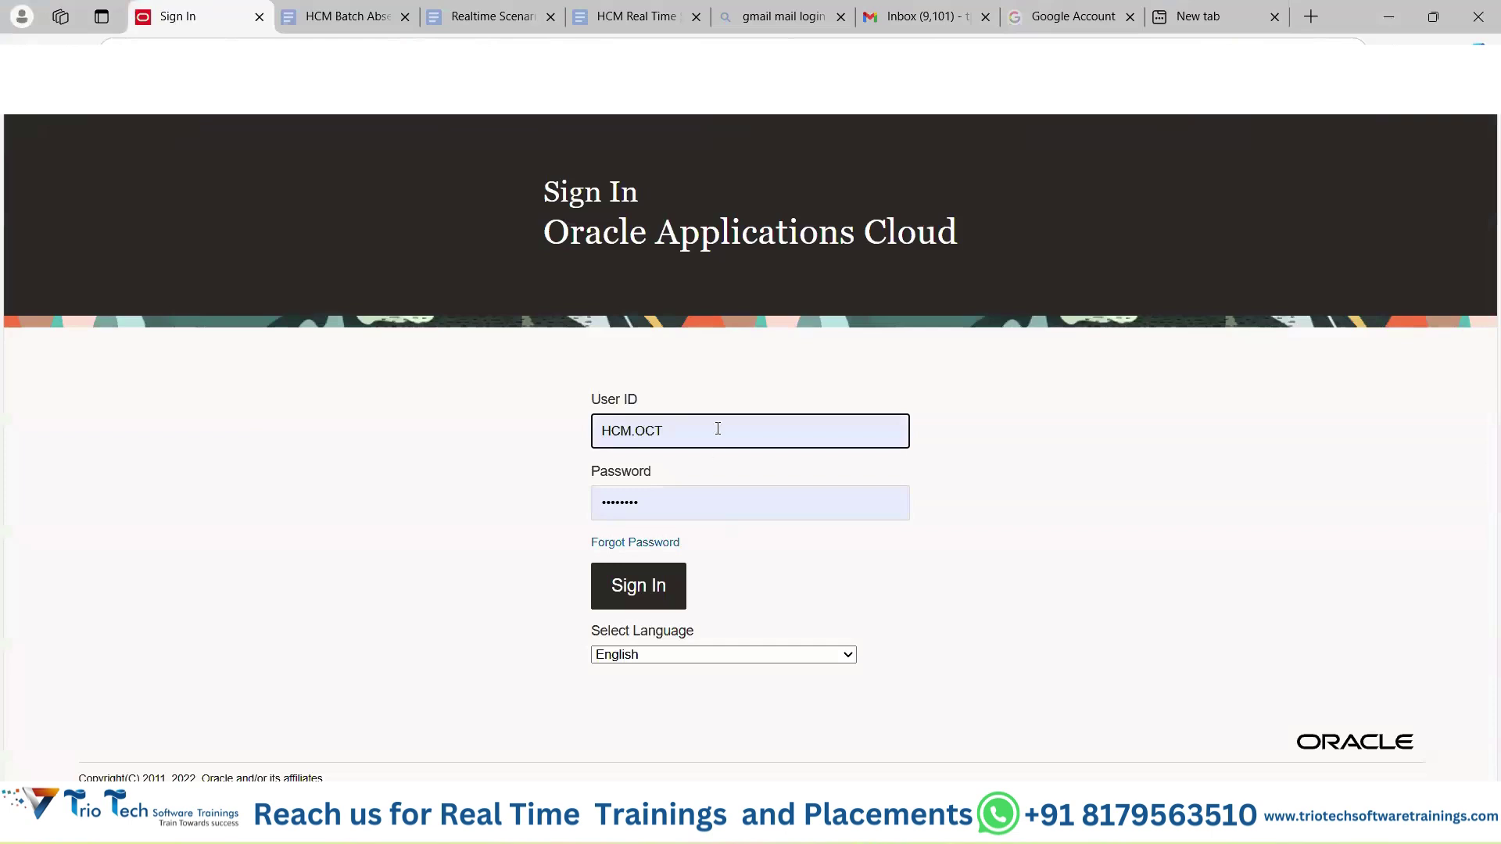
left_click(717, 429)
key("ctrl+a")
key("BackSpace")
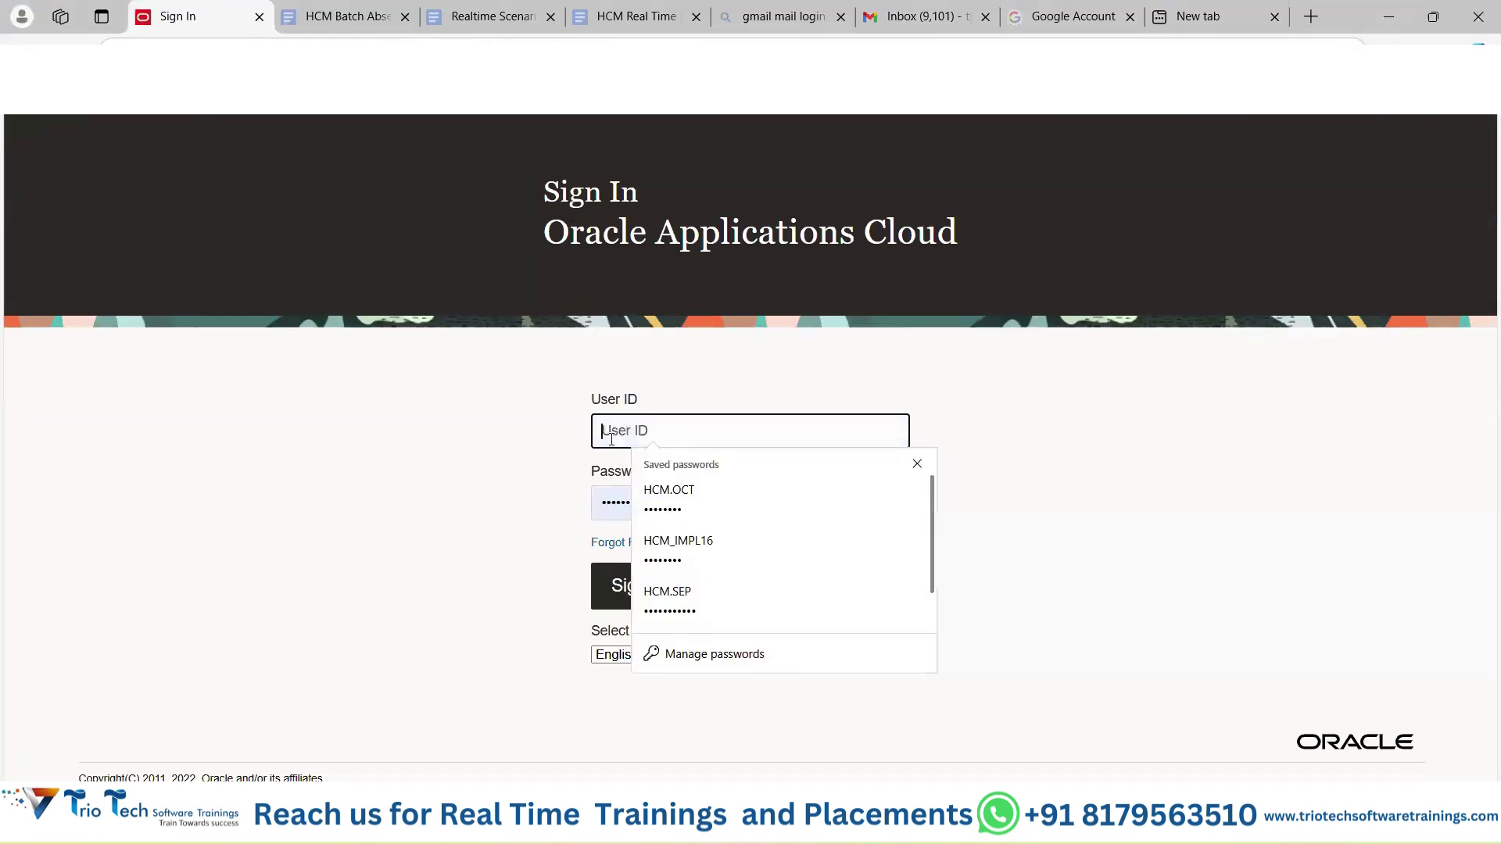
type("eq")
key("BackSpace")
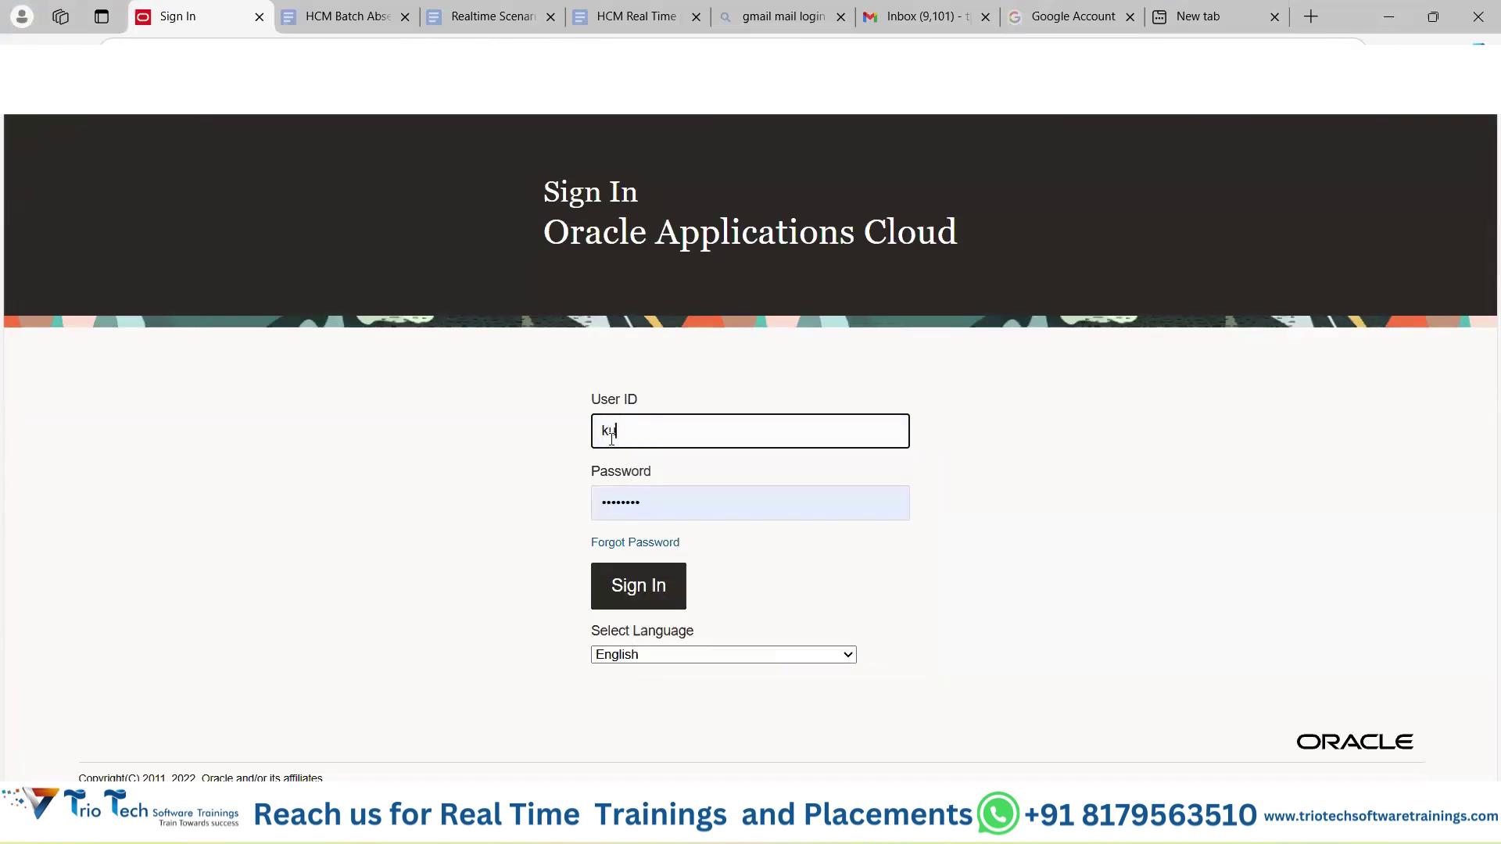
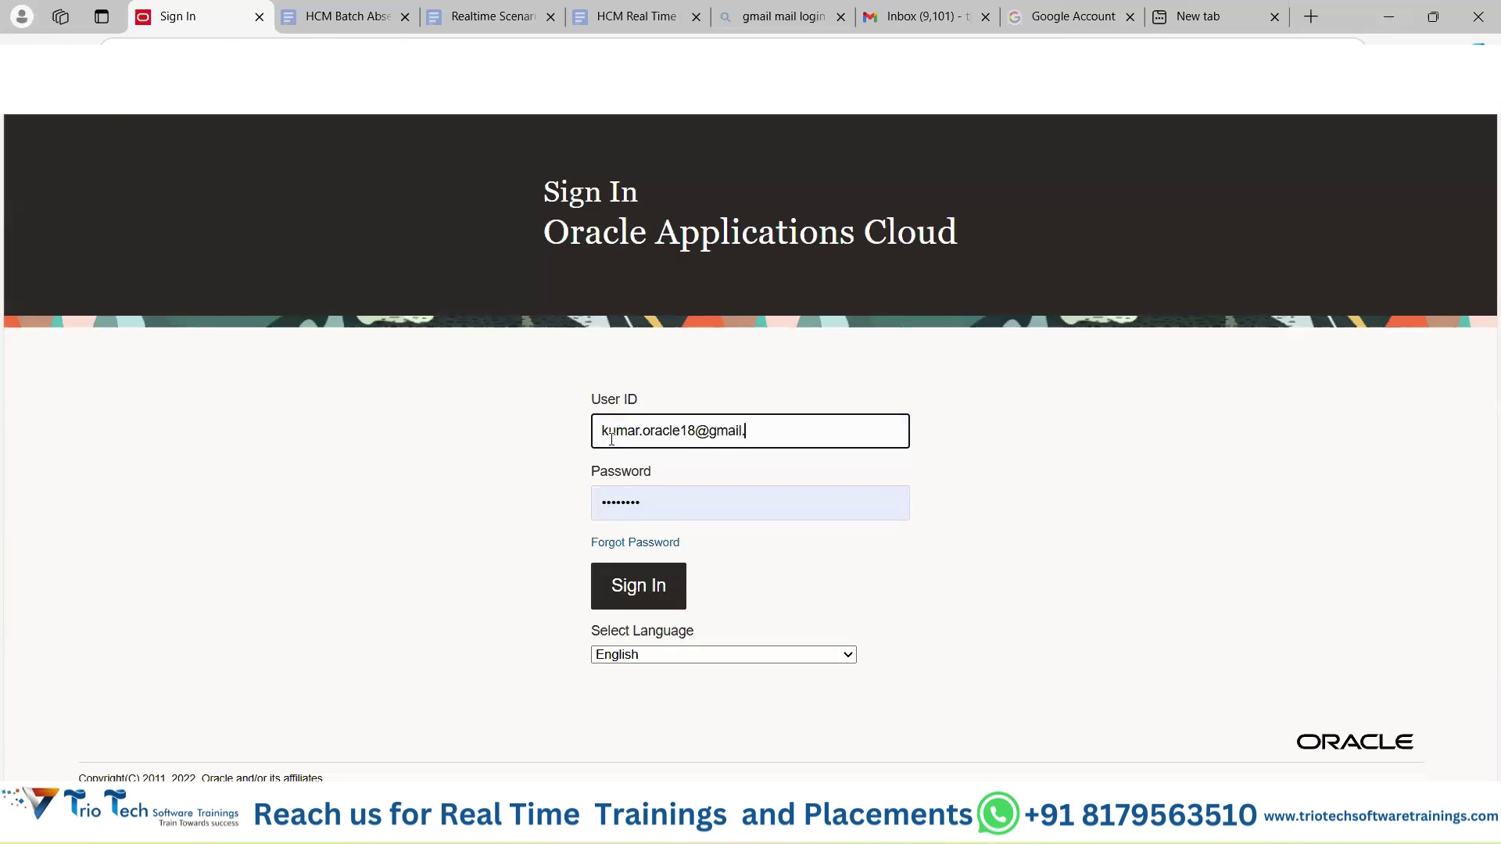
Replace the saved password with the new user's password and sign in.
key("Tab")
key("BackSpace")
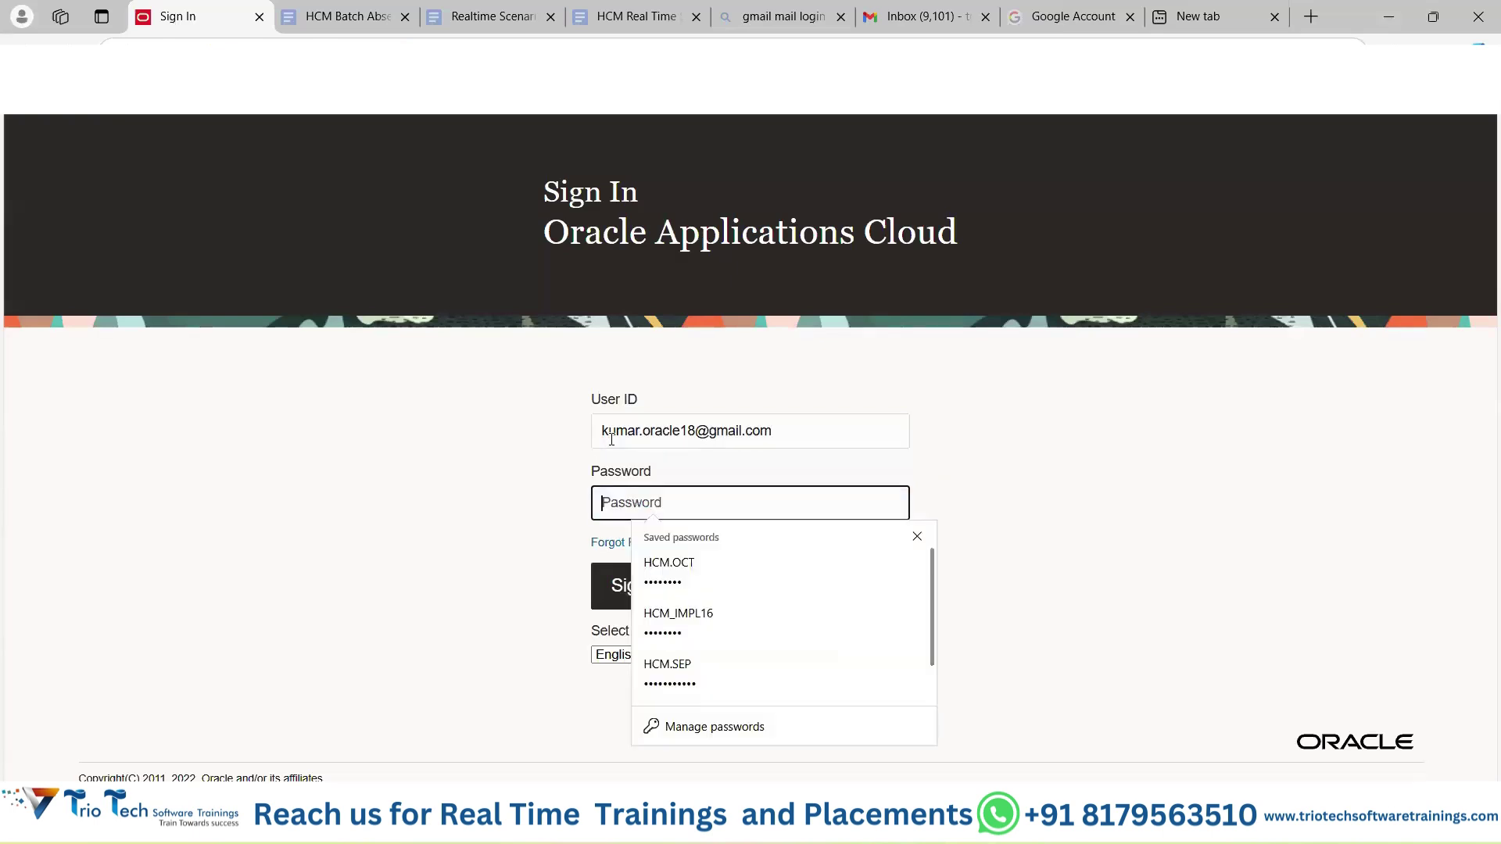
key("Caps_Lock")
type("•")
key("Caps_Lock")
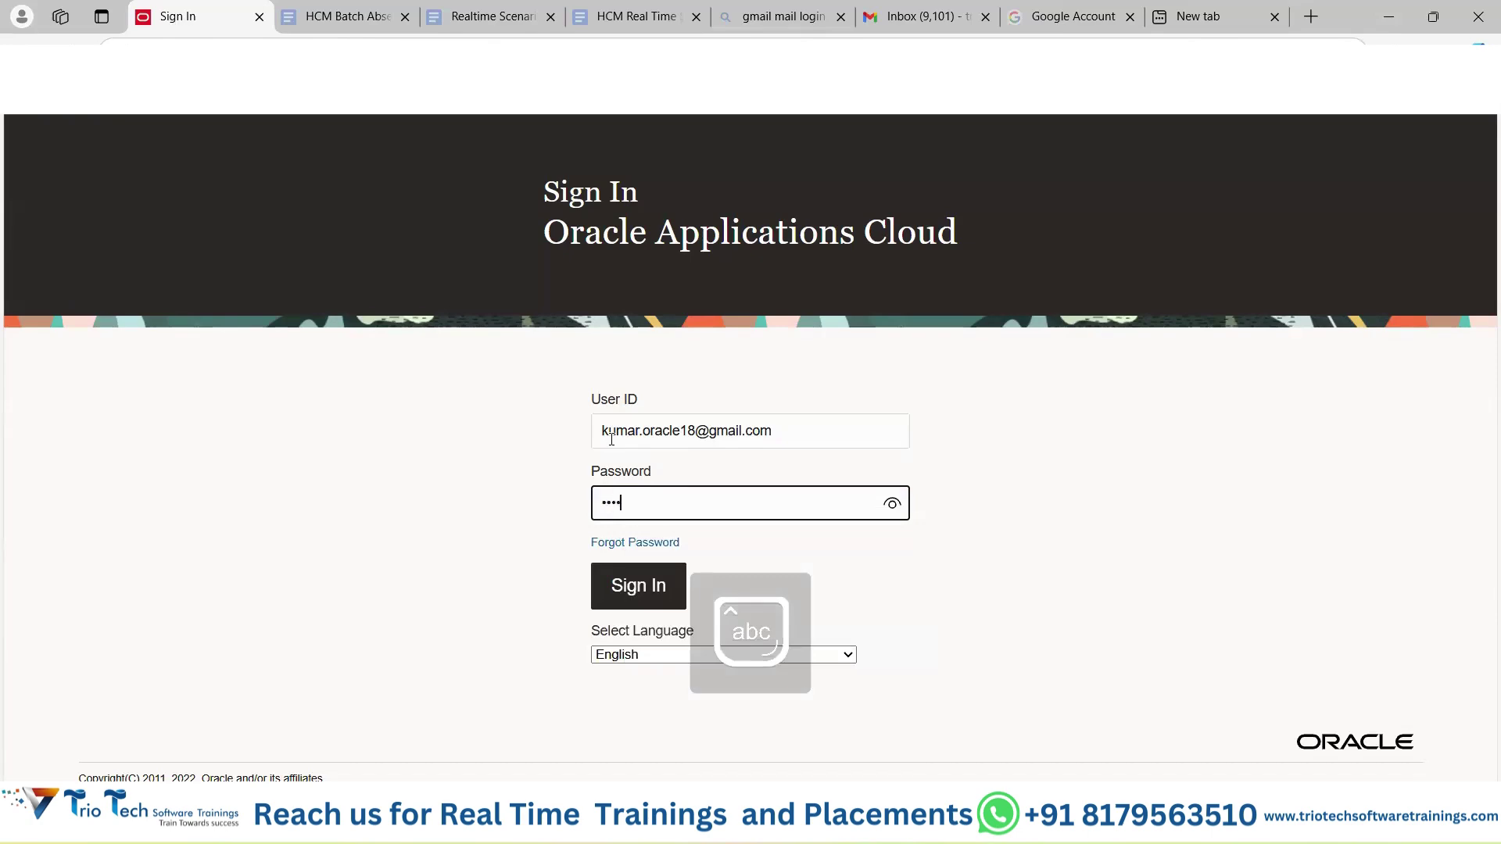
type("•")
left_click(637, 587)
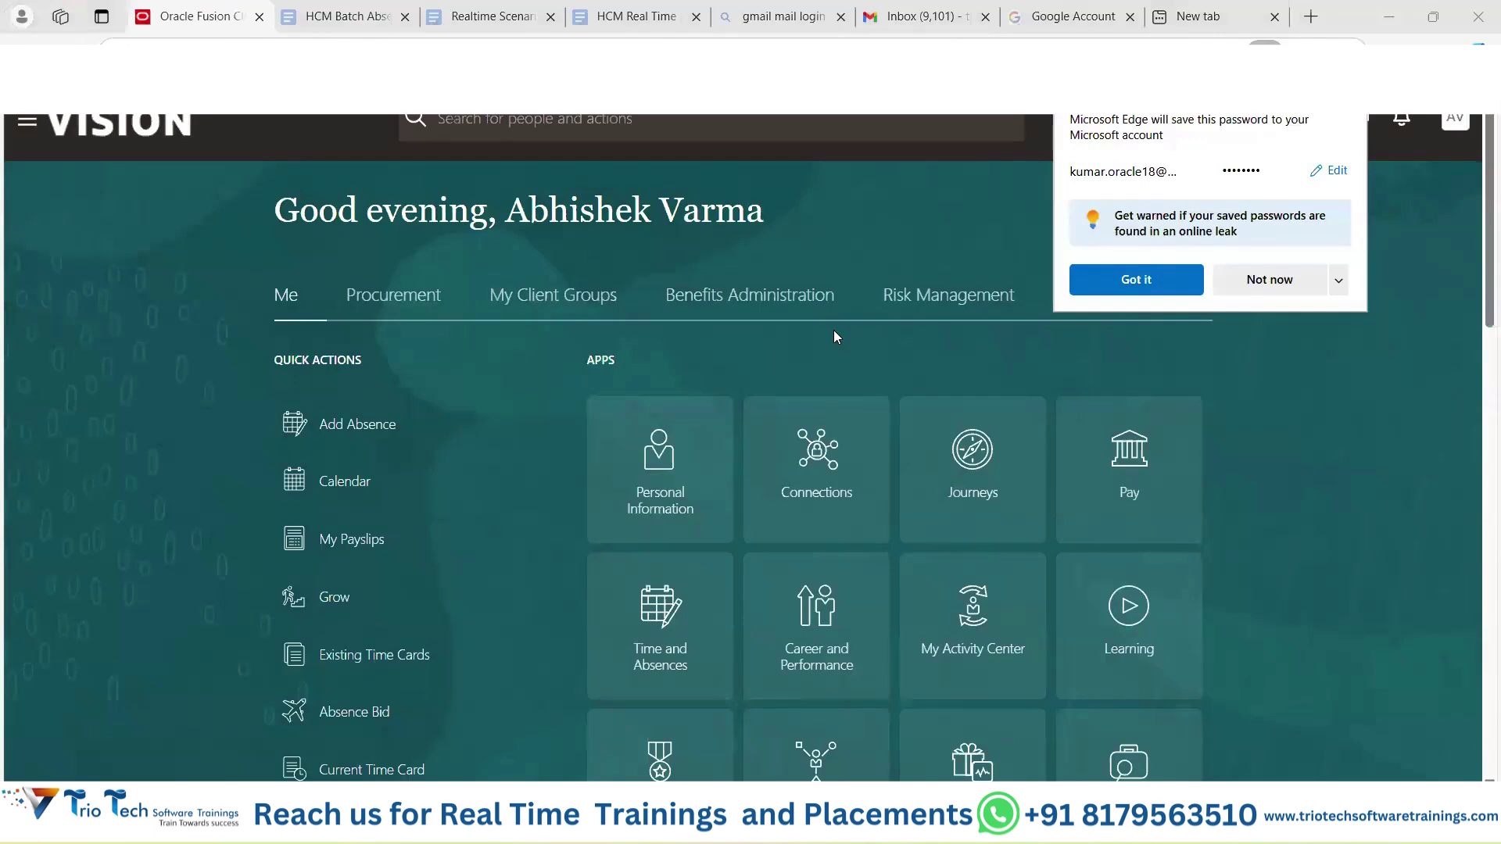
Dismiss the save-password prompt and sign out of the new user's session.
left_click(1136, 280)
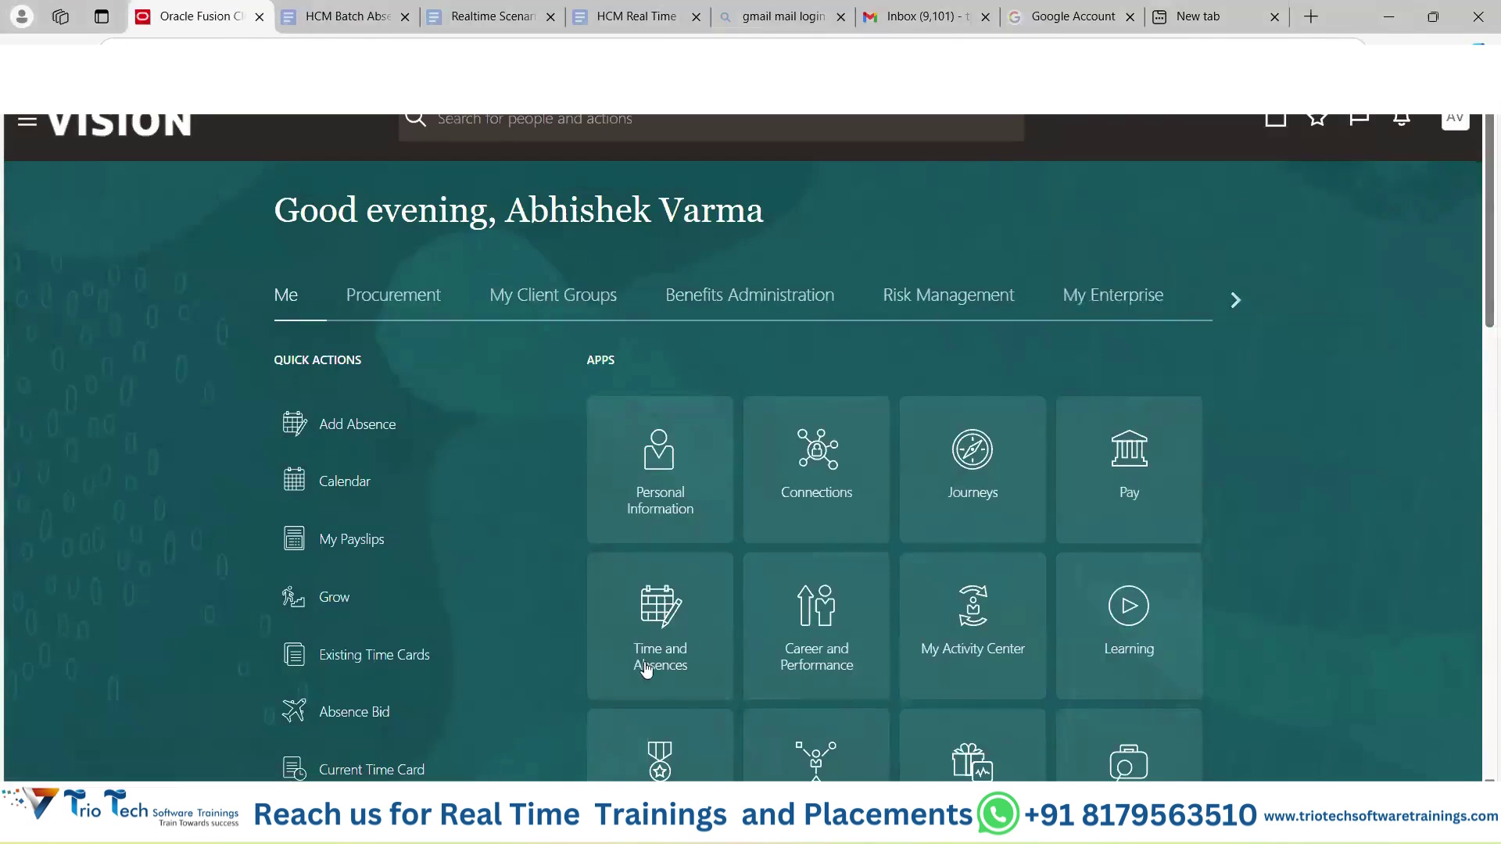
left_click(1456, 118)
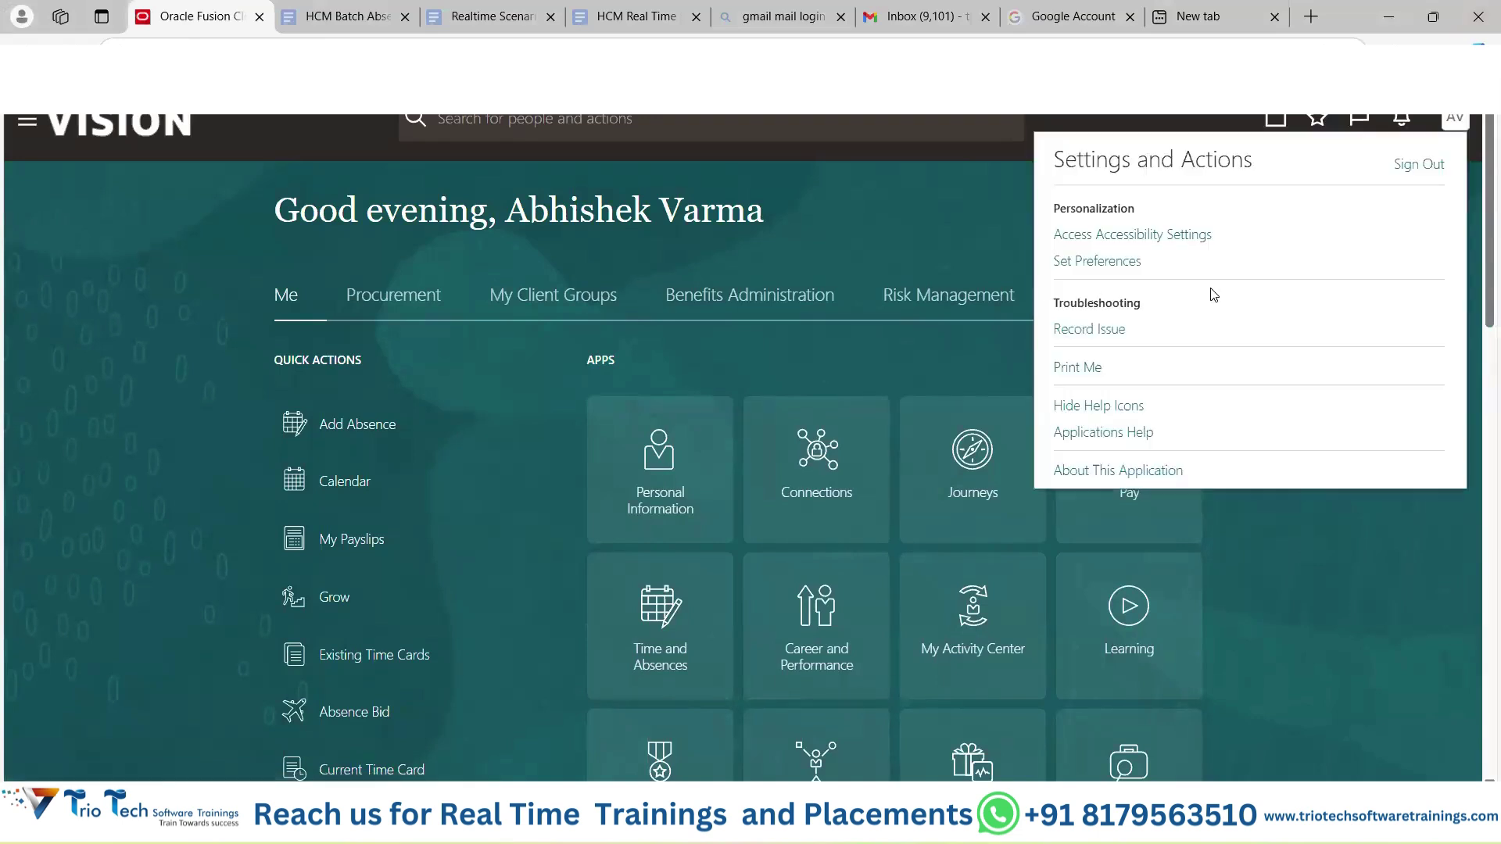
left_click(1418, 162)
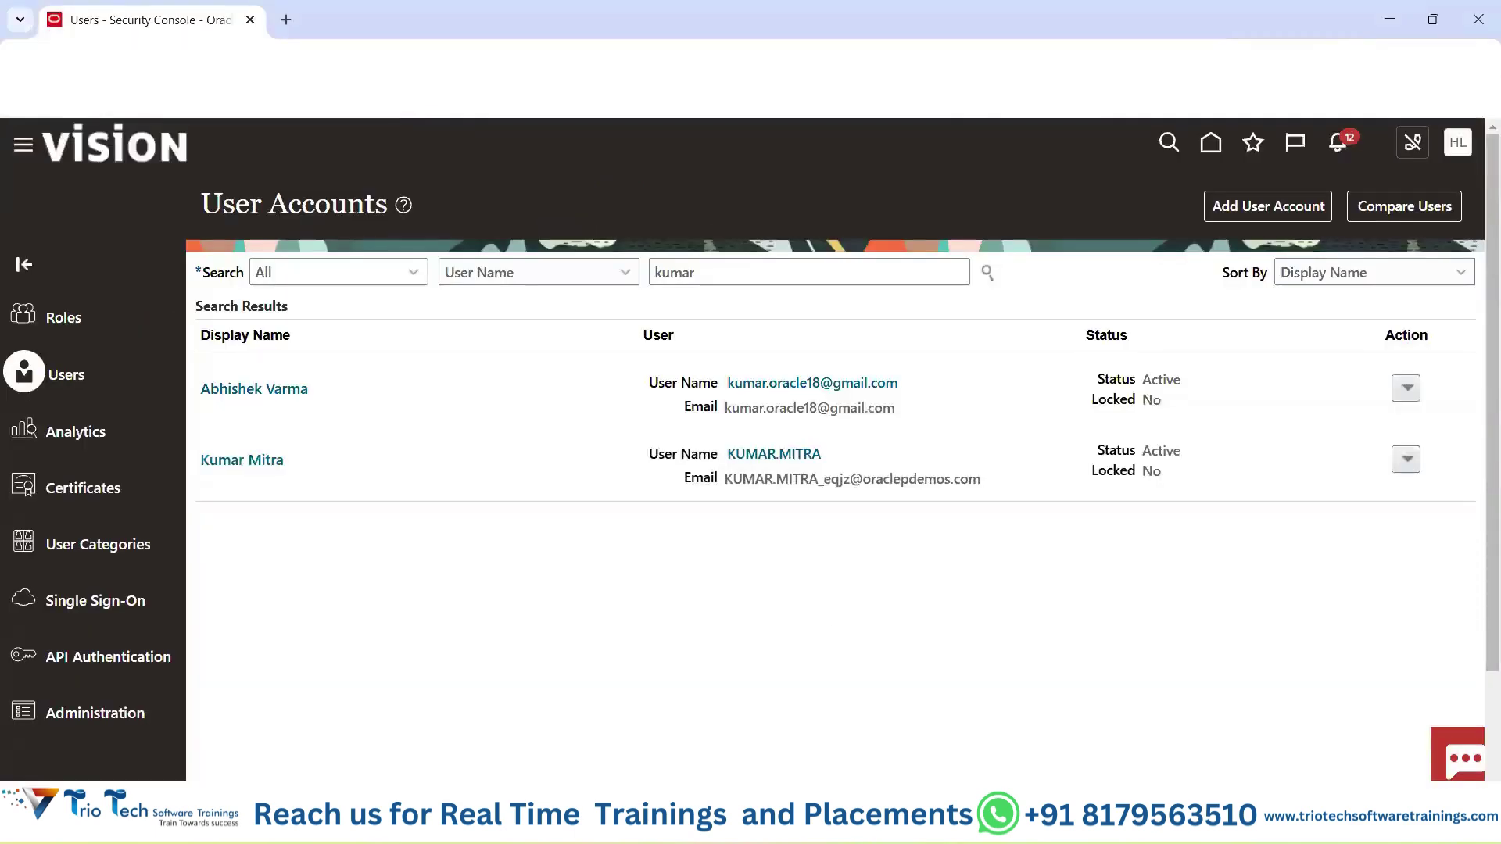
In a new private window, load the Oracle sign-in page and sign in with the new user's saved login.
key("ctrl+shift+n")
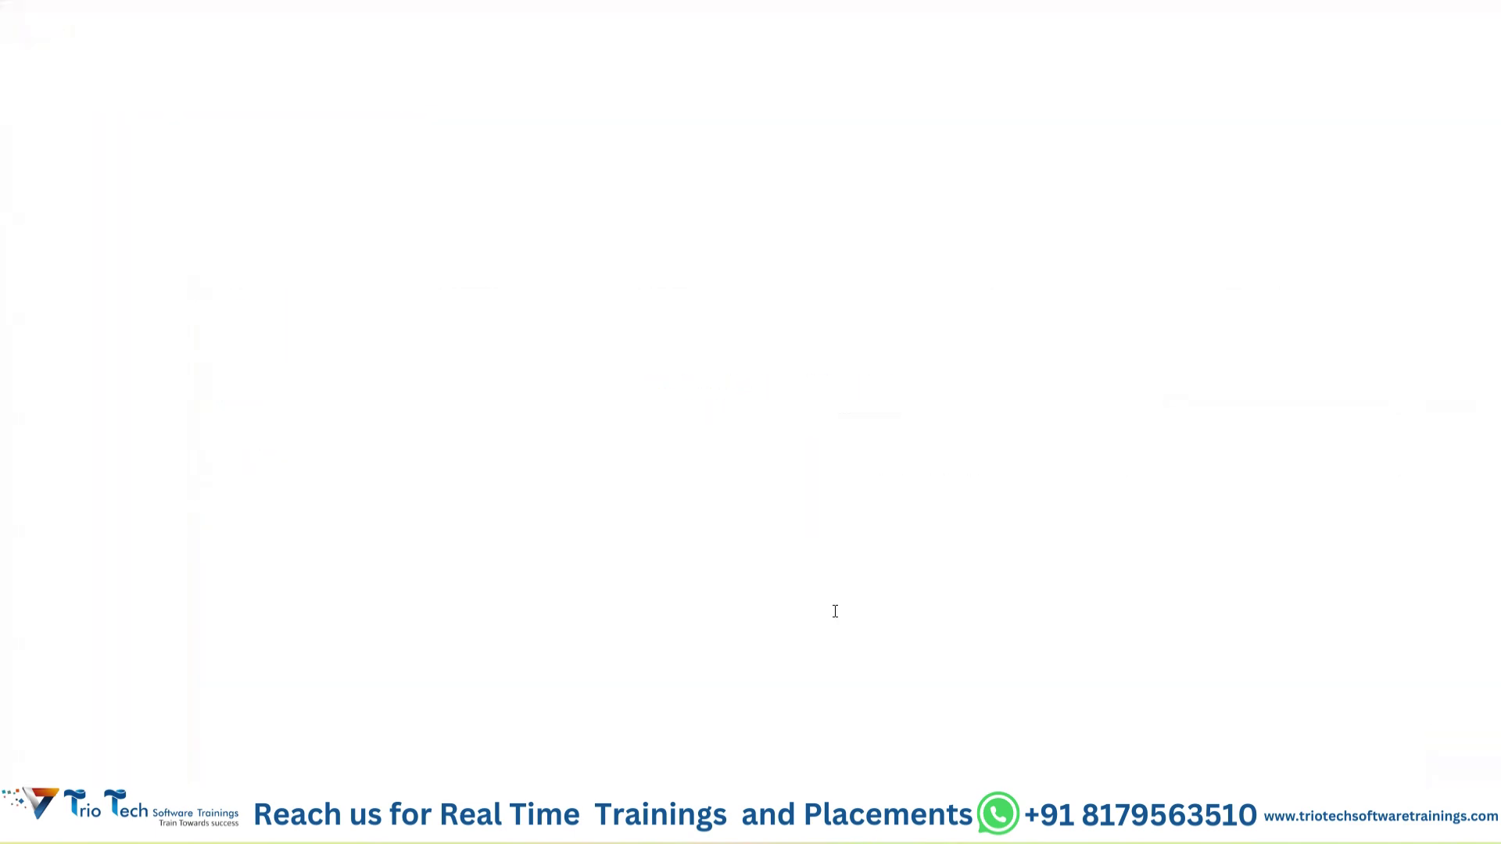
type("eqj")
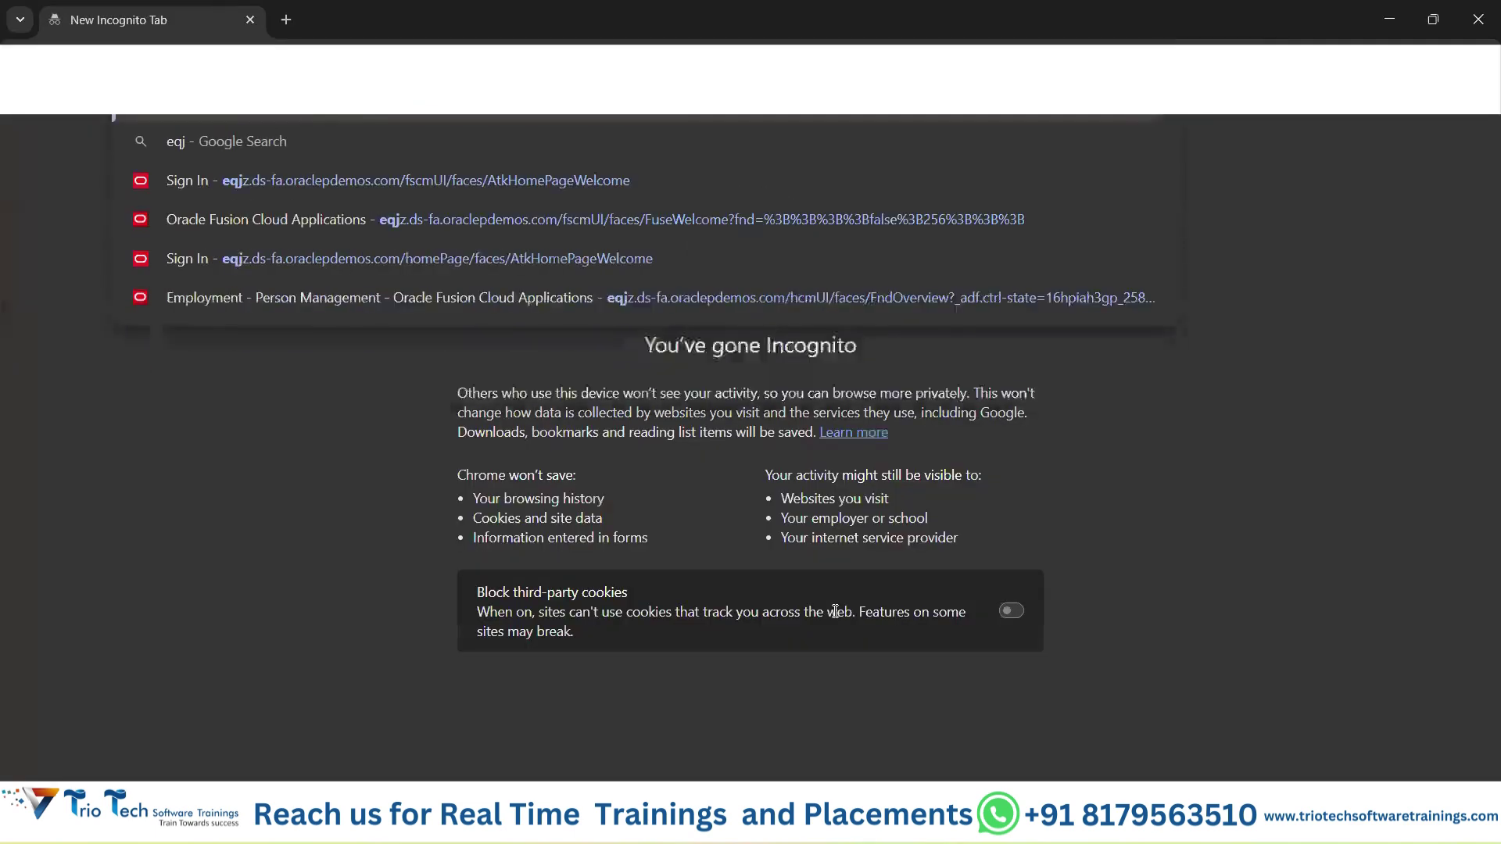
left_click(748, 182)
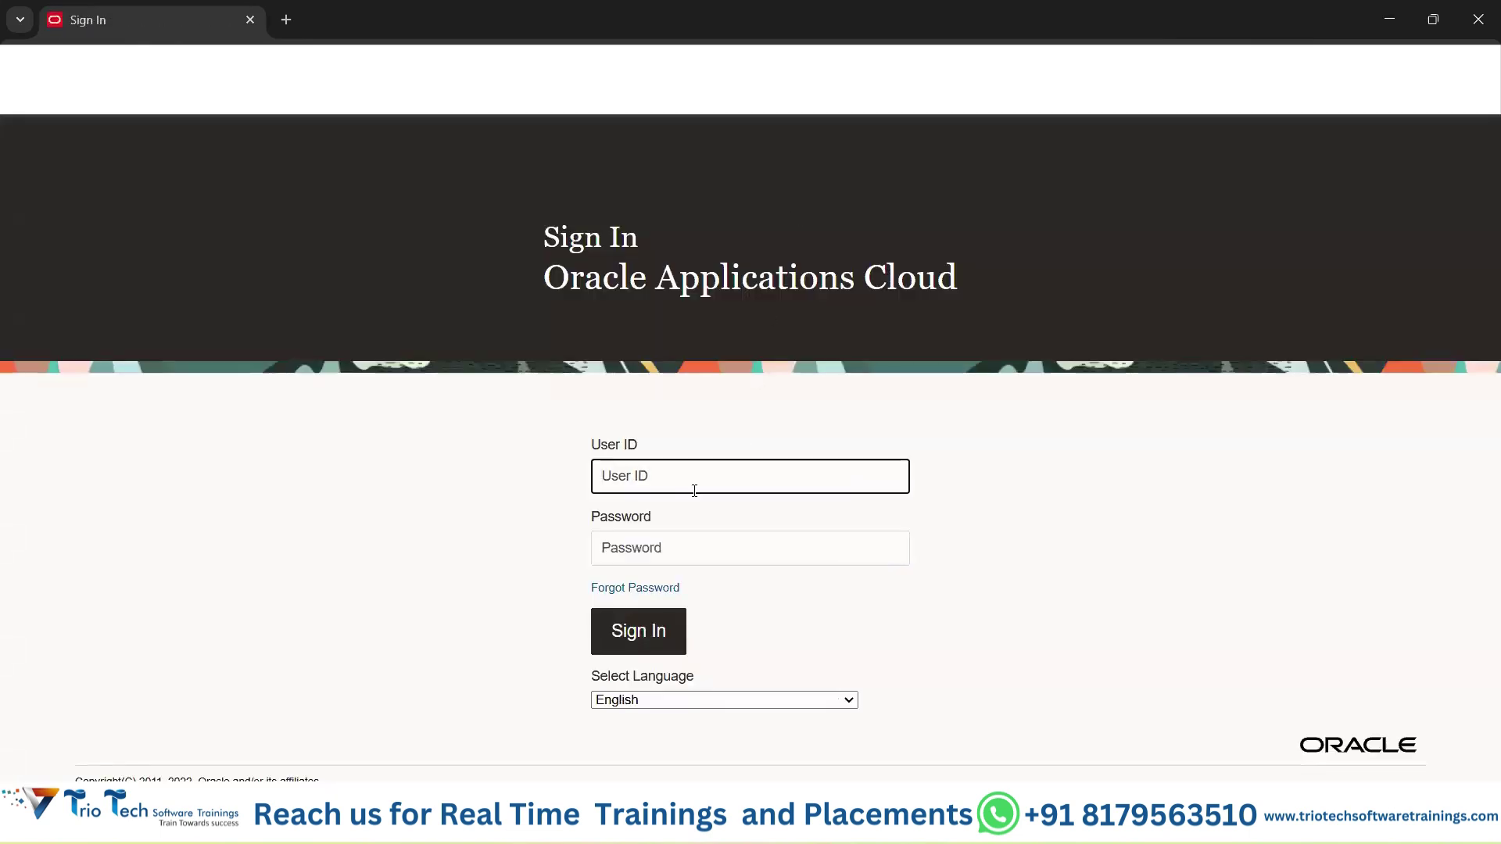
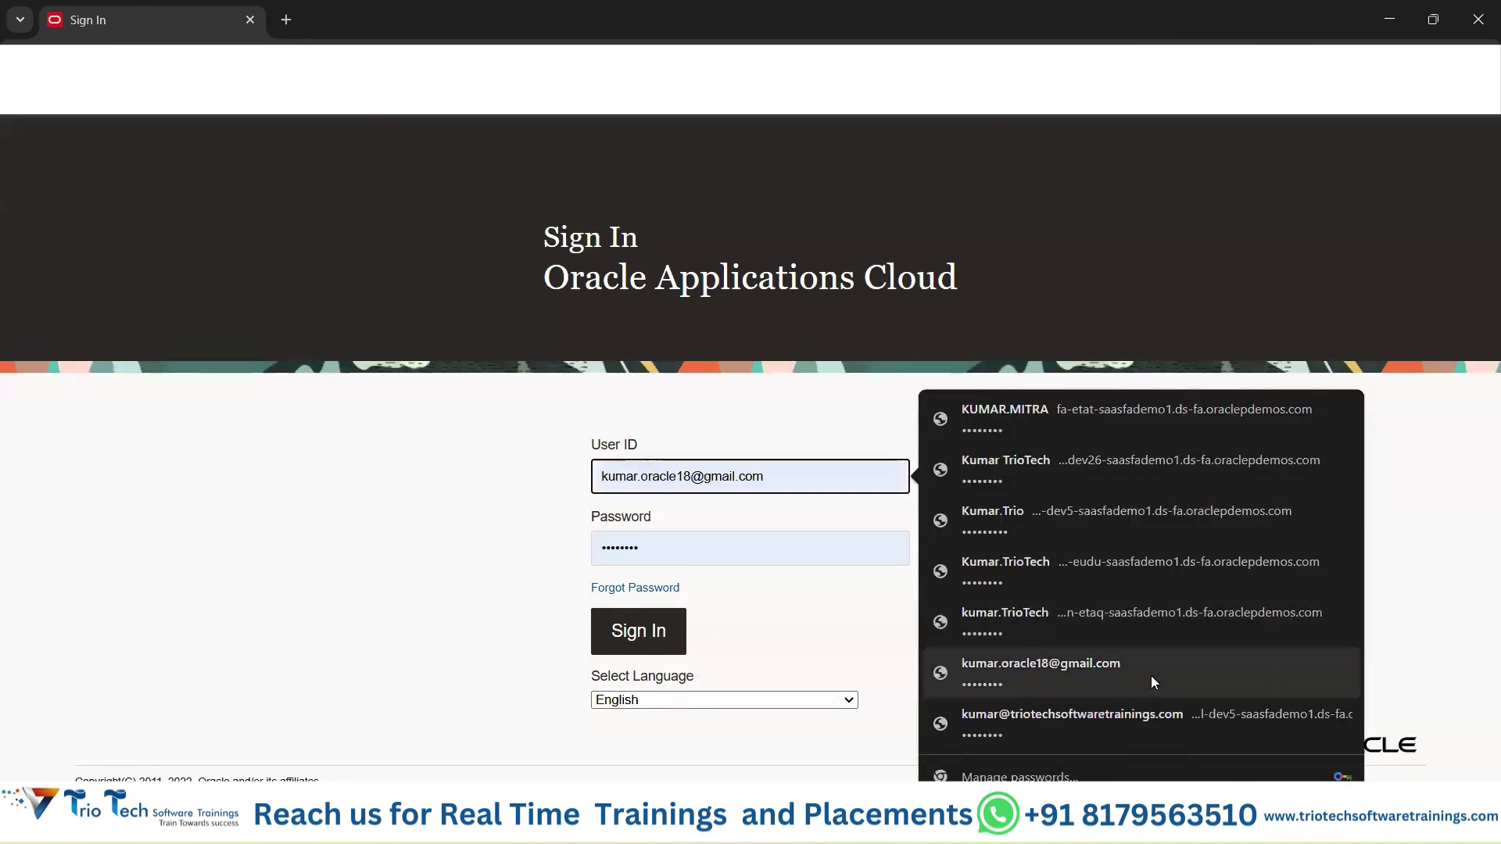
left_click(1150, 676)
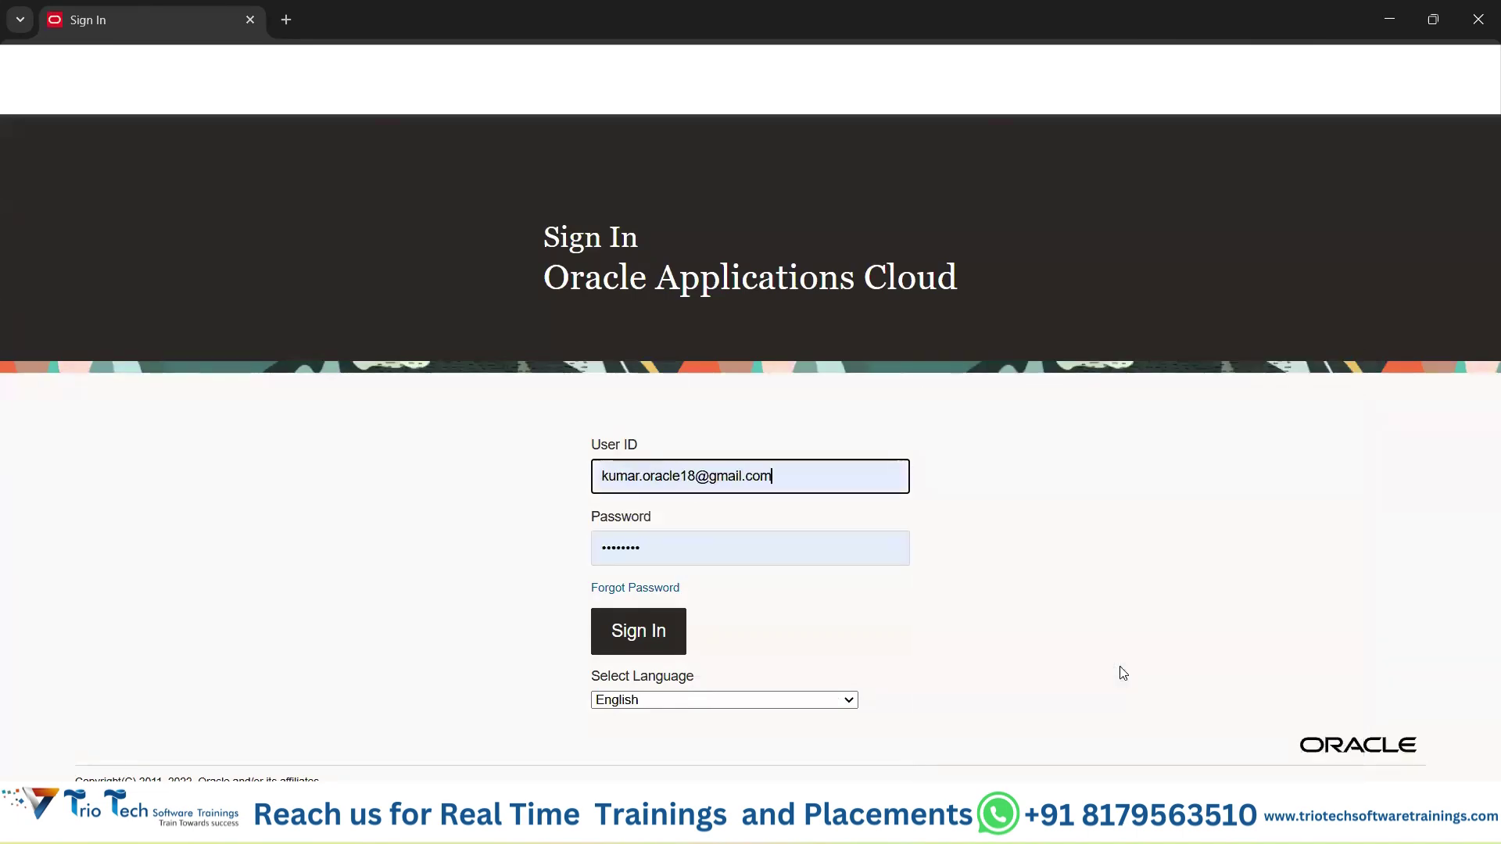
left_click(677, 632)
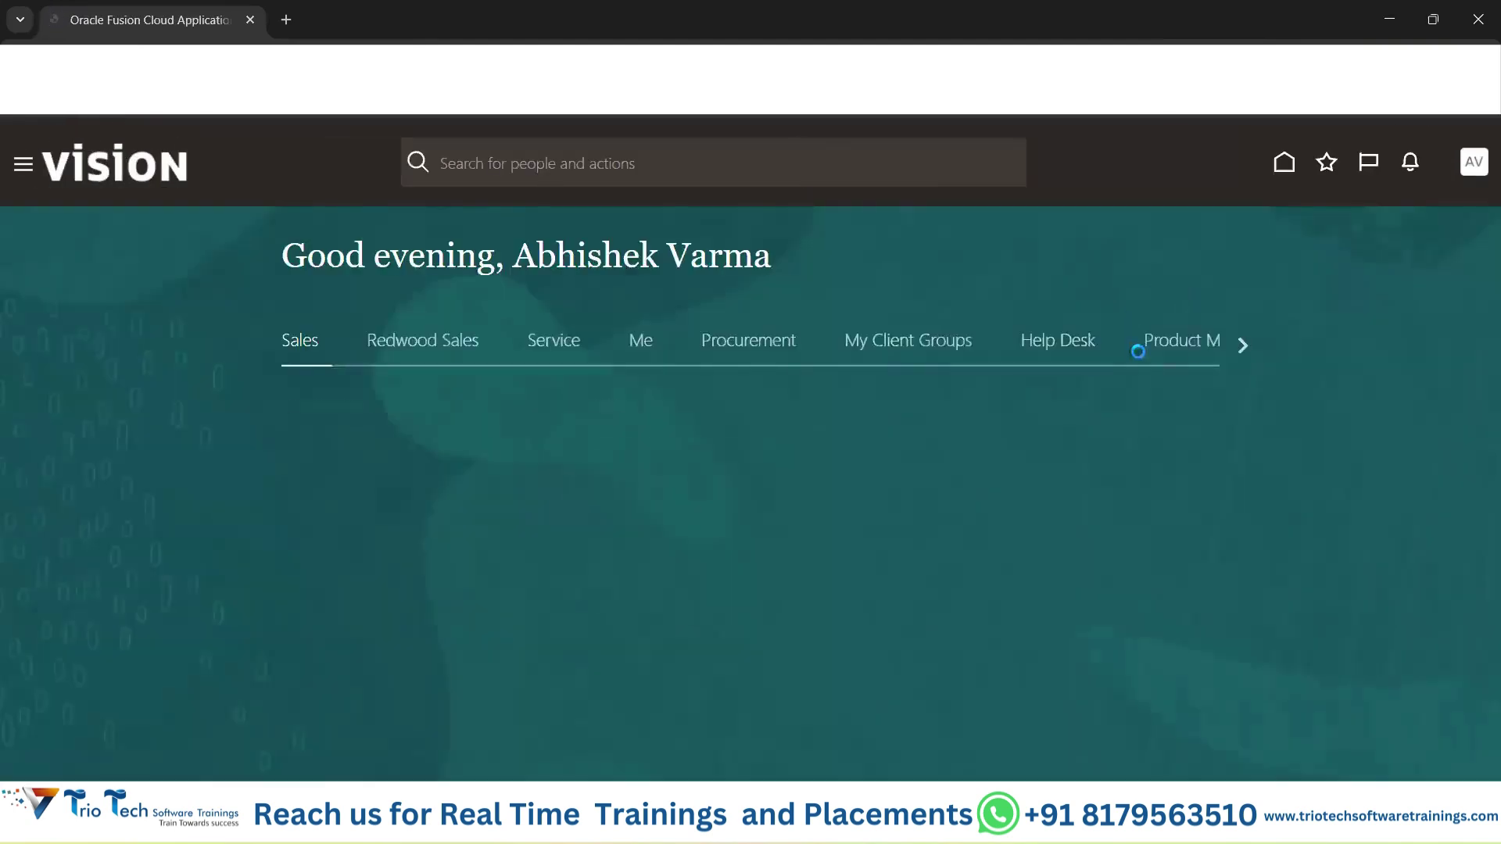
Show the Administration section in the user's settings menu, close it, and return to the Excel notes.
left_click(1472, 169)
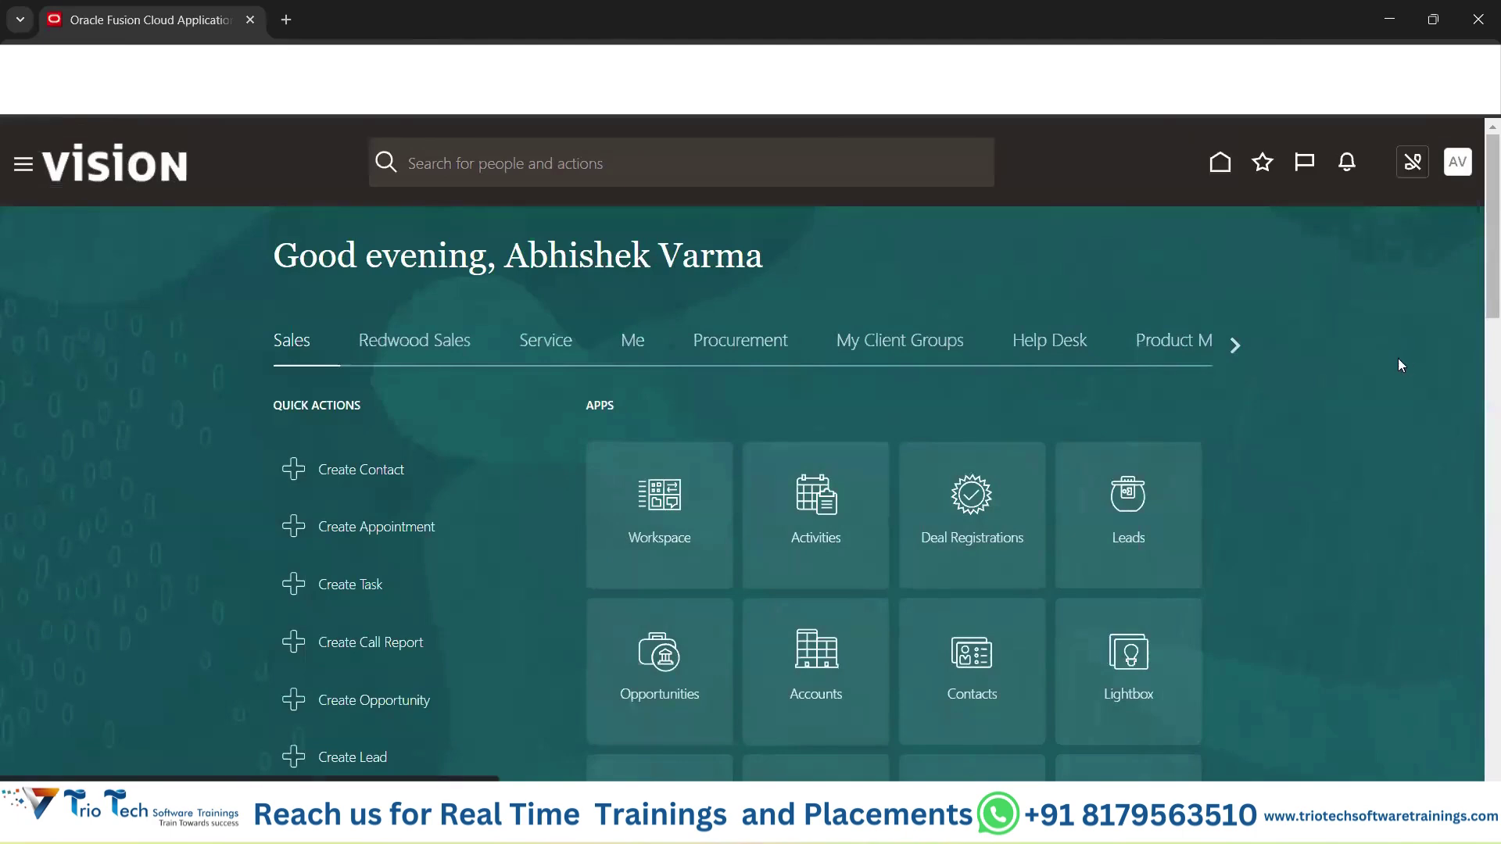
double_click(1072, 347)
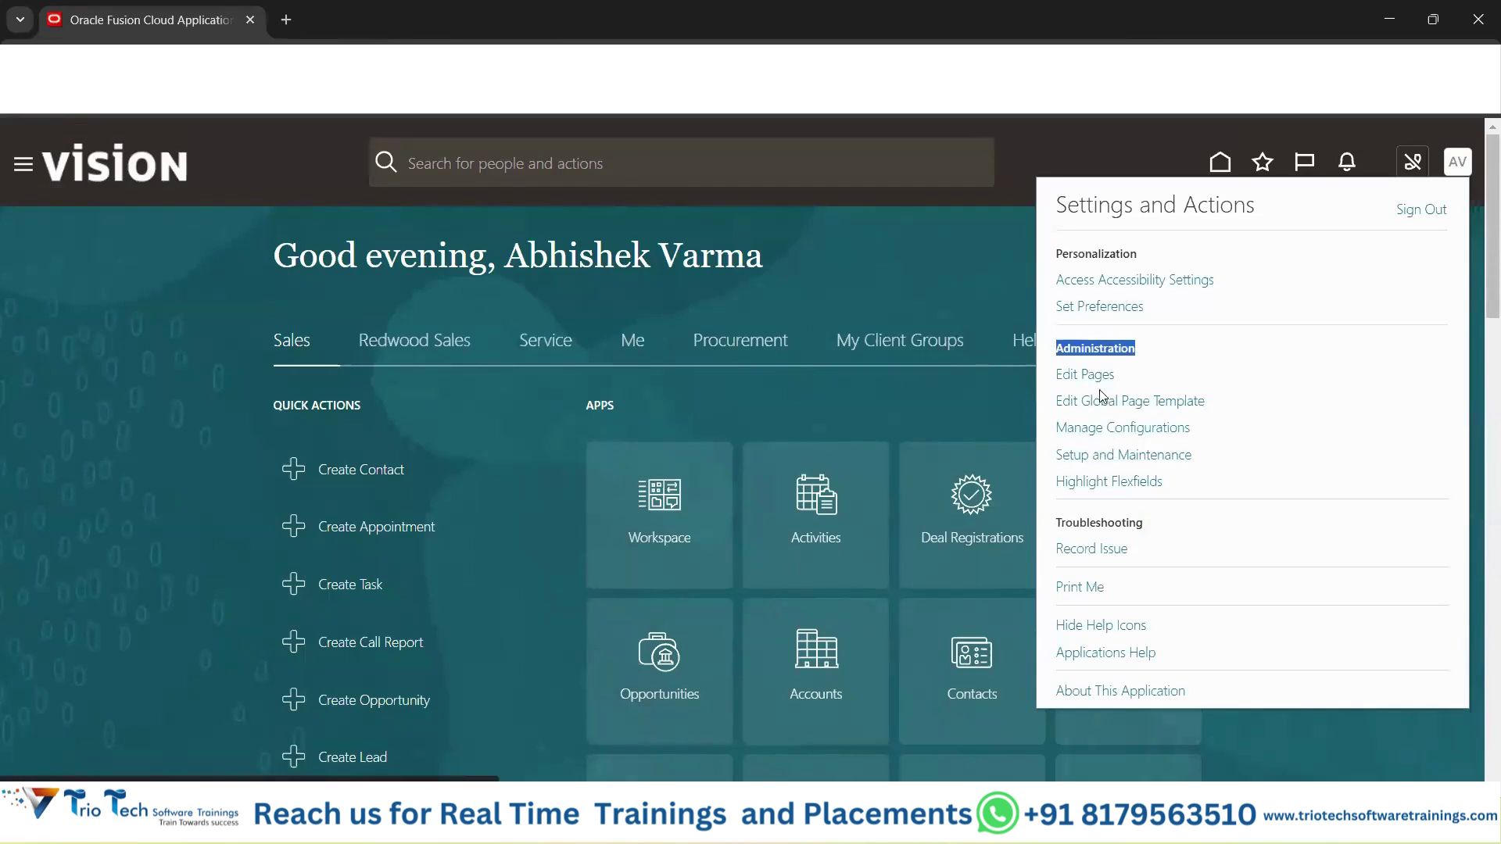
left_click(879, 236)
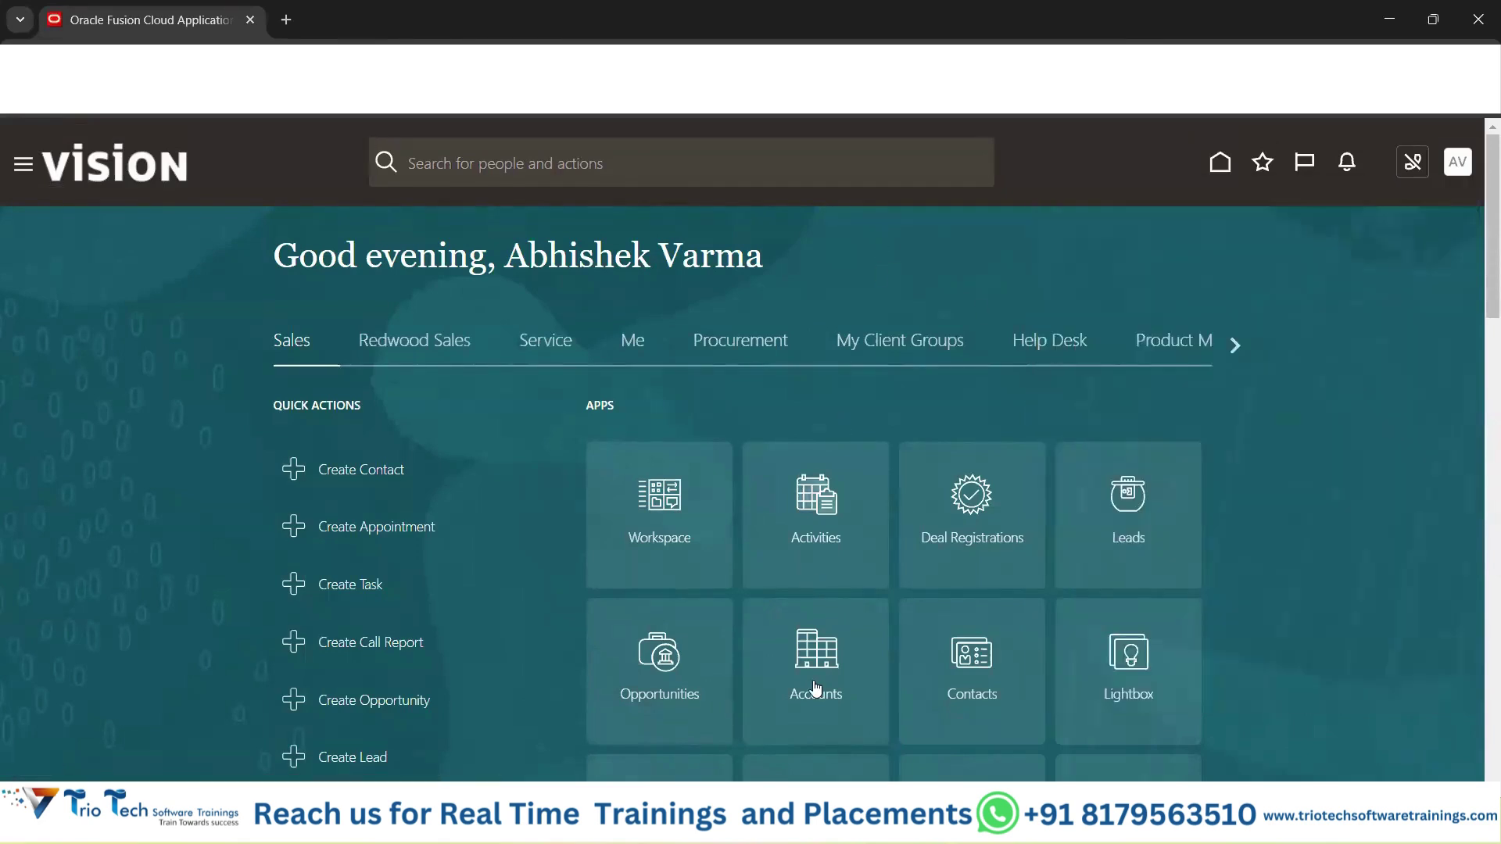
left_click(1017, 712)
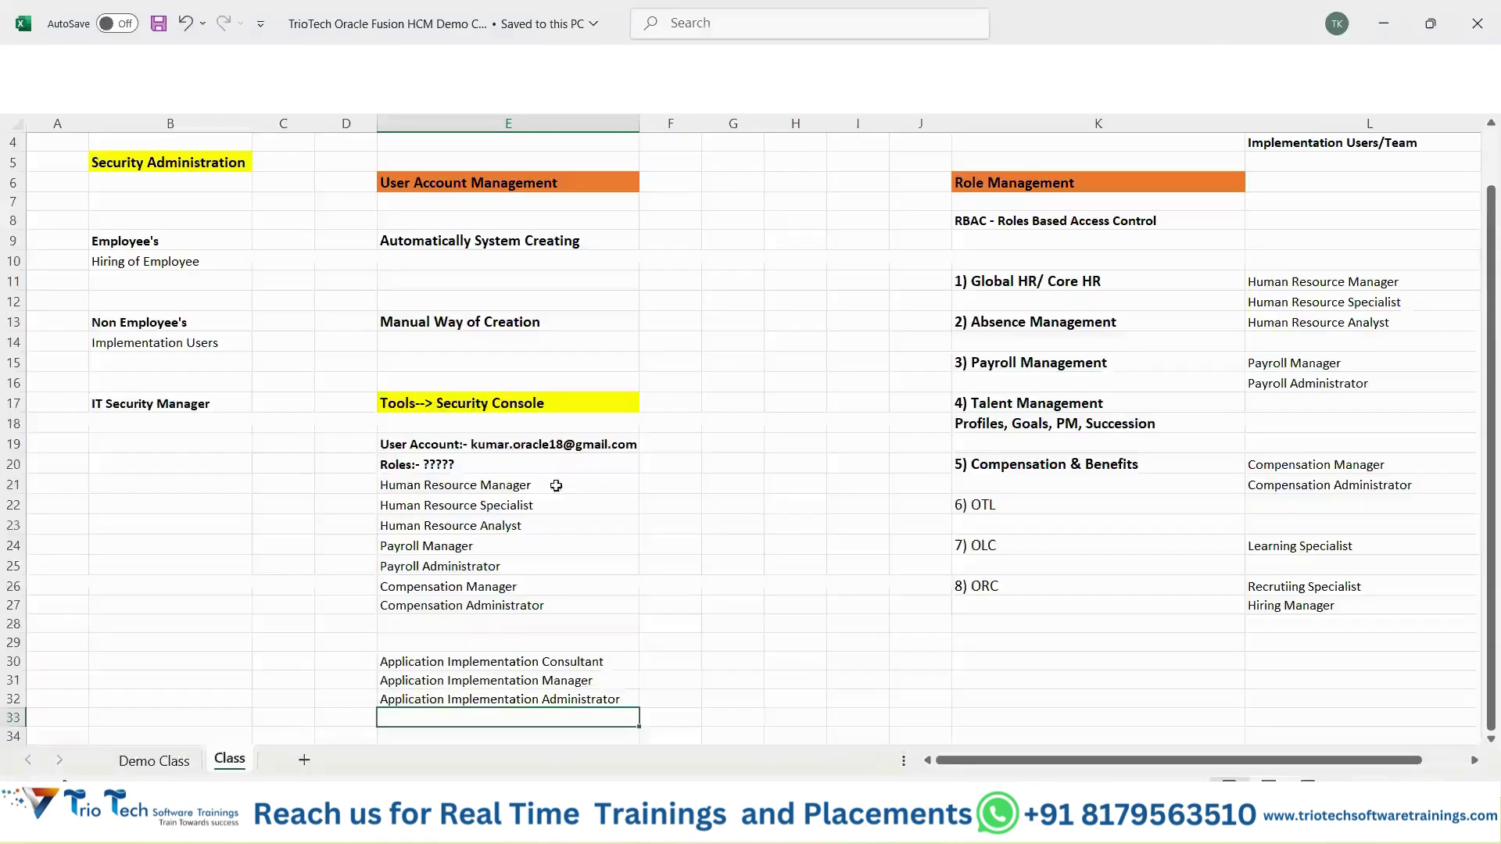
scroll(508, 397, "up", 1)
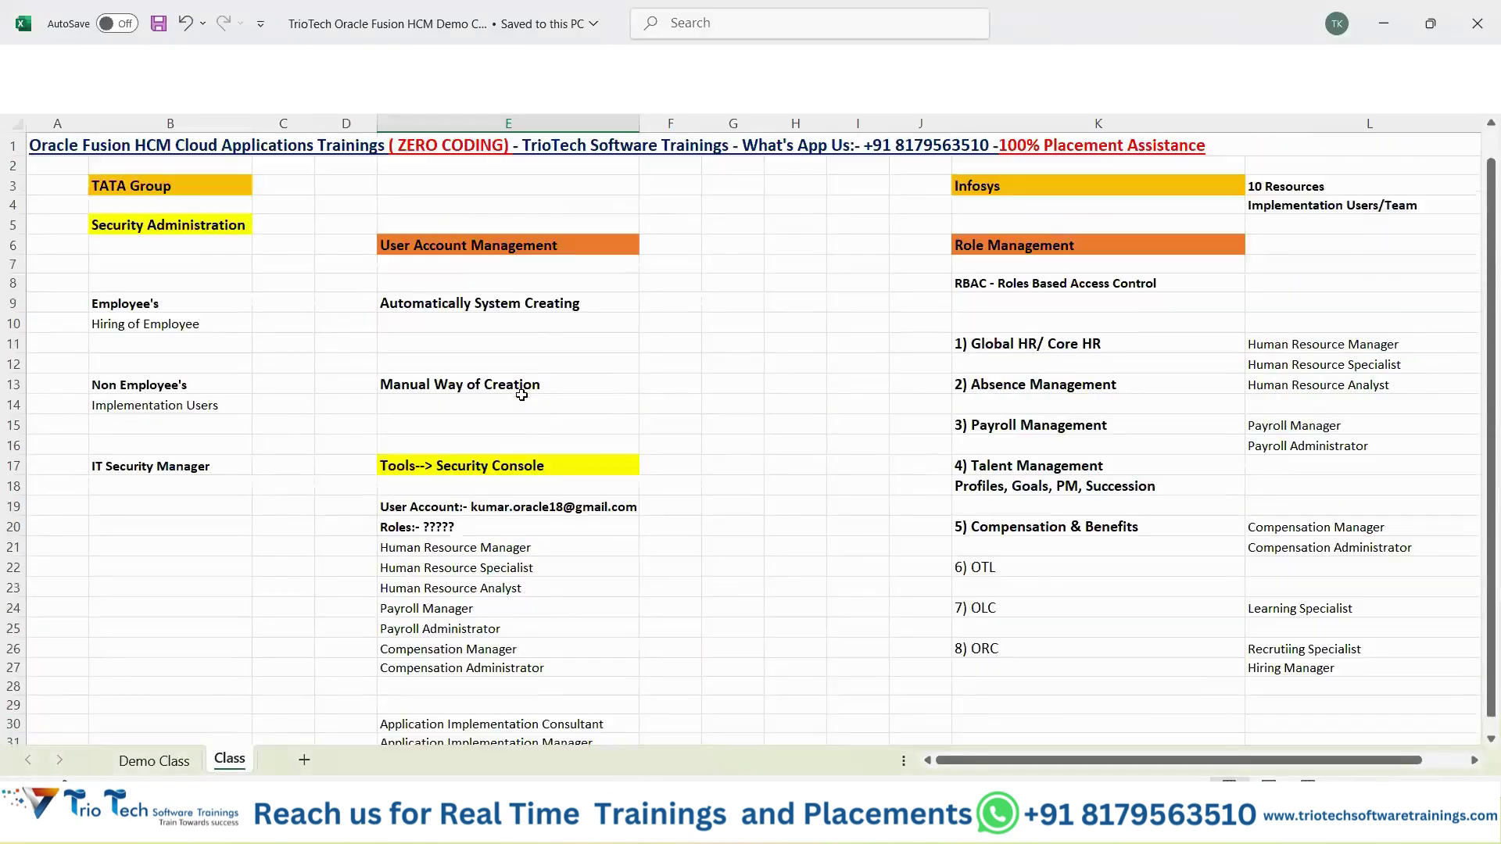
left_click(1005, 187)
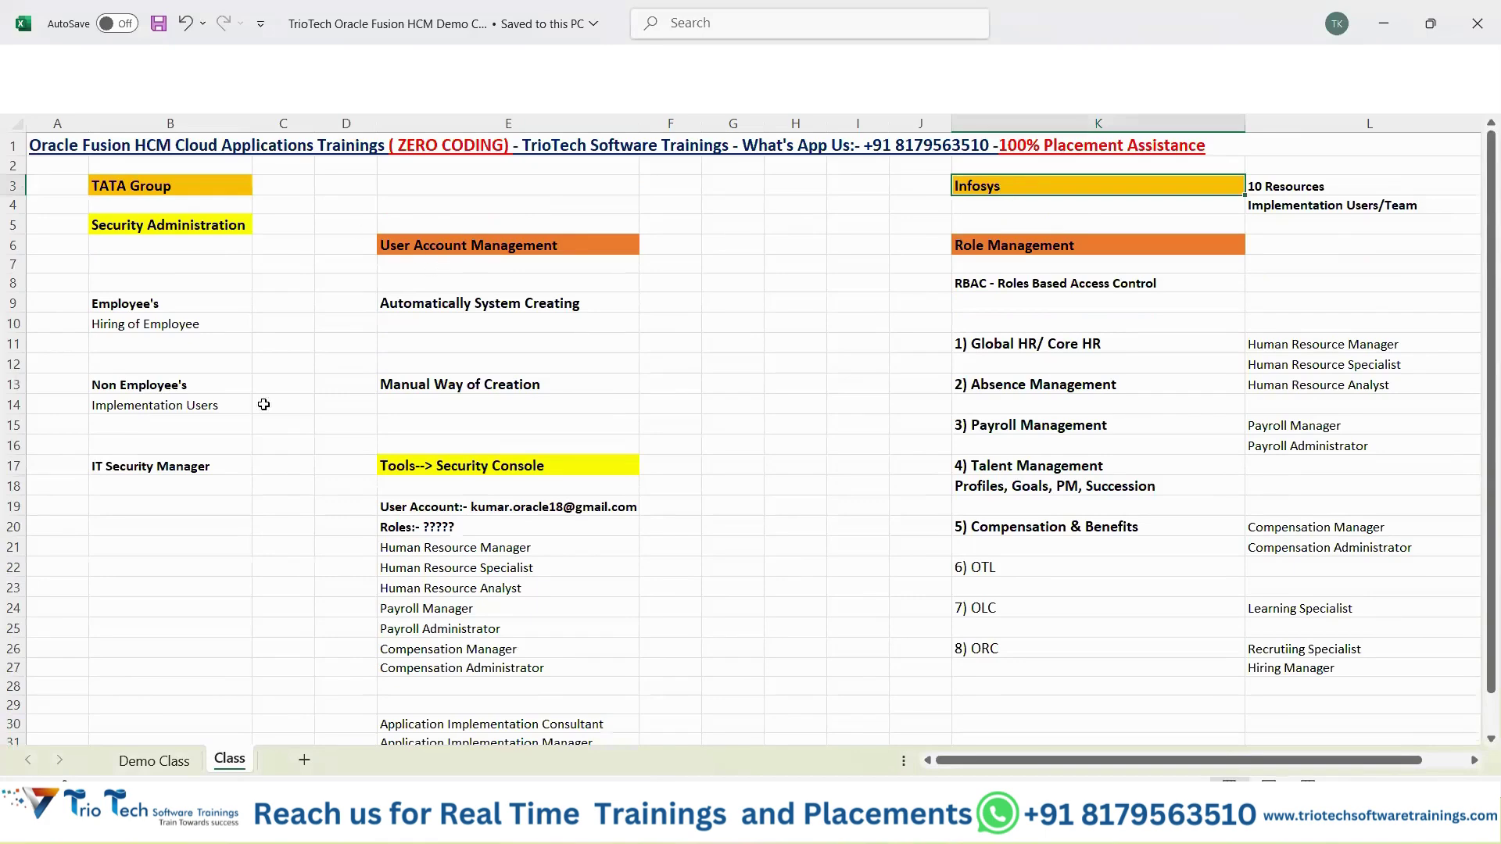
left_click_drag(193, 387, 196, 403)
left_click_drag(384, 414, 429, 396)
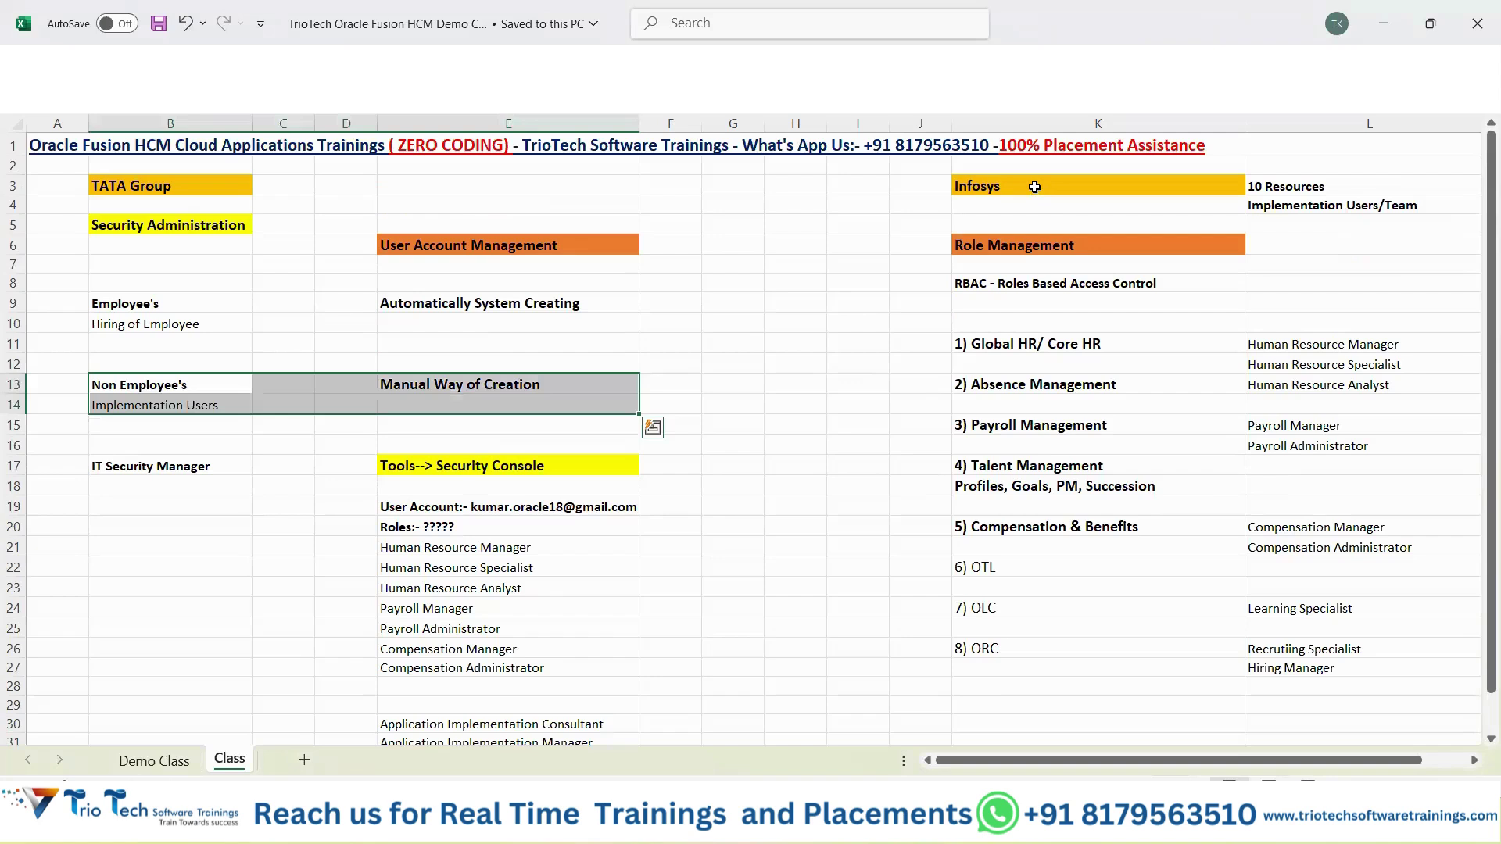
left_click(462, 514)
left_click(1315, 326)
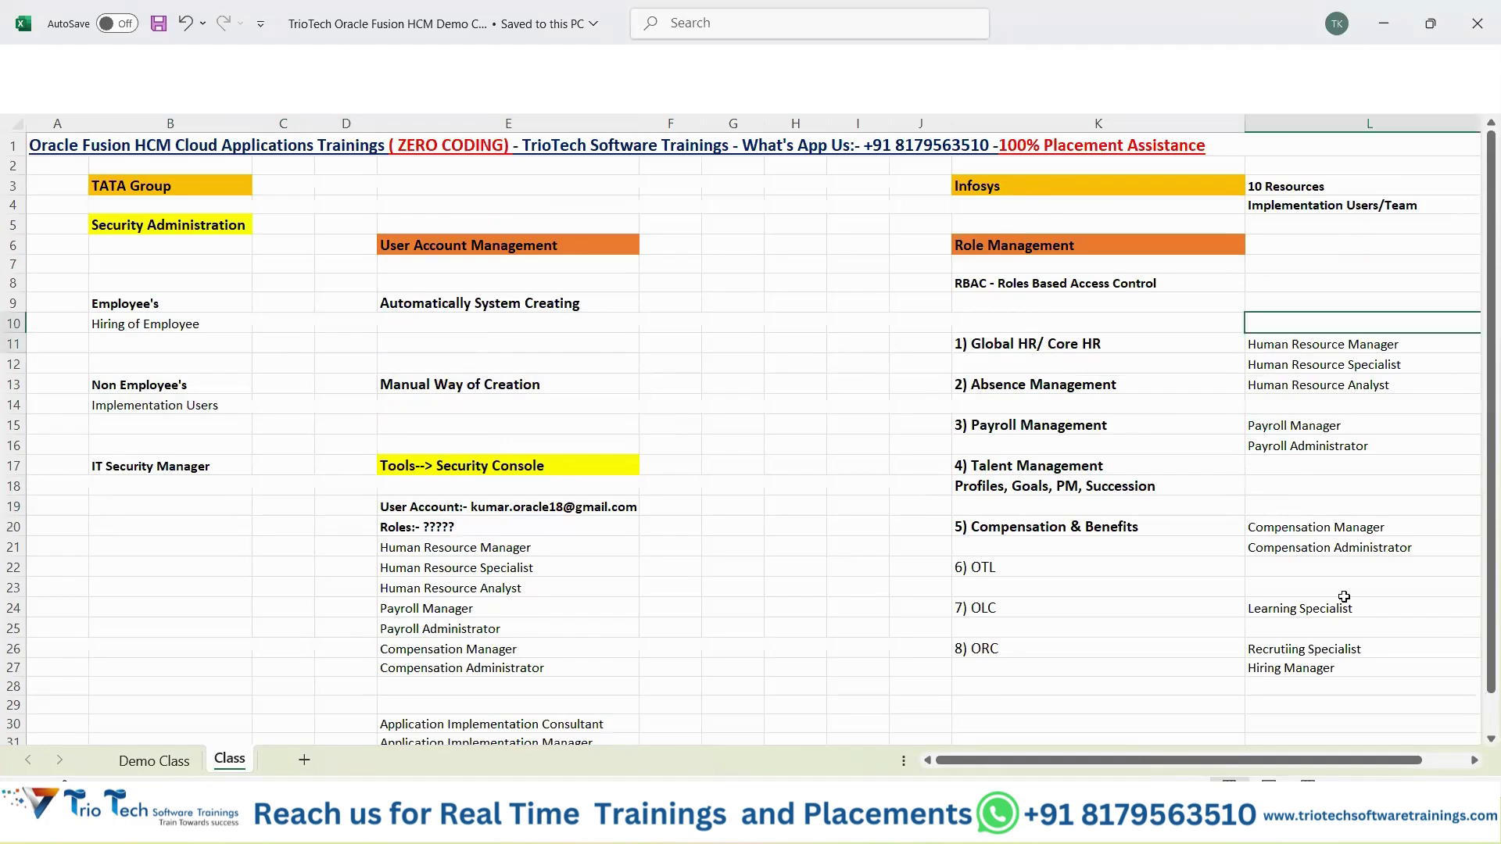
left_click(1320, 649, "shift")
left_click_drag(513, 544, 516, 709)
scroll(516, 703, "down", 1)
scroll(659, 506, "up", 1)
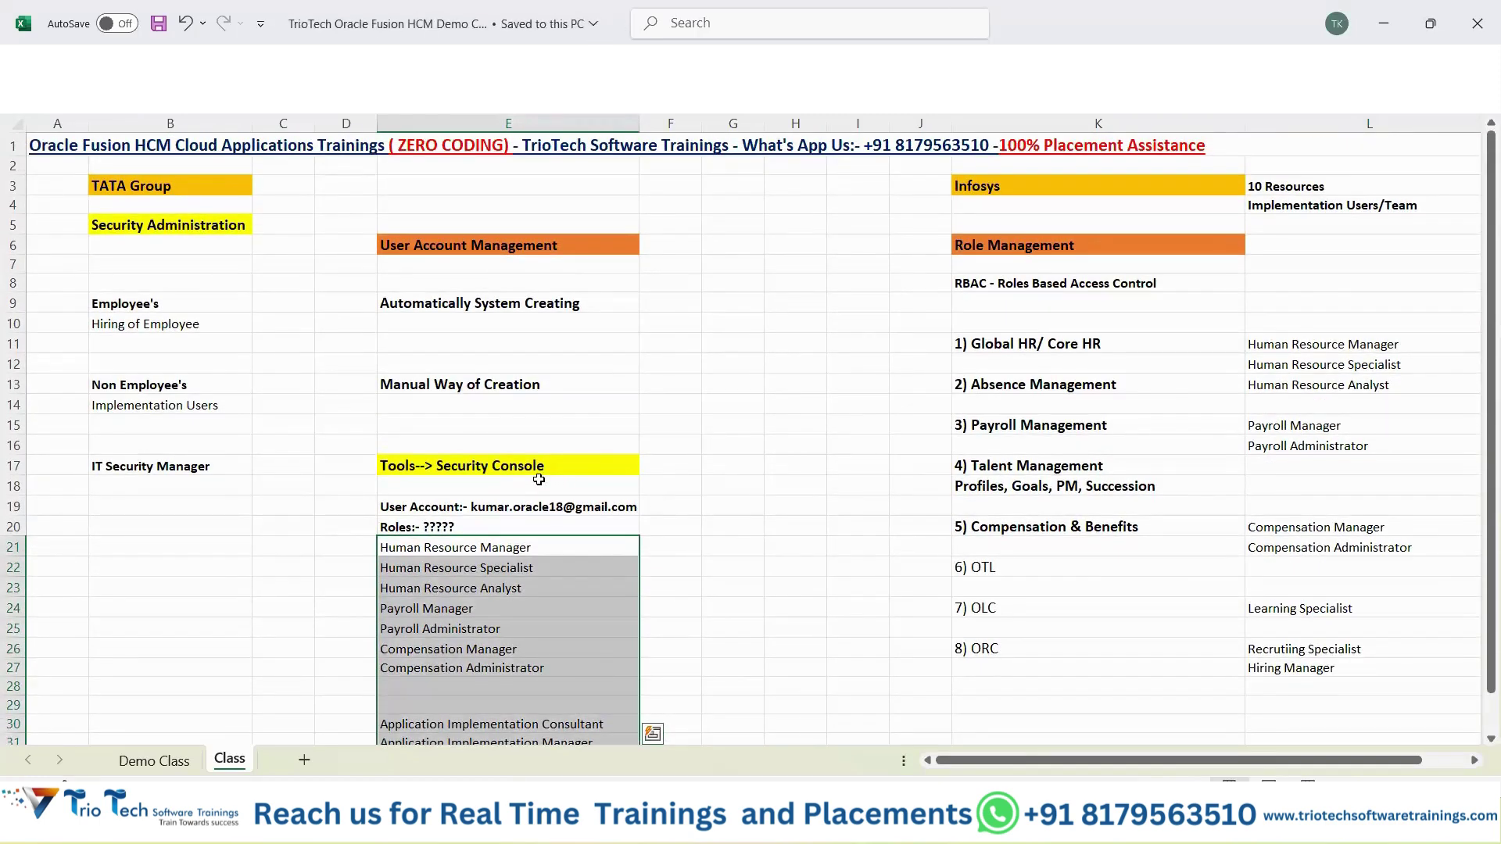
left_click_drag(156, 304, 297, 344)
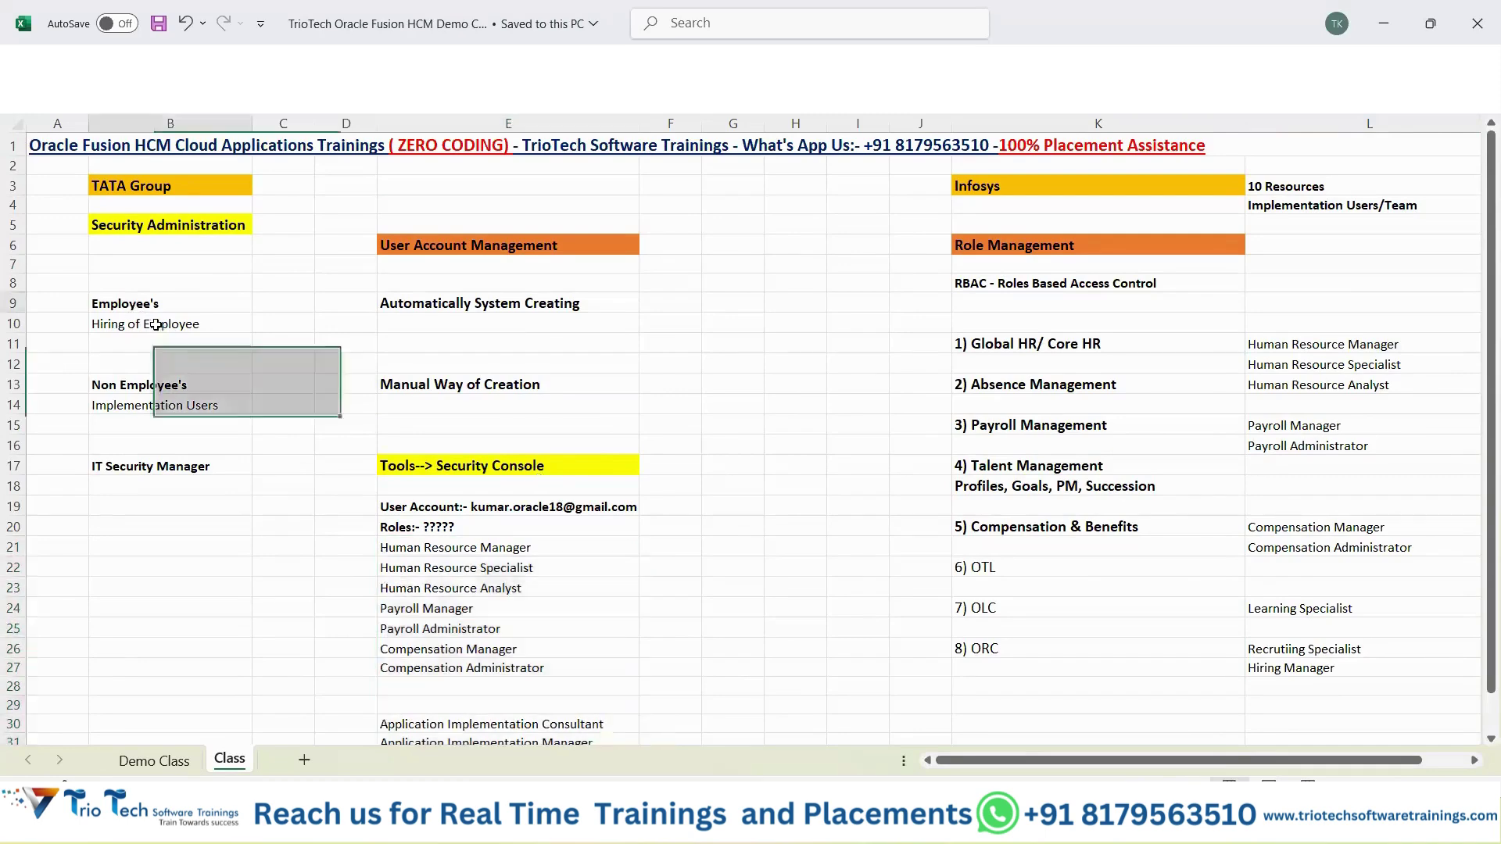
left_click_drag(494, 324, 504, 324)
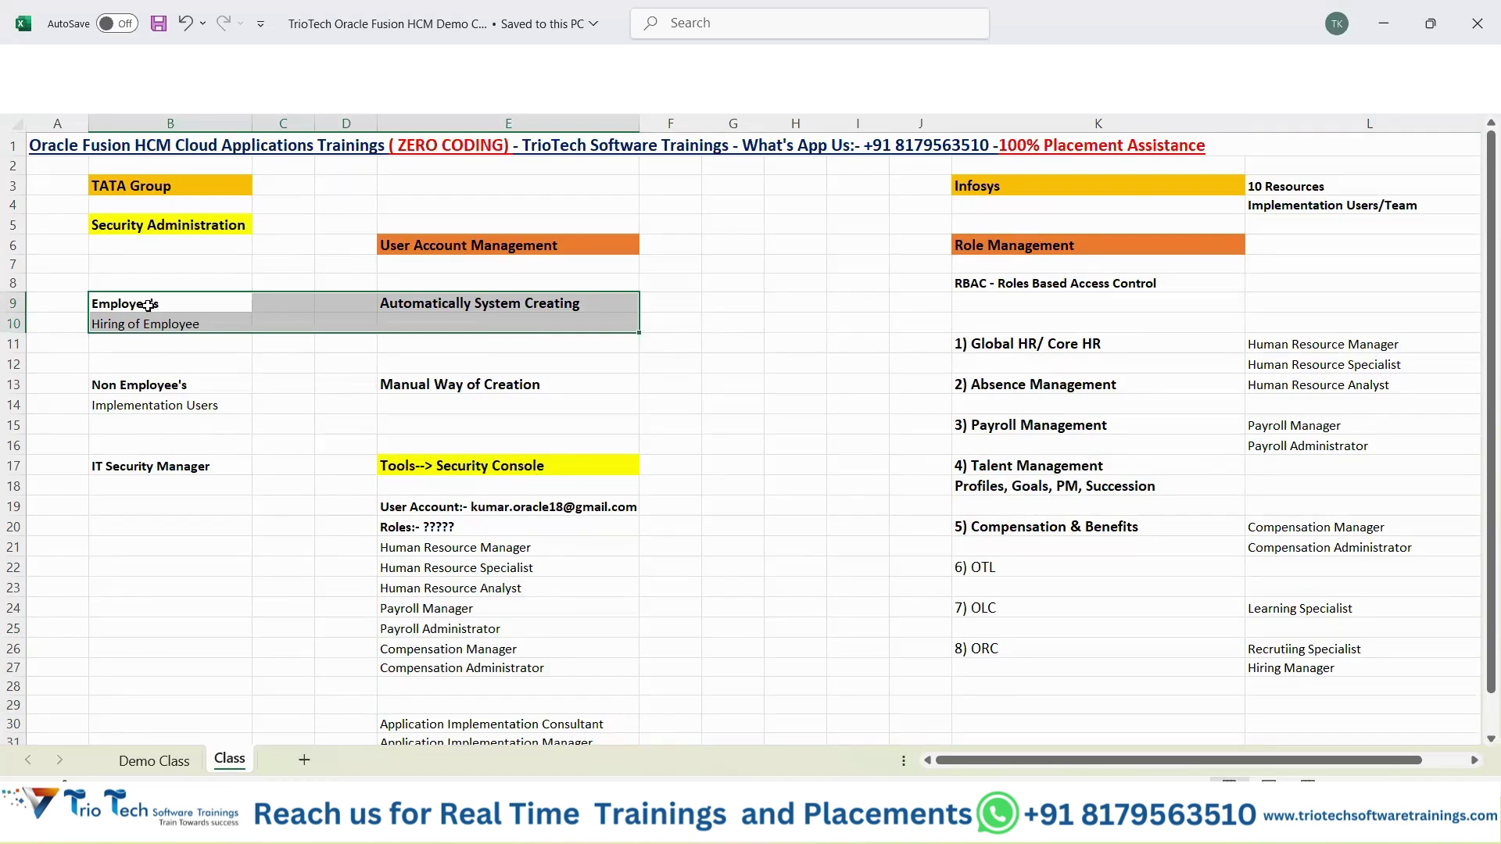
In the Excel notes, point out the column L role names, RBAC notes and Non Employee's manual creation row.
left_click_drag(1318, 348, 1329, 668)
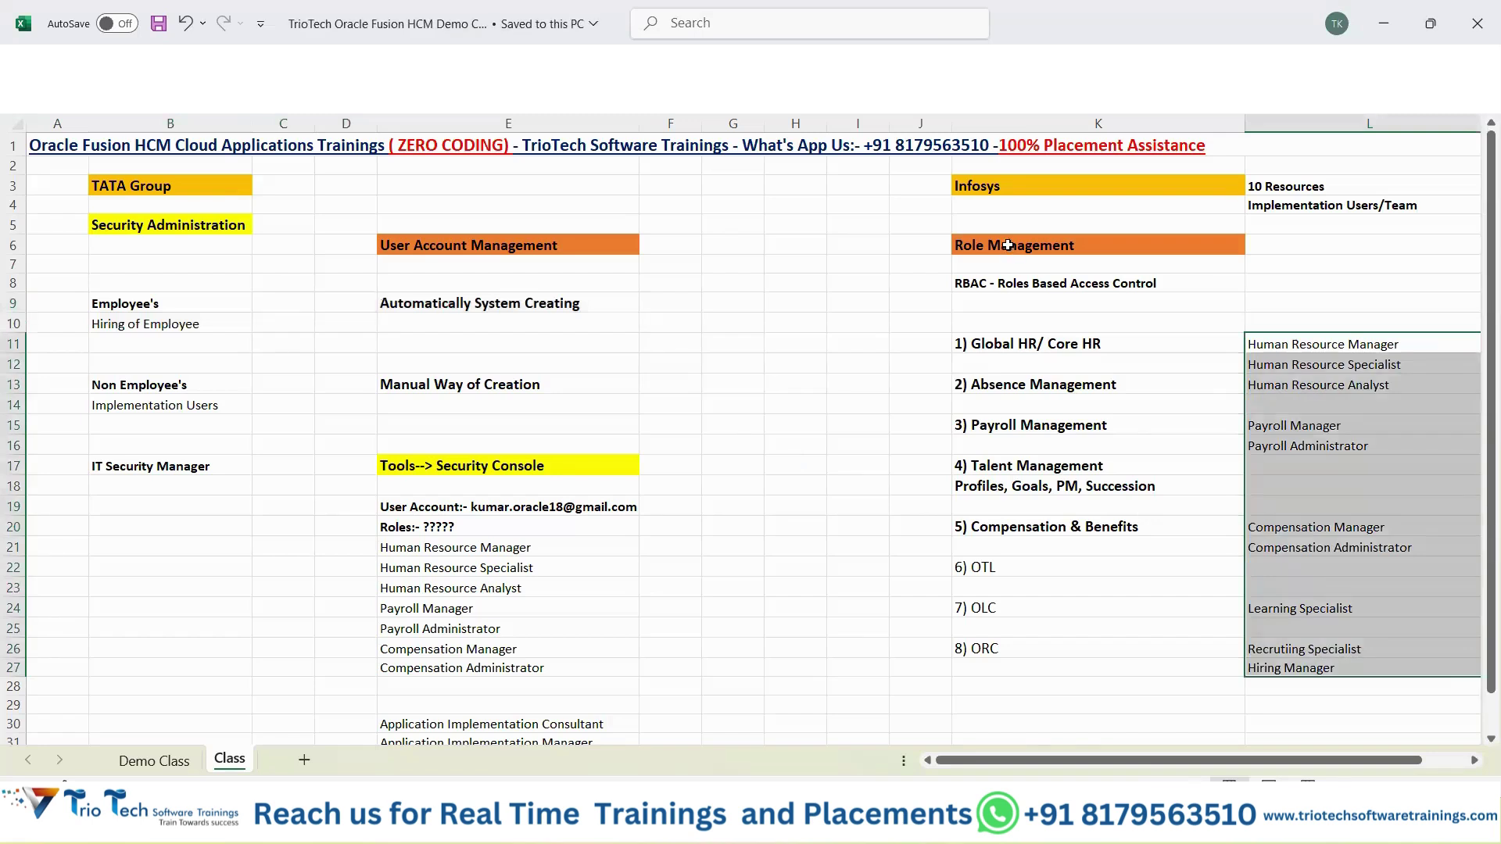
left_click_drag(1007, 245, 1002, 301)
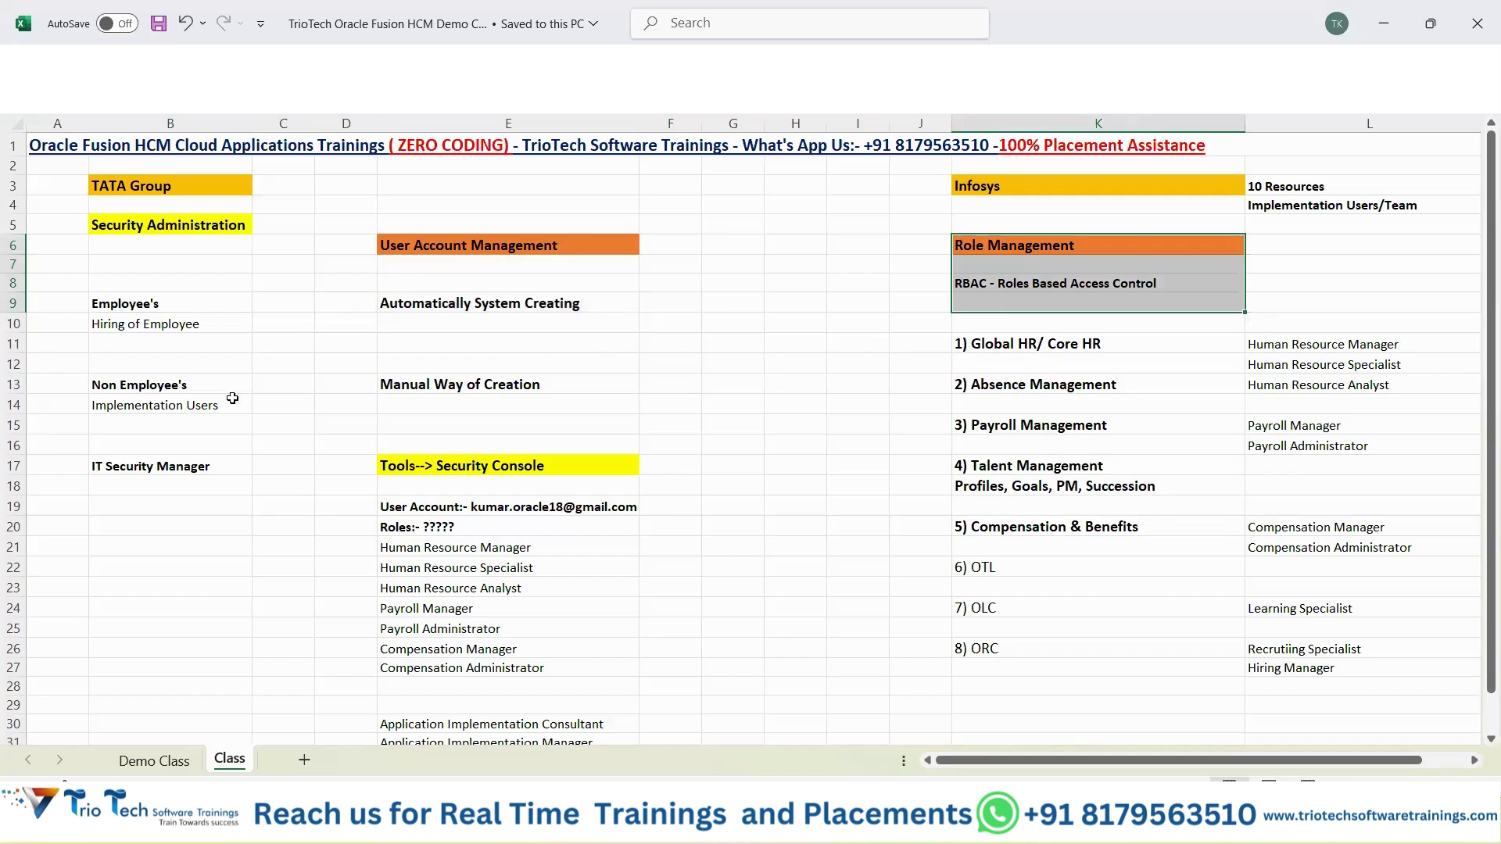
left_click(180, 385)
left_click_drag(187, 415, 502, 415)
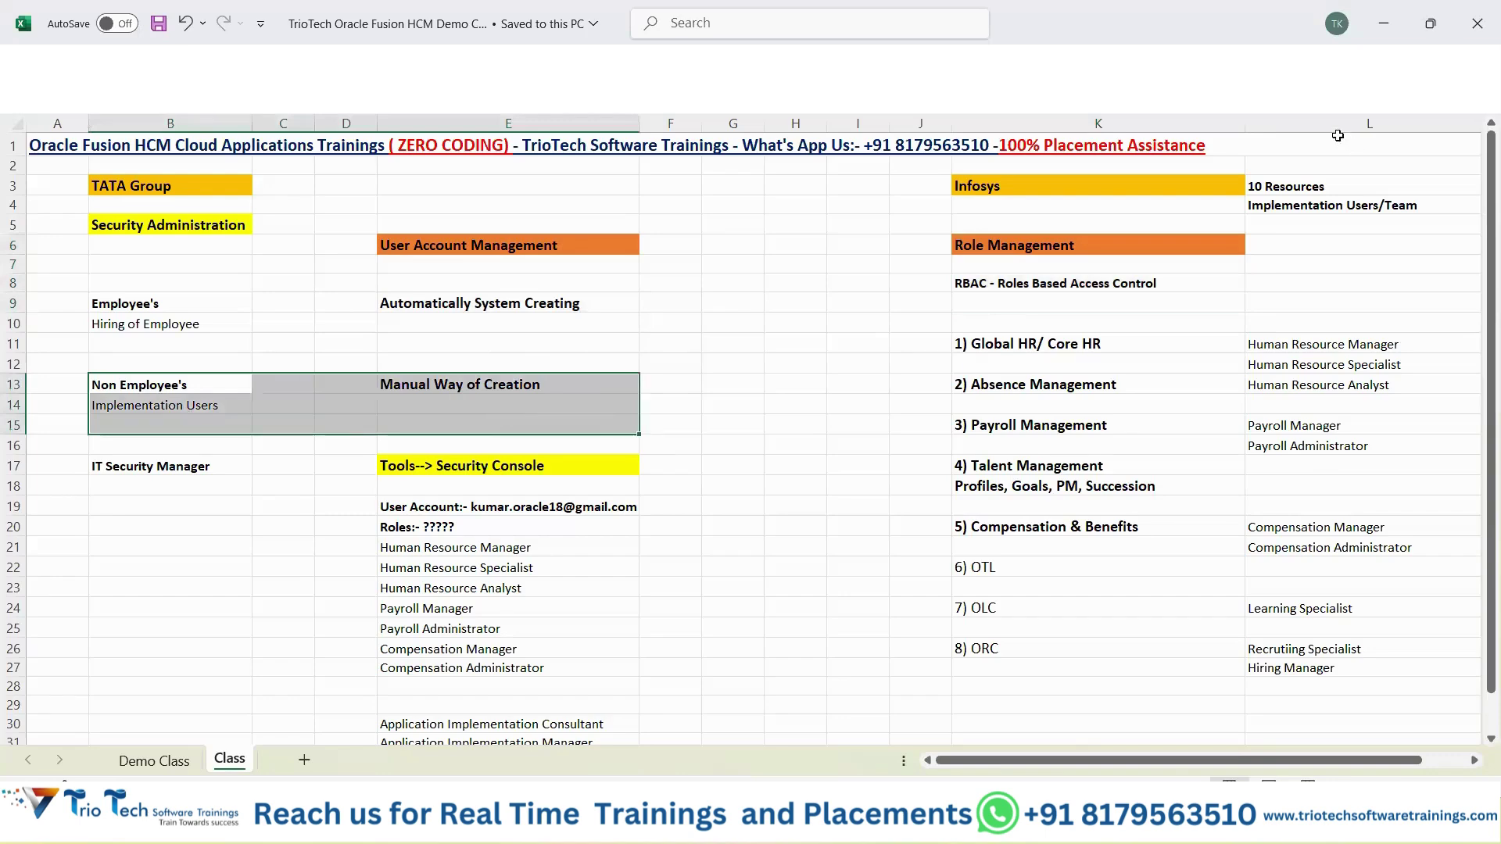
left_click_drag(1173, 185, 1329, 226)
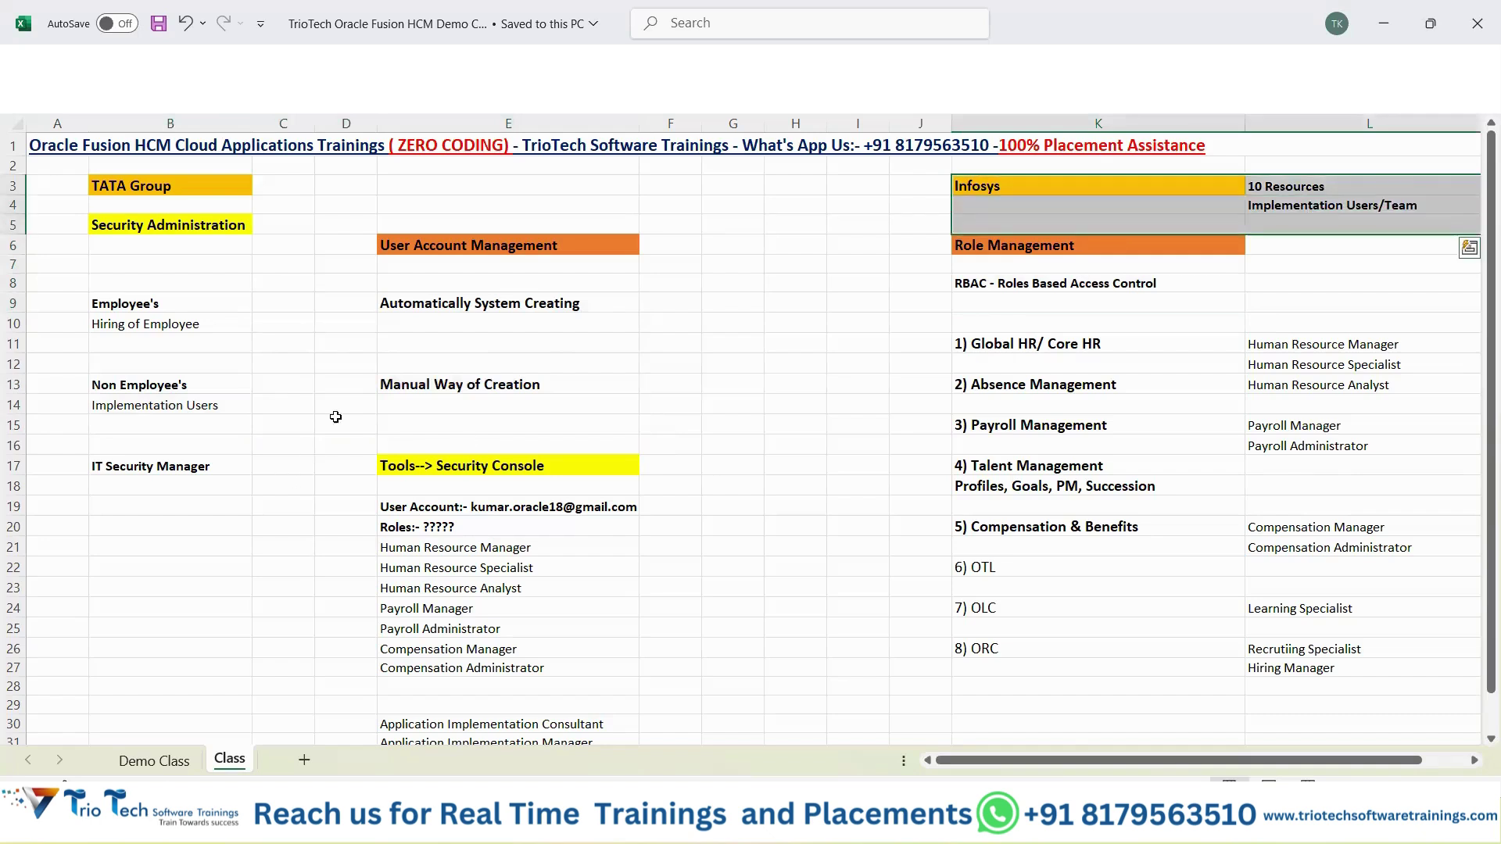
left_click_drag(208, 386, 453, 421)
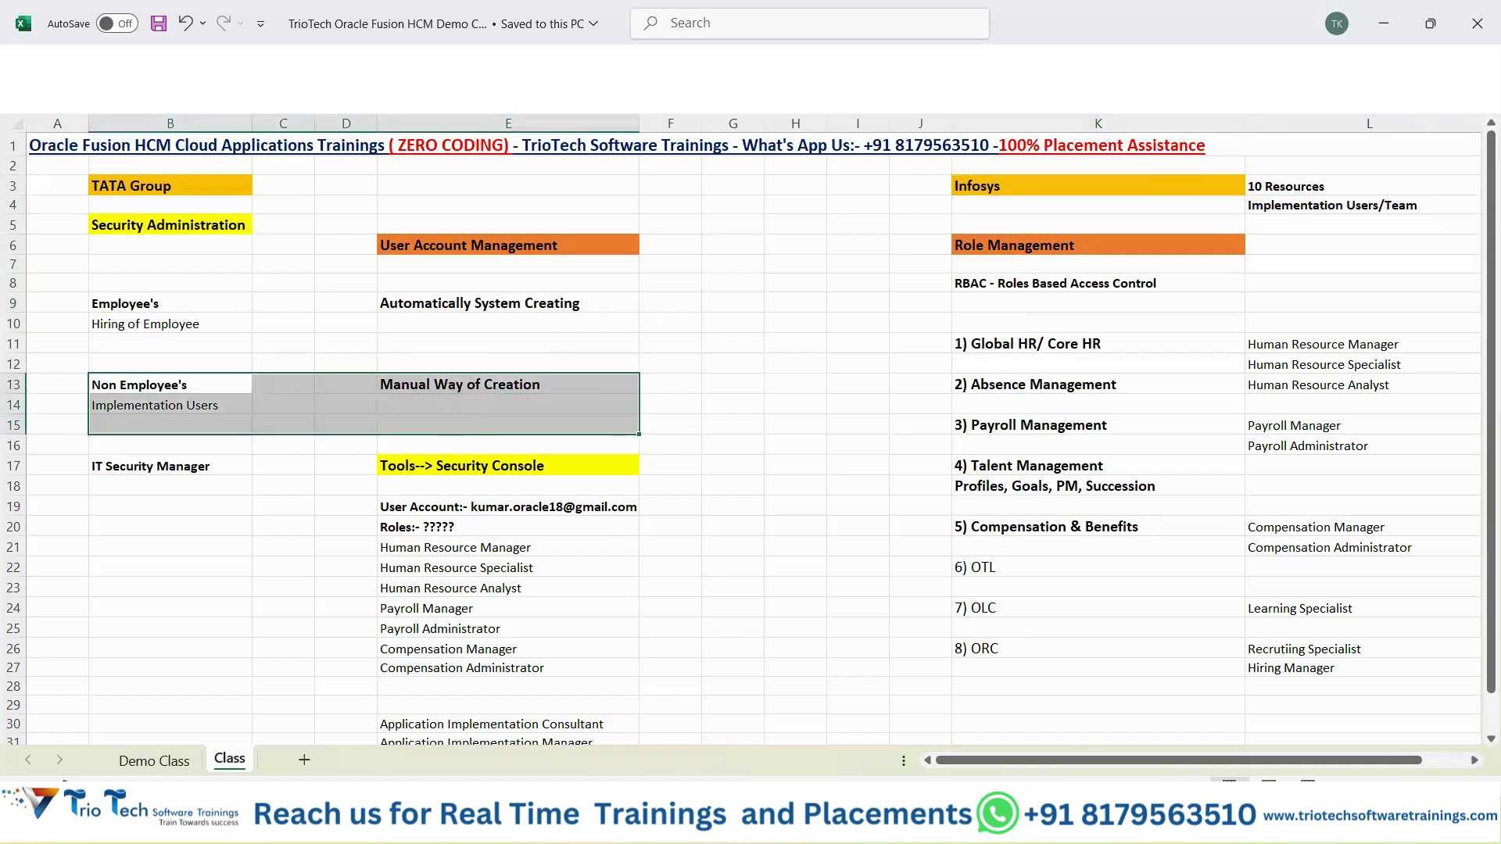
Back in the Security Console, open the first matching user account and put it into edit mode.
left_click(819, 825)
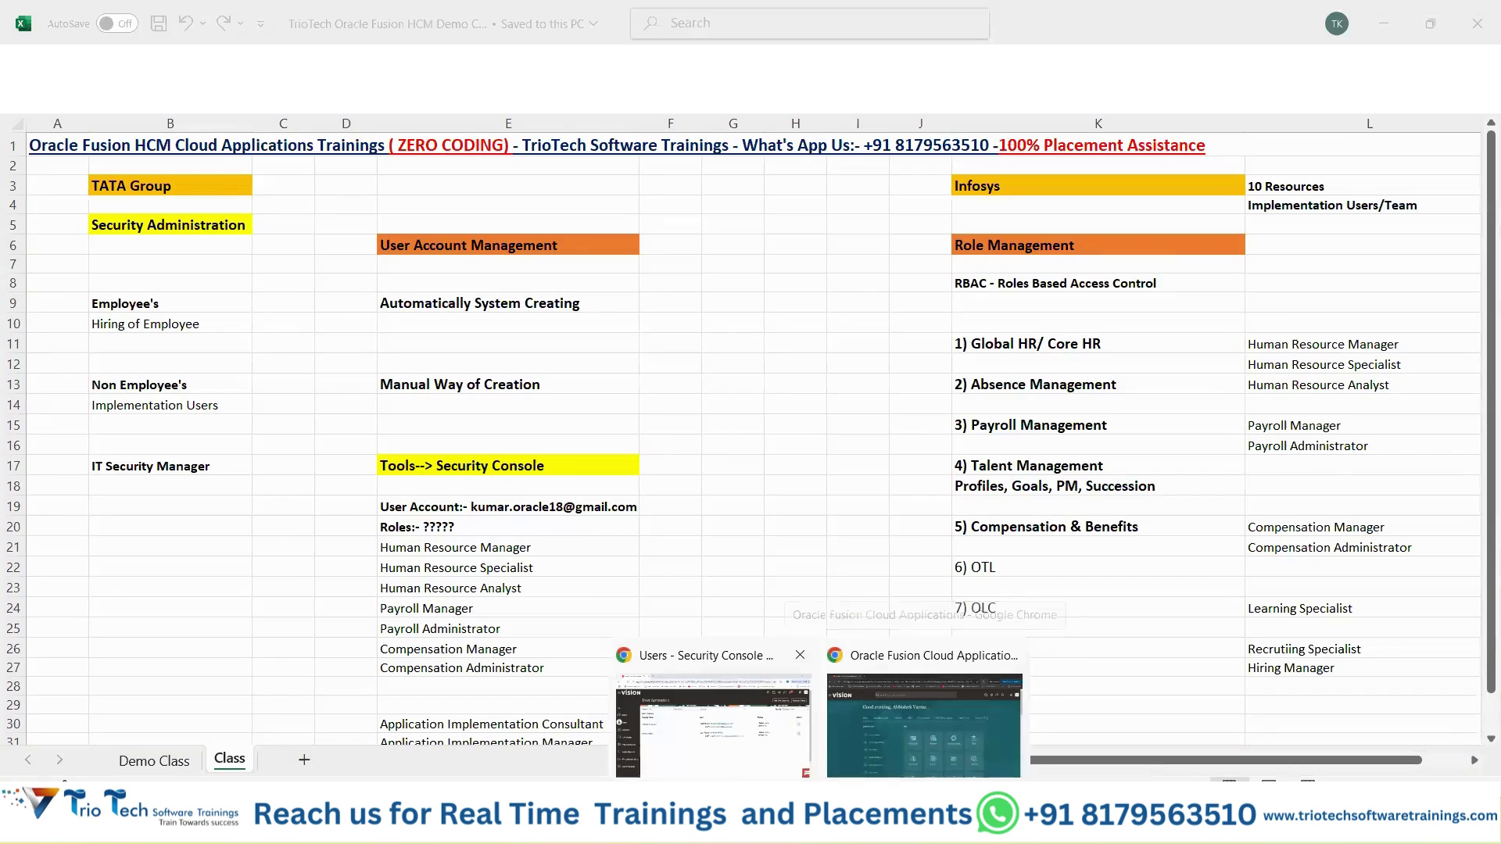
left_click(707, 712)
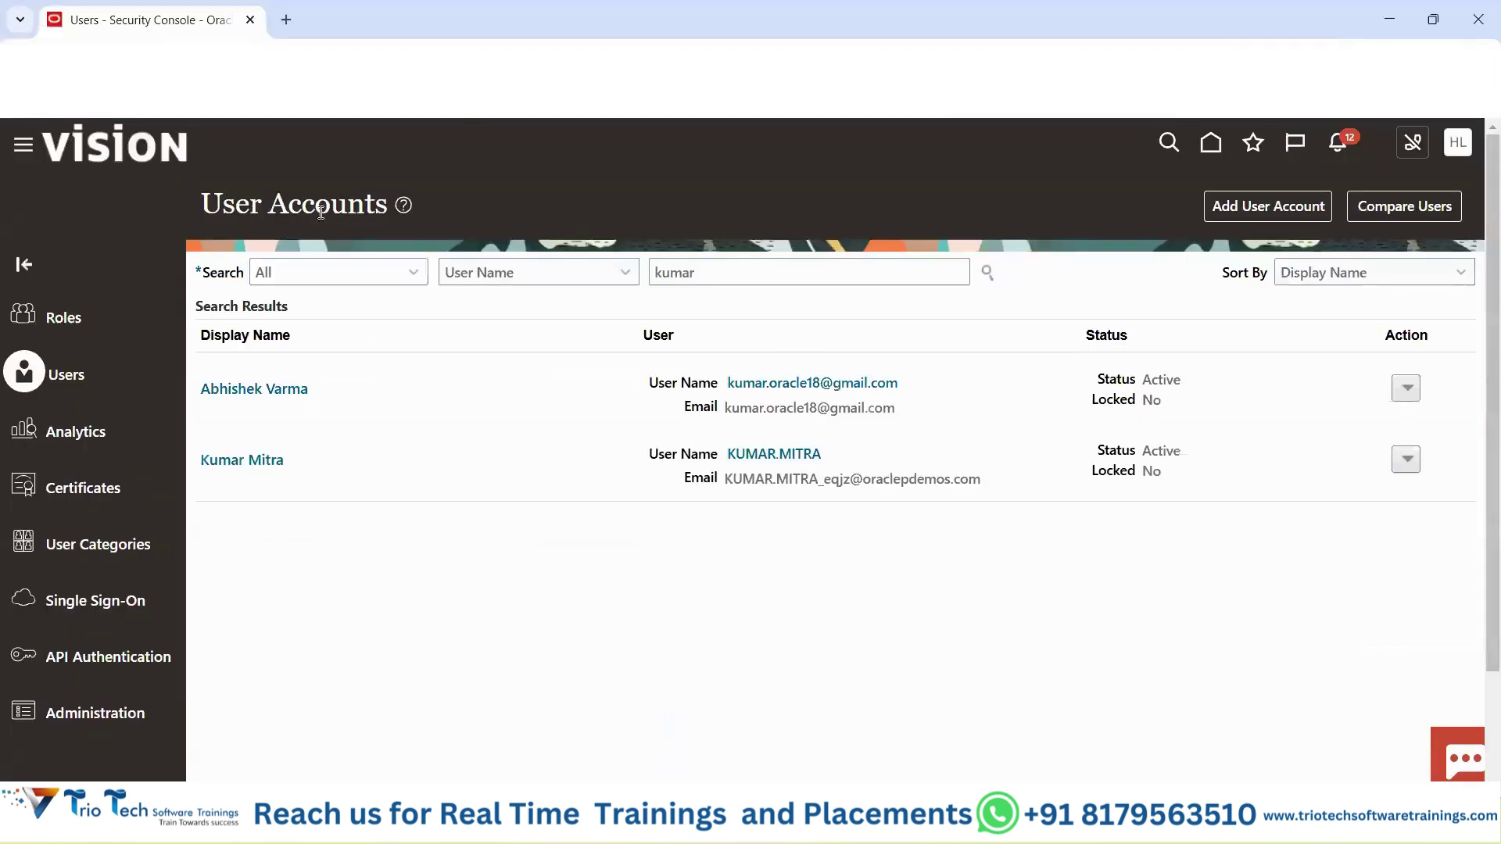
left_click_drag(208, 201, 350, 198)
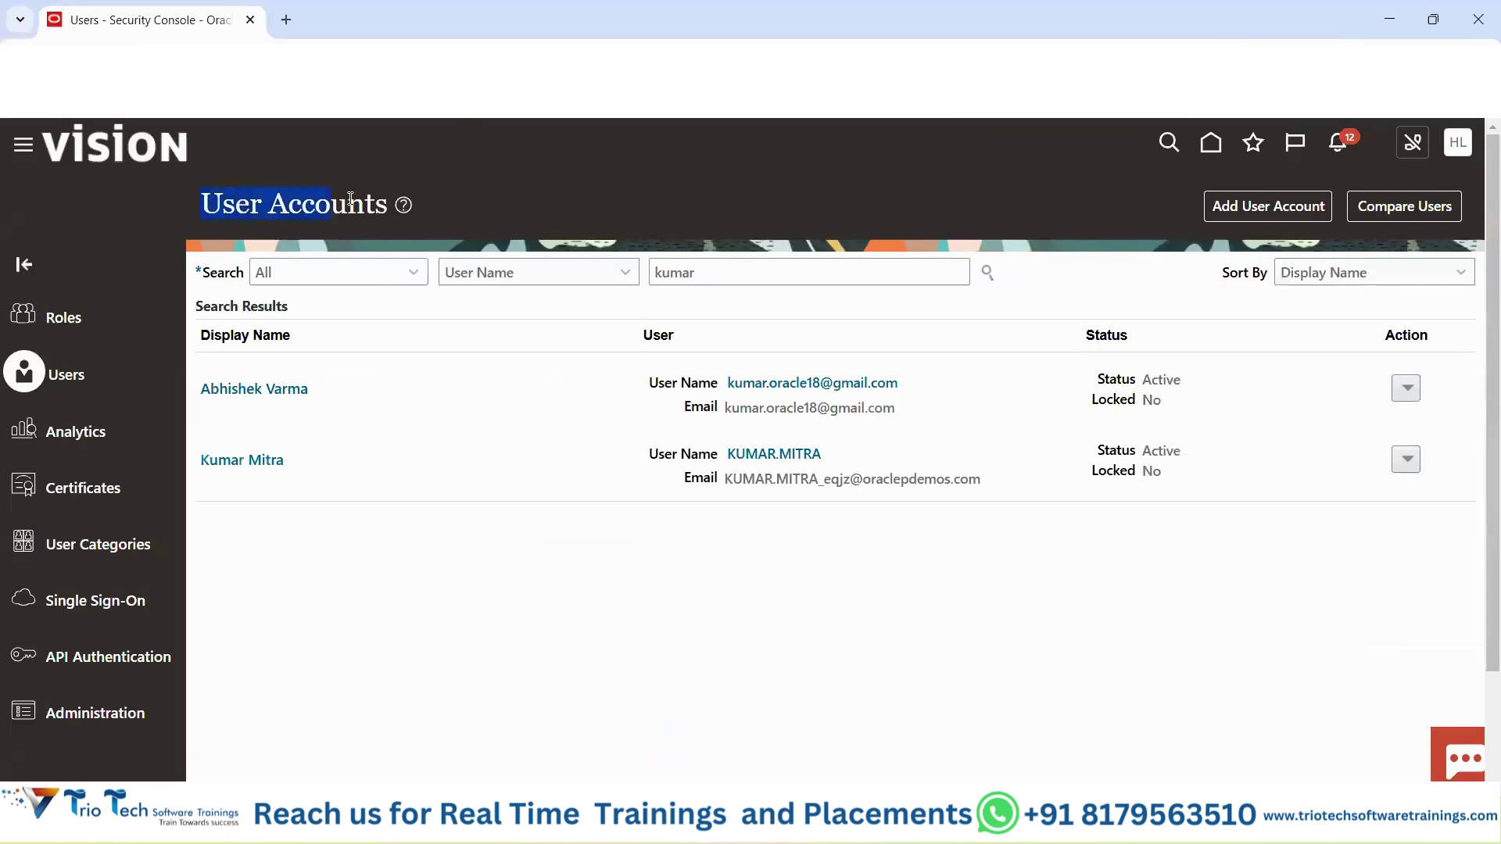
left_click(617, 198)
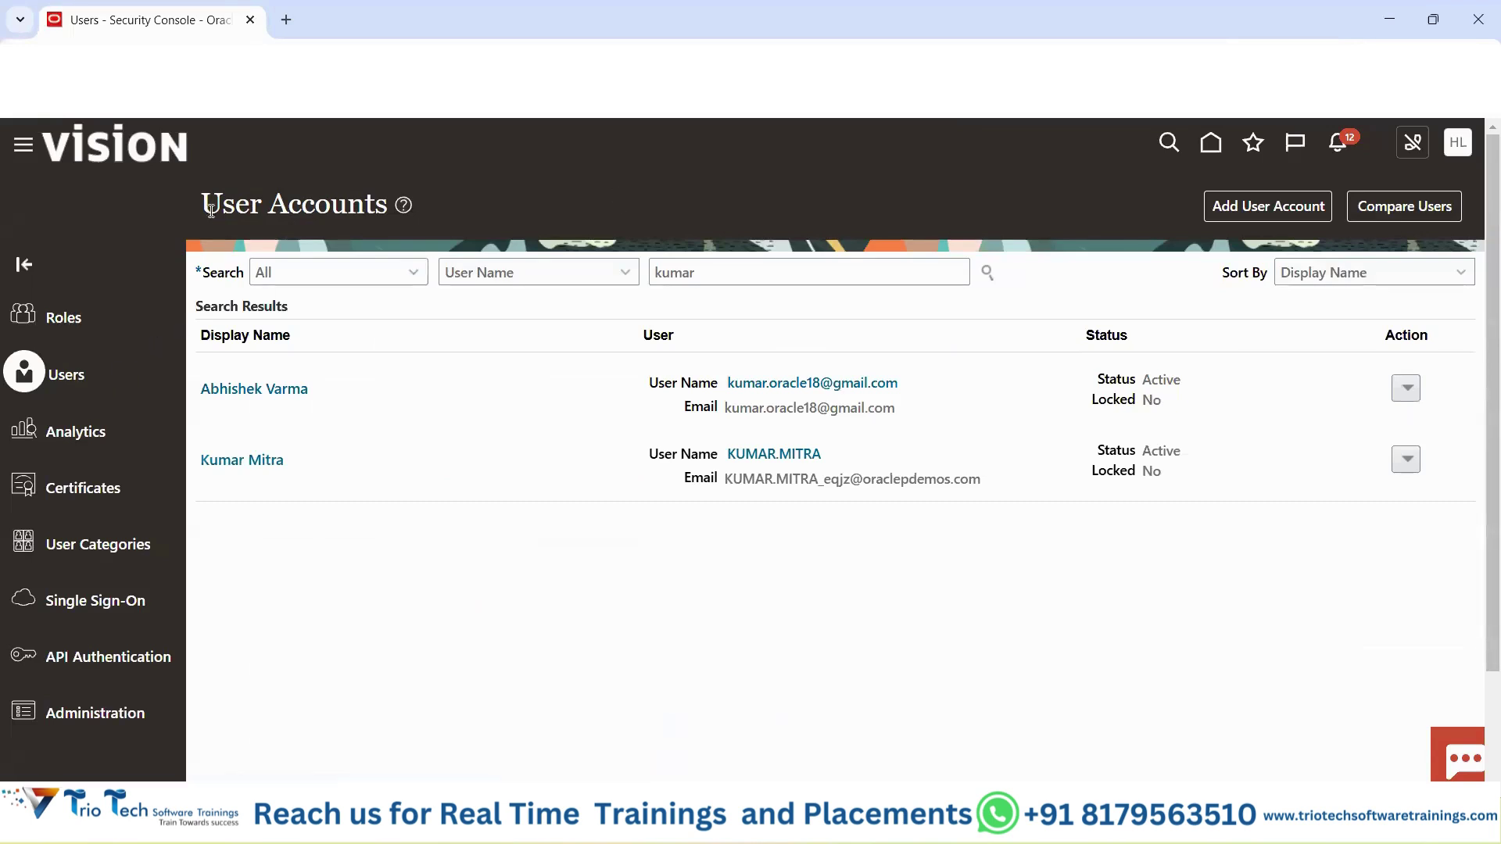
left_click_drag(208, 206, 373, 209)
double_click(720, 264)
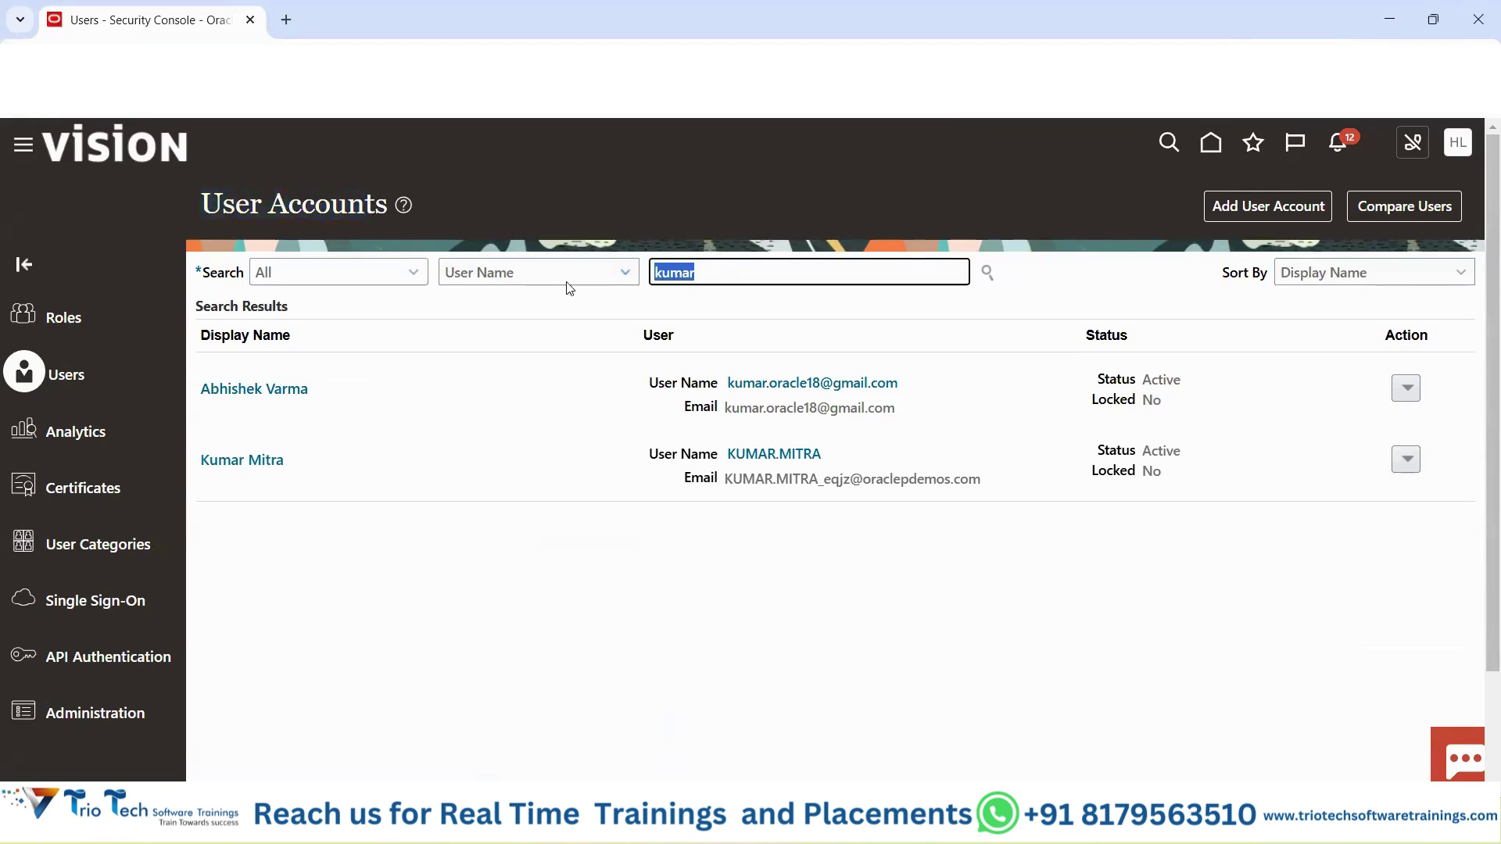
left_click(284, 389)
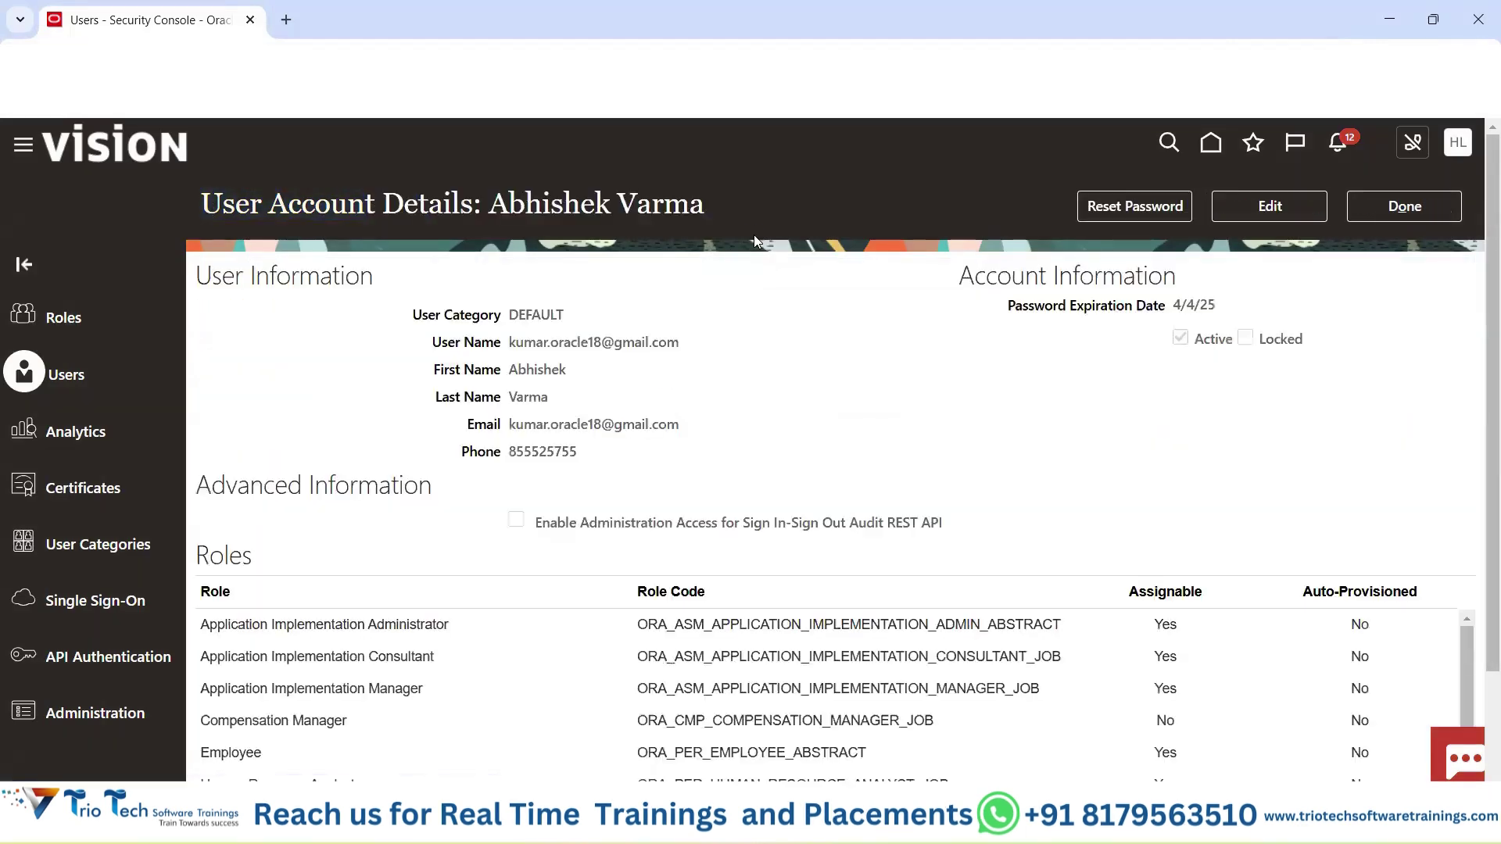
left_click(1309, 206)
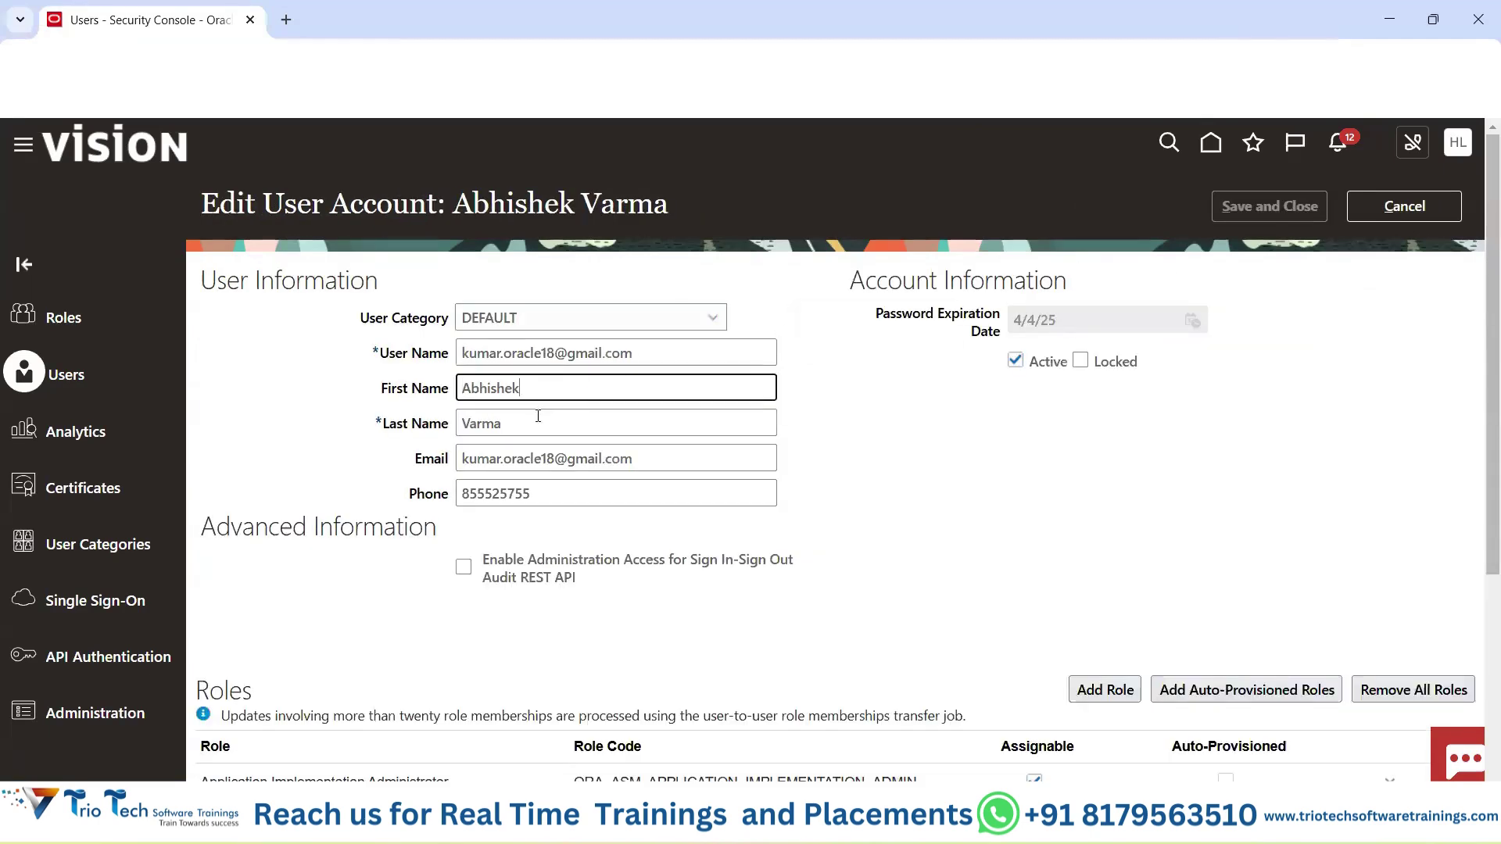
Remove the Application Implementation Administrator role, then remove all roles, confirming each removal.
scroll(1053, 440, "down", 4)
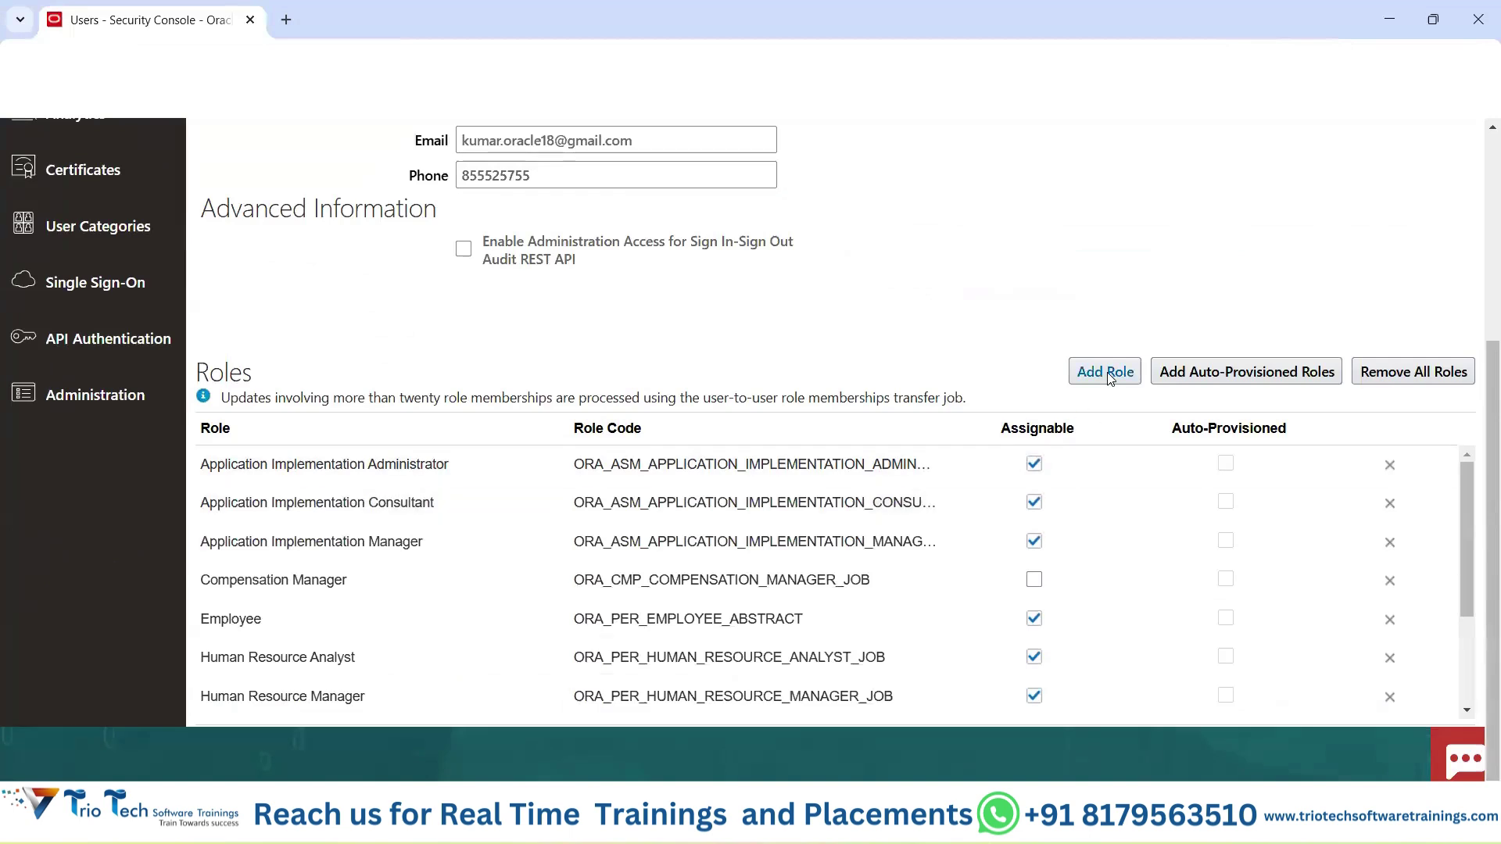
left_click(1391, 467)
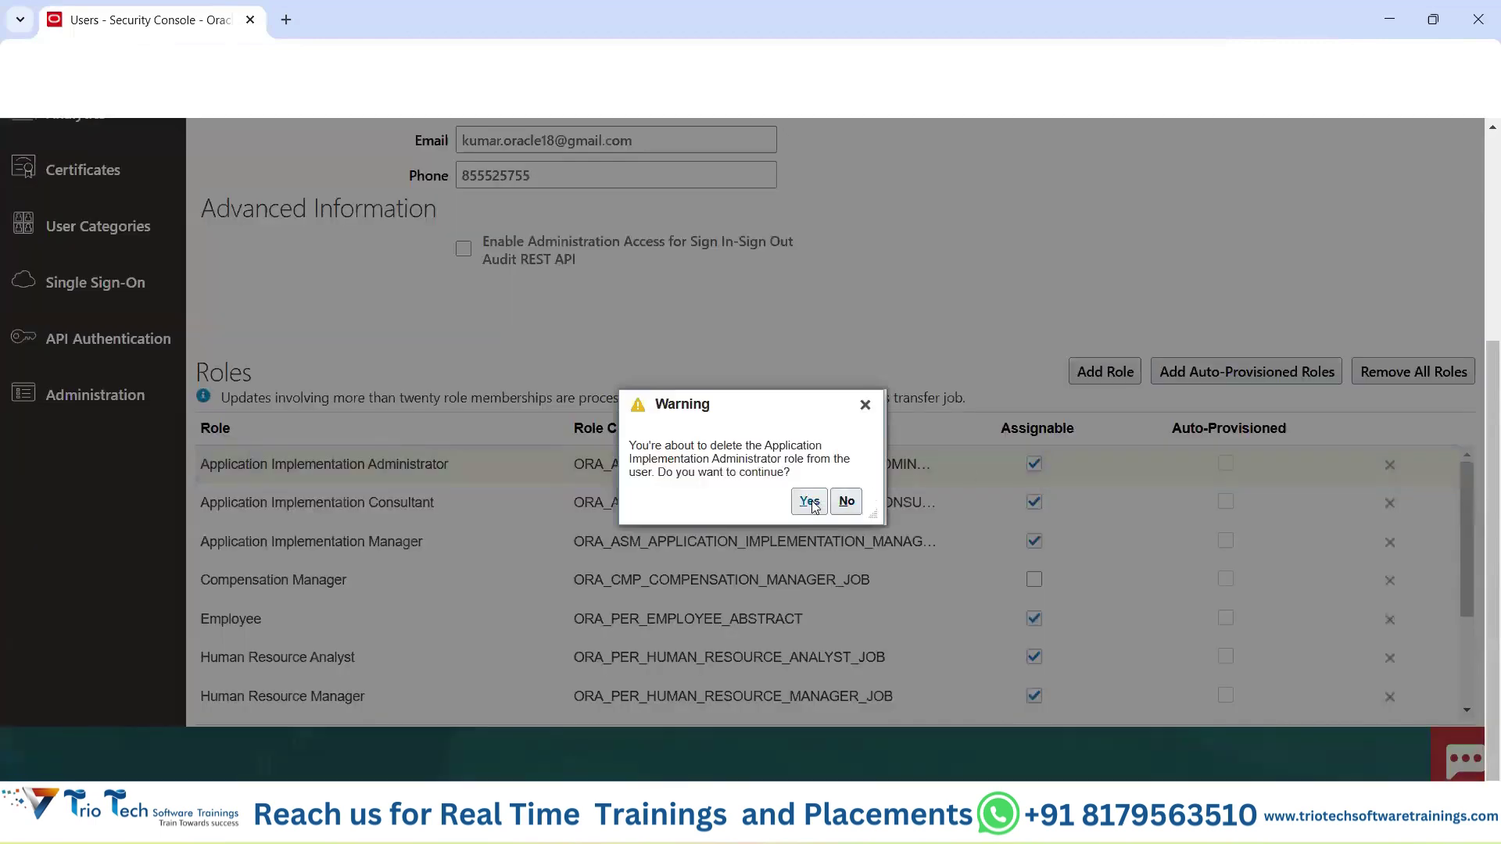
left_click(810, 502)
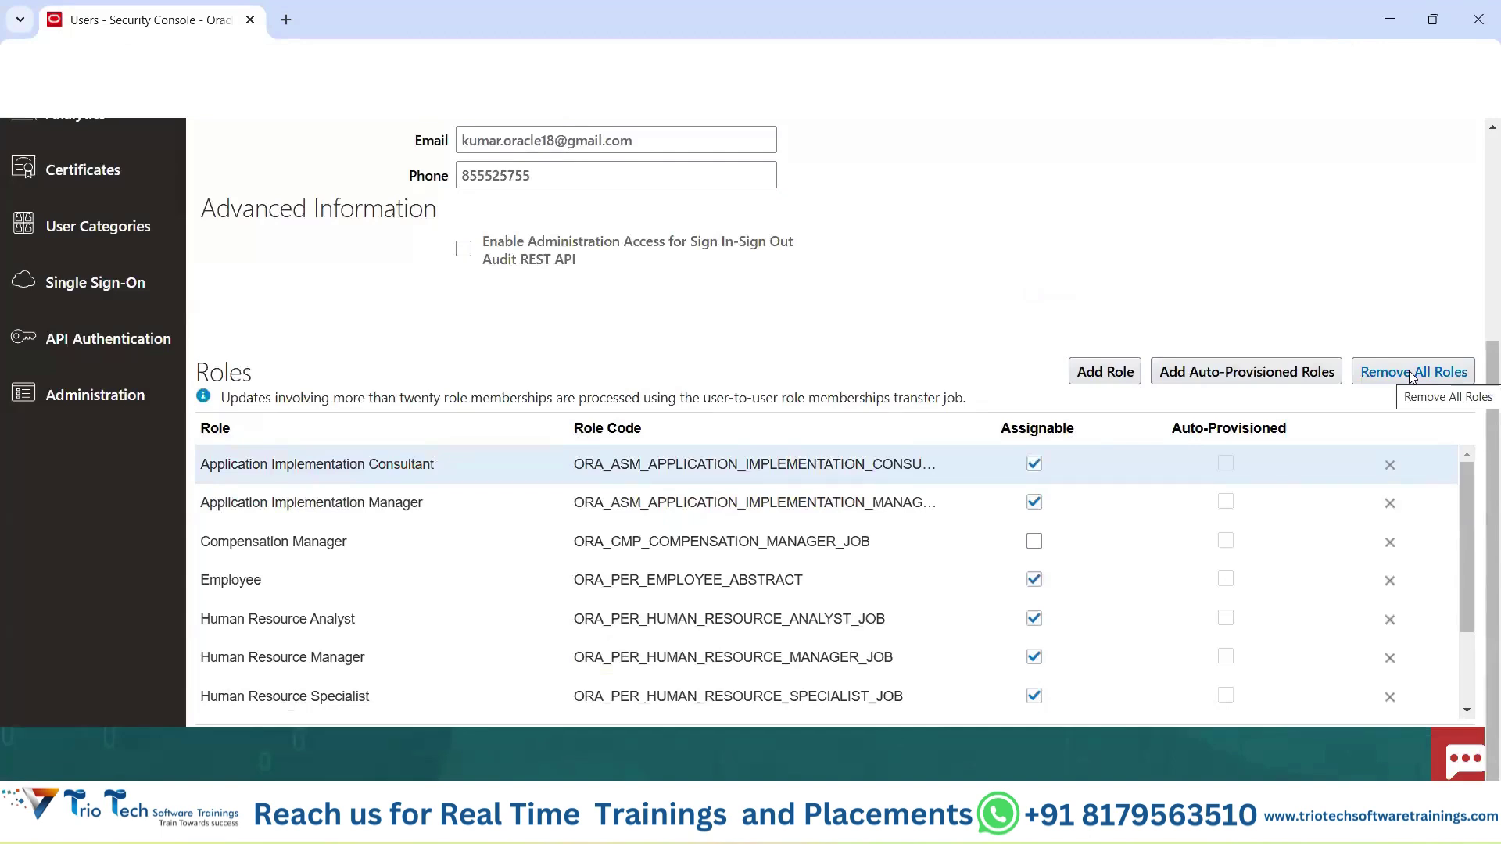
left_click(1409, 370)
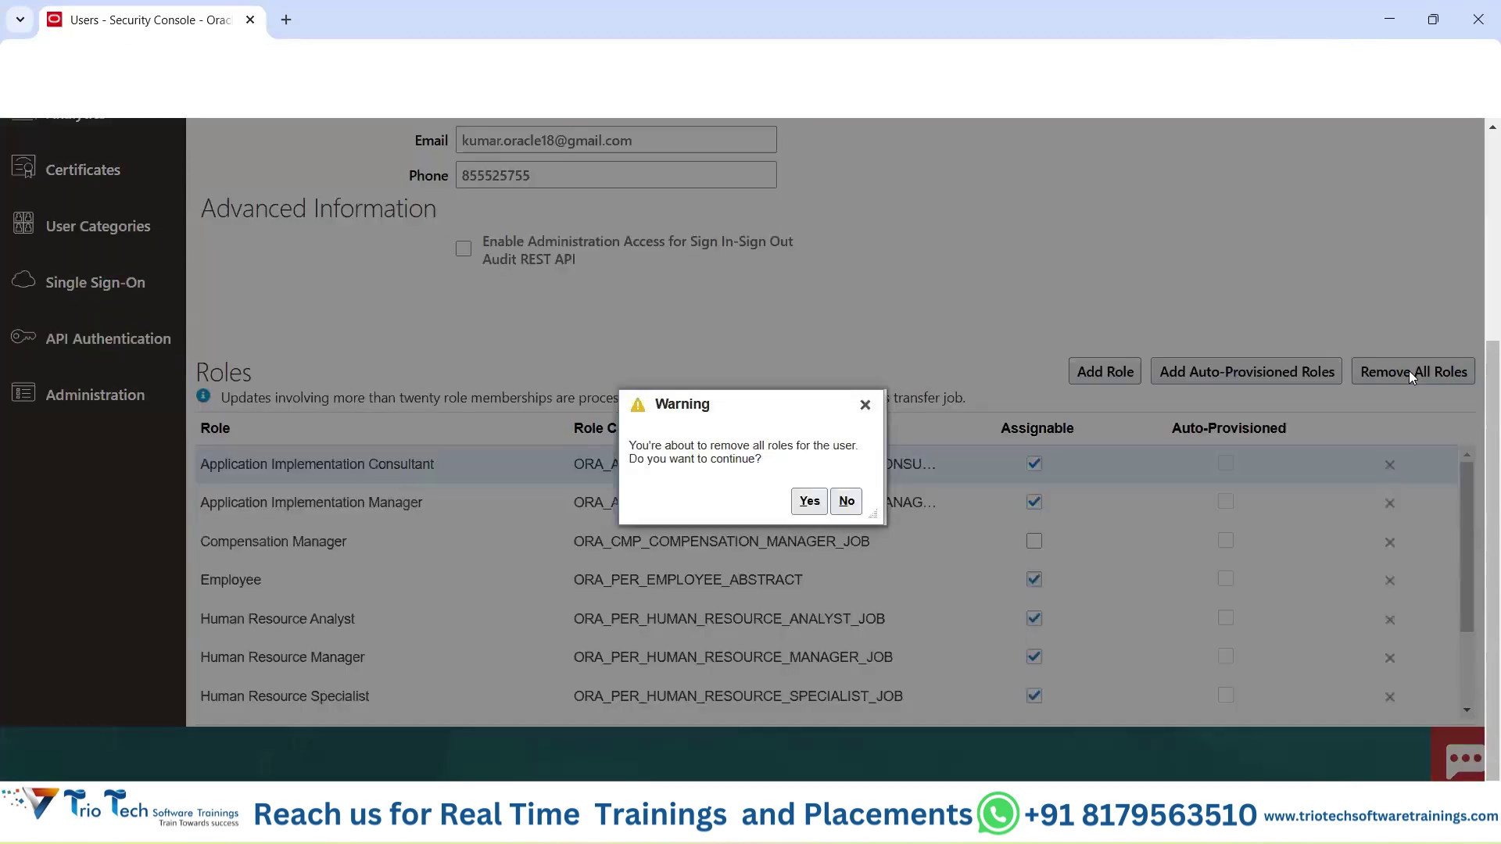
left_click(810, 501)
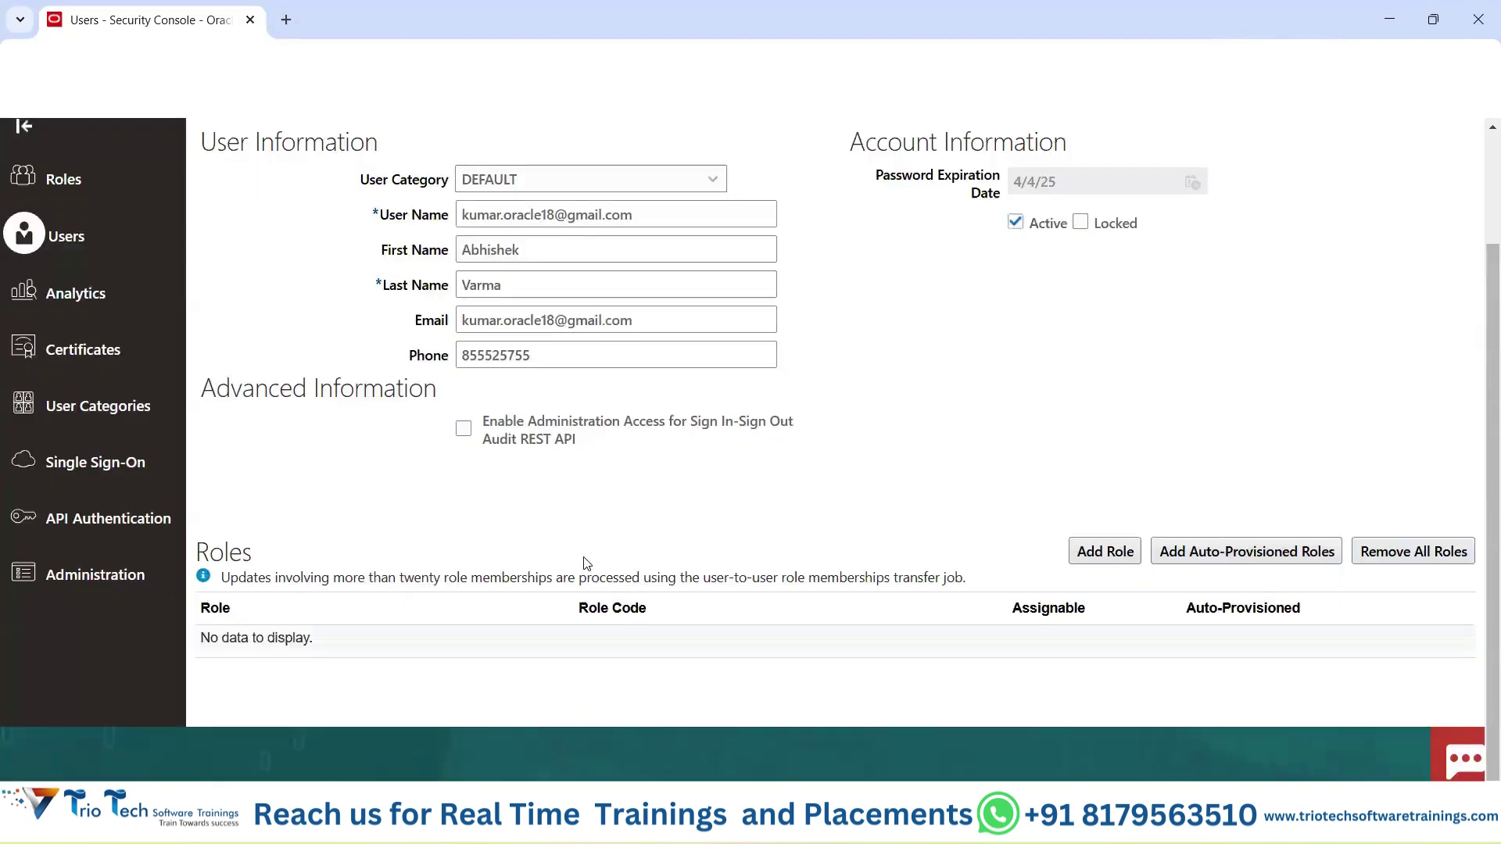
Cancel the edits to restore the roles, reopen the account for editing, and return to Excel.
left_click(1100, 552)
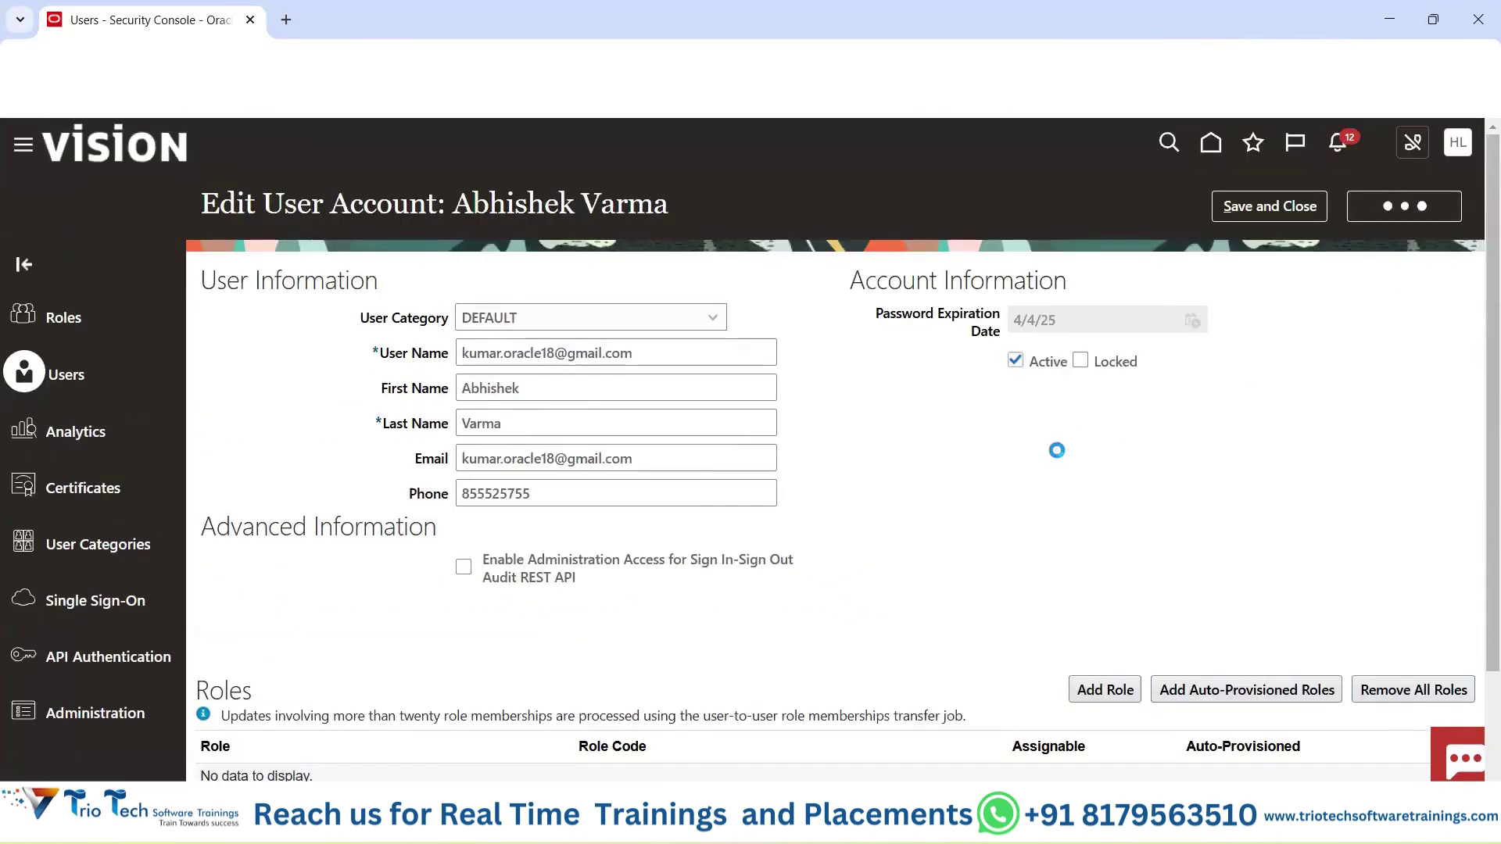
left_click(1270, 206)
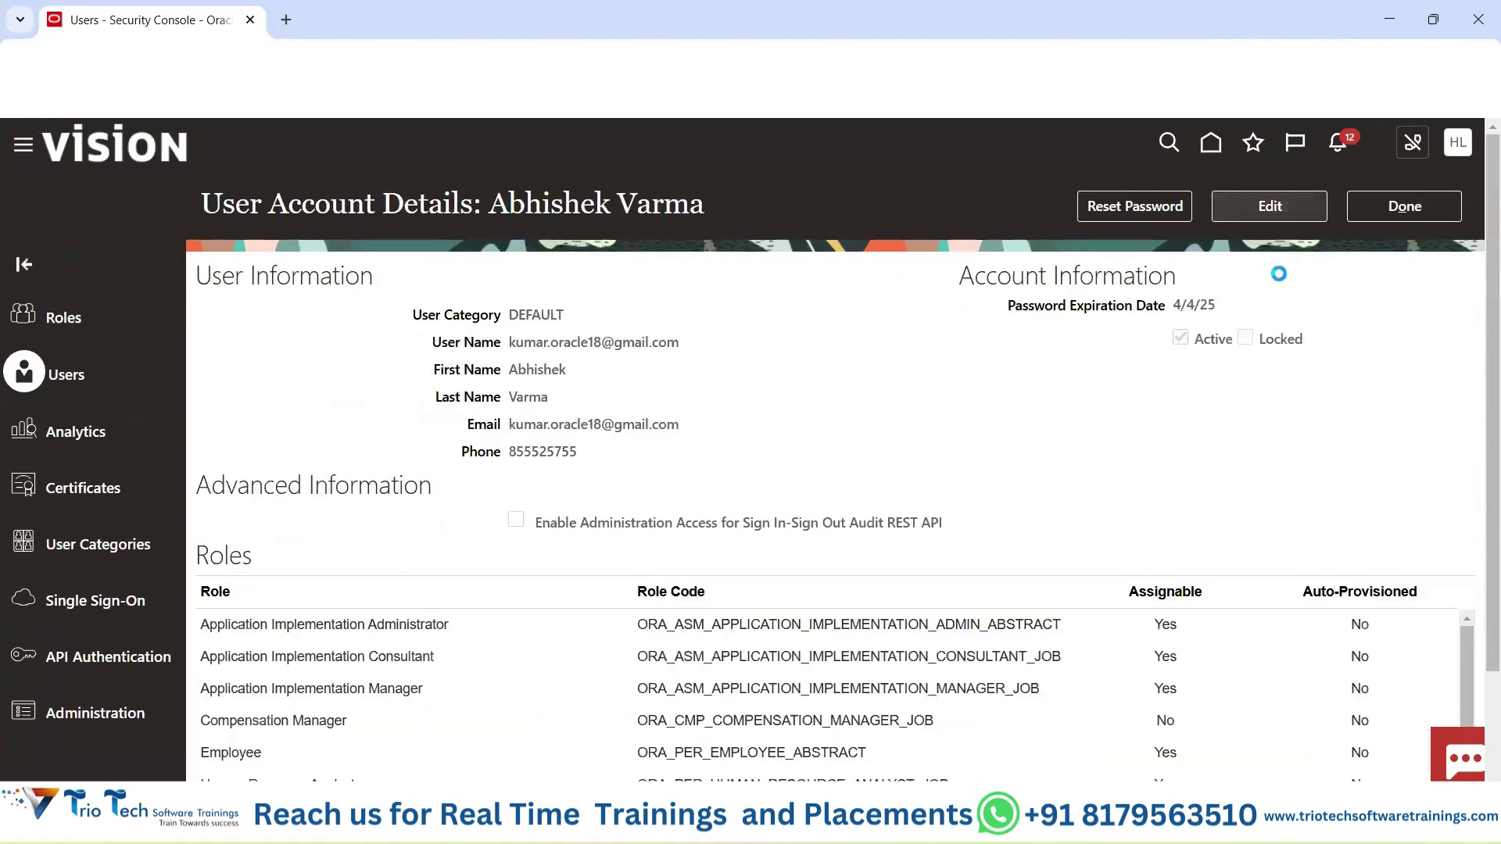
scroll(1338, 539, "down", 4)
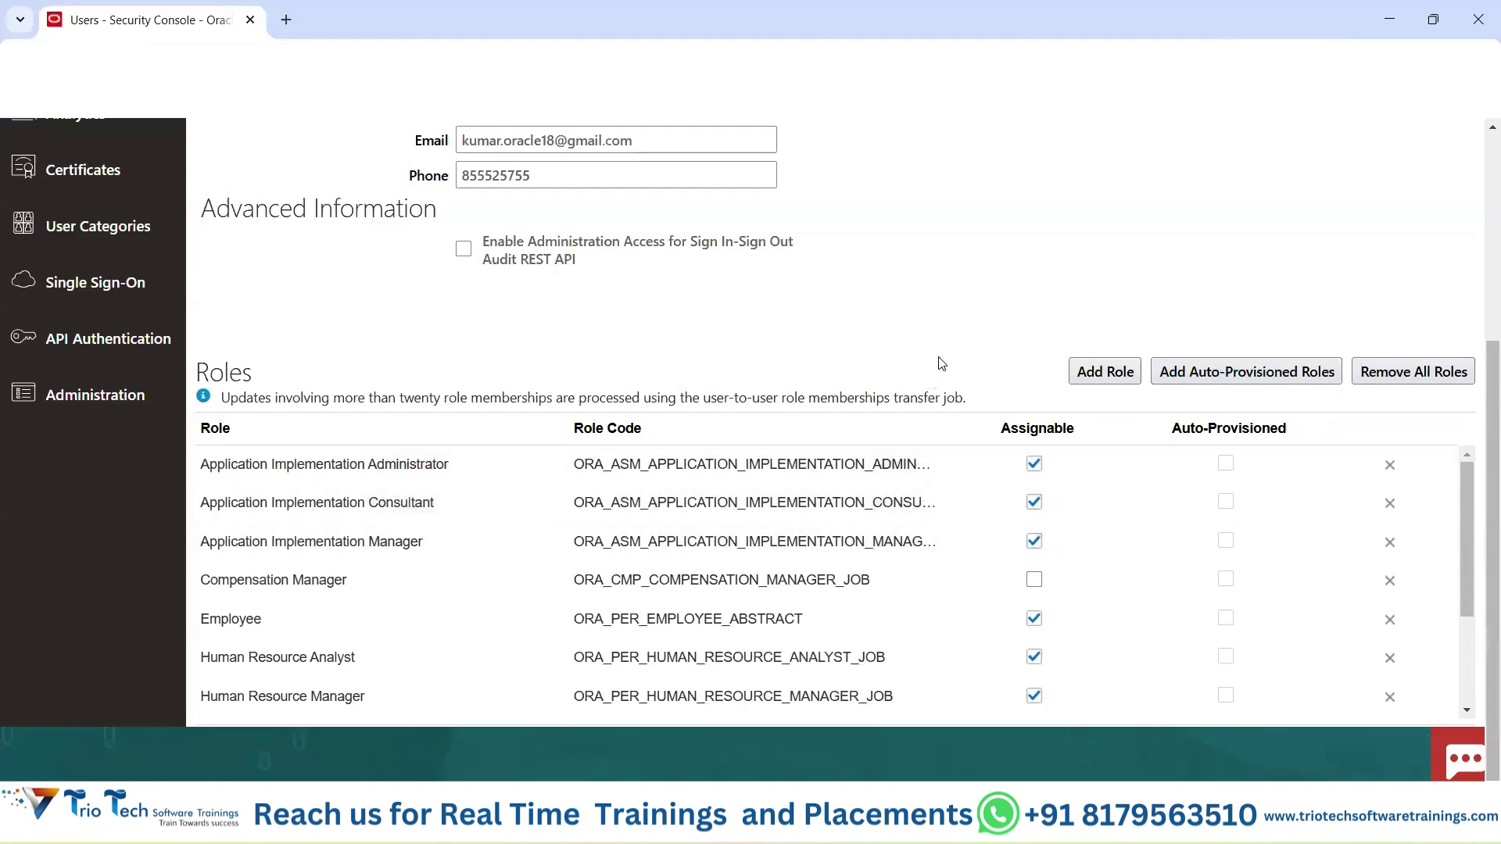
scroll(938, 362, "up", 3)
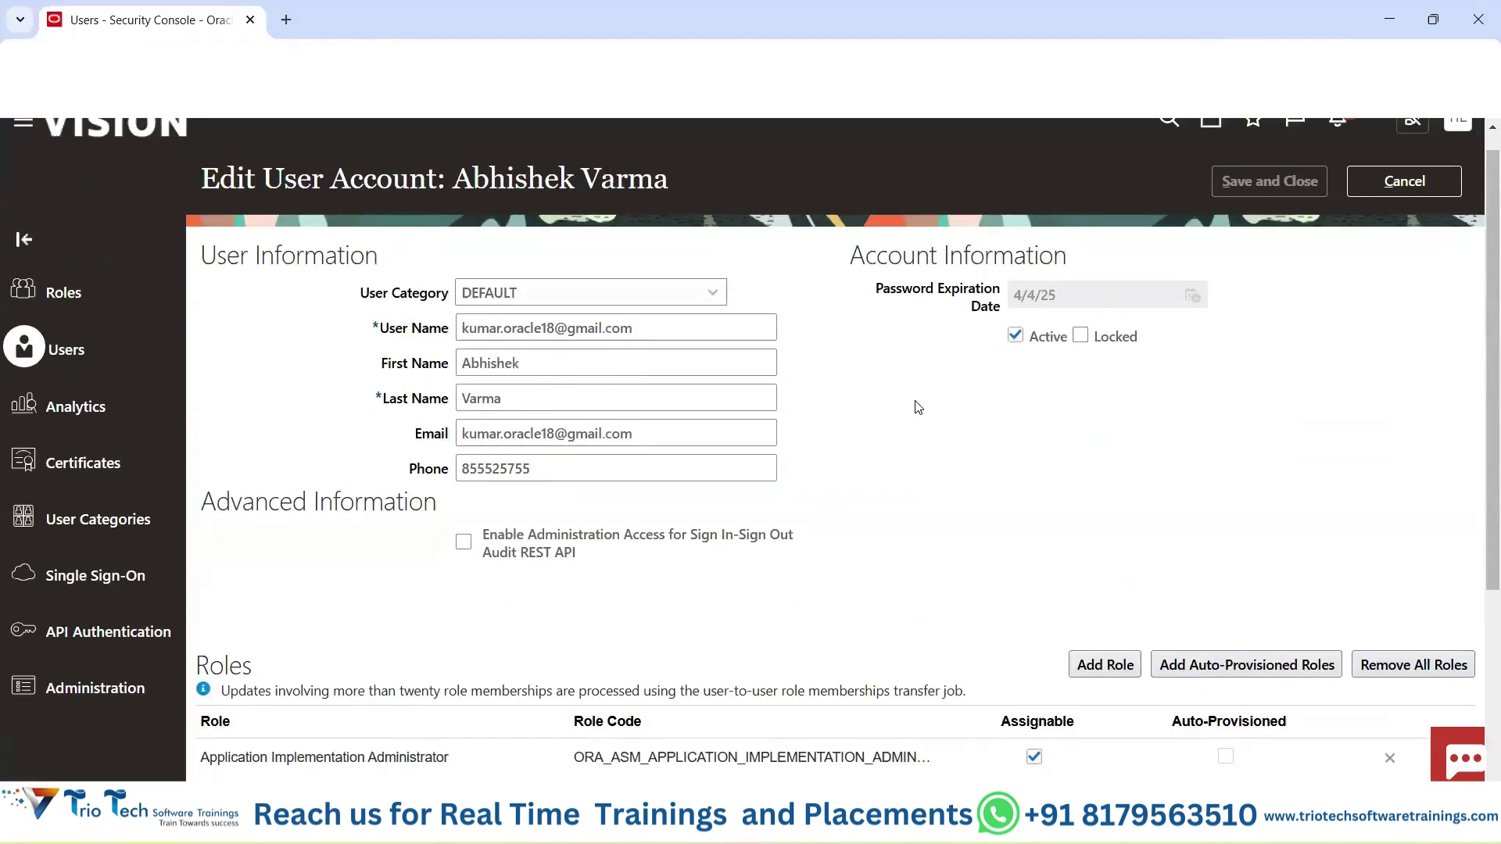
mouse_move(907, 821)
left_click(1015, 713)
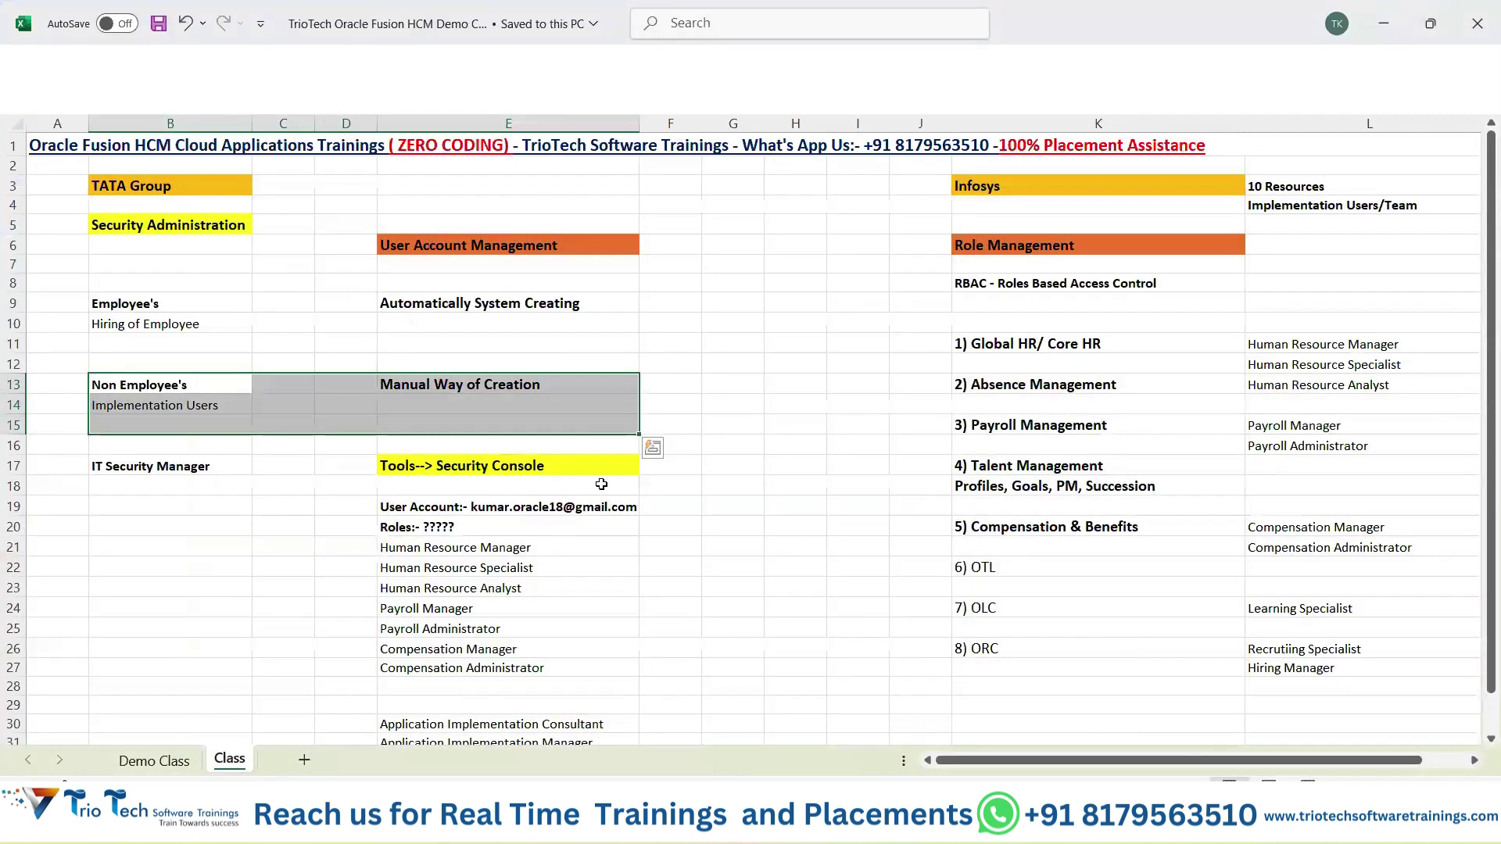
left_click(773, 443)
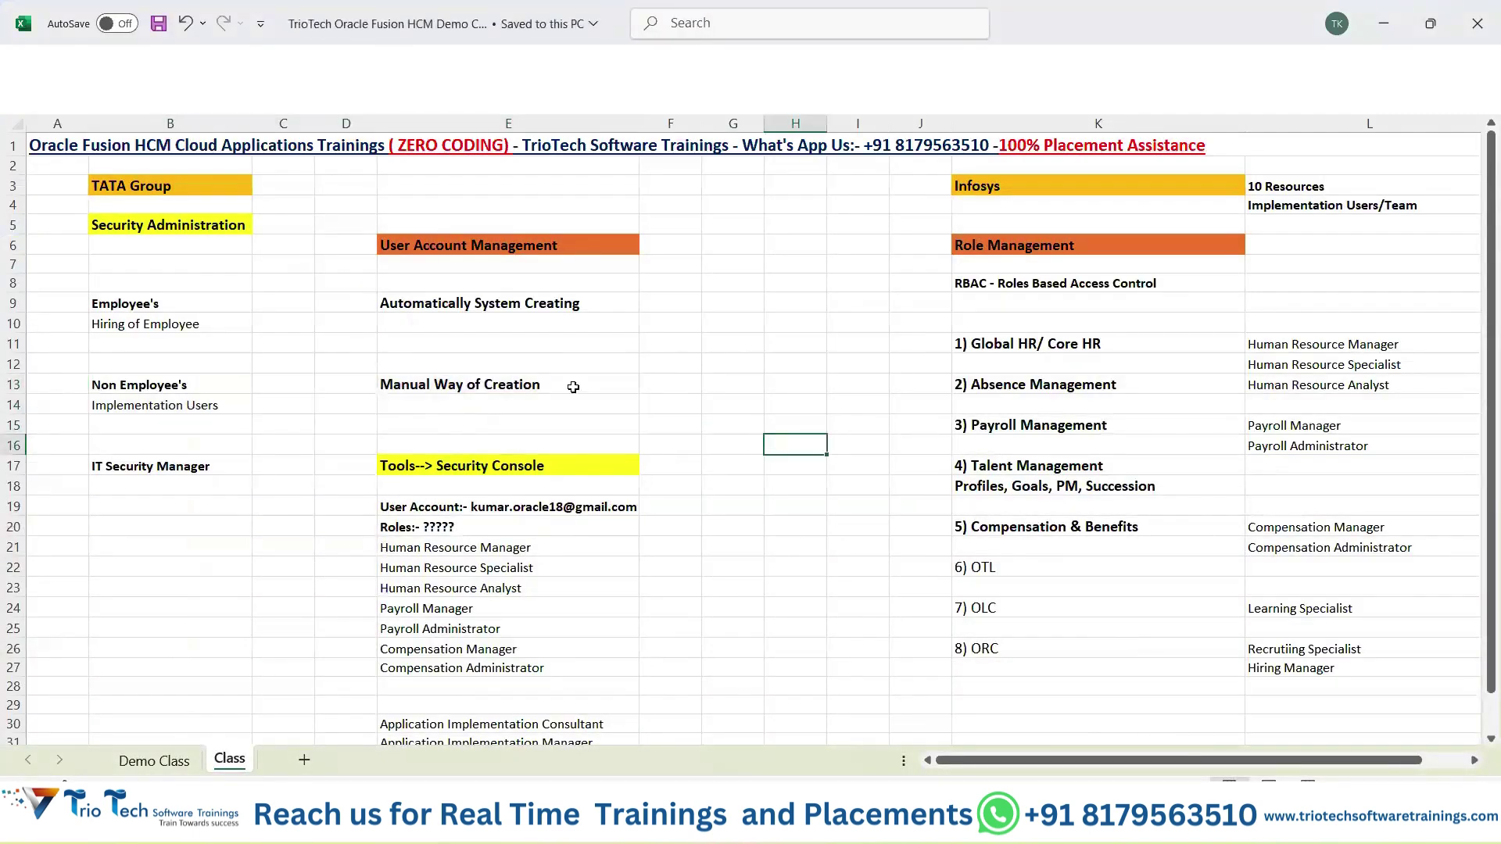
left_click_drag(133, 305, 510, 331)
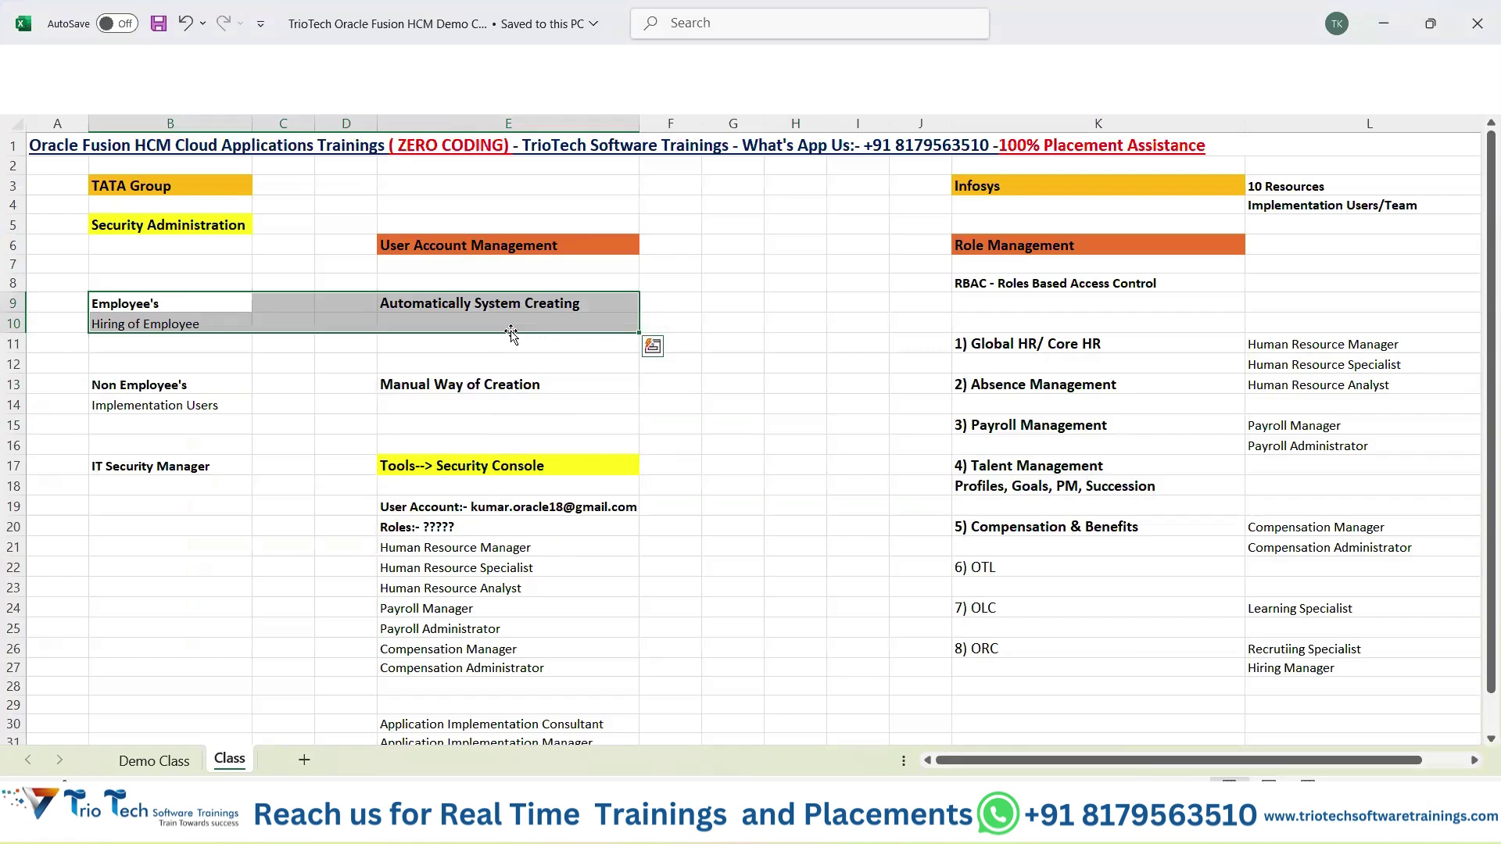
left_click_drag(1360, 344, 1368, 420)
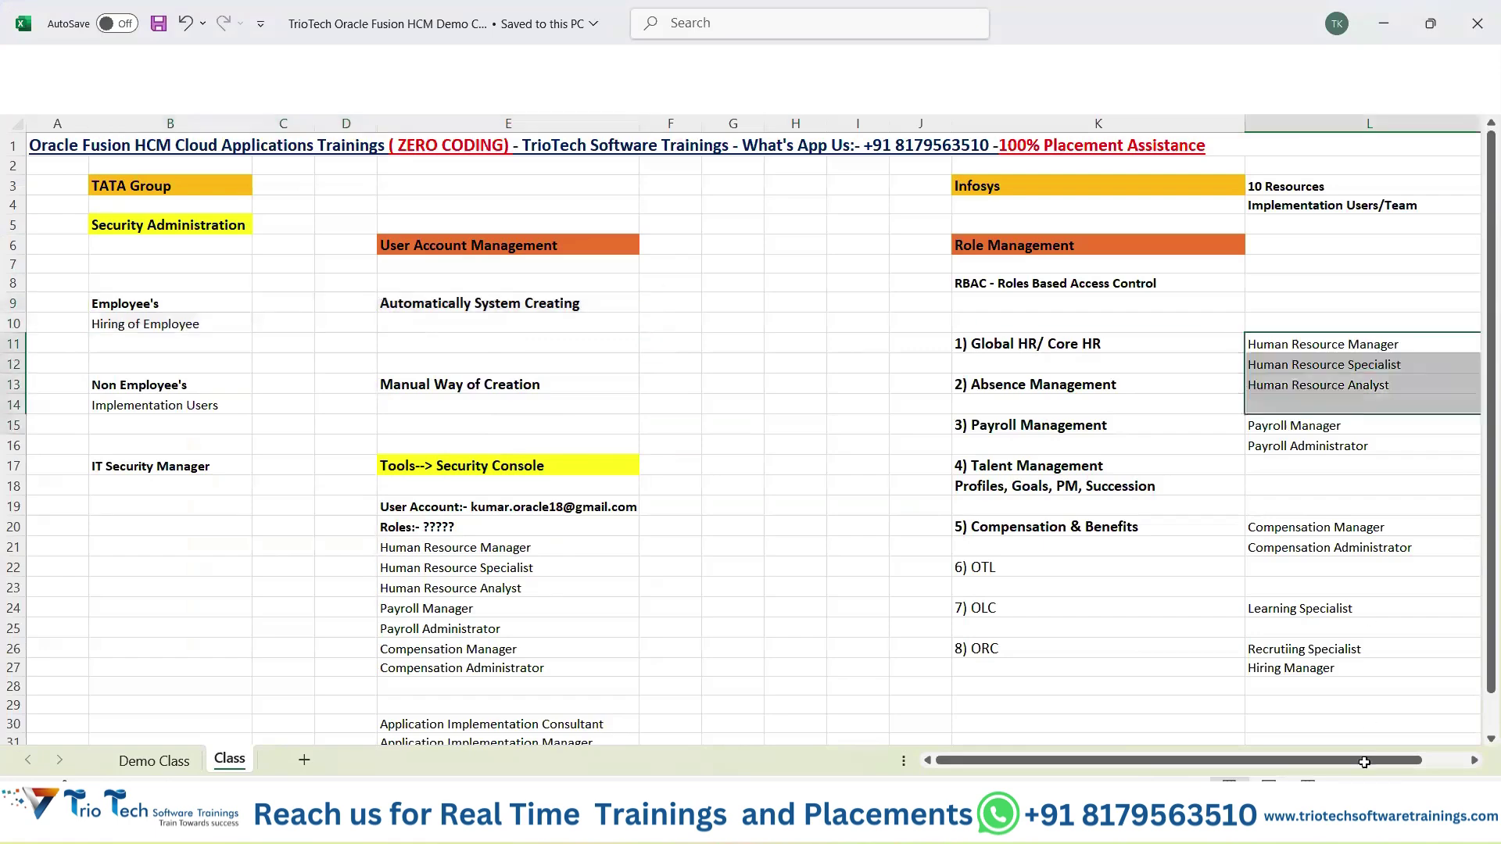
scroll(596, 368, "down", 1)
left_click(393, 297)
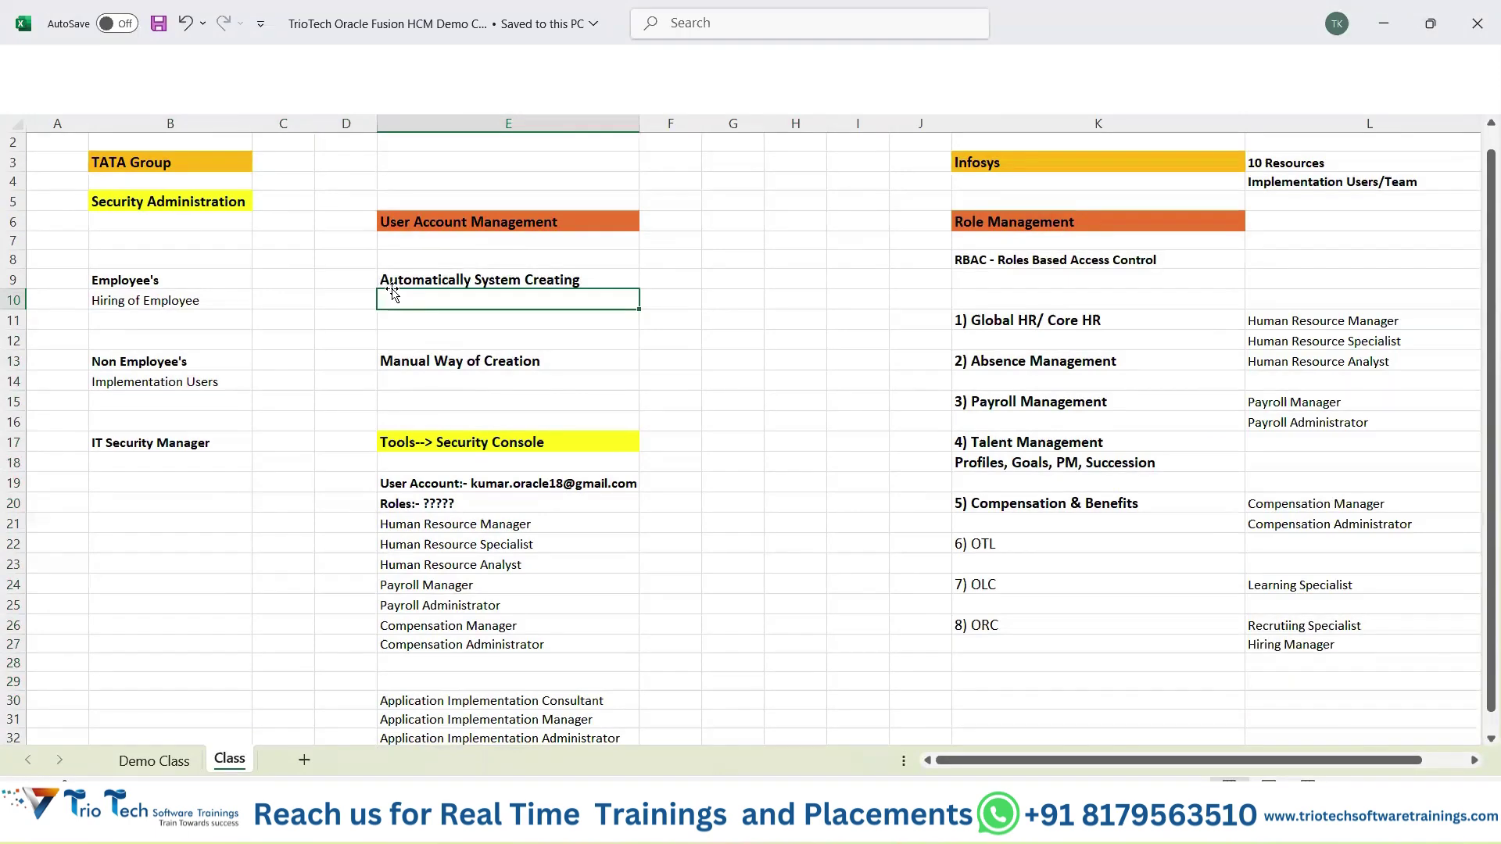
left_click(492, 439)
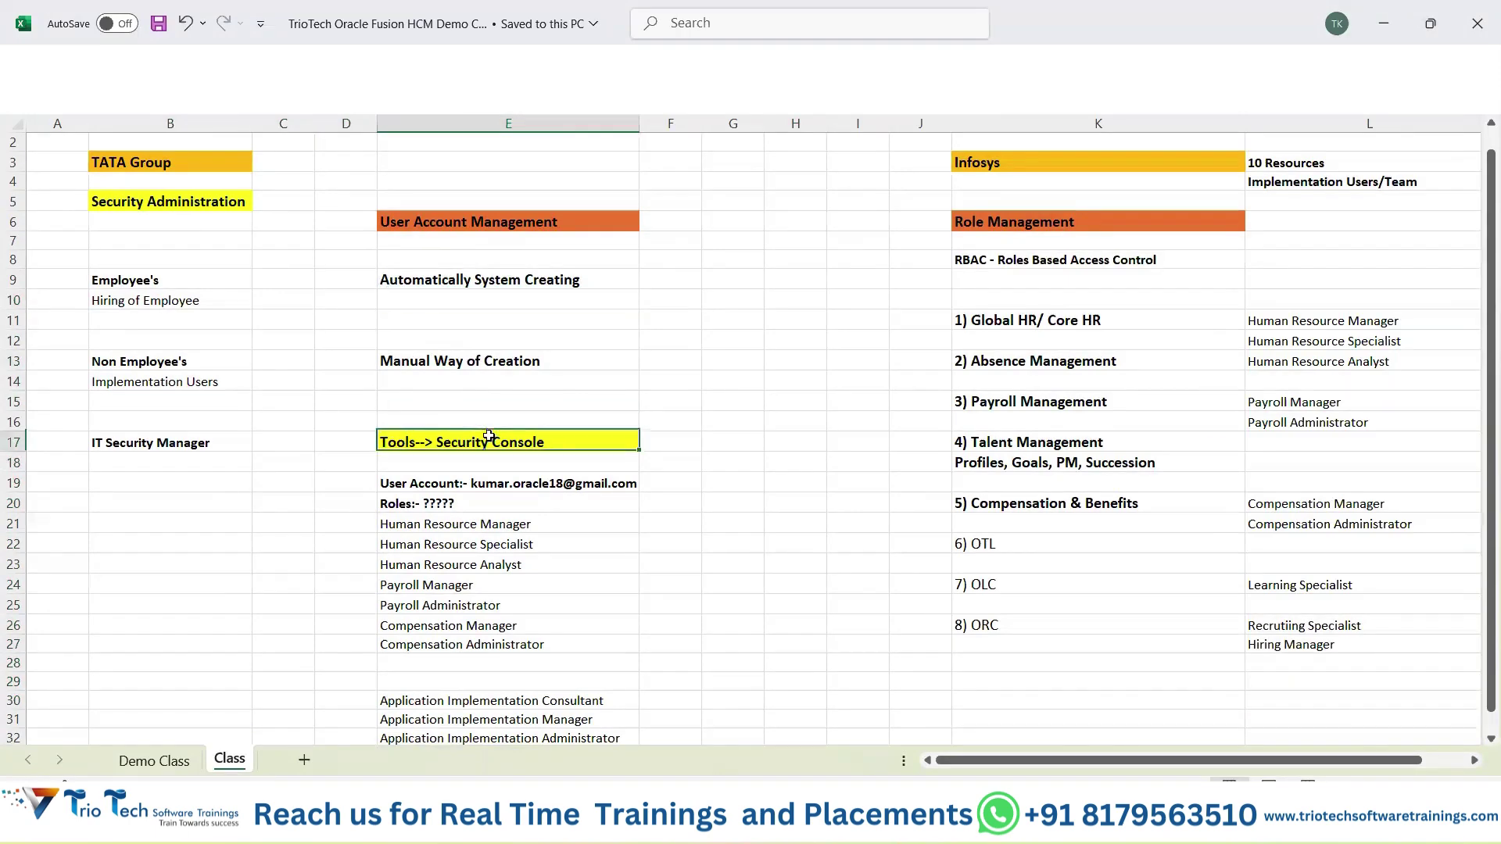
left_click(463, 483)
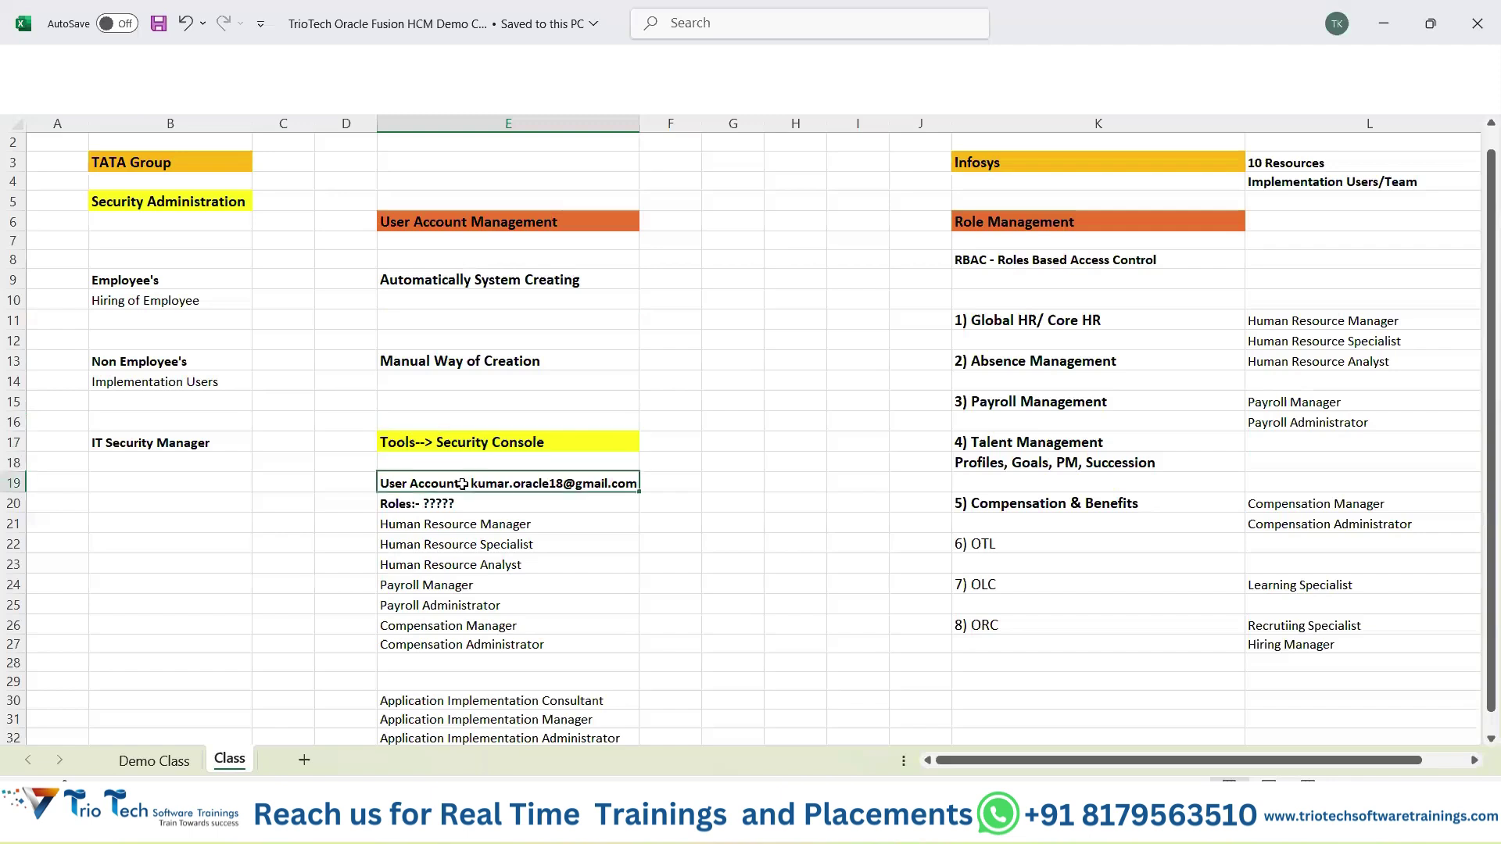
left_click(421, 507)
left_click_drag(465, 675, 467, 678)
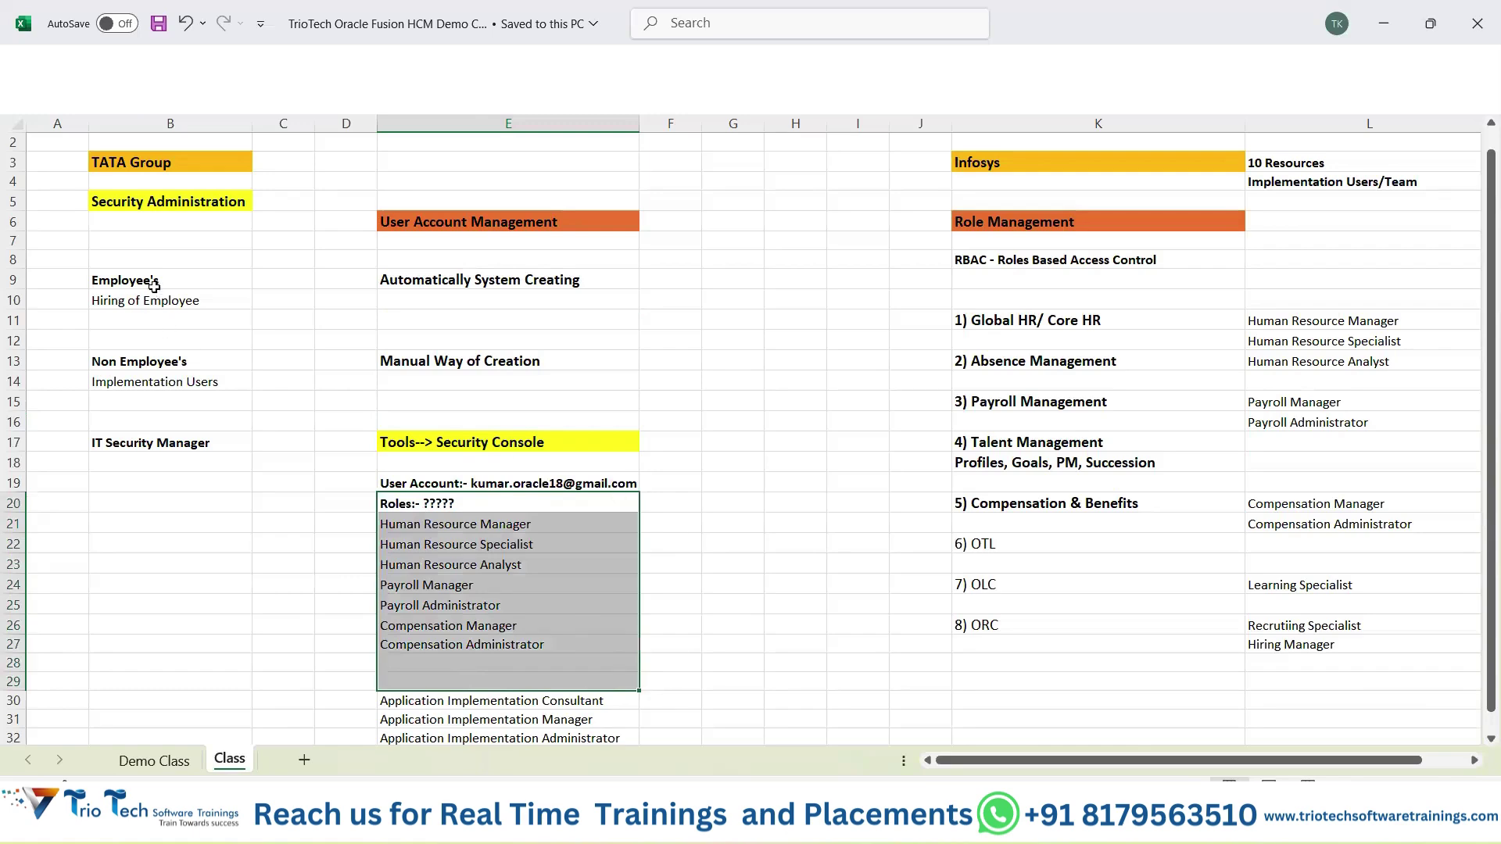
left_click_drag(168, 281, 529, 296)
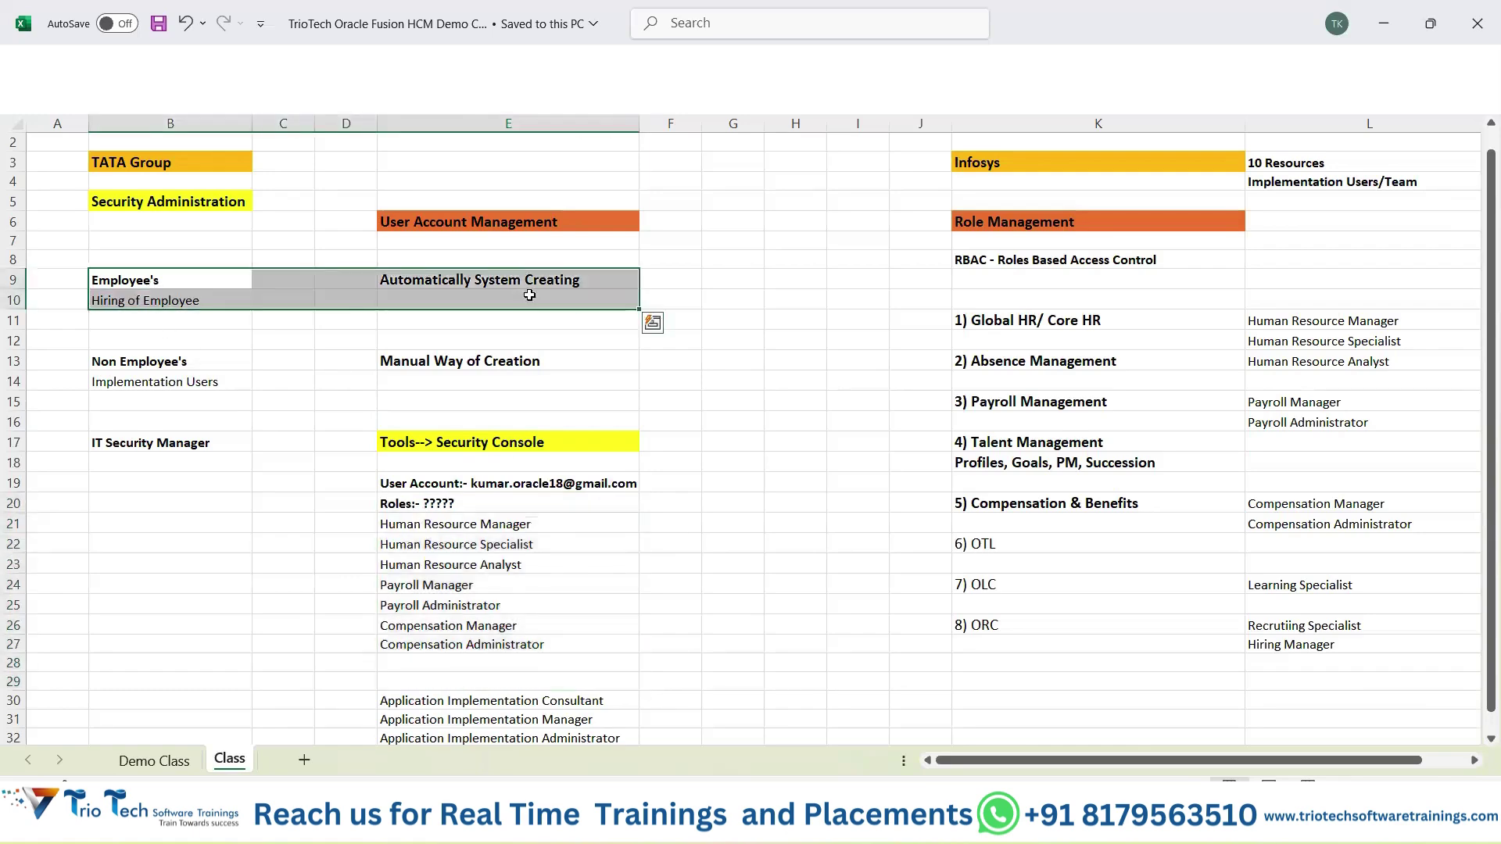
left_click(1300, 234)
left_click_drag(1300, 234, 1094, 625)
left_click(233, 277)
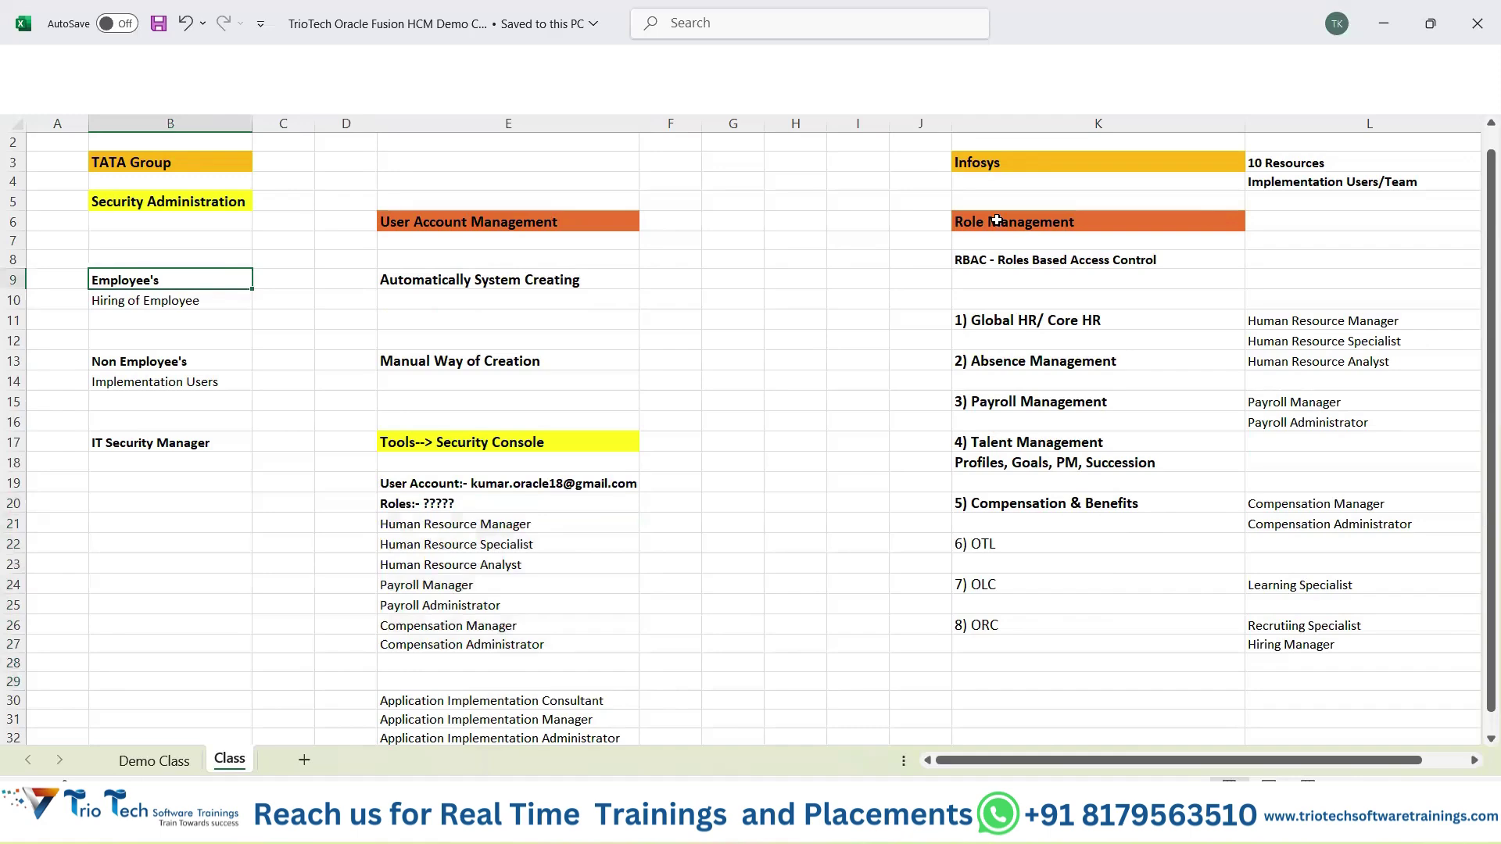
left_click_drag(997, 221, 1321, 687)
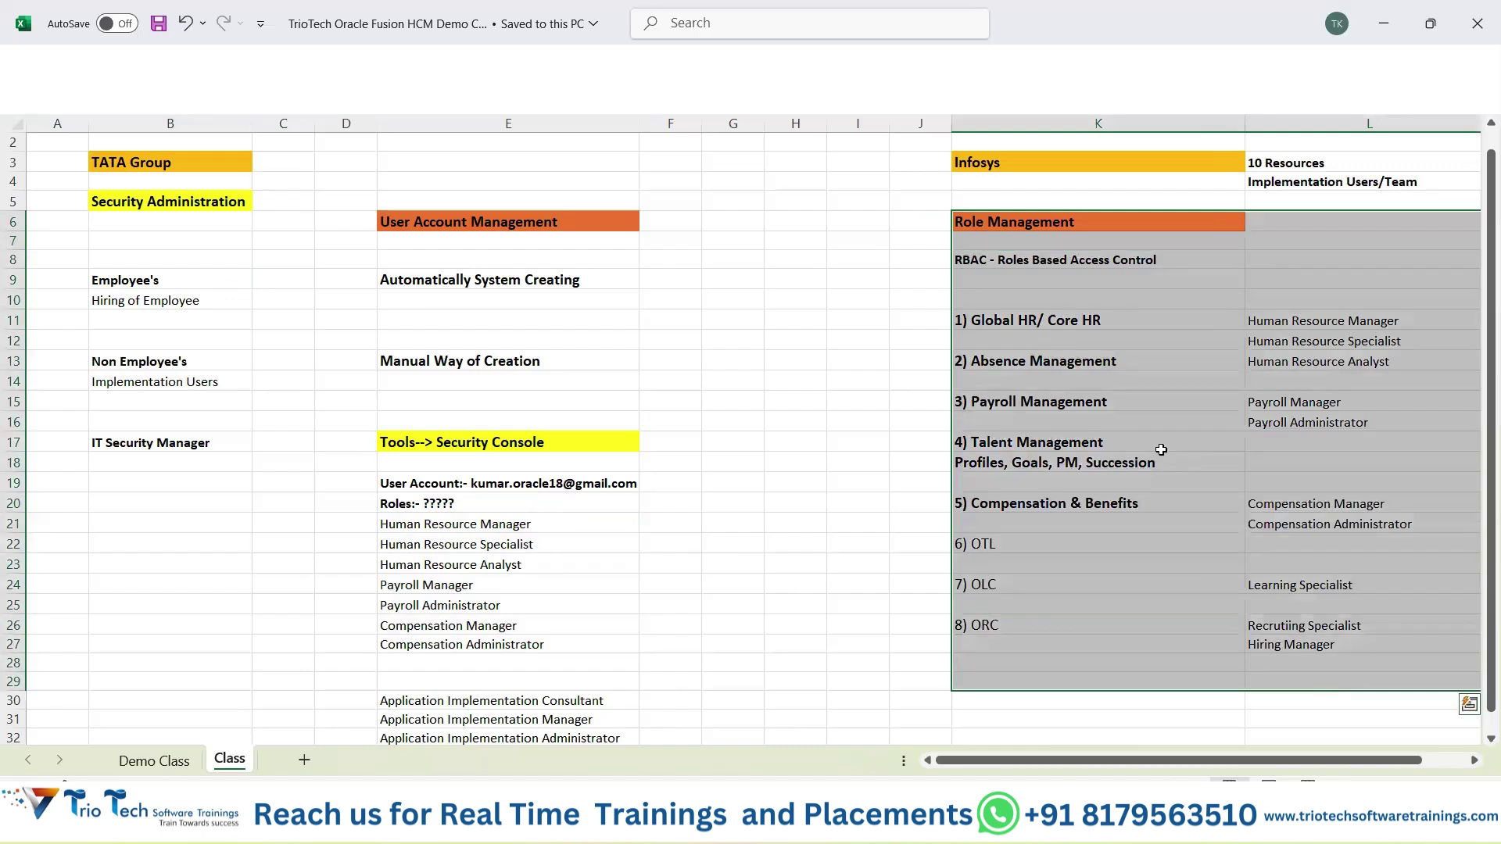
left_click(1034, 321)
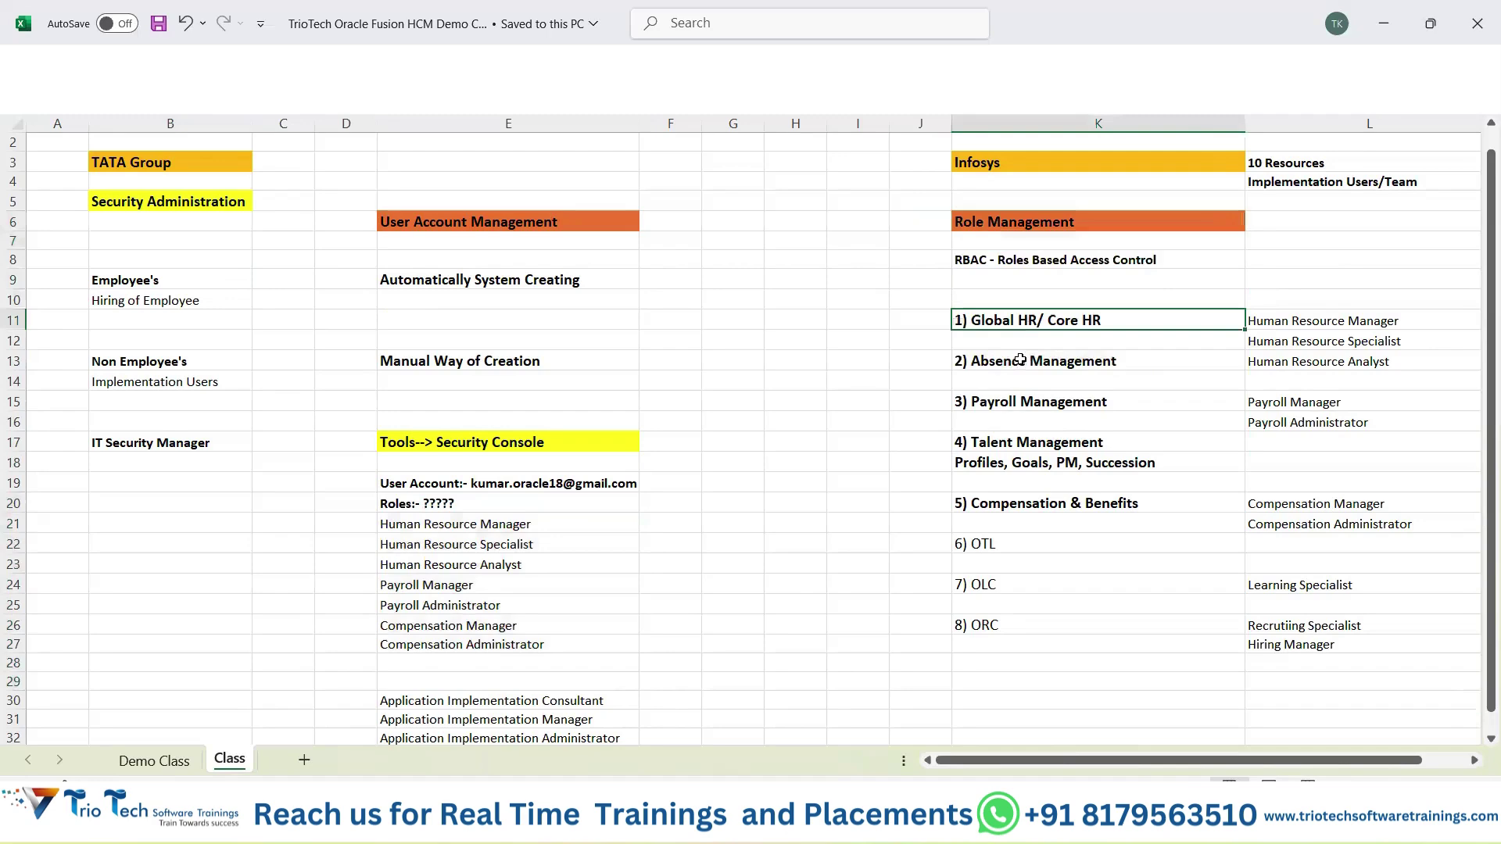
left_click(1020, 360)
left_click(1011, 402)
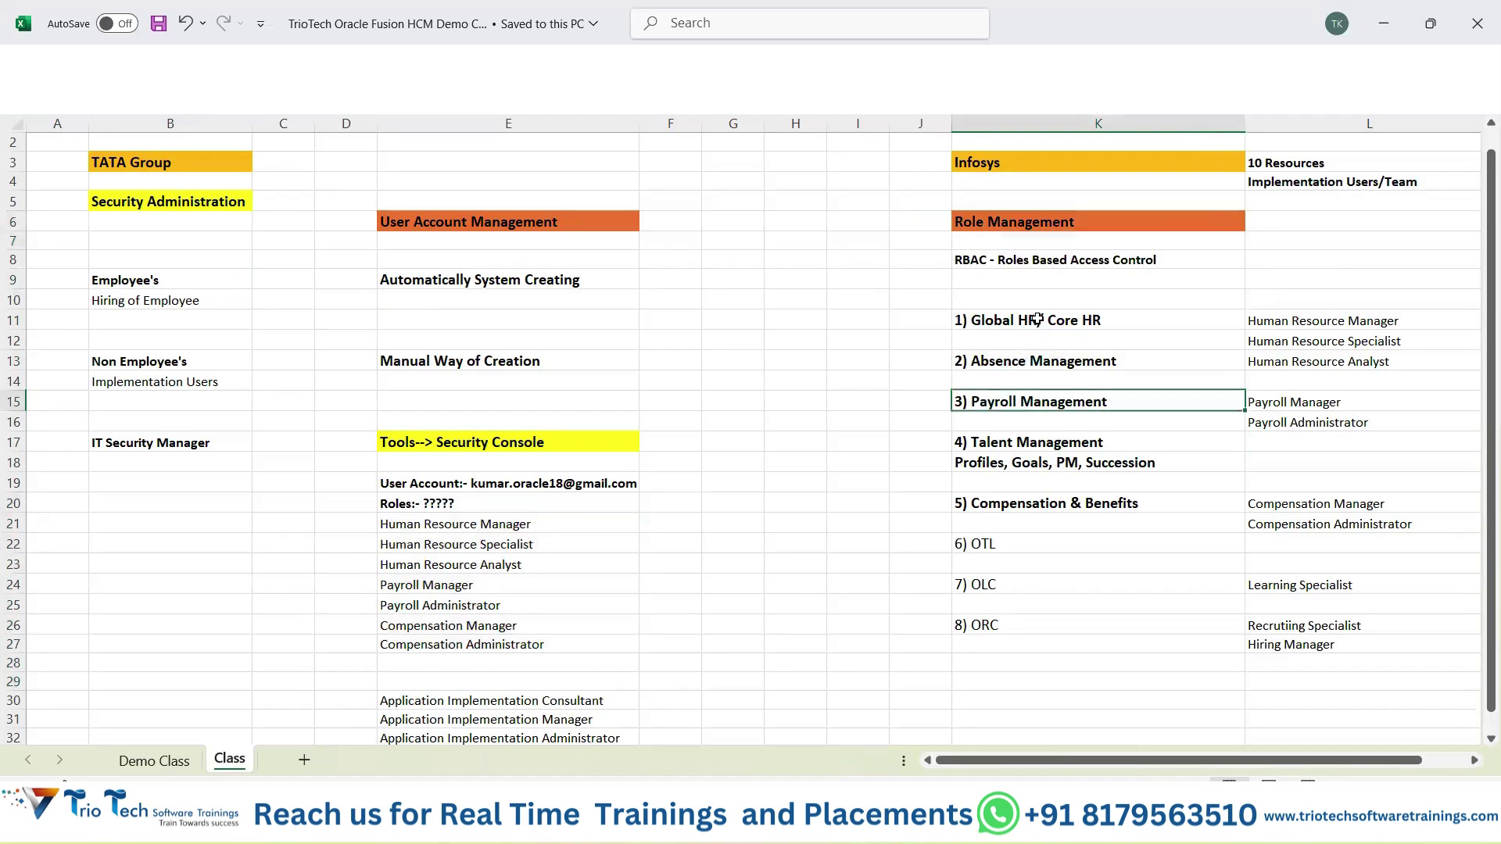
left_click_drag(1036, 320, 1036, 513)
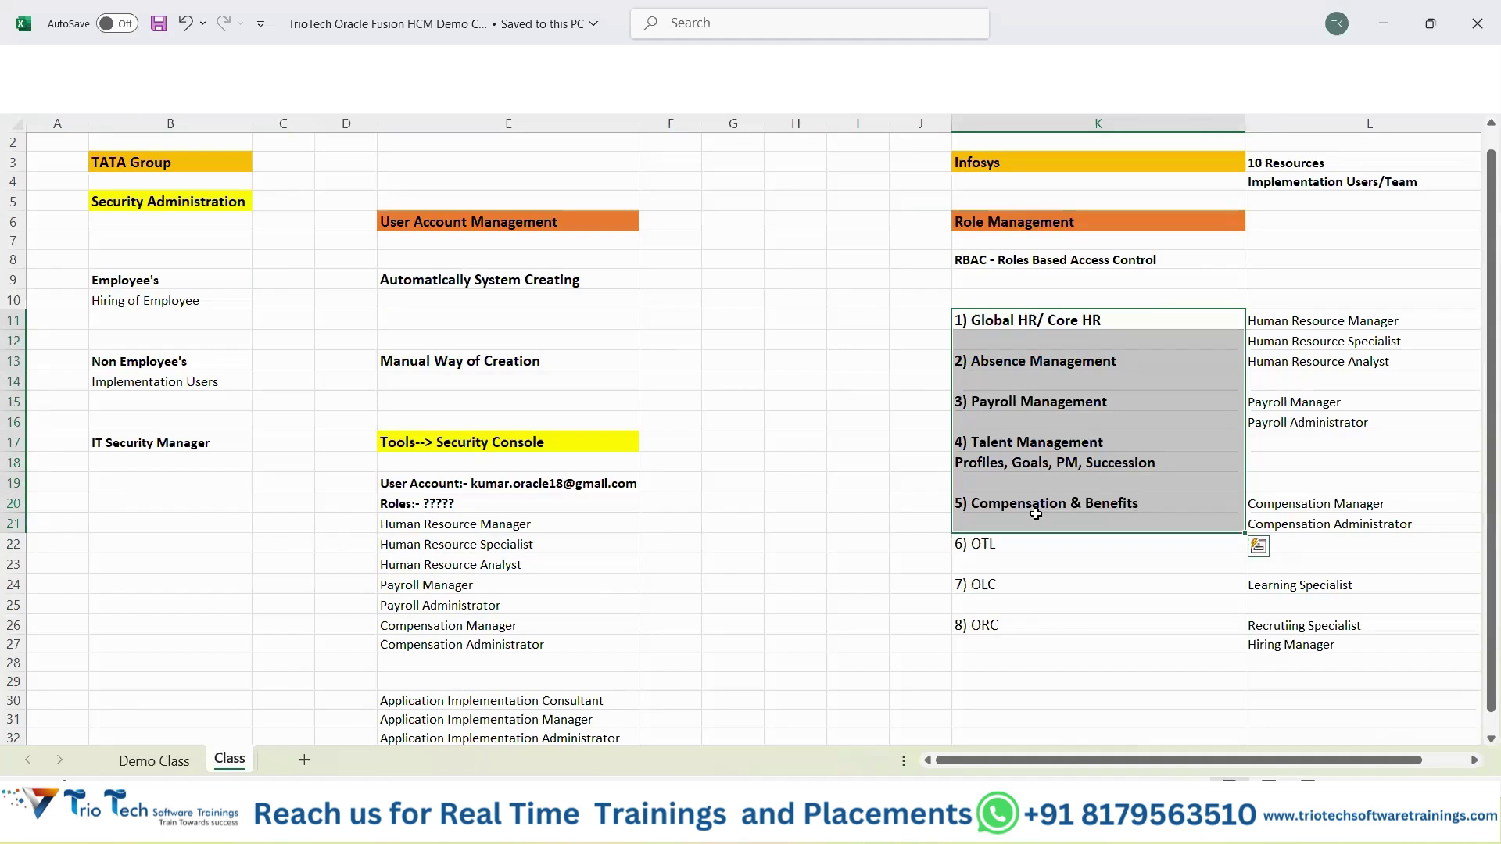
left_click_drag(1011, 216, 1415, 691)
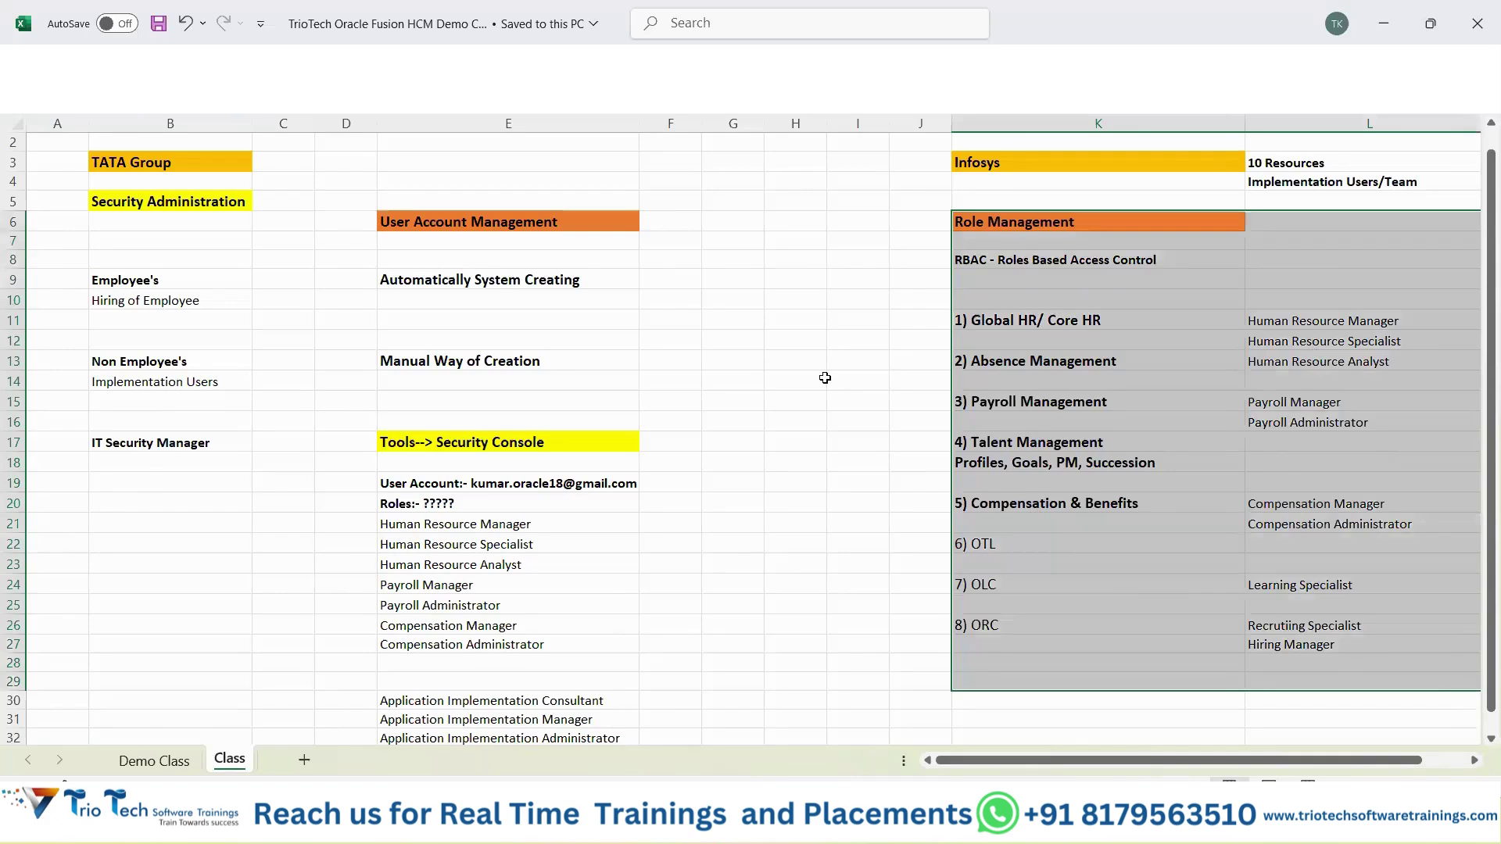
scroll(825, 377, "up", 1)
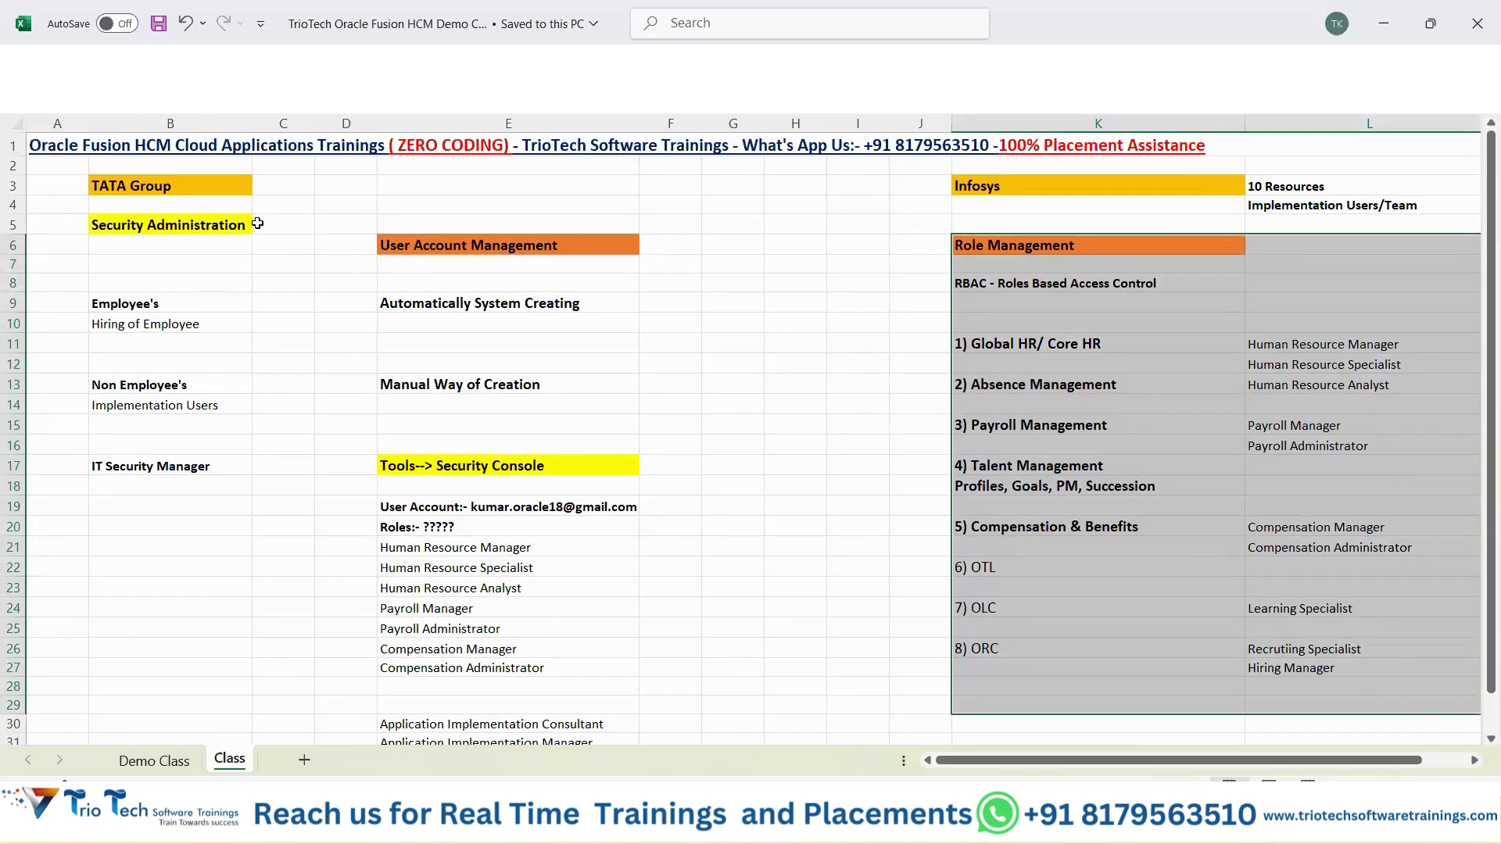
left_click(199, 188)
left_click_drag(1122, 188, 1361, 215)
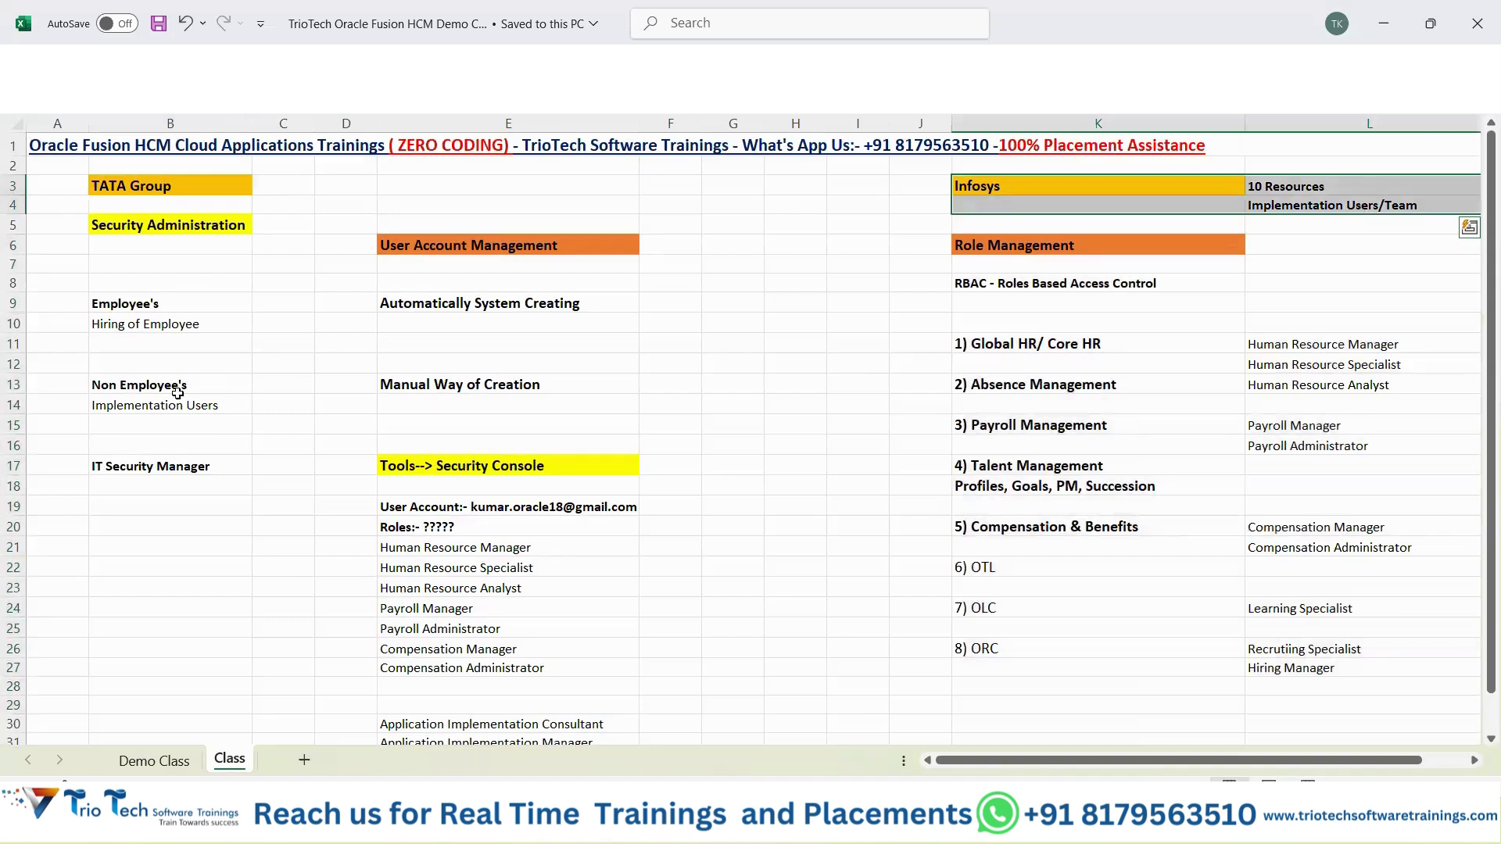
left_click_drag(172, 387, 571, 444)
left_click_drag(571, 670, 587, 724)
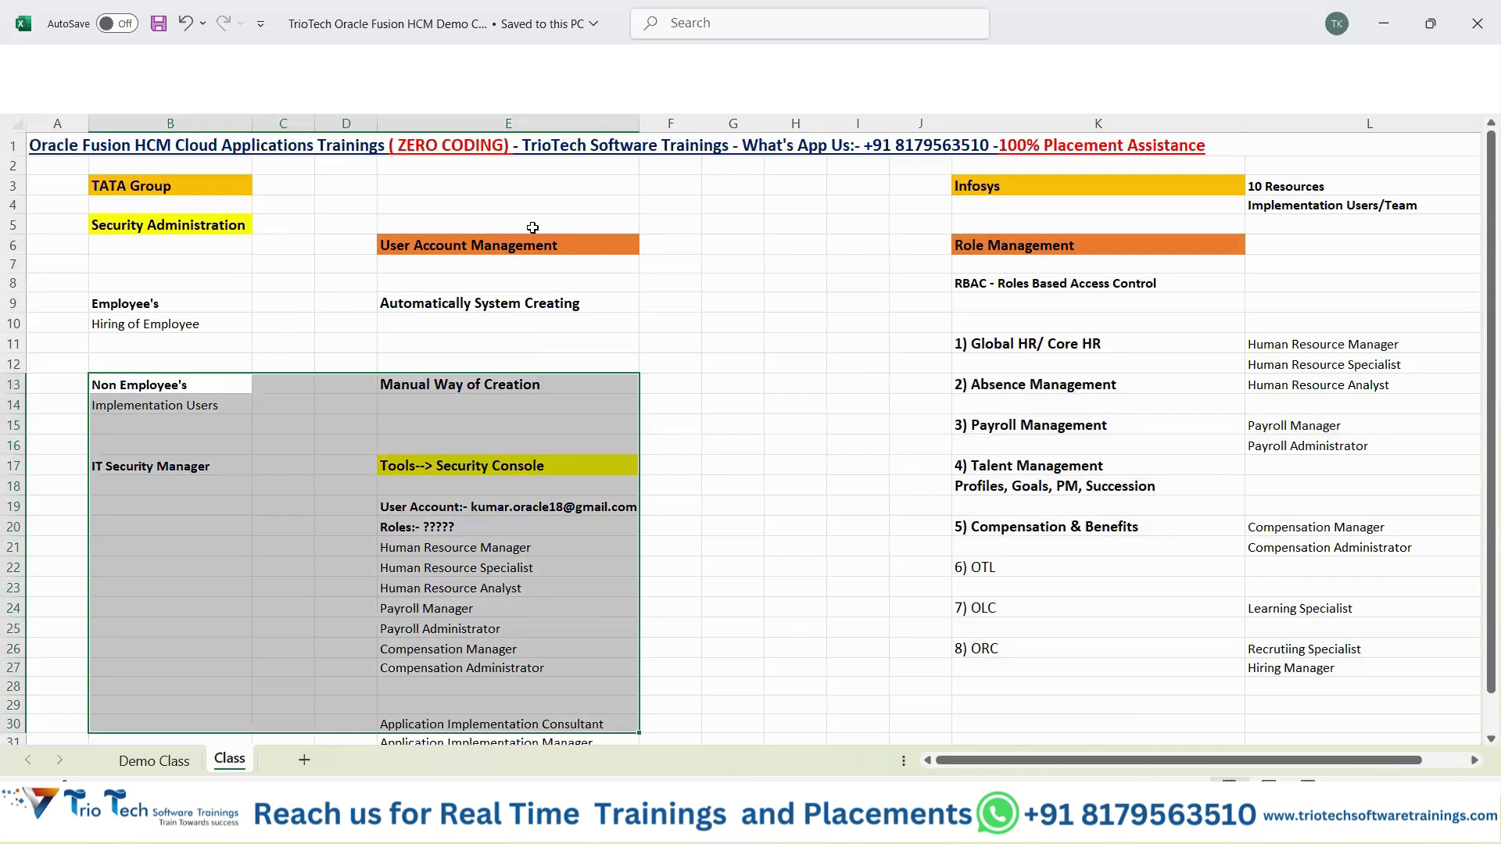
mouse_move(147, 300)
left_mouse_down()
mouse_move(492, 298)
mouse_move(507, 343)
left_mouse_up()
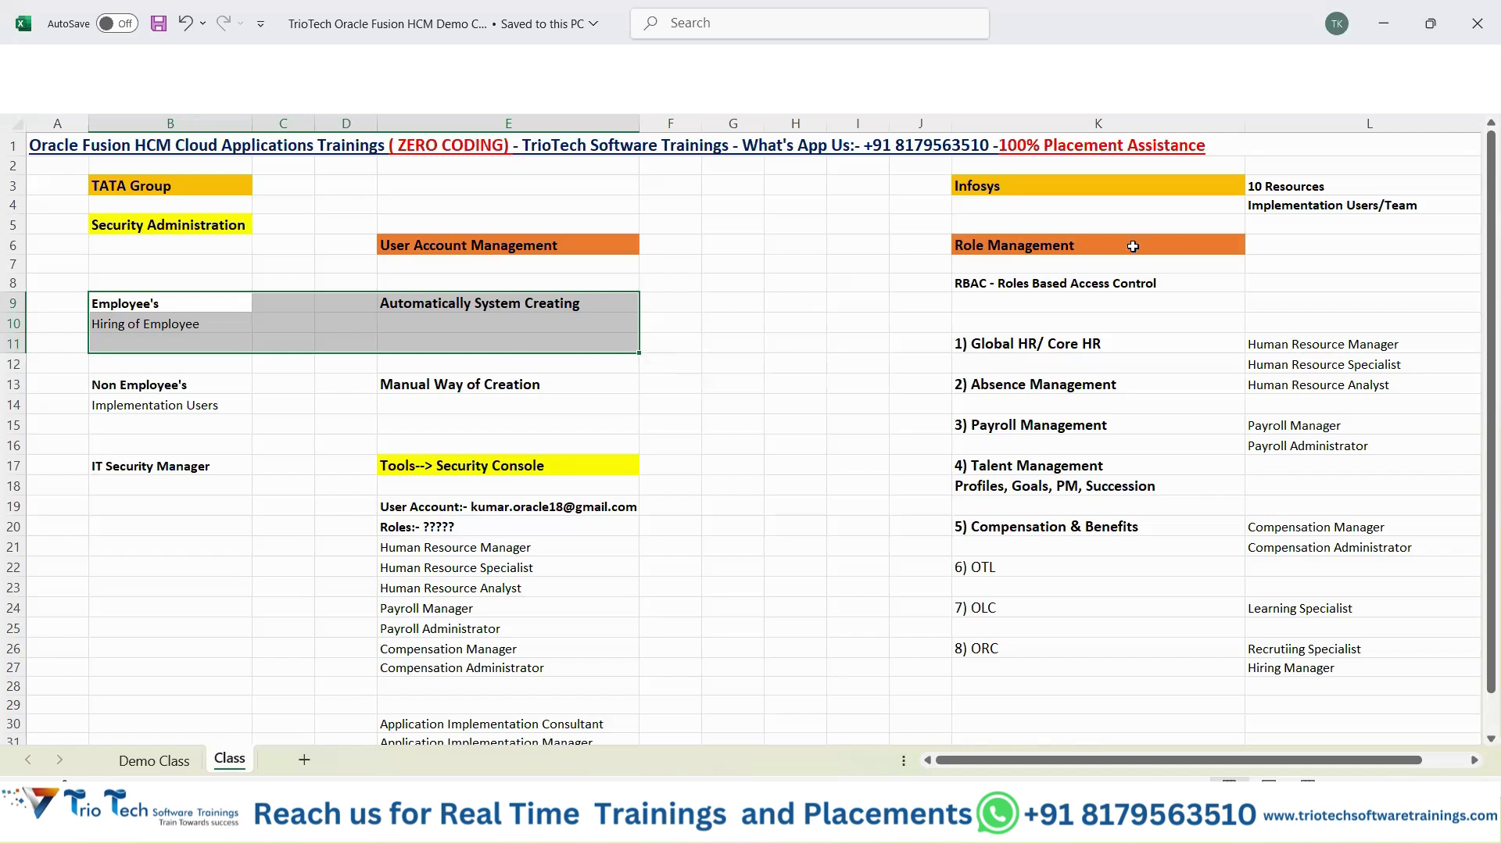
left_click_drag(1132, 247, 1410, 669)
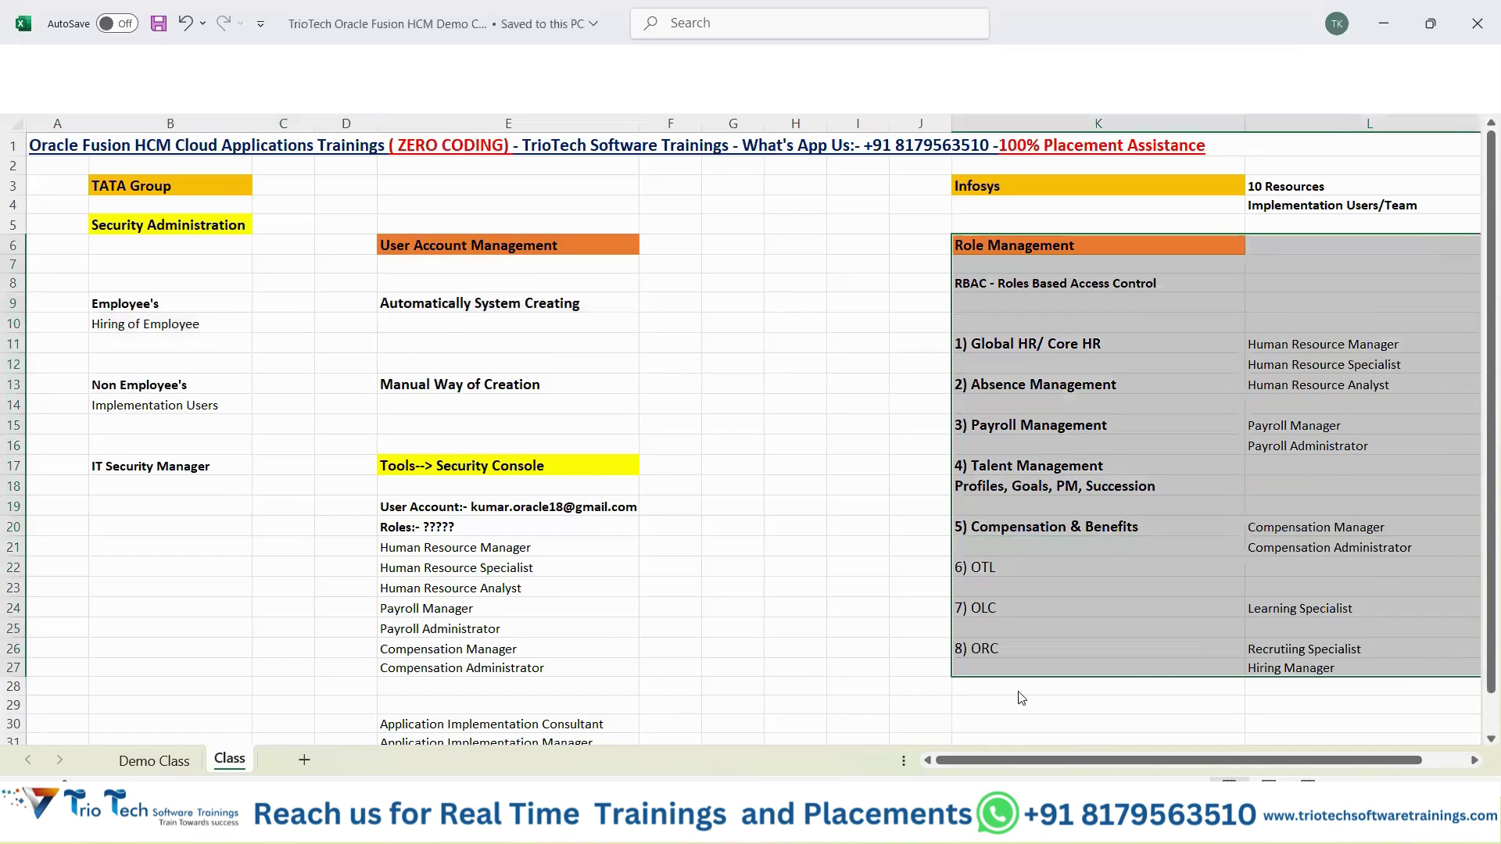
Return to the Security Console and scroll through the Edit User Account page and its Roles table.
mouse_move(820, 823)
left_click(713, 720)
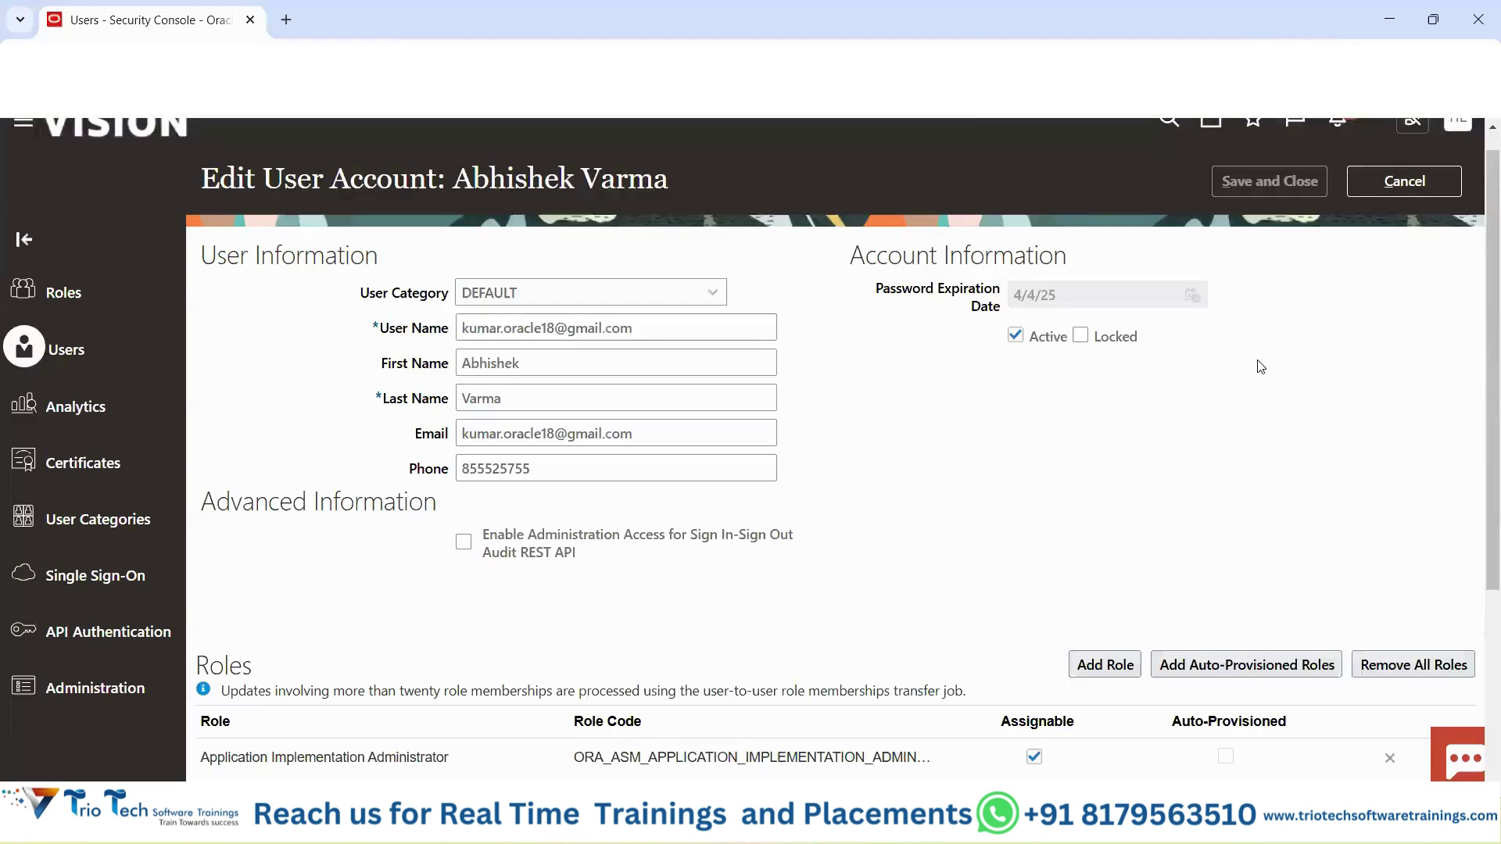
scroll(1251, 390, "down", 4)
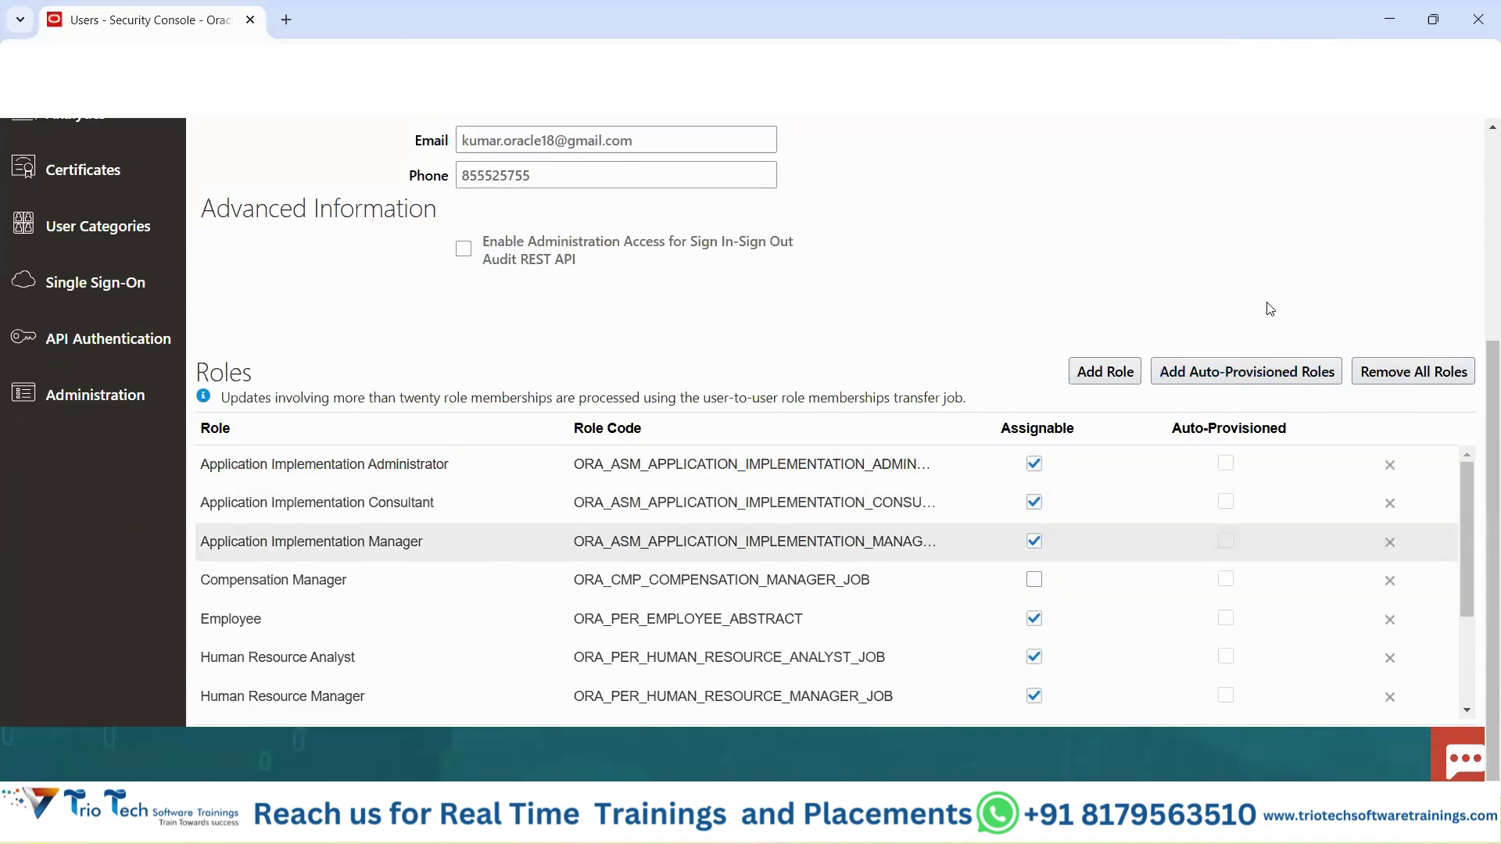
scroll(1270, 309, "up", 3)
scroll(1269, 309, "up", 1)
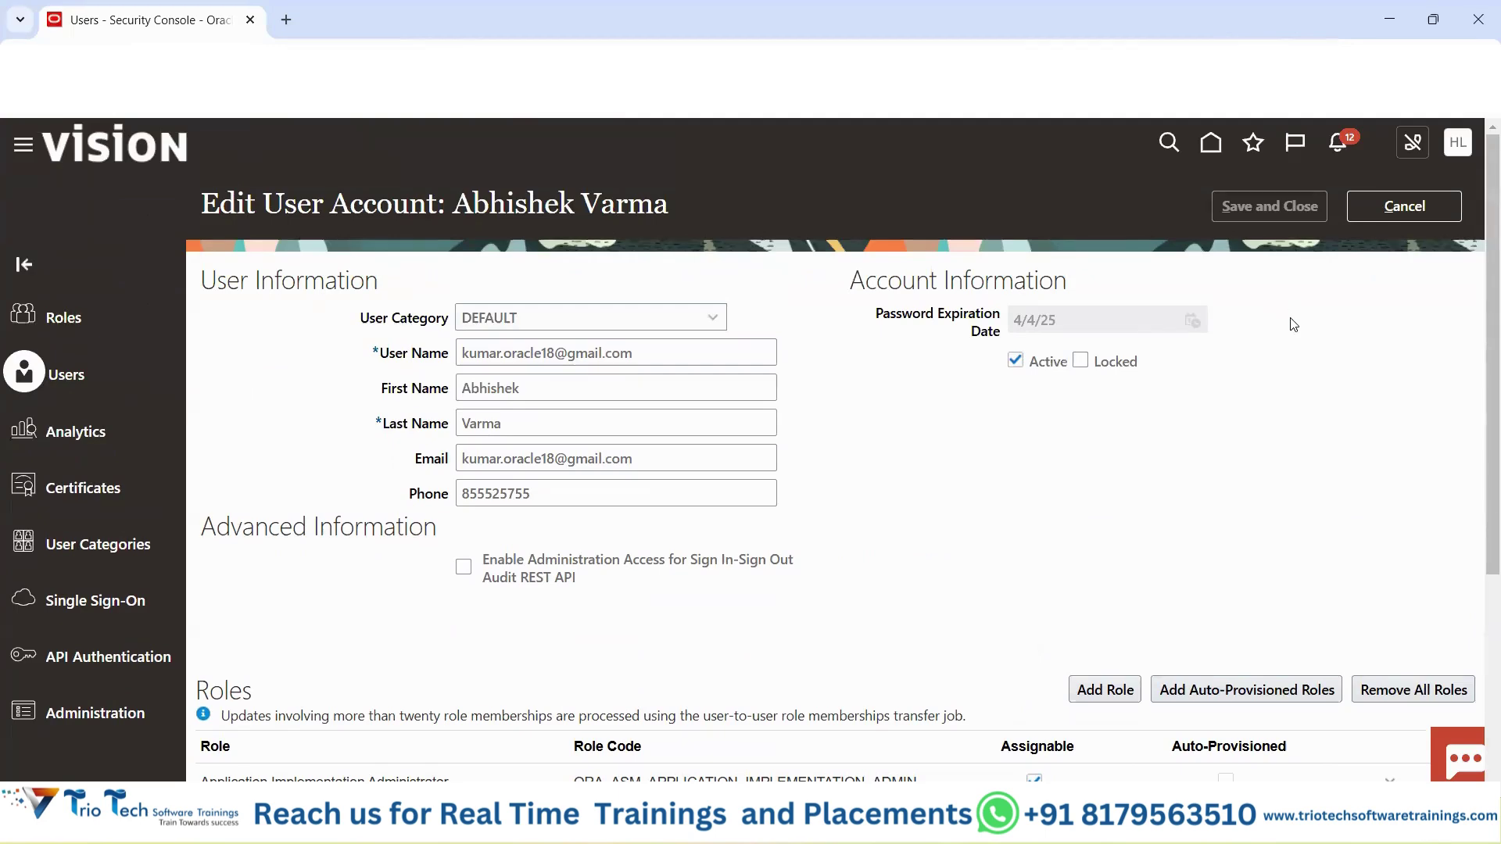
scroll(726, 403, "down", 3)
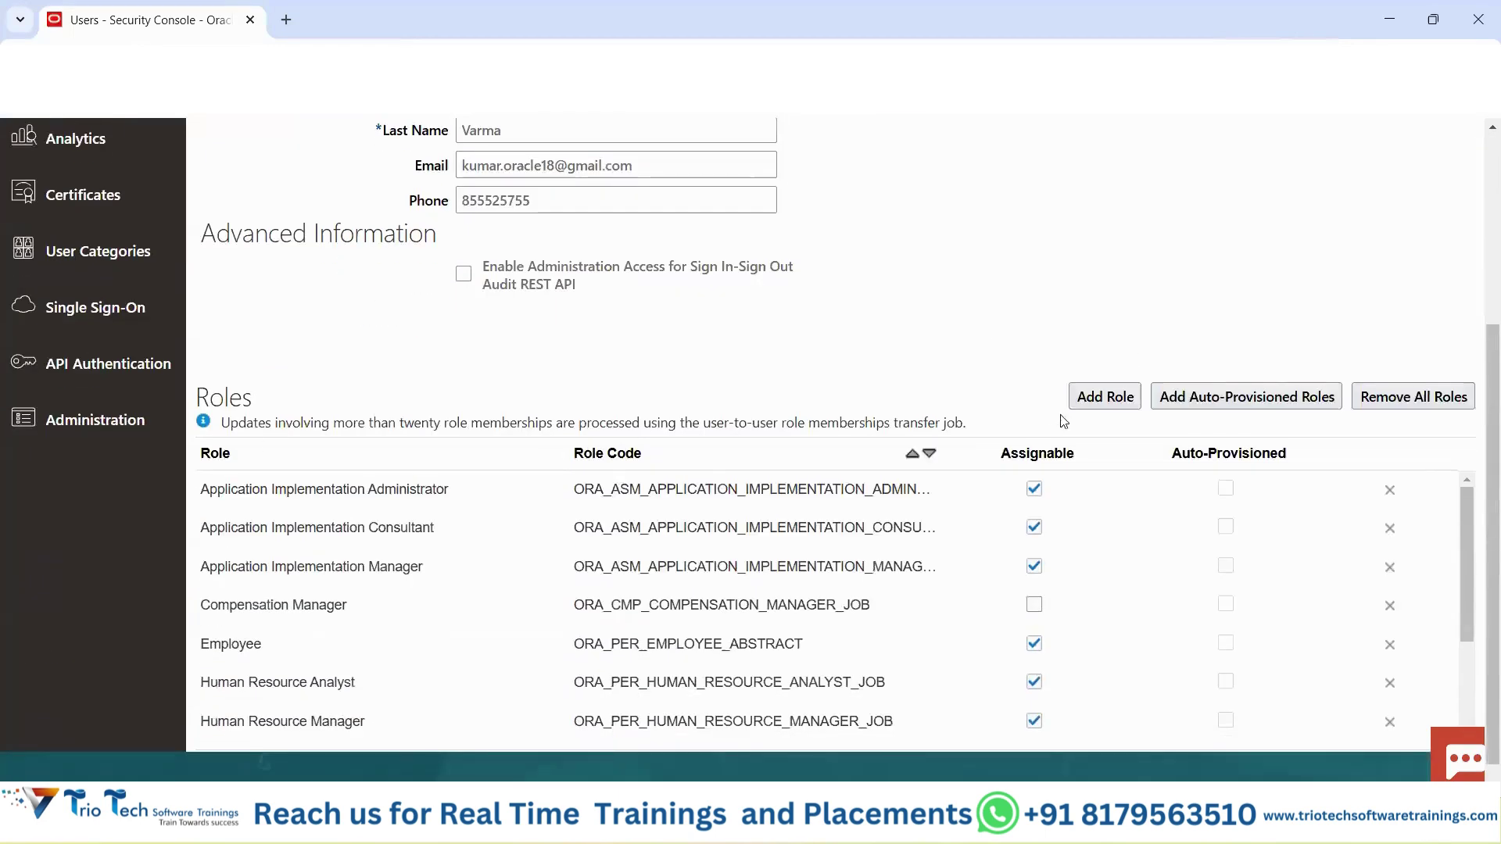
scroll(1095, 391, "up", 3)
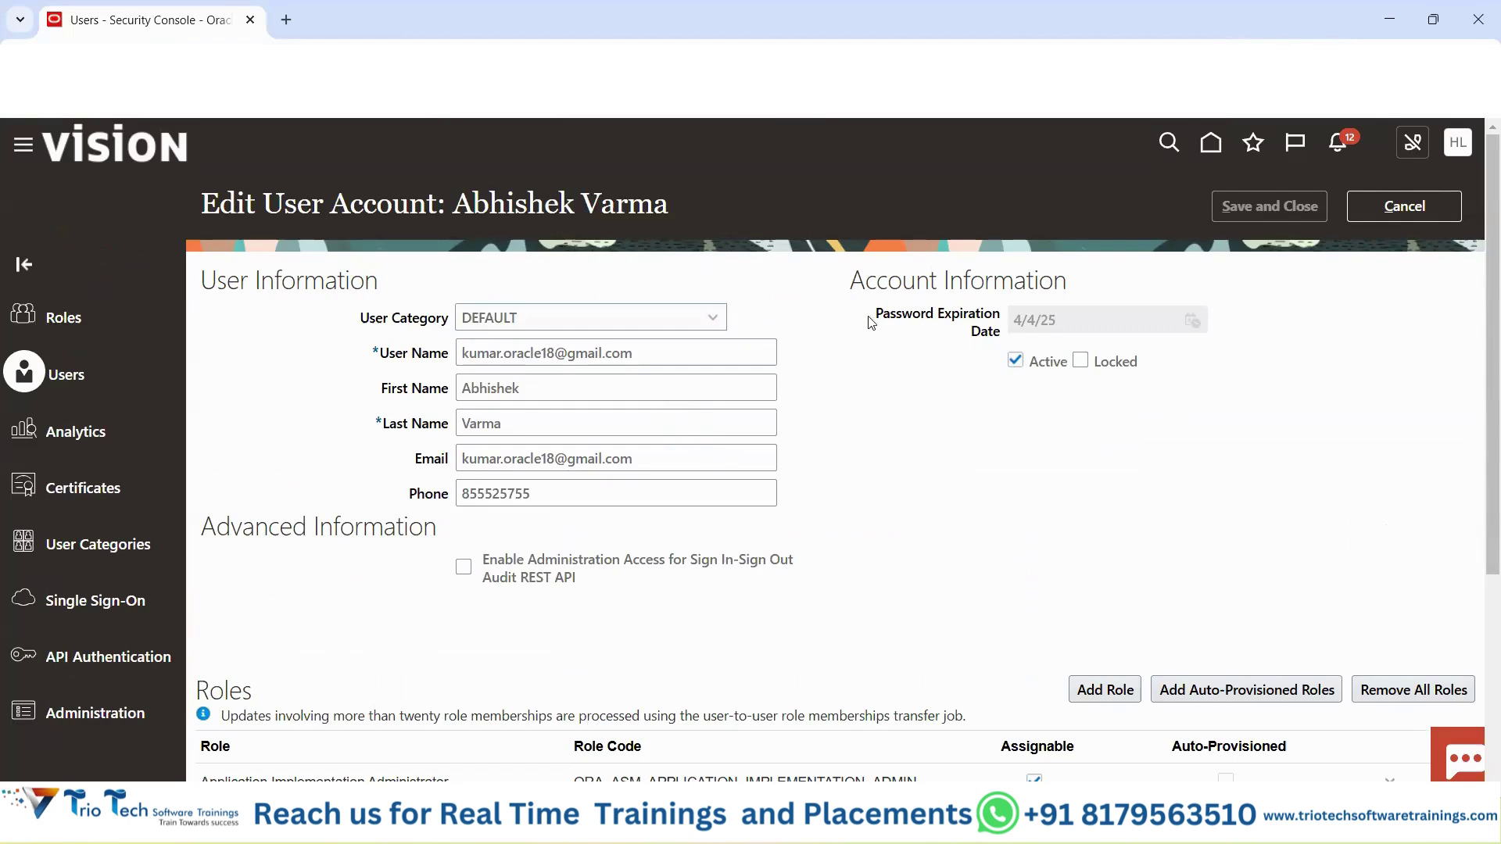
Point out the user name, email and password expiration date, then cancel editing without saving.
left_click_drag(871, 323, 1023, 334)
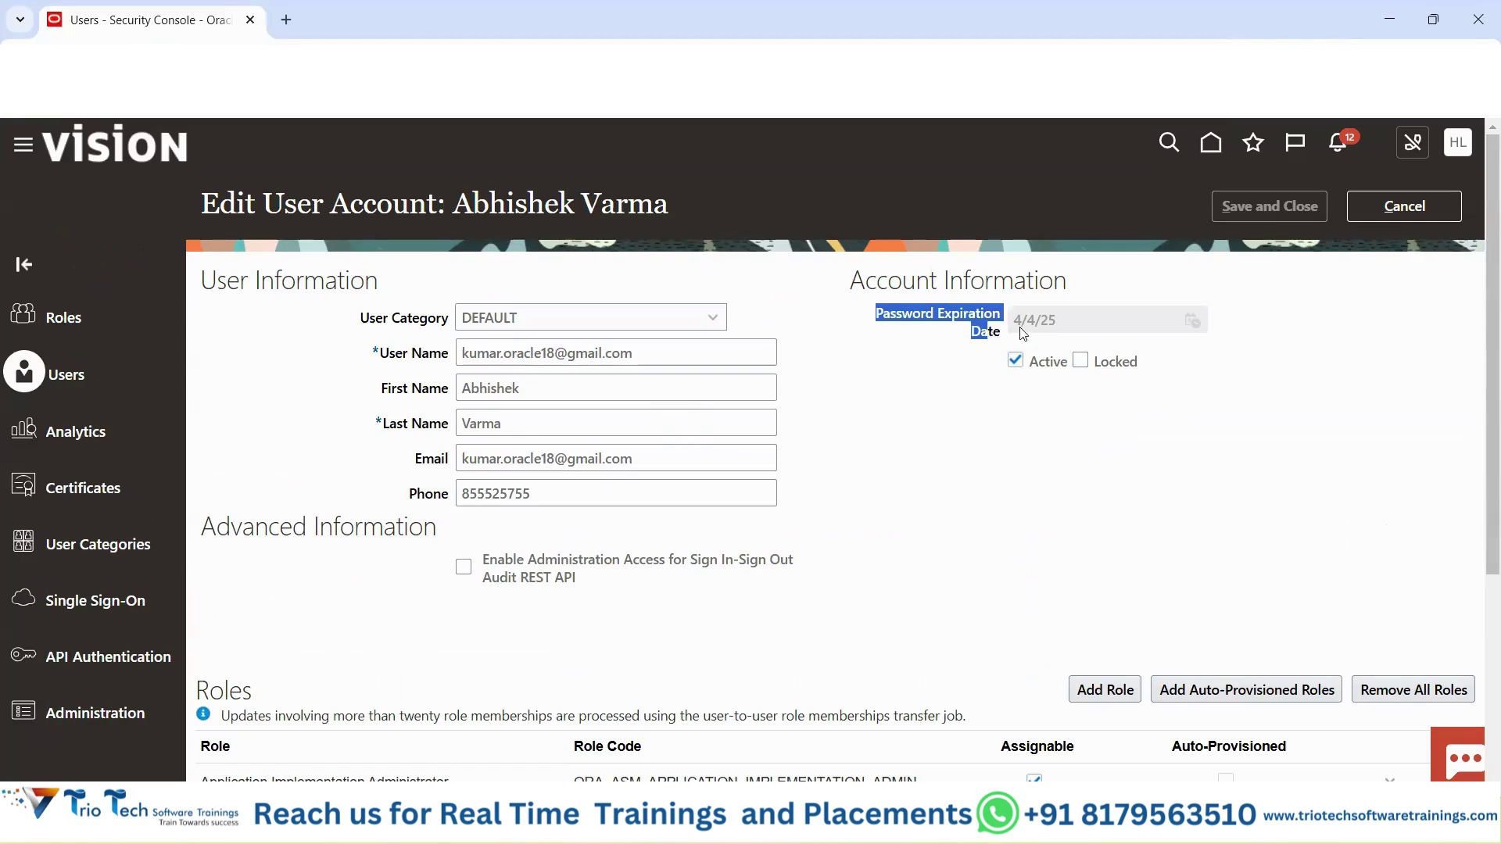
left_click_drag(463, 353, 633, 353)
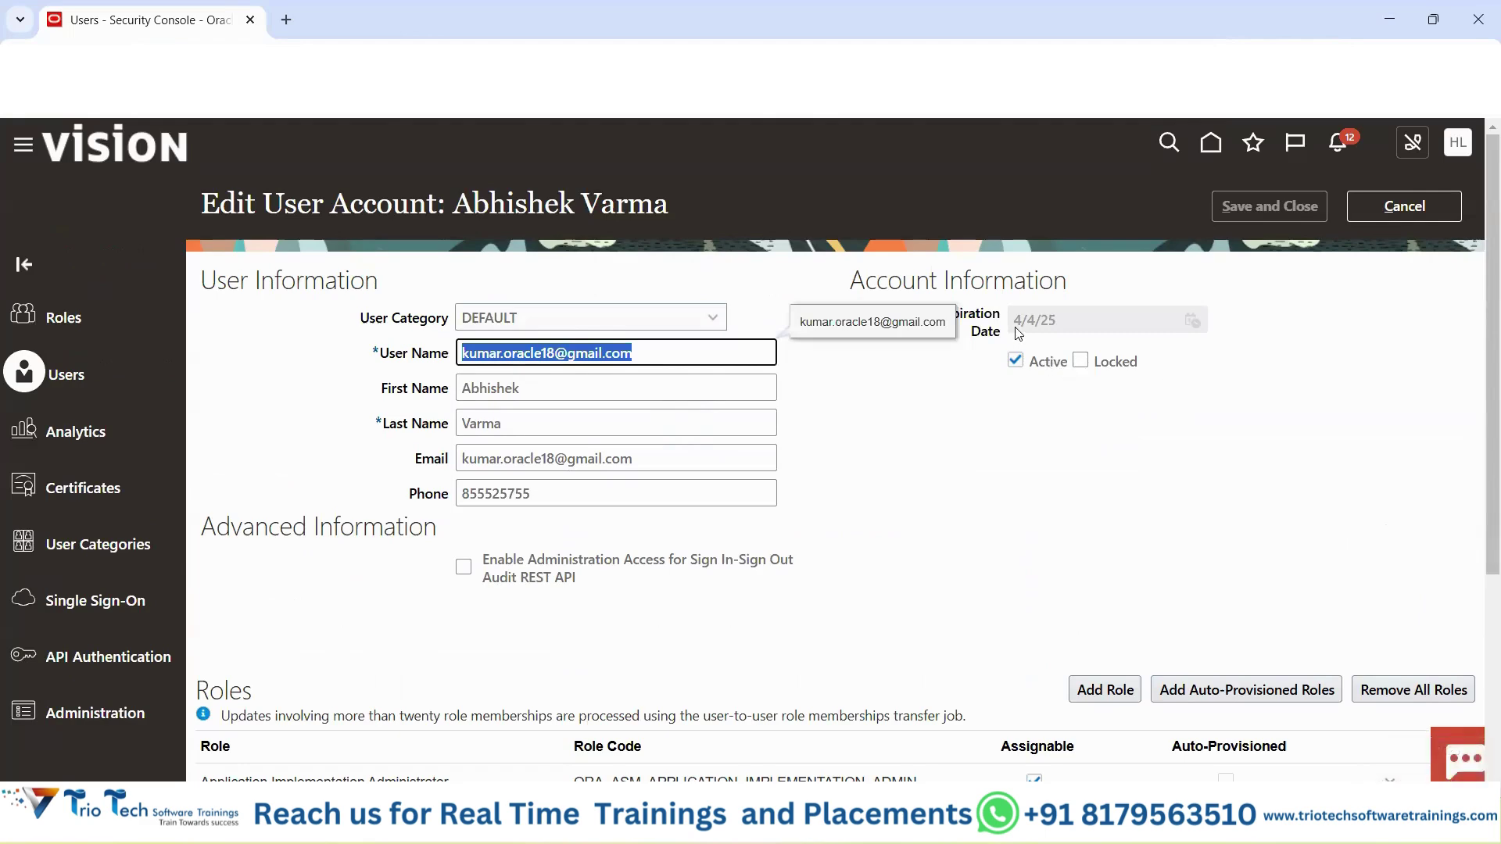
left_click_drag(1016, 321, 1059, 324)
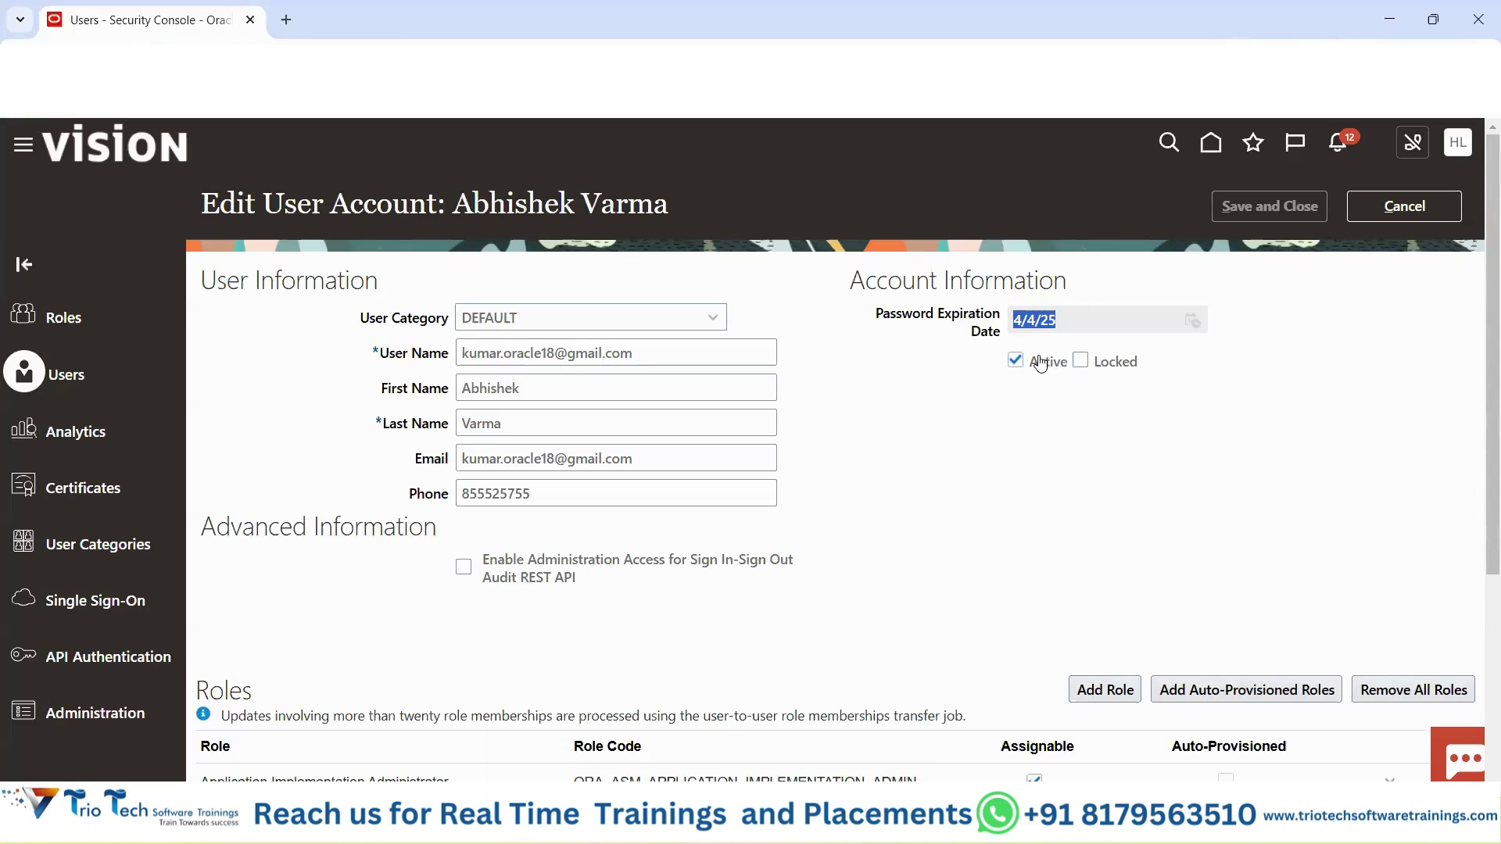
left_click_drag(897, 314, 993, 353)
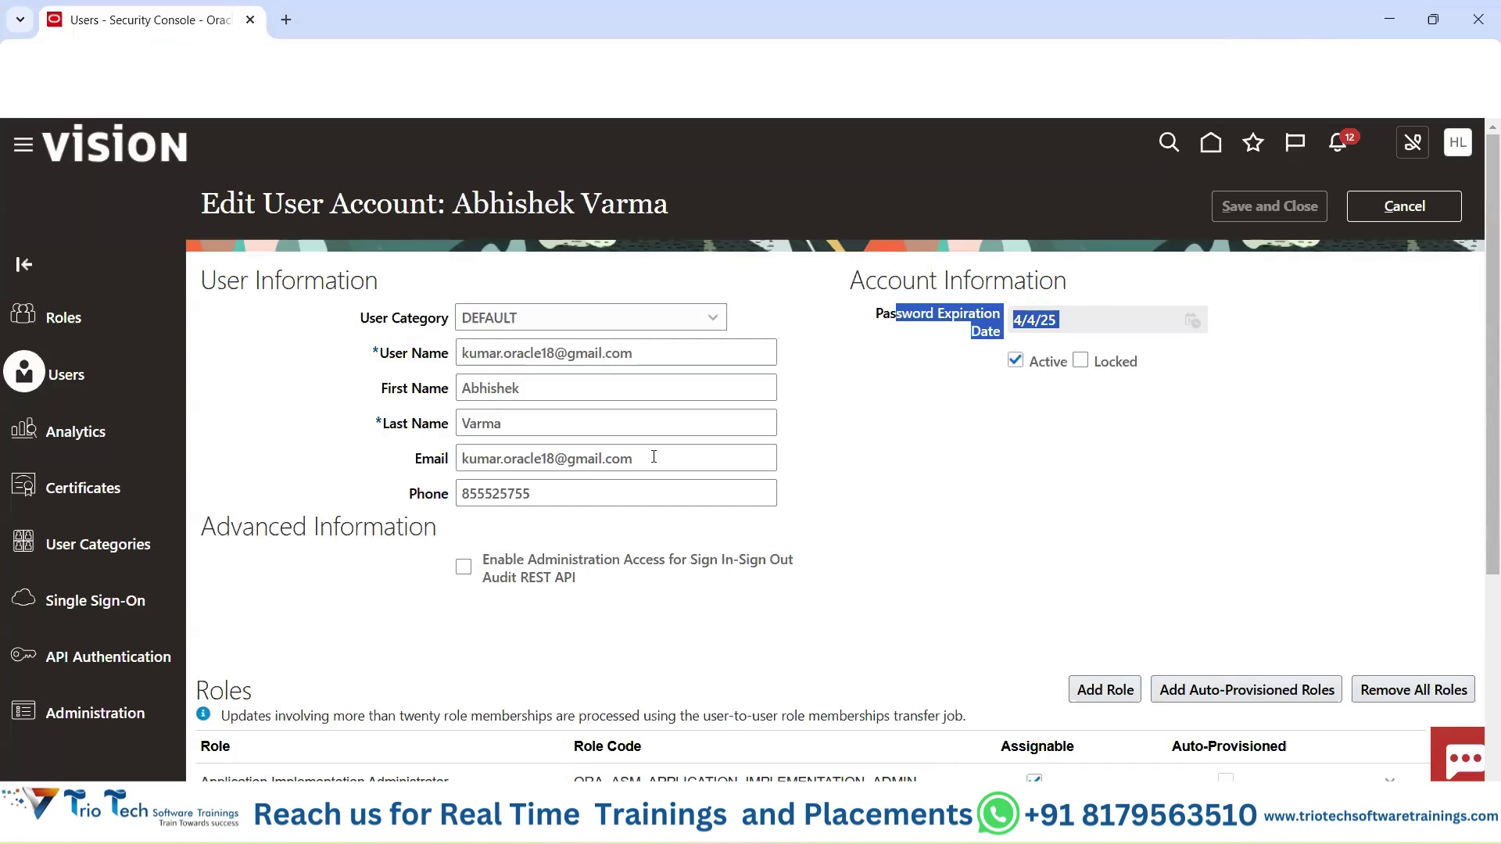
triple_click(529, 458)
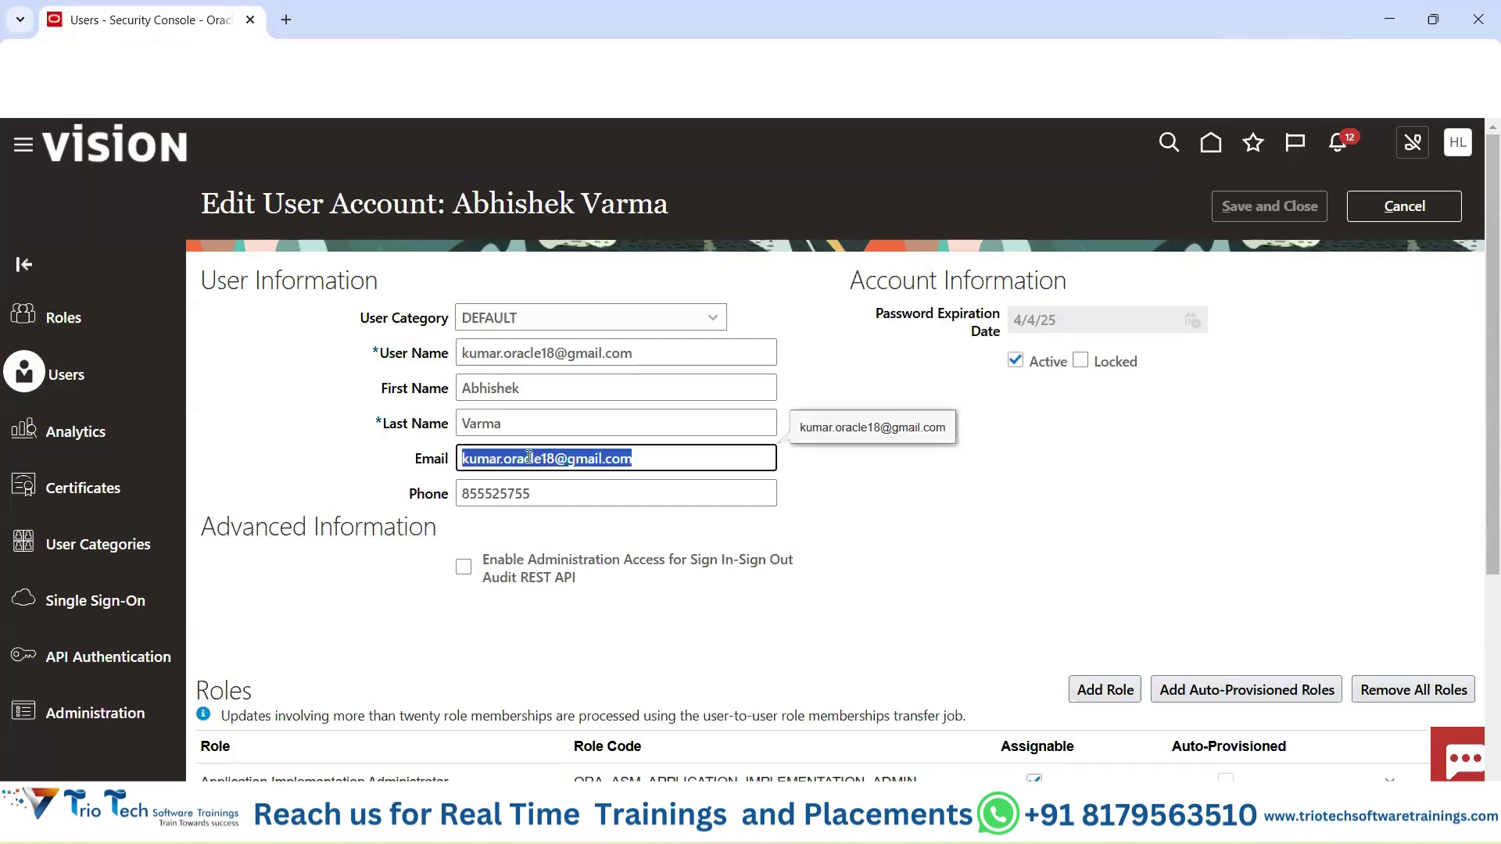
left_click_drag(872, 317, 1000, 336)
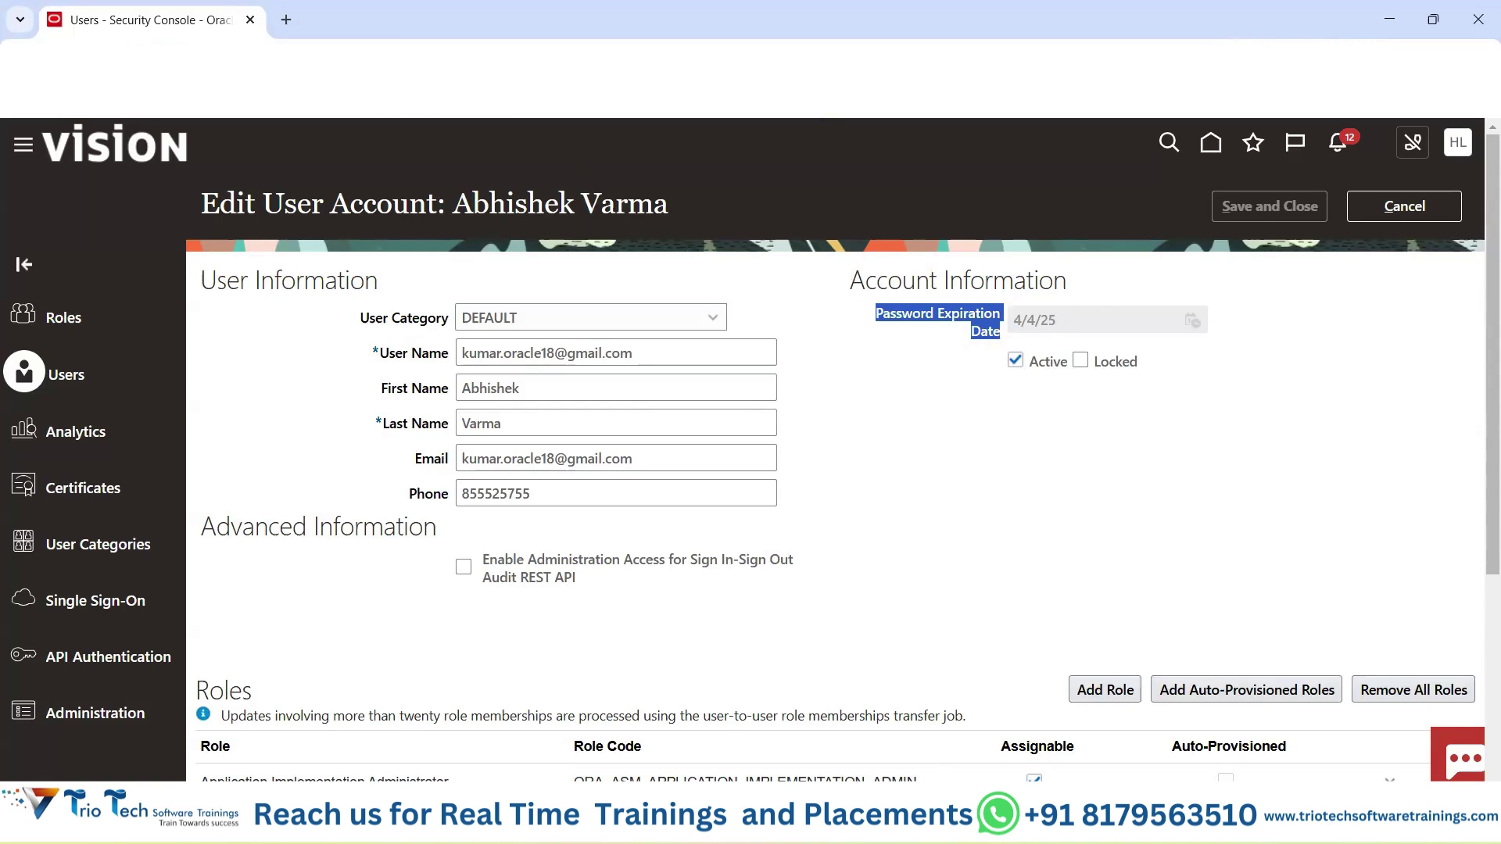
left_click(1399, 209)
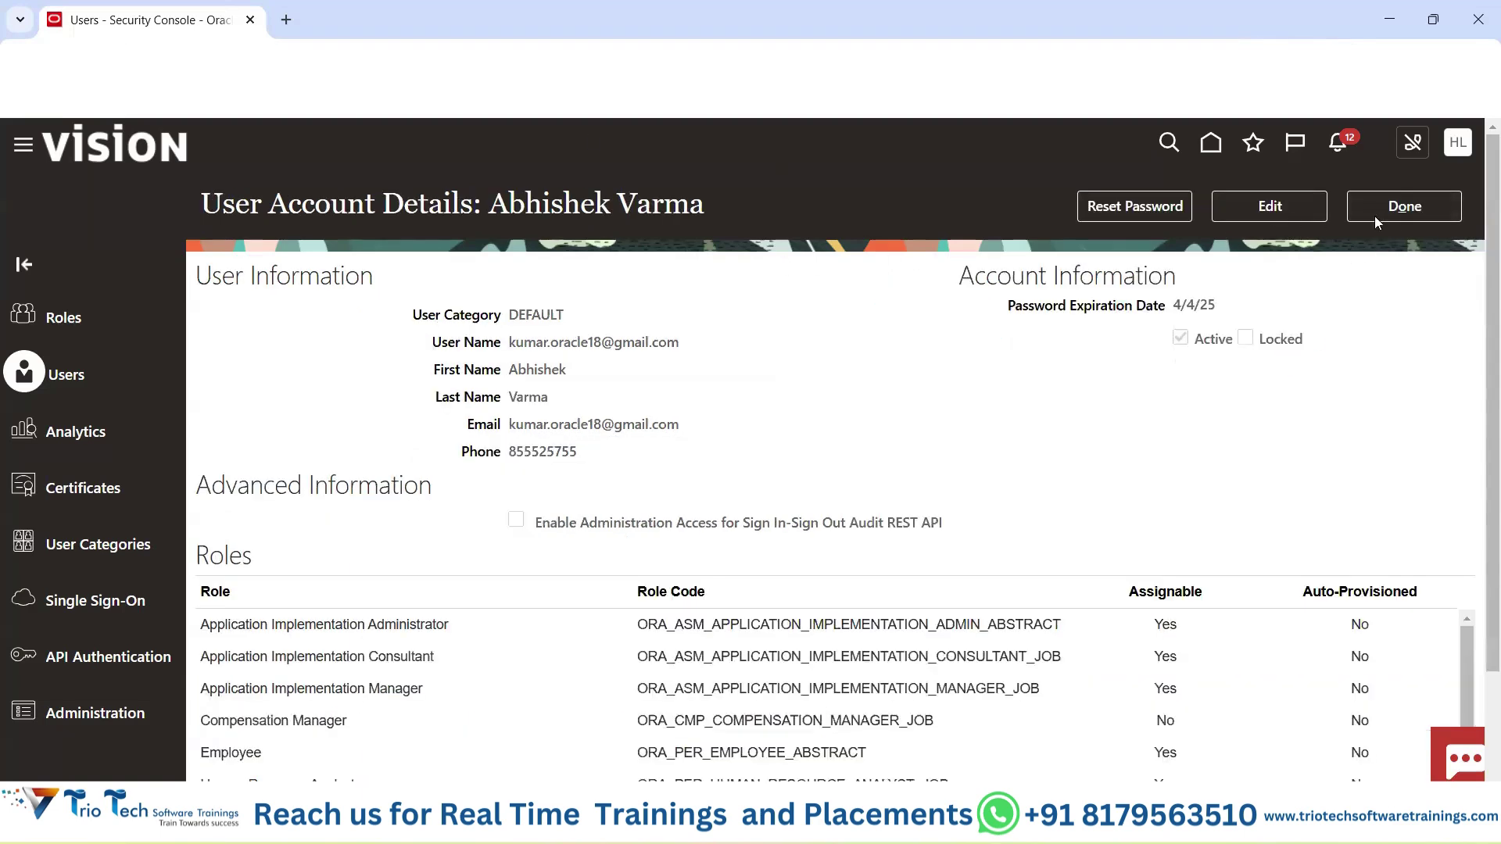
left_click(1378, 216)
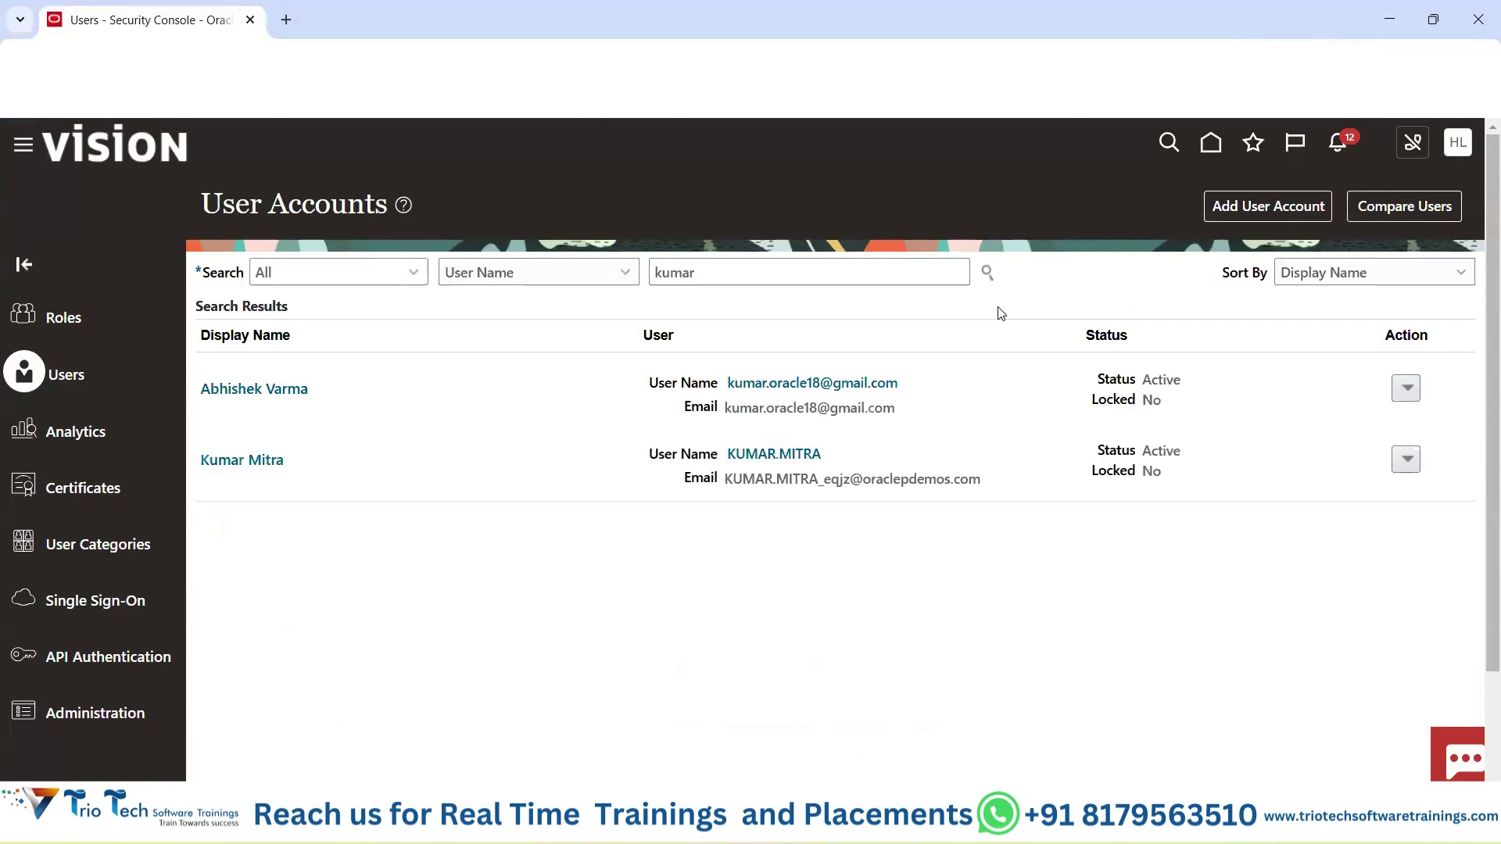
left_click(1243, 209)
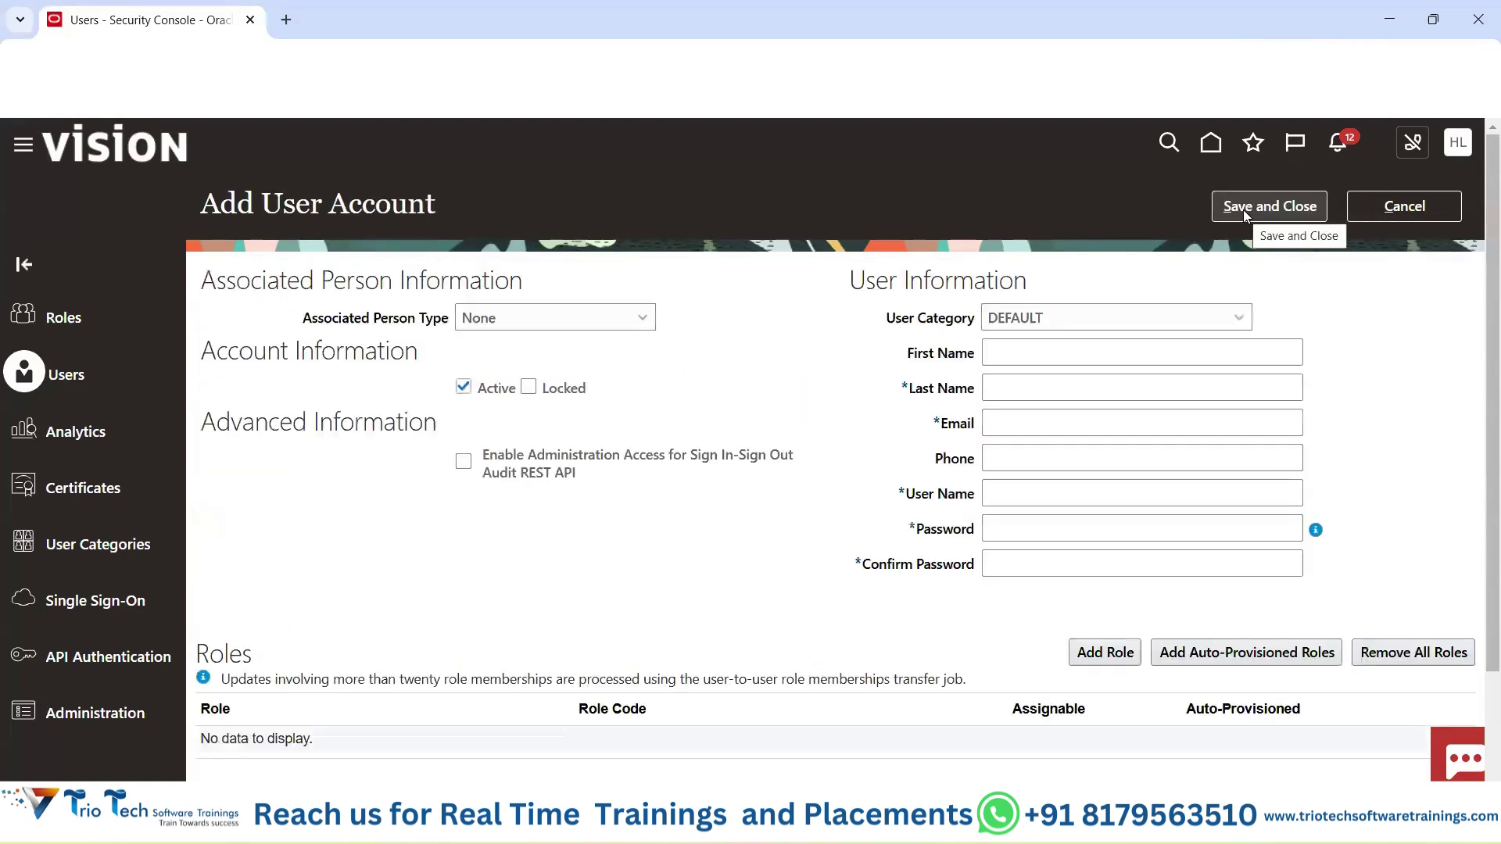
left_click(1017, 426)
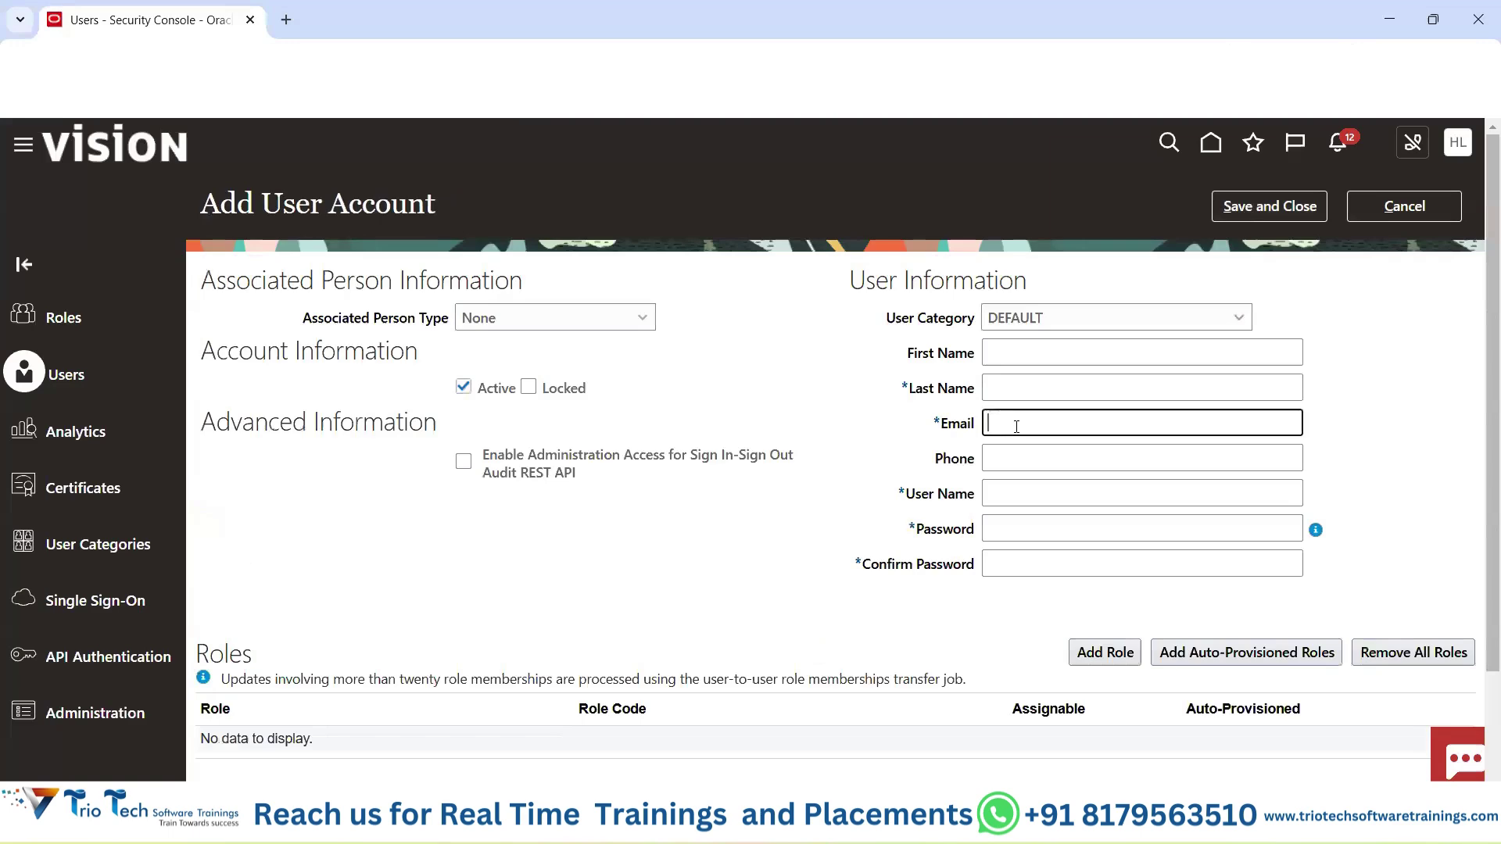
left_click(1009, 494)
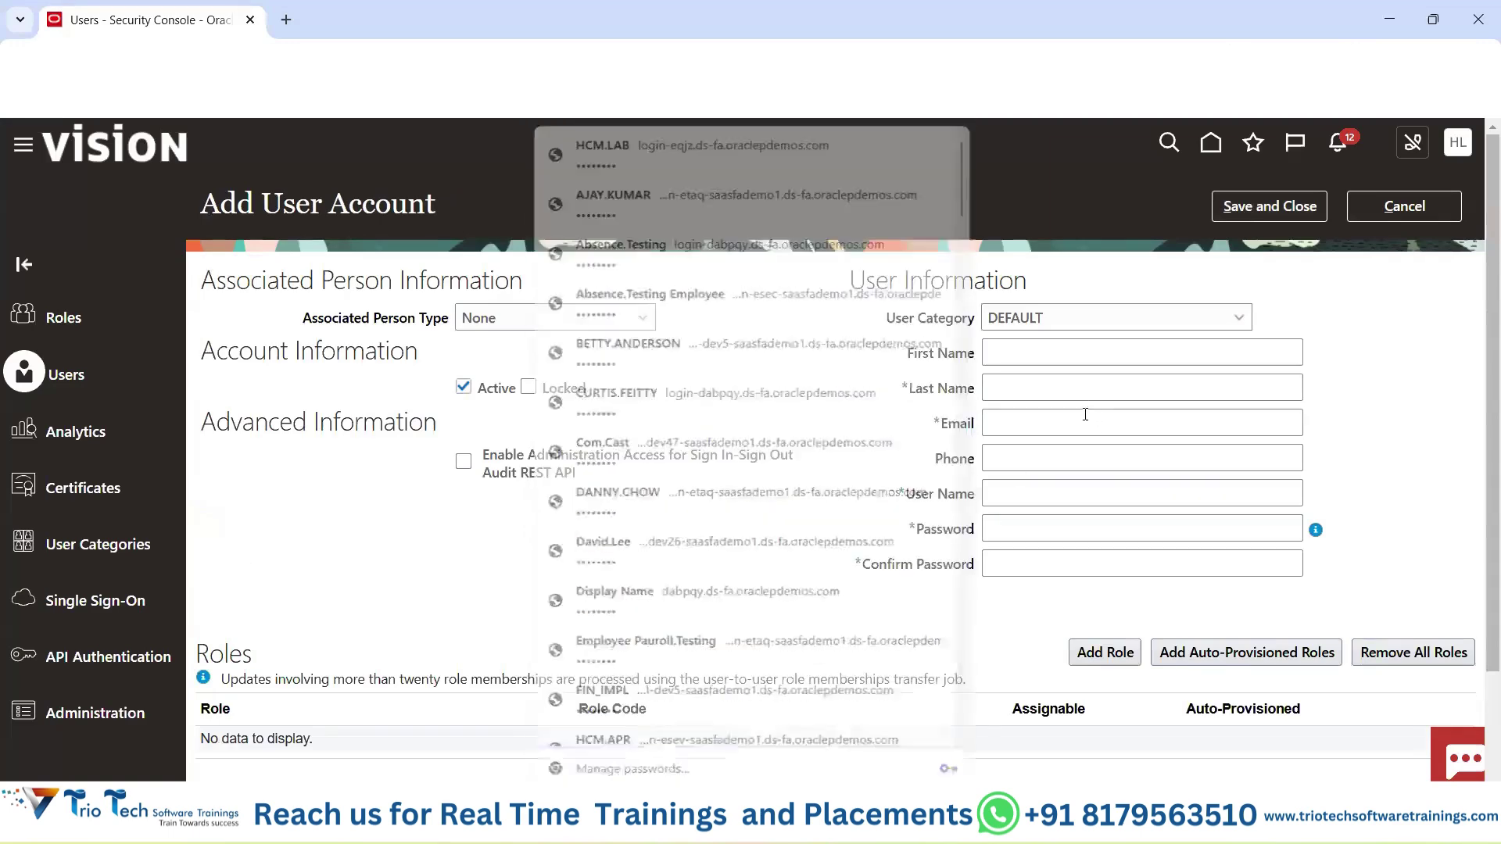
left_click(1045, 350)
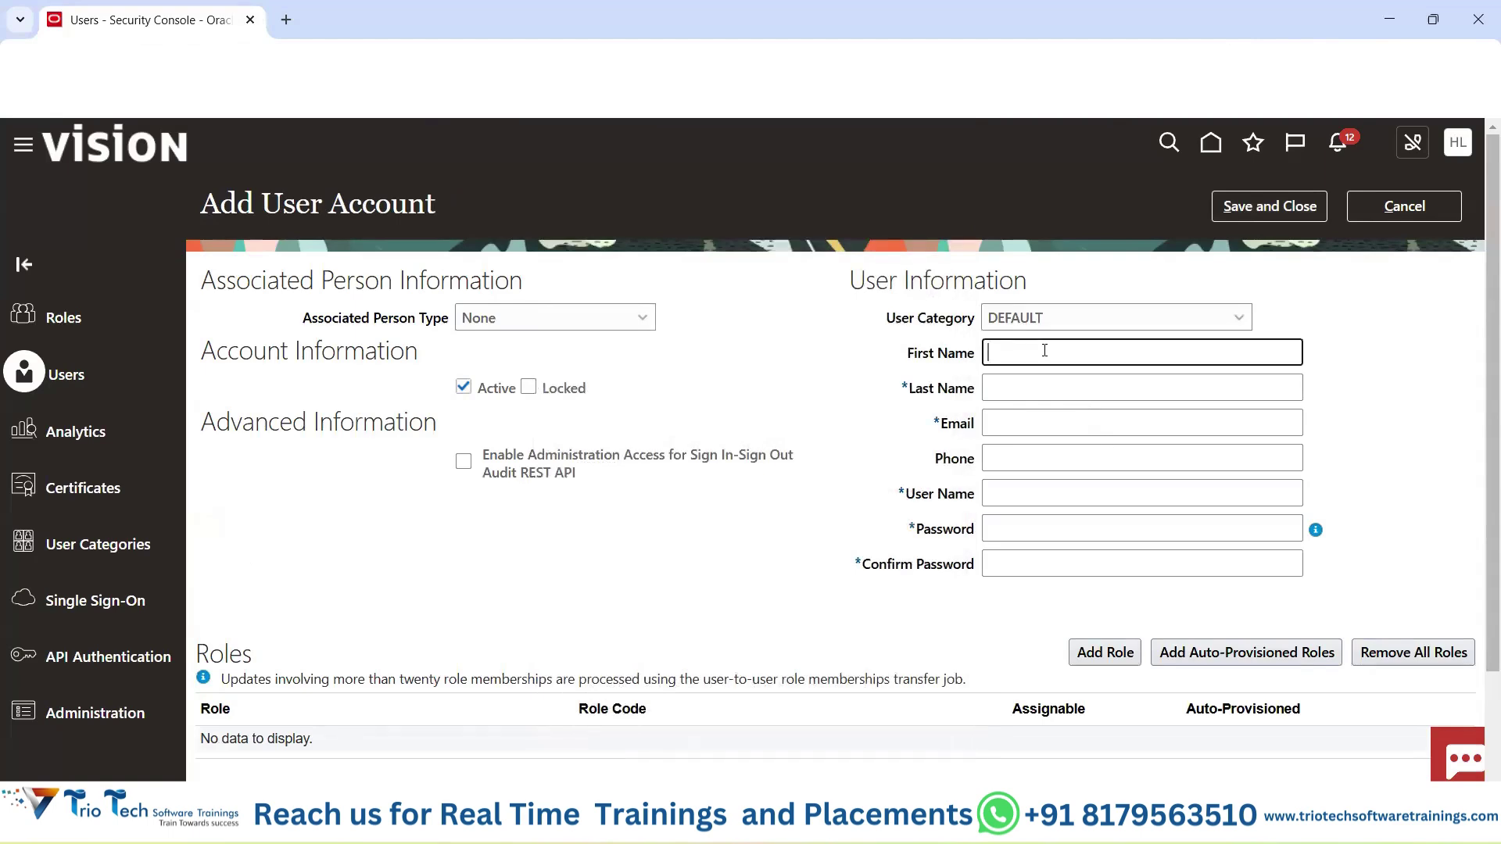
type("TrioTech")
key("Tab")
type("Kumar")
key("Tab")
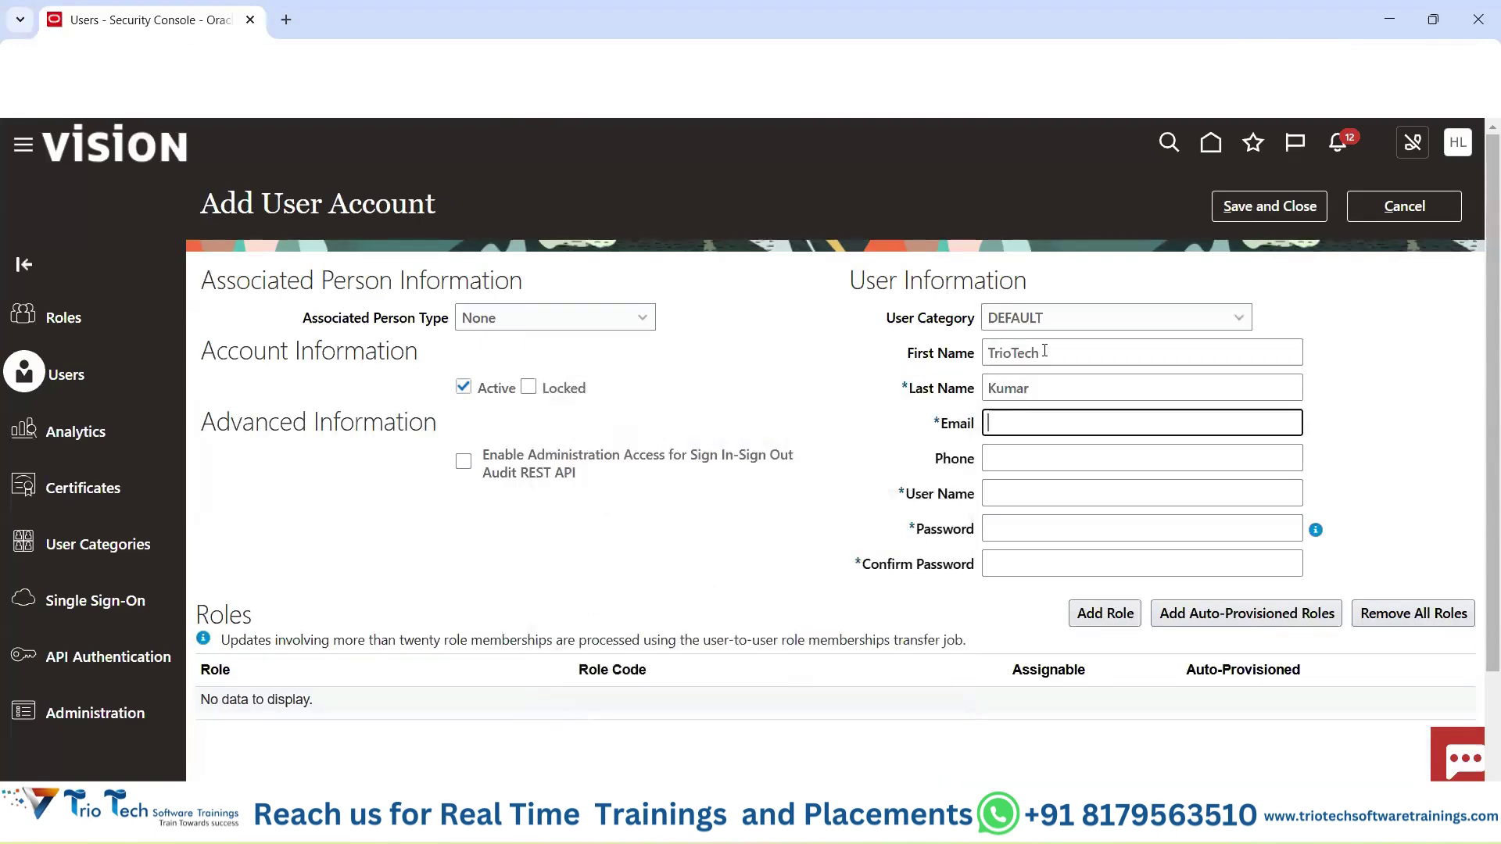
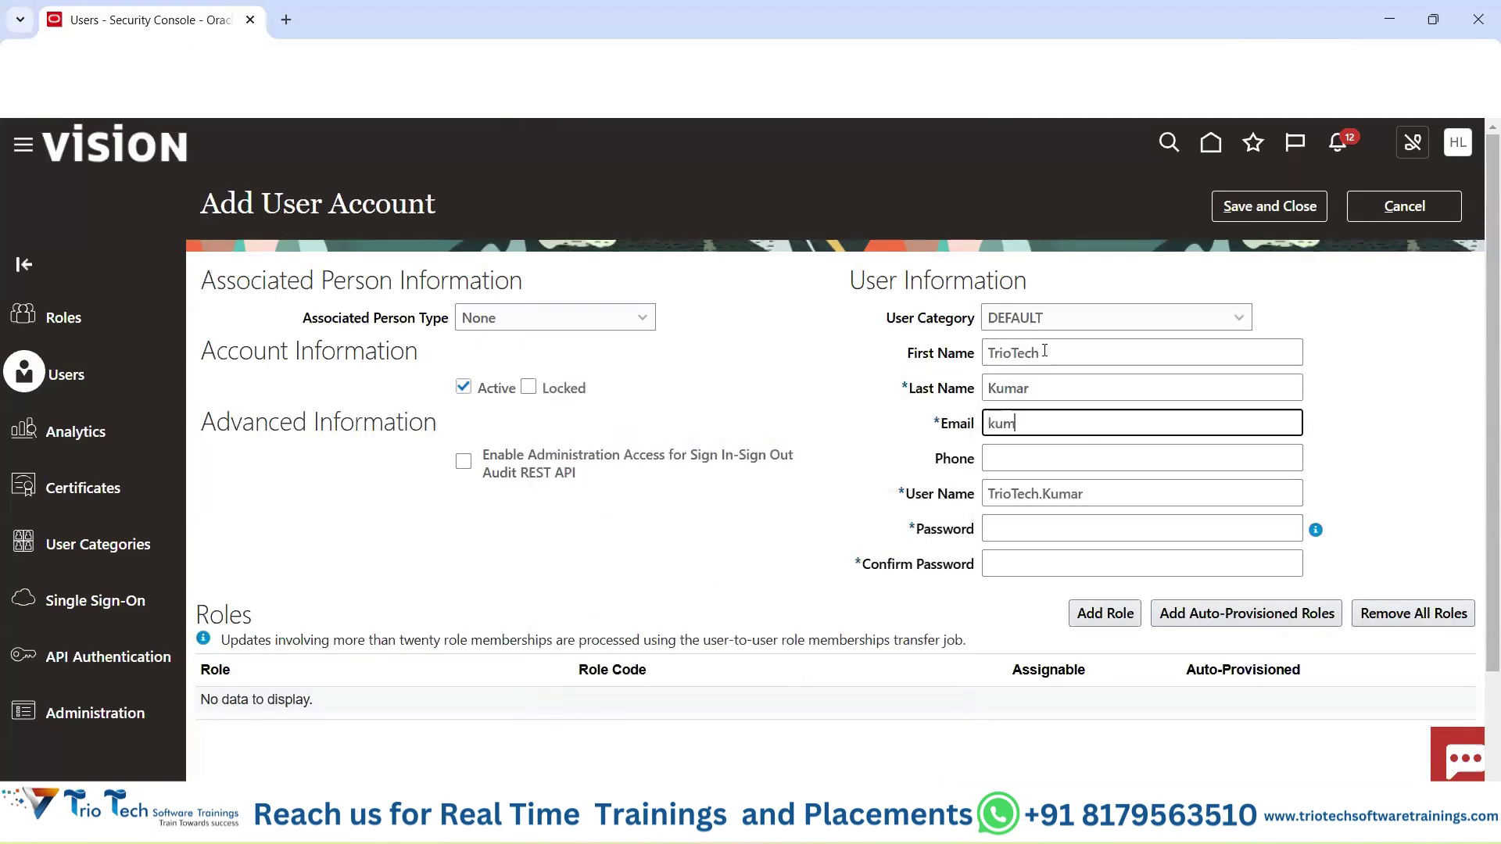
key("Tab")
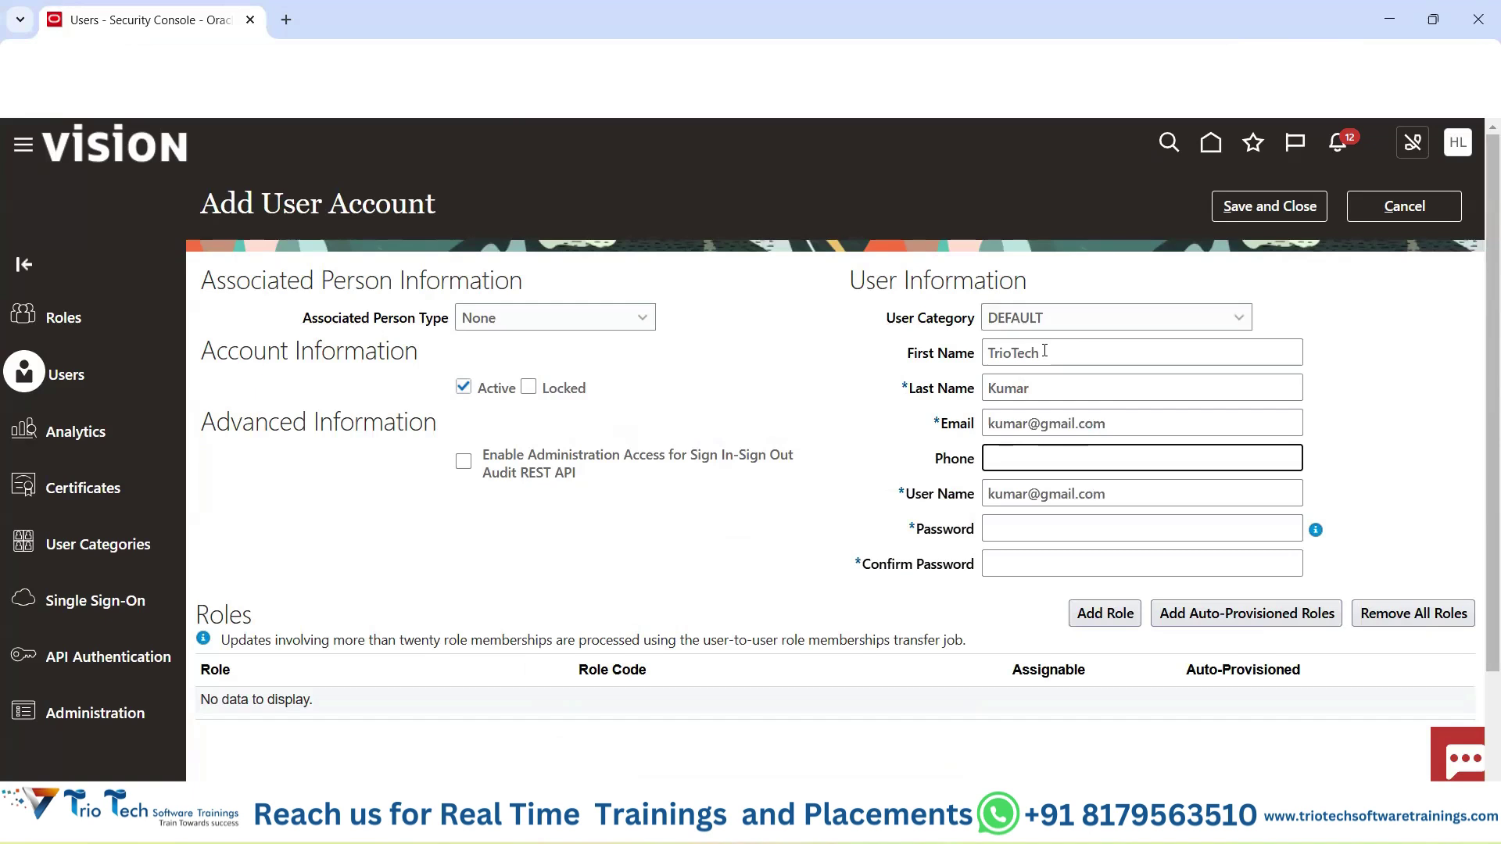
triple_click(1135, 423)
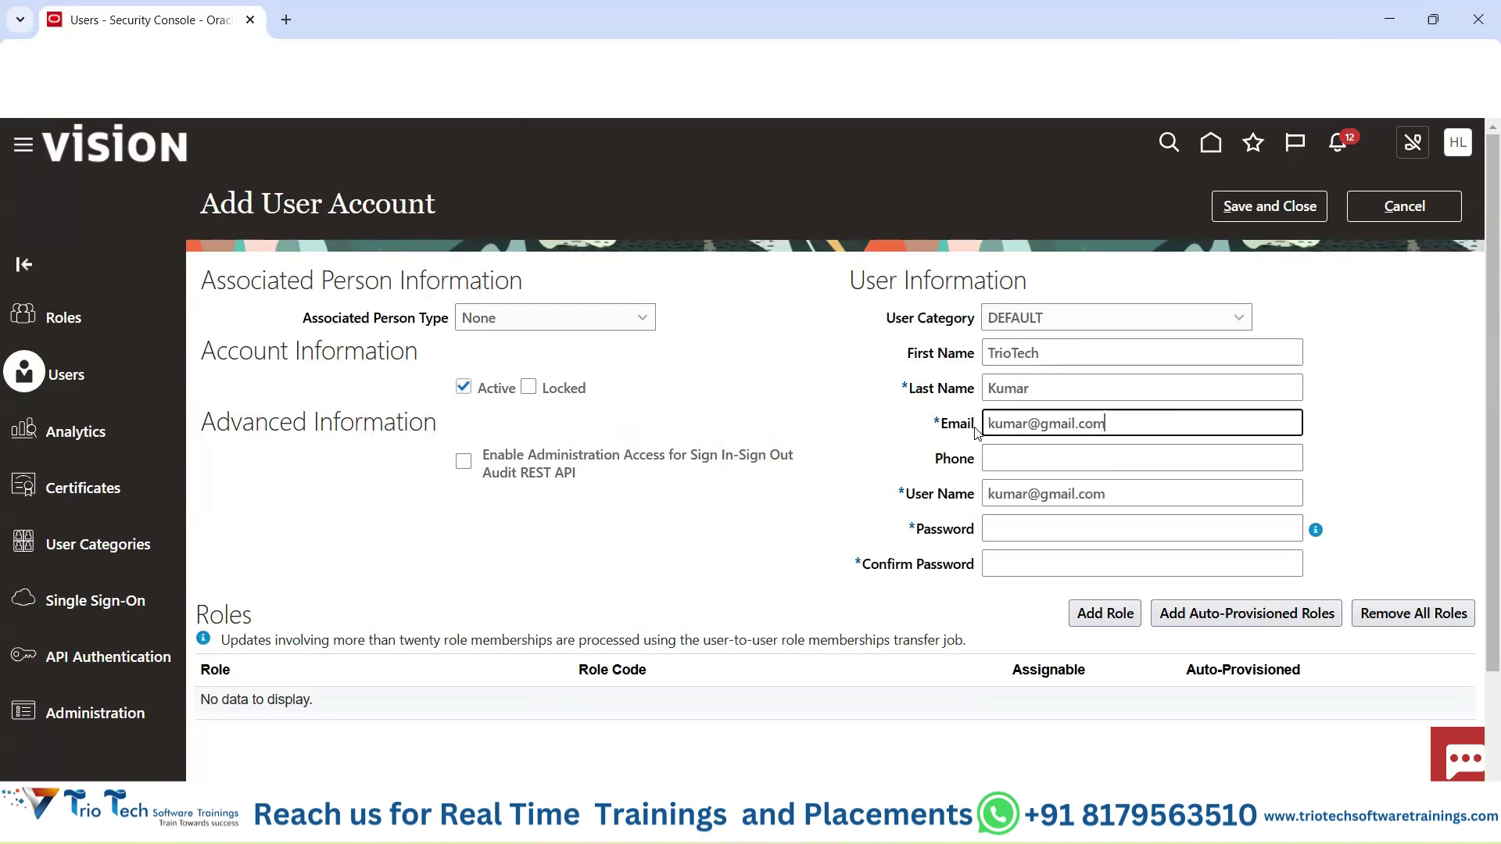
triple_click(1033, 499)
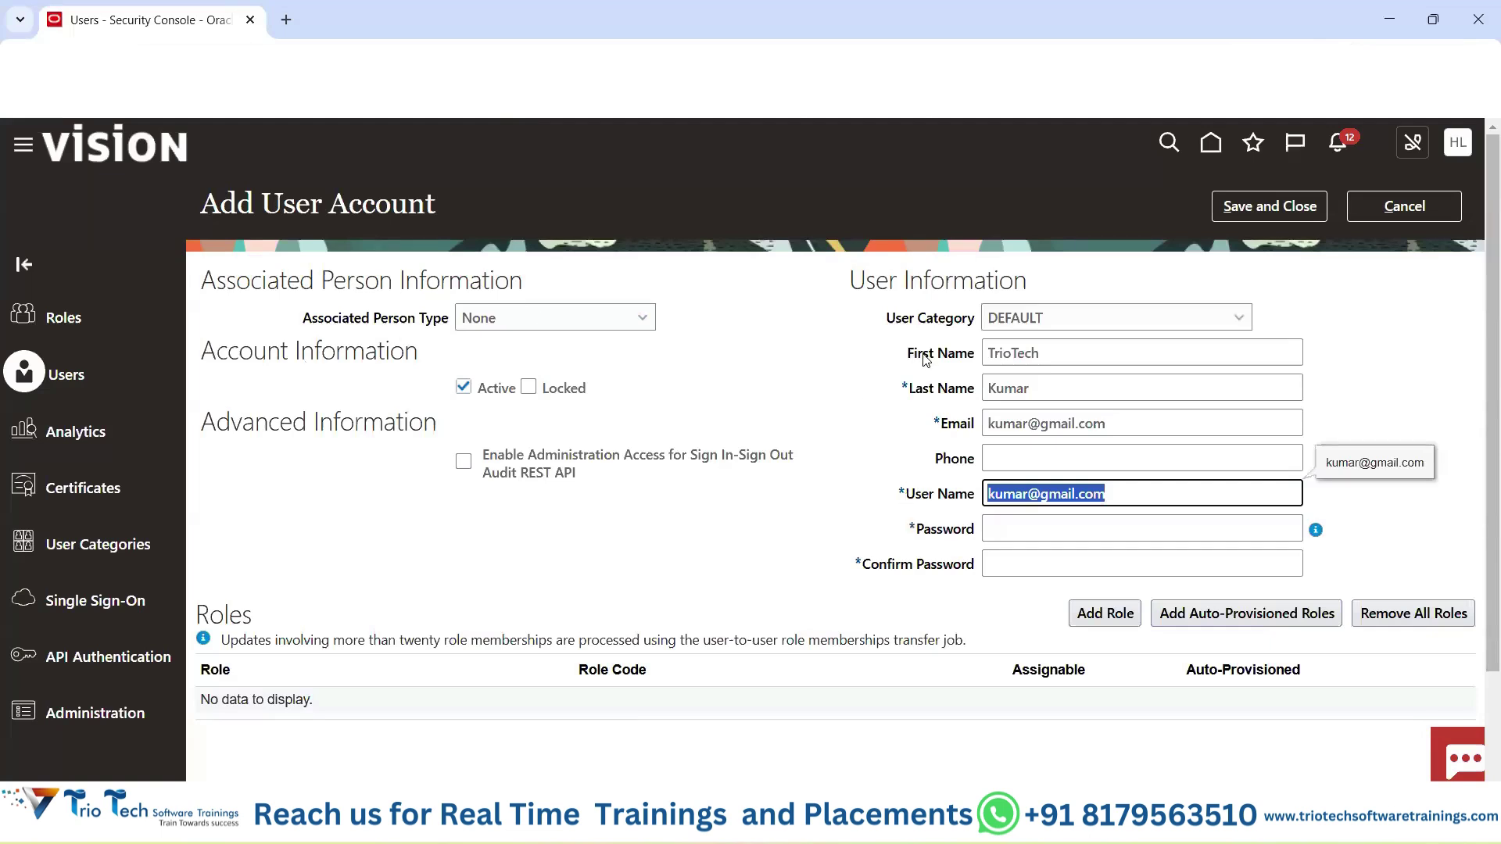
left_click_drag(906, 494, 968, 498)
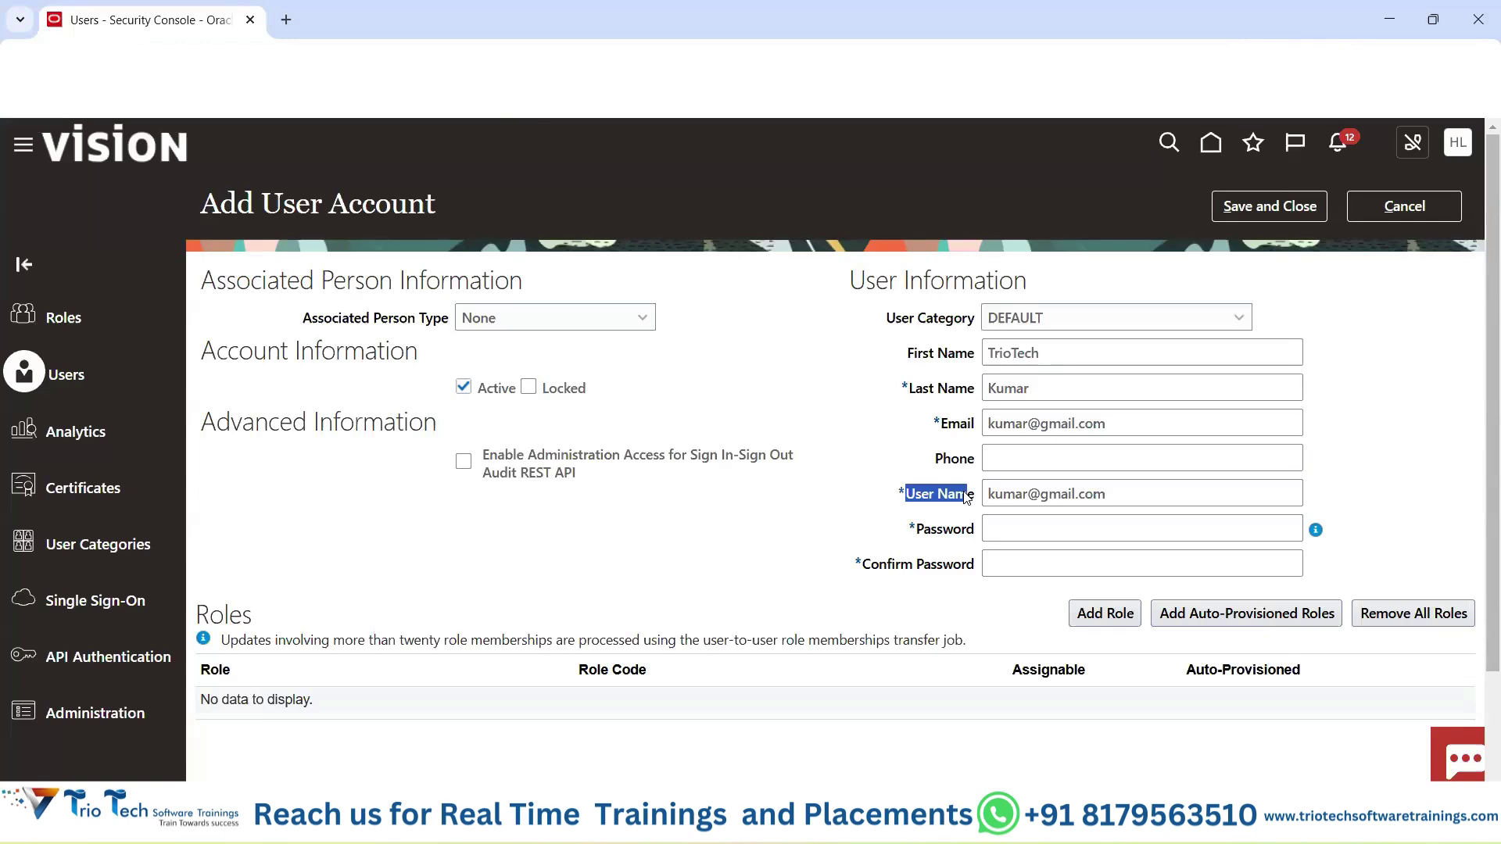
left_click_drag(908, 361, 956, 395)
left_click_drag(1109, 493, 823, 517)
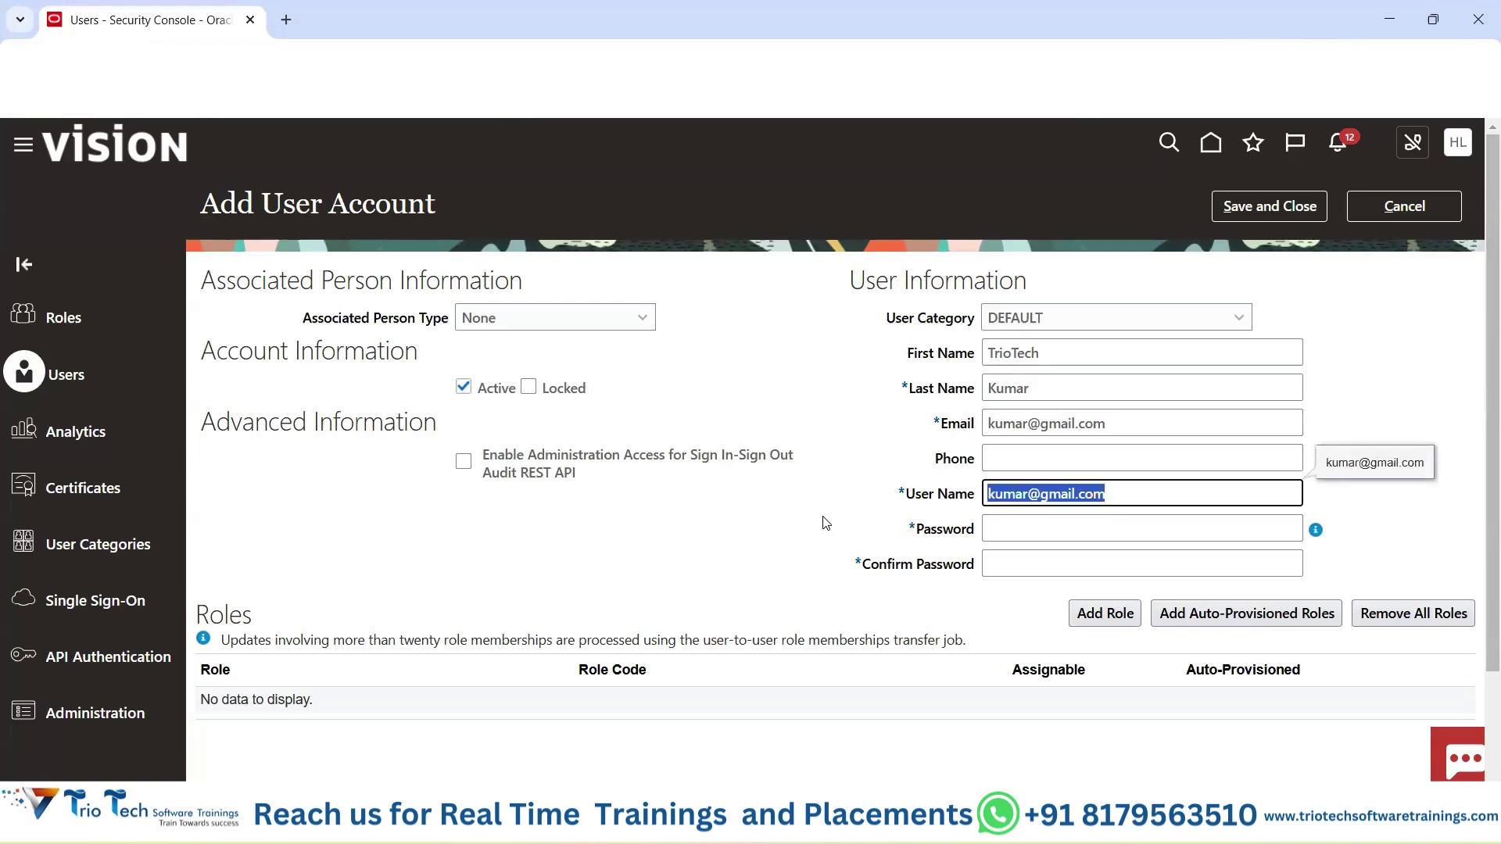
left_click(1106, 531)
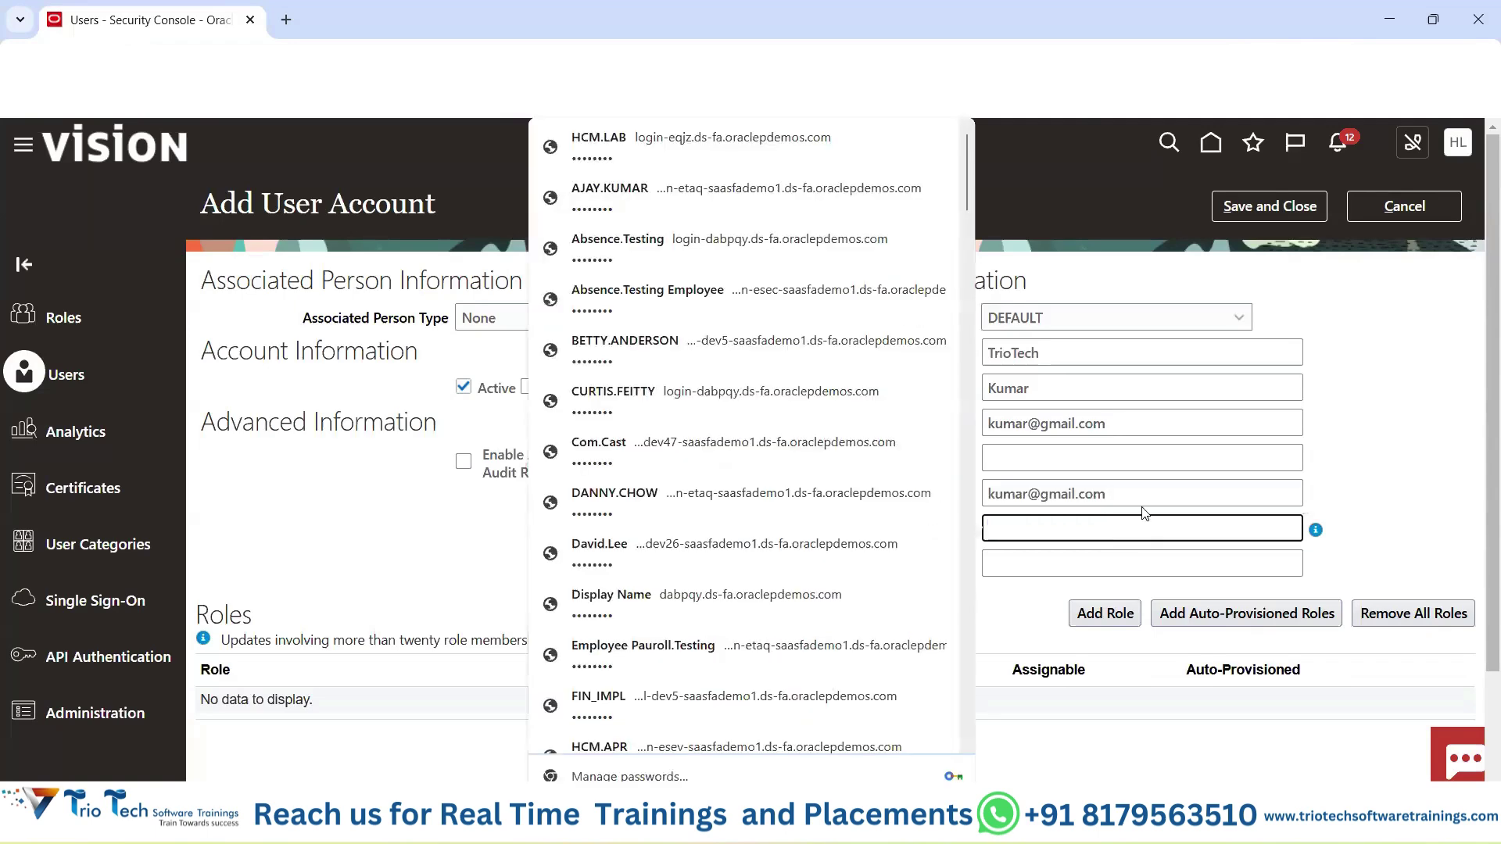
left_click(1309, 502)
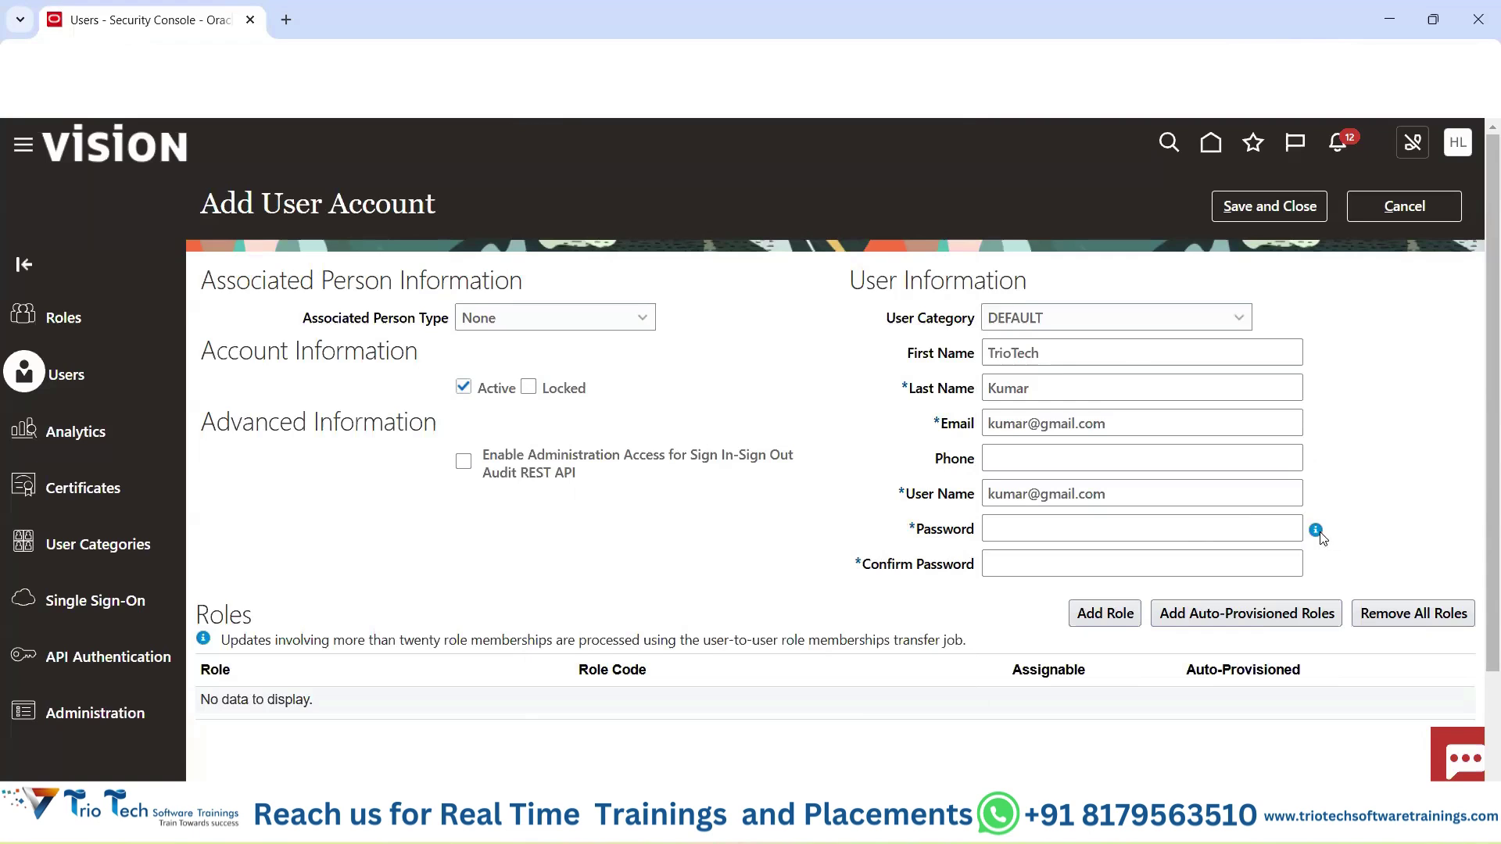
mouse_move(1317, 533)
left_click_drag(907, 494, 977, 531)
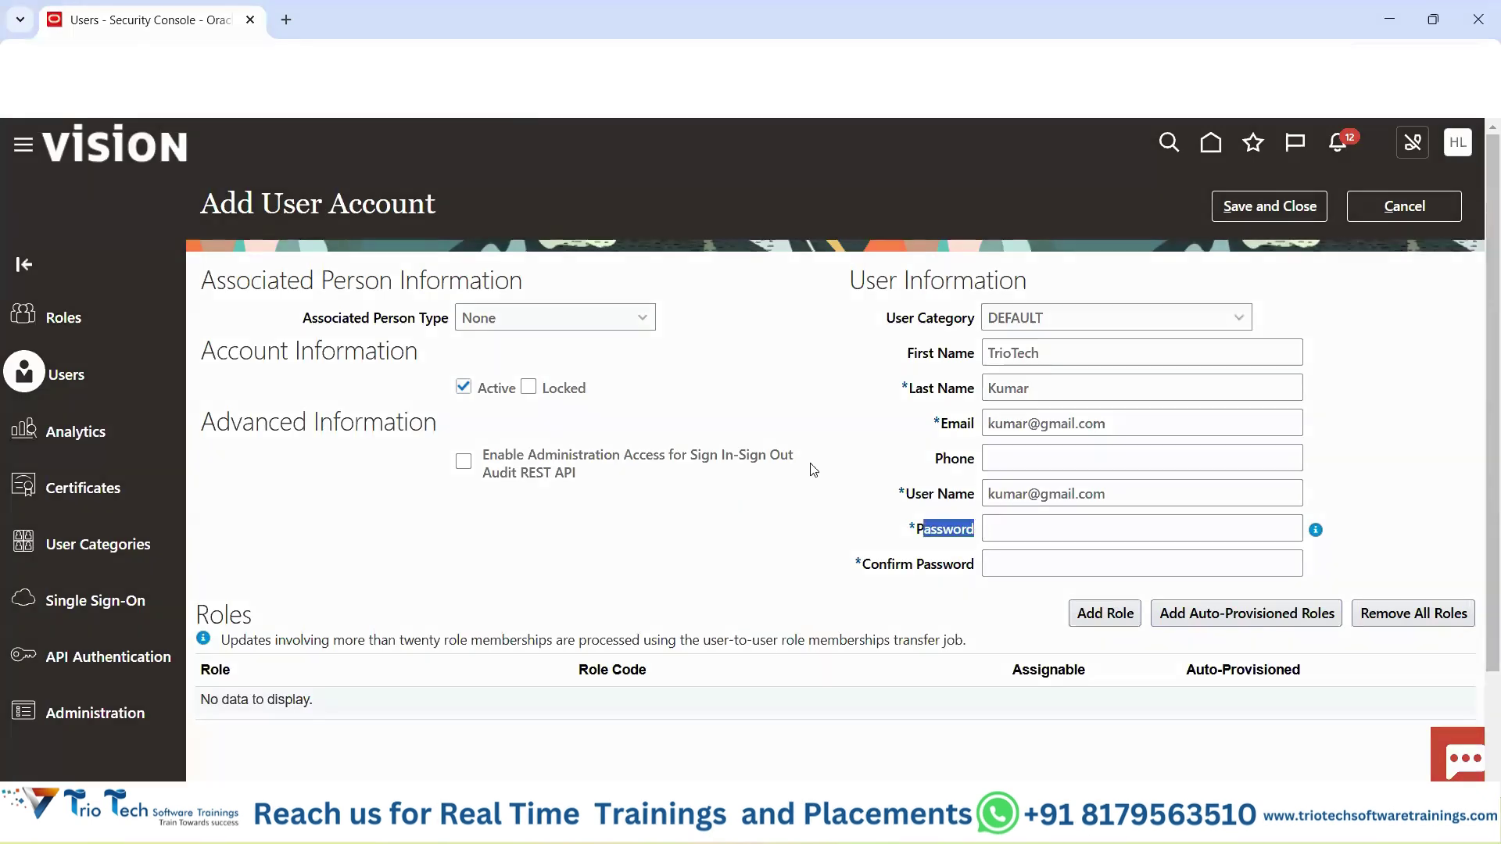
left_click_drag(888, 318, 982, 326)
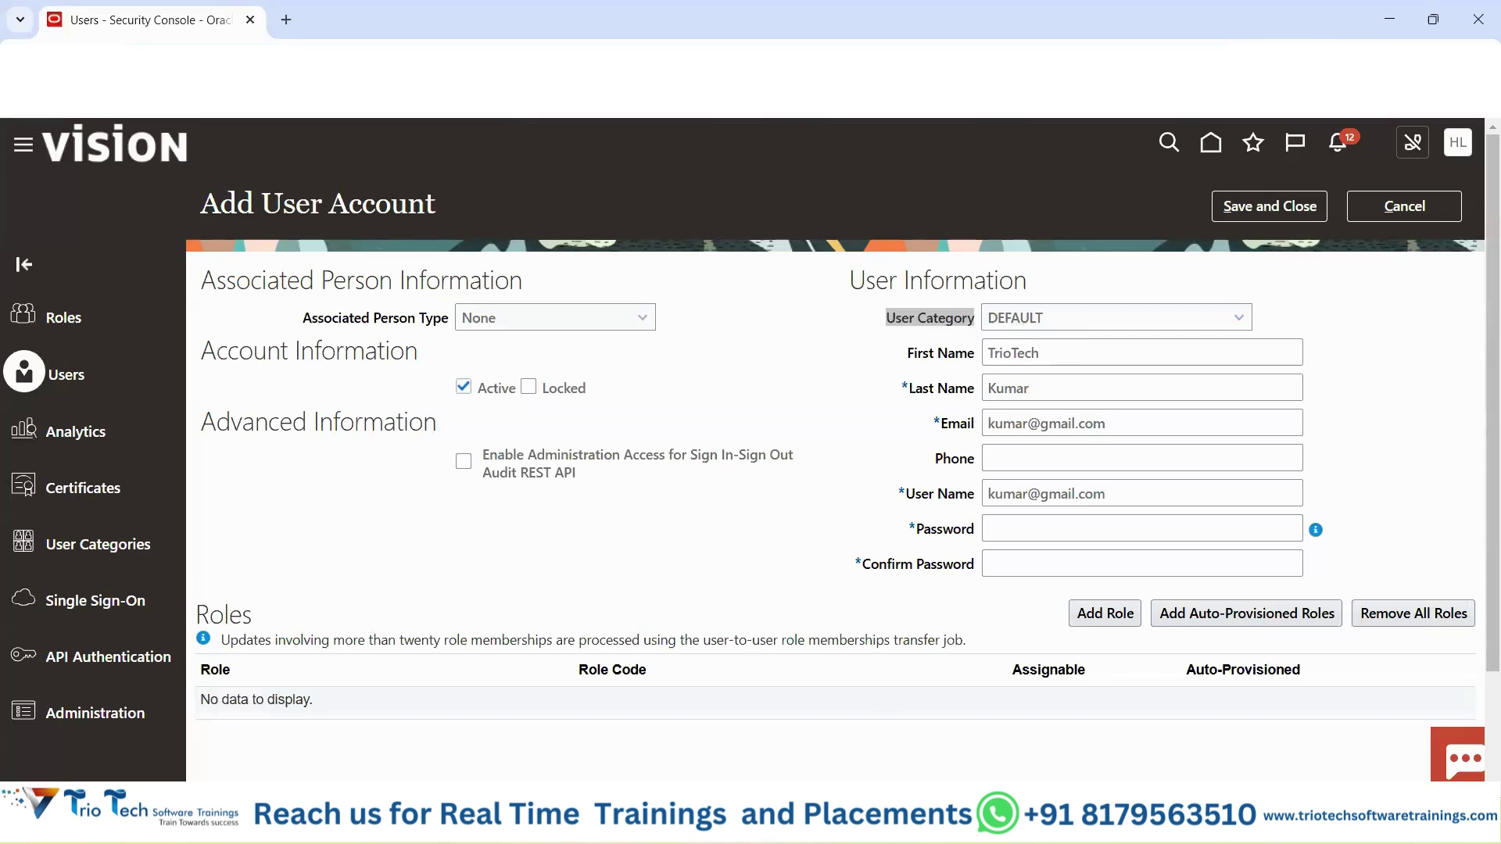
mouse_move(903, 821)
left_click(1004, 782)
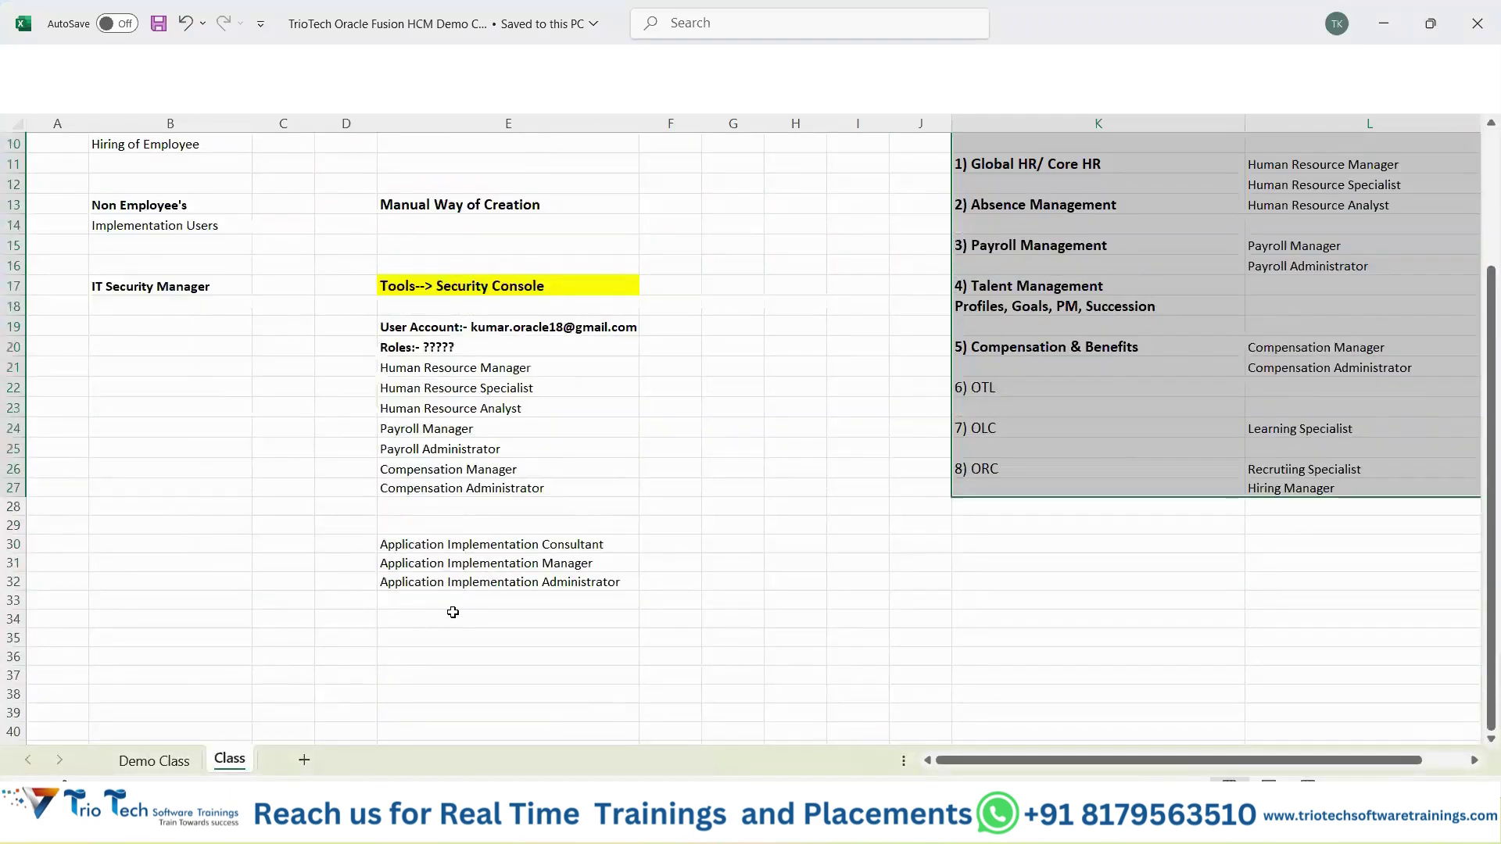
Enter 'User Account Rules' in cell E35 and make it bold.
scroll(452, 614, "down", 1)
left_click(446, 584)
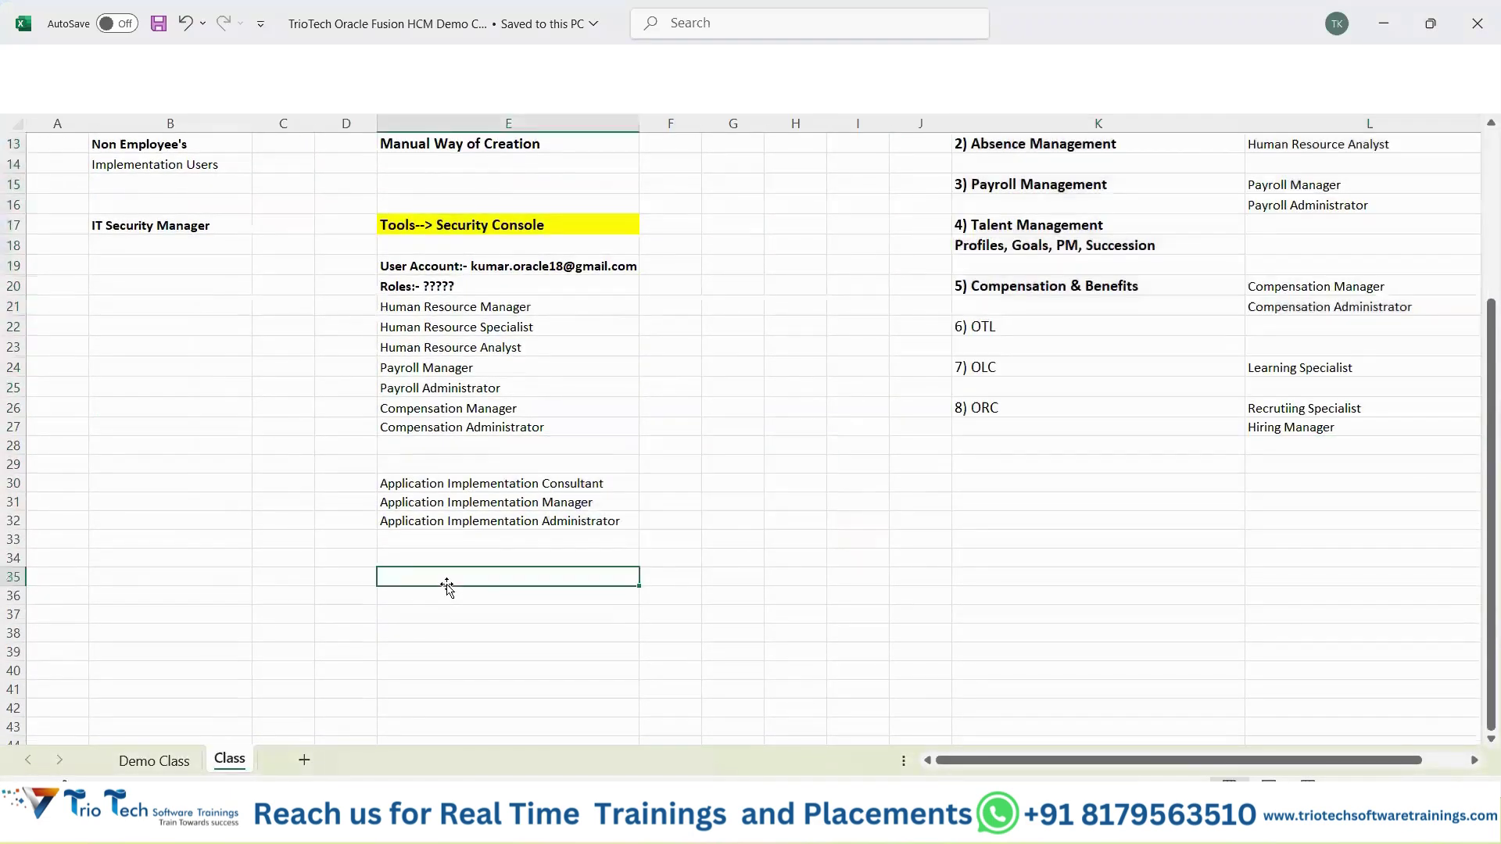
type("User Account Rules")
key("Return")
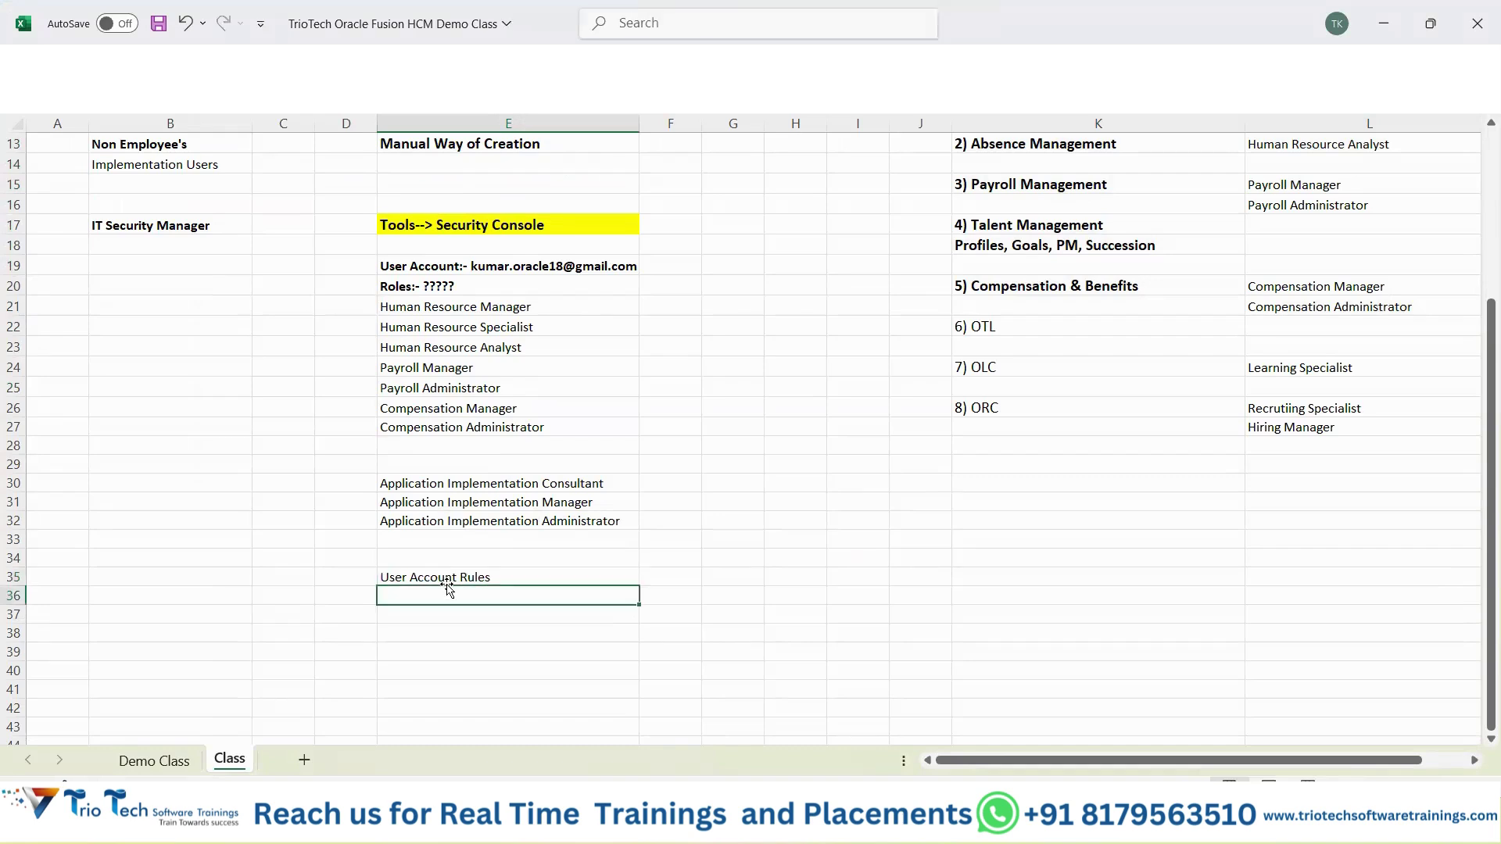
left_click(441, 576)
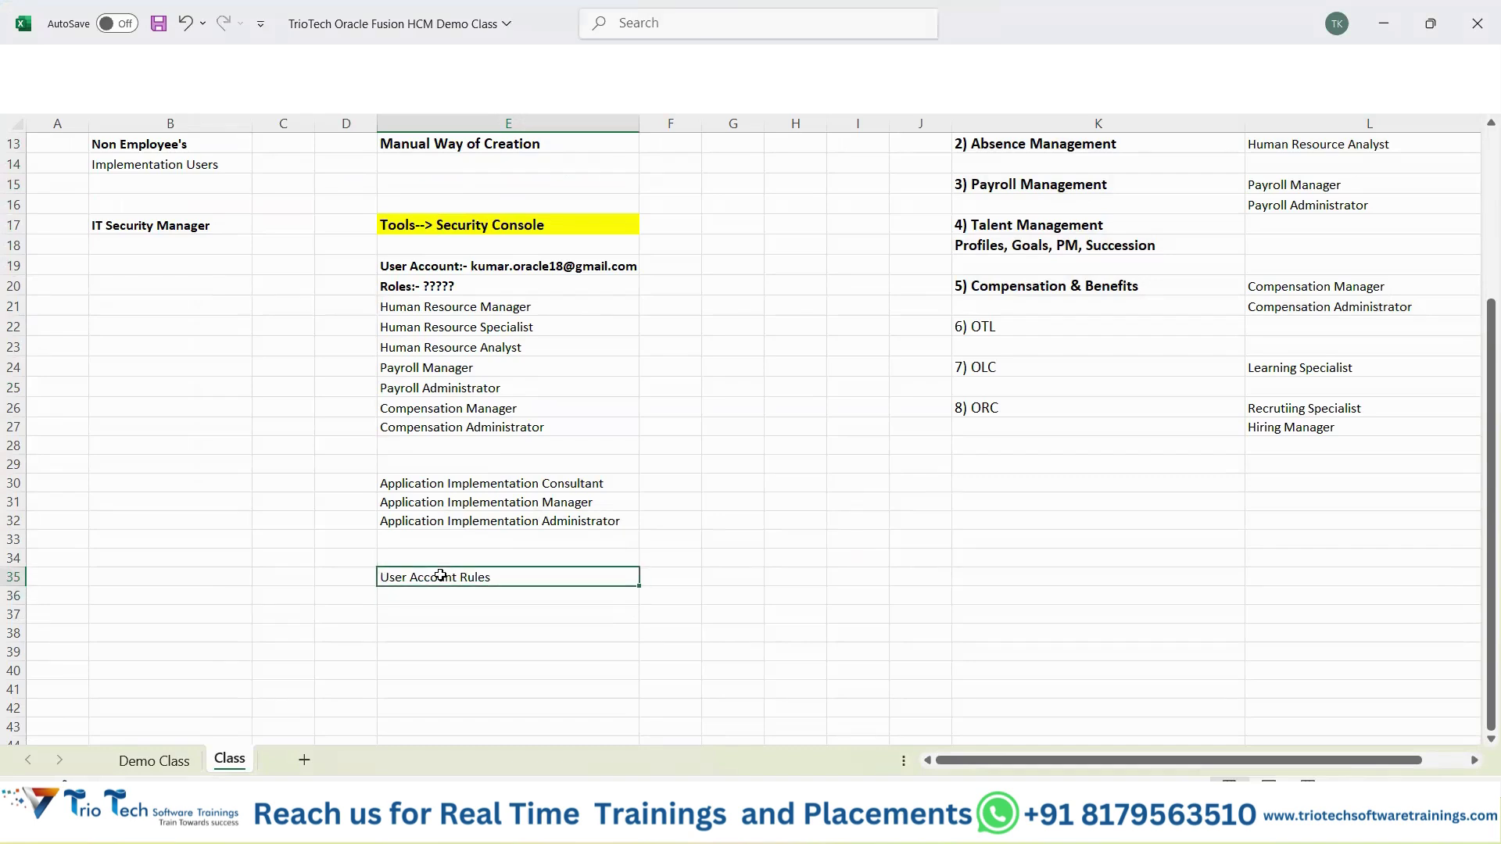
key("ctrl+b")
Give cell E35 an orange fill and save the workbook.
right_click(441, 576)
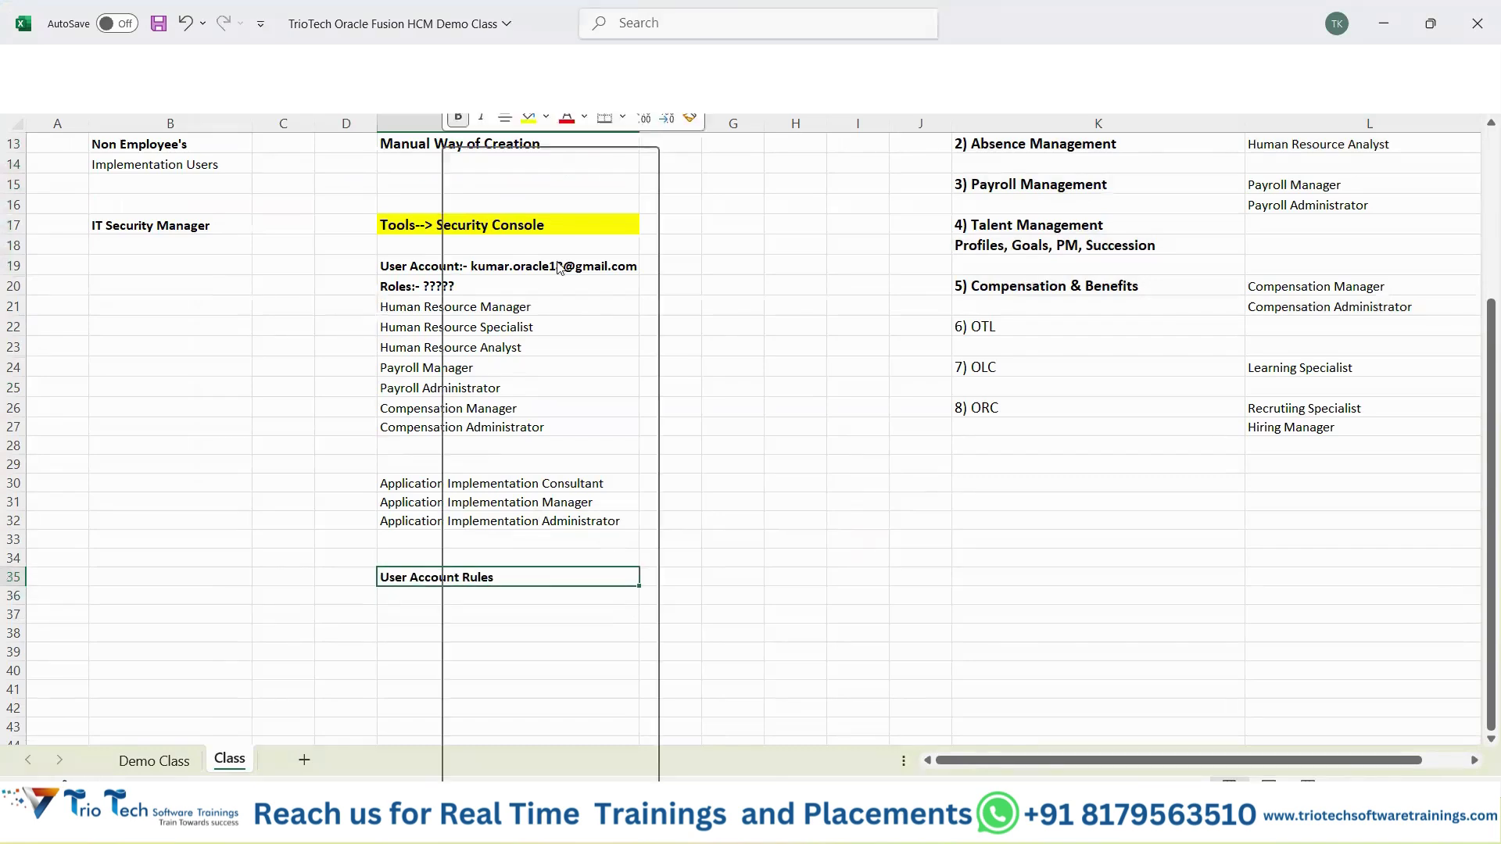
left_click(546, 118)
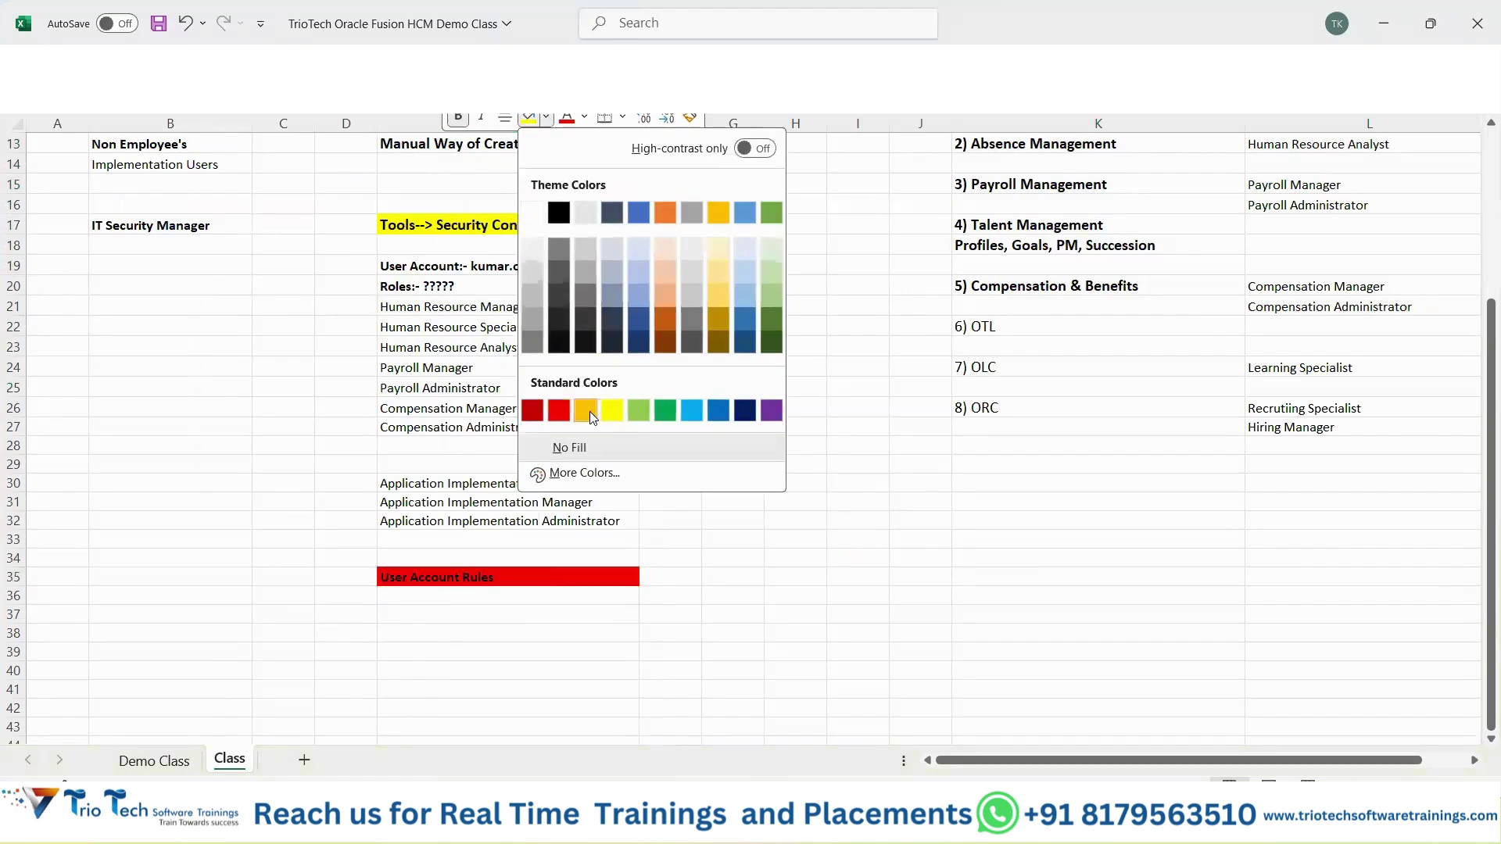
left_click(588, 410)
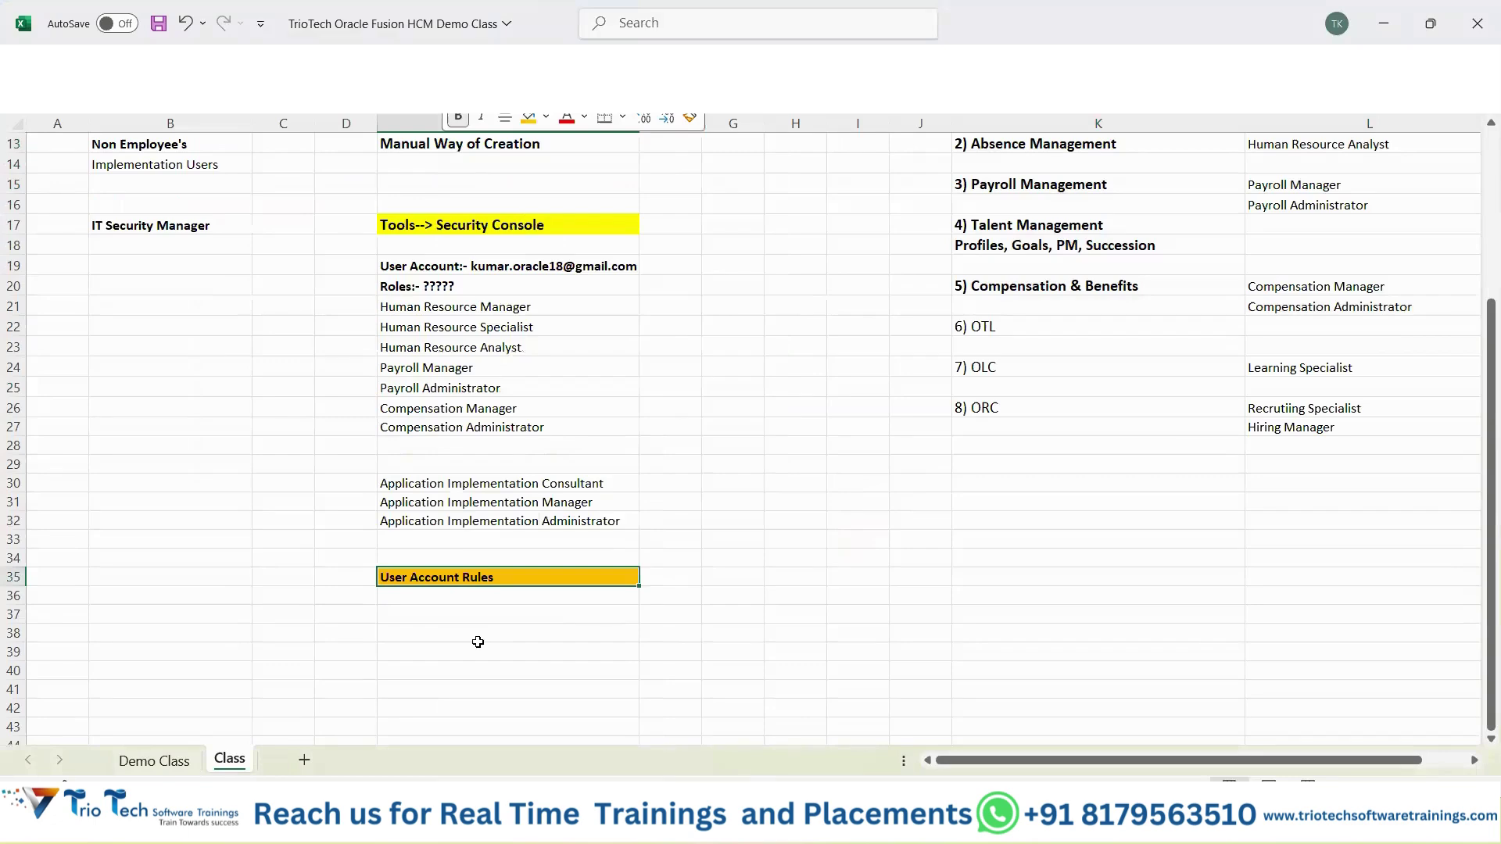
key("ctrl+s")
Select cells E37, E39 and E41 below the heading, then return to E35.
left_click(430, 617)
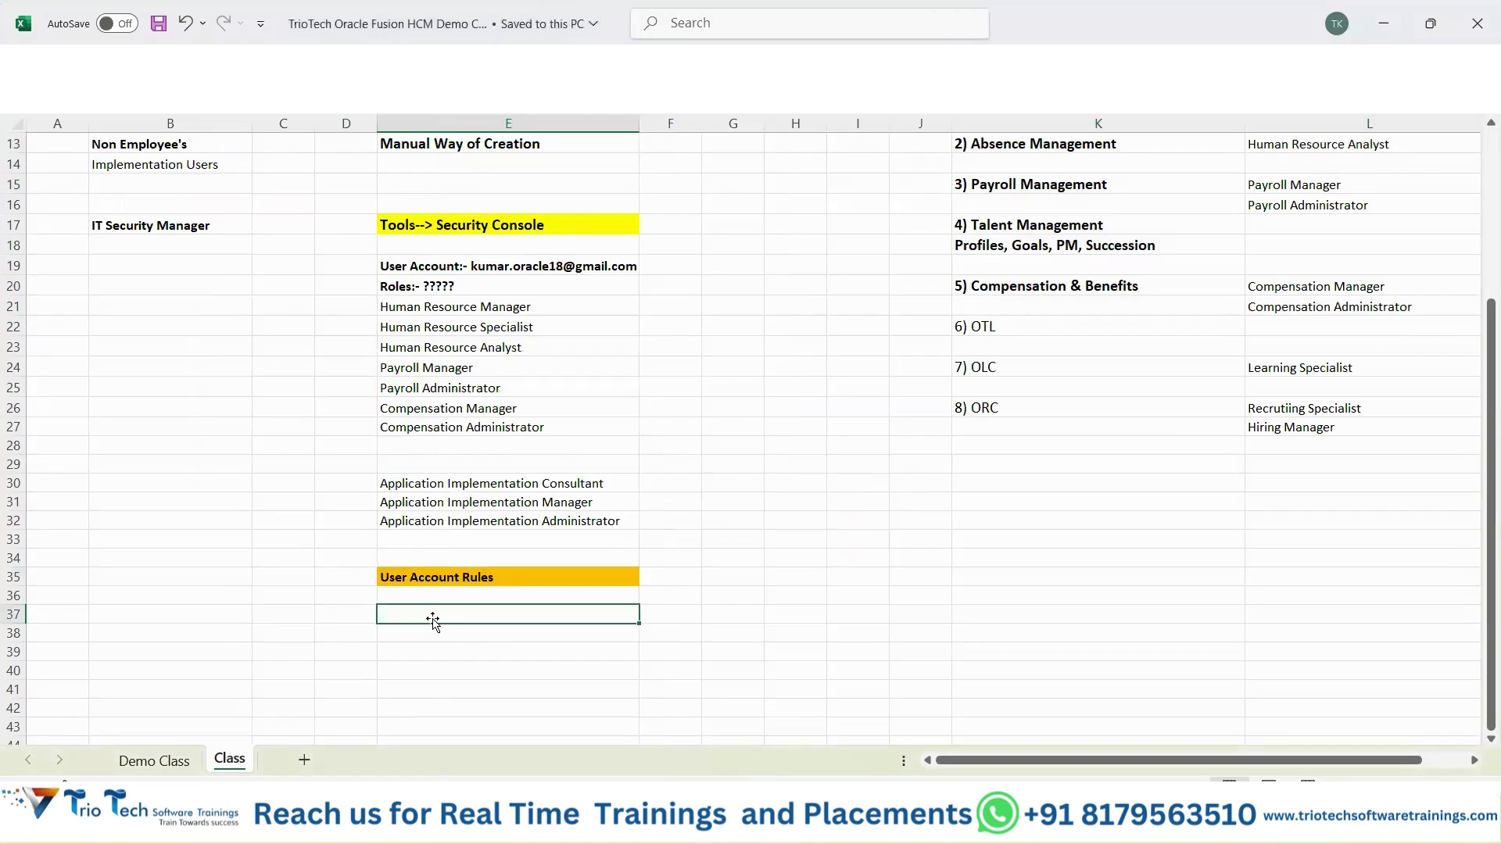
scroll(432, 620, "down", 1)
left_click(426, 589)
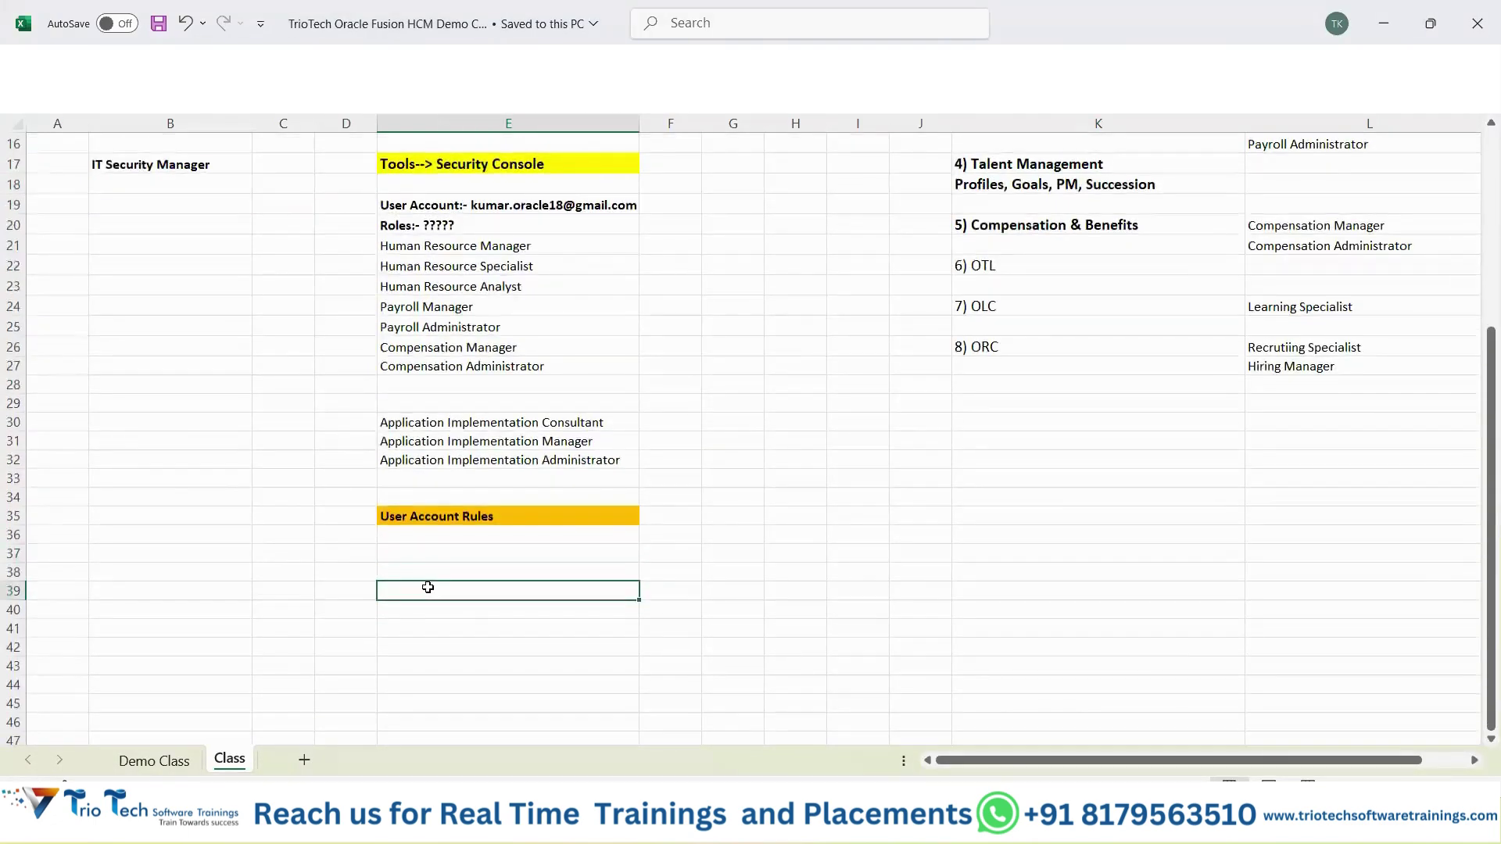
left_click(420, 629)
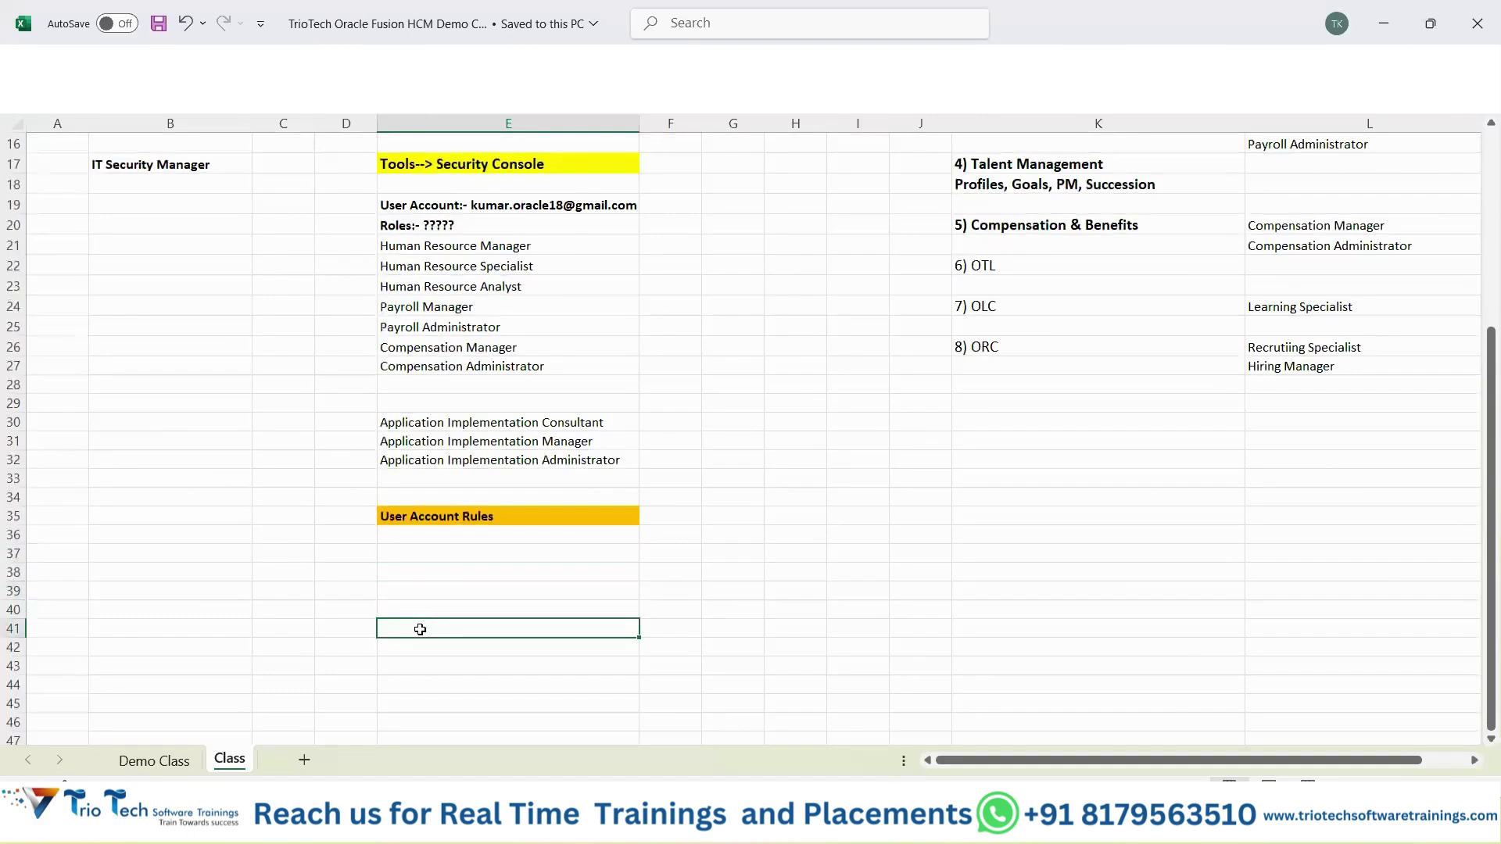
scroll(423, 630, "up", 2)
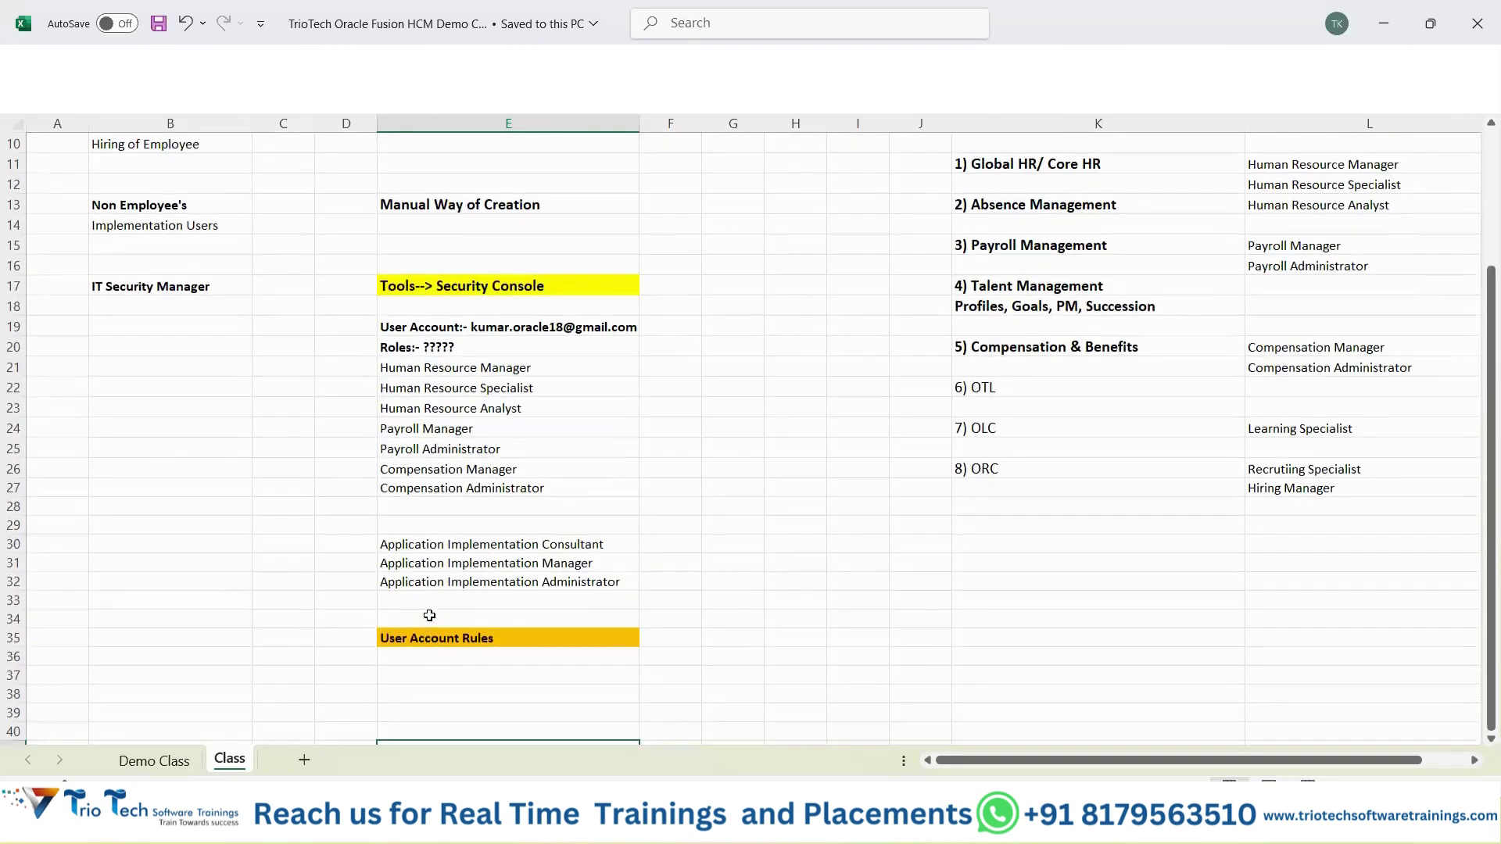
left_click(434, 635)
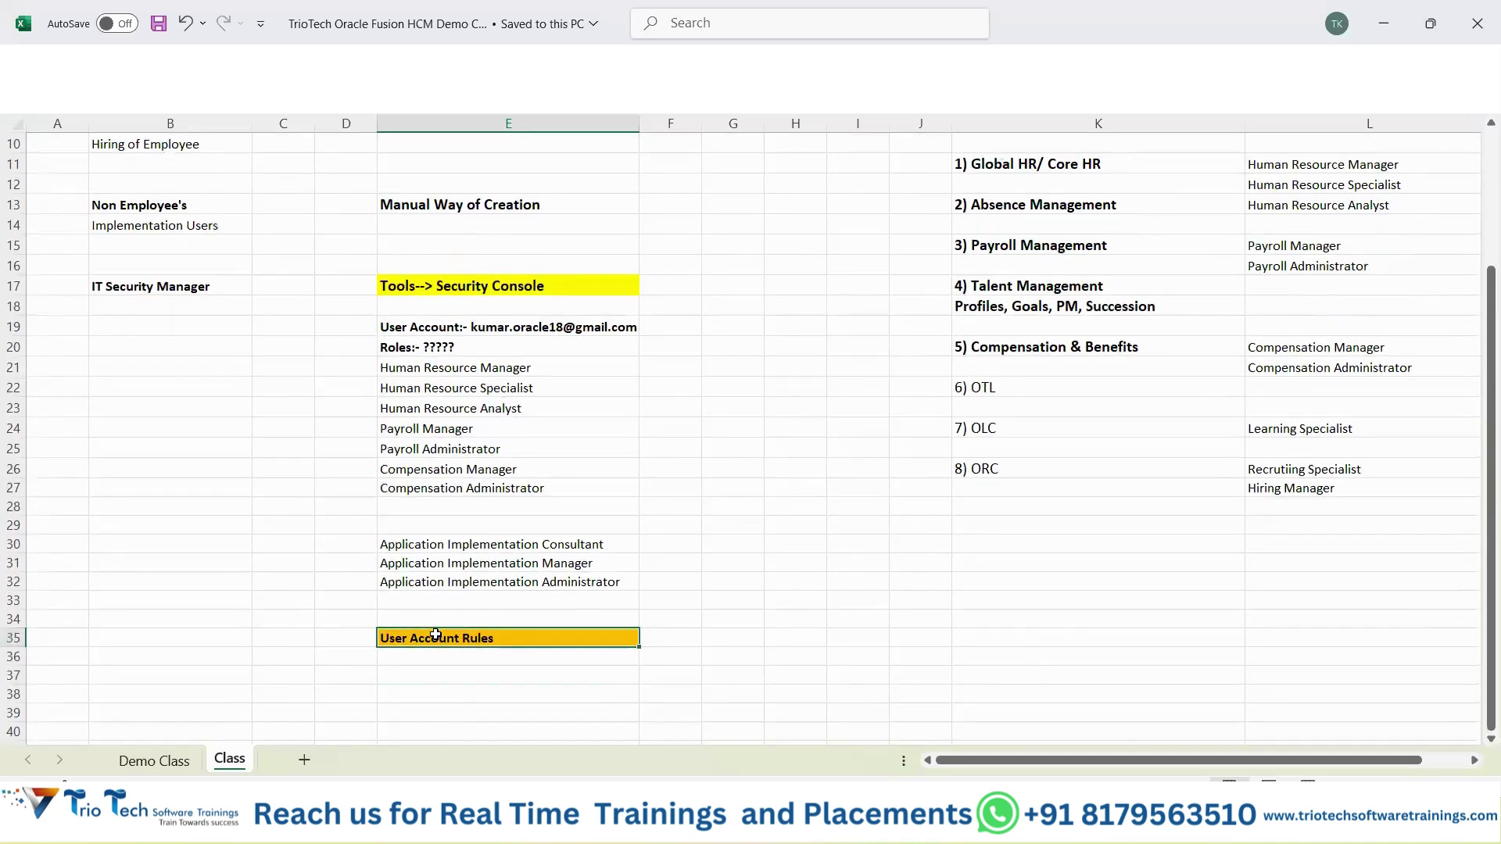
Return to the Security Console and discard the unfinished new user account.
mouse_move(821, 829)
left_click(717, 727)
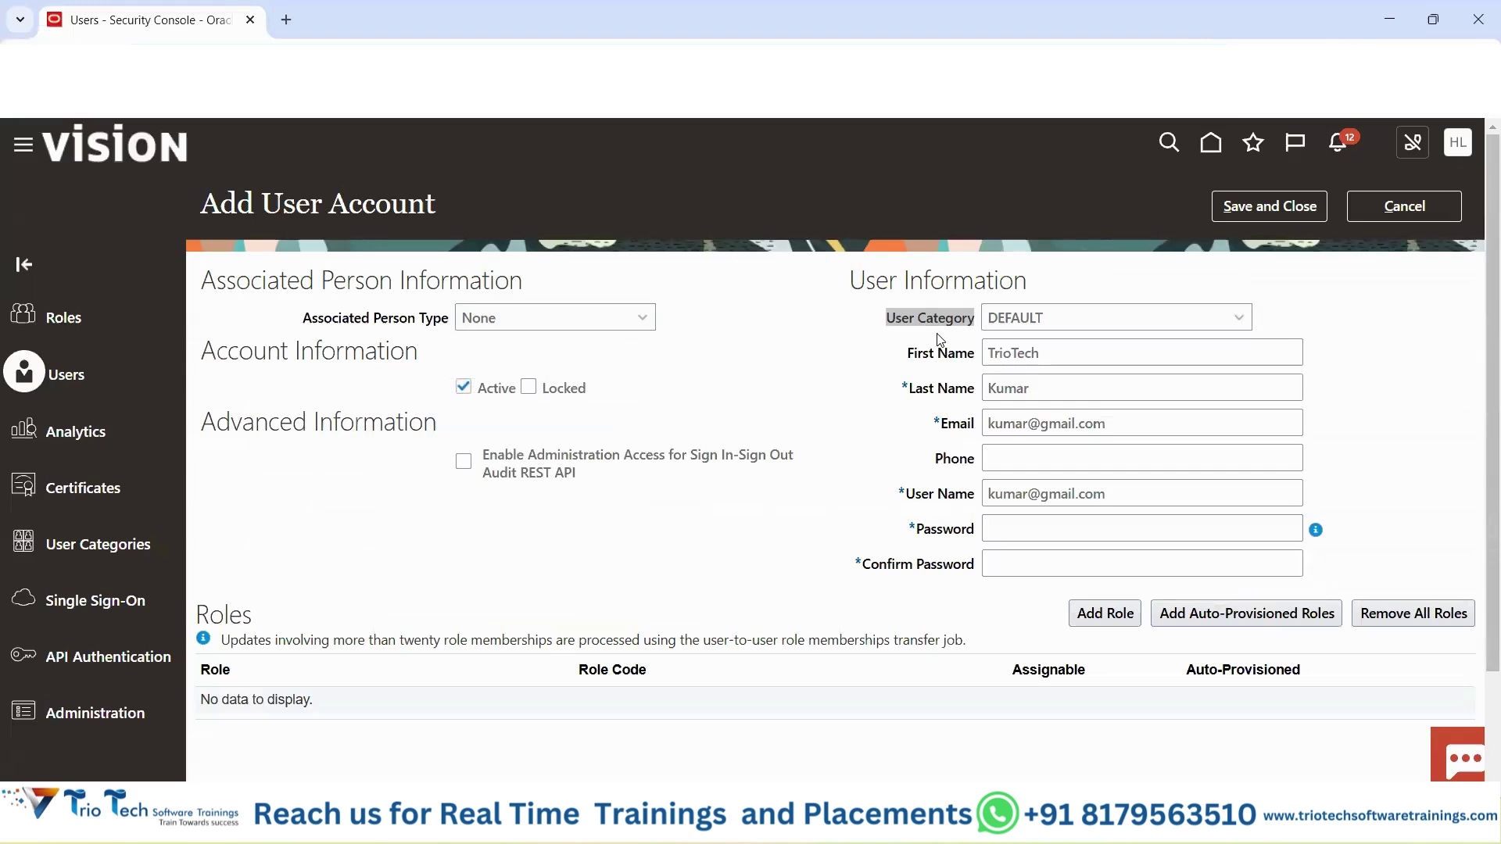
left_click(1394, 215)
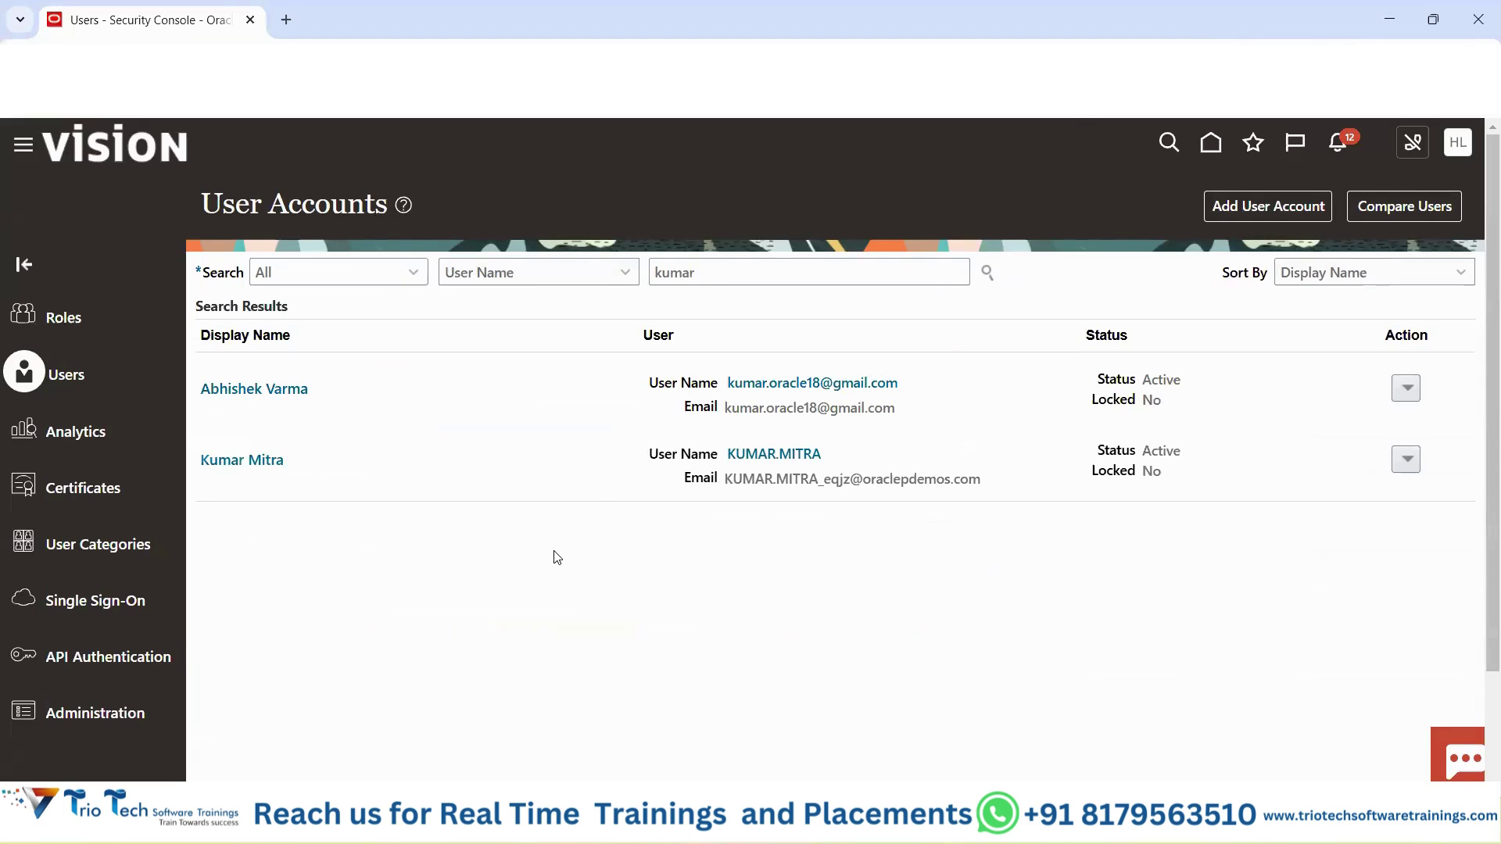
Point out the first account's Active, unlocked status and its actions, then open its details.
double_click(1163, 380)
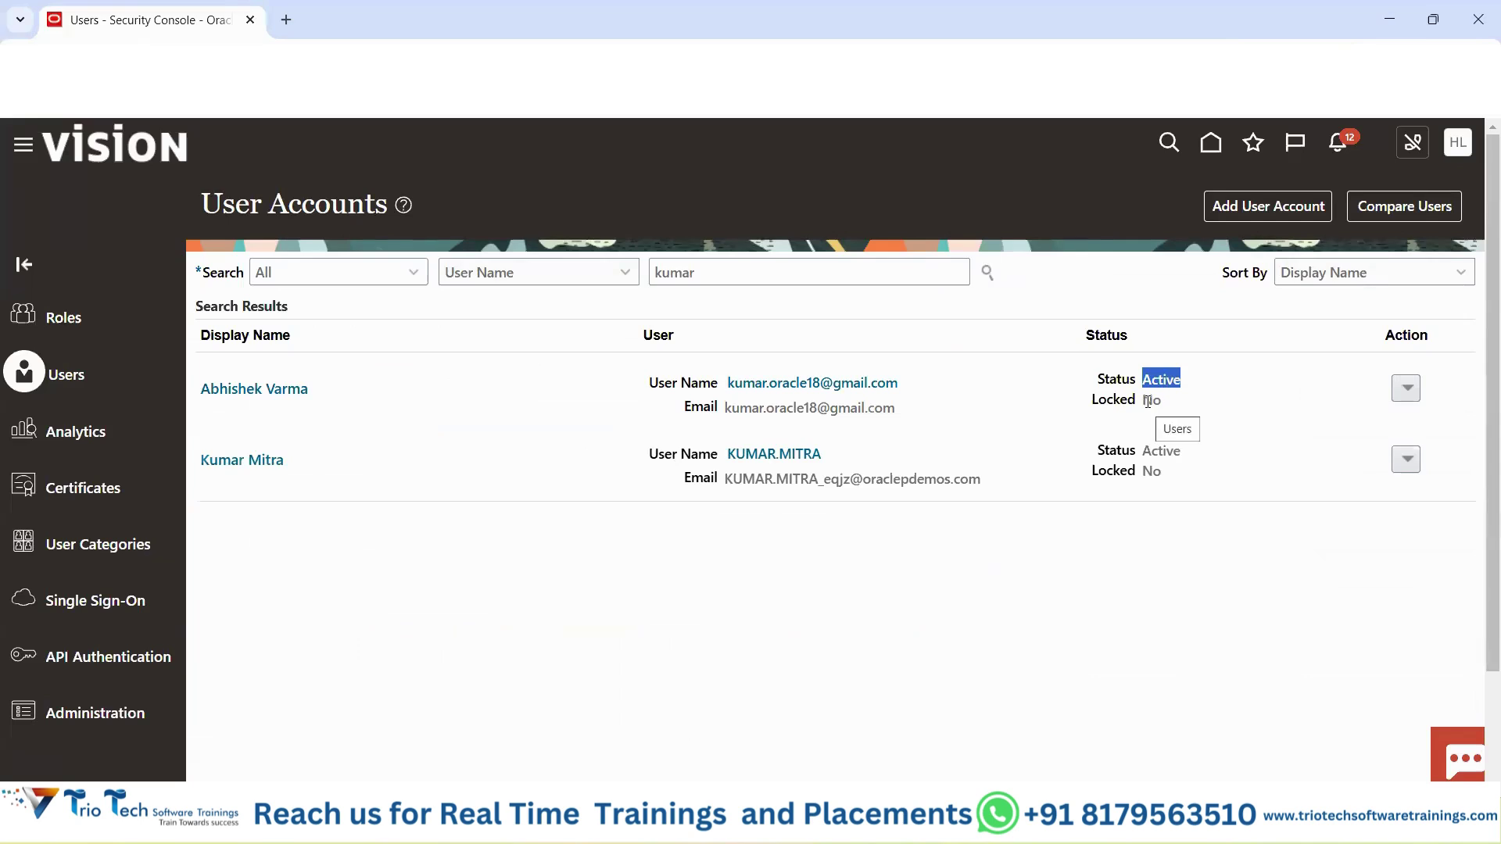
double_click(1149, 400)
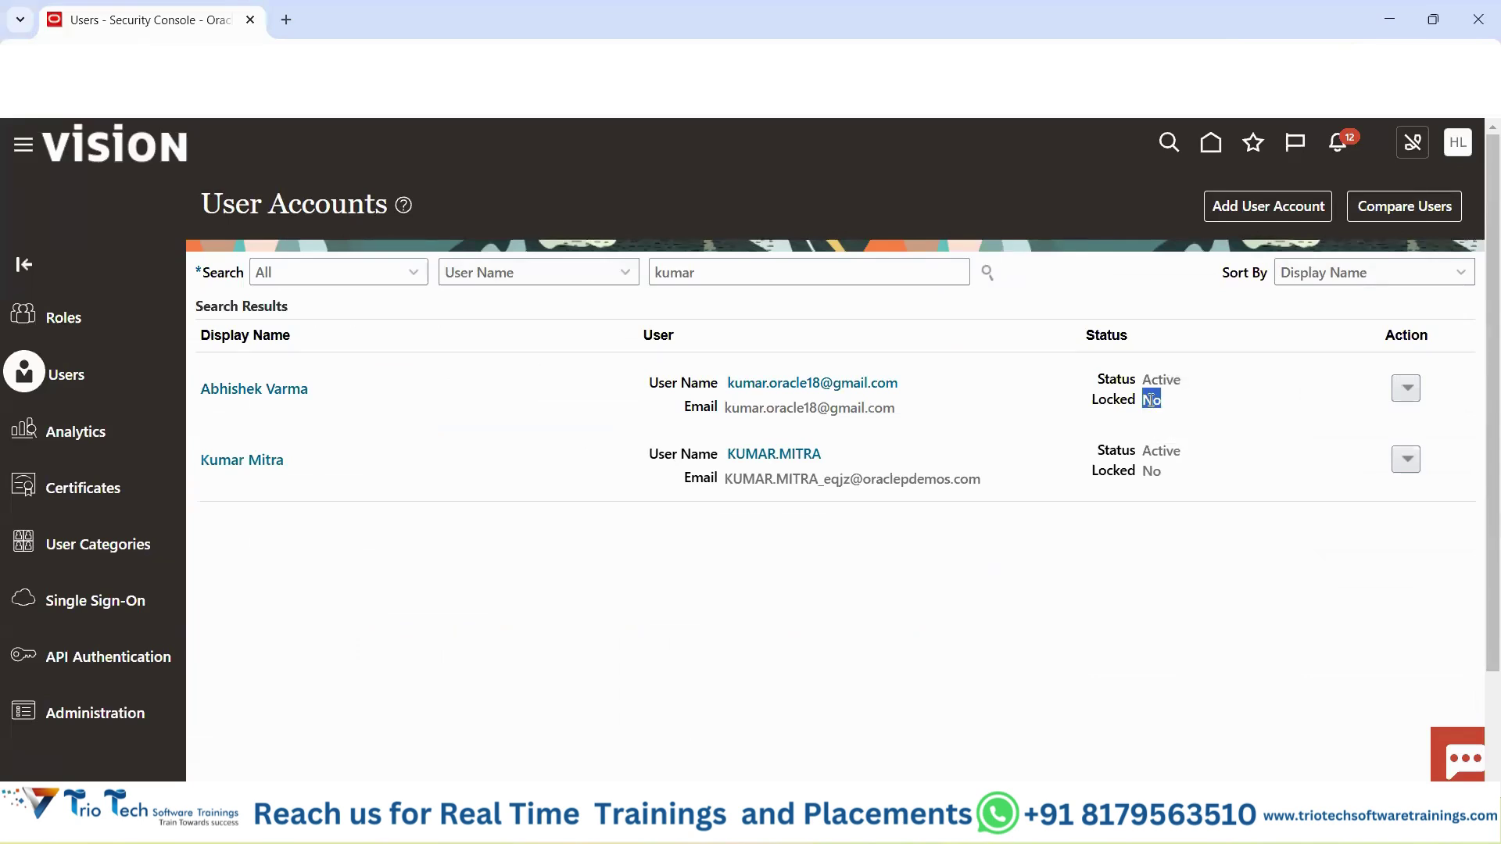
left_click(1410, 391)
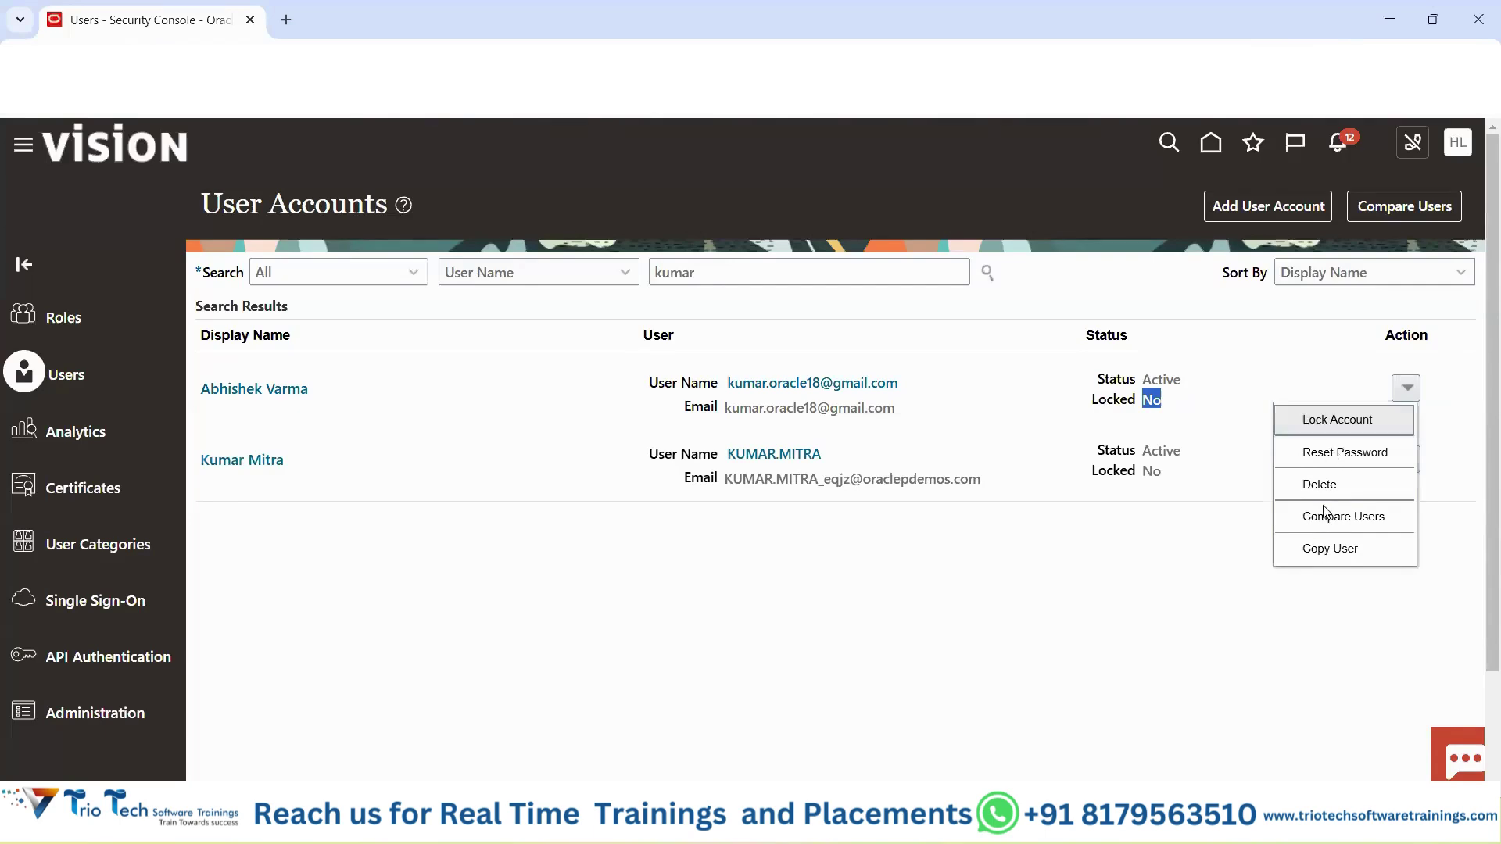
left_click(1160, 390)
double_click(1163, 382)
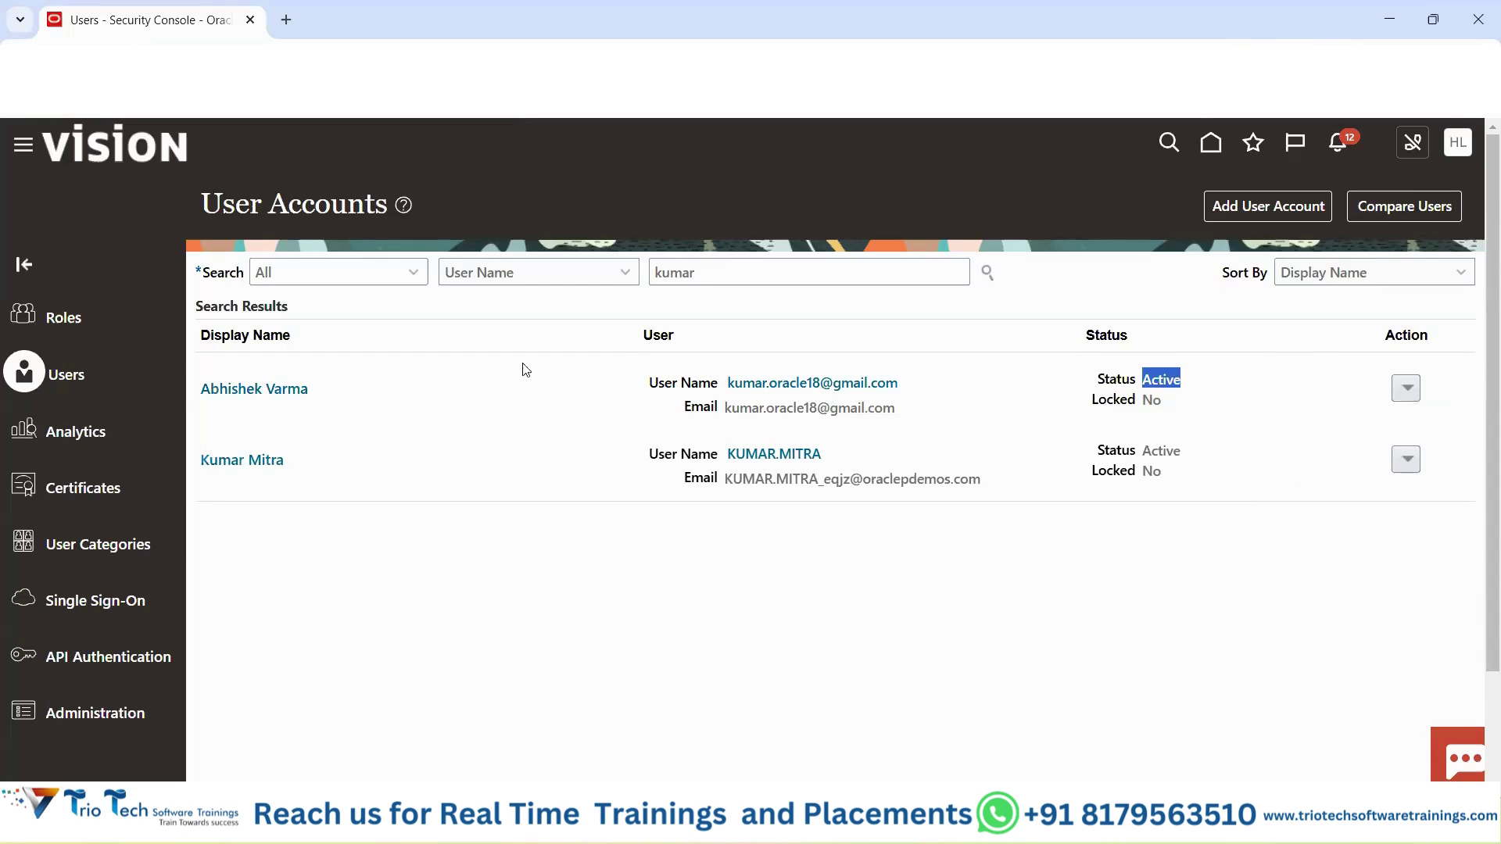
left_click(238, 391)
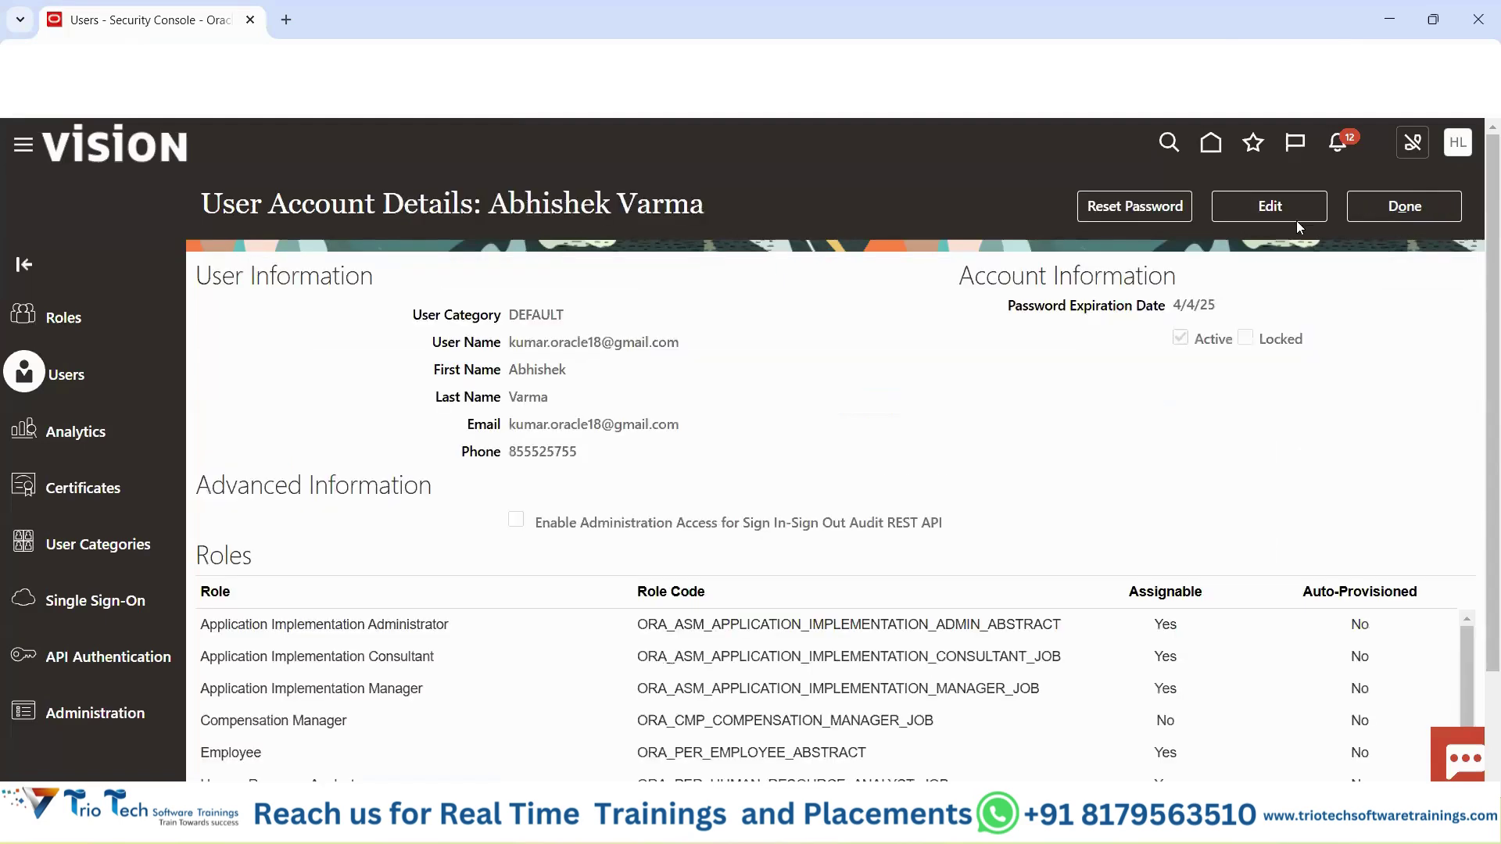
Edit the first account, toggle Active off and back on, save and close, then return to the results.
left_click(1292, 213)
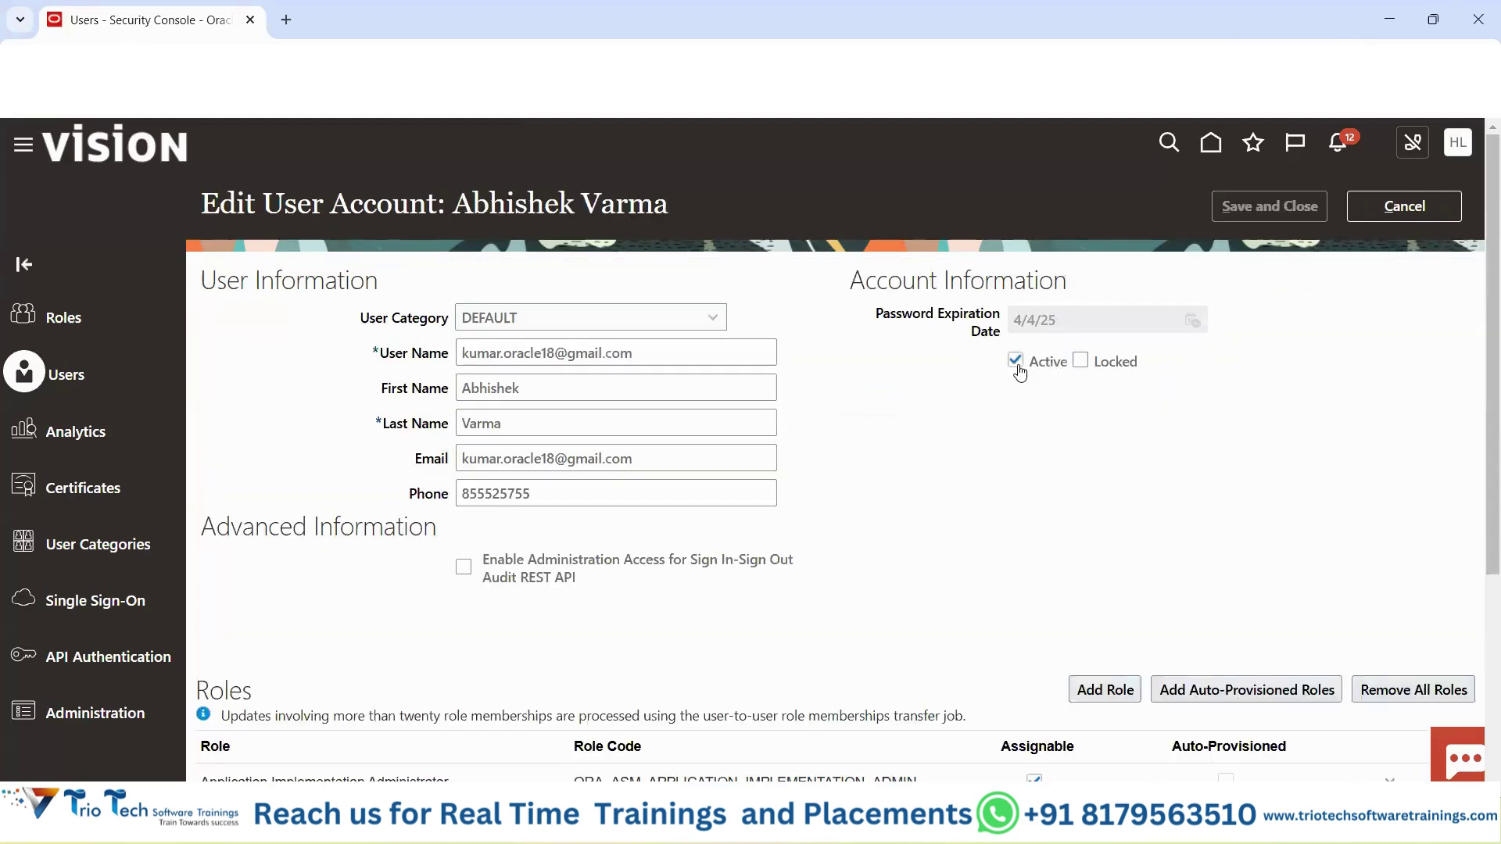
left_click(1017, 361)
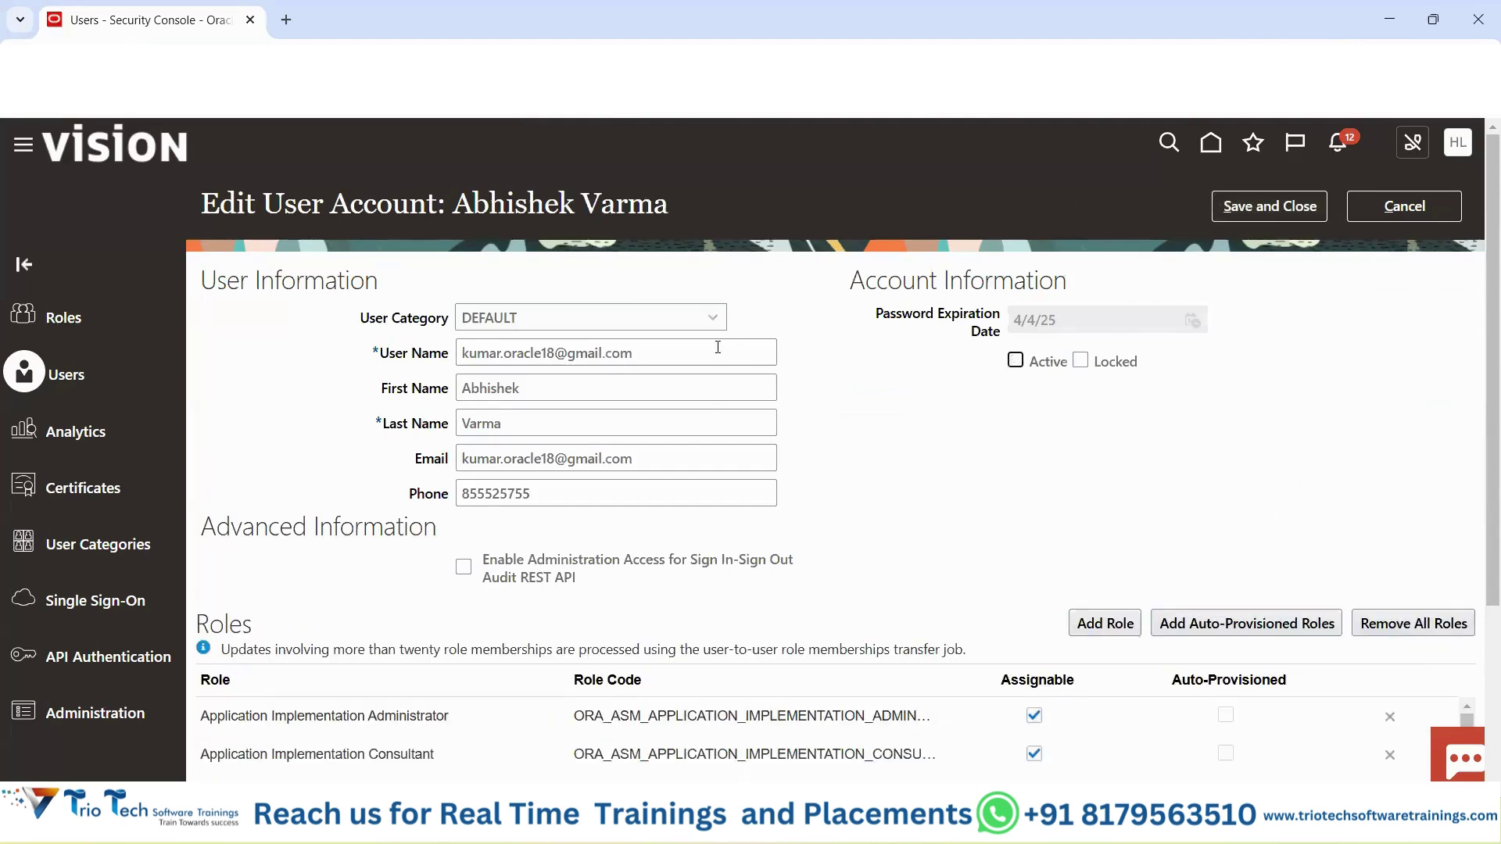
left_click_drag(708, 357, 348, 379)
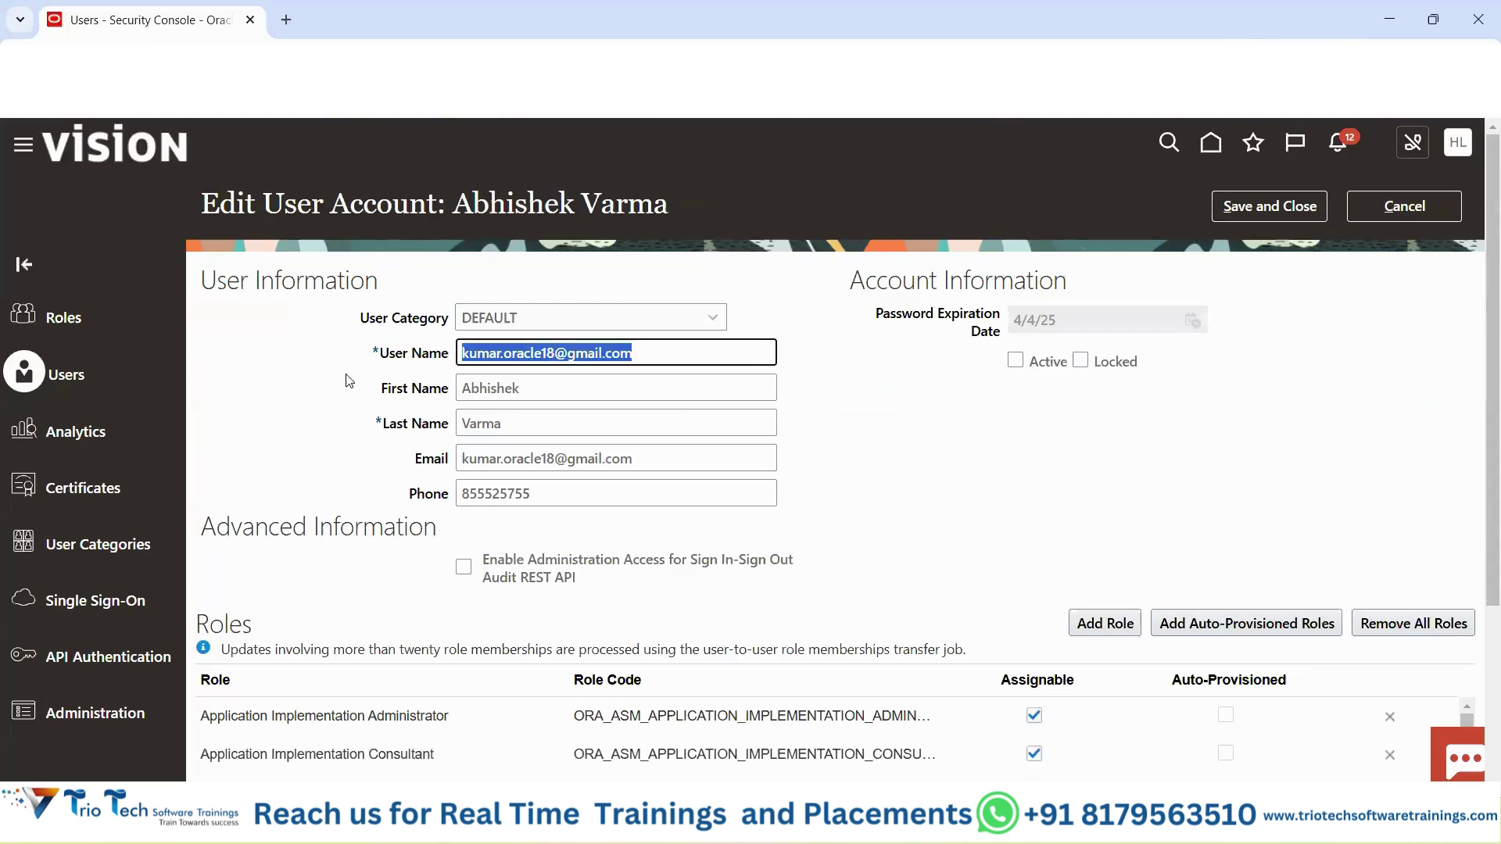
left_click(992, 487)
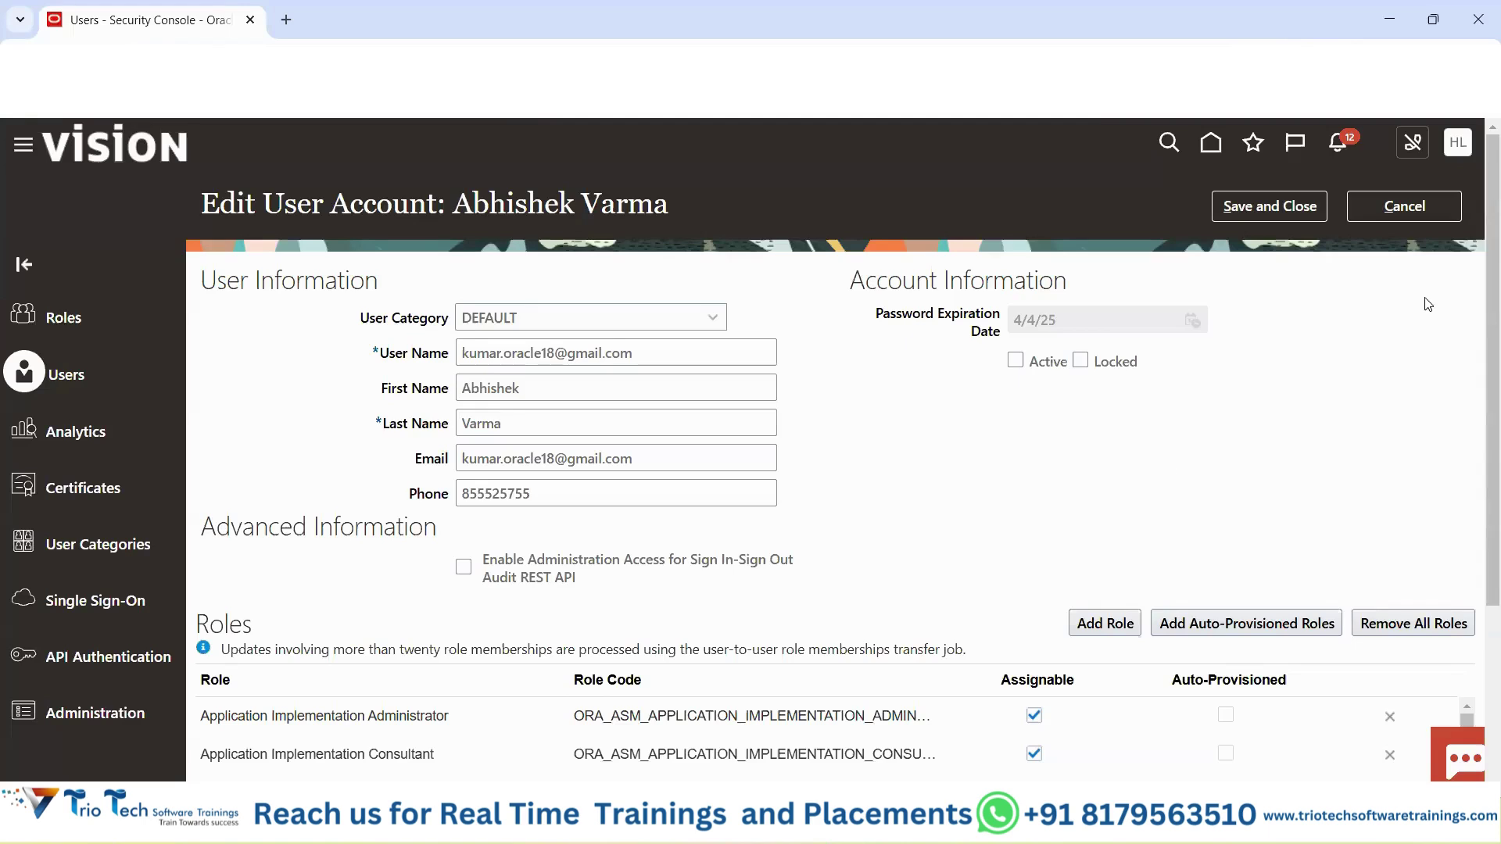
left_click(1017, 360)
left_click(1257, 201)
left_click(1385, 208)
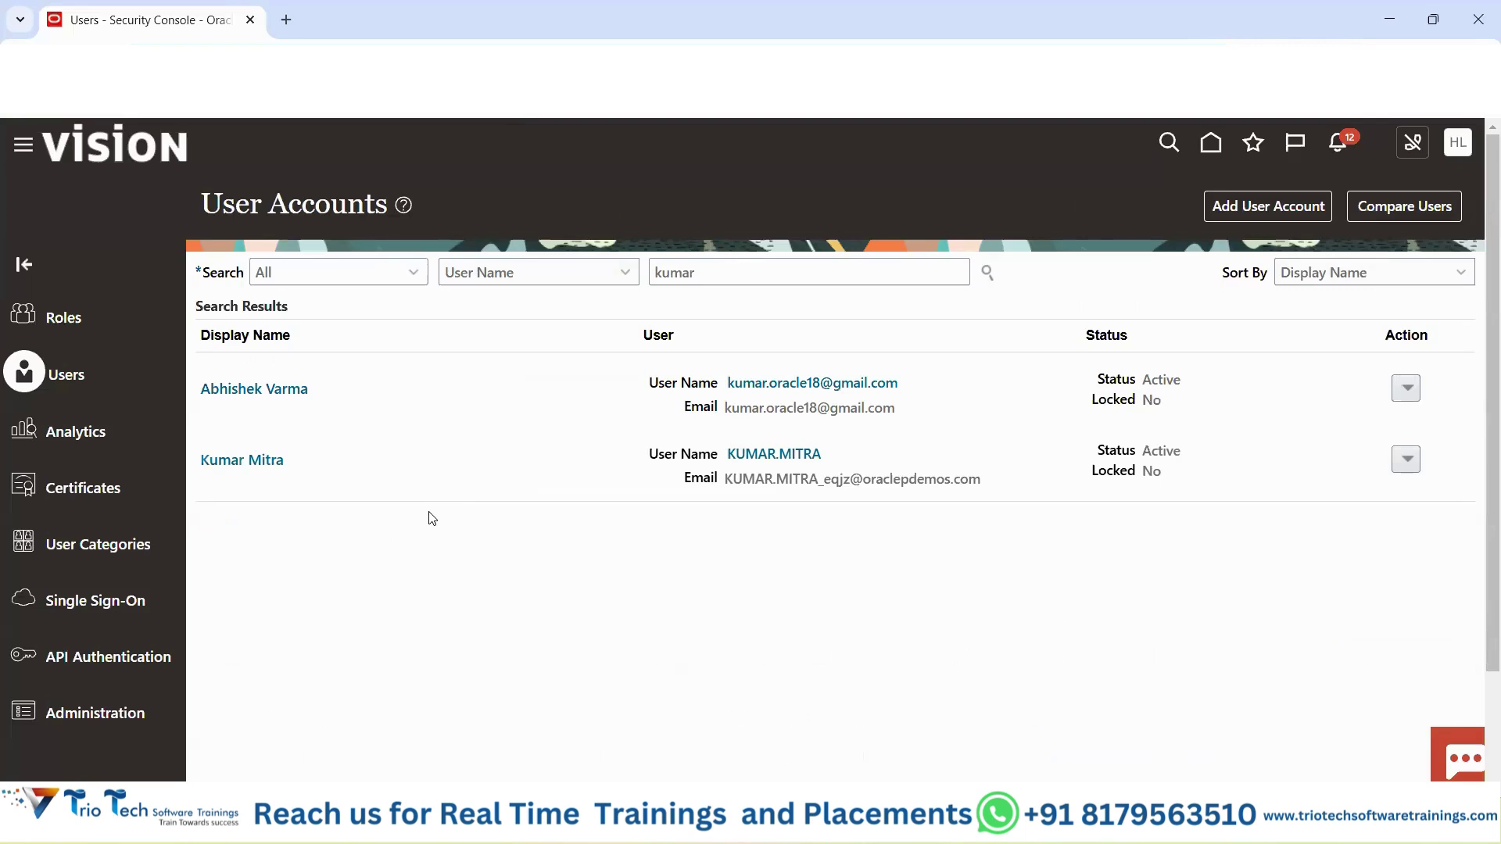
double_click(1162, 385)
double_click(1152, 401)
key("ctrl+l")
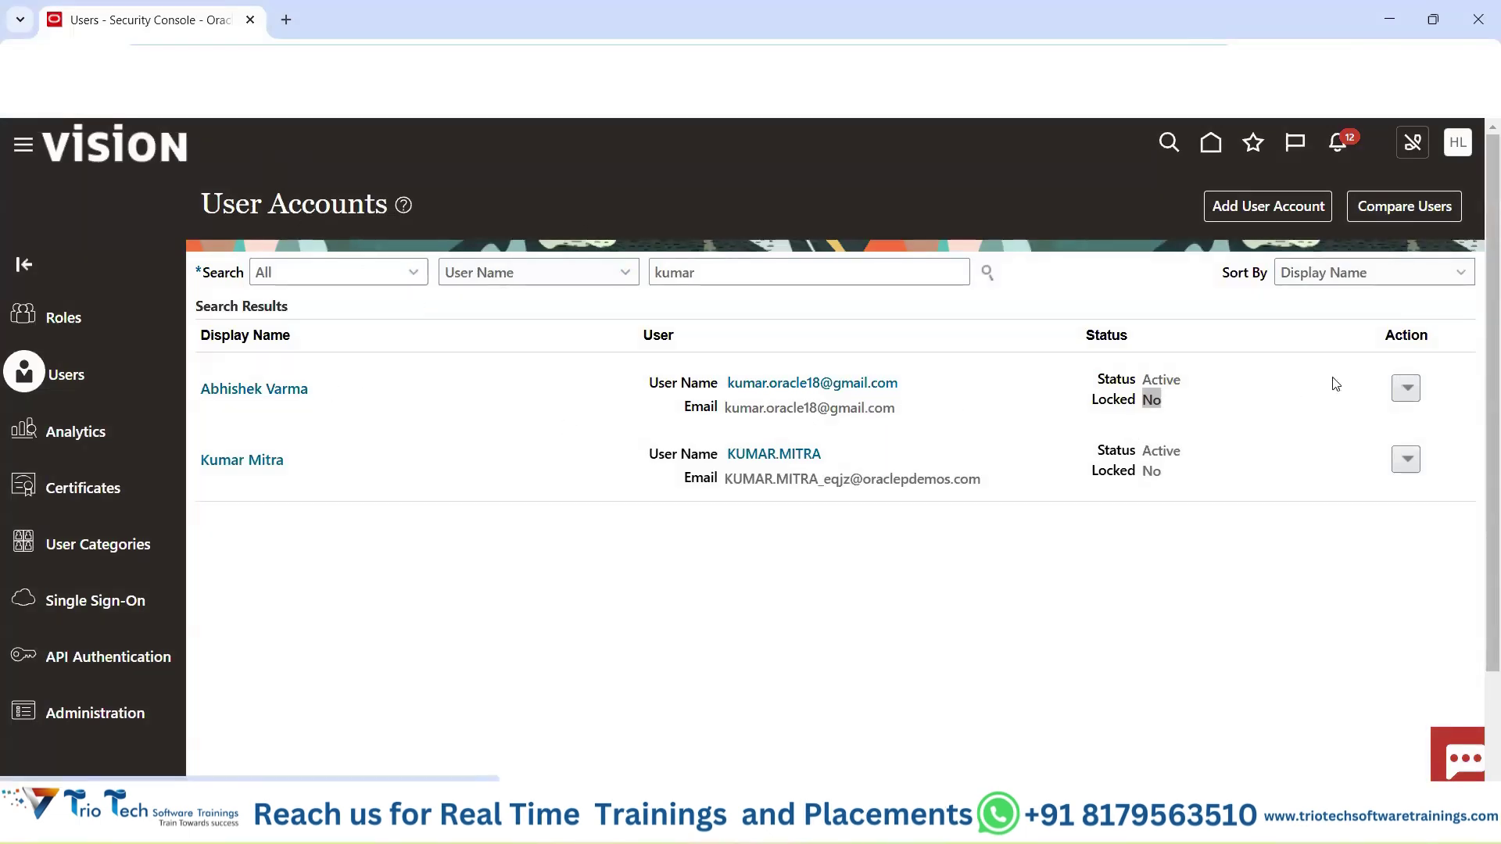
Lock the first matching account through its Action menu and confirm with Yes.
left_click(1414, 389)
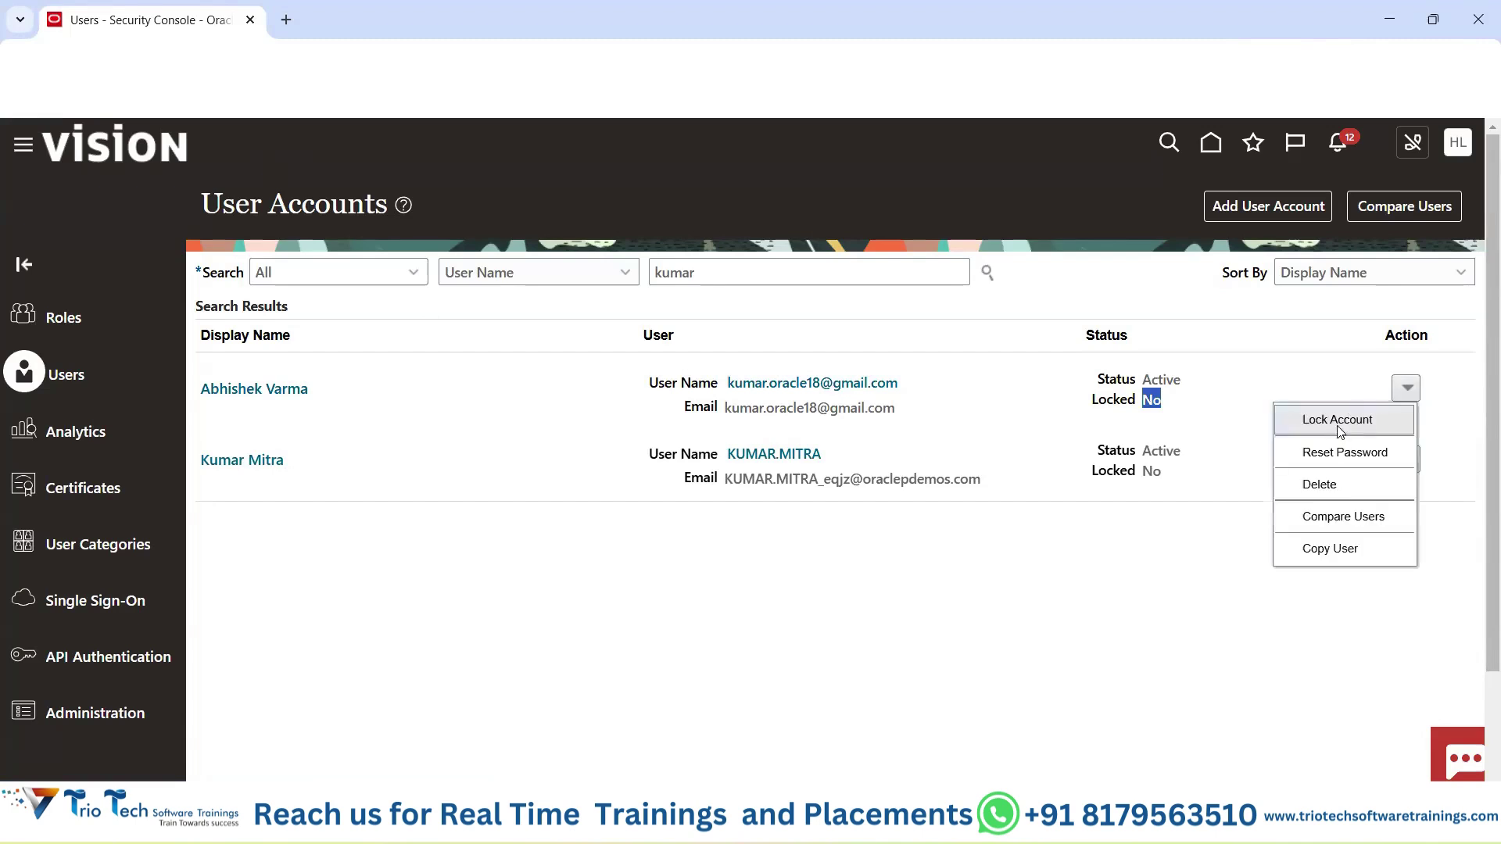
left_click(1154, 404)
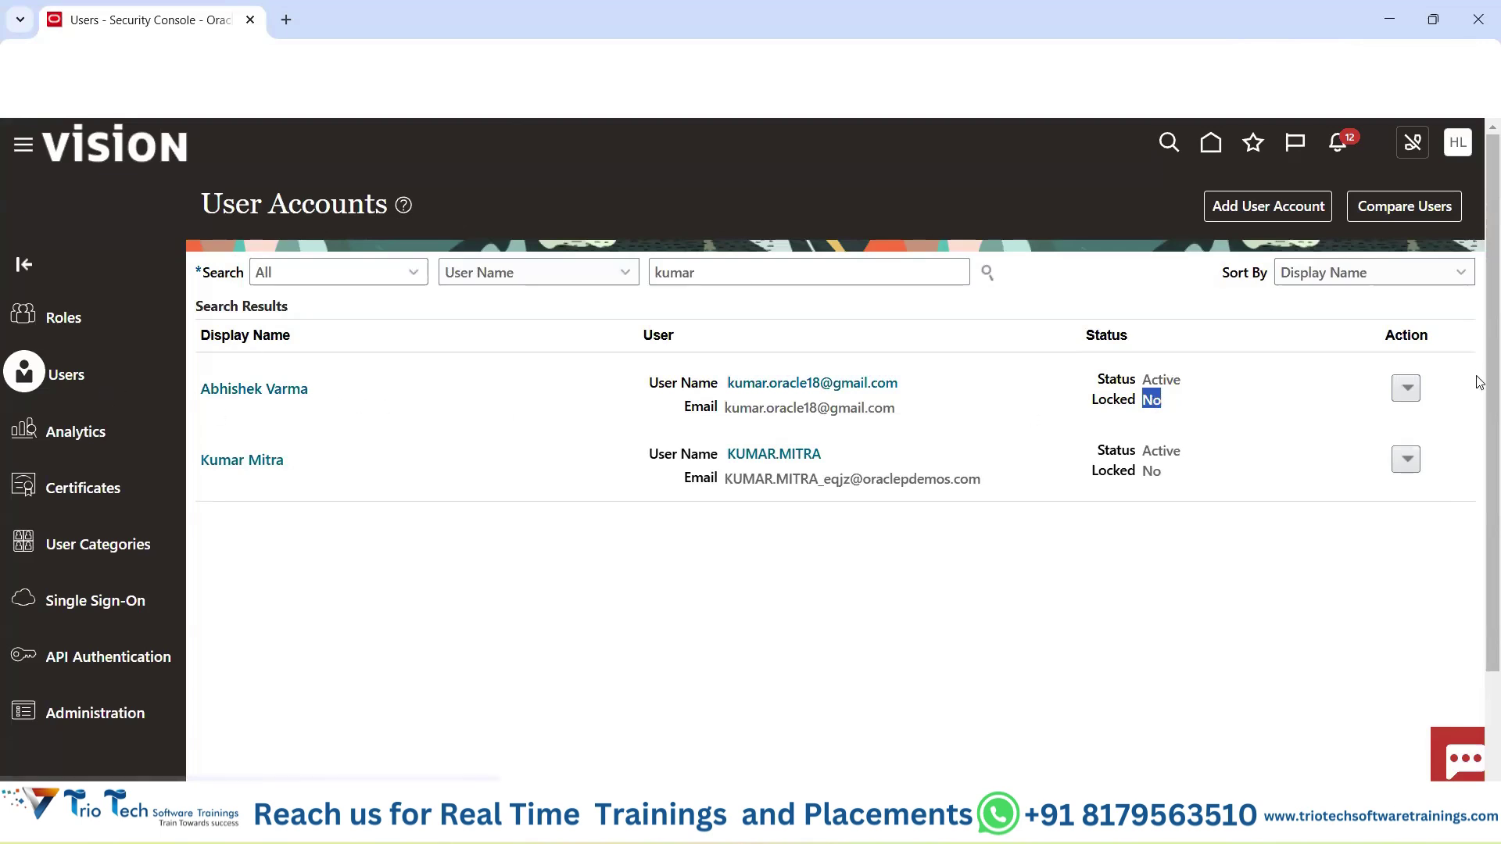
left_click(1406, 388)
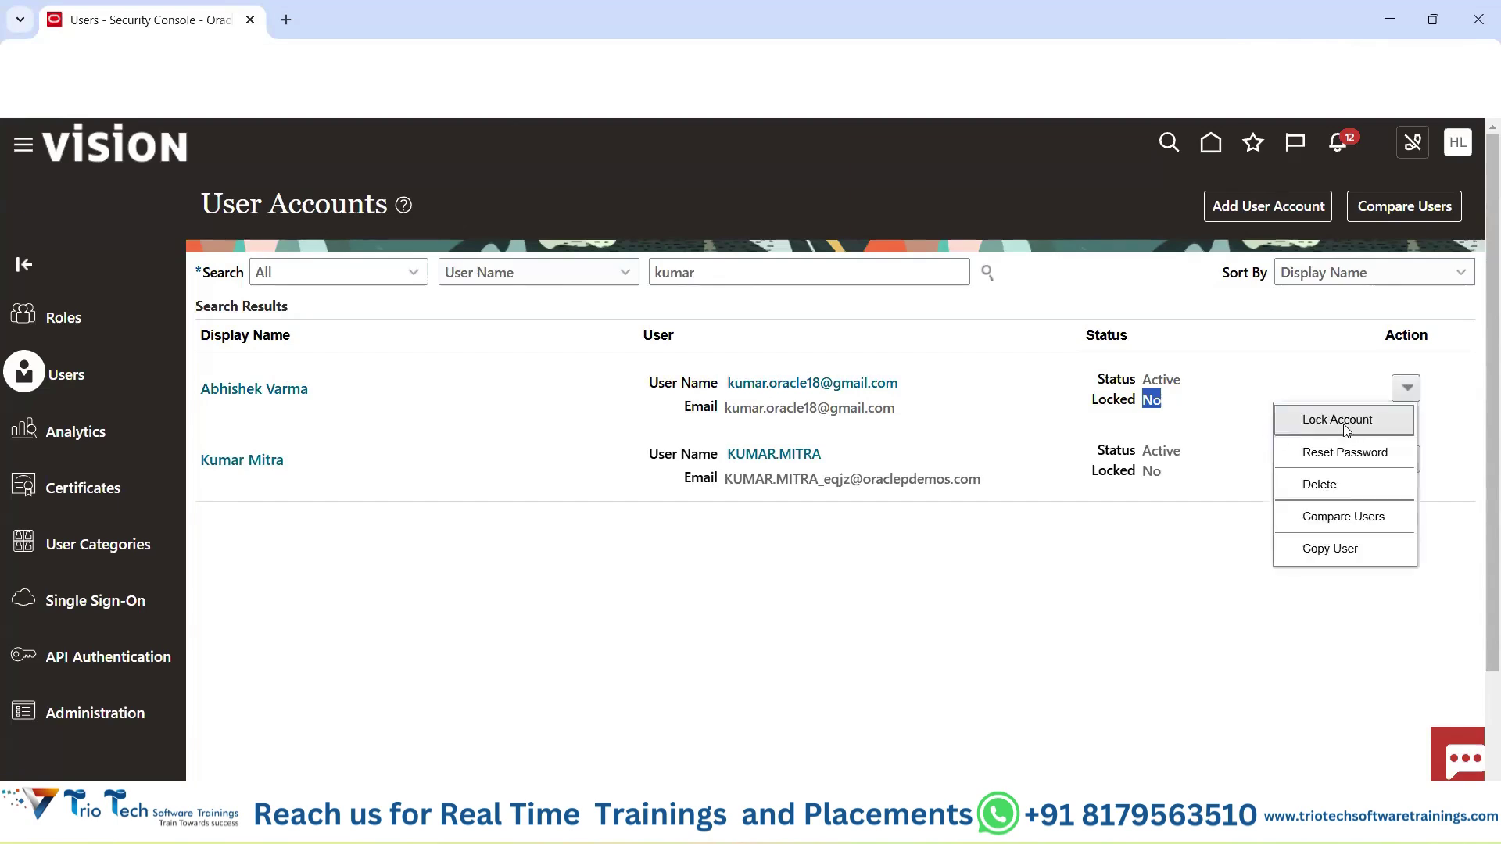
left_click(1337, 420)
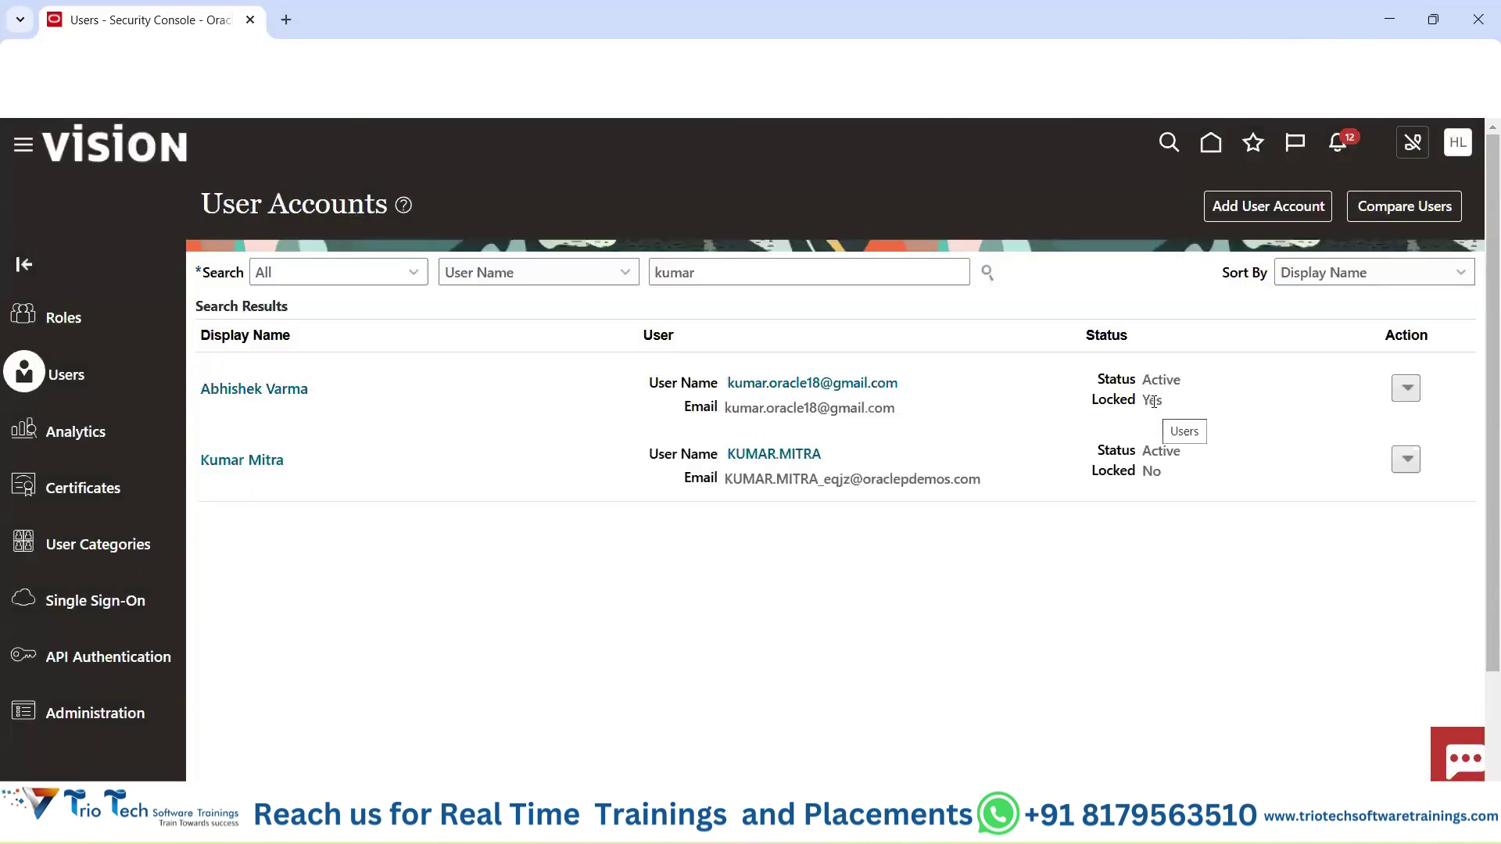
double_click(1152, 401)
Sign the locked user out of the other browser session.
mouse_move(819, 827)
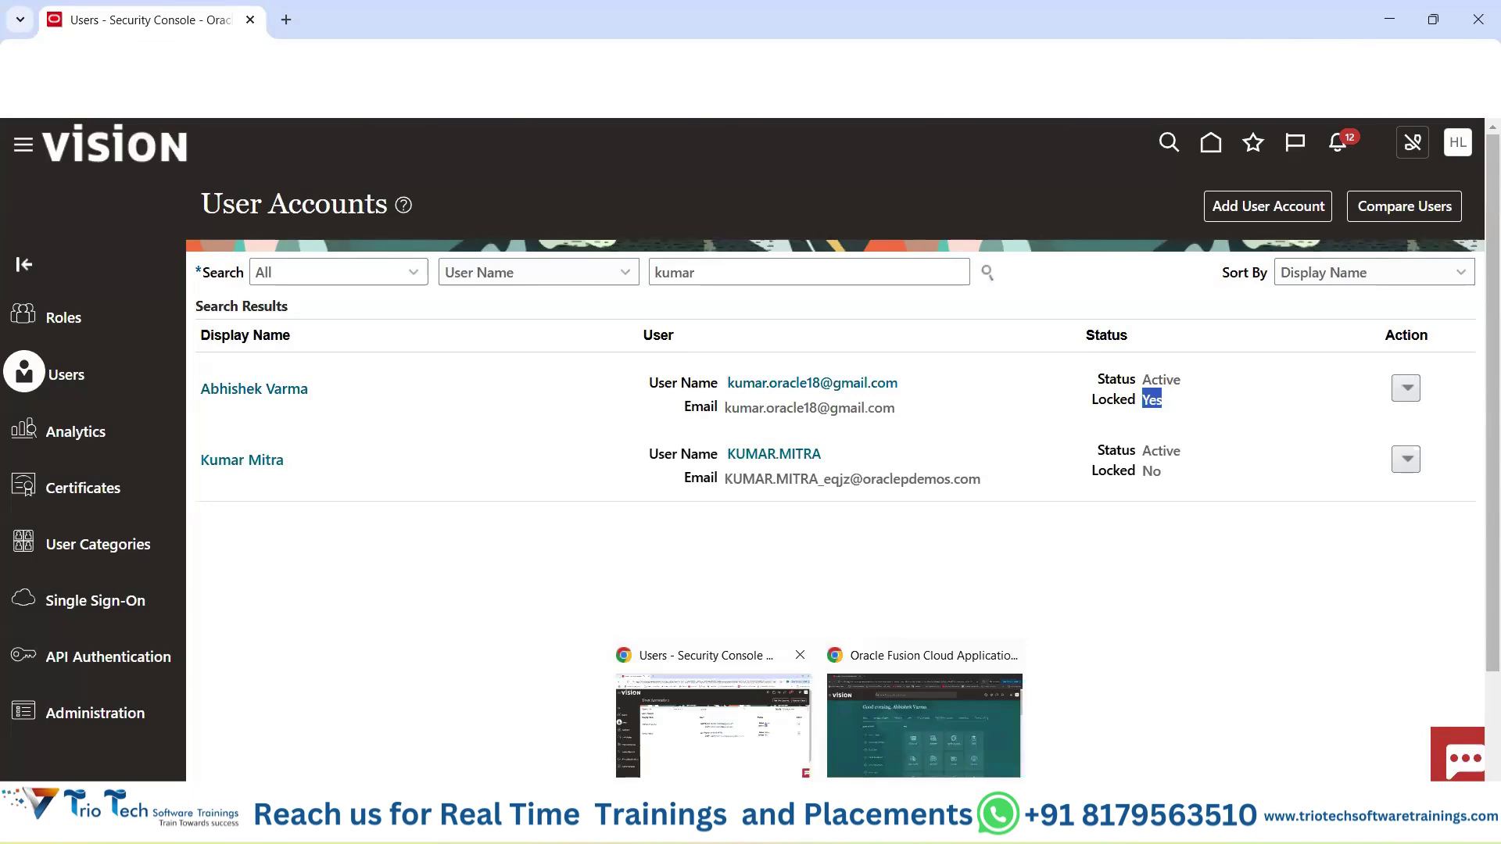
left_click(921, 720)
left_click(1458, 162)
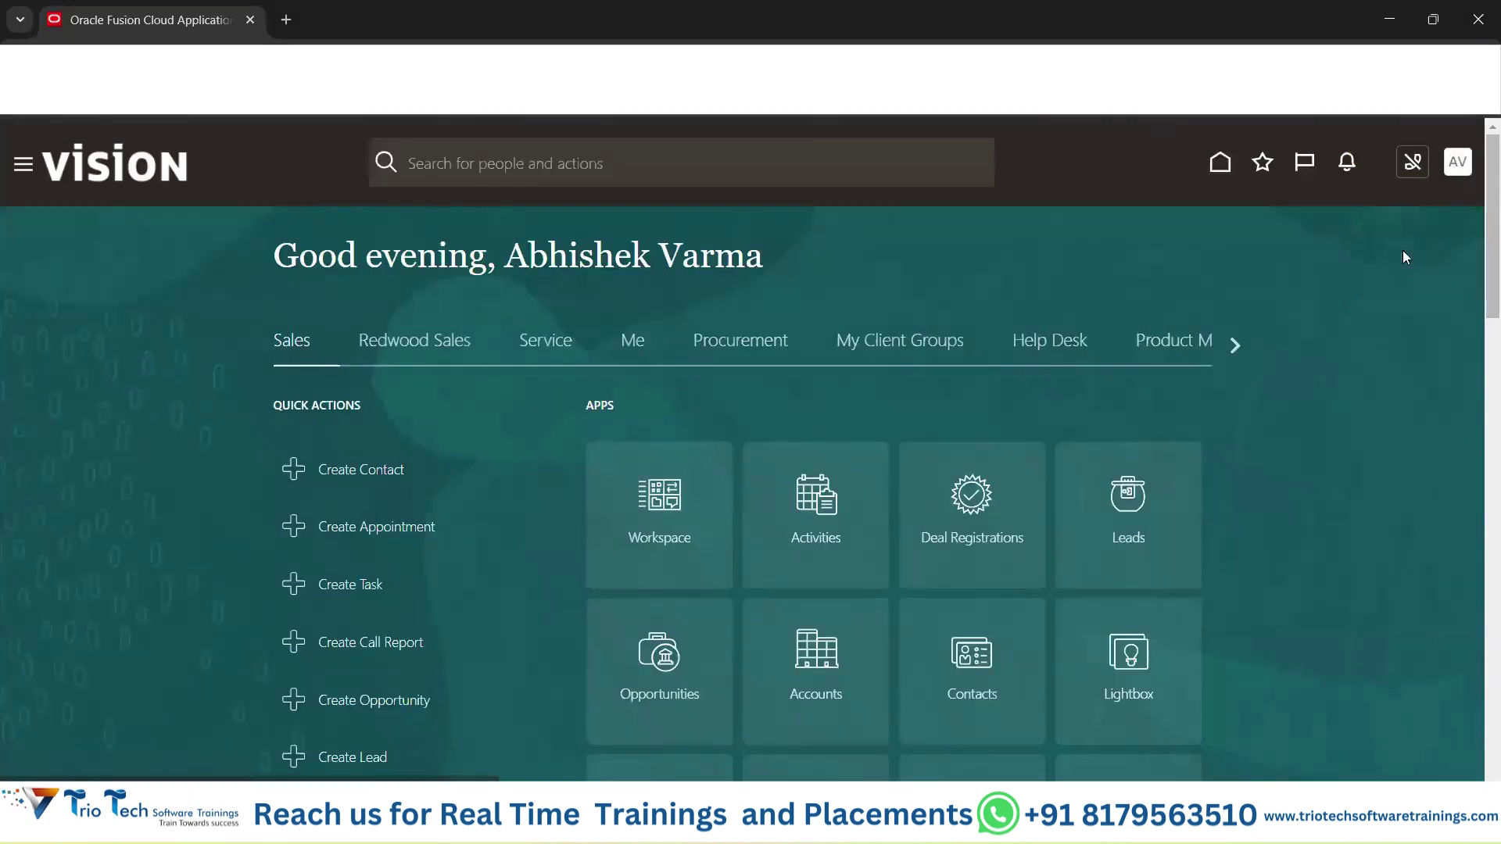
left_click(1427, 211)
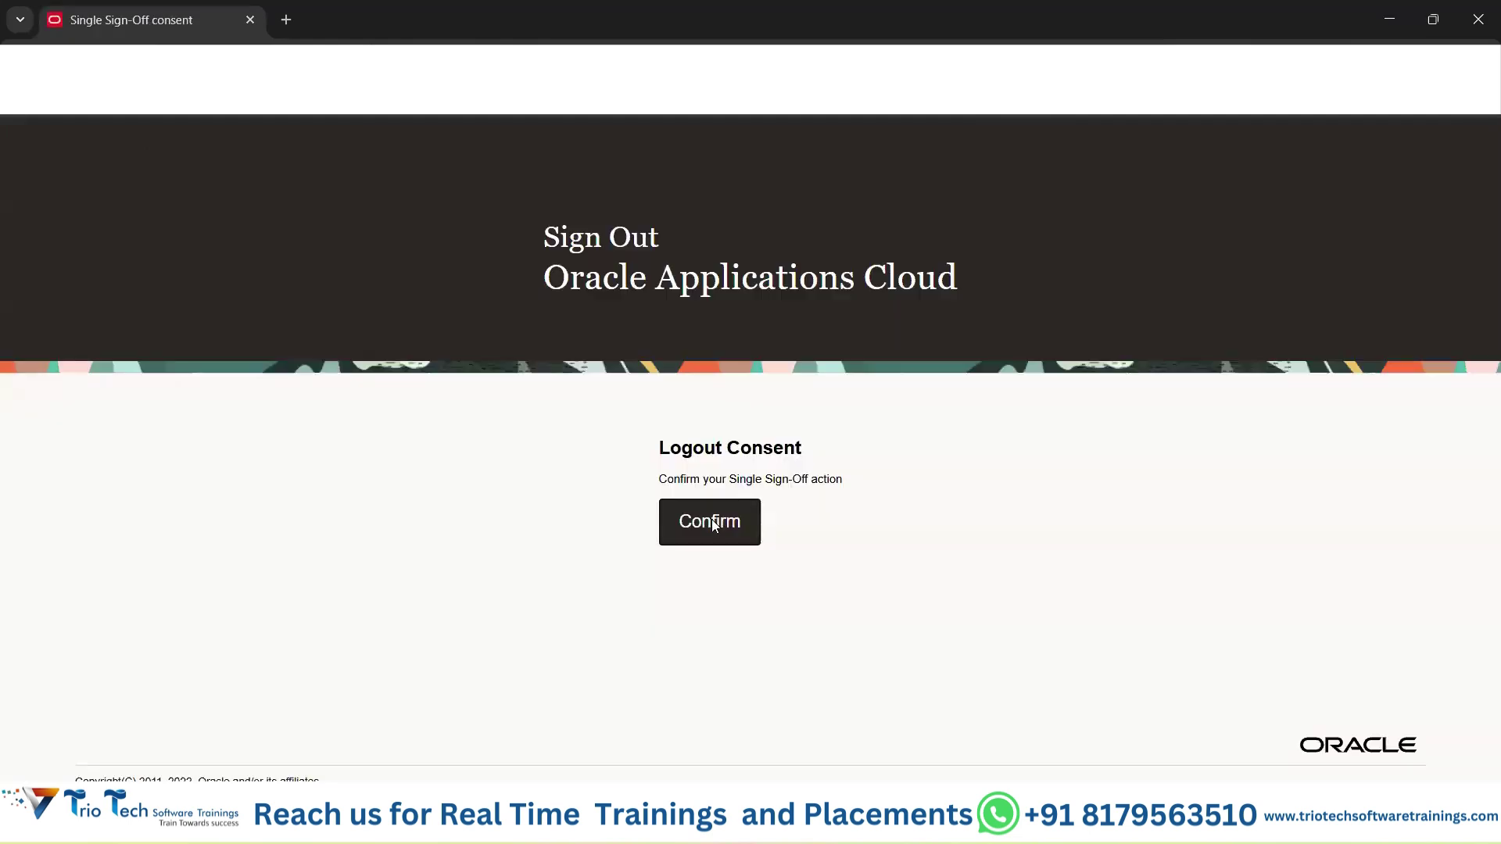
left_click(712, 521)
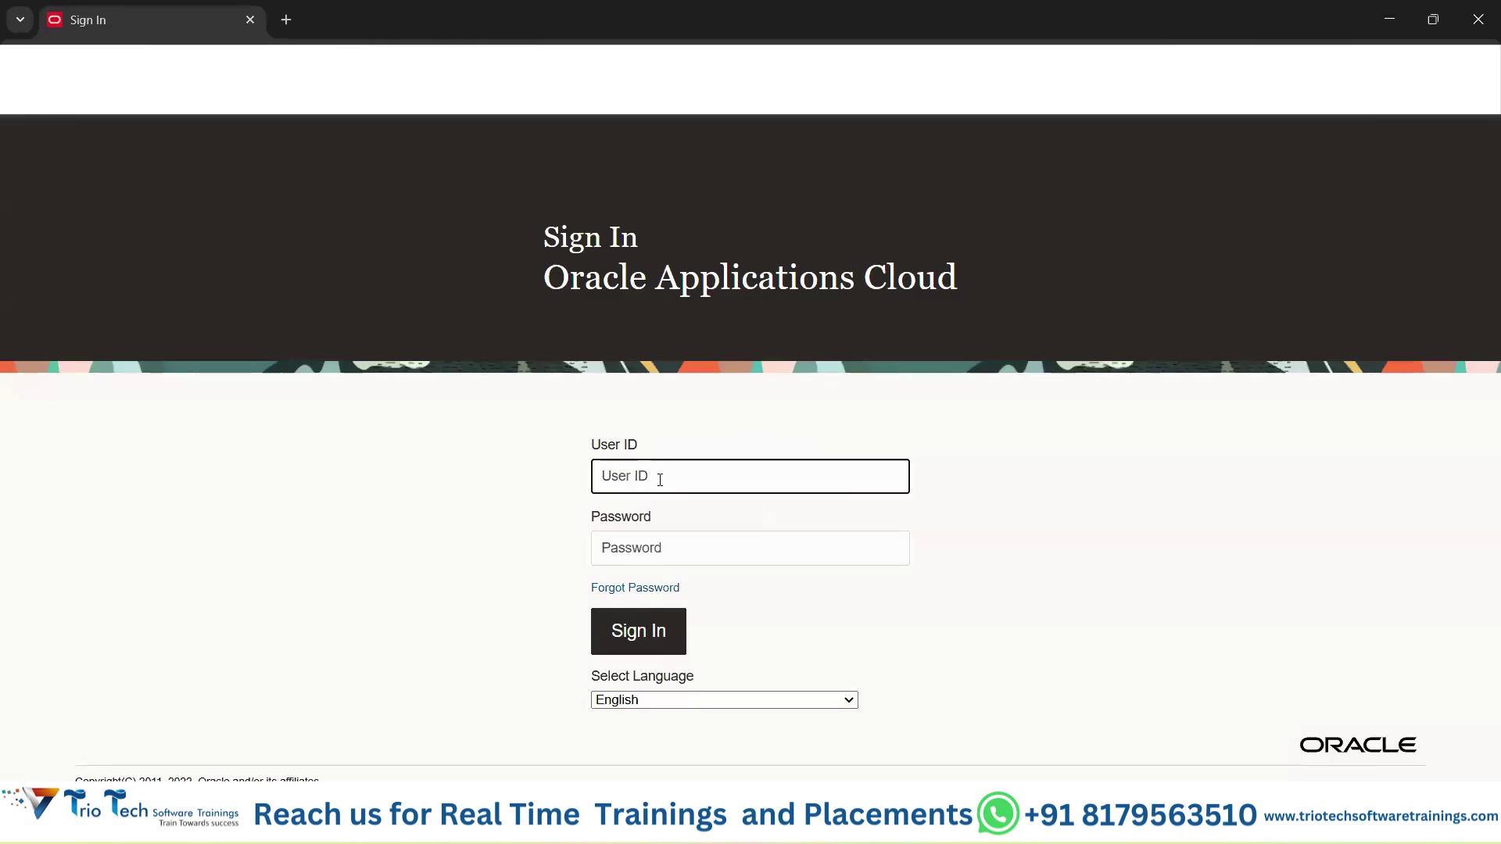
Try signing back in with the locked user's saved login.
left_click(660, 478)
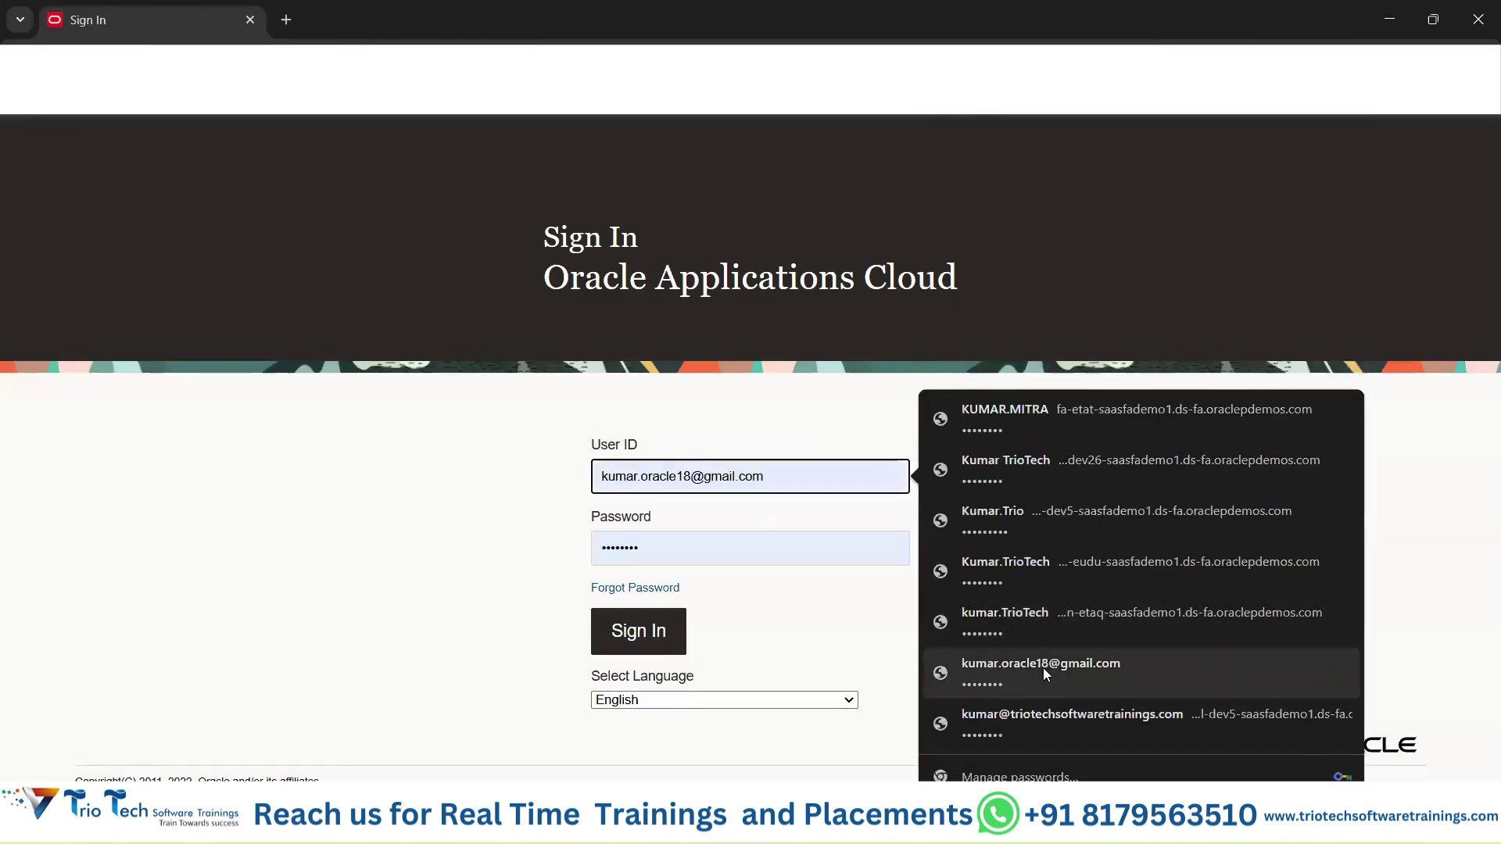
left_click(1043, 667)
left_click(616, 640)
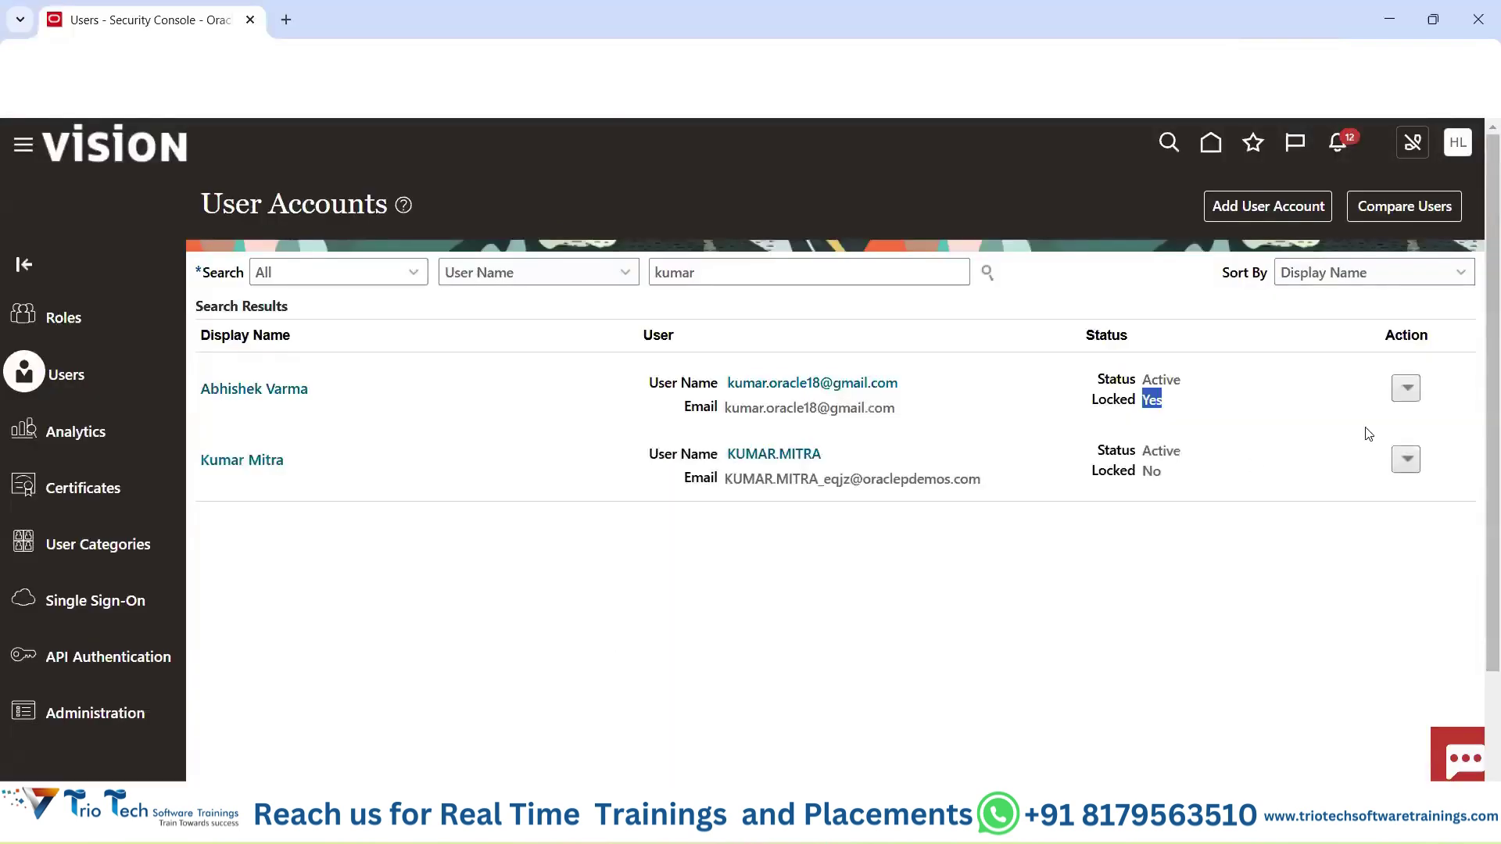
Unlock the first matching account via its Action menu and confirm Locked now reads No.
left_click(1408, 388)
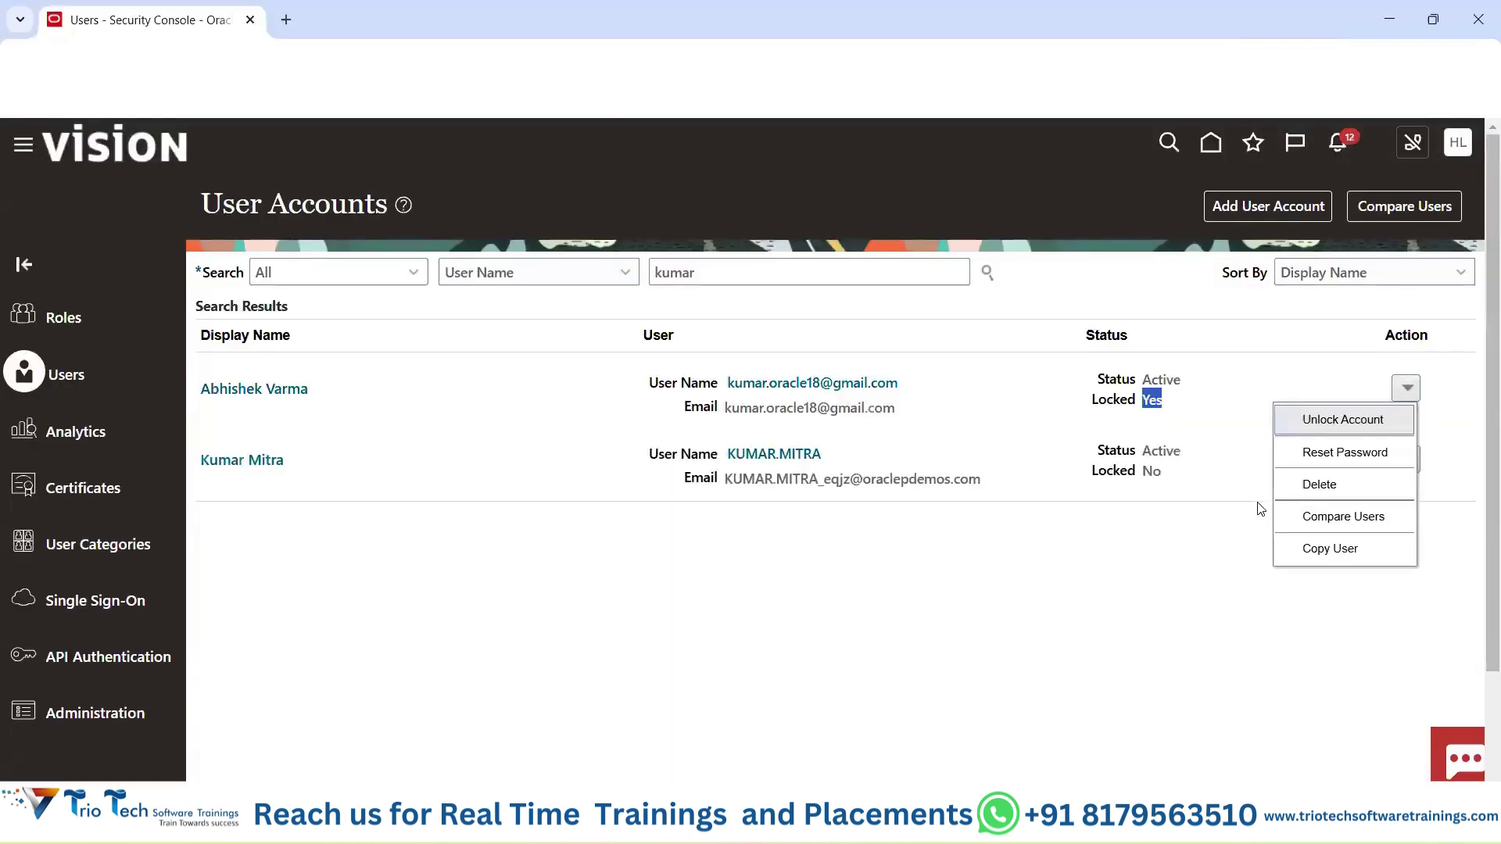
left_click(1181, 561)
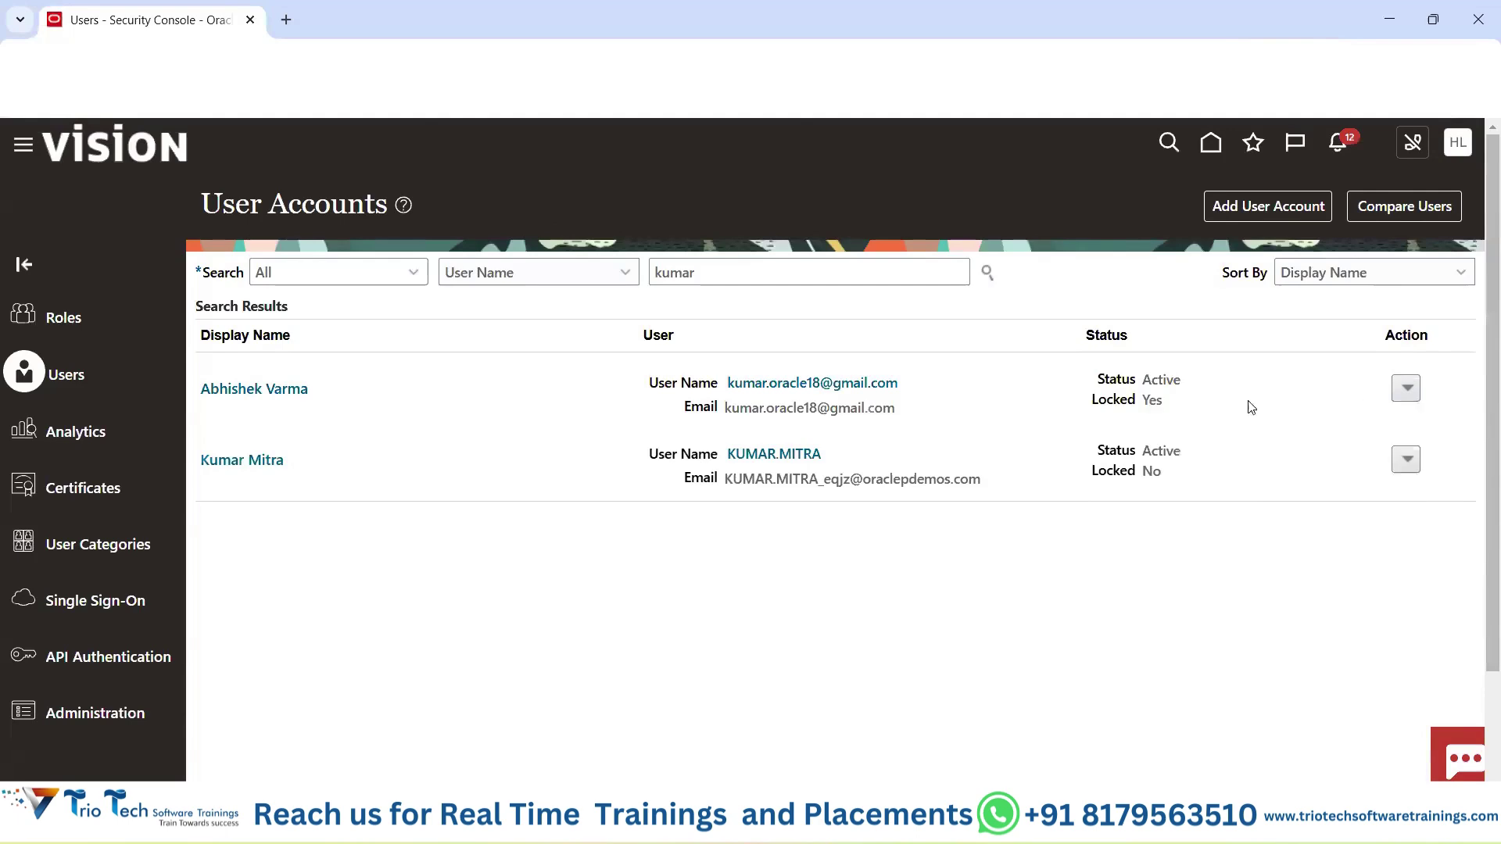
left_click(1409, 391)
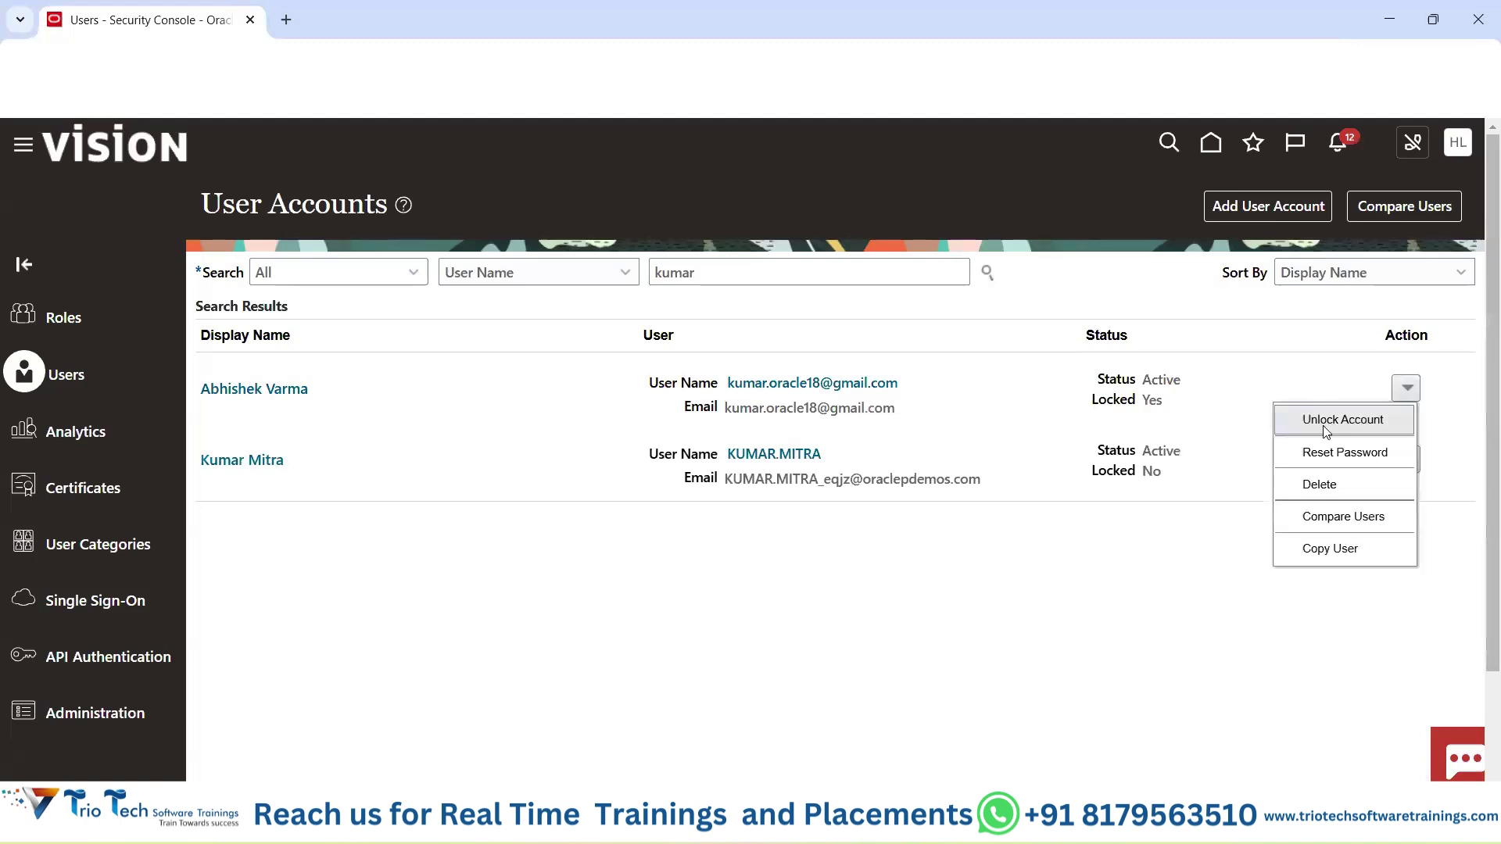
left_click(1326, 422)
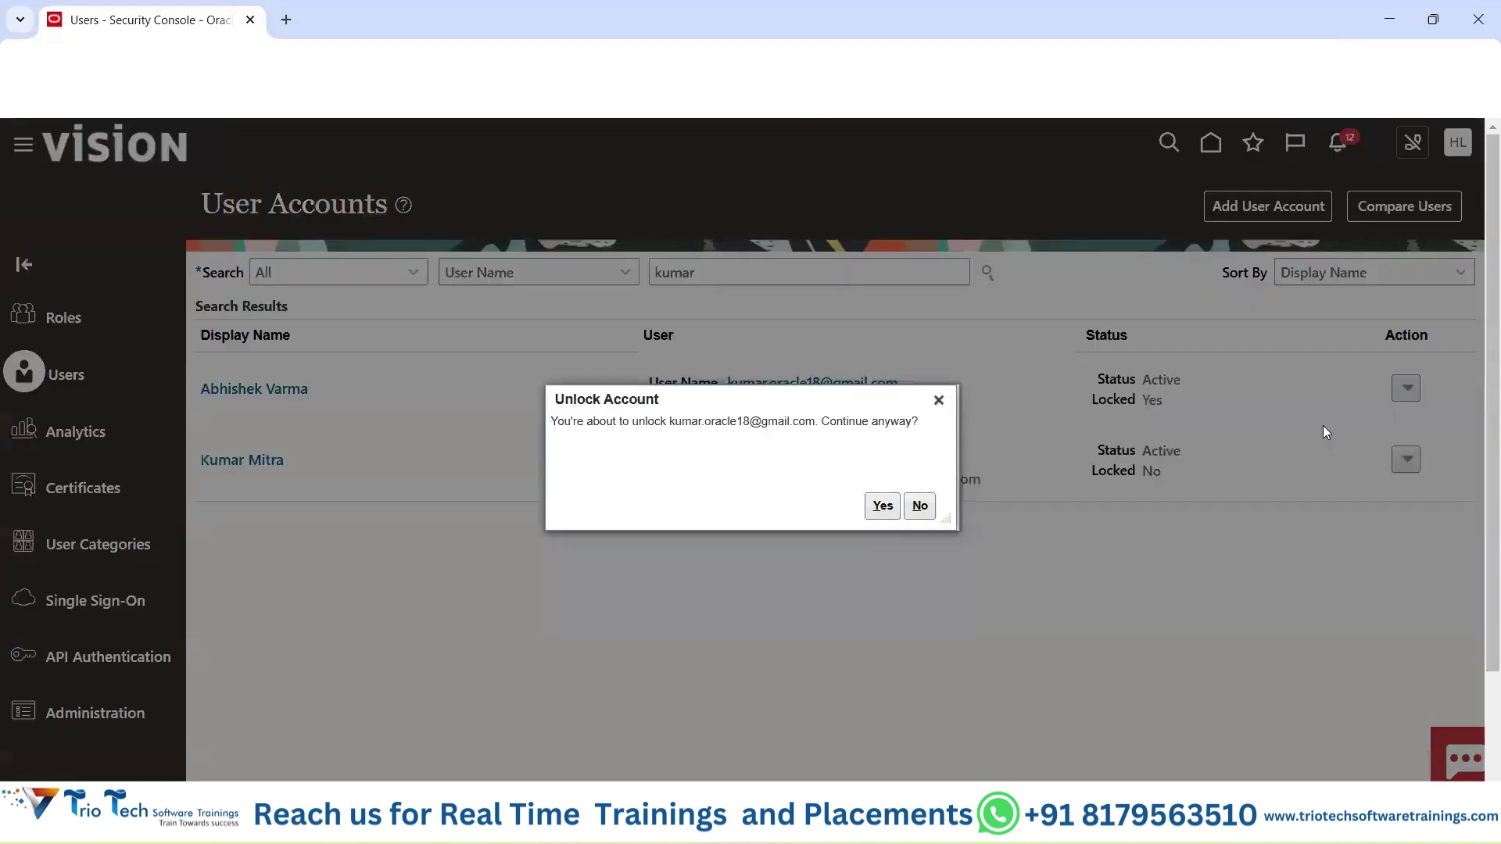
left_click(888, 508)
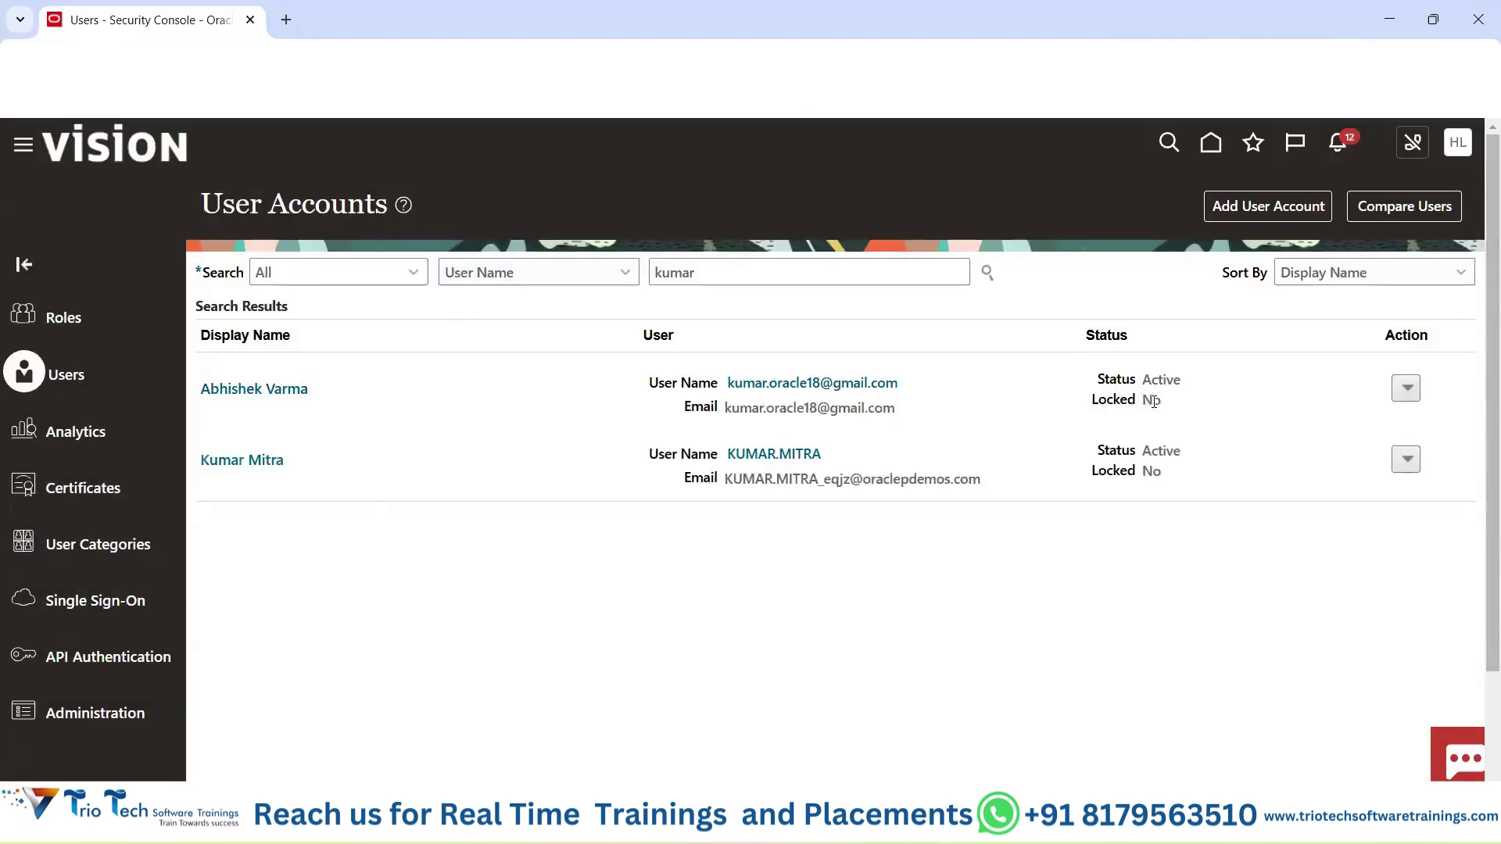
double_click(1153, 403)
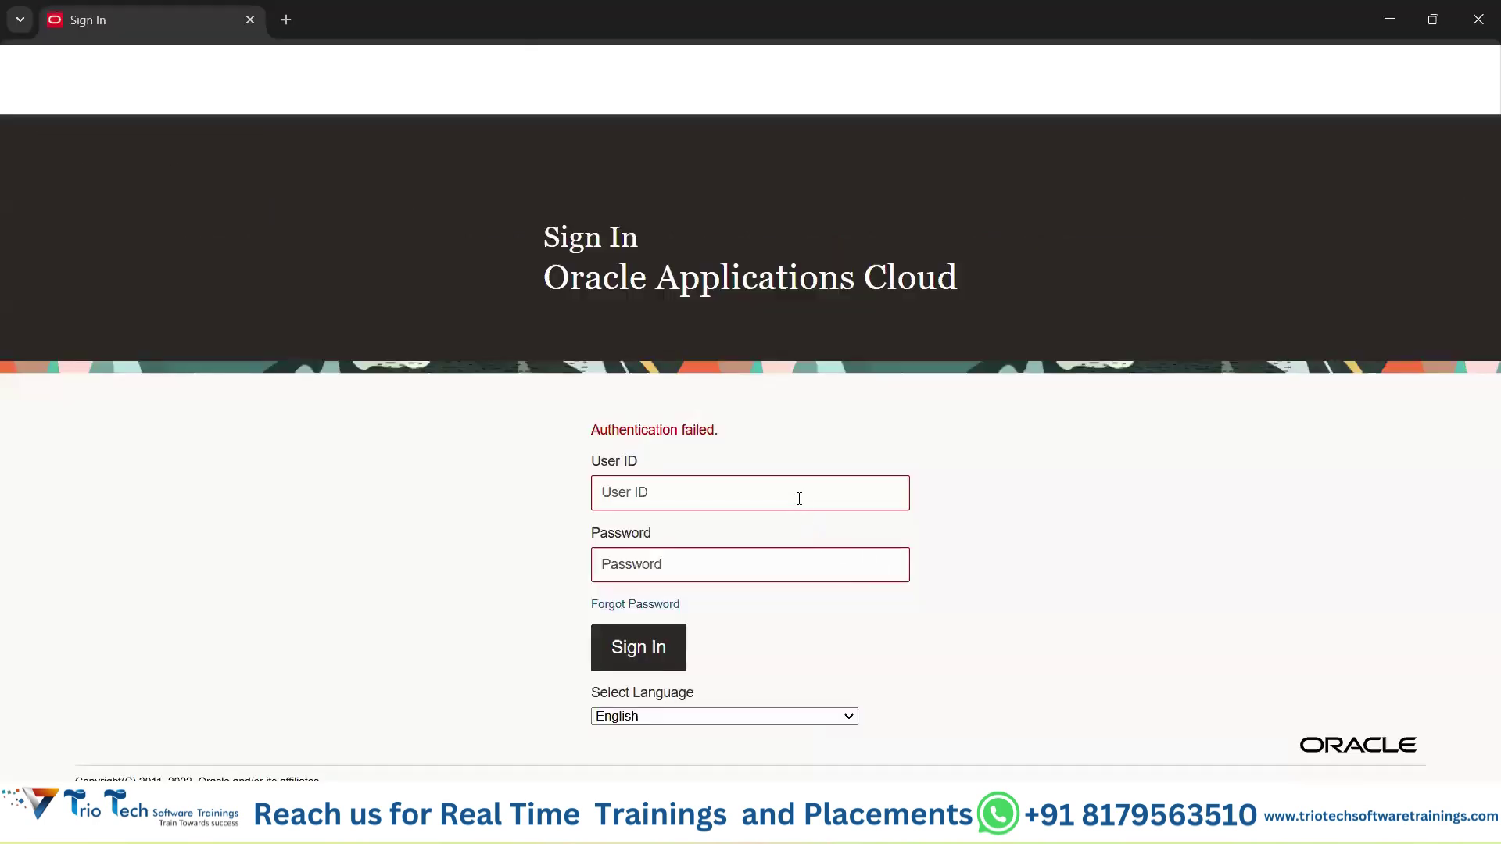
Sign in with the unlocked user's saved login and point out the account's unlocked status.
left_click(799, 498)
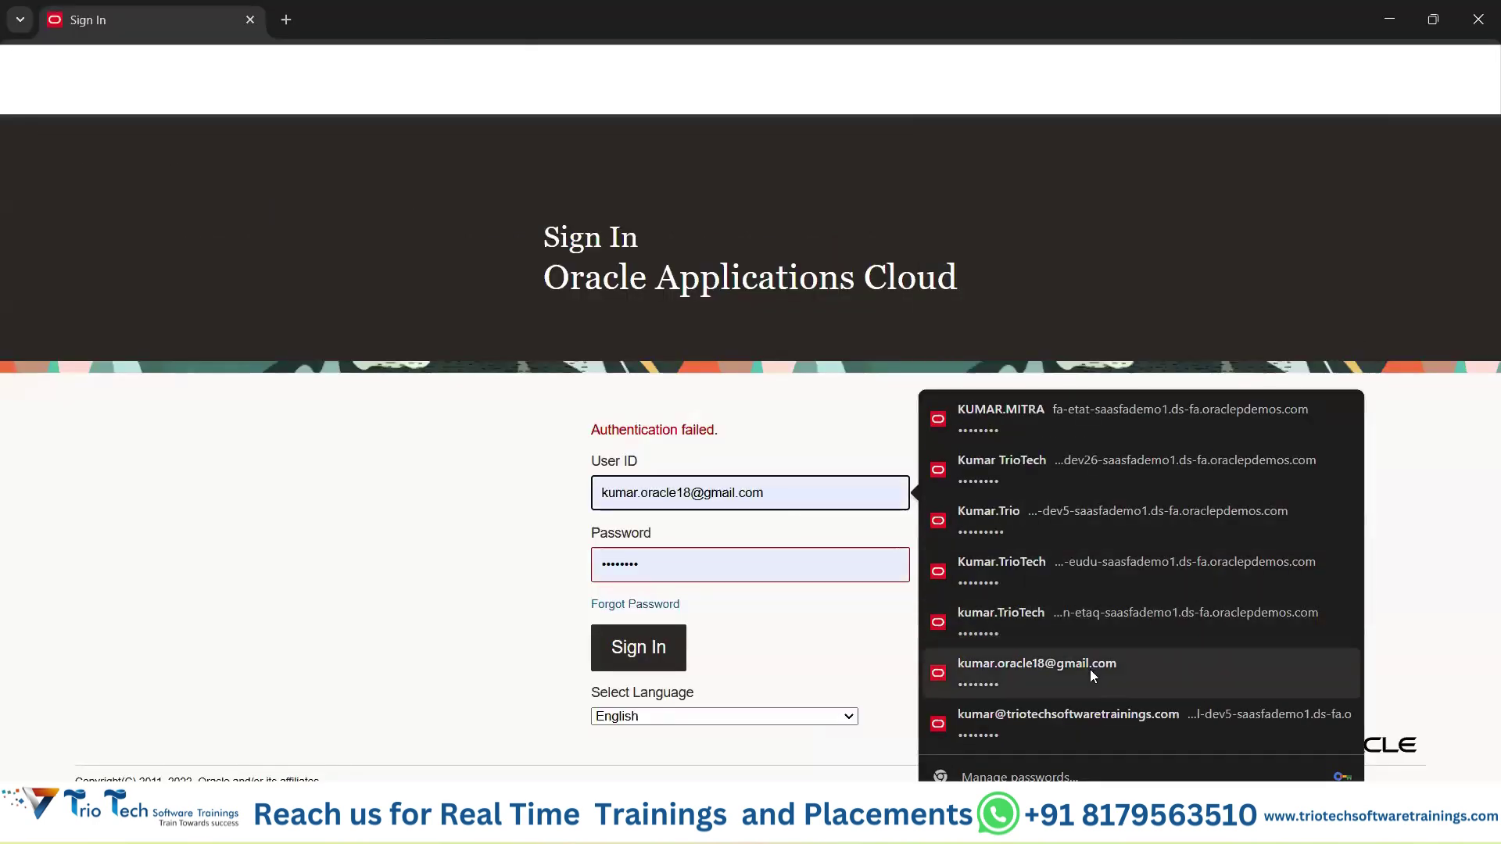
left_click(1090, 669)
left_click(648, 656)
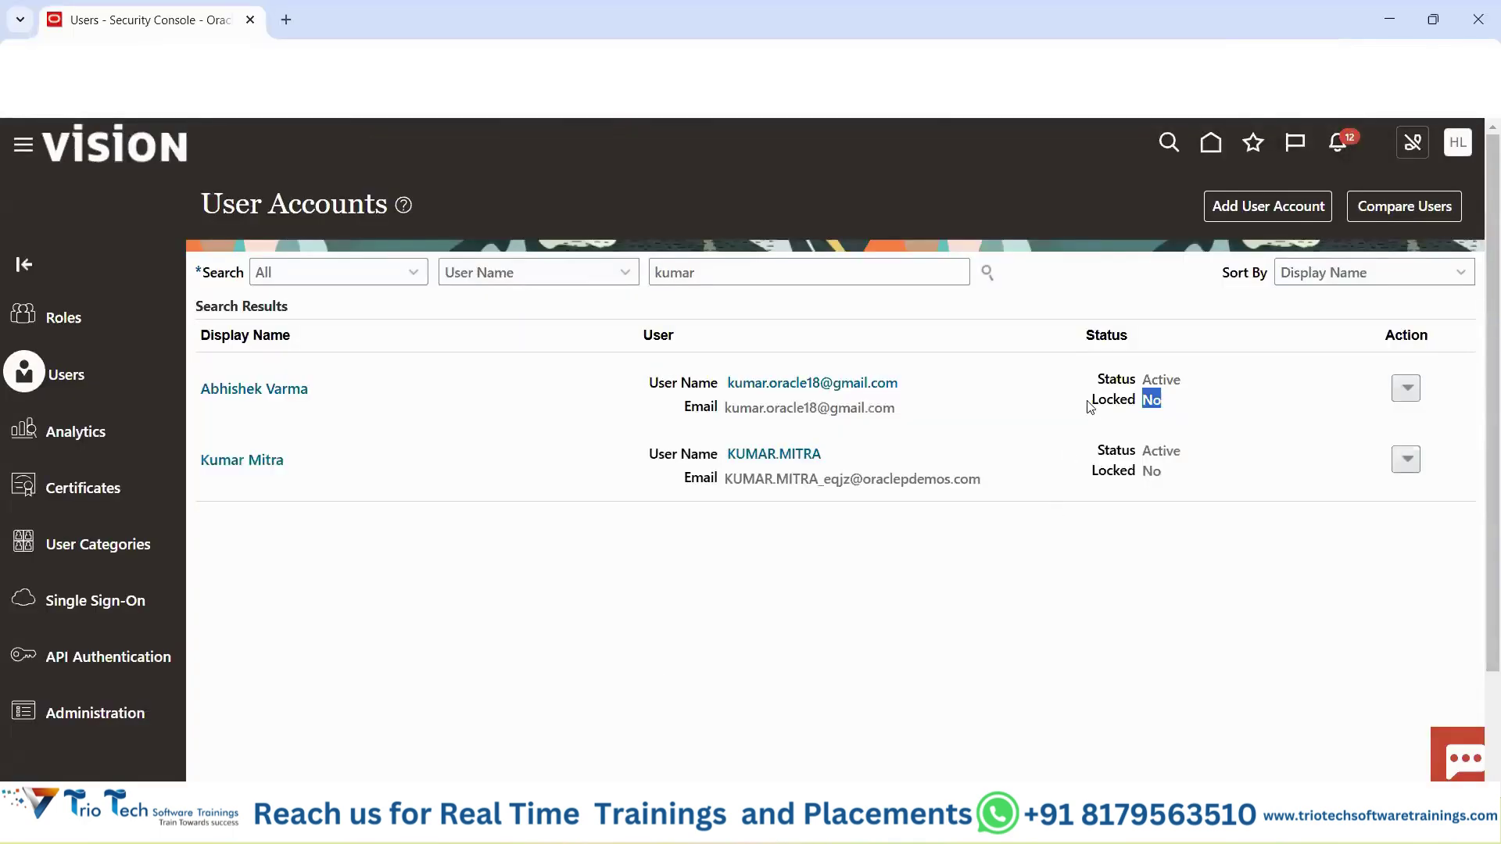
left_click_drag(1089, 406, 1164, 406)
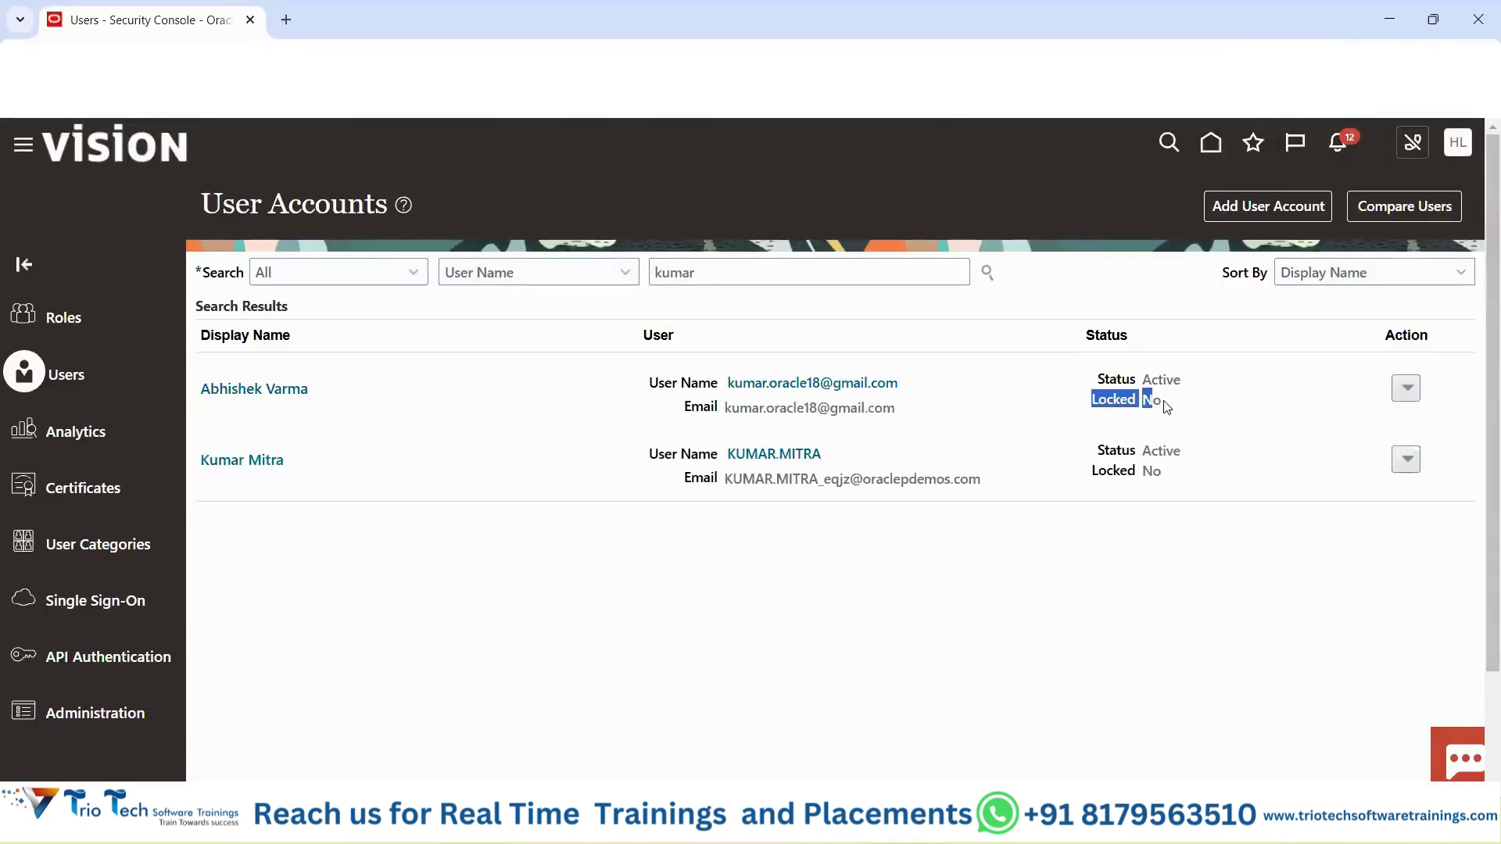
left_click(1017, 601)
left_click_drag(446, 398, 451, 572)
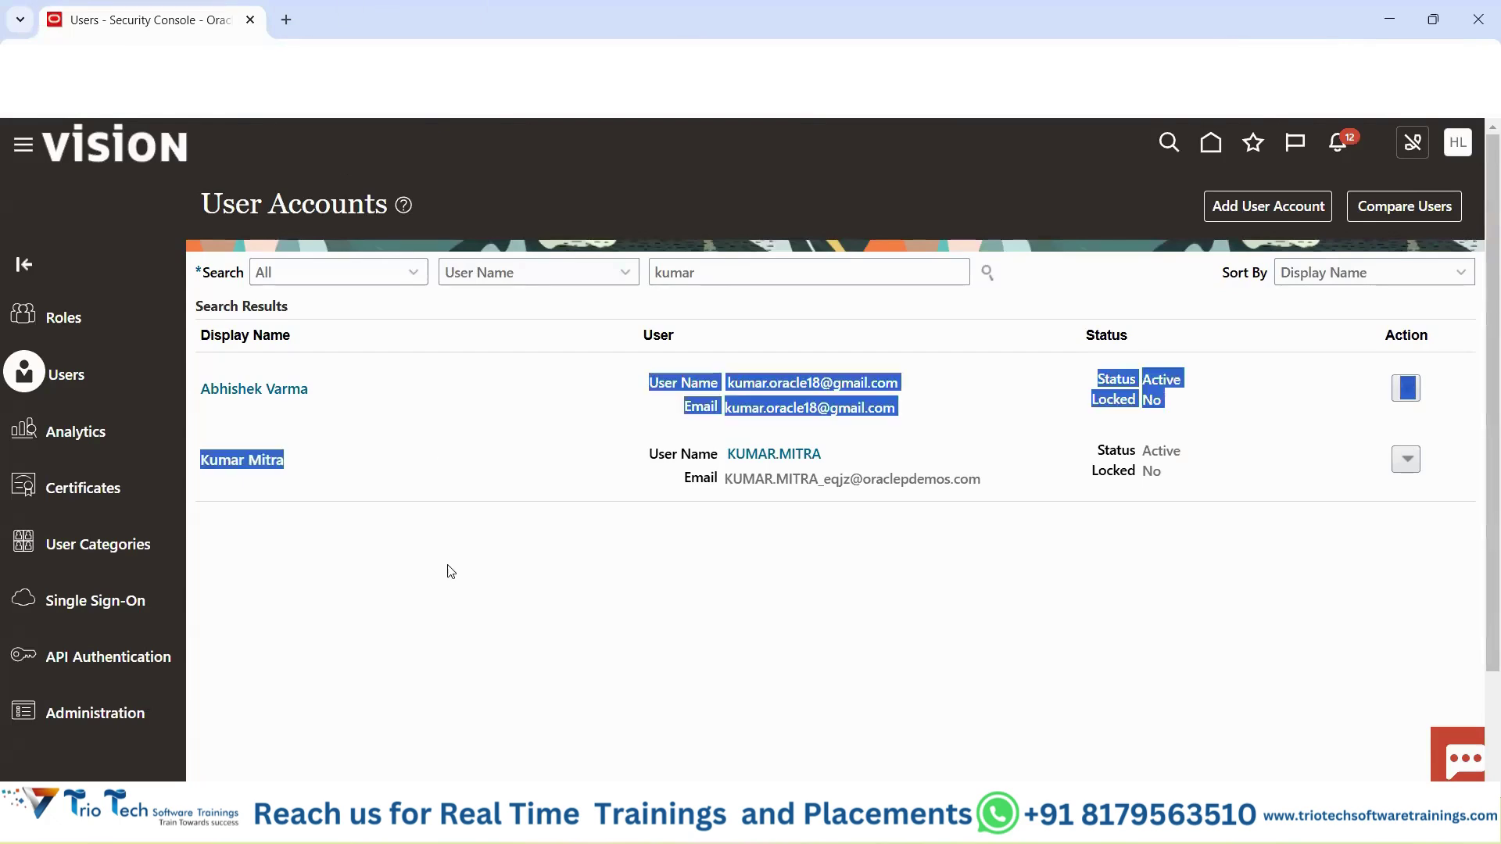
Review the first 'kumar' account's Action menu options, then bring the Excel training workbook forward.
left_click(451, 572)
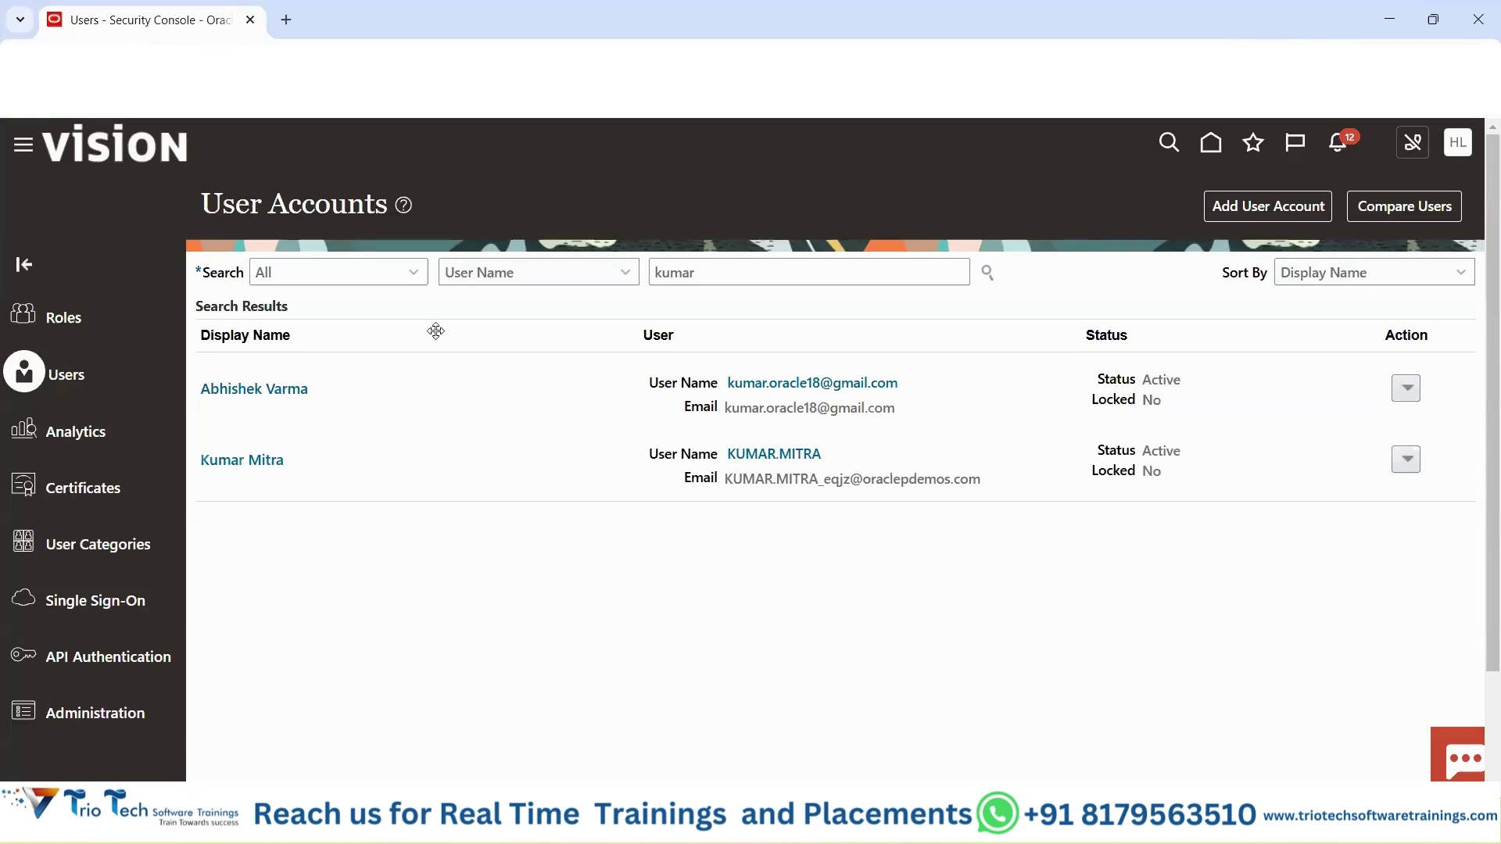
double_click(295, 180)
mouse_move(906, 827)
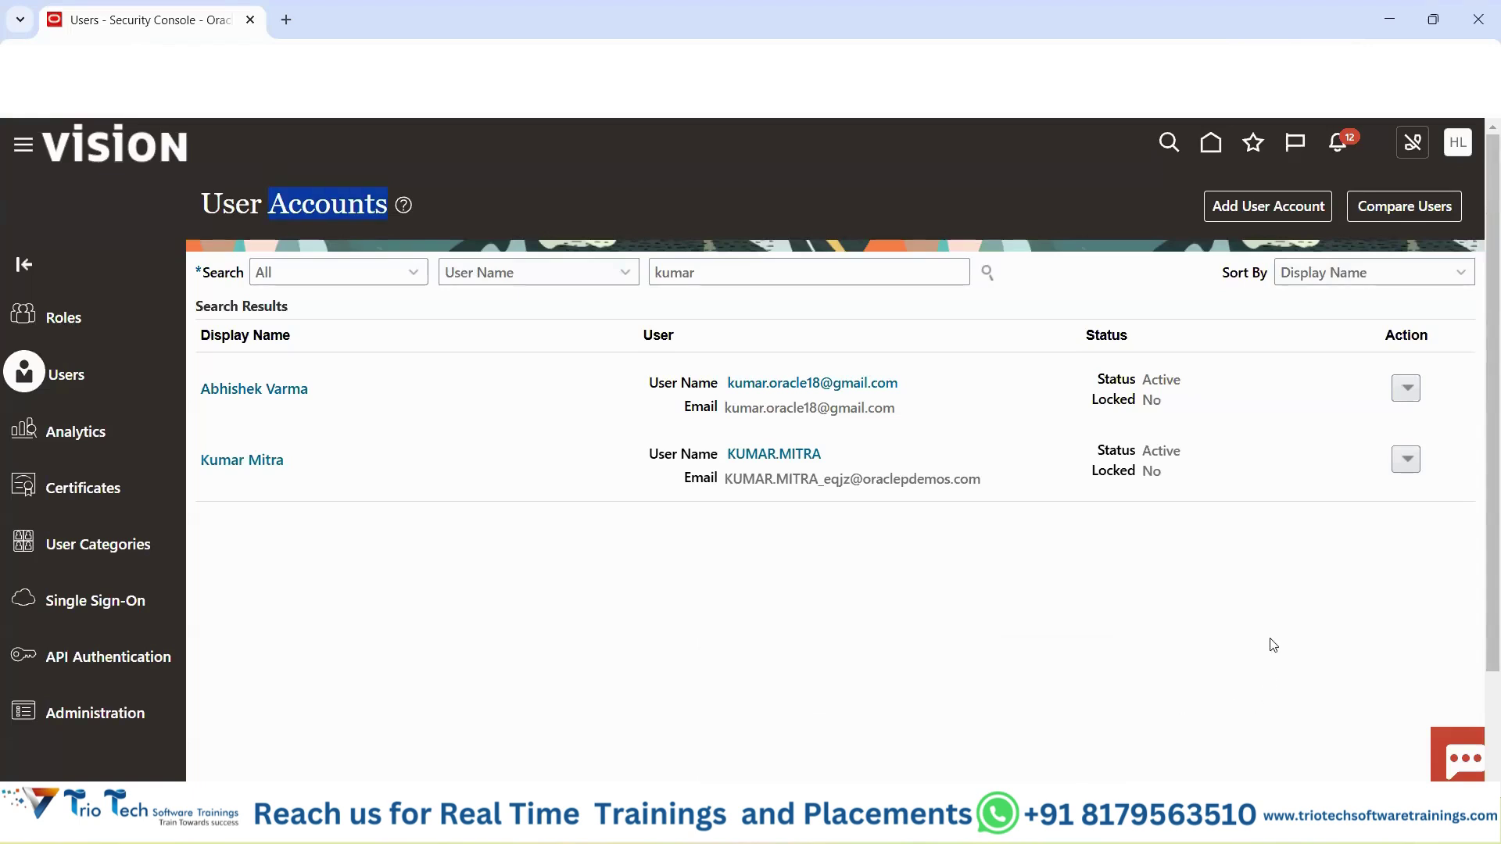
left_click(1407, 388)
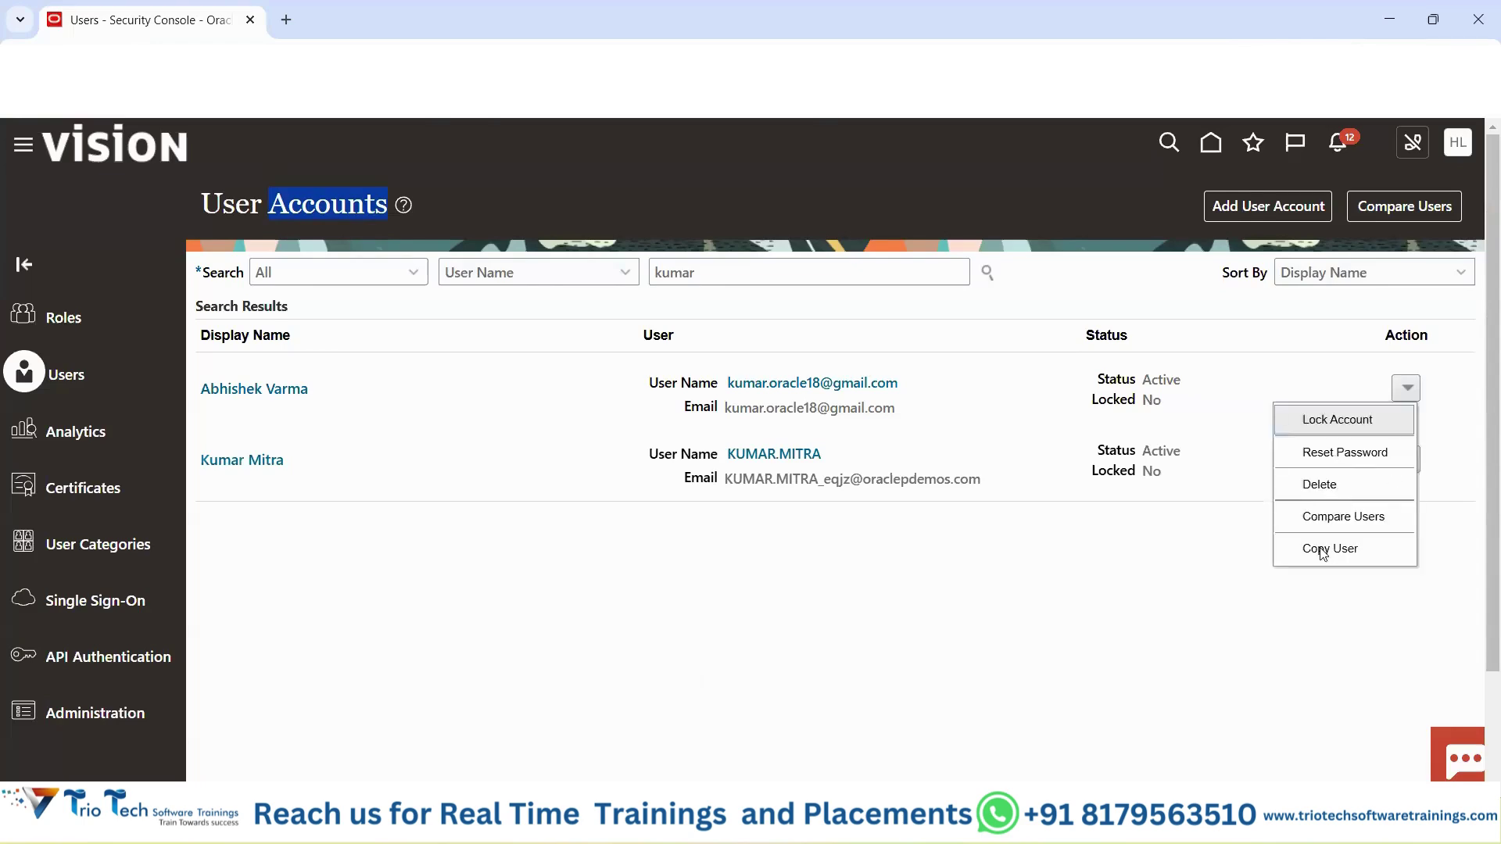
left_click(1089, 592)
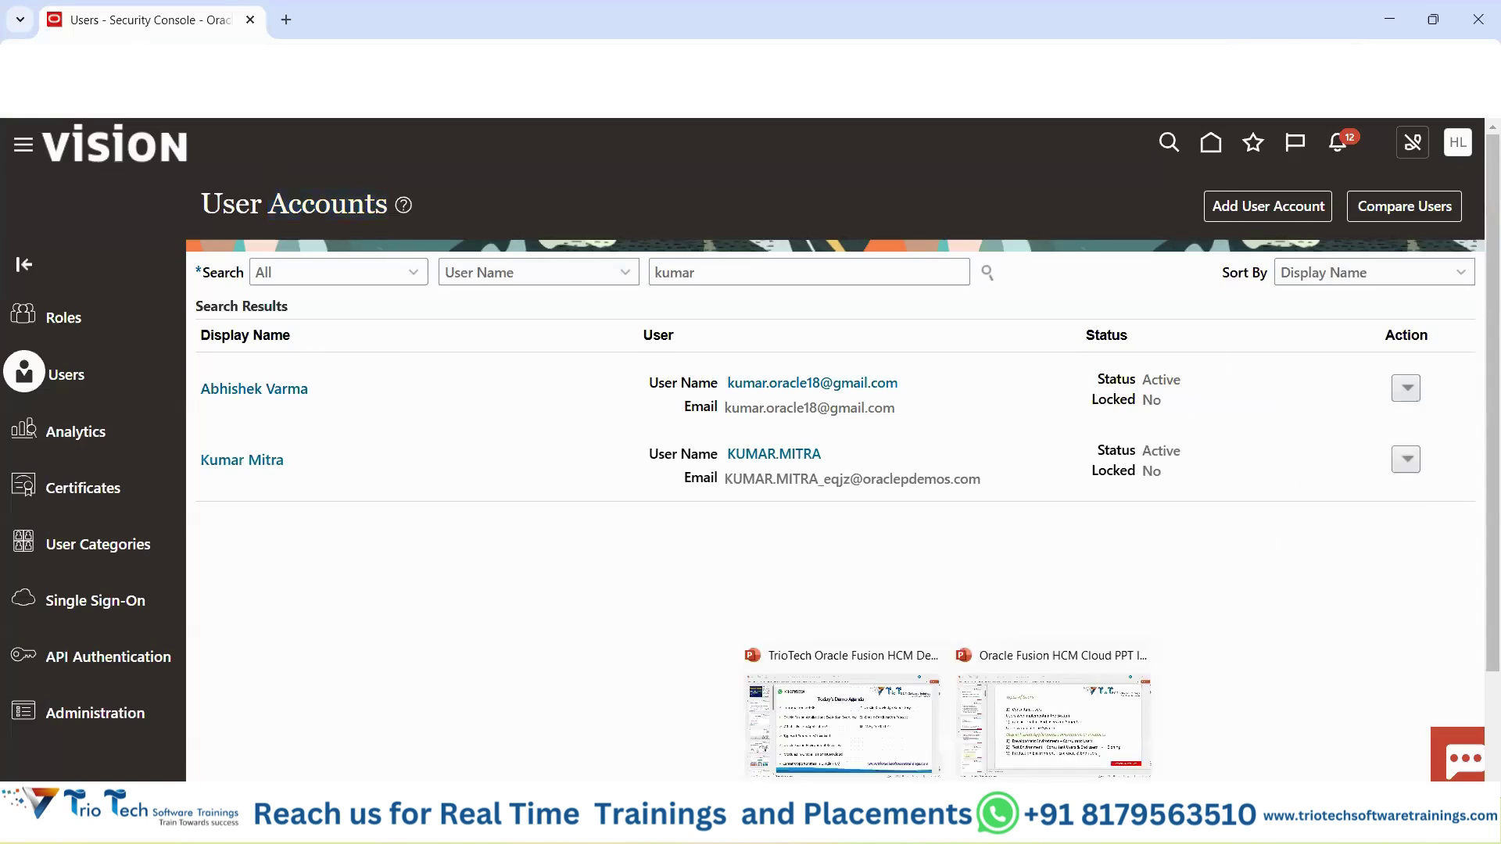
left_click(1010, 723)
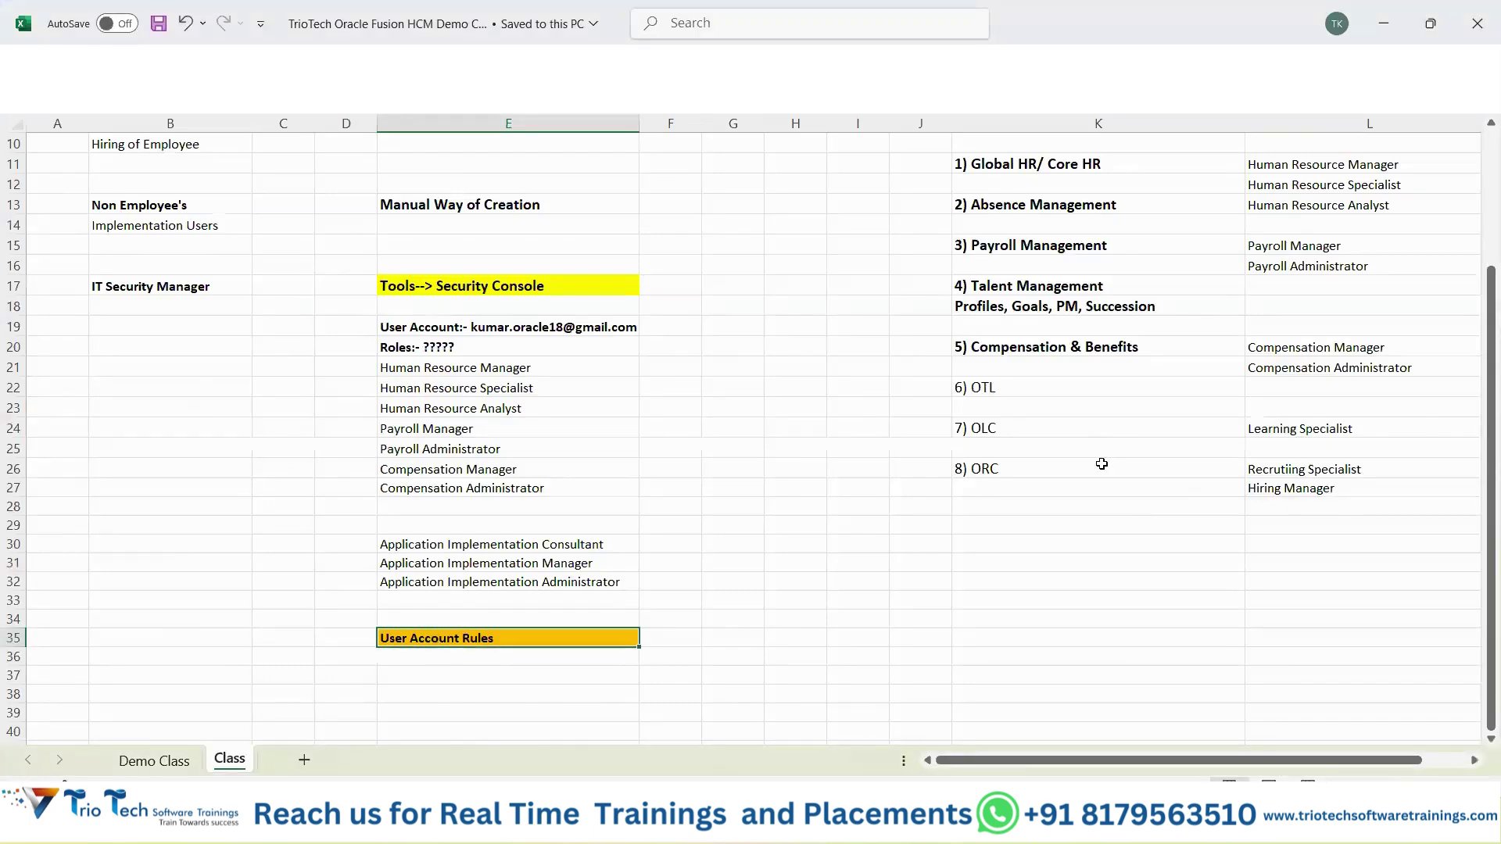
scroll(1102, 464, "up", 3)
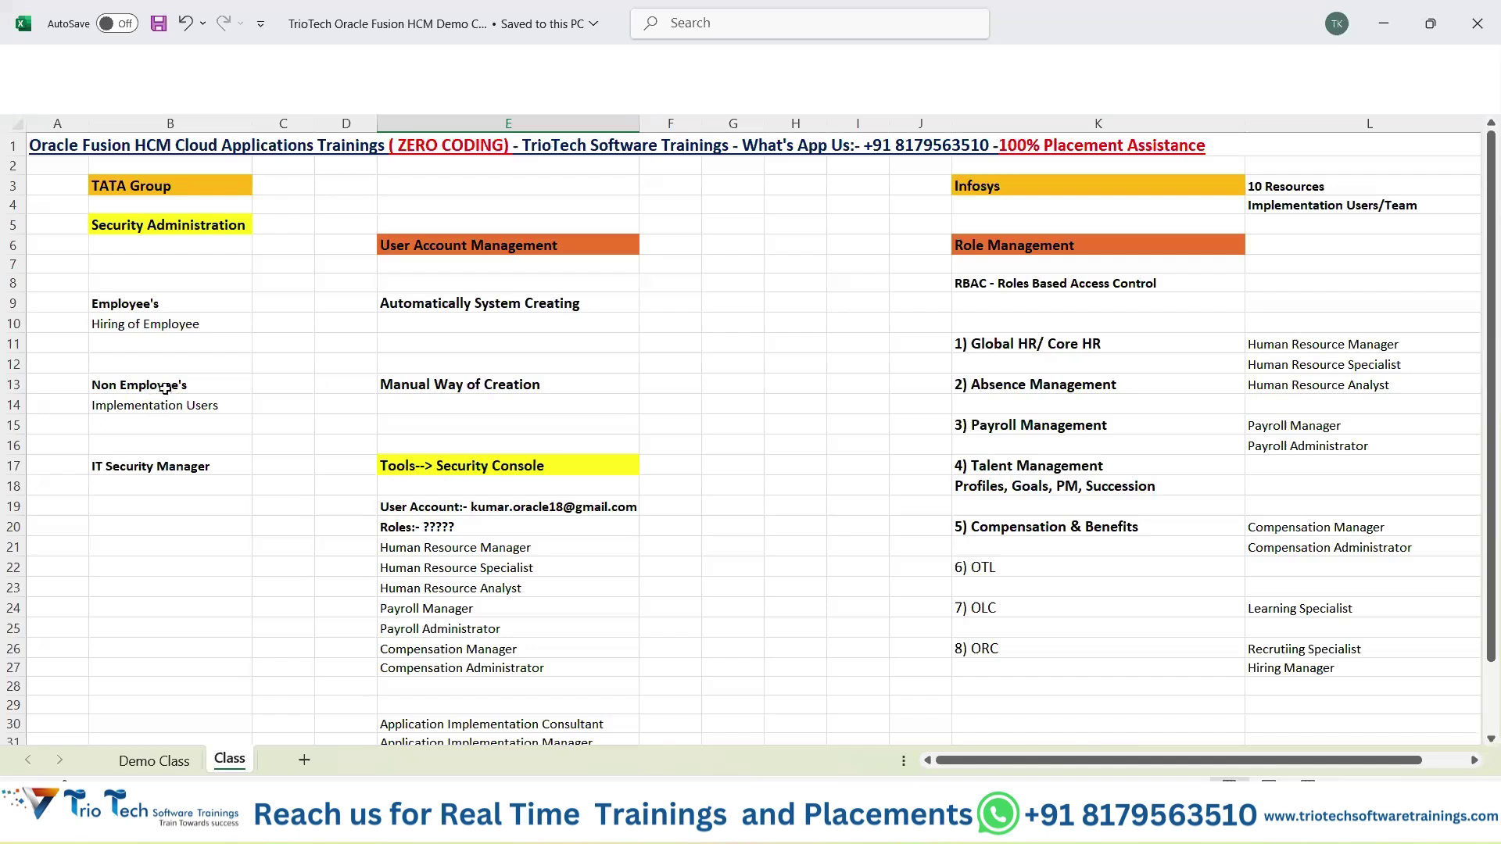
left_click_drag(160, 387, 488, 401)
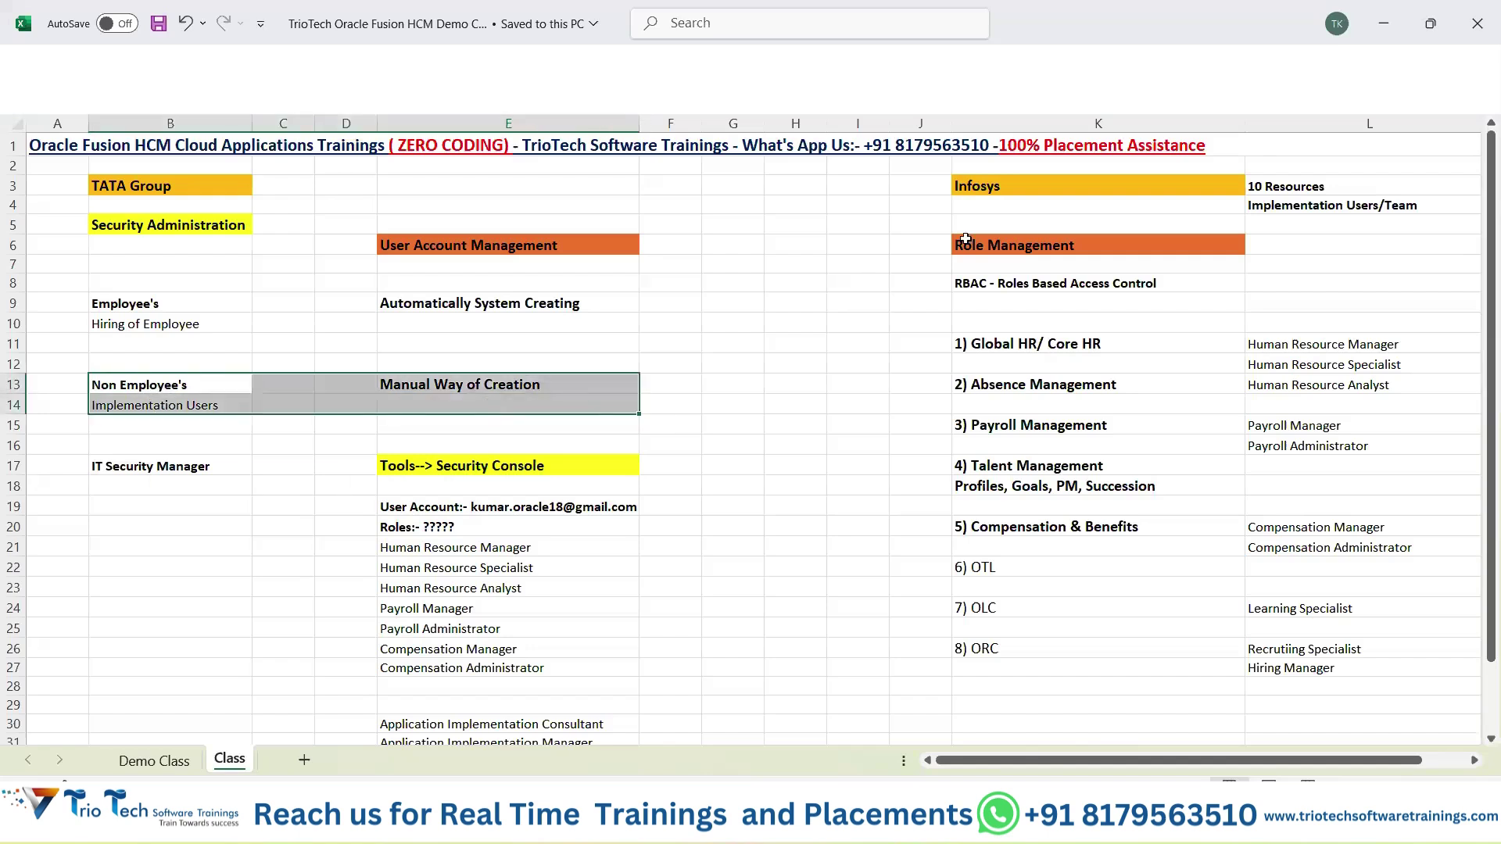
left_click_drag(1058, 186, 1300, 207)
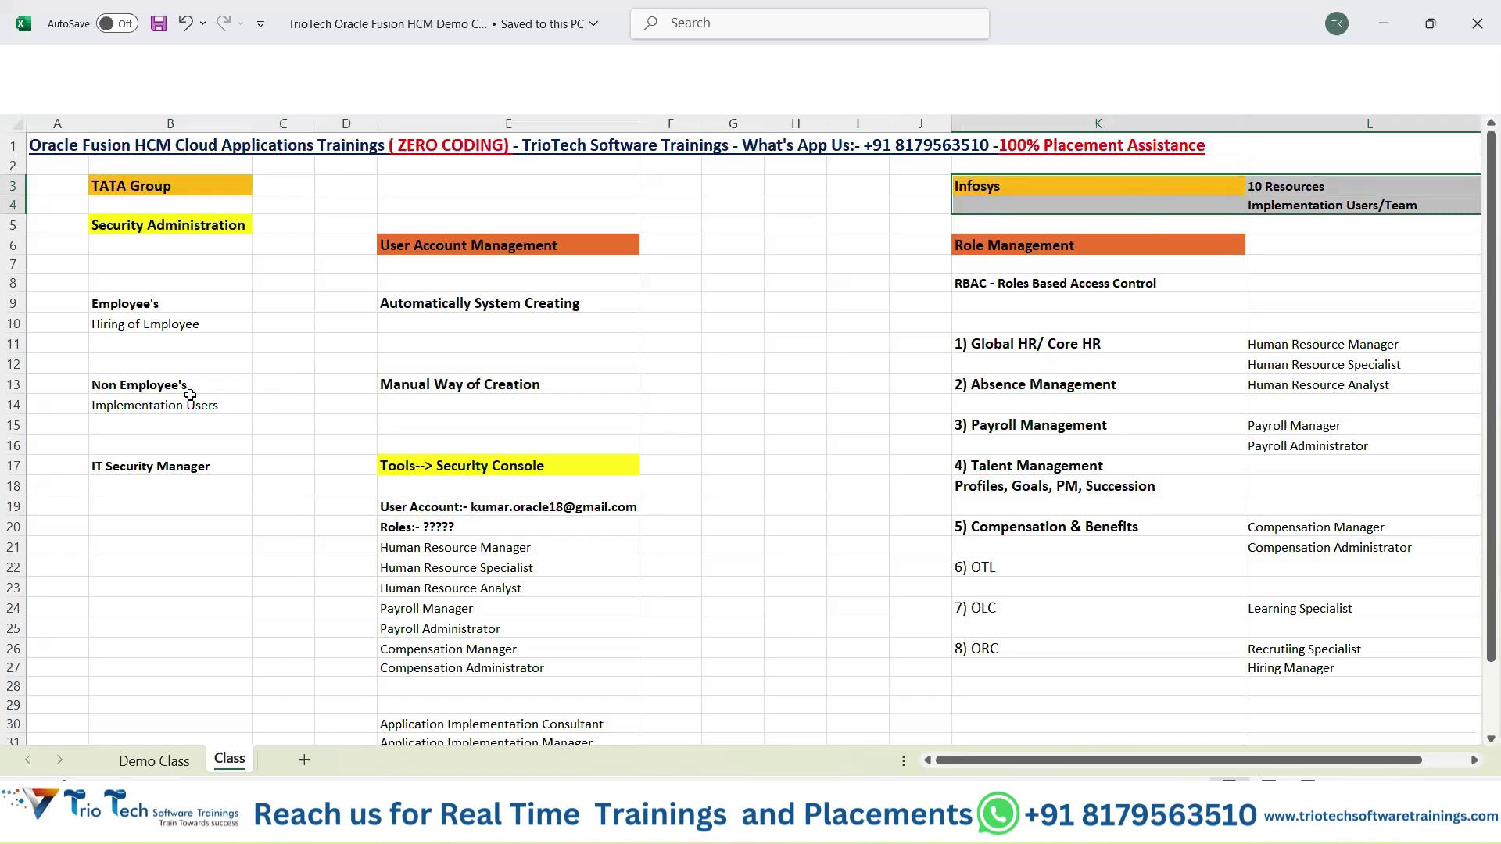
left_click_drag(157, 384, 548, 420)
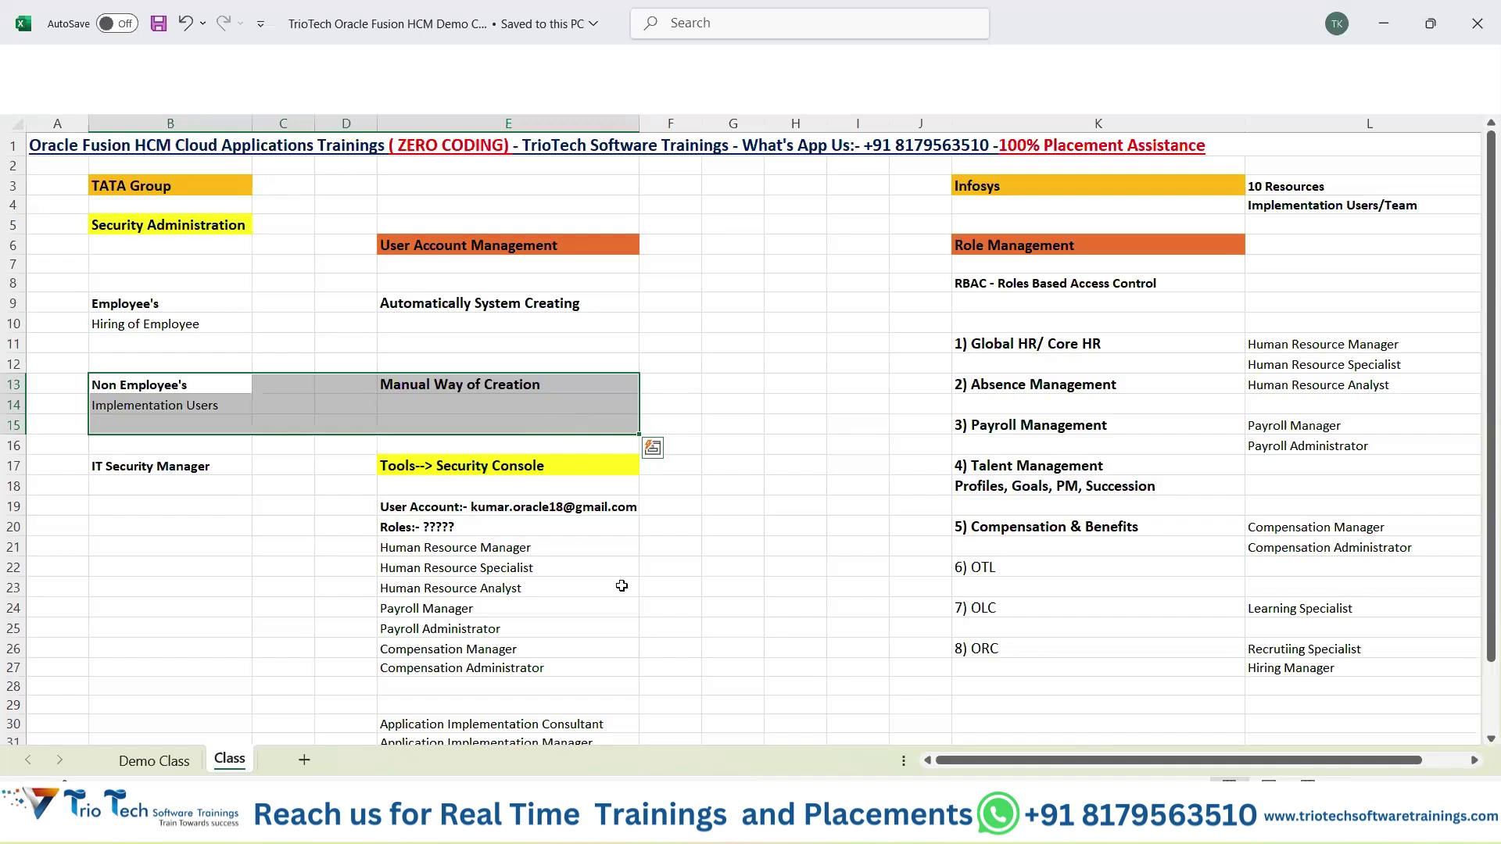
left_click(778, 547)
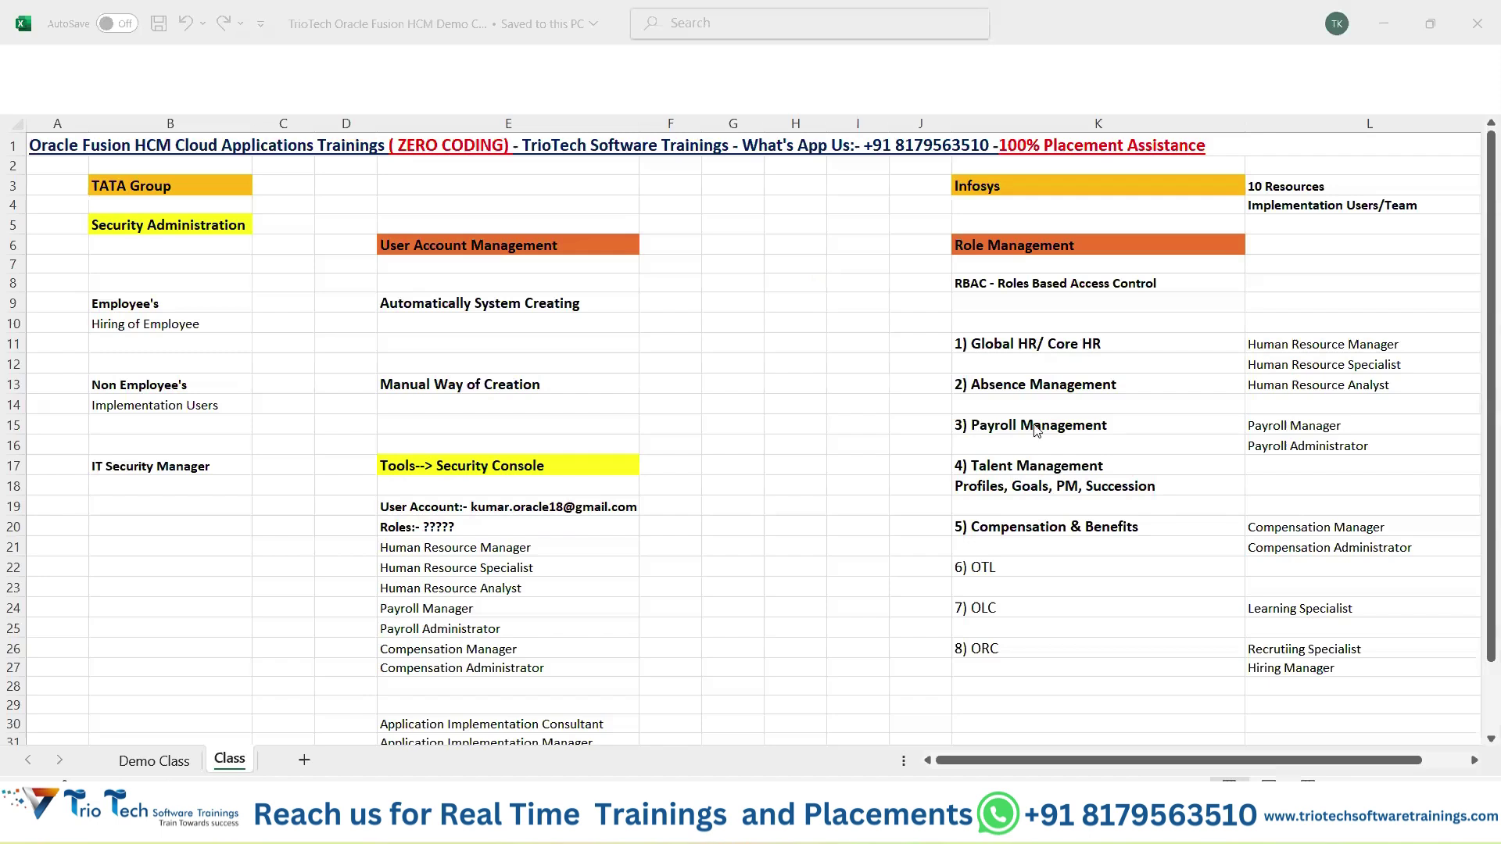
left_click(550, 548)
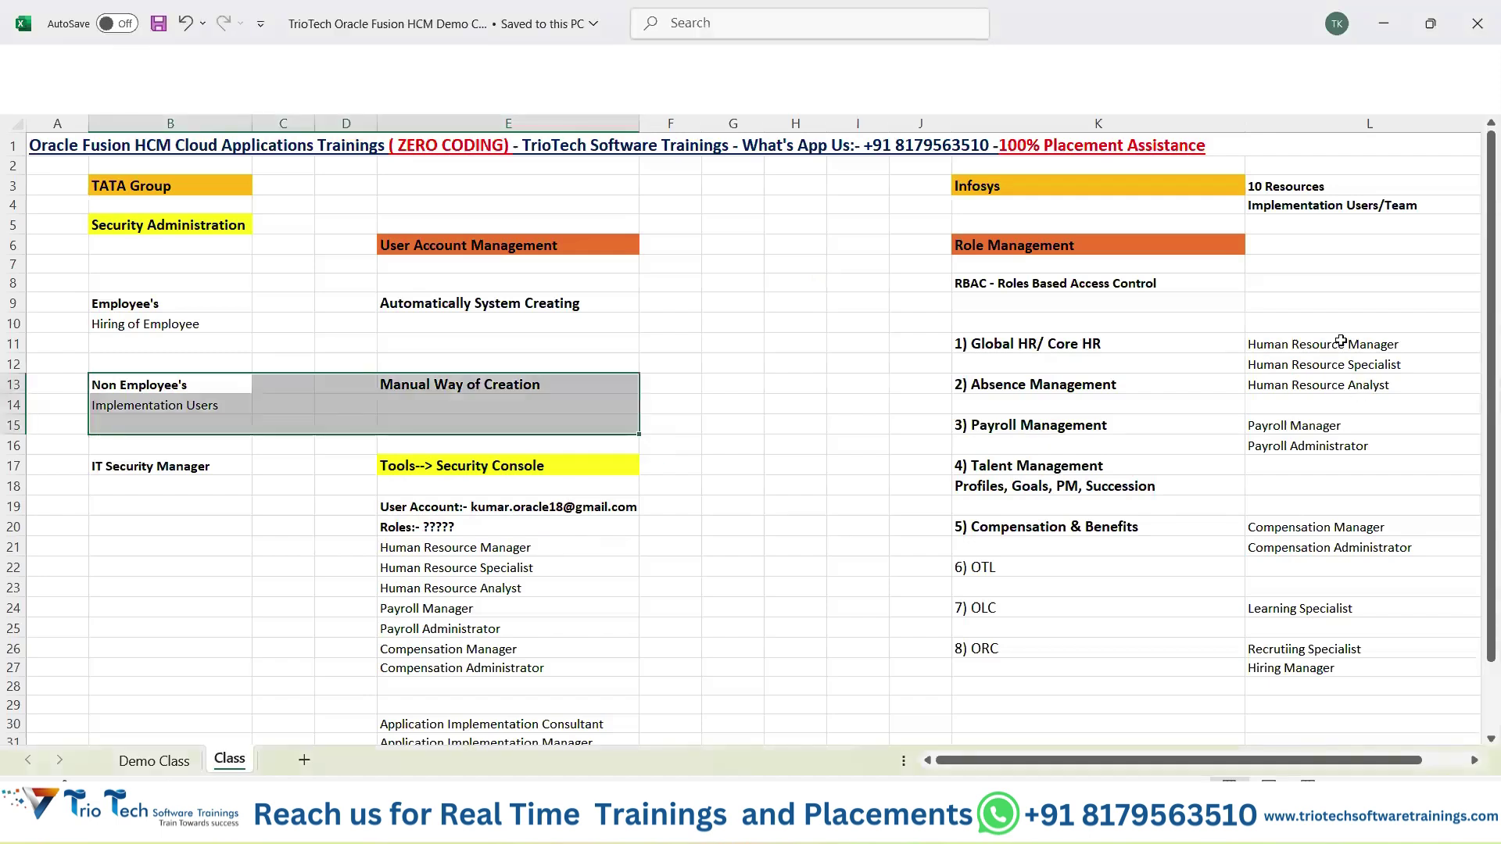
left_click_drag(1075, 344, 1094, 567)
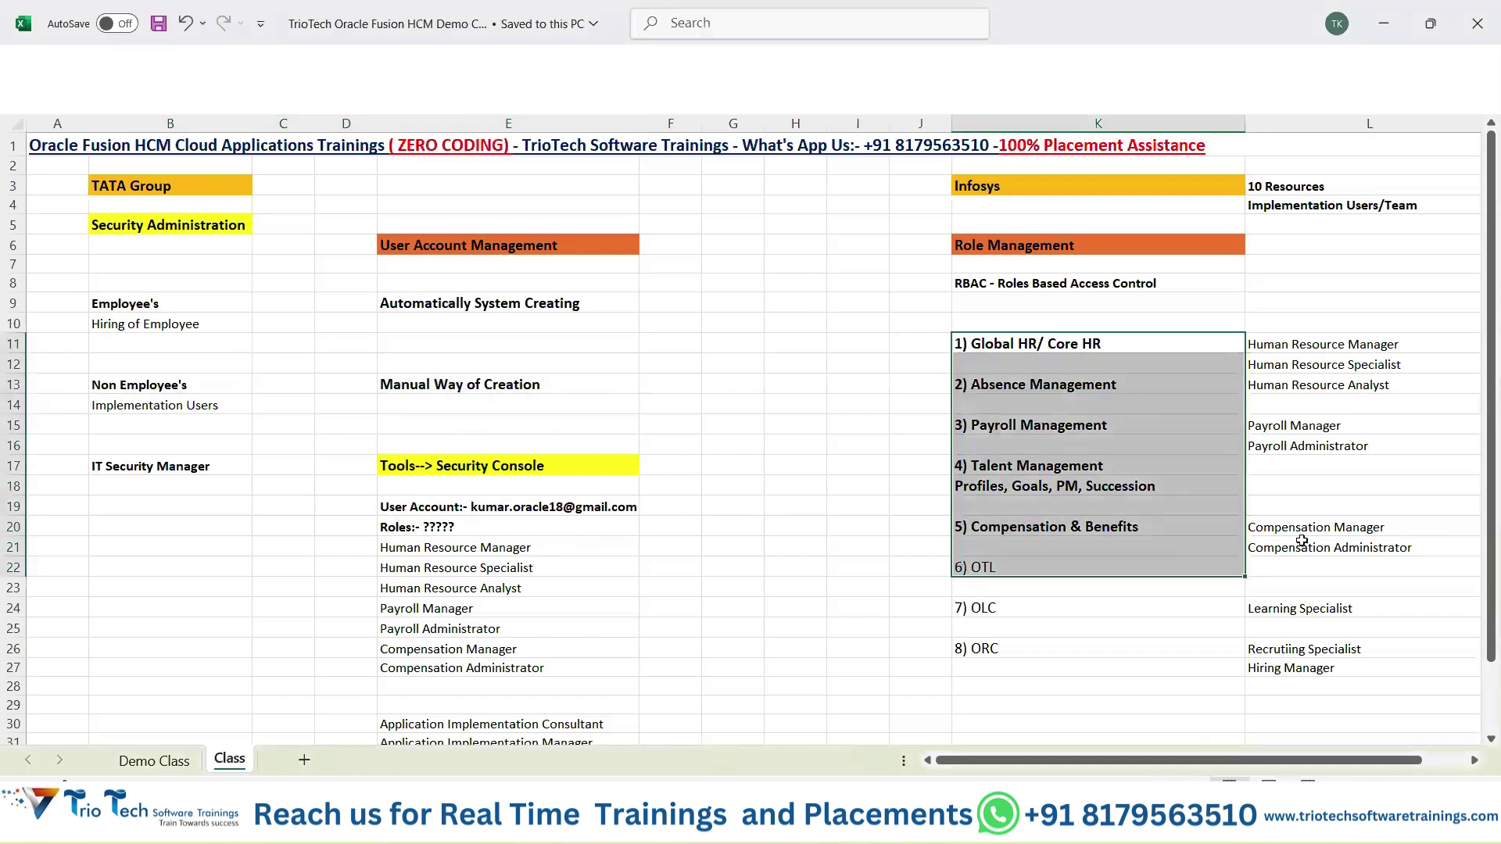
left_click_drag(1302, 325, 1313, 648)
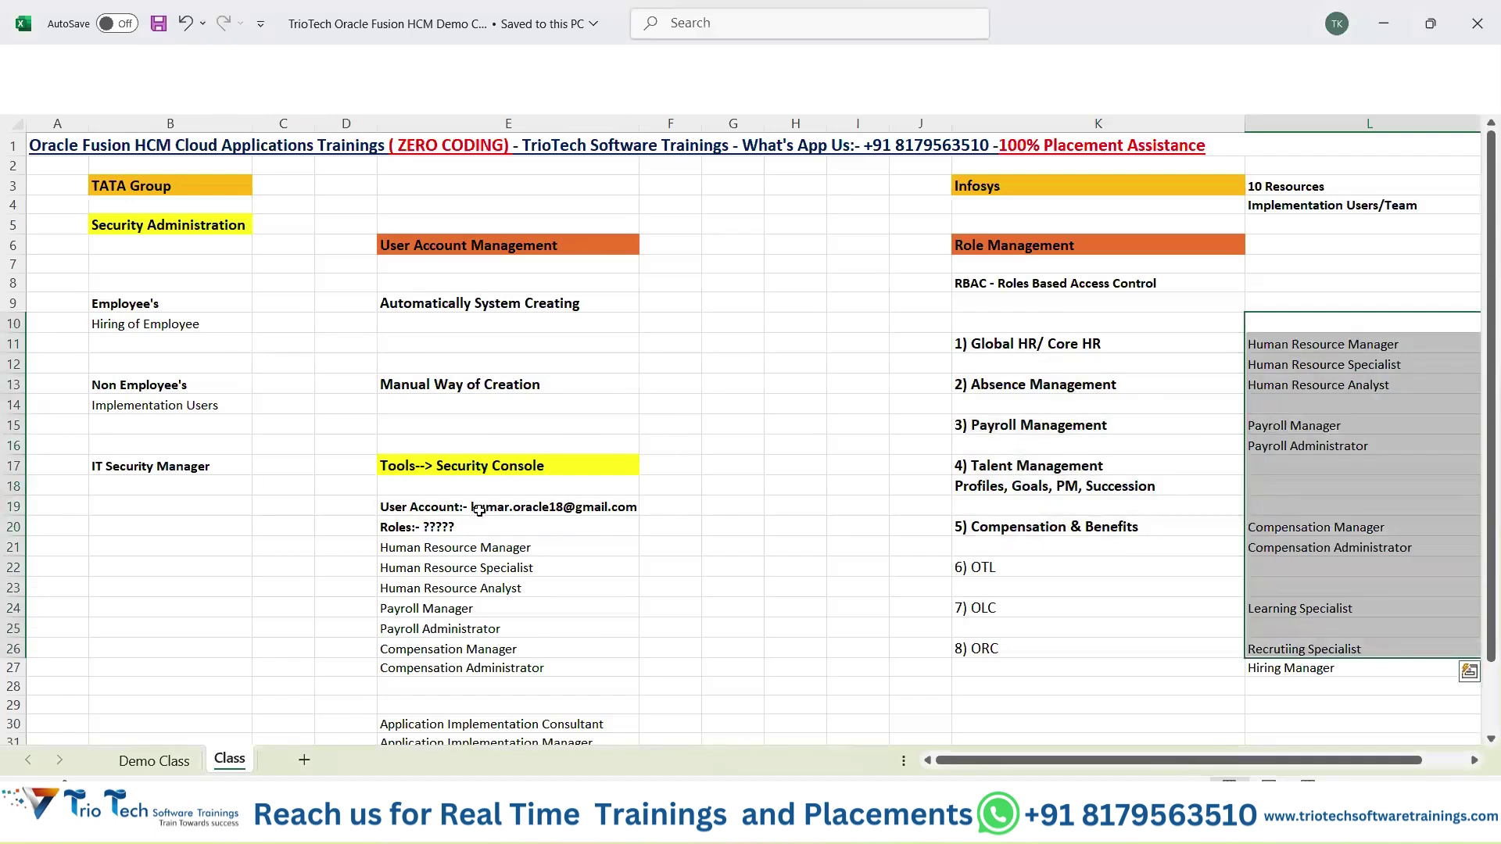
mouse_move(481, 511)
left_mouse_down()
mouse_move(833, 547)
mouse_move(479, 513)
left_mouse_up()
left_click_drag(1015, 334, 1009, 530)
left_click(516, 504)
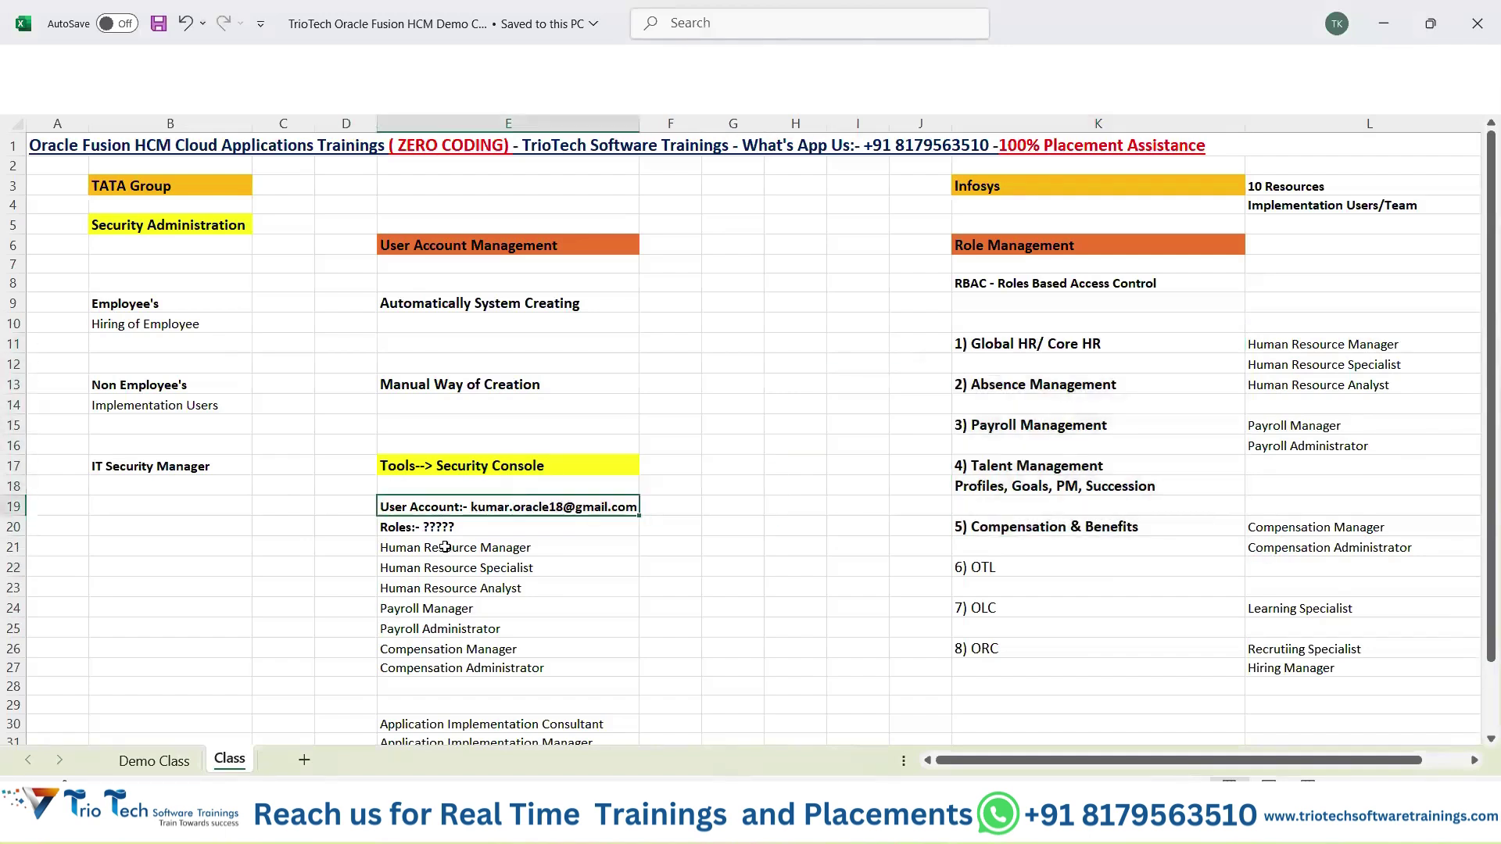
left_click_drag(448, 552, 469, 645)
left_click(505, 509)
left_click_drag(134, 307, 509, 325)
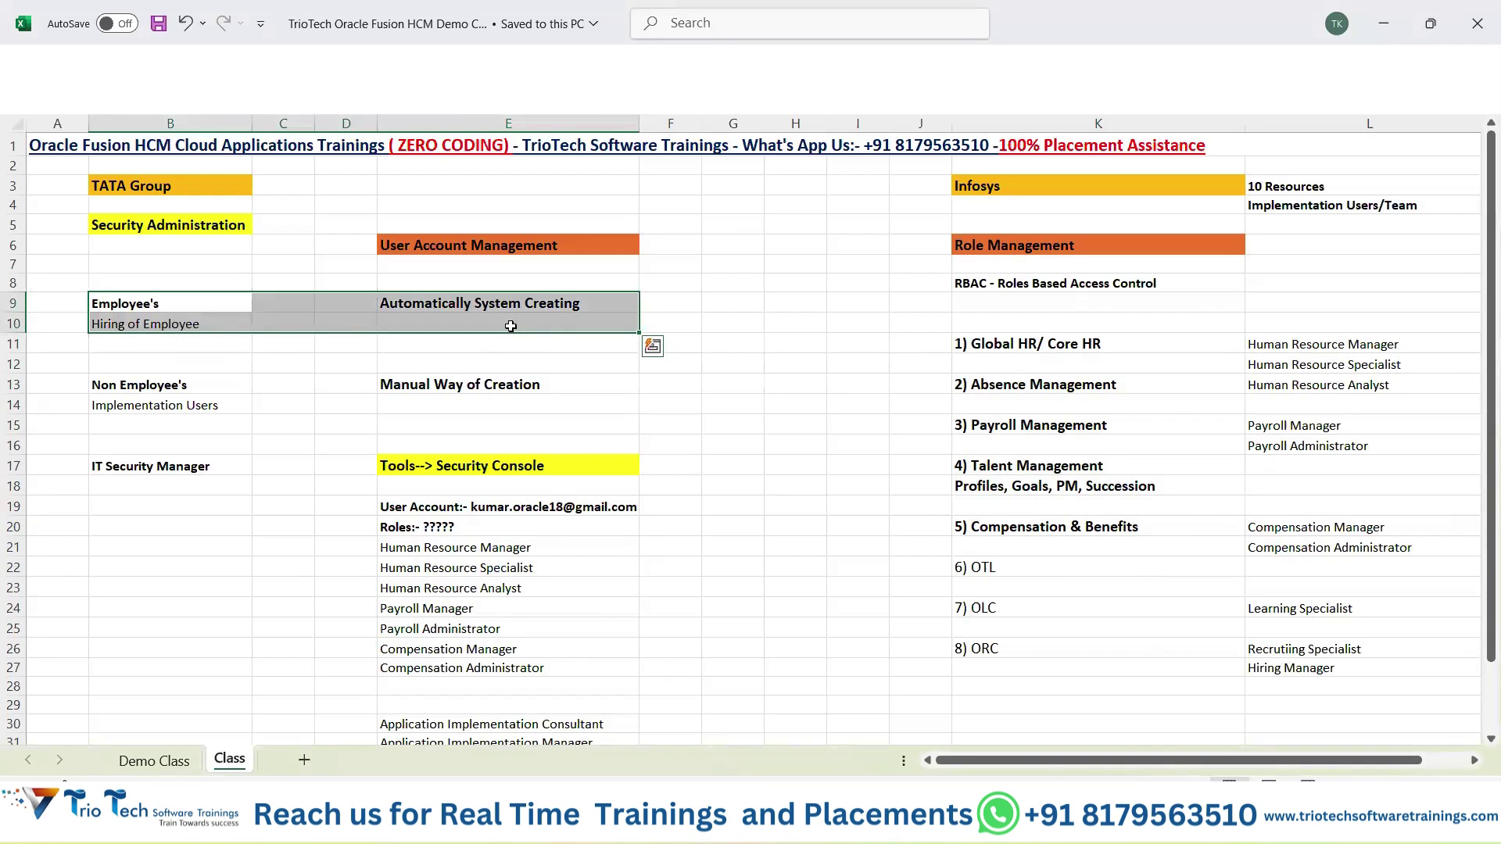
left_click(1228, 346)
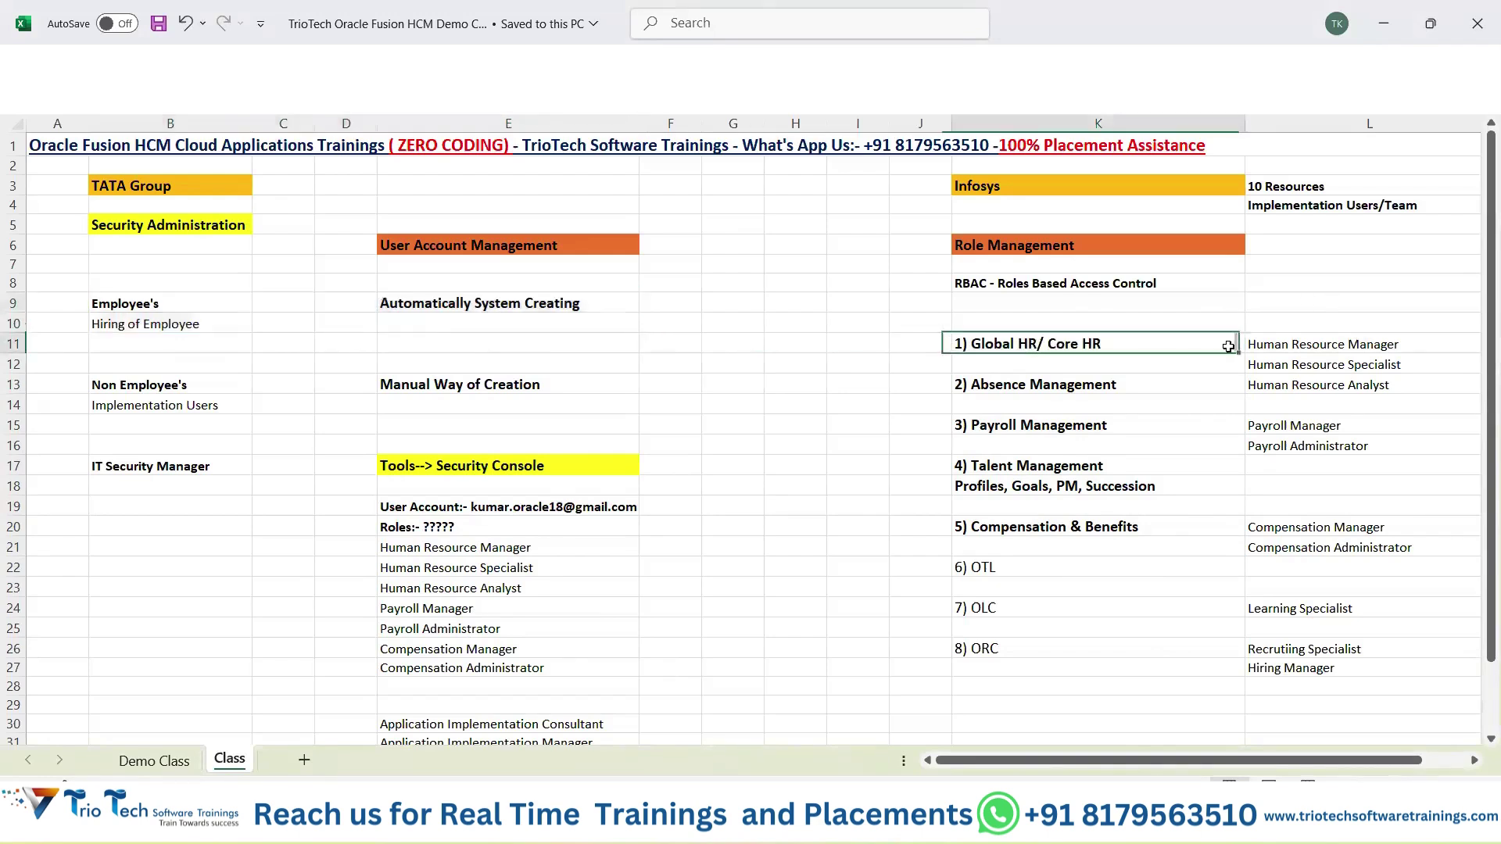
left_click(1323, 352)
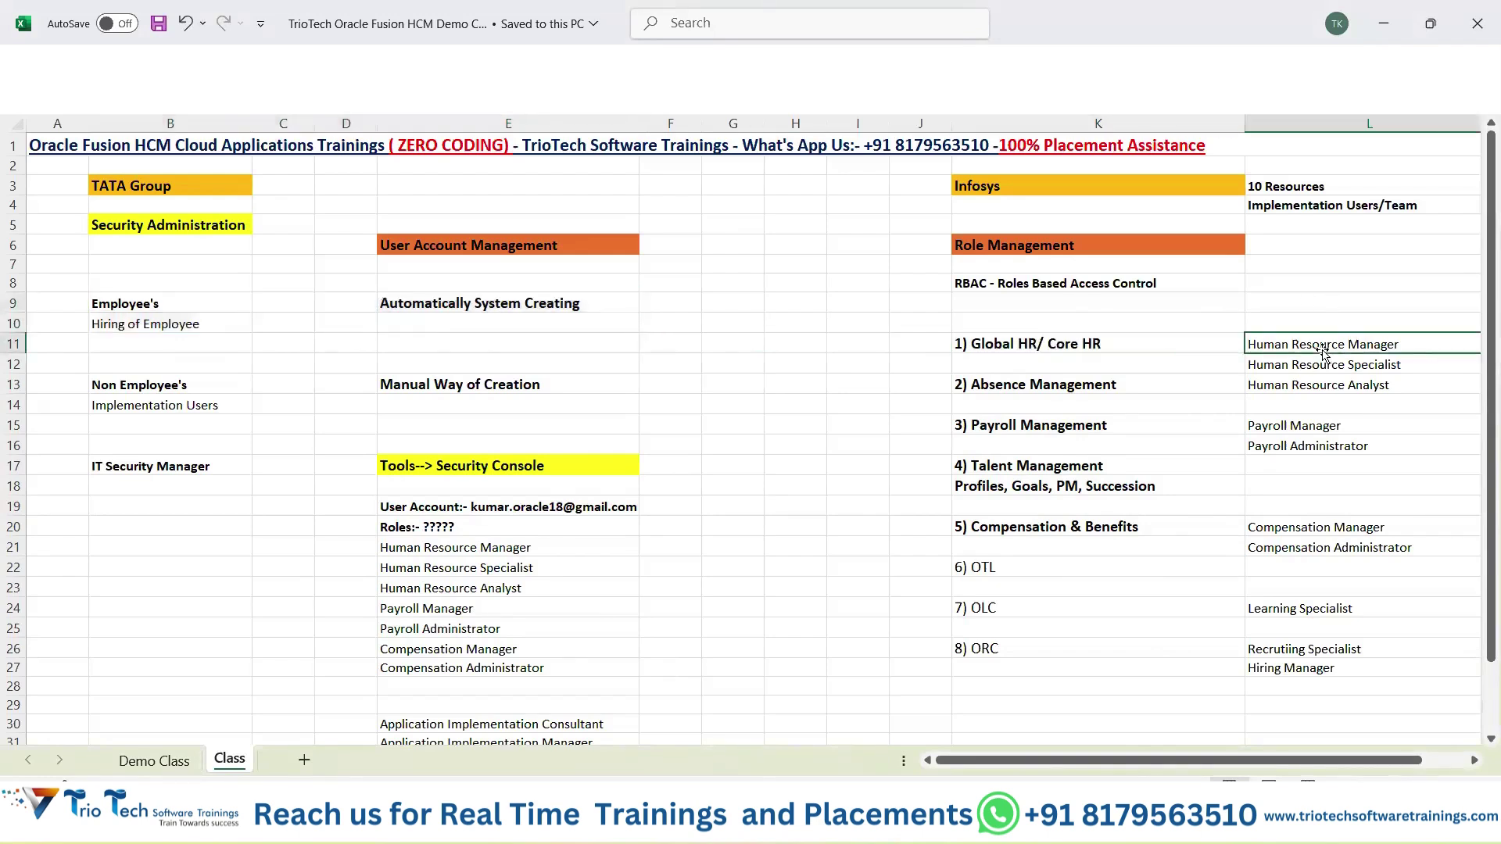
left_click(1305, 525)
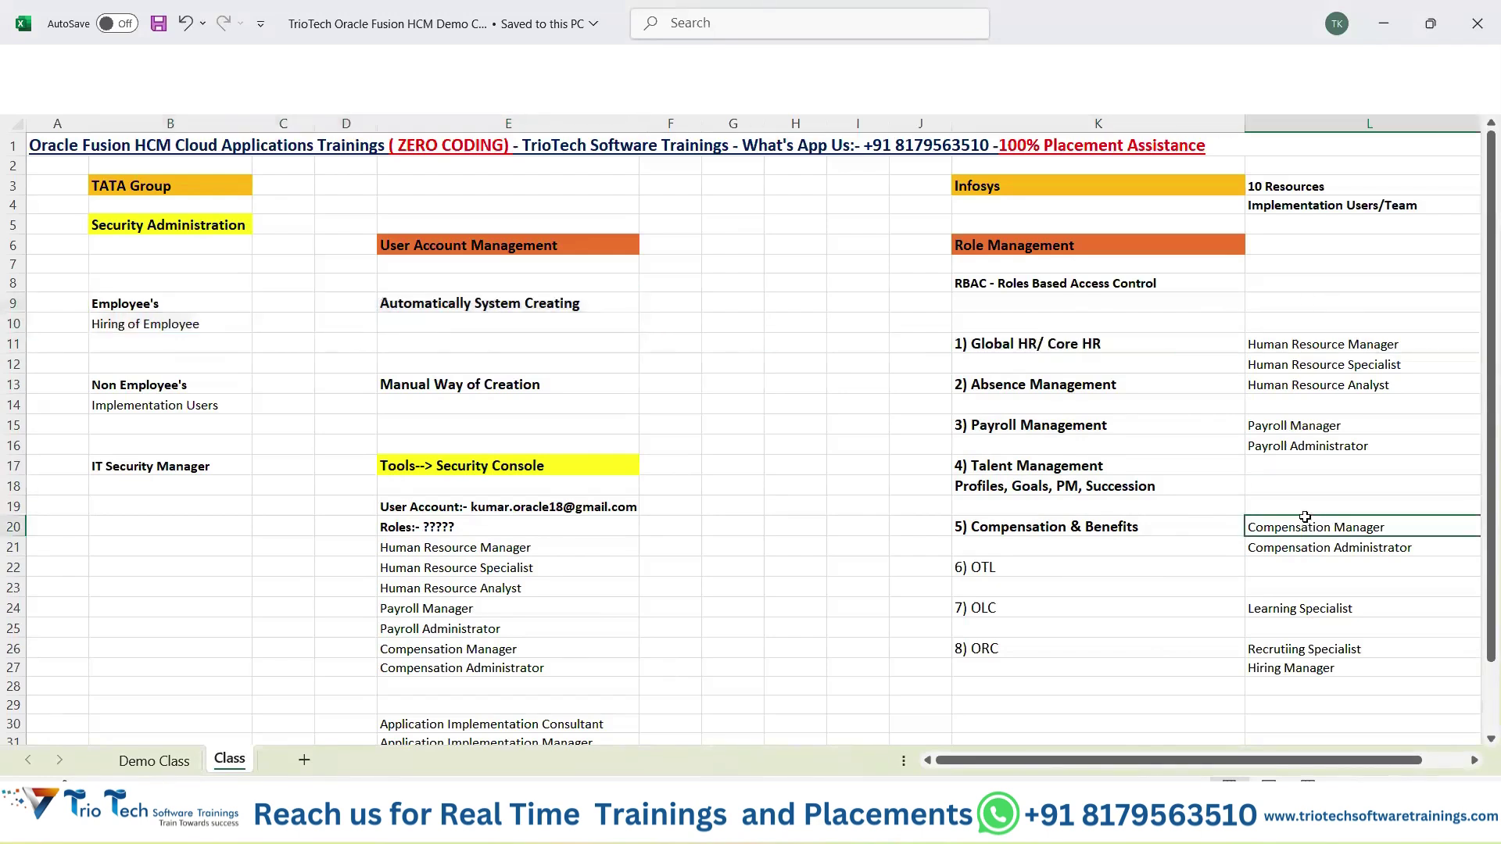
left_click(449, 514)
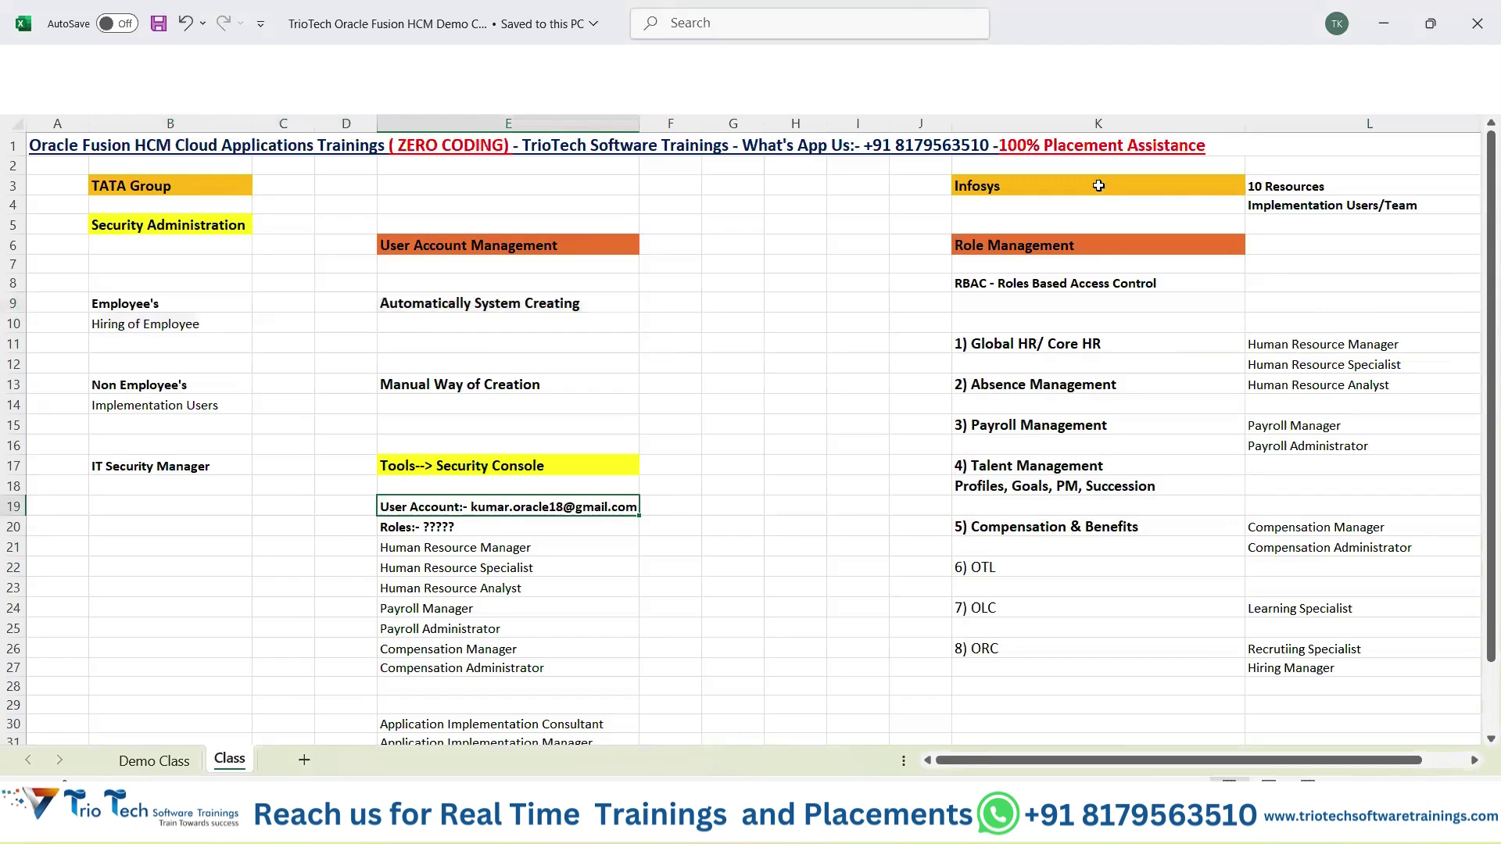
left_click(1165, 186)
left_click_drag(157, 379, 501, 381)
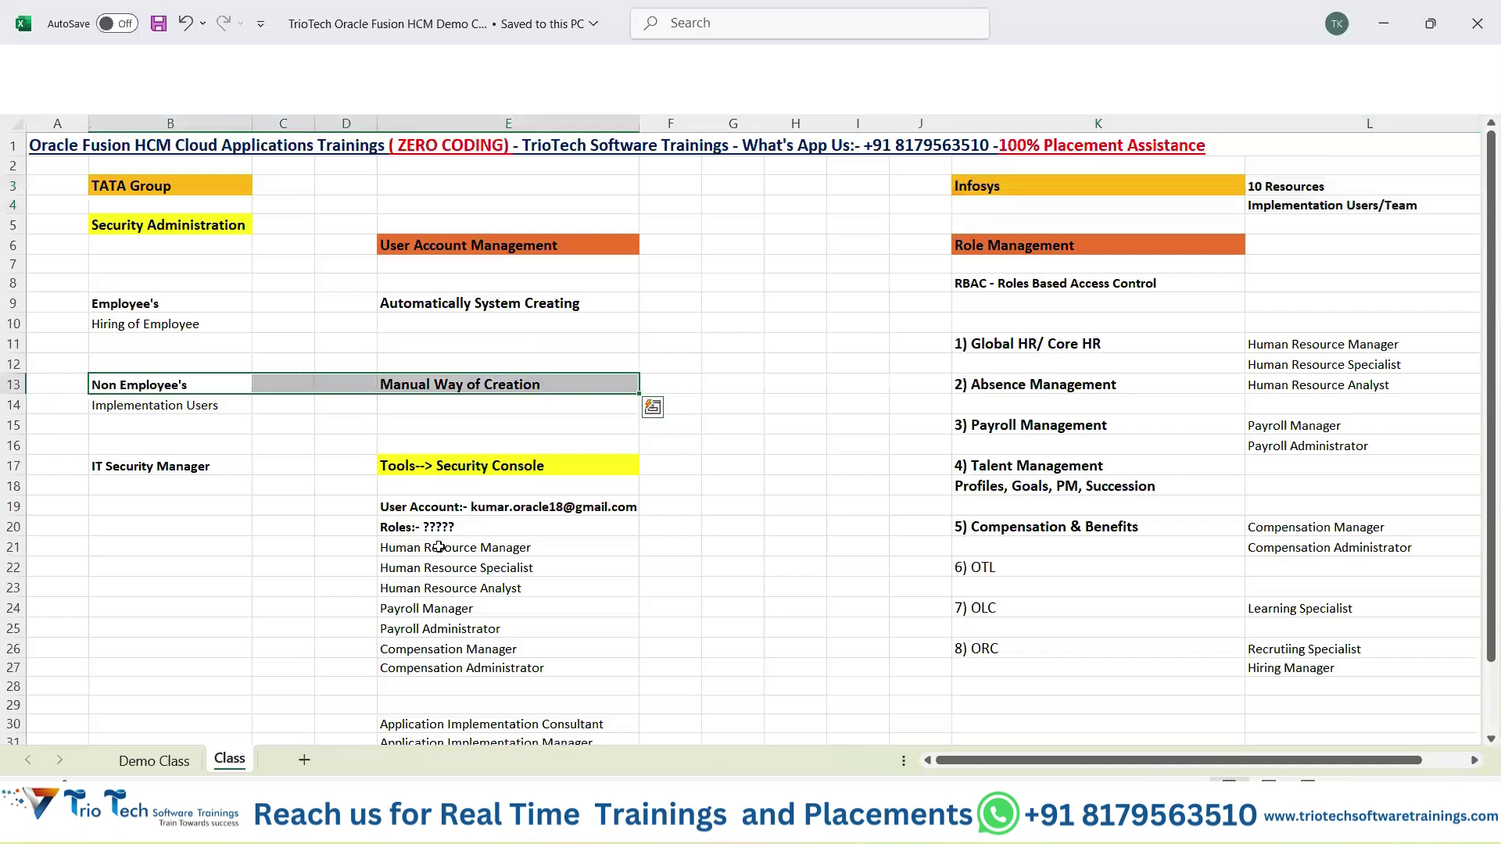
left_click_drag(438, 547, 438, 628)
left_click_drag(440, 699, 441, 724)
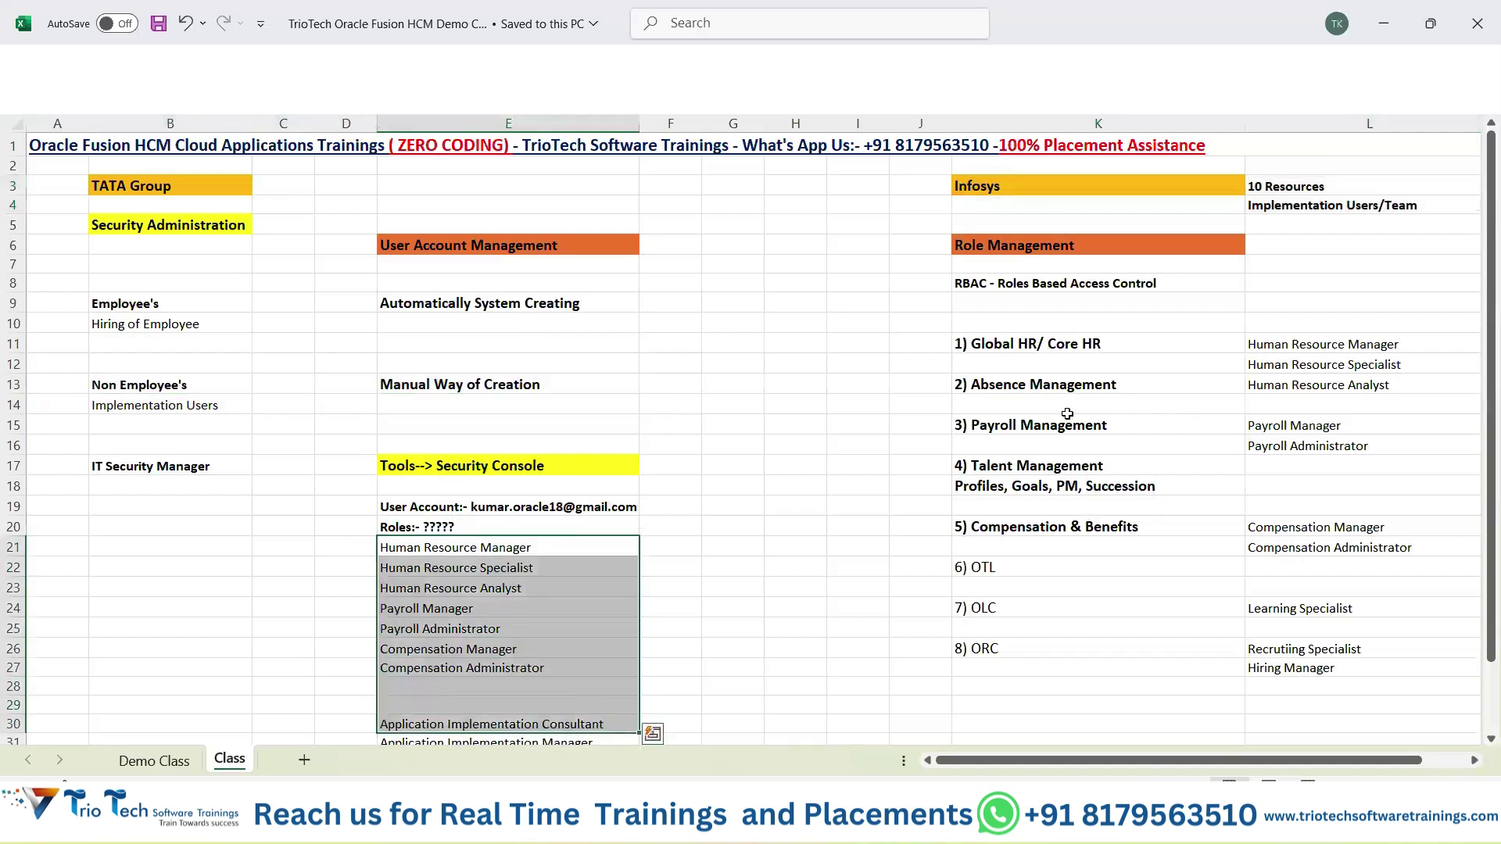
left_click_drag(1059, 348, 1082, 668)
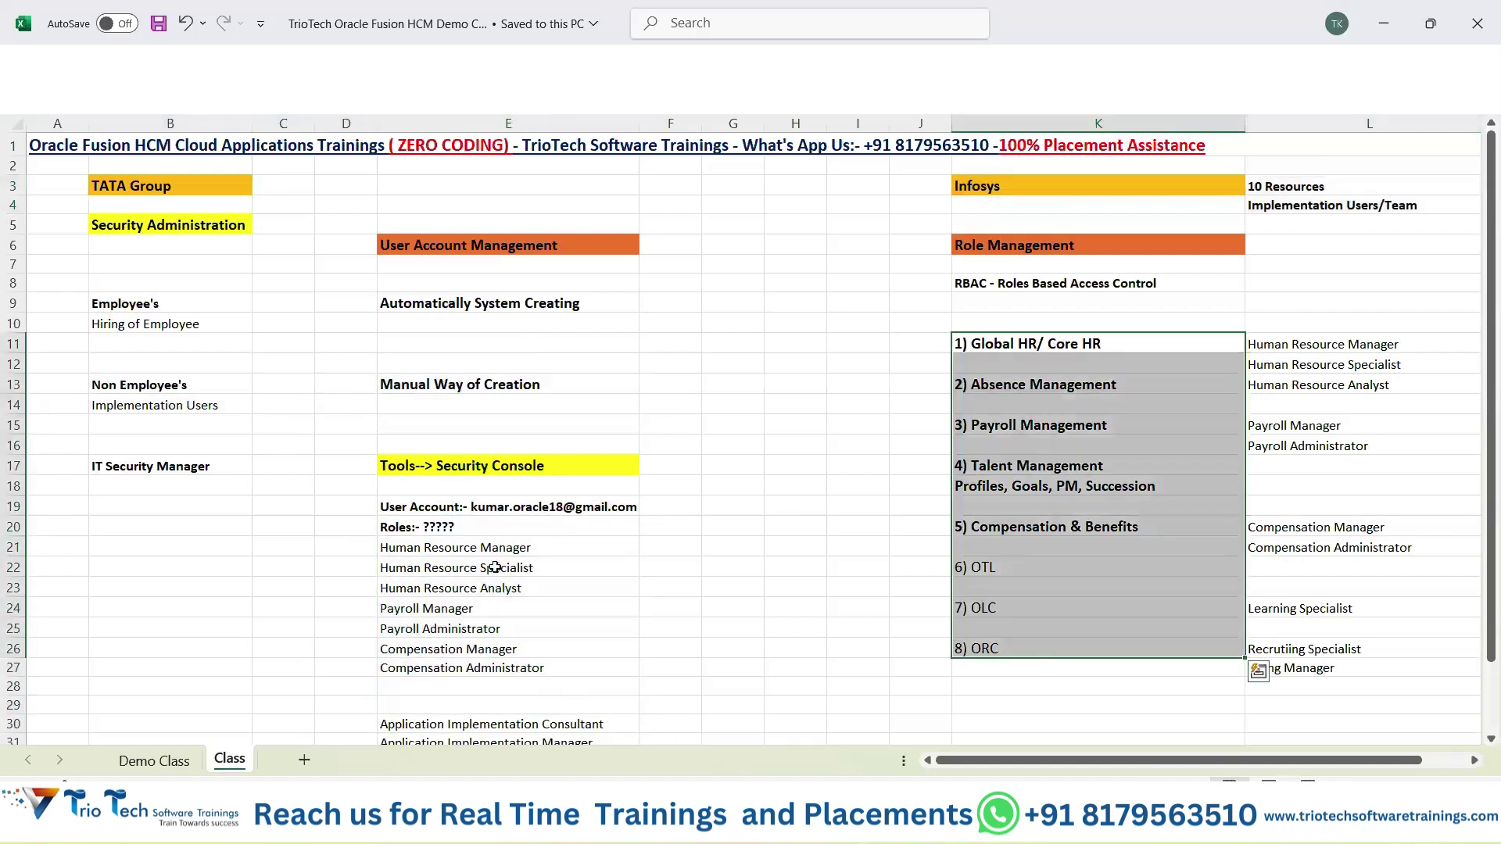
left_click_drag(495, 551, 539, 739)
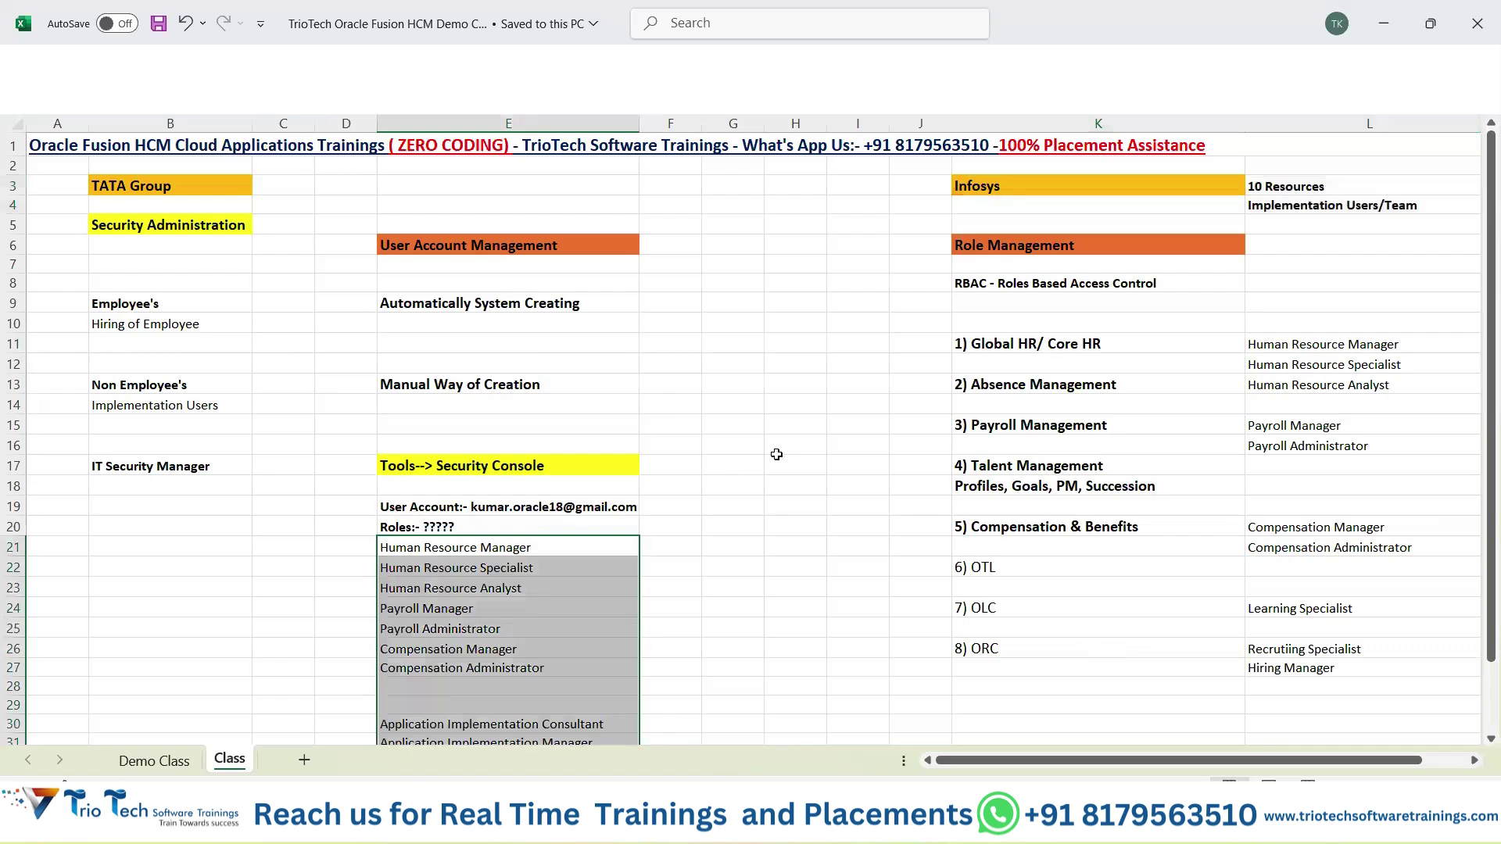
key("alt+Tab")
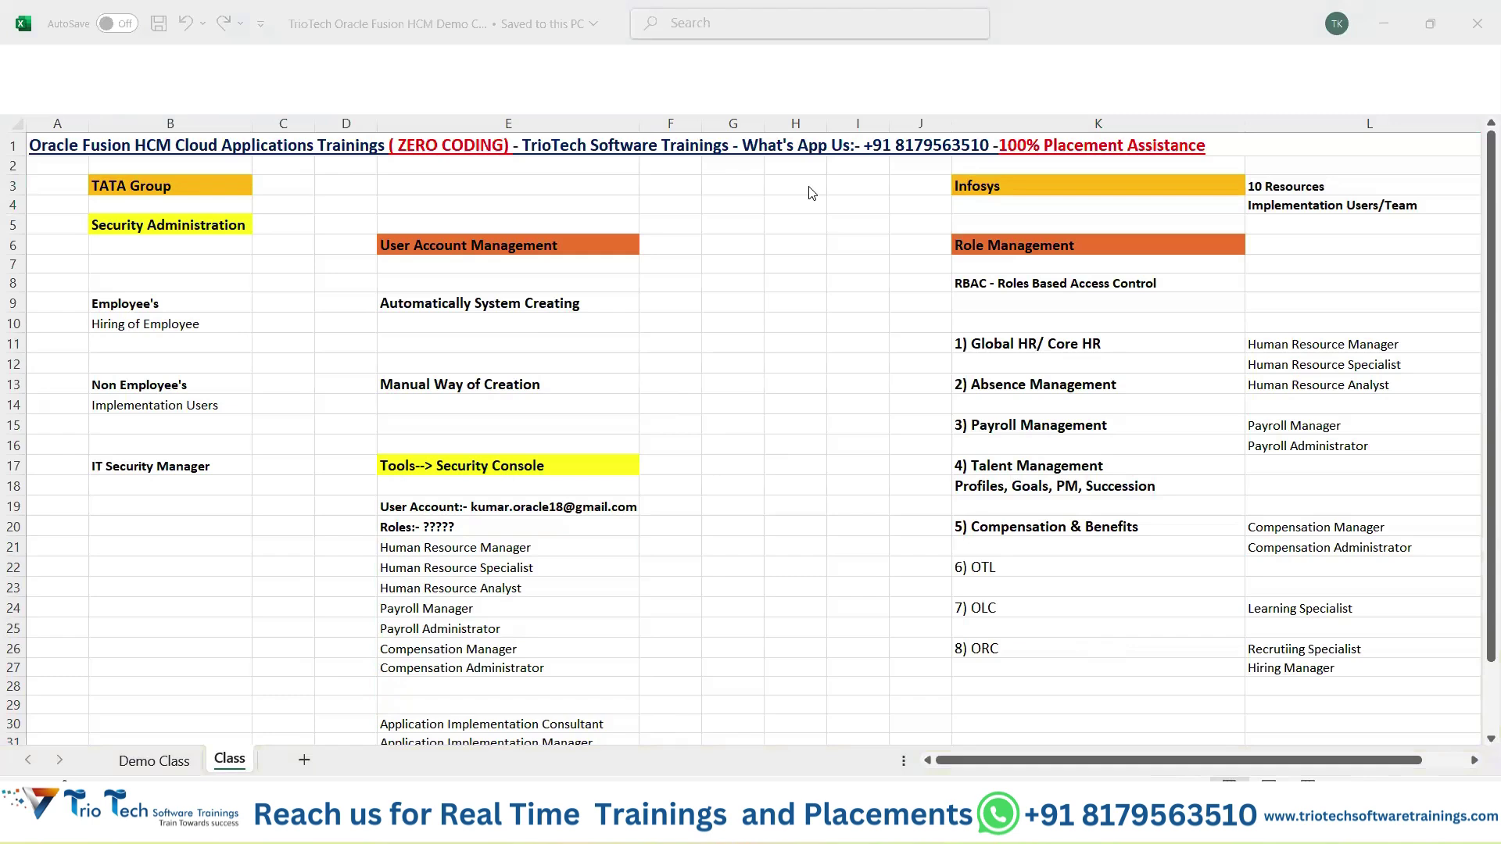
left_click_drag(1307, 344, 1307, 633)
left_click(718, 430)
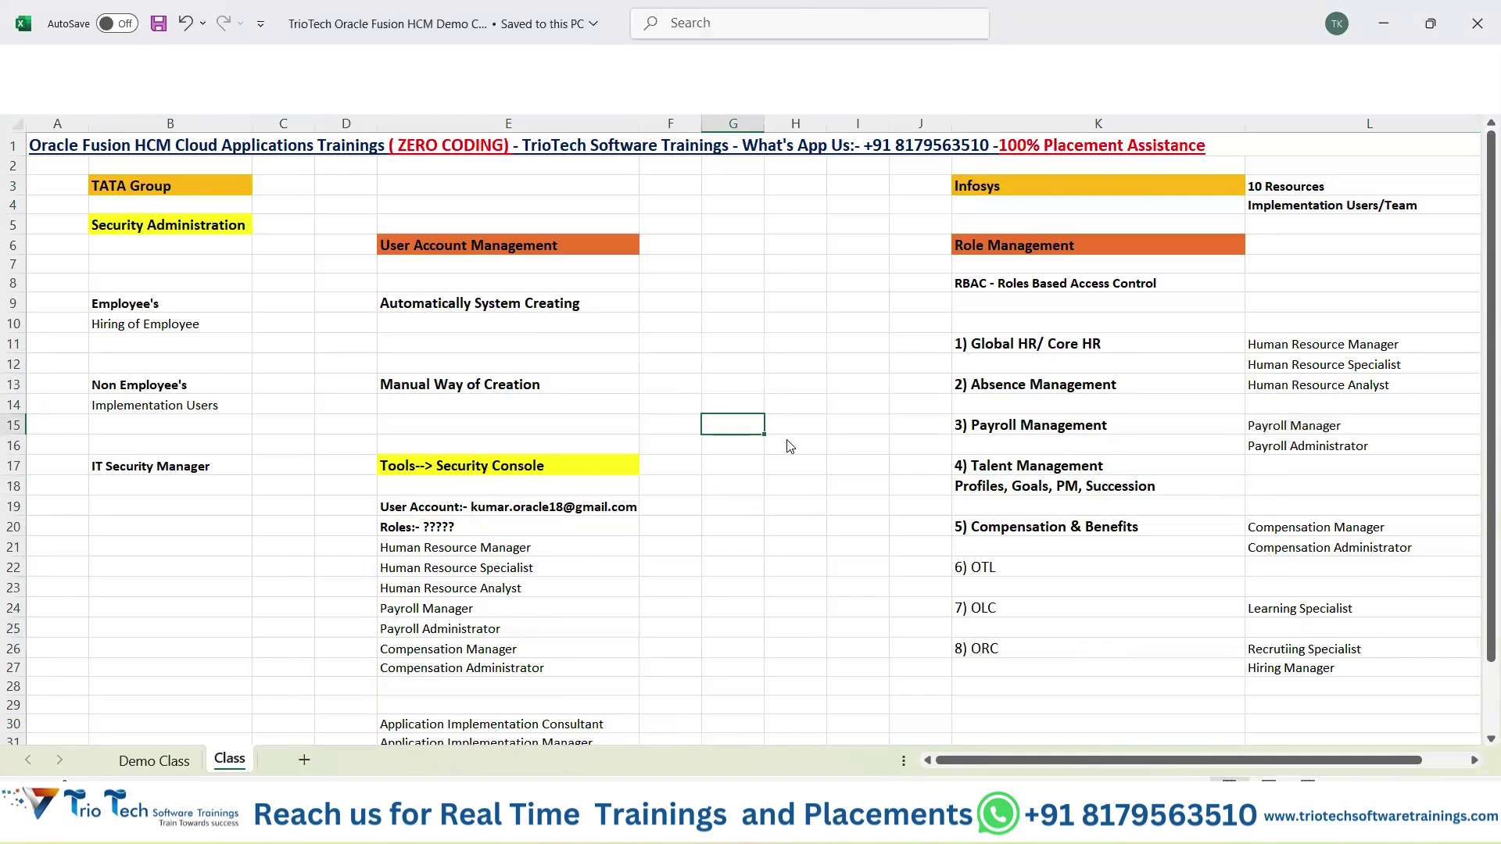
key("alt+Tab")
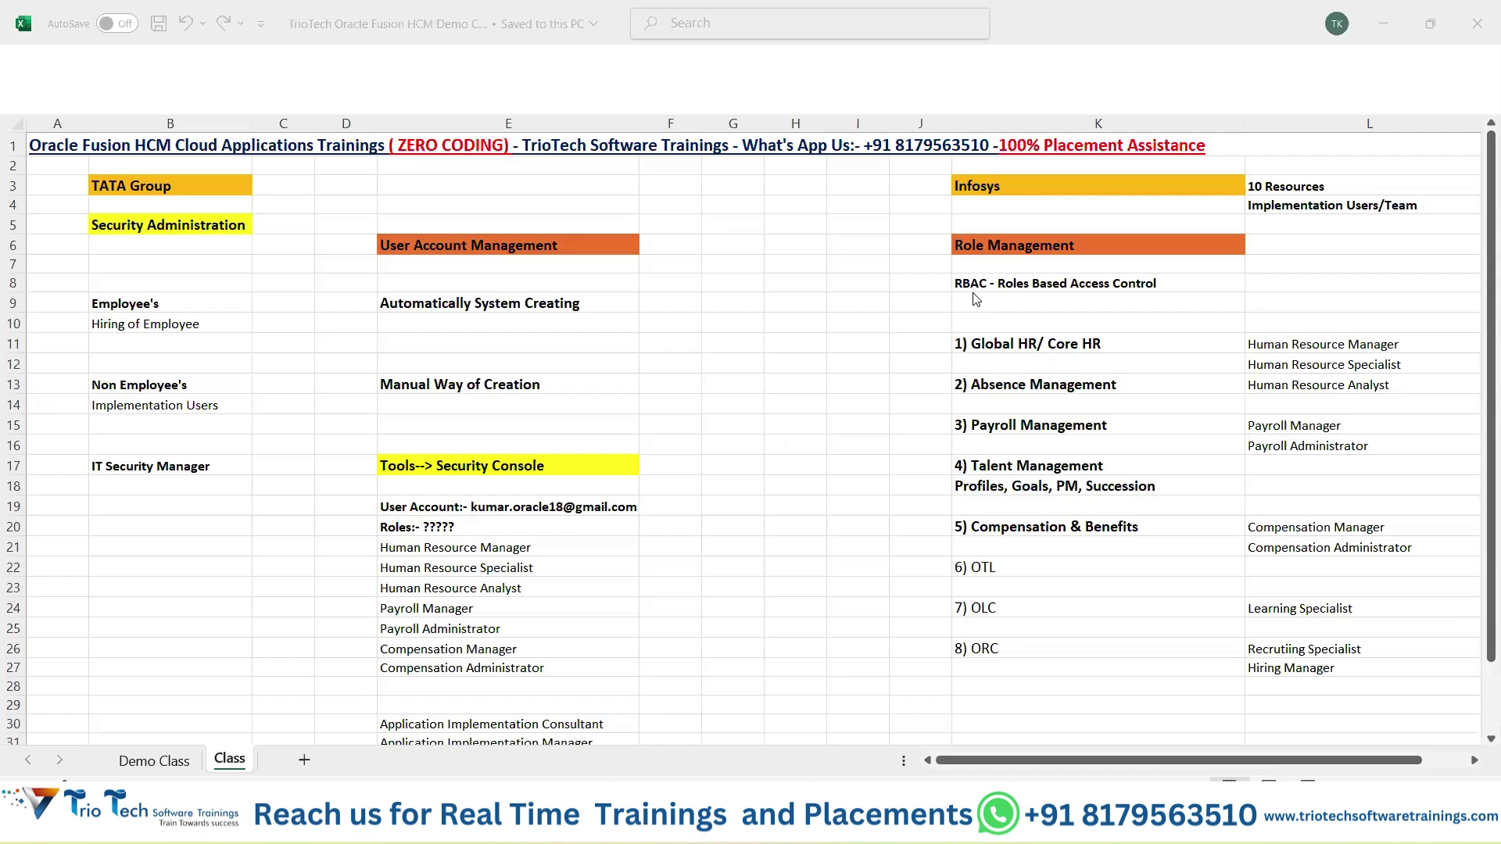
left_click(500, 667)
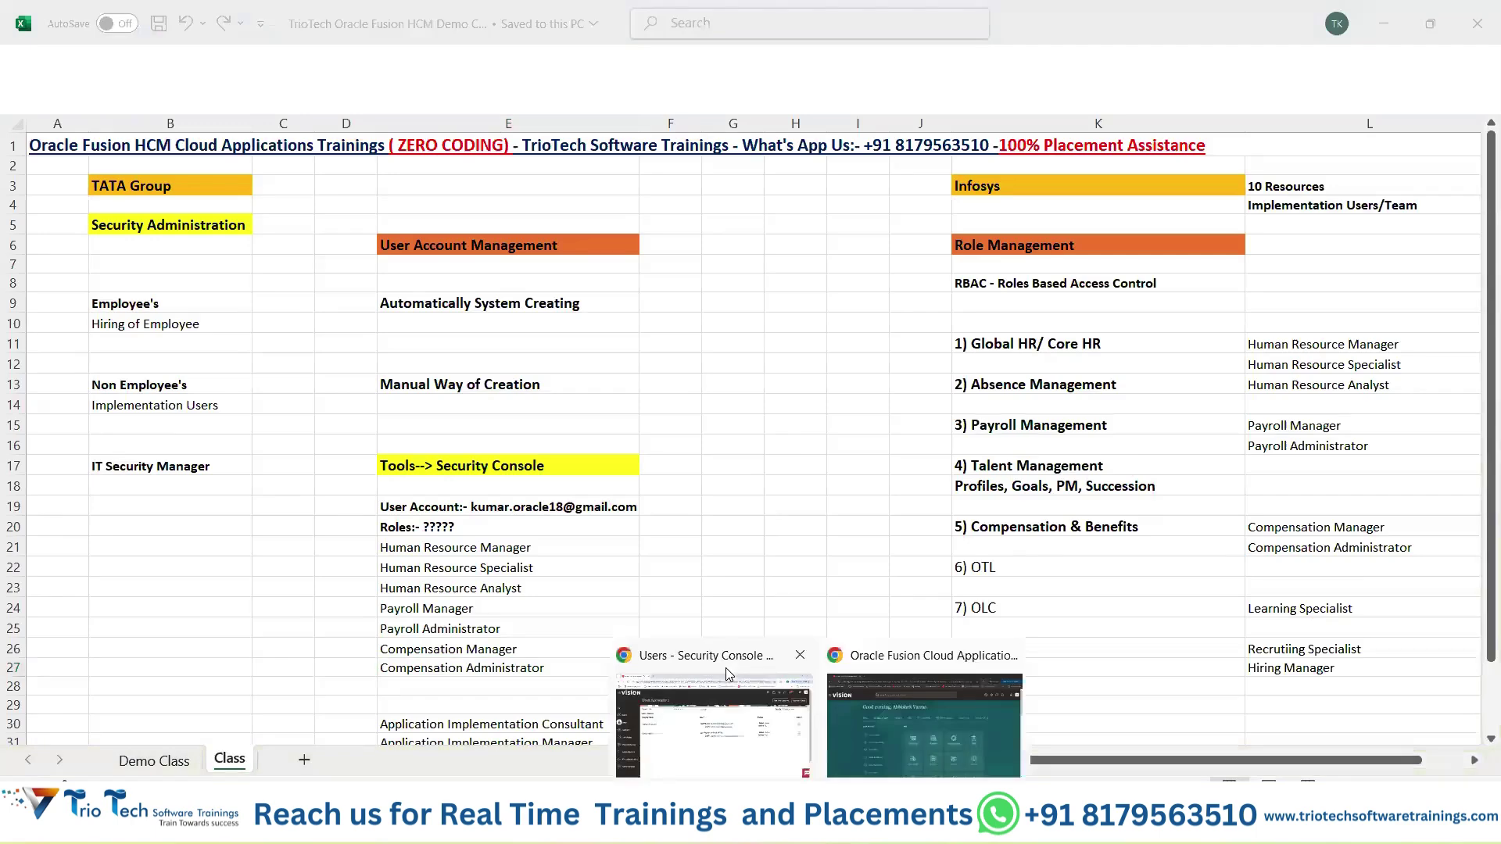
Return to the Security Console results and open the first matching user's account details.
left_click(726, 668)
left_click(301, 388)
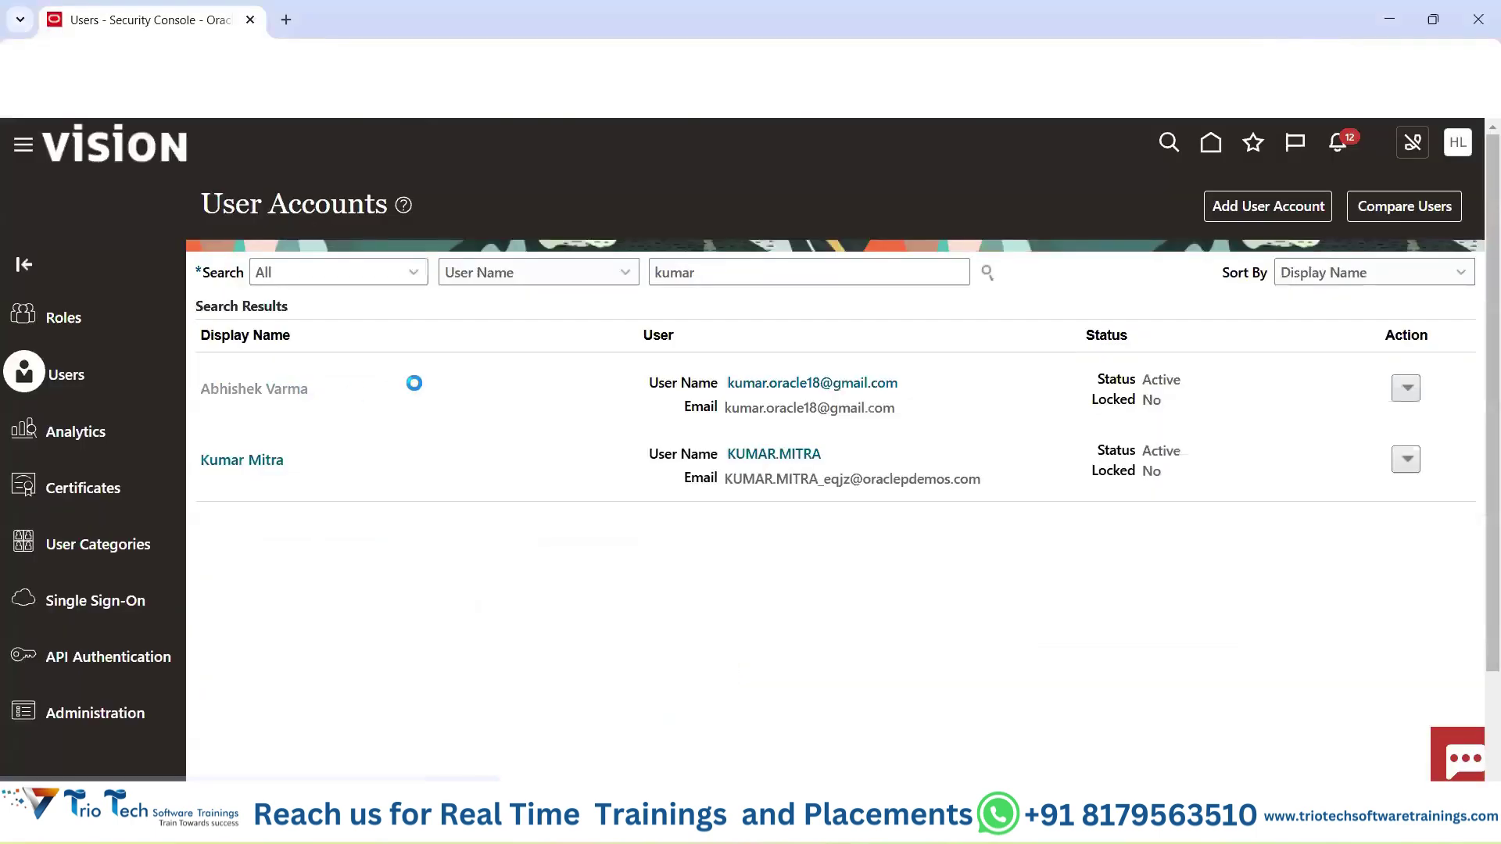
scroll(1220, 221, "down", 2)
scroll(1219, 221, "up", 2)
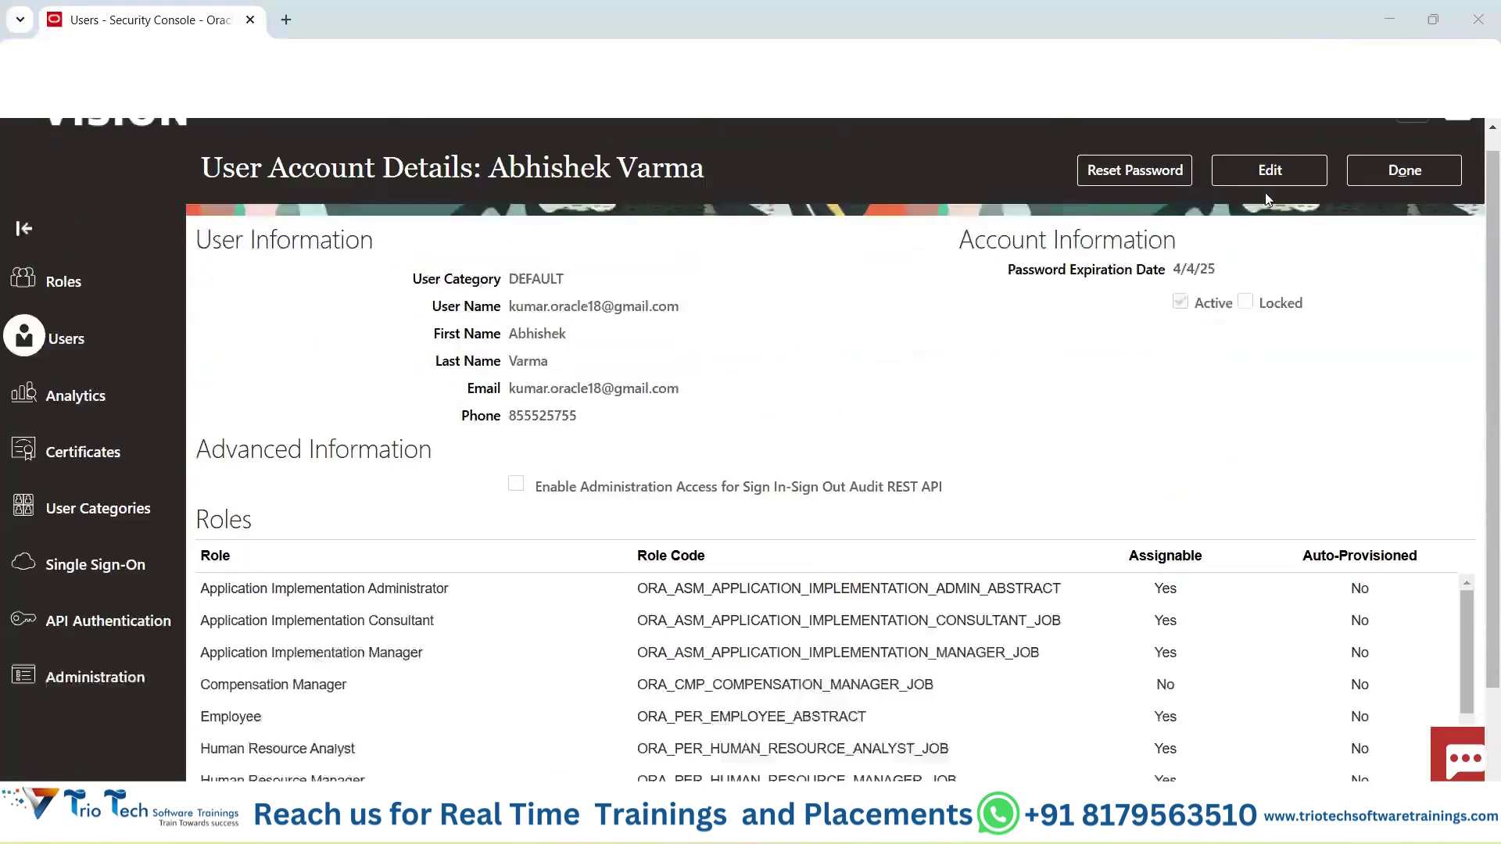
Edit the user account to review its Roles table, then Alt+Tab back to Excel.
left_click(1269, 206)
scroll(1082, 694, "down", 4)
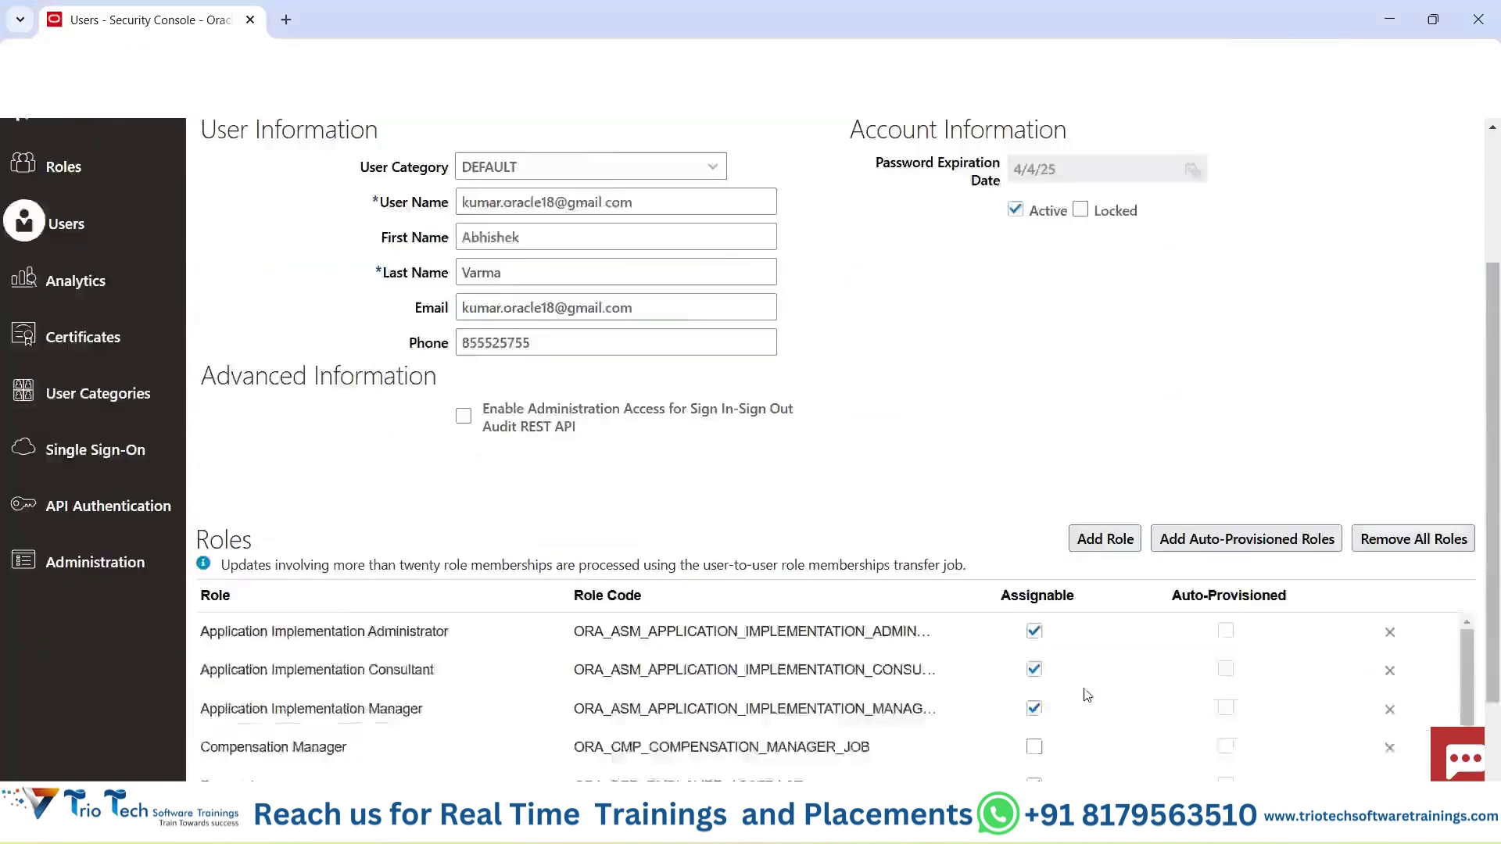
scroll(1035, 637, "down", 3)
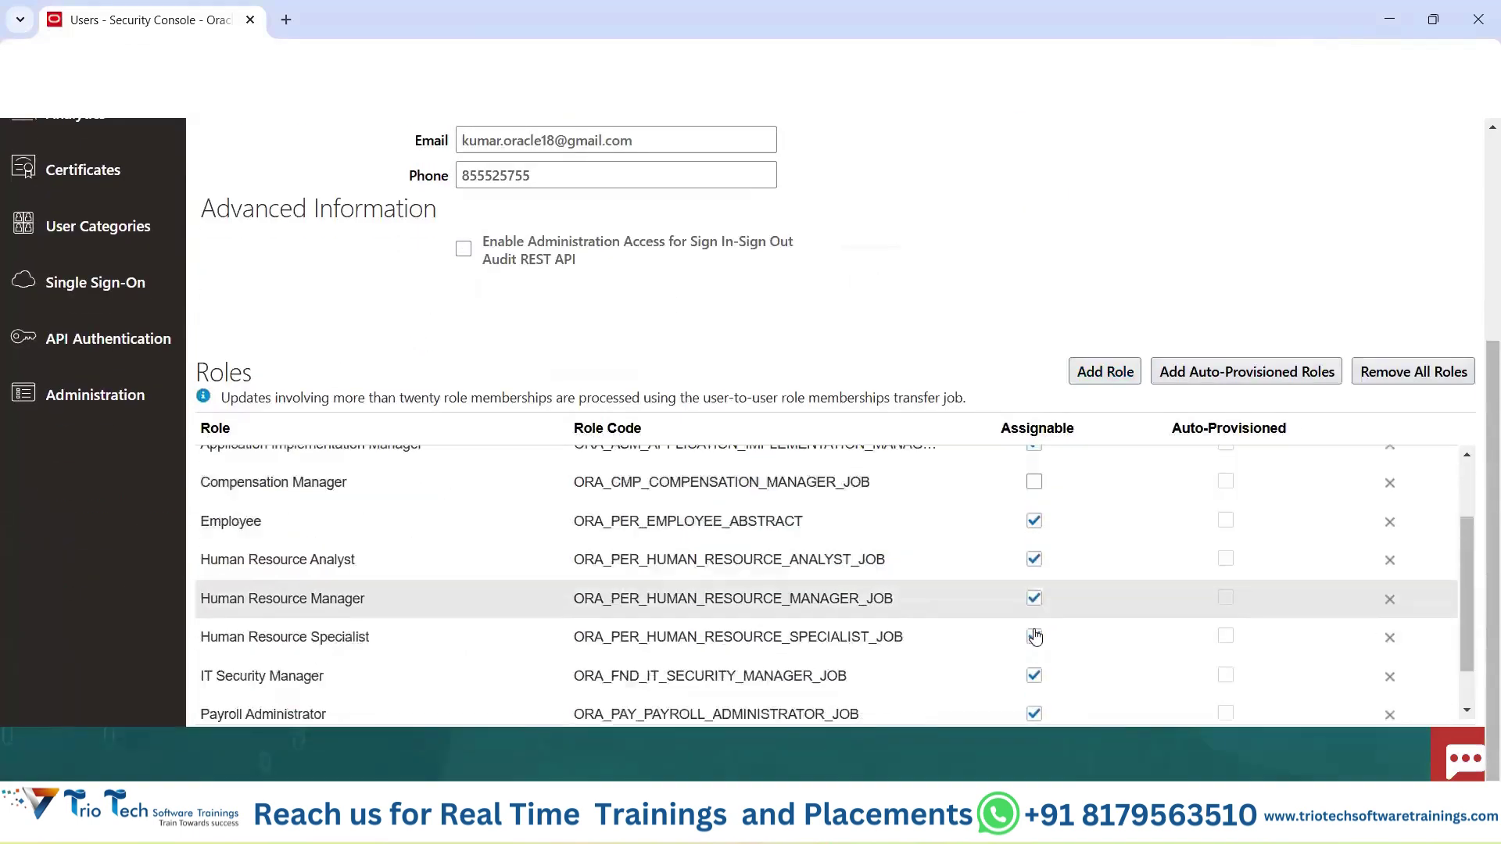
scroll(1081, 631, "up", 10)
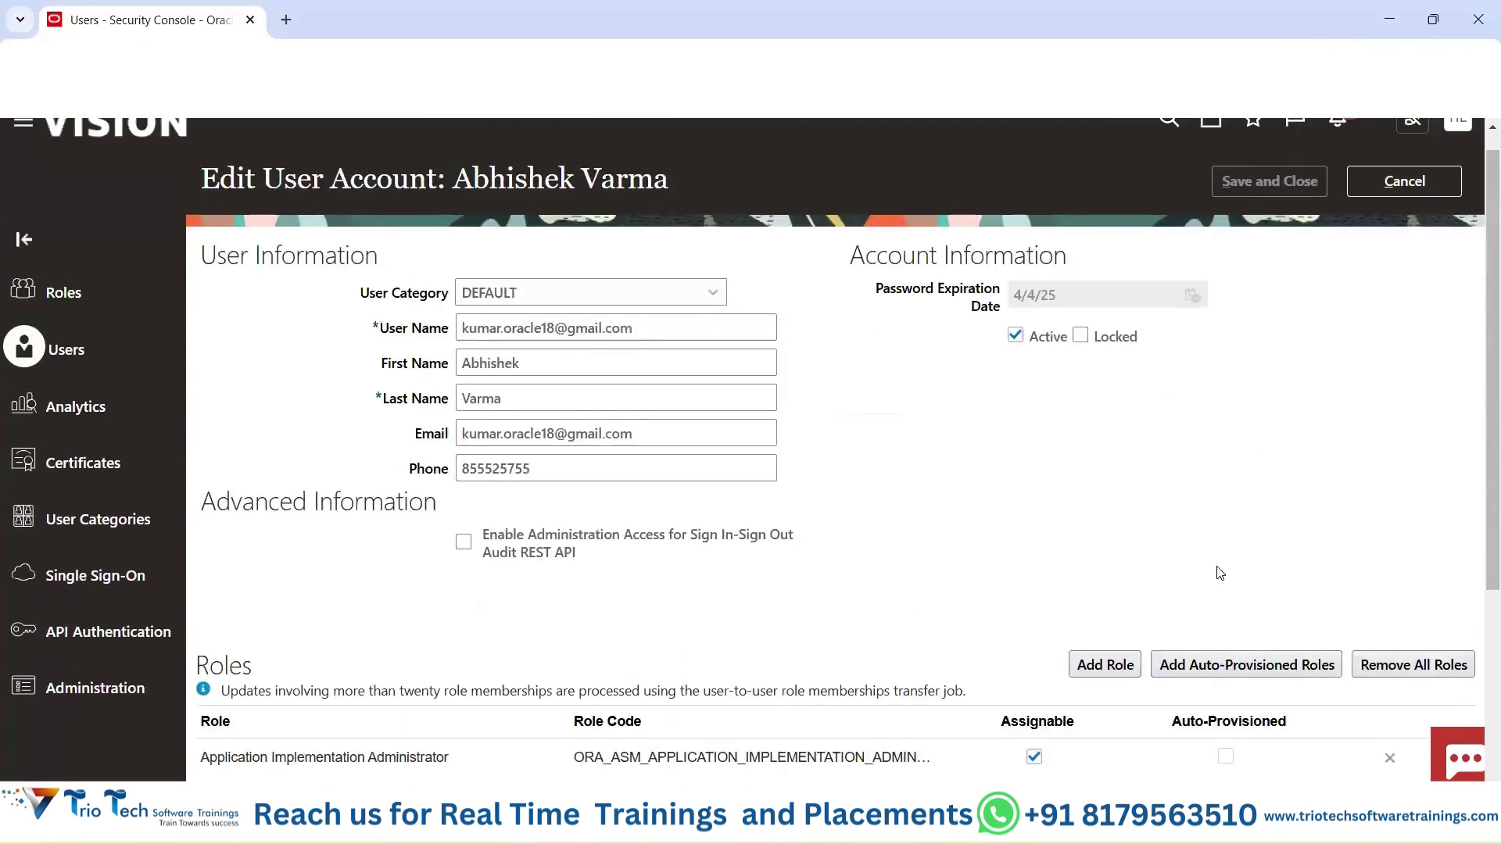
scroll(1231, 401, "down", 3)
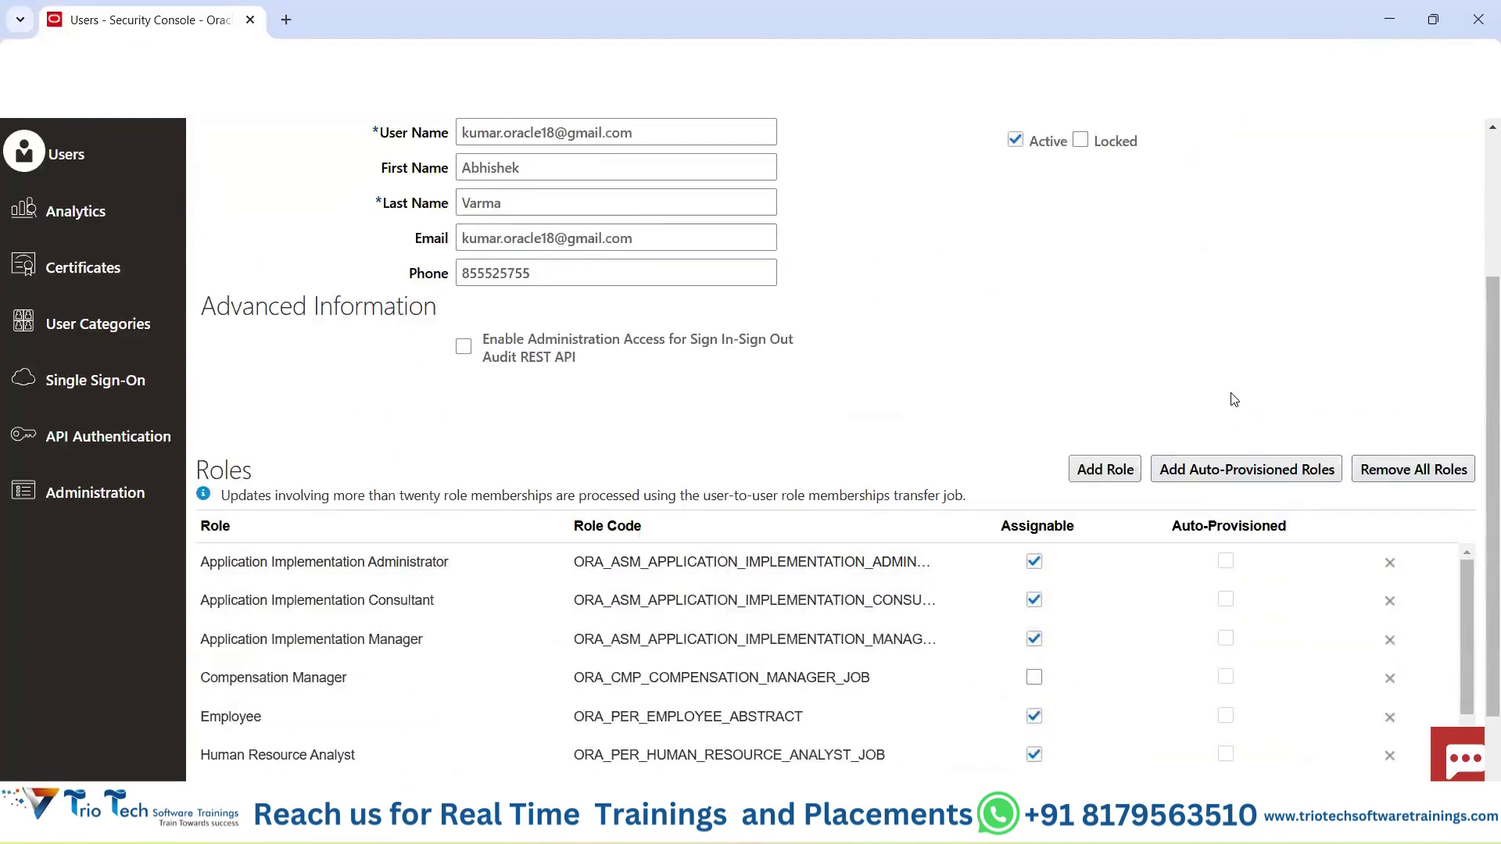
scroll(1234, 400, "up", 3)
scroll(1230, 399, "down", 5)
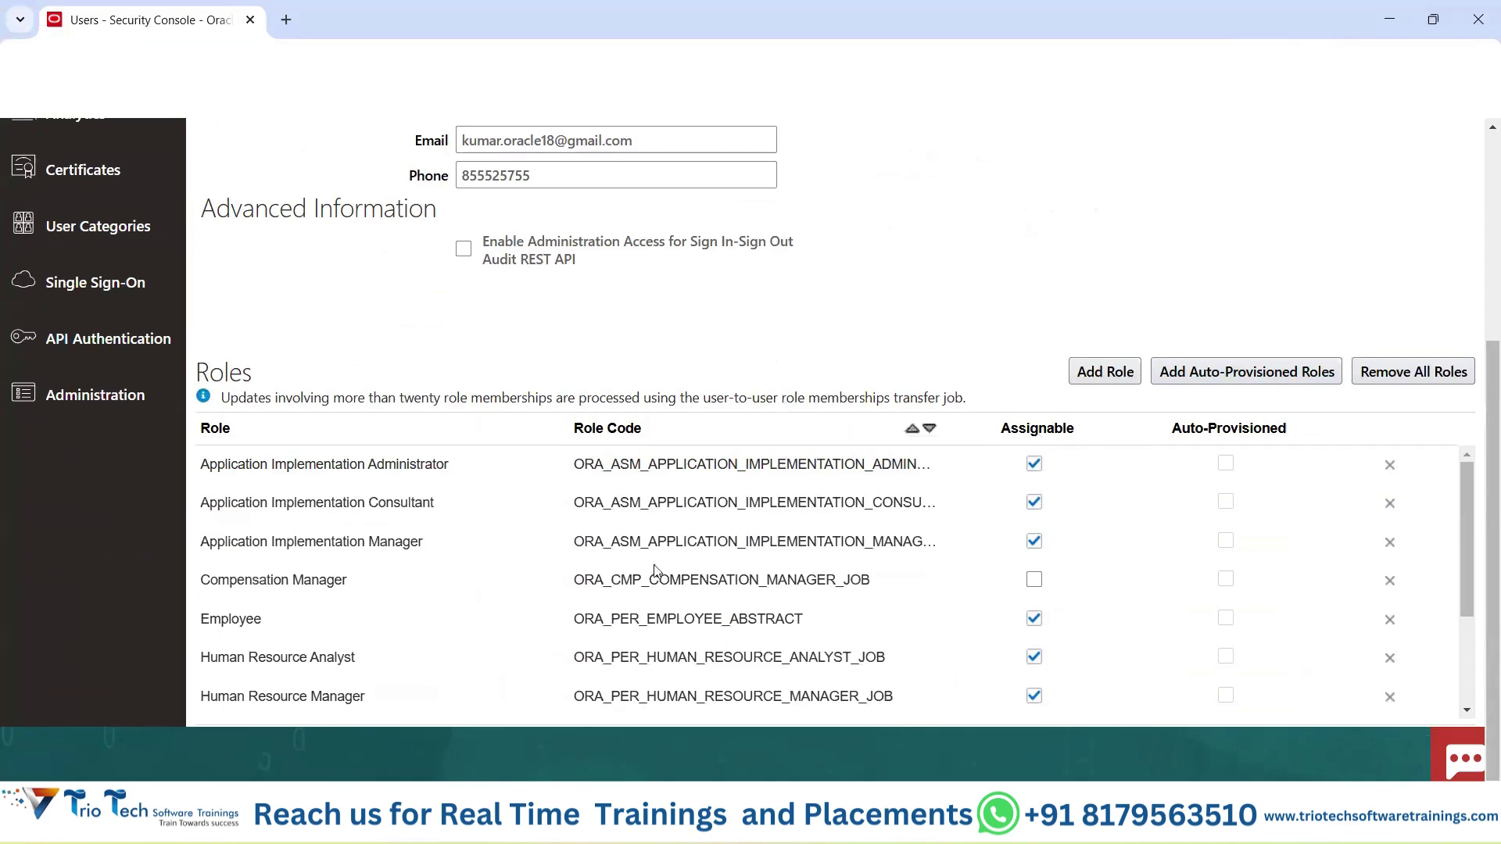
key("alt+Tab")
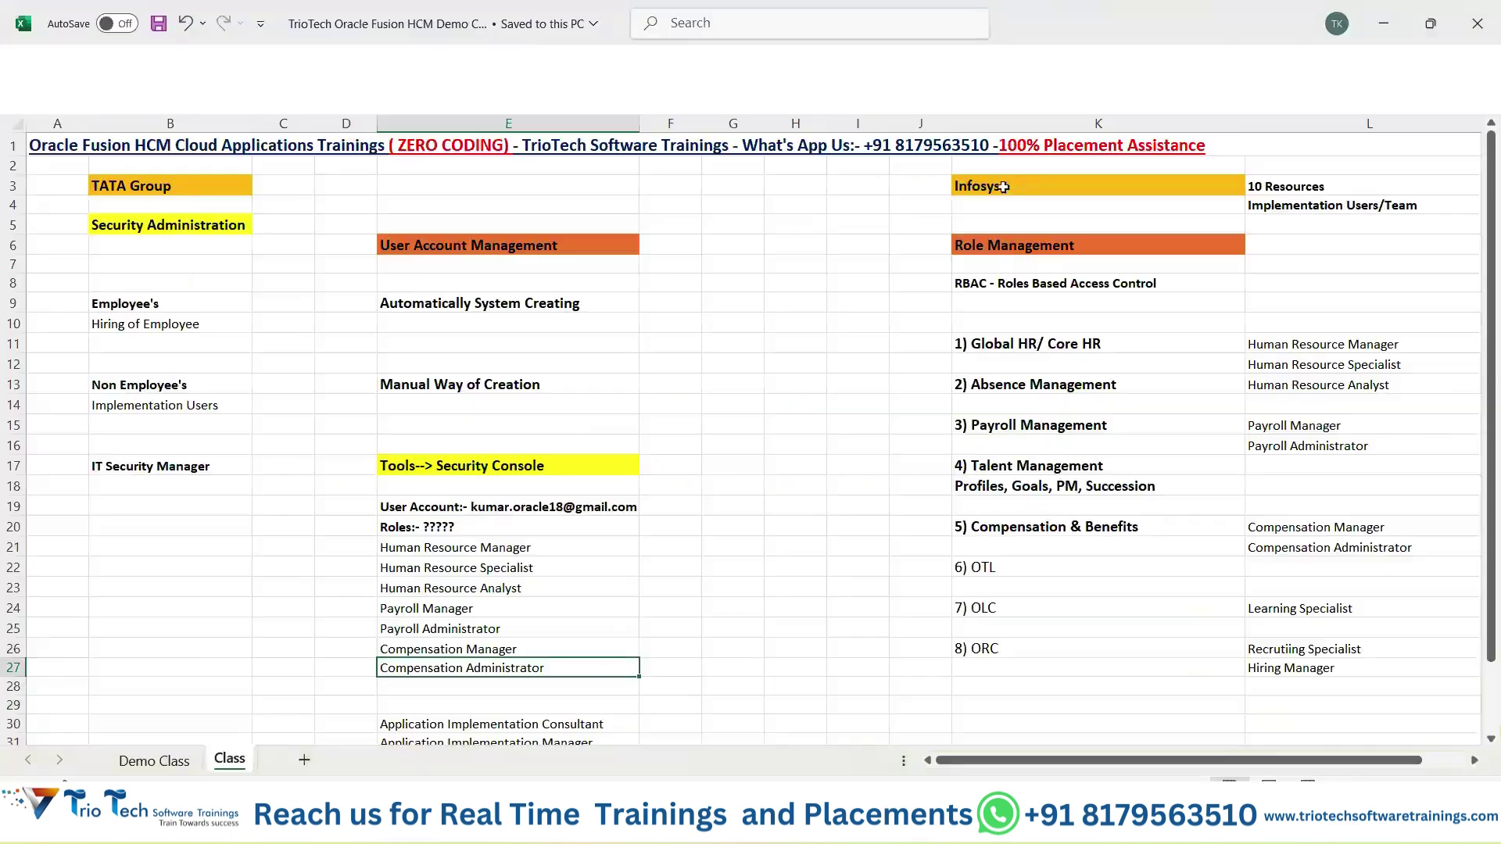
Select the Role Management notes in K6:L28, then cancel the account edit in Chrome.
left_click_drag(1189, 244, 1337, 283)
left_click_drag(1340, 599, 1333, 688)
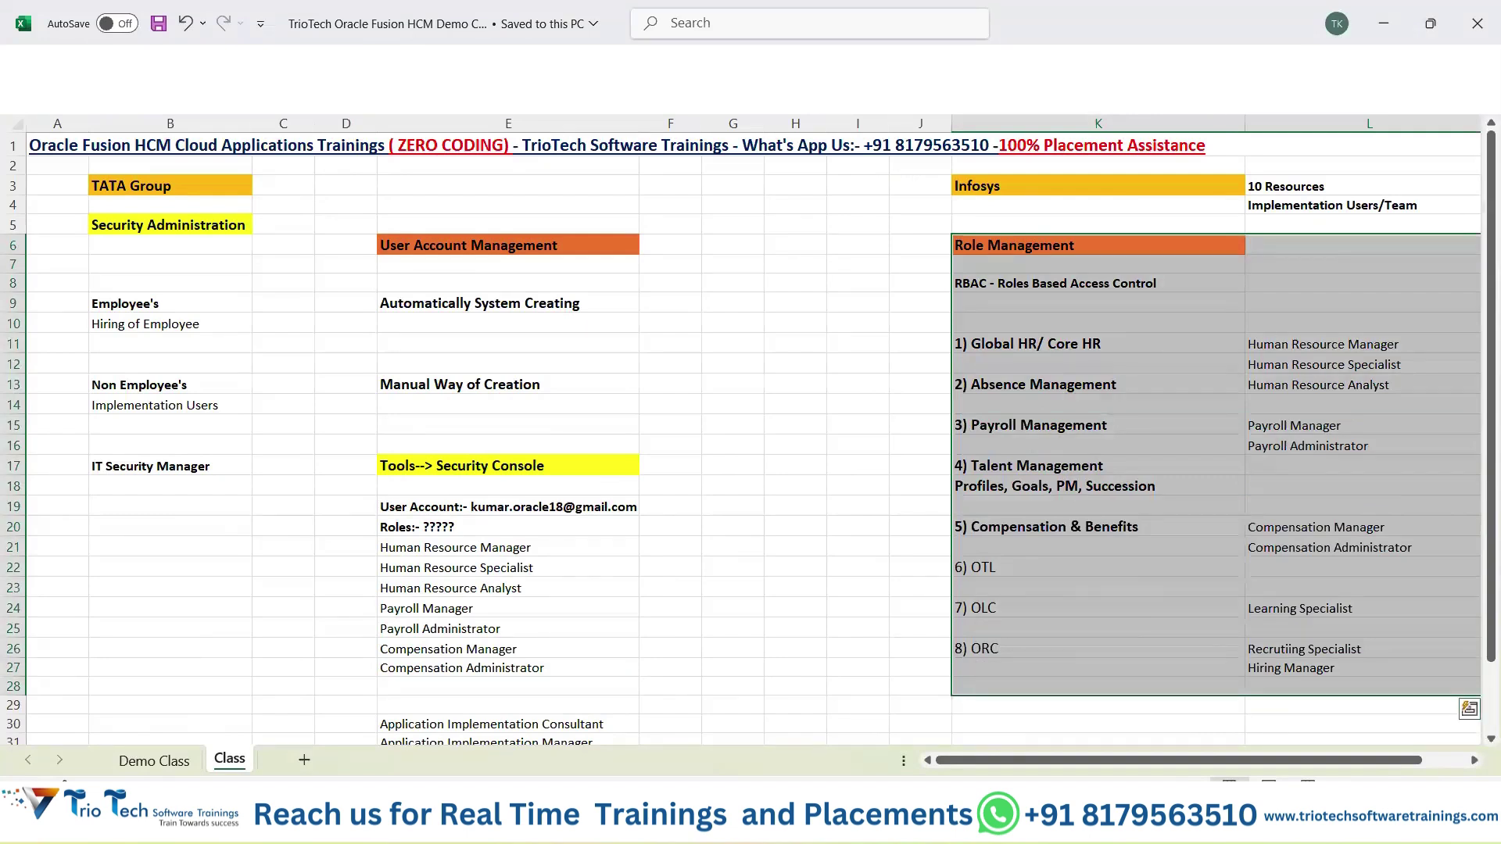
left_click(819, 824)
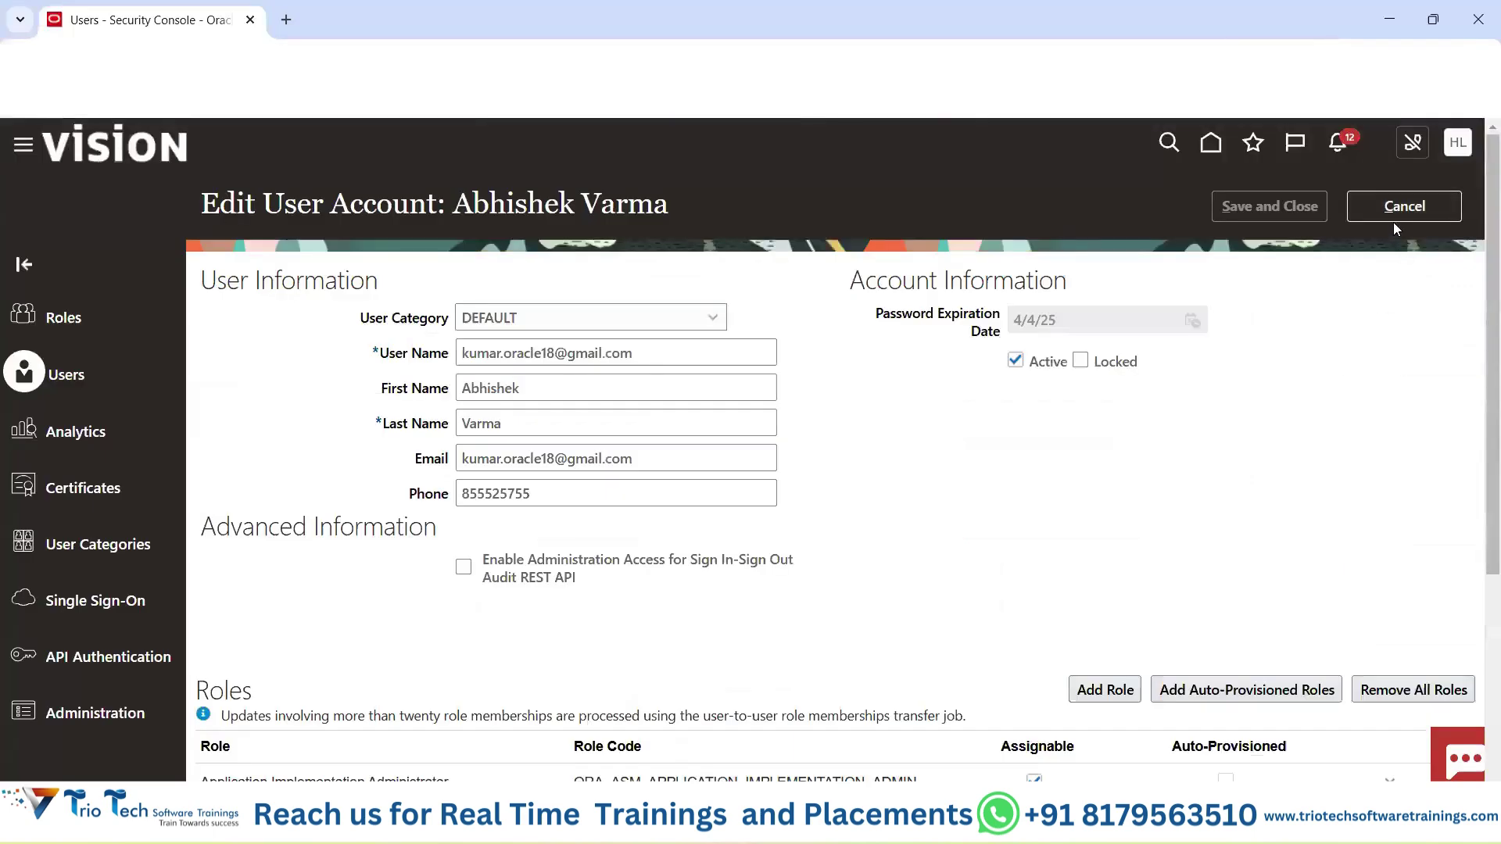
double_click(1394, 206)
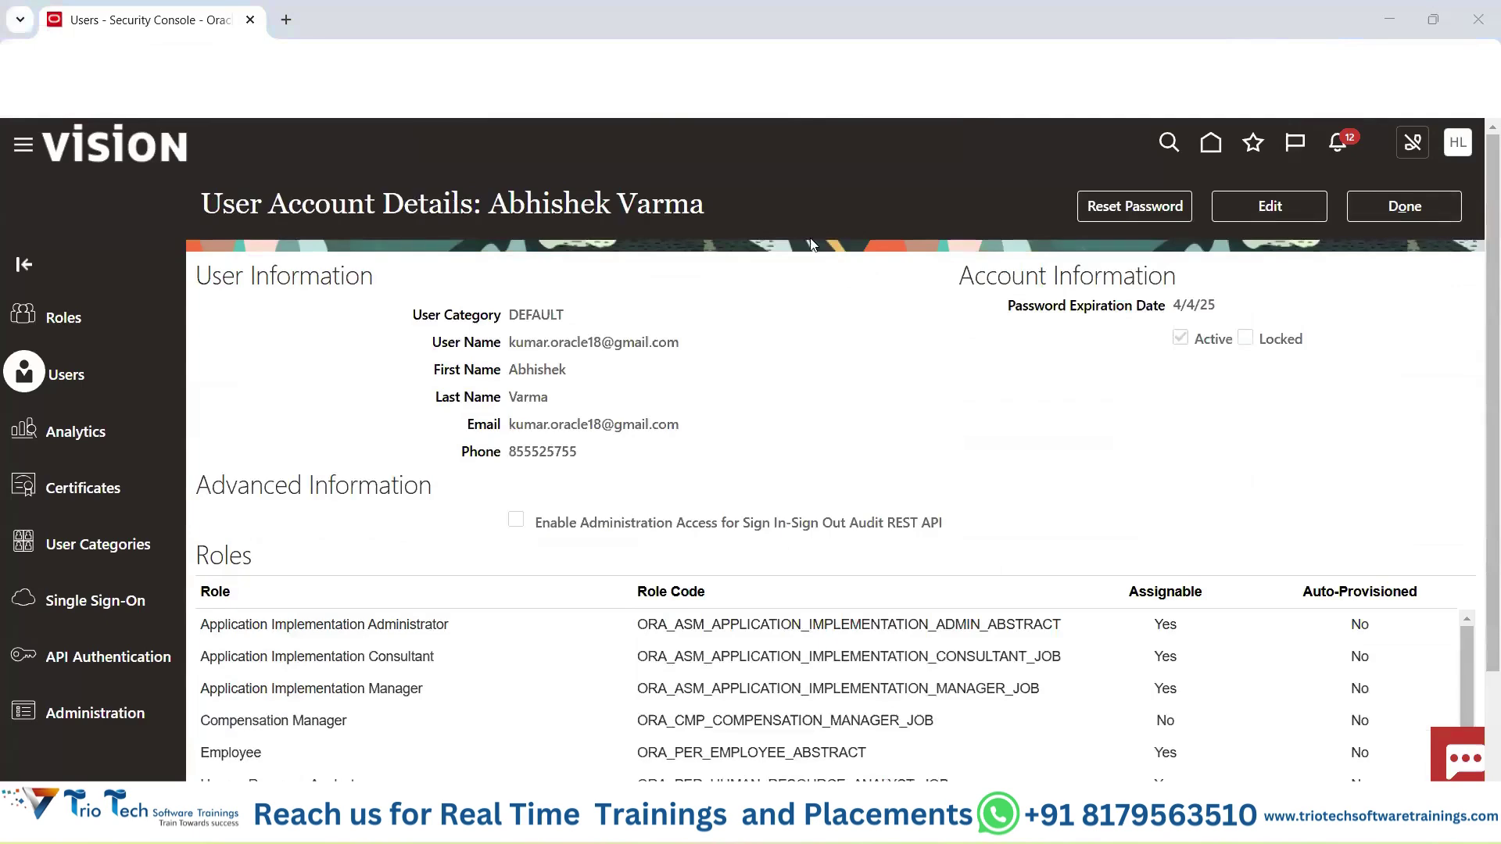
Edit the account, search roles for 'human' in Add Role, then close the dialog without adding.
left_click(1295, 212)
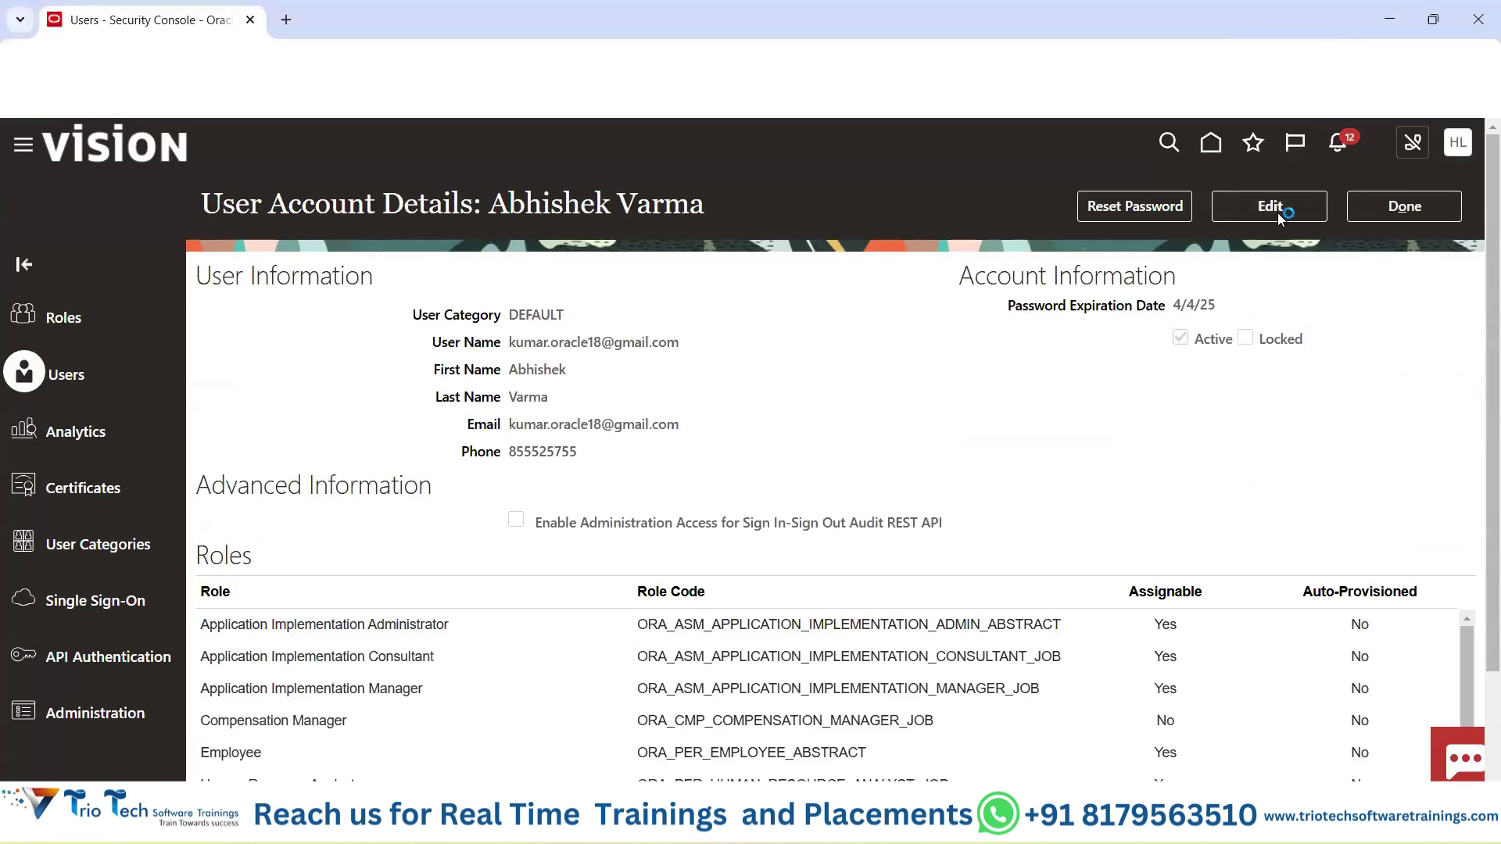
left_click(1079, 702)
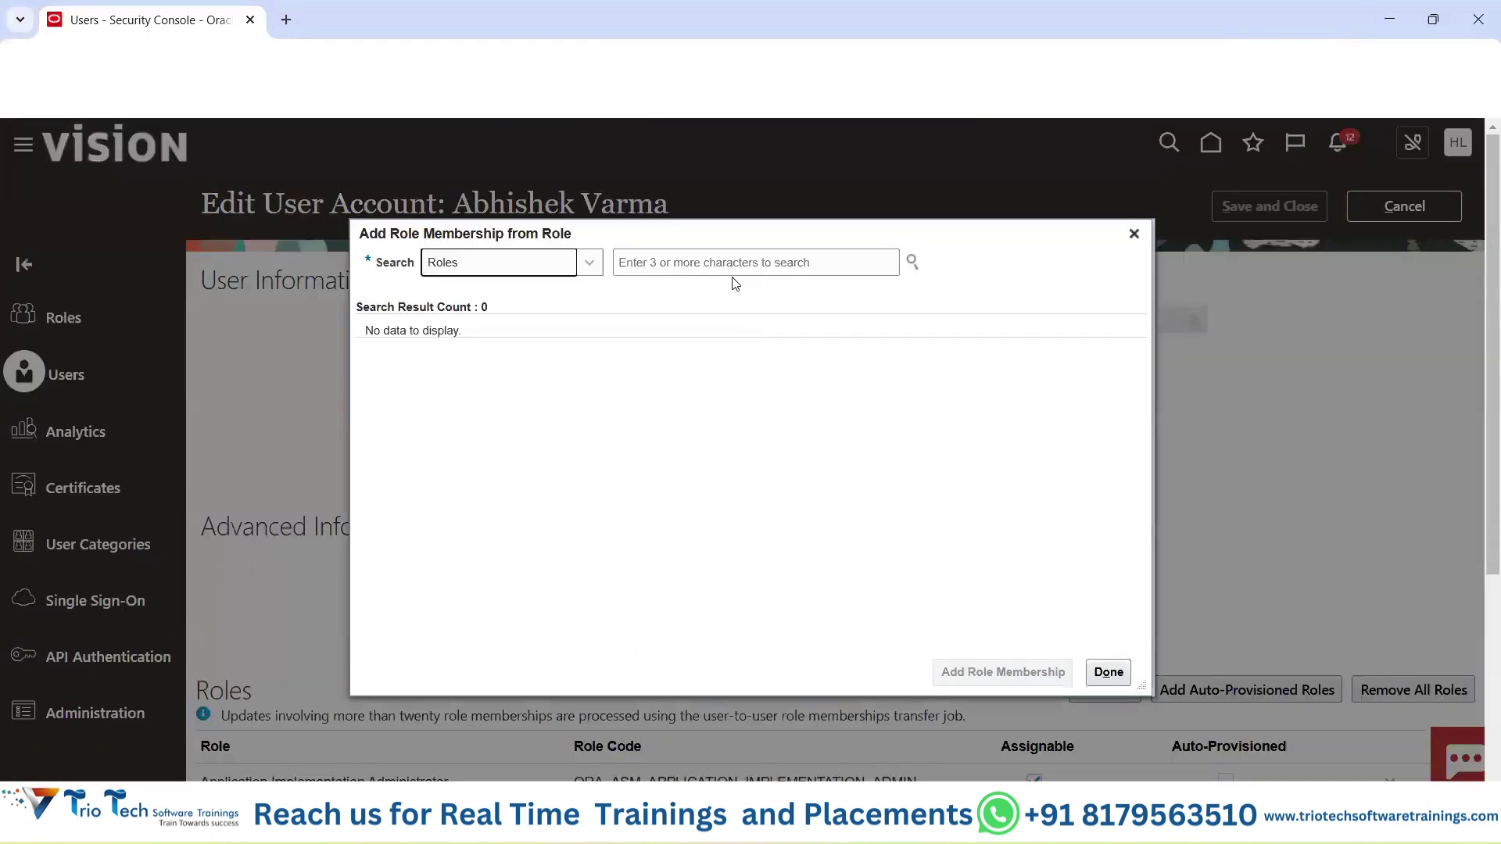
left_click(728, 265)
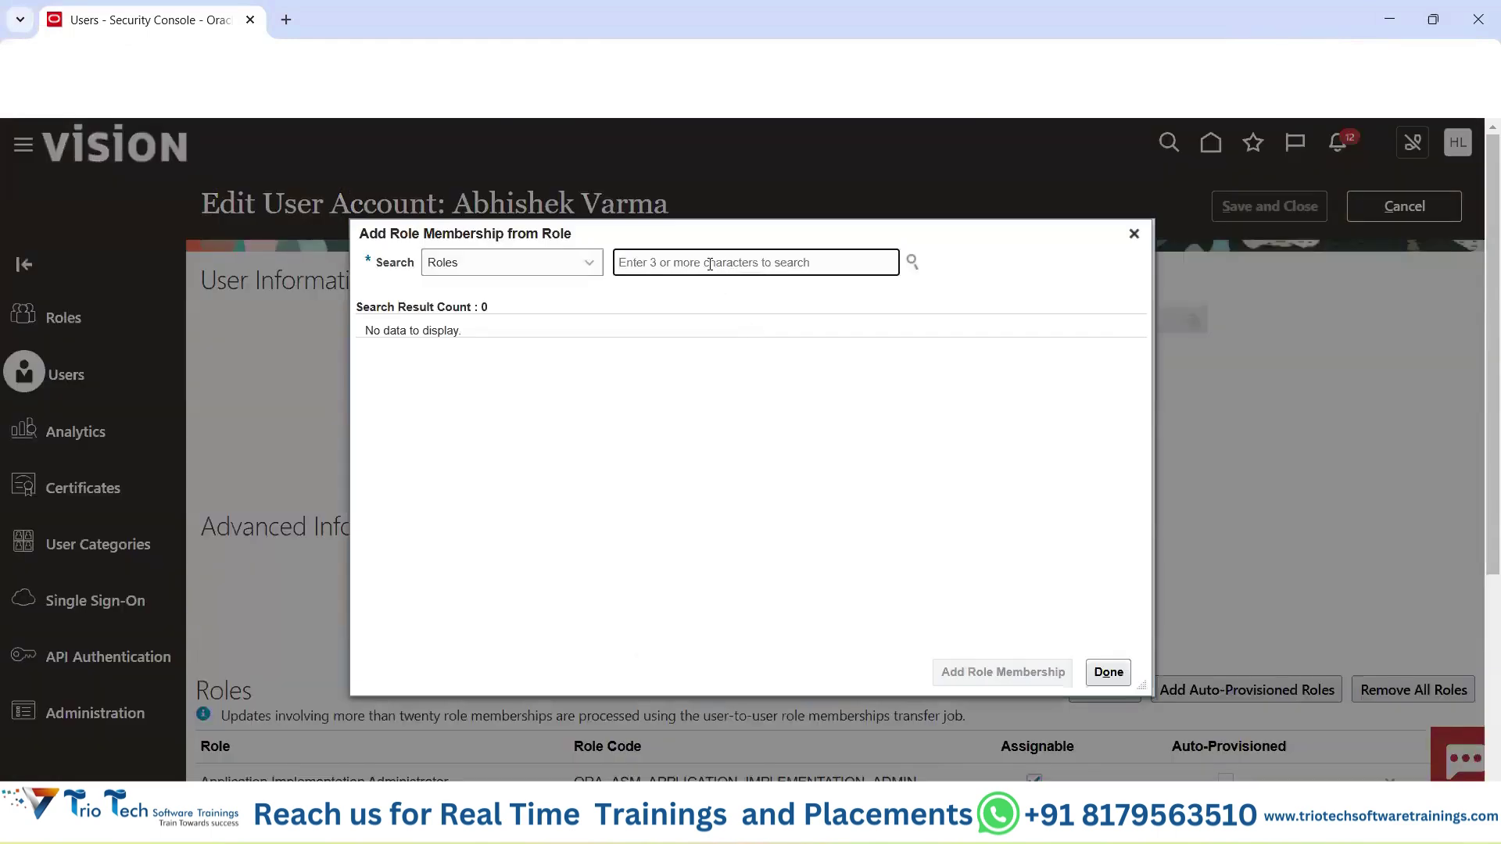
type("human")
left_click(1135, 233)
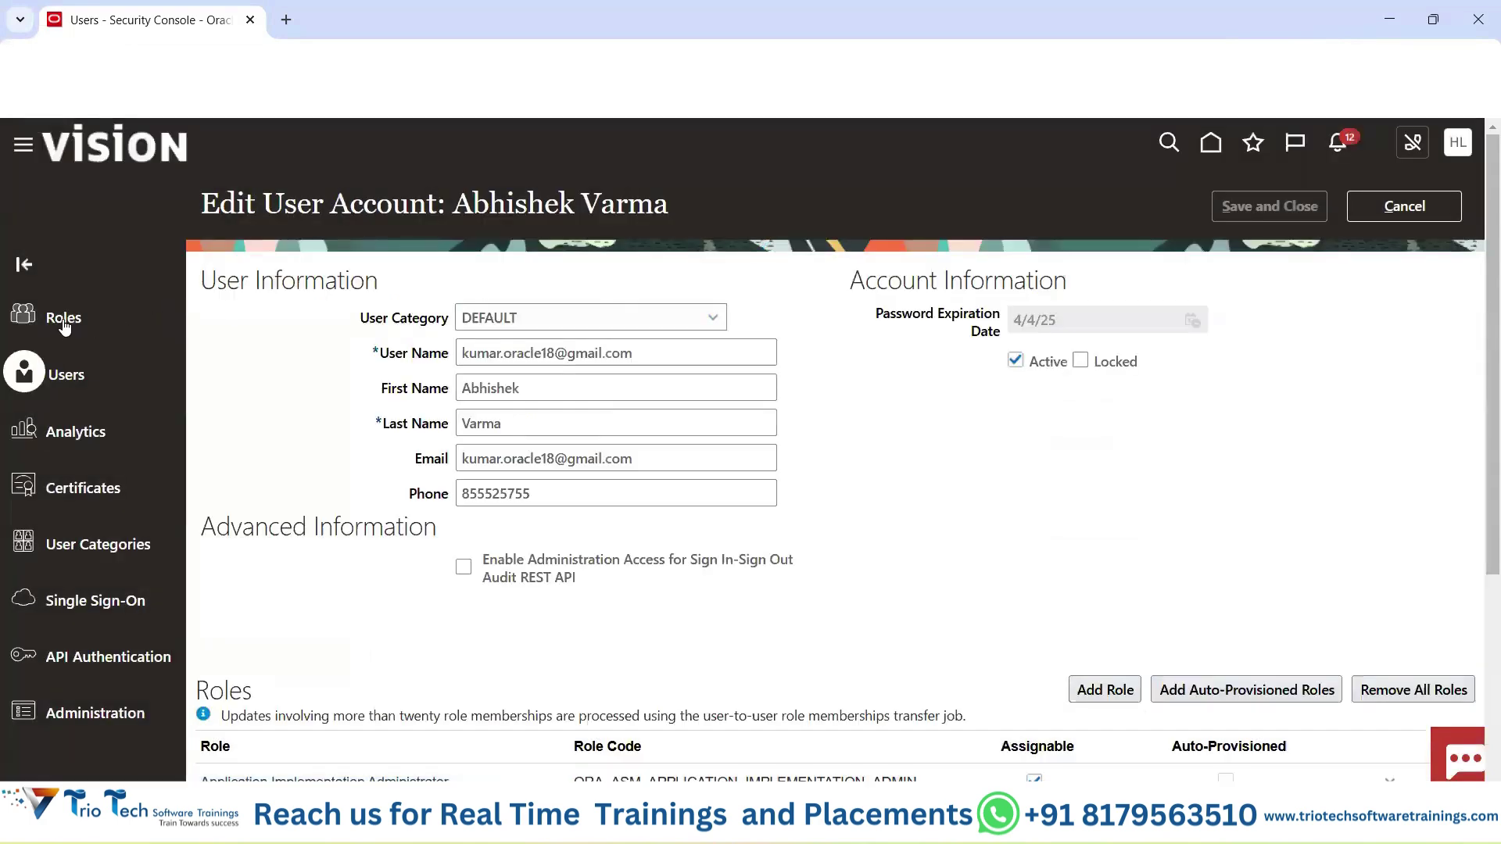
Cancel the edit and open the HL avatar's Settings and Actions menu, highlighting Administration options.
left_click(1395, 211)
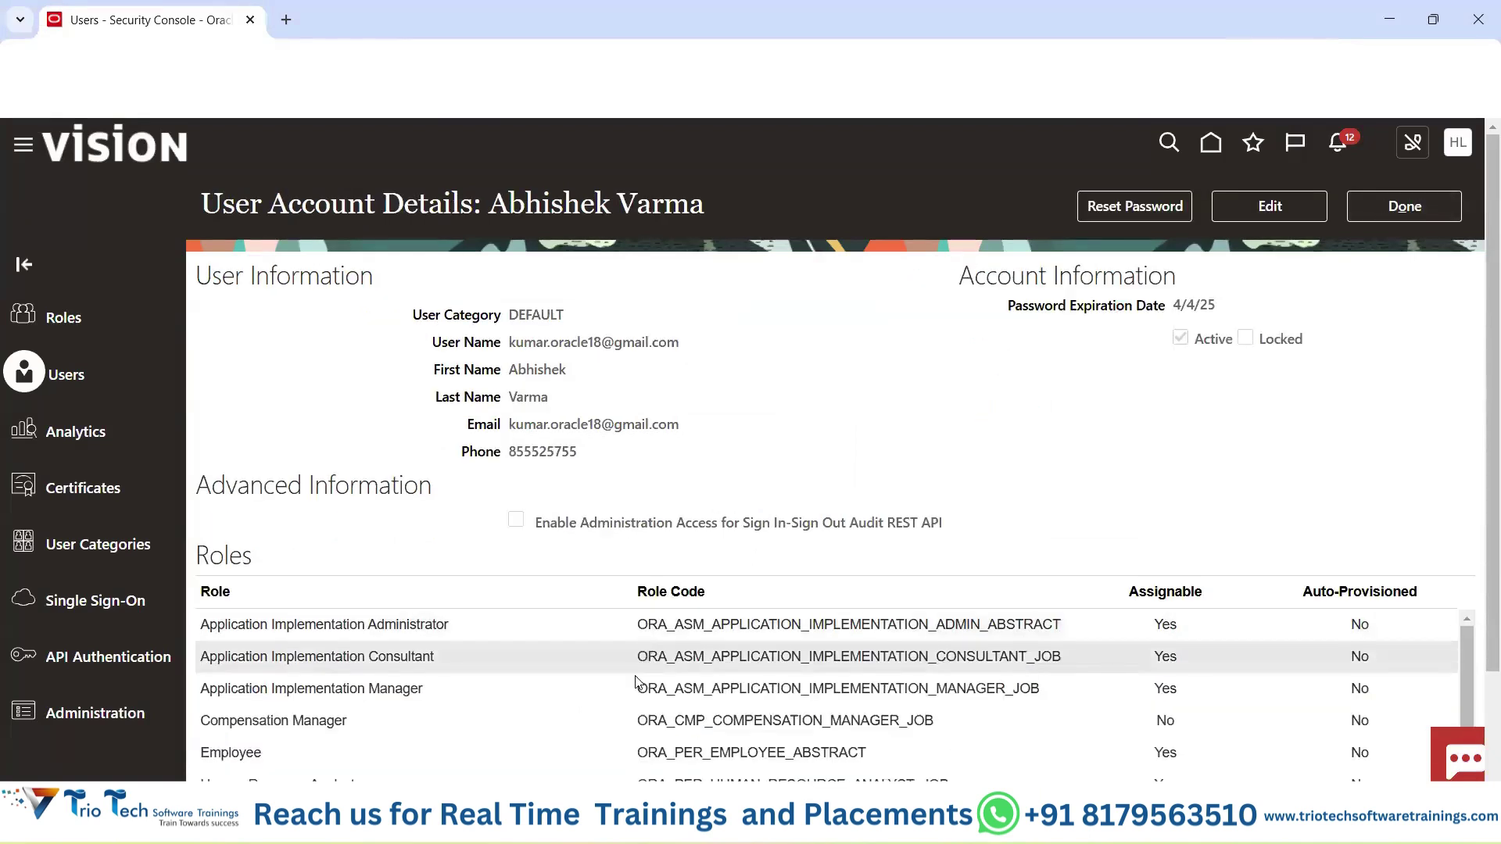
left_click(1460, 155)
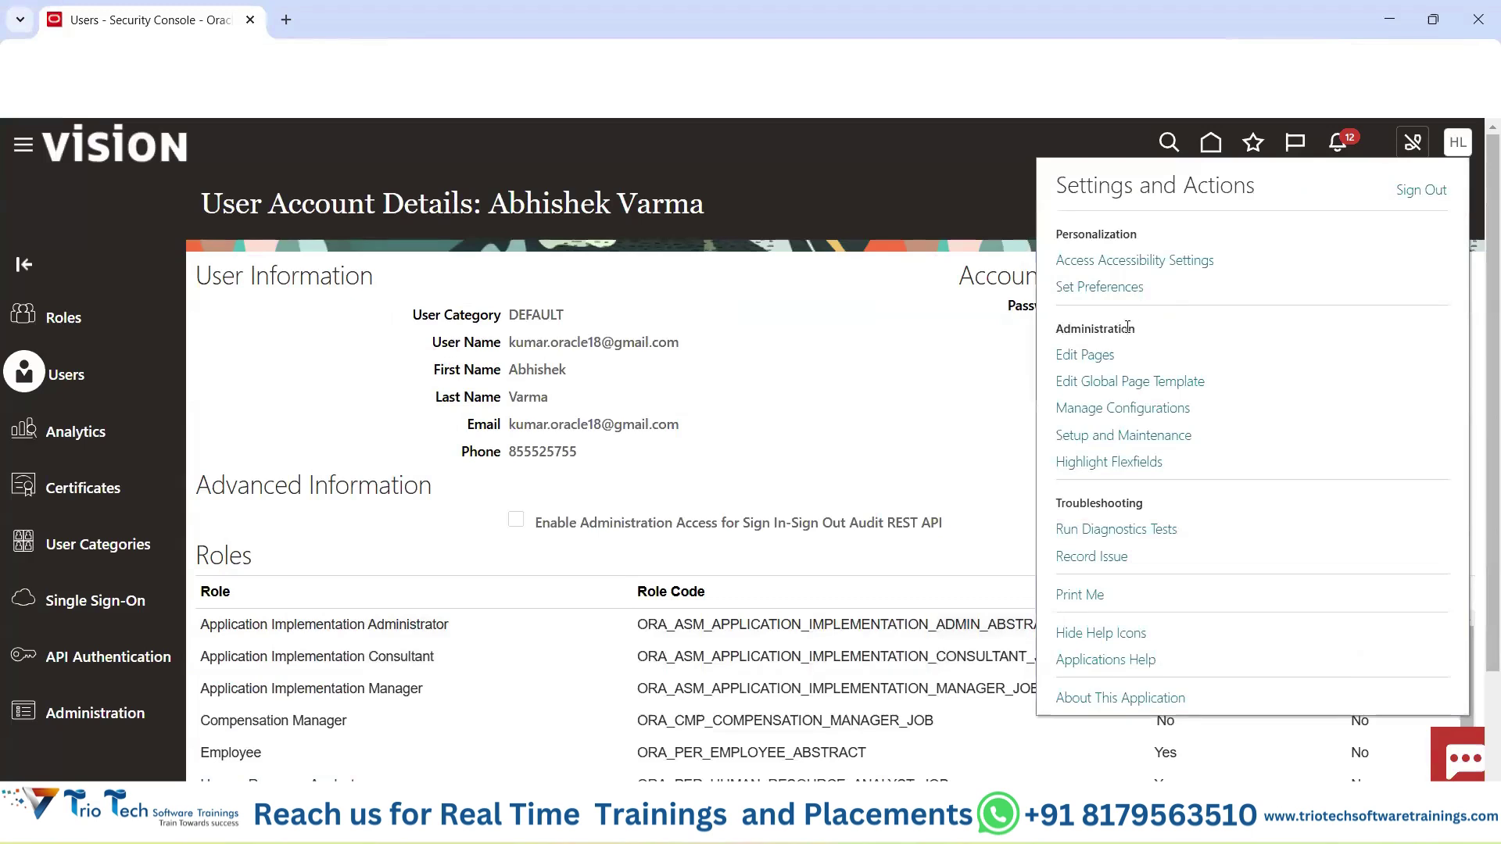
left_click_drag(1057, 328, 1157, 462)
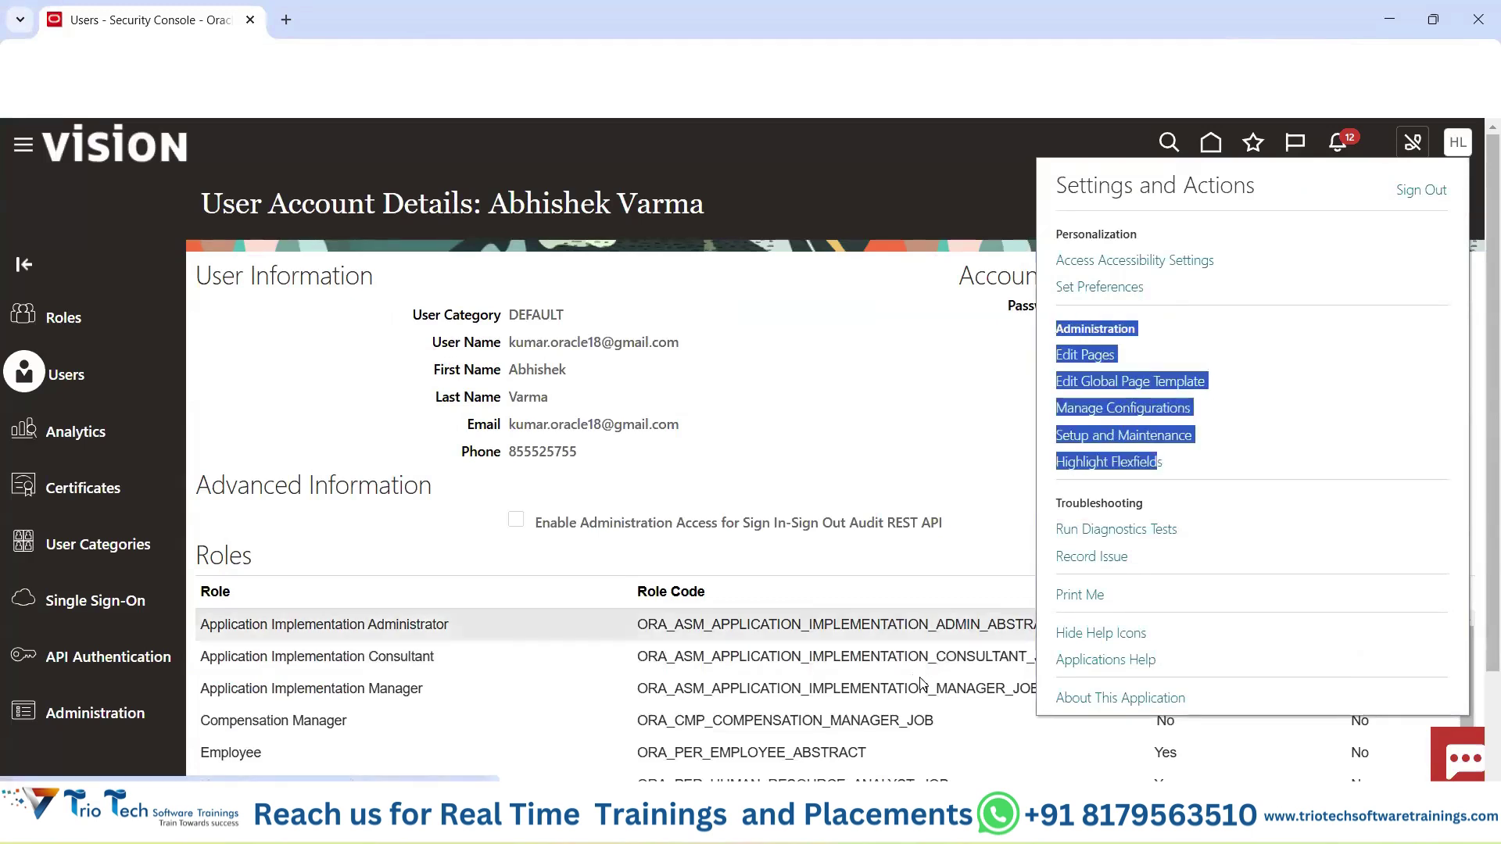
Select the Application Implementation role notes in E30:E33, then switch to the other Oracle browser window.
key("alt+Tab")
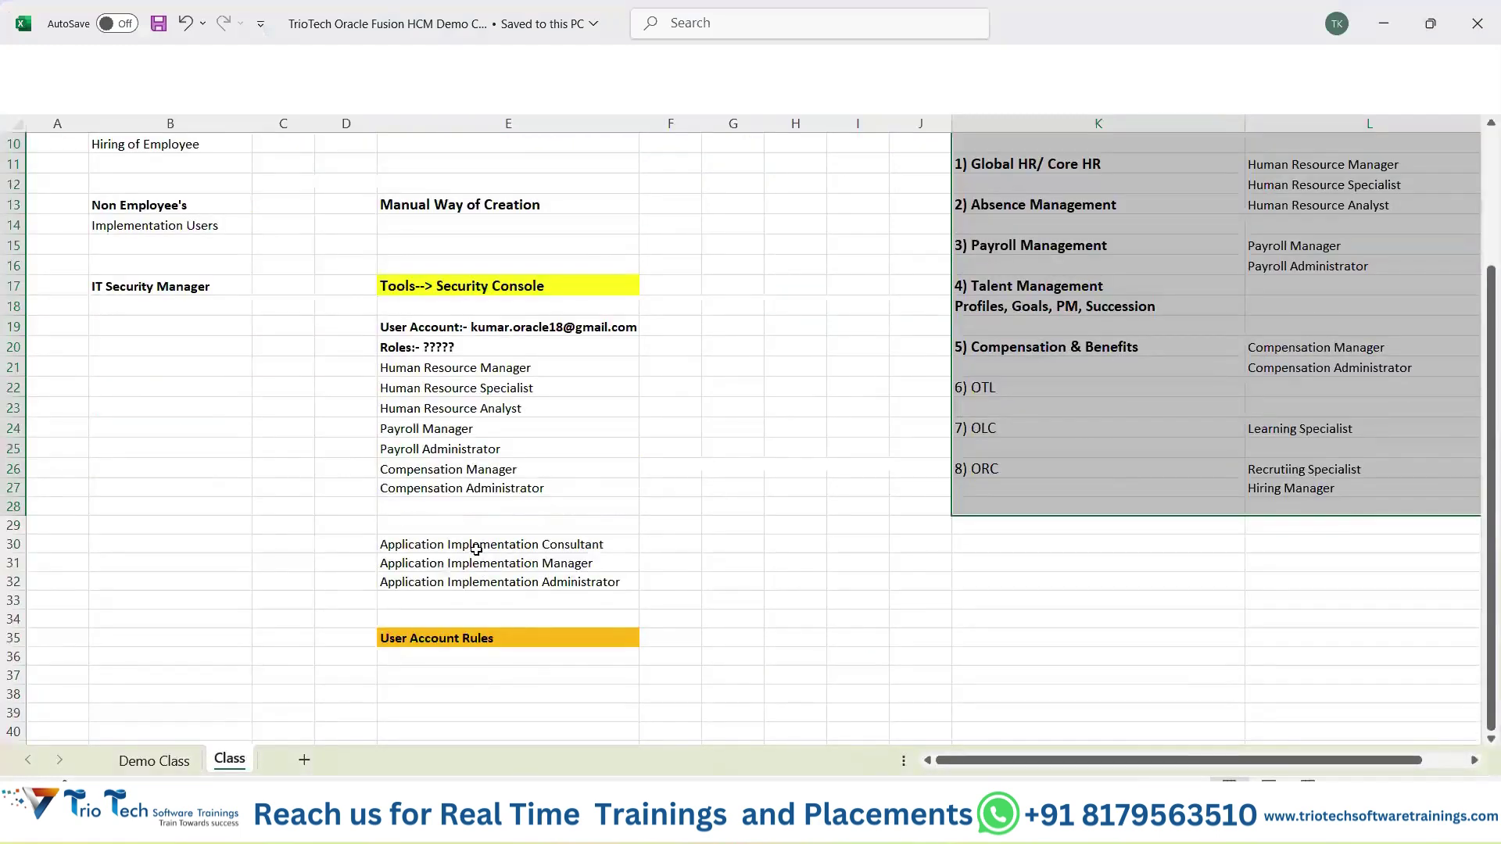
left_click_drag(476, 549, 478, 600)
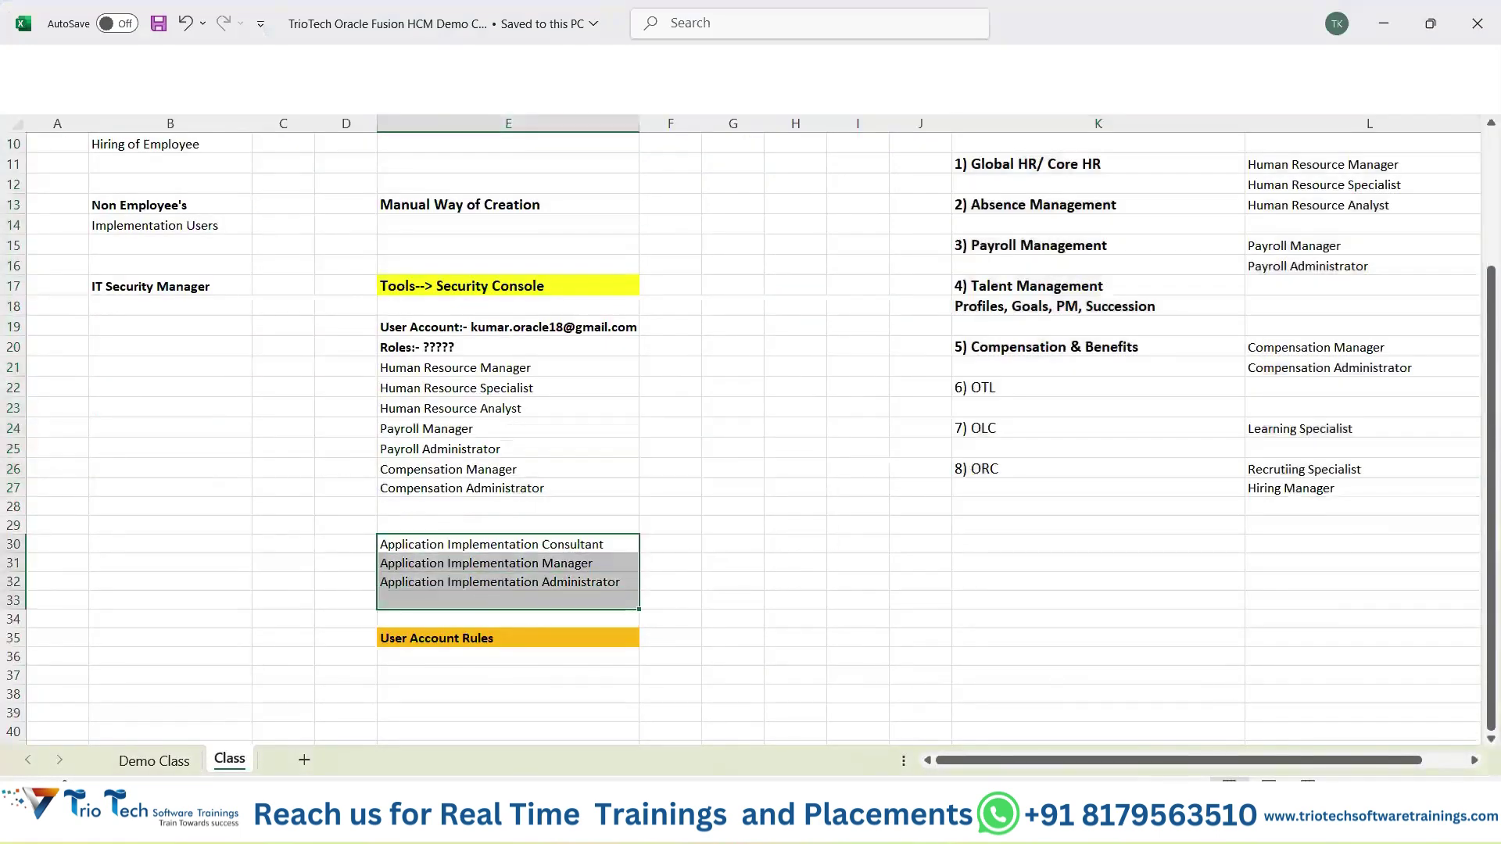
mouse_move(819, 821)
left_click(930, 719)
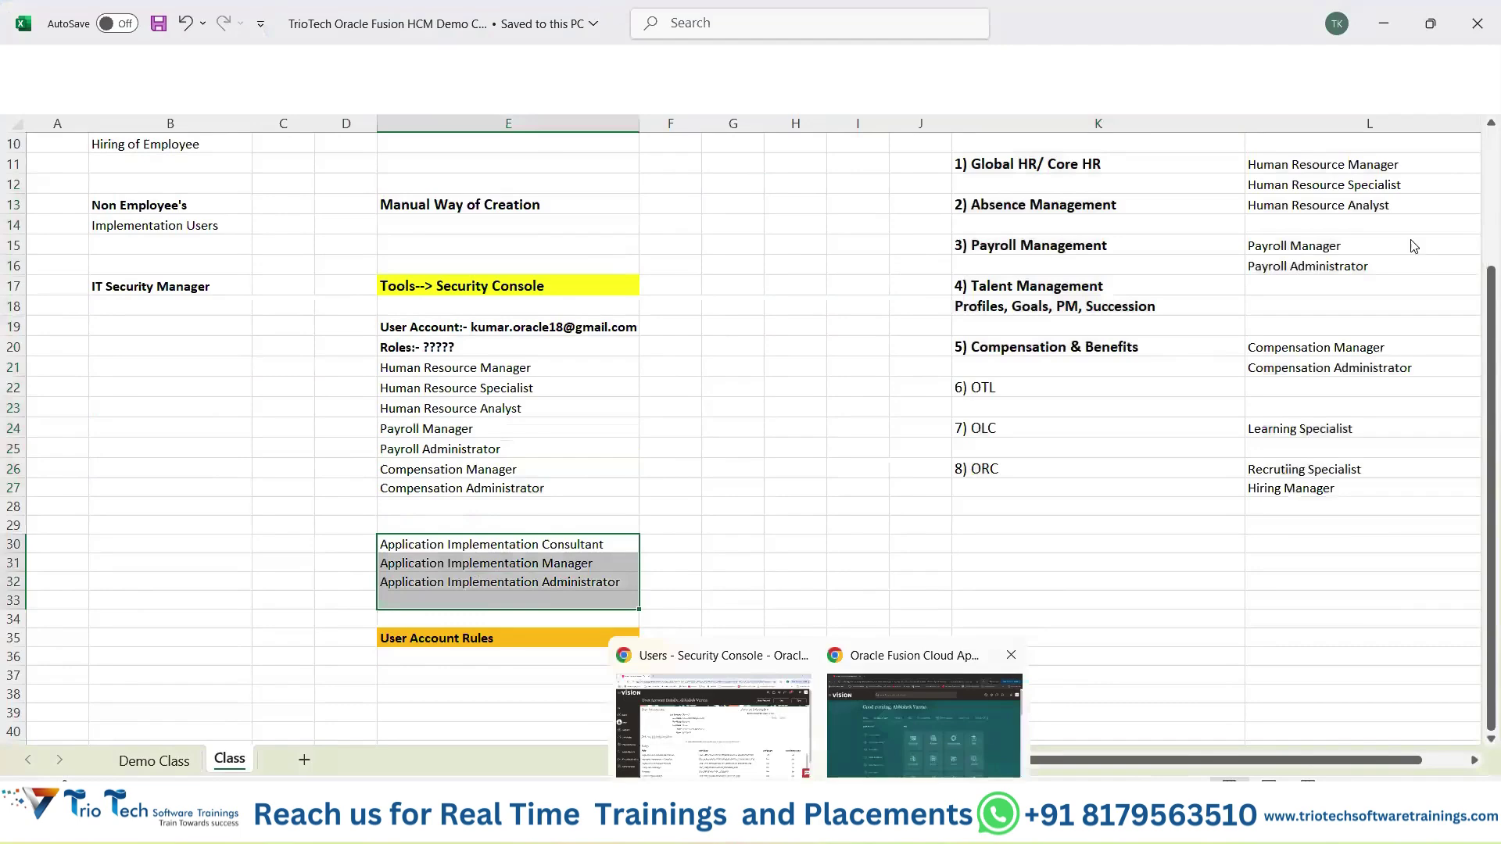
Show the AV avatar's Settings and Actions Administration options, then return to Excel's Class sheet.
left_click(1466, 173)
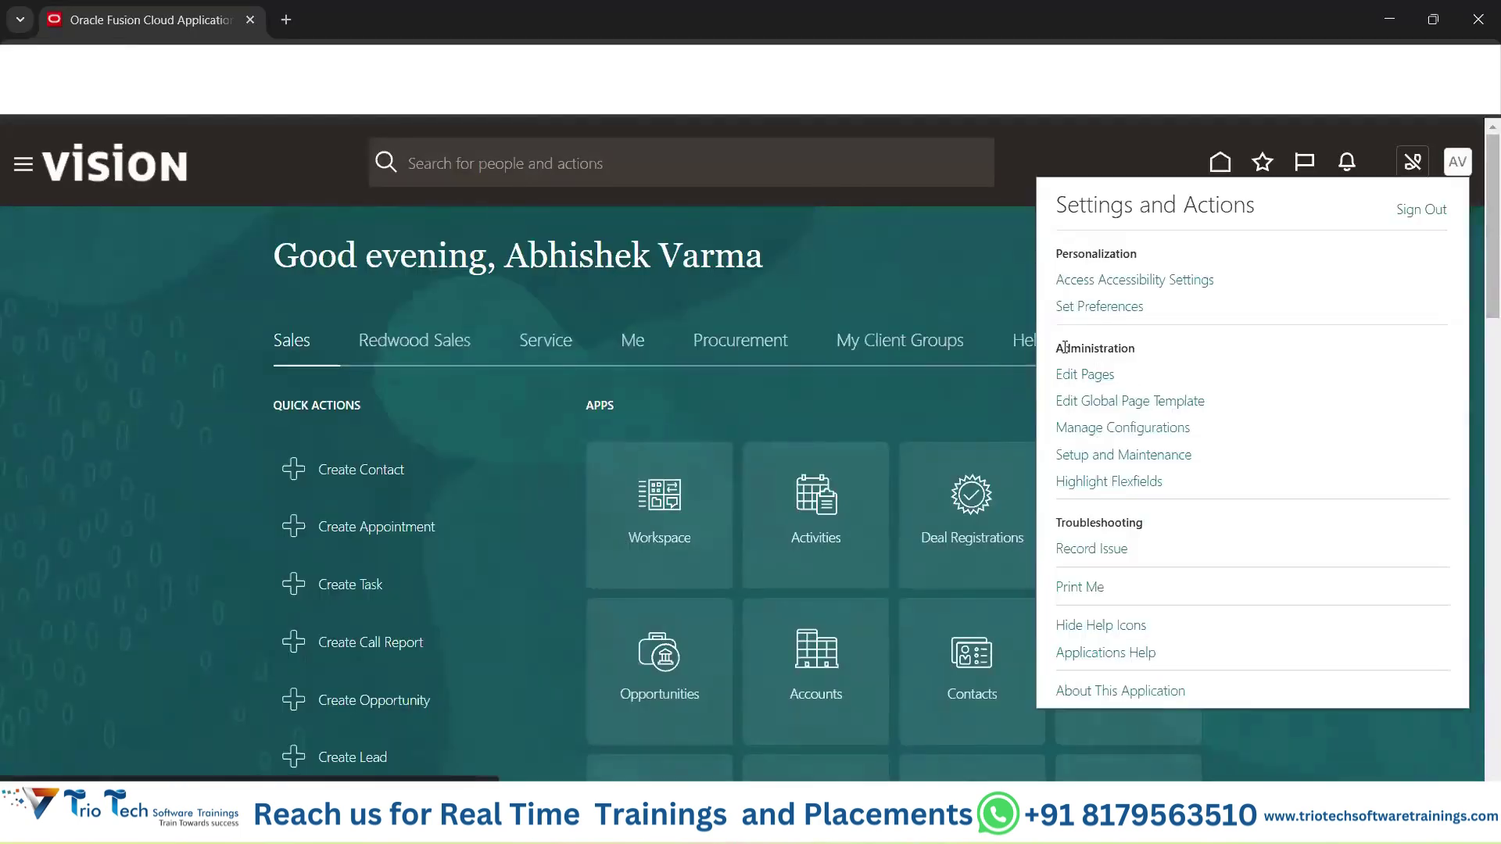
left_click_drag(1055, 347, 1165, 485)
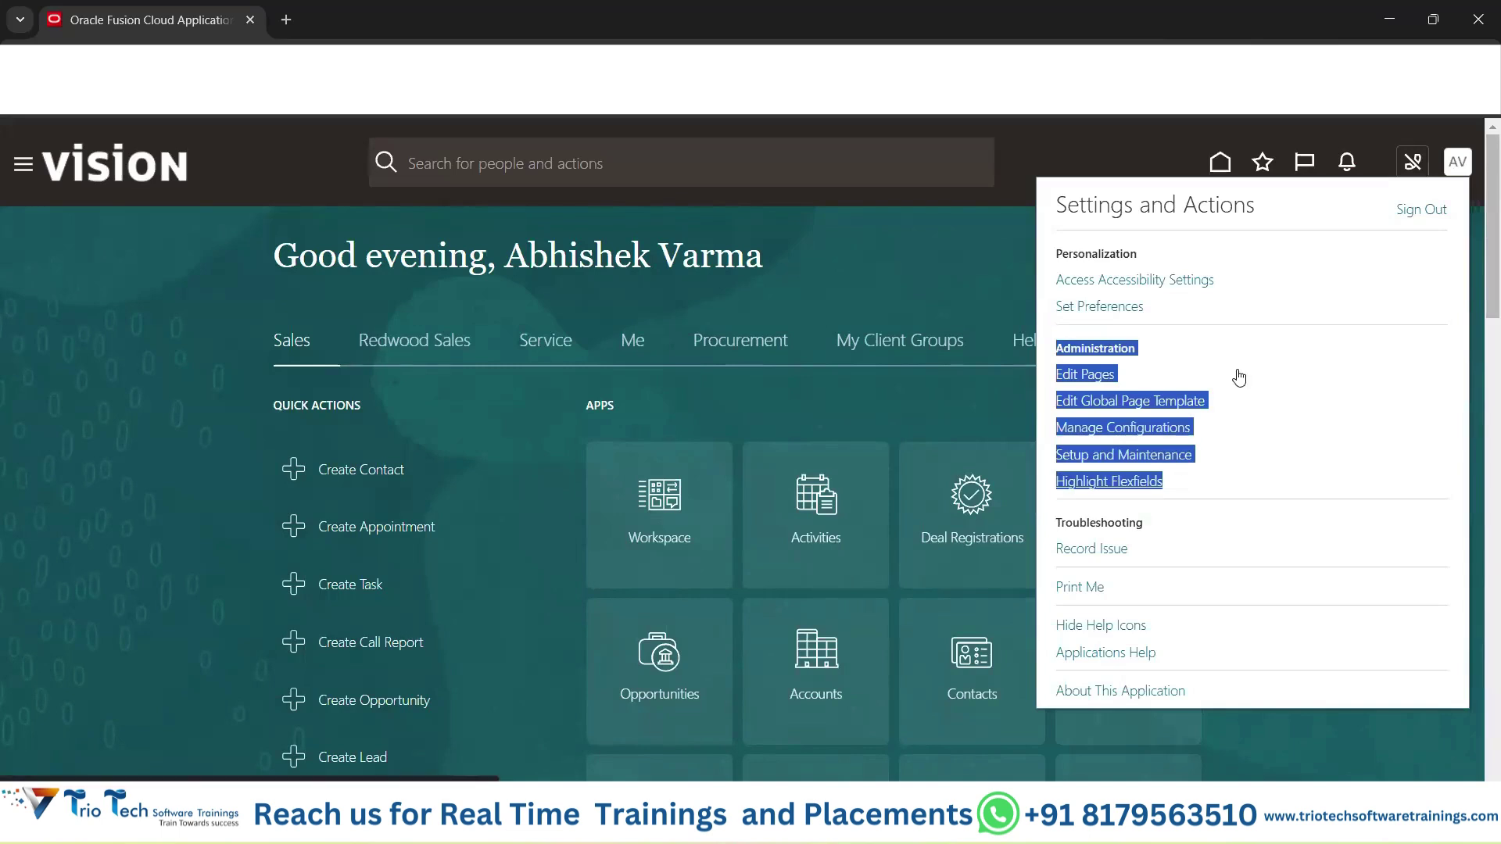
left_click(978, 231)
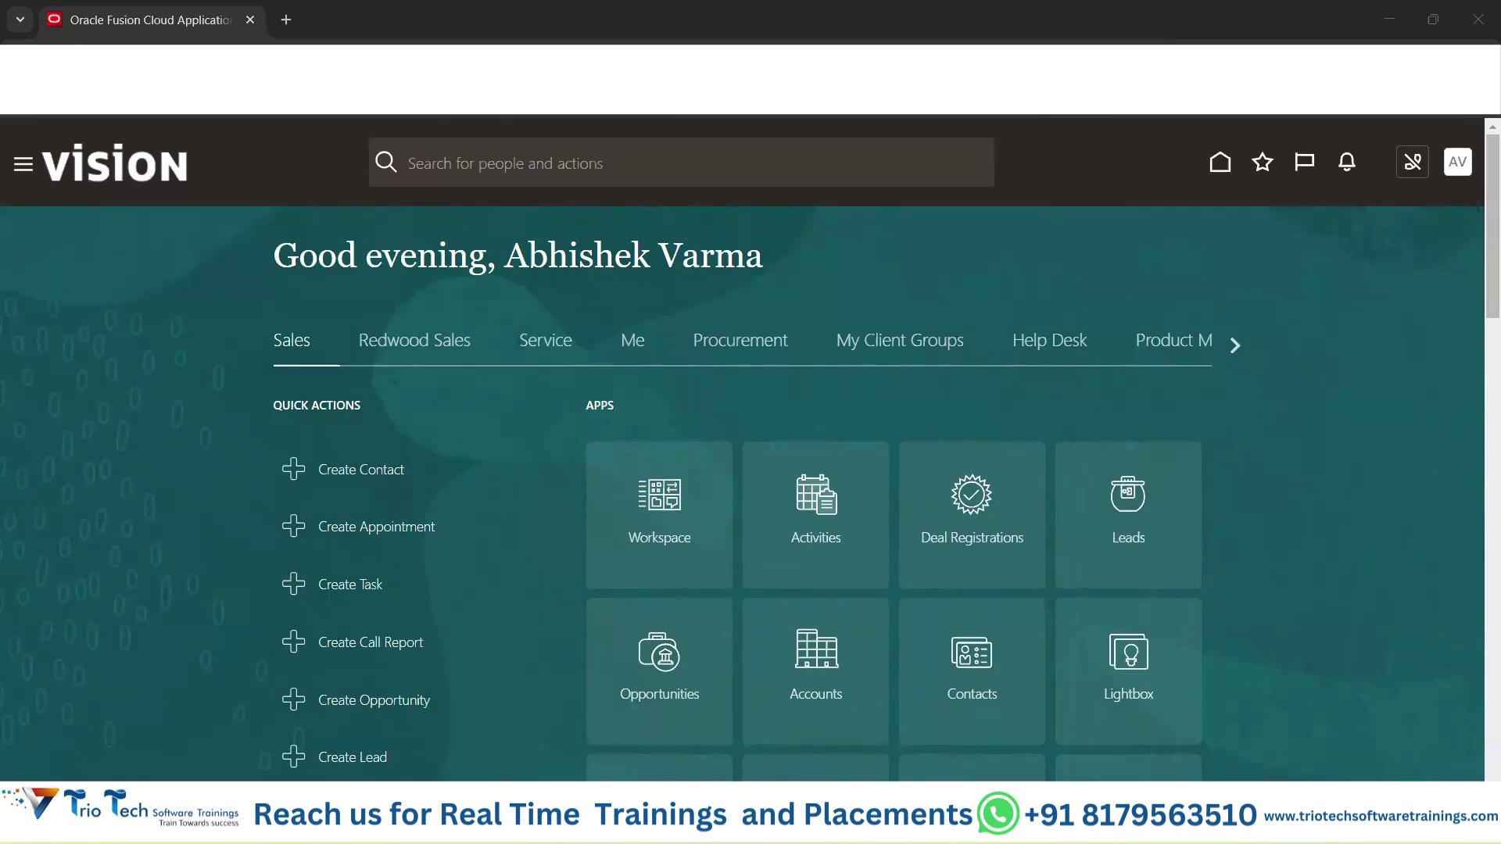
mouse_move(906, 824)
left_click(1005, 708)
left_click(795, 507)
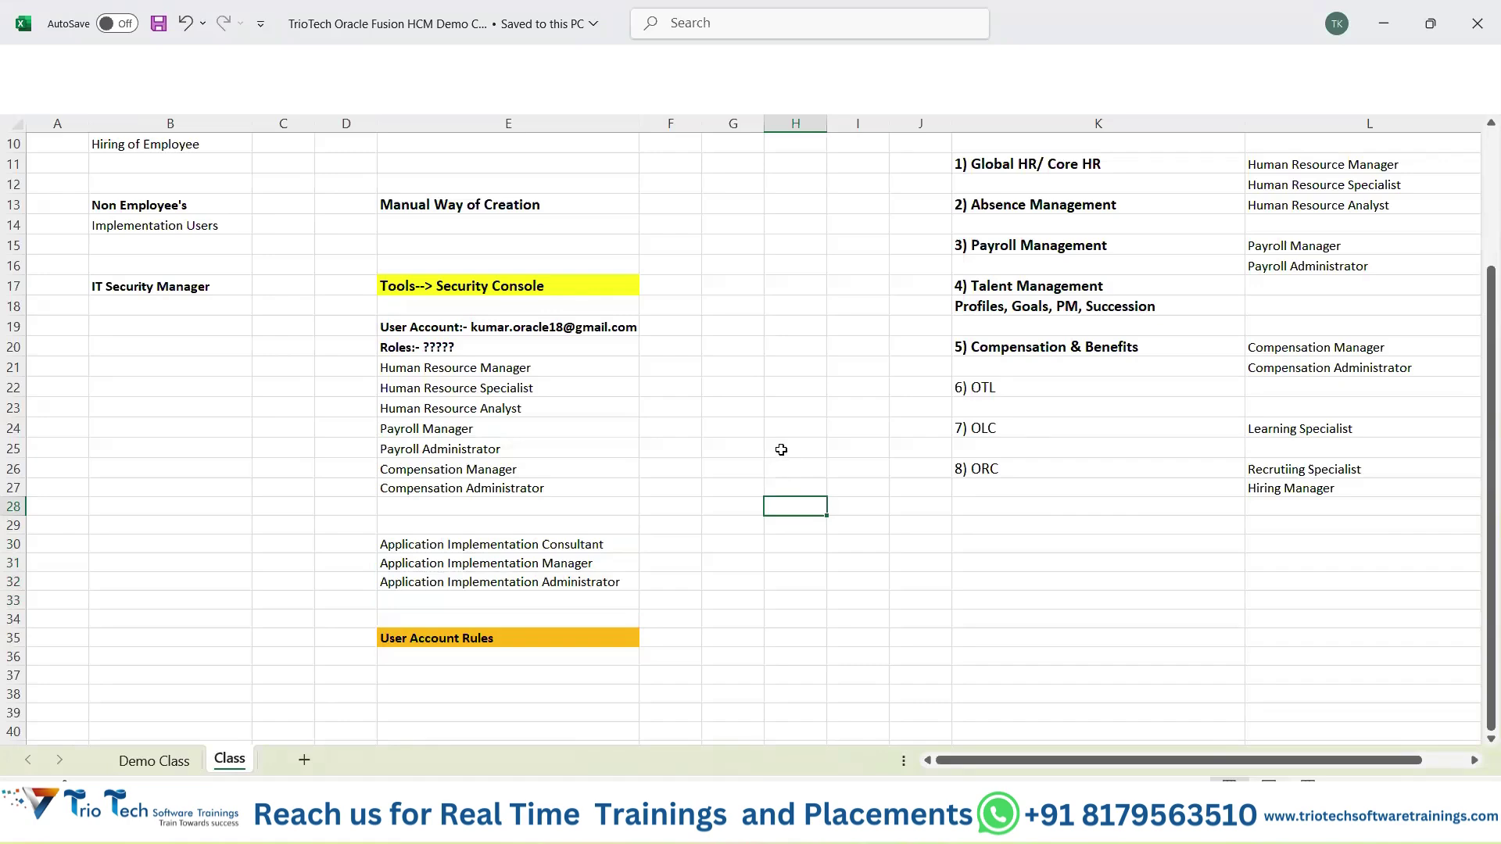
Scroll to the top and select the User Account Management heading in E6, then switch to Security Console.
scroll(774, 450, "up", 3)
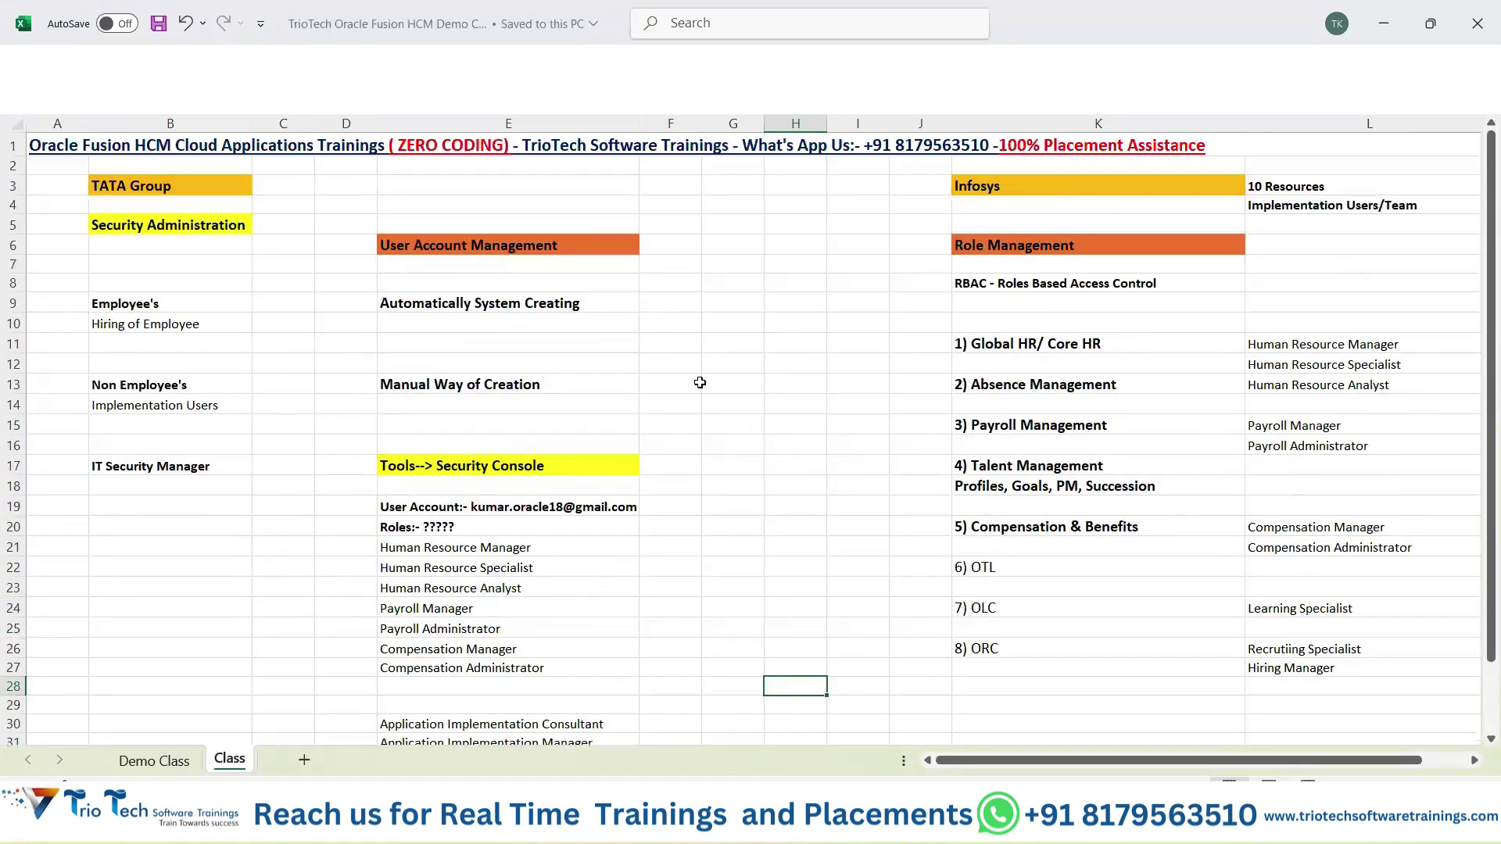
left_click(538, 249)
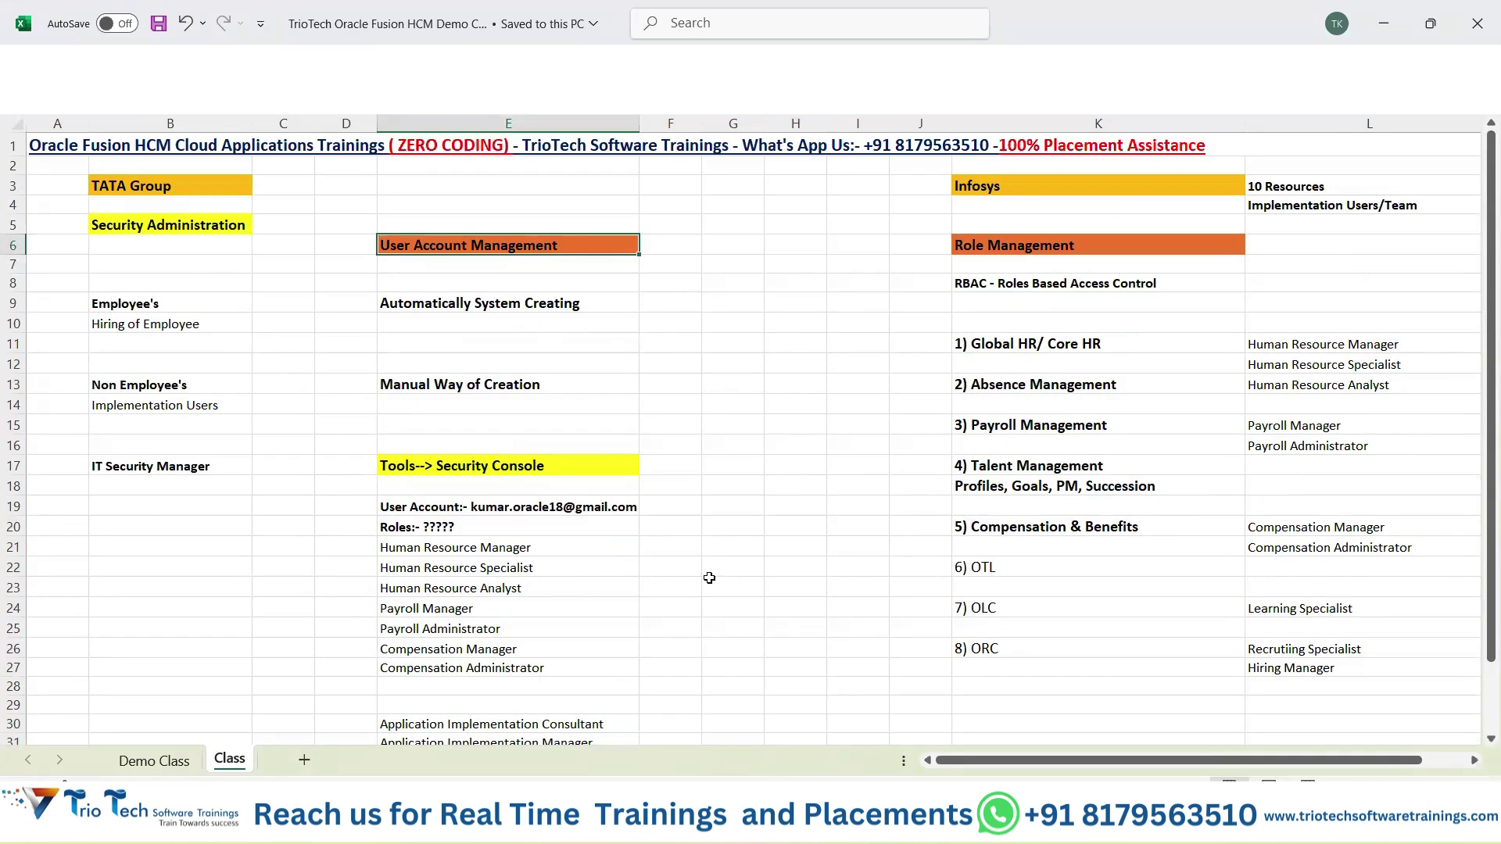
mouse_move(819, 821)
left_click(713, 723)
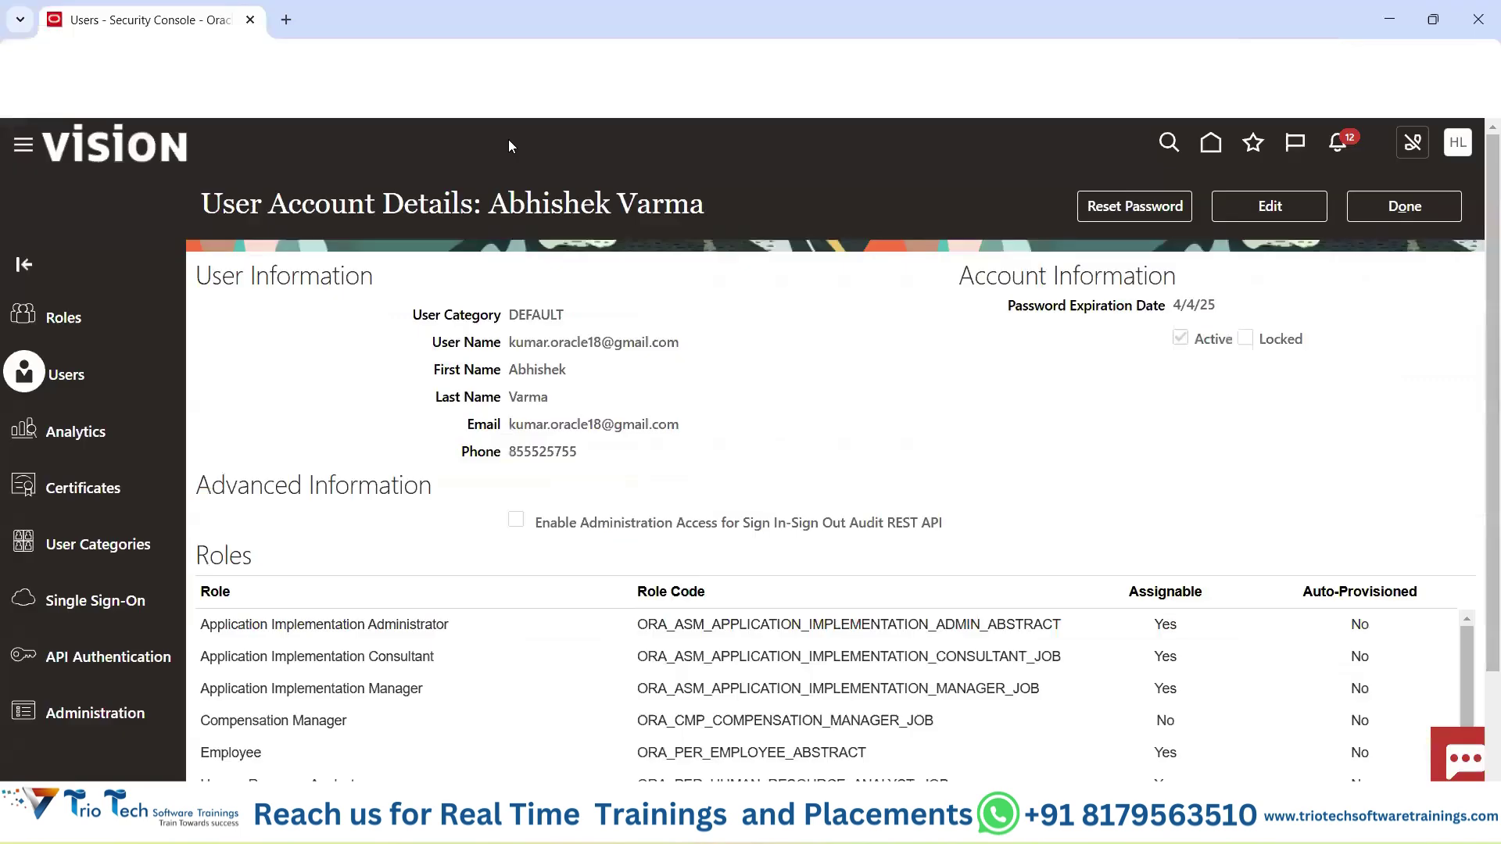
Load the Oracle sign-in page in a new browser tab using the 'ekm' bookmark.
left_click(286, 20)
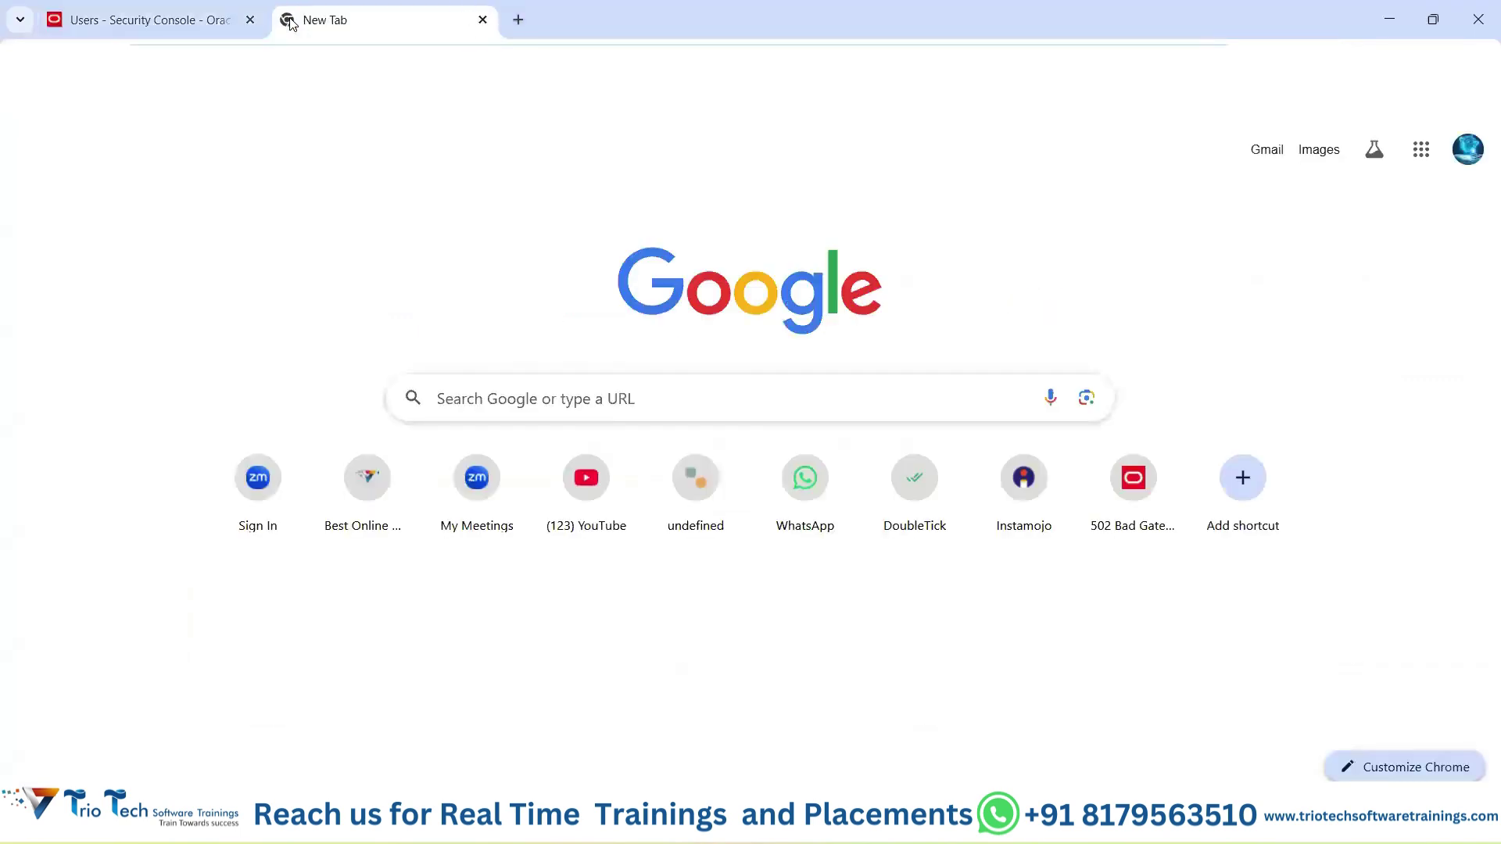
type("ekm")
key("Return")
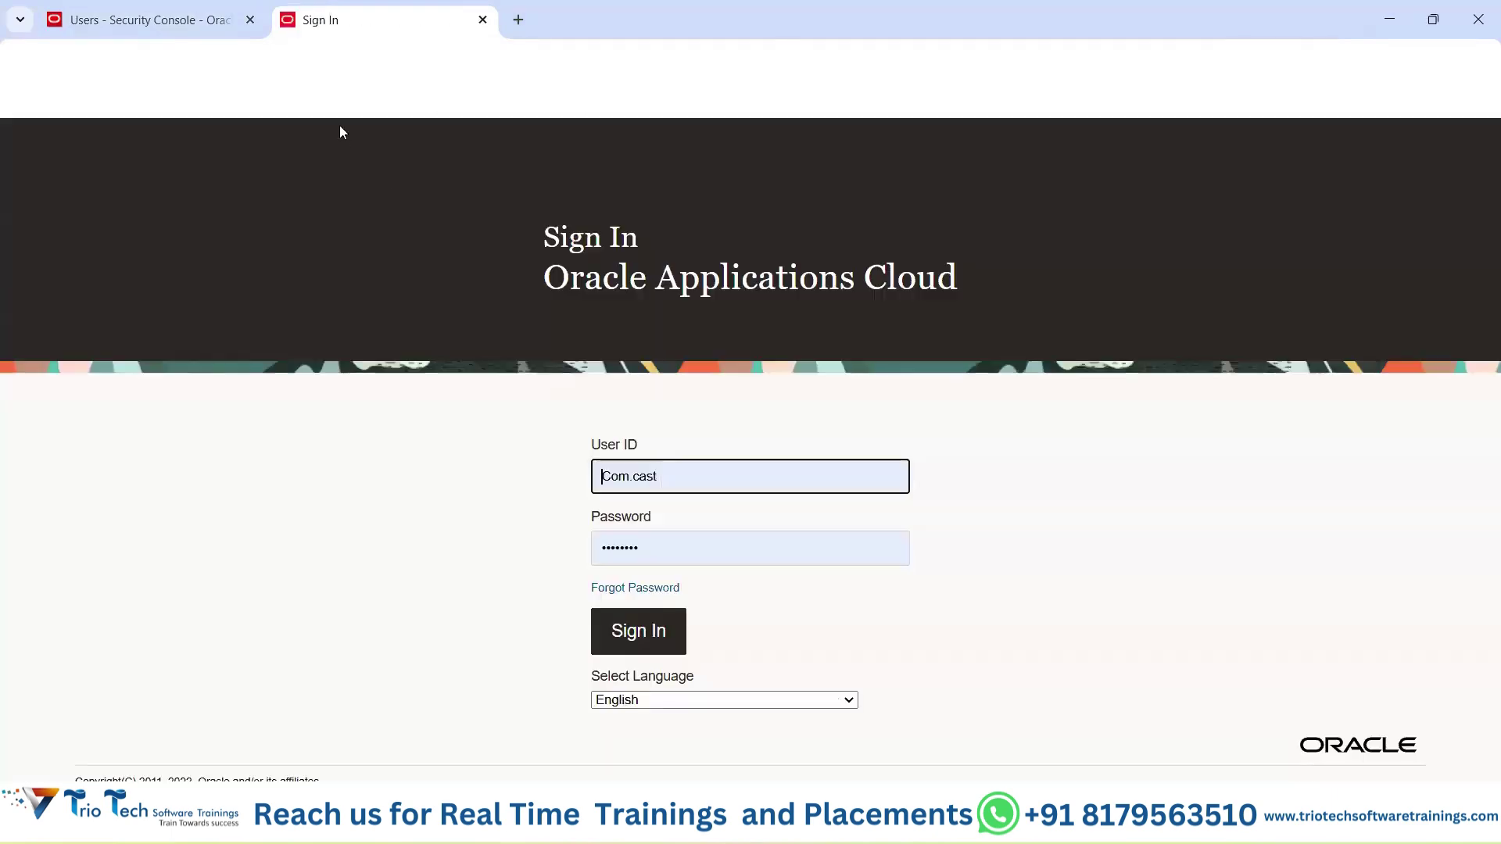
left_click(391, 60)
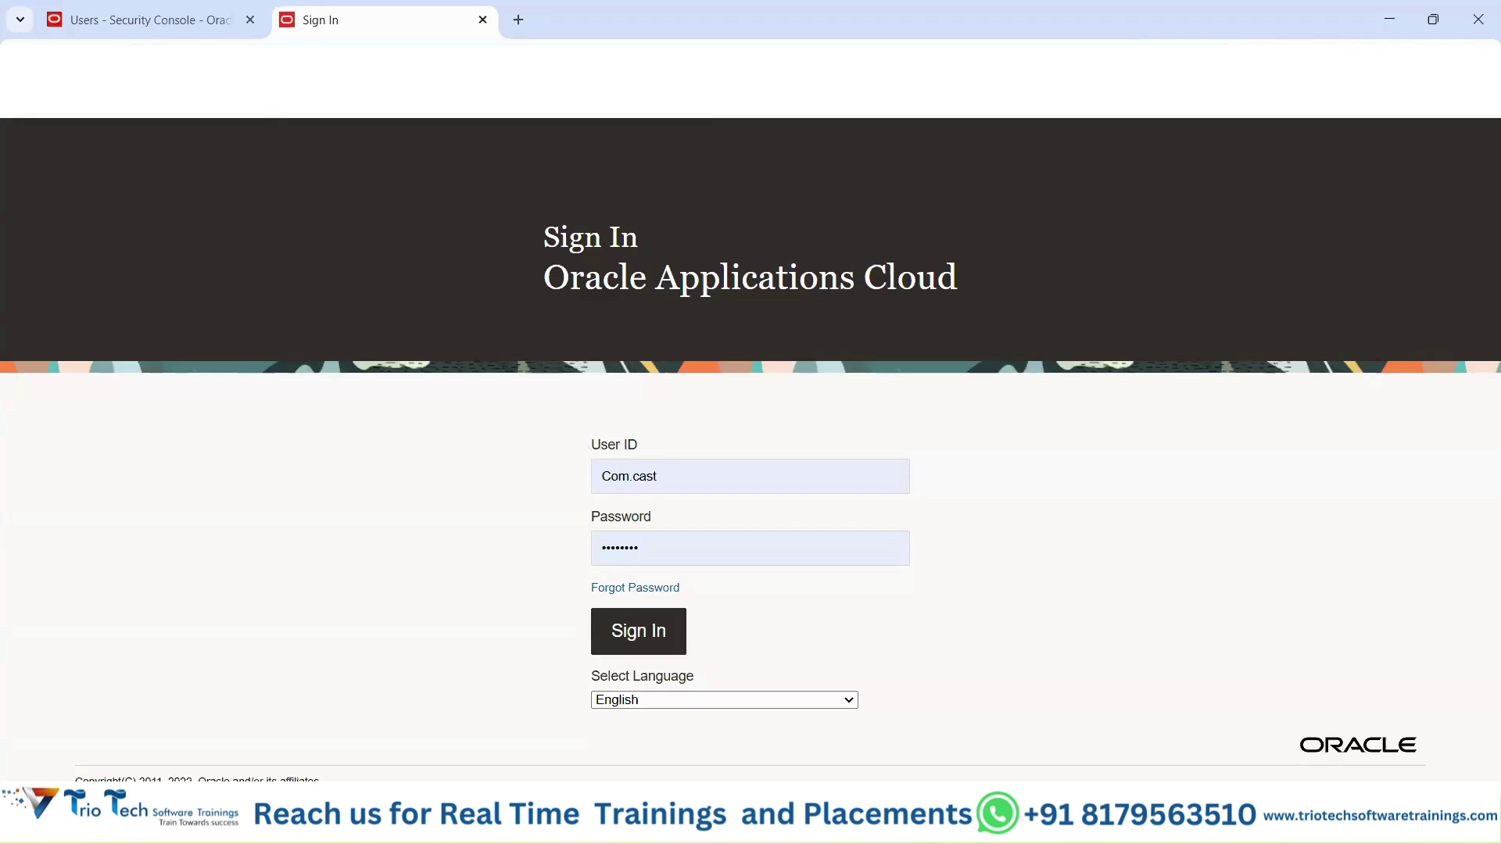
Replace the sign-in User ID with a different login, then return to the Users - Security Console tab.
double_click(593, 477)
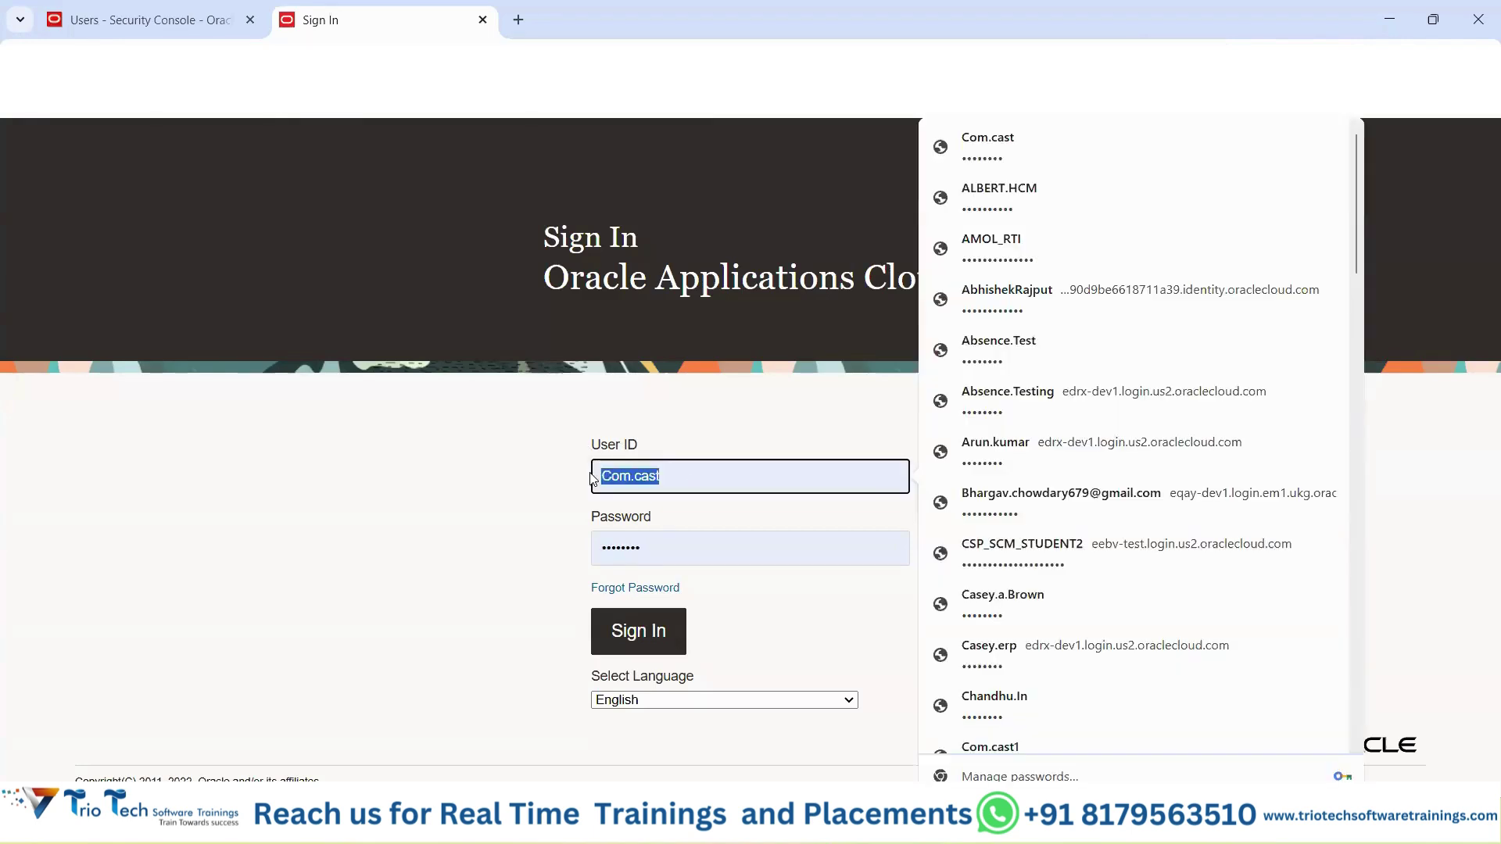
key("BackSpace")
type("sra")
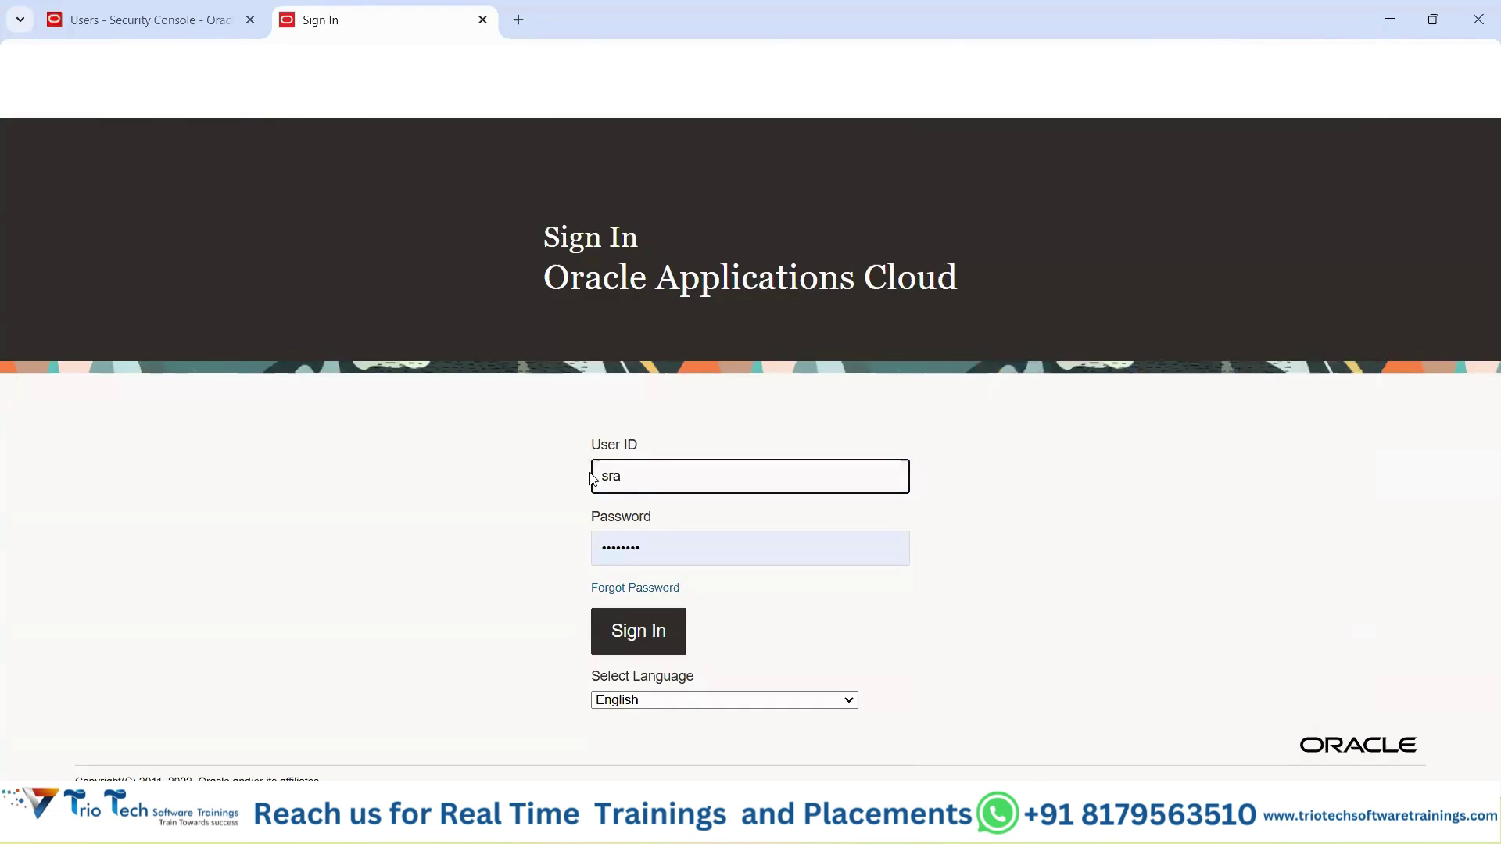
key("BackSpace")
key("BackSpace")
type("ara.hcm")
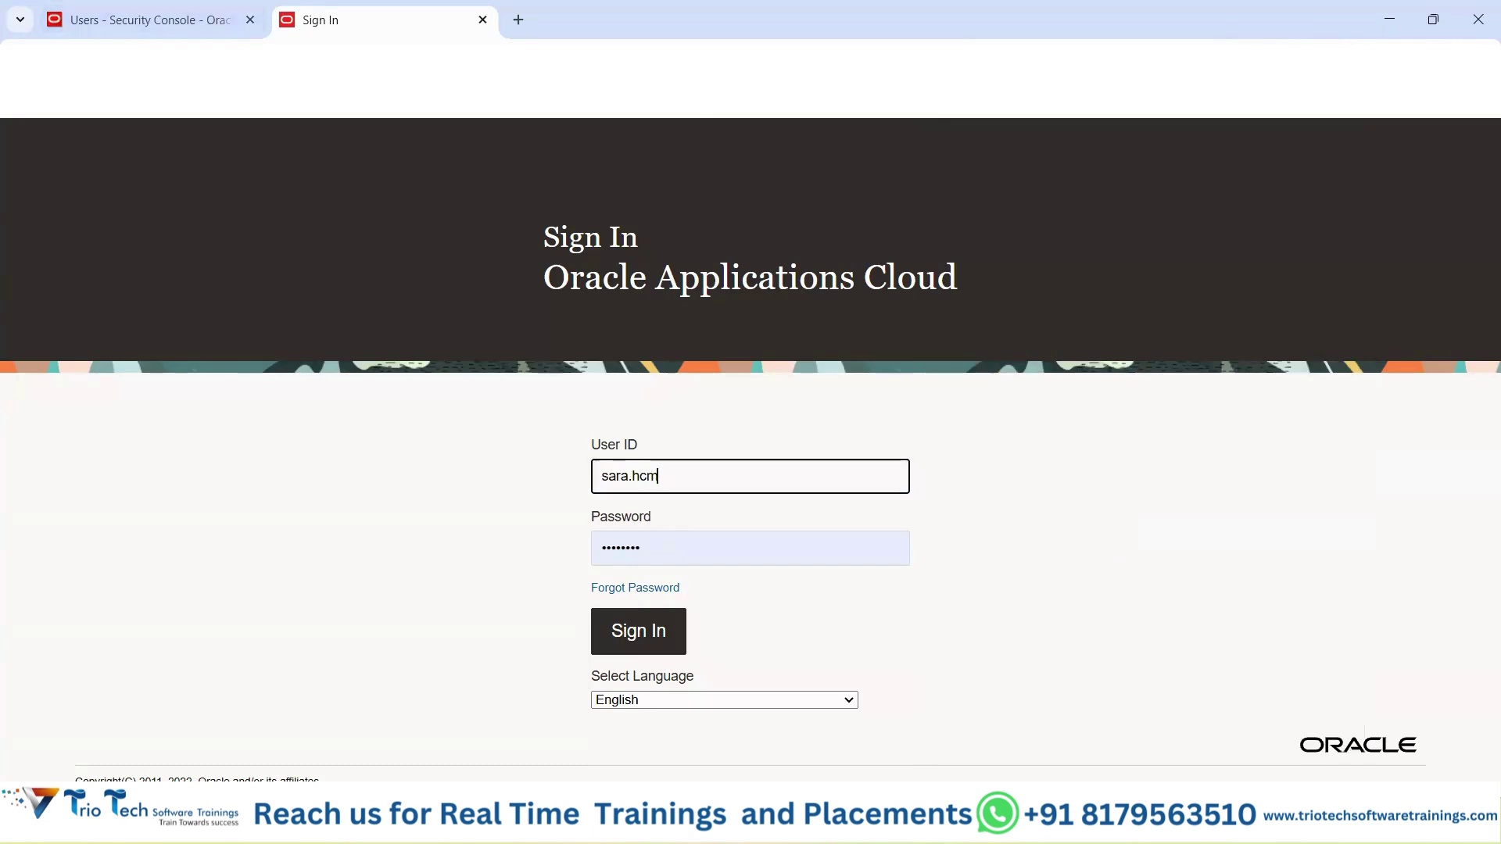
key("Return")
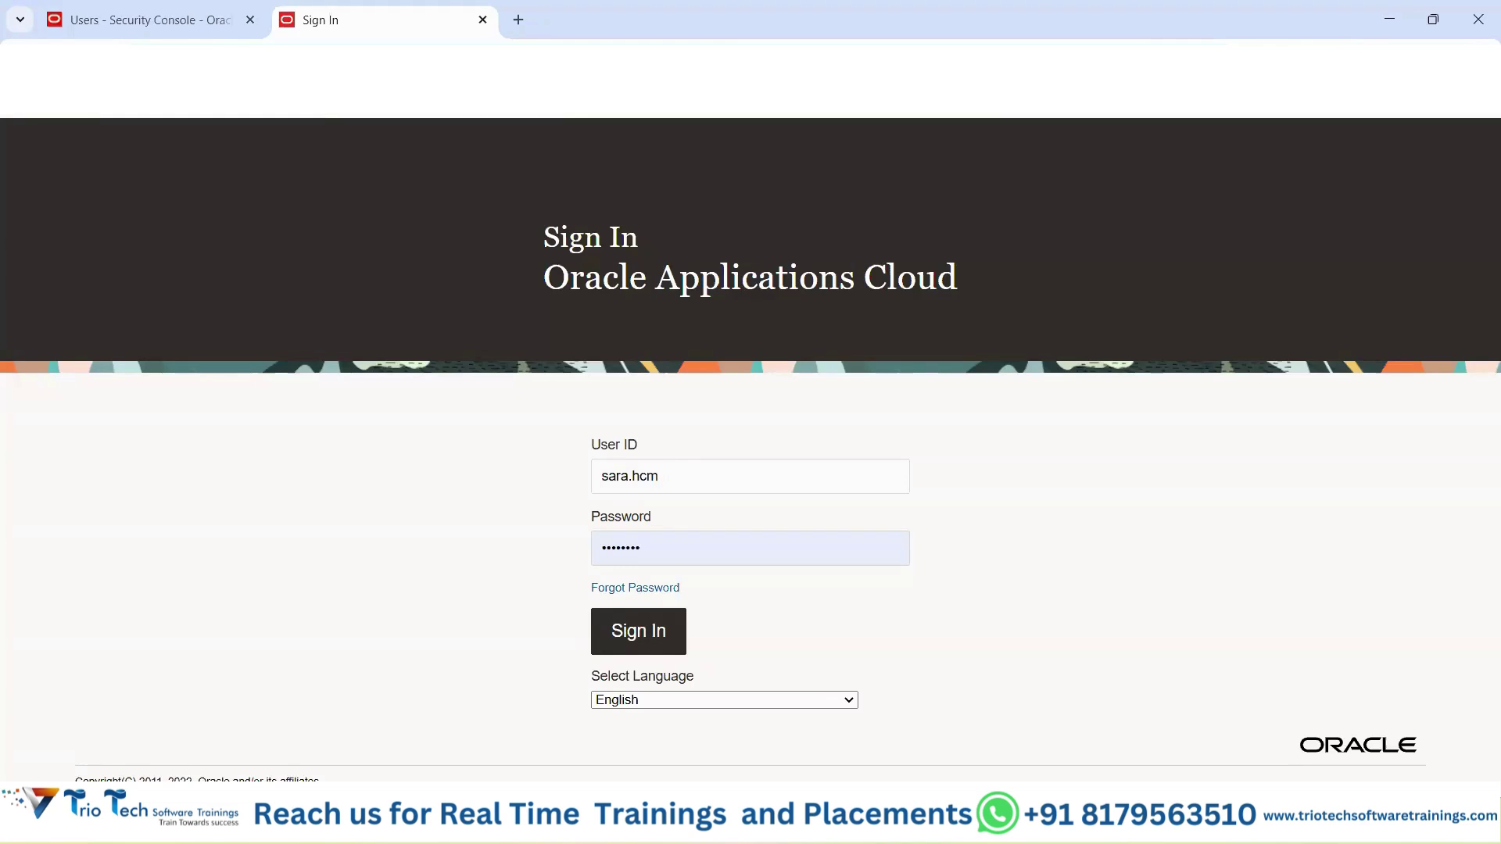
left_click(173, 27)
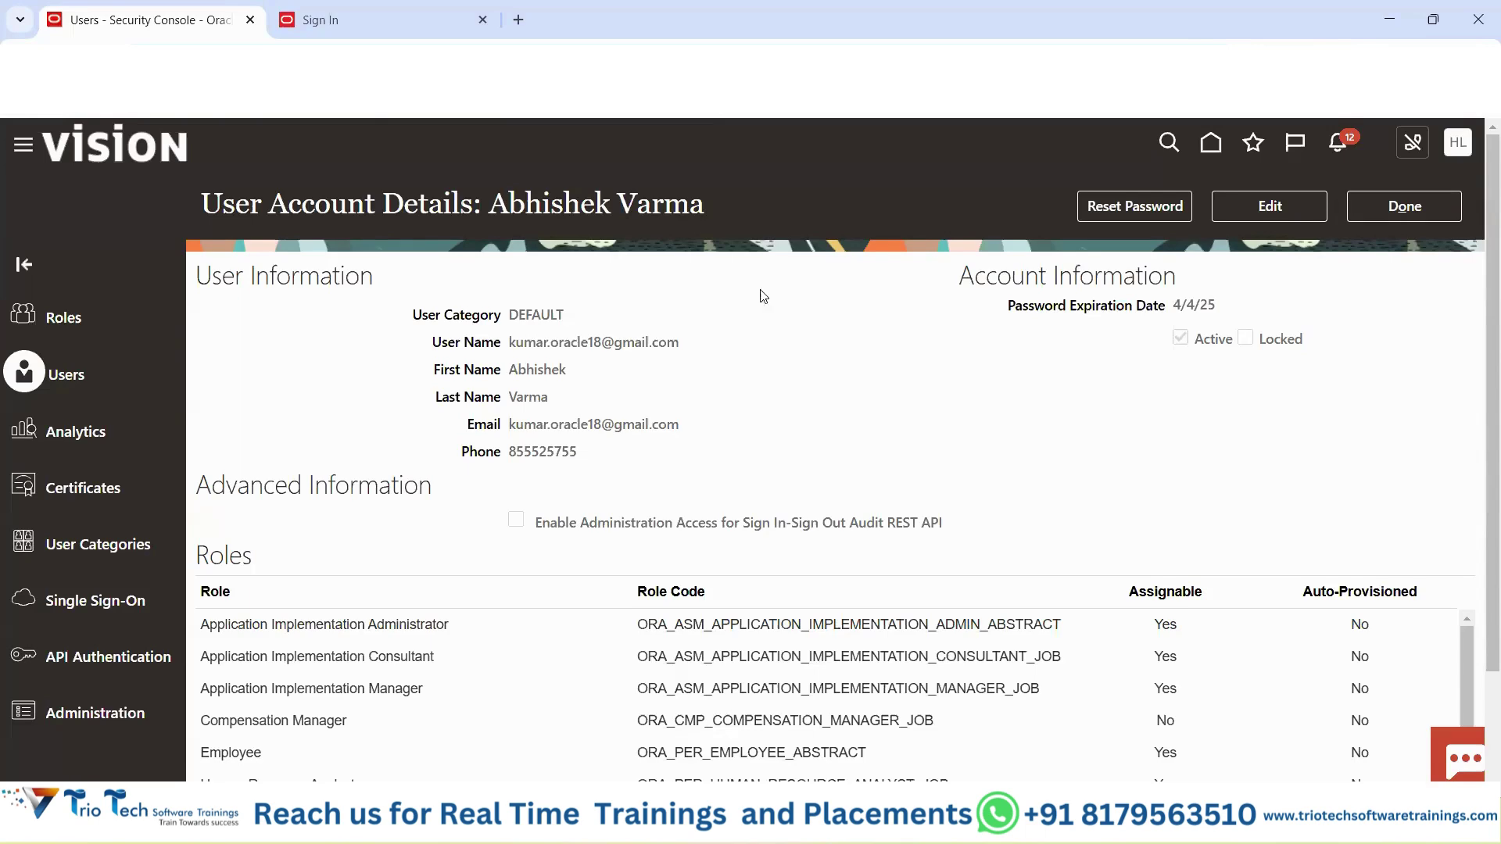
mouse_move(901, 820)
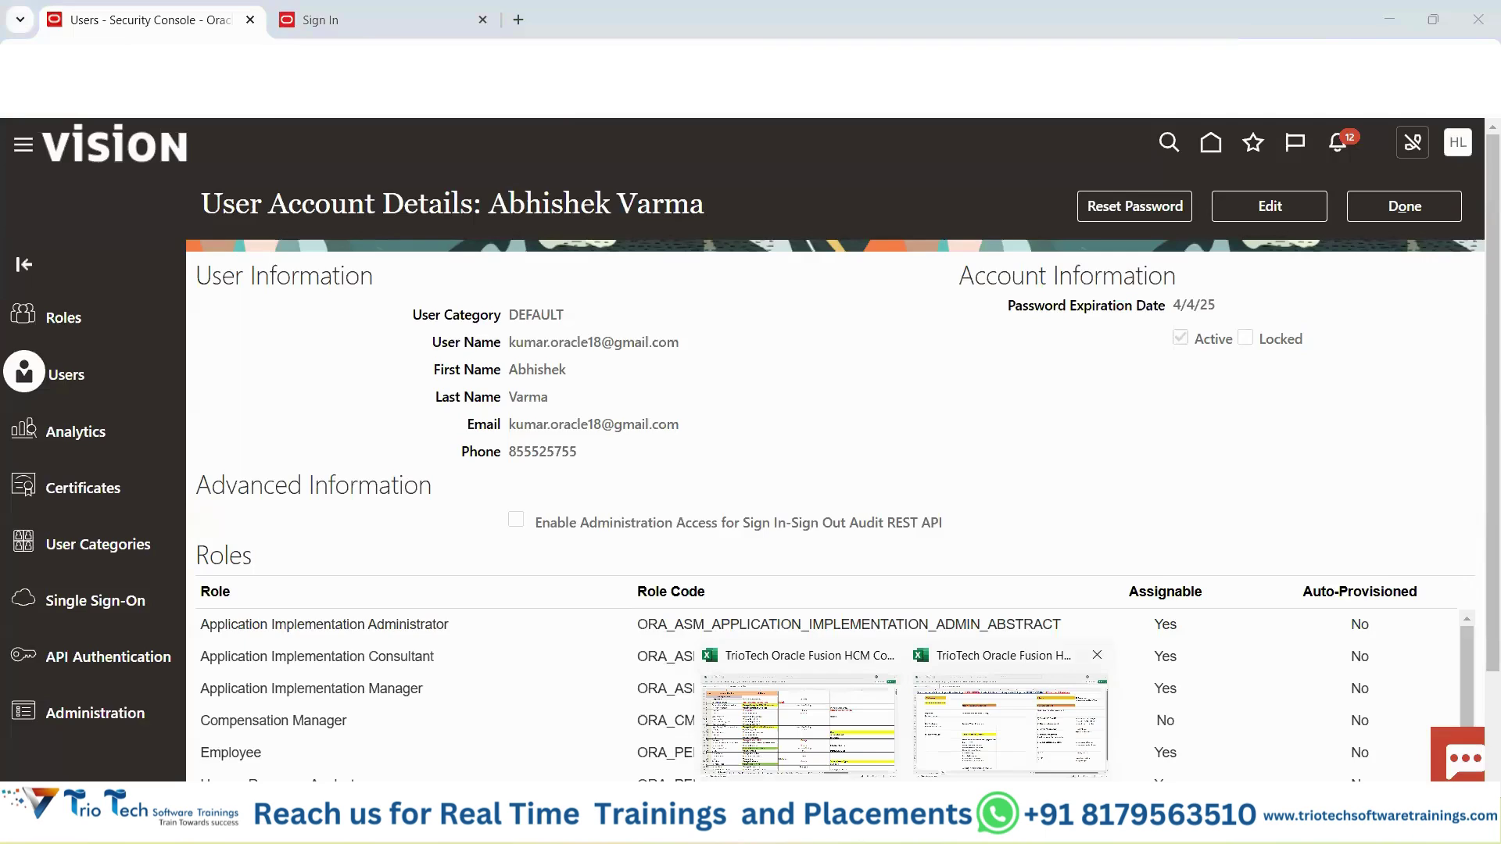
left_click(1012, 721)
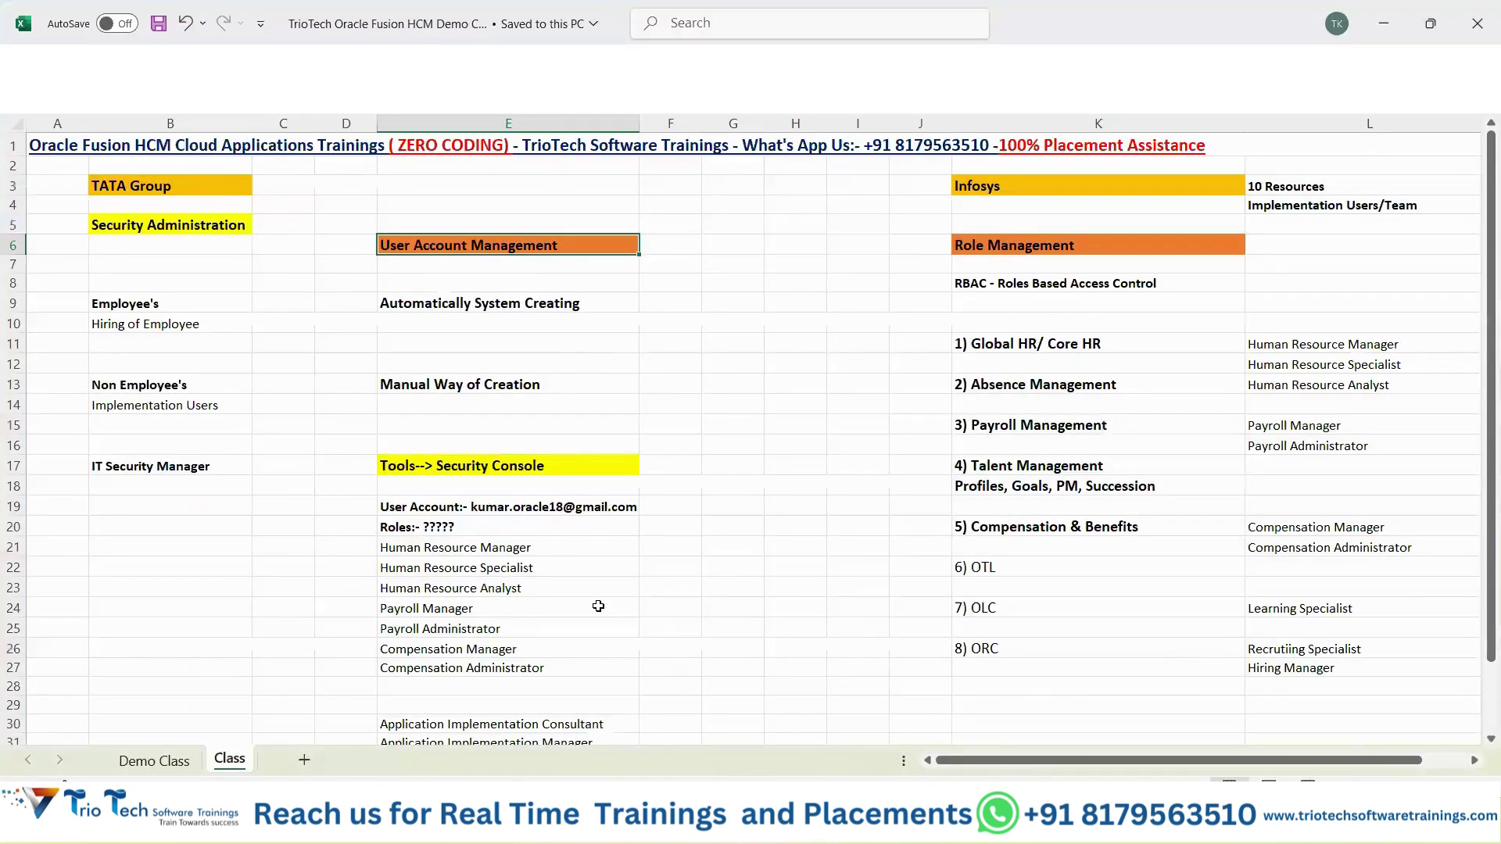
left_click(819, 820)
left_click(713, 727)
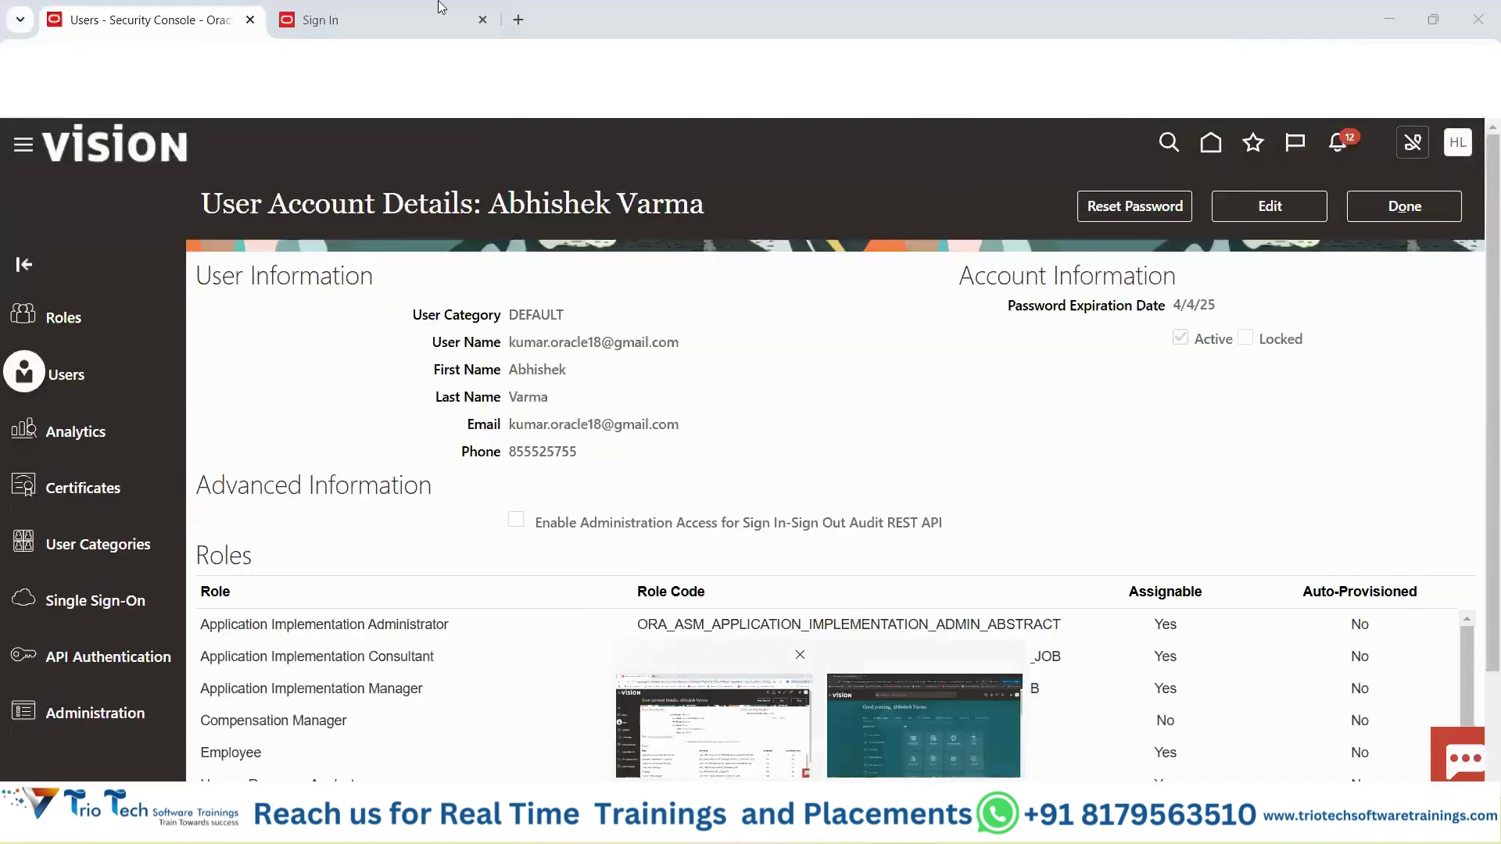
left_click(439, 11)
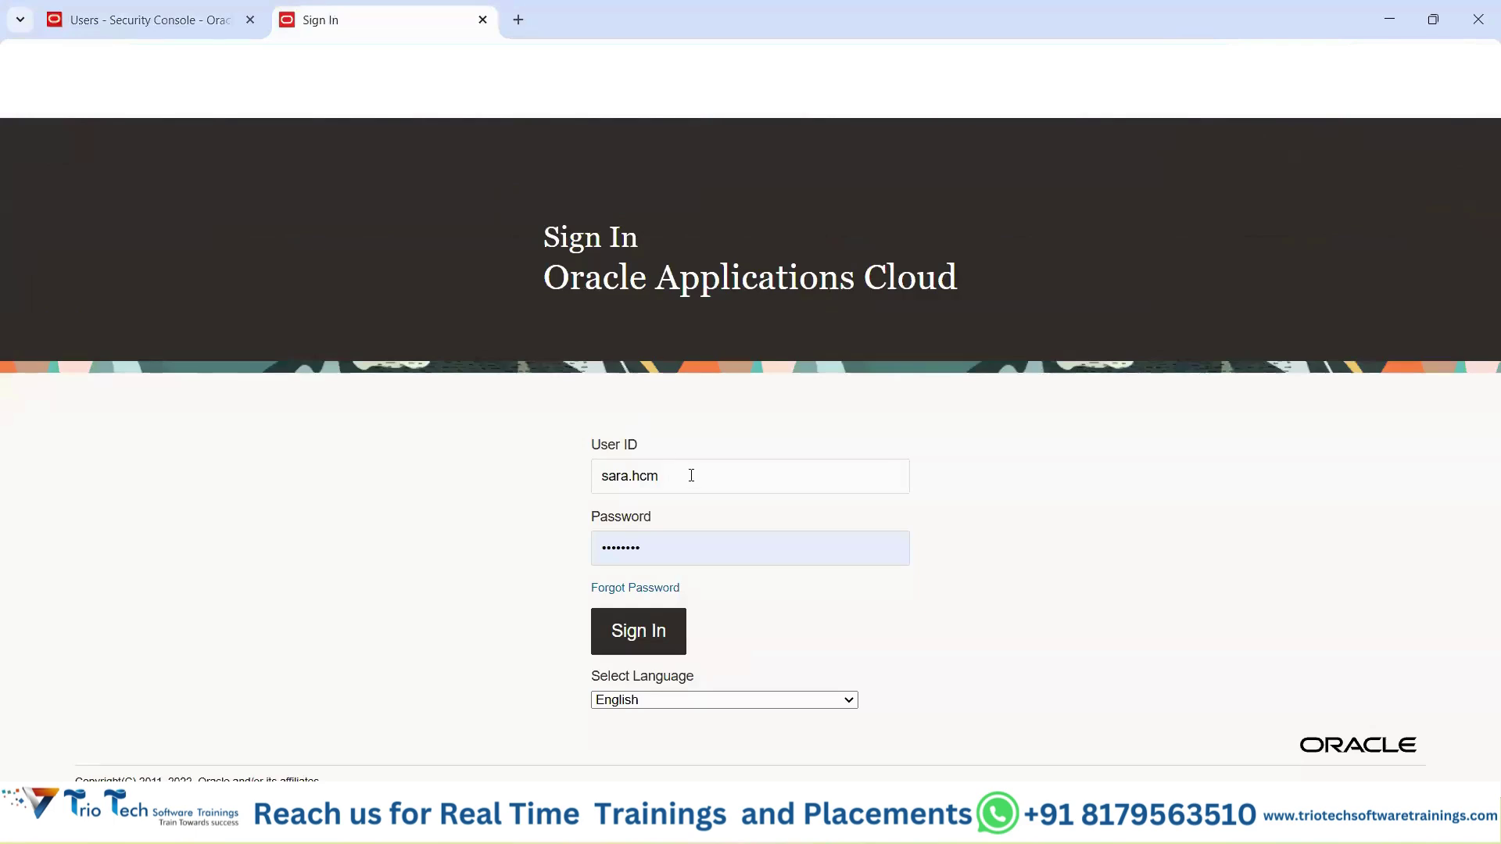
double_click(666, 475)
left_click(119, 20)
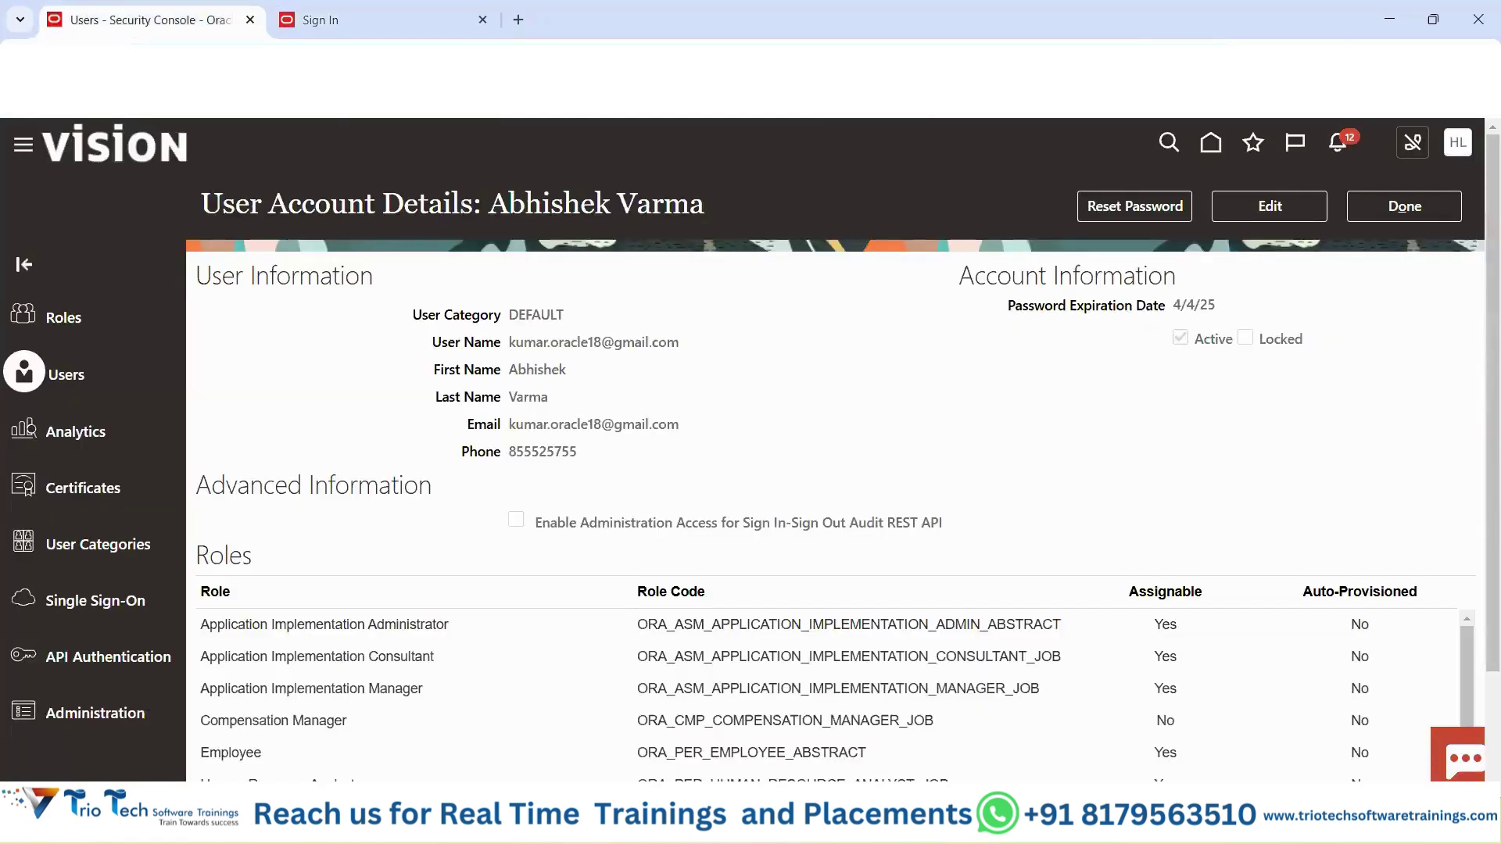
left_click(356, 21)
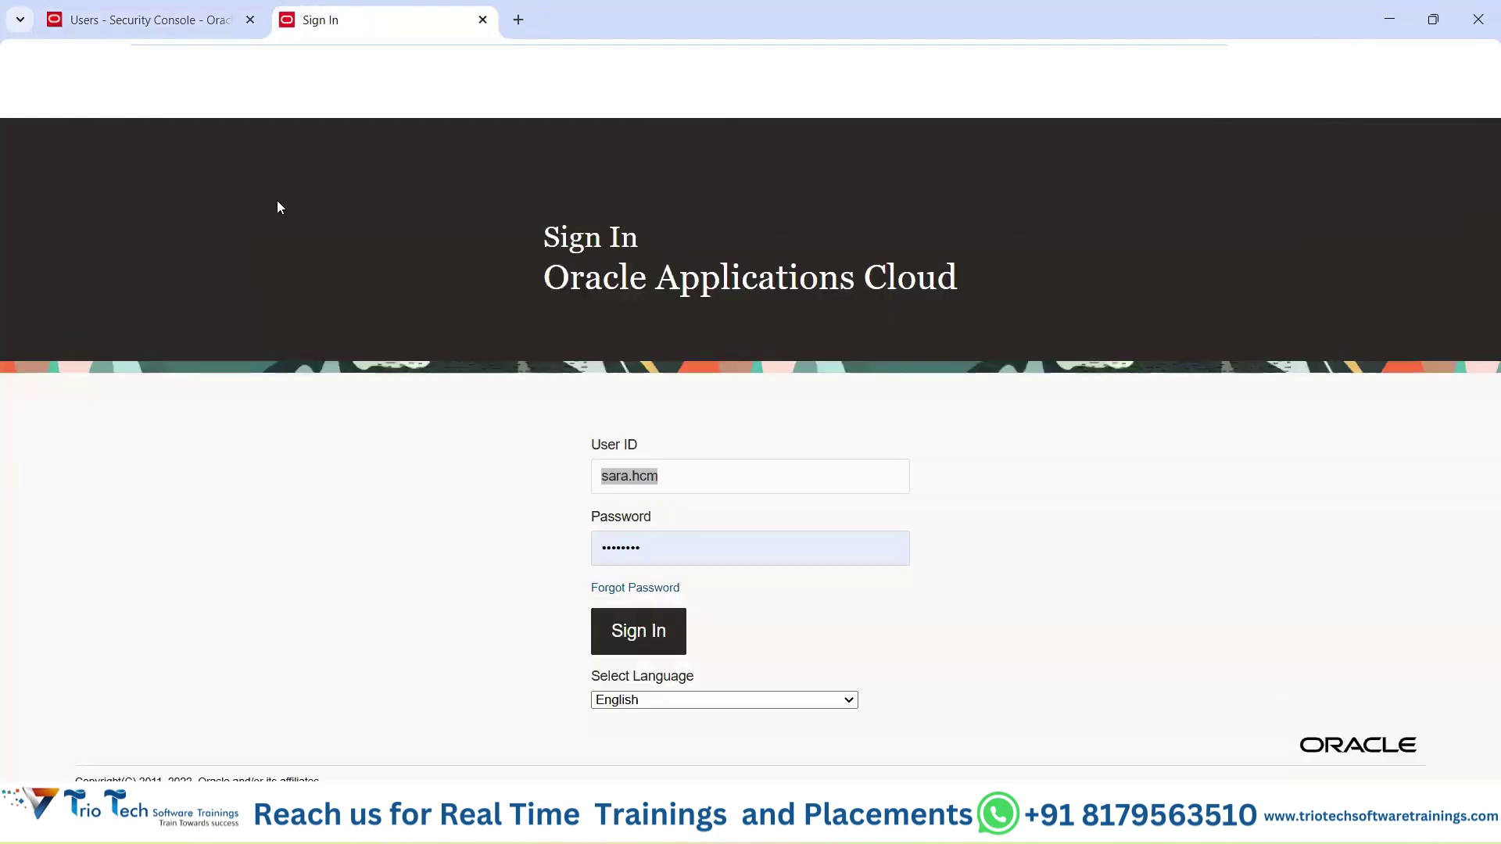
left_click(548, 62)
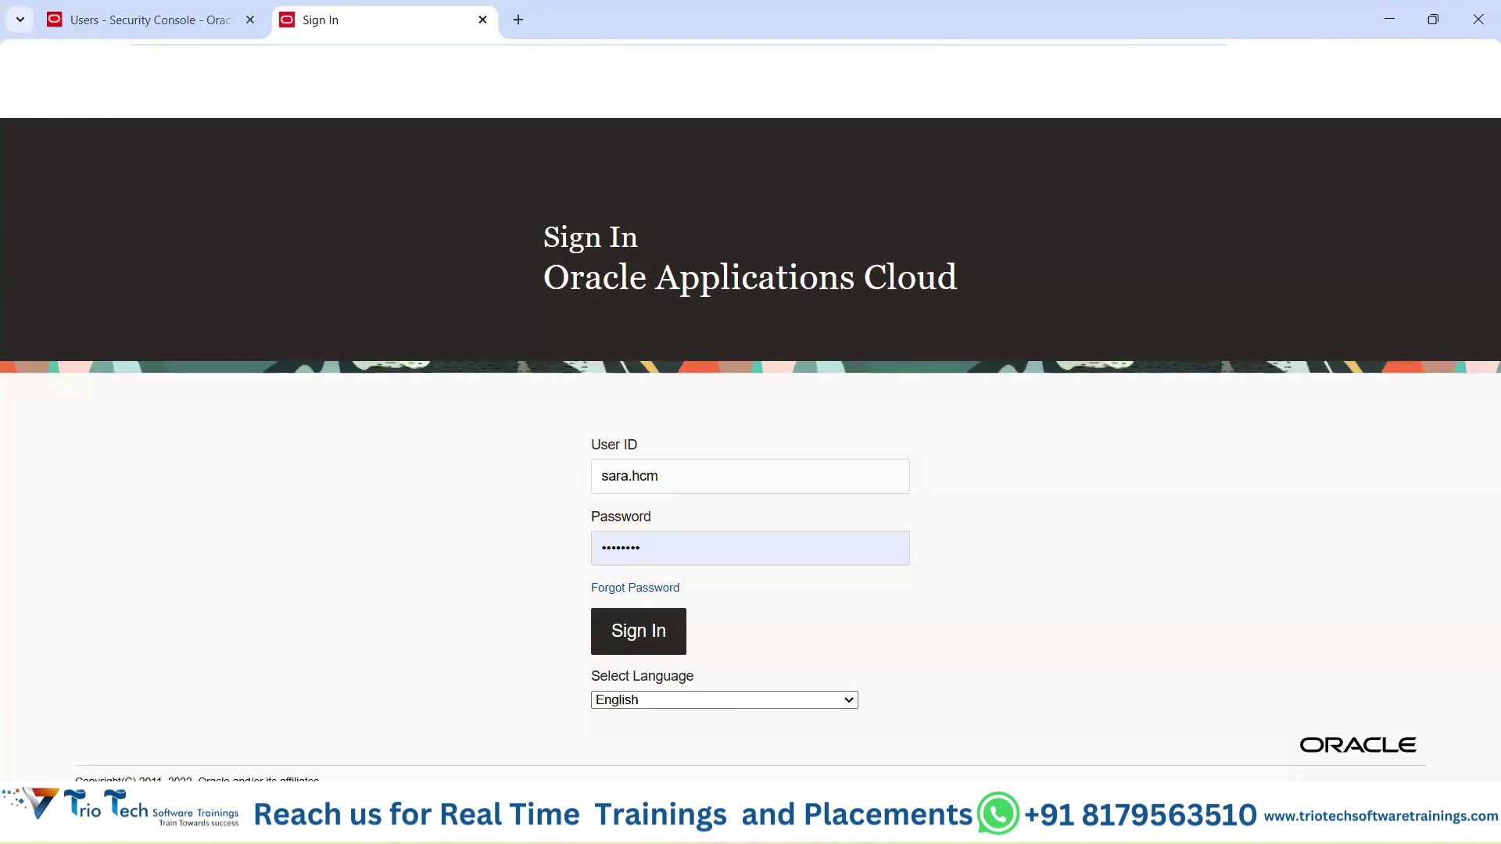
left_click(178, 26)
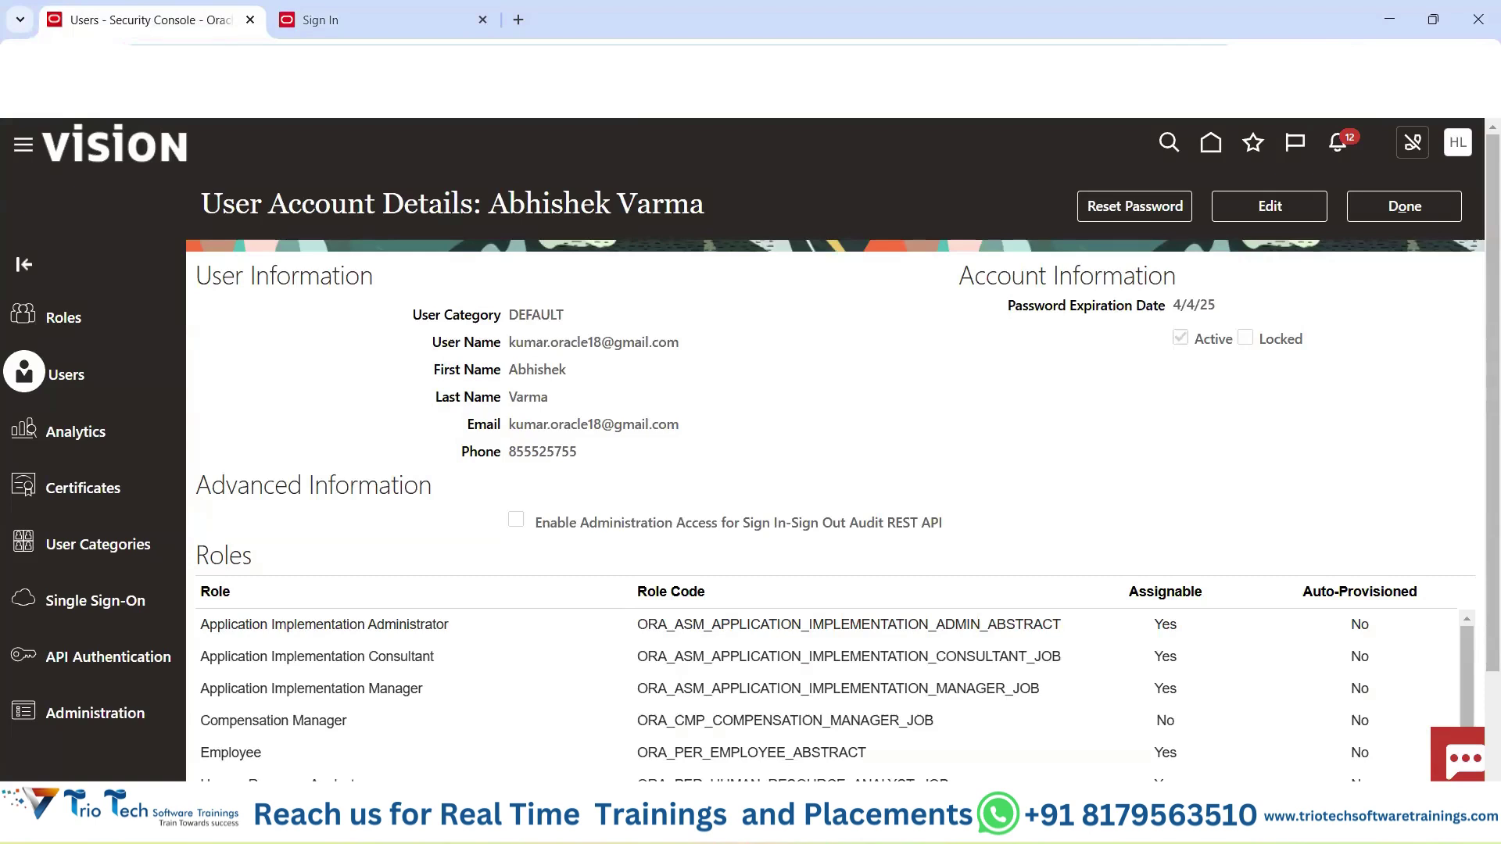
left_click(322, 22)
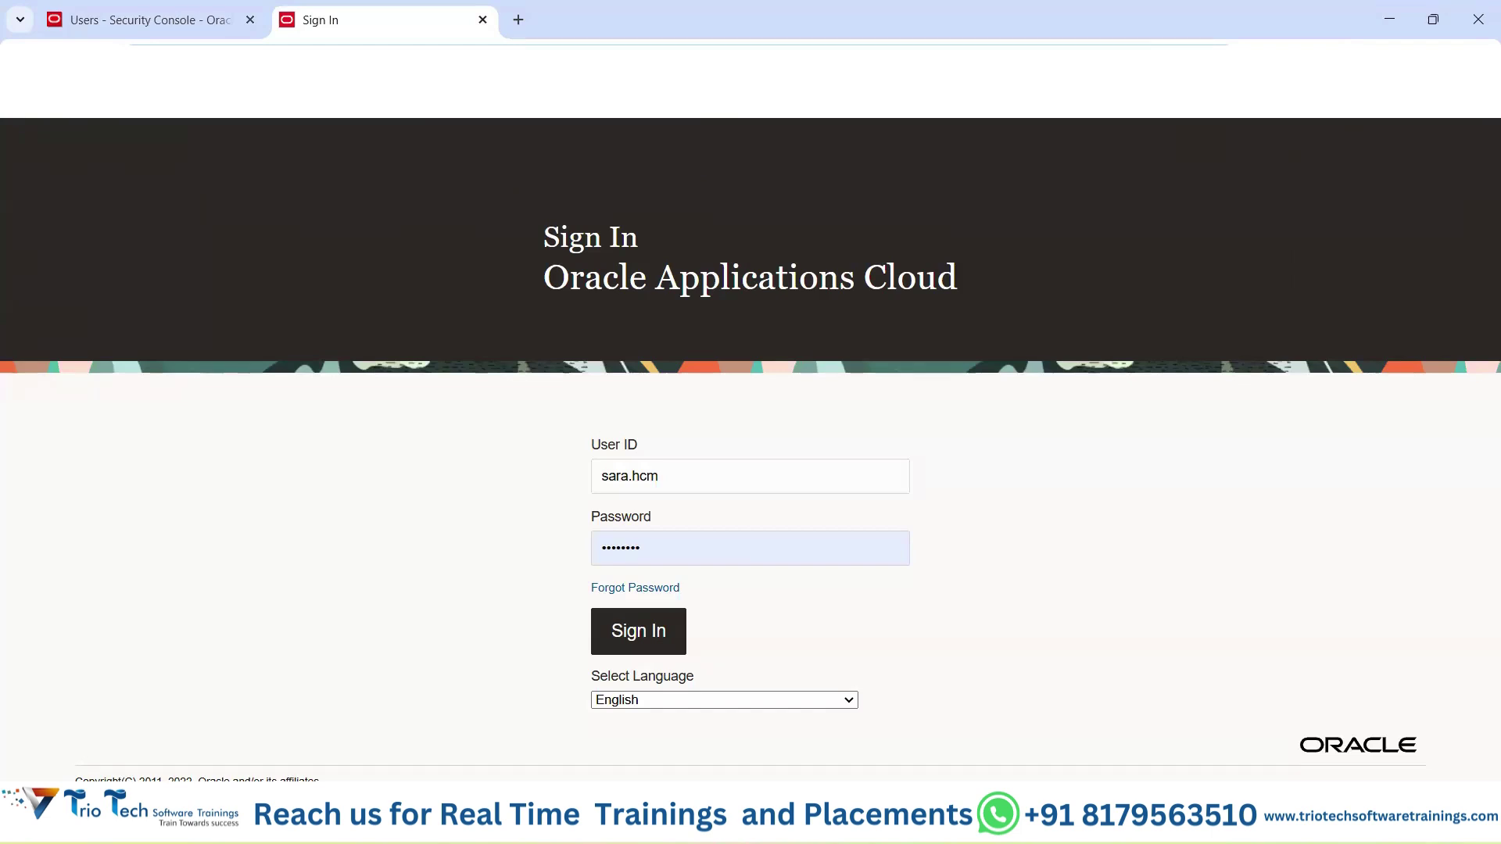
left_click(191, 25)
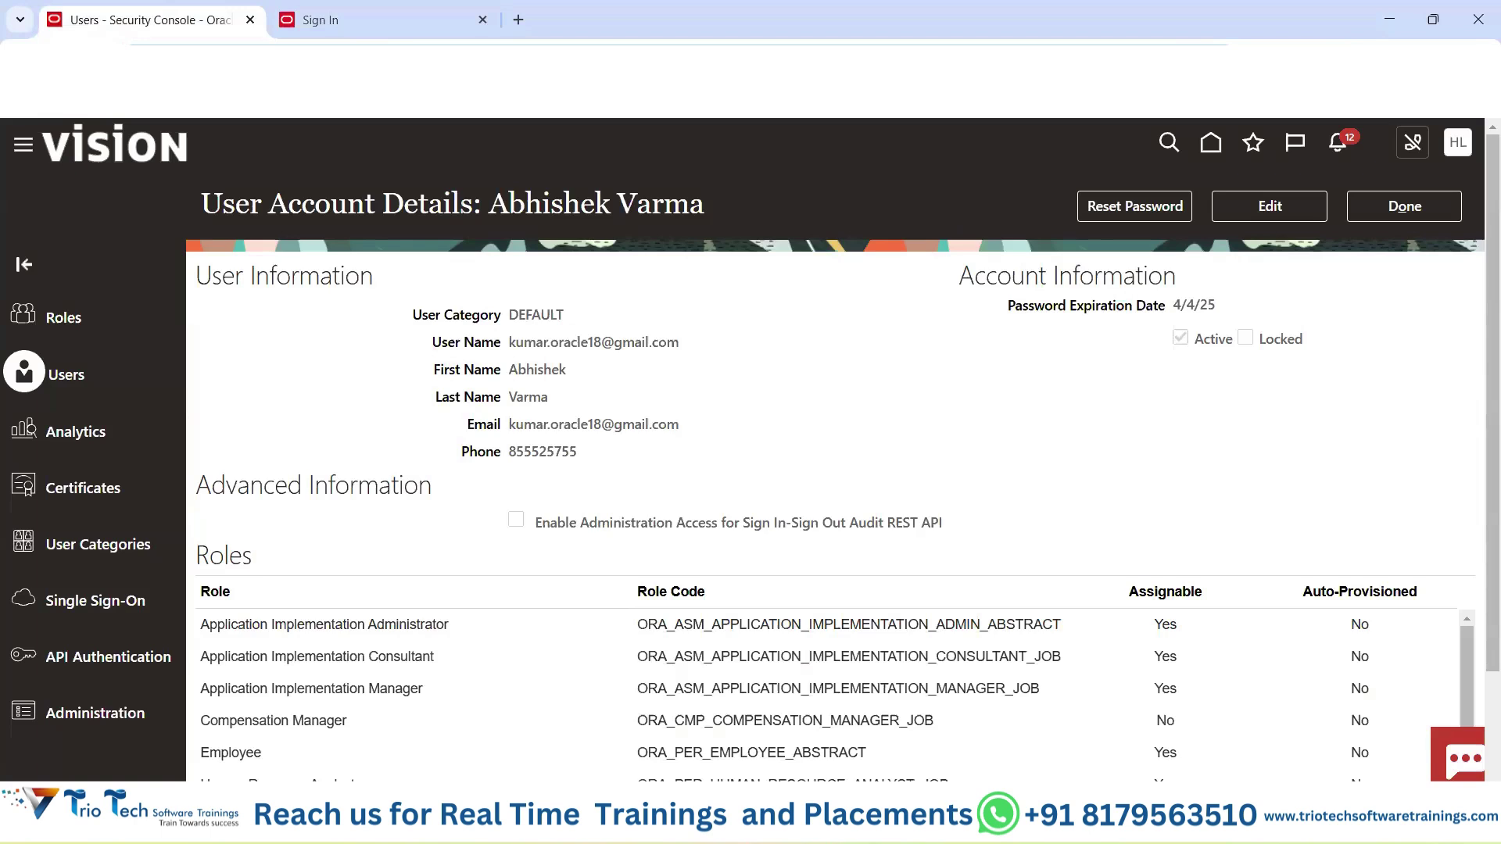
left_click(389, 10)
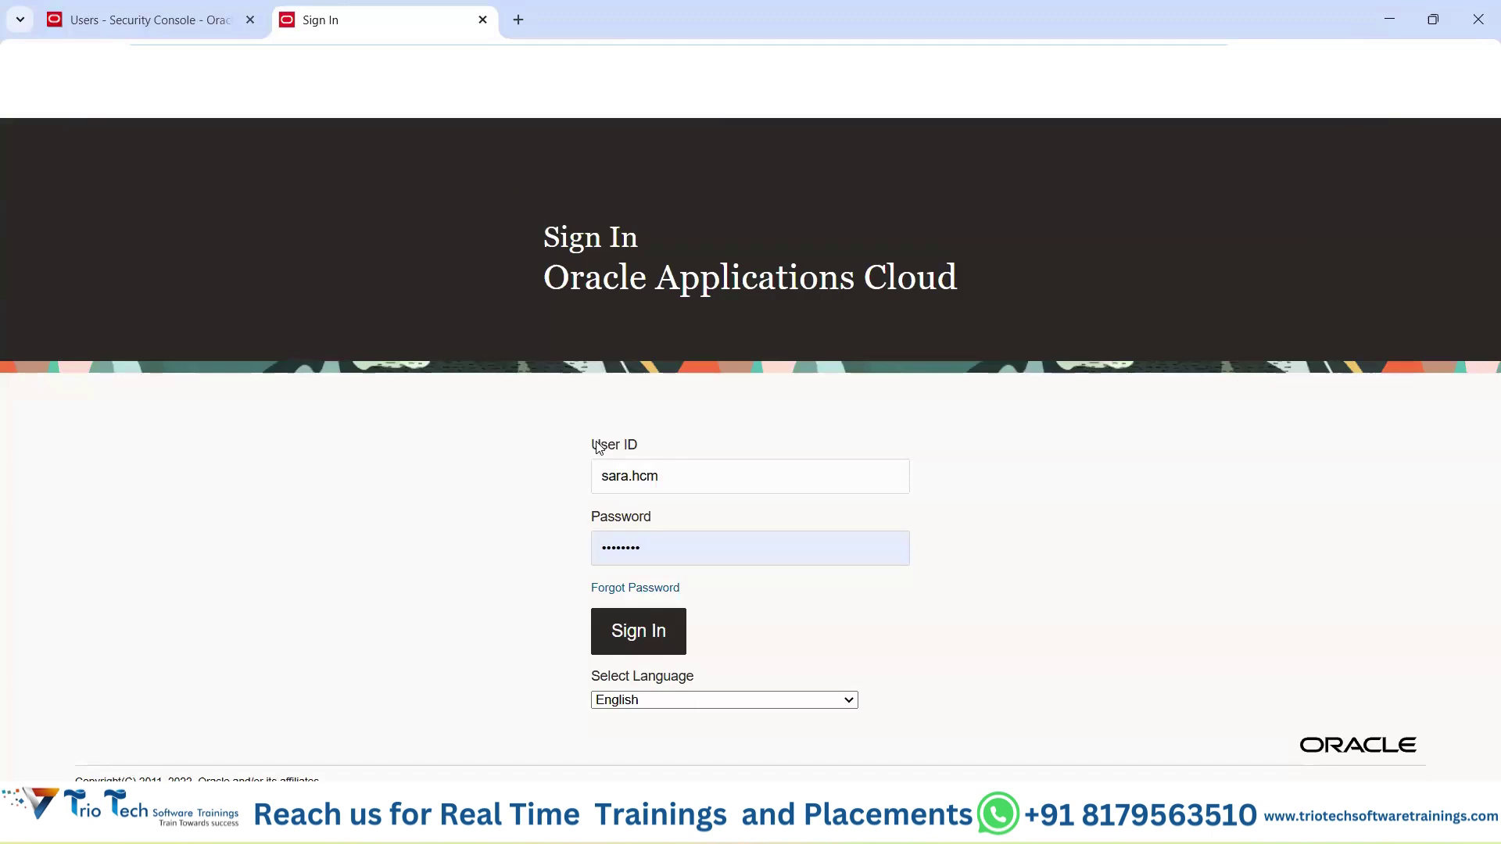
left_click_drag(592, 443, 583, 476)
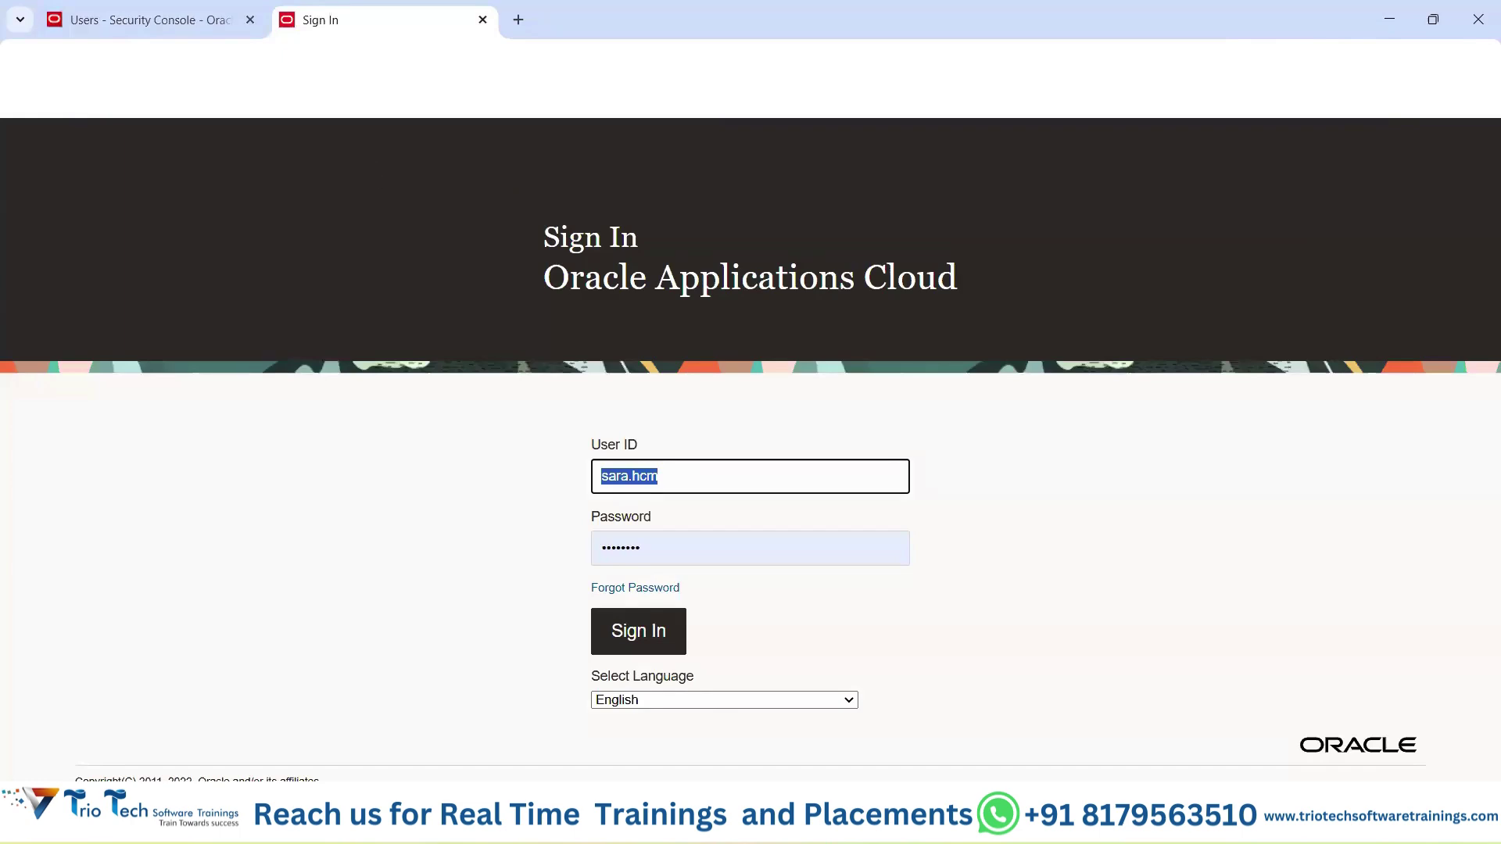
left_click(679, 61)
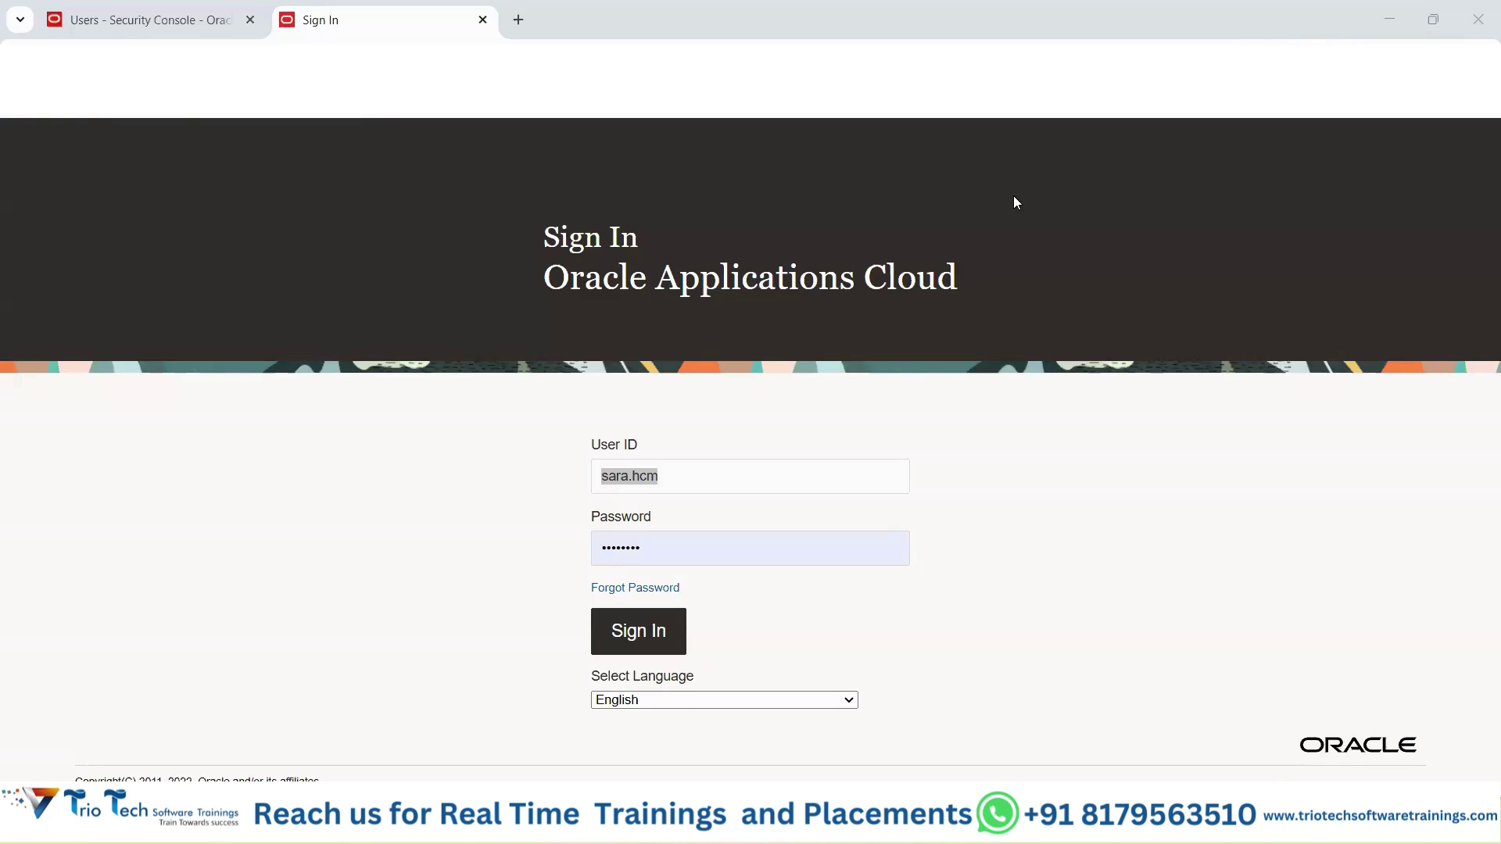
Highlight the User Information heading and password expiration date, then close the details with Done.
left_click(165, 12)
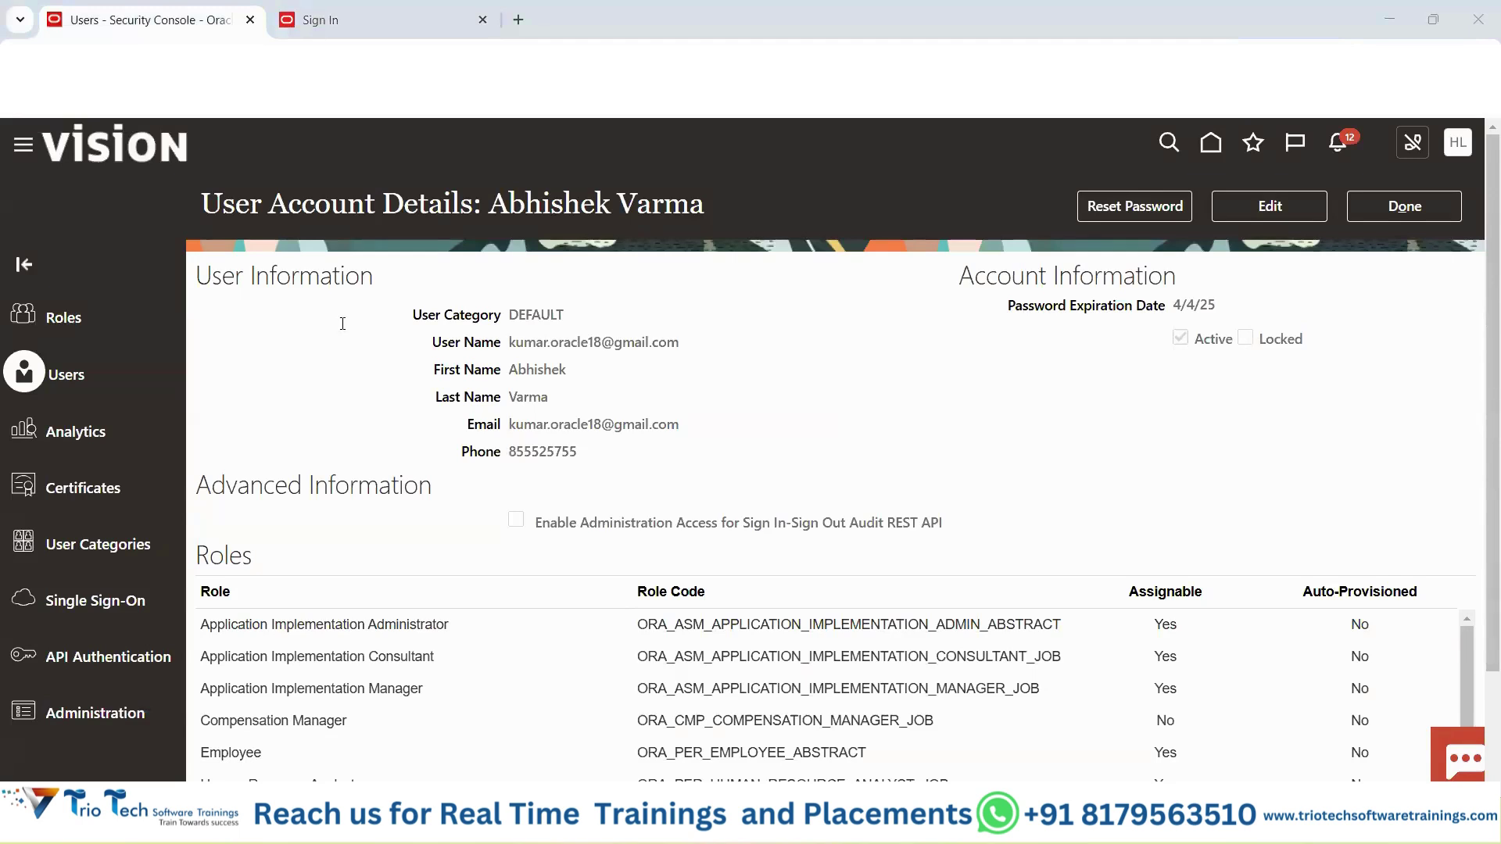
triple_click(485, 278)
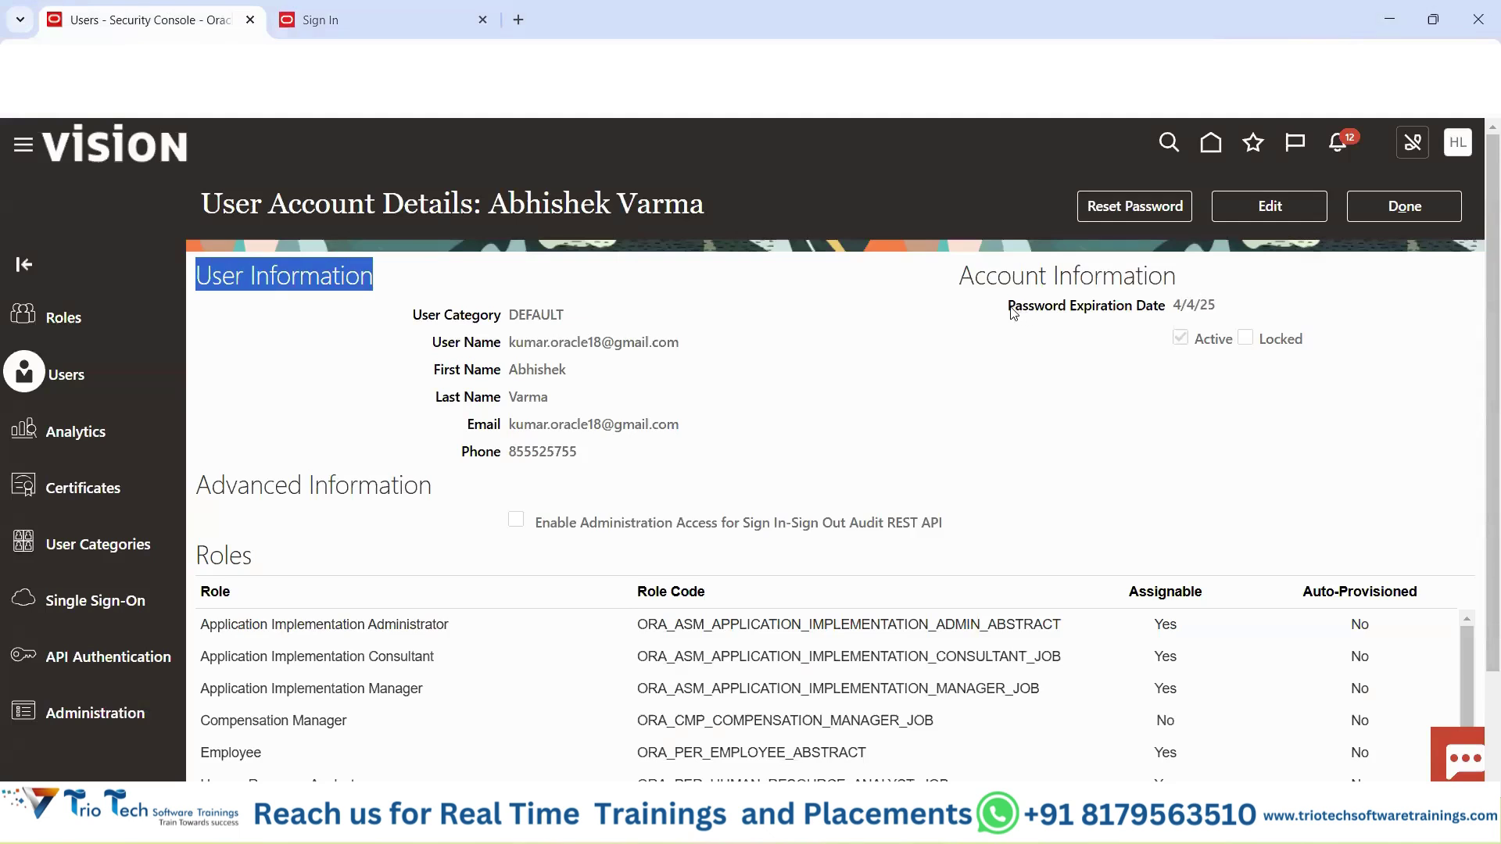
left_click_drag(1009, 310, 1218, 303)
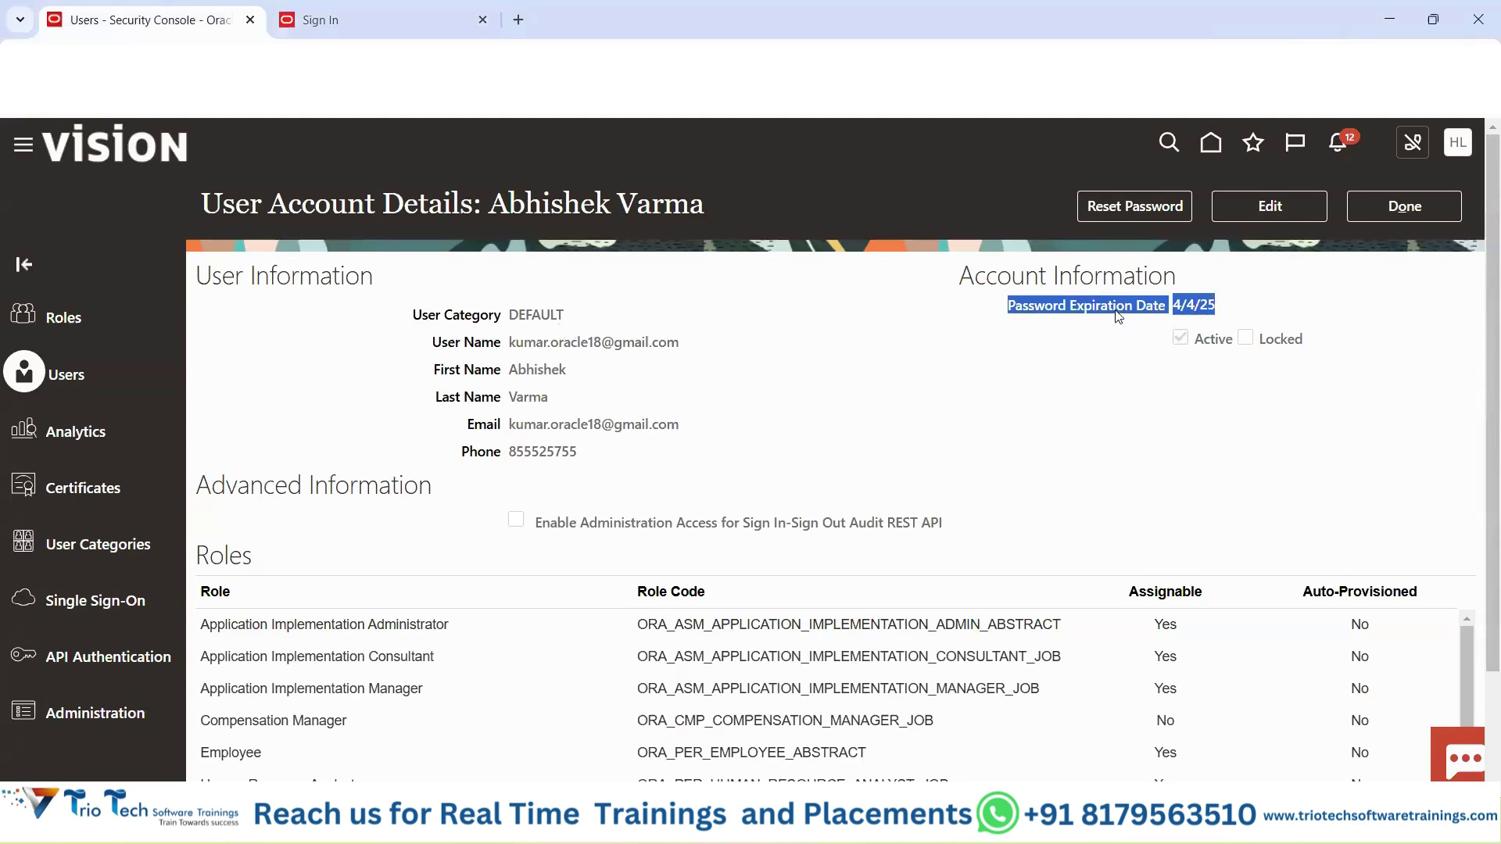
left_click(1438, 206)
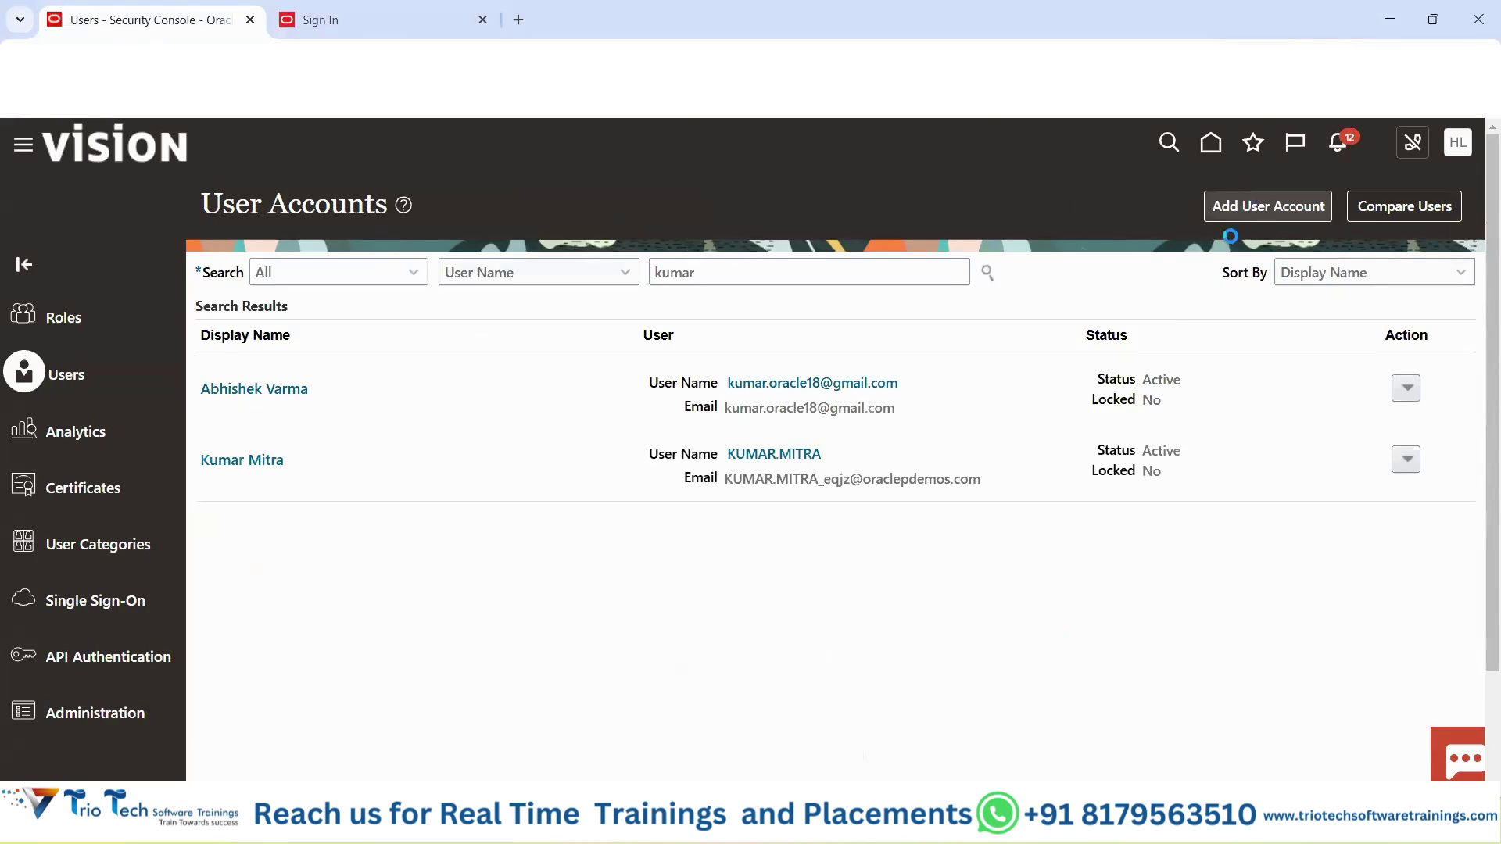
left_click(1260, 207)
left_click_drag(906, 494, 1004, 497)
left_click(1008, 496)
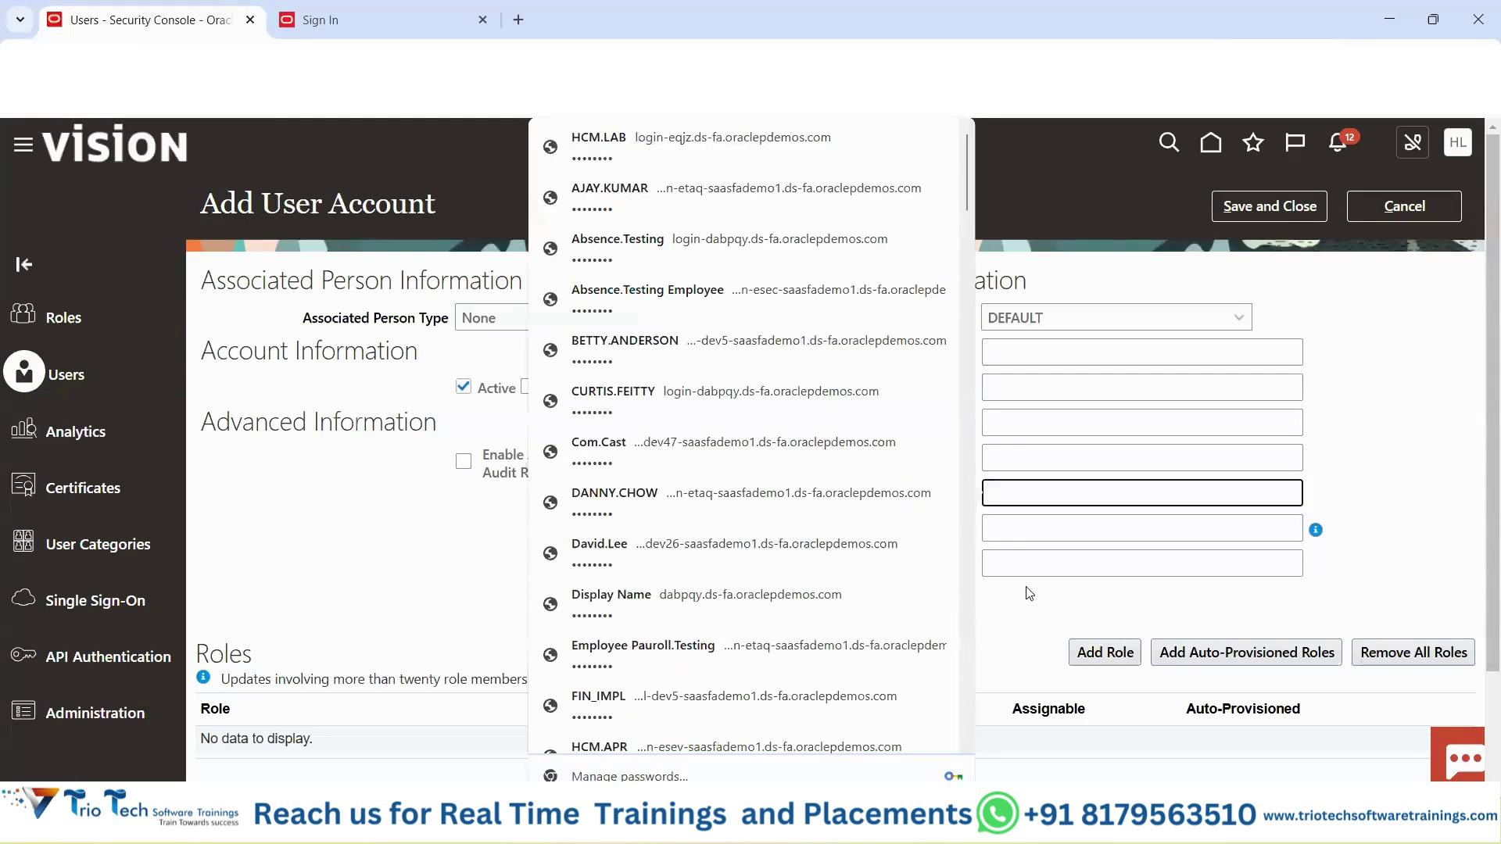
left_click(1019, 529)
left_click(981, 313)
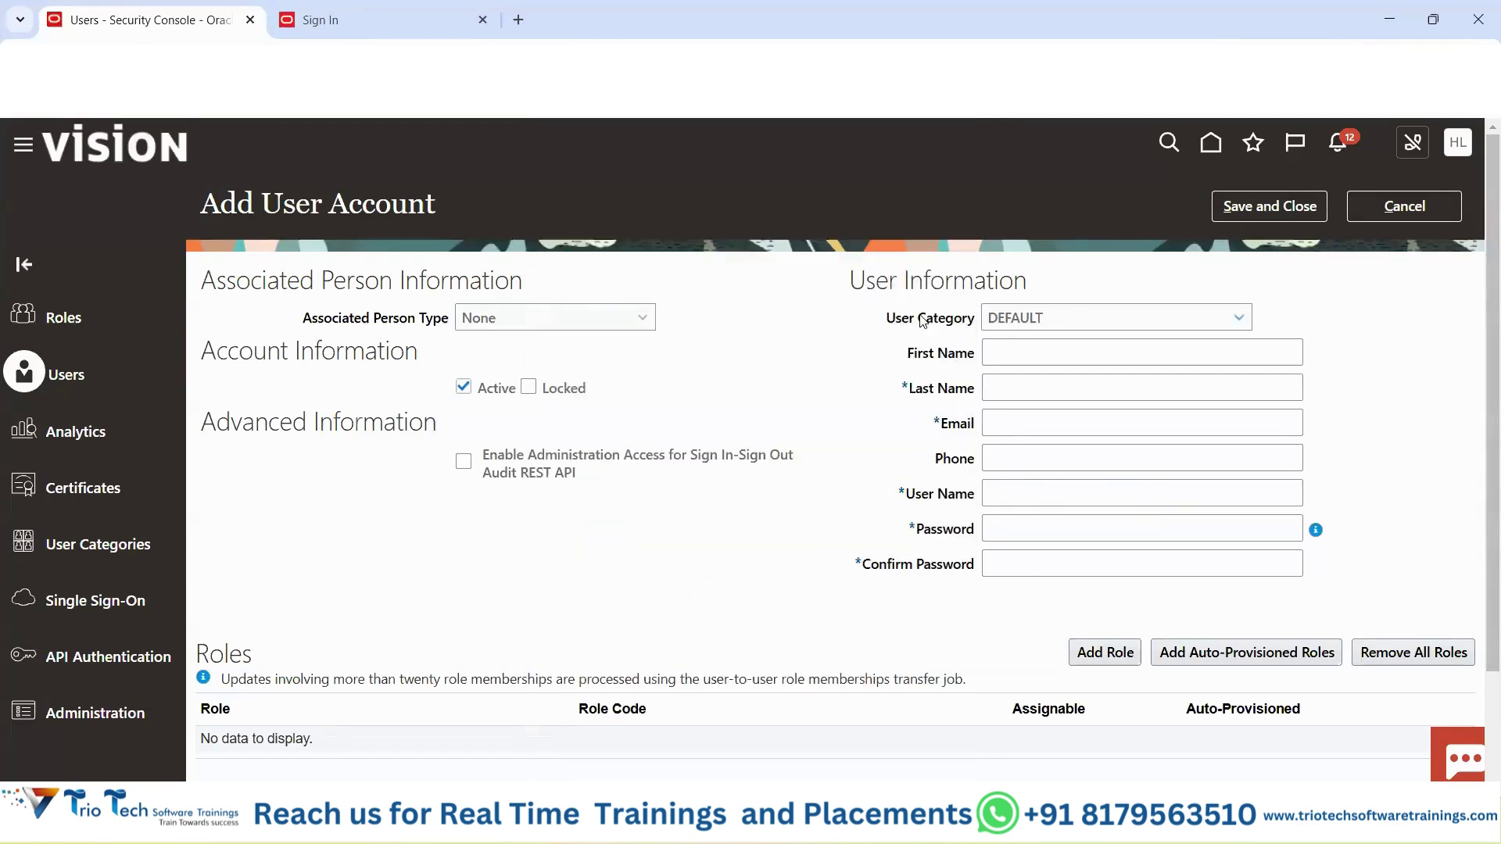
left_click_drag(885, 319, 976, 325)
left_click(1419, 209)
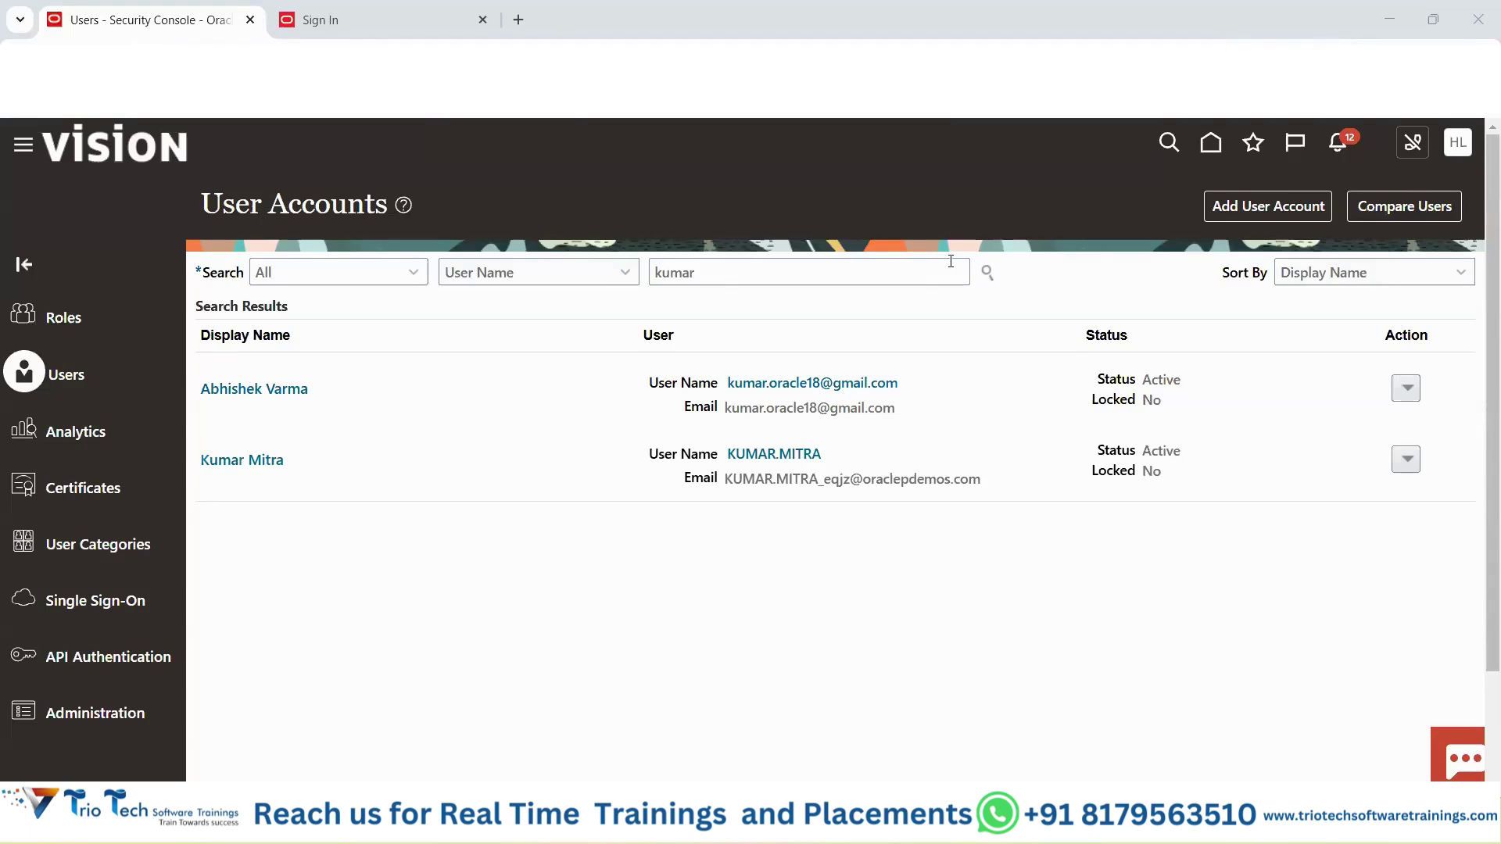
In Excel's Demo Class sheet, copy the Inbound Integrations and HCM Data Loader notes (D32:D33).
mouse_move(906, 817)
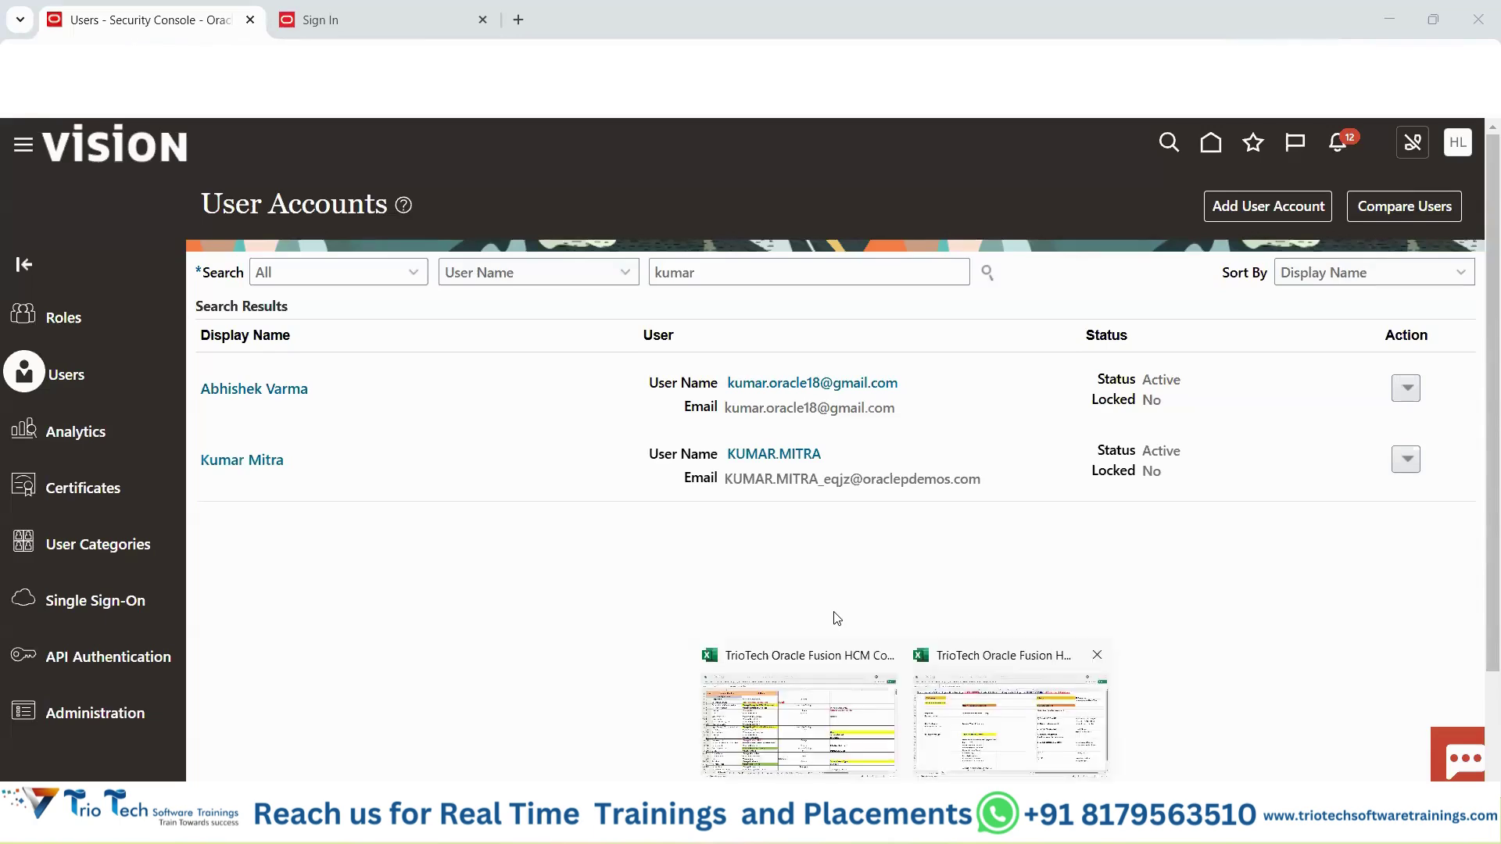
left_click(843, 675)
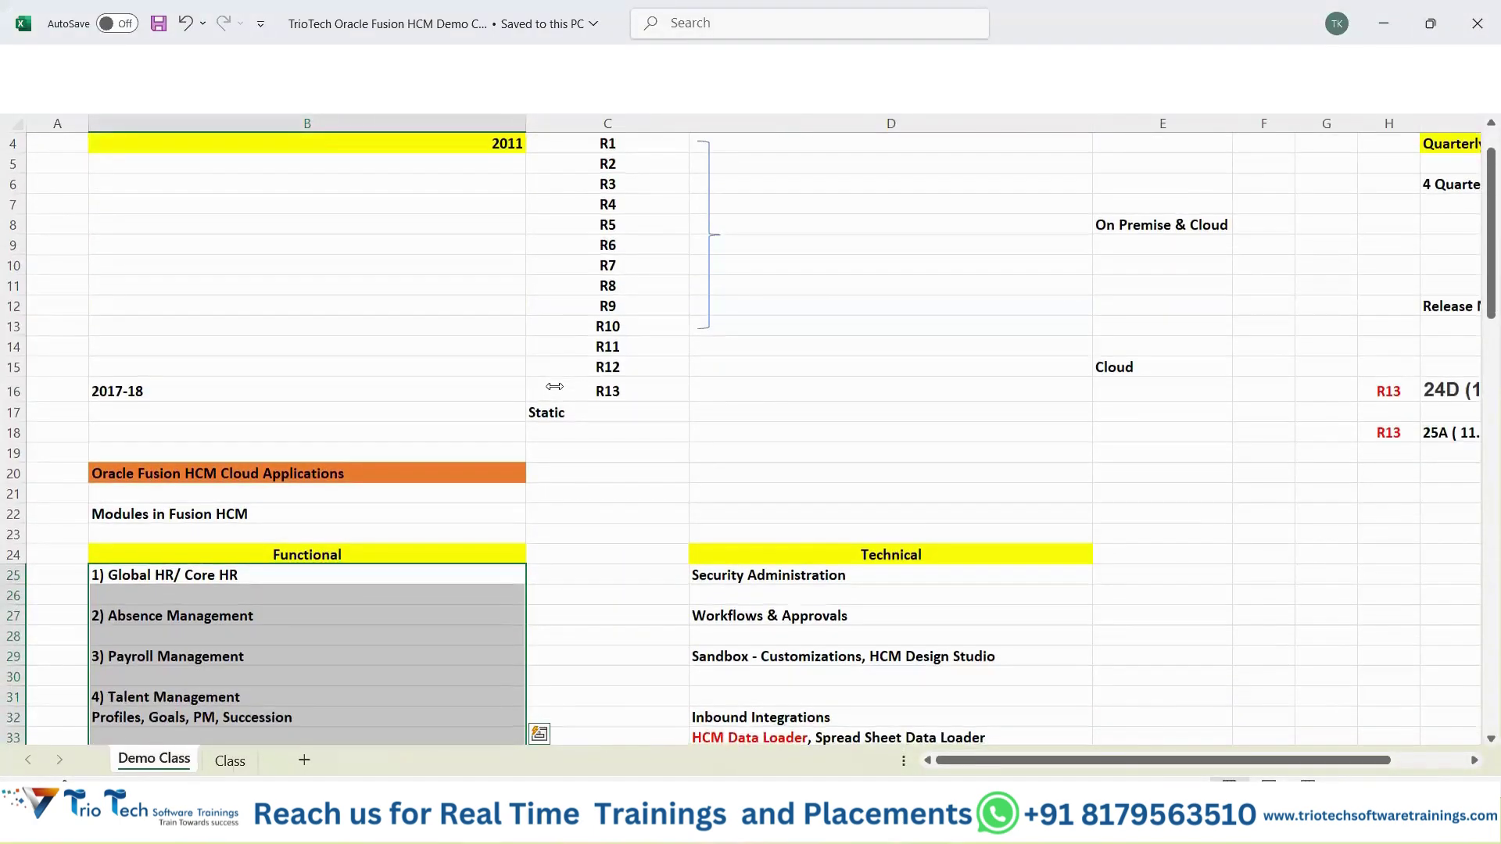
scroll(750, 540, "down", 2)
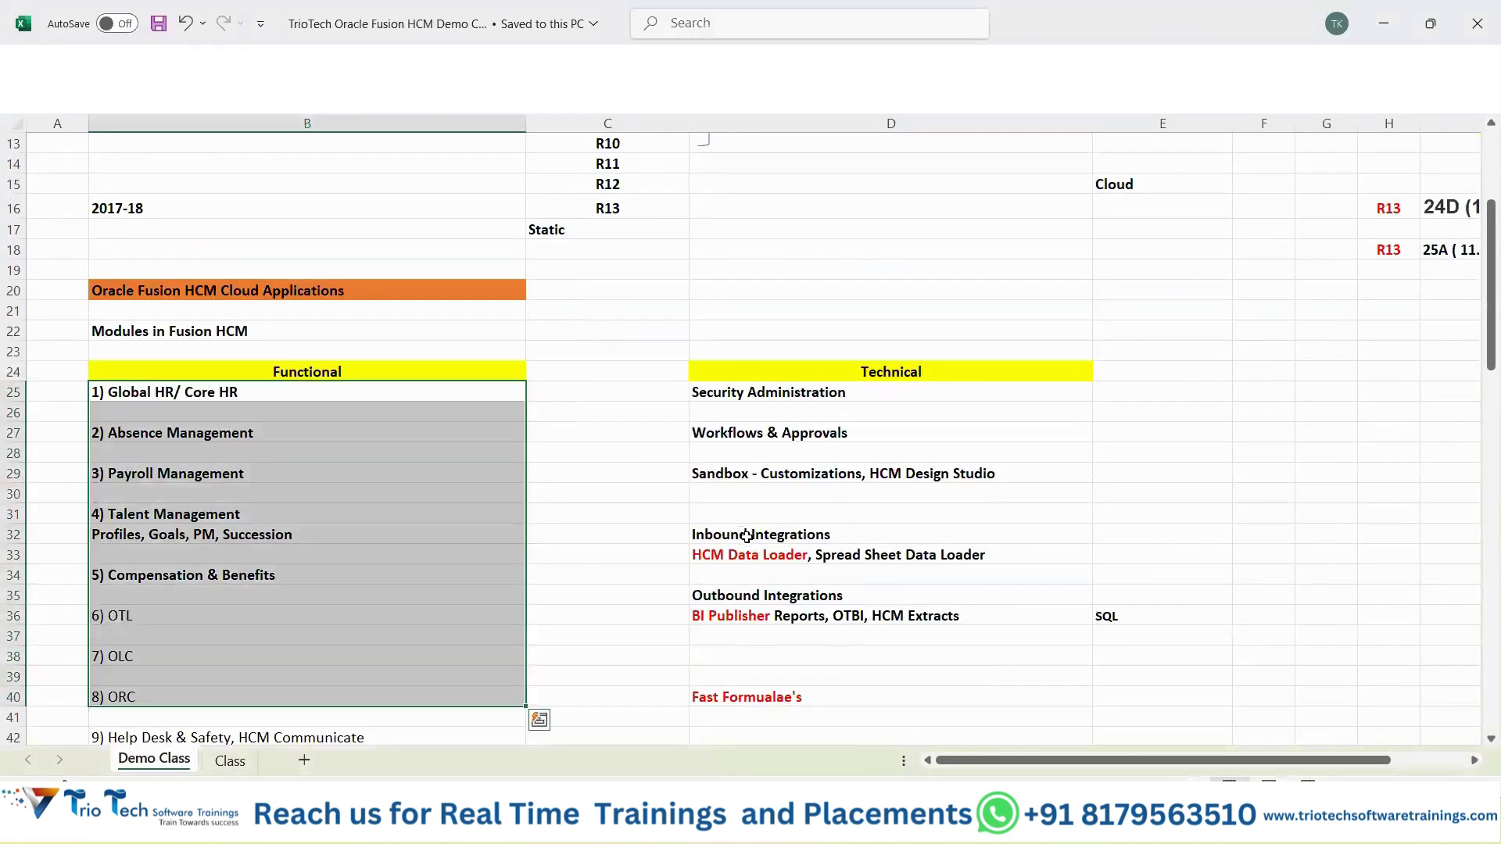
left_click_drag(752, 538, 754, 561)
key("ctrl+c")
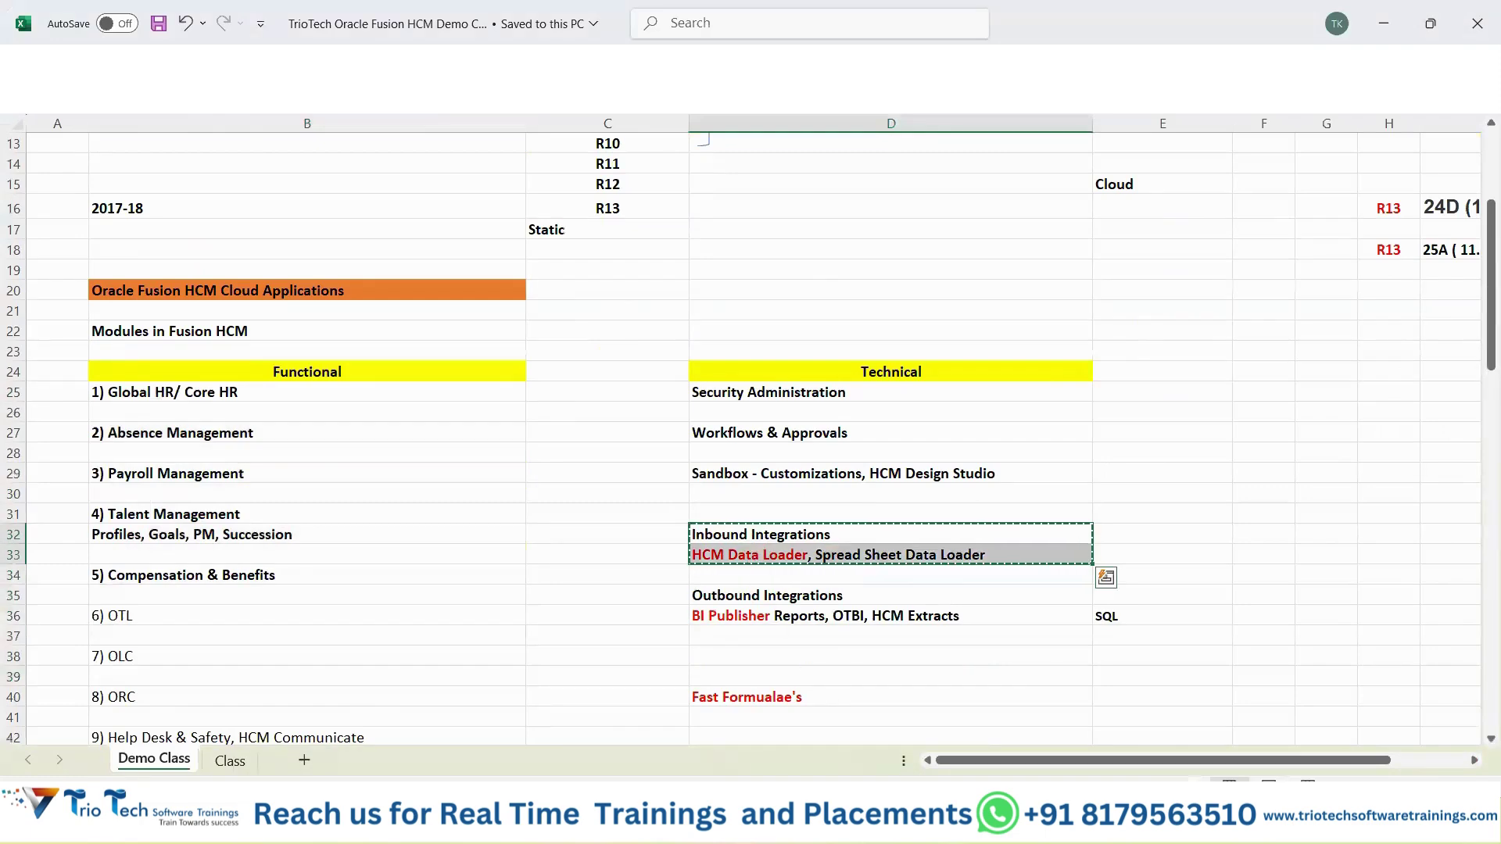
Flip to the Security Console window and back, then switch to the Class sheet.
left_click(819, 824)
left_click(720, 738)
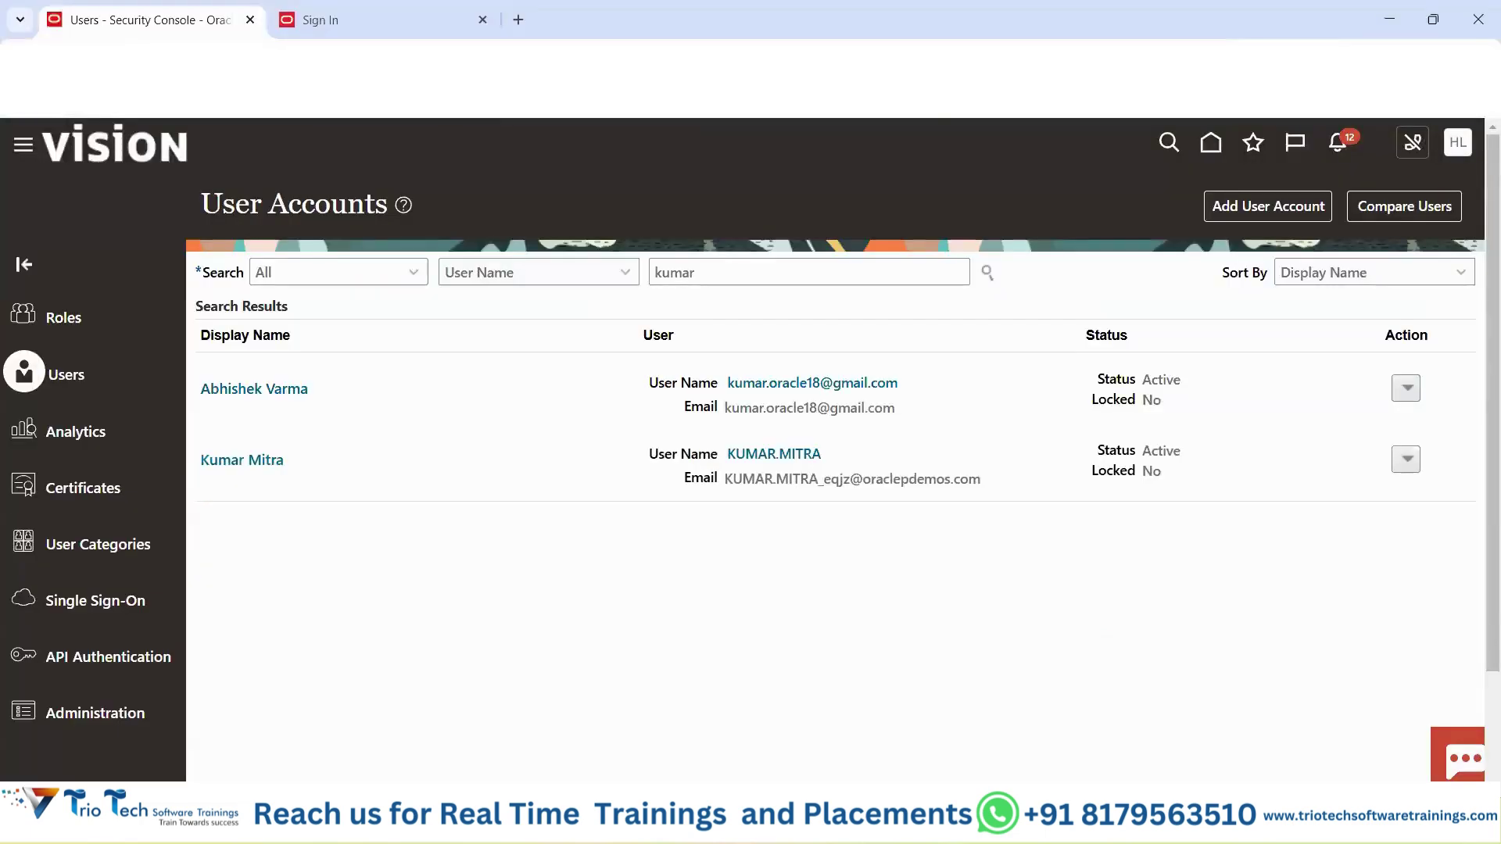
left_click(819, 824)
left_click(868, 824)
scroll(871, 440, "down", 7)
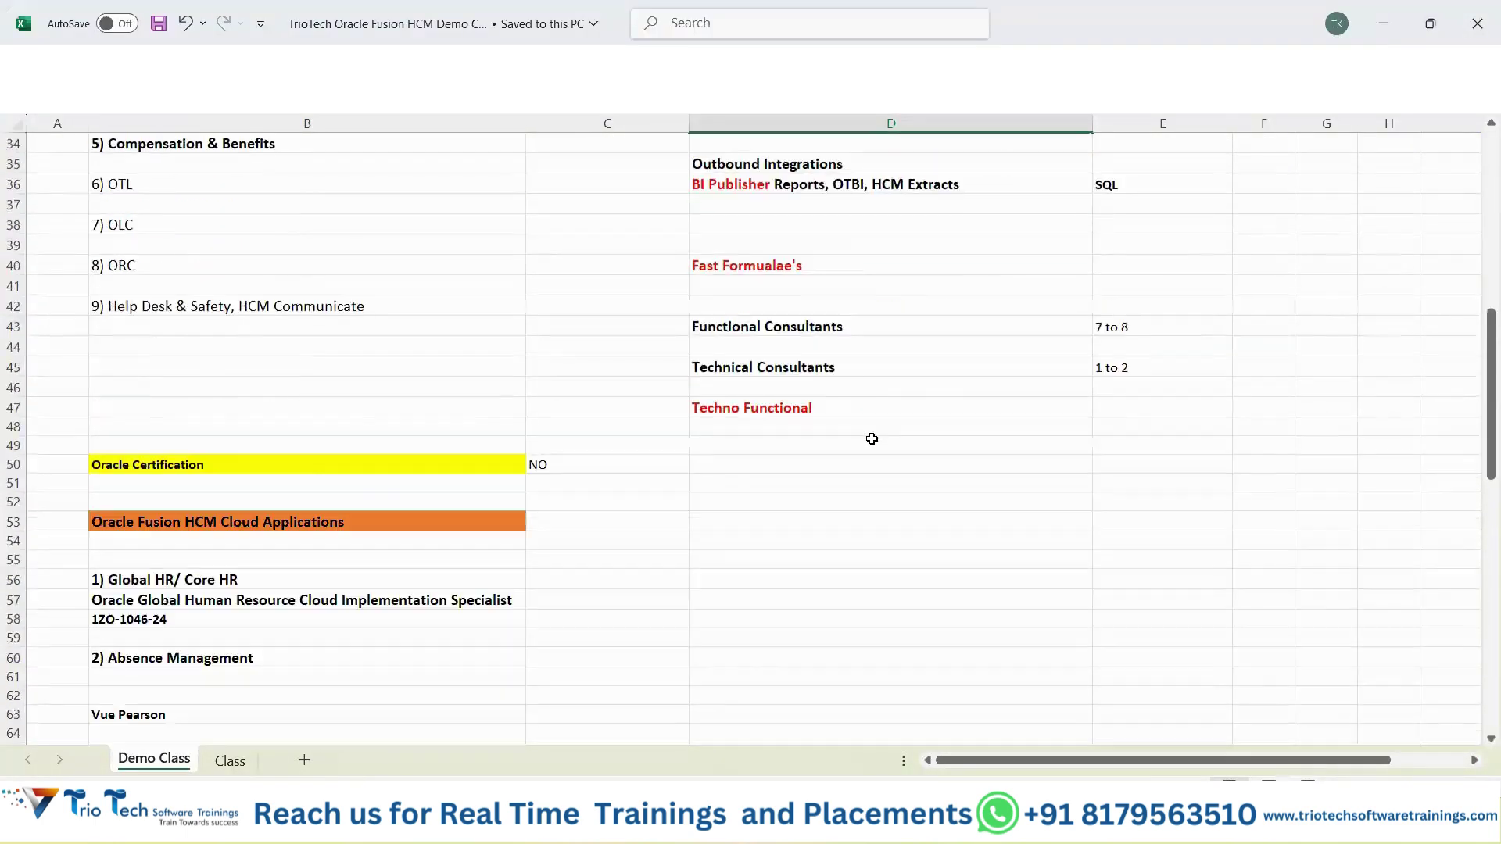
scroll(871, 439, "down", 16)
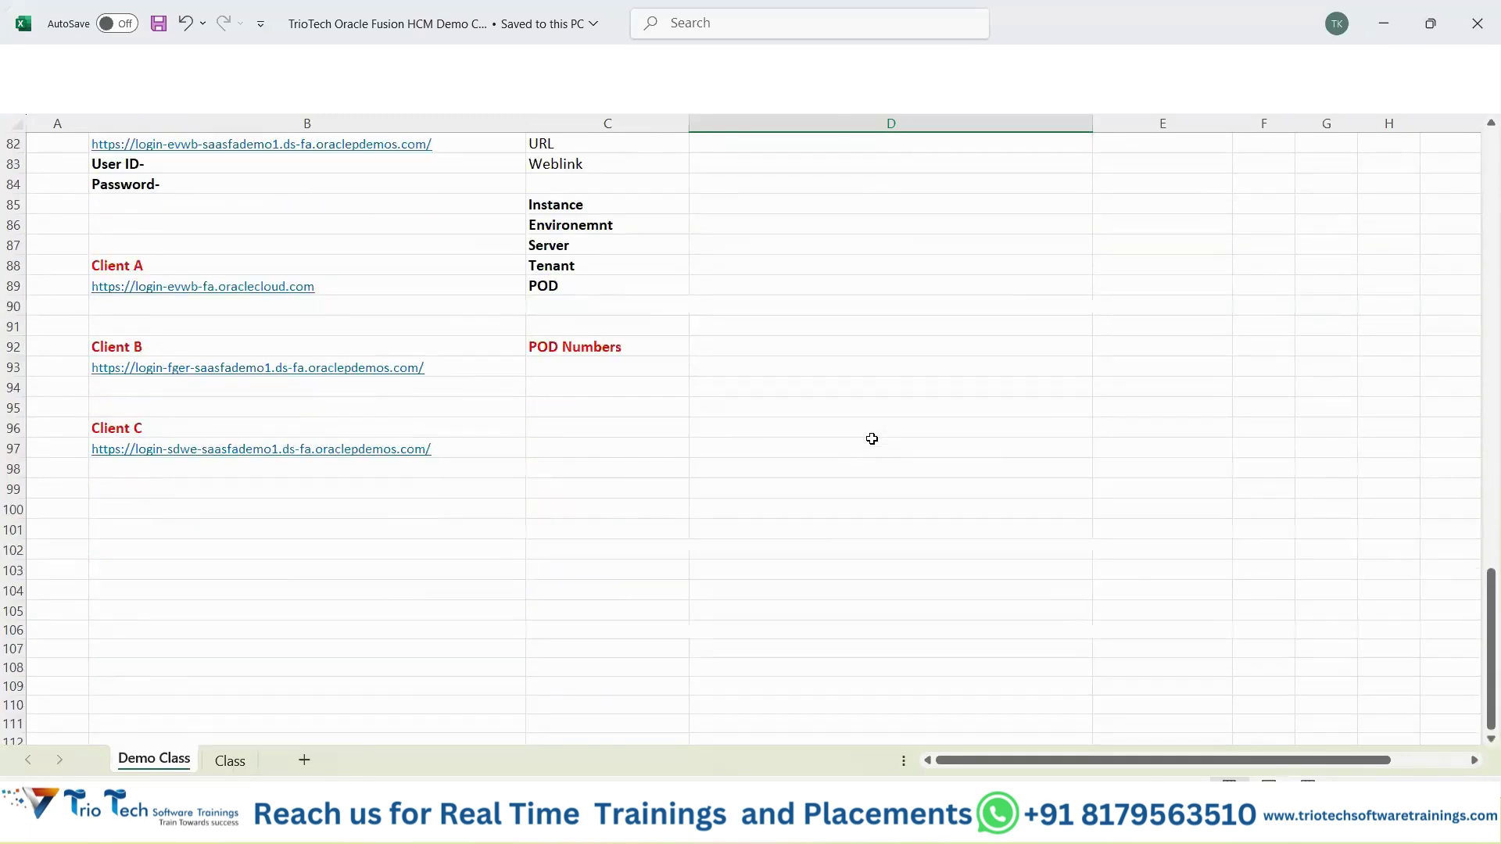
scroll(872, 439, "up", 11)
left_click(230, 760)
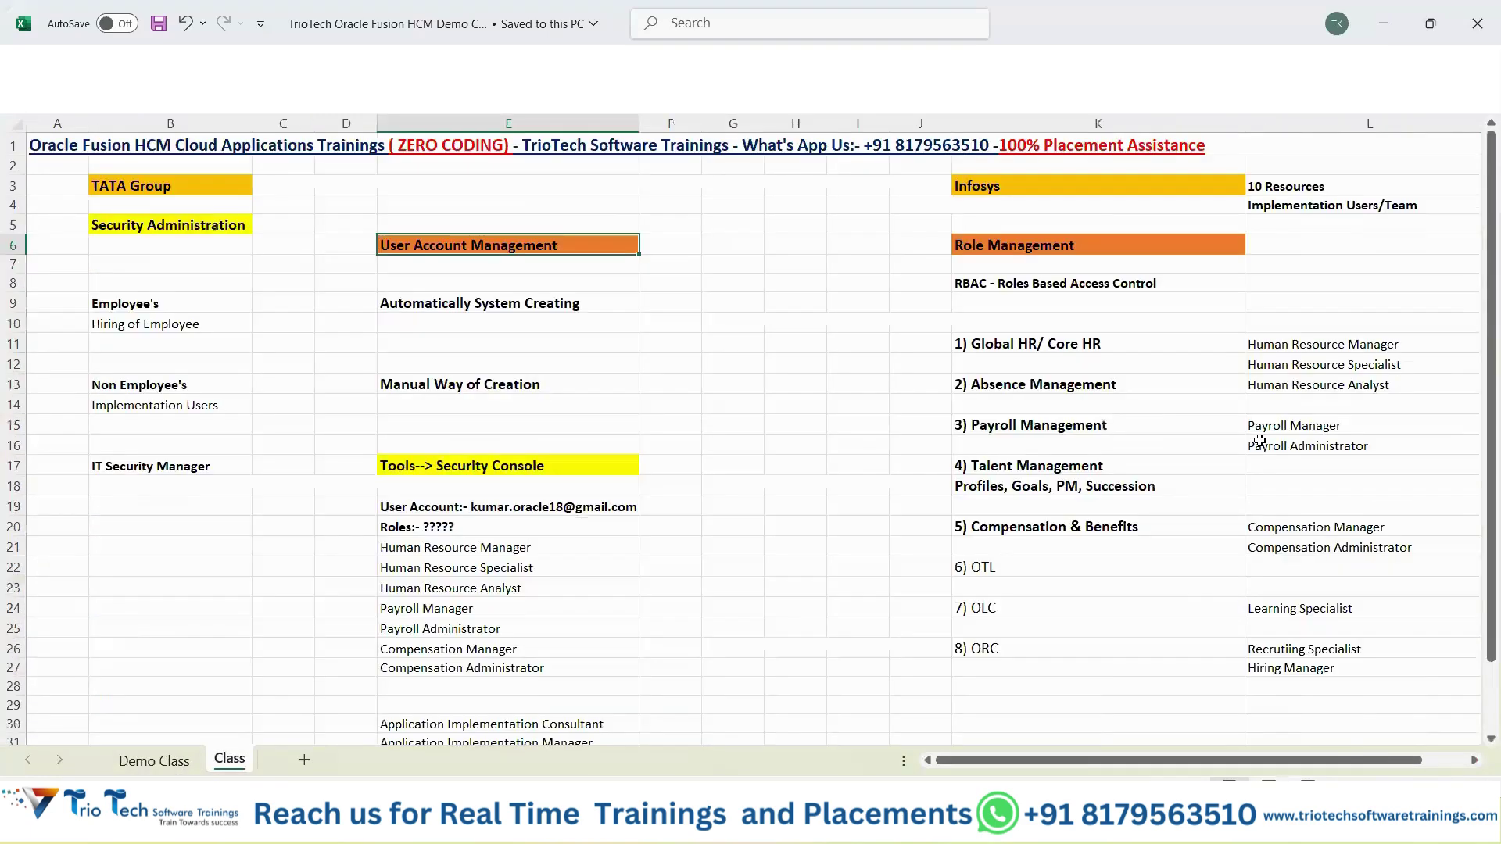
Select the L11:L28 role list, save the workbook with Ctrl+S, and return to Security Console.
left_click_drag(1297, 342, 1339, 687)
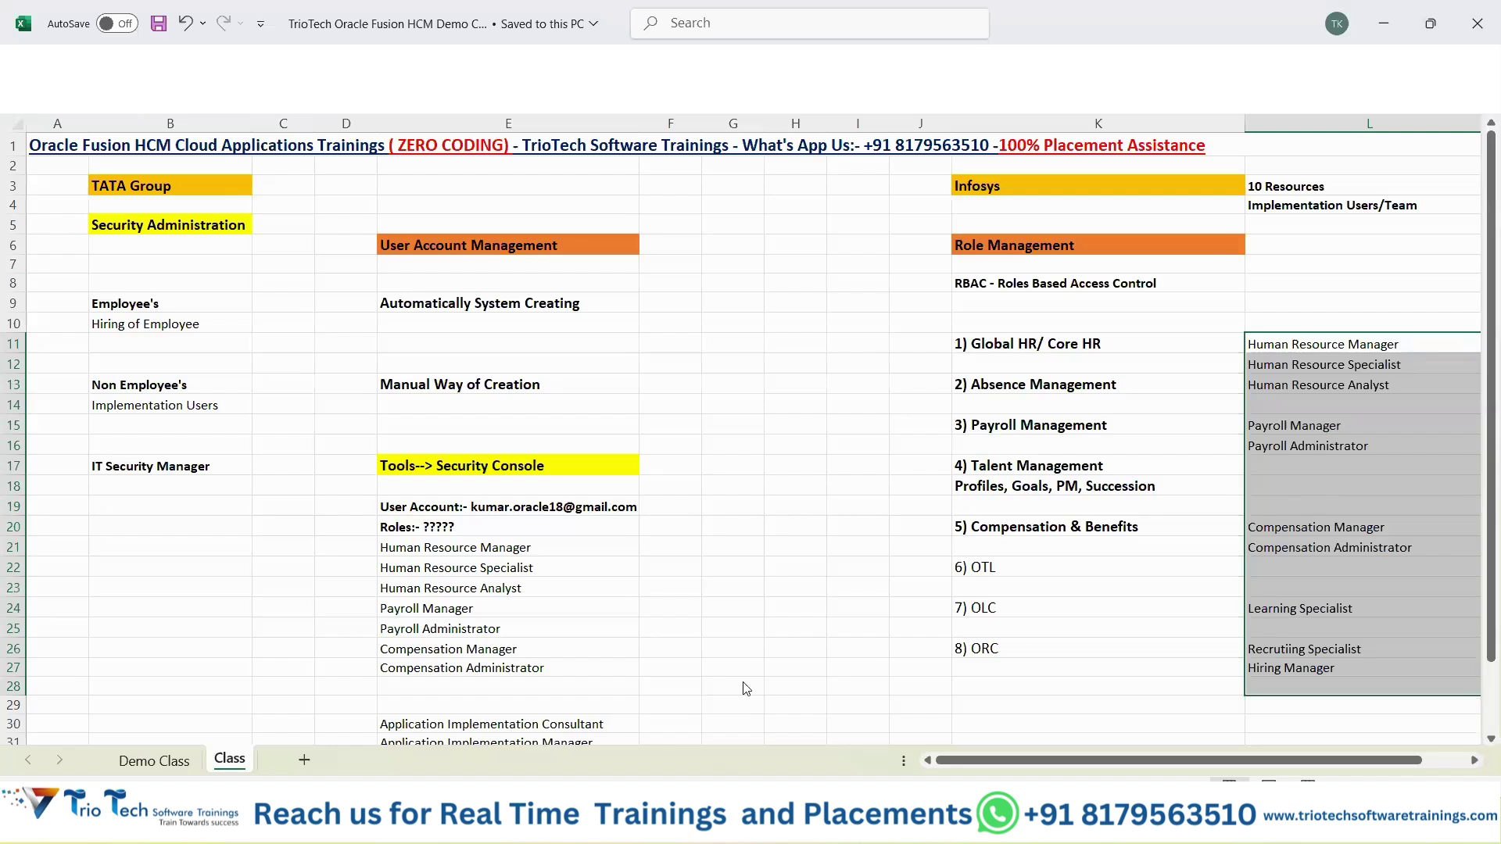
mouse_move(819, 821)
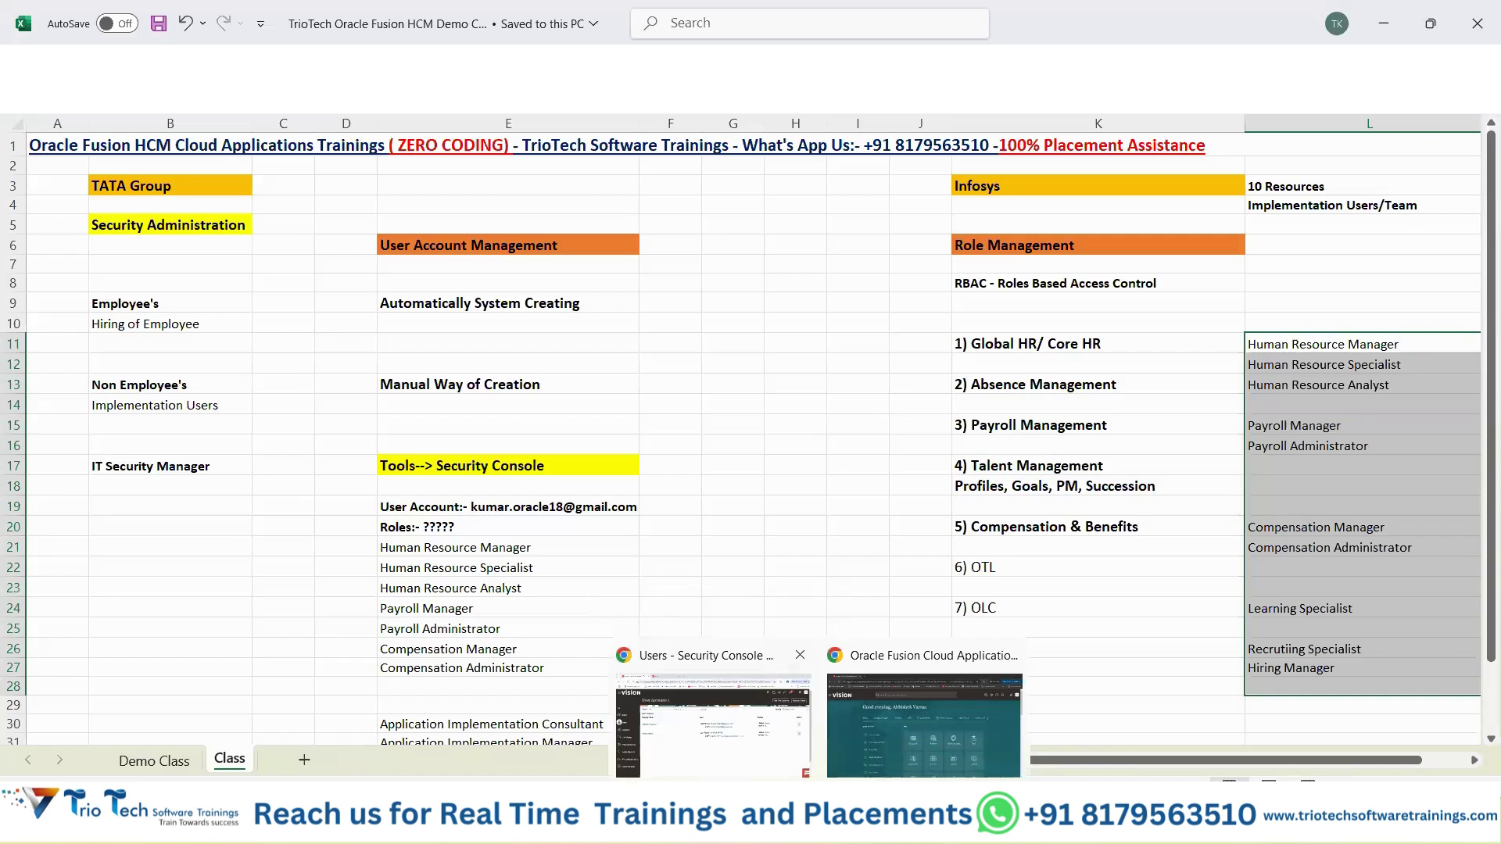
left_click(715, 338)
key("ctrl+s")
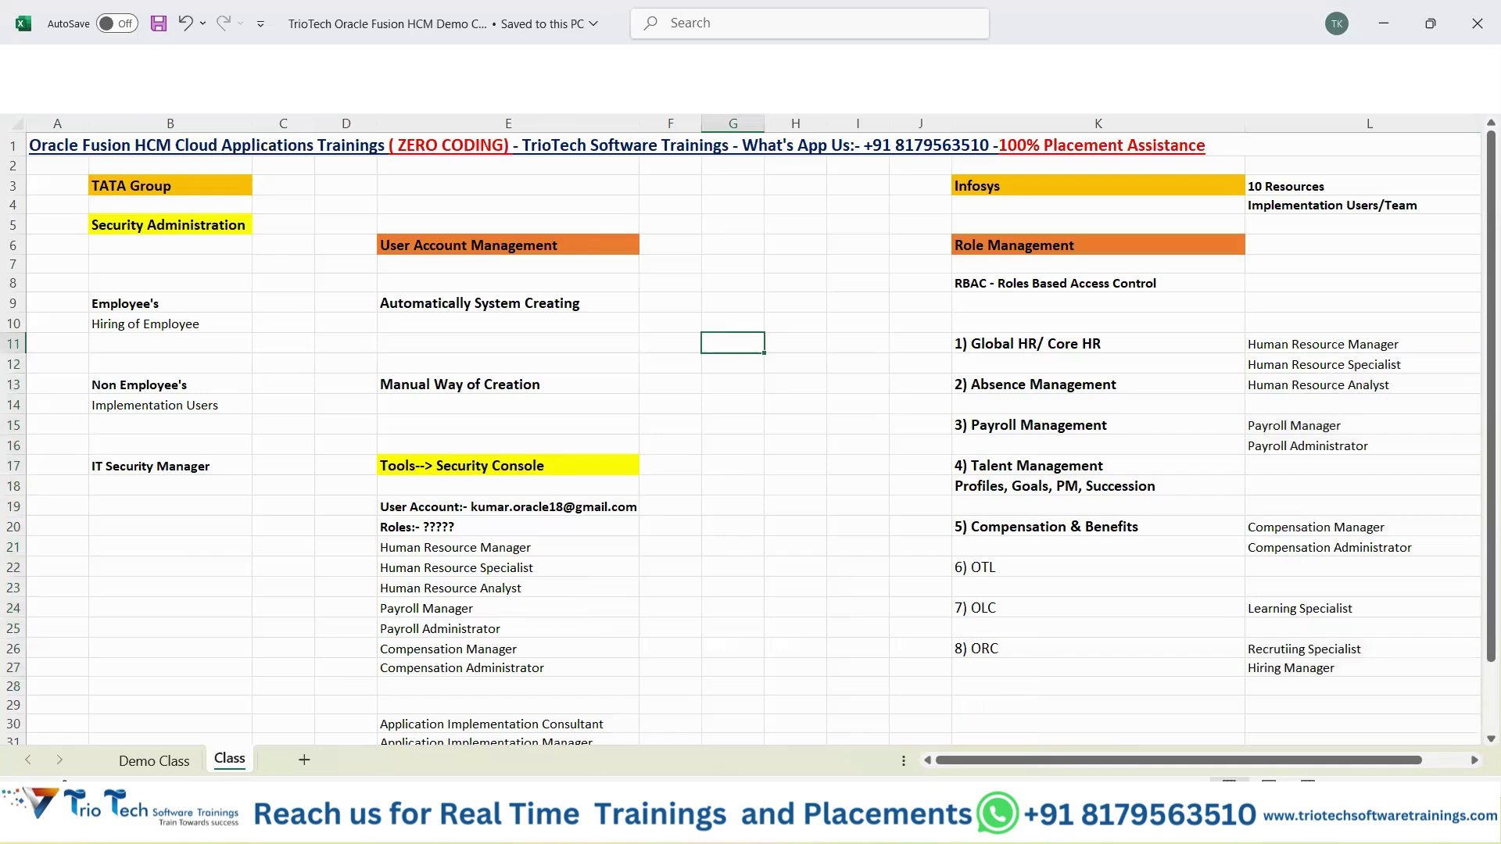
left_click(713, 723)
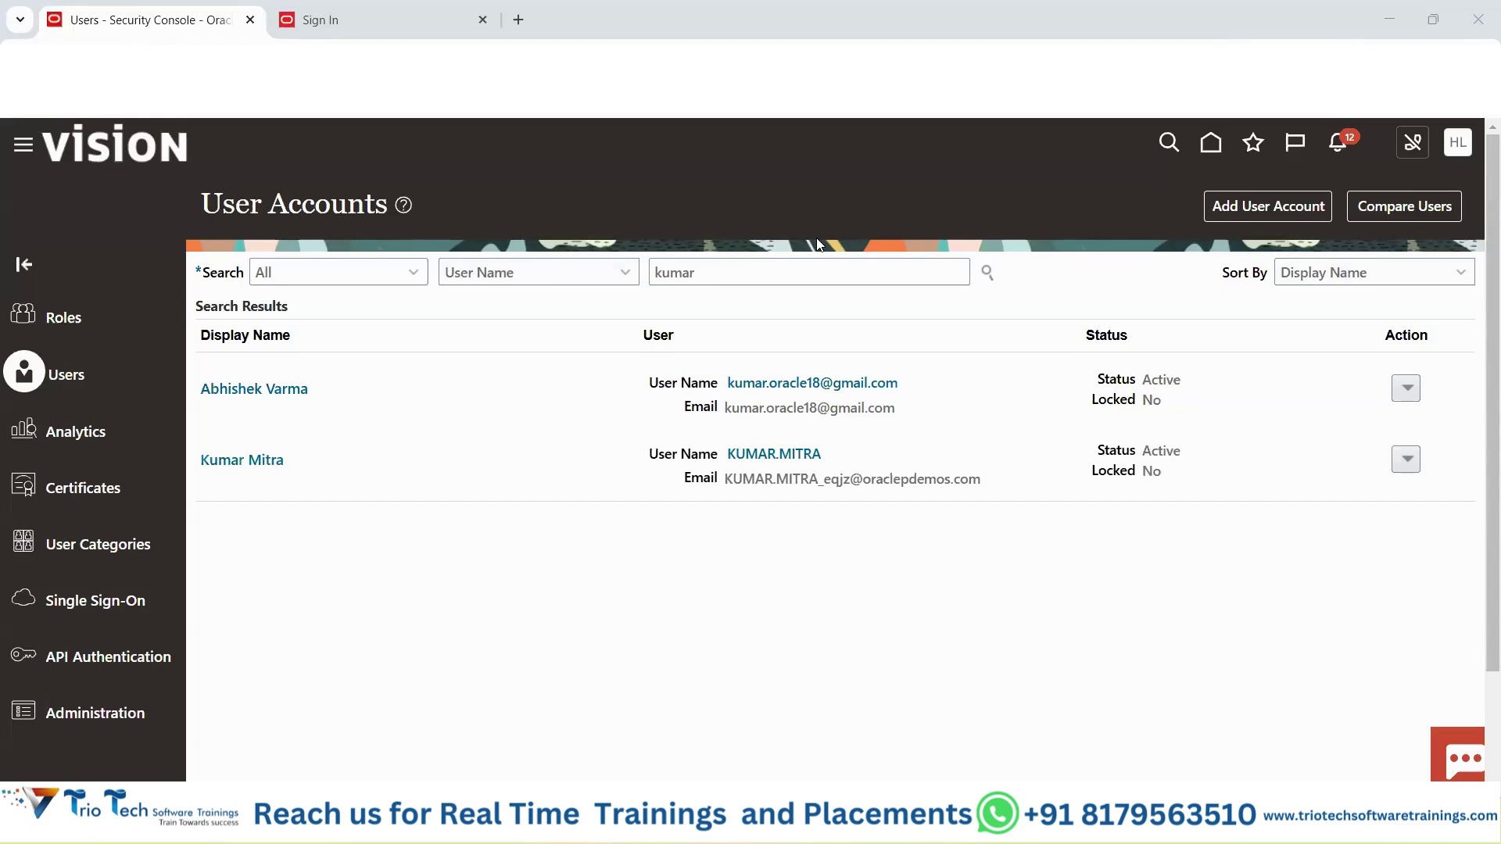
mouse_move(905, 821)
left_click(1005, 720)
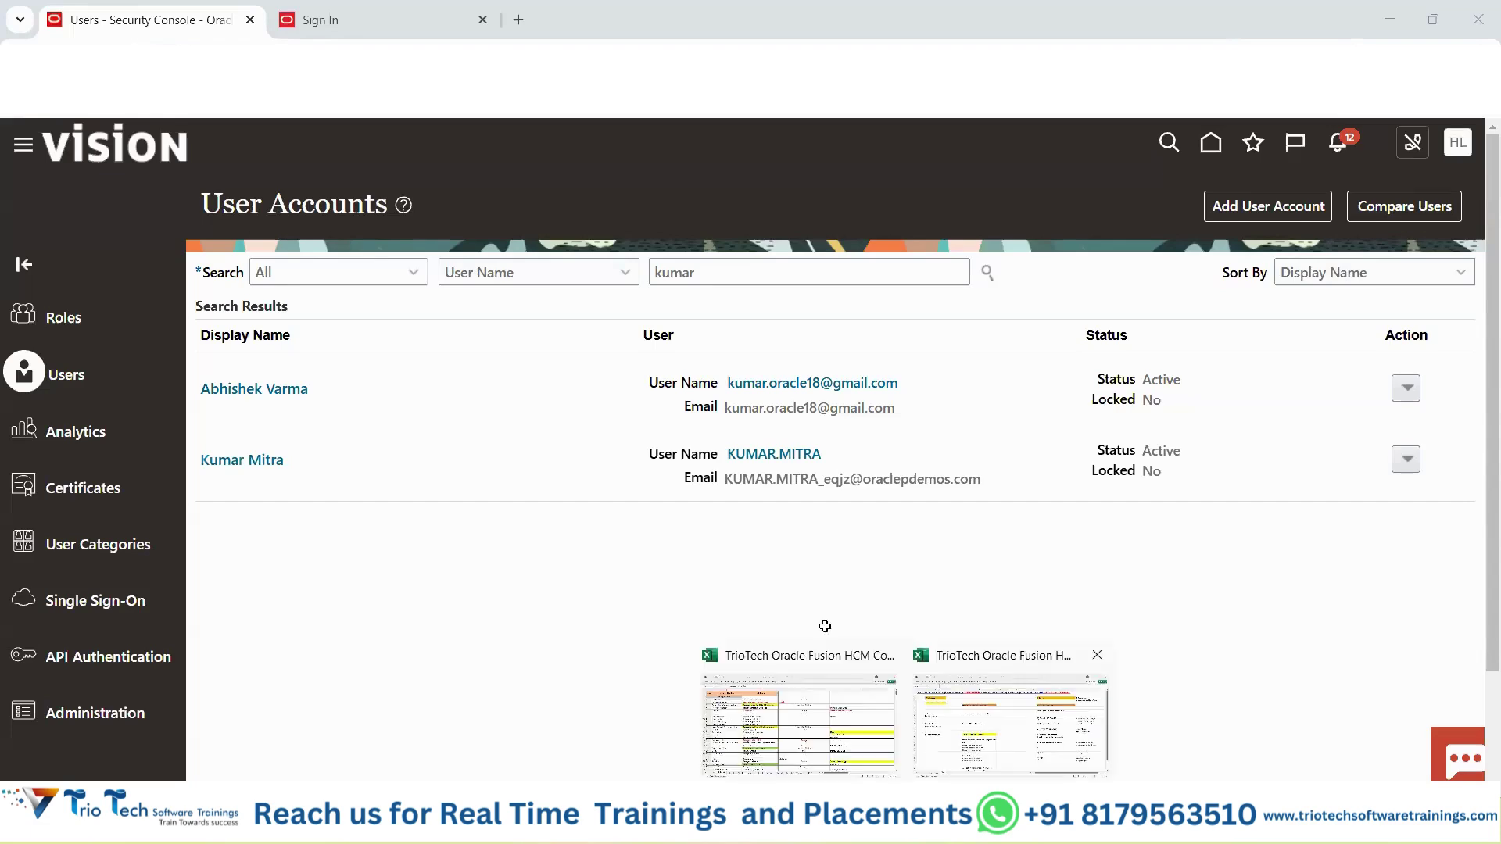
scroll(551, 614, "down", 3)
left_click(533, 547)
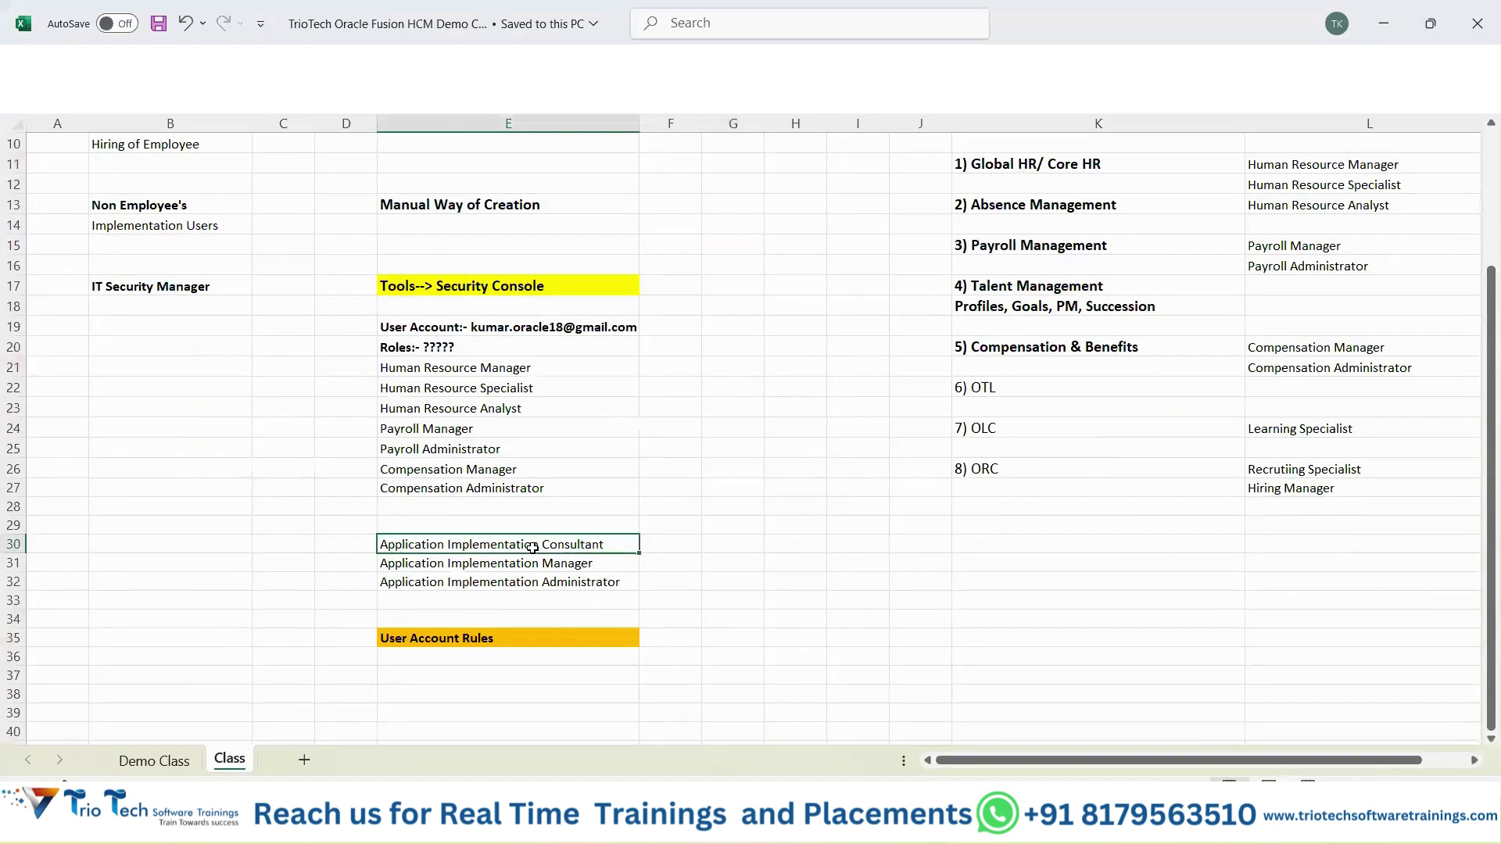
key("ctrl+c")
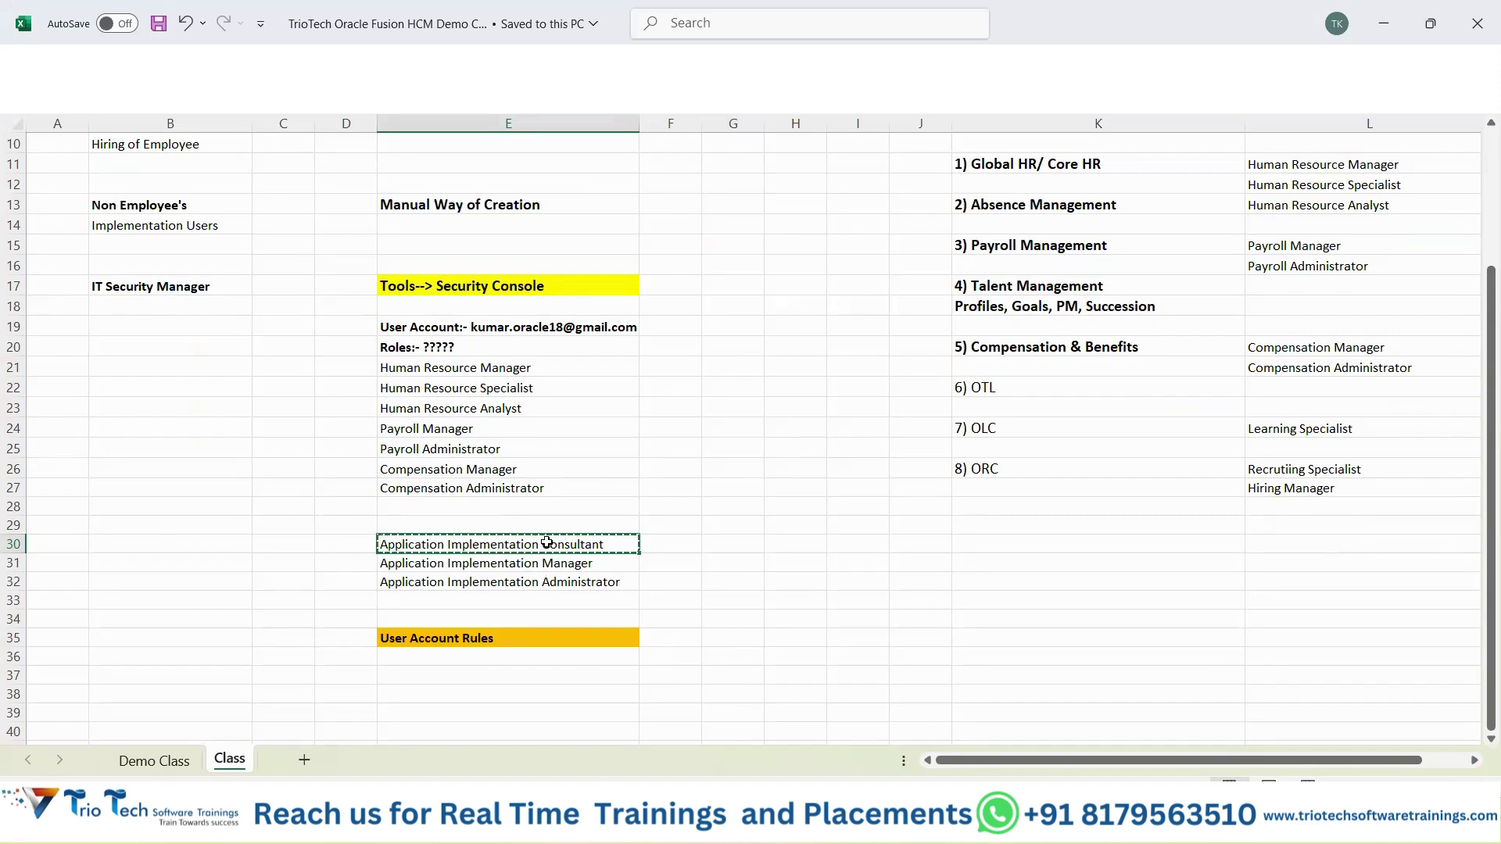
scroll(570, 526, "up", 2)
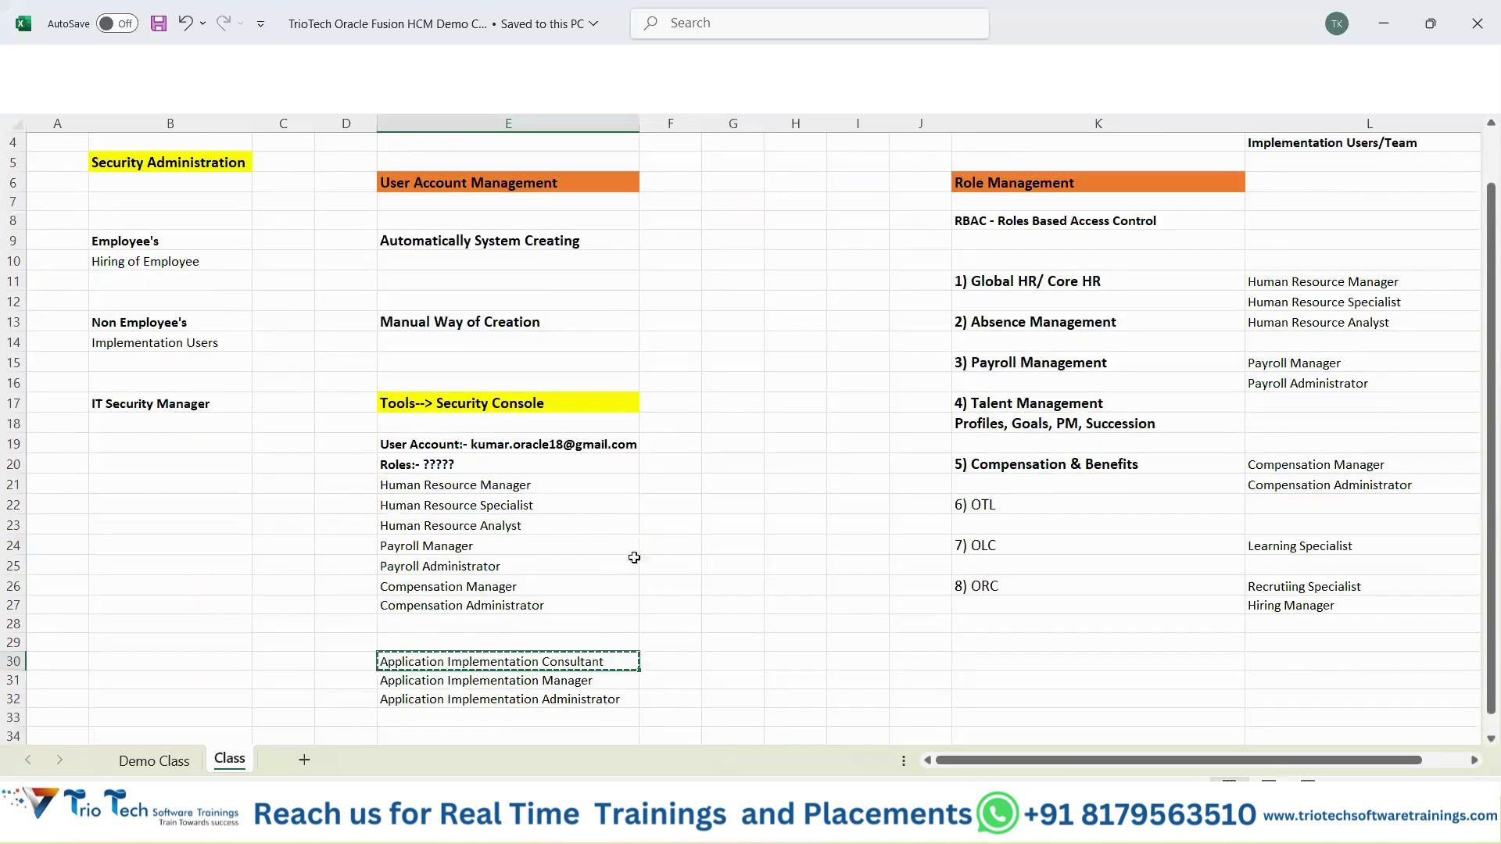
left_click(585, 683)
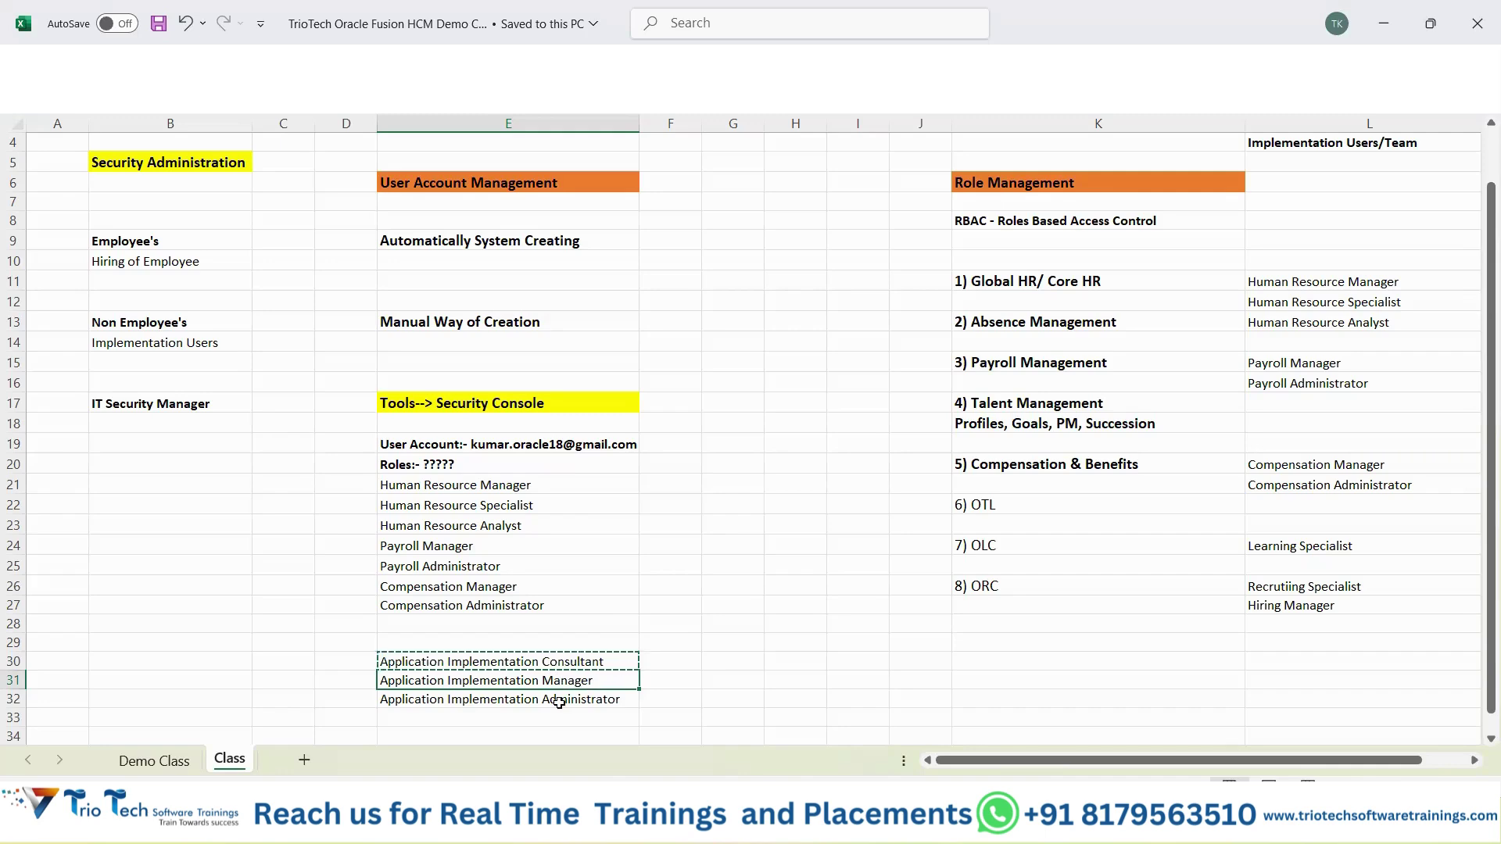
left_click(561, 661)
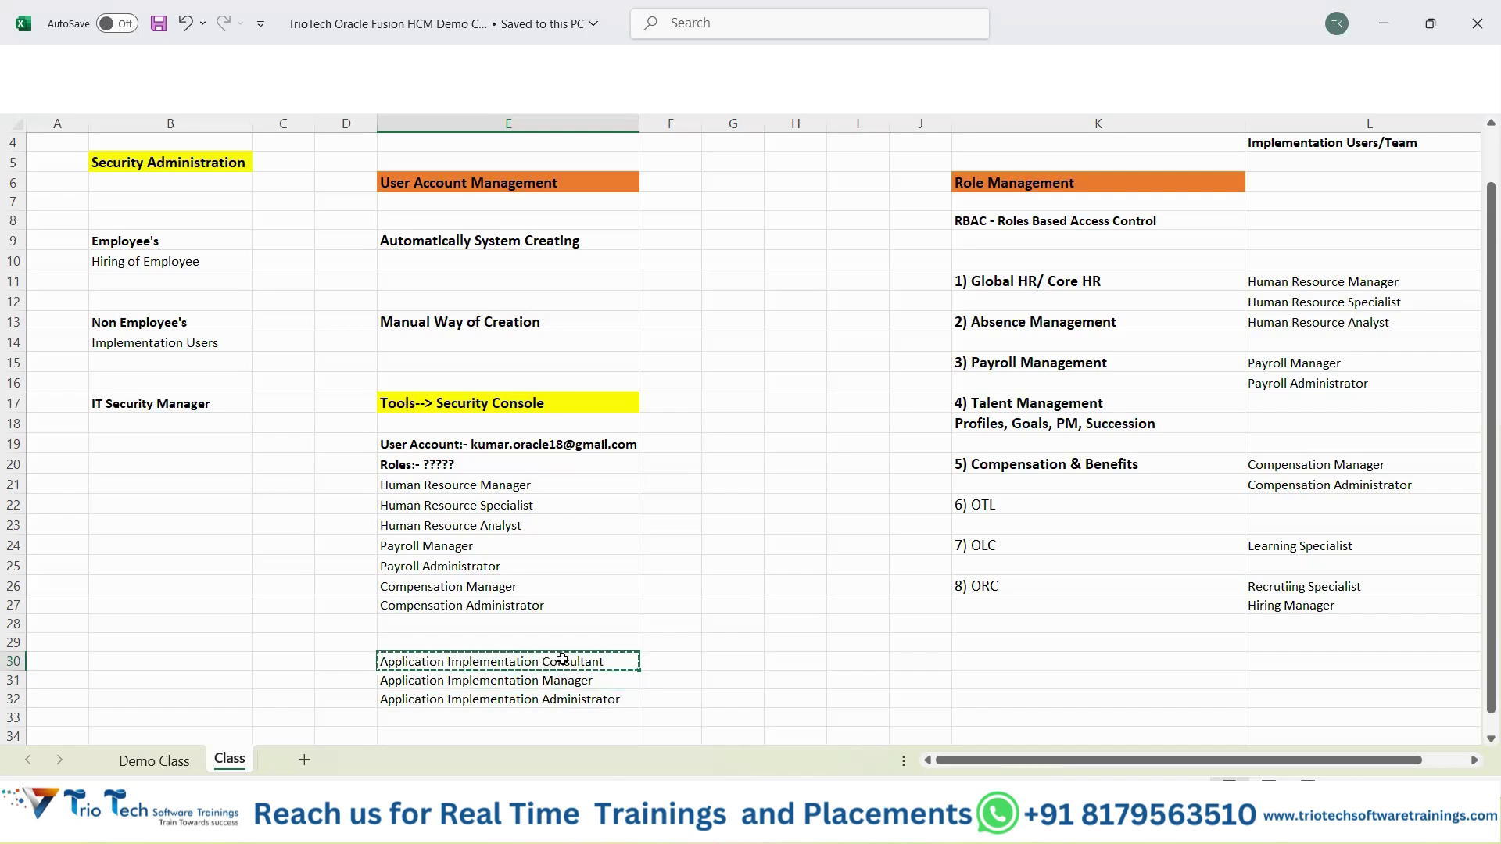
left_click_drag(559, 663, 553, 697)
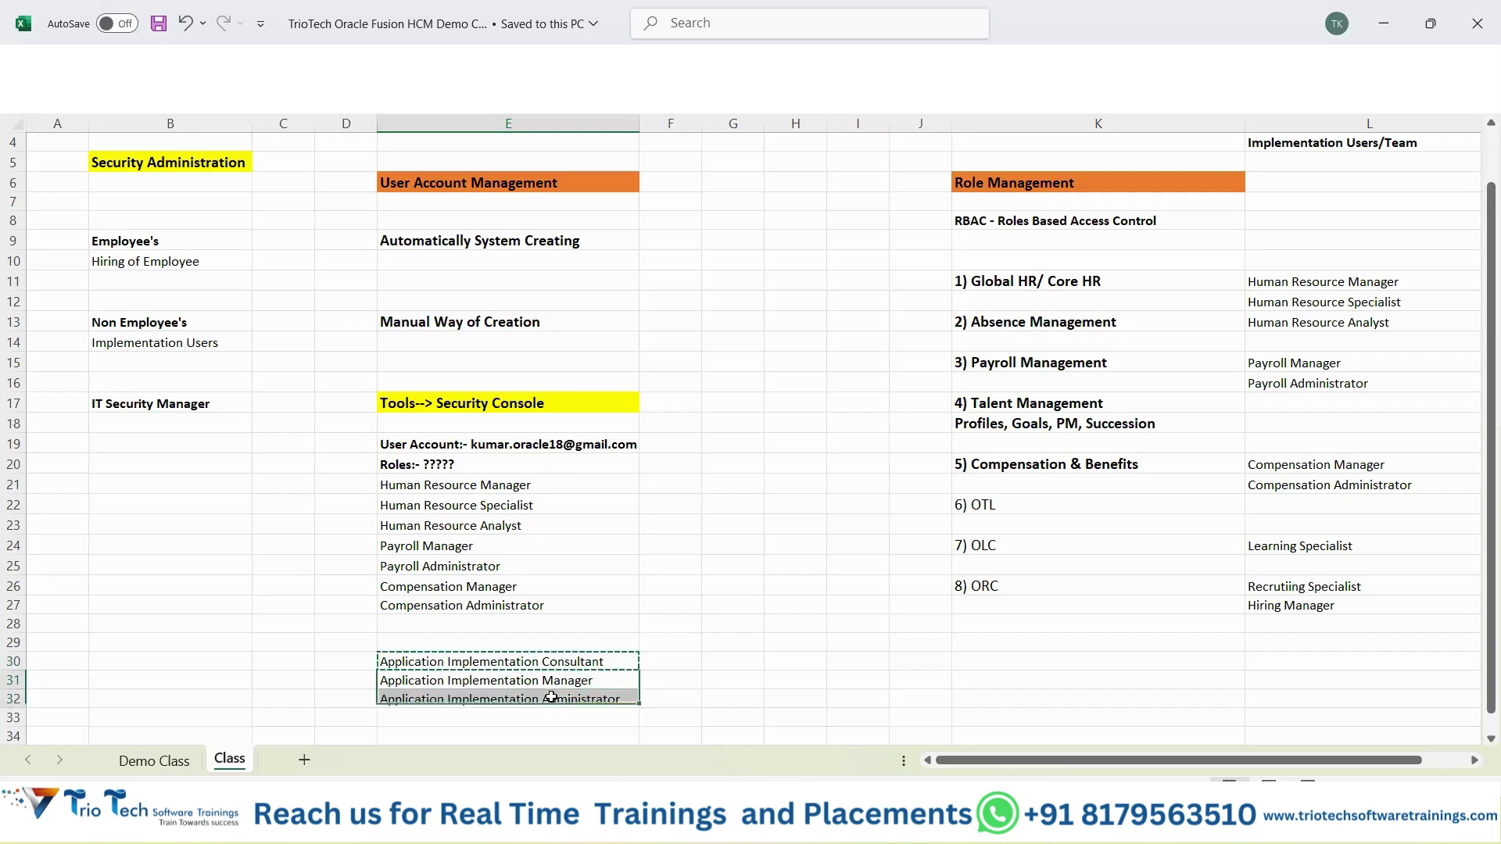
left_click(569, 658)
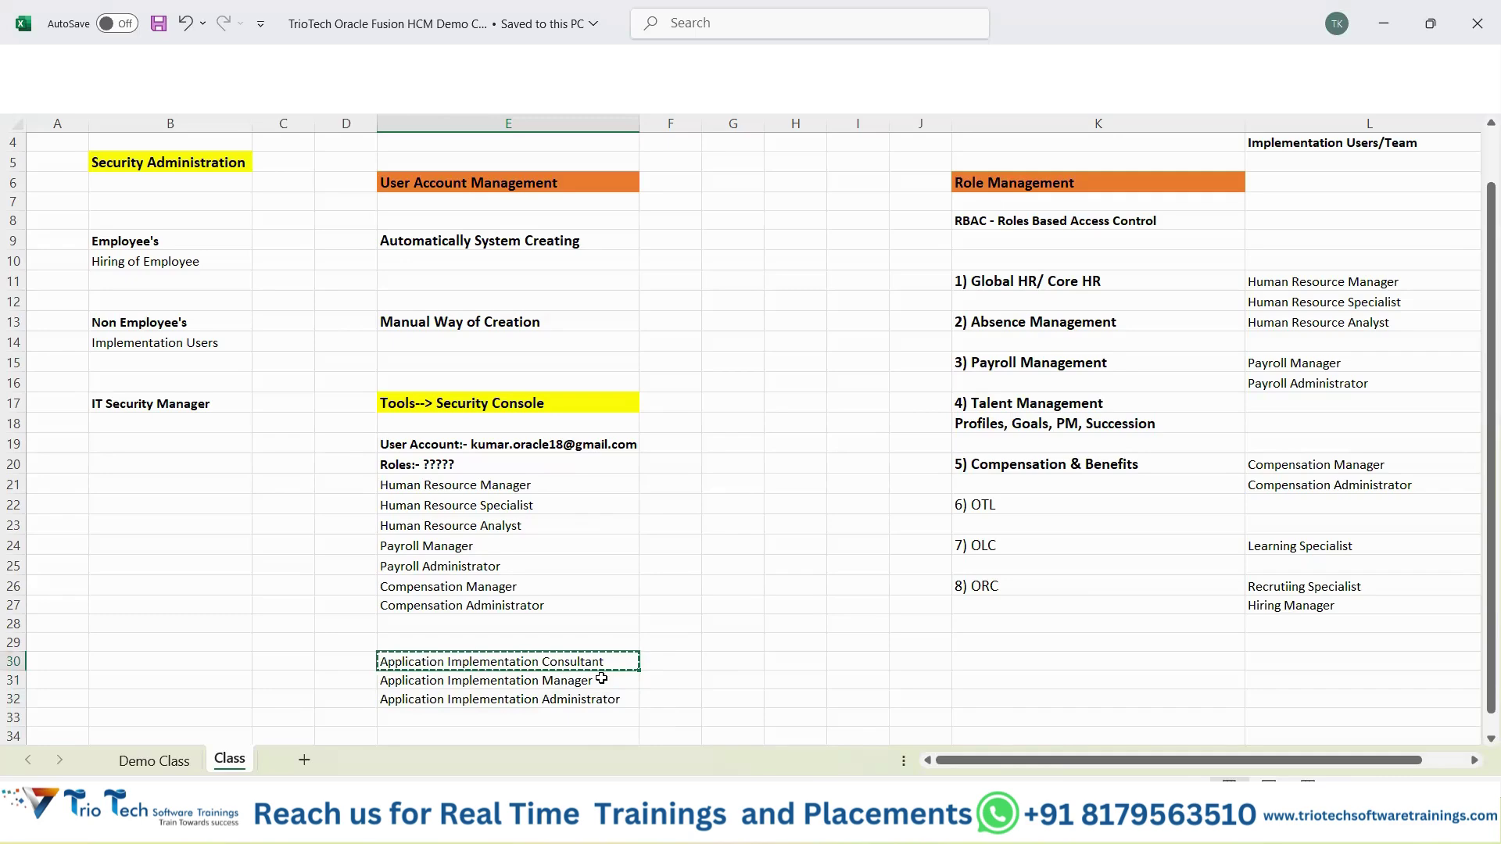
left_click(855, 566)
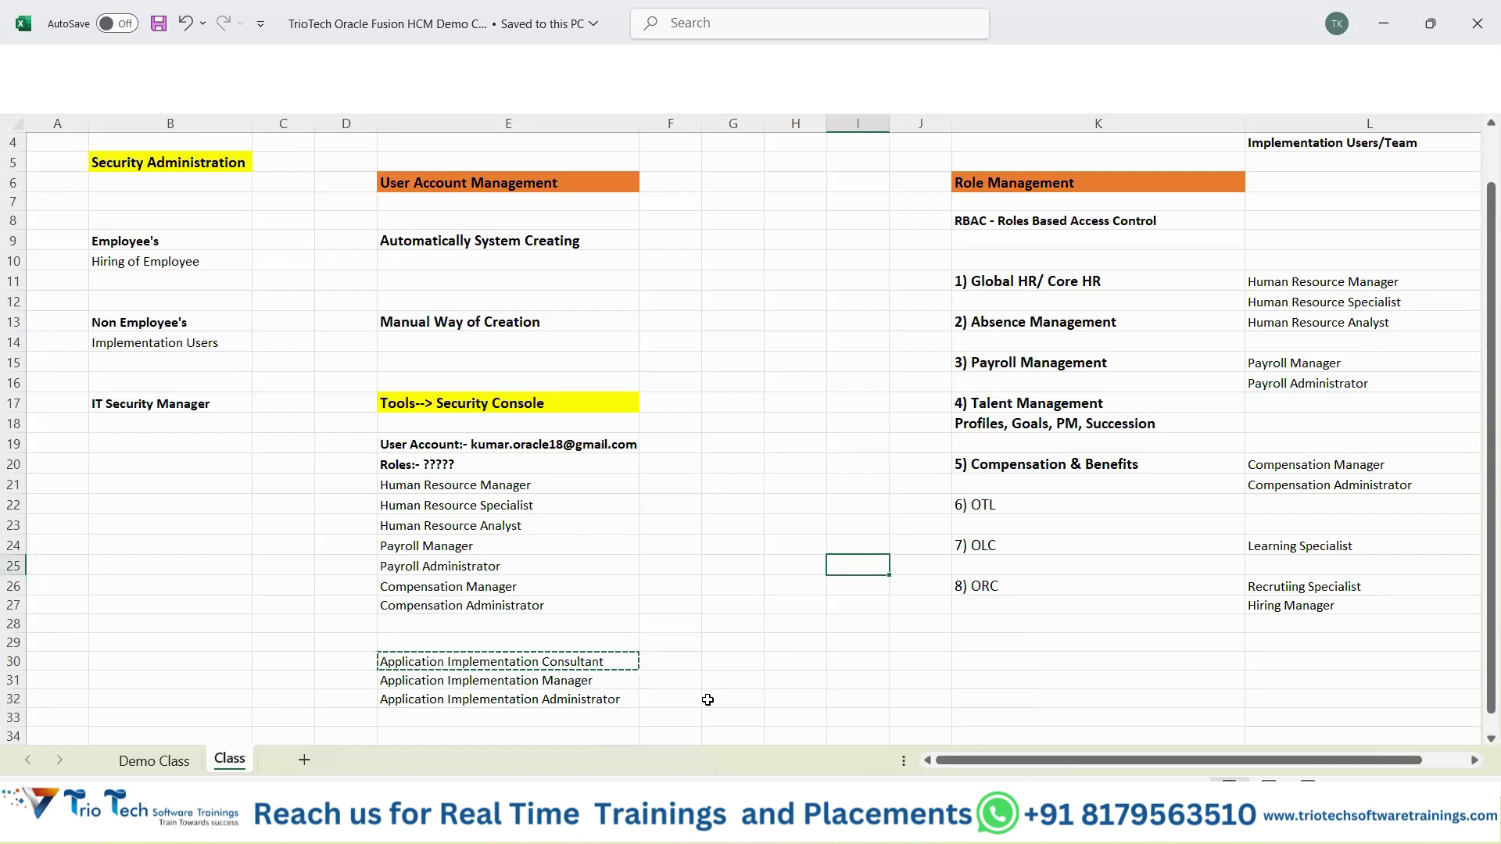
Back in Excel, clear the copy marquee around the Application Implementation Consultant entry.
left_click(961, 393)
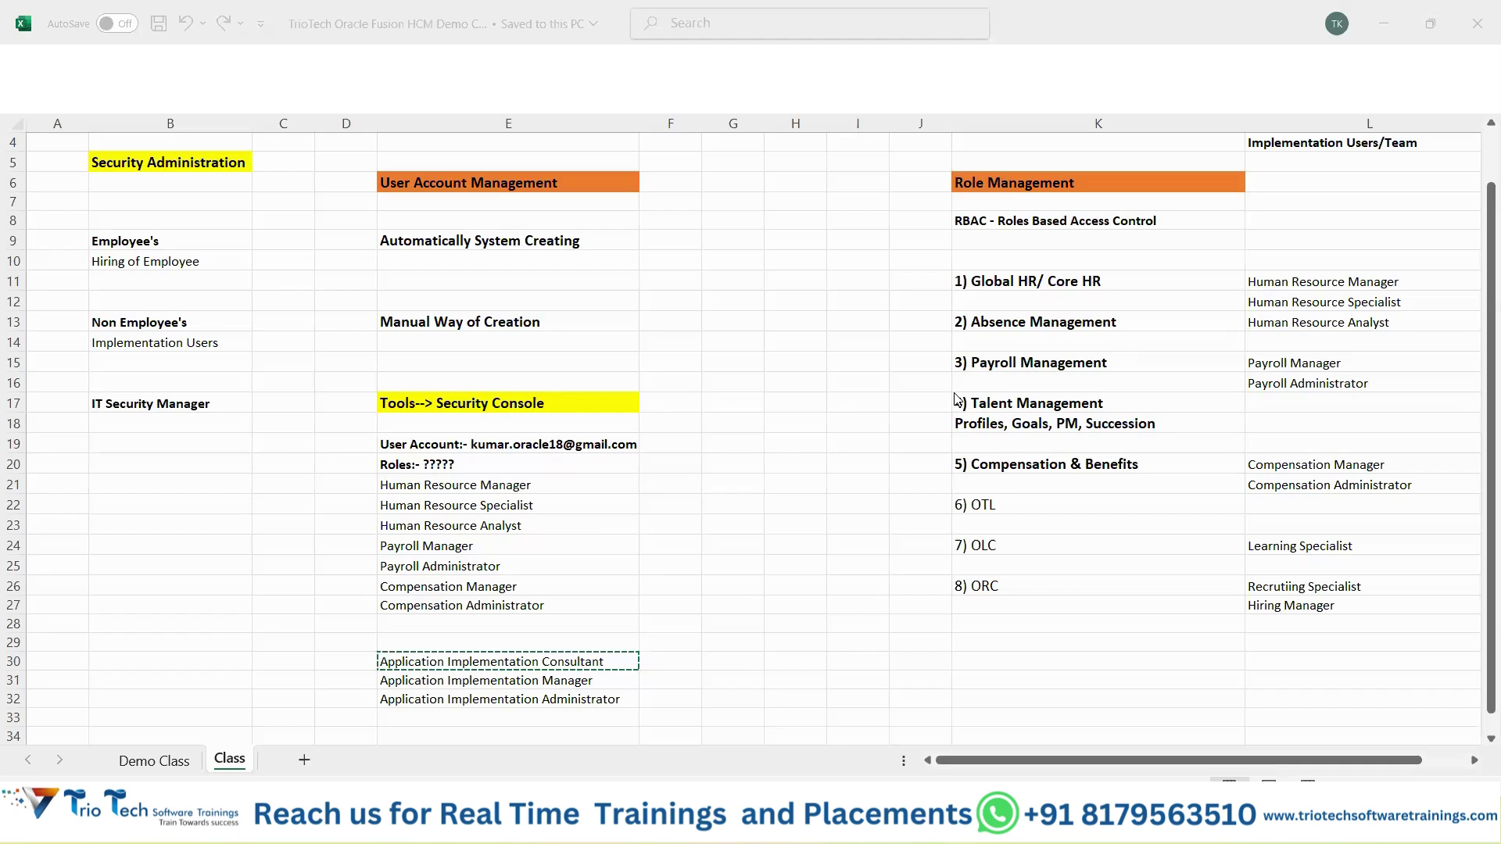
left_click(773, 462)
key("Escape")
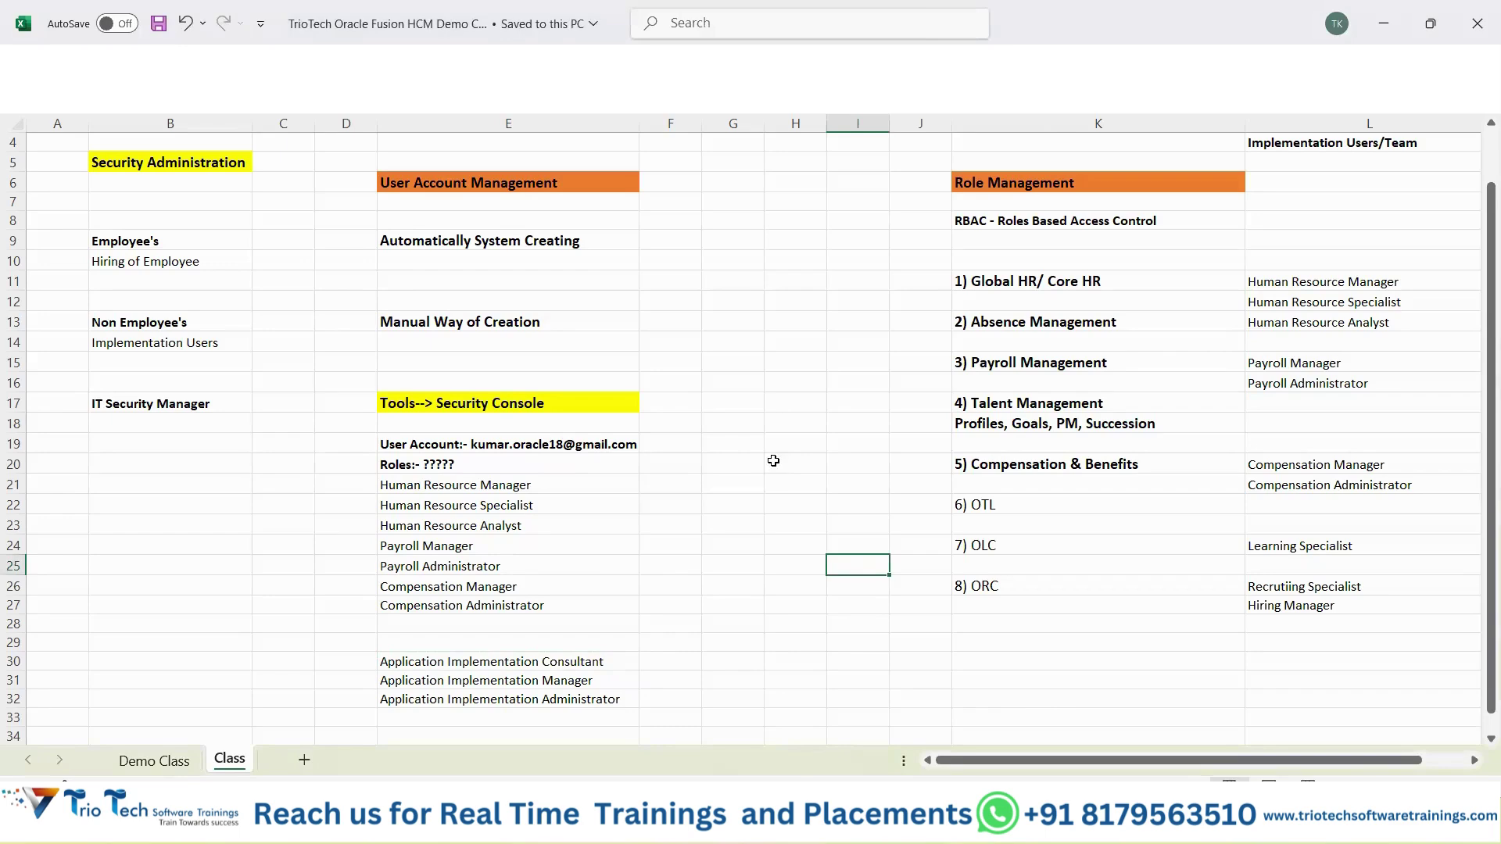
scroll(1012, 191, "up", 1)
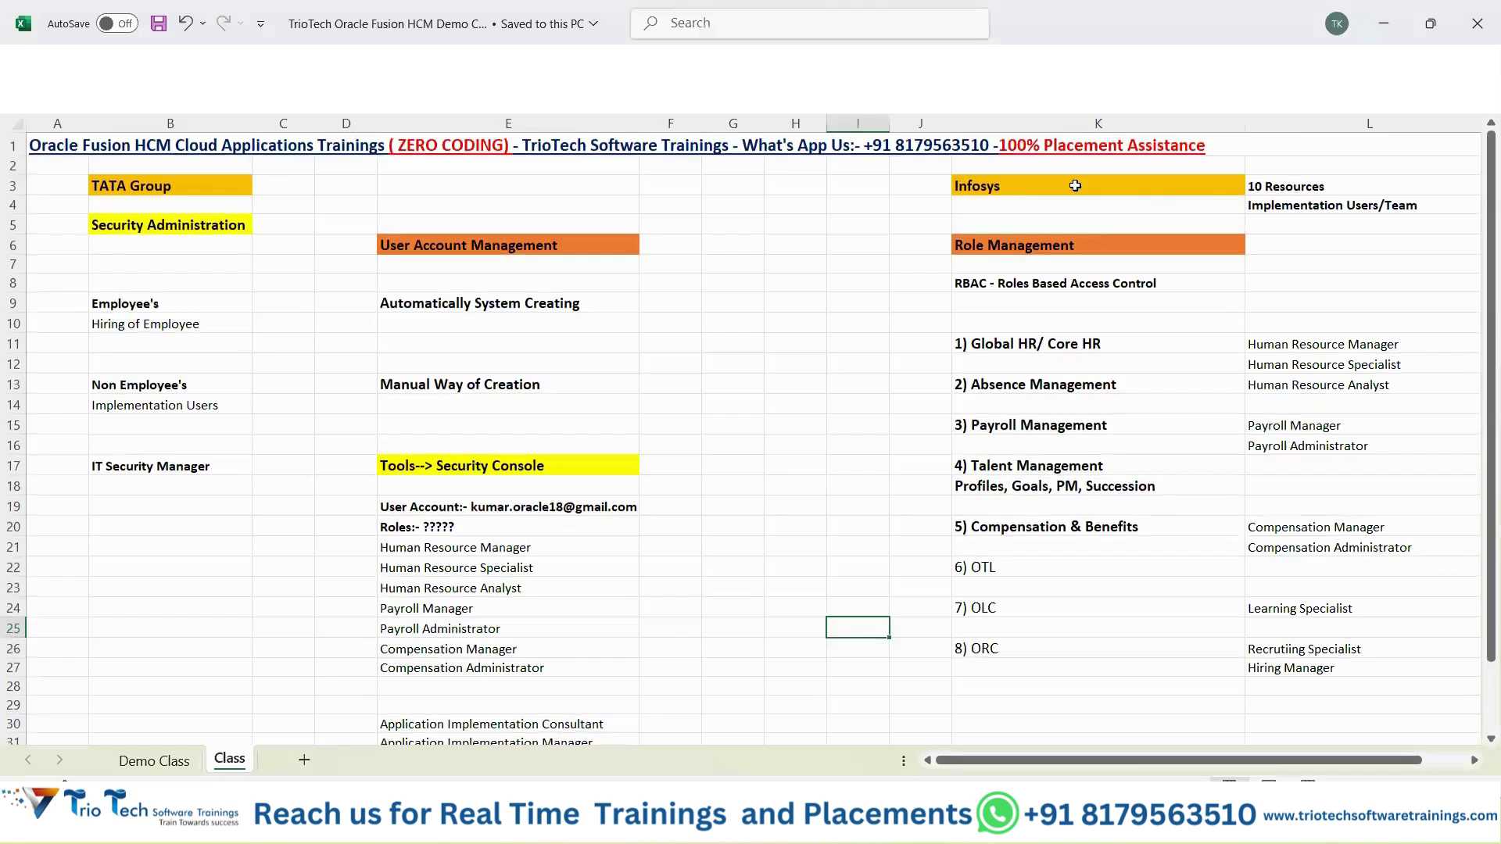
Highlight the Infosys implementation team cells, the column L role list and the Employee's/Automatically System Creating notes.
left_click_drag(1075, 185, 1321, 205)
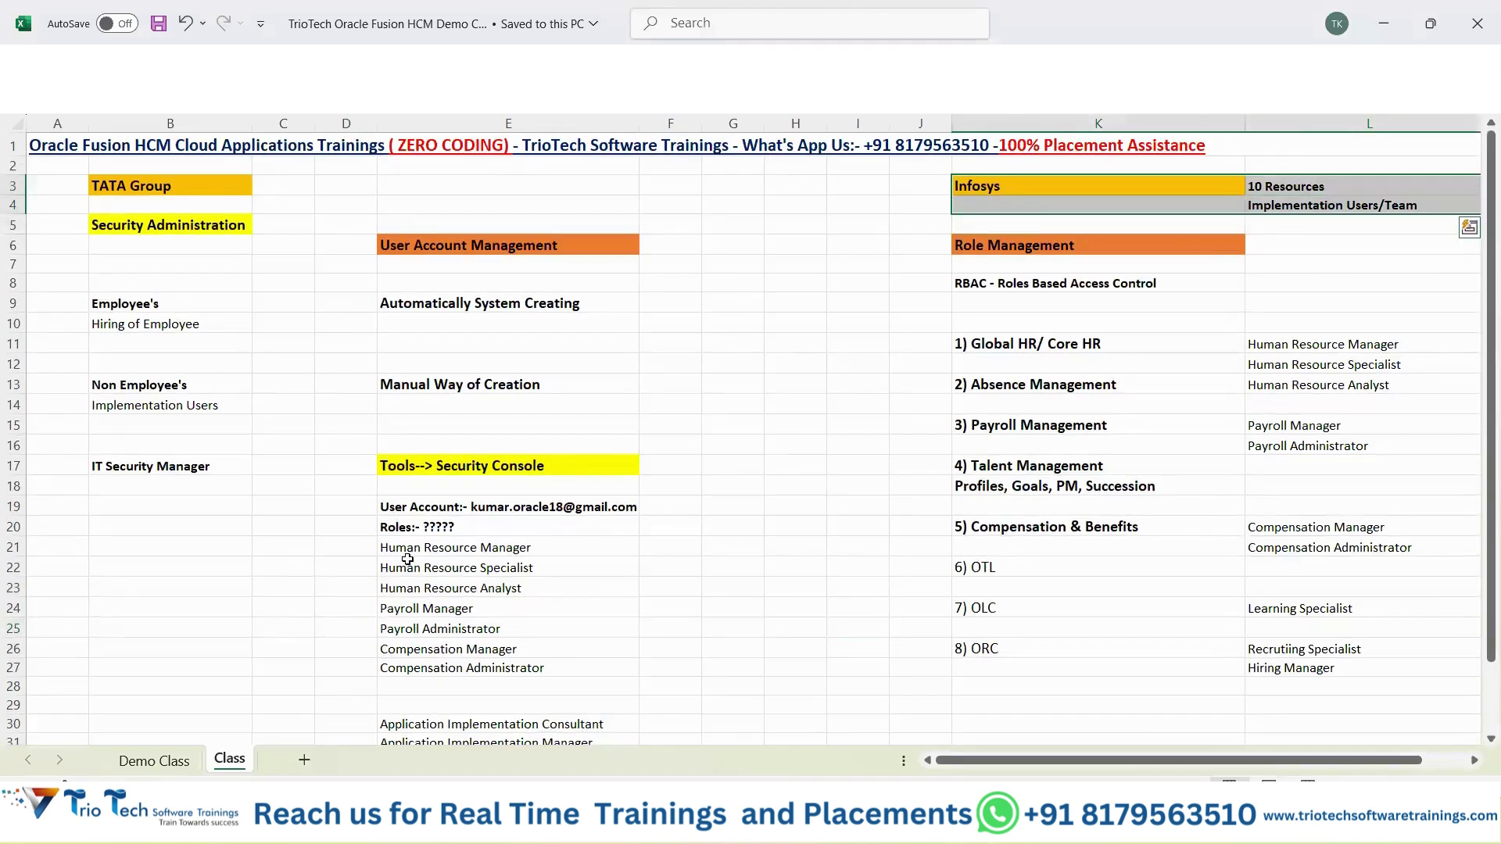
left_click_drag(235, 306, 512, 335)
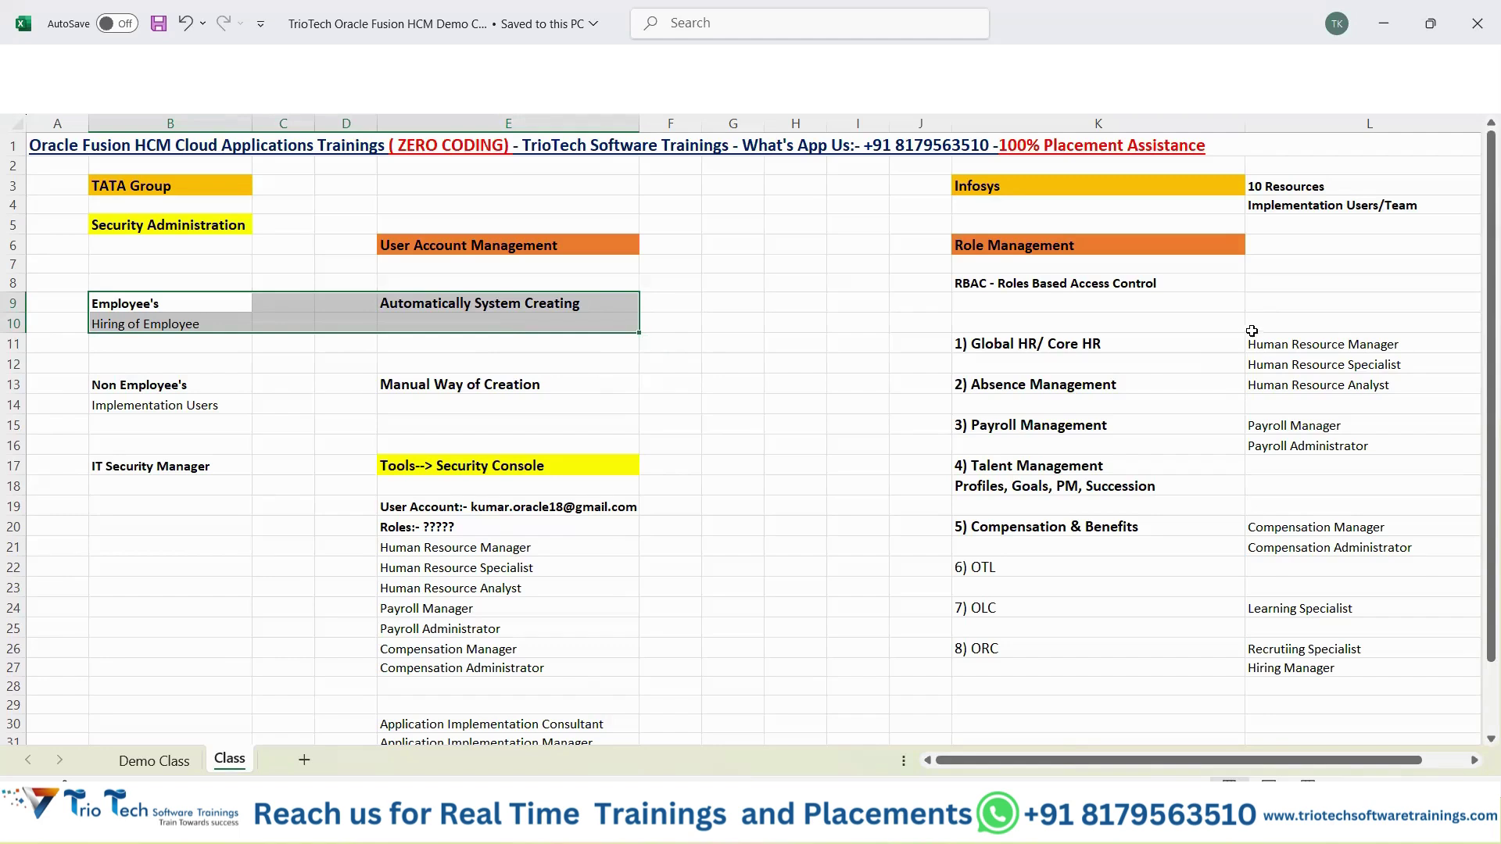
left_click_drag(1304, 323, 1306, 593)
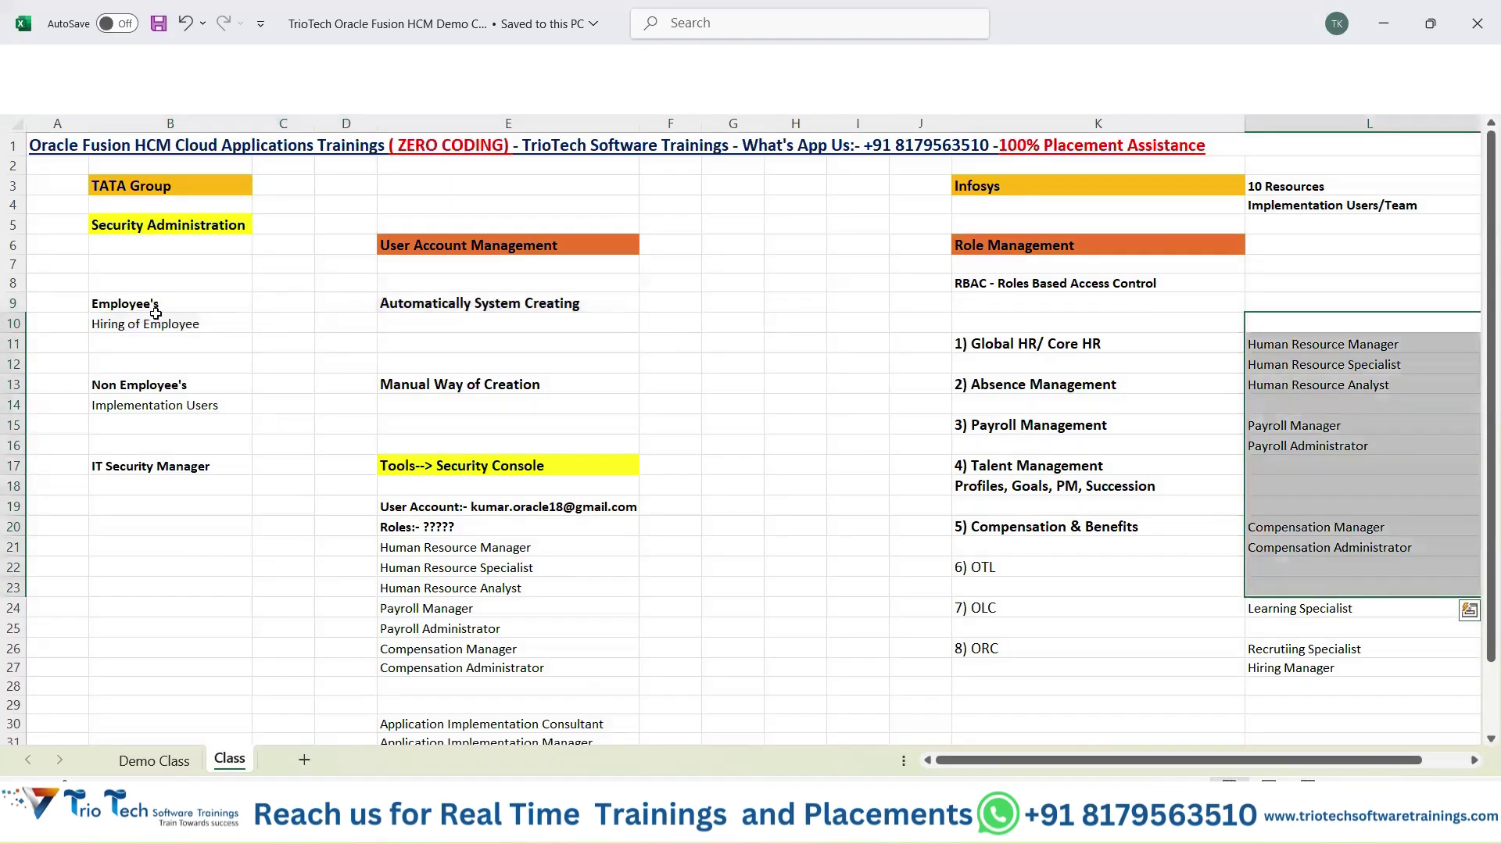
left_click_drag(149, 306, 234, 324)
left_click_drag(377, 324, 553, 320)
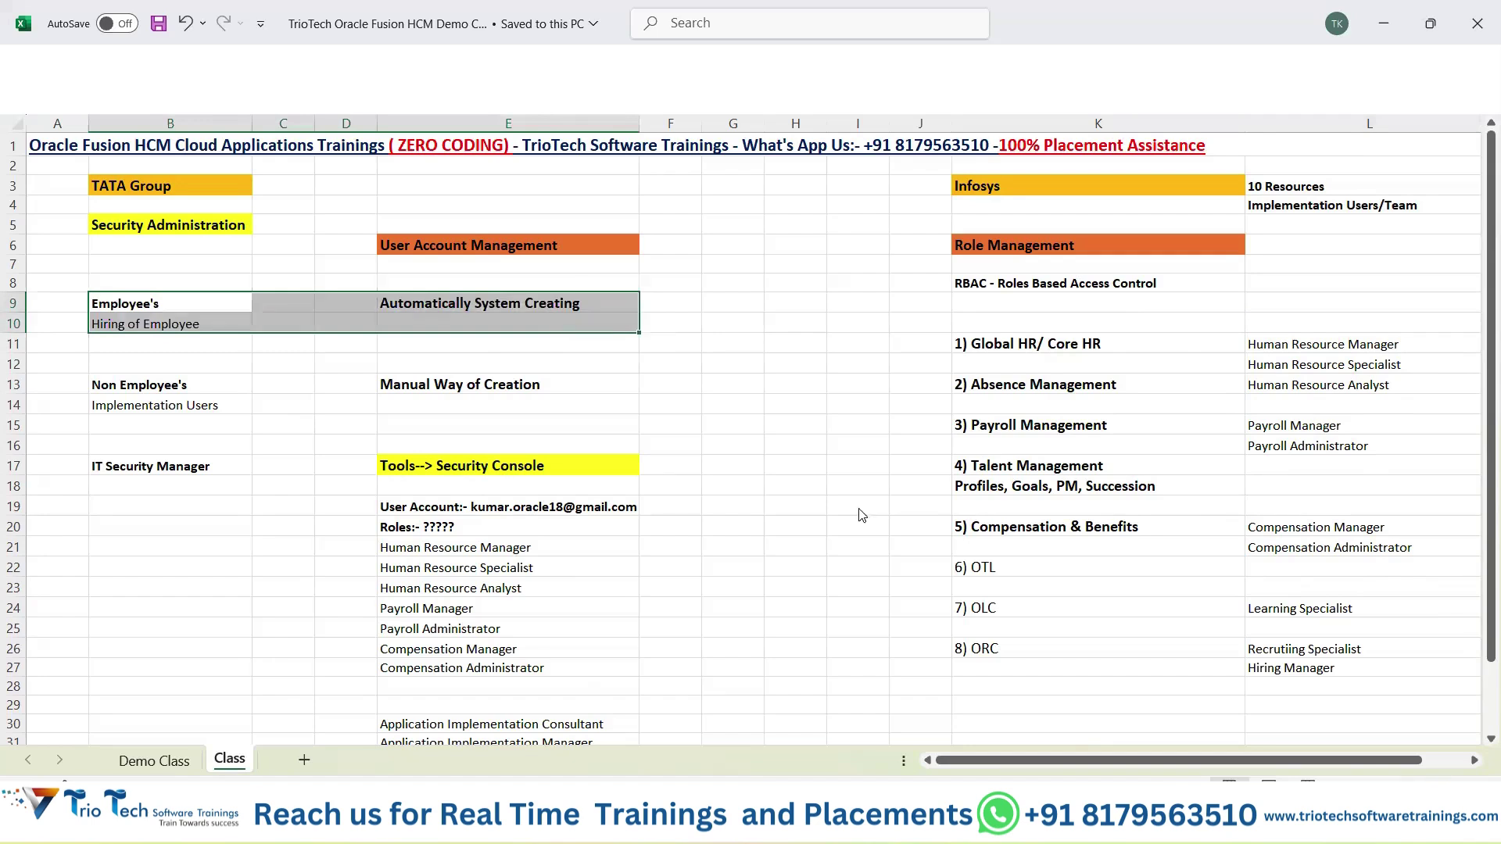
key("alt+Tab")
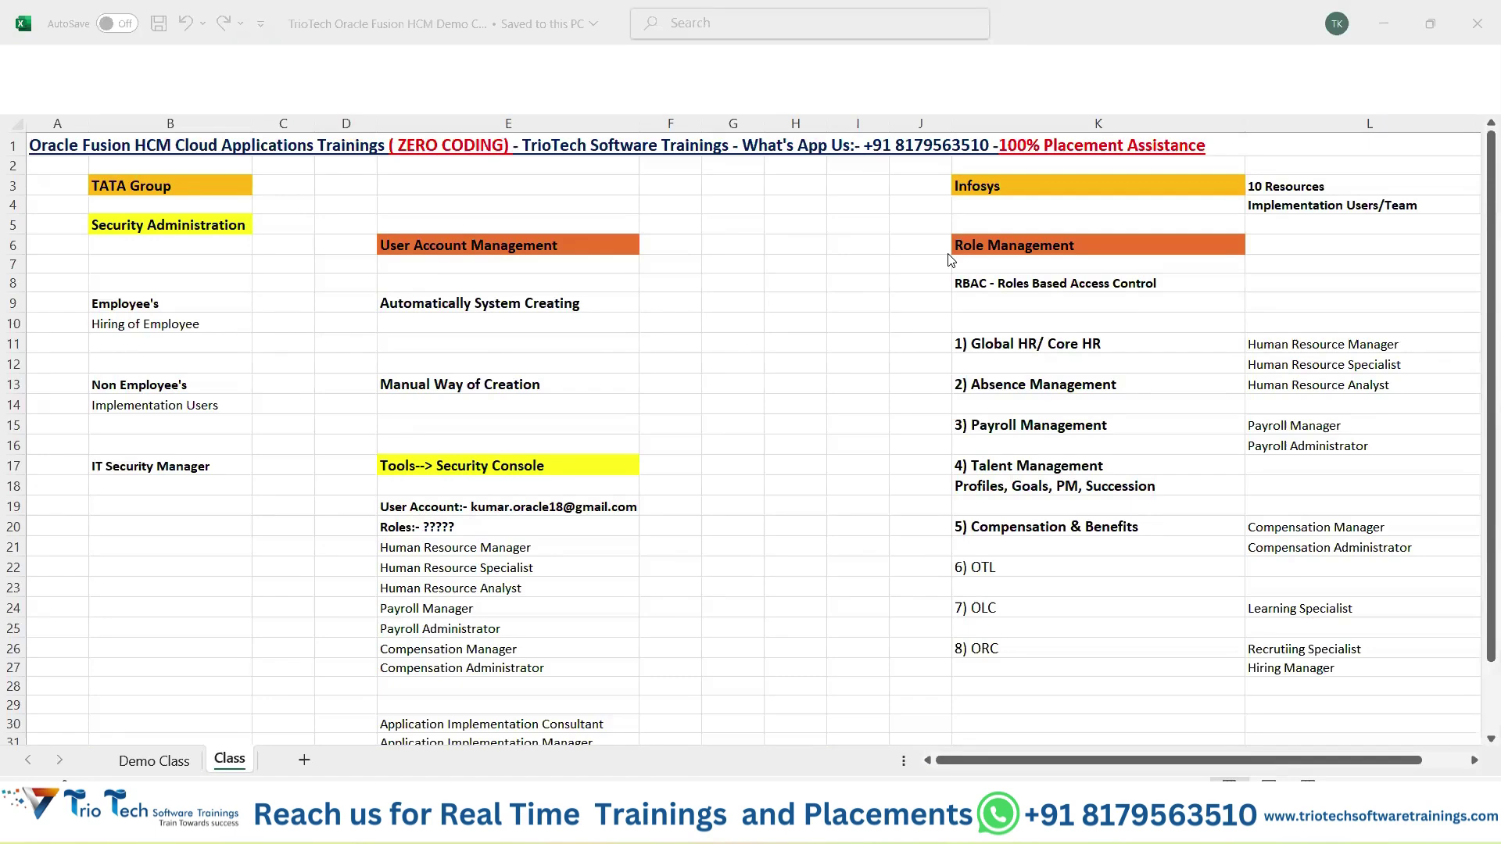
left_click(752, 298)
left_click(753, 298)
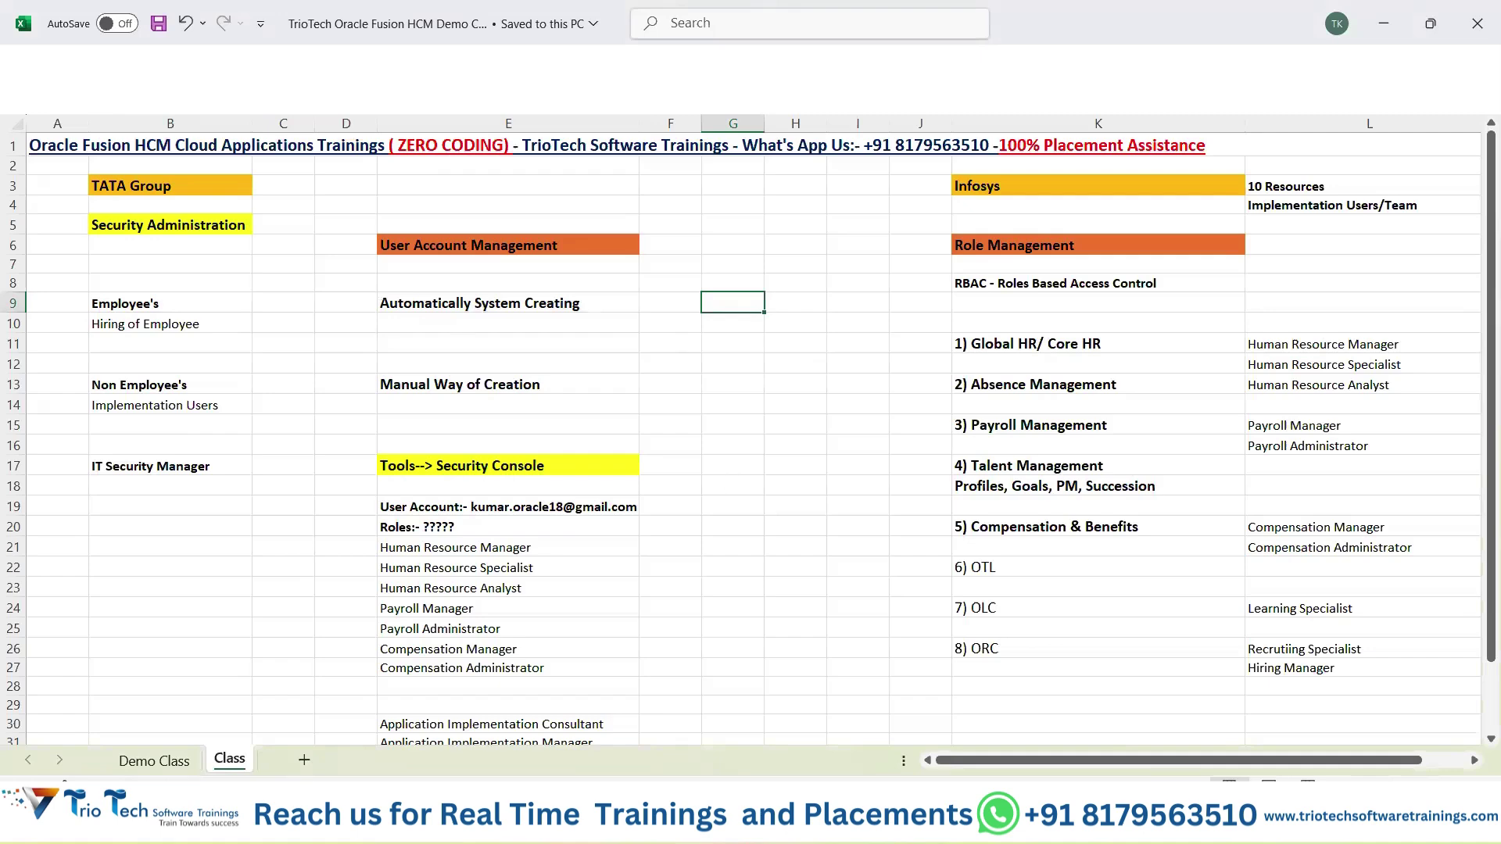
Show the 'Users - Security Console' results for kumar in Chrome, then return to the Excel notes.
left_click(819, 825)
left_click(713, 723)
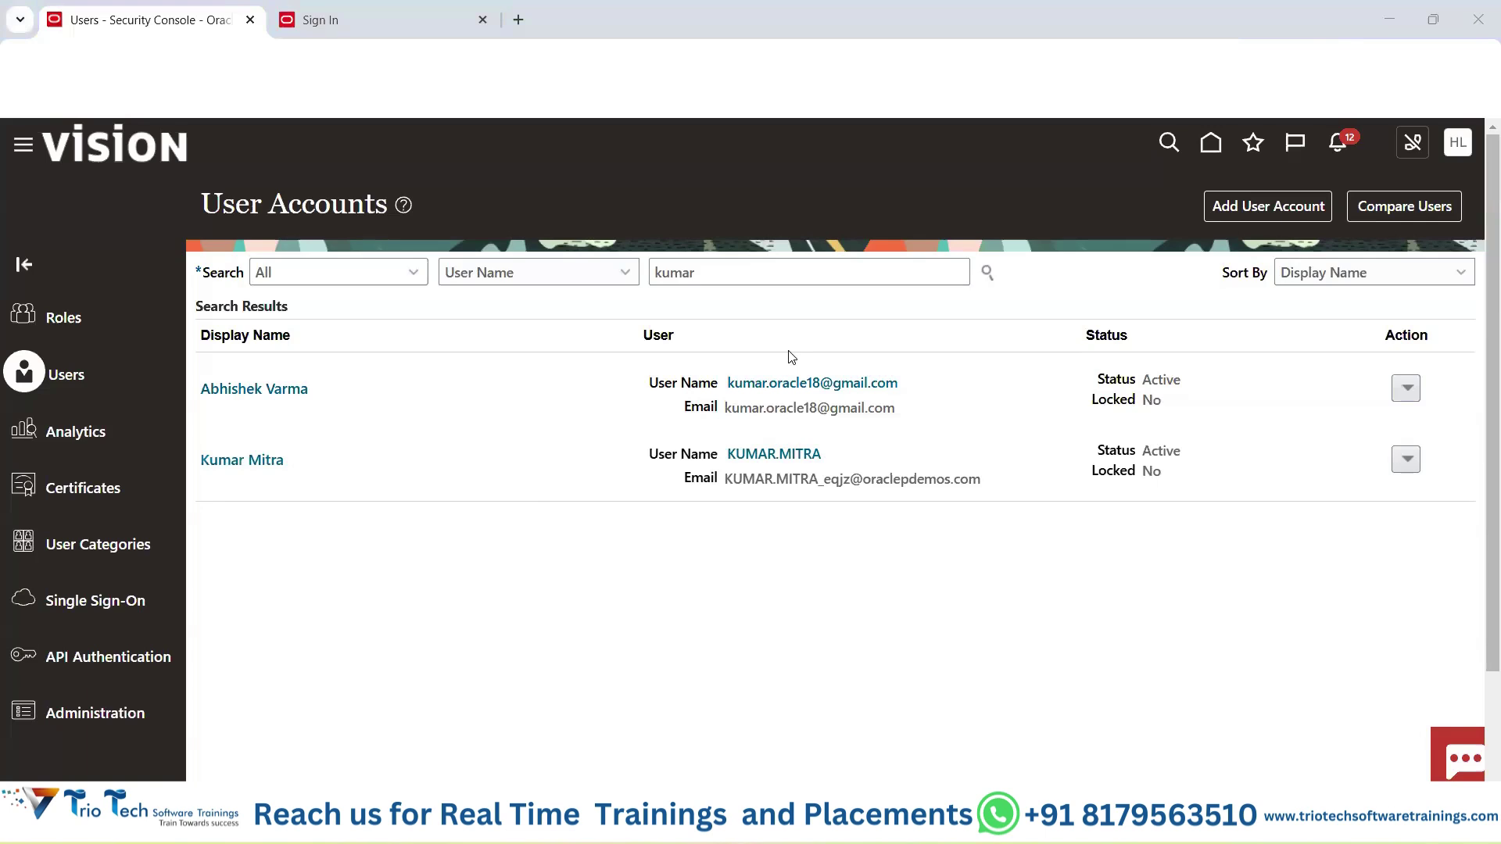
mouse_move(903, 827)
left_click(1009, 712)
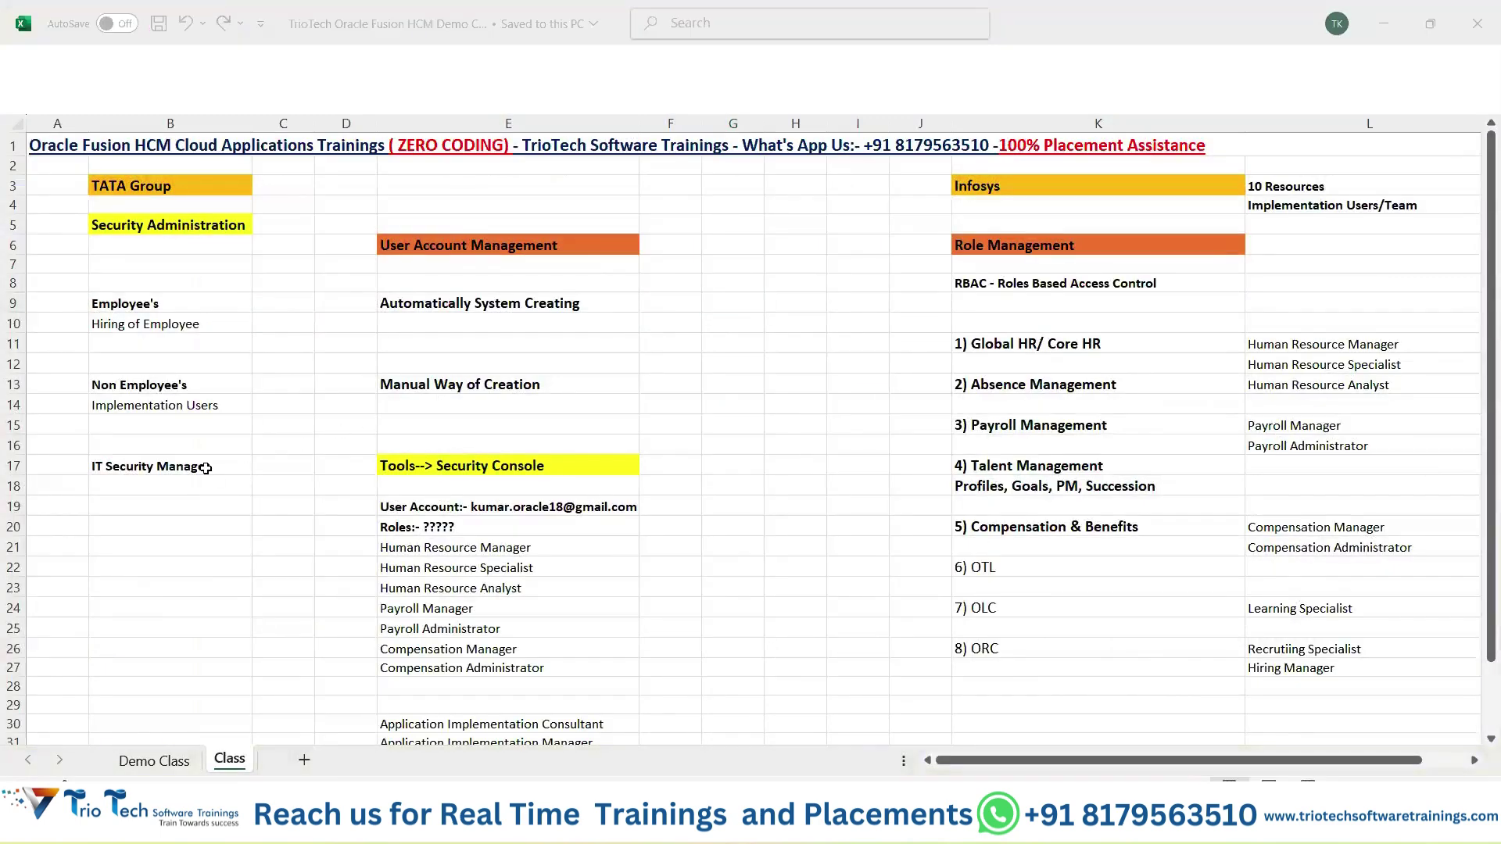
left_click_drag(170, 383, 517, 418)
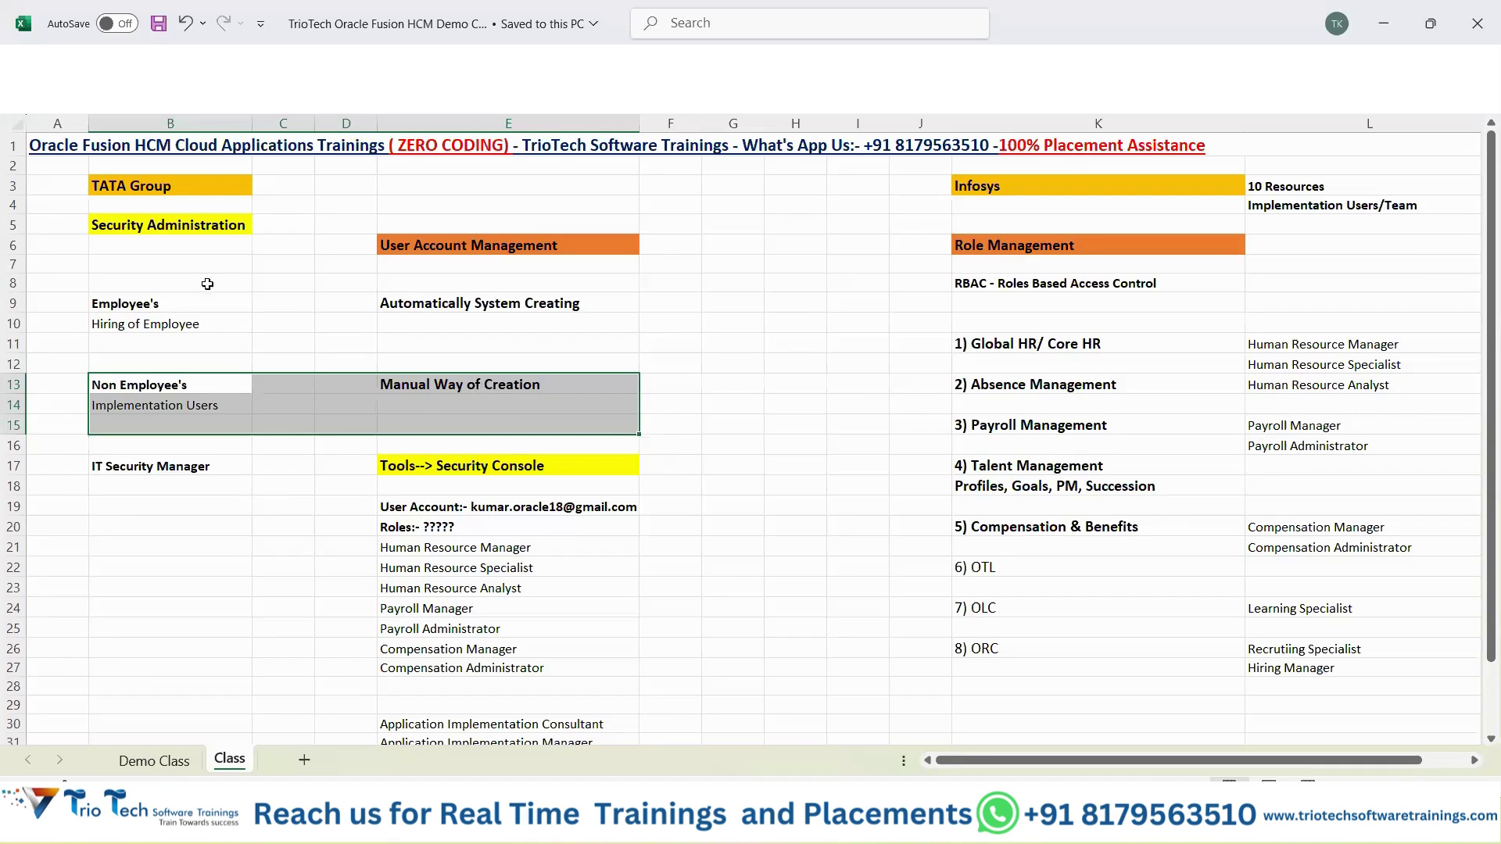
left_click(172, 301)
left_click_drag(207, 337, 557, 337)
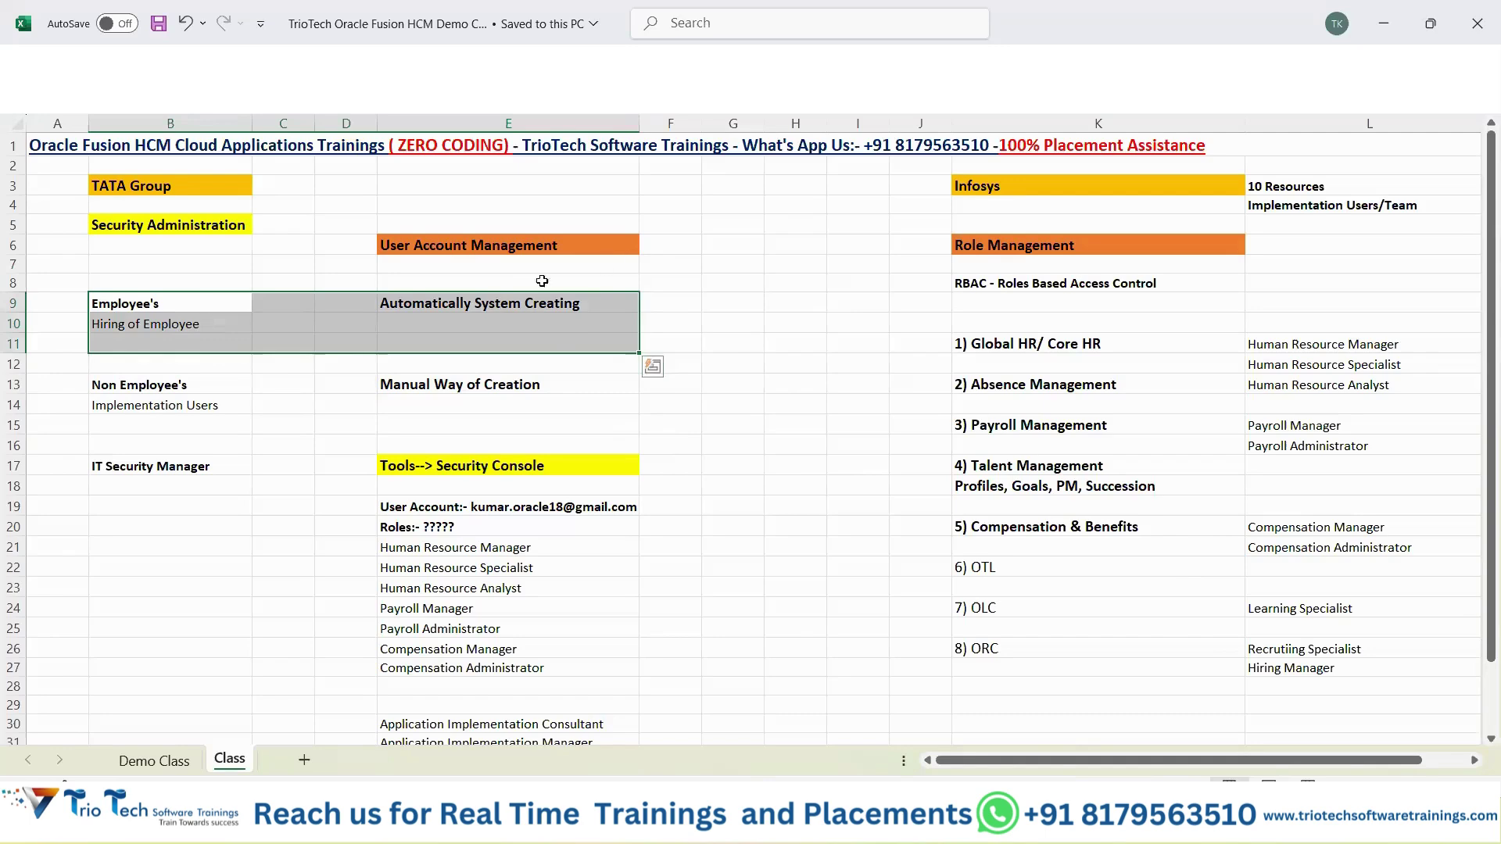
left_click_drag(179, 385, 508, 429)
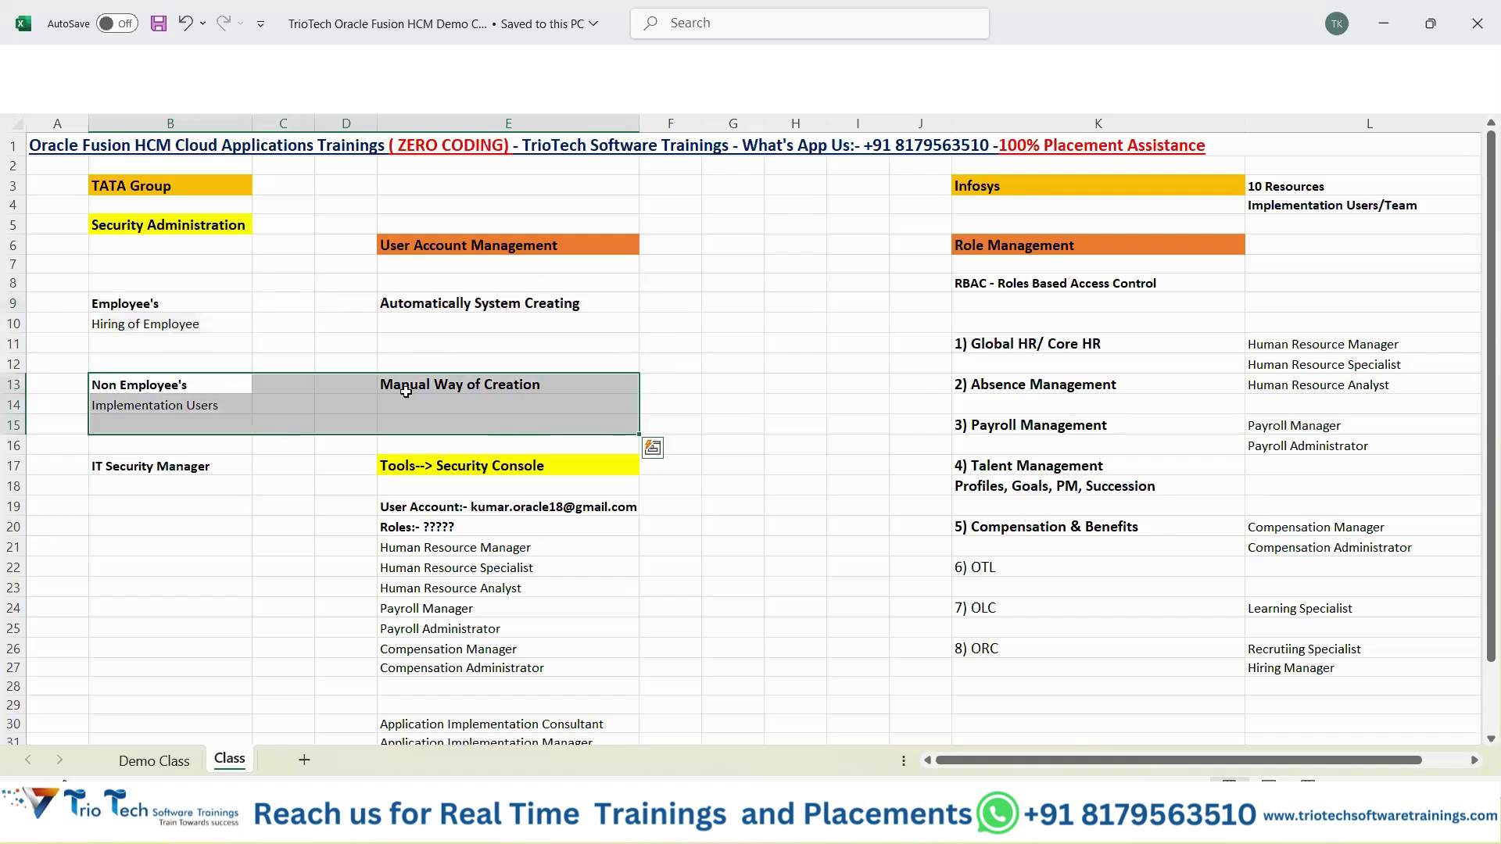
left_click_drag(156, 303, 480, 332)
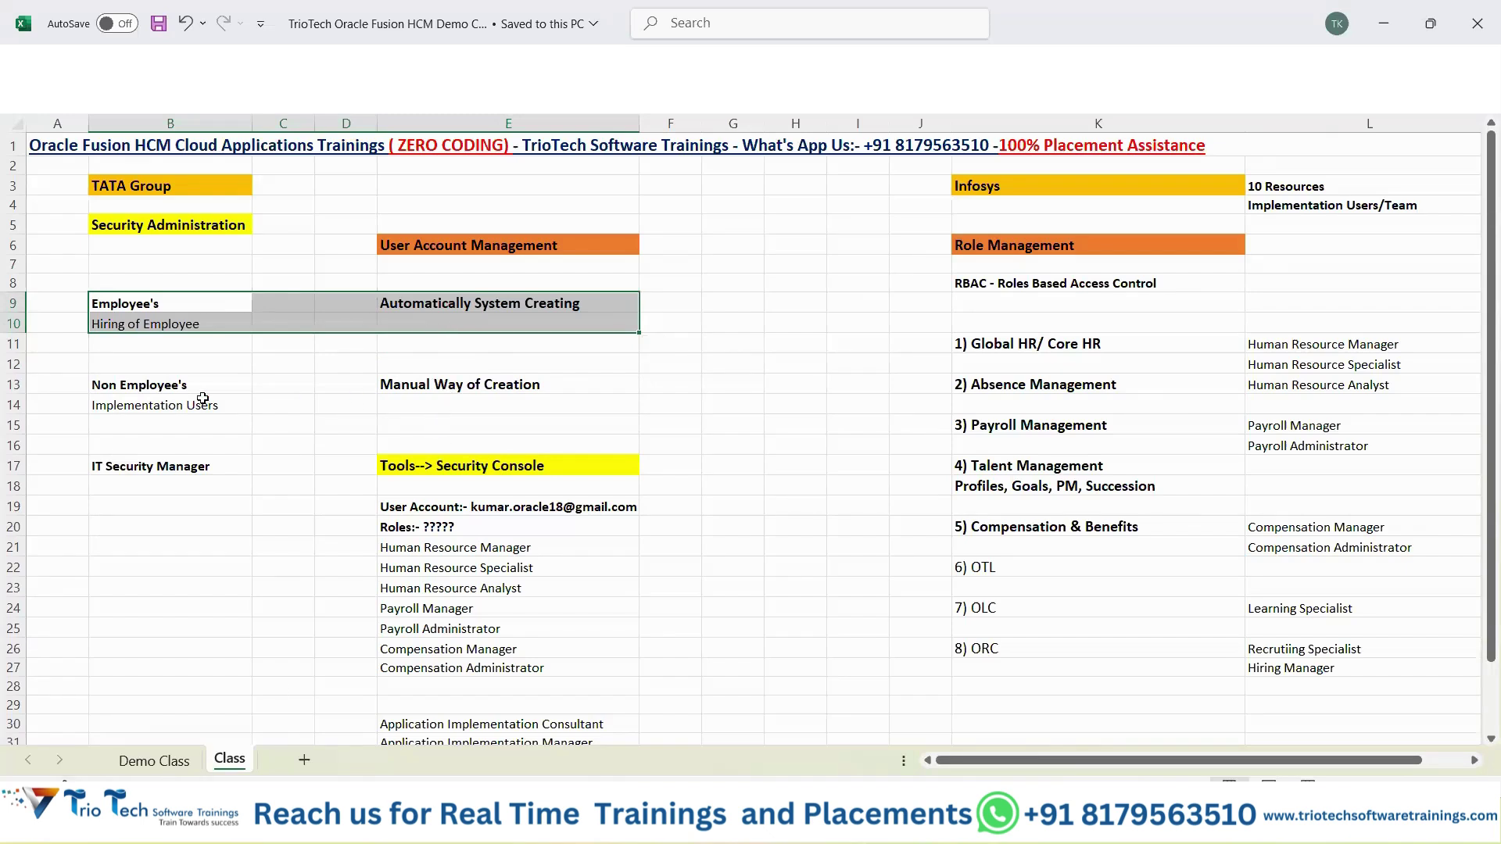
left_click_drag(211, 387, 494, 402)
left_click_drag(198, 301, 521, 334)
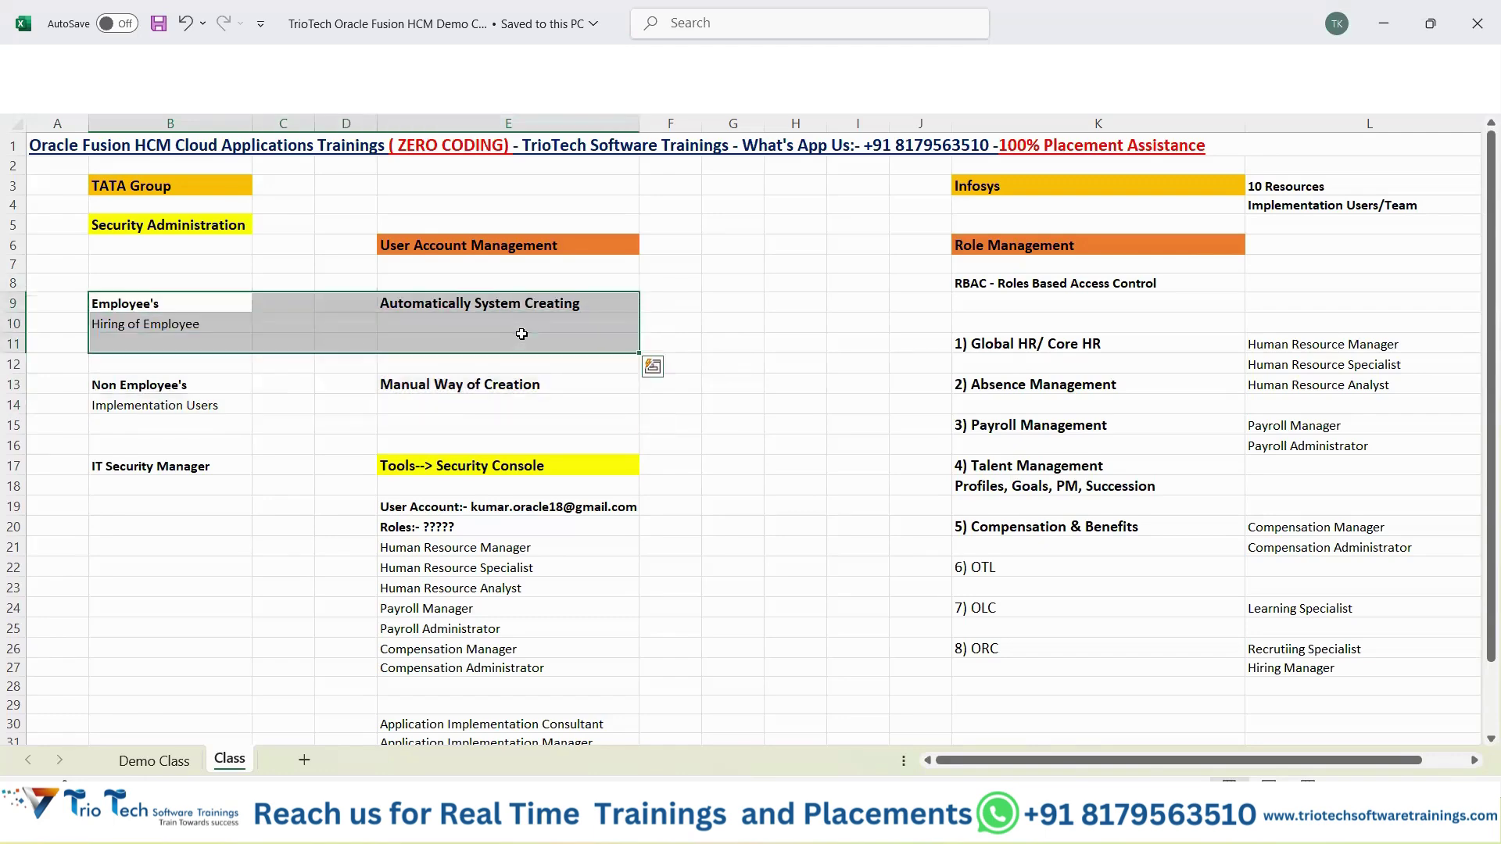
left_click(731, 687)
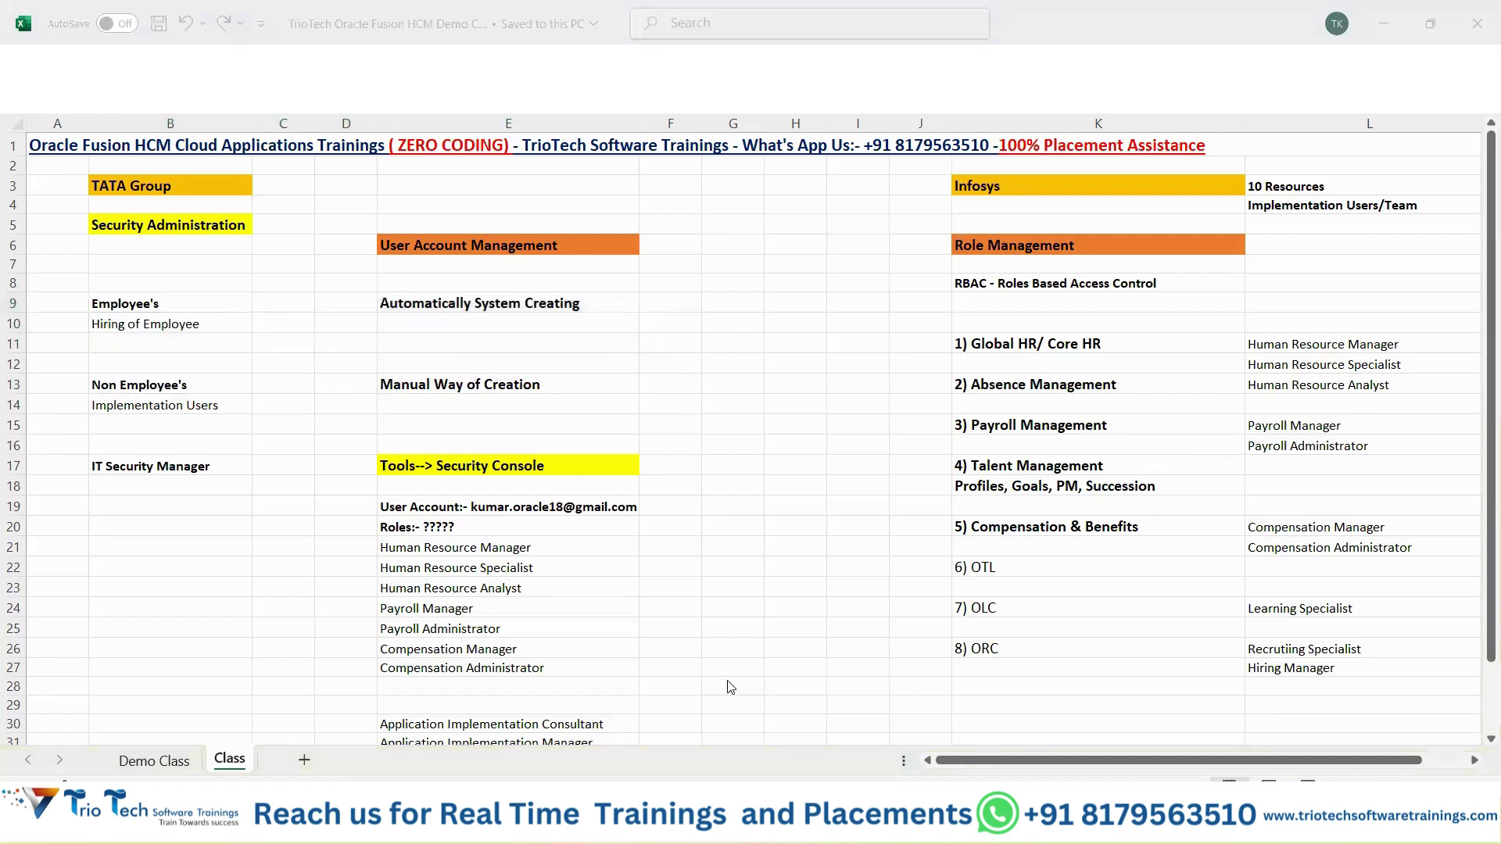